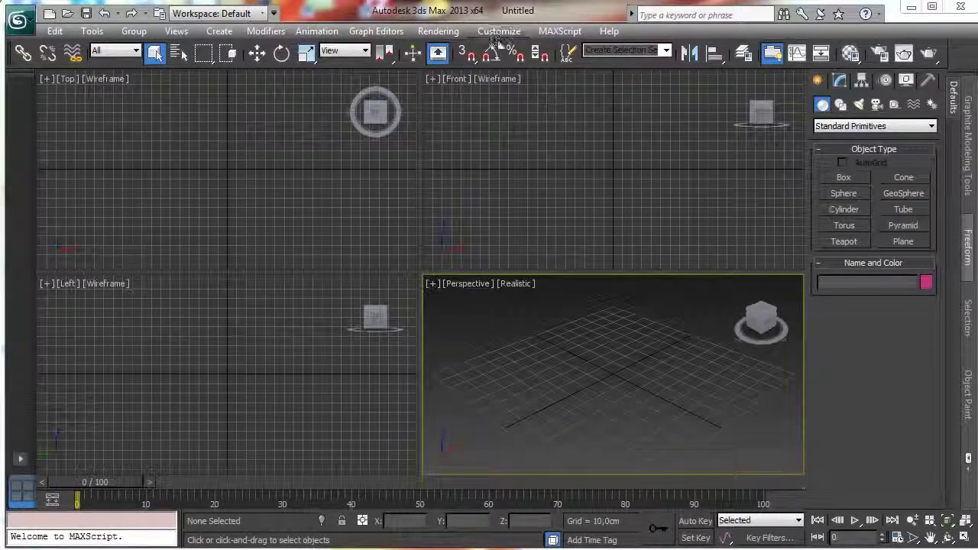
Step: Confirm metric centimeters as the display unit scale in the units setup
{"action": "left_click", "coordinate": [499, 33]}
{"action": "left_click", "coordinate": [544, 231]}
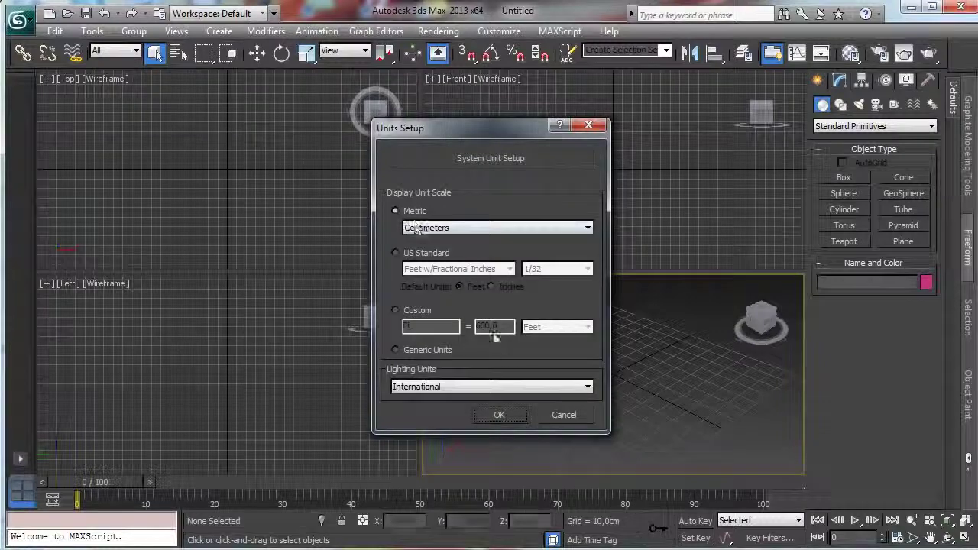
{"action": "left_click", "coordinate": [499, 414]}
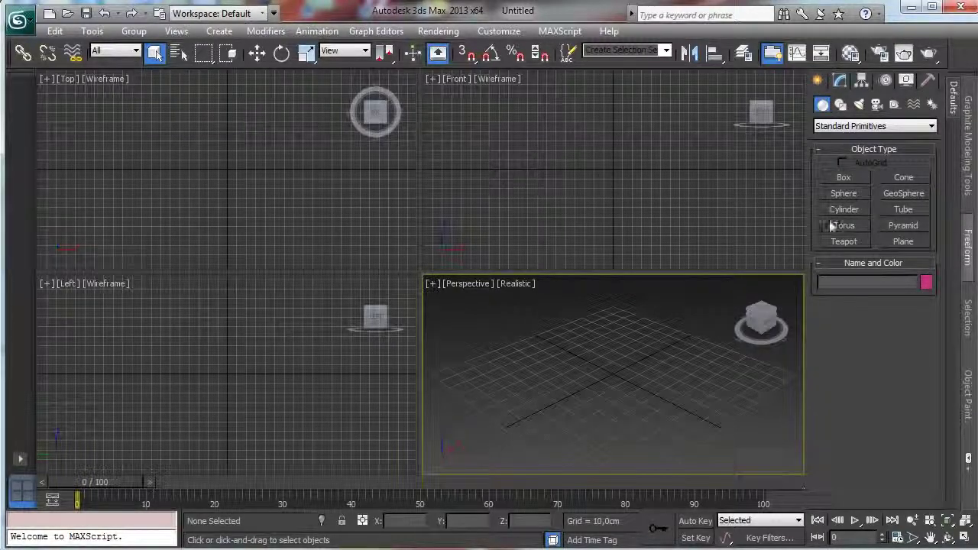
Step: Create a plane about 137 cm long and 218 cm wide in the Top view and name it Ground_Room
{"action": "left_click", "coordinate": [906, 243]}
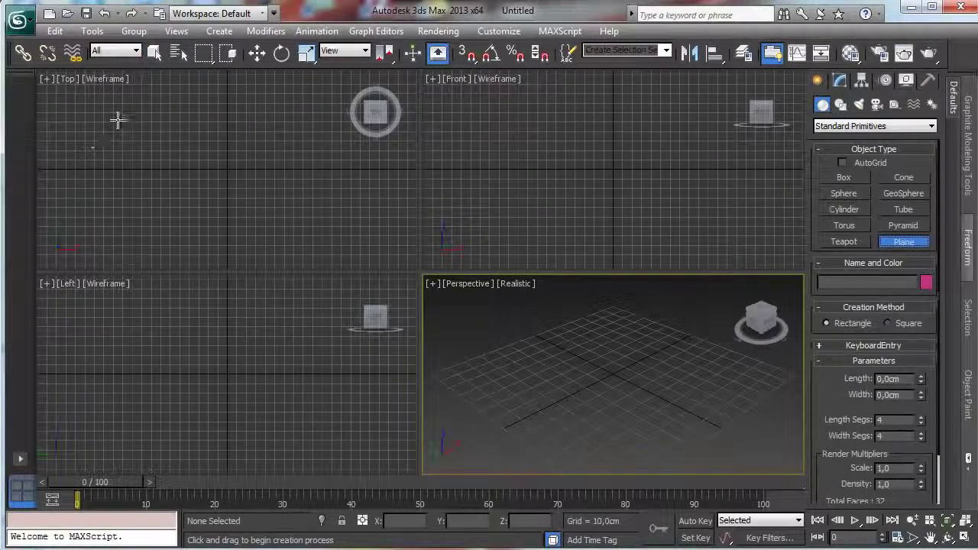
{"action": "left_click_drag", "start_coordinate": [118, 121], "coordinate": [324, 250]}
{"action": "left_click", "coordinate": [839, 80]}
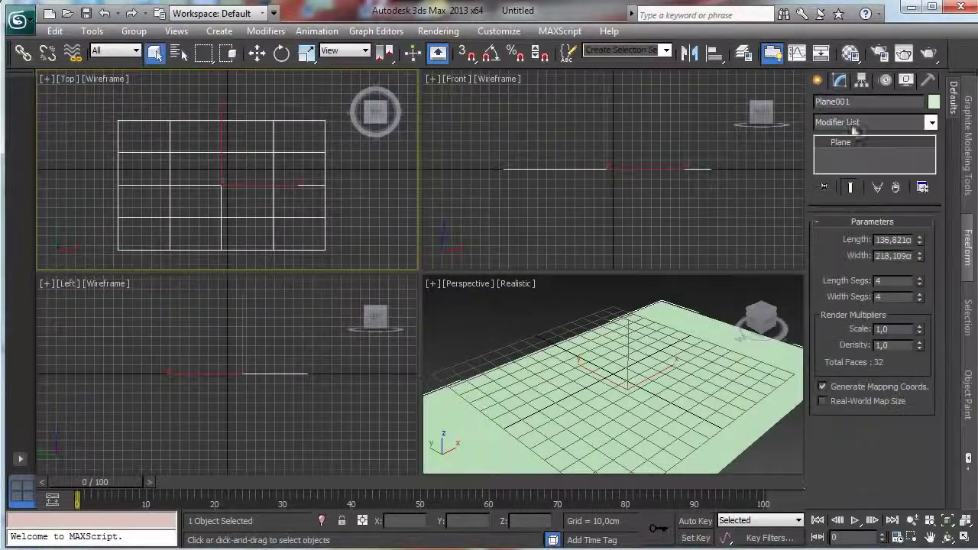
{"action": "left_click", "coordinate": [870, 108]}
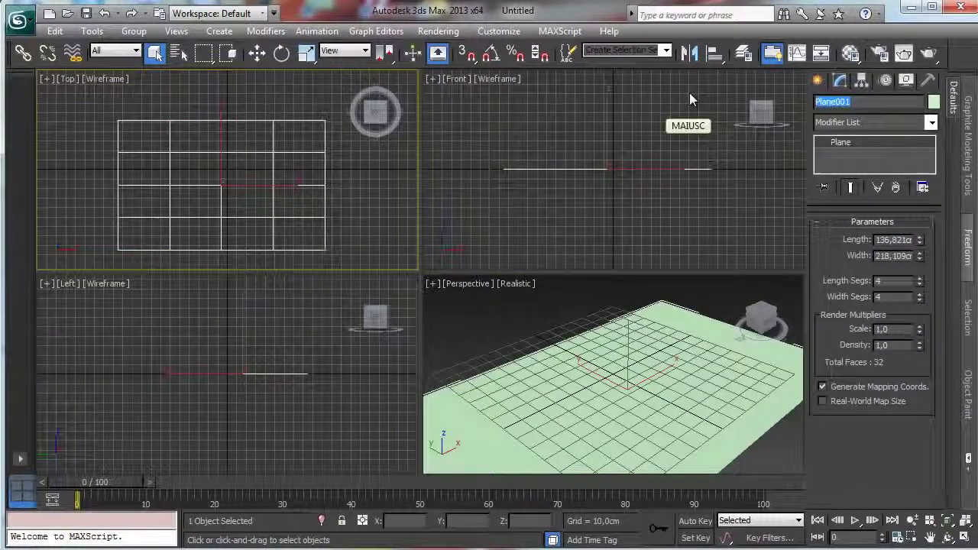
{"action": "type", "text": "Ground"}
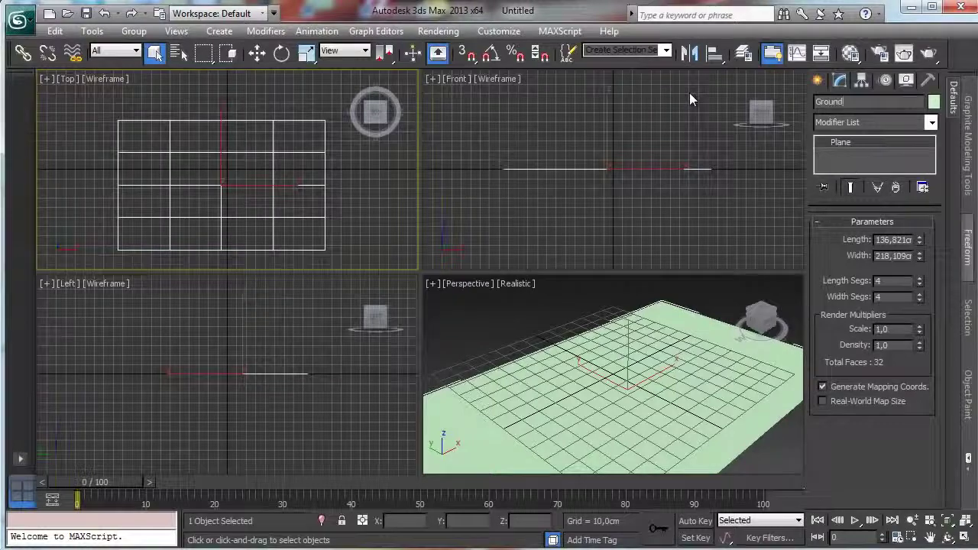
{"action": "type", "text": "_Rpol"}
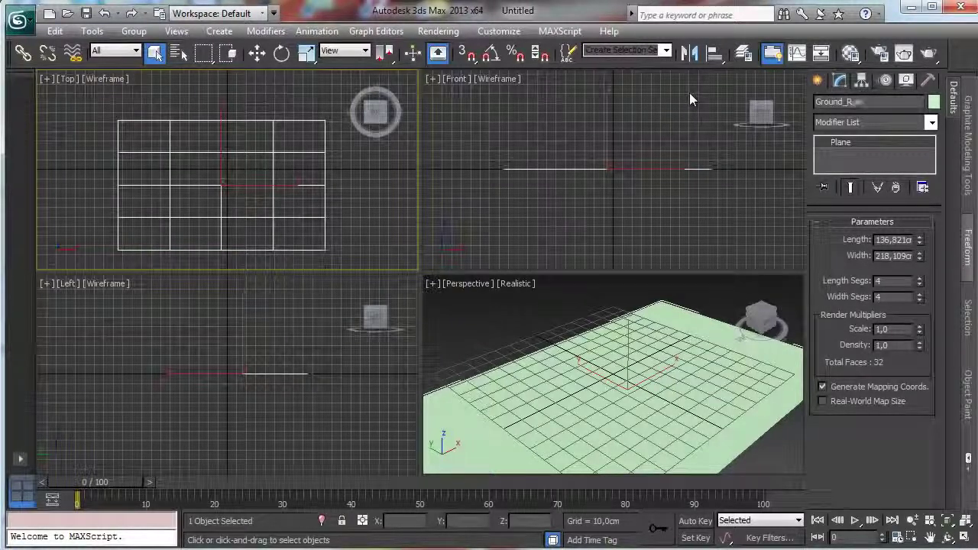
{"action": "key", "text": "BackSpace"}
{"action": "key", "text": "BackSpace"}
{"action": "key", "text": "BackSpace"}
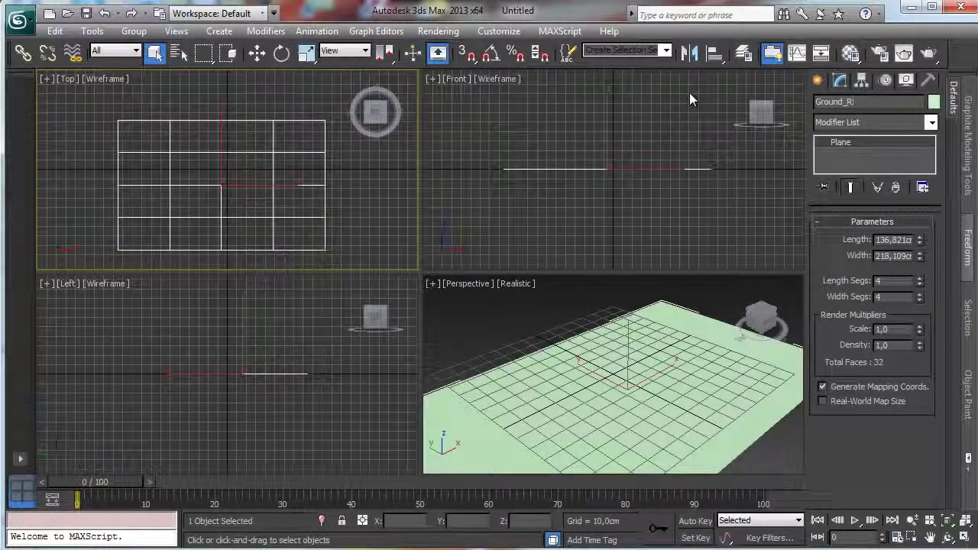
{"action": "type", "text": "oom"}
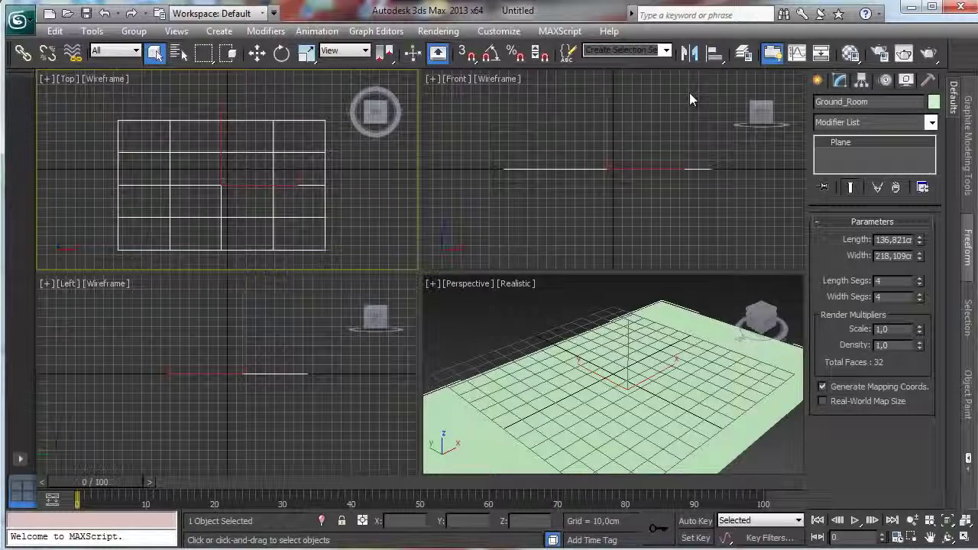
Step: Set both the length and the width of the Ground_Room plane to 1000 cm and fit it in all viewports
{"action": "double_click", "coordinate": [891, 240]}
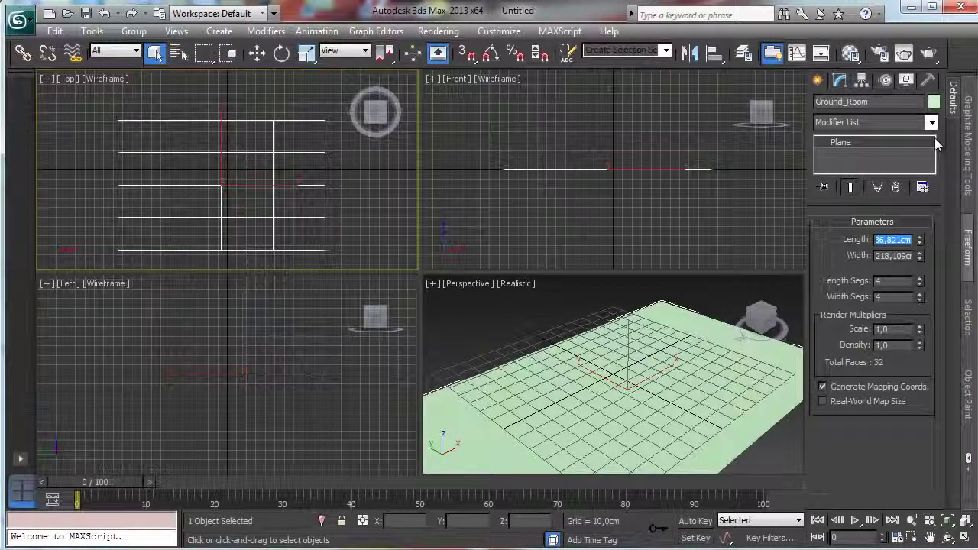
{"action": "type", "text": "1000"}
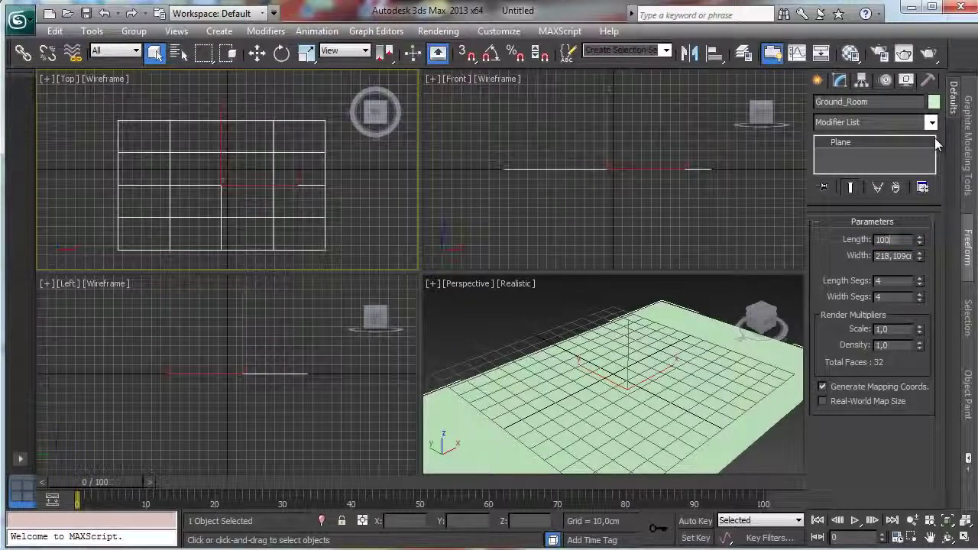
{"action": "key", "text": "Return"}
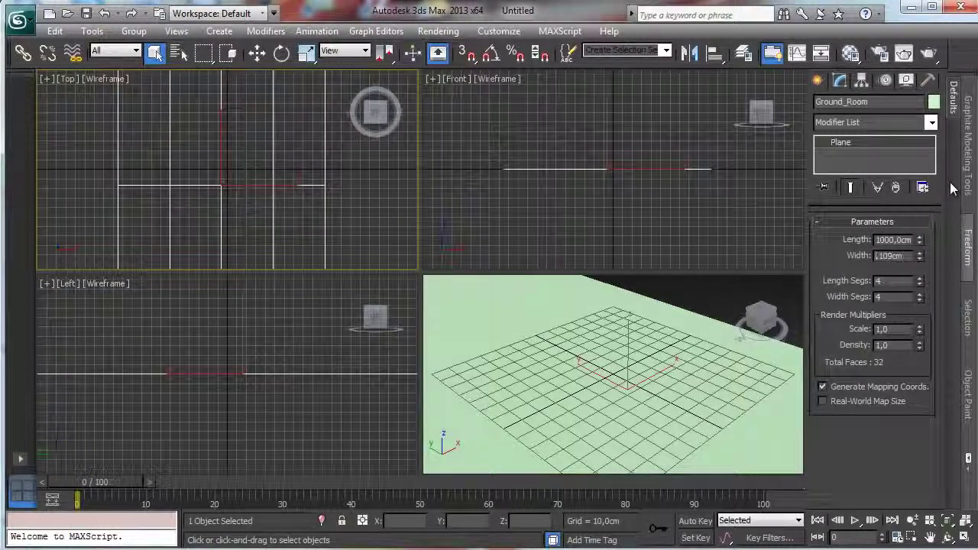
{"action": "key", "text": "BackSpace"}
{"action": "key", "text": "BackSpace"}
{"action": "key", "text": "BackSpace"}
{"action": "type", "text": "1000,"}
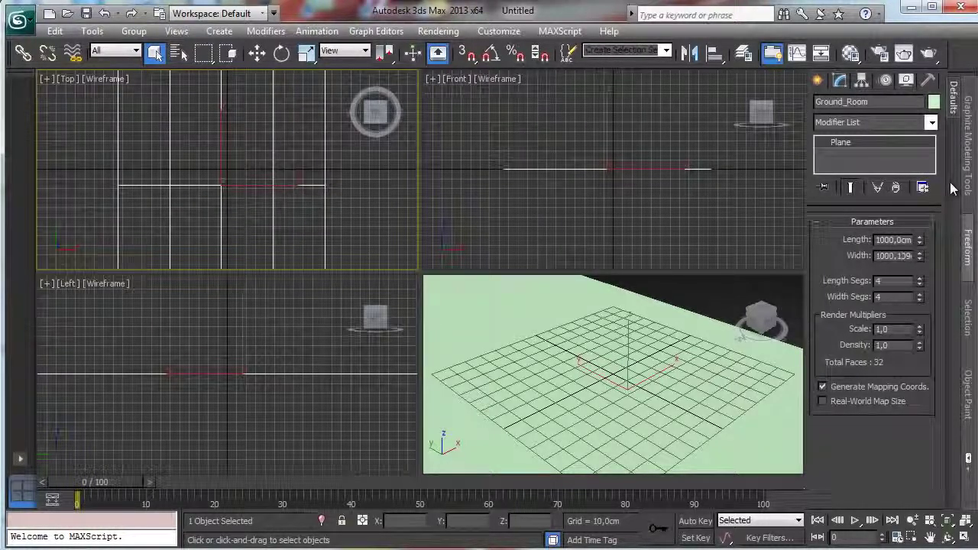
{"action": "key", "text": "Right"}
{"action": "key", "text": "Right"}
{"action": "key", "text": "Right"}
{"action": "key", "text": "Right"}
{"action": "key", "text": "BackSpace"}
{"action": "key", "text": "BackSpace"}
{"action": "key", "text": "BackSpace"}
{"action": "key", "text": "Return"}
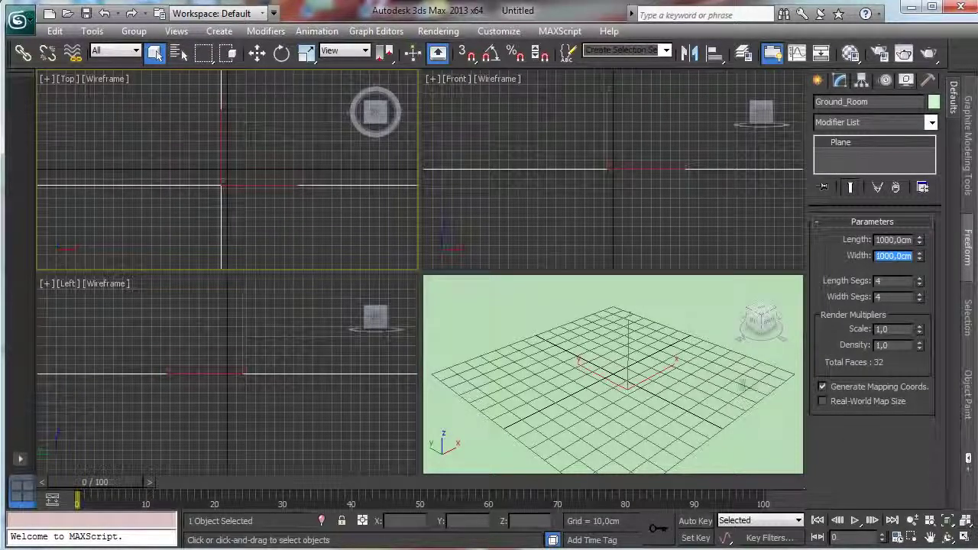
{"action": "left_click", "coordinate": [964, 528]}
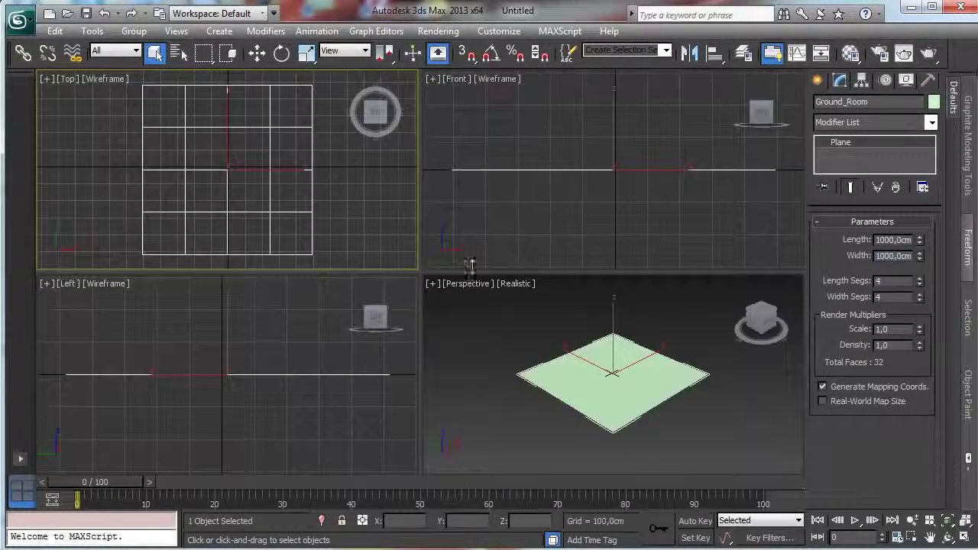
{"action": "left_click", "coordinate": [569, 344]}
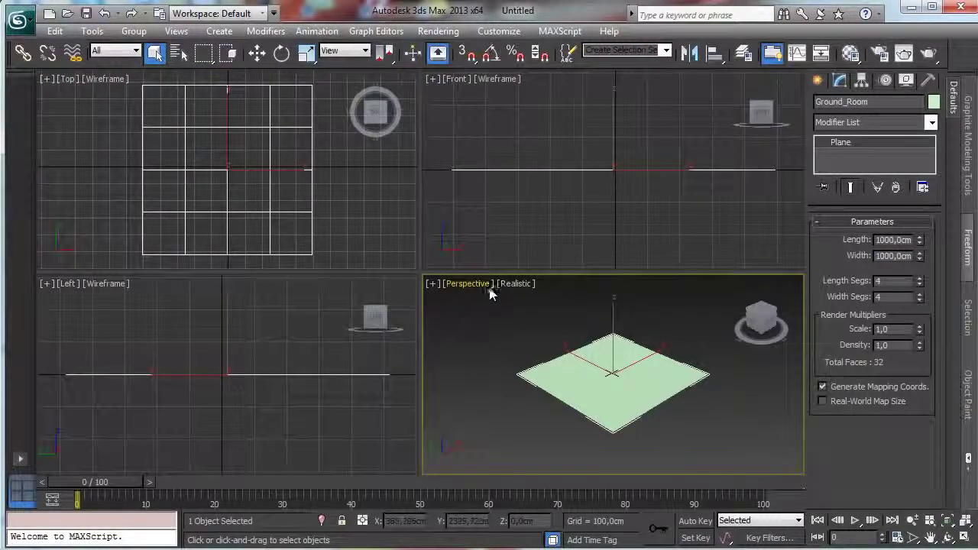
{"action": "left_click", "coordinate": [518, 287]}
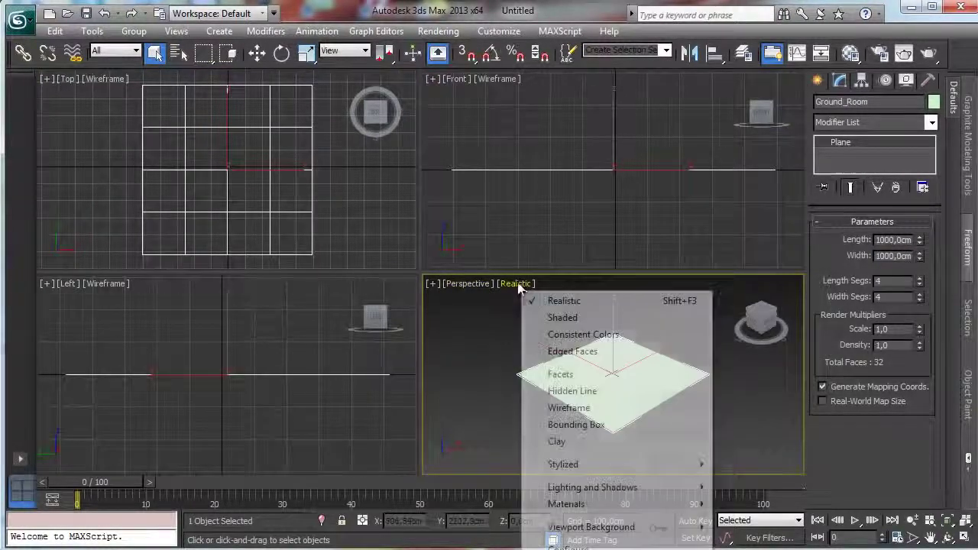
{"action": "left_click", "coordinate": [467, 284]}
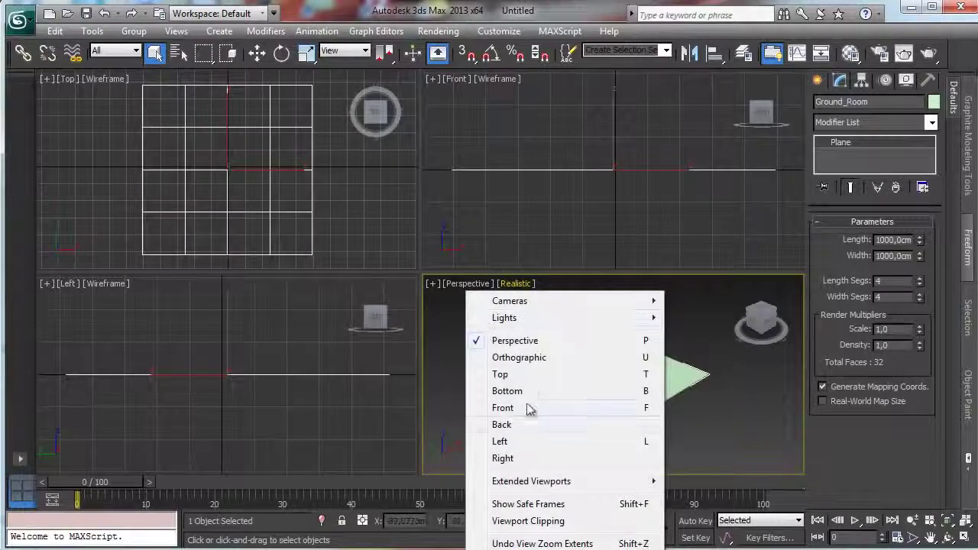
{"action": "left_click", "coordinate": [703, 410]}
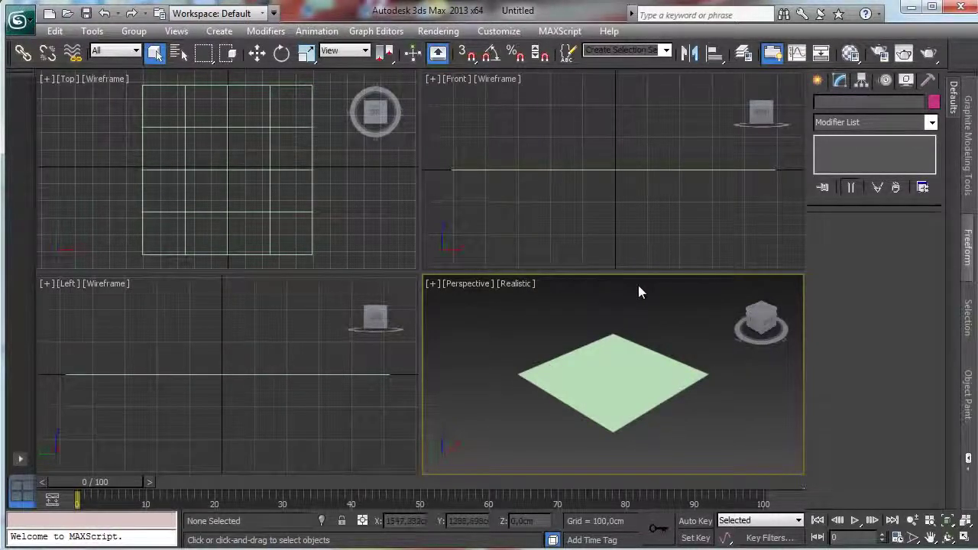
Step: Switch to spline creation with the Line tool and maximize the Top viewport
{"action": "left_click", "coordinate": [817, 79]}
{"action": "left_click", "coordinate": [839, 104]}
{"action": "left_click", "coordinate": [844, 190]}
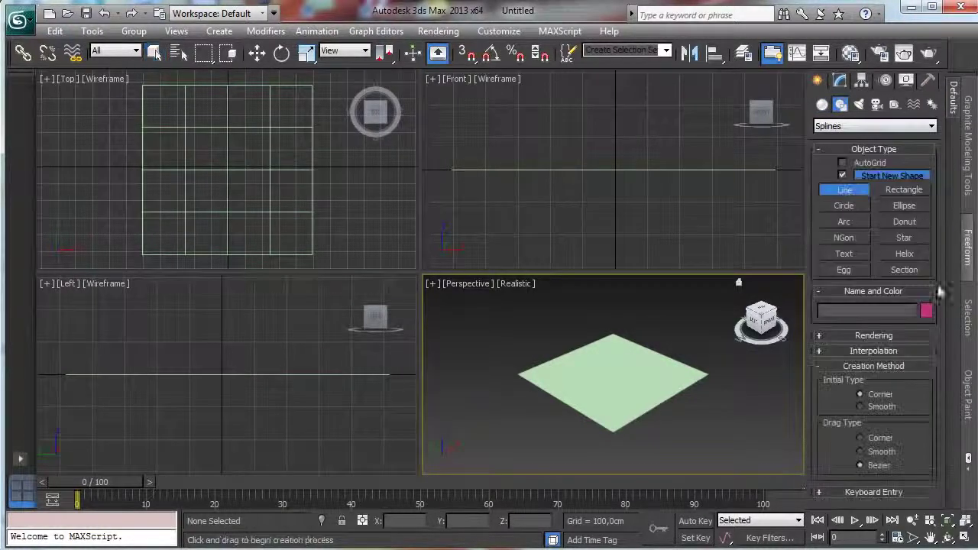
{"action": "key", "text": "alt+w"}
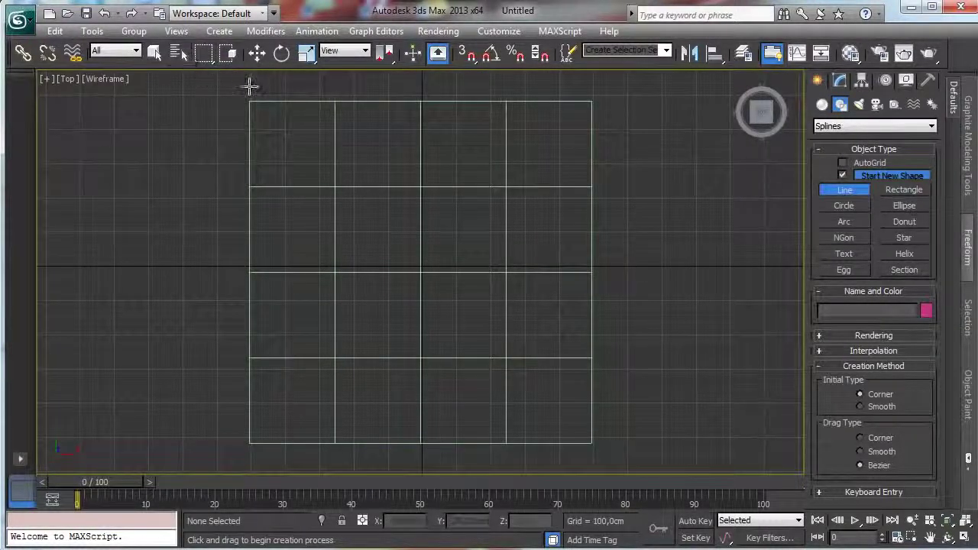
Step: Select the Ground_Room plane and reduce its length and width segments to 1 each
{"action": "left_click", "coordinate": [154, 52]}
{"action": "left_click", "coordinate": [334, 120]}
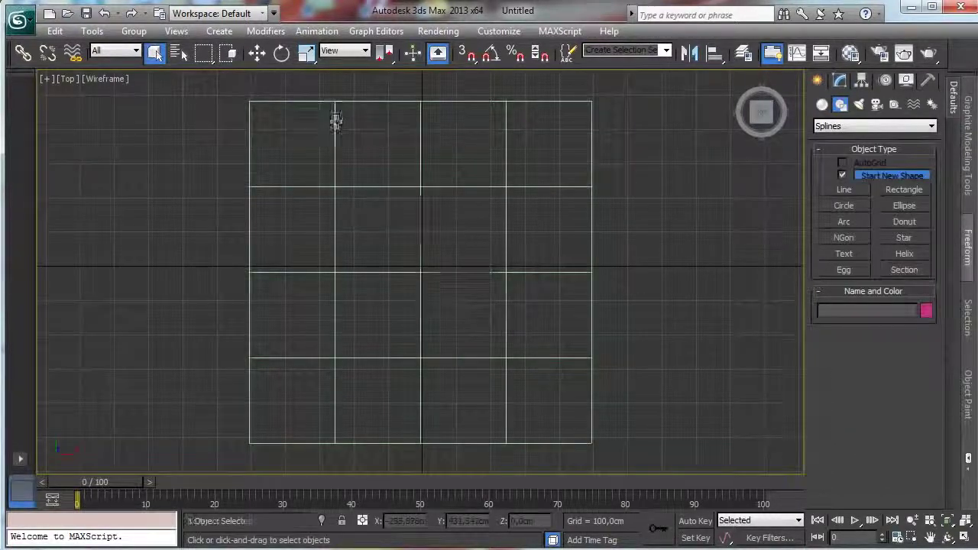
{"action": "left_click", "coordinate": [839, 81]}
{"action": "left_click_drag", "start_coordinate": [919, 284], "coordinate": [913, 380]}
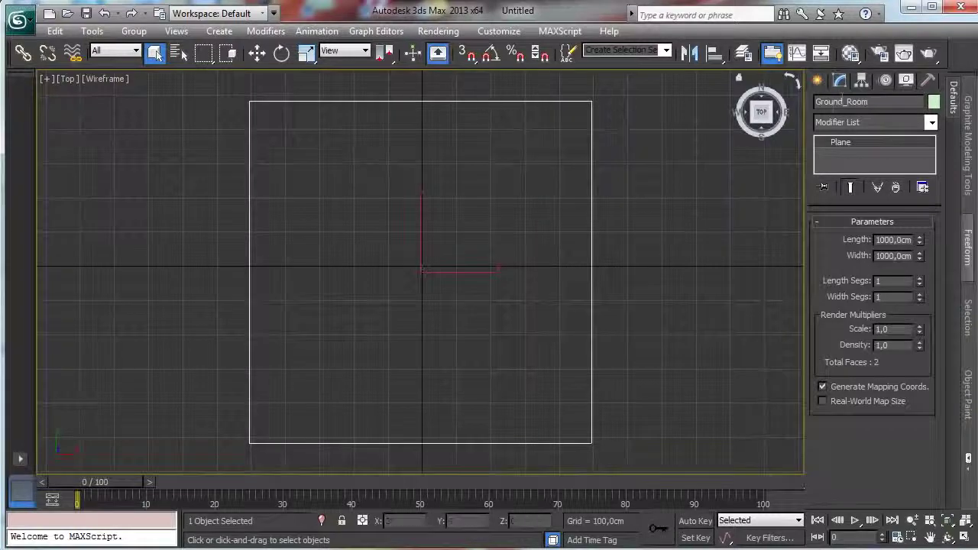
Step: Activate the Line tool with 3D snapping on, and set snapping to Vertex only instead of Grid Points
{"action": "left_click", "coordinate": [818, 80]}
{"action": "left_click", "coordinate": [843, 190]}
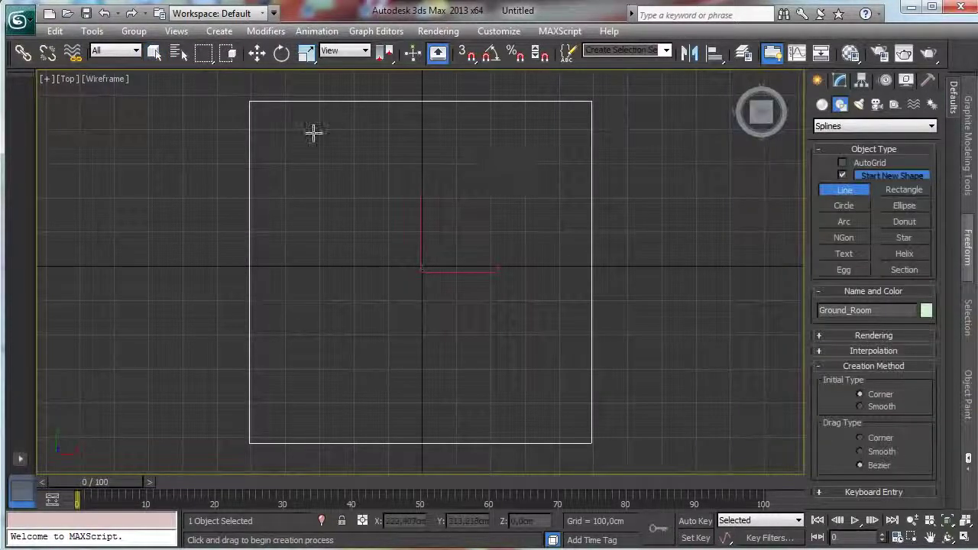
{"action": "key", "text": "s"}
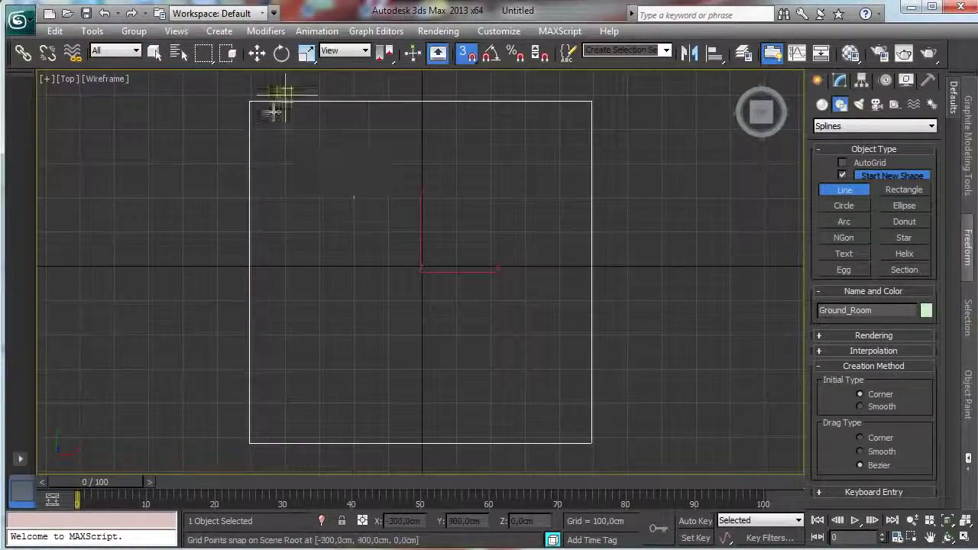
{"action": "right_click", "coordinate": [468, 55]}
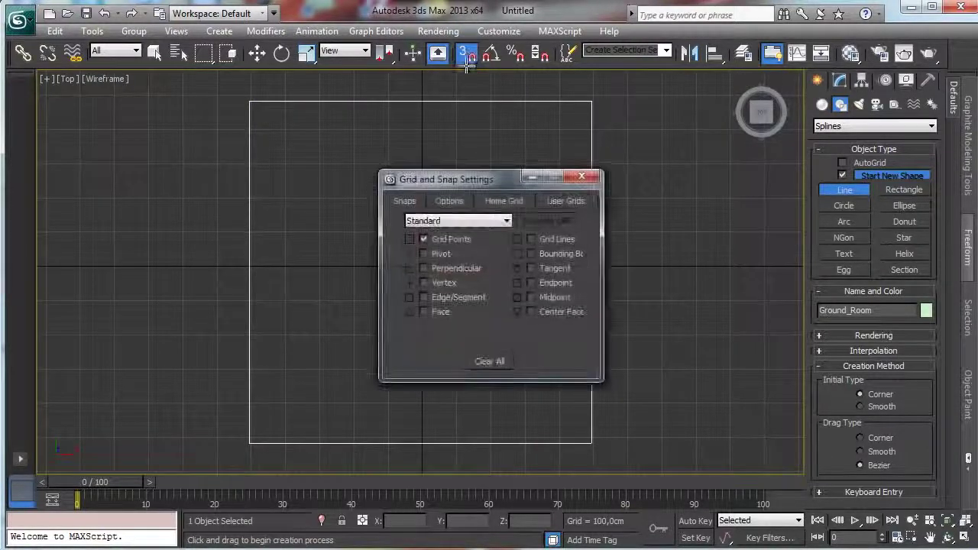
{"action": "left_click", "coordinate": [424, 240]}
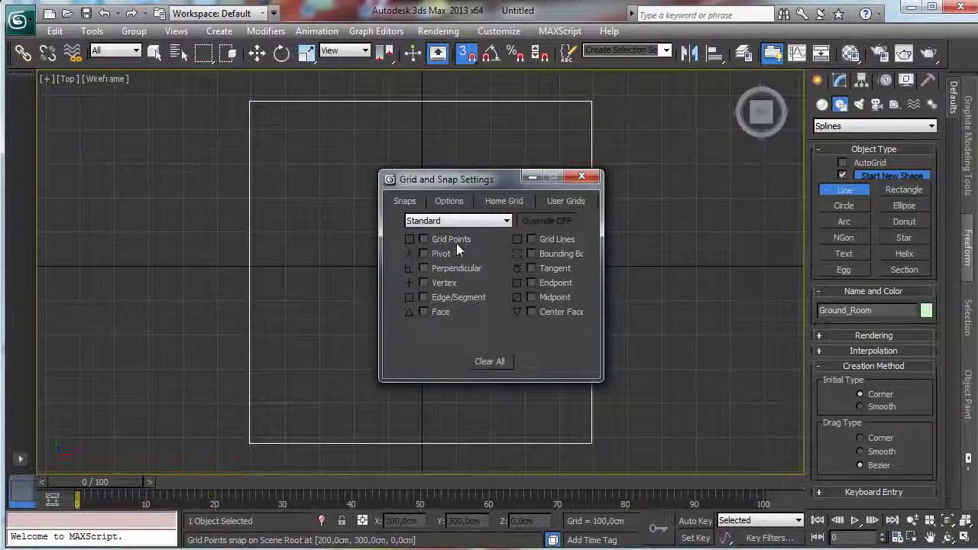
{"action": "left_click", "coordinate": [444, 283]}
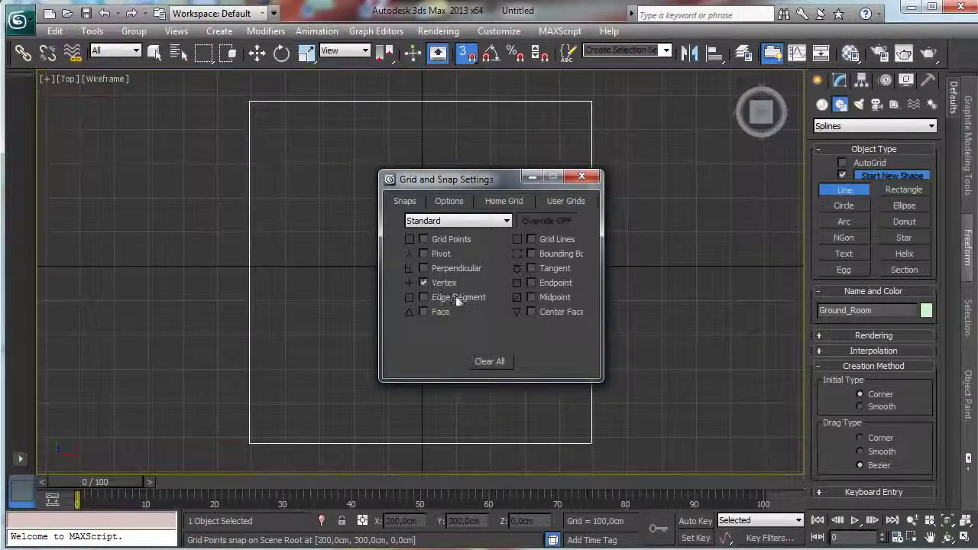
{"action": "left_click", "coordinate": [581, 177]}
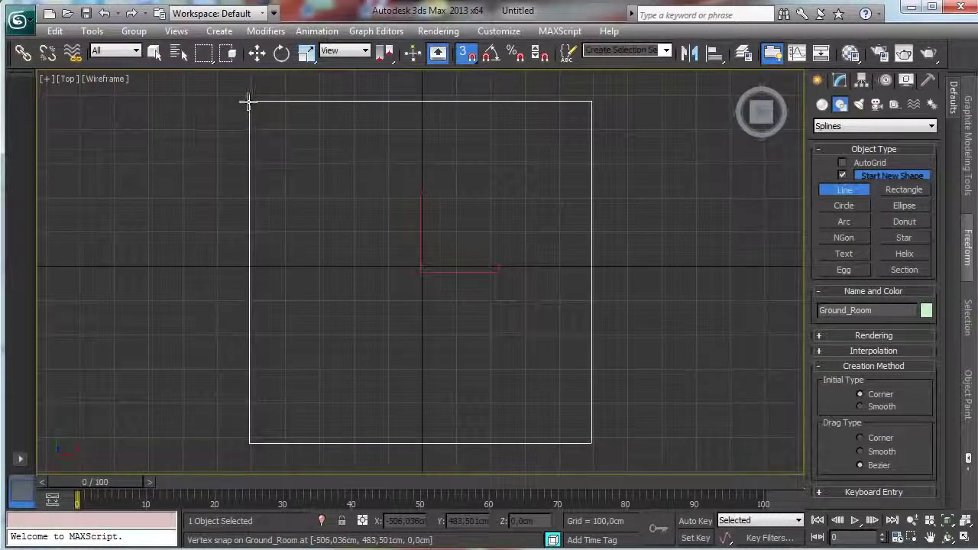
Step: Draw an open stepped line from the plane's upper-left corner along its top edge, around a corridor reaching the right edge, and down the middle
{"action": "left_click_drag", "start_coordinate": [249, 101], "coordinate": [256, 146]}
{"action": "right_click", "coordinate": [355, 204]}
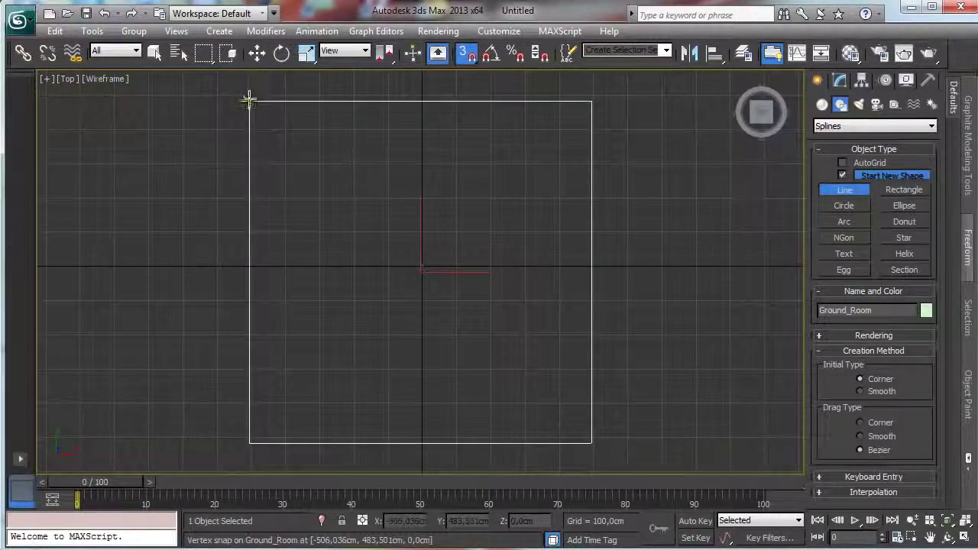
{"action": "left_click", "coordinate": [248, 101]}
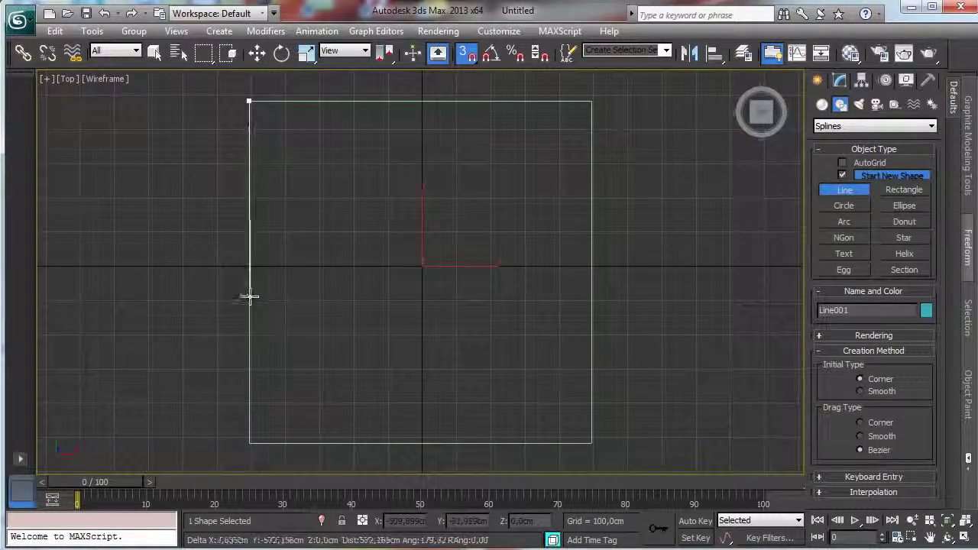
{"action": "left_click", "coordinate": [431, 101]}
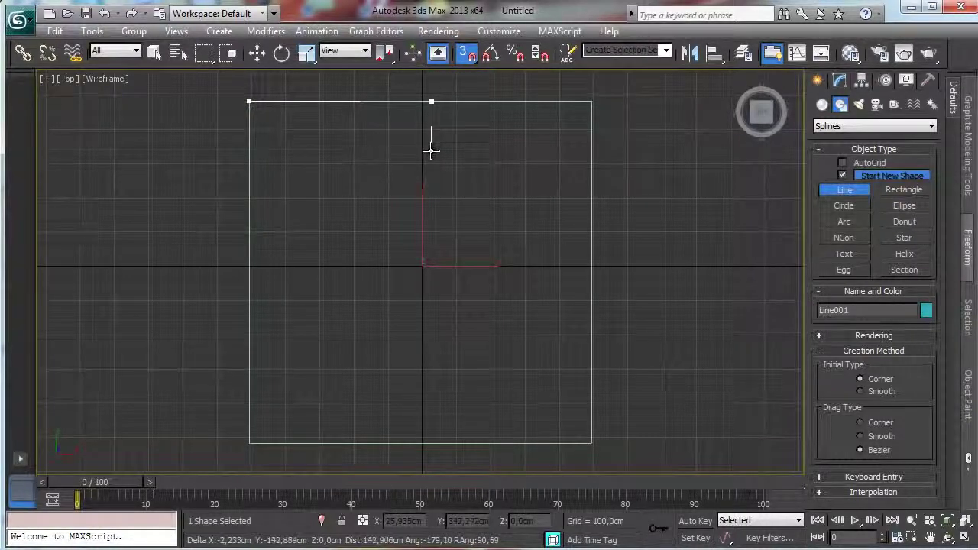
{"action": "left_click", "coordinate": [431, 150]}
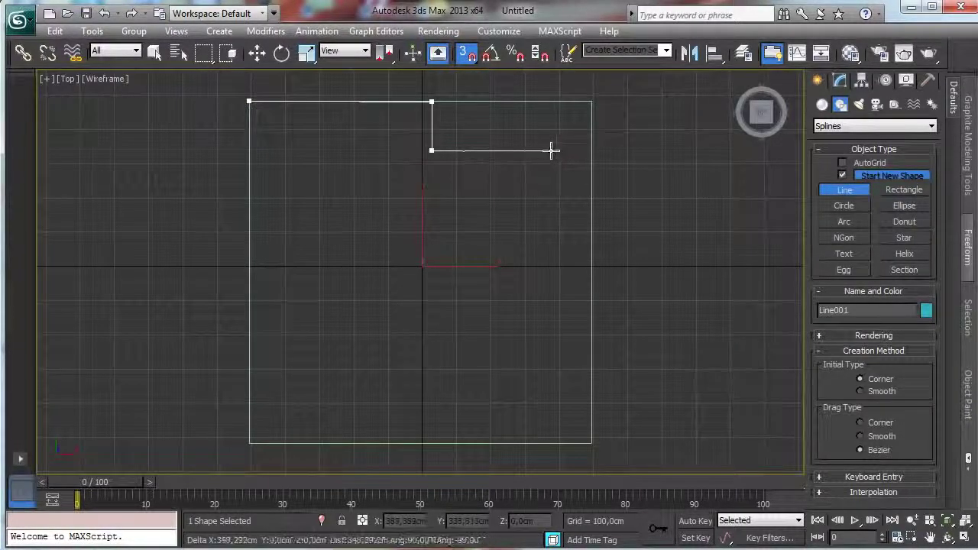
{"action": "left_click", "coordinate": [591, 149]}
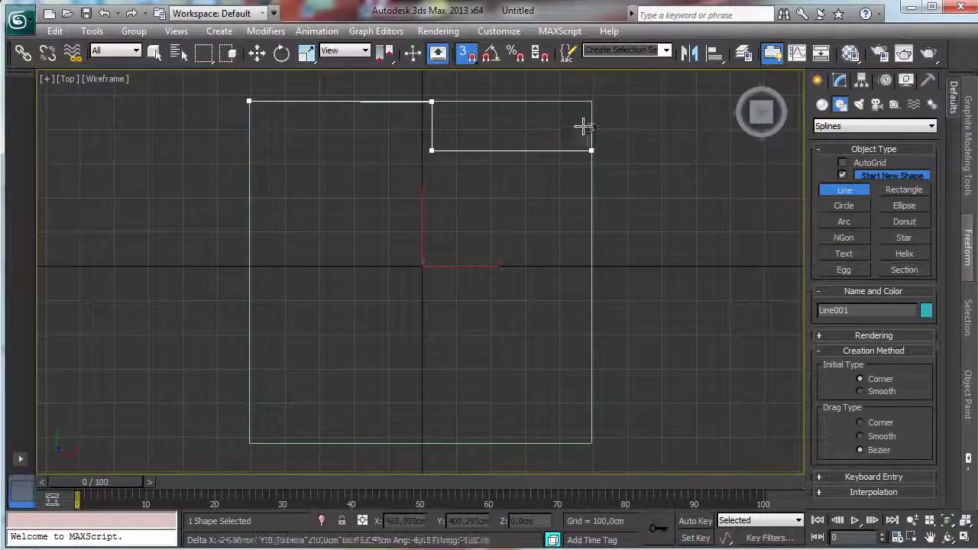
{"action": "left_click", "coordinate": [591, 208]}
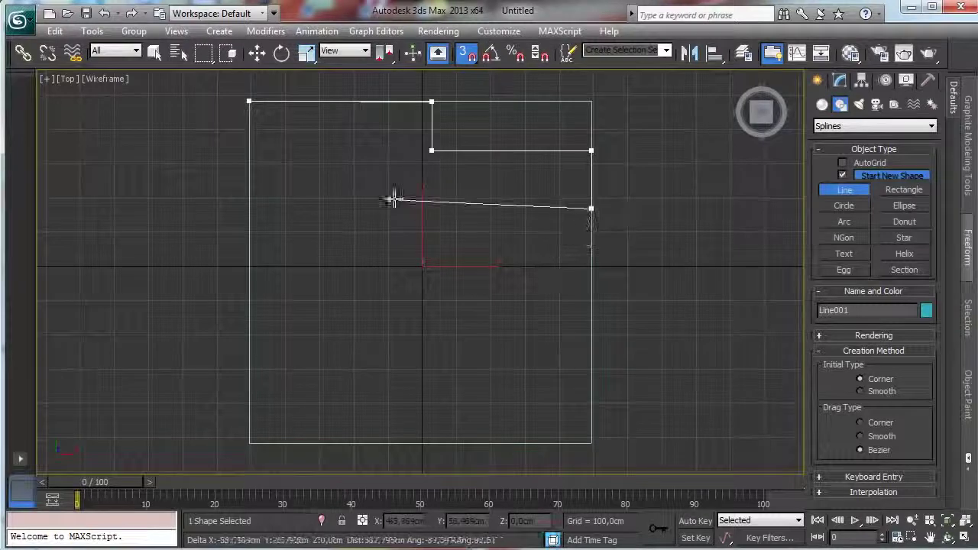
{"action": "left_click", "coordinate": [431, 208]}
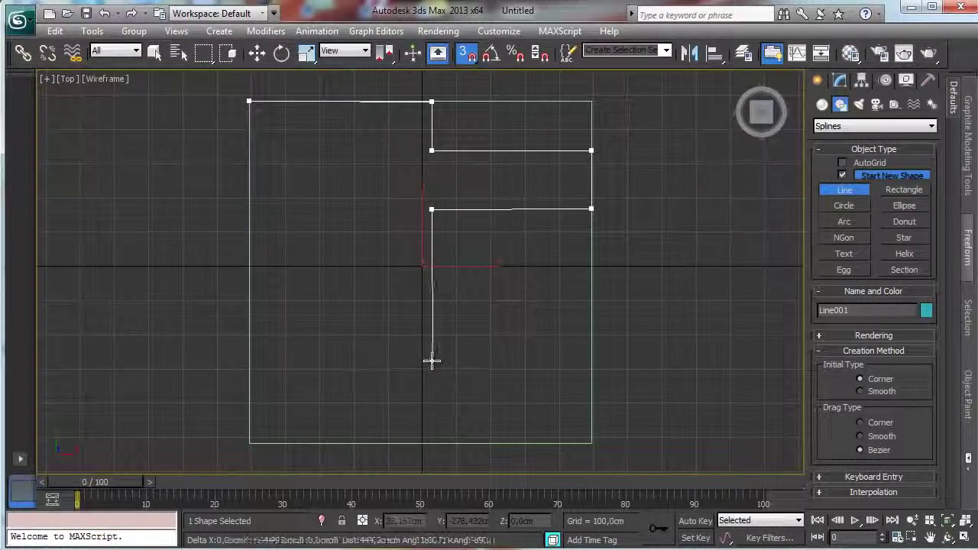
{"action": "left_click", "coordinate": [431, 361]}
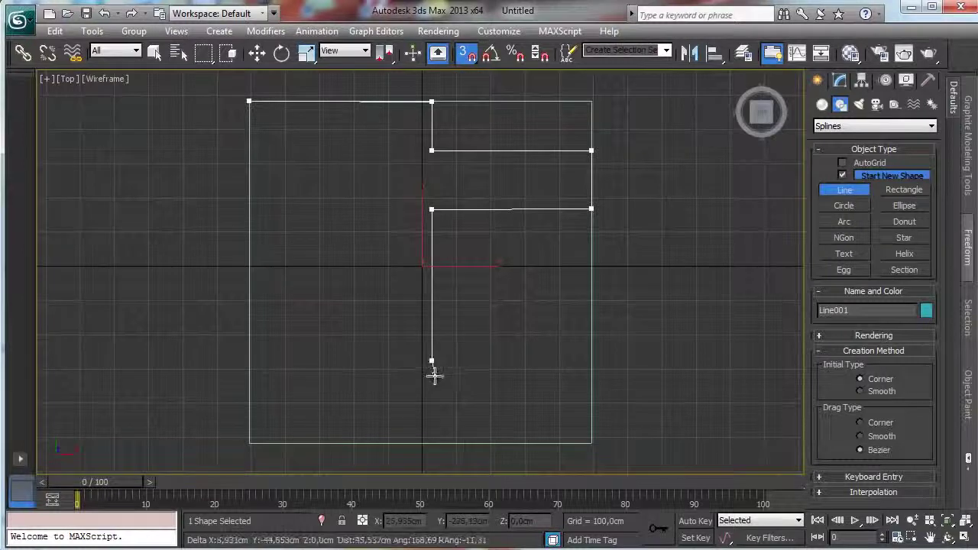
{"action": "right_click", "coordinate": [250, 360]}
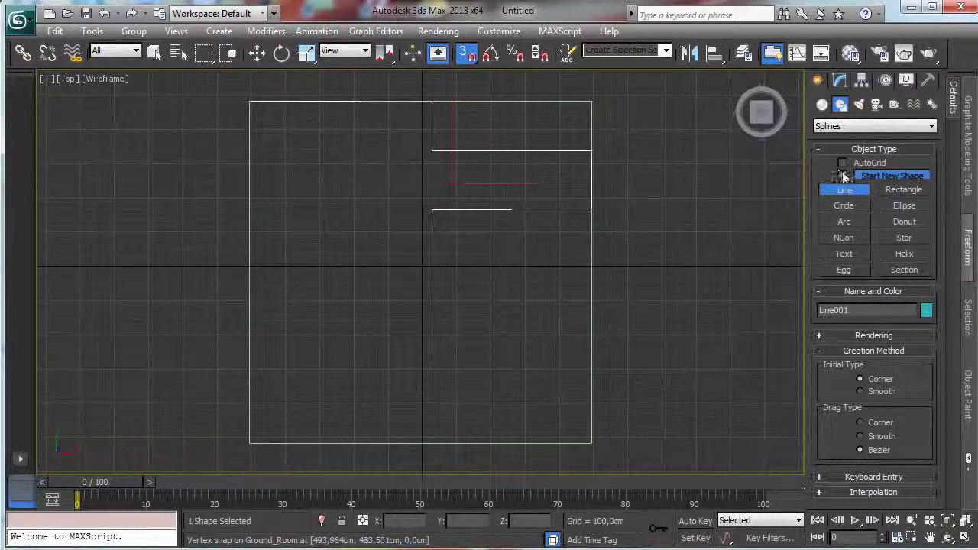
Step: Turn off Start New Shape and add a line from the upper-left corner down the plane's left edge and across to the outline's open end
{"action": "left_click", "coordinate": [843, 175]}
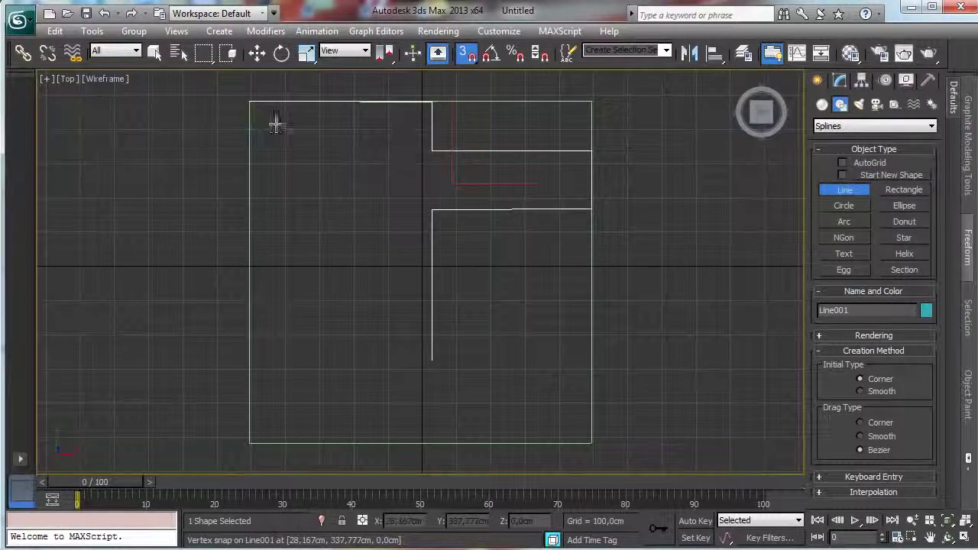
{"action": "left_click_drag", "start_coordinate": [248, 102], "coordinate": [250, 161]}
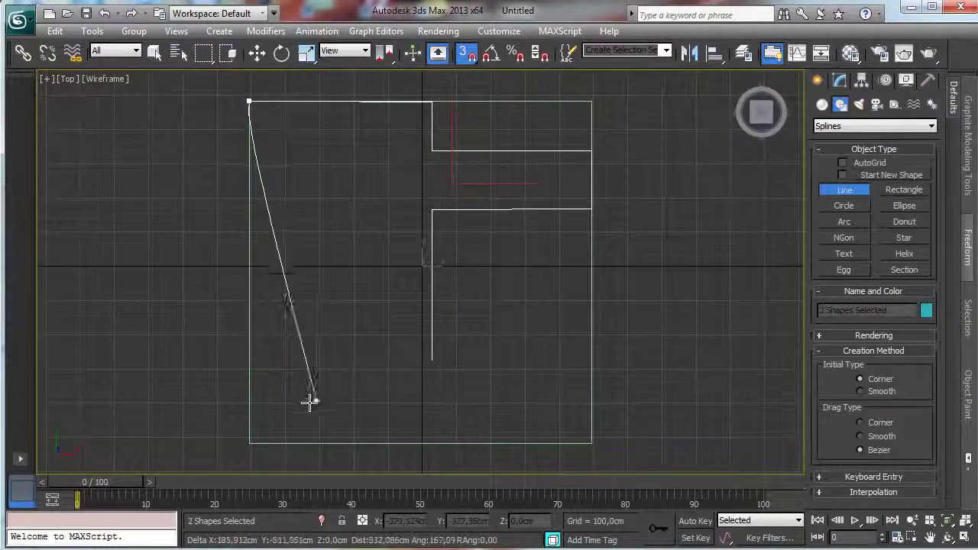
{"action": "right_click", "coordinate": [277, 194]}
{"action": "left_click", "coordinate": [248, 102]}
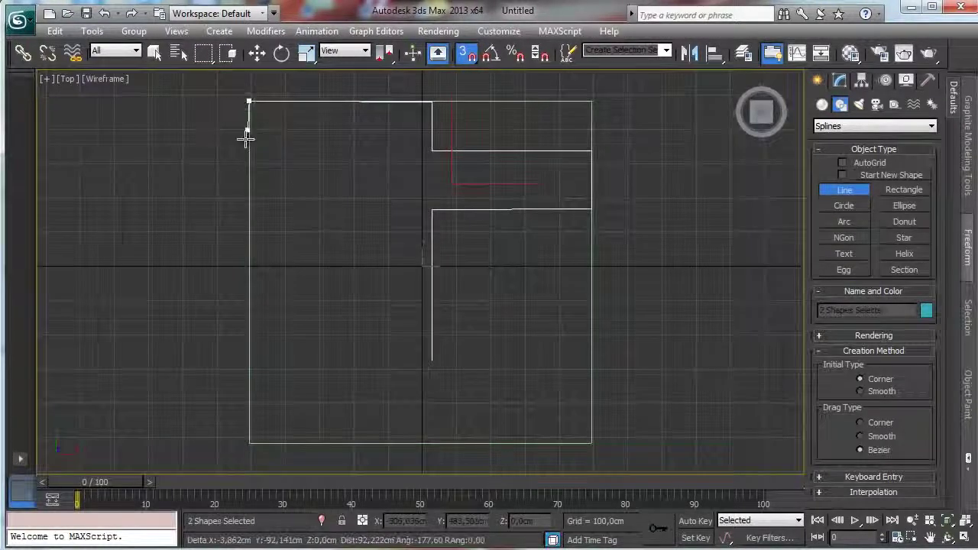
{"action": "left_click", "coordinate": [249, 357]}
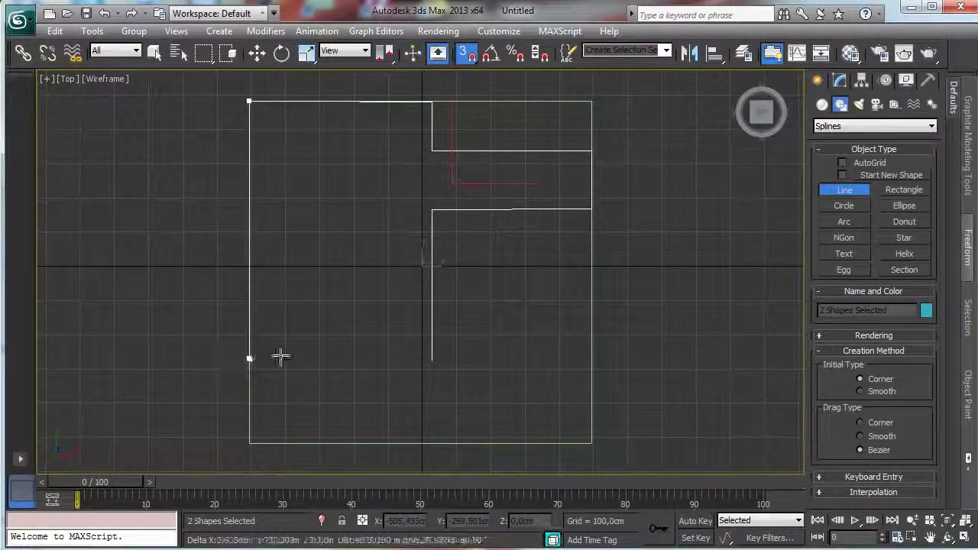
{"action": "left_click", "coordinate": [431, 358]}
{"action": "right_click", "coordinate": [554, 300]}
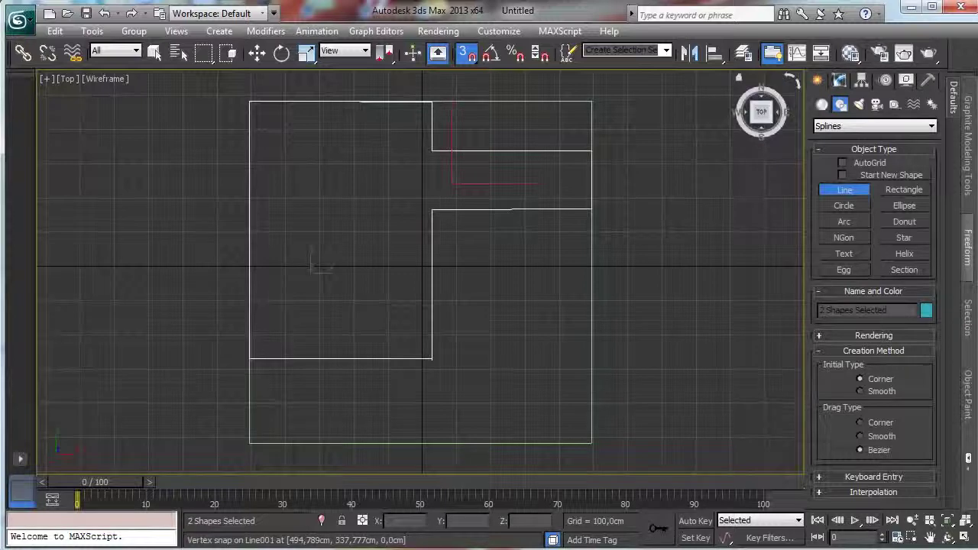
Step: Move the Ground_Room plane up to about Y 223.8 cm, with snapping off, aligning its lower edge with the bottom of the room outline
{"action": "left_click", "coordinate": [840, 79]}
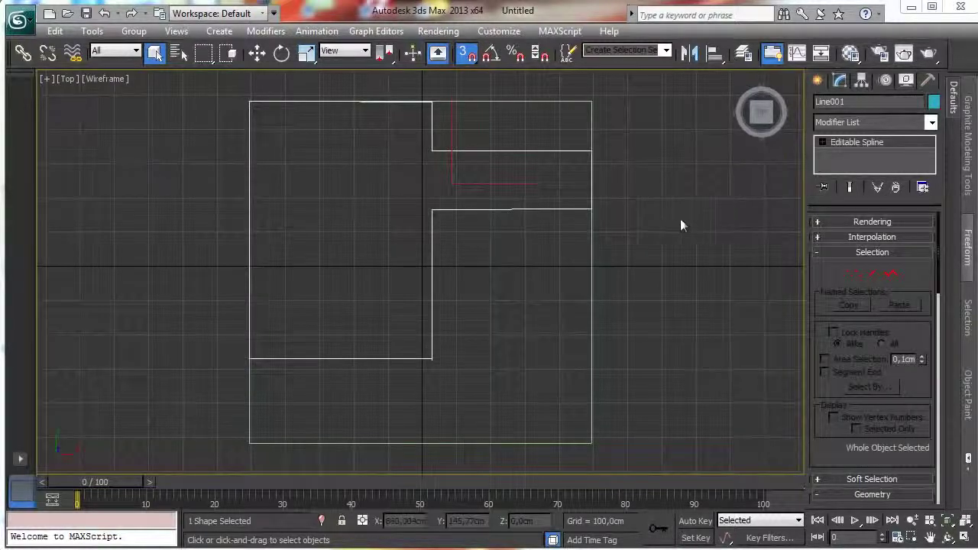
{"action": "left_click", "coordinate": [257, 52]}
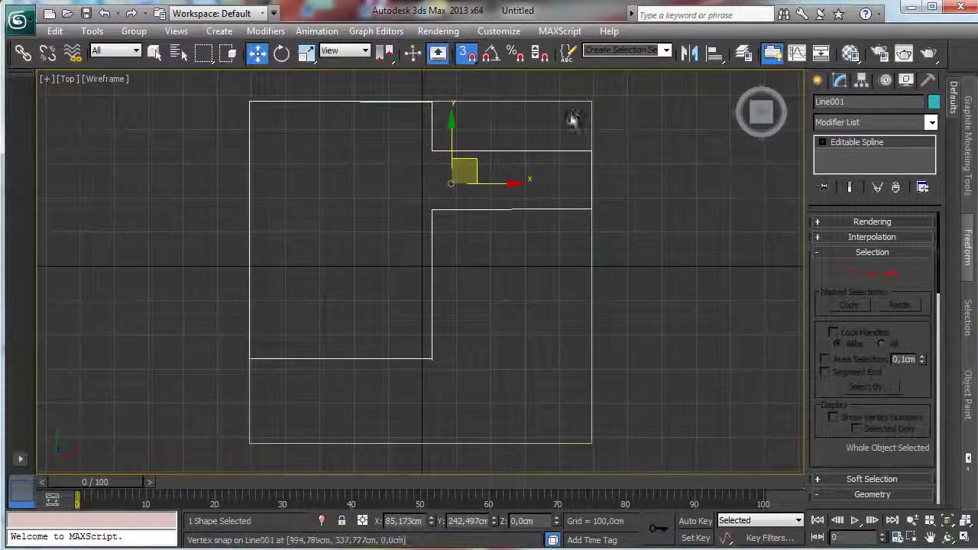
{"action": "left_click", "coordinate": [930, 538]}
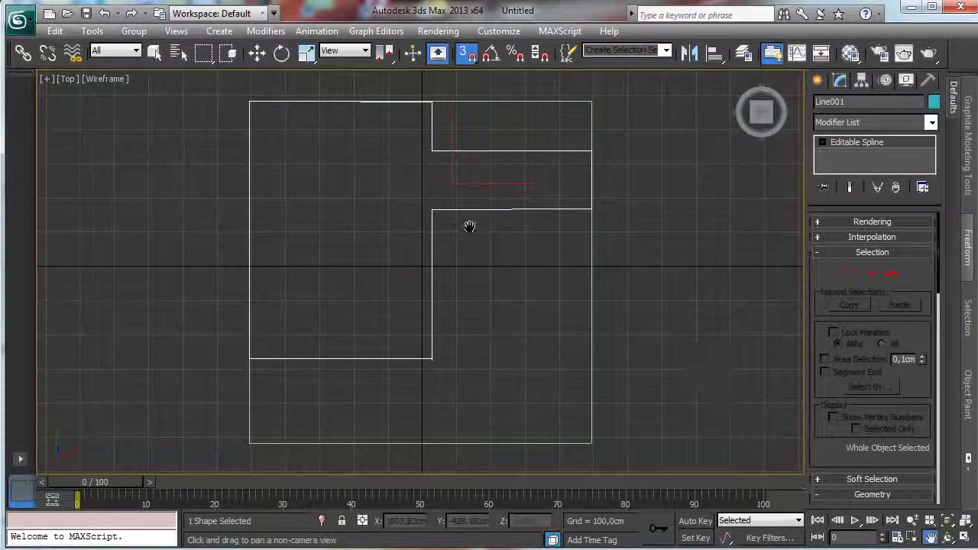
{"action": "left_click_drag", "start_coordinate": [466, 224], "coordinate": [416, 262]}
{"action": "left_click", "coordinate": [256, 52]}
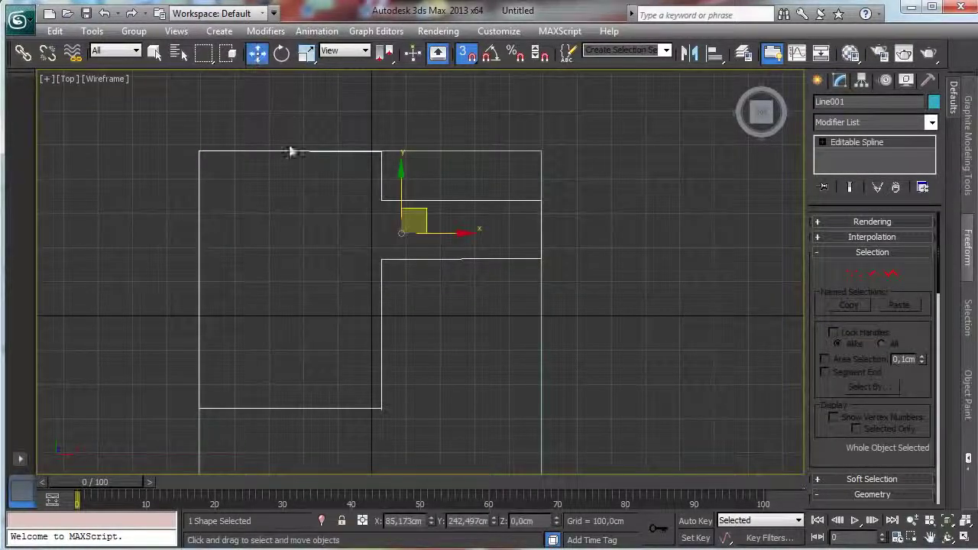
{"action": "left_click", "coordinate": [414, 152]}
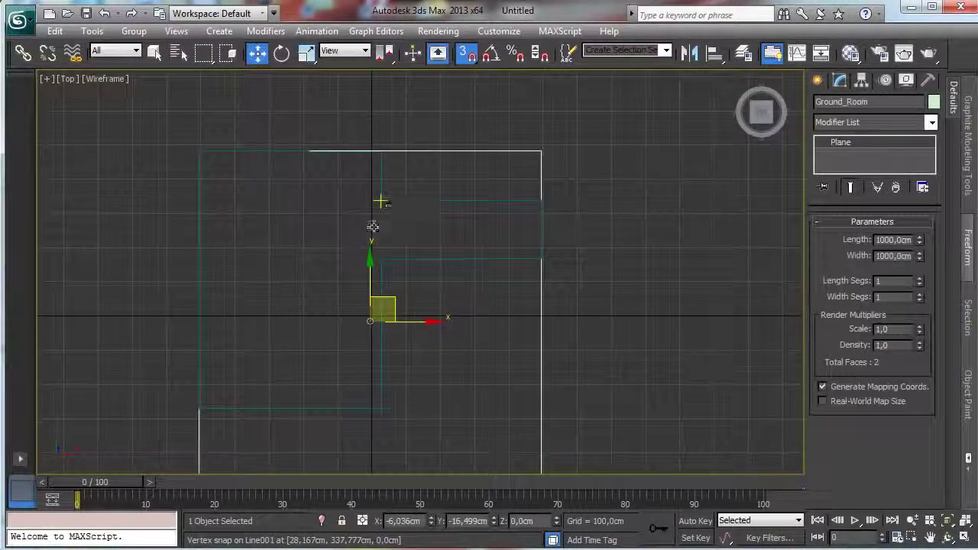
{"action": "left_click_drag", "start_coordinate": [370, 270], "coordinate": [368, 237]}
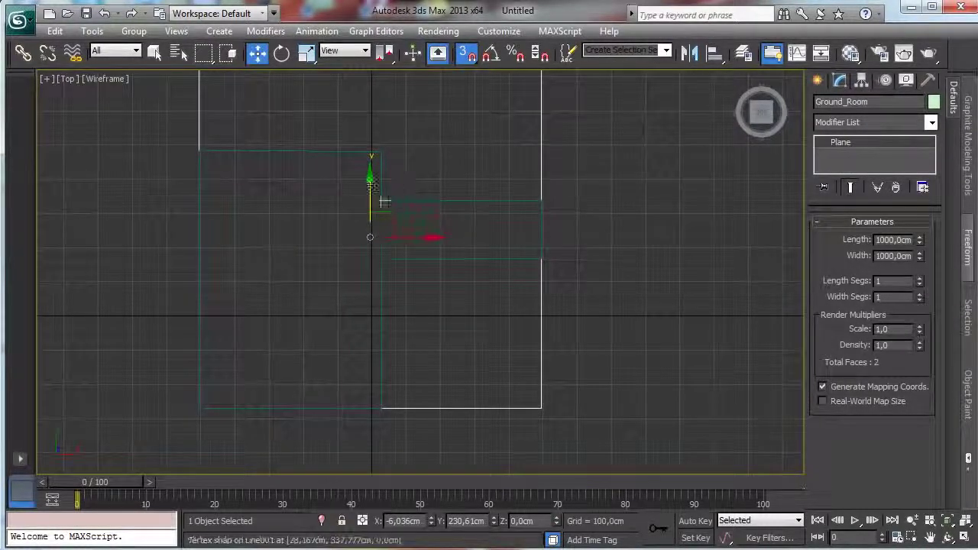
{"action": "key", "text": "s"}
{"action": "left_click_drag", "start_coordinate": [372, 187], "coordinate": [365, 190]}
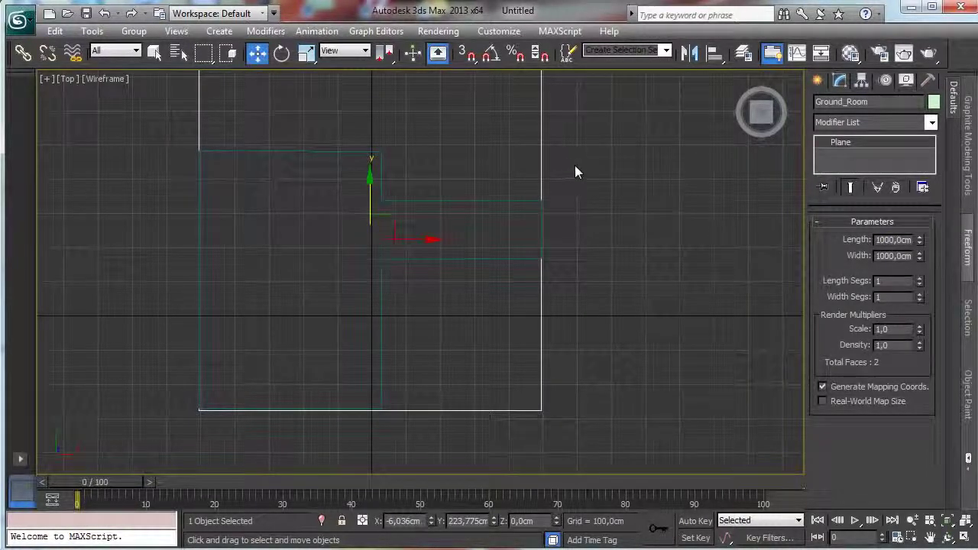
Step: Turn snapping back on and draw a rectangle about 386 × 466 cm from the plane's upper-right corner to the inner corner above the corridor
{"action": "left_click", "coordinate": [931, 538]}
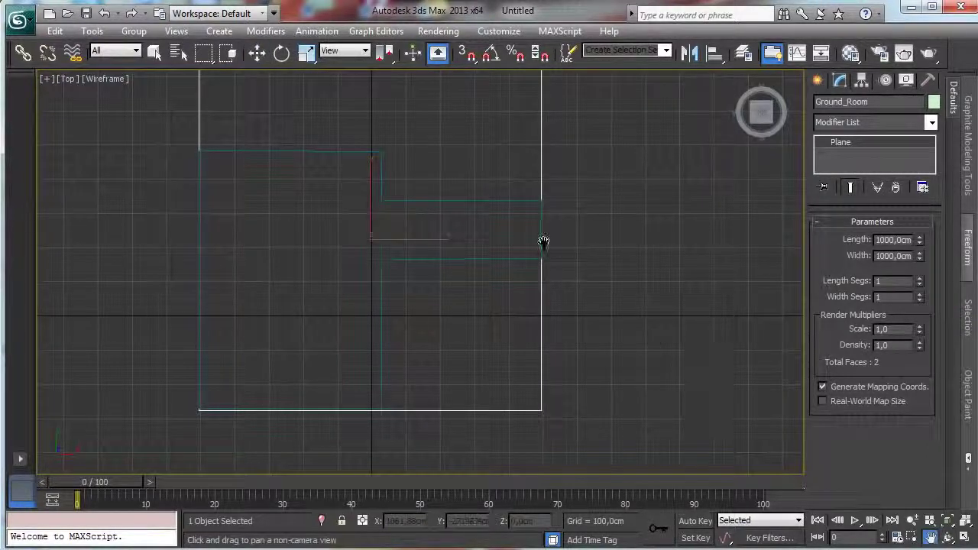
{"action": "left_click_drag", "start_coordinate": [544, 245], "coordinate": [548, 311]}
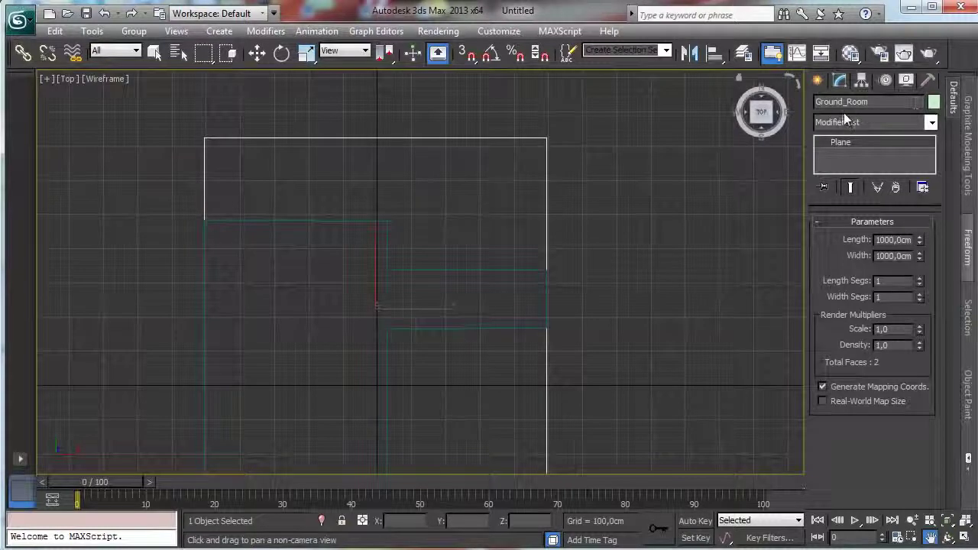
{"action": "left_click", "coordinate": [825, 80]}
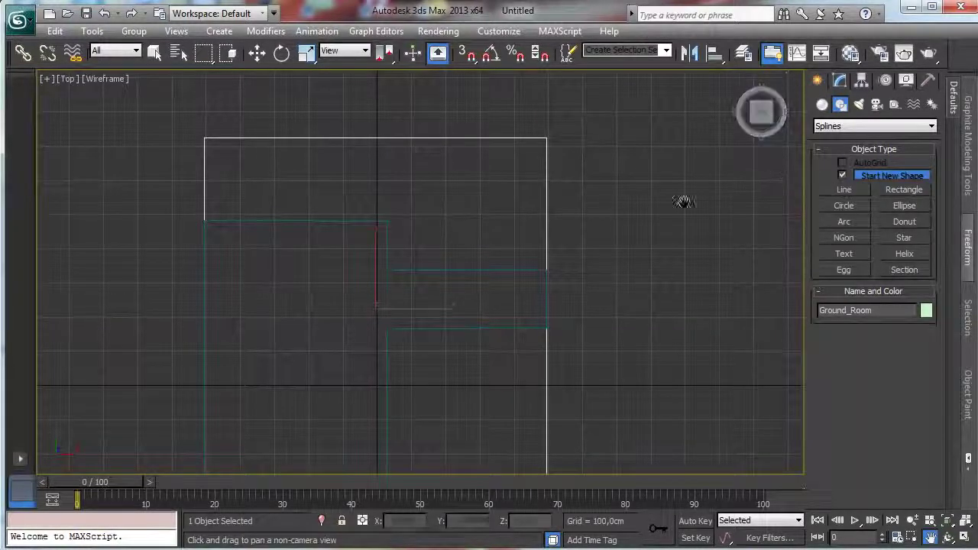
{"action": "left_click", "coordinate": [834, 192]}
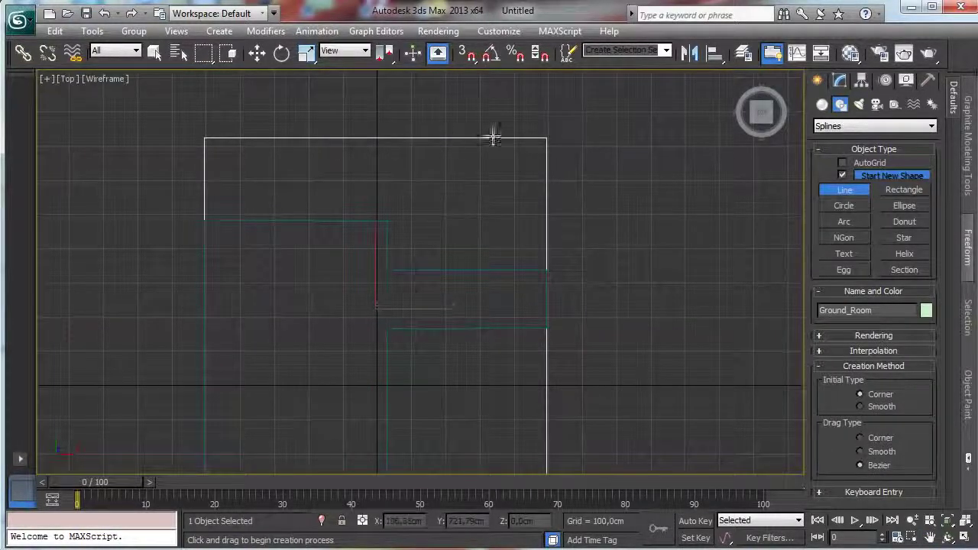
{"action": "left_click", "coordinate": [904, 189]}
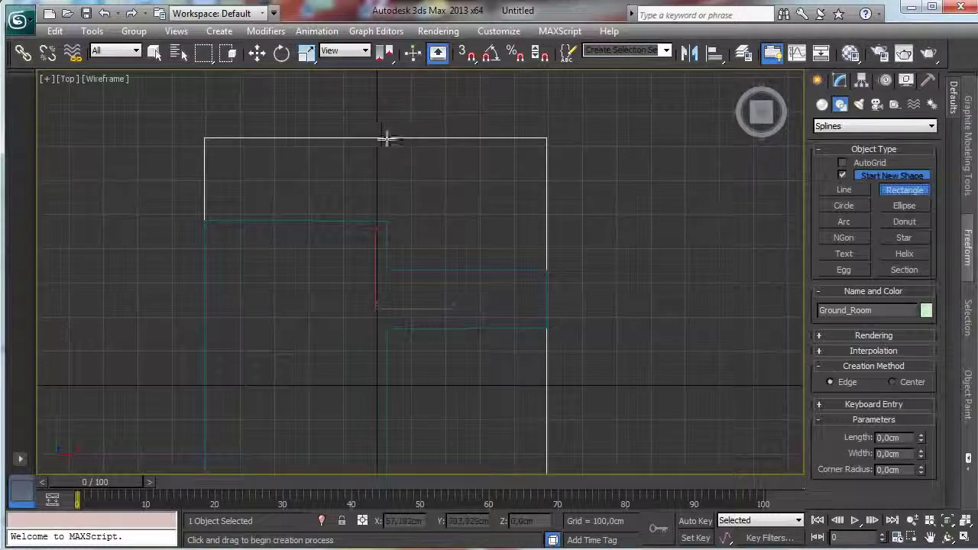
{"action": "key", "text": "s"}
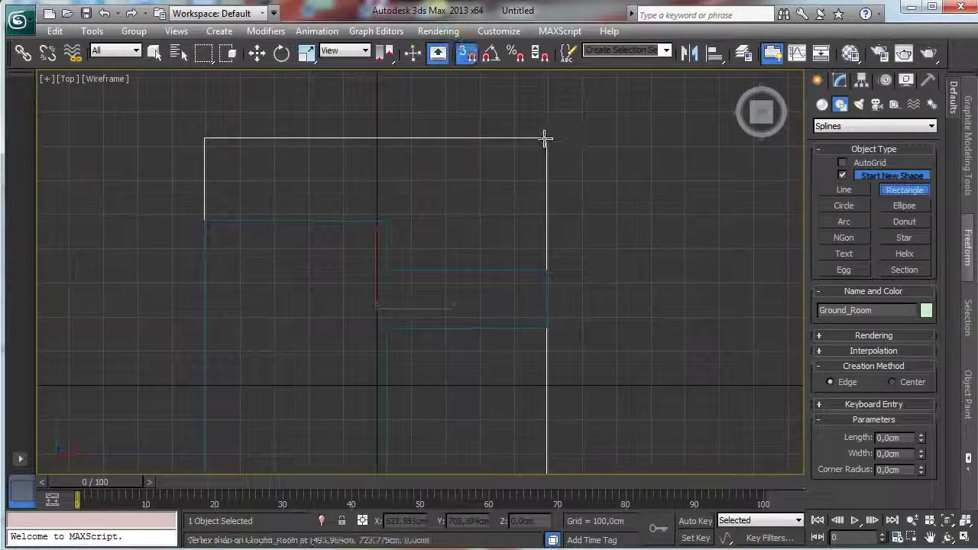
{"action": "left_click_drag", "start_coordinate": [546, 138], "coordinate": [386, 270]}
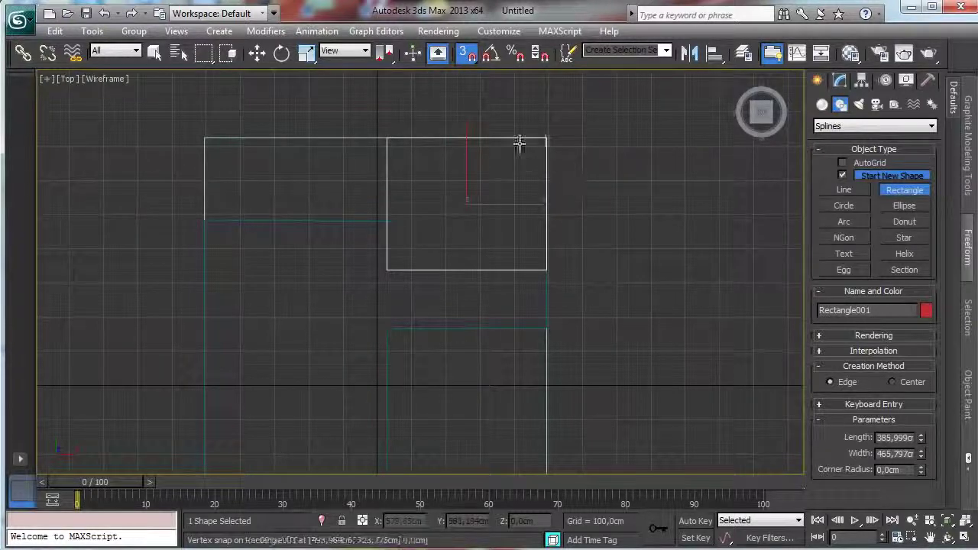
{"action": "key", "text": "w"}
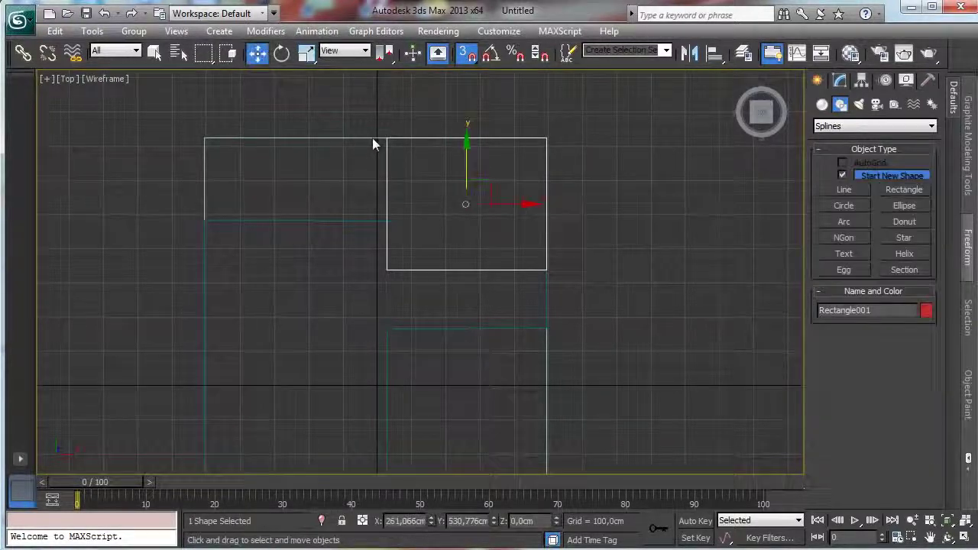
Step: Change the Line001 outline's object color to pale yellow and show its Editable Spline settings
{"action": "left_click", "coordinate": [913, 537]}
{"action": "left_click_drag", "start_coordinate": [269, 340], "coordinate": [365, 251]}
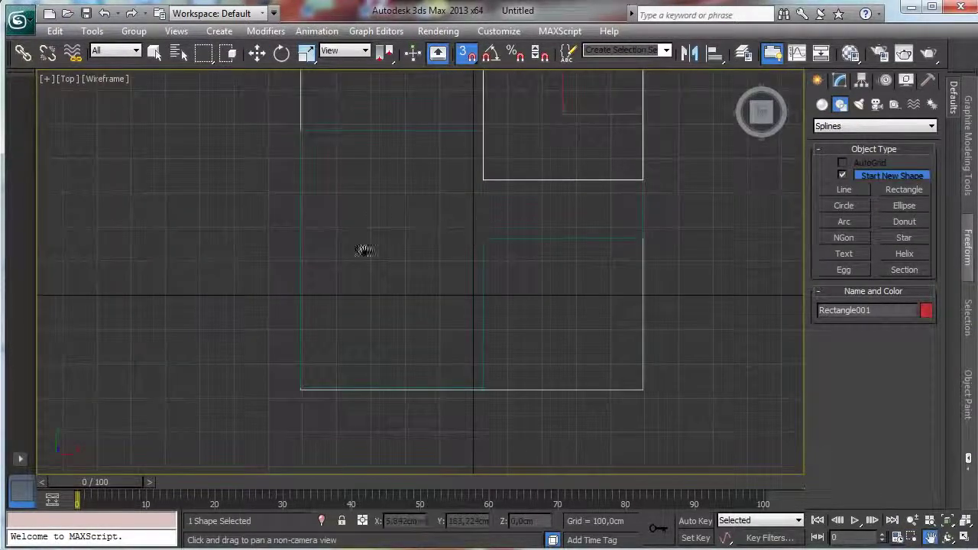
{"action": "left_click_drag", "start_coordinate": [560, 285], "coordinate": [554, 331]}
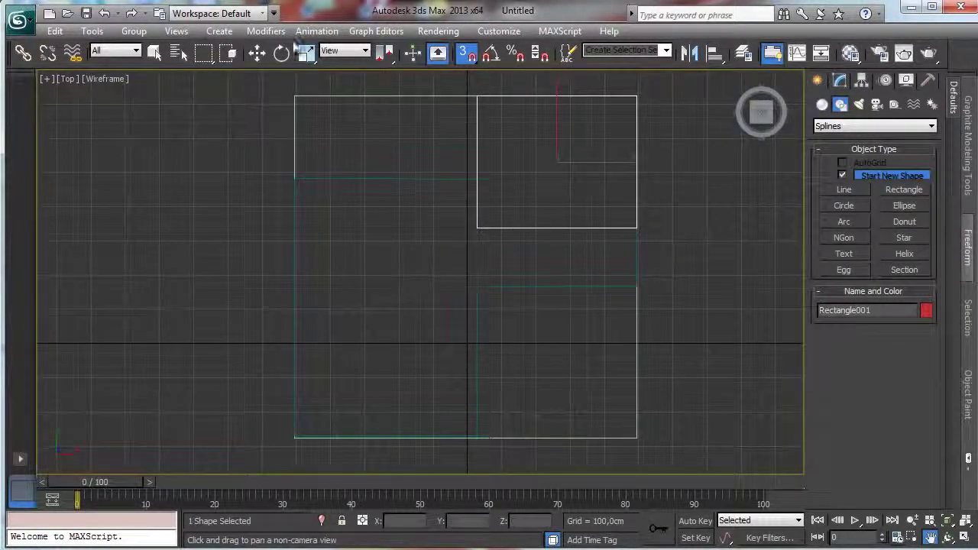
{"action": "left_click", "coordinate": [155, 53]}
{"action": "left_click", "coordinate": [515, 287]}
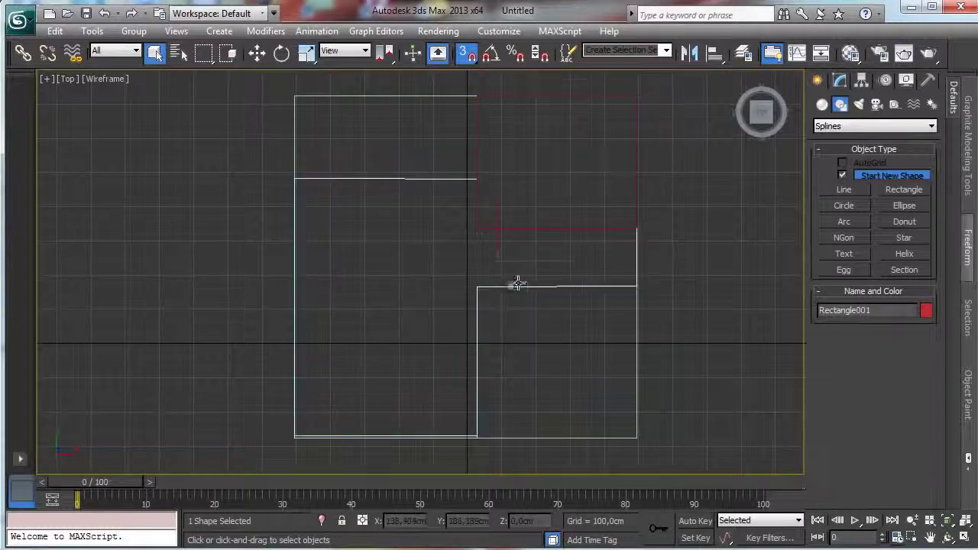
{"action": "left_click", "coordinate": [925, 310]}
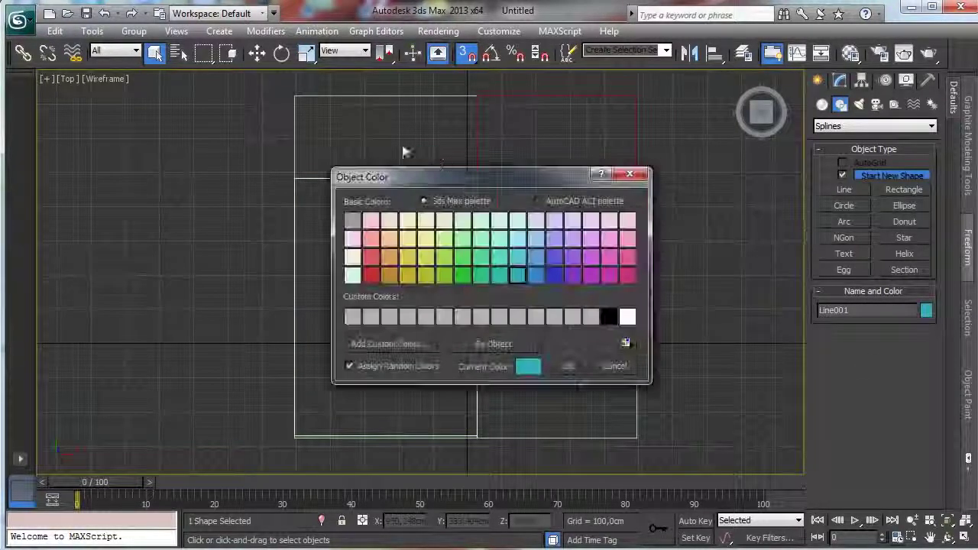
{"action": "left_click", "coordinate": [414, 223]}
{"action": "left_click", "coordinate": [566, 365]}
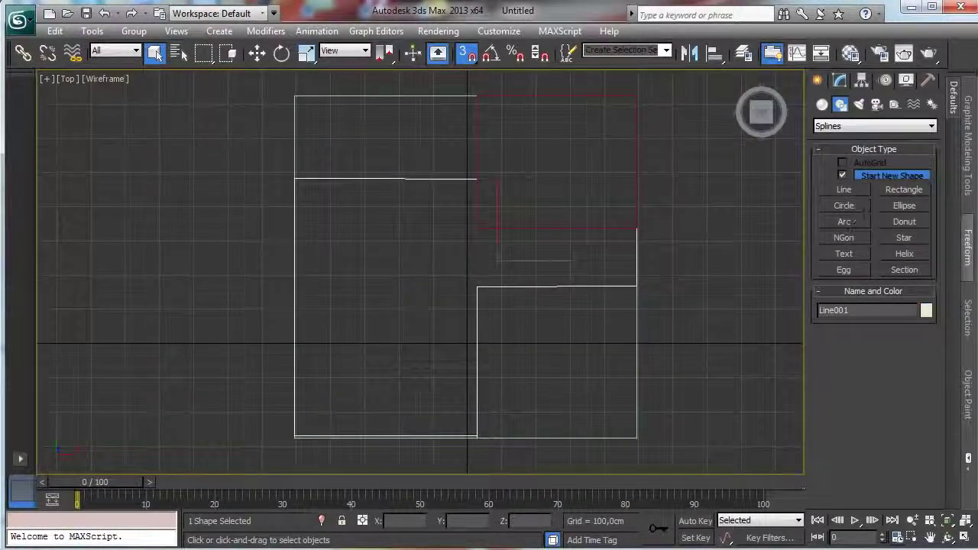
{"action": "left_click", "coordinate": [839, 79]}
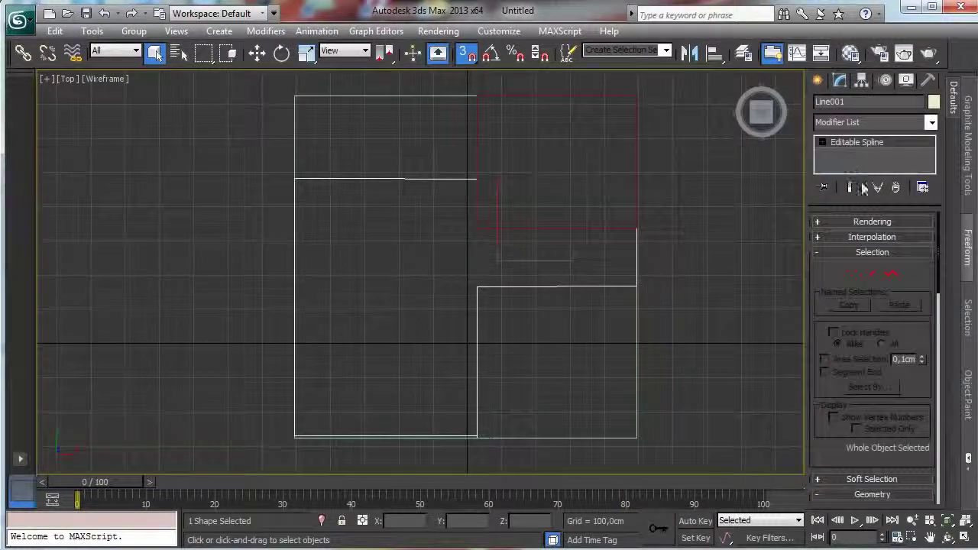
Step: Move Line001's end vertex at the upper wall's inner end vertically to about Y 483.5 cm, with snapping off, to level that wall
{"action": "left_click", "coordinate": [854, 273]}
{"action": "left_click_drag", "start_coordinate": [501, 198], "coordinate": [501, 199]}
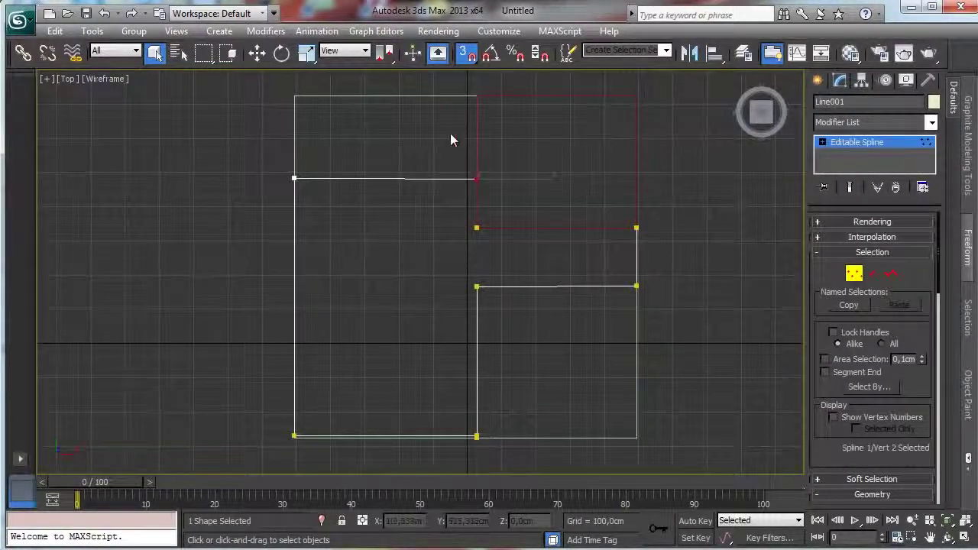
{"action": "key", "text": "w"}
{"action": "left_click", "coordinate": [911, 538]}
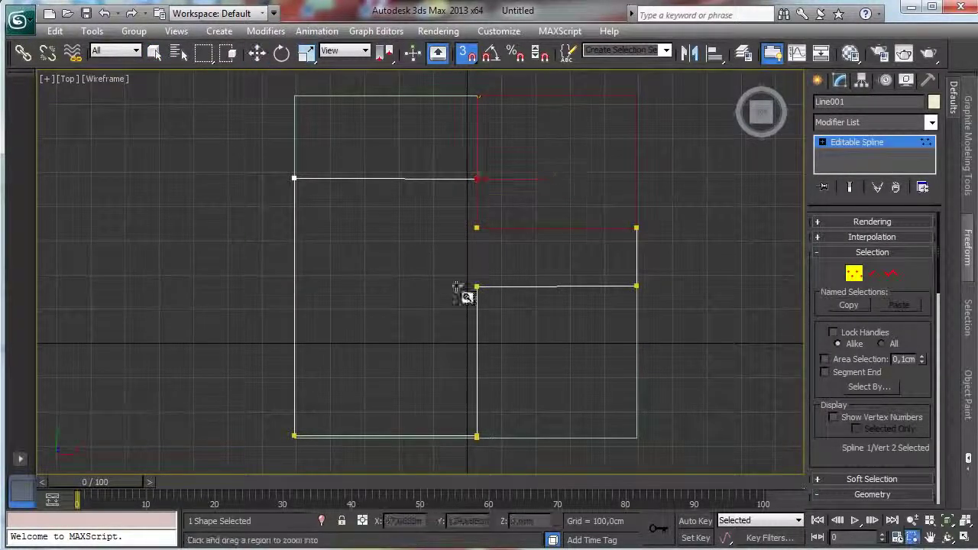
{"action": "left_click_drag", "start_coordinate": [265, 148], "coordinate": [552, 343]}
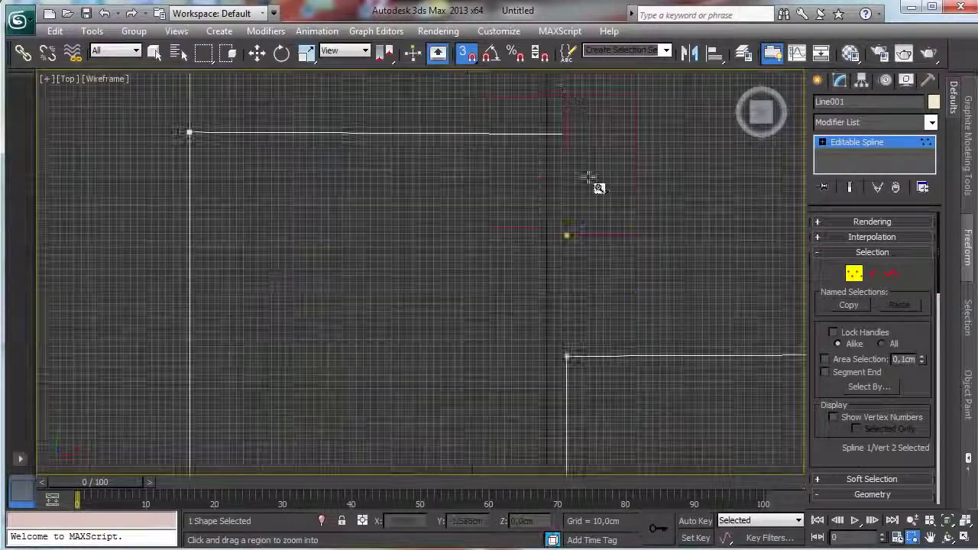
{"action": "left_click", "coordinate": [257, 52]}
{"action": "mouse_move", "coordinate": [578, 104]}
{"action": "left_mouse_down"}
{"action": "mouse_move", "coordinate": [575, 85]}
{"action": "mouse_move", "coordinate": [575, 110]}
{"action": "left_mouse_up"}
{"action": "key", "text": "s"}
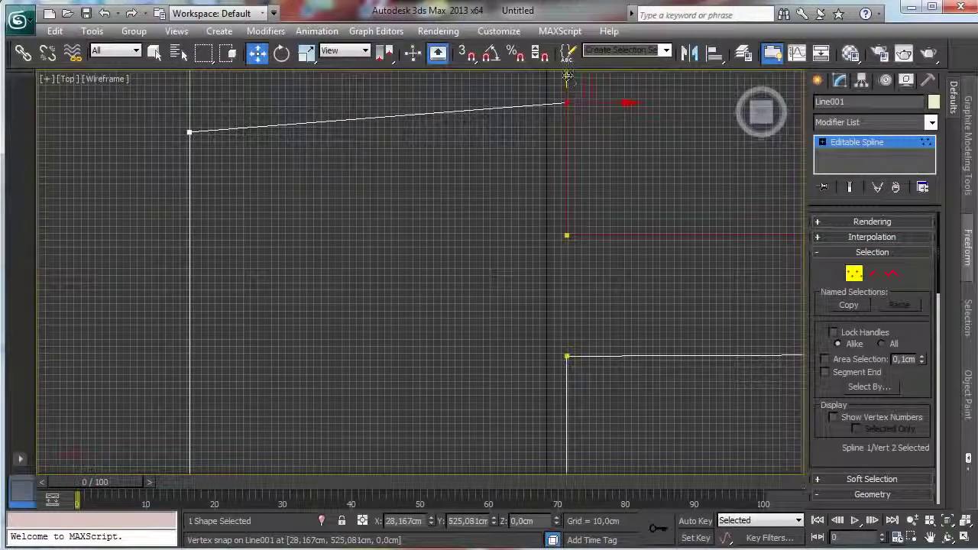
{"action": "left_click_drag", "start_coordinate": [565, 76], "coordinate": [567, 104]}
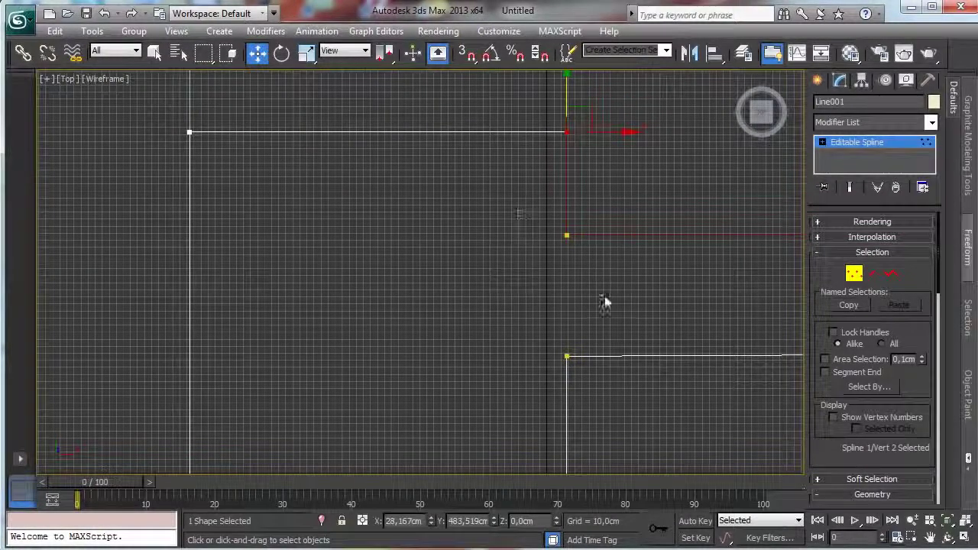
Step: Move the vertex at the corridor's lower inner corner to about Y 168.3 cm, and raise the extra vertex below it level with the bottom wall
{"action": "left_click", "coordinate": [567, 356]}
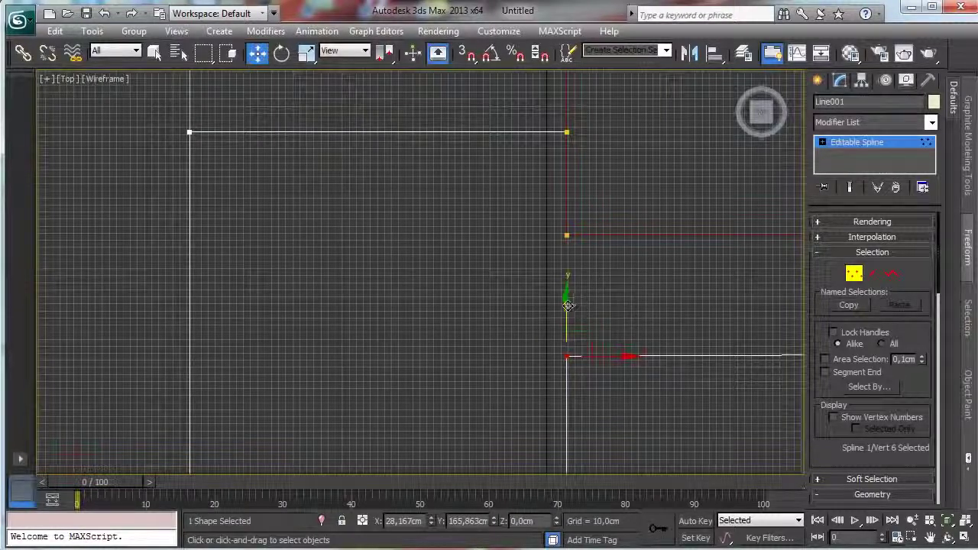
{"action": "left_click_drag", "start_coordinate": [566, 307], "coordinate": [566, 304]}
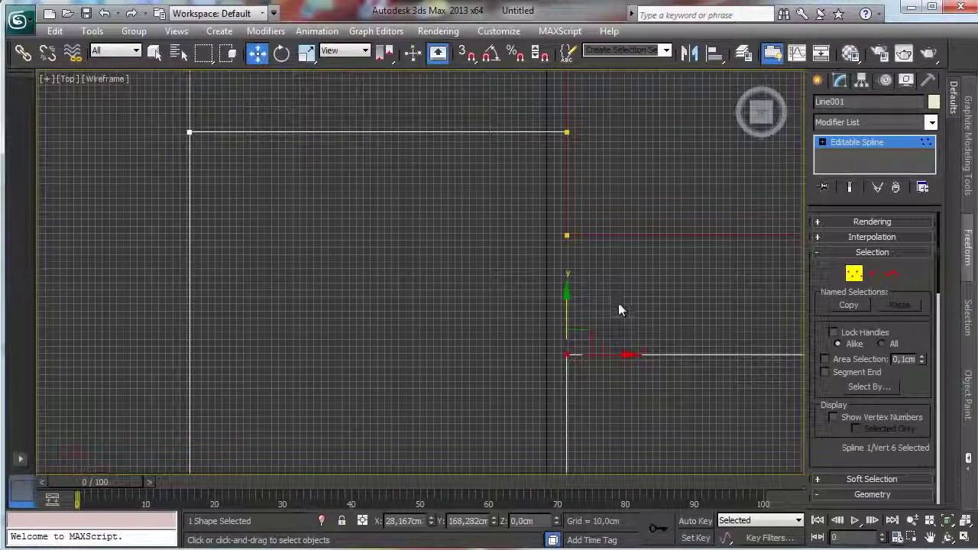
{"action": "left_click", "coordinate": [930, 538]}
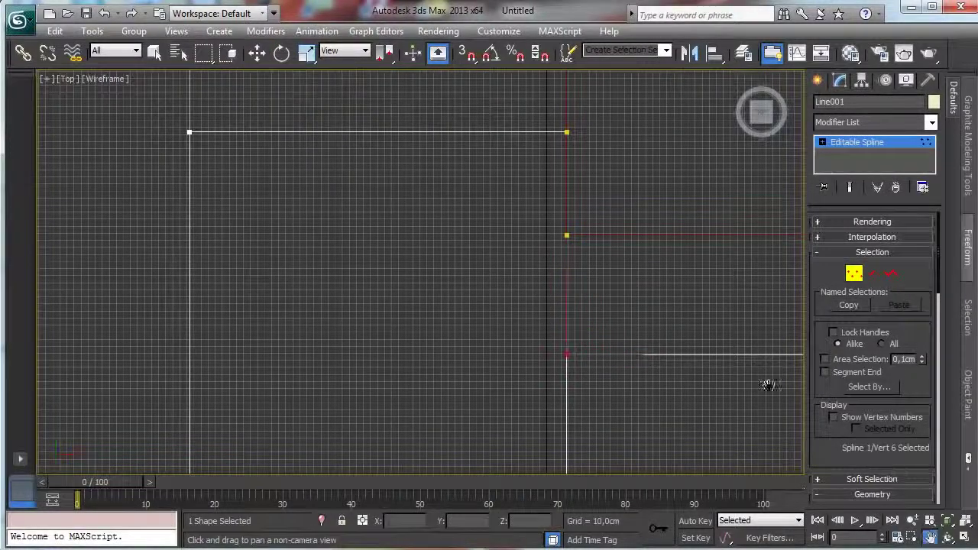
{"action": "left_click_drag", "start_coordinate": [638, 330], "coordinate": [591, 163]}
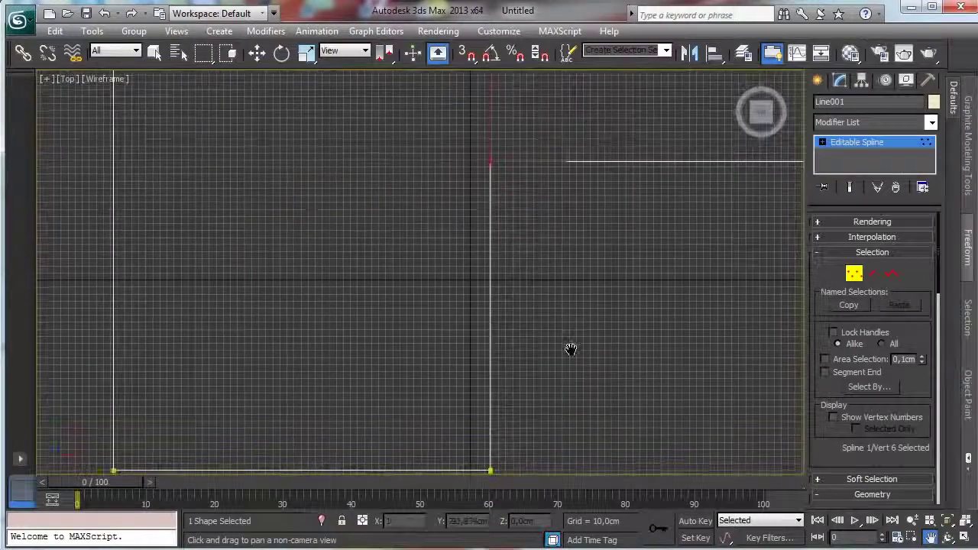
{"action": "left_click_drag", "start_coordinate": [584, 311], "coordinate": [598, 262]}
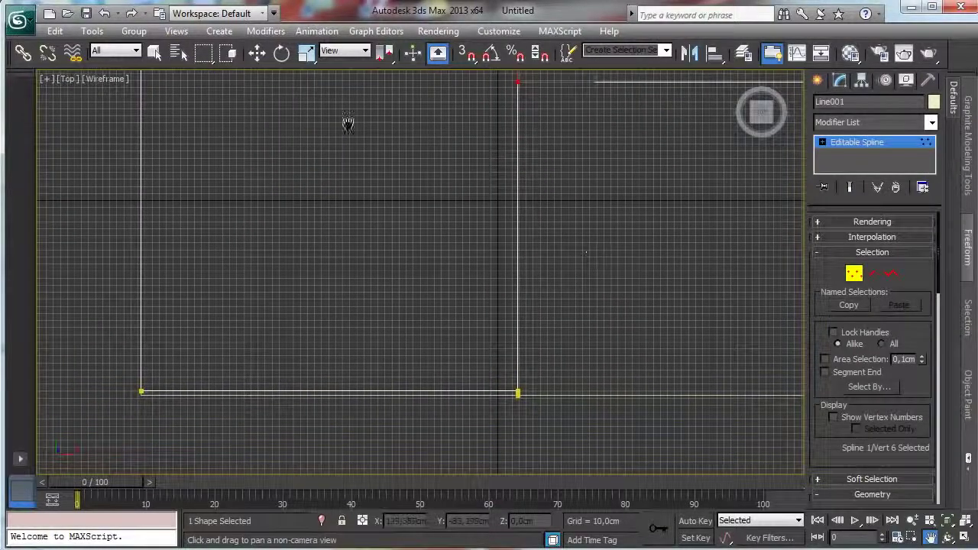
{"action": "left_click", "coordinate": [257, 53]}
{"action": "left_click", "coordinate": [465, 367]}
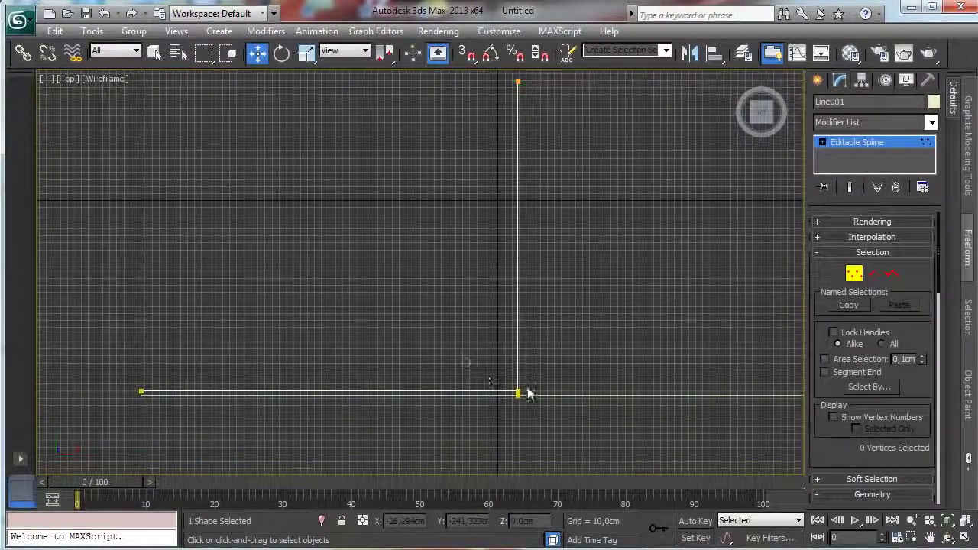
{"action": "left_click", "coordinate": [518, 390]}
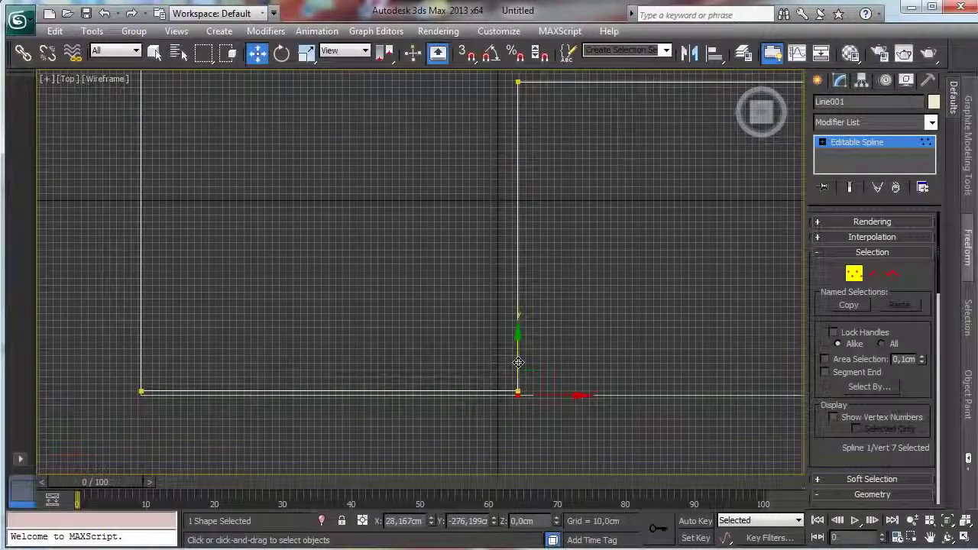
Step: Weld the overlapping vertices at the outline's lower-right corner with a 0.1 cm threshold, apply Weld at the lower-left corner, and leave vertex editing
{"action": "left_click_drag", "start_coordinate": [498, 365], "coordinate": [591, 410]}
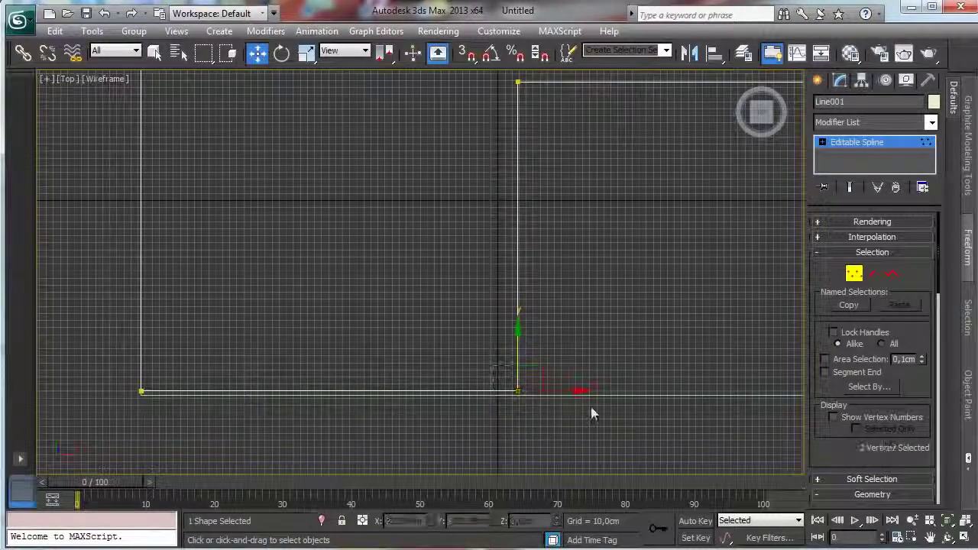
{"action": "scroll", "coordinate": [913, 237], "scroll_direction": "down", "scroll_amount": 10}
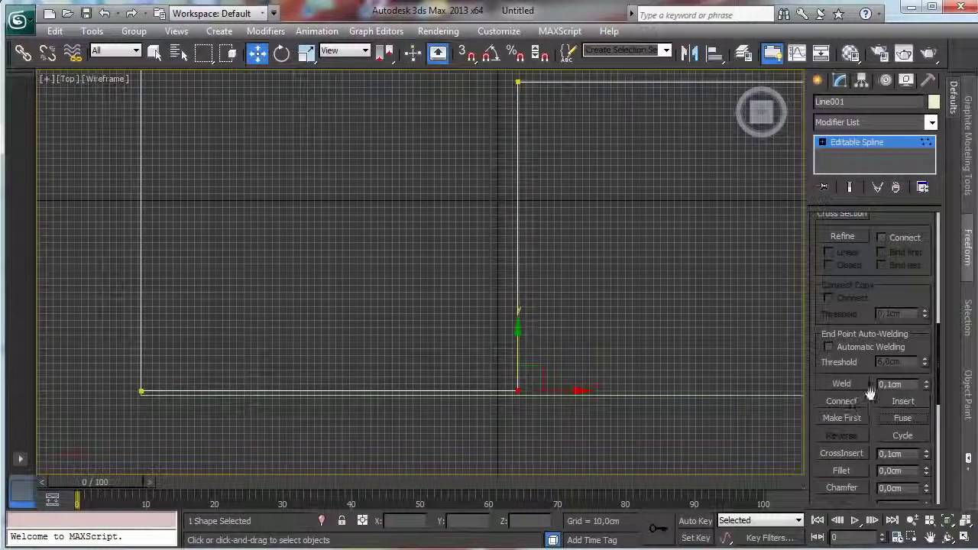
{"action": "left_click", "coordinate": [844, 384]}
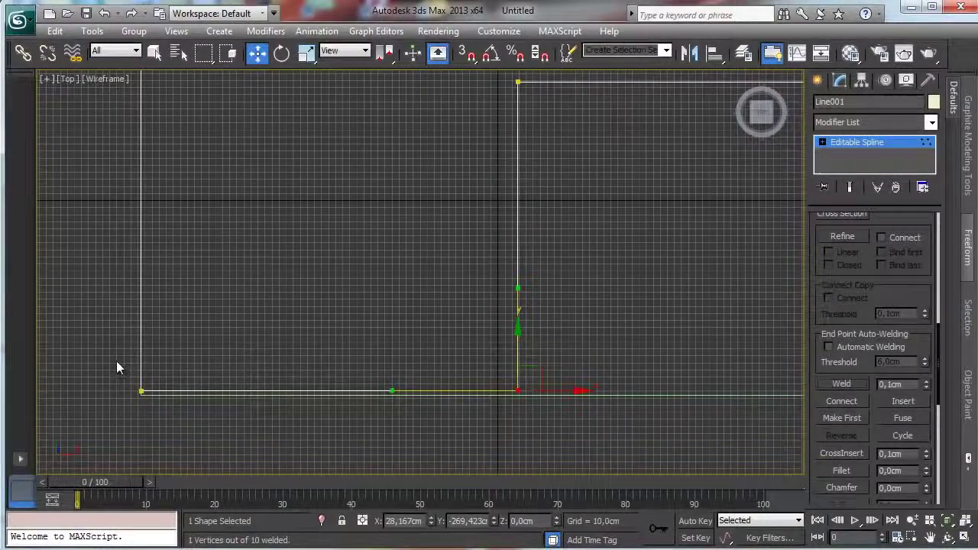
{"action": "left_click_drag", "start_coordinate": [117, 367], "coordinate": [164, 413]}
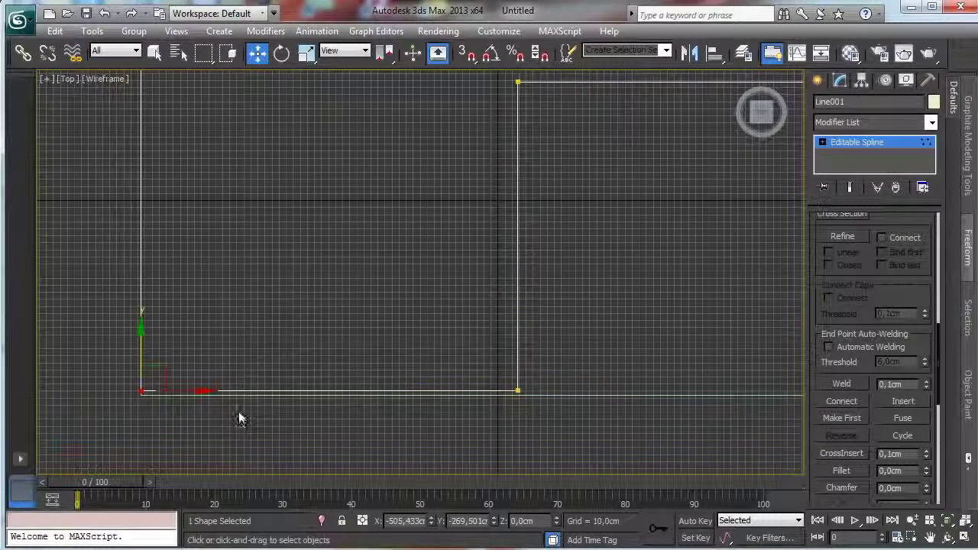
{"action": "left_click", "coordinate": [842, 384]}
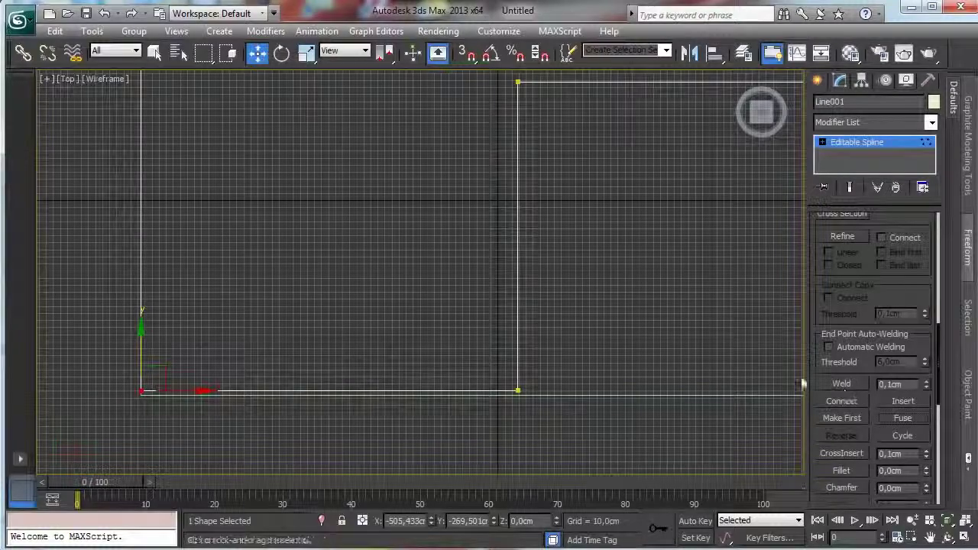
{"action": "left_click", "coordinate": [931, 538]}
{"action": "left_click_drag", "start_coordinate": [452, 236], "coordinate": [400, 323]}
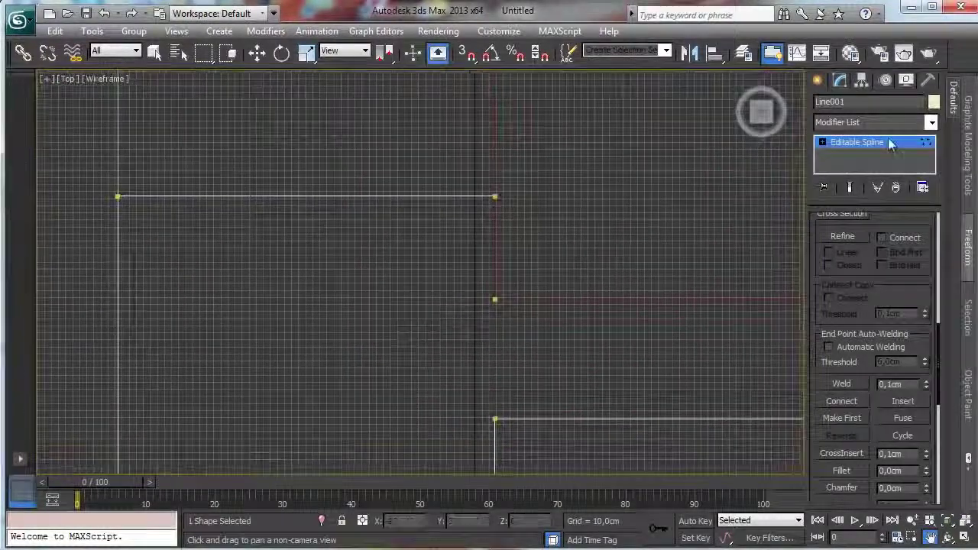
{"action": "left_click", "coordinate": [890, 144]}
{"action": "key", "text": "w"}
Step: Frame the whole floor plan and select the red rectangle above the corridor
{"action": "left_click", "coordinate": [912, 520]}
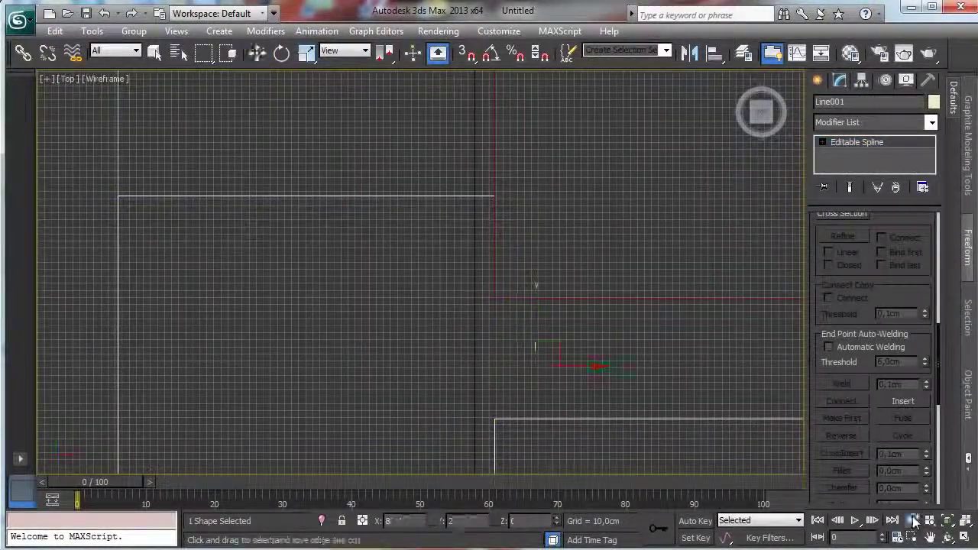
{"action": "left_click_drag", "start_coordinate": [478, 280], "coordinate": [486, 321]}
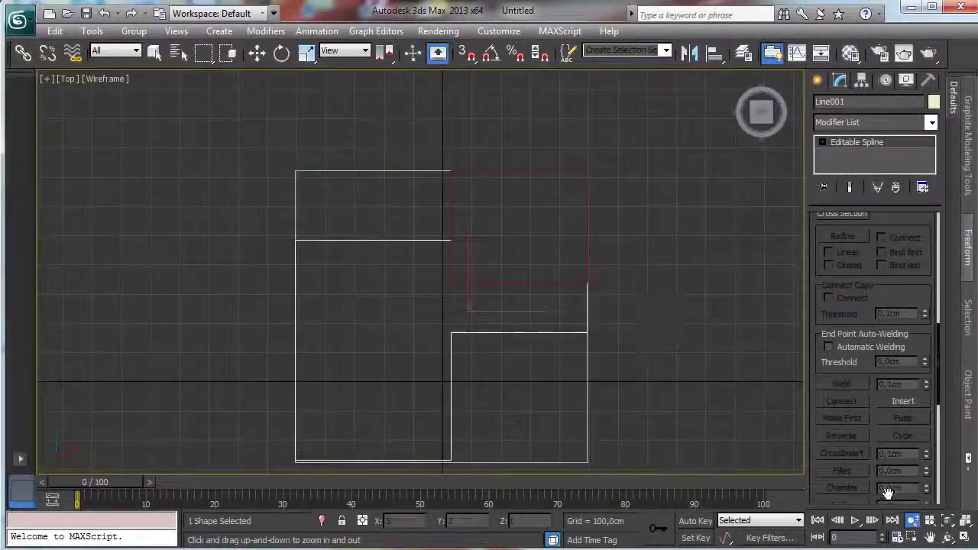
{"action": "left_click", "coordinate": [931, 538]}
{"action": "left_click_drag", "start_coordinate": [585, 349], "coordinate": [570, 308]}
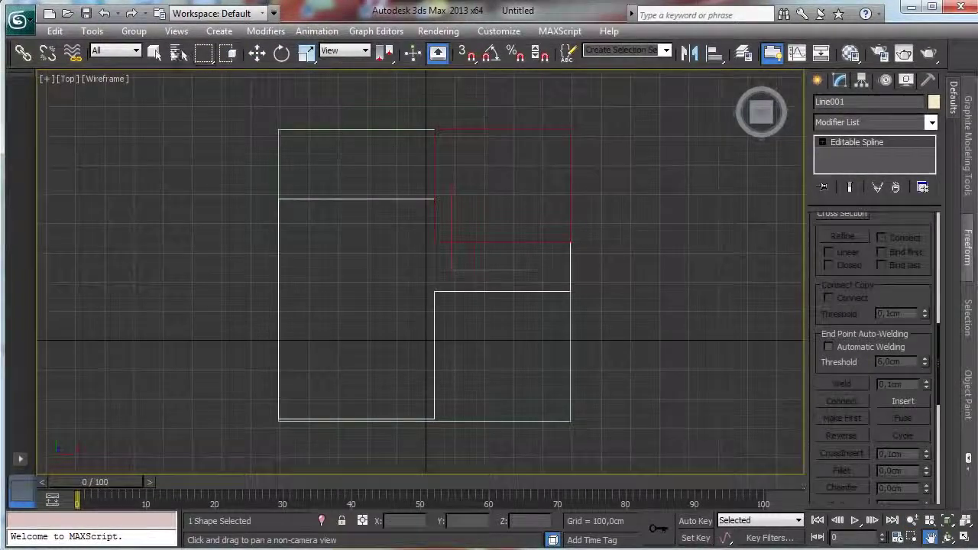
{"action": "key", "text": "q"}
{"action": "left_click", "coordinate": [402, 199]}
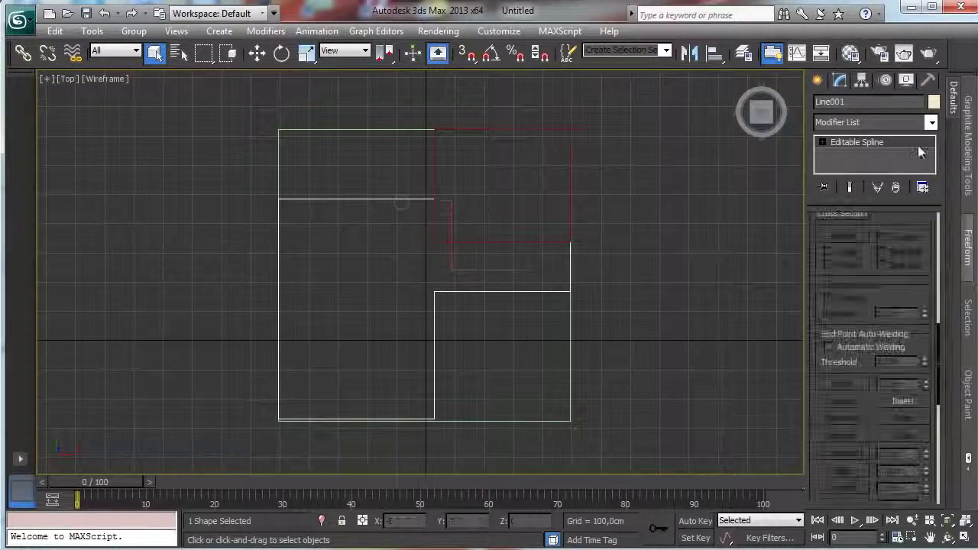
{"action": "left_click", "coordinate": [436, 156]}
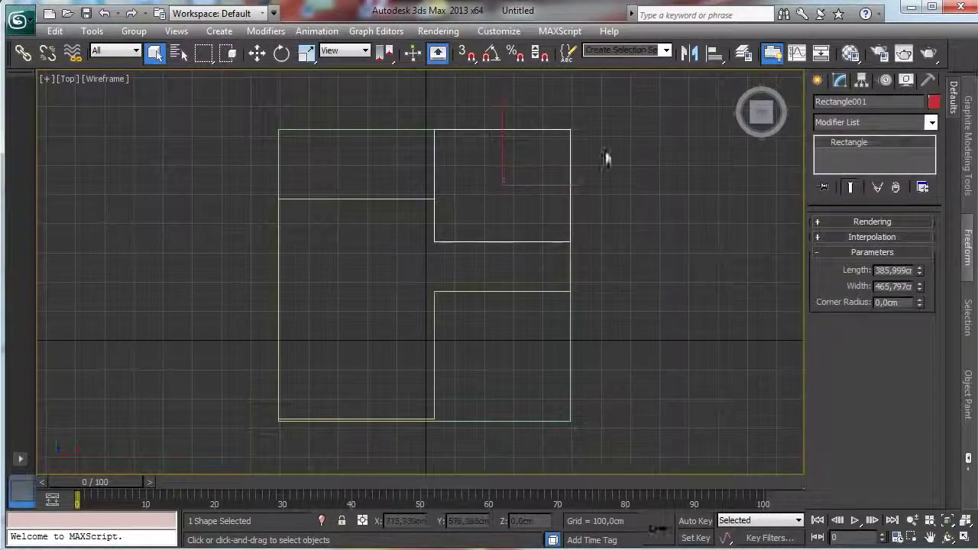
{"action": "right_click", "coordinate": [531, 180]}
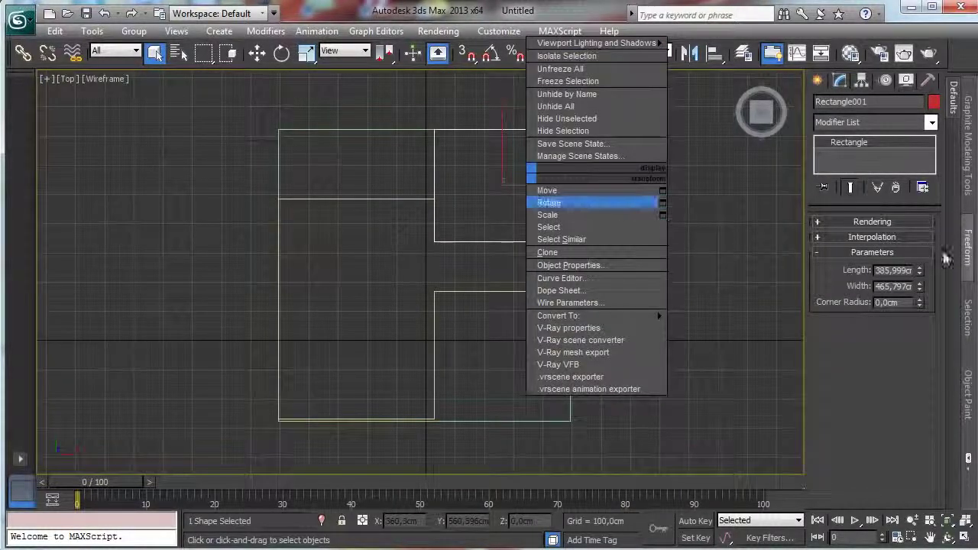
{"action": "mouse_move", "coordinate": [625, 319]}
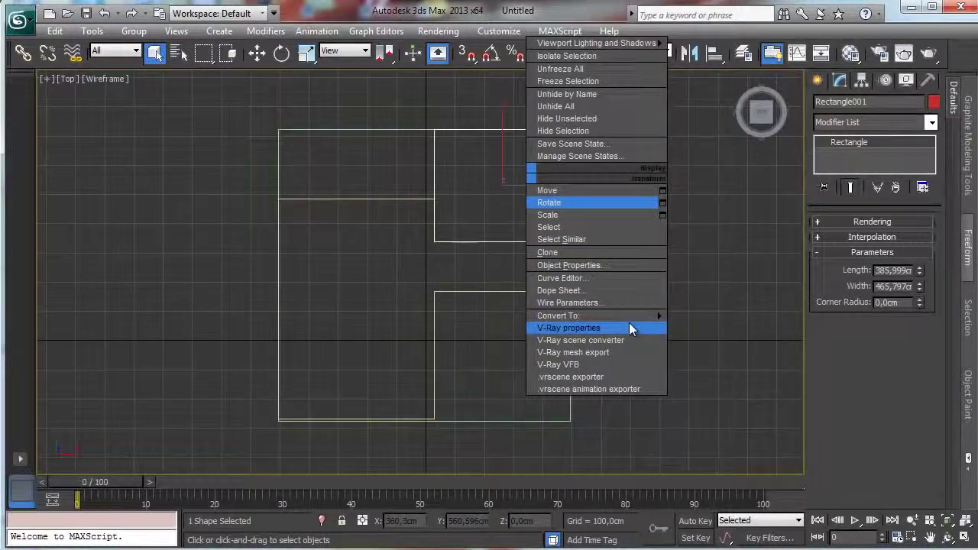
{"action": "left_click", "coordinate": [481, 16]}
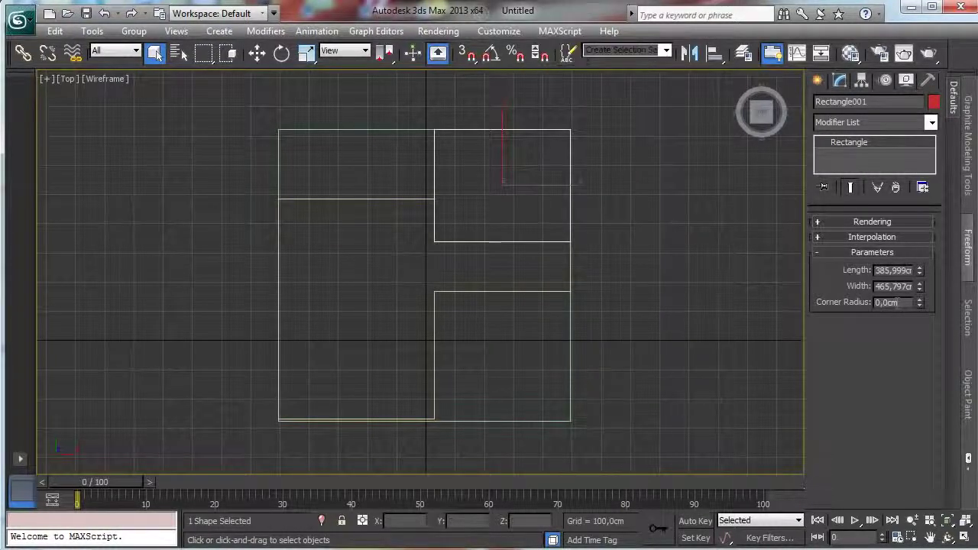
Step: Set the rectangle's corner radius to 0.5 cm
{"action": "double_click", "coordinate": [908, 303]}
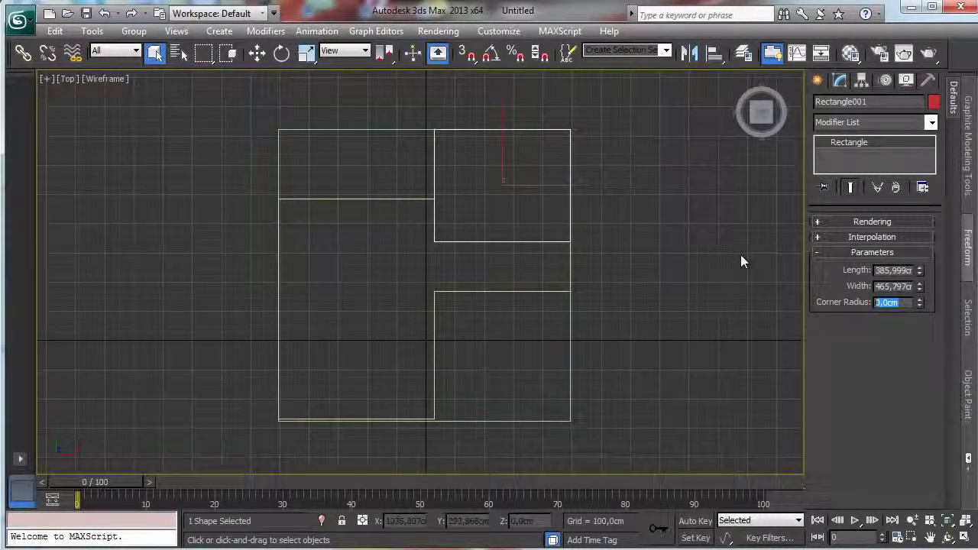
{"action": "type", "text": "0,5"}
{"action": "key", "text": "Return"}
Step: Select all vertices of the Line001 outline and convert them to the Corner type
{"action": "left_click", "coordinate": [438, 292]}
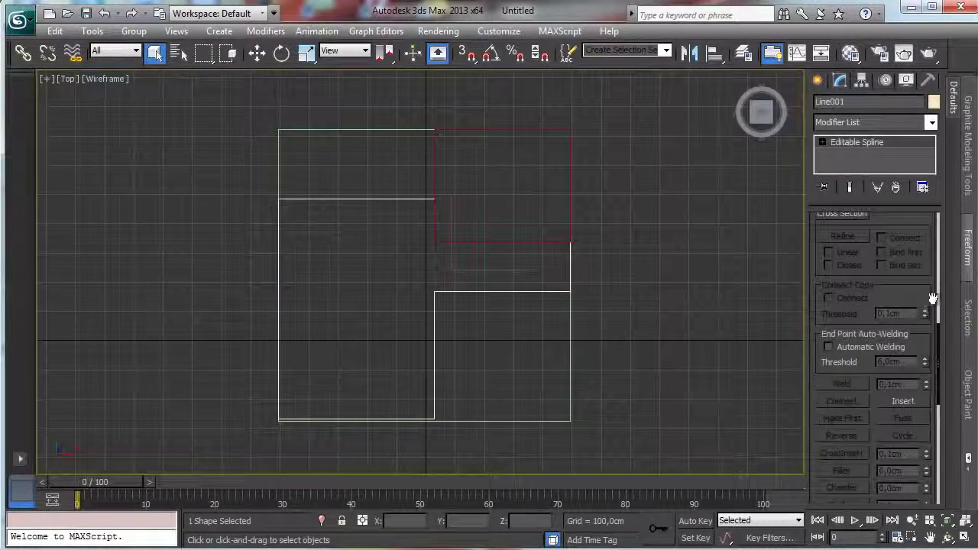
{"action": "left_click_drag", "start_coordinate": [885, 277], "coordinate": [875, 457]}
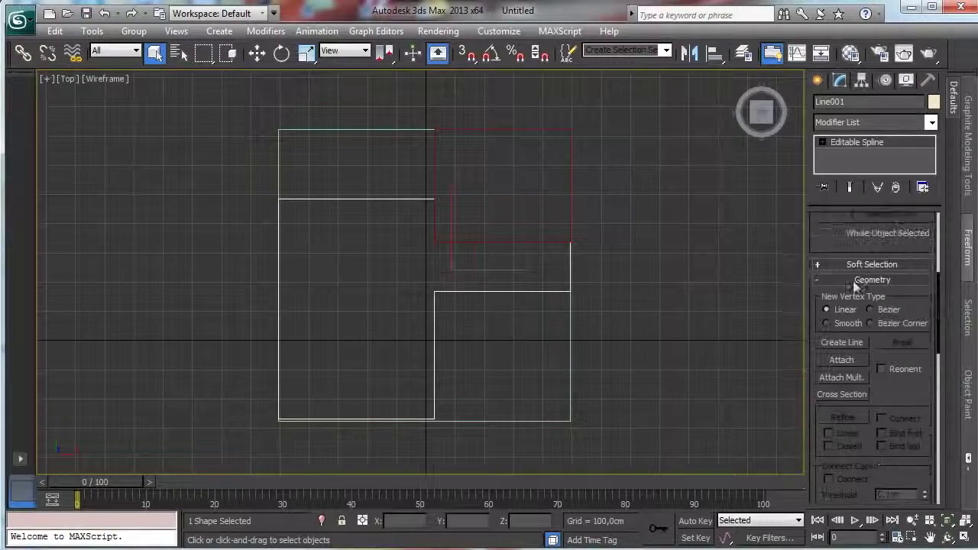
{"action": "left_click", "coordinate": [823, 142]}
{"action": "left_click", "coordinate": [851, 155]}
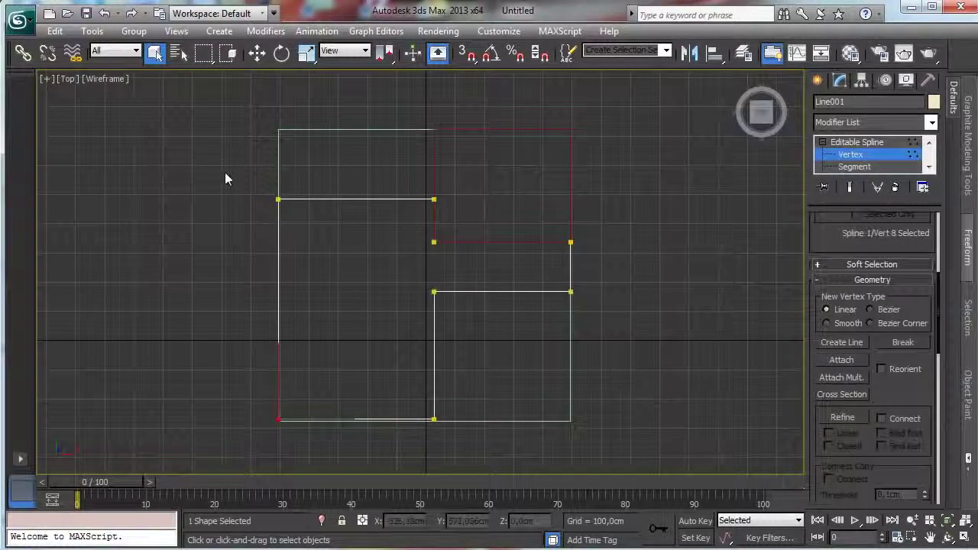
{"action": "left_click_drag", "start_coordinate": [225, 173], "coordinate": [663, 437]}
{"action": "right_click", "coordinate": [569, 289]}
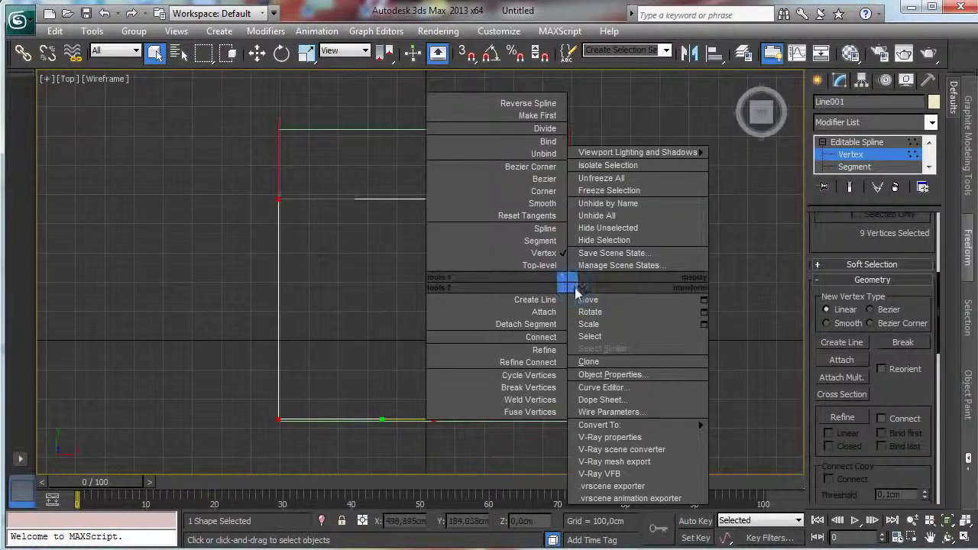
{"action": "left_click", "coordinate": [543, 191]}
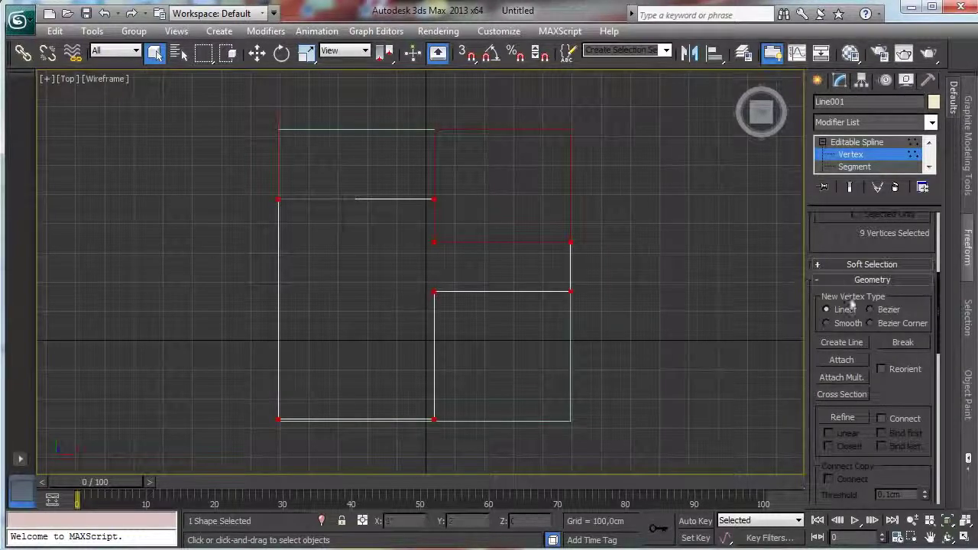
Step: Try a freehand fillet on all selected vertices of the Line001 outline, and undo it
{"action": "left_click_drag", "start_coordinate": [827, 234], "coordinate": [812, 93]}
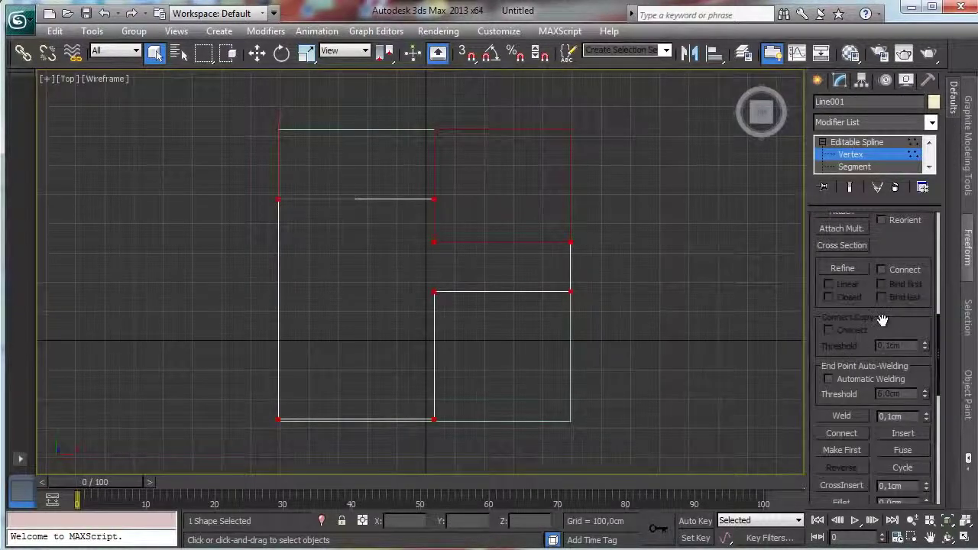
{"action": "scroll", "coordinate": [879, 321], "scroll_direction": "down", "scroll_amount": 3}
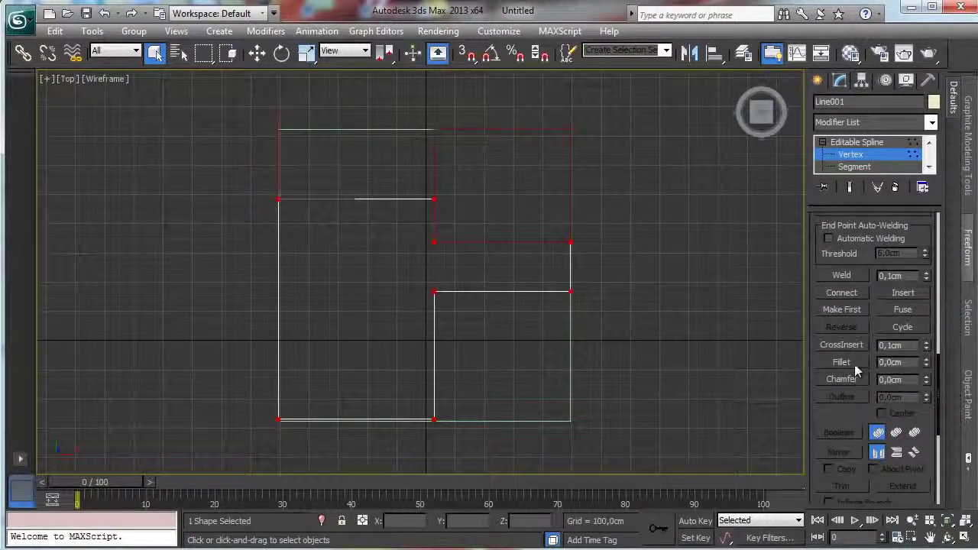
{"action": "left_click", "coordinate": [854, 367]}
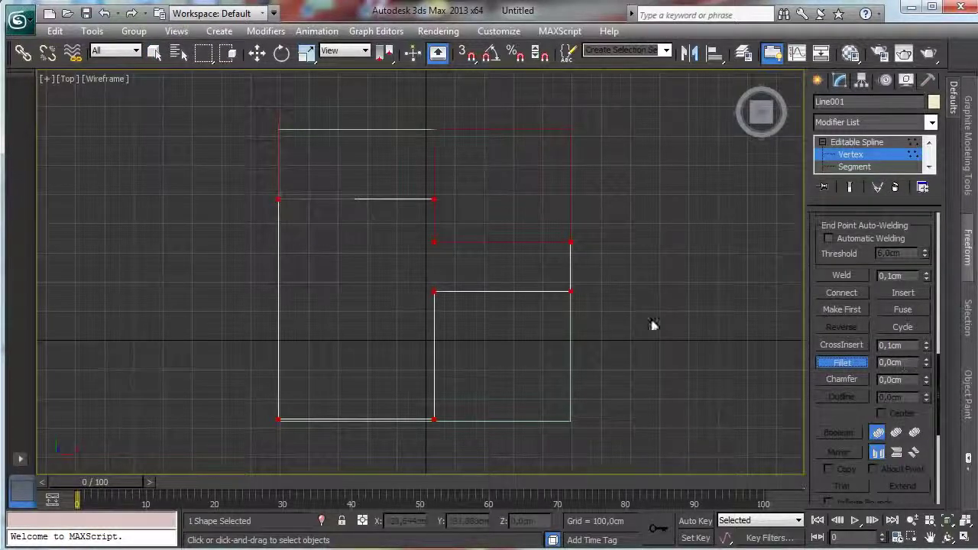
{"action": "left_click_drag", "start_coordinate": [574, 286], "coordinate": [575, 291]}
{"action": "left_click_drag", "start_coordinate": [576, 291], "coordinate": [578, 289]}
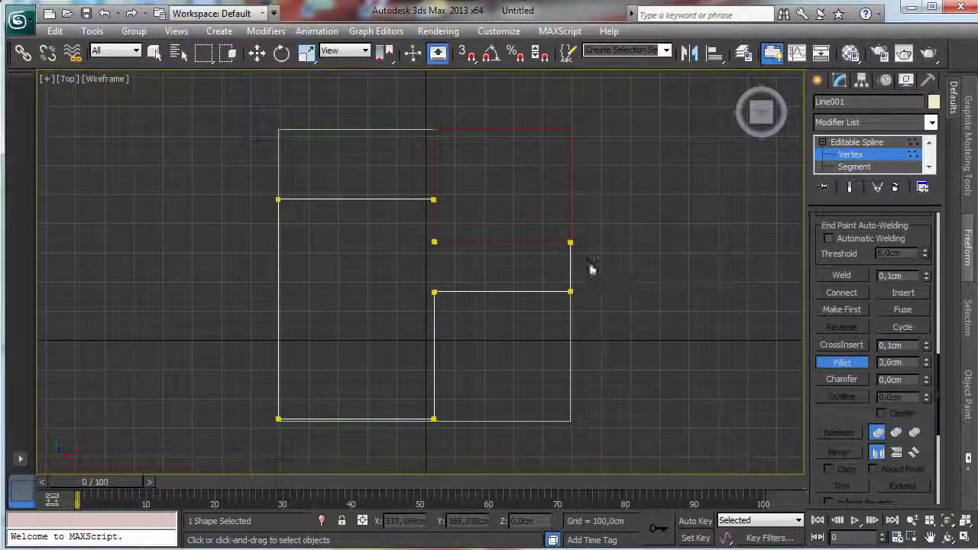
{"action": "left_click", "coordinate": [104, 13]}
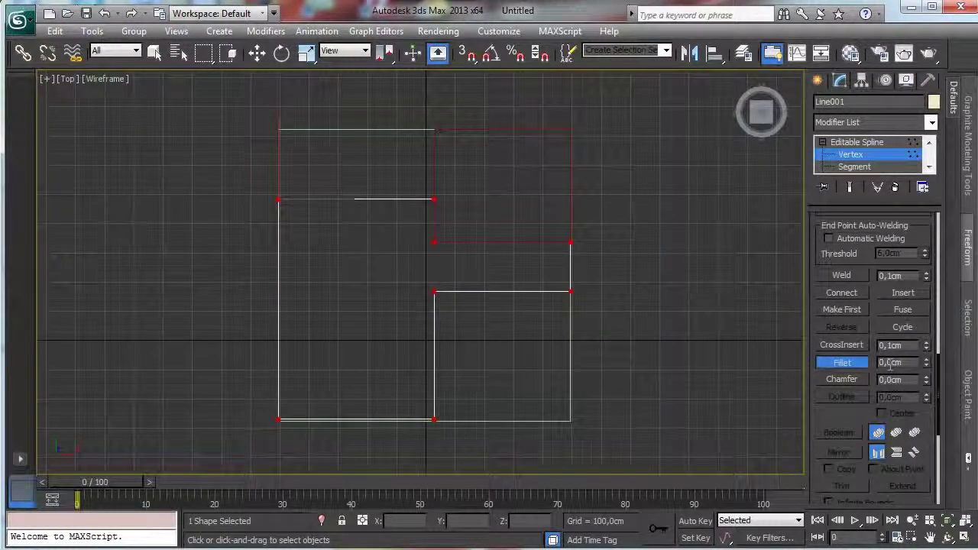
Step: Apply a numeric fillet to the outline's selected vertices, leave vertex editing, and examine a rounded corner up close
{"action": "key", "text": "Return"}
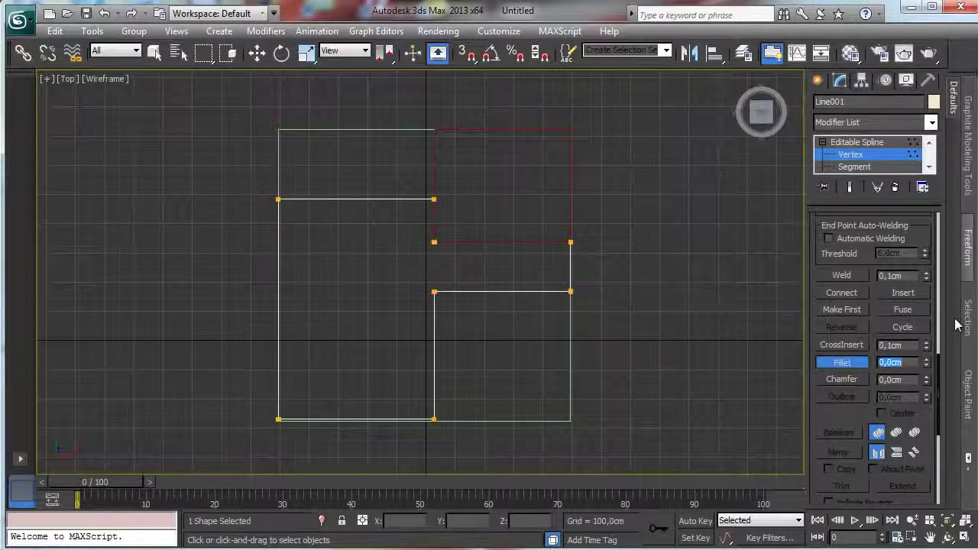
{"action": "left_click", "coordinate": [880, 161]}
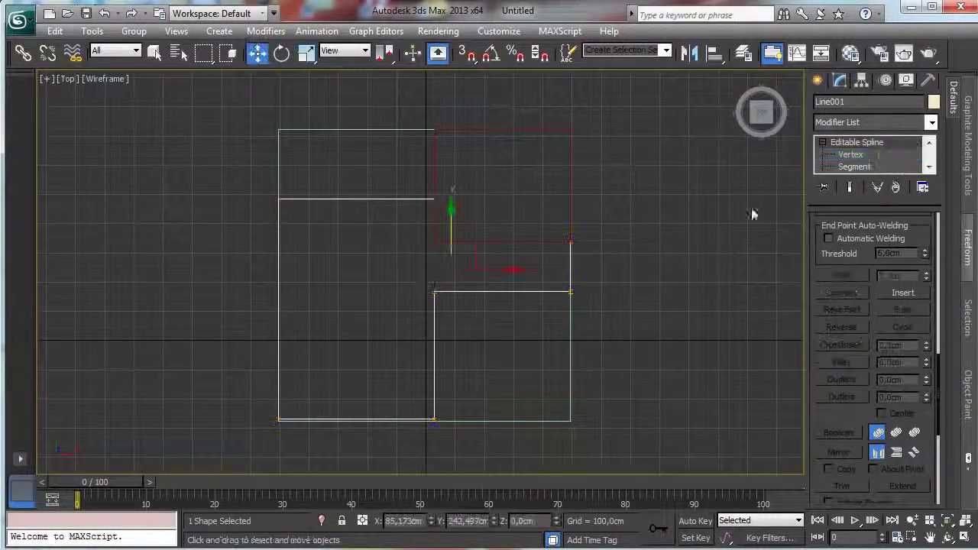
{"action": "left_click", "coordinate": [913, 538]}
{"action": "mouse_move", "coordinate": [455, 241]}
{"action": "left_mouse_down"}
{"action": "mouse_move", "coordinate": [454, 193]}
{"action": "mouse_move", "coordinate": [413, 178]}
{"action": "mouse_move", "coordinate": [446, 237]}
{"action": "left_mouse_up"}
{"action": "left_click_drag", "start_coordinate": [479, 207], "coordinate": [547, 275]}
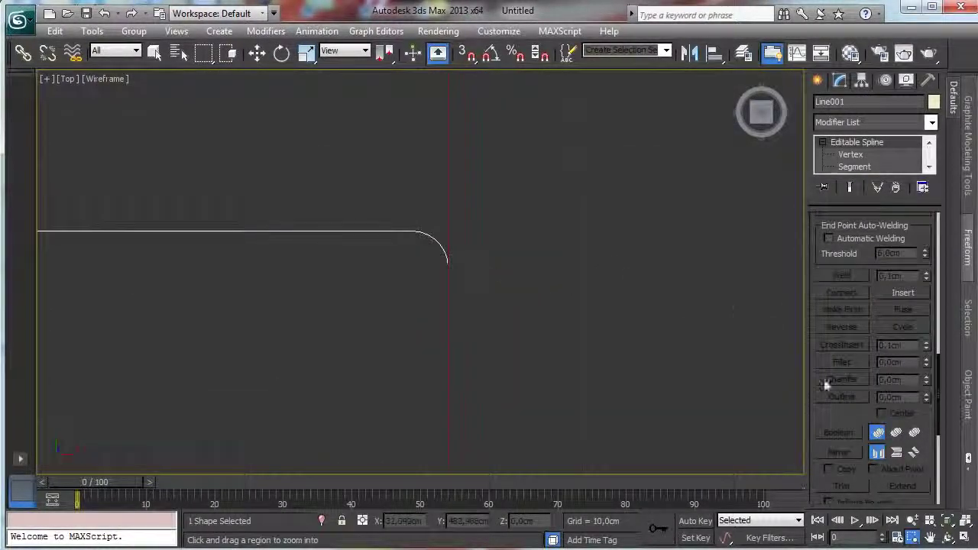
{"action": "left_click", "coordinate": [913, 520]}
{"action": "left_click_drag", "start_coordinate": [387, 260], "coordinate": [421, 334]}
Step: Select the rectangle above the corridor and save the scene as 3dsmax_rendering_Photoreal_interior_with_VRay.max
{"action": "left_click", "coordinate": [155, 52]}
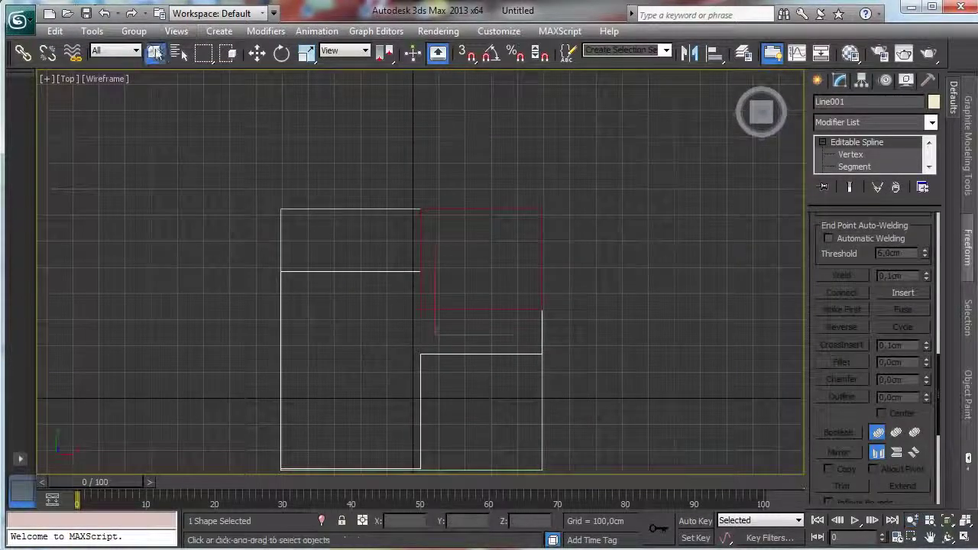
{"action": "left_click", "coordinate": [423, 246]}
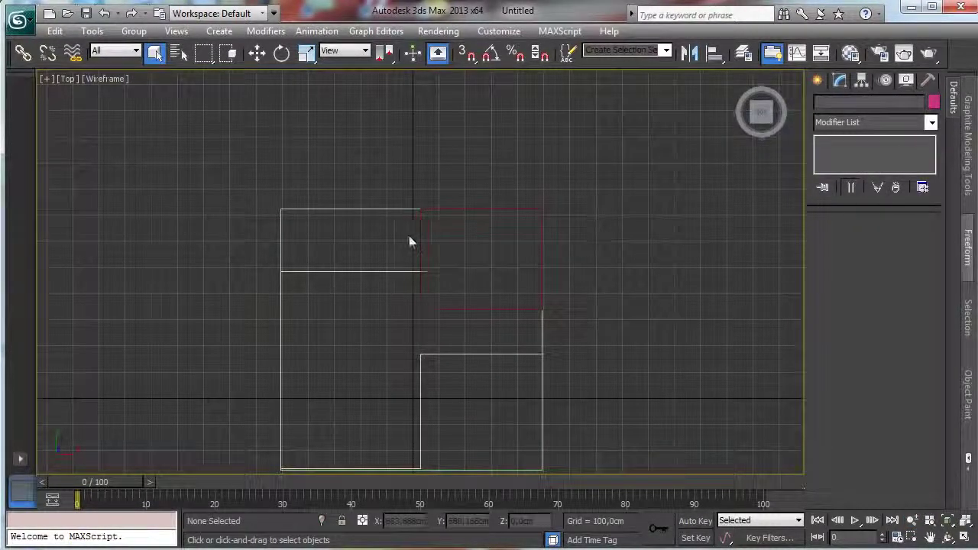
{"action": "left_click", "coordinate": [419, 237]}
{"action": "left_click", "coordinate": [23, 22]}
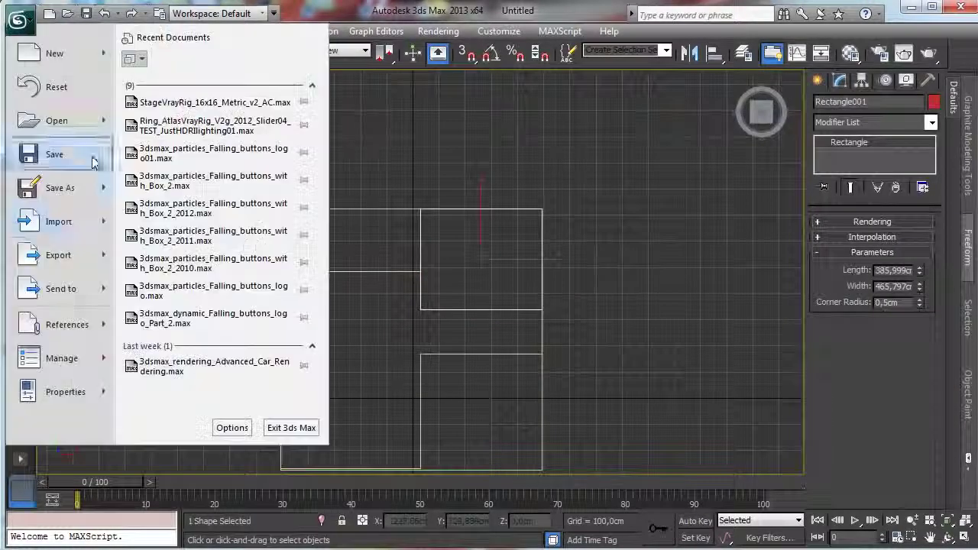
{"action": "left_click", "coordinate": [68, 191]}
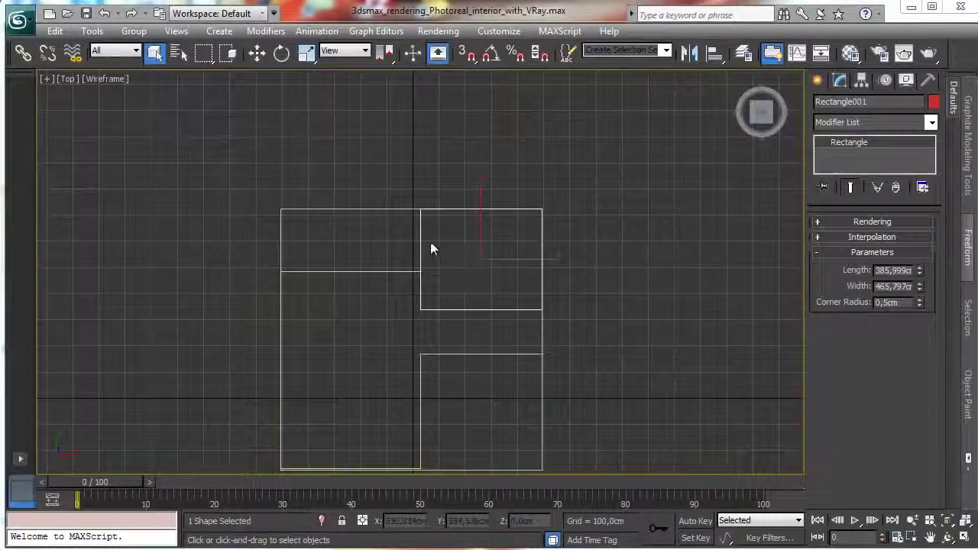
Step: Convert the rectangle to an Editable Spline and reveal all of its sub-object levels
{"action": "right_click", "coordinate": [428, 236]}
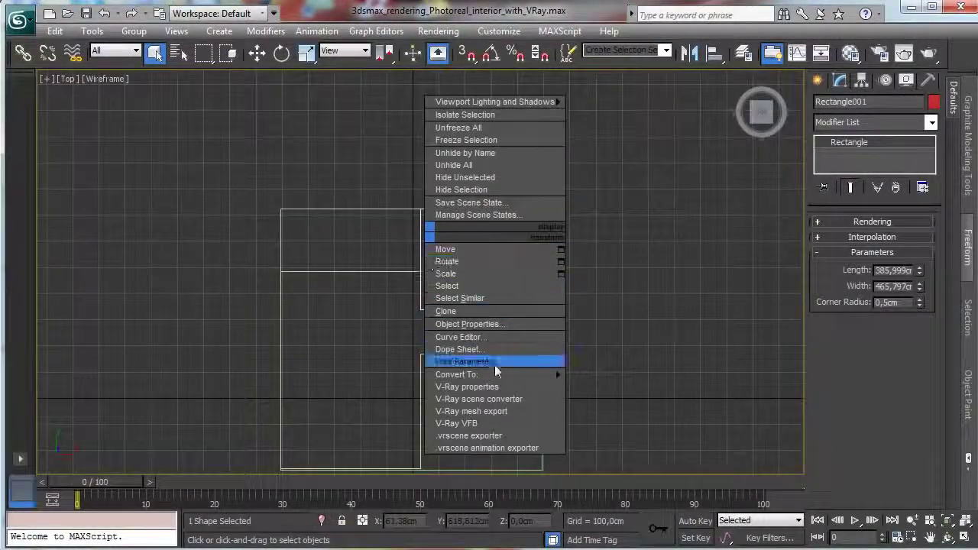
{"action": "mouse_move", "coordinate": [458, 375]}
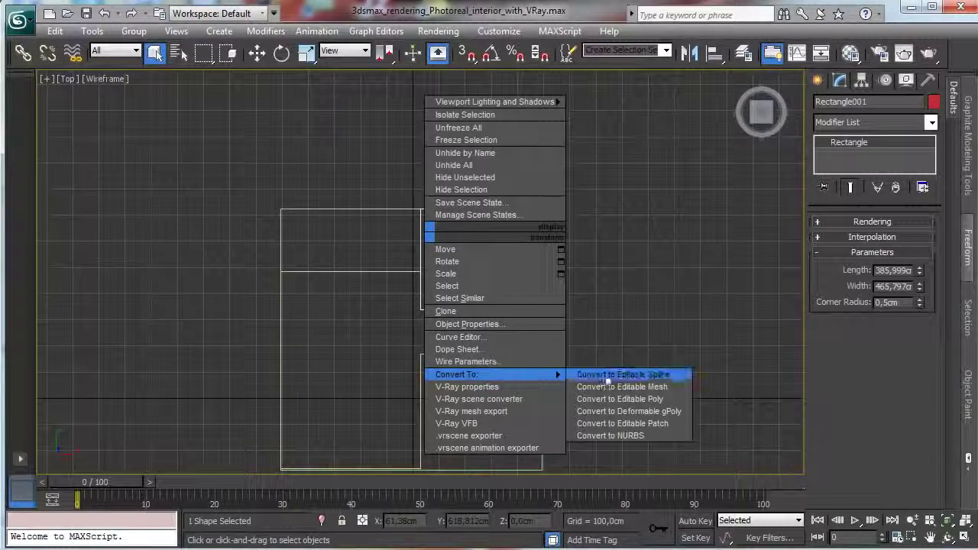
{"action": "left_click", "coordinate": [655, 374]}
{"action": "left_click", "coordinate": [821, 144]}
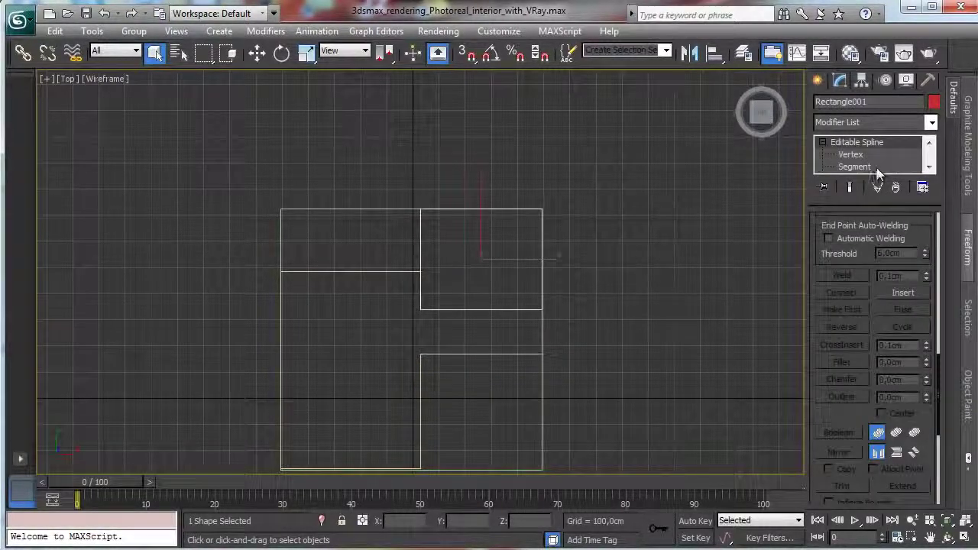
{"action": "left_click_drag", "start_coordinate": [868, 203], "coordinate": [868, 252]}
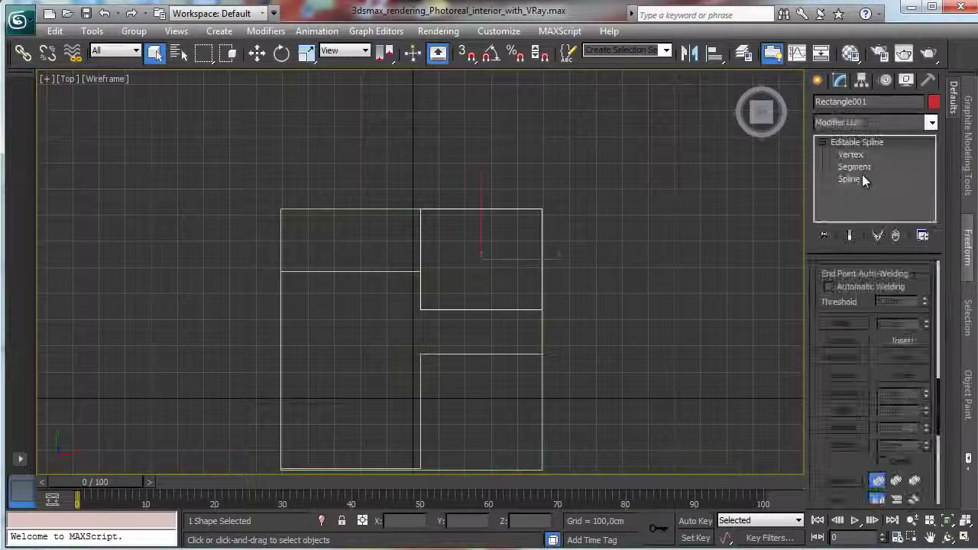
Step: Try to offset the rectangle's spline outward with Outline by about 29 cm, and undo the offset
{"action": "left_click", "coordinate": [850, 179]}
{"action": "left_click", "coordinate": [461, 211]}
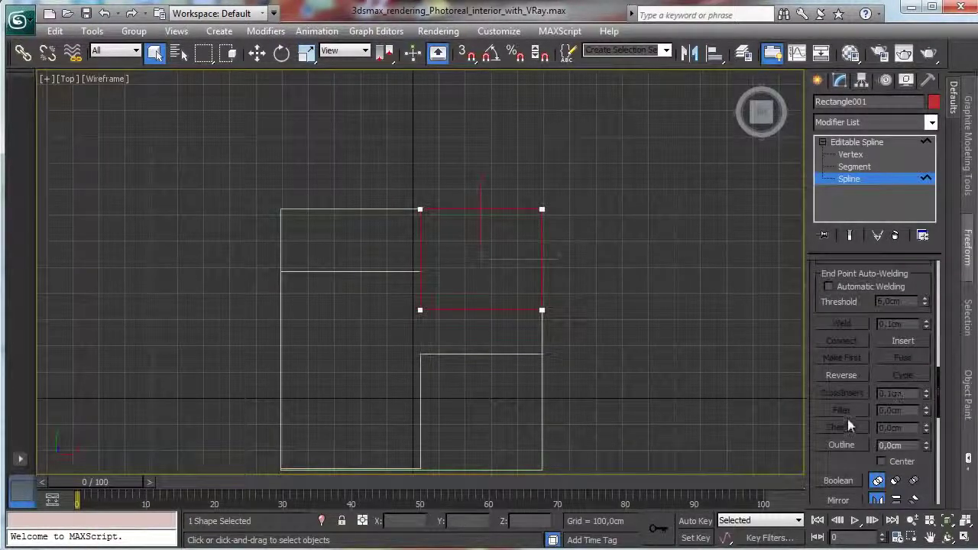
{"action": "left_click_drag", "start_coordinate": [847, 457], "coordinate": [912, 374]}
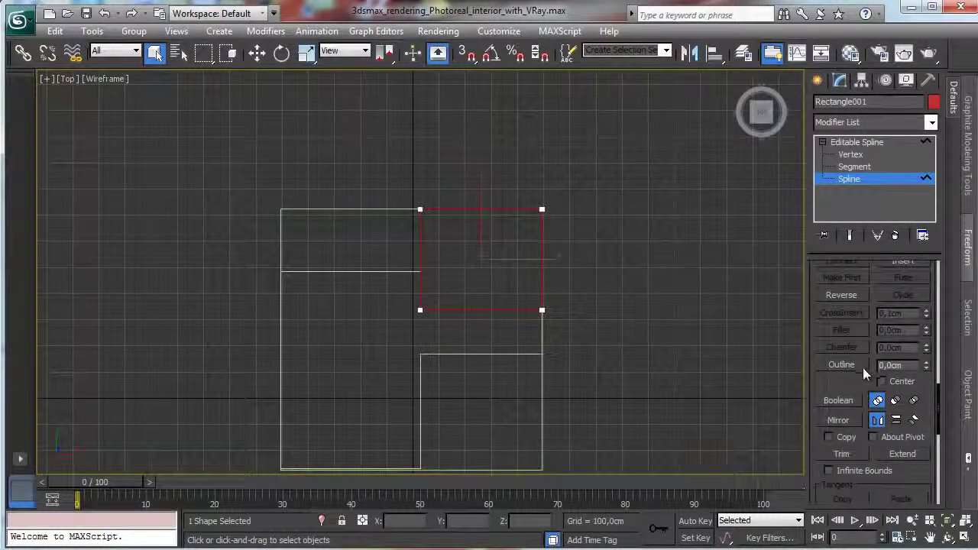
{"action": "left_click", "coordinate": [863, 367]}
{"action": "left_click", "coordinate": [912, 366]}
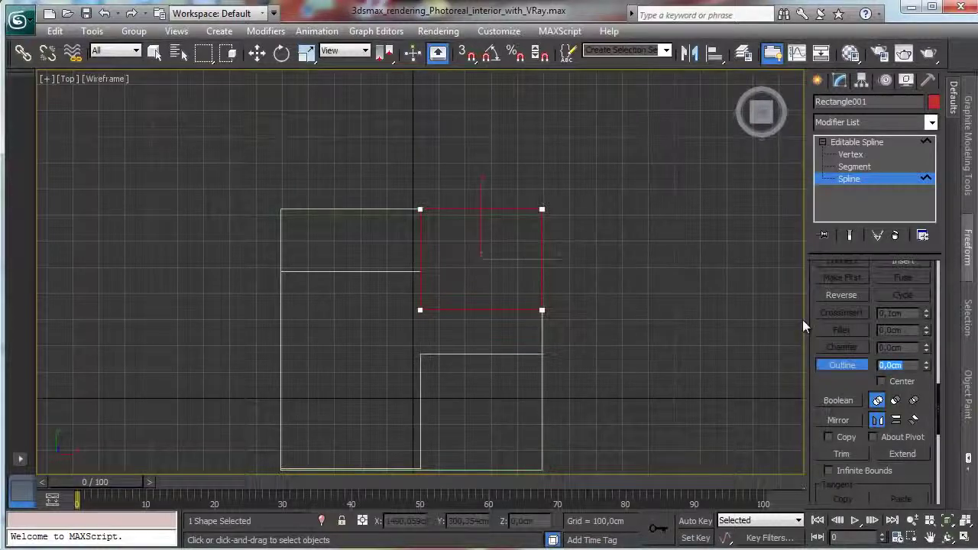
{"action": "mouse_move", "coordinate": [473, 210]}
{"action": "left_mouse_down"}
{"action": "mouse_move", "coordinate": [472, 200]}
{"action": "mouse_move", "coordinate": [467, 218]}
{"action": "left_mouse_up"}
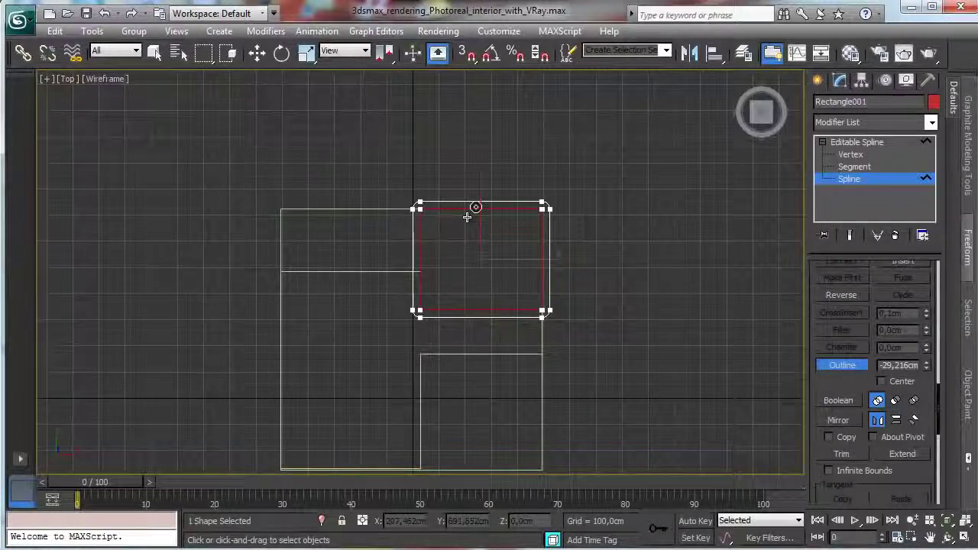
{"action": "left_click_drag", "start_coordinate": [467, 218], "coordinate": [470, 220]}
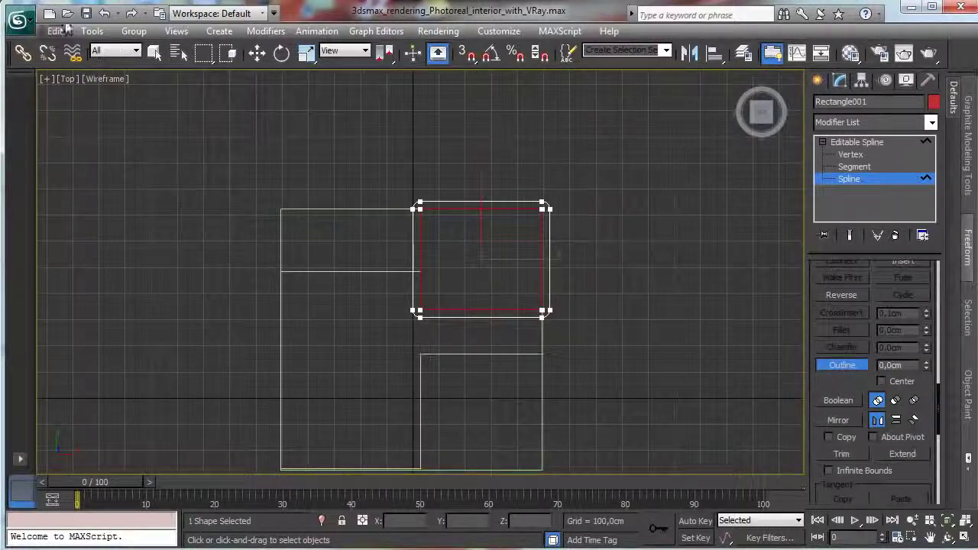
{"action": "left_click", "coordinate": [106, 14]}
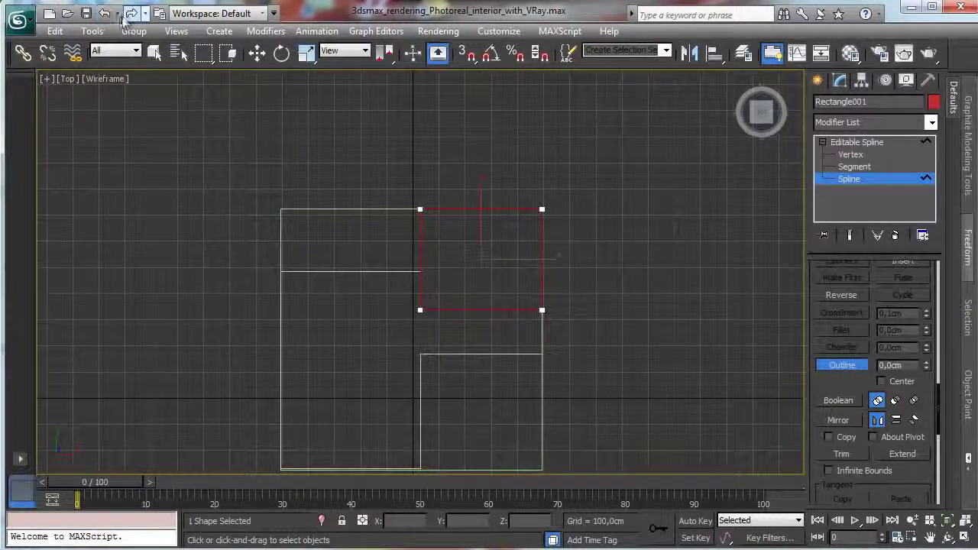
Step: Undo the recent commands back through the rectangle's spline conversion, the outline's fillet and the rectangle's corner radius change
{"action": "left_click", "coordinate": [116, 14]}
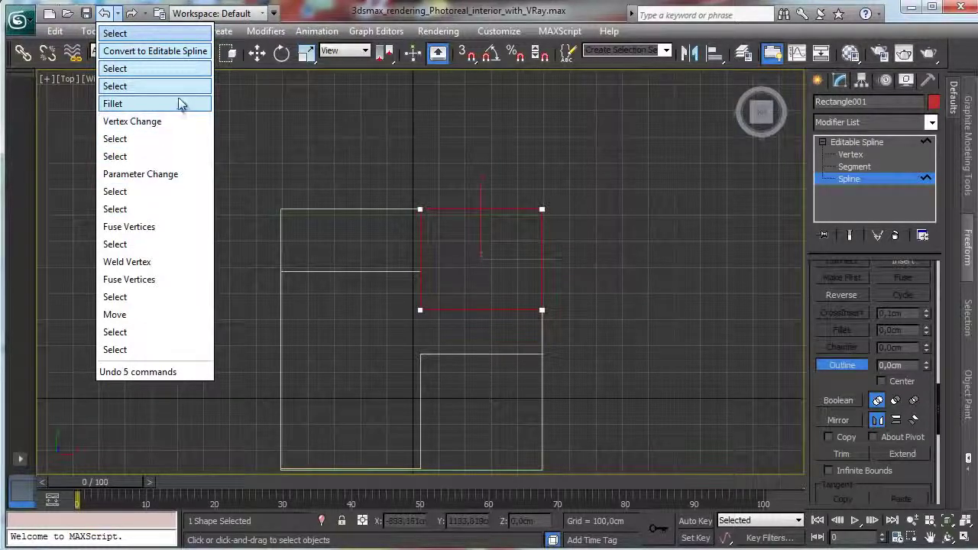
{"action": "left_click", "coordinate": [170, 156]}
{"action": "key", "text": "w"}
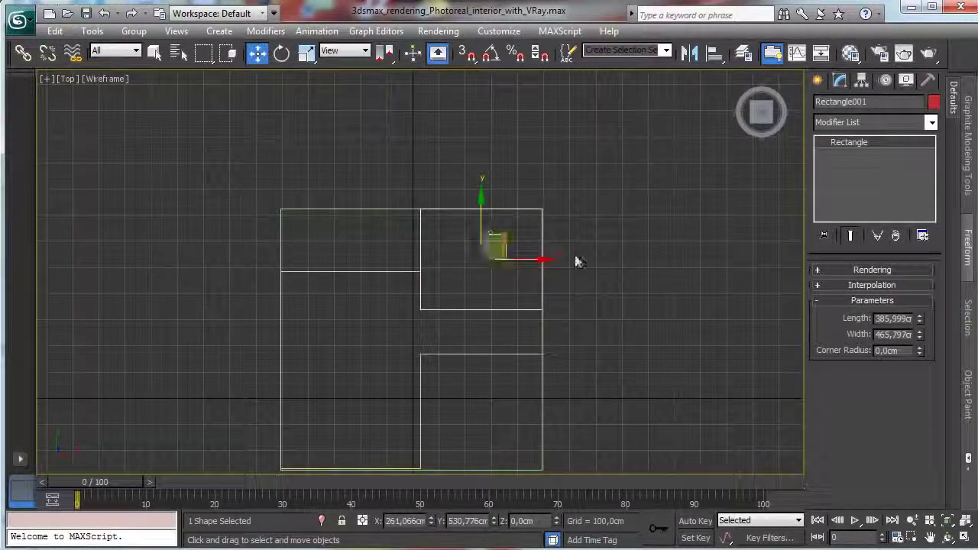
Step: Select the Line001 outline, enter vertex editing, and clear the current vertex selection
{"action": "left_click", "coordinate": [354, 272]}
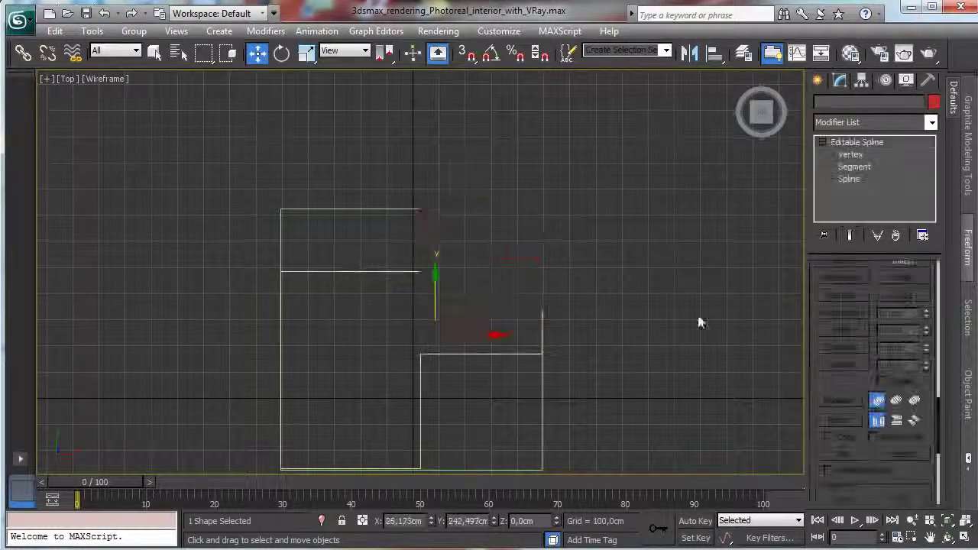
{"action": "left_click", "coordinate": [851, 155]}
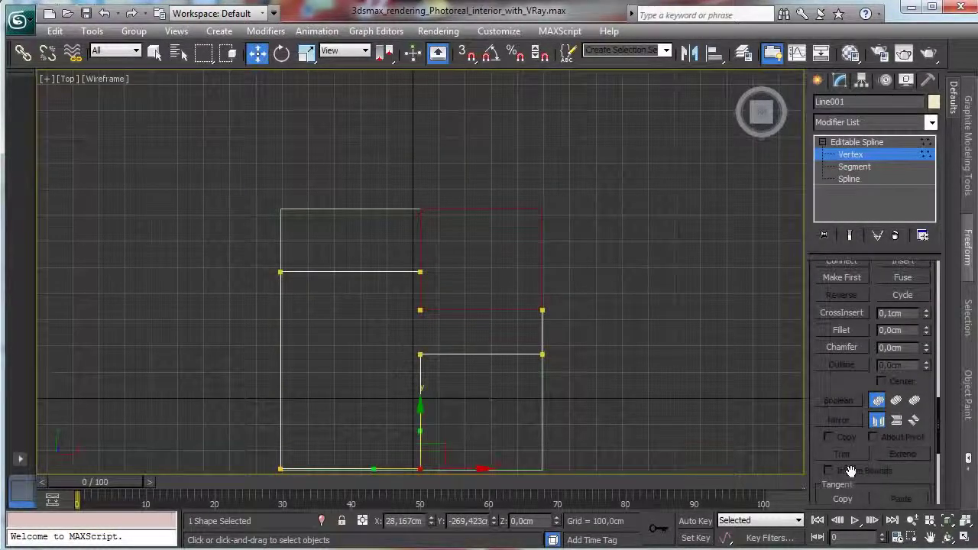
{"action": "scroll", "coordinate": [886, 474], "scroll_direction": "down", "scroll_amount": 4}
{"action": "scroll", "coordinate": [872, 346], "scroll_direction": "up", "scroll_amount": 5}
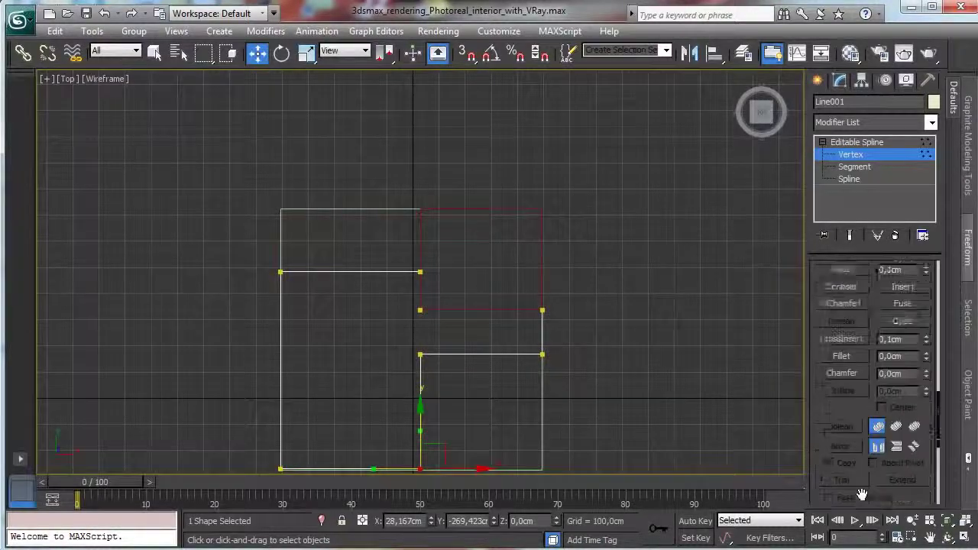
{"action": "scroll", "coordinate": [864, 450], "scroll_direction": "up", "scroll_amount": 6}
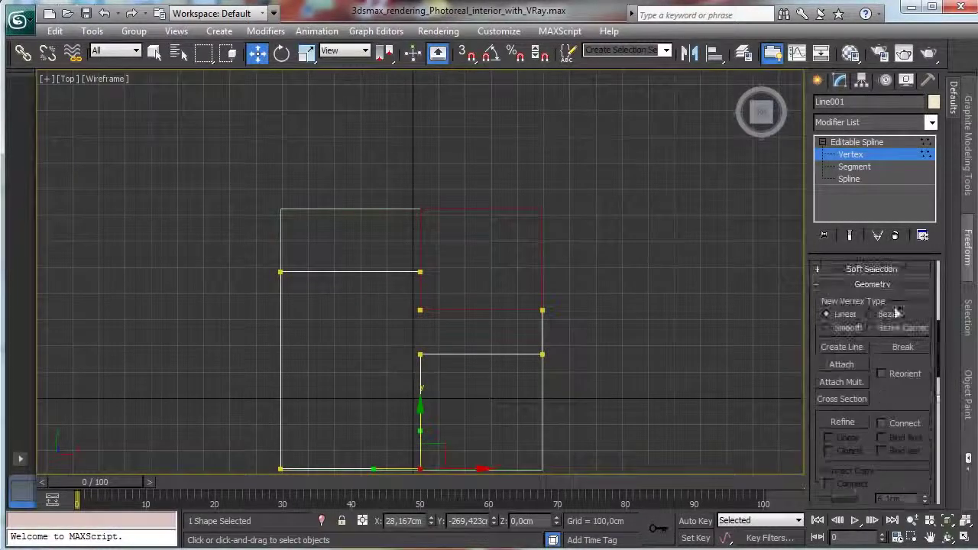
{"action": "left_click", "coordinate": [946, 522]}
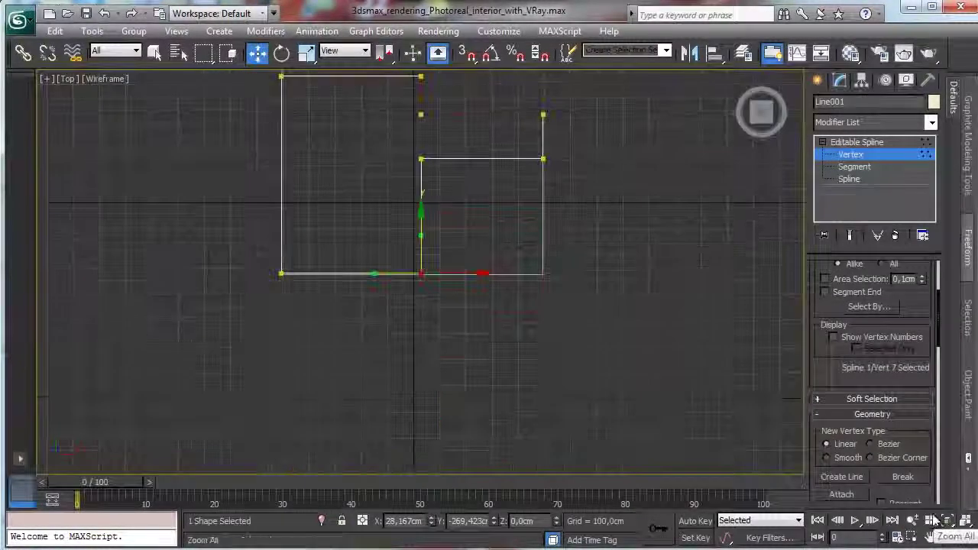
{"action": "left_click", "coordinate": [437, 331]}
Step: Select all vertices of the Line001 outline, convert them to the Corner type, and leave vertex editing
{"action": "left_click", "coordinate": [911, 521]}
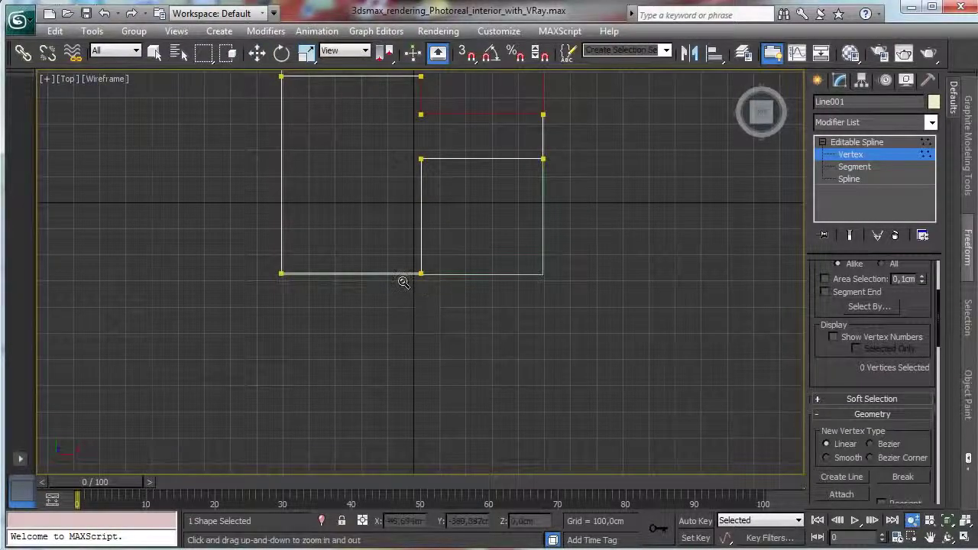
{"action": "left_click_drag", "start_coordinate": [405, 280], "coordinate": [403, 59]}
{"action": "left_click_drag", "start_coordinate": [434, 280], "coordinate": [405, 194]}
{"action": "left_click_drag", "start_coordinate": [512, 203], "coordinate": [514, 458]}
{"action": "left_click_drag", "start_coordinate": [440, 189], "coordinate": [482, 298]}
{"action": "left_click", "coordinate": [155, 54]}
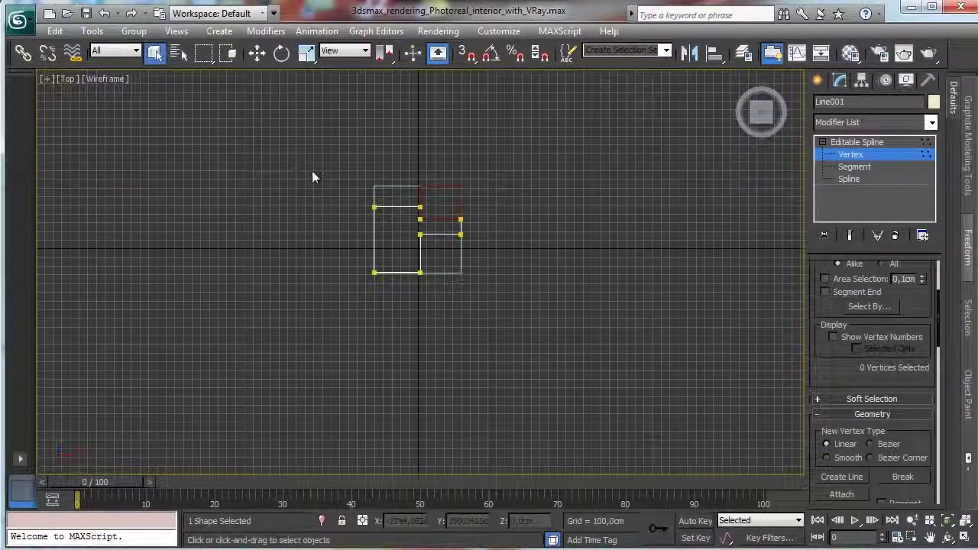
{"action": "left_click_drag", "start_coordinate": [313, 175], "coordinate": [546, 306]}
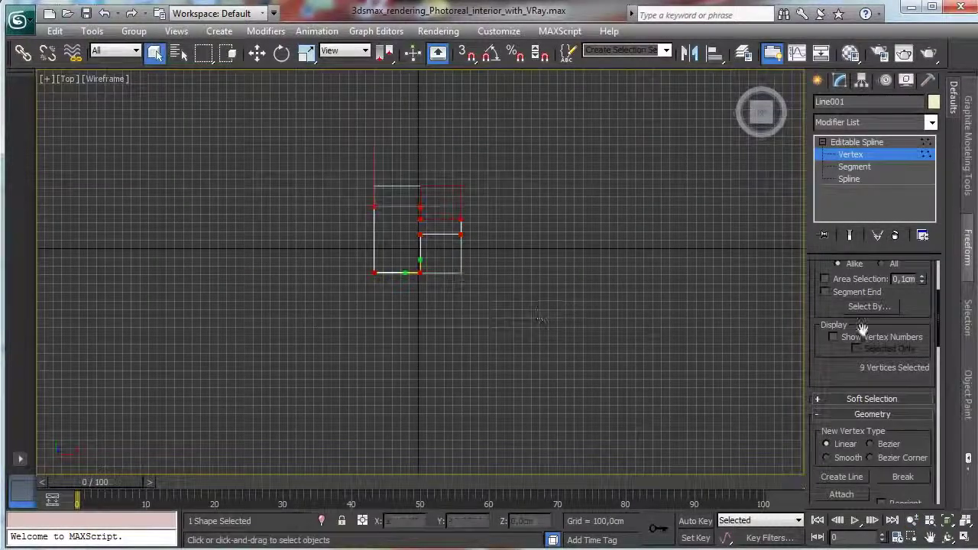
{"action": "right_click", "coordinate": [367, 212]}
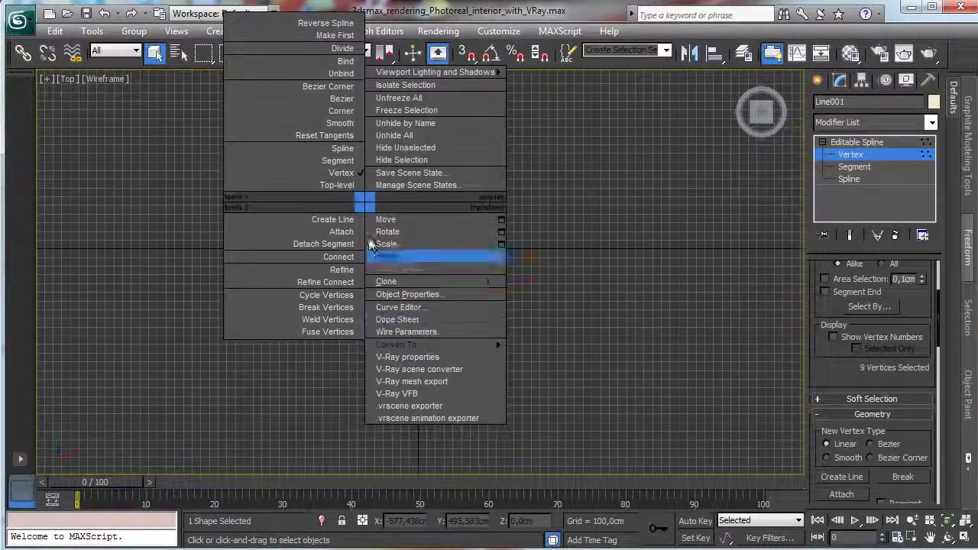
{"action": "left_click", "coordinate": [348, 113]}
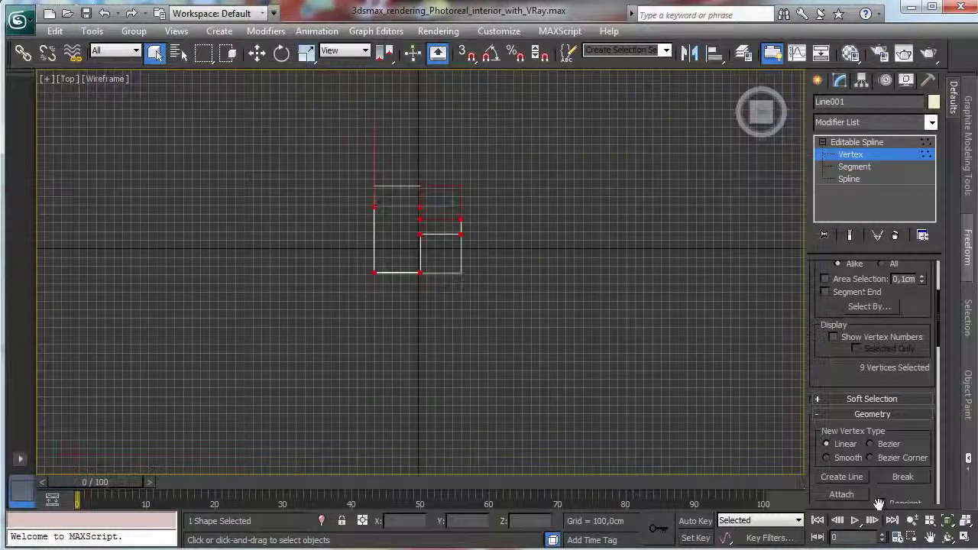
{"action": "left_click", "coordinate": [854, 157]}
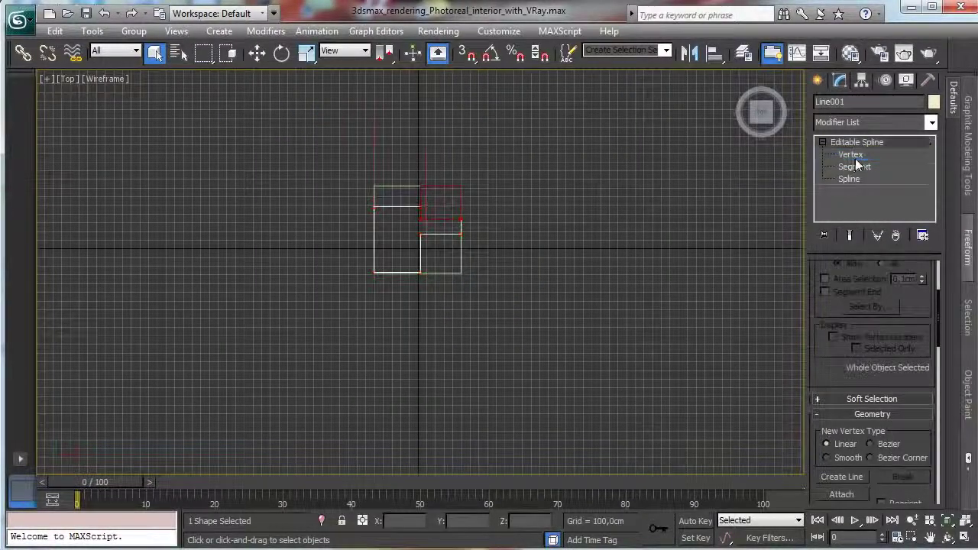
Step: Select the rectangle beside the Line001 outline and convert it to an editable spline
{"action": "left_click", "coordinate": [930, 538]}
{"action": "left_click_drag", "start_coordinate": [419, 281], "coordinate": [398, 376]}
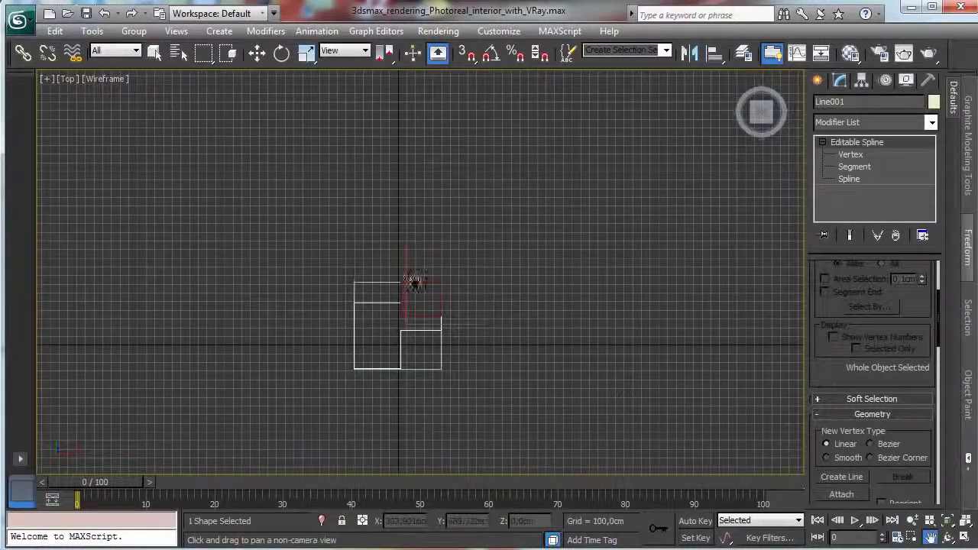
{"action": "left_click", "coordinate": [153, 52]}
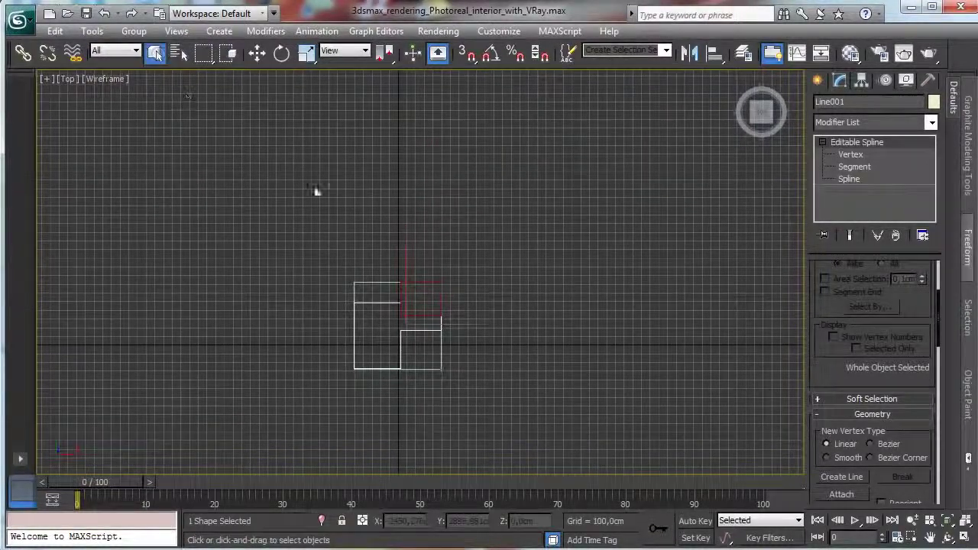
{"action": "left_click", "coordinate": [402, 291]}
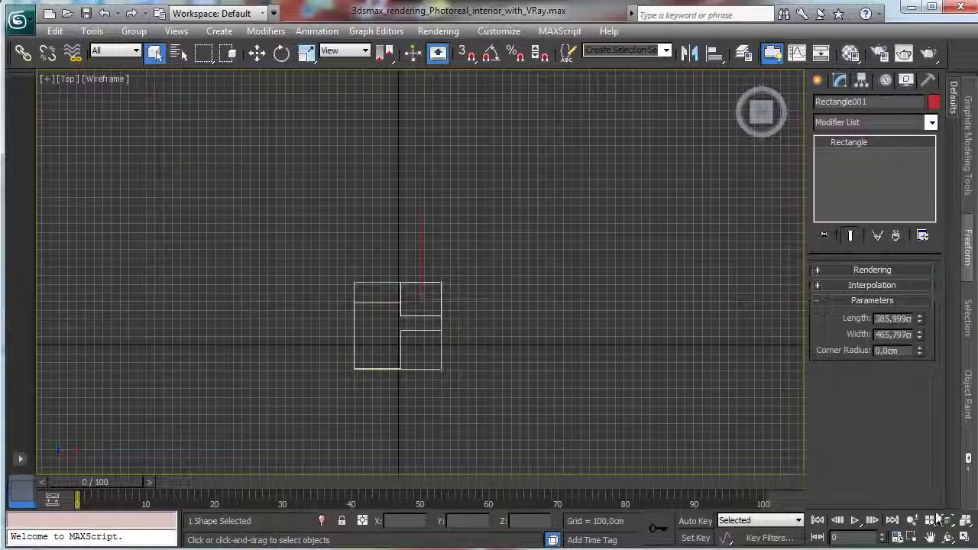
{"action": "left_click", "coordinate": [945, 519]}
{"action": "right_click", "coordinate": [416, 227]}
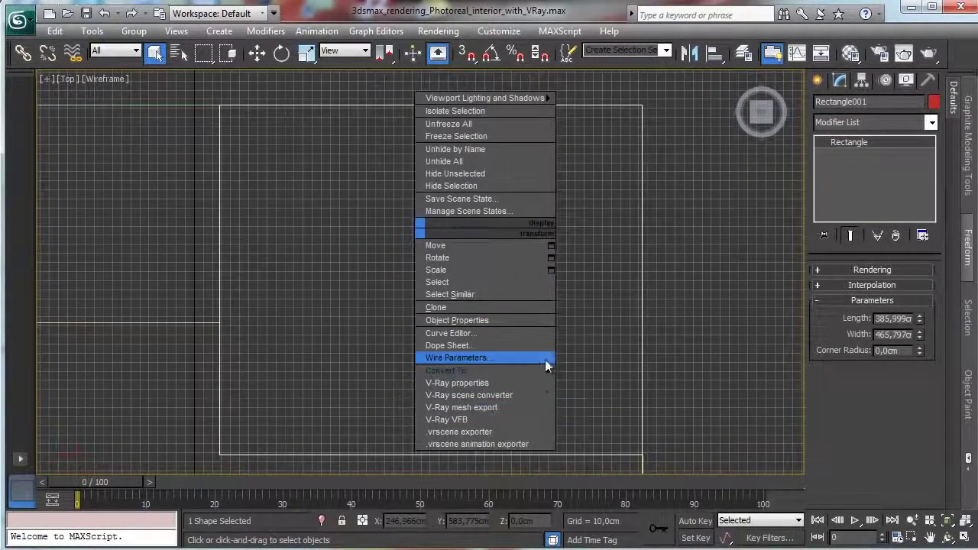
{"action": "mouse_move", "coordinate": [538, 371]}
{"action": "left_click", "coordinate": [659, 378]}
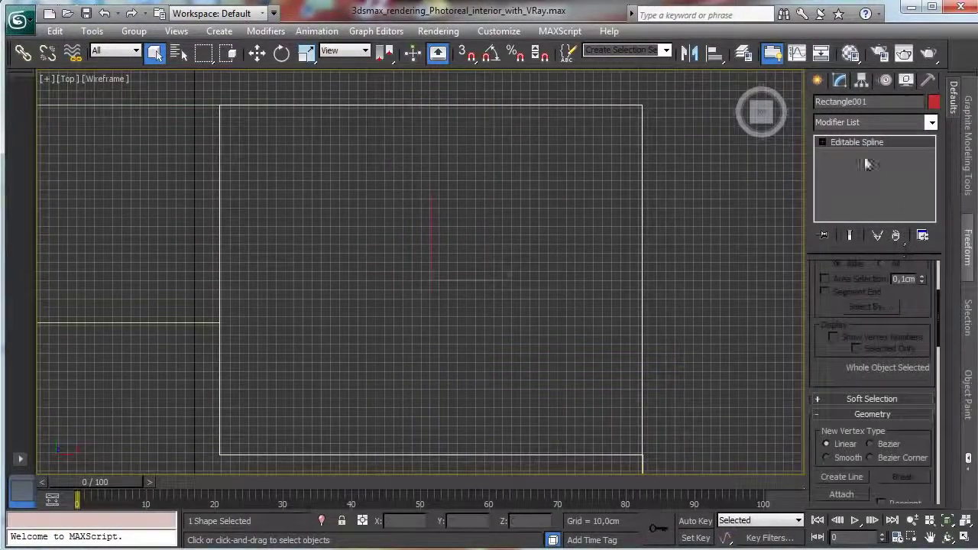
Step: Offset the rectangle's spline inward with Outline by about 10 cm to form a double wall line
{"action": "left_click", "coordinate": [822, 142]}
{"action": "left_click", "coordinate": [852, 179]}
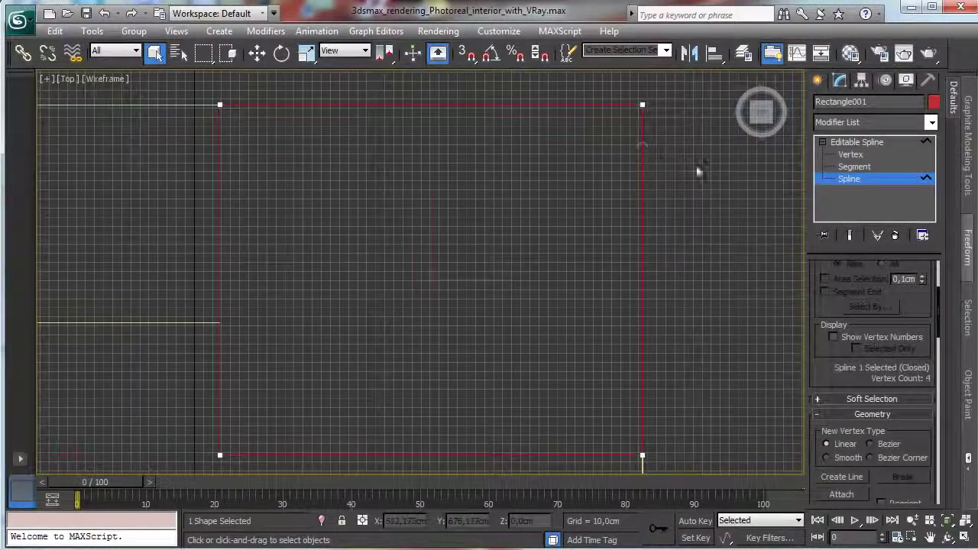
{"action": "left_click_drag", "start_coordinate": [898, 323], "coordinate": [852, 80]}
{"action": "left_click_drag", "start_coordinate": [886, 352], "coordinate": [882, 301]}
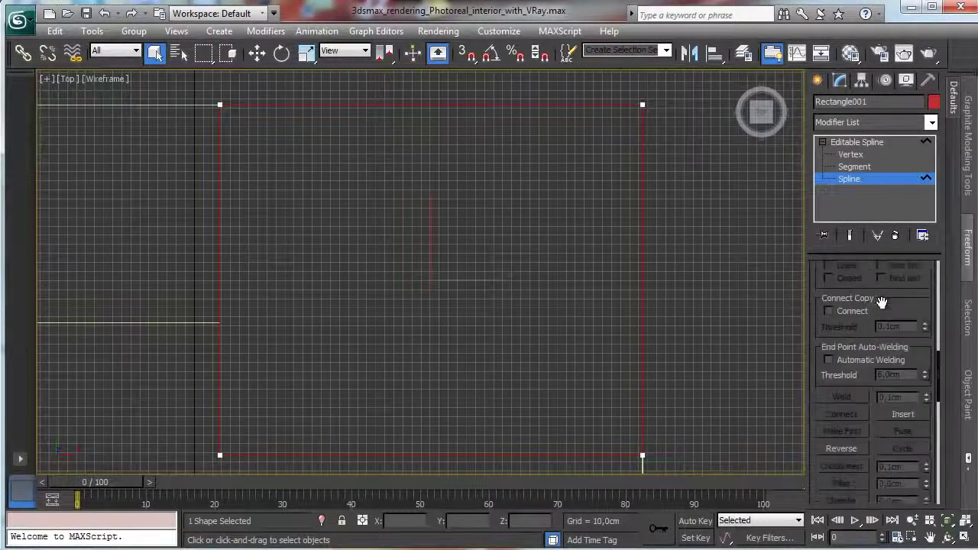
{"action": "scroll", "coordinate": [882, 302], "scroll_direction": "down", "scroll_amount": 3}
{"action": "left_click", "coordinate": [842, 378]}
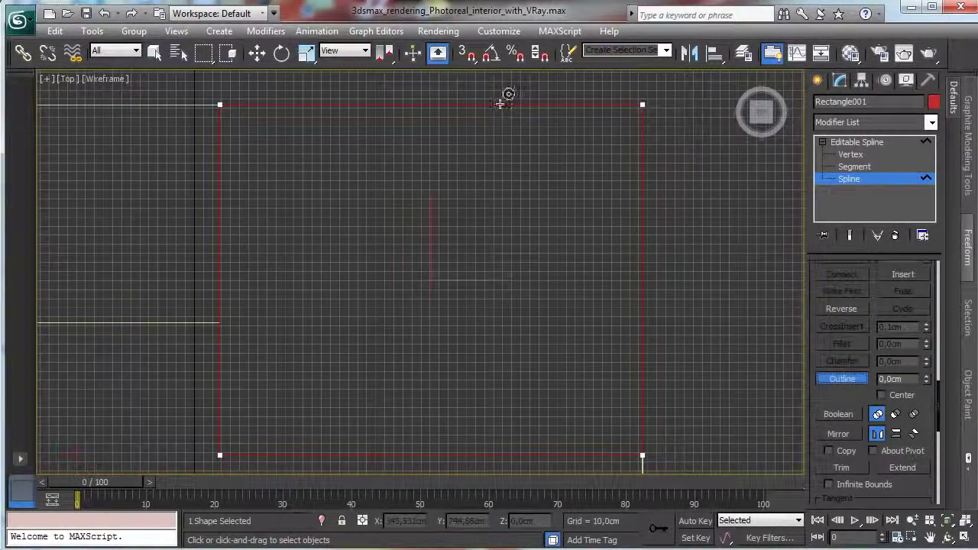
{"action": "mouse_move", "coordinate": [499, 103]}
{"action": "left_mouse_down"}
{"action": "mouse_move", "coordinate": [497, 127]}
{"action": "mouse_move", "coordinate": [498, 87]}
{"action": "mouse_move", "coordinate": [491, 94]}
{"action": "left_mouse_up"}
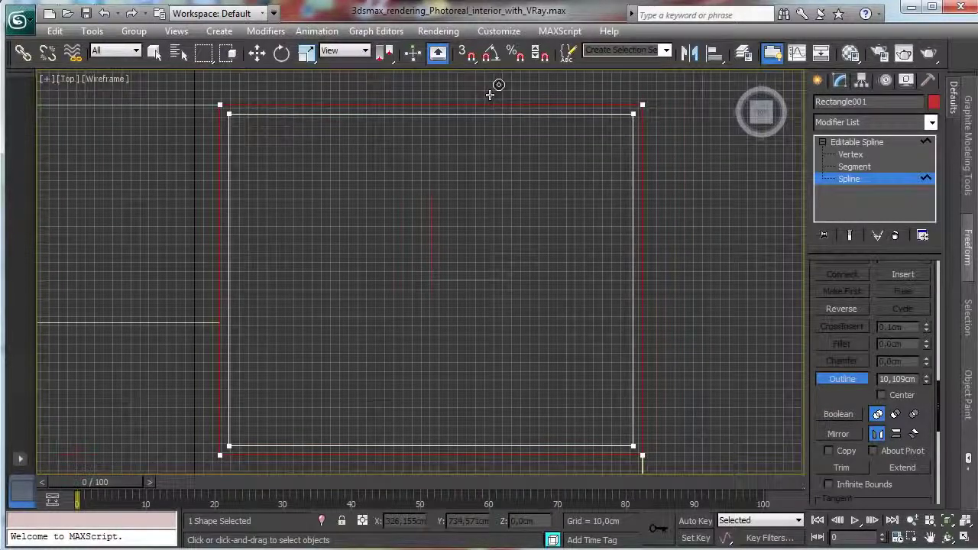
Step: Switch to vertex editing and select the four corner vertices of the rectangle's inner outline
{"action": "left_click", "coordinate": [850, 155]}
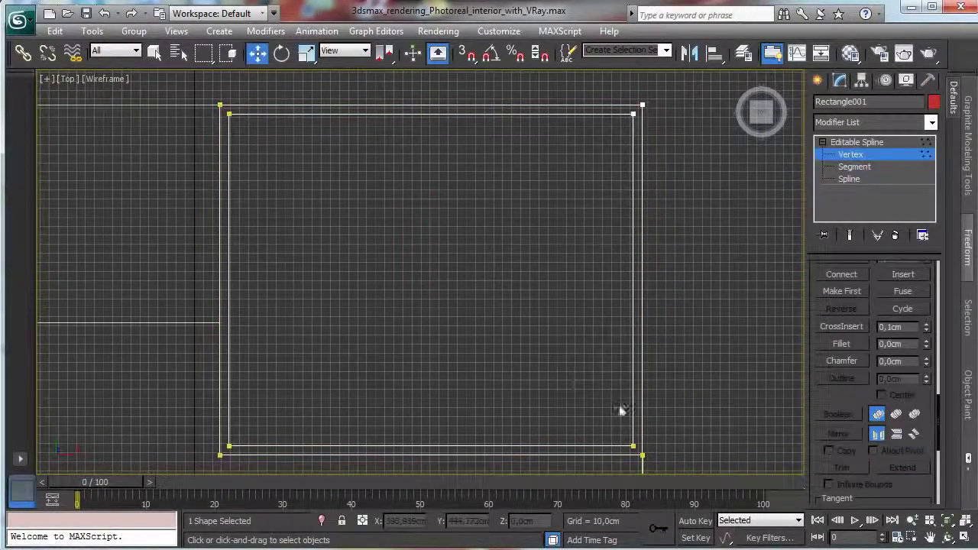
{"action": "left_click_drag", "start_coordinate": [226, 112], "coordinate": [637, 451]}
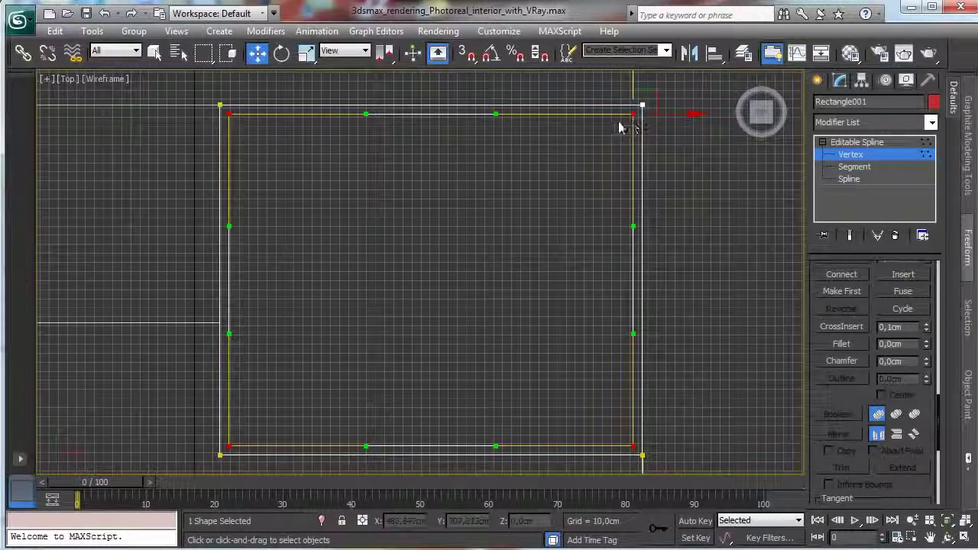
{"action": "left_click", "coordinate": [228, 113]}
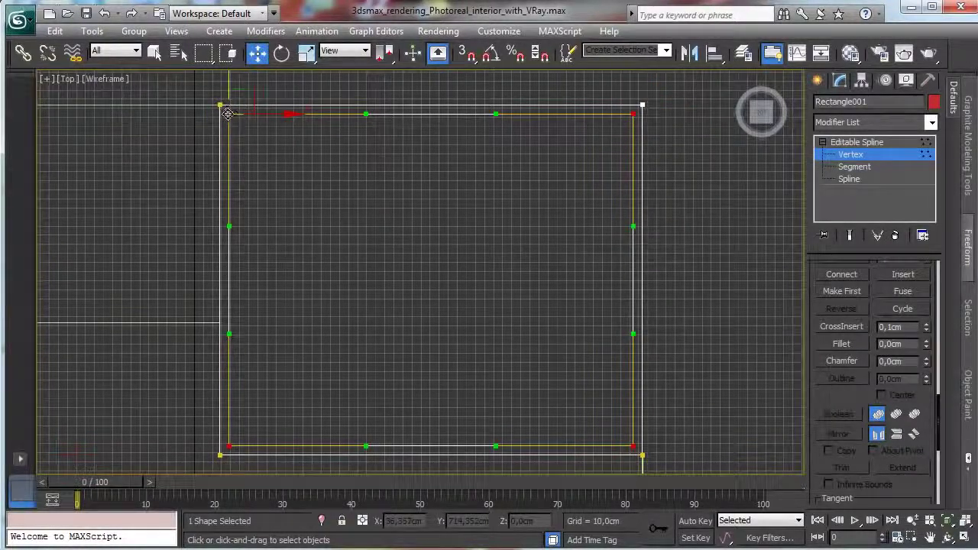
{"action": "left_click", "coordinate": [228, 115]}
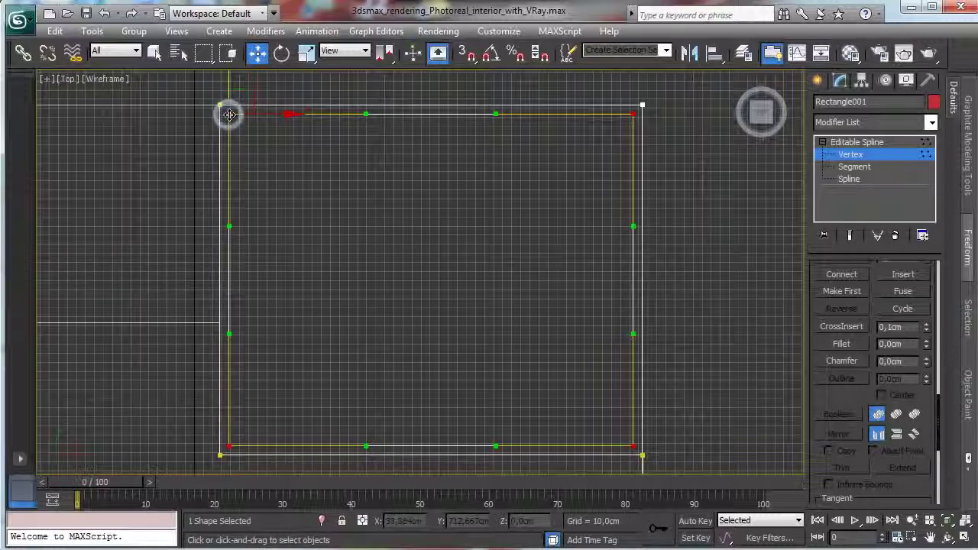
{"action": "left_click", "coordinate": [231, 118]}
{"action": "left_click", "coordinate": [237, 125]}
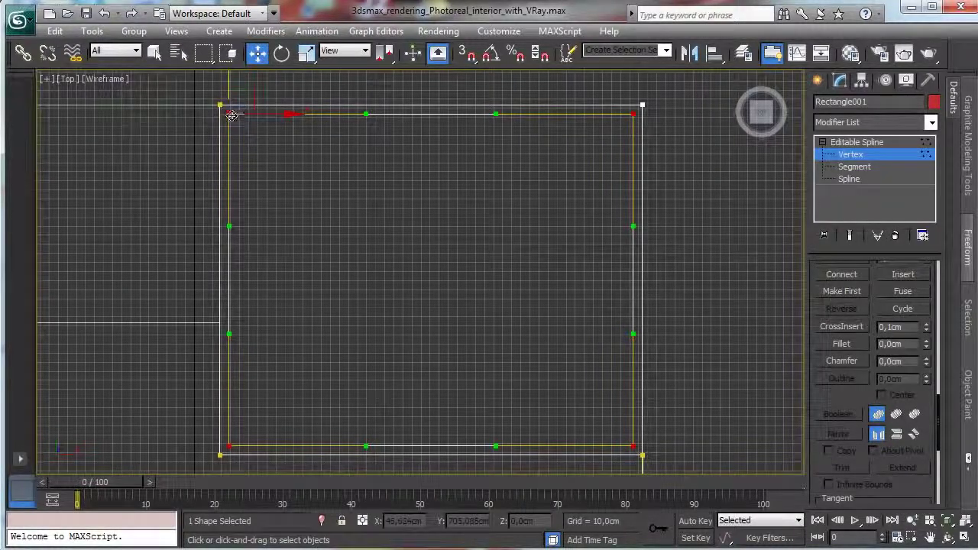
{"action": "left_click", "coordinate": [231, 116]}
{"action": "left_click", "coordinate": [228, 115]}
{"action": "left_click", "coordinate": [226, 114]}
{"action": "left_click", "coordinate": [227, 113]}
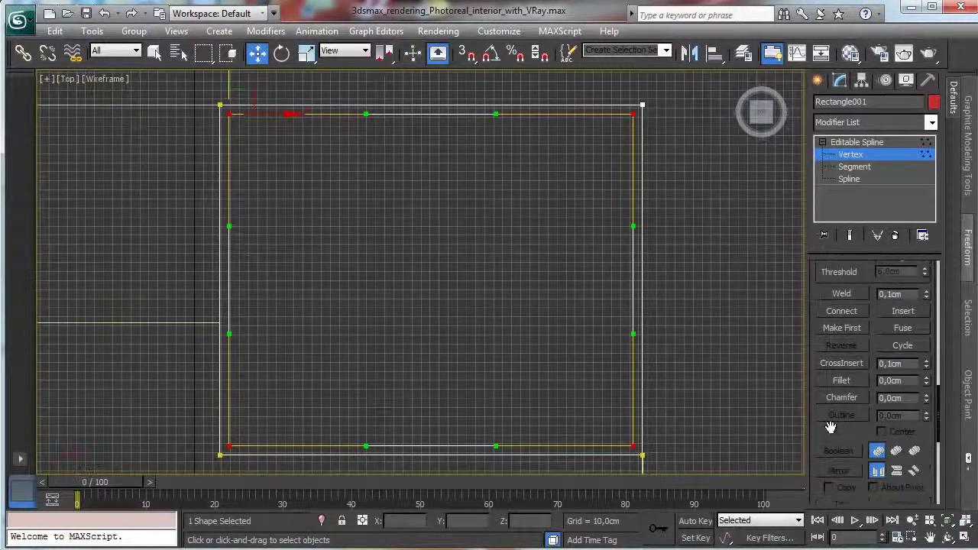
Step: Fillet the selected inner corner vertices by 0,5 cm and leave vertex editing
{"action": "scroll", "coordinate": [823, 390], "scroll_direction": "up", "scroll_amount": 2}
{"action": "left_click", "coordinate": [843, 378]}
{"action": "left_click_drag", "start_coordinate": [910, 380], "coordinate": [759, 346]}
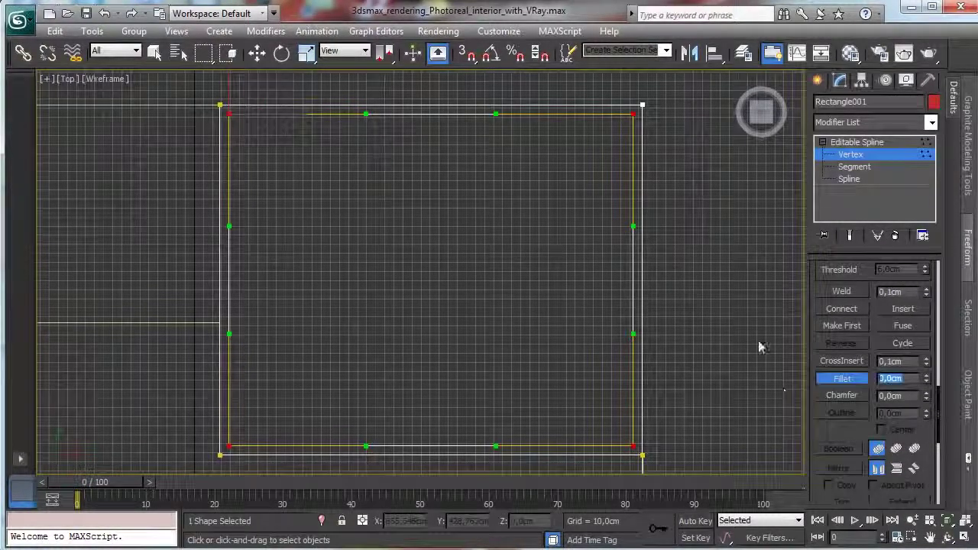
{"action": "type", "text": "0,5"}
{"action": "key", "text": "Return"}
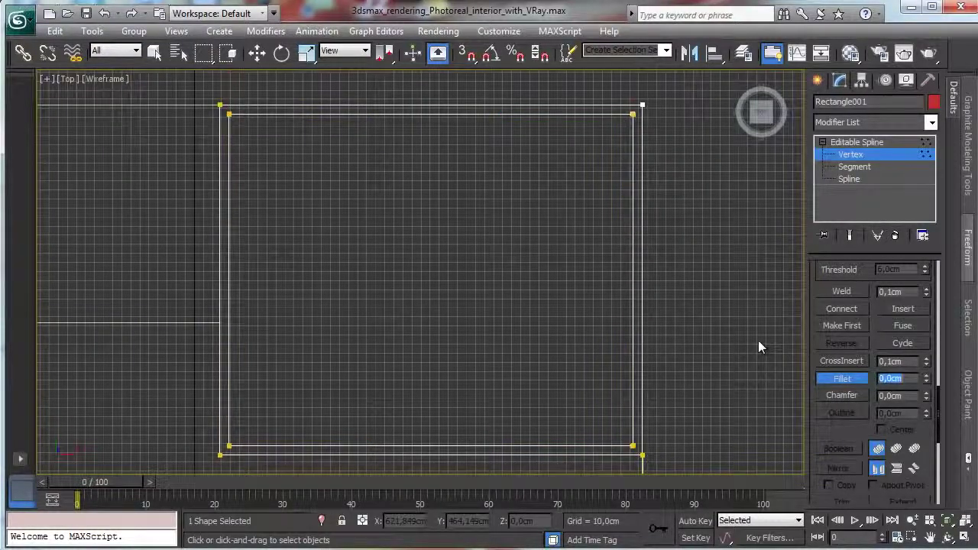
{"action": "left_click", "coordinate": [837, 154]}
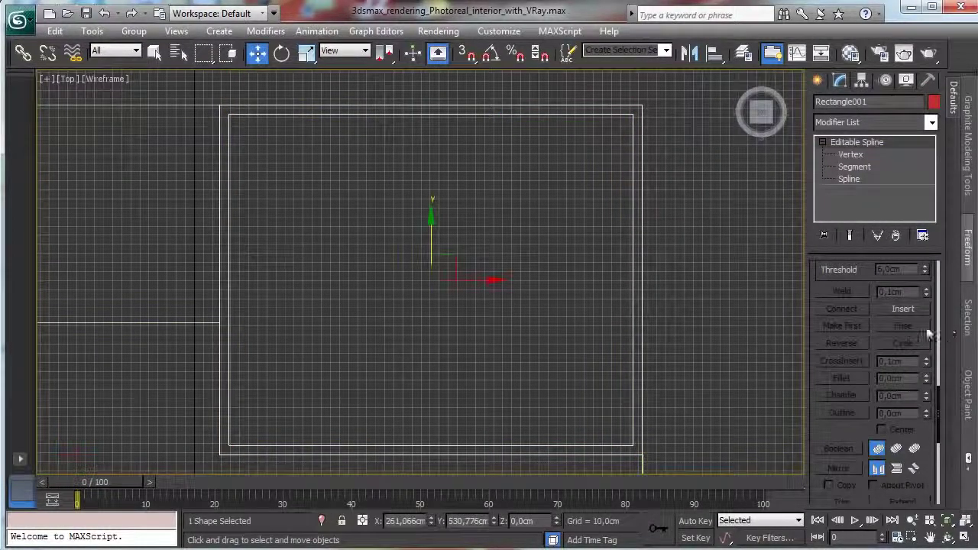
Step: Select the Line001 outline and bring the whole shape into view
{"action": "left_click", "coordinate": [142, 323]}
{"action": "left_click", "coordinate": [931, 539]}
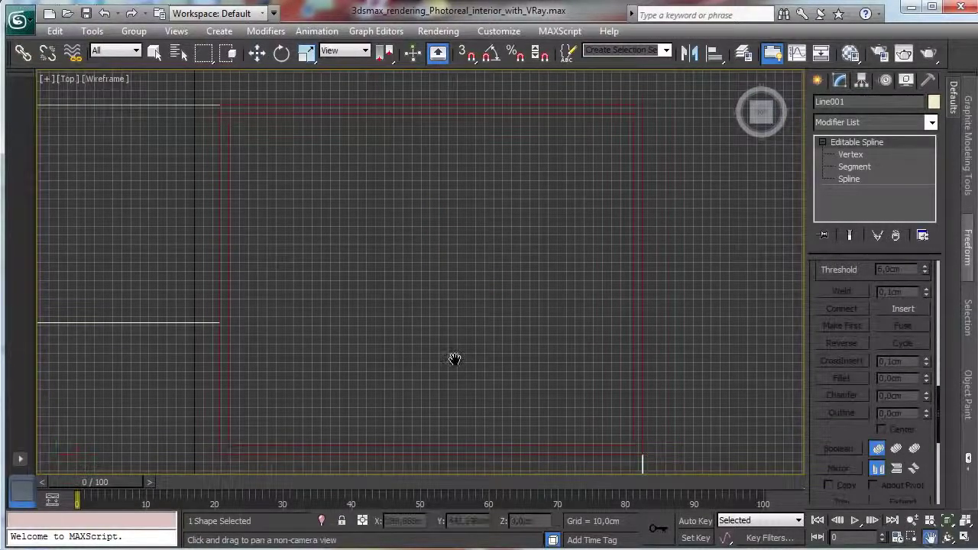
{"action": "left_click_drag", "start_coordinate": [454, 360], "coordinate": [626, 179]}
{"action": "left_click_drag", "start_coordinate": [727, 375], "coordinate": [755, 325]}
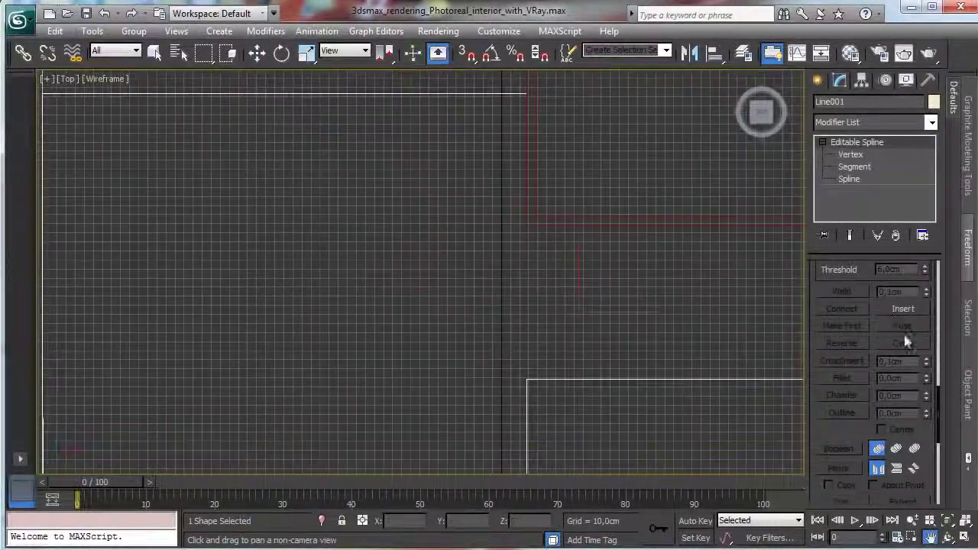
{"action": "left_click", "coordinate": [948, 522]}
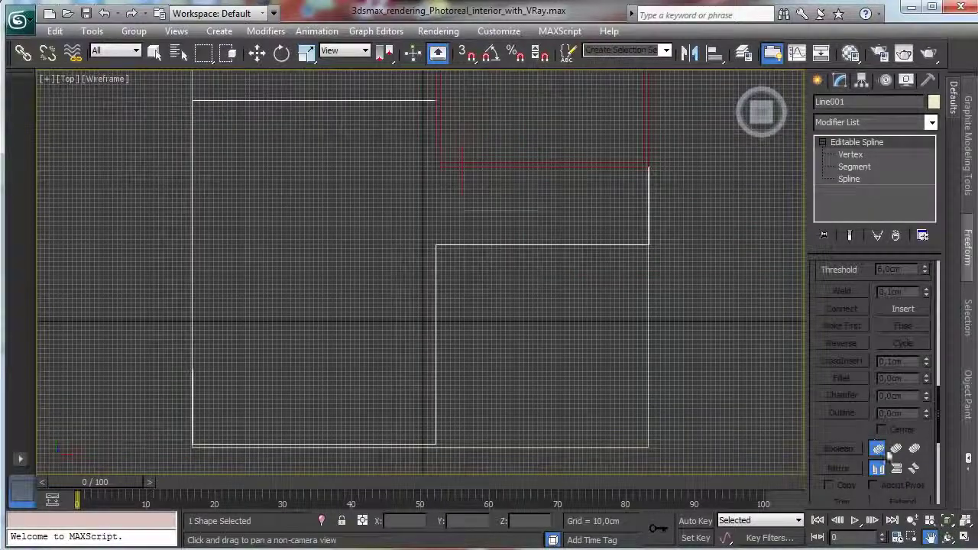
Step: Try to offset the Line001 spline inward with Outline, and undo the offset
{"action": "left_click", "coordinate": [866, 177]}
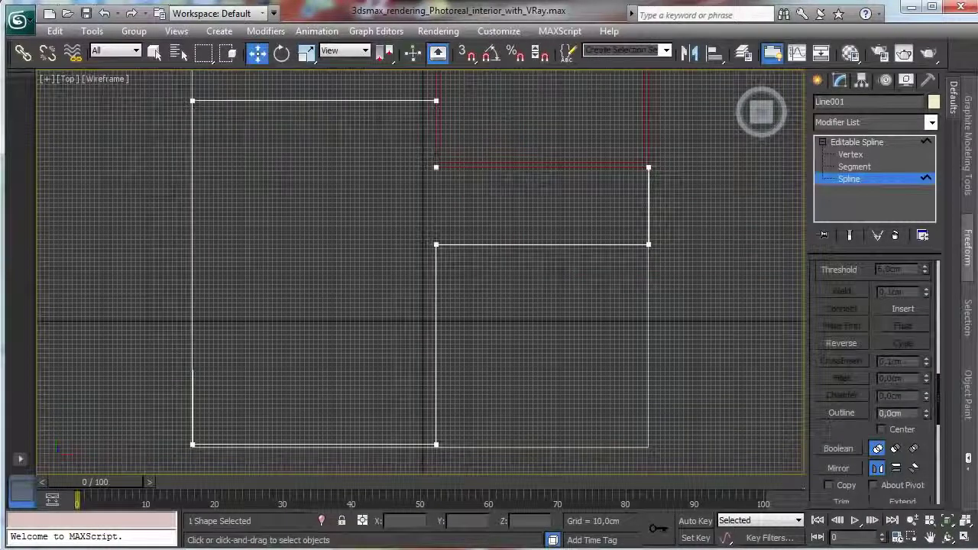
{"action": "left_click", "coordinate": [841, 412]}
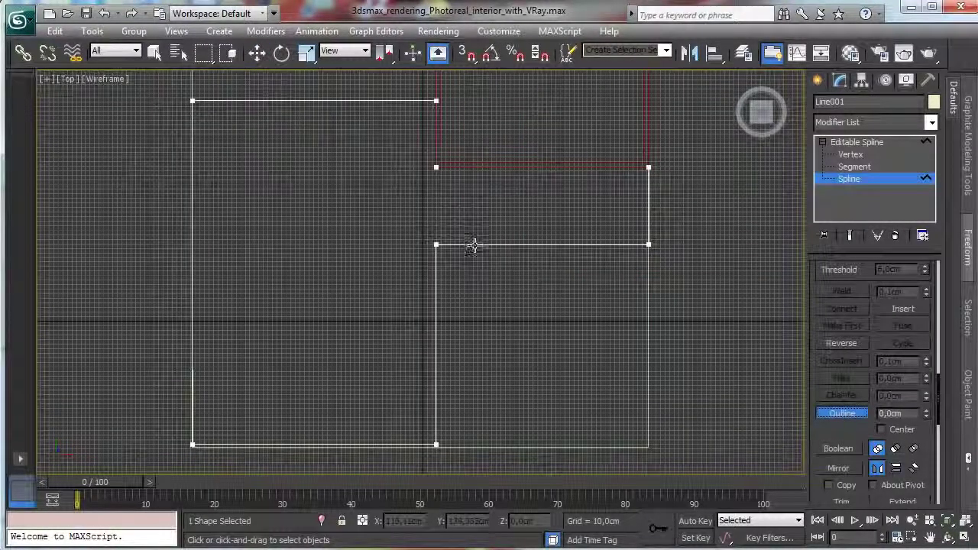
{"action": "mouse_move", "coordinate": [474, 246]}
{"action": "left_mouse_down"}
{"action": "mouse_move", "coordinate": [482, 256]}
{"action": "mouse_move", "coordinate": [484, 233]}
{"action": "mouse_move", "coordinate": [484, 258]}
{"action": "left_mouse_up"}
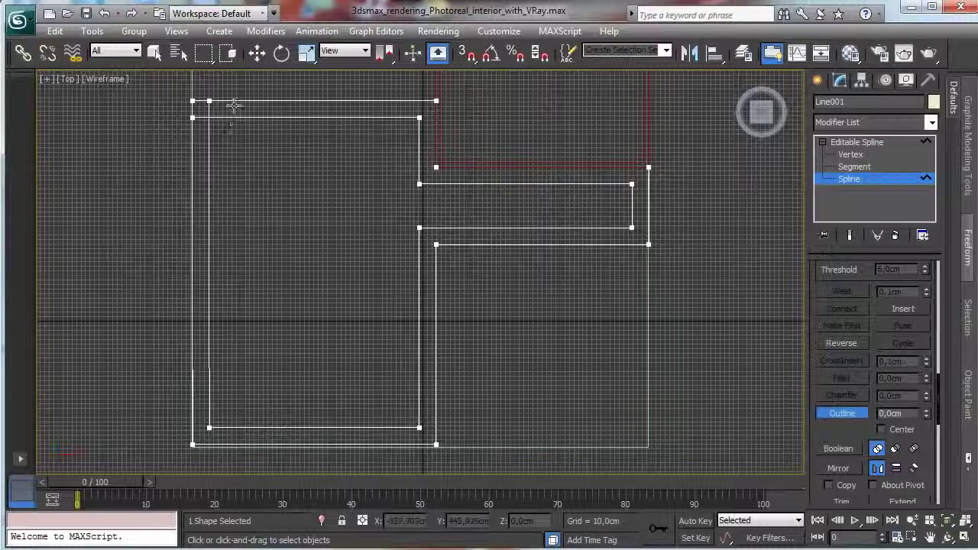
{"action": "left_click", "coordinate": [104, 13]}
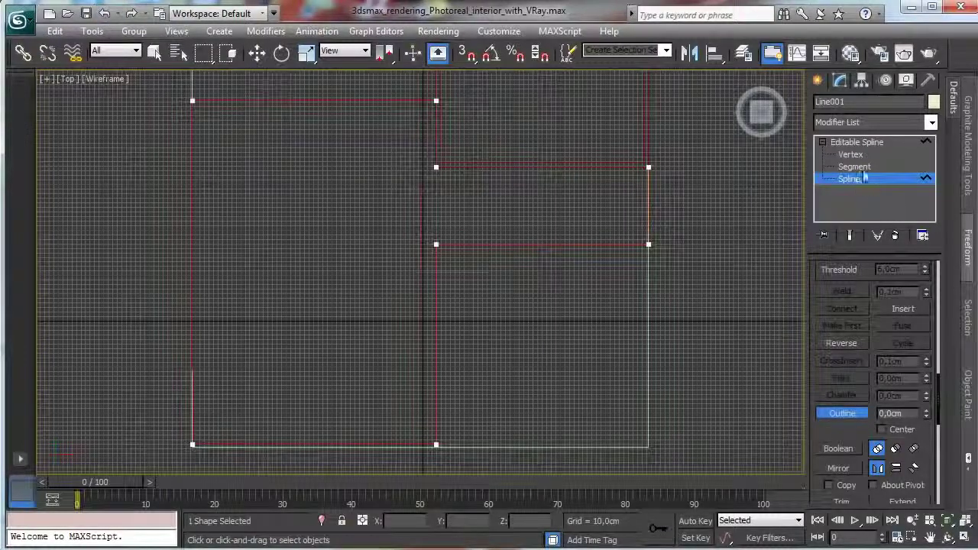
Step: Weld the overlapping vertices at the upper-left corner of the Line001 outline
{"action": "left_click", "coordinate": [851, 155]}
{"action": "key", "text": "w"}
{"action": "left_click", "coordinate": [299, 140]}
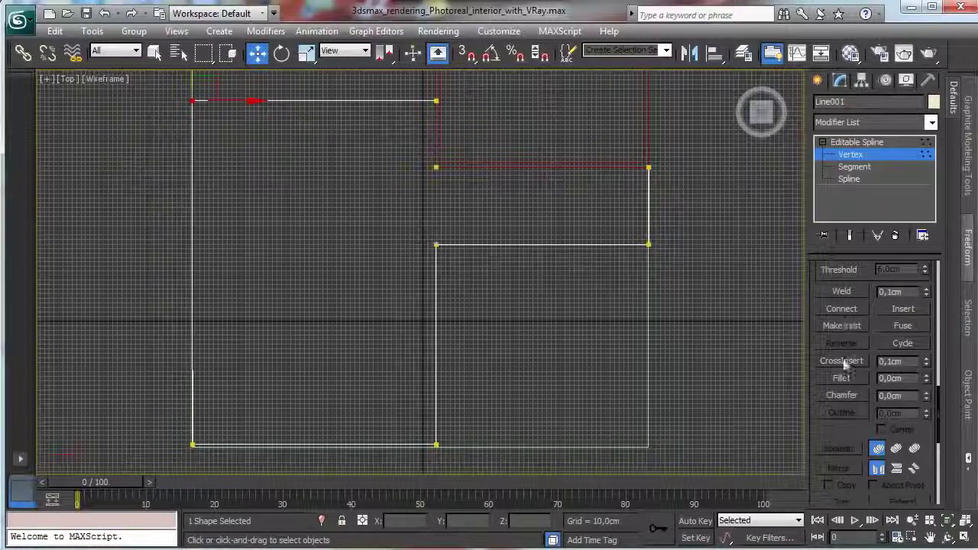
{"action": "left_click_drag", "start_coordinate": [858, 277], "coordinate": [858, 345]}
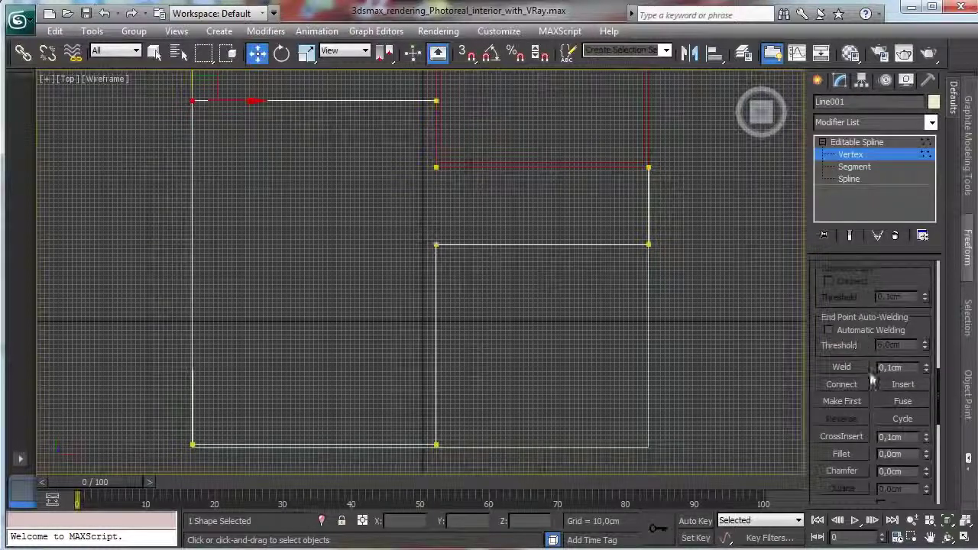
{"action": "left_click", "coordinate": [857, 370]}
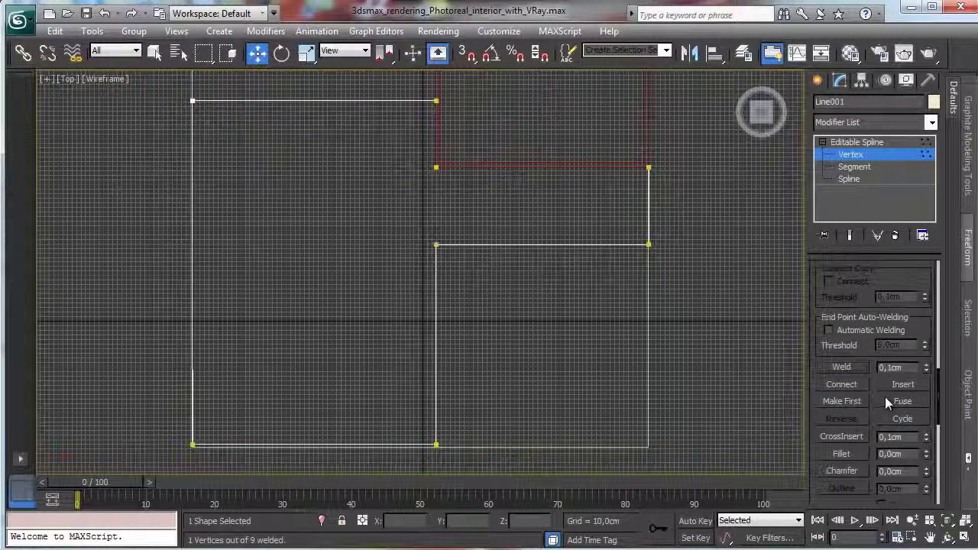
Step: Try to offset the Line001 spline outward freehand with Outline by about 10 cm, and undo the offset
{"action": "left_click", "coordinate": [852, 178]}
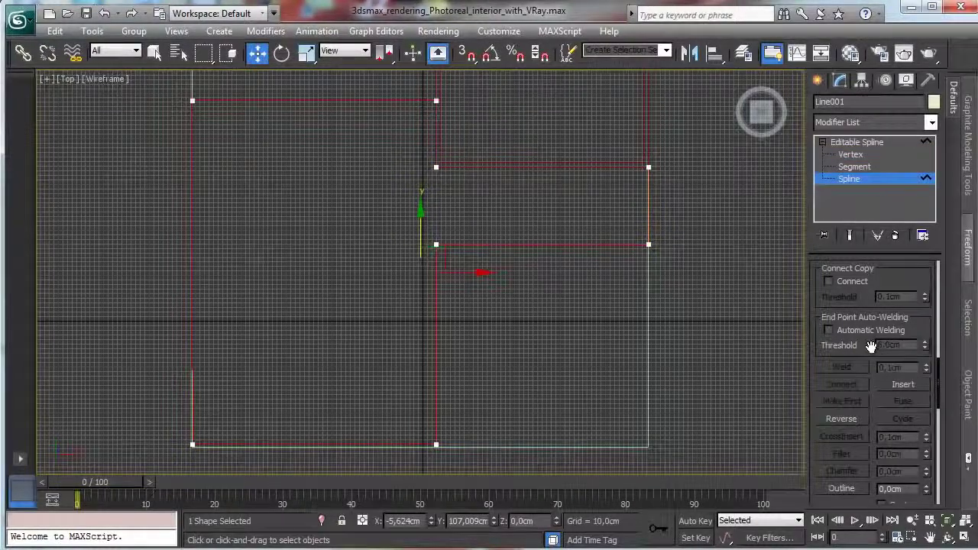
{"action": "scroll", "coordinate": [856, 344], "scroll_direction": "down", "scroll_amount": 3}
{"action": "left_click", "coordinate": [842, 373]}
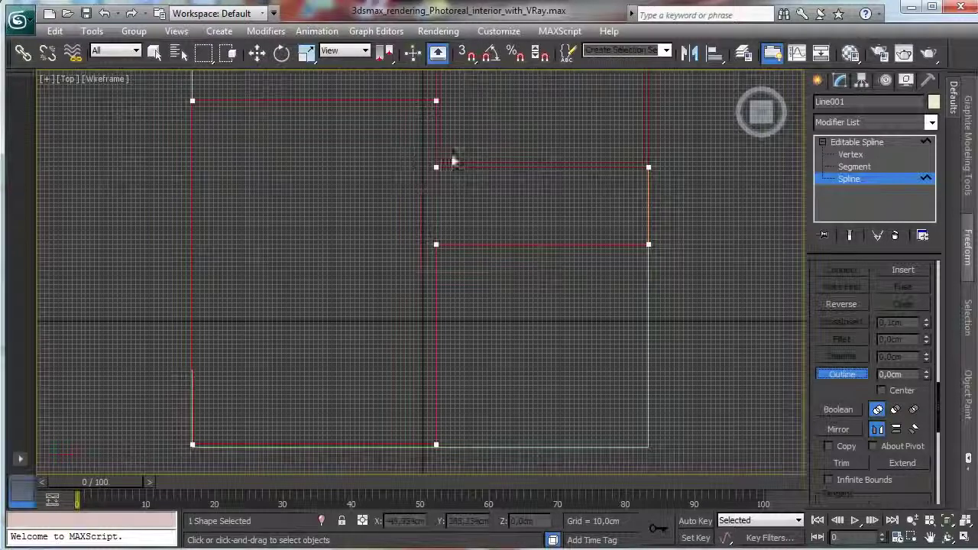
{"action": "mouse_move", "coordinate": [409, 103]}
{"action": "left_mouse_down"}
{"action": "mouse_move", "coordinate": [403, 110]}
{"action": "mouse_move", "coordinate": [411, 98]}
{"action": "left_mouse_up"}
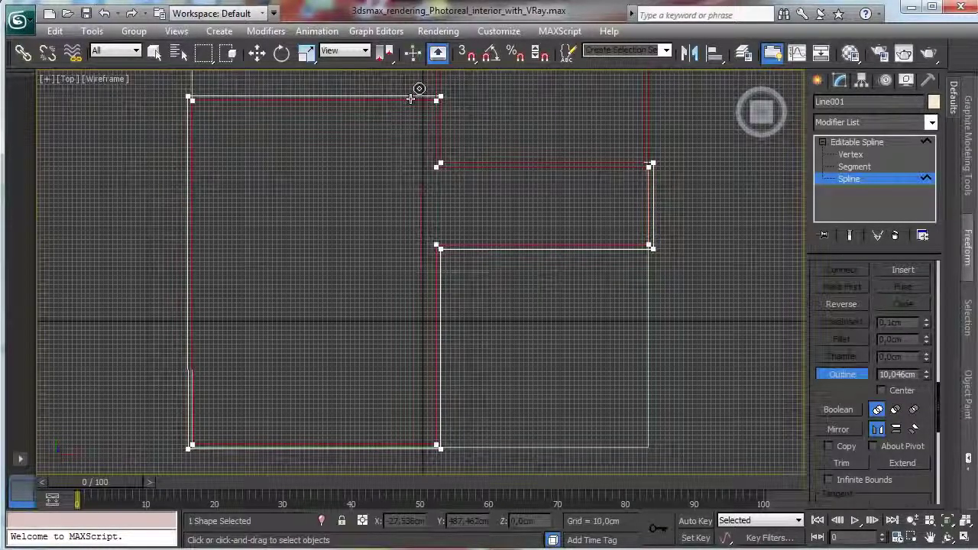
{"action": "right_click", "coordinate": [414, 92]}
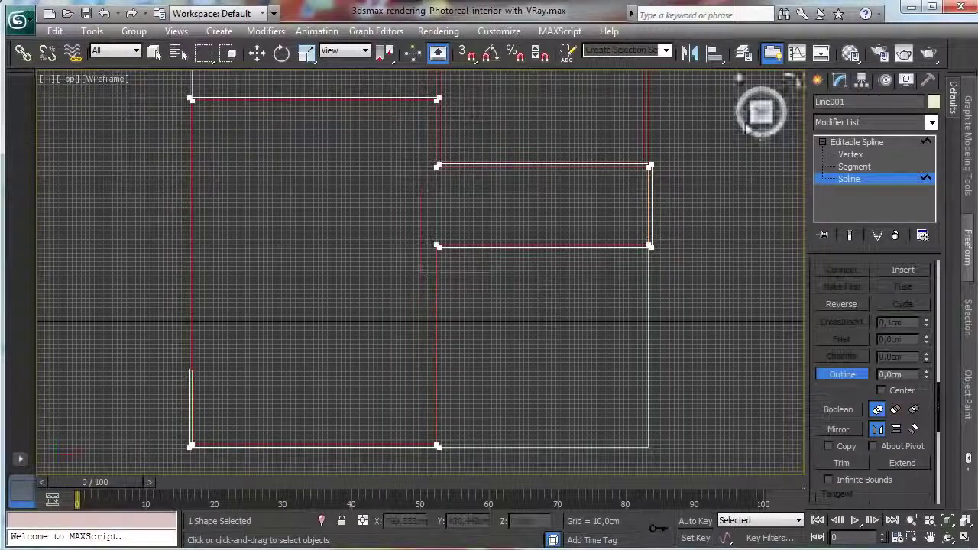
{"action": "left_click", "coordinate": [104, 13]}
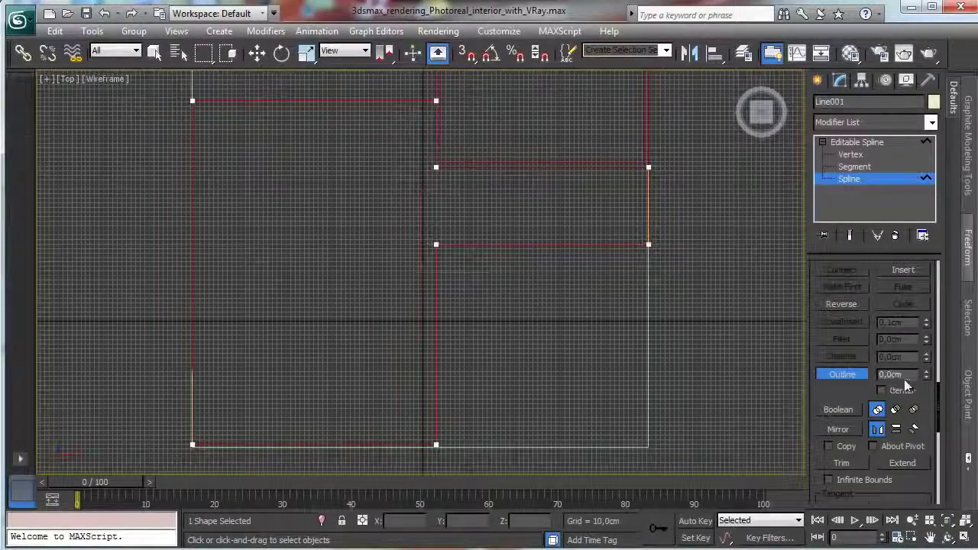
Step: Offset the Line001 spline outward with an Outline value of 10 cm, and leave spline editing
{"action": "left_click_drag", "start_coordinate": [905, 375], "coordinate": [747, 348]}
{"action": "type", "text": "10"}
{"action": "key", "text": "Return"}
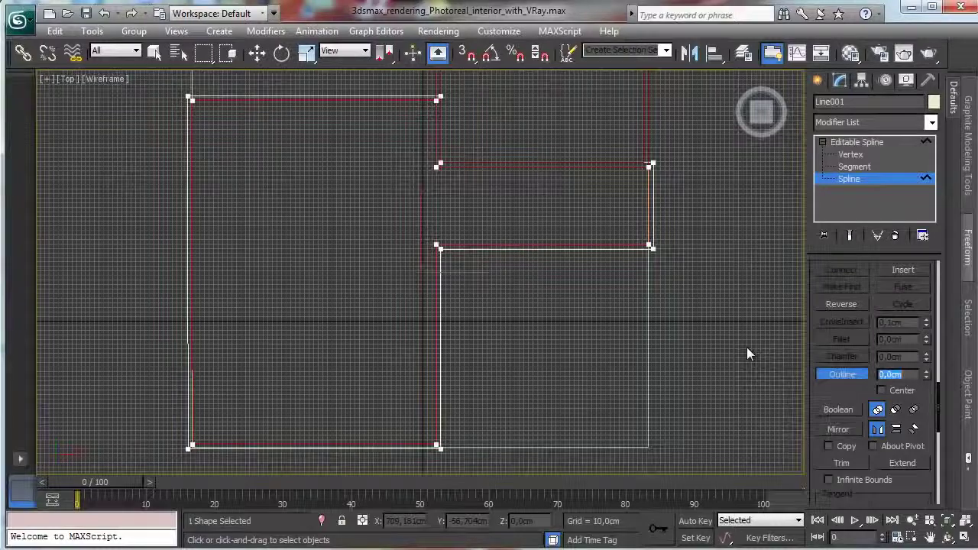
{"action": "left_click", "coordinate": [863, 180]}
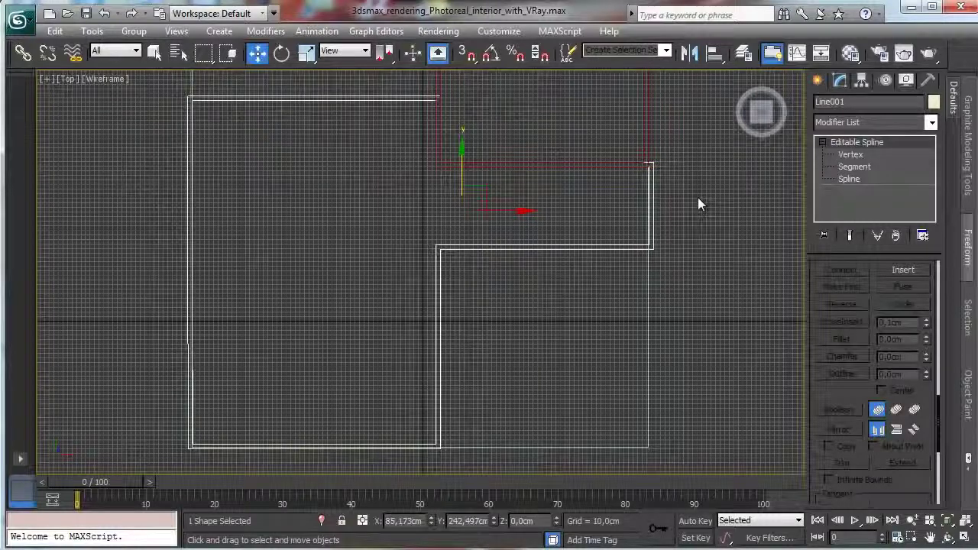
Step: Set both the length and width of the Ground_Room plane to 1010 cm
{"action": "left_click", "coordinate": [642, 284]}
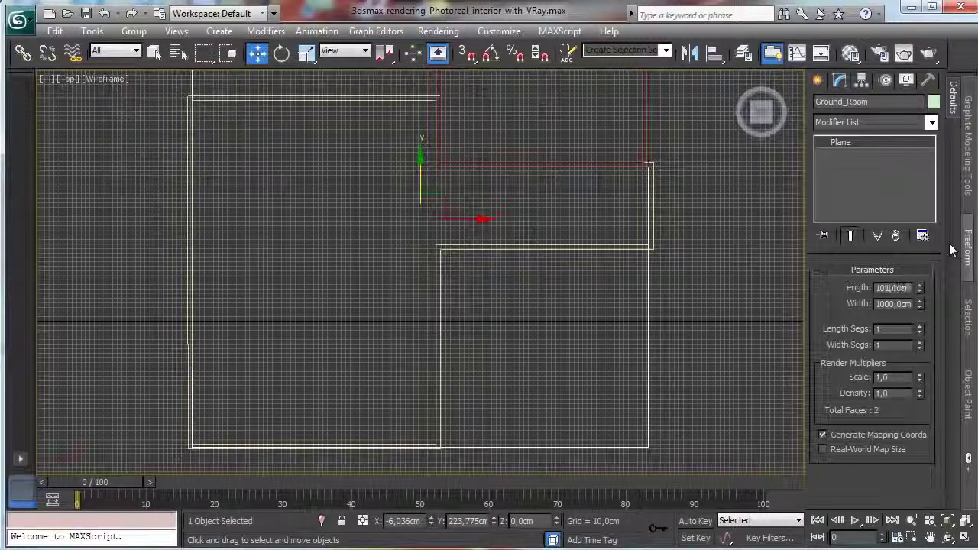
{"action": "key", "text": "Return"}
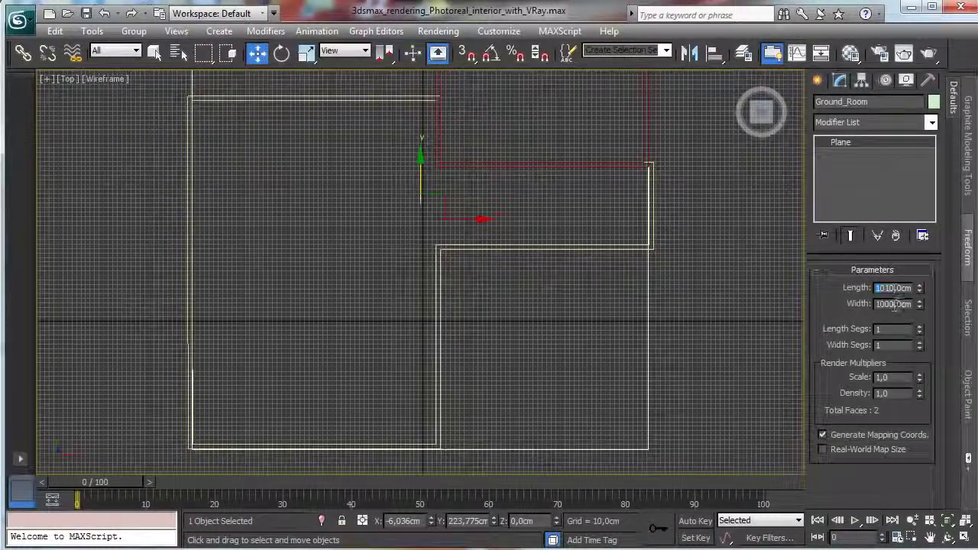
{"action": "key", "text": "Return"}
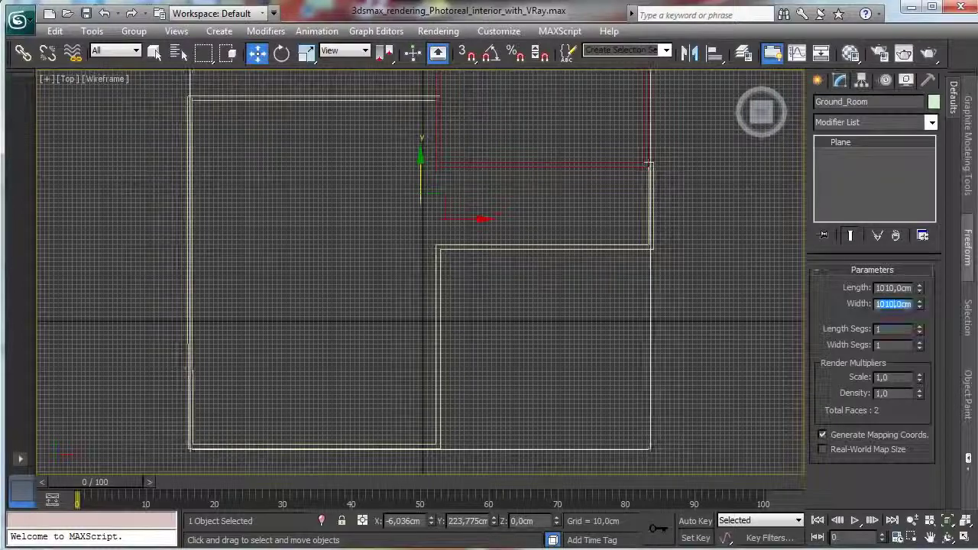
Step: Rename the red Rectangle001 spline as Room Wall 2 and the Line001 spline as Room Wall 1
{"action": "left_click", "coordinate": [930, 537]}
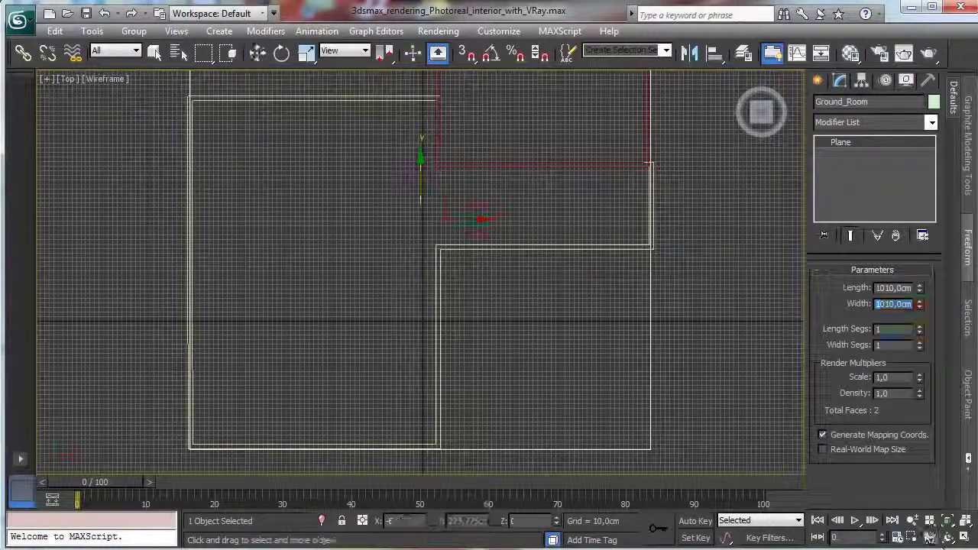
{"action": "left_click_drag", "start_coordinate": [417, 168], "coordinate": [388, 224]}
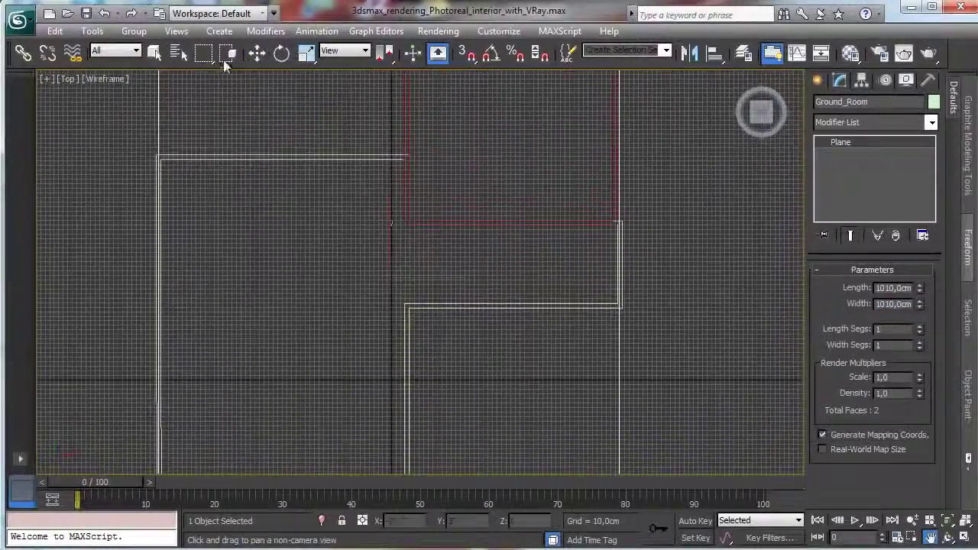
{"action": "left_click", "coordinate": [154, 52]}
{"action": "left_click", "coordinate": [406, 109]}
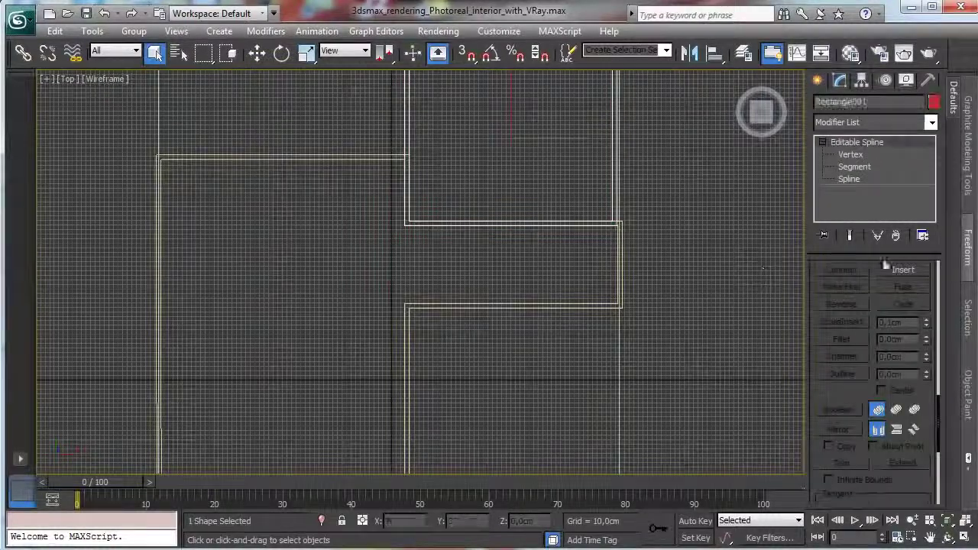
{"action": "left_click", "coordinate": [624, 228]}
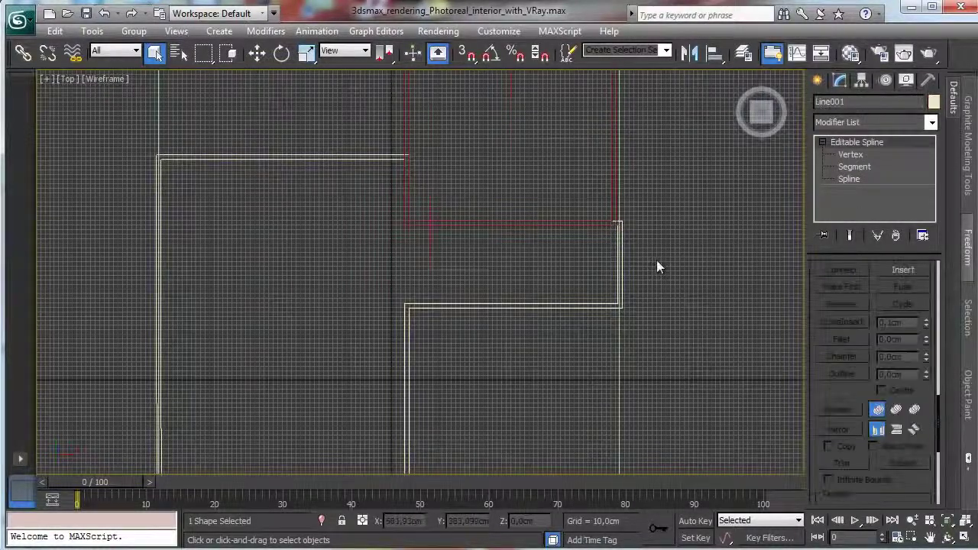
{"action": "left_click", "coordinate": [406, 124]}
{"action": "left_click", "coordinate": [931, 123]}
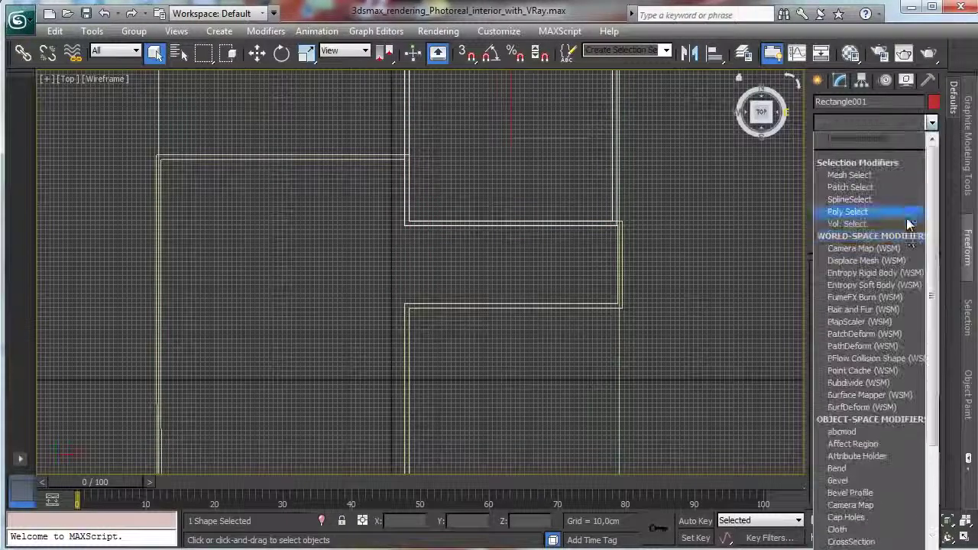
{"action": "left_click", "coordinate": [875, 108]}
{"action": "double_click", "coordinate": [876, 107]}
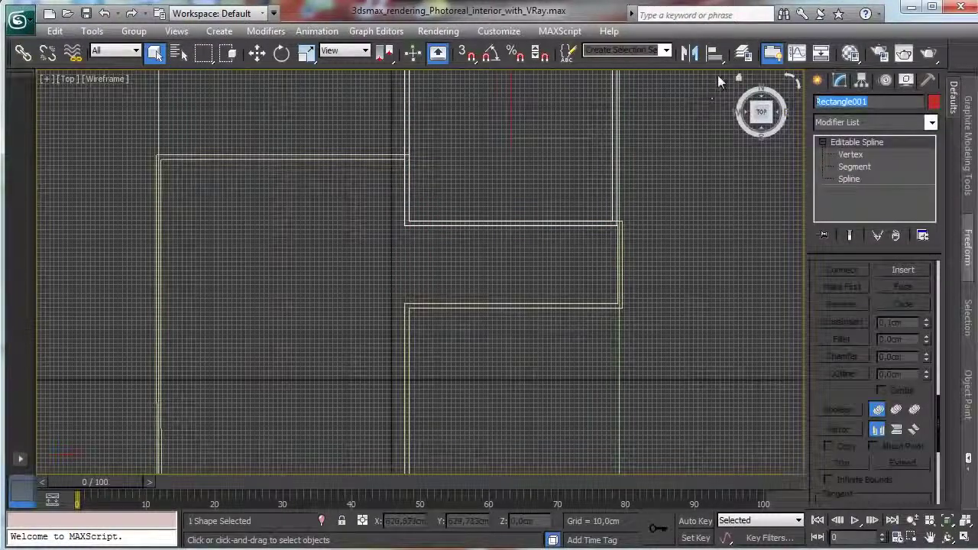
{"action": "type", "text": "Room"}
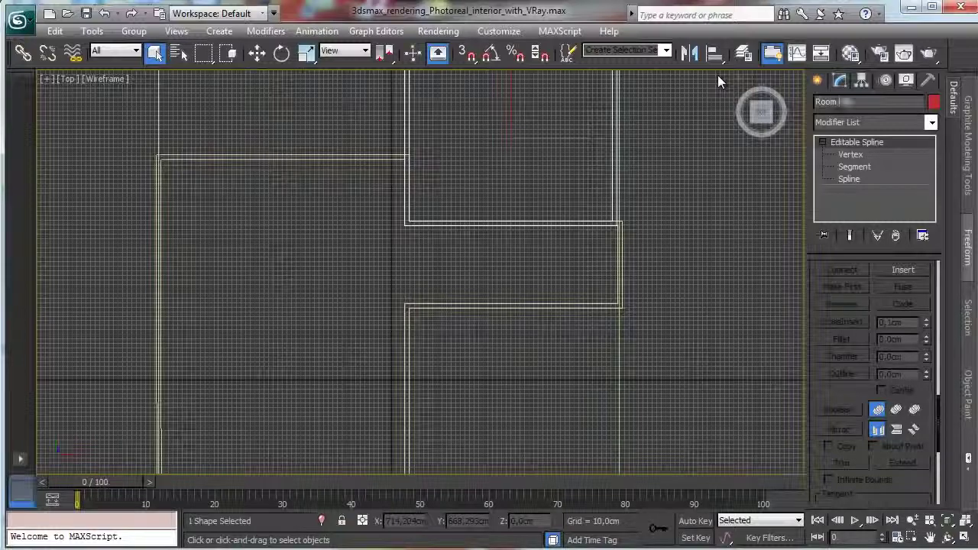
{"action": "type", "text": " Wall 2"}
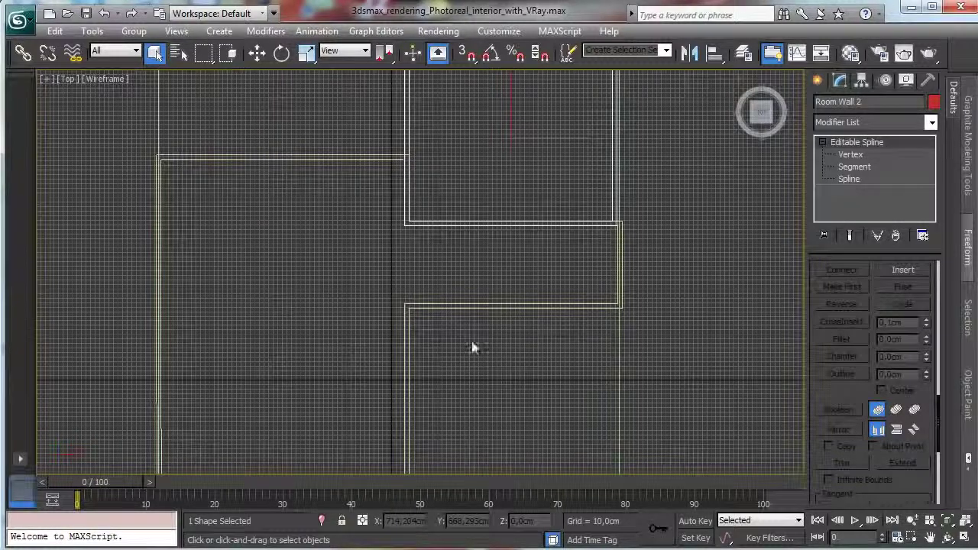
{"action": "left_click", "coordinate": [451, 309]}
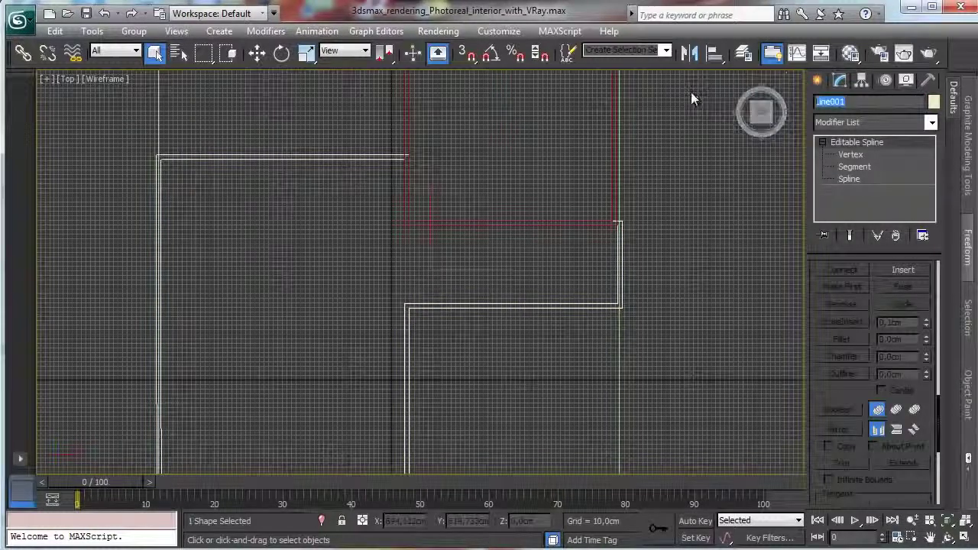
{"action": "type", "text": "Room Wall 1"}
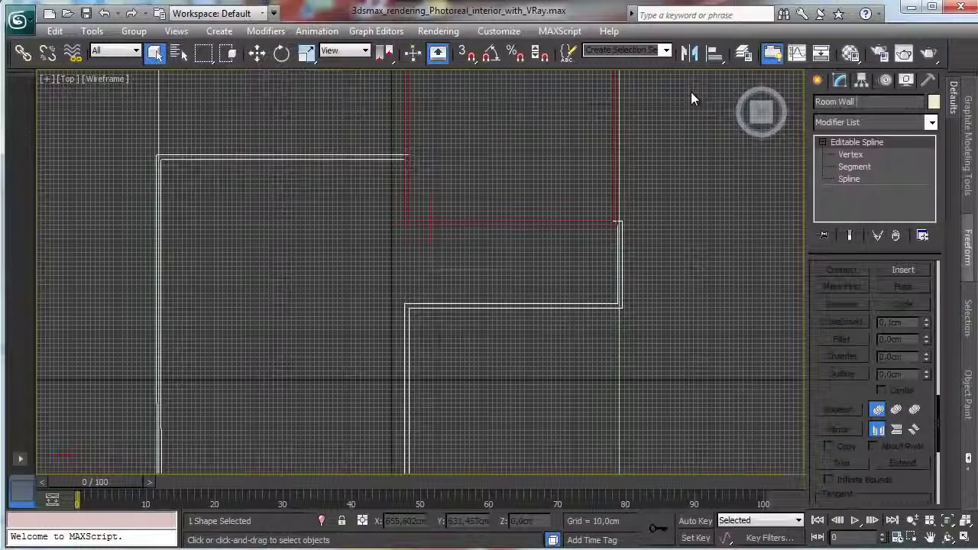
Step: Apply an Extrude modifier to the Room Wall 2 spline
{"action": "left_click", "coordinate": [409, 136]}
{"action": "left_click", "coordinate": [932, 123]}
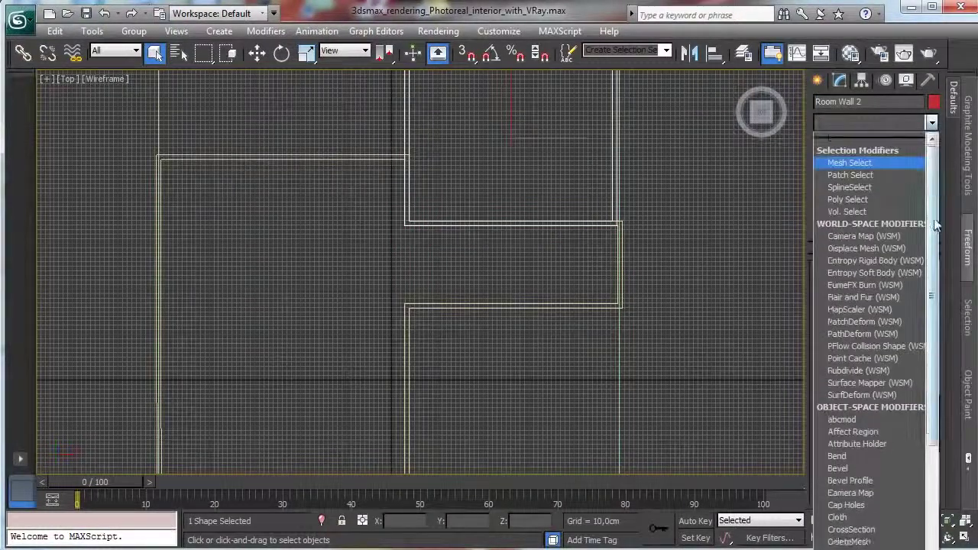
{"action": "left_click_drag", "start_coordinate": [936, 221], "coordinate": [930, 349]}
{"action": "left_click", "coordinate": [855, 285]}
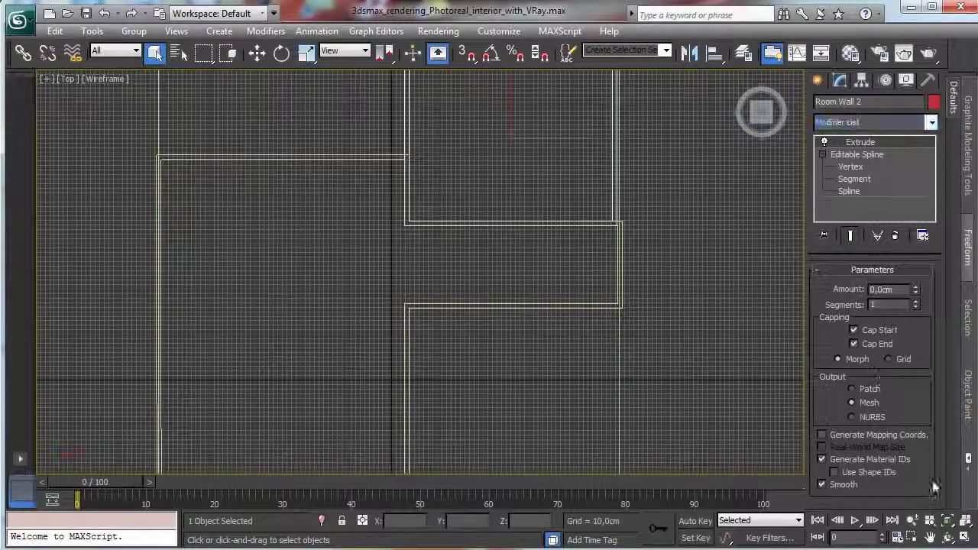
Step: Set the Extrude amount of Room Wall 2 to 280 cm, and raise it to 300 cm in the perspective view
{"action": "left_click", "coordinate": [963, 541]}
{"action": "right_click", "coordinate": [710, 353]}
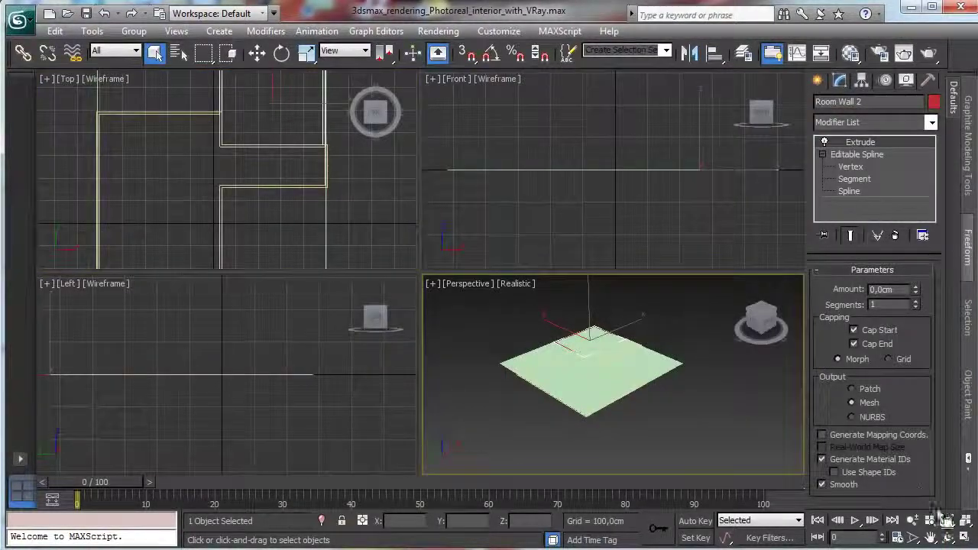
{"action": "left_click", "coordinate": [964, 540]}
{"action": "double_click", "coordinate": [895, 289]}
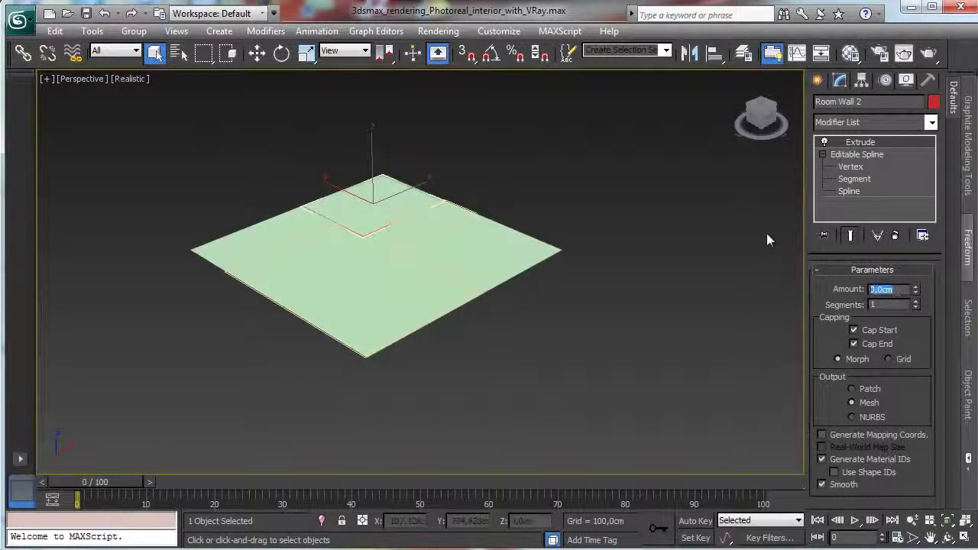
{"action": "type", "text": "280"}
{"action": "key", "text": "Return"}
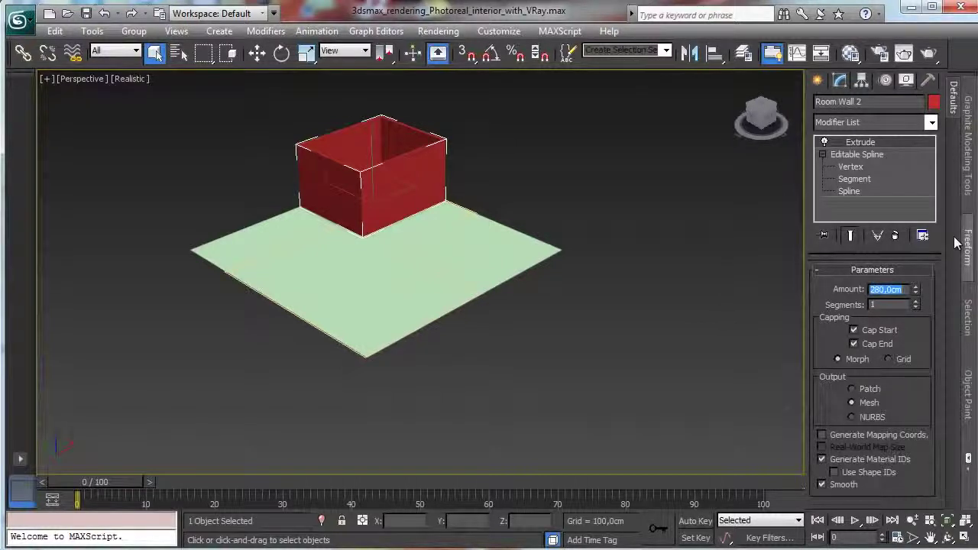
{"action": "type", "text": "300"}
{"action": "key", "text": "Return"}
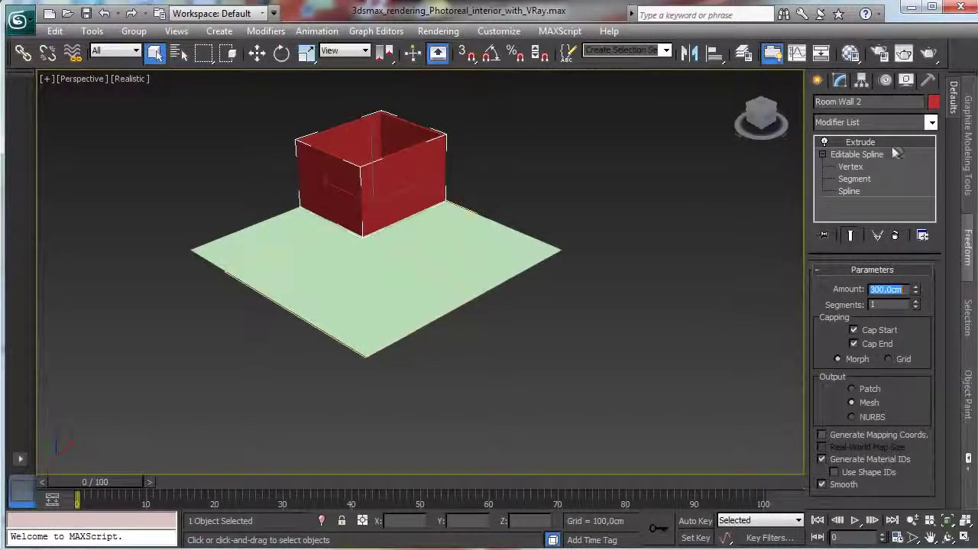
Step: Extrude the Room Wall 1 spline by 300 cm
{"action": "left_click", "coordinate": [414, 241]}
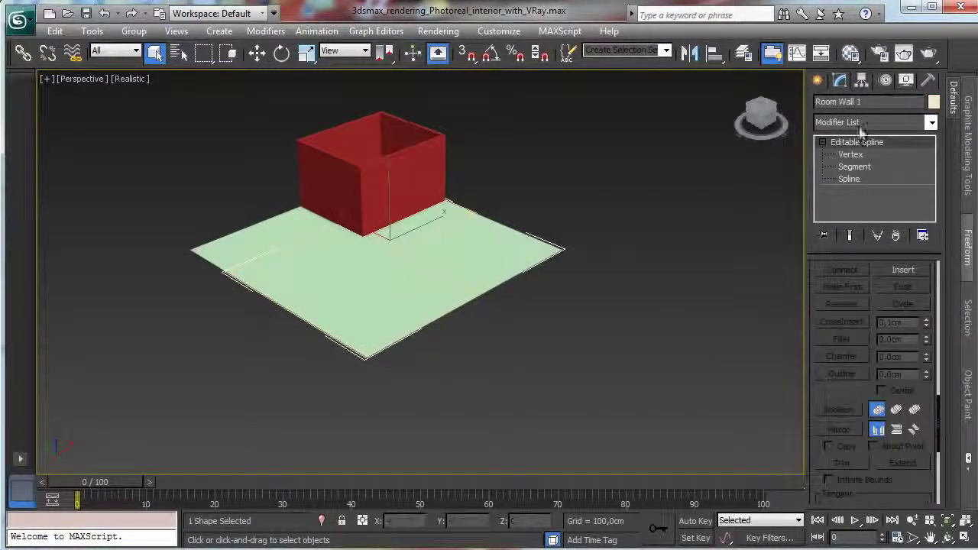
{"action": "left_click", "coordinate": [932, 122]}
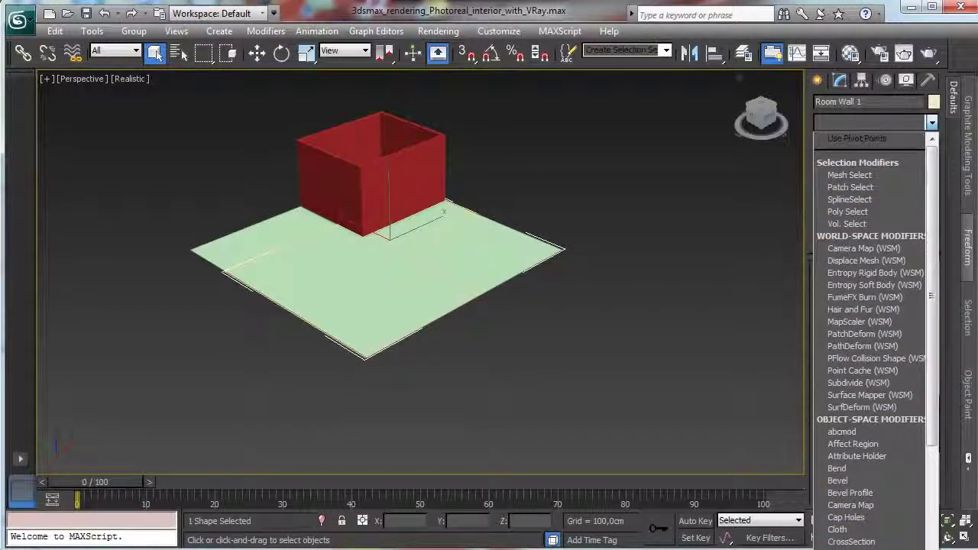
{"action": "left_click", "coordinate": [849, 549]}
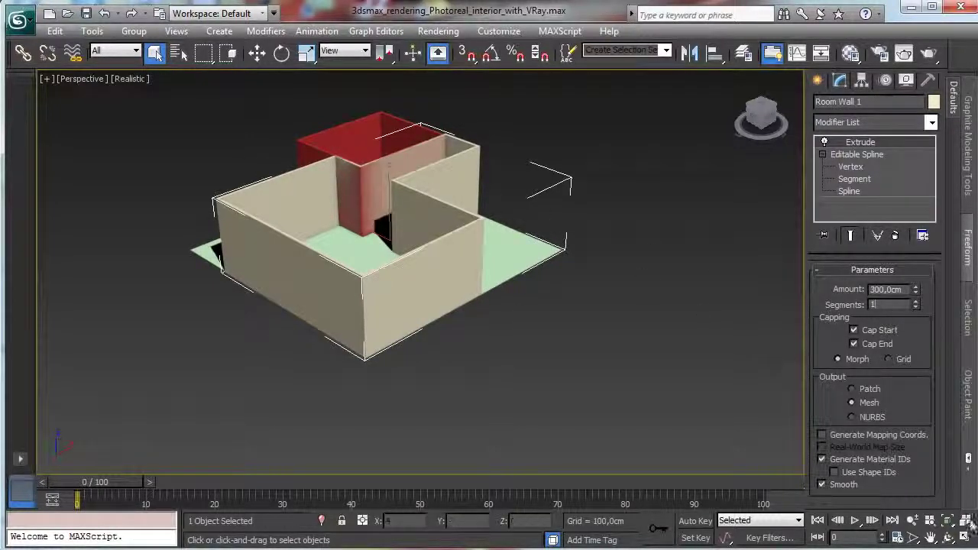
Step: Examine the extruded walls and floor up close in perspective, especially where the red and beige walls meet
{"action": "left_click", "coordinate": [912, 520]}
{"action": "left_click_drag", "start_coordinate": [294, 255], "coordinate": [296, 201]}
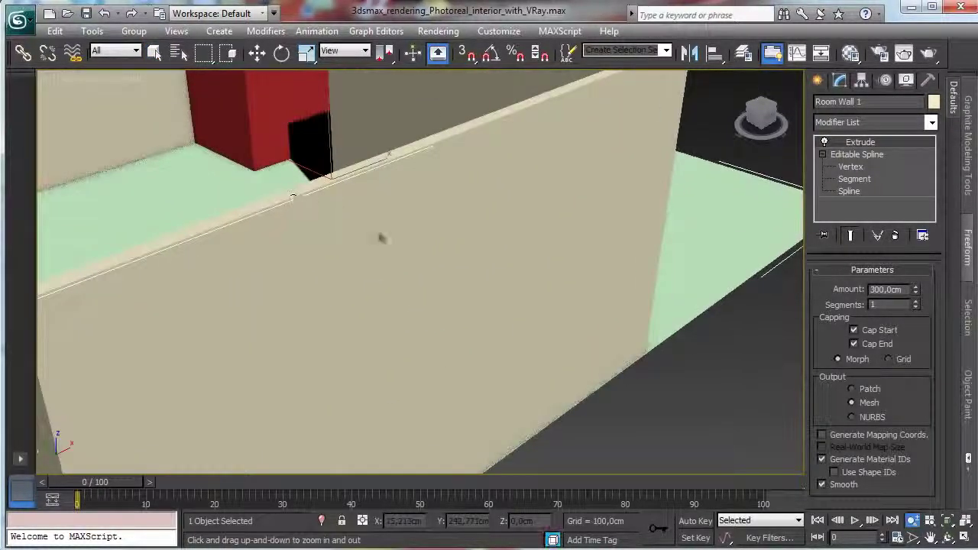
{"action": "left_click", "coordinate": [930, 537]}
{"action": "left_click_drag", "start_coordinate": [356, 243], "coordinate": [545, 465]}
{"action": "left_click_drag", "start_coordinate": [361, 279], "coordinate": [394, 166]}
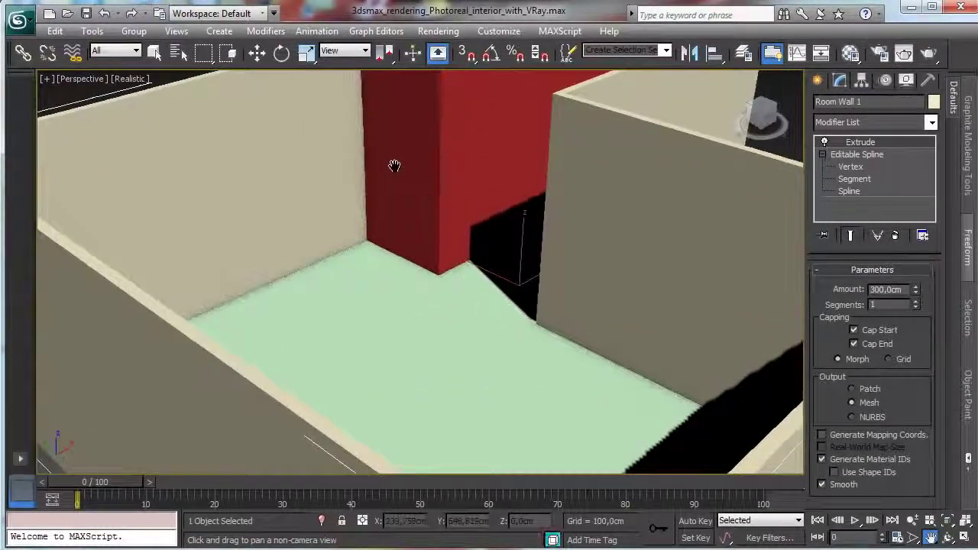
{"action": "left_click", "coordinate": [912, 520]}
{"action": "left_click_drag", "start_coordinate": [491, 284], "coordinate": [526, 394]}
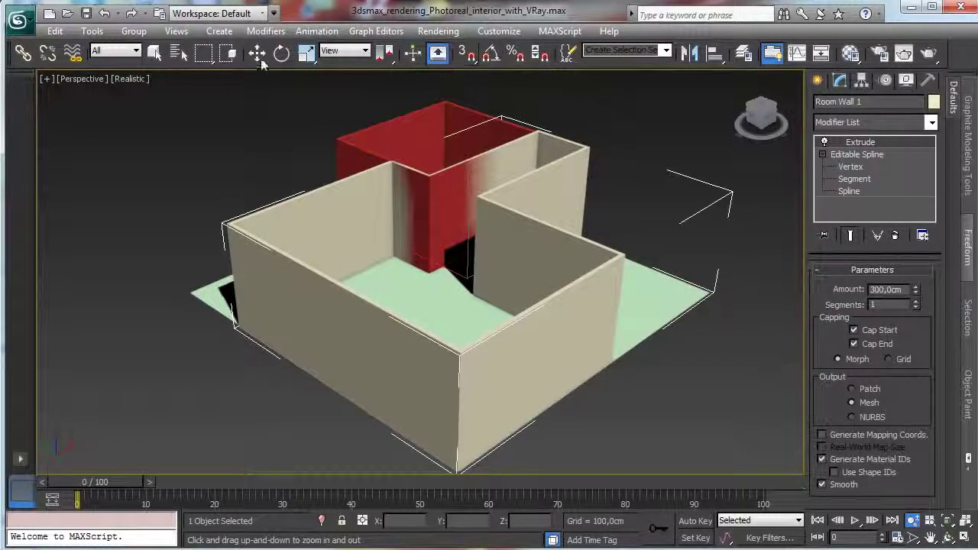
Step: Draw a standard box about 229 cm long, 109 cm wide and 135 cm high across the walls' base in the Front view
{"action": "left_click", "coordinate": [153, 52]}
{"action": "left_click", "coordinate": [817, 80]}
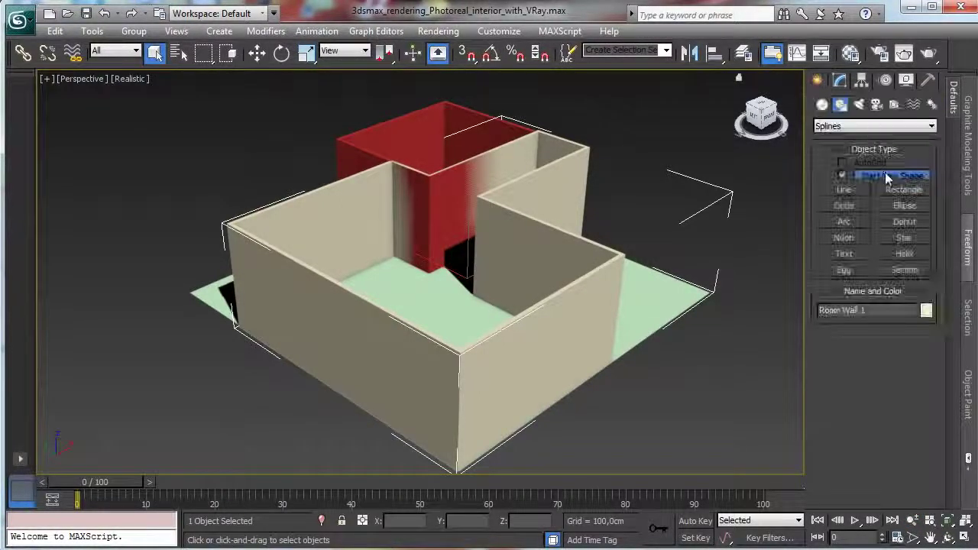
{"action": "left_click", "coordinate": [822, 105]}
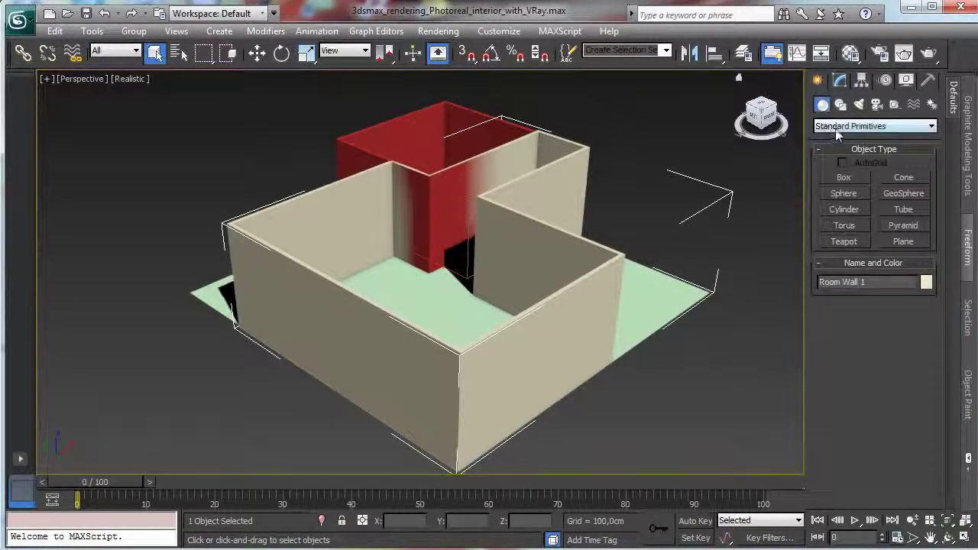
{"action": "left_click", "coordinate": [844, 178]}
{"action": "left_click", "coordinate": [965, 537]}
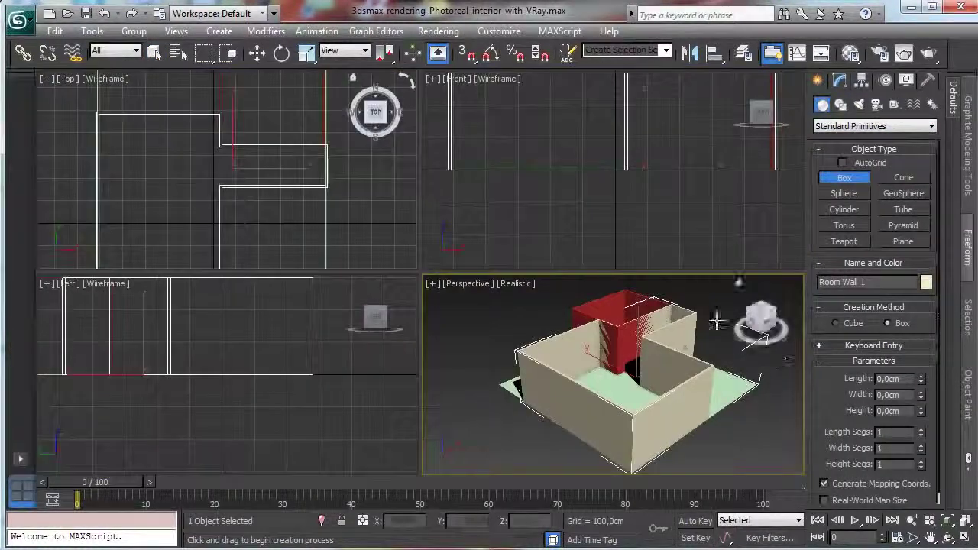
{"action": "left_click_drag", "start_coordinate": [665, 106], "coordinate": [700, 179]}
{"action": "left_click", "coordinate": [693, 136]}
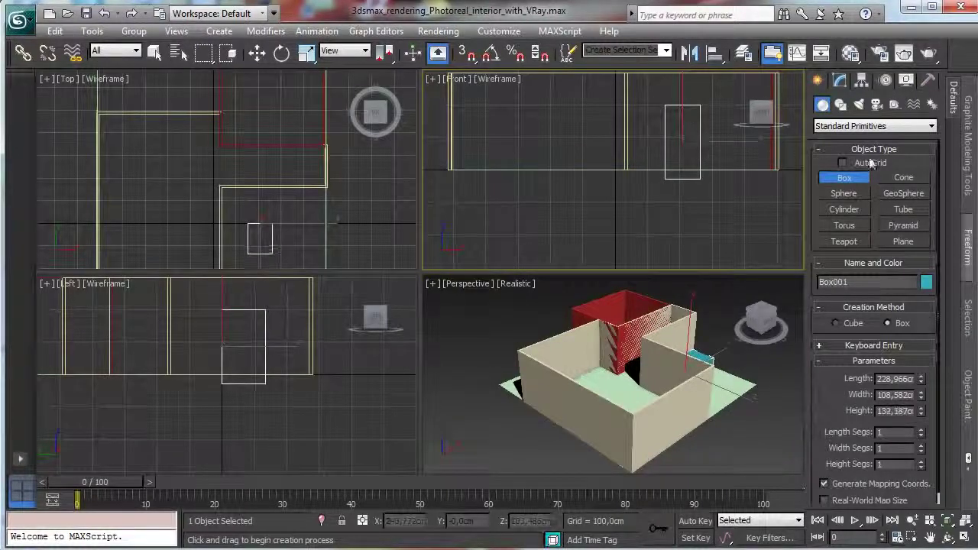
Step: Set the new box's length to 220 cm and its width first to 120 cm, finally to 90 cm
{"action": "left_click", "coordinate": [840, 79]}
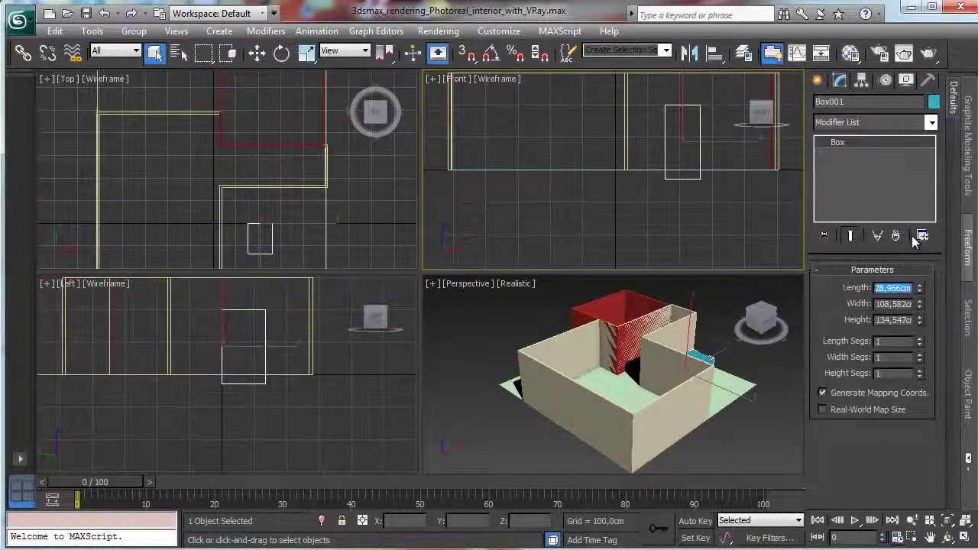
{"action": "type", "text": "220"}
{"action": "key", "text": "Return"}
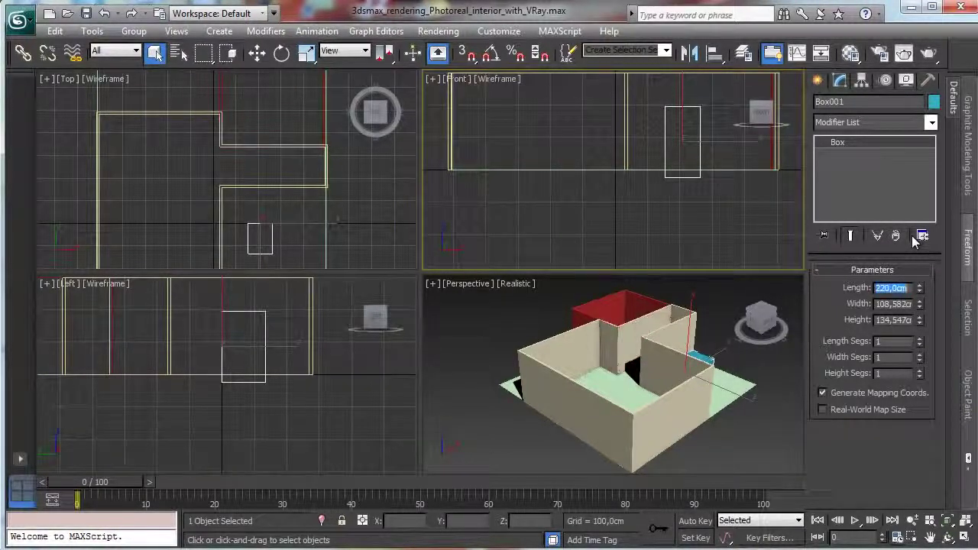
{"action": "key", "text": "Tab"}
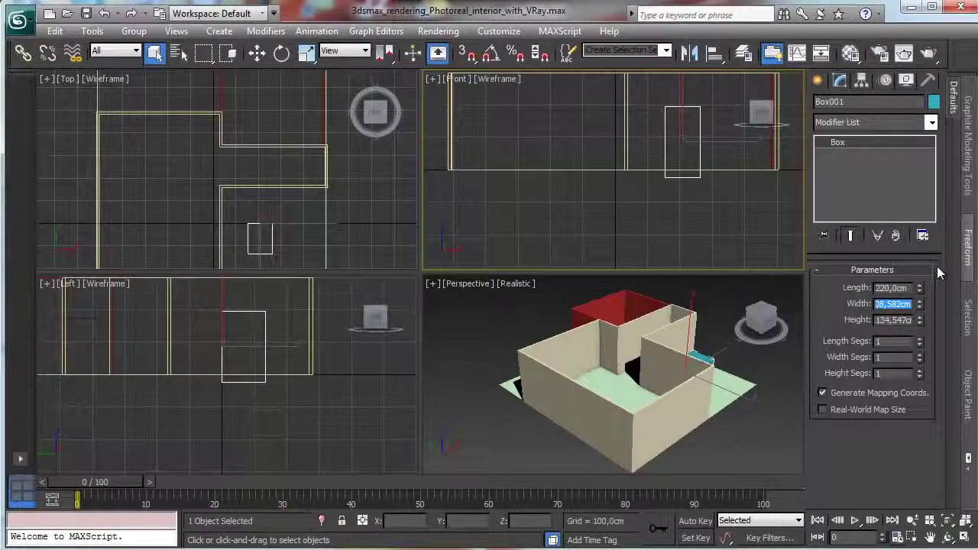
{"action": "type", "text": "120"}
{"action": "key", "text": "Return"}
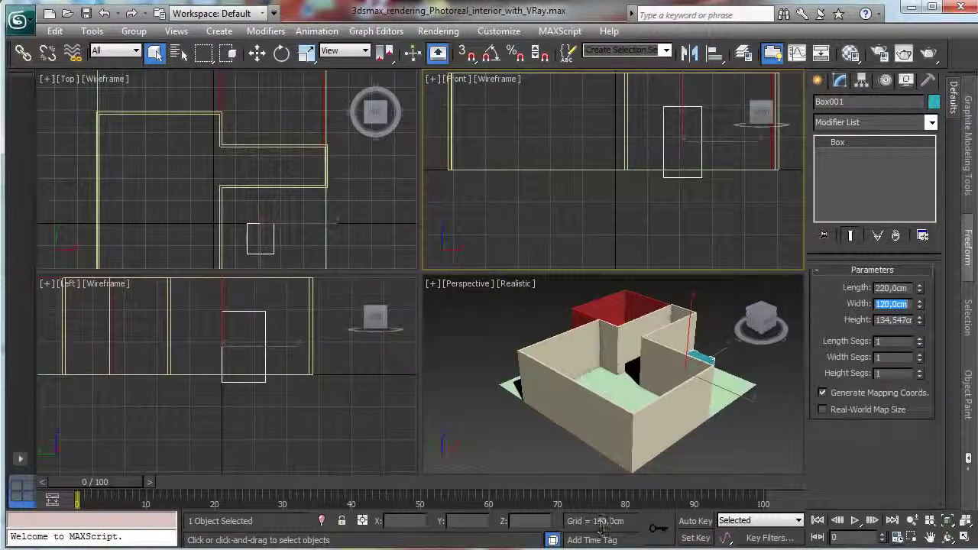
{"action": "left_click", "coordinate": [602, 549]}
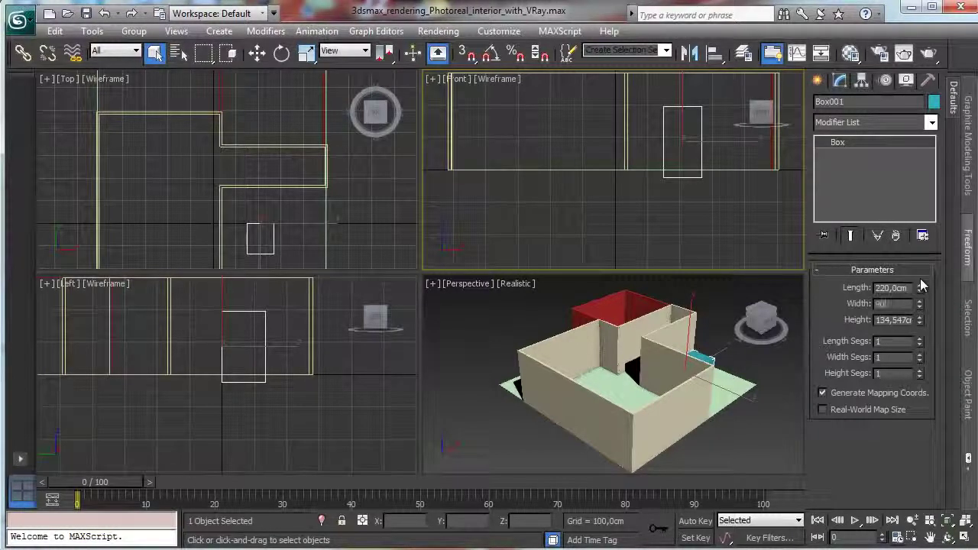
{"action": "key", "text": "Return"}
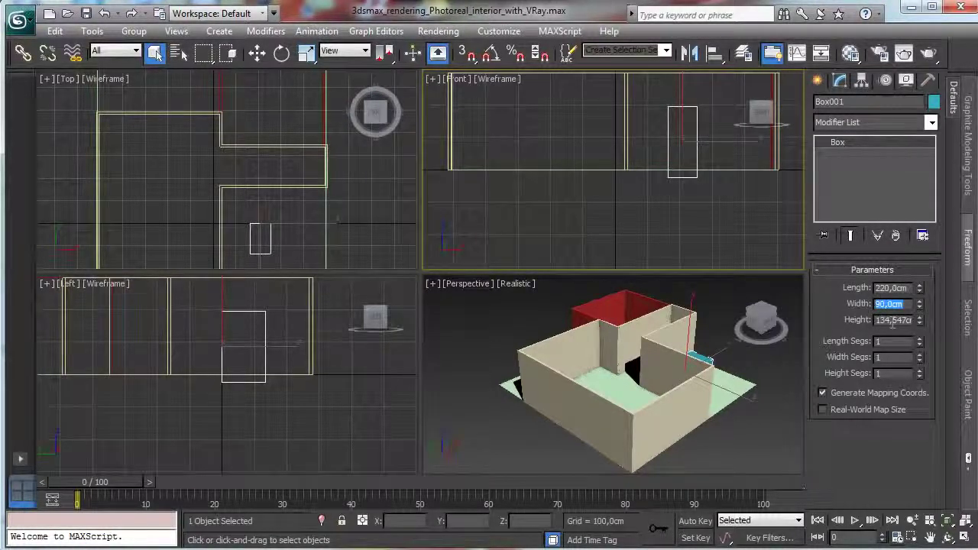
Step: Move the box through the wall shared by both rooms, to about X 164, Y 413 and Z 102 cm, its base slightly below the floor
{"action": "key", "text": "Tab"}
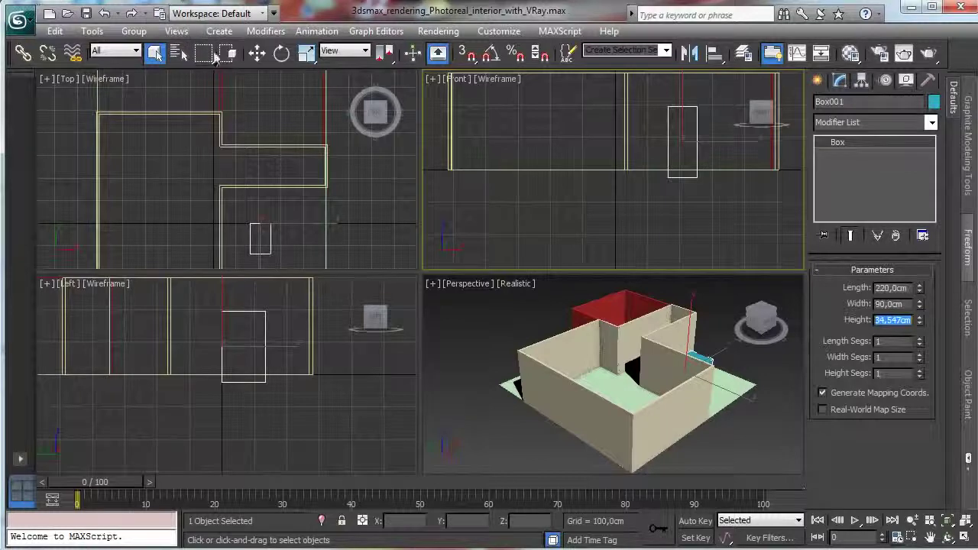
{"action": "left_click", "coordinate": [257, 52]}
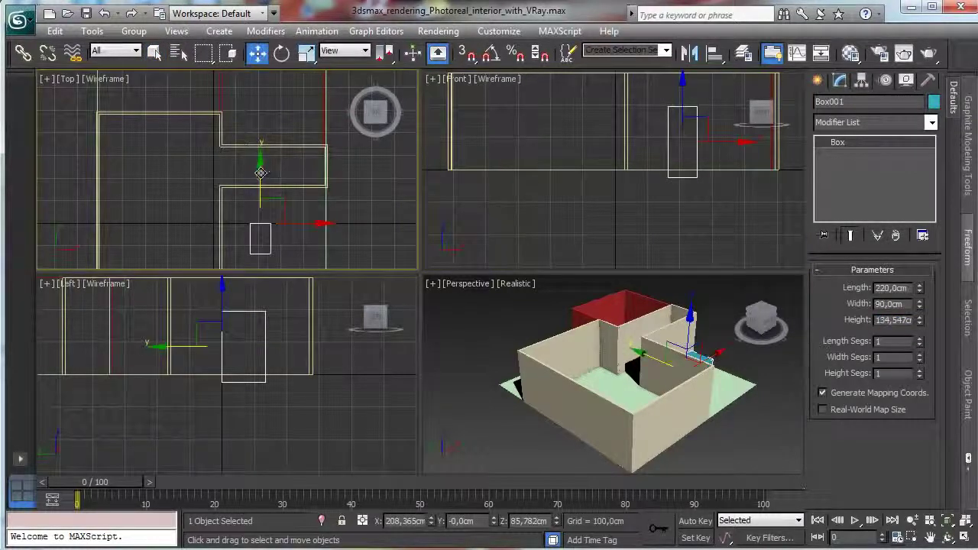
{"action": "left_click_drag", "start_coordinate": [262, 172], "coordinate": [258, 77]}
{"action": "mouse_move", "coordinate": [306, 128]}
{"action": "left_mouse_down"}
{"action": "mouse_move", "coordinate": [288, 128]}
{"action": "mouse_move", "coordinate": [297, 126]}
{"action": "left_mouse_up"}
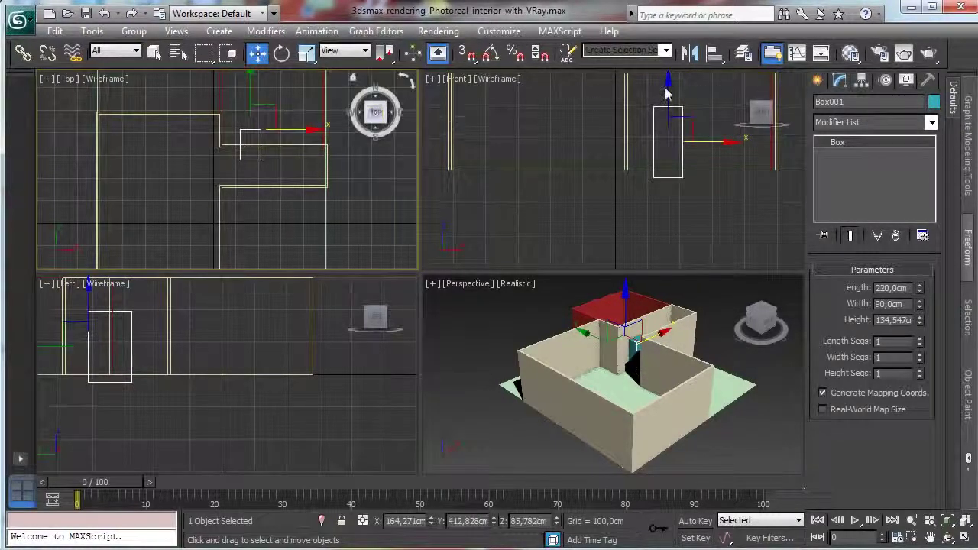
{"action": "left_click_drag", "start_coordinate": [667, 94], "coordinate": [667, 88]}
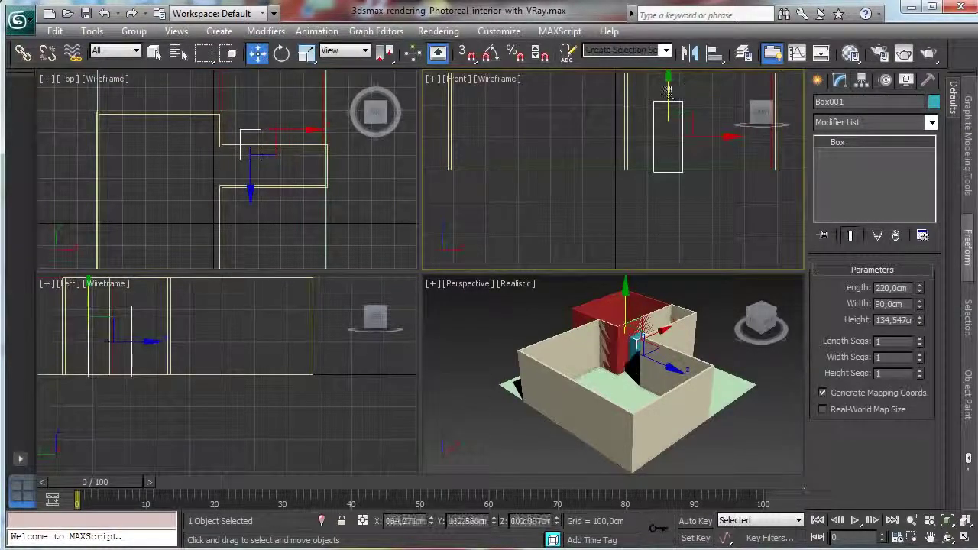
Step: Clone the positioned box in place as an independent copy
{"action": "left_click", "coordinate": [54, 30]}
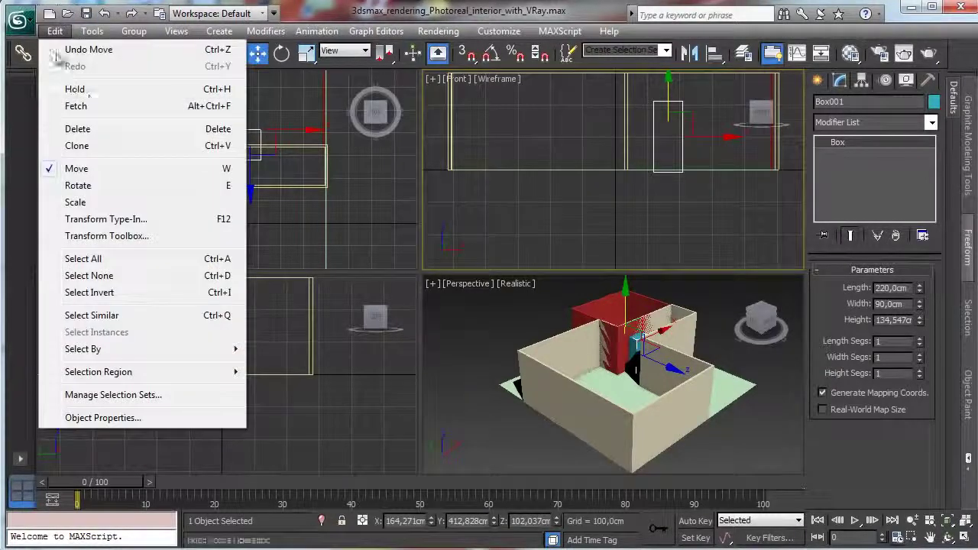
{"action": "left_click", "coordinate": [98, 141]}
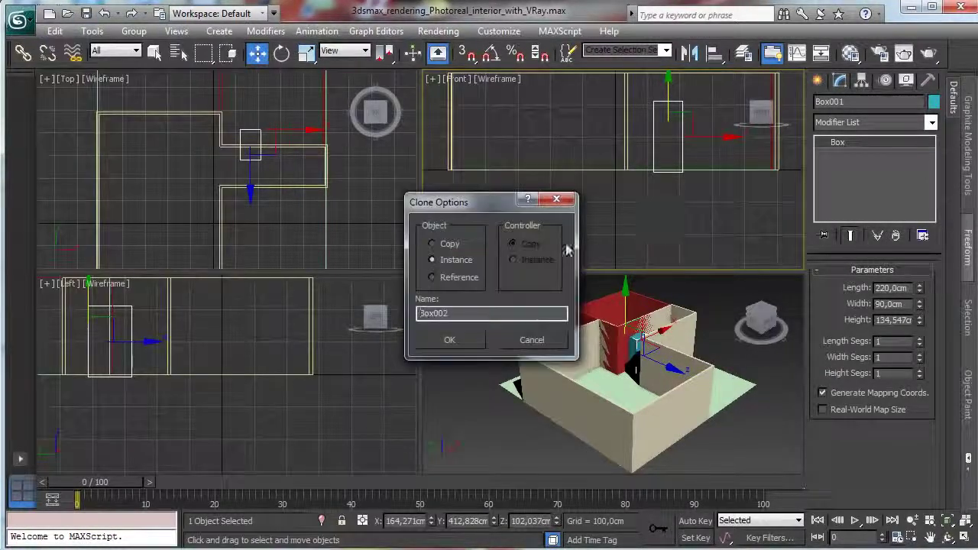
{"action": "left_click", "coordinate": [432, 243]}
{"action": "left_click", "coordinate": [449, 340]}
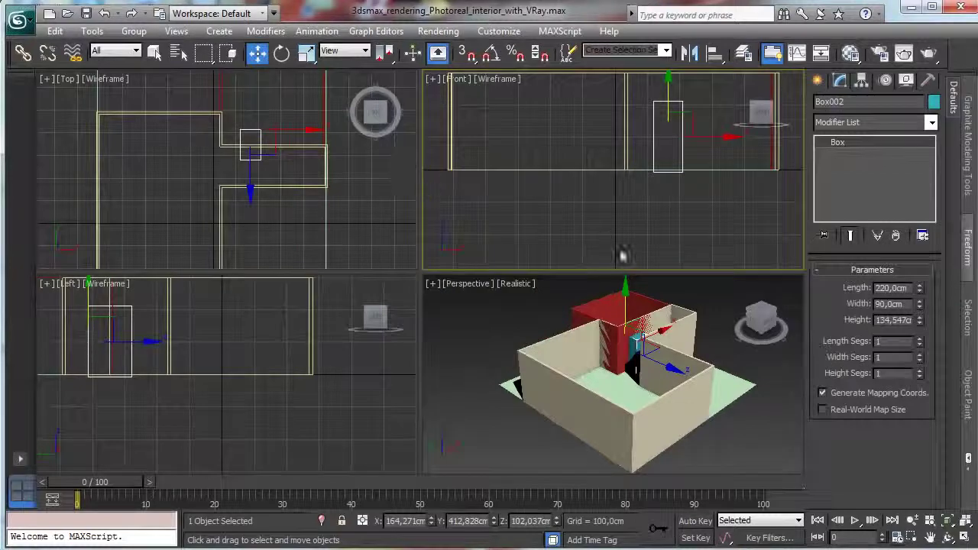
Step: Cut the doorway in Room Wall 1 with a Boolean A-B subtraction, using Box001 as operand B
{"action": "left_click", "coordinate": [683, 319]}
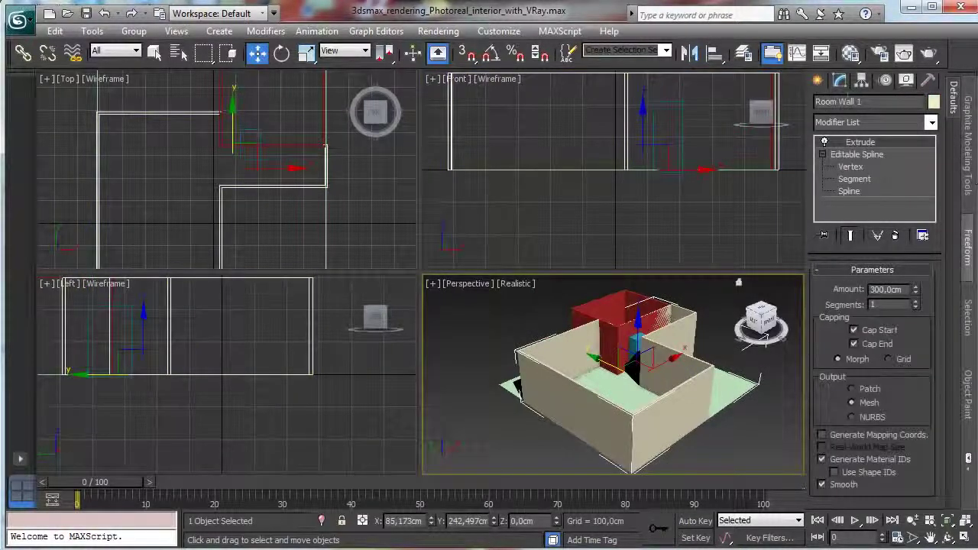
{"action": "left_click", "coordinate": [819, 81]}
{"action": "left_click", "coordinate": [845, 126]}
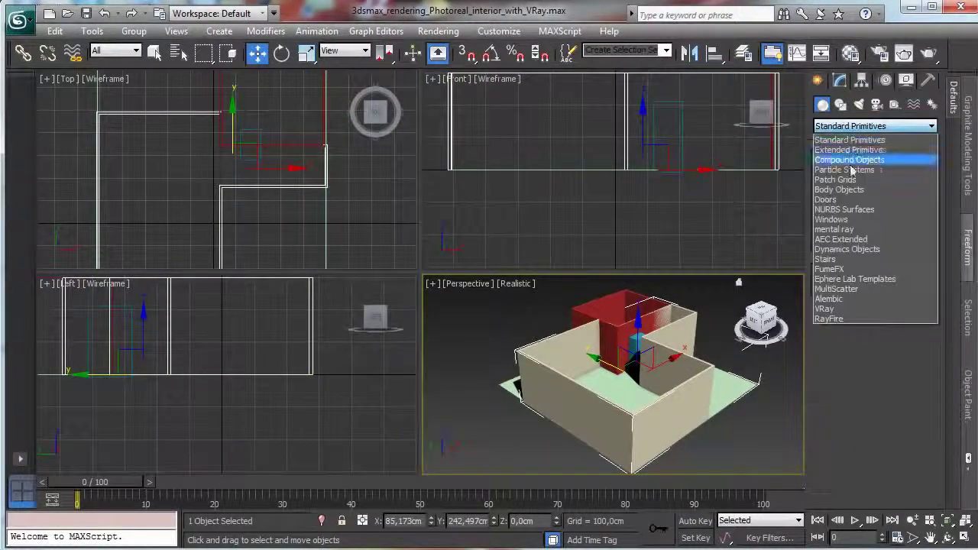
{"action": "left_click", "coordinate": [860, 161]}
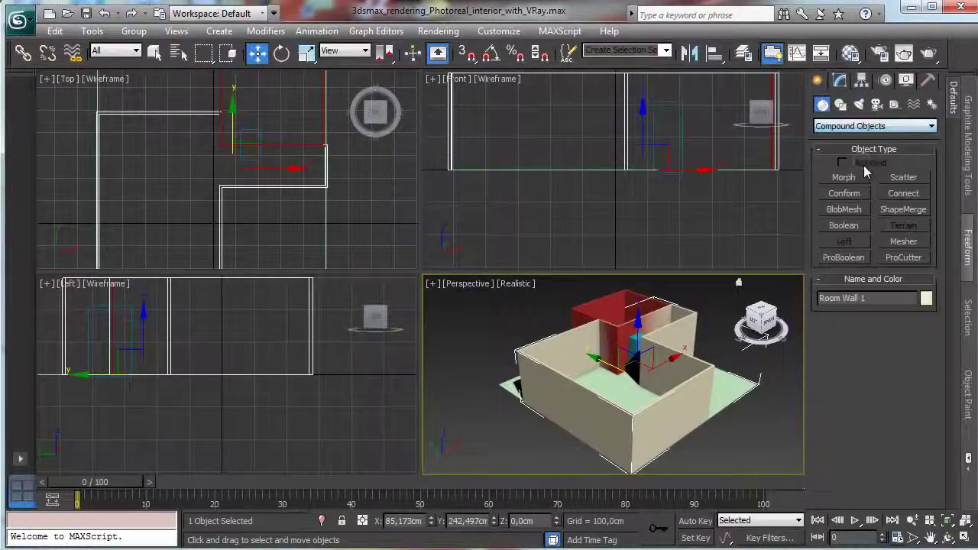
{"action": "left_click", "coordinate": [845, 228]}
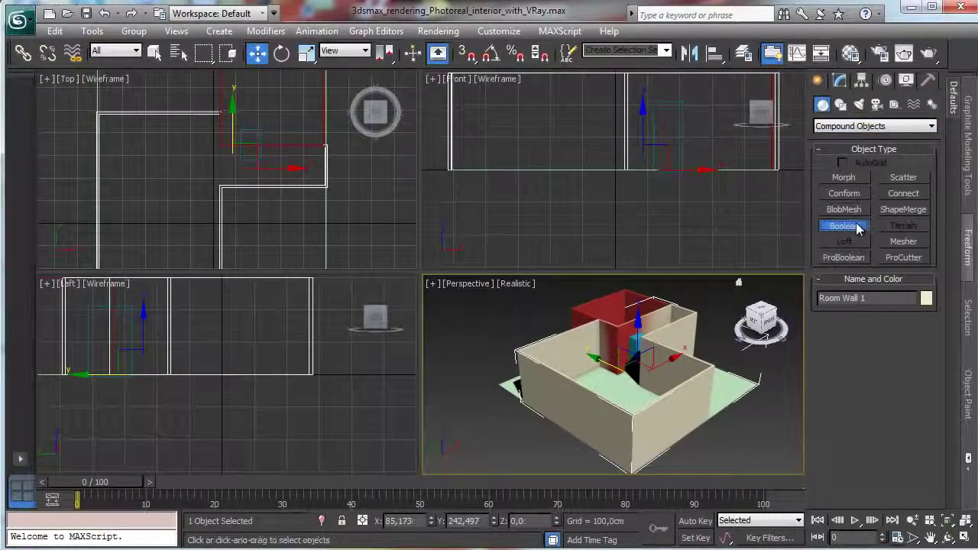
{"action": "left_click", "coordinate": [873, 343]}
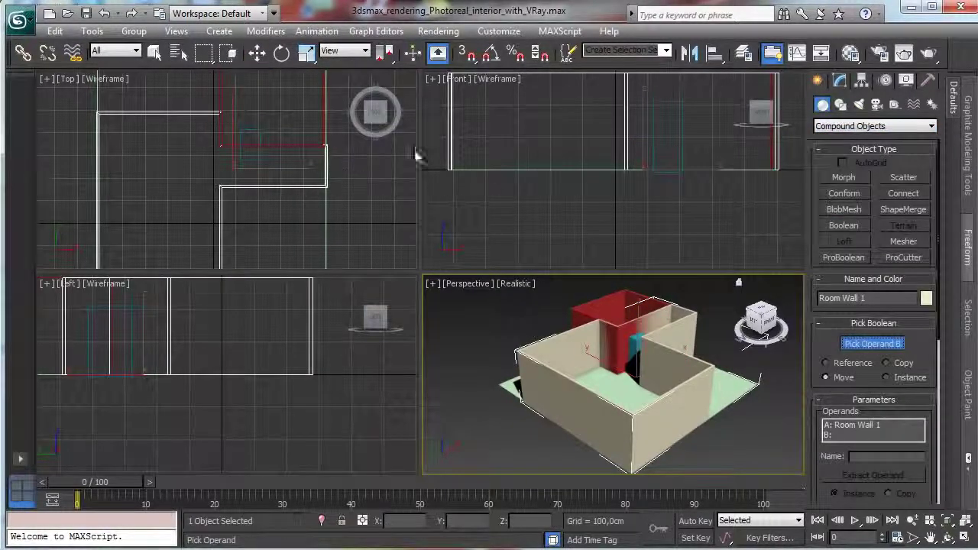
{"action": "left_click", "coordinate": [651, 98]}
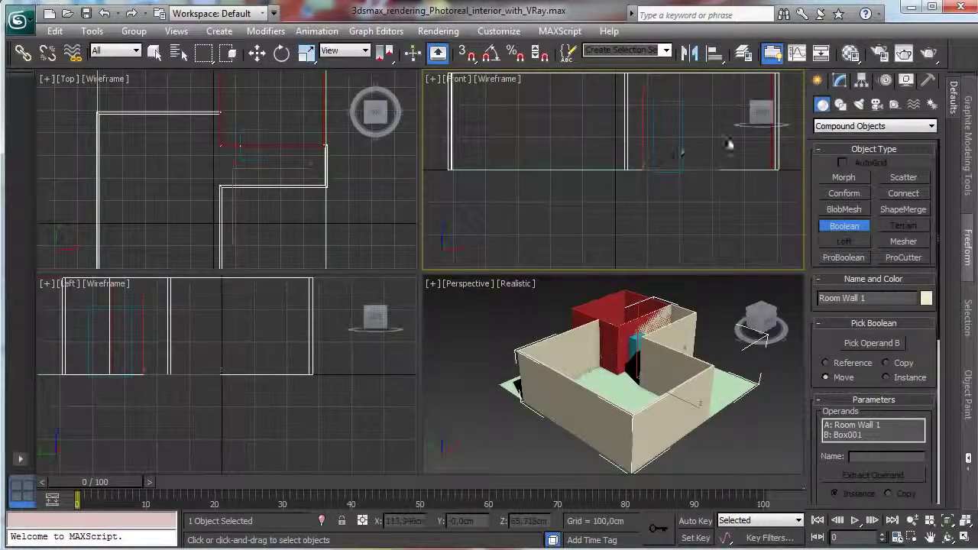
{"action": "left_click", "coordinate": [840, 81]}
{"action": "key", "text": "w"}
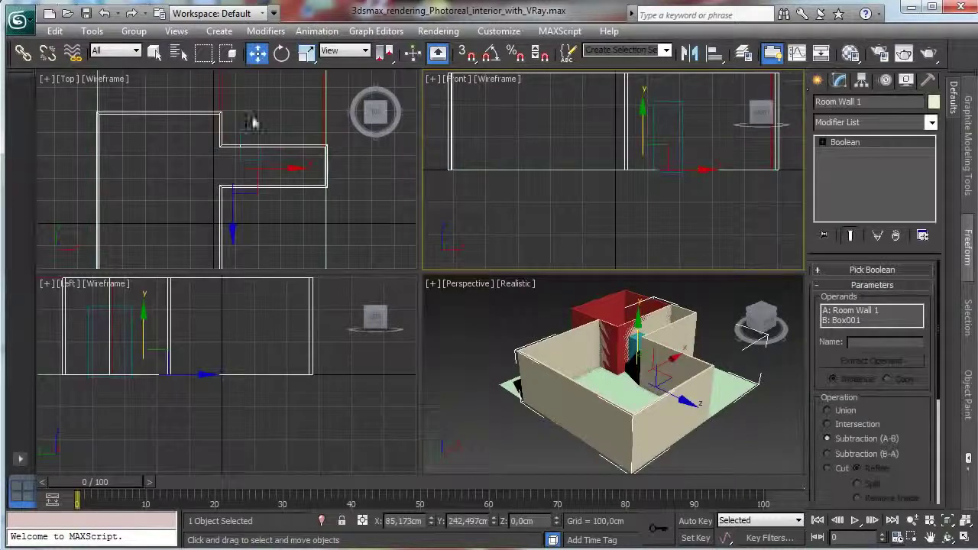
Step: Cut the matching doorway in Room Wall 2 with a Boolean A-B subtraction, using Box002 as operand B
{"action": "left_click", "coordinate": [603, 305]}
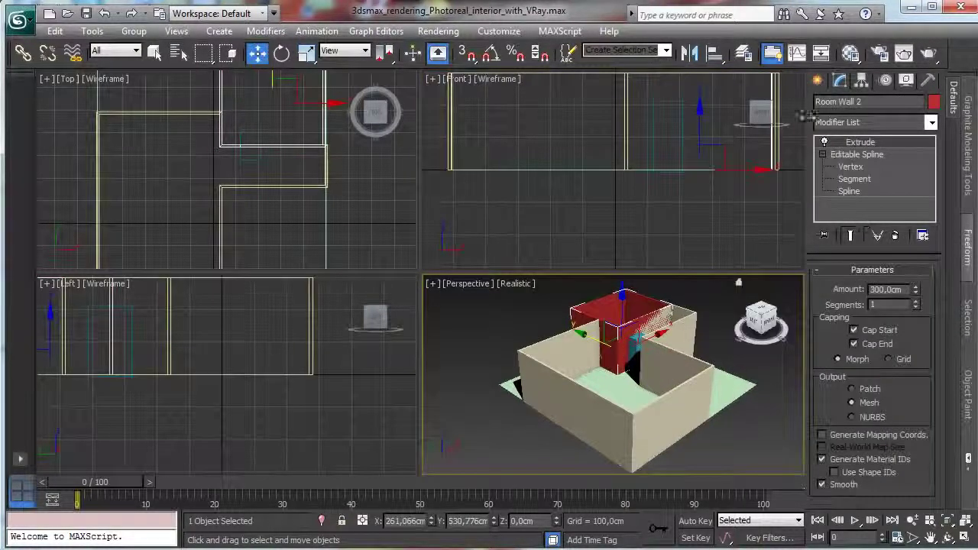
{"action": "left_click", "coordinate": [819, 81]}
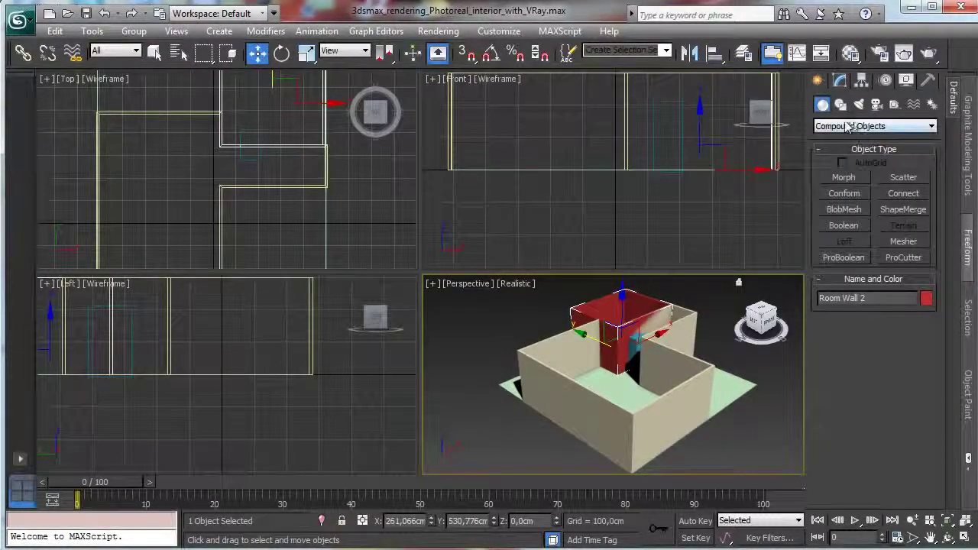
{"action": "left_click", "coordinate": [844, 225]}
{"action": "left_click", "coordinate": [875, 343]}
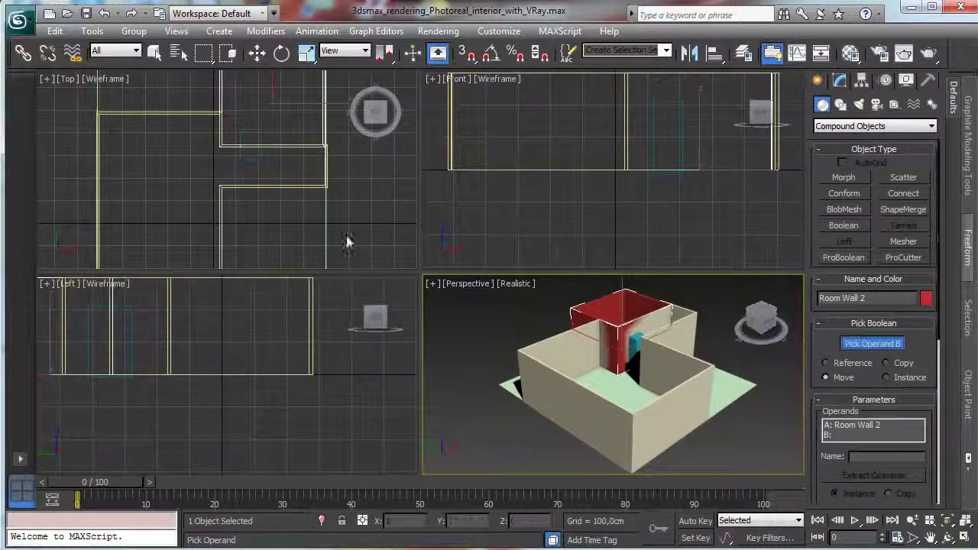
{"action": "left_click", "coordinate": [658, 101]}
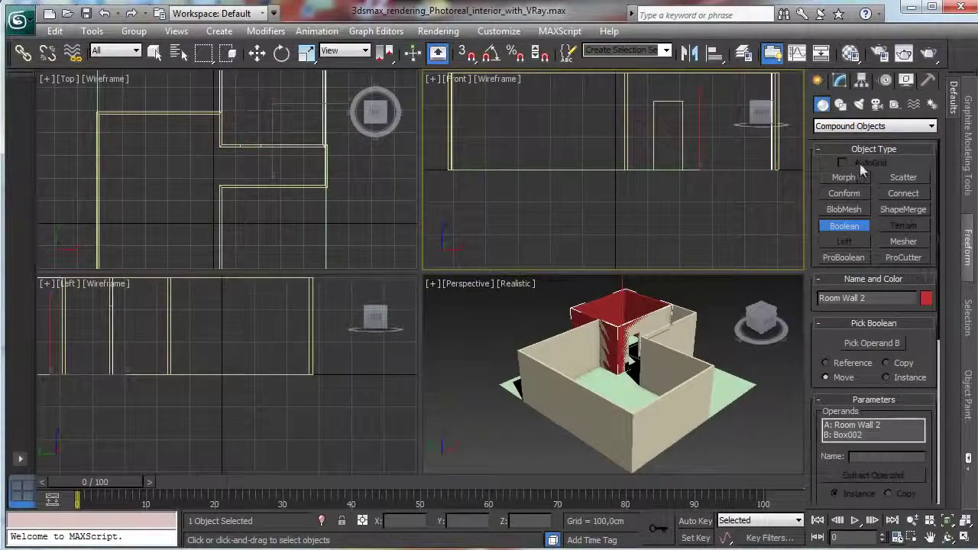
{"action": "left_click", "coordinate": [841, 82]}
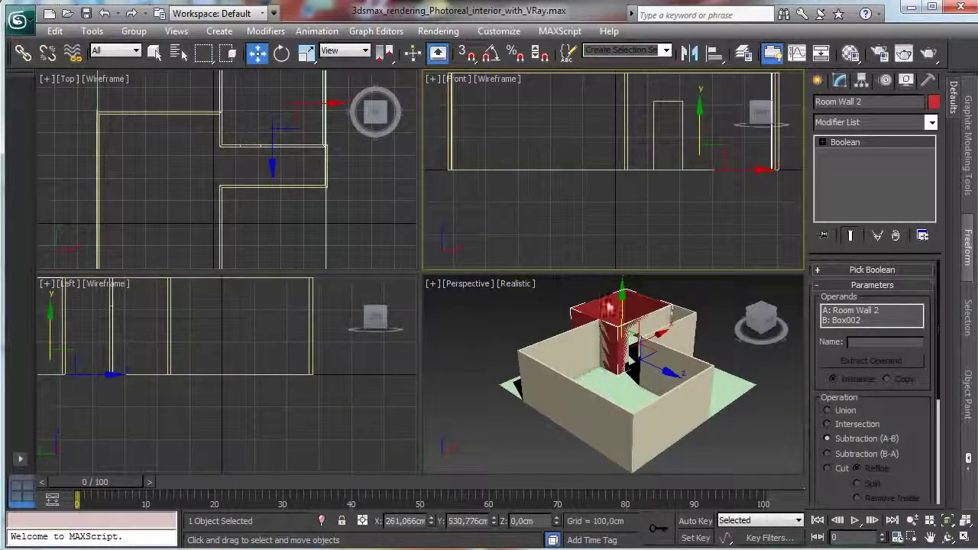
Step: Move Room Wall 2 about 7 cm along positive Y in the Top view, away from the adjoining Room Wall 1
{"action": "left_click", "coordinate": [279, 90]}
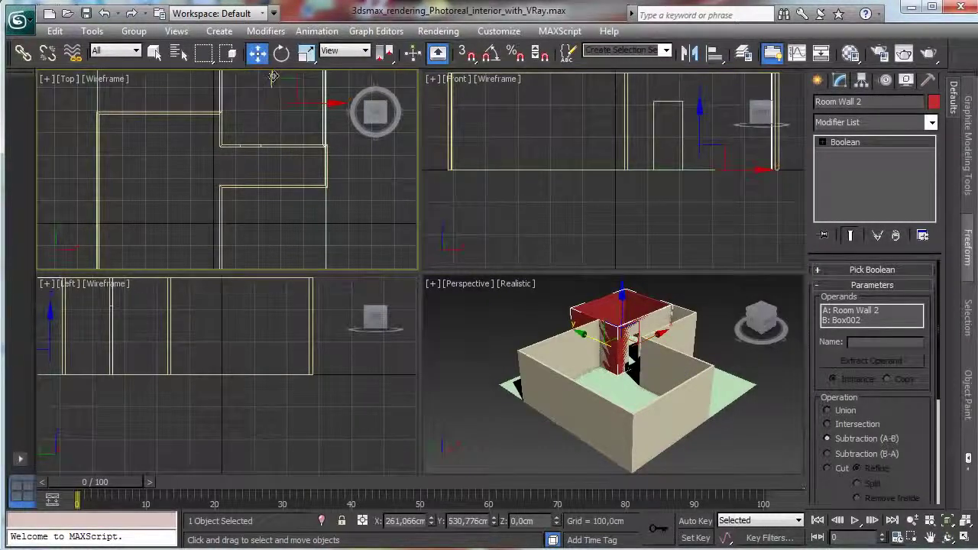
{"action": "left_click", "coordinate": [930, 537]}
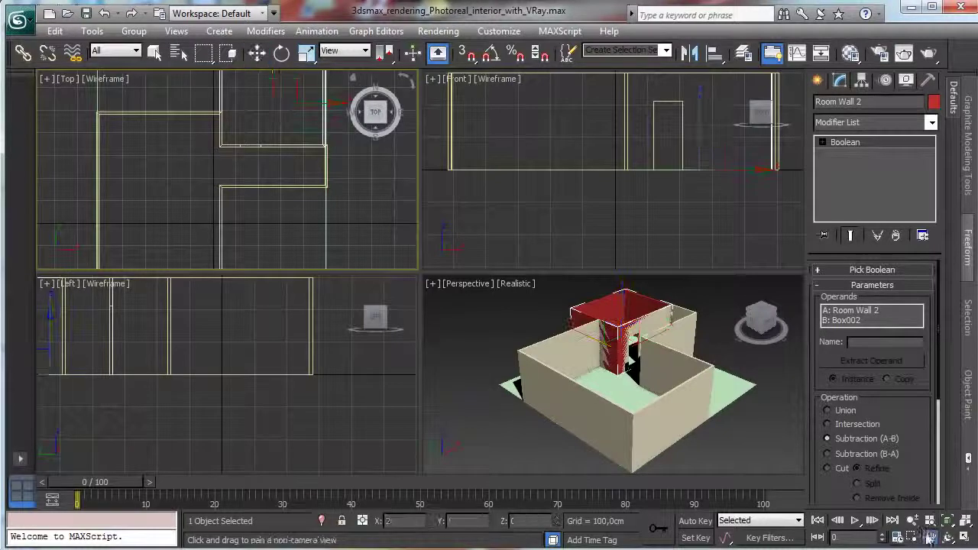
{"action": "left_click_drag", "start_coordinate": [221, 127], "coordinate": [222, 197]}
{"action": "left_click", "coordinate": [257, 52]}
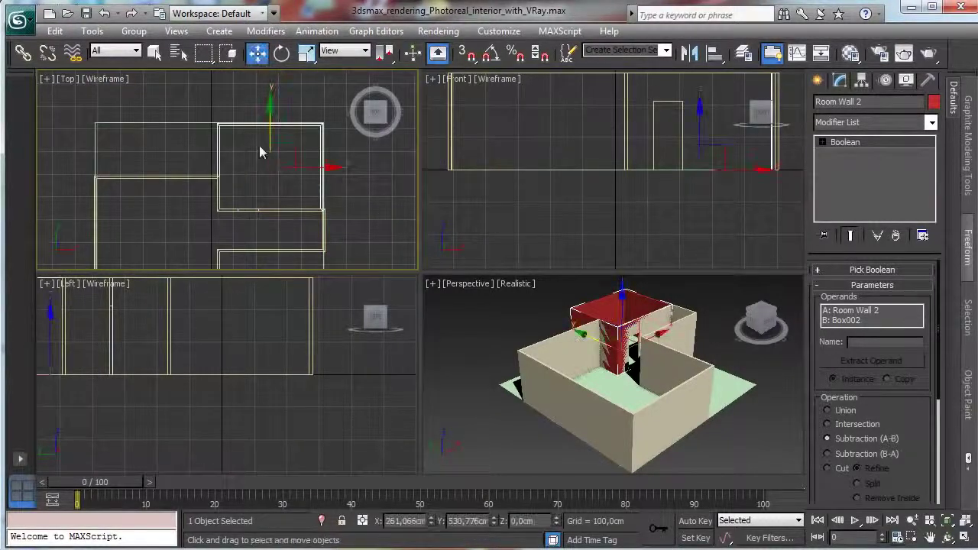
{"action": "left_click_drag", "start_coordinate": [270, 134], "coordinate": [270, 132]}
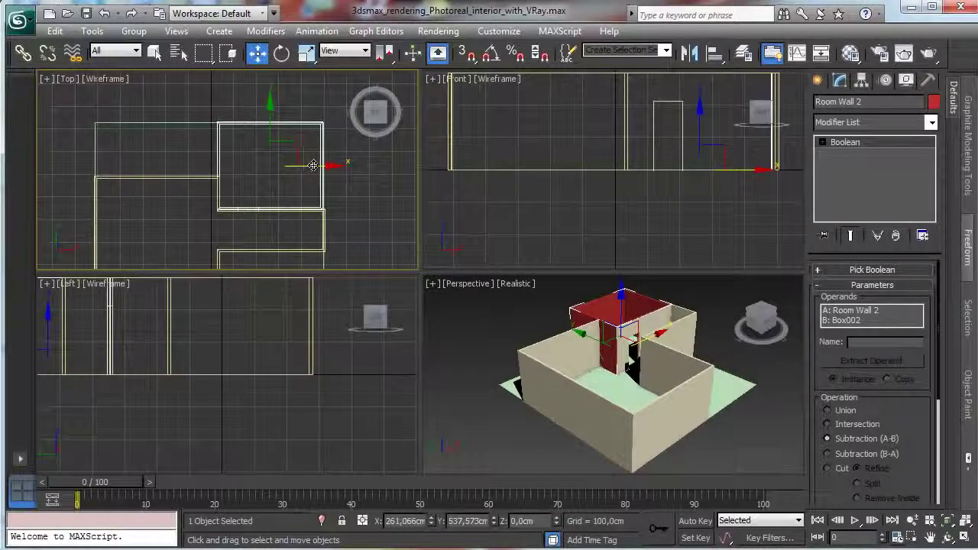
Step: Convert the Boolean object Room Wall 2 to an Editable Mesh
{"action": "left_click", "coordinate": [823, 142]}
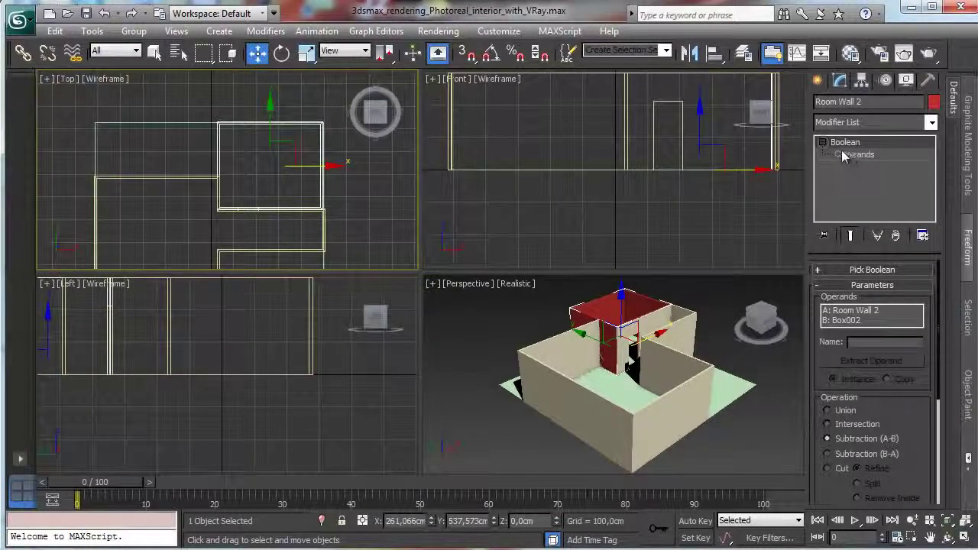
{"action": "right_click", "coordinate": [277, 172]}
{"action": "mouse_move", "coordinate": [362, 315]}
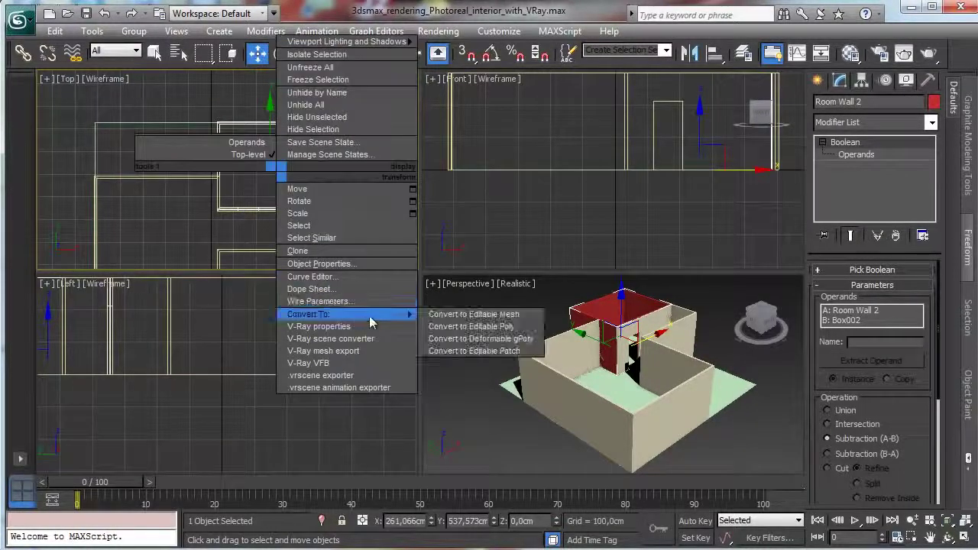
{"action": "left_click", "coordinate": [466, 316]}
Step: Shift all vertices of Room Wall 2's left side slightly along positive X in the Top view, and check the walls in an enlarged perspective
{"action": "left_click", "coordinate": [832, 291]}
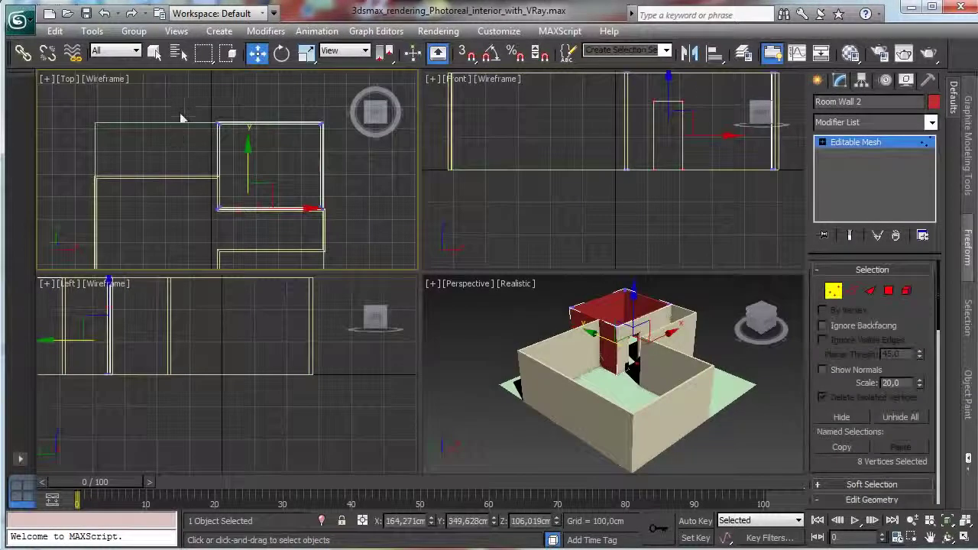
{"action": "left_click_drag", "start_coordinate": [183, 103], "coordinate": [229, 243]}
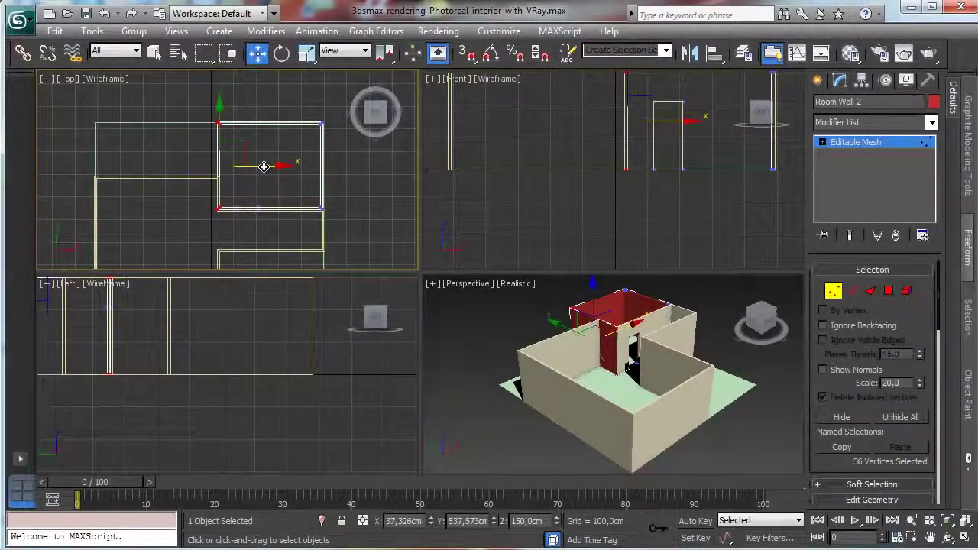
{"action": "mouse_move", "coordinate": [268, 159]}
{"action": "left_mouse_down"}
{"action": "mouse_move", "coordinate": [276, 168]}
{"action": "mouse_move", "coordinate": [264, 168]}
{"action": "left_mouse_up"}
{"action": "left_click", "coordinate": [835, 291]}
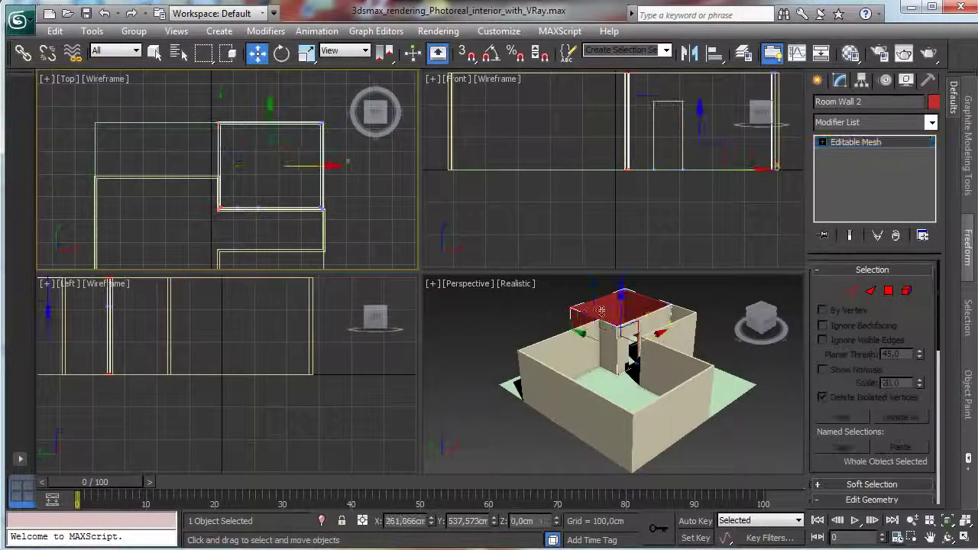
{"action": "middle_click", "coordinate": [734, 442]}
{"action": "key", "text": "alt+w"}
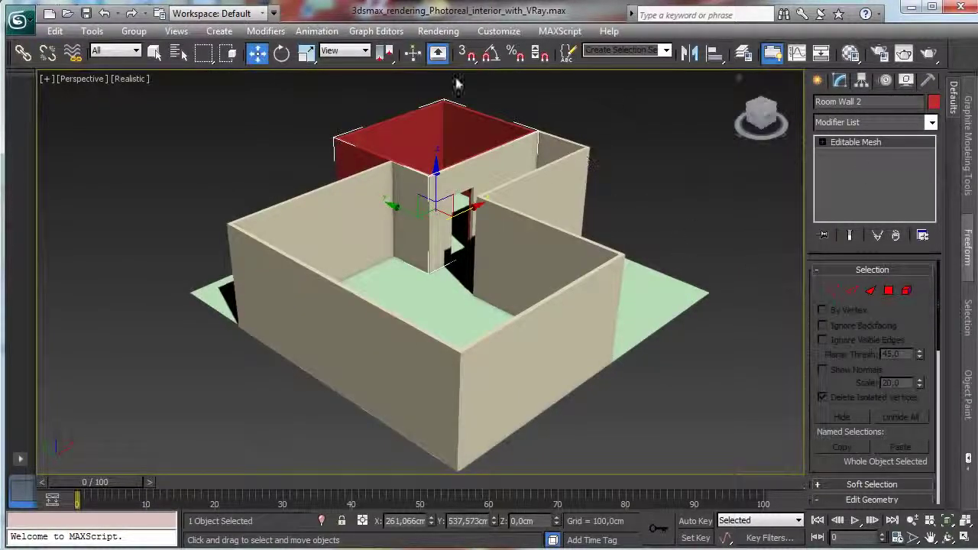
{"action": "left_click", "coordinate": [154, 52]}
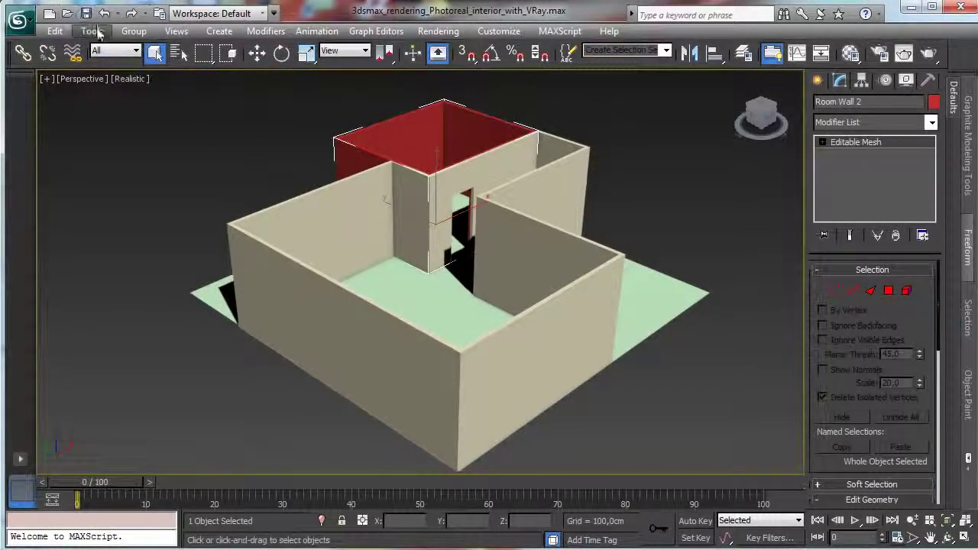
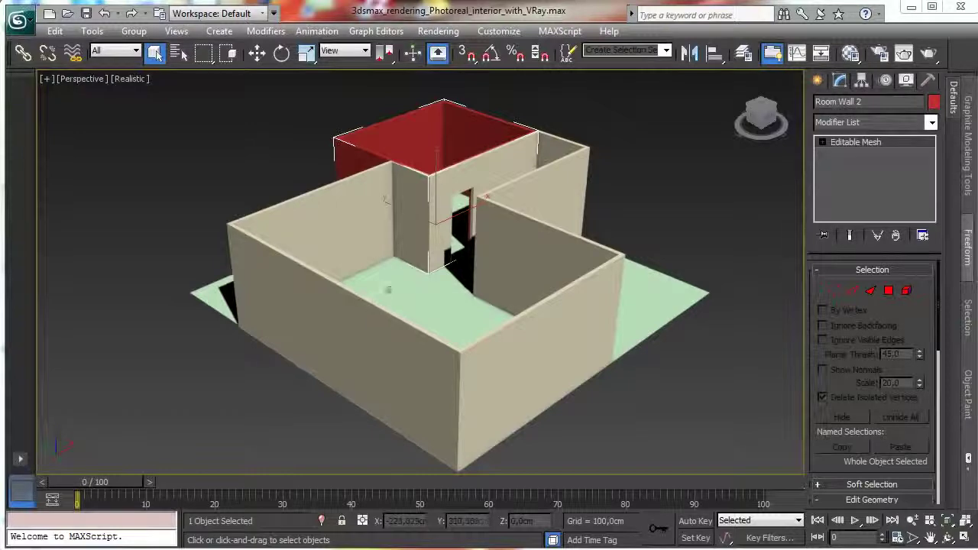
Step: Create a standard box about 179 cm long, 205 cm wide and 111 cm high in the Front view, left of the doorway
{"action": "left_click", "coordinate": [819, 81]}
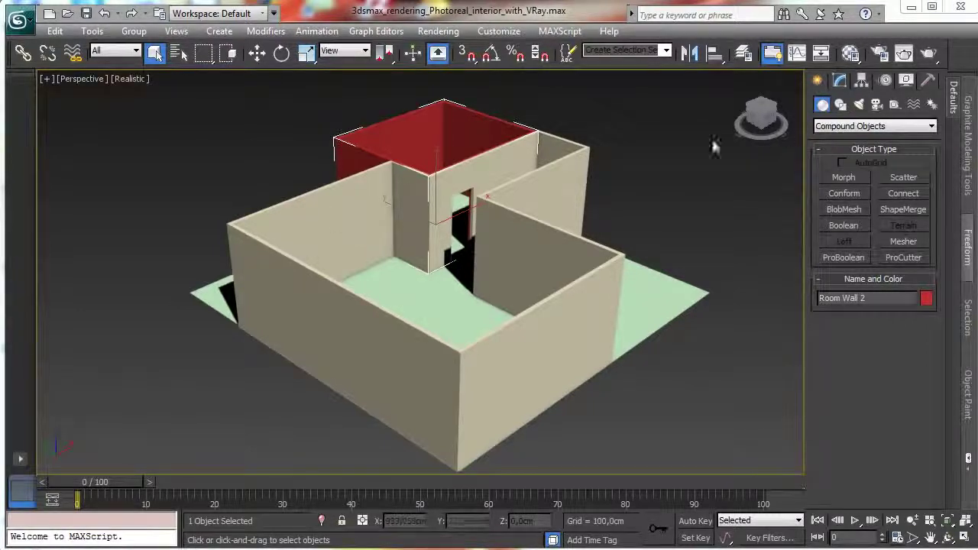
{"action": "left_click", "coordinate": [860, 126]}
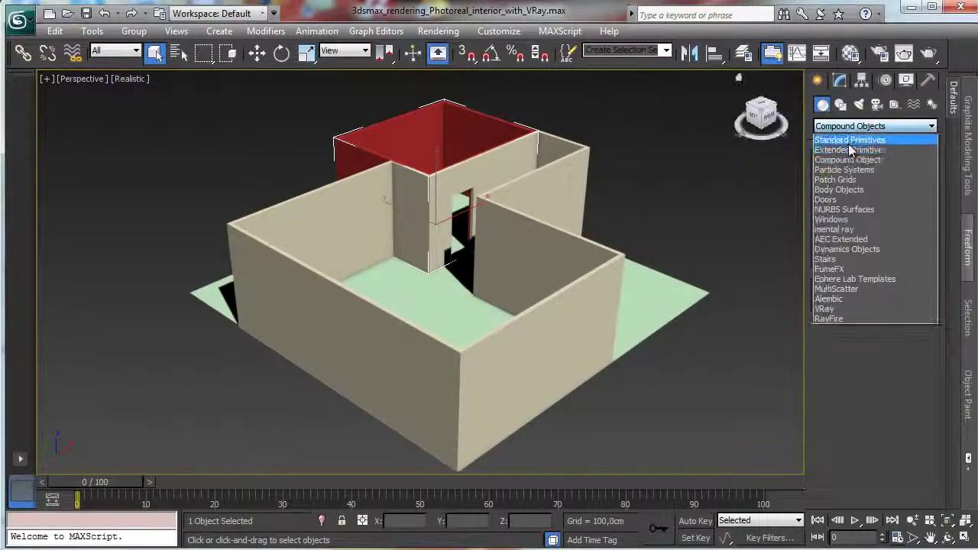
{"action": "left_click", "coordinate": [852, 140]}
{"action": "left_click", "coordinate": [856, 126]}
{"action": "left_click", "coordinate": [850, 141]}
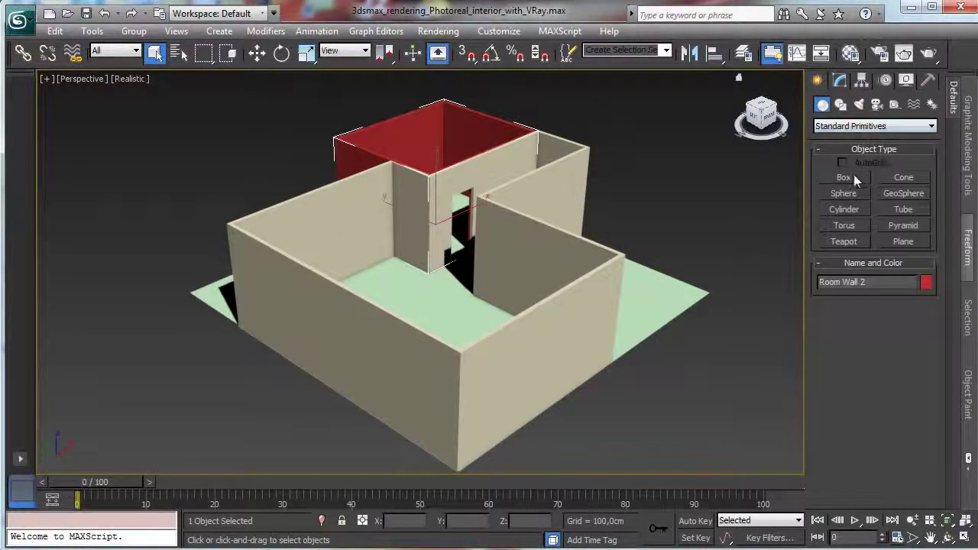
{"action": "left_click", "coordinate": [844, 177]}
{"action": "left_click", "coordinate": [963, 539]}
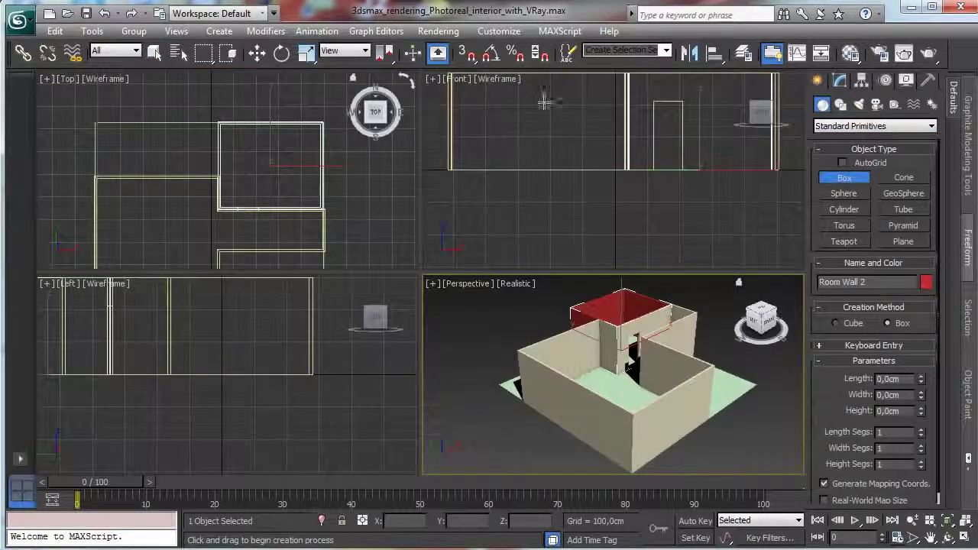
{"action": "left_click_drag", "start_coordinate": [543, 89], "coordinate": [609, 147]}
{"action": "left_click", "coordinate": [604, 107]}
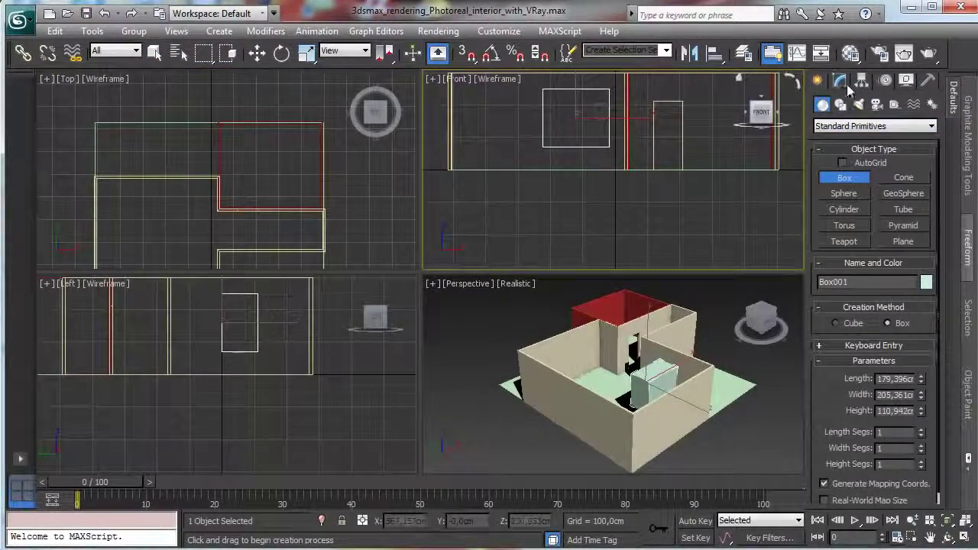
Step: Set the new box's length to 120 cm and its width to 120 cm
{"action": "left_click", "coordinate": [839, 80]}
{"action": "double_click", "coordinate": [903, 289]}
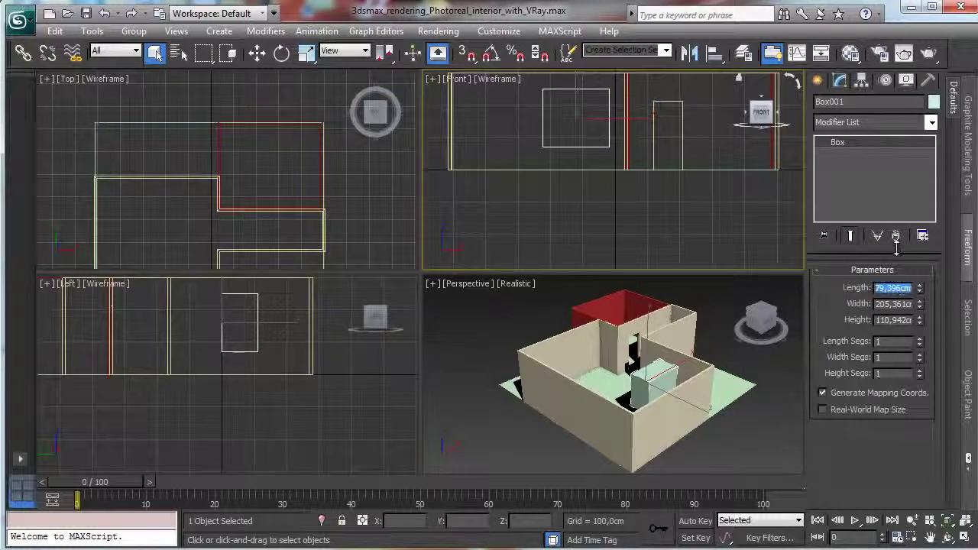
{"action": "type", "text": "120"}
{"action": "key", "text": "Return"}
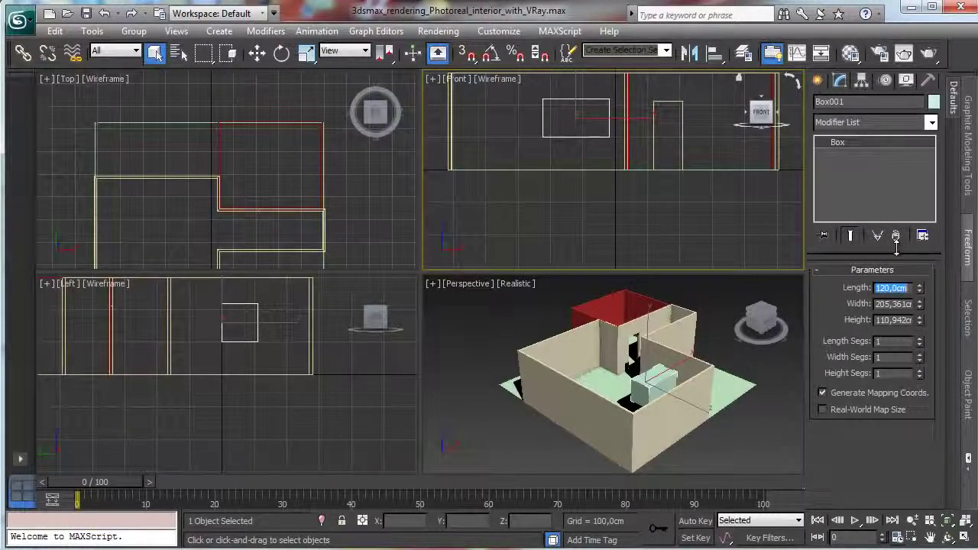
{"action": "key", "text": "Tab"}
{"action": "type", "text": "120"}
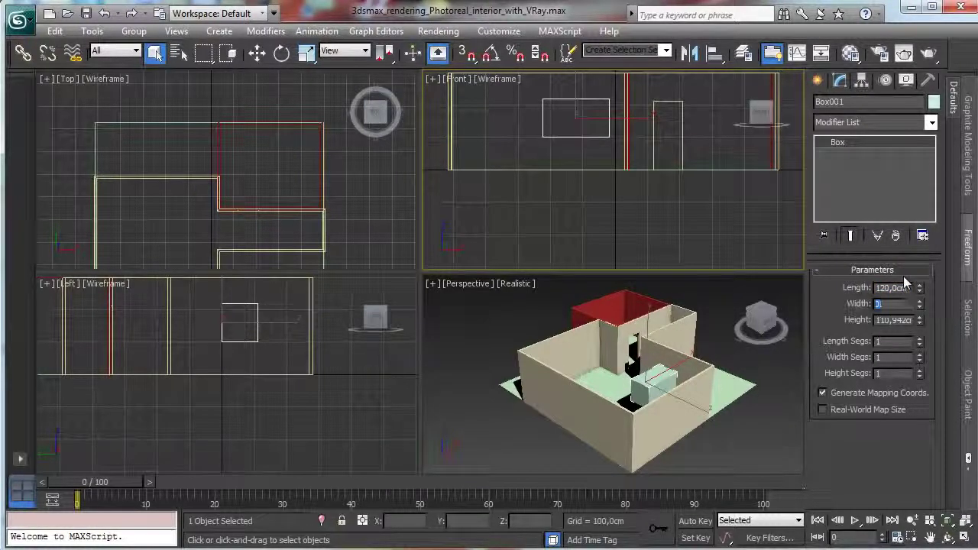
{"action": "key", "text": "Return"}
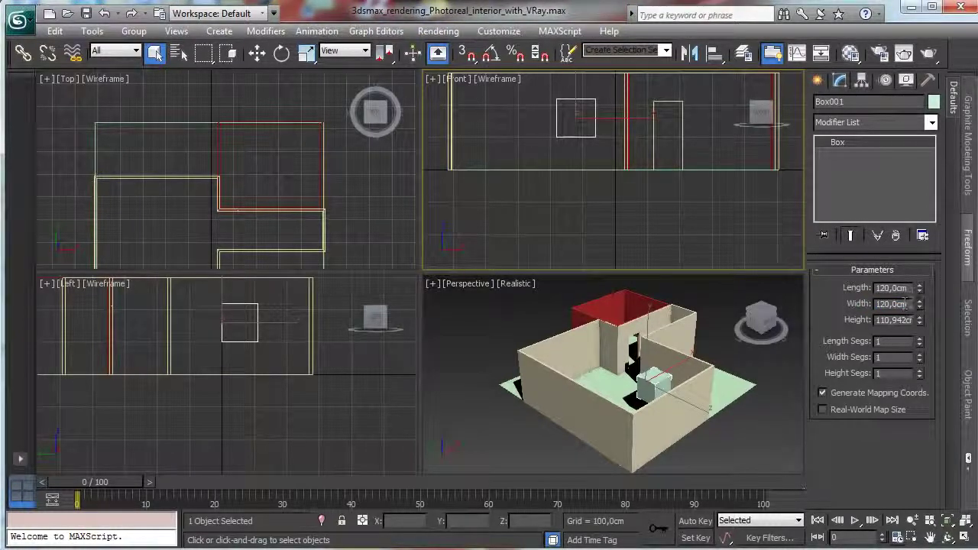
Step: Set the box's length to 130 cm
{"action": "left_click", "coordinate": [894, 288]}
{"action": "left_click_drag", "start_coordinate": [919, 290], "coordinate": [786, 268]}
{"action": "type", "text": "130"}
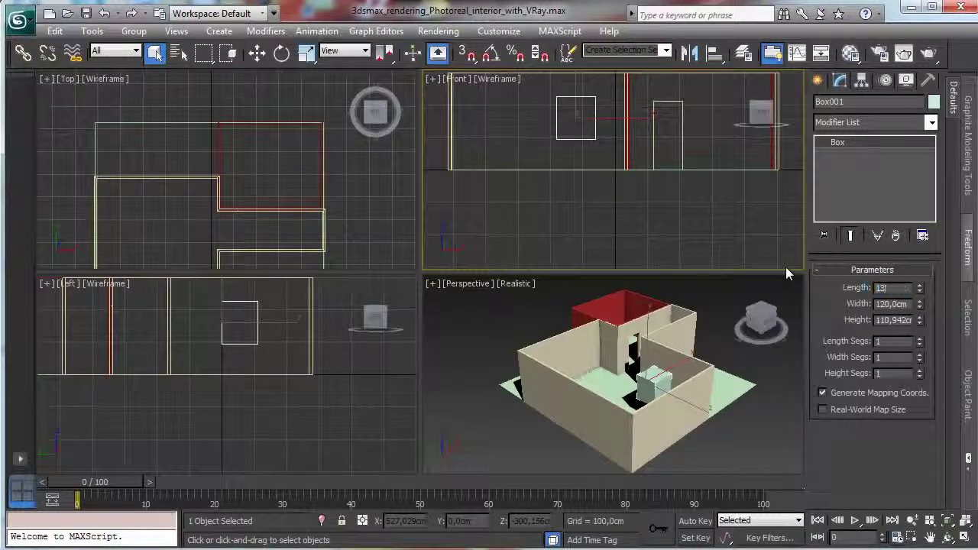
{"action": "key", "text": "Return"}
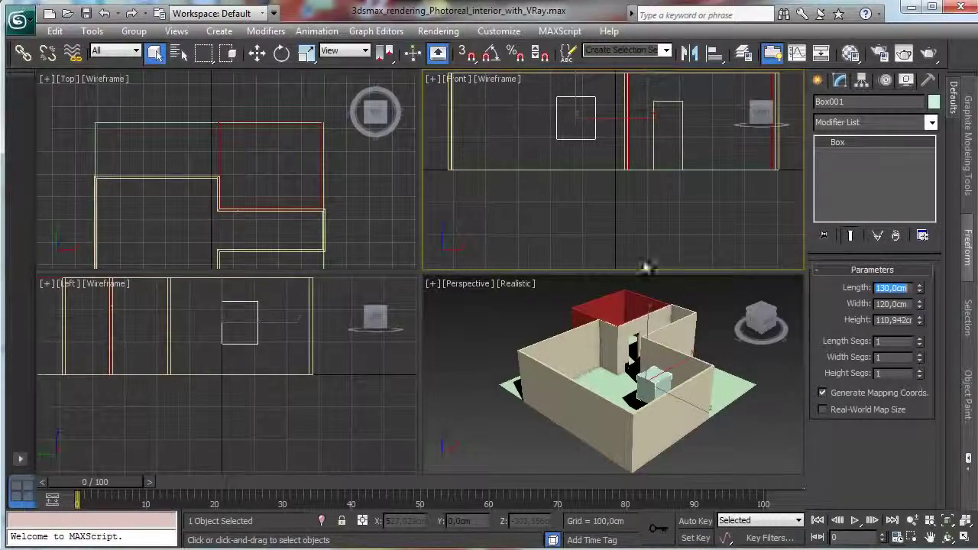
{"action": "double_click", "coordinate": [893, 321]}
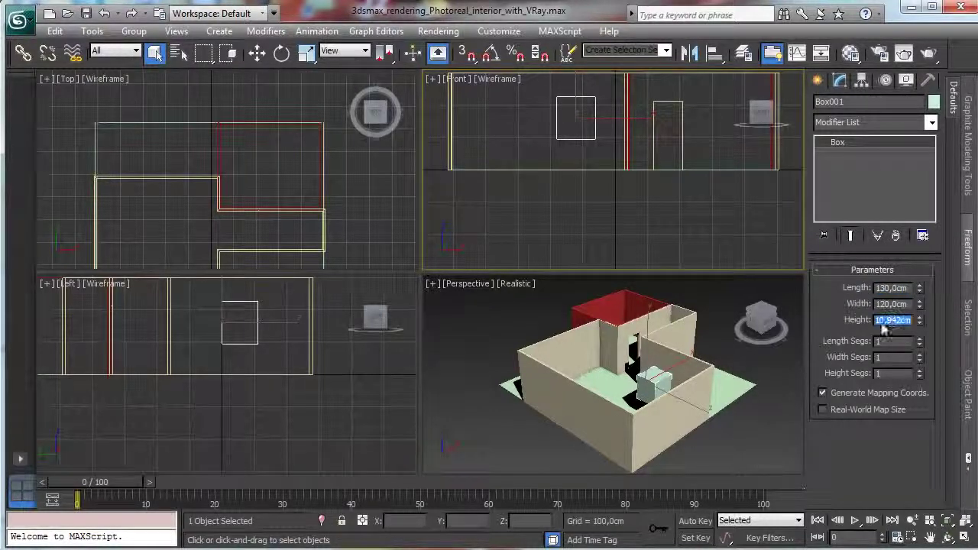
Step: Measure the height from the floor line up to the box's lower edge with a Tape helper in the Front view
{"action": "left_click", "coordinate": [818, 82]}
{"action": "left_click", "coordinate": [896, 105]}
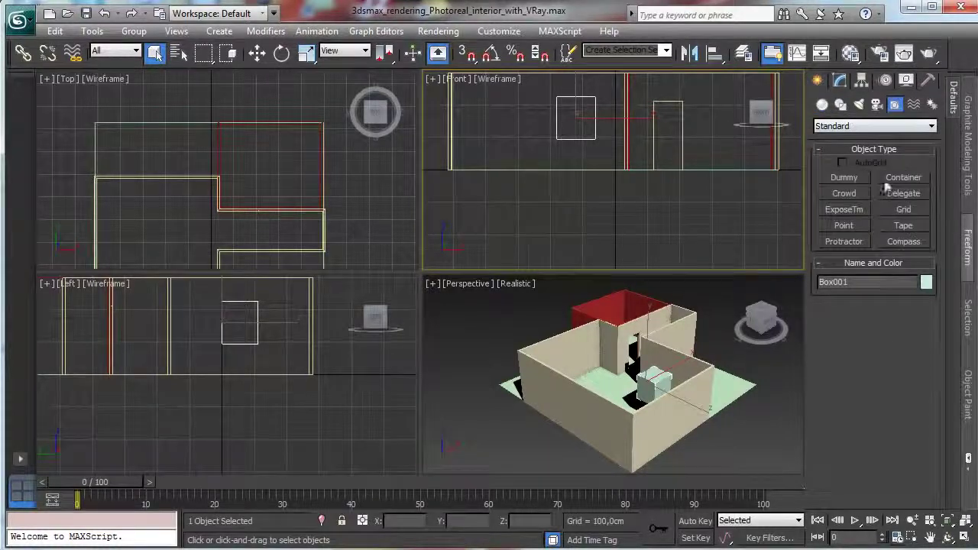
{"action": "left_click", "coordinate": [902, 226]}
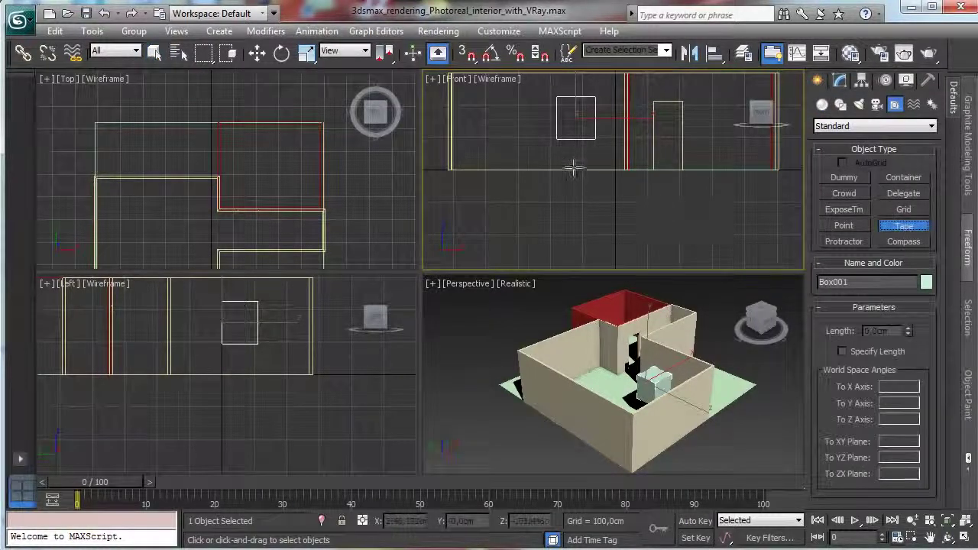
{"action": "left_click_drag", "start_coordinate": [574, 169], "coordinate": [576, 135]}
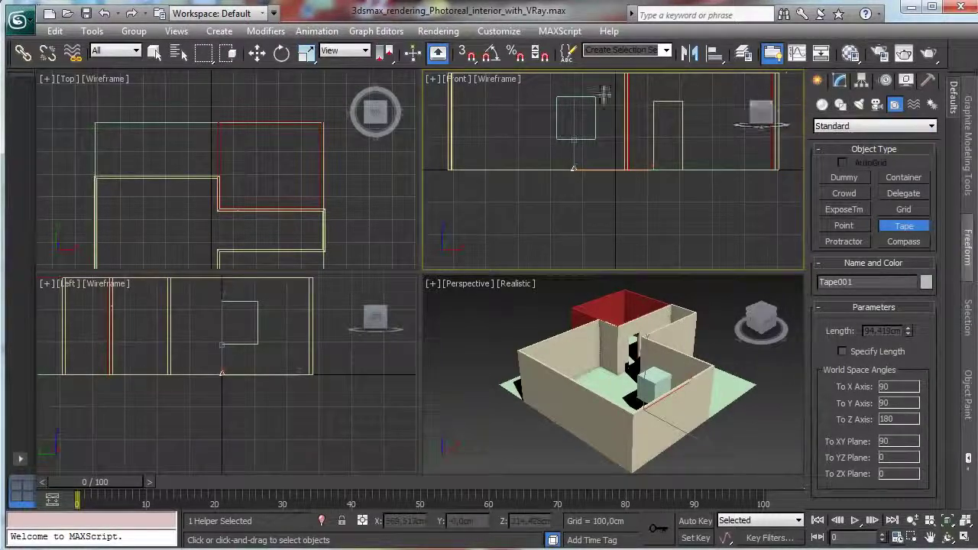
Step: Move the box through the large room's rear wall, to X about -78 cm and Y about 521 cm
{"action": "left_click", "coordinate": [257, 52]}
{"action": "left_click", "coordinate": [256, 175]}
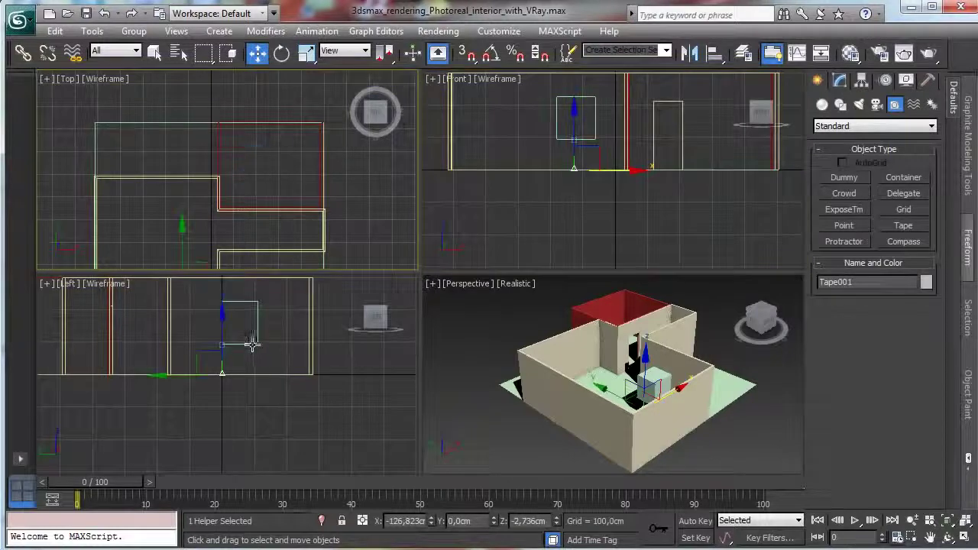
{"action": "left_click", "coordinate": [658, 380]}
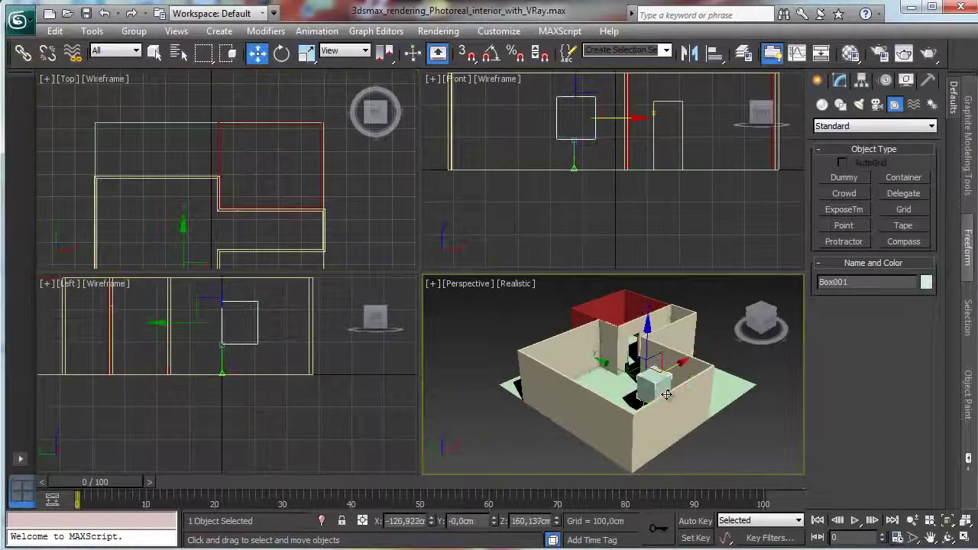
{"action": "left_click_drag", "start_coordinate": [659, 380], "coordinate": [539, 319]}
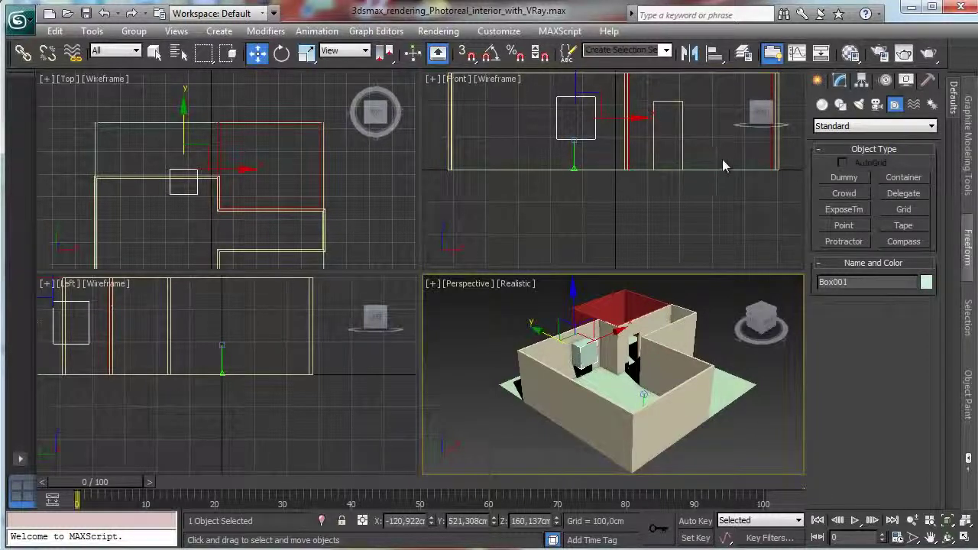
{"action": "mouse_move", "coordinate": [622, 119]}
{"action": "left_mouse_down"}
{"action": "mouse_move", "coordinate": [644, 122]}
{"action": "mouse_move", "coordinate": [636, 120]}
{"action": "left_mouse_up"}
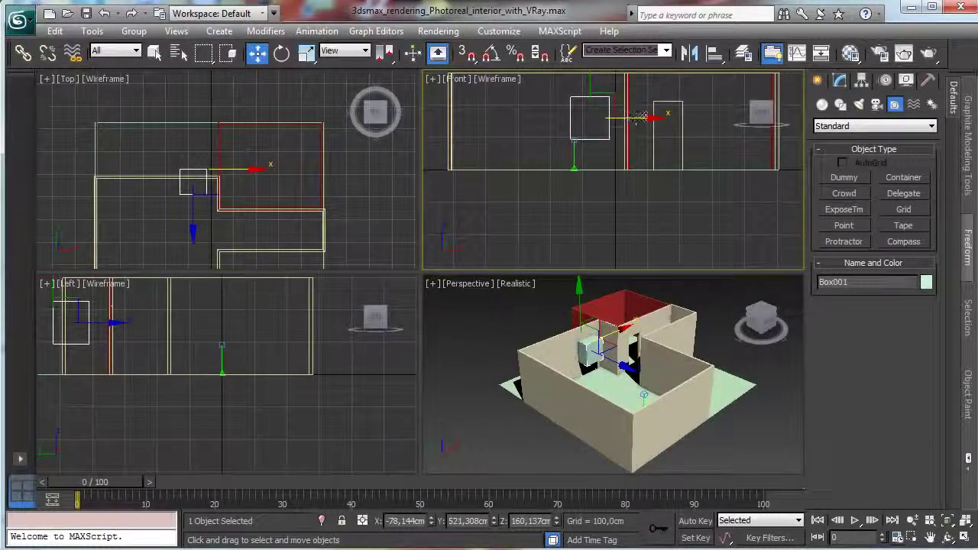
Step: Copy the box about 269 cm along negative X on the rear wall and set the copy's width to 160 cm
{"action": "mouse_move", "coordinate": [640, 116]}
{"action": "left_mouse_down", "text": "shift"}
{"action": "mouse_move", "coordinate": [622, 134]}
{"action": "mouse_move", "coordinate": [489, 142]}
{"action": "mouse_move", "coordinate": [551, 130]}
{"action": "left_mouse_up", "text": "shift"}
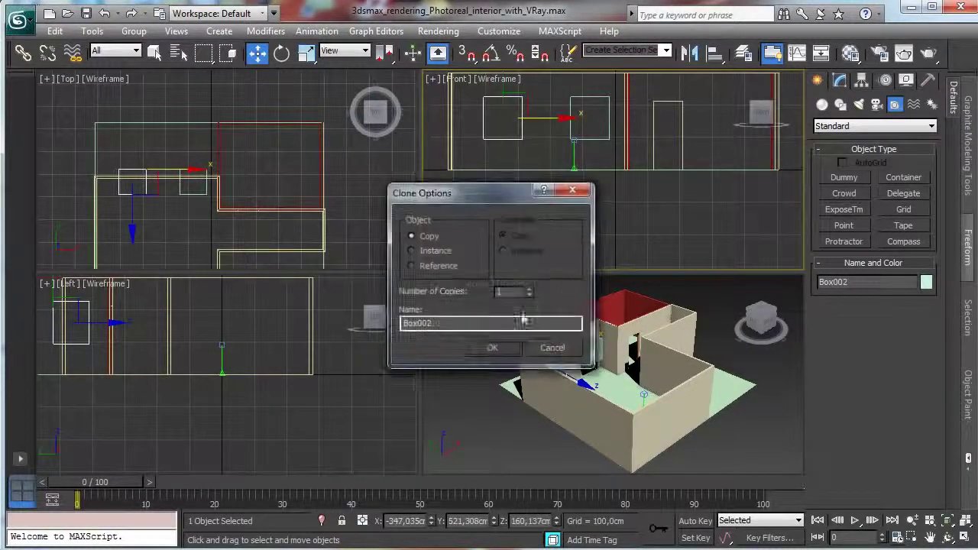
{"action": "left_click", "coordinate": [492, 348]}
{"action": "left_click", "coordinate": [840, 80]}
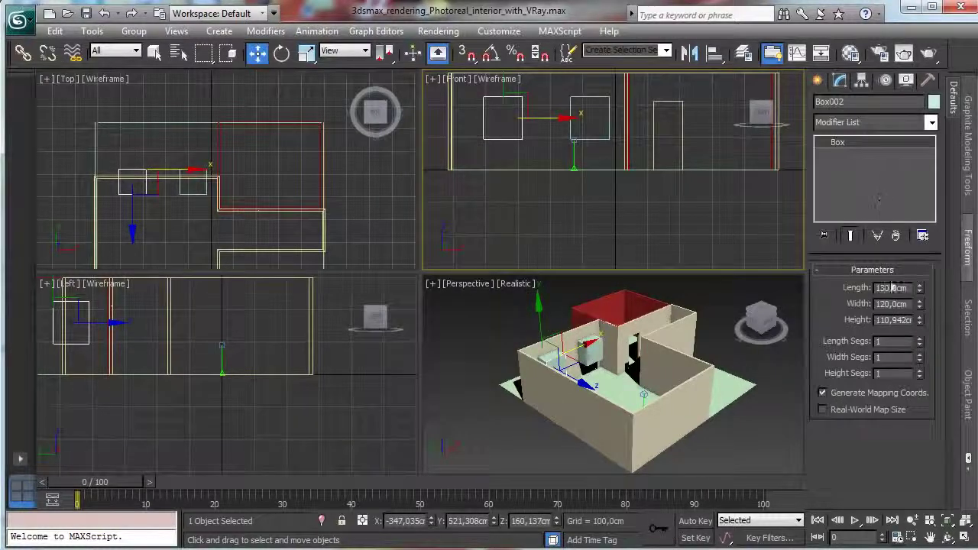
{"action": "double_click", "coordinate": [913, 304]}
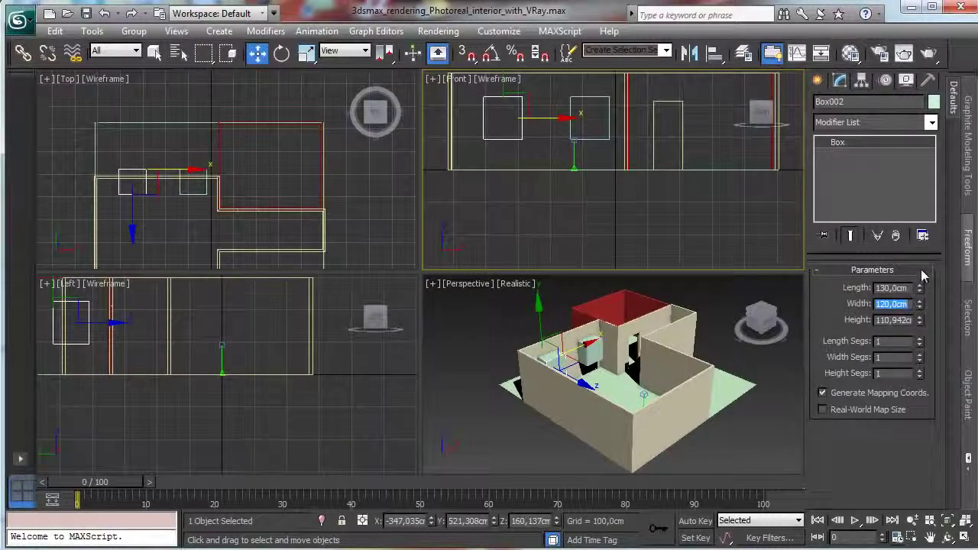
{"action": "type", "text": "160"}
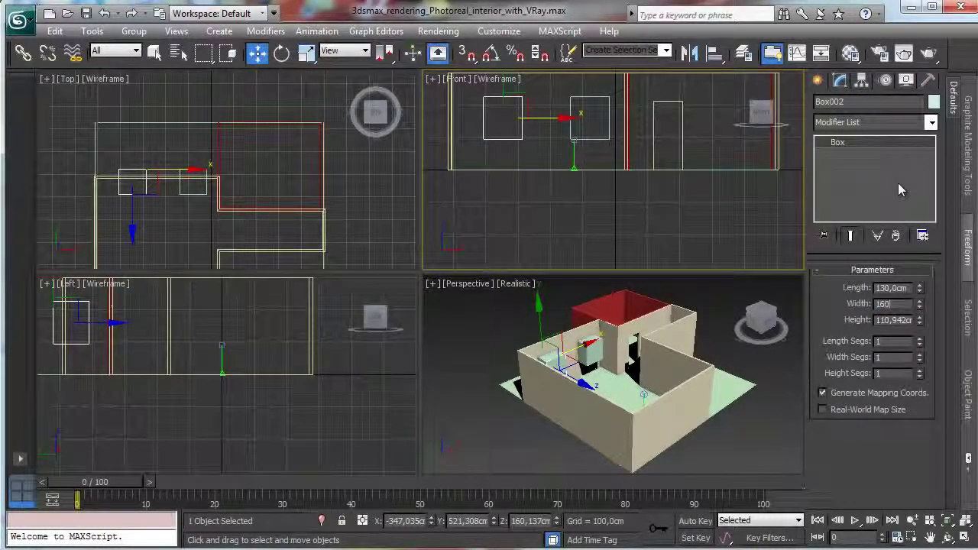
{"action": "key", "text": "Return"}
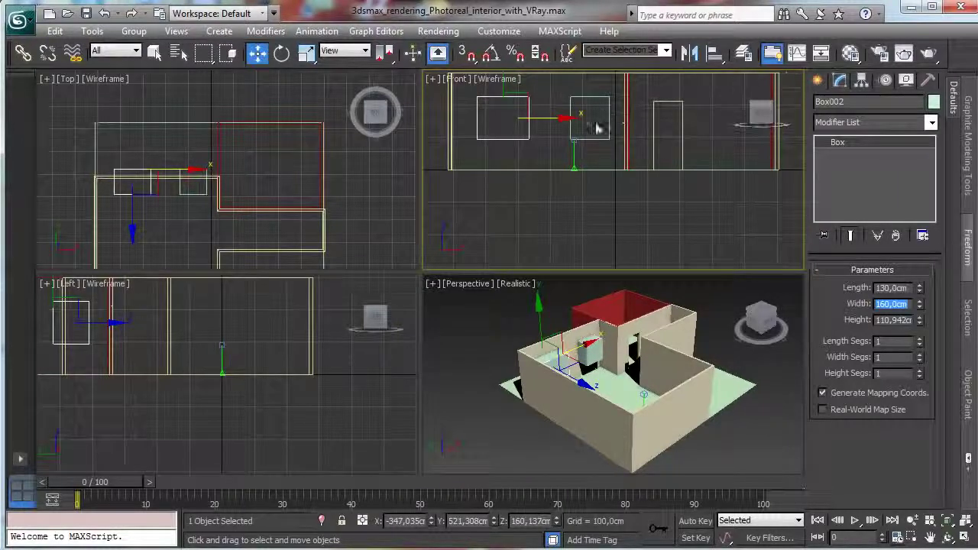
Step: Move the 160 cm wide box along negative X to about -379 cm
{"action": "left_click_drag", "start_coordinate": [567, 117], "coordinate": [533, 121]}
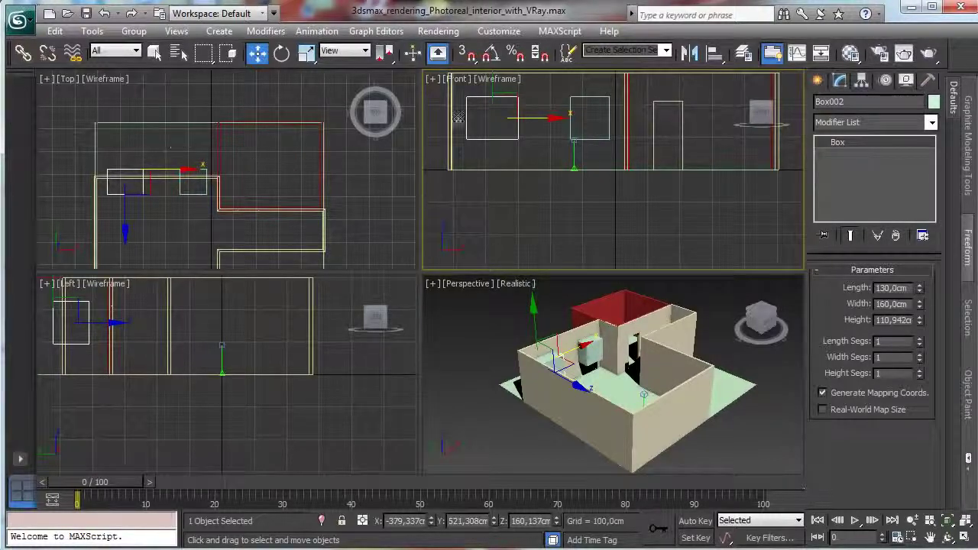
{"action": "right_click", "coordinate": [556, 114]}
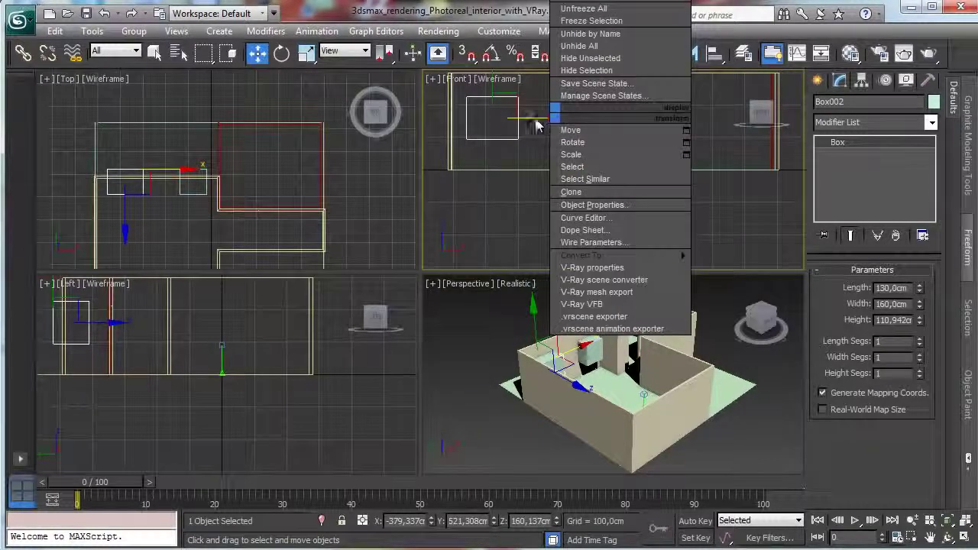
{"action": "left_click", "coordinate": [586, 136]}
Step: Copy the 160 cm wide box to X about -244 cm and move the copy through the opposite wall, to Y about -211 cm
{"action": "left_click_drag", "start_coordinate": [511, 128], "coordinate": [574, 130], "text": "shift"}
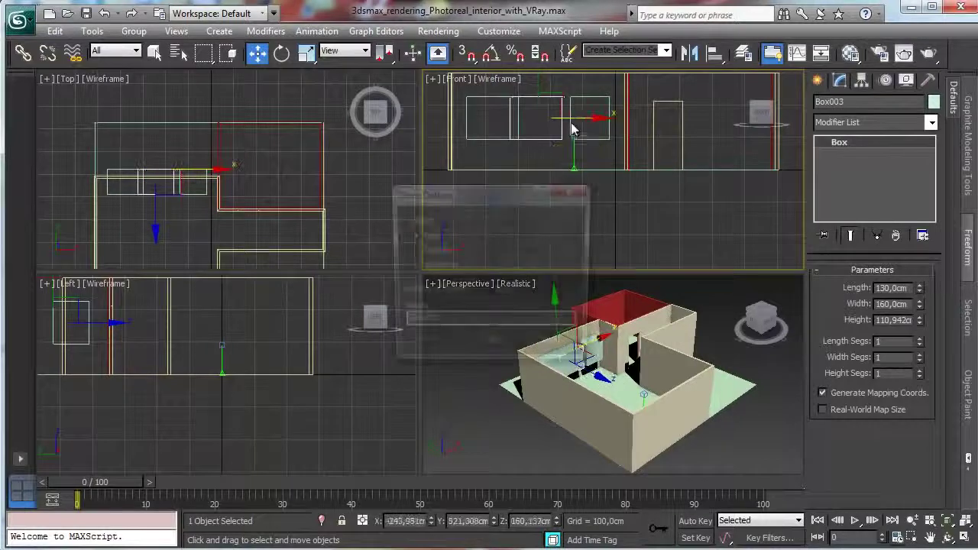
{"action": "left_click", "coordinate": [498, 347]}
{"action": "right_click", "coordinate": [188, 156]}
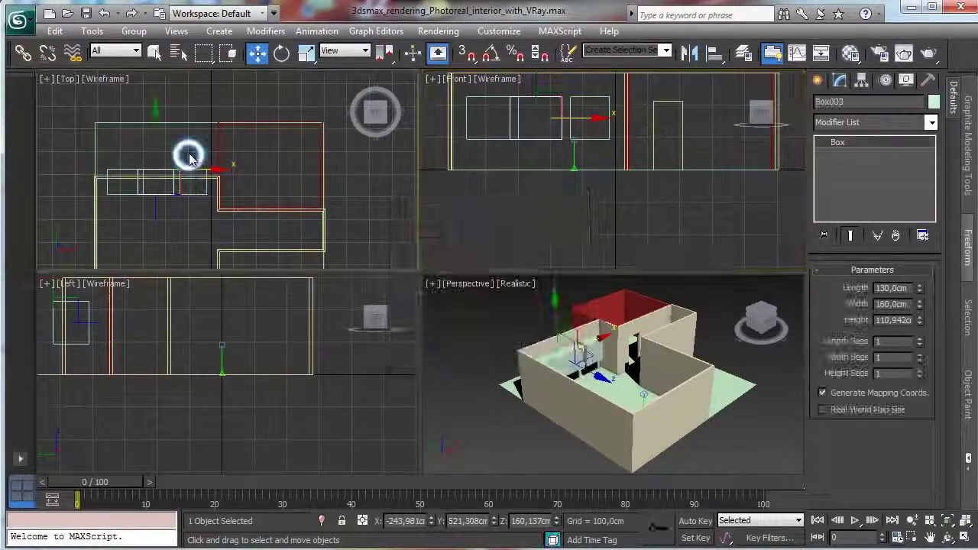
{"action": "left_click_drag", "start_coordinate": [189, 156], "coordinate": [183, 299]}
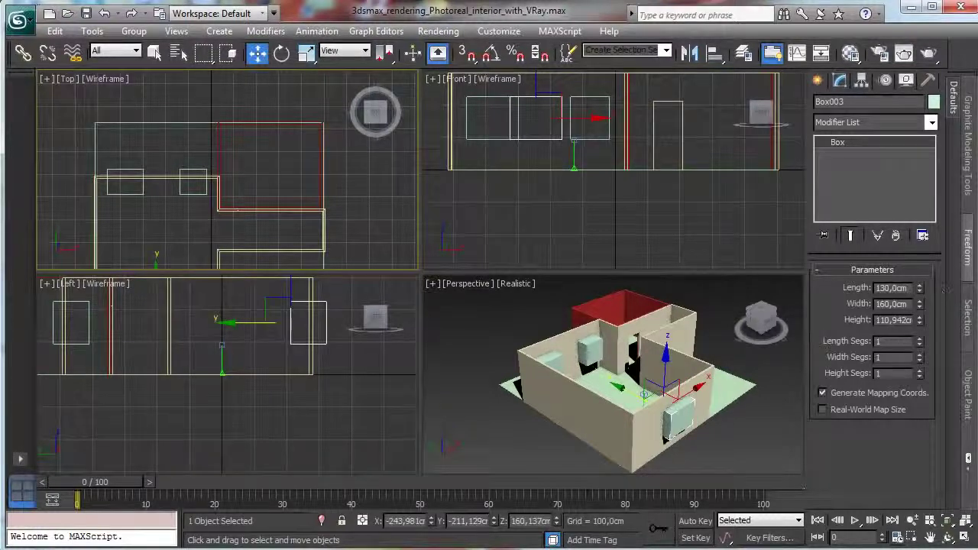
Step: Set the opposite wall's box width to 300 cm and nudge it about 0.5 cm along positive X
{"action": "left_click", "coordinate": [893, 288]}
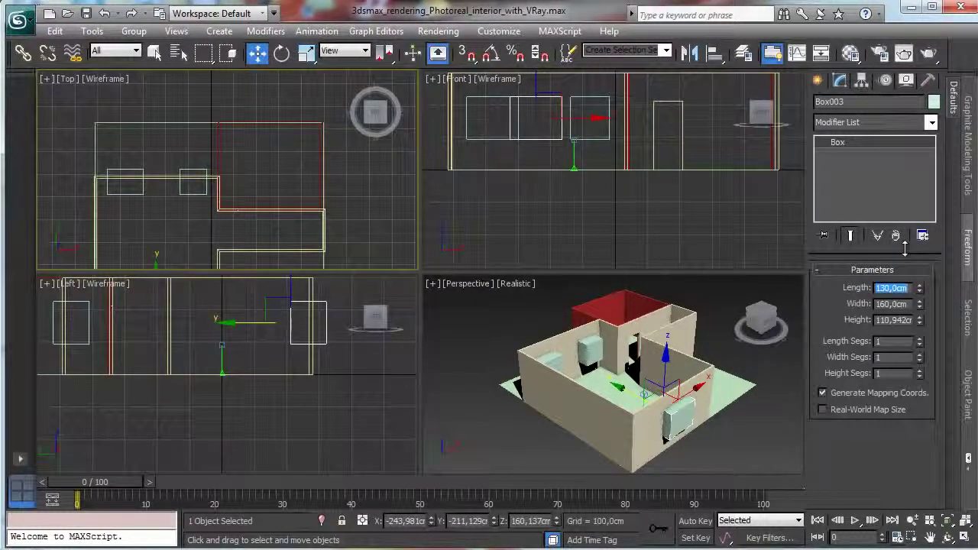
{"action": "left_click", "coordinate": [905, 304]}
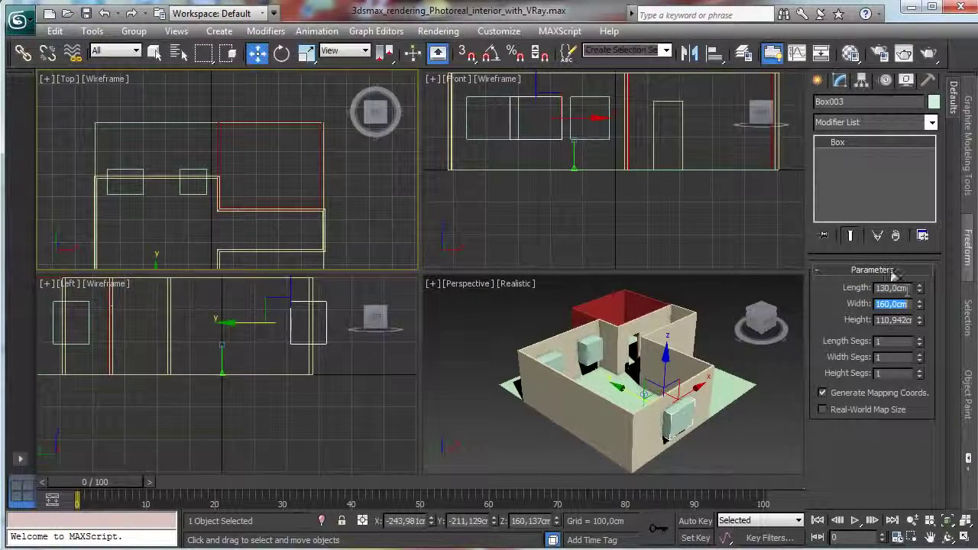
{"action": "type", "text": "250"}
{"action": "key", "text": "Return"}
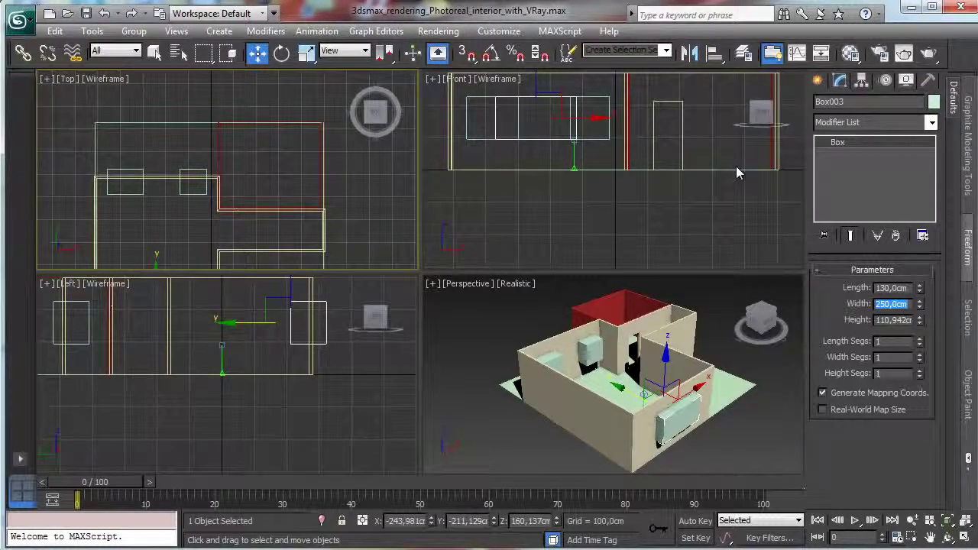
{"action": "type", "text": "0"}
{"action": "key", "text": "Return"}
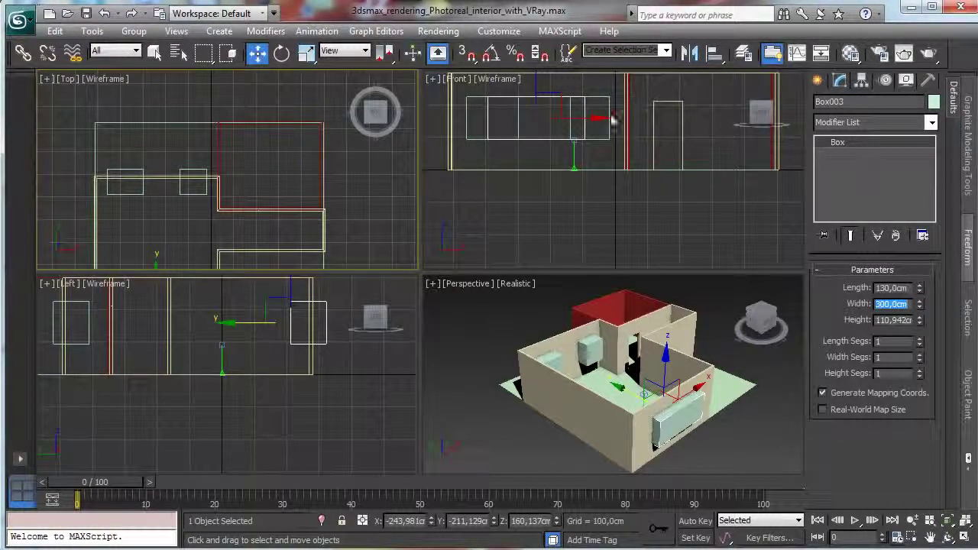
{"action": "left_click_drag", "start_coordinate": [582, 117], "coordinate": [582, 124]}
Step: Convert the 300 cm wide box to an editable mesh and move its four lower vertices down about 125 cm, through the ground
{"action": "right_click", "coordinate": [572, 124]}
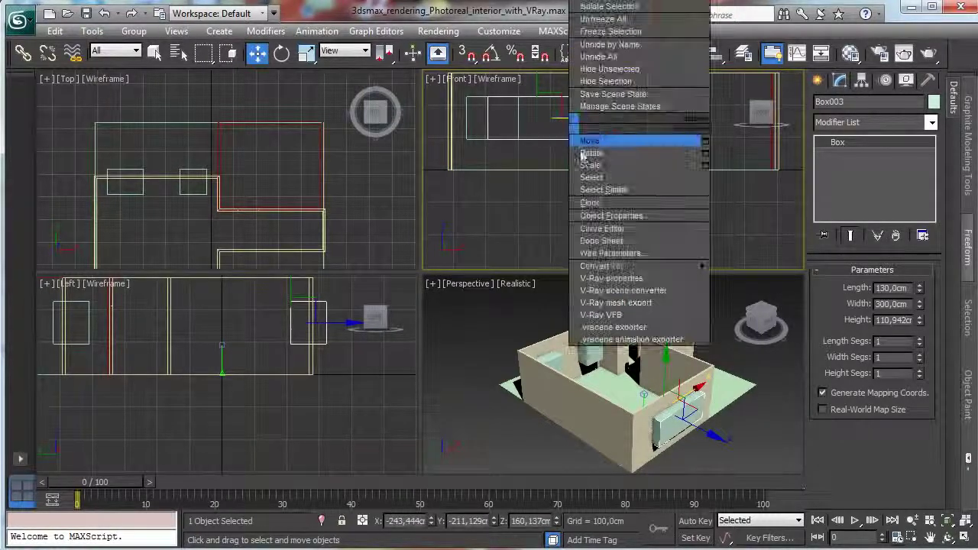
{"action": "mouse_move", "coordinate": [672, 266]}
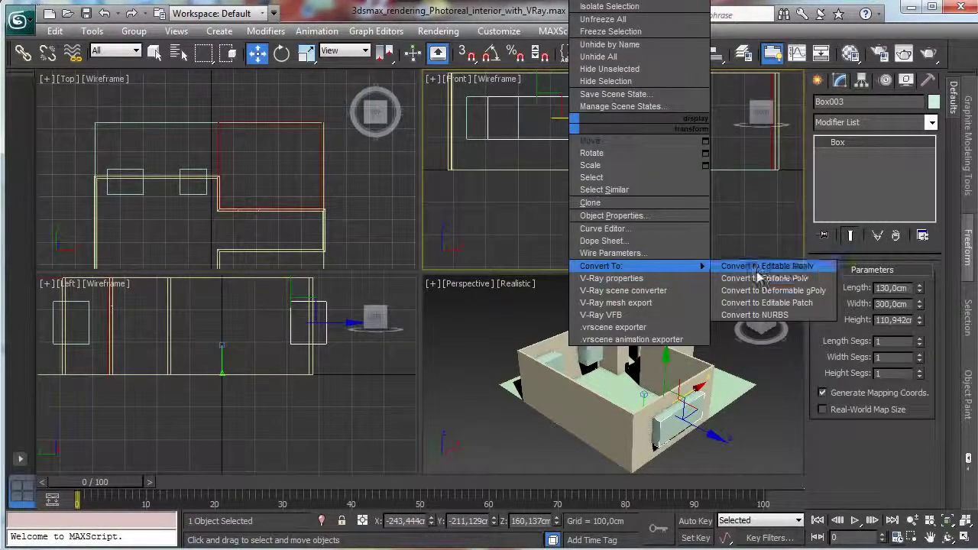
{"action": "left_click", "coordinate": [753, 267]}
{"action": "left_click_drag", "start_coordinate": [472, 134], "coordinate": [646, 186]}
{"action": "left_click_drag", "start_coordinate": [535, 131], "coordinate": [536, 140]}
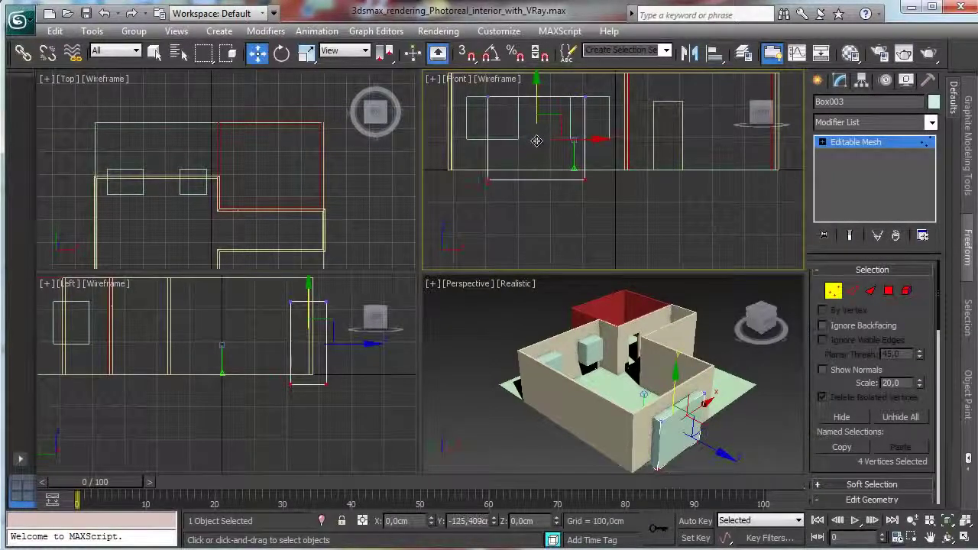
{"action": "left_click", "coordinate": [833, 290]}
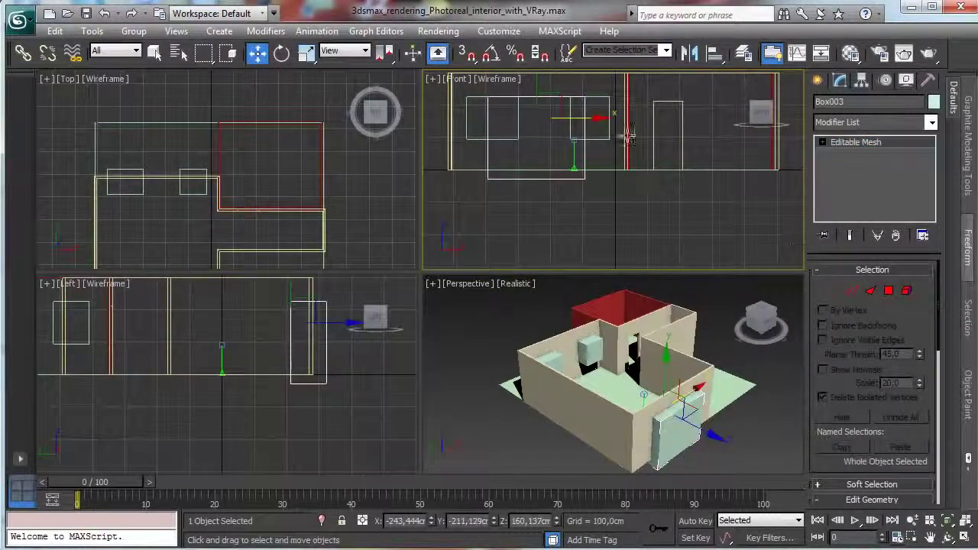
Step: Convert Room Wall 1 to an editable mesh
{"action": "right_click", "coordinate": [490, 341]}
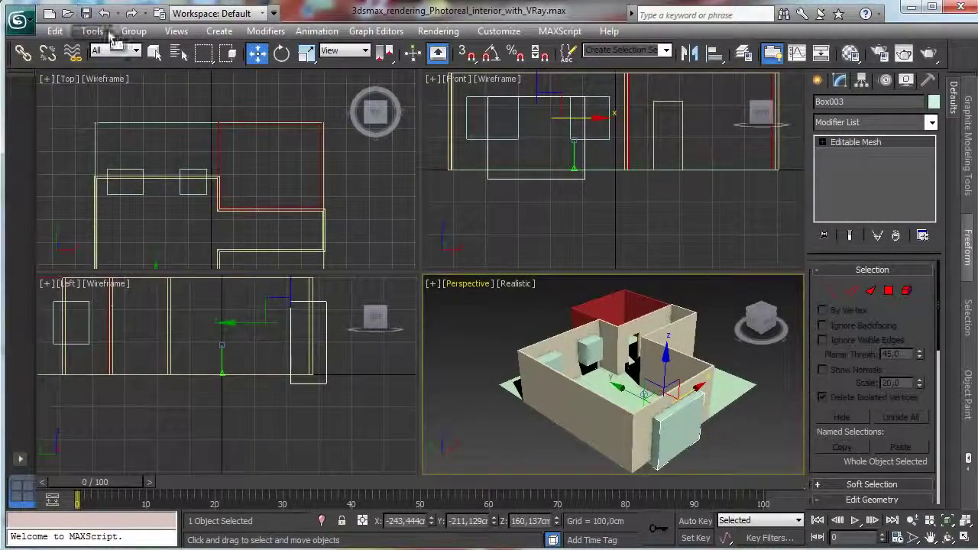
{"action": "left_click", "coordinate": [965, 539]}
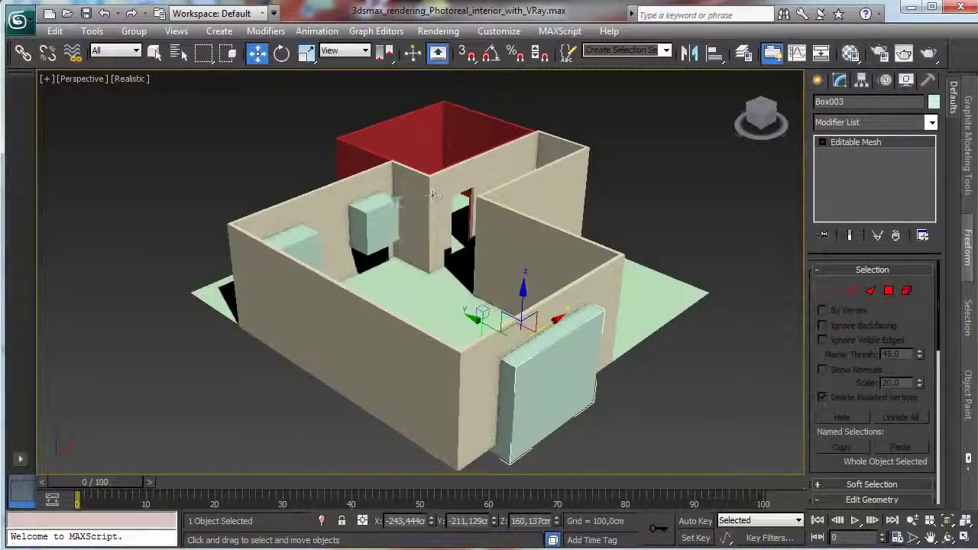
{"action": "left_click", "coordinate": [321, 201]}
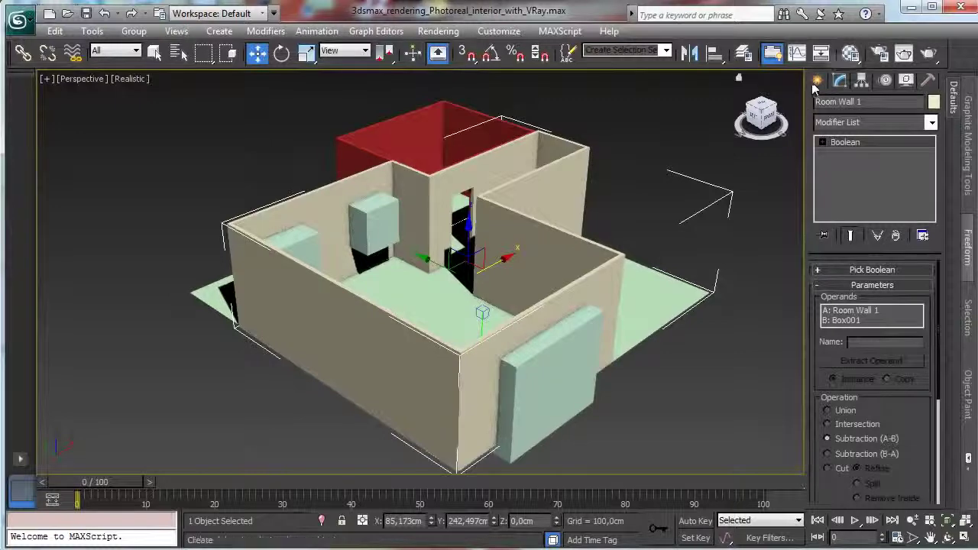
{"action": "right_click", "coordinate": [511, 207]}
{"action": "mouse_move", "coordinate": [623, 356]}
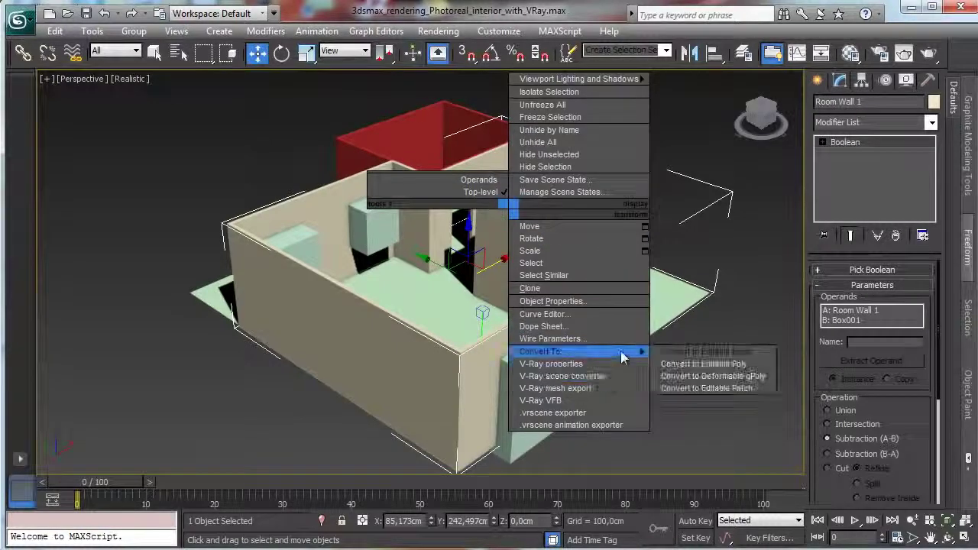
{"action": "left_click", "coordinate": [692, 352]}
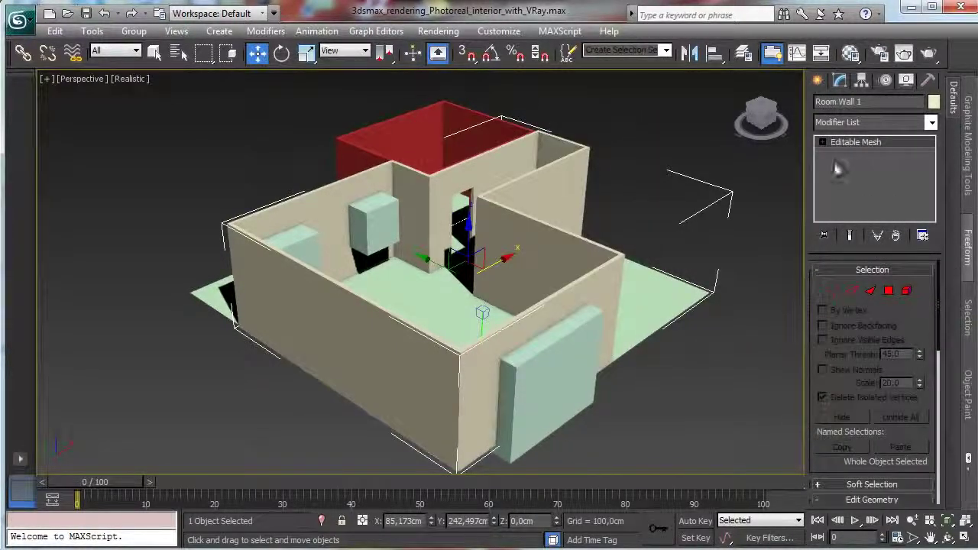
Step: Subtract the two rear-wall boxes and the large opposite-wall box from Room Wall 1 with ProBoolean
{"action": "left_click", "coordinate": [818, 80]}
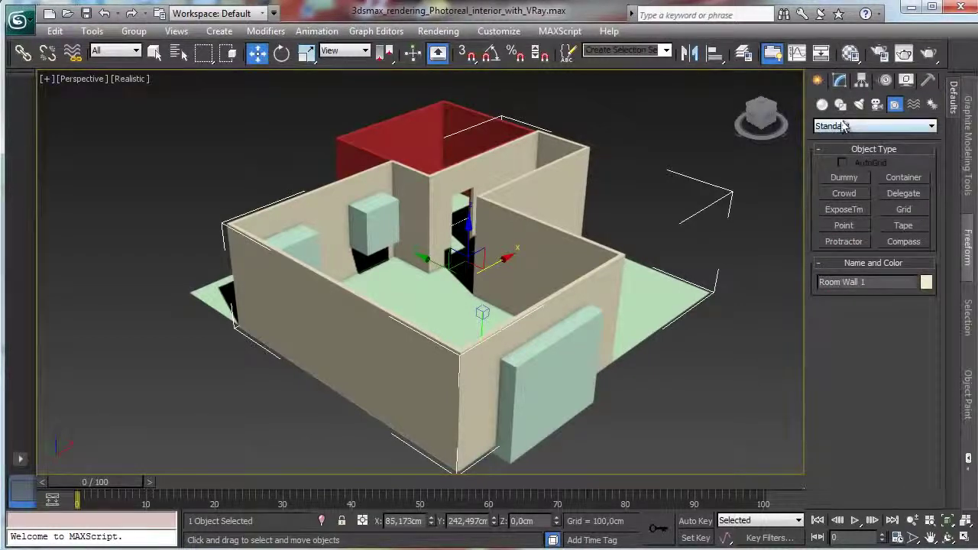
{"action": "left_click", "coordinate": [822, 104]}
{"action": "left_click", "coordinate": [871, 126]}
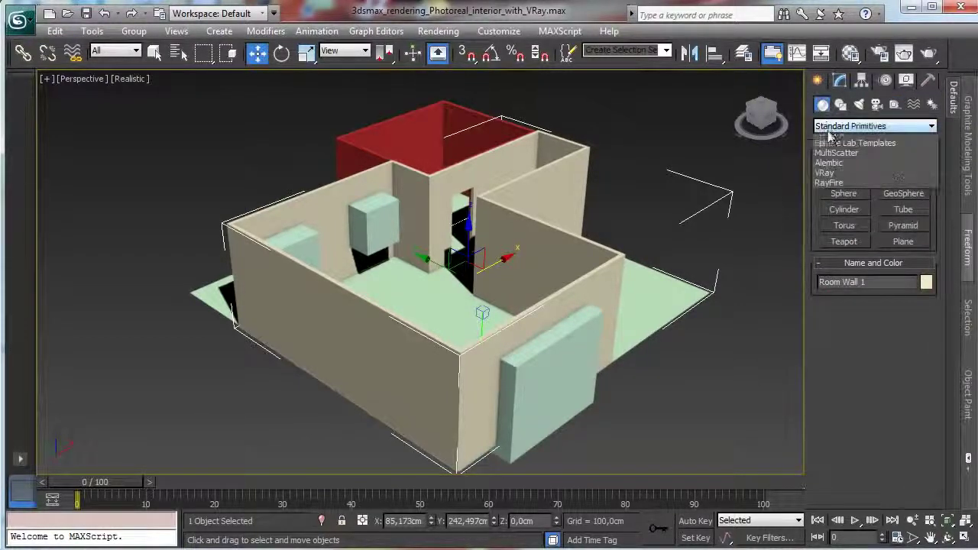
{"action": "left_click", "coordinate": [849, 161]}
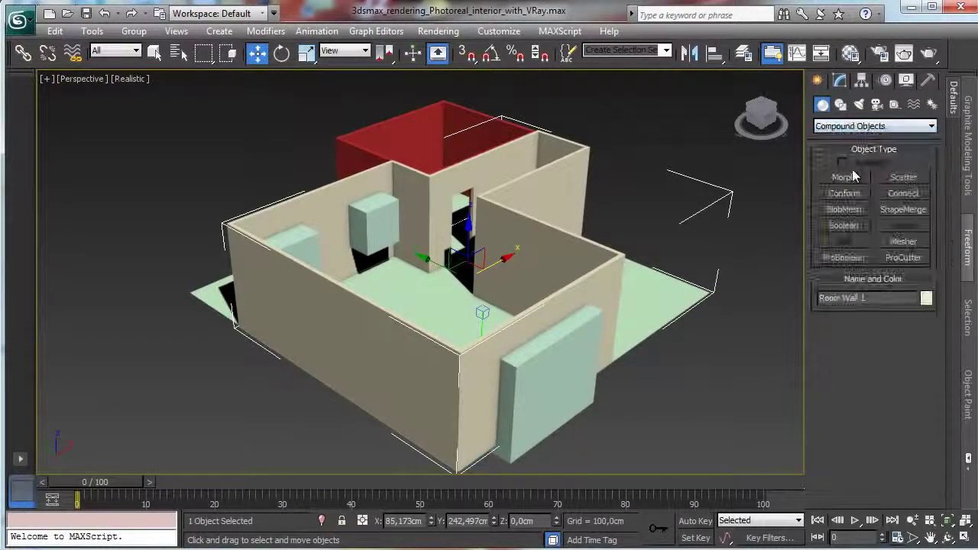
{"action": "left_click", "coordinate": [843, 258]}
{"action": "left_click", "coordinate": [882, 338]}
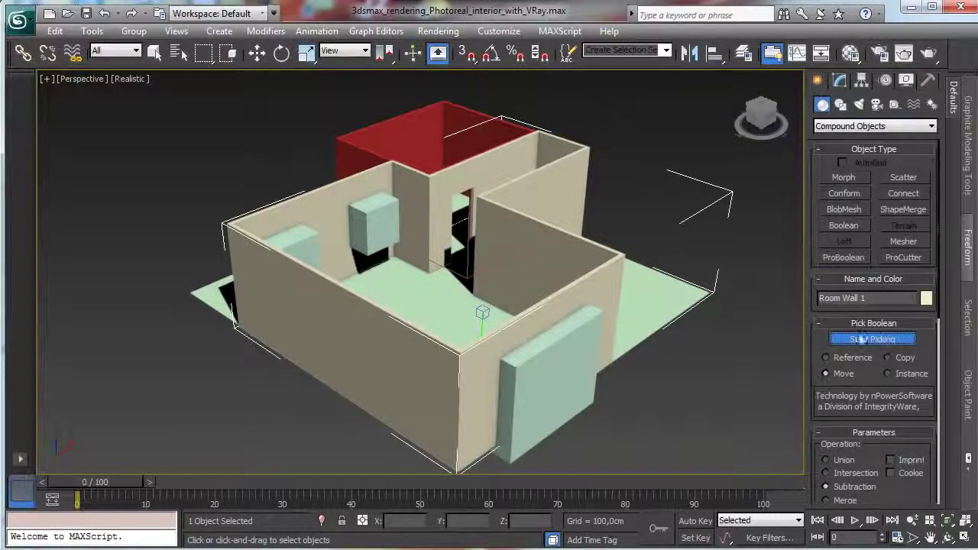
{"action": "left_click", "coordinate": [374, 218]}
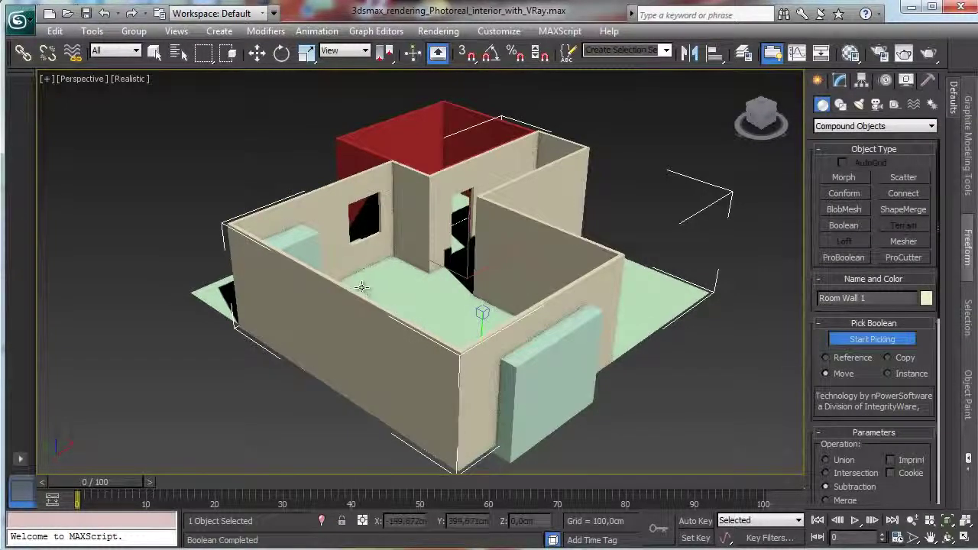
{"action": "left_click", "coordinate": [299, 239]}
{"action": "left_click", "coordinate": [579, 348]}
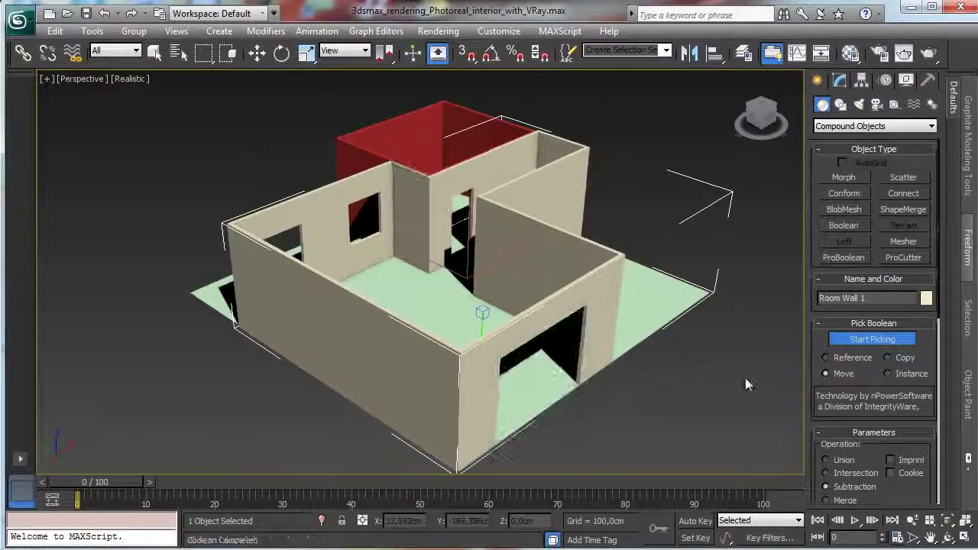
Step: Collapse Room Wall 1's ProBoolean result into an editable mesh
{"action": "left_click", "coordinate": [839, 81]}
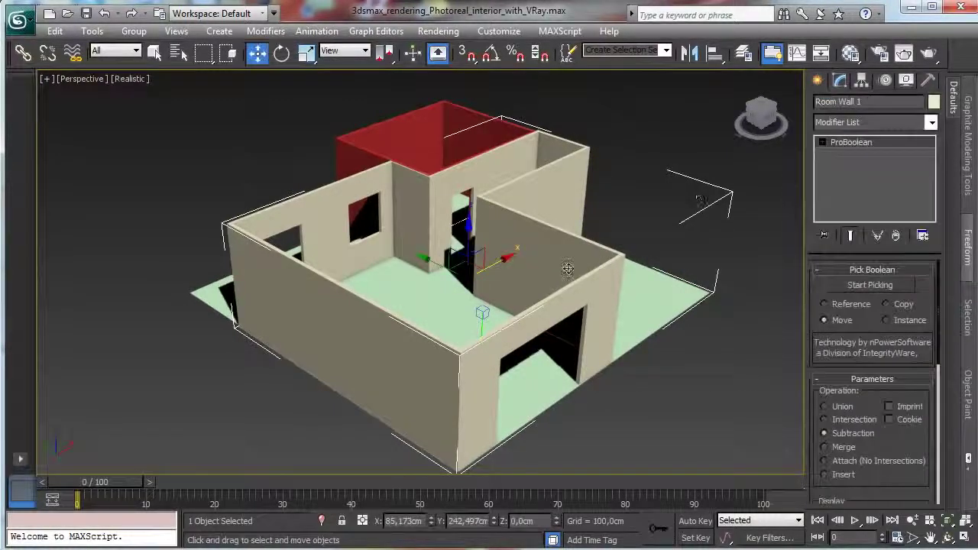
{"action": "right_click", "coordinate": [565, 260]}
{"action": "mouse_move", "coordinate": [665, 413]}
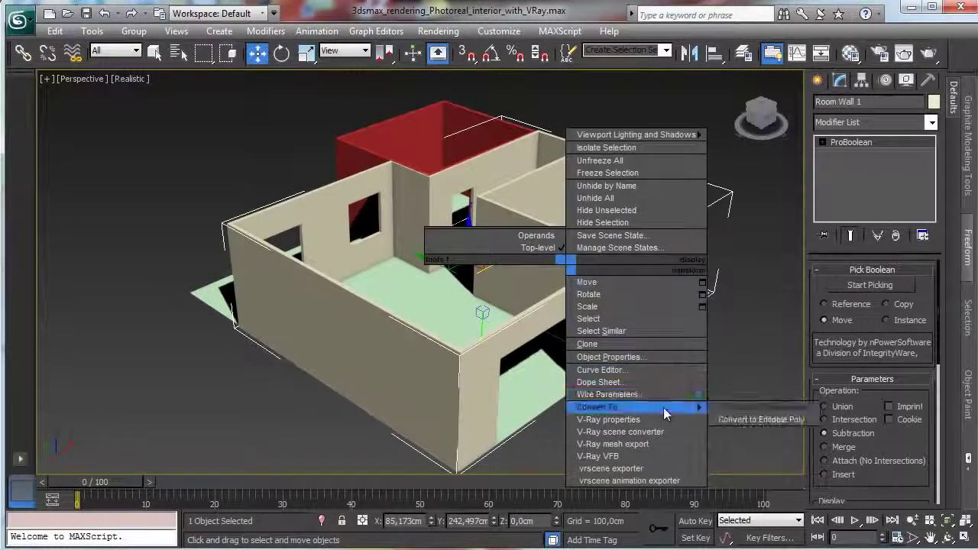
{"action": "left_click", "coordinate": [757, 419]}
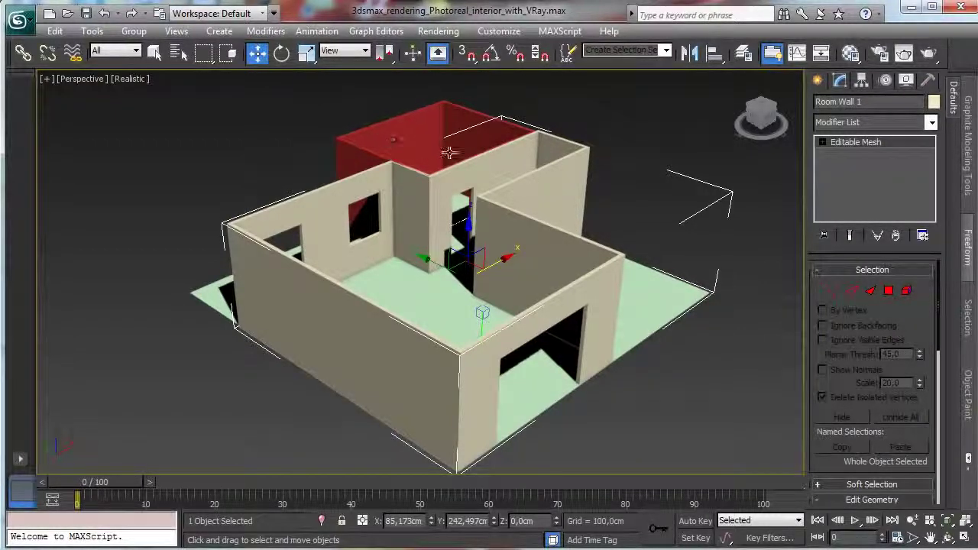
Step: Create a box about 132 by 123 cm and 172 cm deep over the smaller window opening in the Front view
{"action": "left_click", "coordinate": [817, 80]}
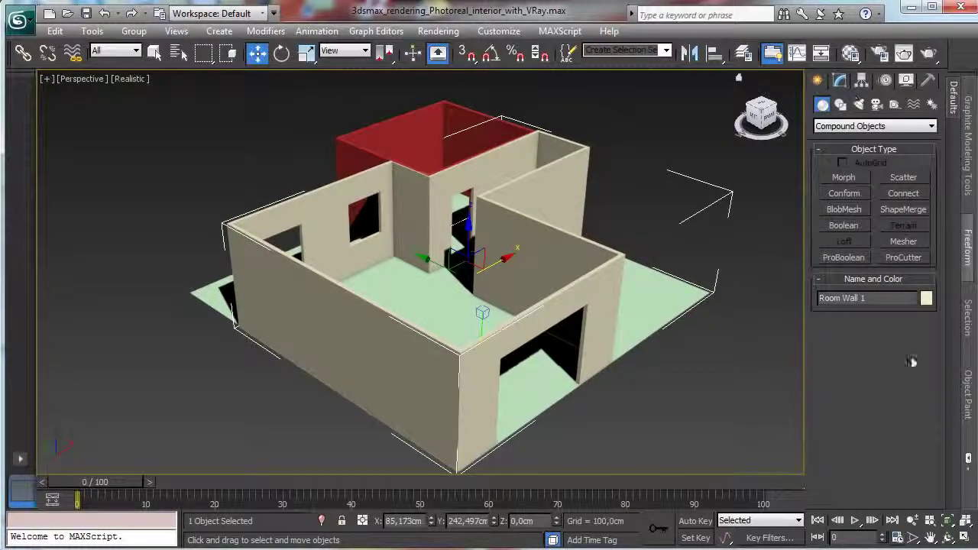
{"action": "left_click", "coordinate": [836, 126]}
{"action": "left_click", "coordinate": [848, 138]}
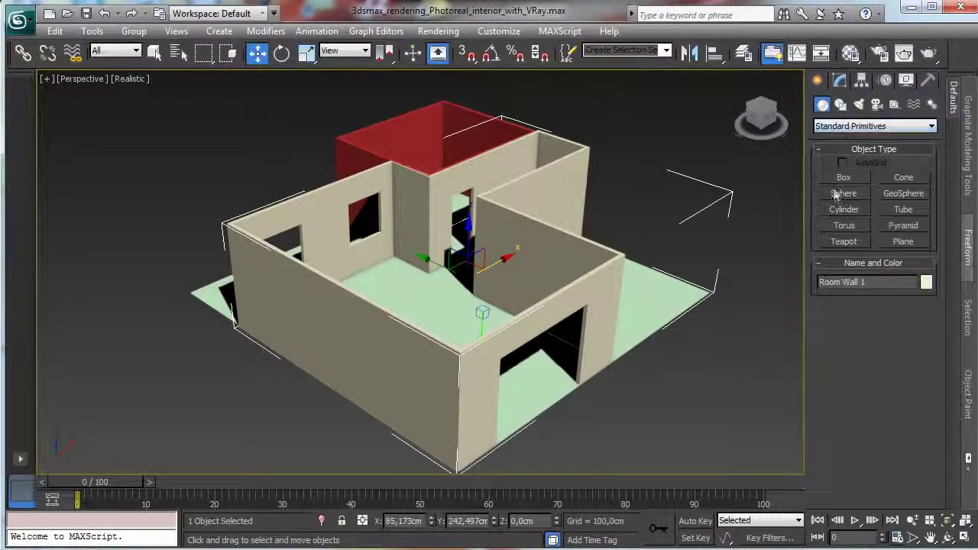
{"action": "left_click", "coordinate": [844, 177]}
{"action": "left_click", "coordinate": [965, 538]}
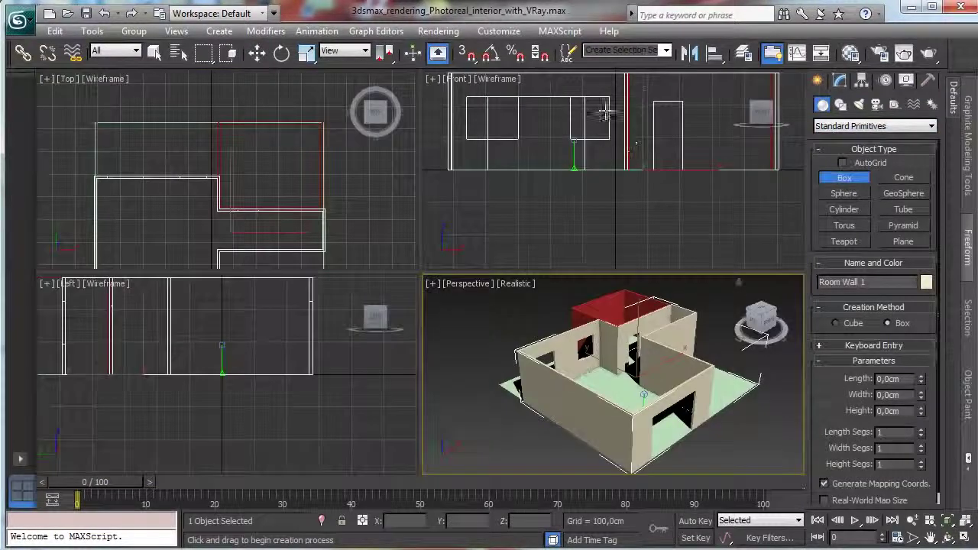
{"action": "left_click_drag", "start_coordinate": [569, 97], "coordinate": [609, 139]}
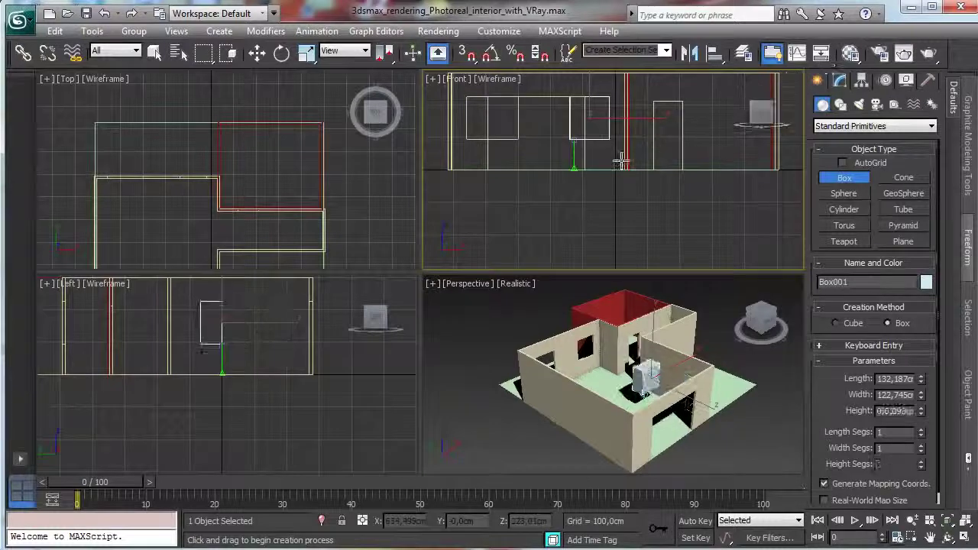
{"action": "left_click", "coordinate": [797, 114]}
Step: Set the new box's length to 130 cm and its width to 120 cm
{"action": "left_click", "coordinate": [840, 80]}
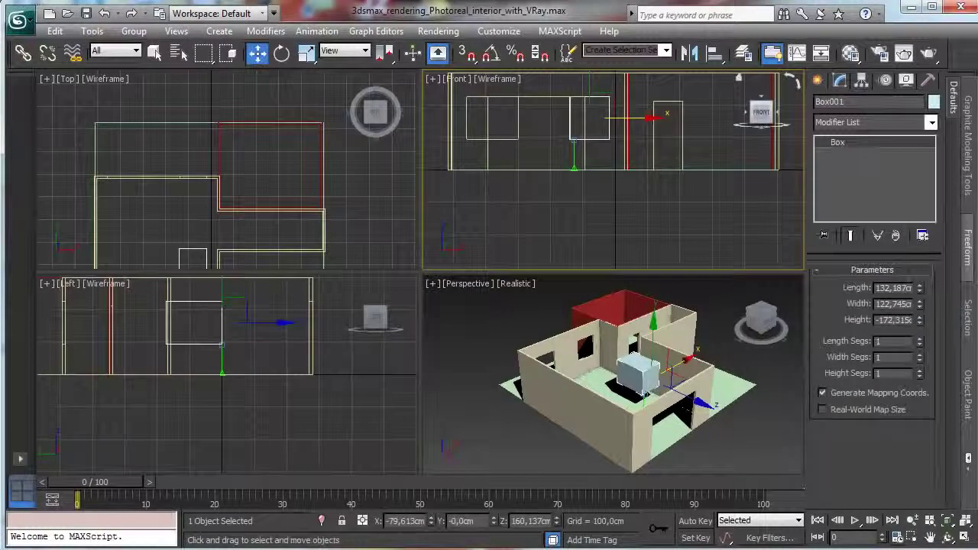
{"action": "type", "text": "30"}
{"action": "key", "text": "Tab"}
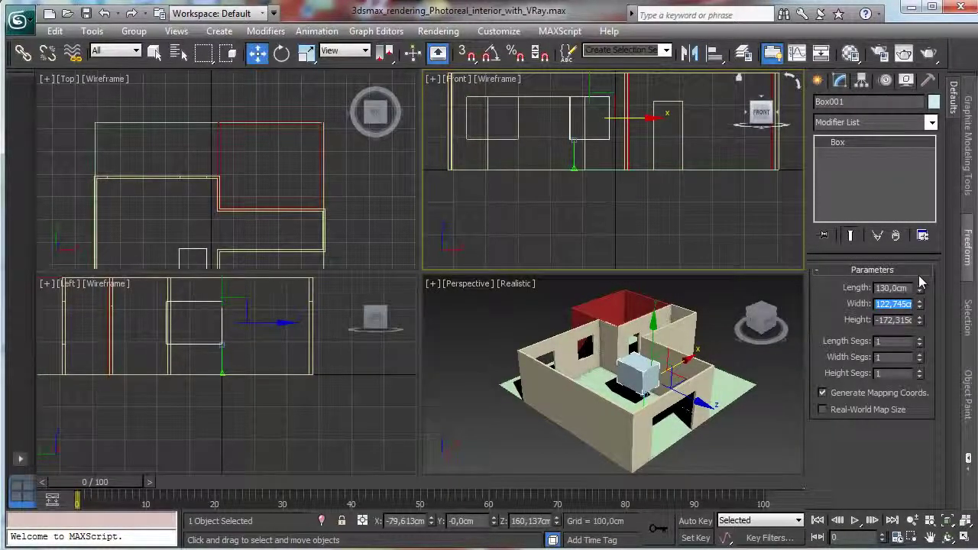
{"action": "type", "text": "120"}
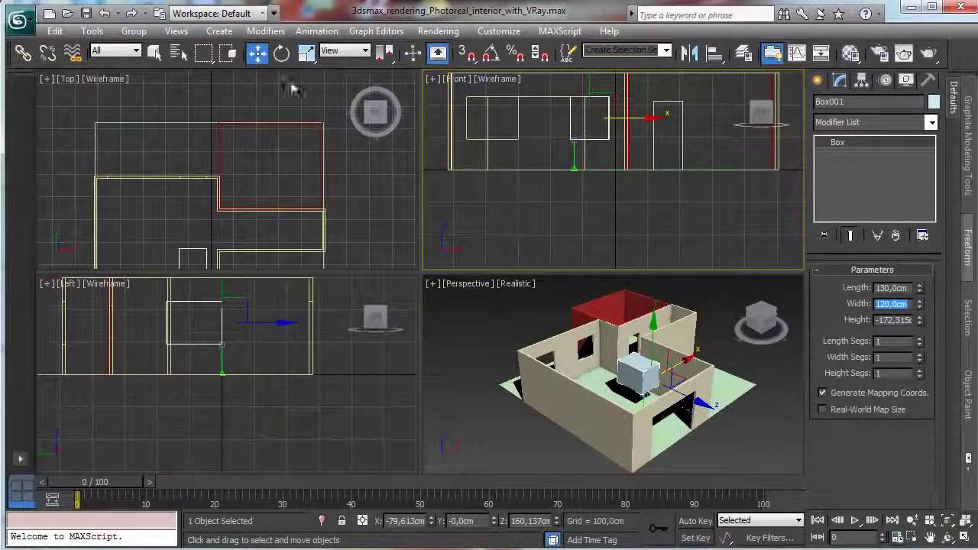
Step: Rotate the box a quarter turn in plan with angle snap and move it through Room Wall 2's outer side wall, to about X 437, Y 593 cm
{"action": "left_click", "coordinate": [281, 52]}
{"action": "left_click", "coordinate": [191, 220]}
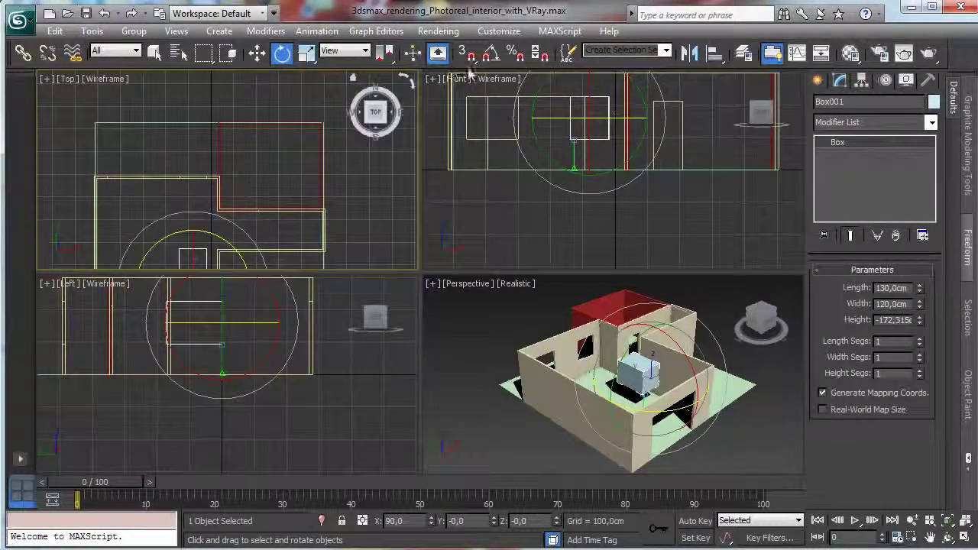
{"action": "key", "text": "a"}
{"action": "left_click_drag", "start_coordinate": [228, 241], "coordinate": [274, 291]}
{"action": "left_click", "coordinate": [257, 52]}
{"action": "left_click_drag", "start_coordinate": [214, 262], "coordinate": [328, 132]}
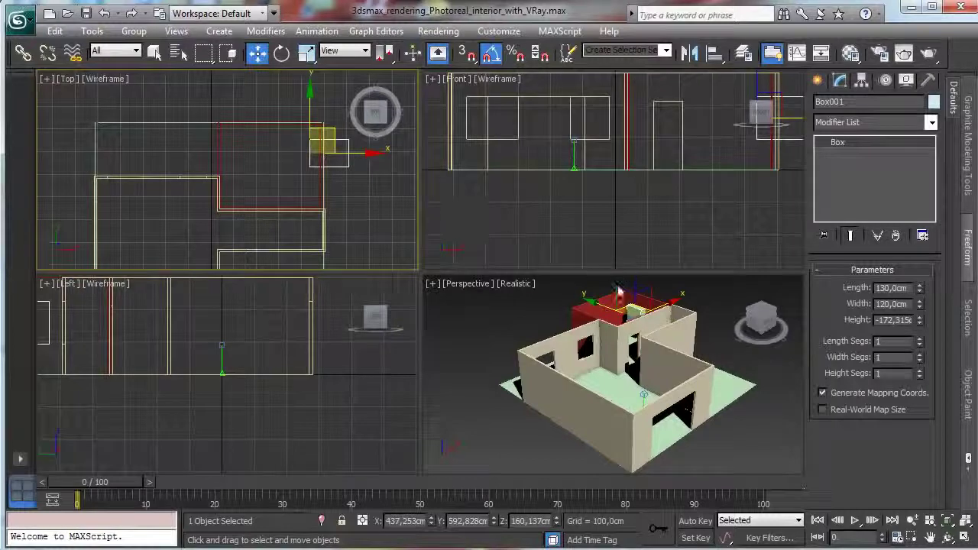
Step: Subtract the 120 cm wide box from Room Wall 2 with Boolean
{"action": "left_click", "coordinate": [615, 300]}
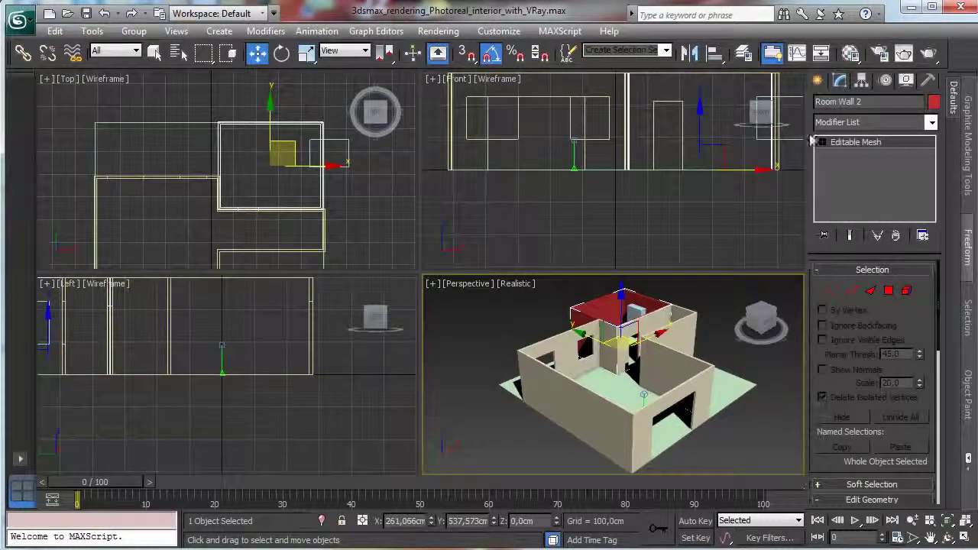
{"action": "left_click", "coordinate": [817, 82]}
{"action": "left_click", "coordinate": [835, 127]}
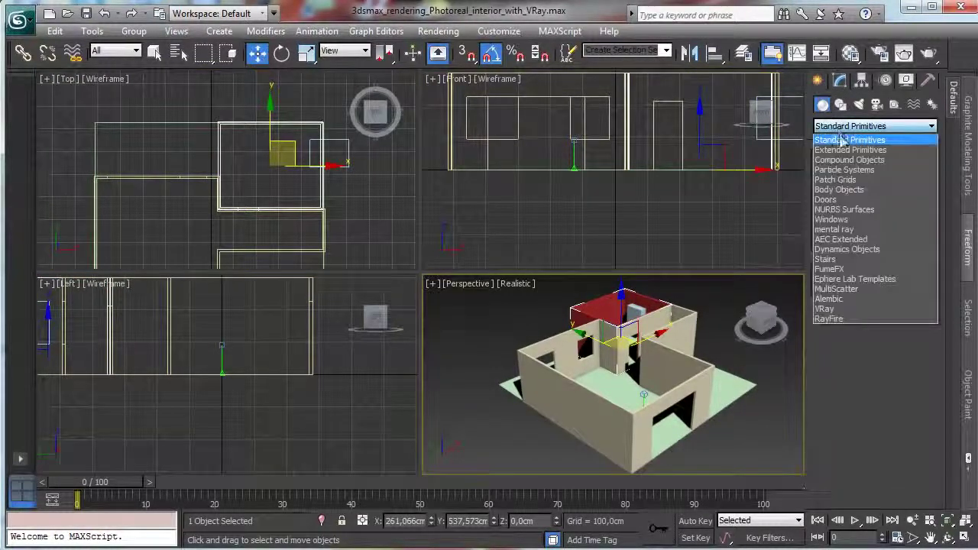
{"action": "left_click", "coordinate": [841, 158]}
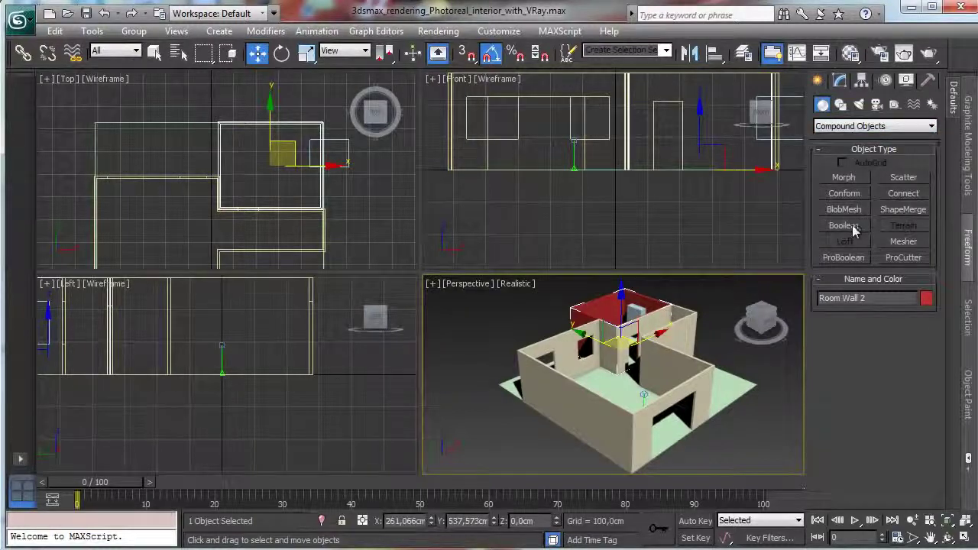
{"action": "left_click", "coordinate": [849, 227]}
{"action": "left_click", "coordinate": [875, 344]}
{"action": "left_click", "coordinate": [634, 306]}
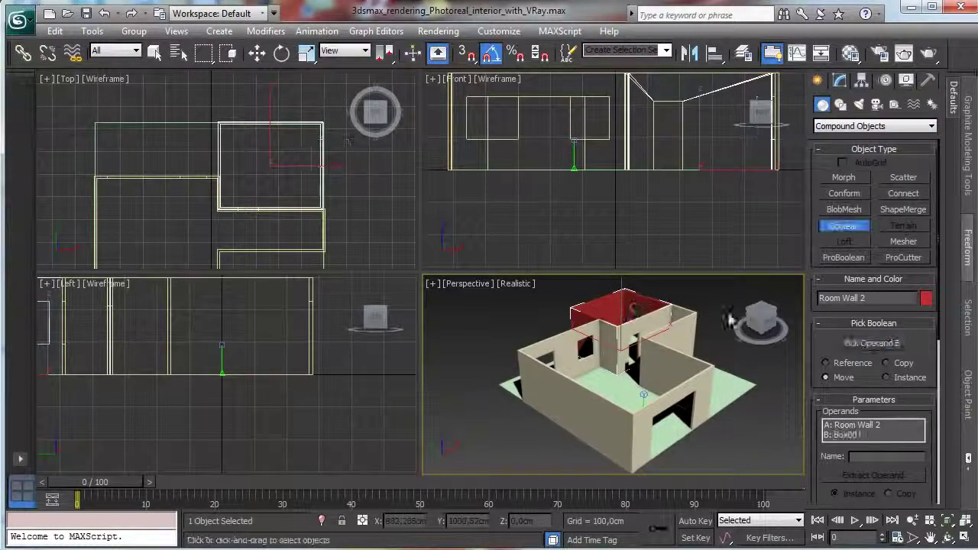
{"action": "left_click", "coordinate": [838, 83]}
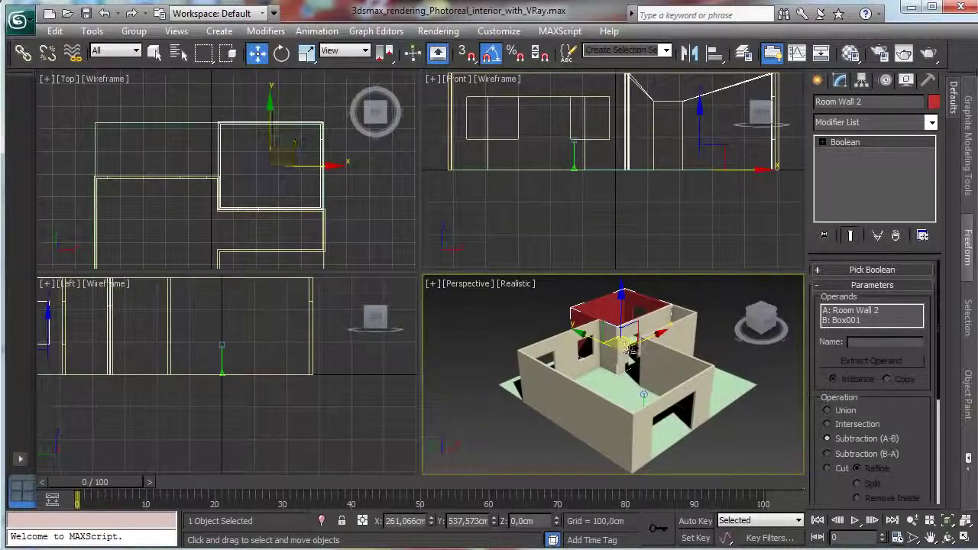
Step: Start a vertex-snapped line in plan along Room Wall 1's rear edge, continuing up and across the rear corners of Room Wall 2
{"action": "right_click", "coordinate": [471, 344]}
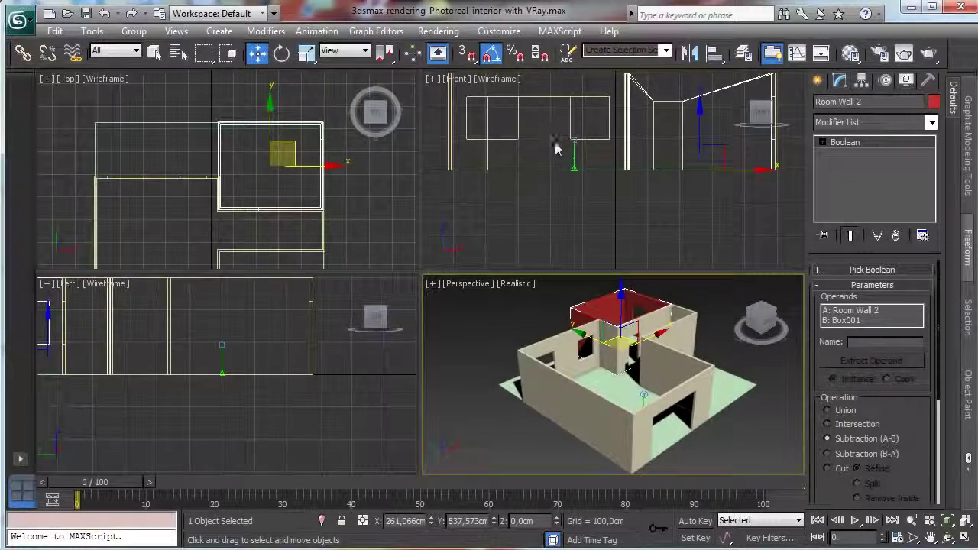
{"action": "right_click", "coordinate": [313, 215]}
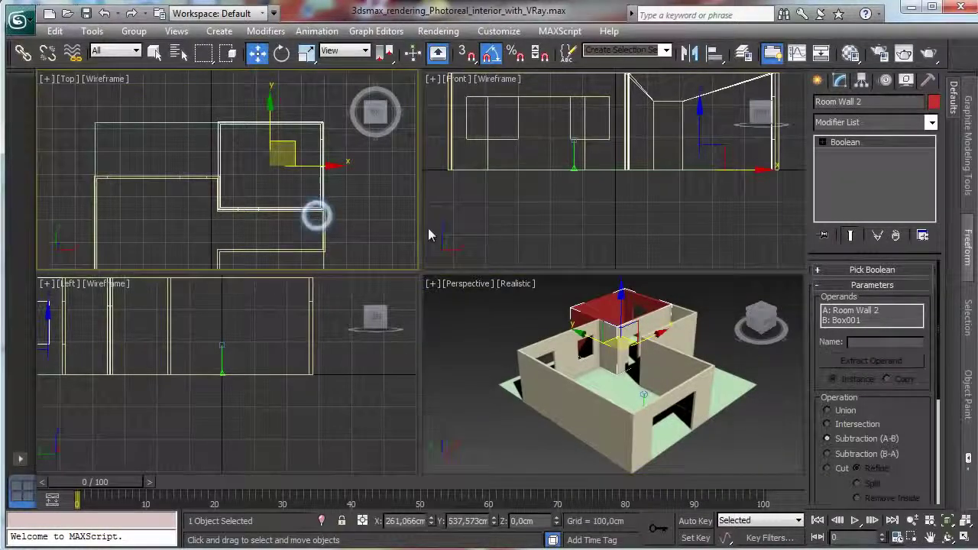
{"action": "left_click", "coordinate": [964, 538]}
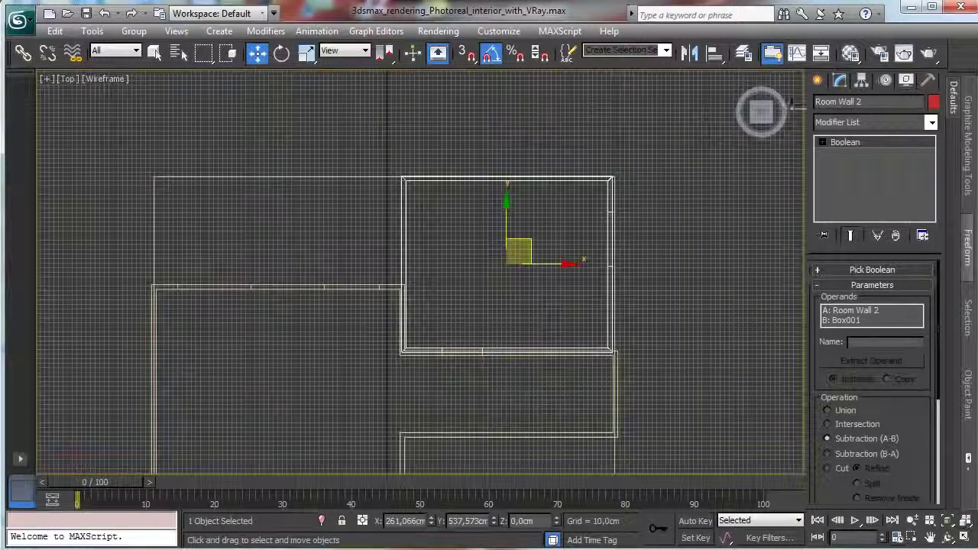
{"action": "left_click", "coordinate": [930, 538]}
{"action": "left_click_drag", "start_coordinate": [566, 358], "coordinate": [546, 267]}
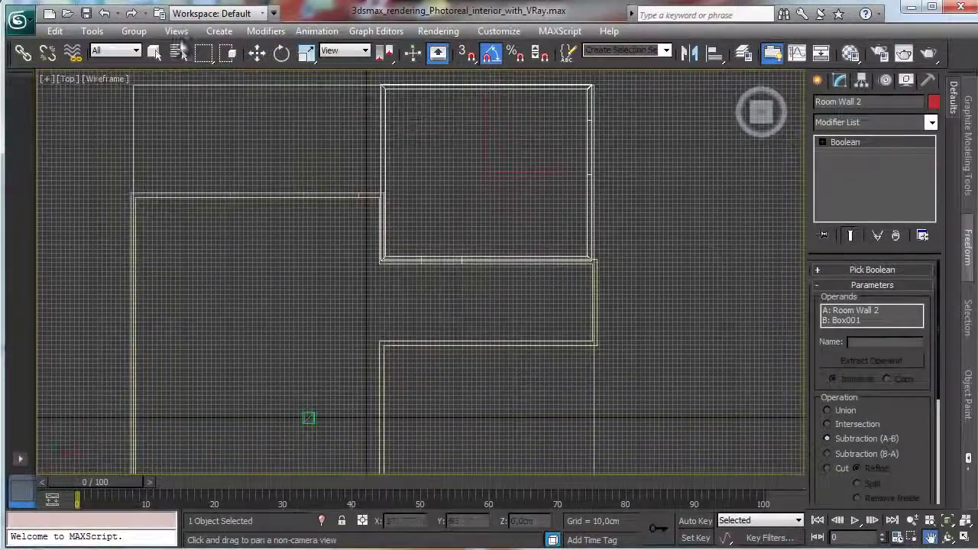
{"action": "left_click", "coordinate": [912, 520]}
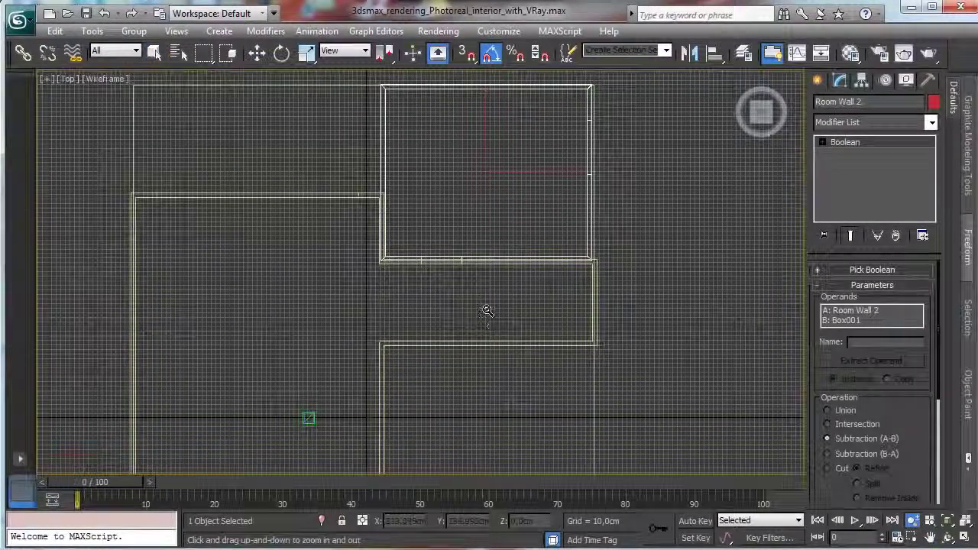
{"action": "left_click_drag", "start_coordinate": [486, 311], "coordinate": [497, 336]}
{"action": "left_click", "coordinate": [817, 80]}
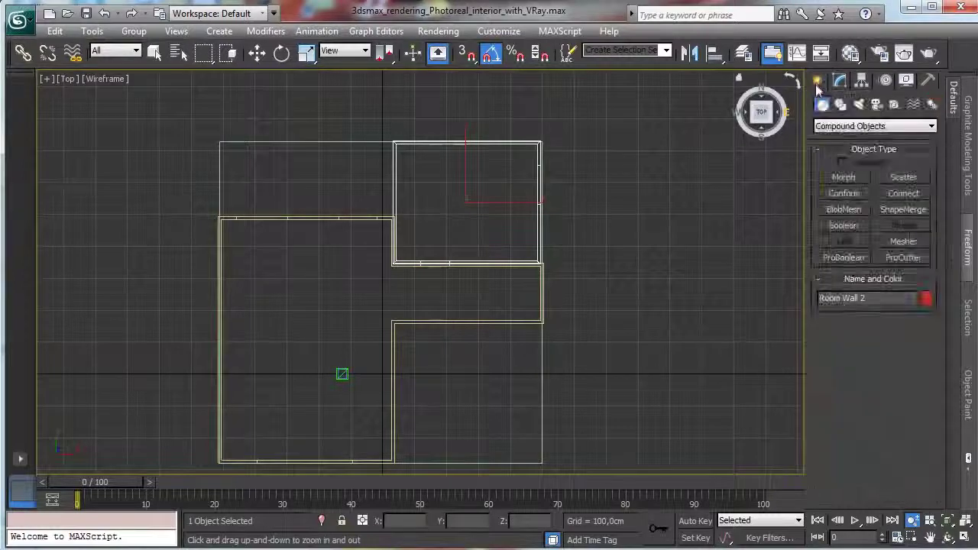
{"action": "left_click", "coordinate": [840, 105]}
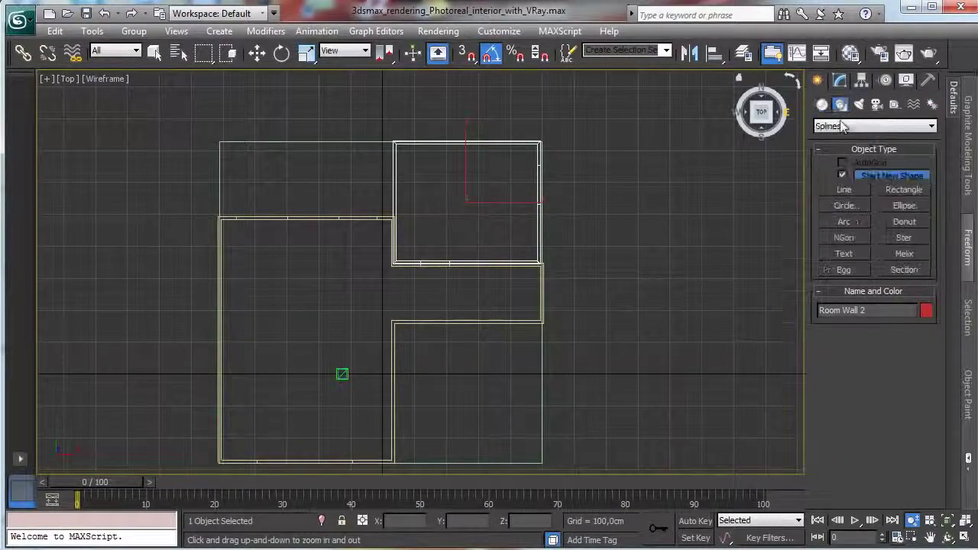
{"action": "left_click", "coordinate": [844, 189]}
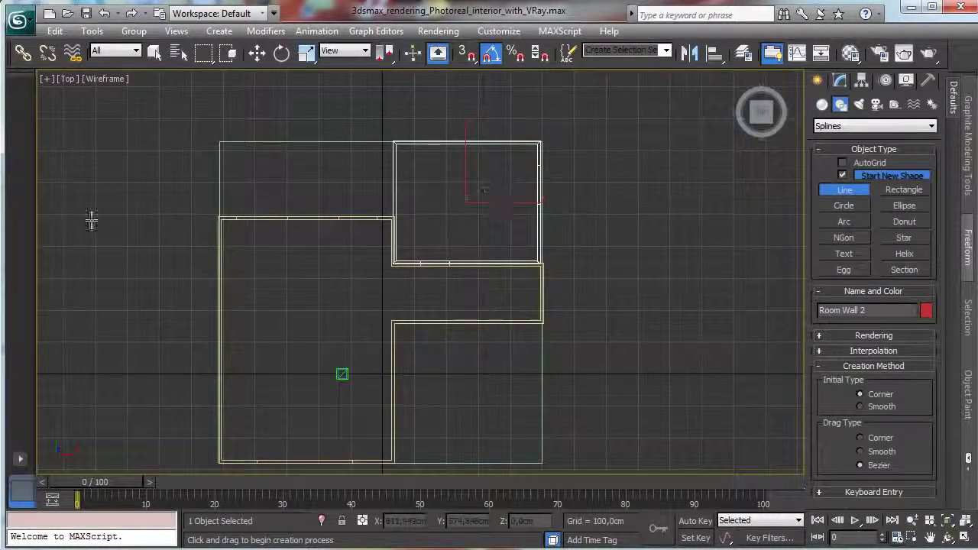
{"action": "left_click", "coordinate": [465, 54]}
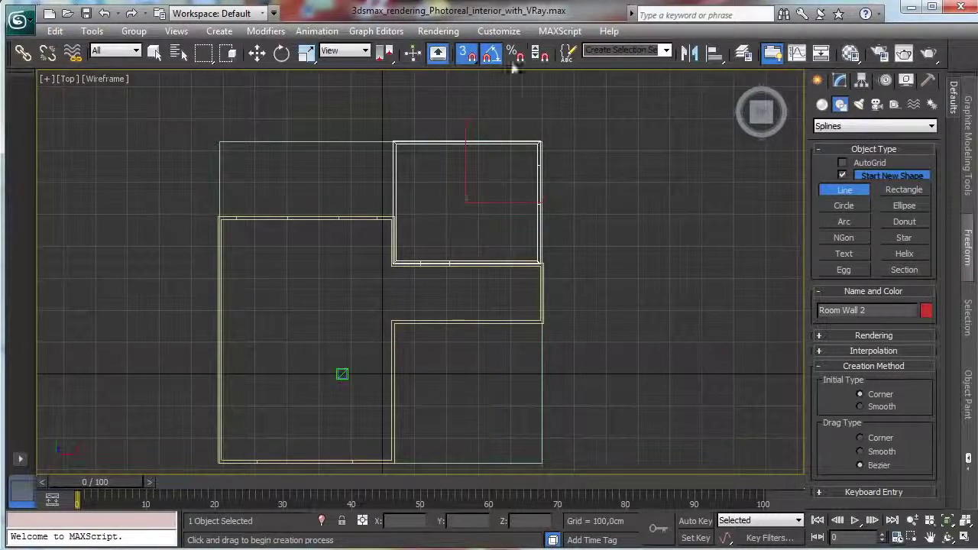
{"action": "left_click", "coordinate": [215, 215]}
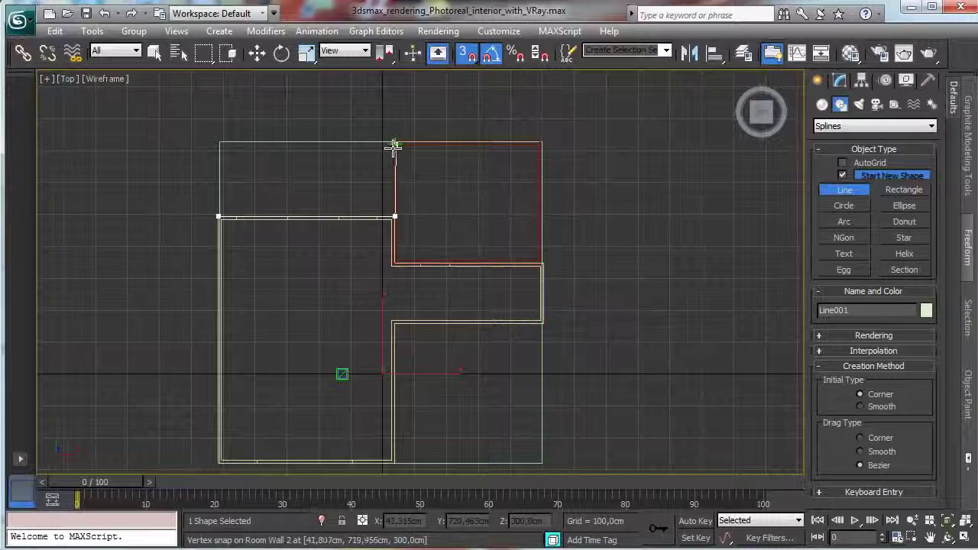
{"action": "left_click", "coordinate": [394, 144]}
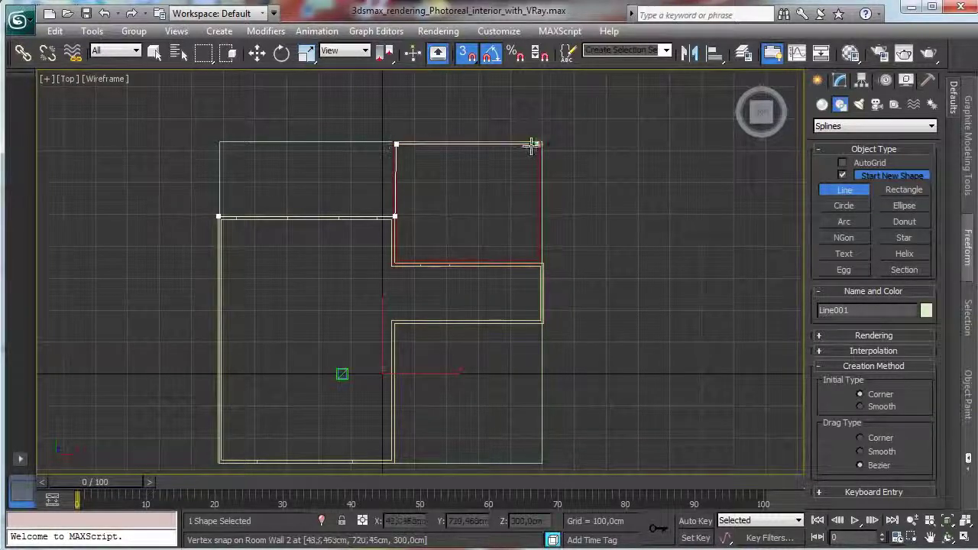
{"action": "left_click", "coordinate": [537, 144]}
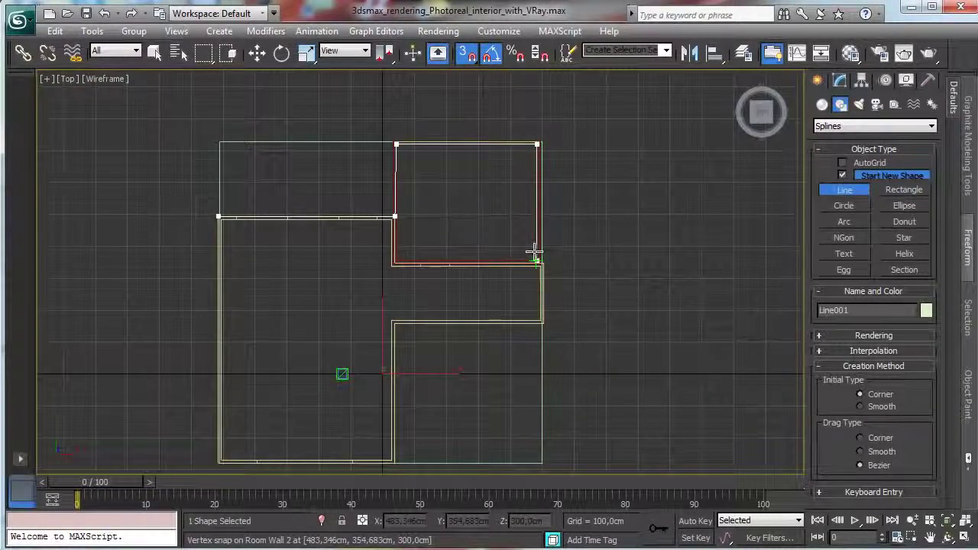
Step: Continue the line down Room Wall 2's outer side and around Room Wall 1's remaining outer corners, and close the spline at its start
{"action": "left_click", "coordinate": [544, 262]}
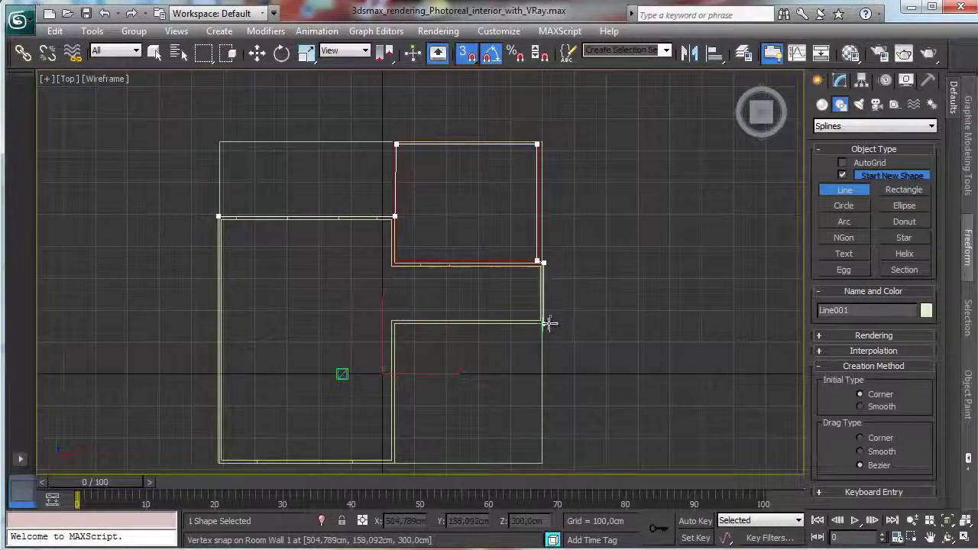
{"action": "left_click", "coordinate": [544, 323]}
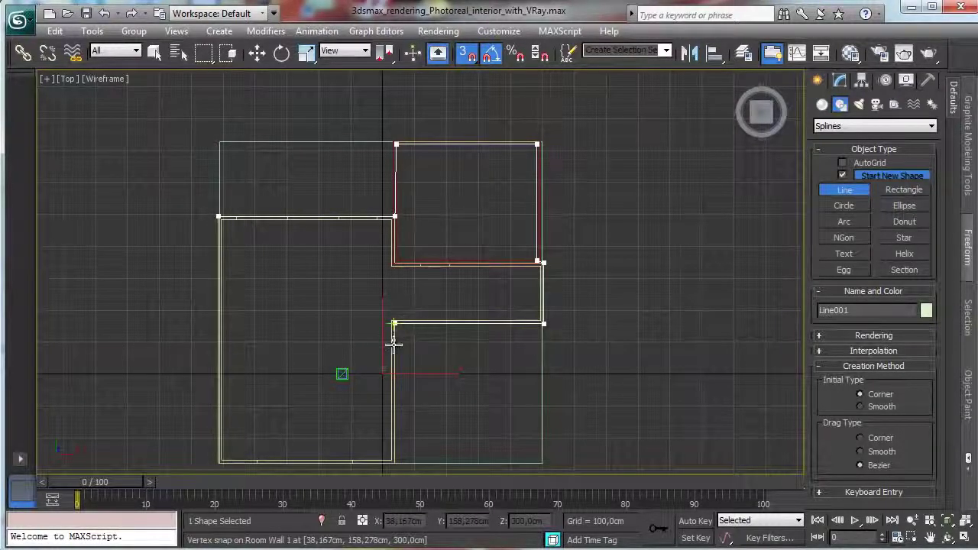
{"action": "left_click", "coordinate": [393, 343]}
{"action": "left_click", "coordinate": [395, 461]}
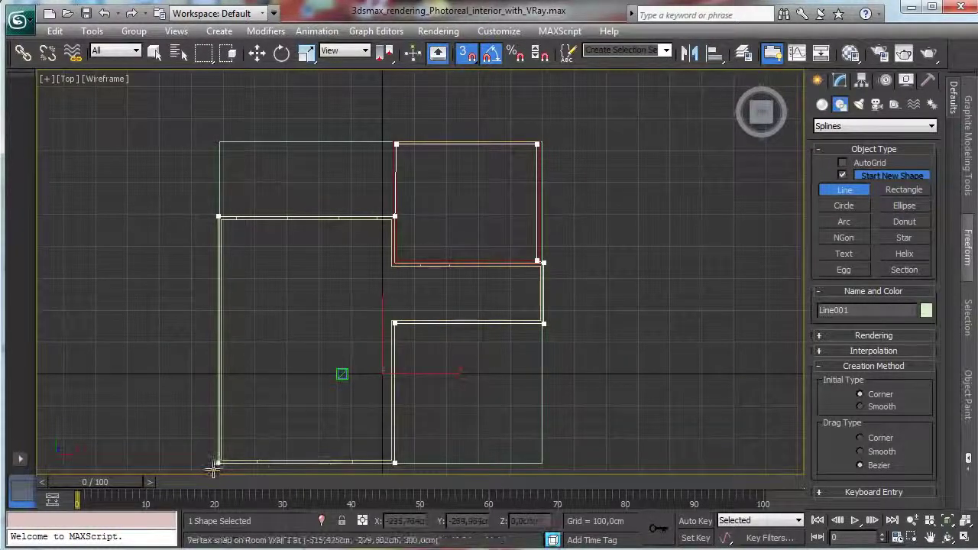
{"action": "left_click", "coordinate": [218, 462]}
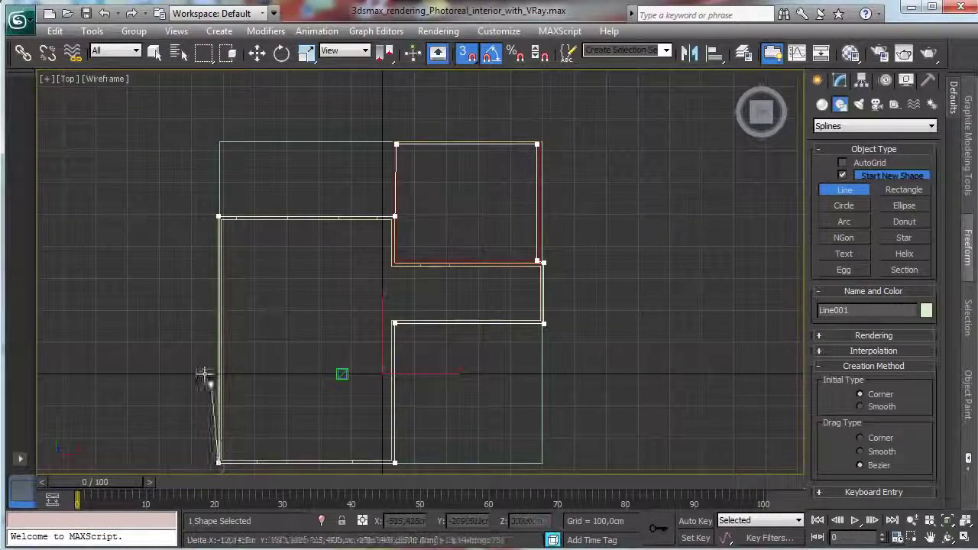
{"action": "left_click", "coordinate": [219, 215]}
{"action": "left_click", "coordinate": [651, 473]}
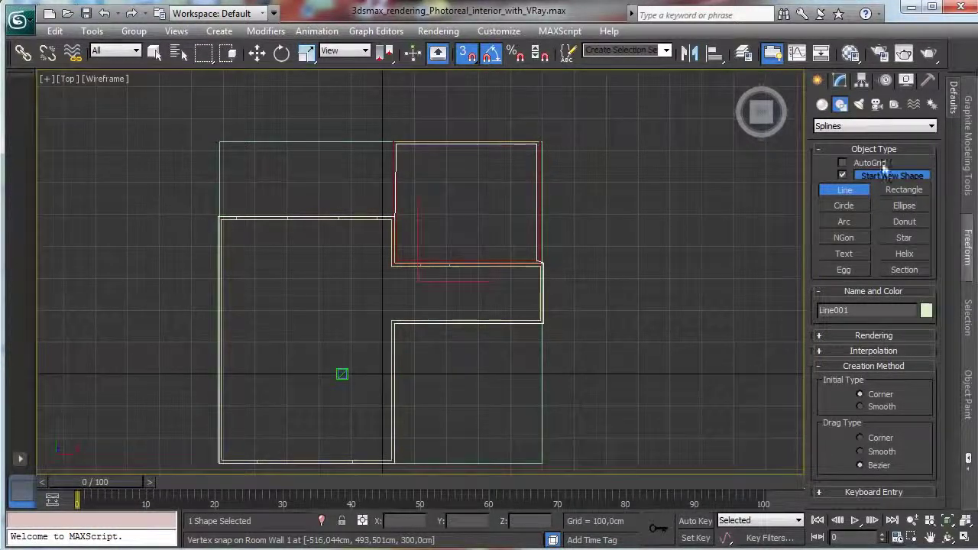
Step: Extrude the closed outline 5 cm as a ceiling slab over the room walls
{"action": "left_click", "coordinate": [838, 81]}
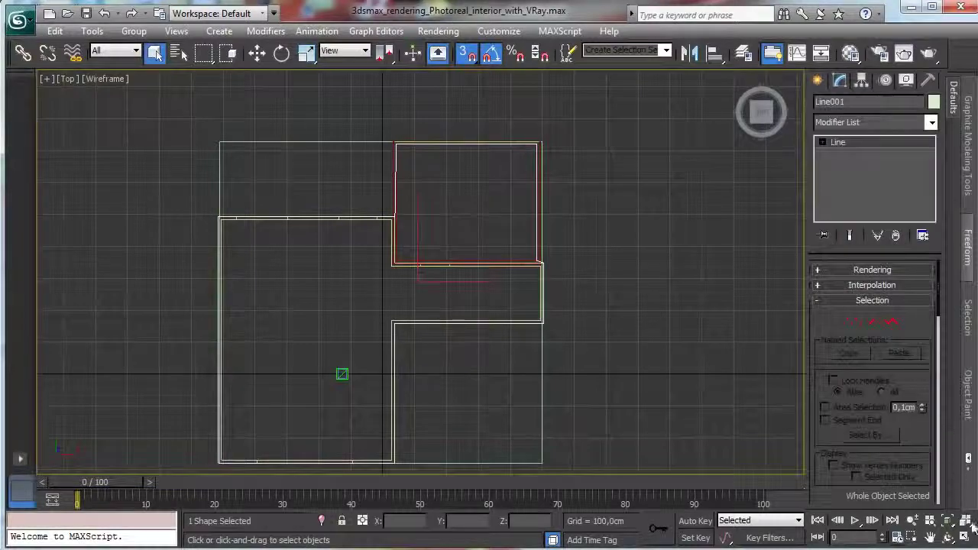
{"action": "key", "text": "alt+w"}
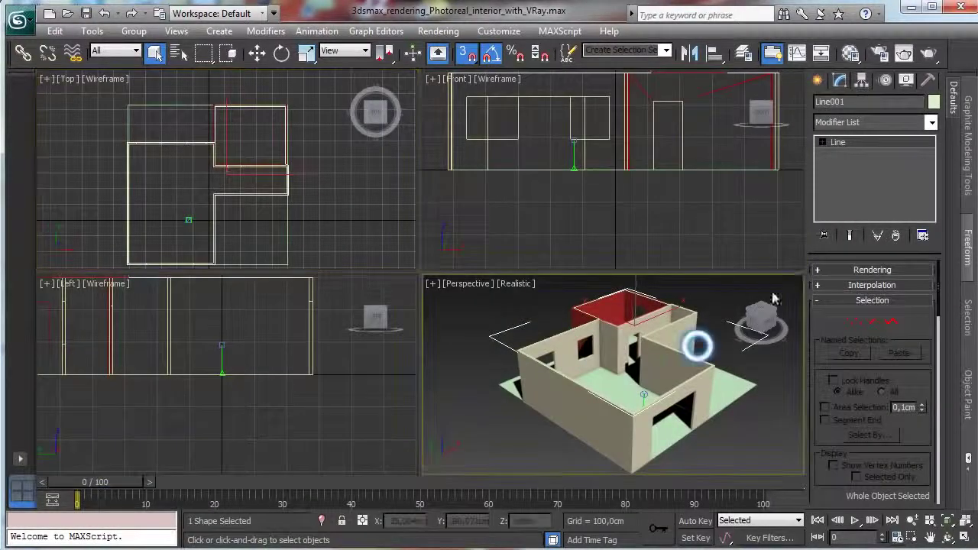
{"action": "left_click", "coordinate": [931, 123]}
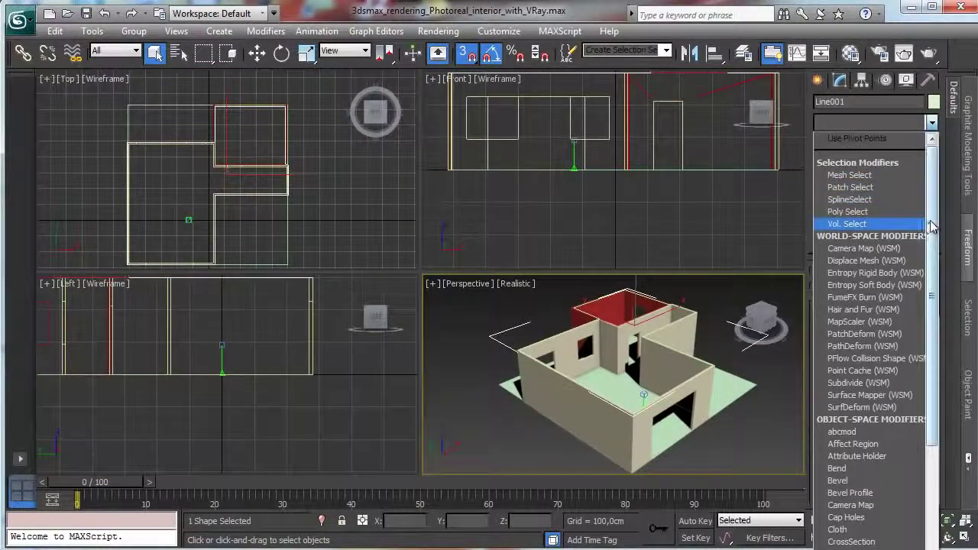
{"action": "scroll", "coordinate": [864, 321], "scroll_direction": "down", "scroll_amount": 4}
{"action": "left_click", "coordinate": [849, 492]}
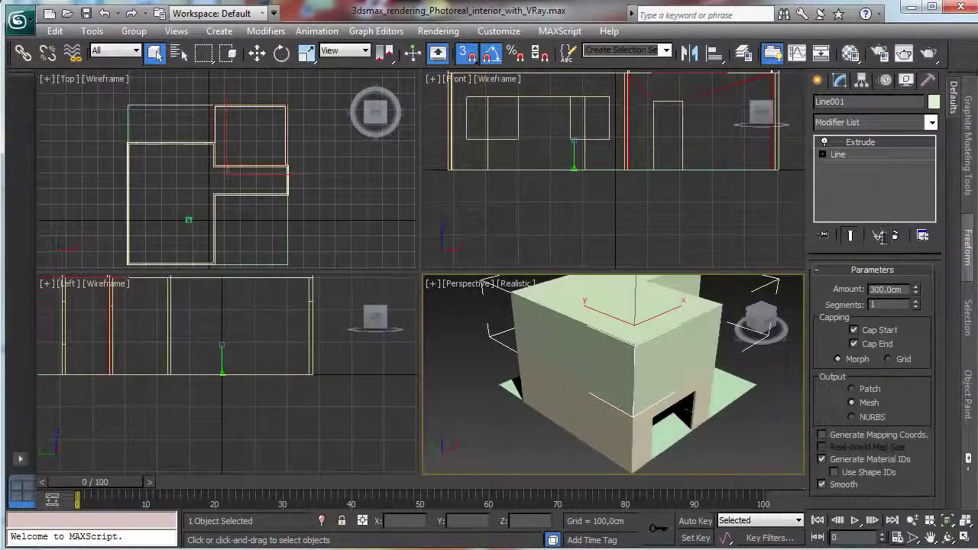
{"action": "double_click", "coordinate": [898, 289]}
{"action": "type", "text": "1"}
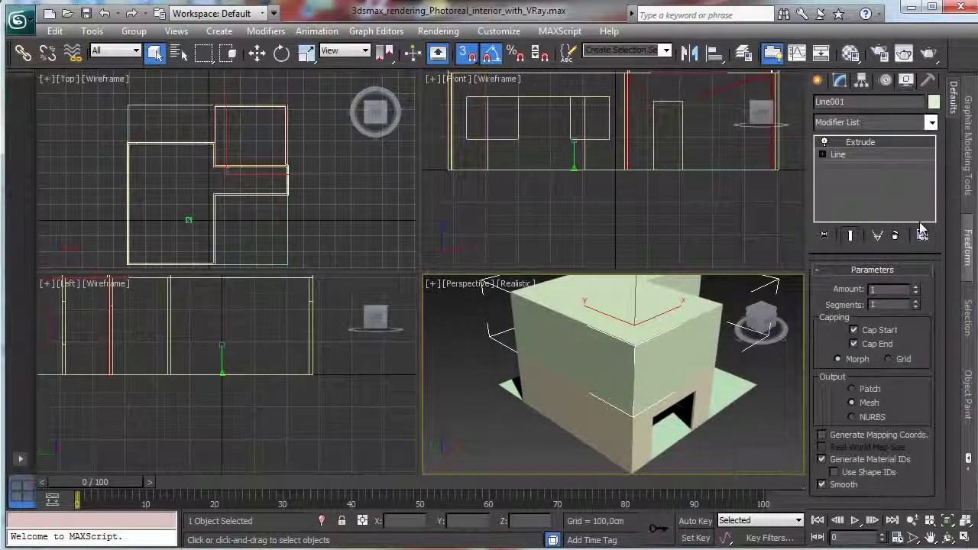
{"action": "type", "text": "5"}
{"action": "key", "text": "Return"}
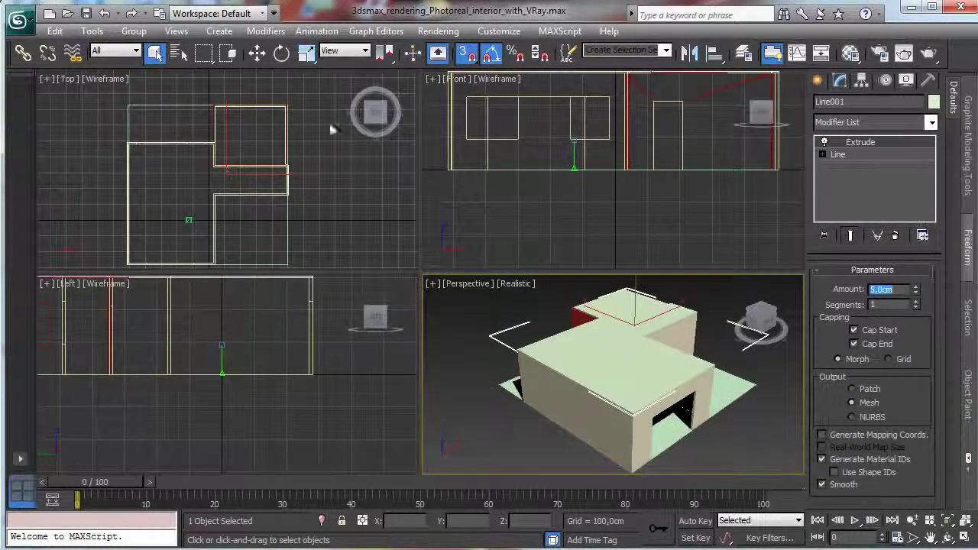
Step: Frame the whole model in the Front view to examine the ceiling slab's position on top of the walls
{"action": "right_click", "coordinate": [474, 113]}
{"action": "right_click", "coordinate": [295, 290]}
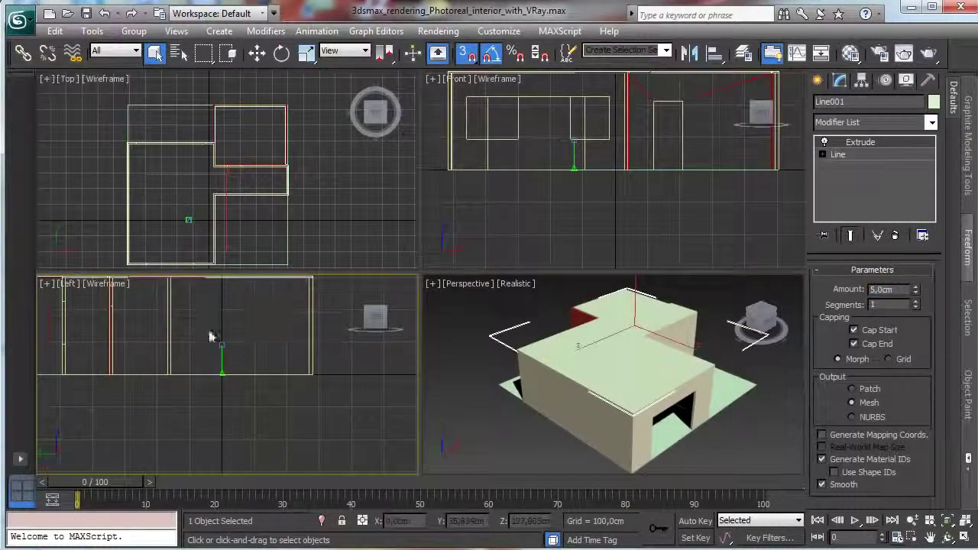
{"action": "left_click", "coordinate": [257, 52]}
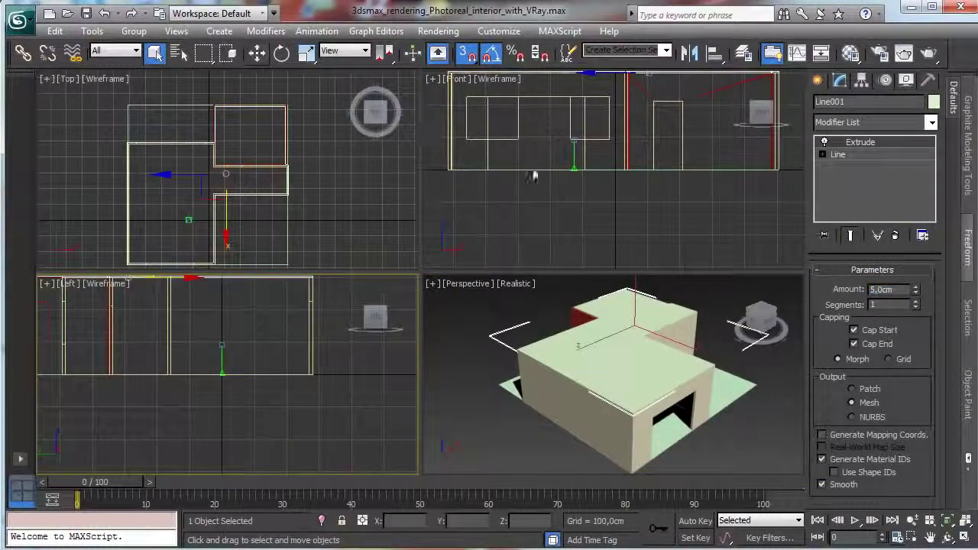
{"action": "right_click", "coordinate": [650, 183]}
{"action": "left_click", "coordinate": [951, 521]}
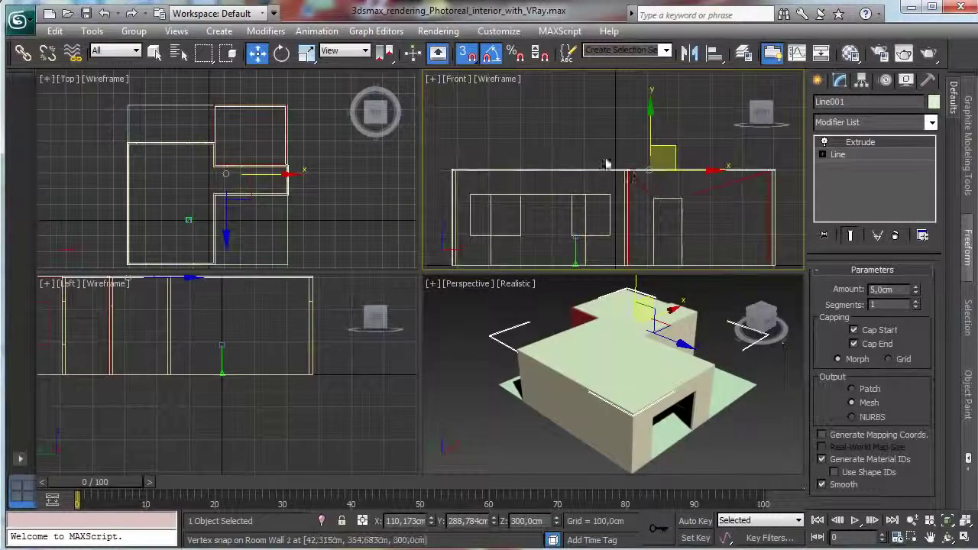
{"action": "left_click", "coordinate": [913, 519]}
{"action": "left_click_drag", "start_coordinate": [633, 186], "coordinate": [678, 269]}
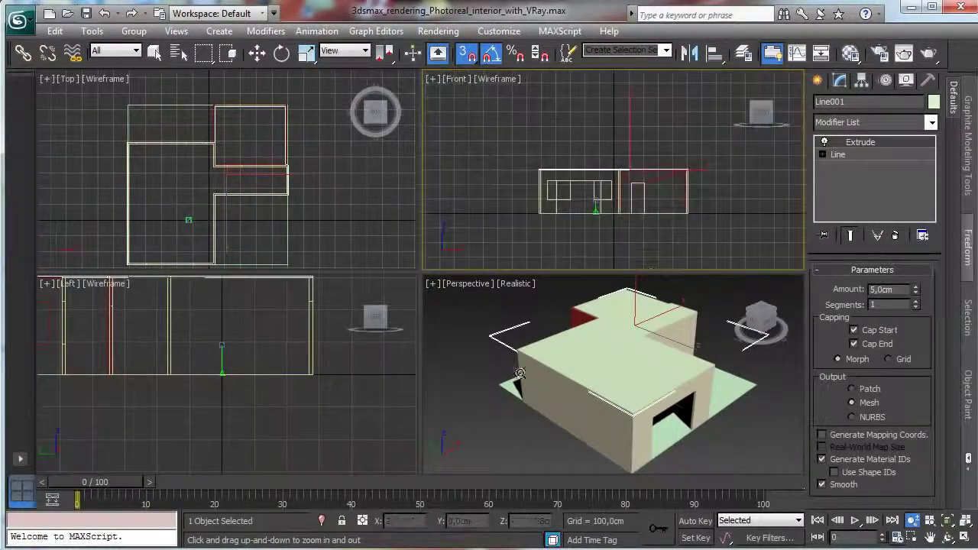
Step: Create a targeted VRayPhysicalCamera in the large room in the Top view and show its view in the perspective viewport
{"action": "right_click", "coordinate": [526, 361]}
{"action": "left_click", "coordinate": [818, 80]}
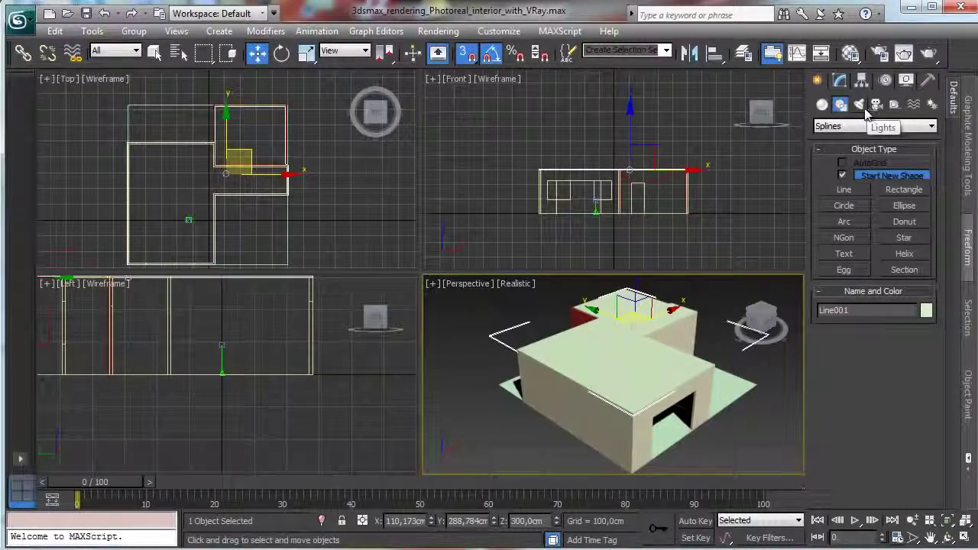
{"action": "left_click", "coordinate": [860, 107]}
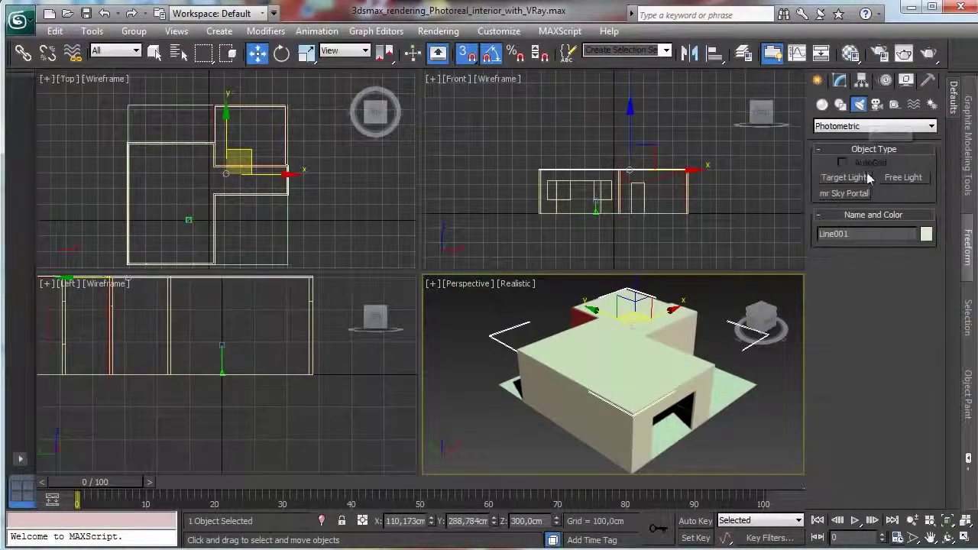
{"action": "left_click", "coordinate": [837, 128]}
{"action": "left_click", "coordinate": [877, 106]}
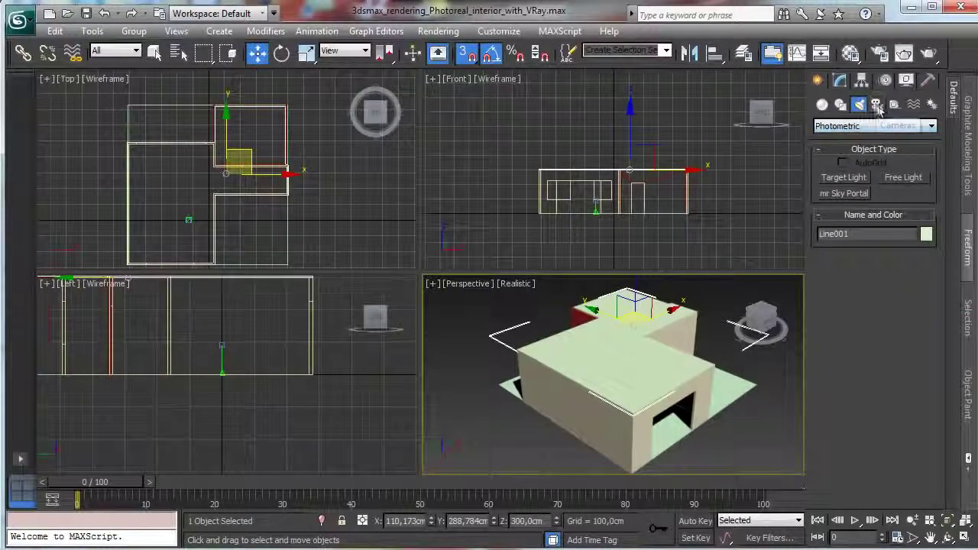
{"action": "left_click", "coordinate": [877, 106]}
{"action": "left_click", "coordinate": [860, 125]}
{"action": "left_click", "coordinate": [859, 150]}
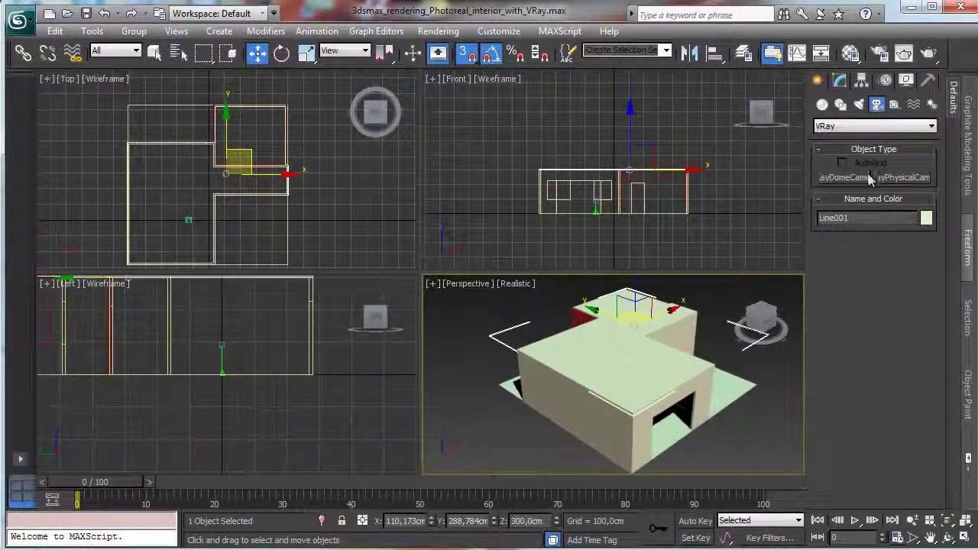
{"action": "left_click", "coordinate": [904, 178]}
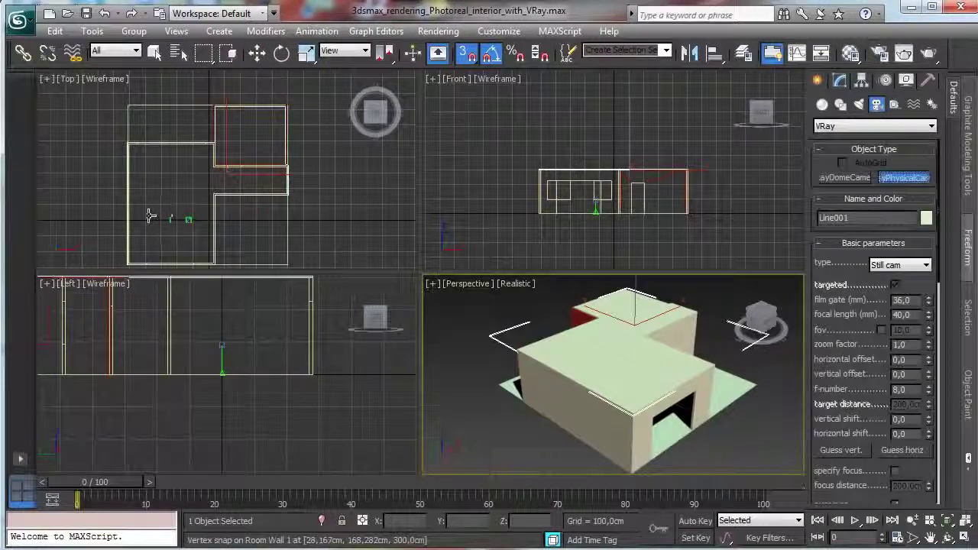
{"action": "left_click_drag", "start_coordinate": [149, 217], "coordinate": [552, 235]}
{"action": "key", "text": "c"}
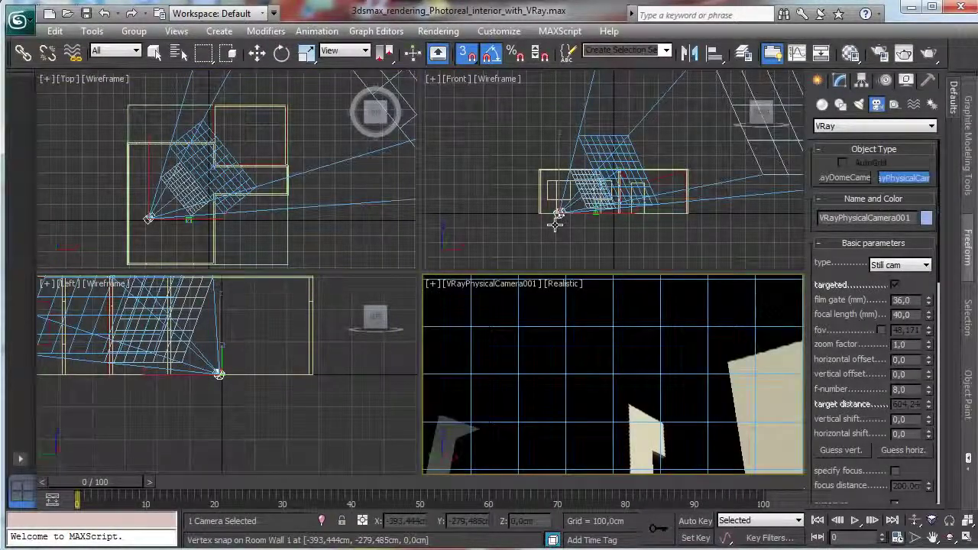
Step: Raise the camera to a height of about 105 cm with vertex snapping turned off
{"action": "left_click", "coordinate": [257, 52]}
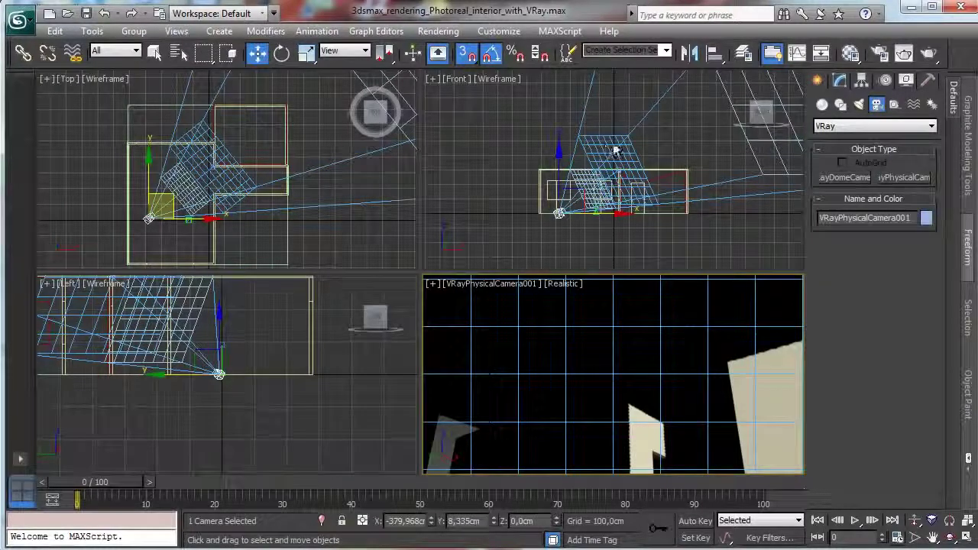
{"action": "mouse_move", "coordinate": [558, 172]}
{"action": "left_mouse_down"}
{"action": "mouse_move", "coordinate": [546, 171]}
{"action": "mouse_move", "coordinate": [558, 152]}
{"action": "mouse_move", "coordinate": [559, 180]}
{"action": "left_mouse_up"}
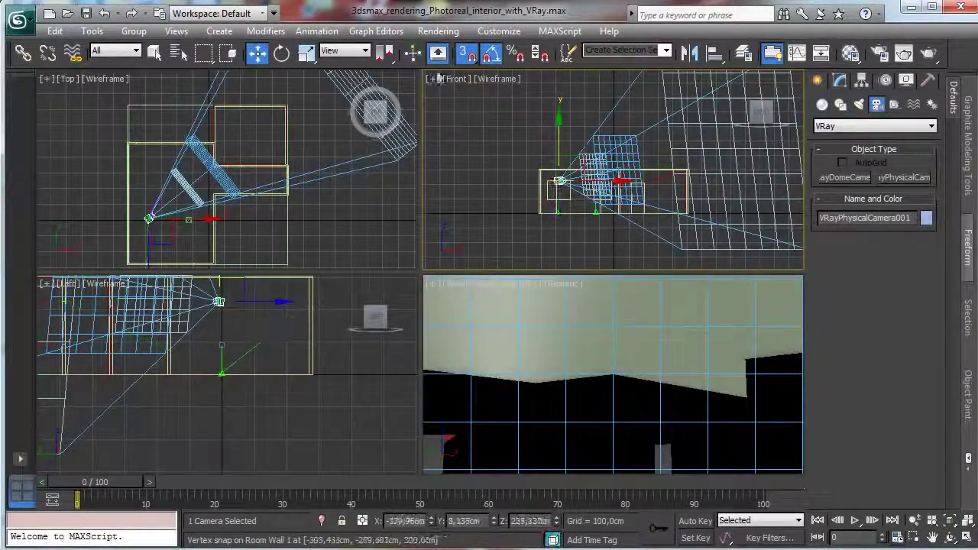
{"action": "key", "text": "s"}
{"action": "left_click_drag", "start_coordinate": [559, 143], "coordinate": [557, 161]}
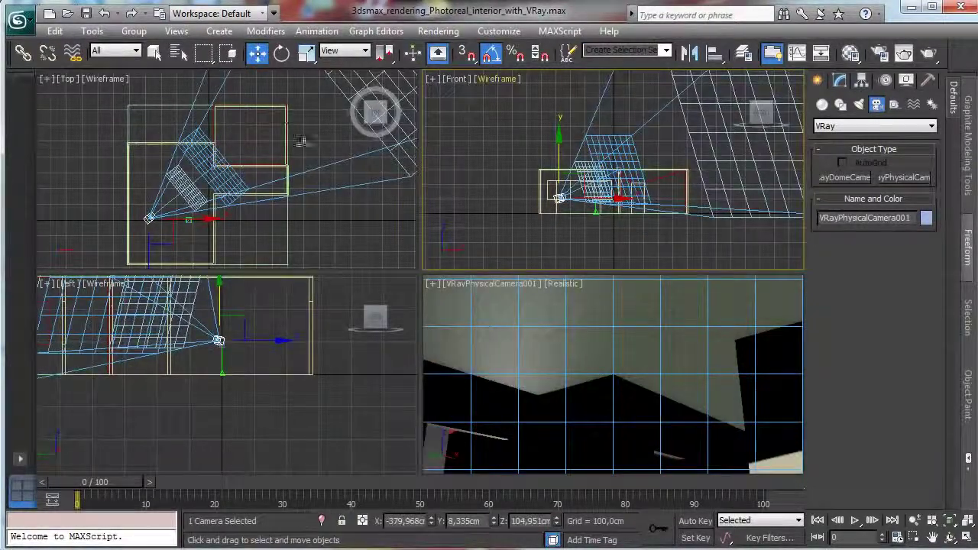
Step: Select the camera's target and move it near the large room's upper wall in the plan, about 148 cm high
{"action": "left_click", "coordinate": [495, 284]}
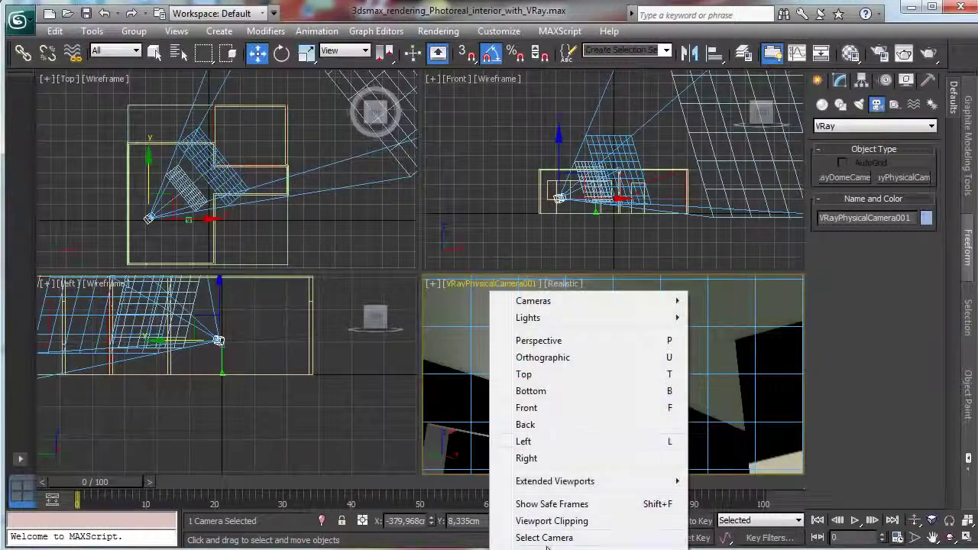
{"action": "left_click", "coordinate": [548, 549]}
{"action": "left_click_drag", "start_coordinate": [612, 331], "coordinate": [589, 457]}
{"action": "left_click_drag", "start_coordinate": [213, 143], "coordinate": [216, 132]}
Step: Change the camera viewport's visual style to one that shows the interior walls fully lit
{"action": "right_click", "coordinate": [516, 332]}
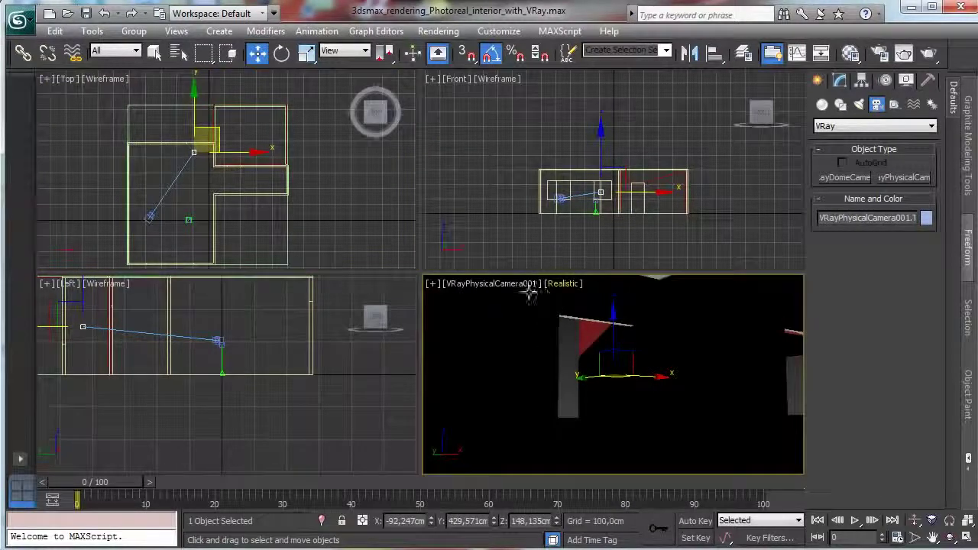
{"action": "left_click", "coordinate": [562, 284]}
{"action": "left_click", "coordinate": [572, 318]}
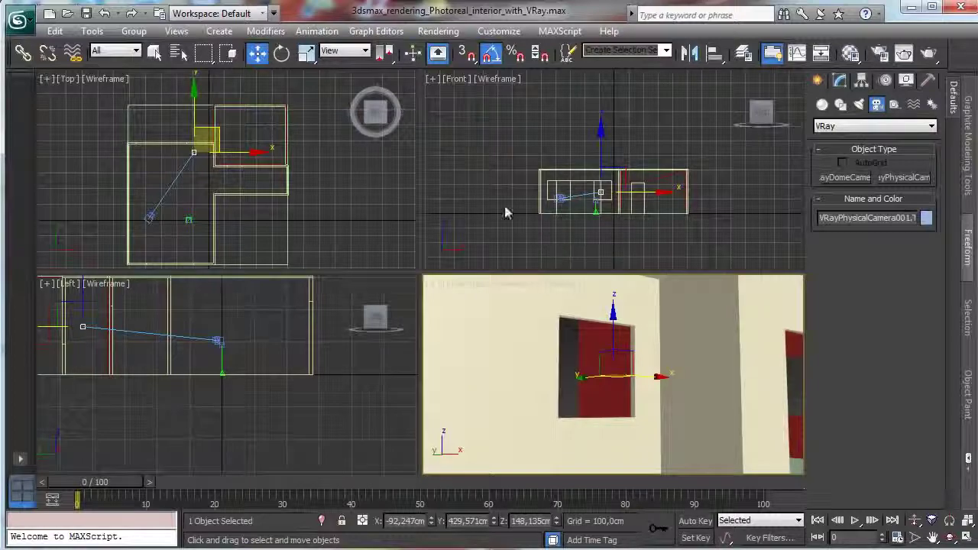
Step: Move the camera into the large room's lower-left plan corner and shift its target closer to the opening between the rooms
{"action": "left_click", "coordinate": [150, 217]}
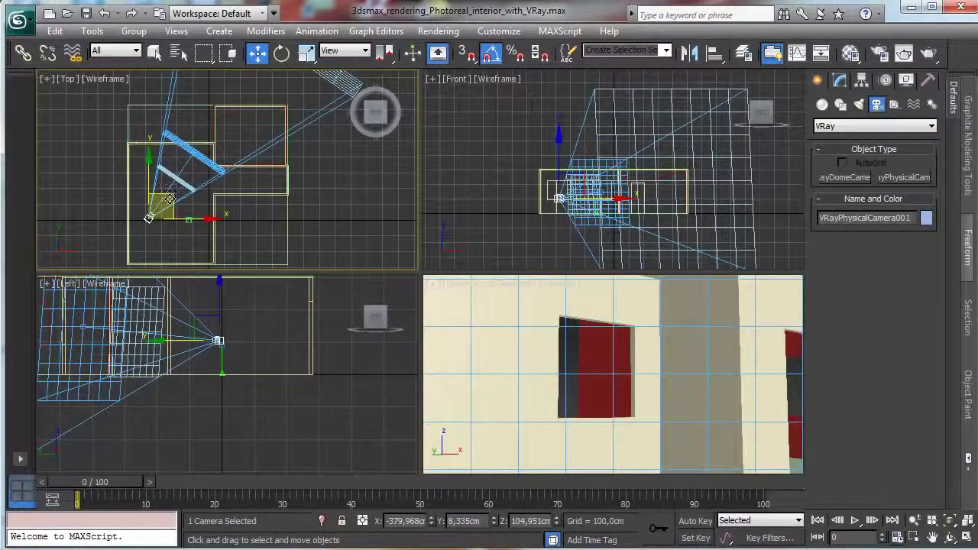
{"action": "left_click_drag", "start_coordinate": [170, 198], "coordinate": [155, 225]}
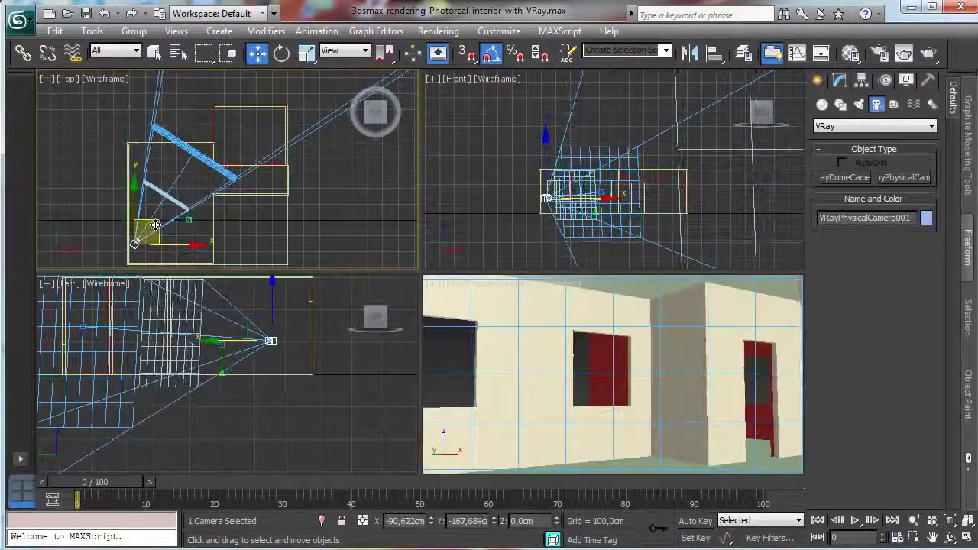
{"action": "left_click", "coordinate": [228, 177]}
{"action": "left_click", "coordinate": [190, 152]}
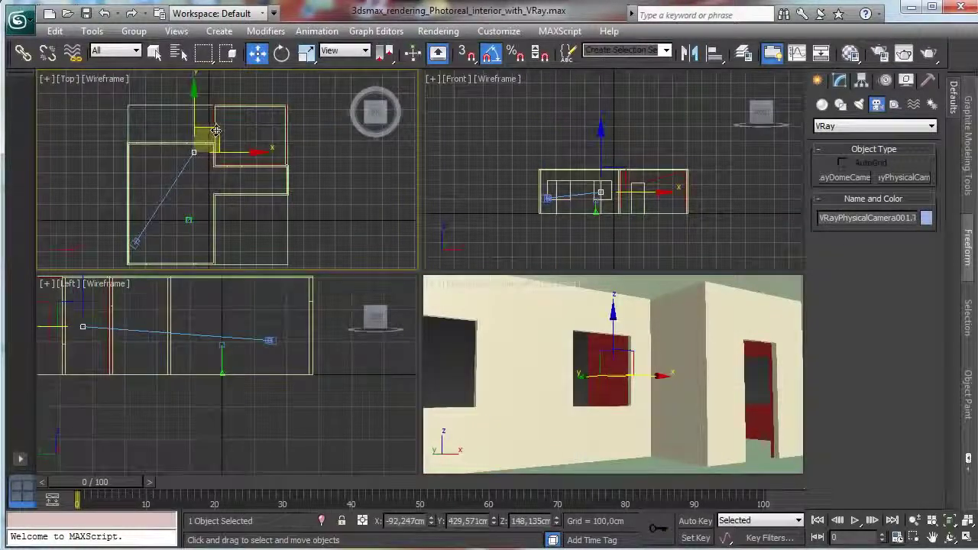
{"action": "left_click_drag", "start_coordinate": [216, 131], "coordinate": [223, 148]}
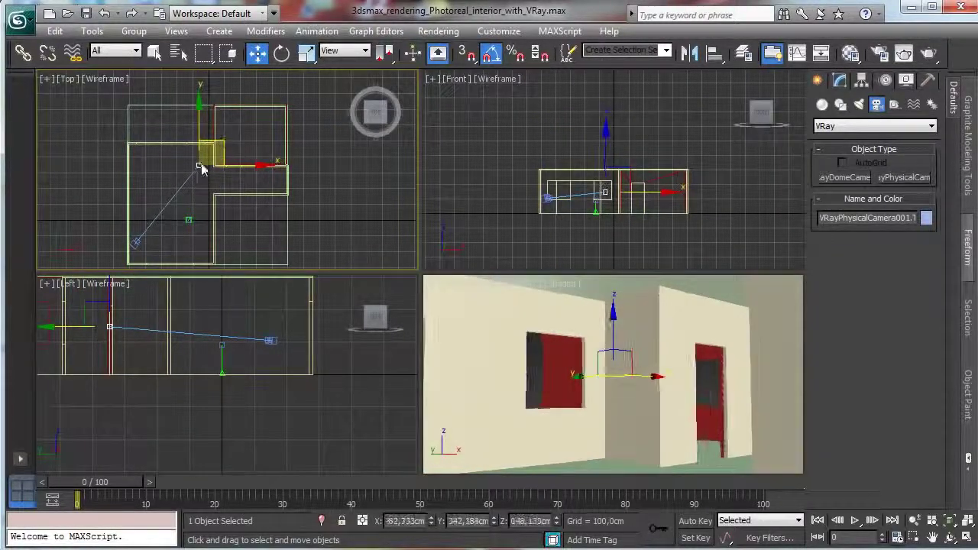
{"action": "left_click", "coordinate": [135, 243]}
{"action": "left_click_drag", "start_coordinate": [151, 223], "coordinate": [146, 236]}
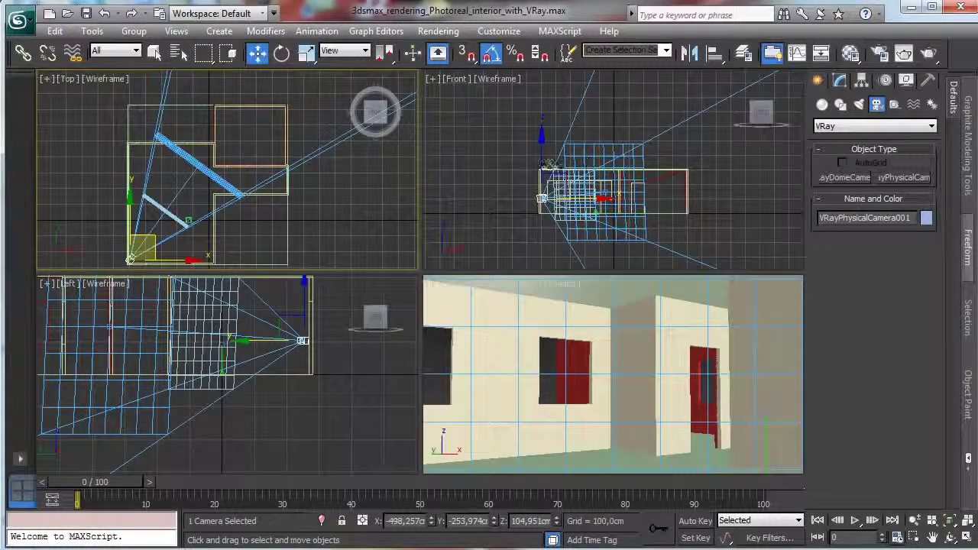
Step: Lower the camera to about 85 cm and its target to about 120 cm
{"action": "left_click", "coordinate": [540, 155]}
{"action": "mouse_move", "coordinate": [541, 155]}
{"action": "left_mouse_down"}
{"action": "mouse_move", "coordinate": [537, 147]}
{"action": "mouse_move", "coordinate": [537, 163]}
{"action": "left_mouse_up"}
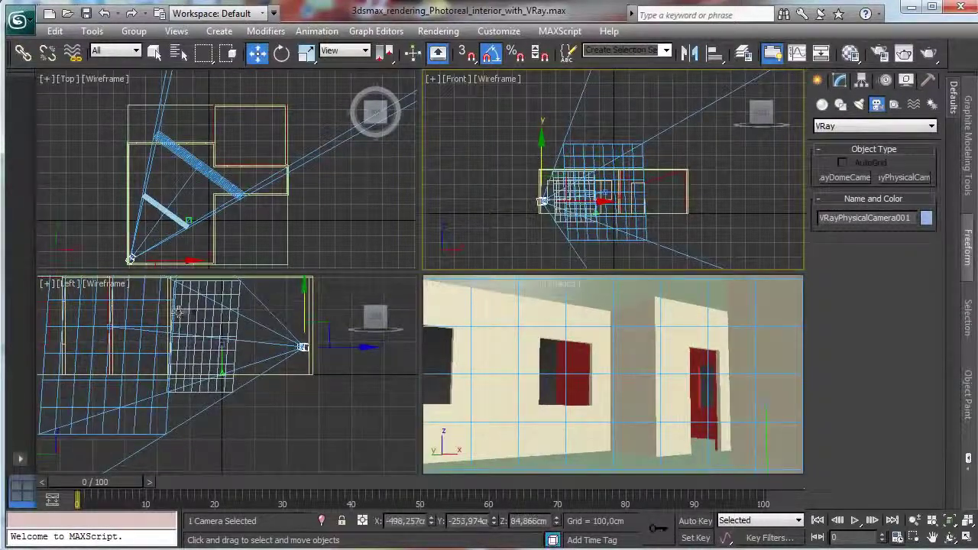
{"action": "left_click", "coordinate": [458, 298]}
{"action": "left_click", "coordinate": [465, 284]}
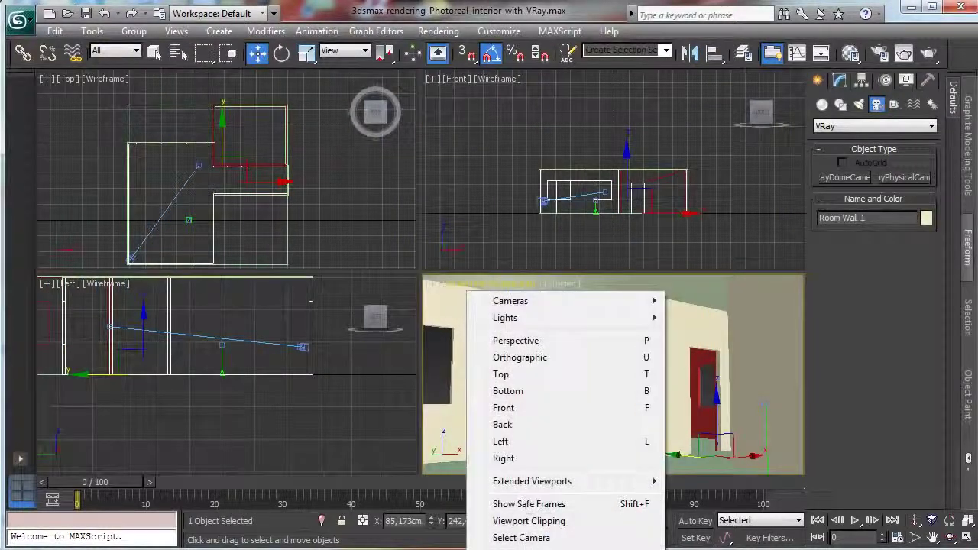
{"action": "left_click", "coordinate": [534, 549]}
{"action": "left_click_drag", "start_coordinate": [615, 325], "coordinate": [612, 342]}
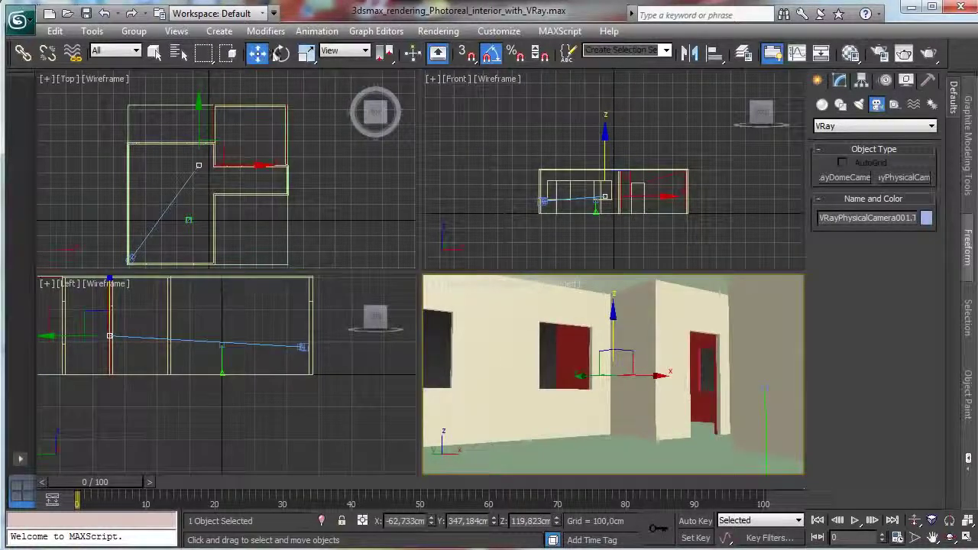
{"action": "left_click", "coordinate": [153, 52]}
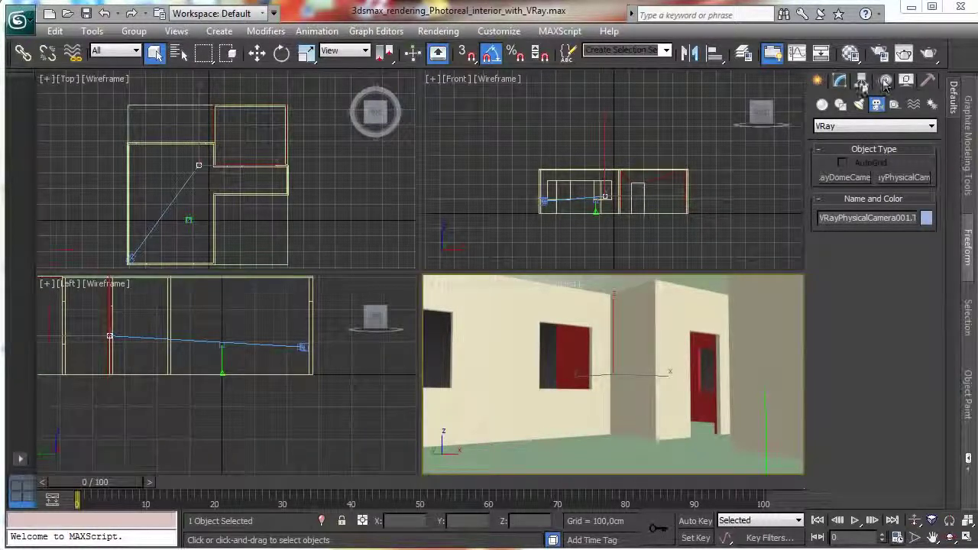
Step: Create a Daylight system near the middle of the plan, accepting the recommended exposure control
{"action": "left_click", "coordinate": [932, 104]}
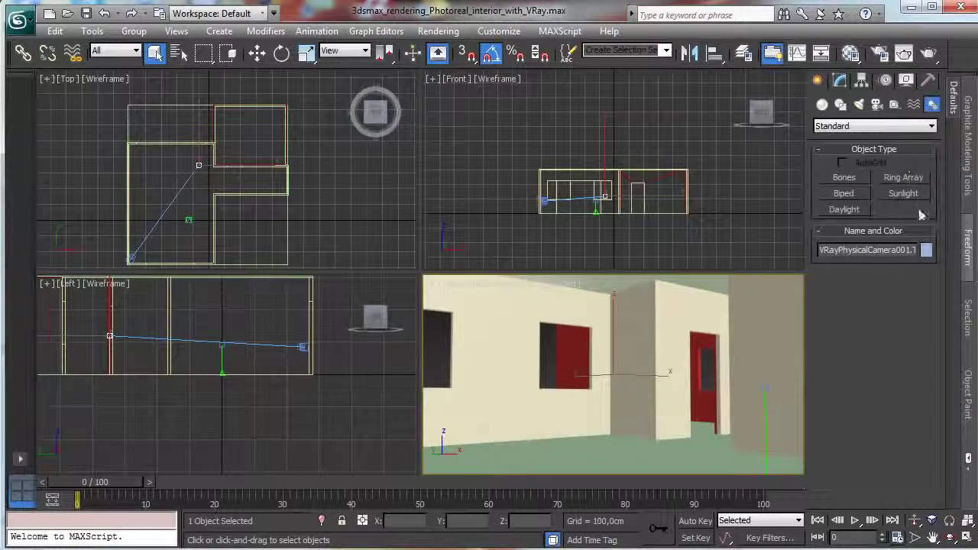
{"action": "left_click", "coordinate": [857, 211]}
{"action": "left_click", "coordinate": [474, 324]}
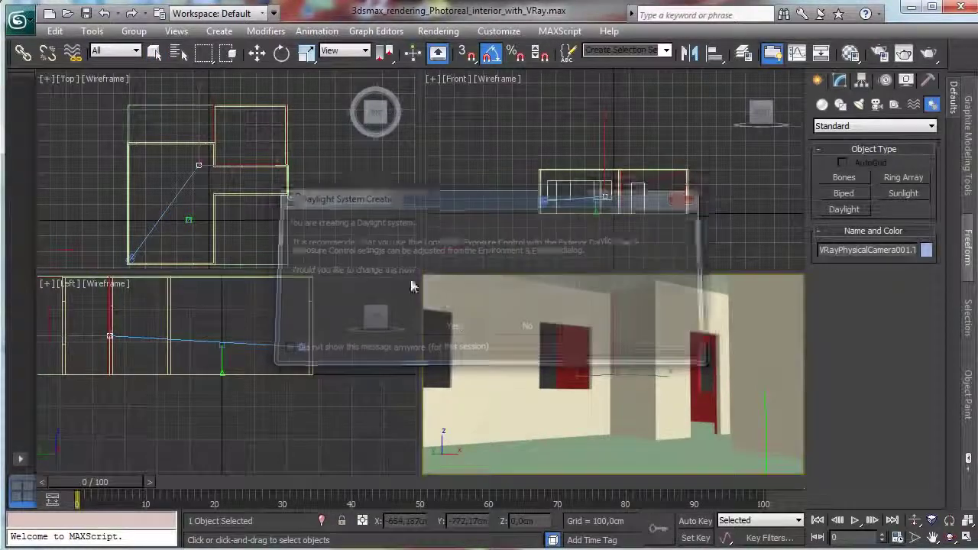
{"action": "right_click", "coordinate": [222, 204]}
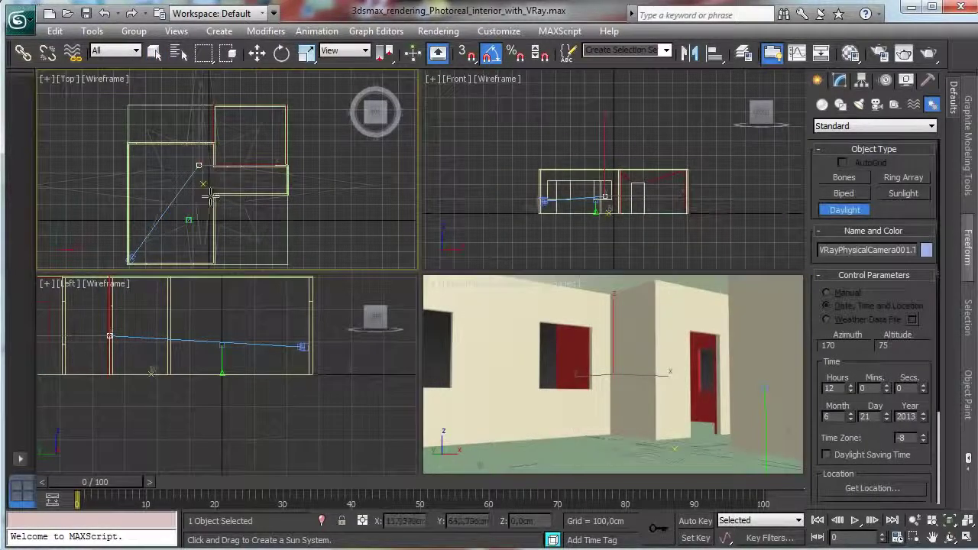
{"action": "left_click_drag", "start_coordinate": [202, 185], "coordinate": [245, 181]}
{"action": "left_click", "coordinate": [244, 116]}
{"action": "right_click", "coordinate": [584, 339]}
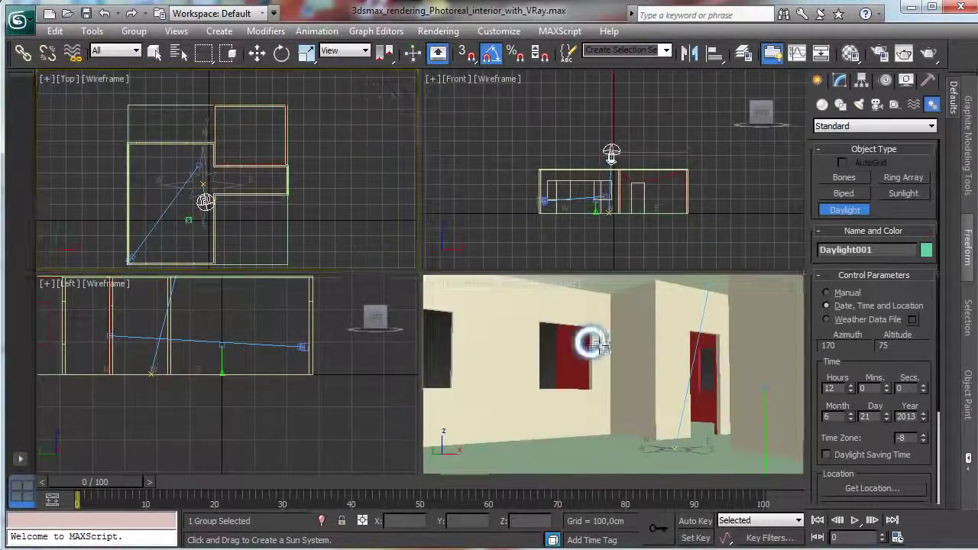
Step: Assign V-Ray Adv 2.30.01 as the production renderer and close the render setup
{"action": "left_click", "coordinate": [879, 53]}
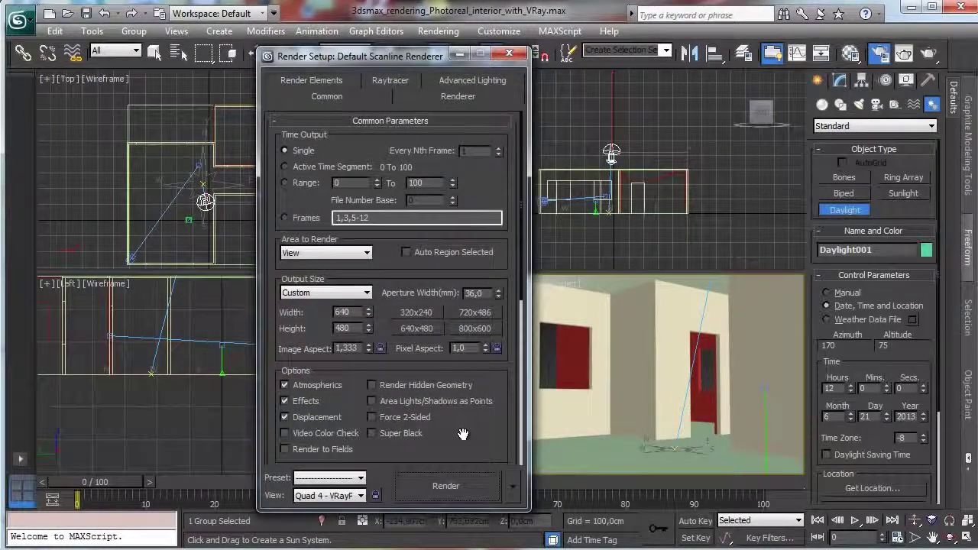
{"action": "scroll", "coordinate": [466, 434], "scroll_direction": "down", "scroll_amount": 8}
{"action": "left_click", "coordinate": [449, 456]}
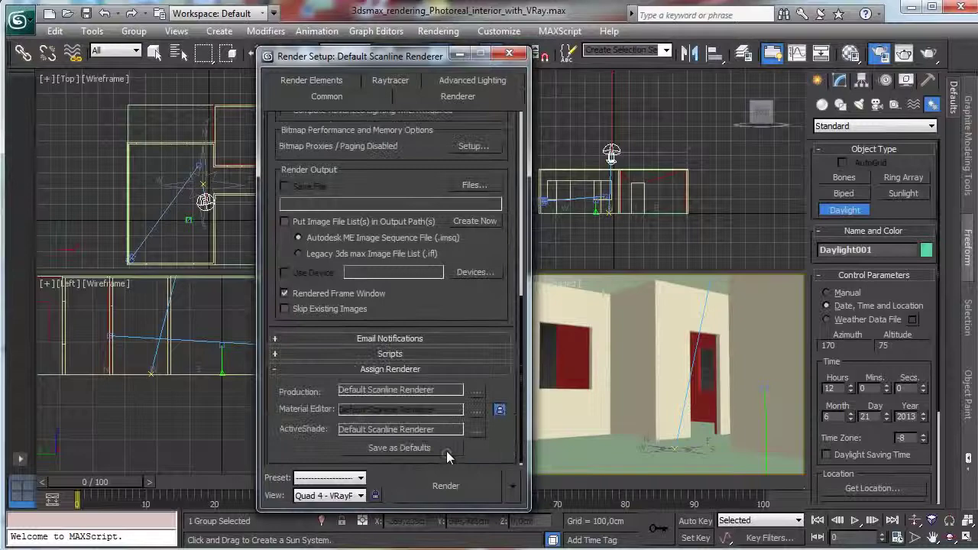
{"action": "left_click", "coordinate": [475, 391]}
{"action": "double_click", "coordinate": [352, 215]}
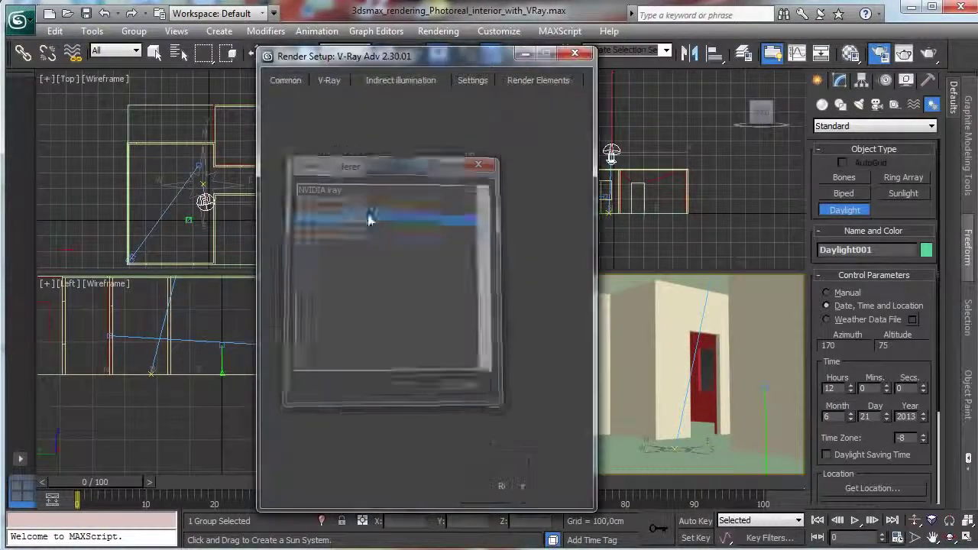
{"action": "left_click", "coordinate": [586, 53]}
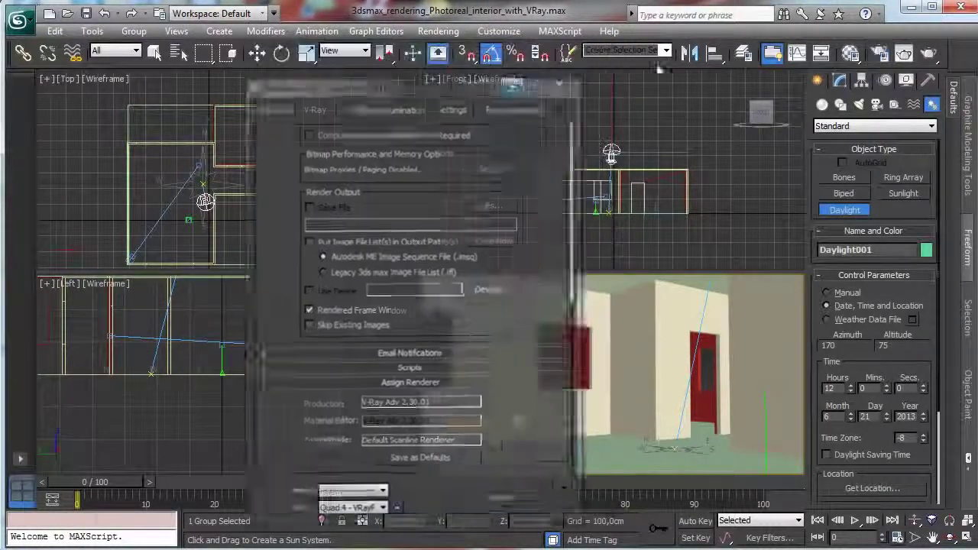
Step: Set the daylight's sunlight type to VRaySun, accept the automatic VRaySky environment map, and deactivate the skylight
{"action": "left_click", "coordinate": [840, 80]}
{"action": "left_click", "coordinate": [924, 303]}
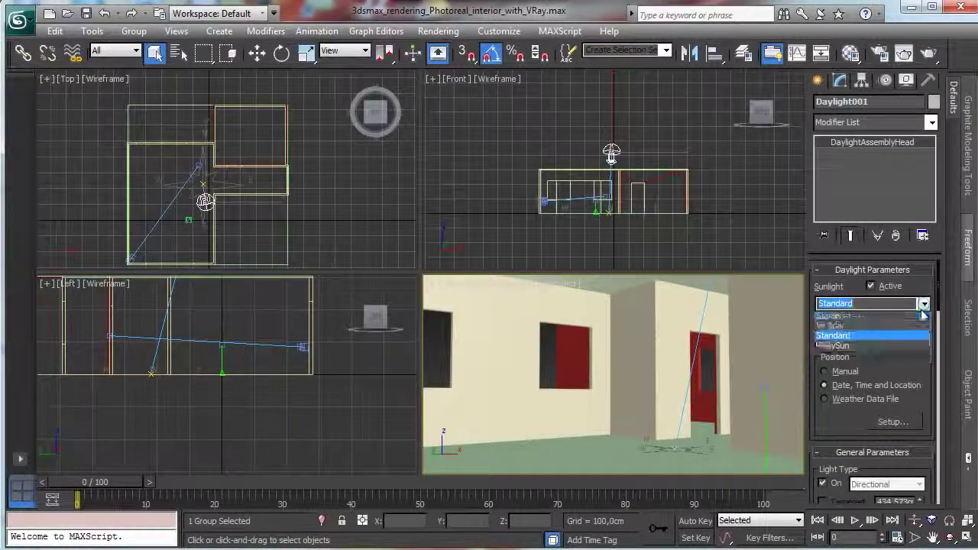
{"action": "left_click", "coordinate": [840, 345]}
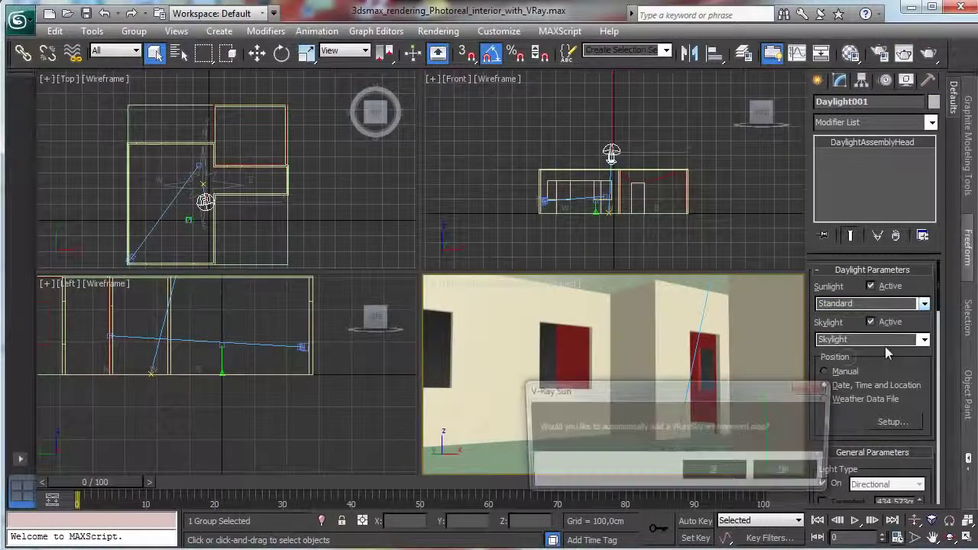
{"action": "left_click", "coordinate": [726, 470]}
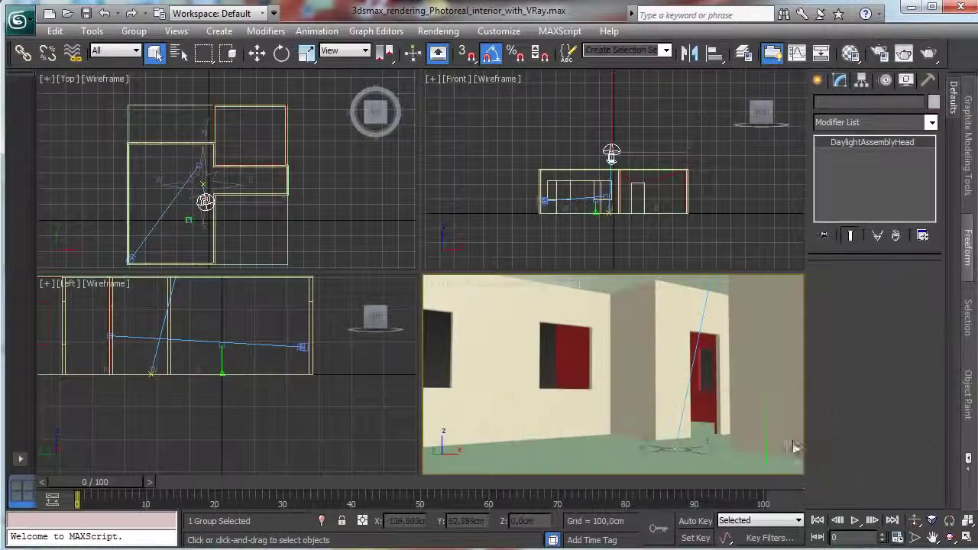
{"action": "left_click", "coordinate": [871, 322]}
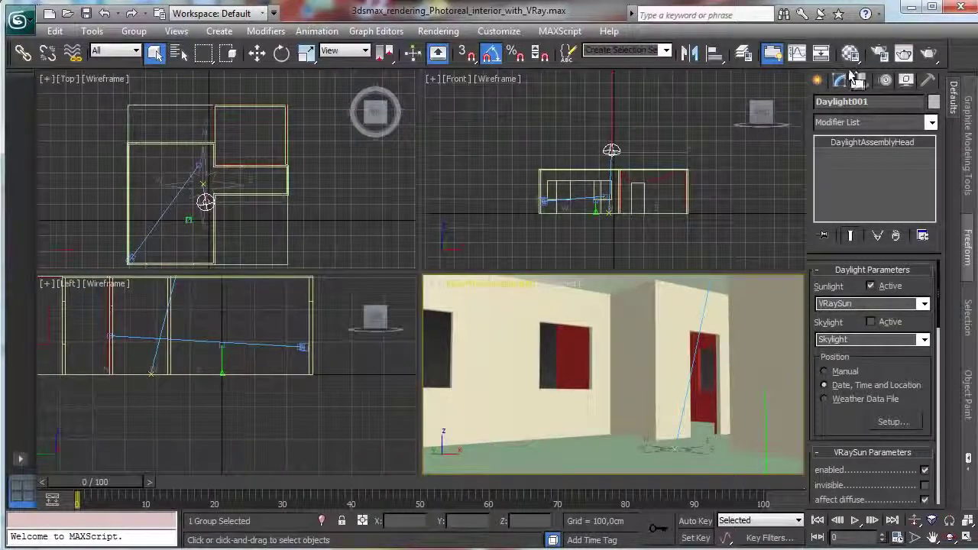
Step: Open the common render settings and show safe frames in the VRayPhysicalCamera001 viewport
{"action": "left_click", "coordinate": [878, 53]}
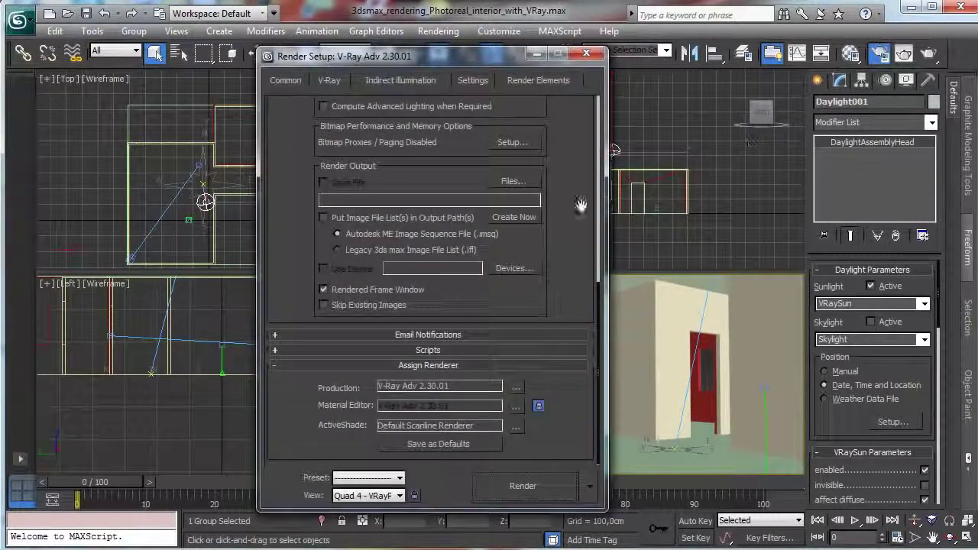
{"action": "left_click", "coordinate": [330, 81]}
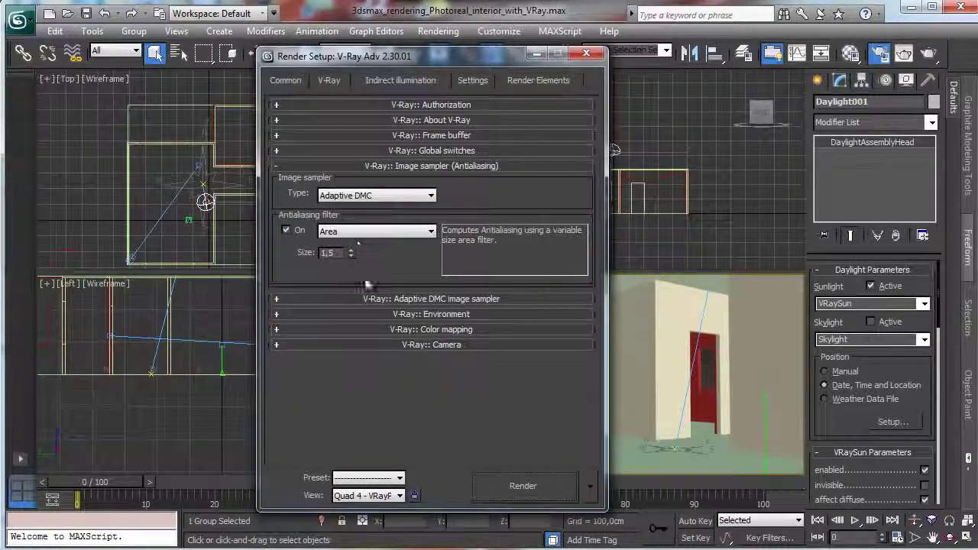
{"action": "left_click", "coordinate": [286, 80]}
{"action": "left_click_drag", "start_coordinate": [447, 172], "coordinate": [438, 445]}
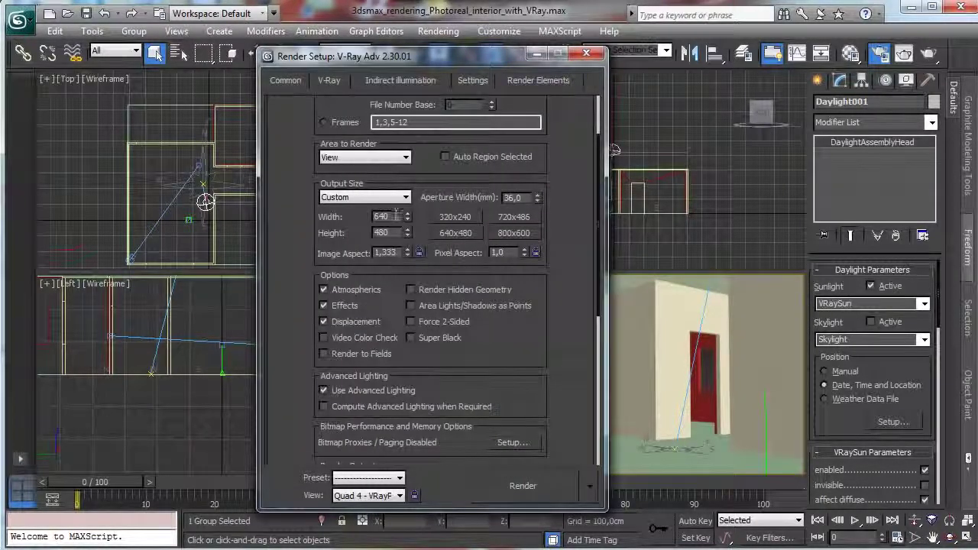
{"action": "left_click_drag", "start_coordinate": [454, 58], "coordinate": [186, 80]}
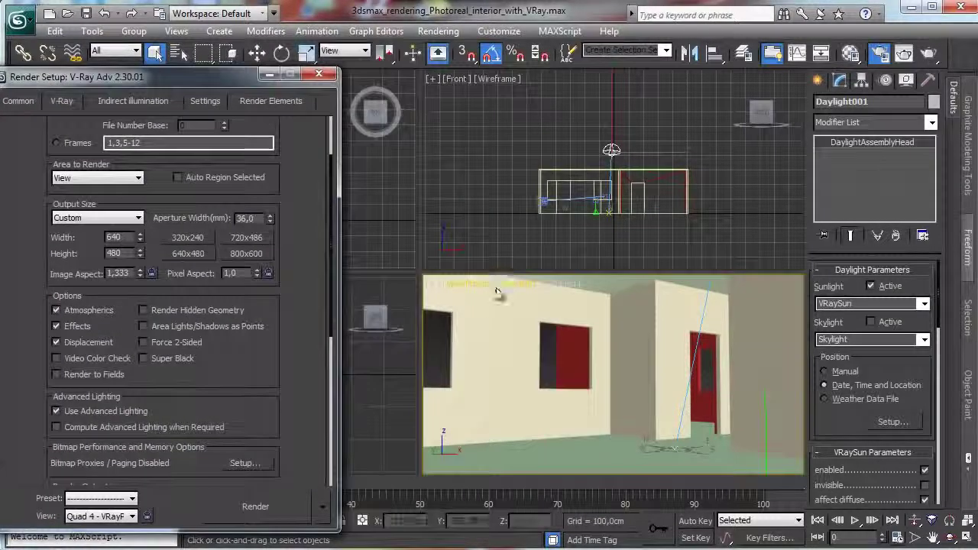
{"action": "left_click", "coordinate": [497, 292]}
{"action": "left_click", "coordinate": [546, 443]}
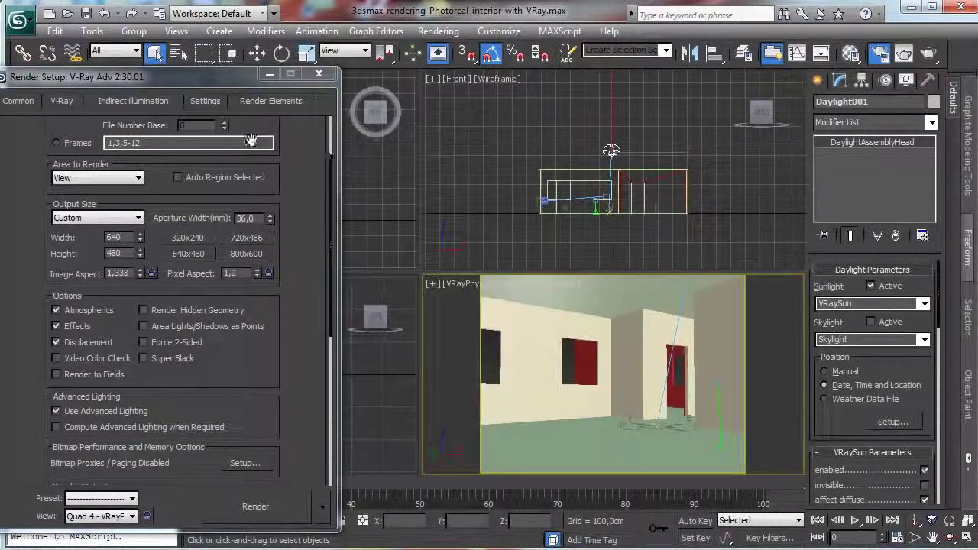
Step: Set the render output size to 1280 wide by 720 high
{"action": "left_click", "coordinate": [114, 237]}
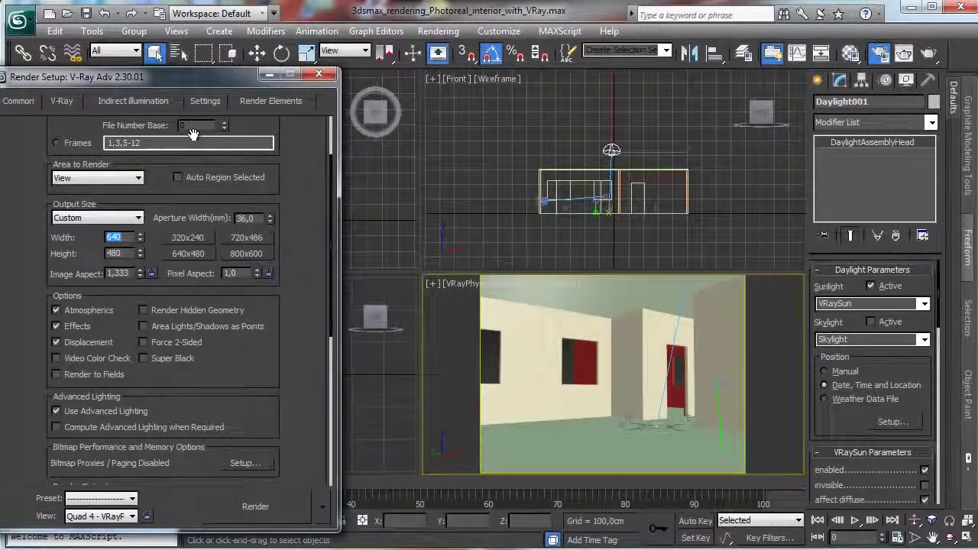
{"action": "type", "text": "4"}
{"action": "key", "text": "Tab"}
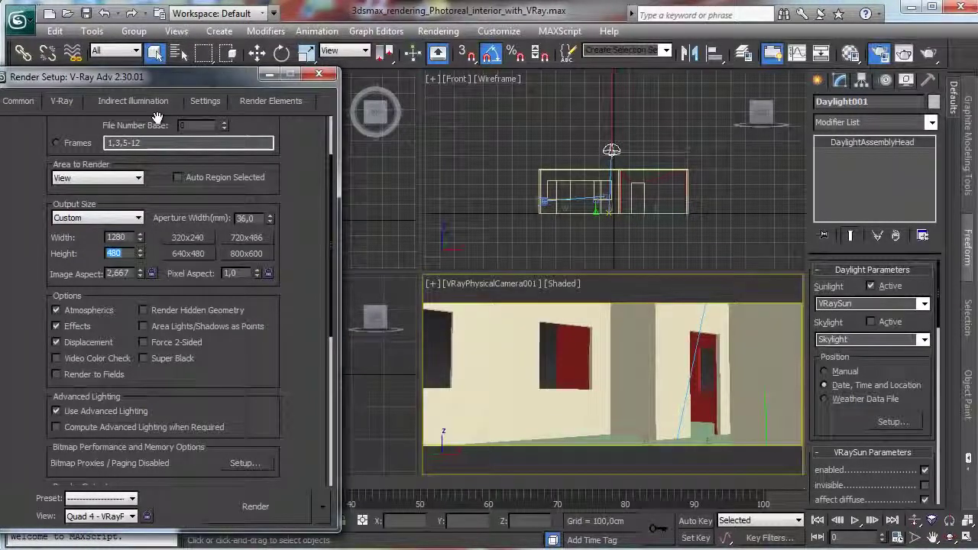
{"action": "type", "text": "1280"}
{"action": "key", "text": "Return"}
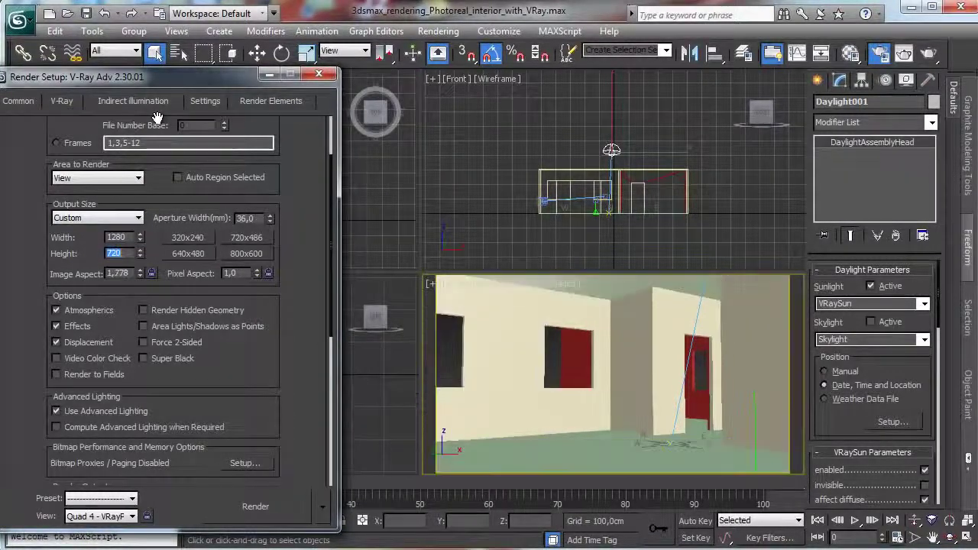
Step: Lock the image aspect ratio and set the output width to 450
{"action": "left_click", "coordinate": [152, 274]}
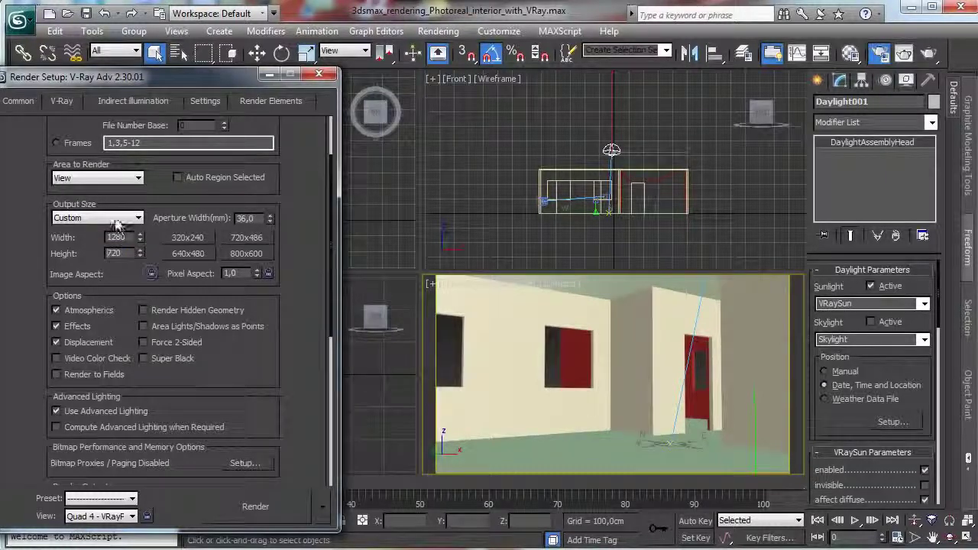
{"action": "double_click", "coordinate": [131, 238]}
{"action": "type", "text": "4"}
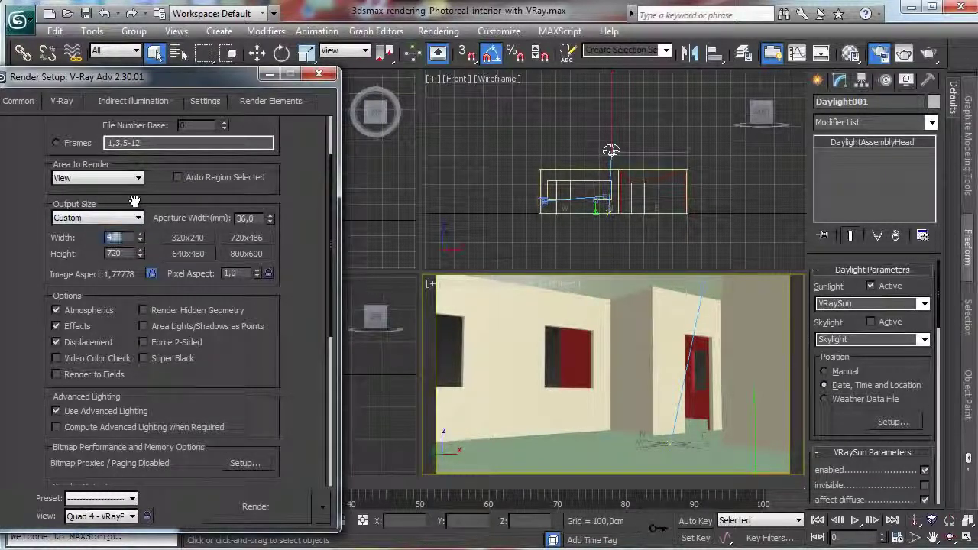
{"action": "type", "text": "50"}
{"action": "key", "text": "Return"}
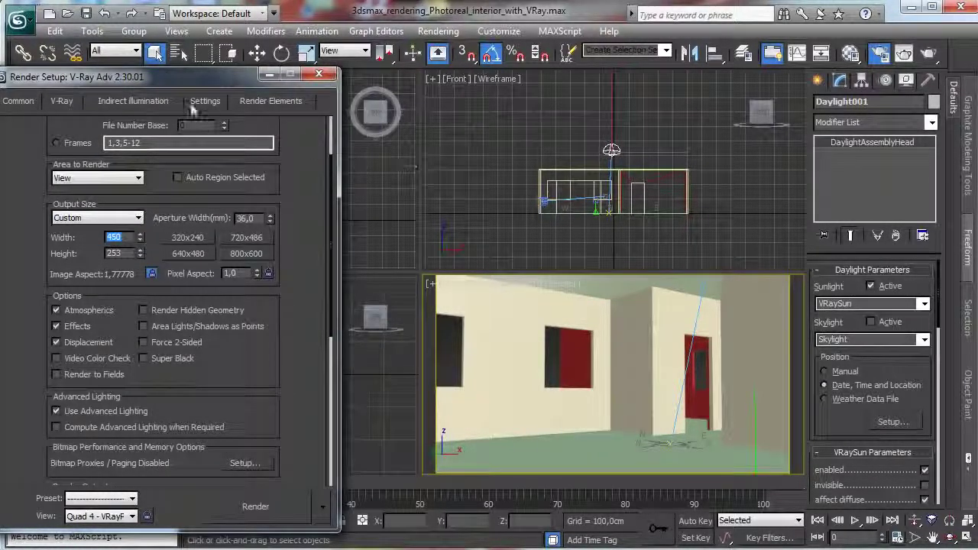
Step: Unlock the material editor renderer from the production renderer and assign V-Ray RT 2.30.02 to it
{"action": "left_click", "coordinate": [286, 467]}
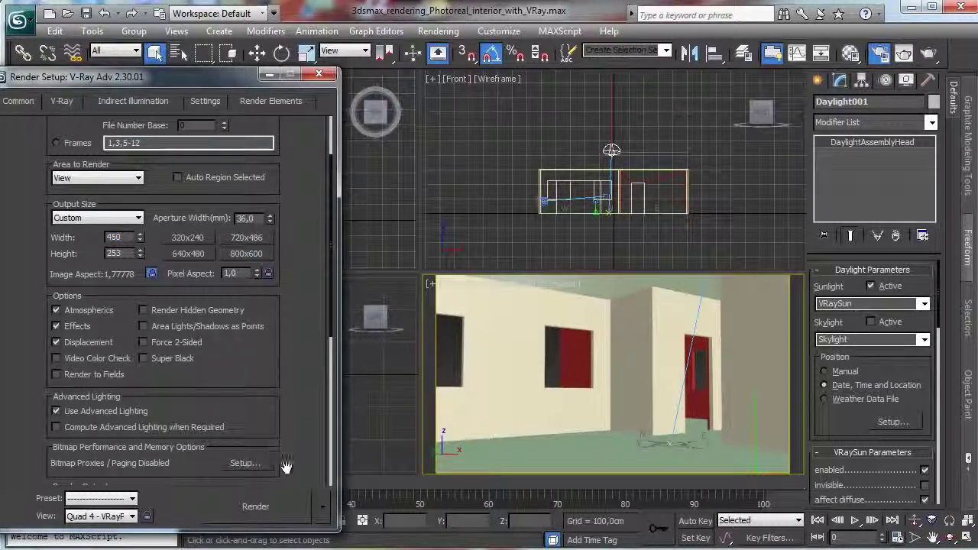
{"action": "left_click", "coordinate": [322, 510]}
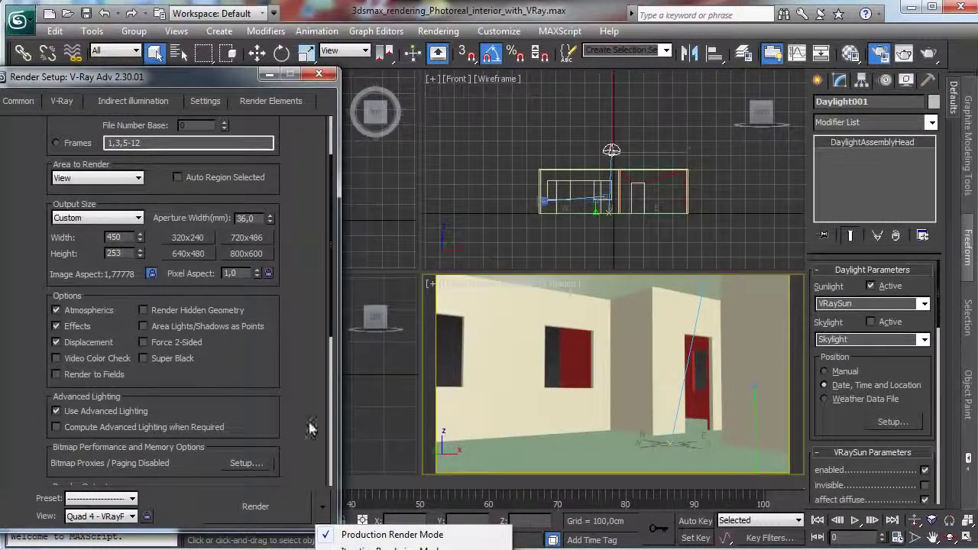
{"action": "scroll", "coordinate": [306, 413], "scroll_direction": "down", "scroll_amount": 5}
{"action": "left_click", "coordinate": [271, 445]}
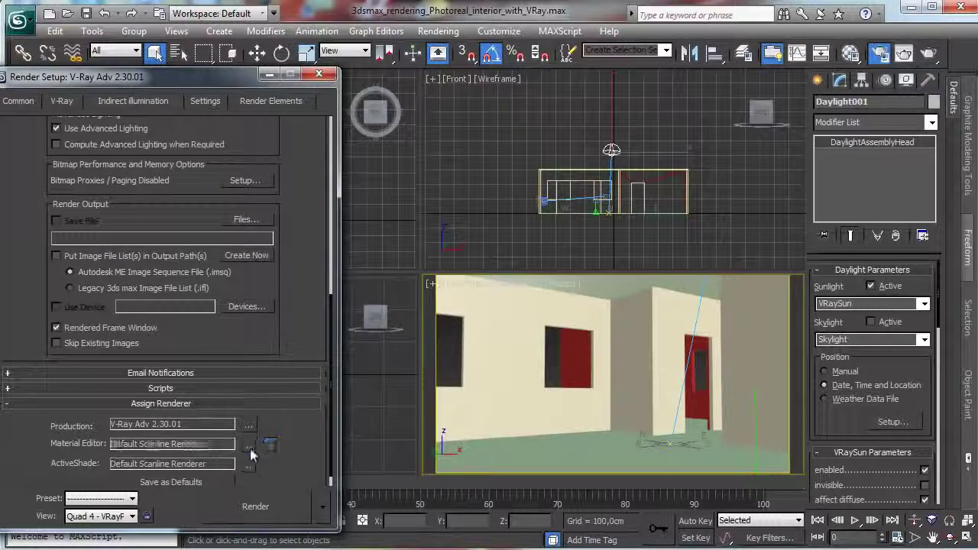
{"action": "left_click", "coordinate": [248, 445]}
{"action": "left_click", "coordinate": [107, 246]}
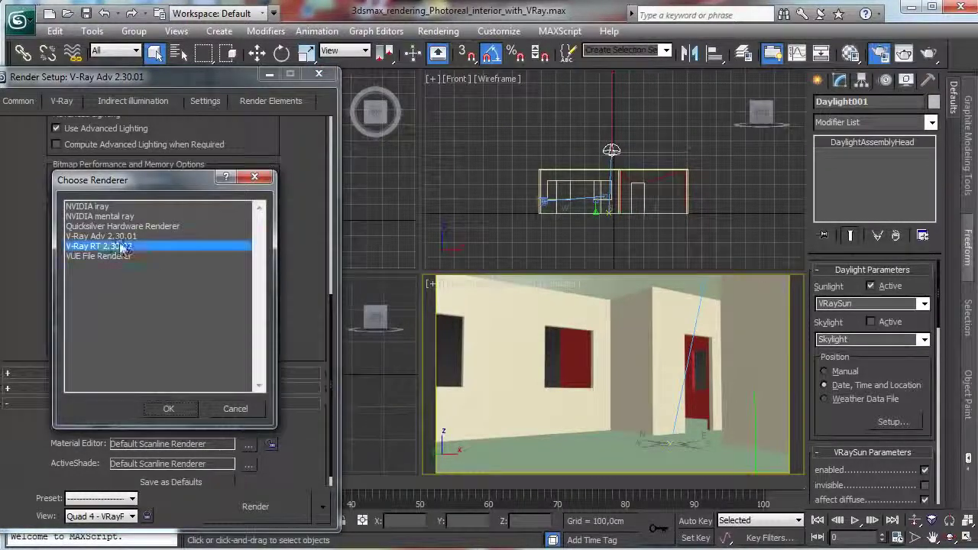
{"action": "left_click", "coordinate": [187, 408]}
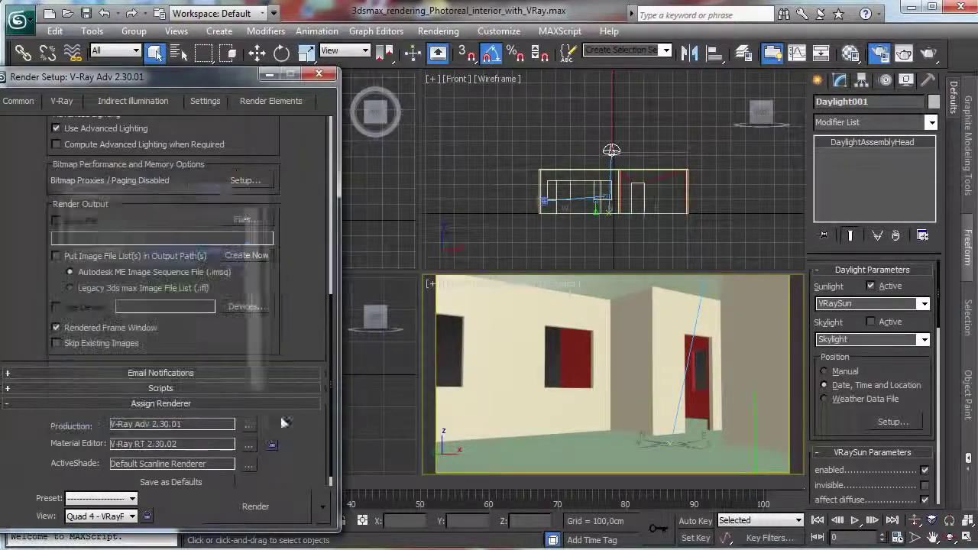
Step: Switch the render setup to ActiveShade mode, run a test ActiveShade preview of the camera view, and close its window
{"action": "left_click", "coordinate": [322, 512]}
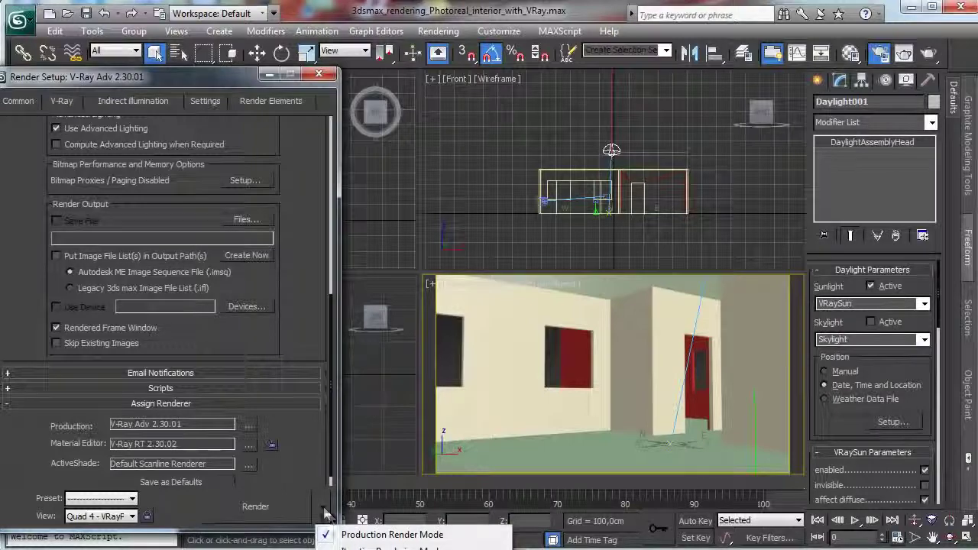
{"action": "left_click", "coordinate": [359, 547]}
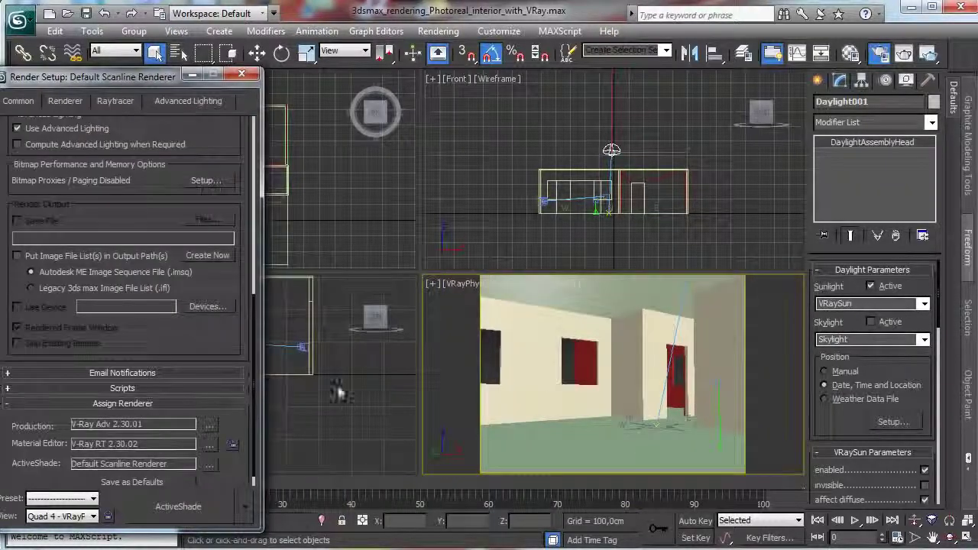
{"action": "left_click", "coordinate": [245, 509]}
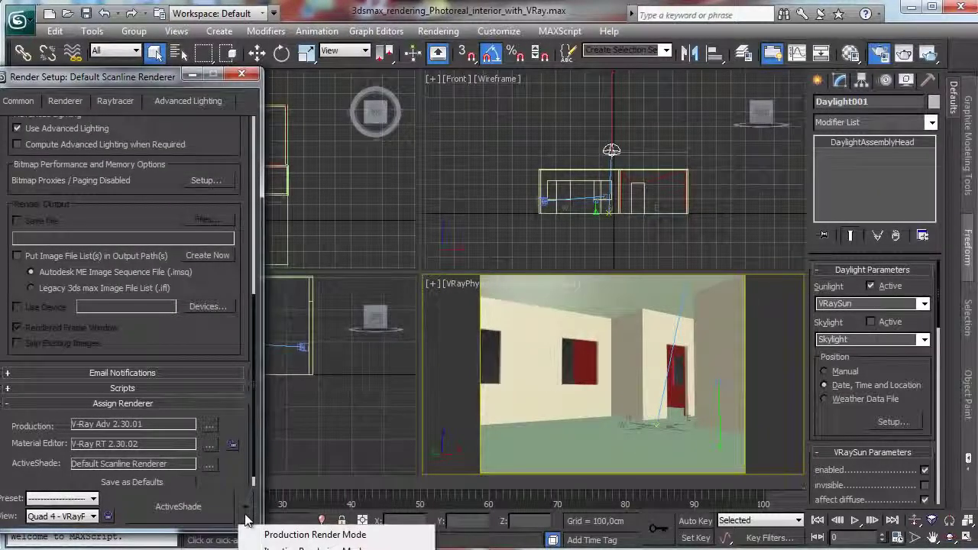
{"action": "left_click", "coordinate": [177, 507]}
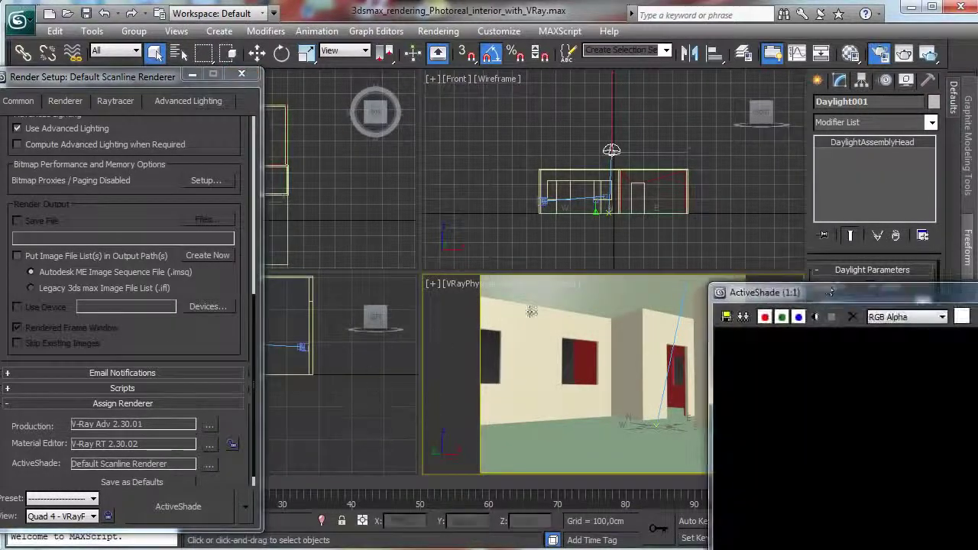
{"action": "left_click_drag", "start_coordinate": [808, 295], "coordinate": [453, 137]}
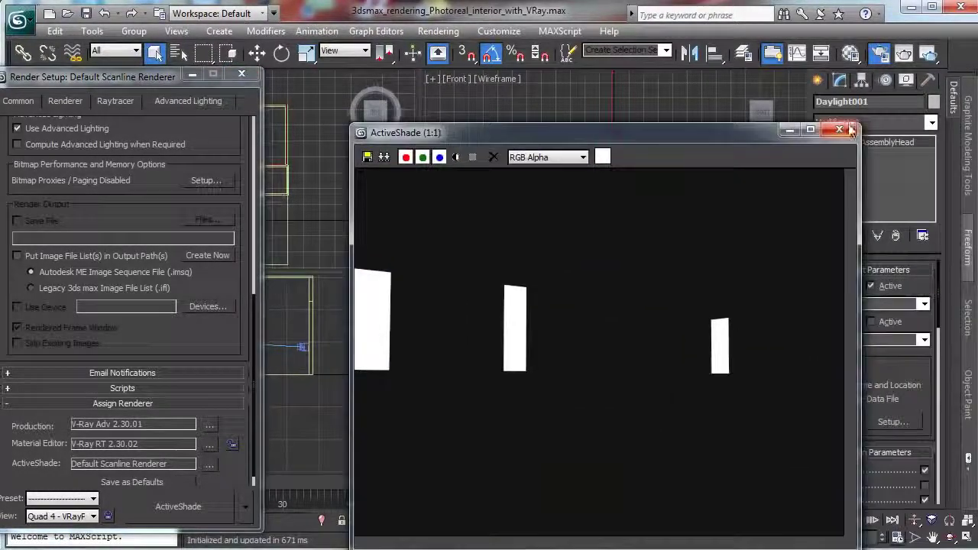
{"action": "left_click", "coordinate": [849, 131]}
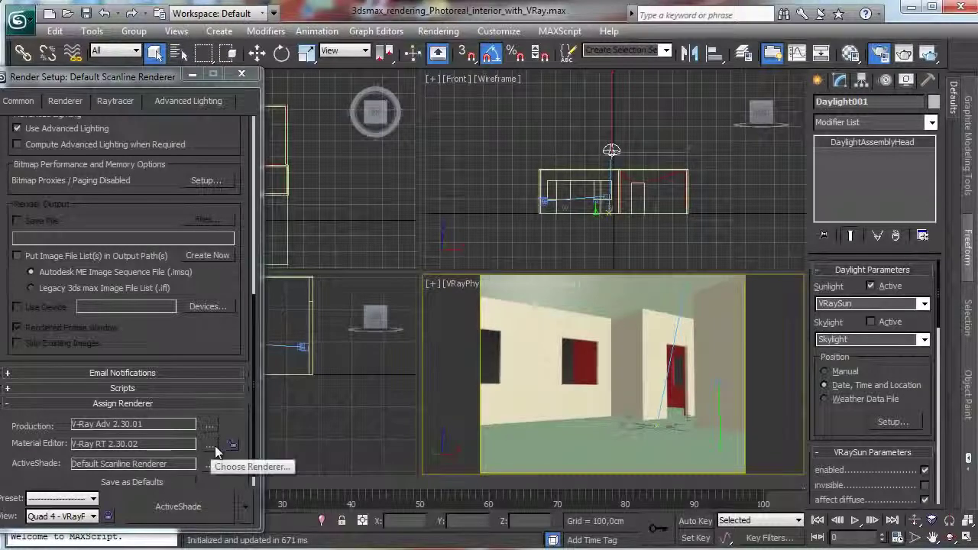
Step: Assign V-Ray Adv 2.30.01 as the material editor renderer and V-Ray RT 2.30.02 as the ActiveShade renderer
{"action": "left_click", "coordinate": [212, 426]}
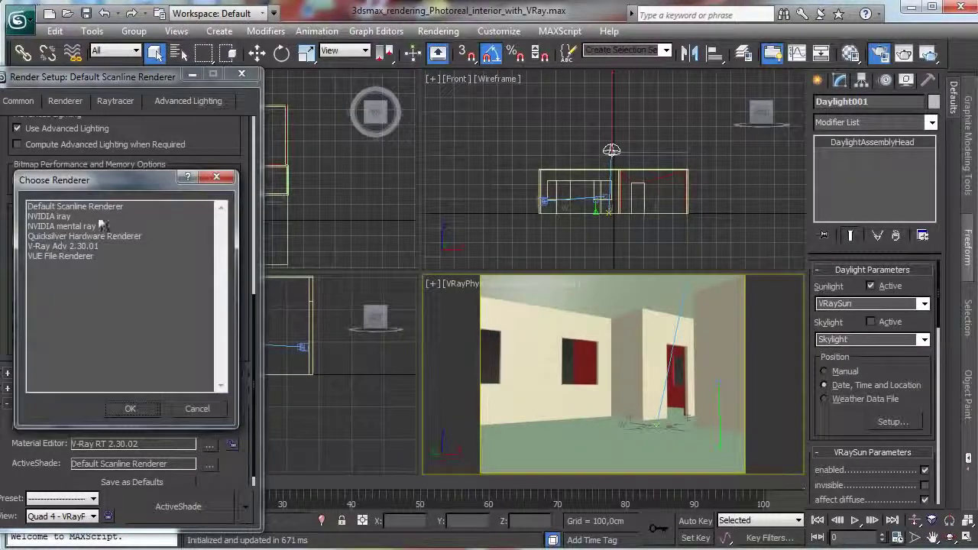
{"action": "double_click", "coordinate": [90, 247]}
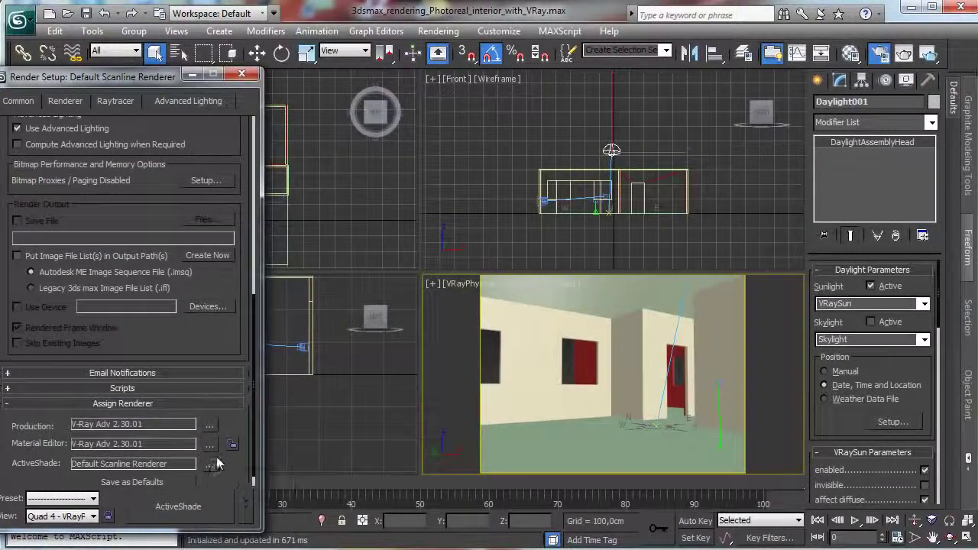
{"action": "left_click", "coordinate": [208, 464]}
{"action": "double_click", "coordinate": [74, 215]}
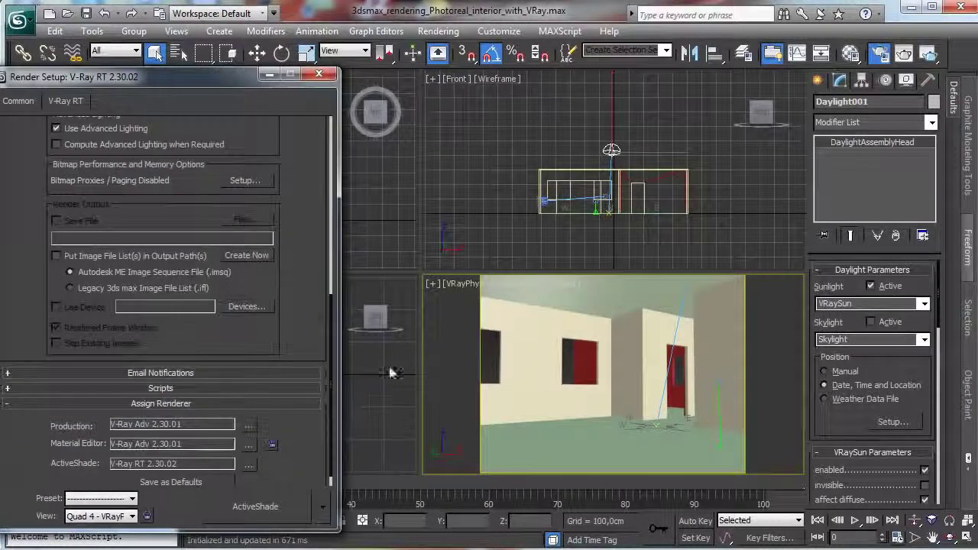
Step: Start an ActiveShade preview of the camera view and show the V-Ray RT settings
{"action": "left_click", "coordinate": [282, 508]}
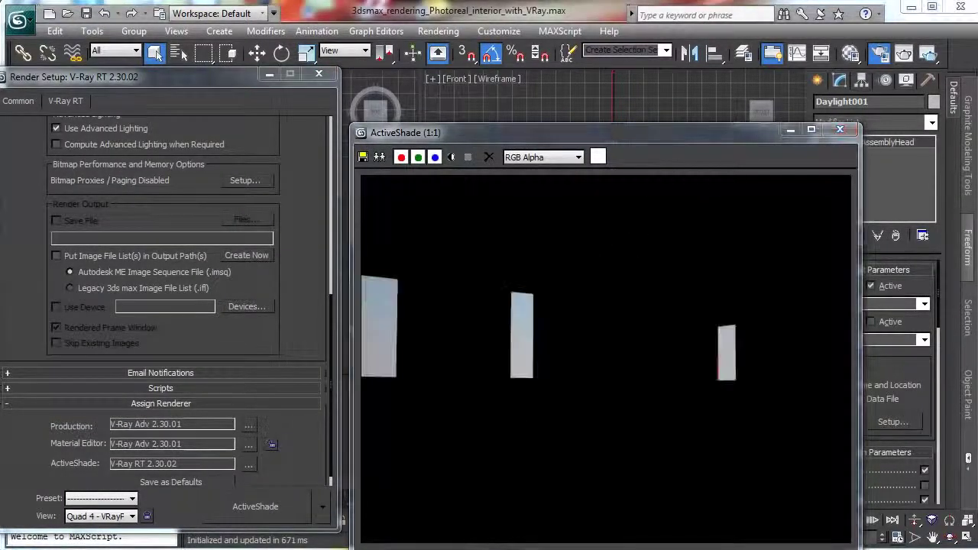
{"action": "left_click_drag", "start_coordinate": [519, 143], "coordinate": [555, 107]}
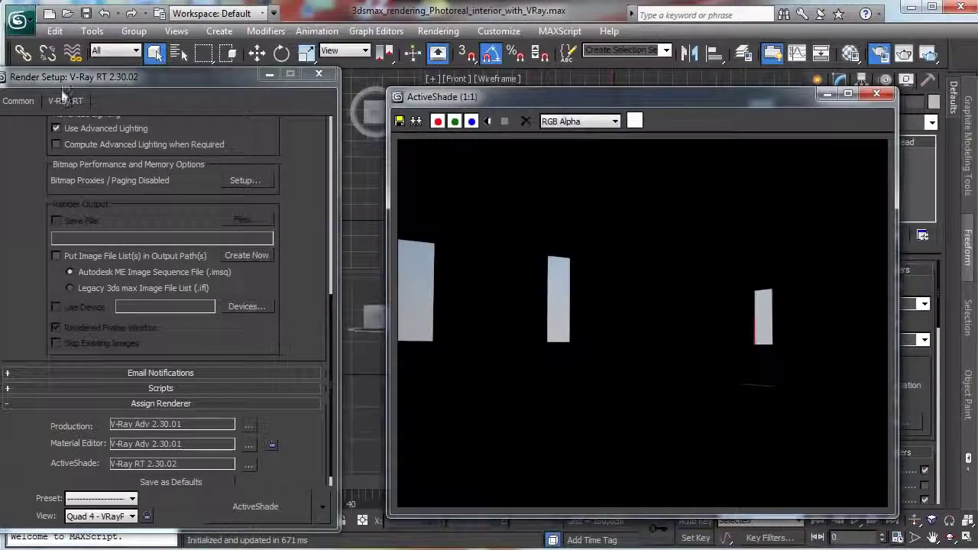
{"action": "left_click", "coordinate": [65, 102]}
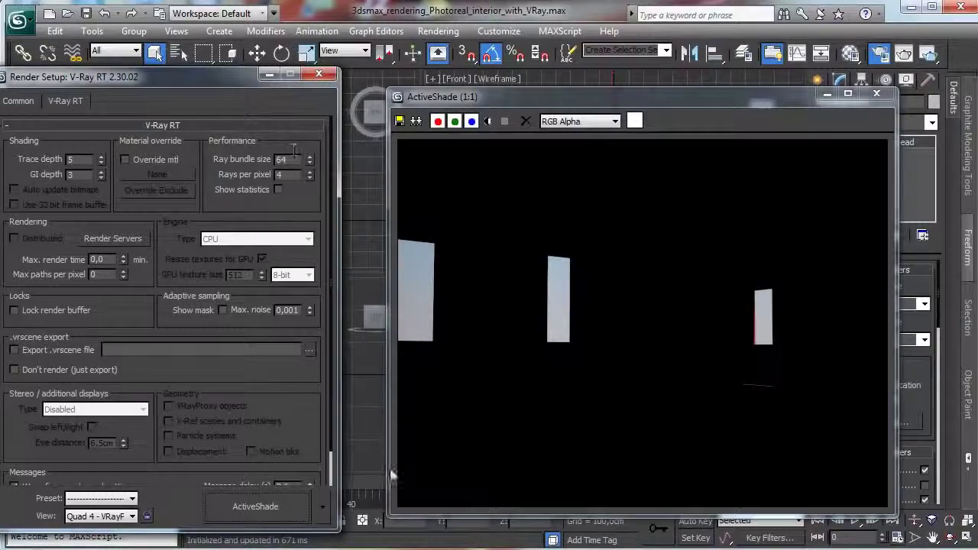
Step: In production render mode, turn on indirect illumination with reflective GI caustics enabled and refractive GI caustics disabled
{"action": "left_click", "coordinate": [323, 507]}
{"action": "left_click", "coordinate": [364, 537]}
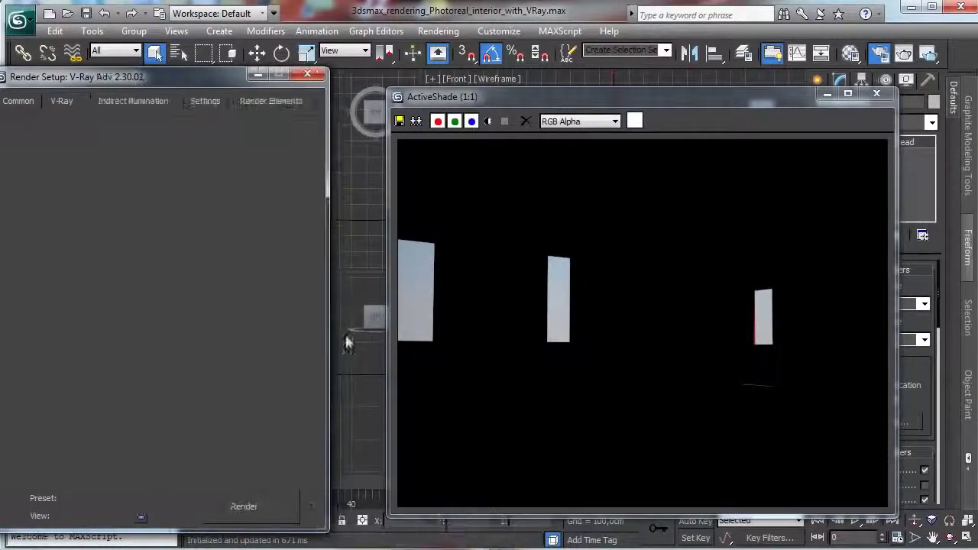
{"action": "left_click", "coordinate": [57, 102]}
{"action": "left_click", "coordinate": [119, 102]}
{"action": "left_click", "coordinate": [11, 144]}
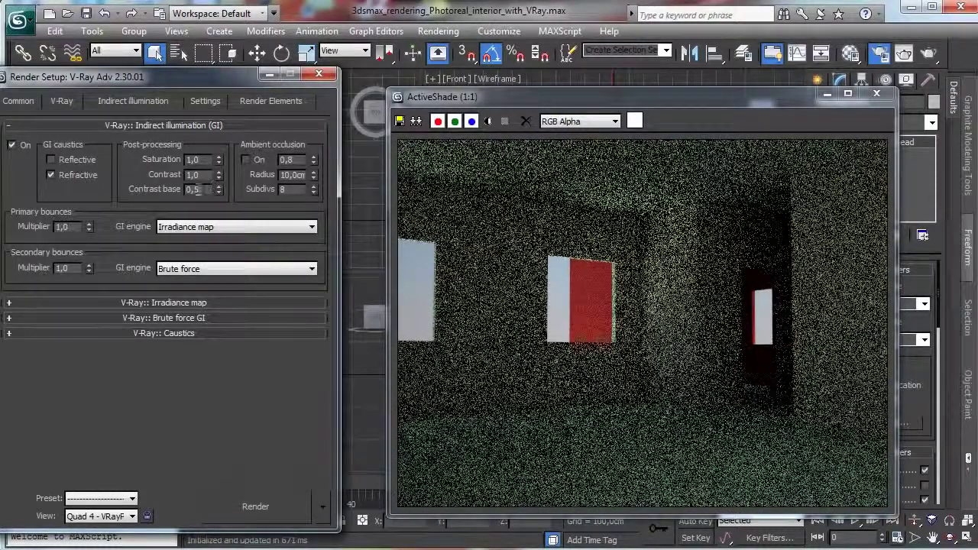
{"action": "left_click", "coordinate": [75, 176]}
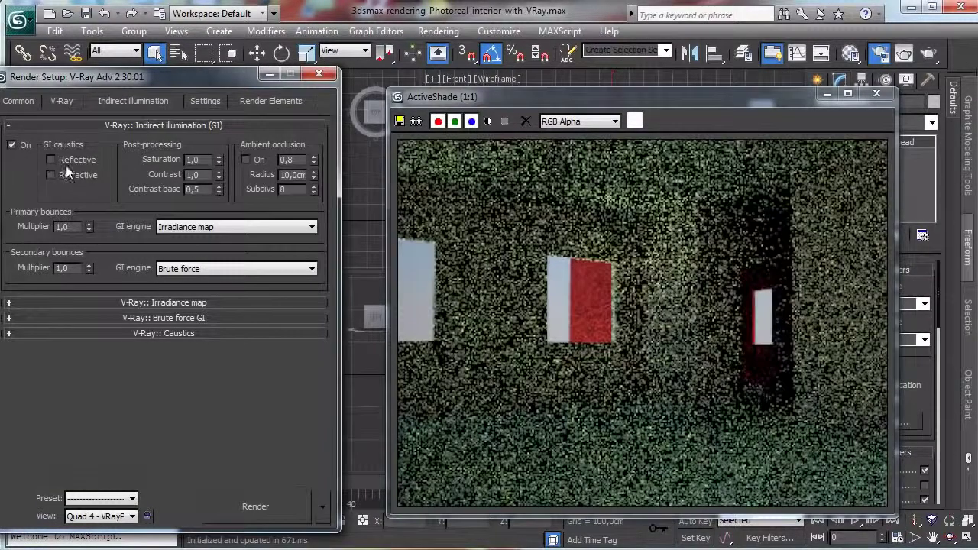
{"action": "left_click", "coordinate": [68, 160]}
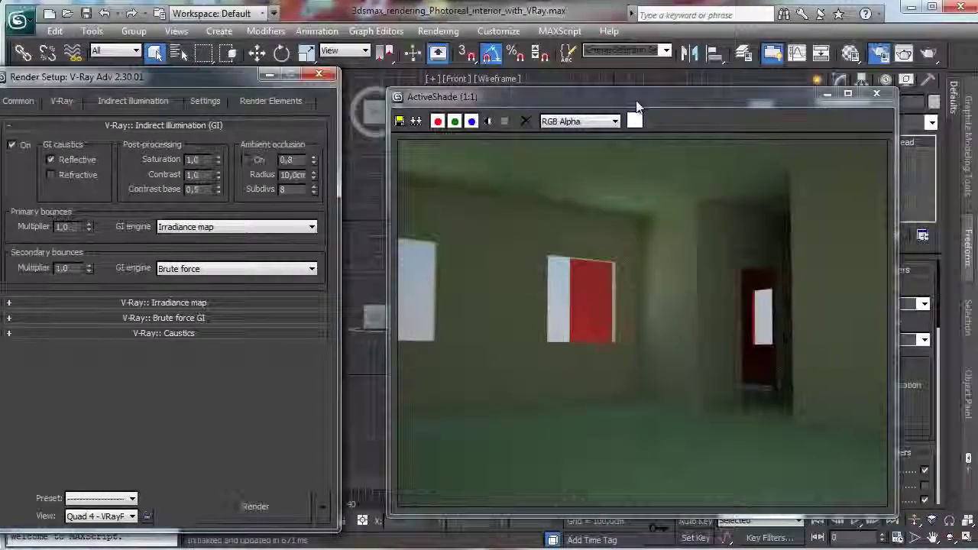
Step: Close the render setup and set the daylight system's time to 10 hours, keeping the ActiveShade preview open
{"action": "left_click_drag", "start_coordinate": [636, 101], "coordinate": [168, 89]}
{"action": "left_click", "coordinate": [318, 74]}
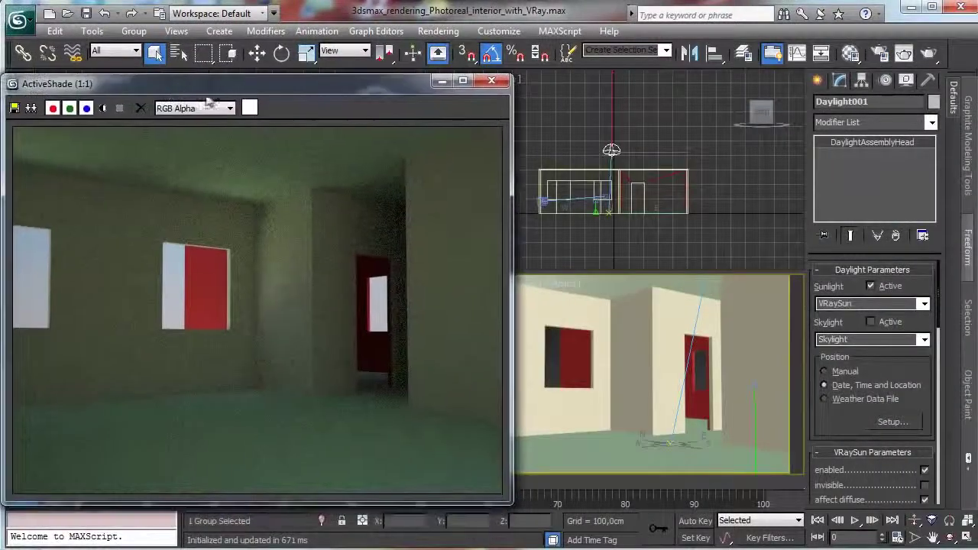
{"action": "left_click_drag", "start_coordinate": [905, 367], "coordinate": [928, 373]}
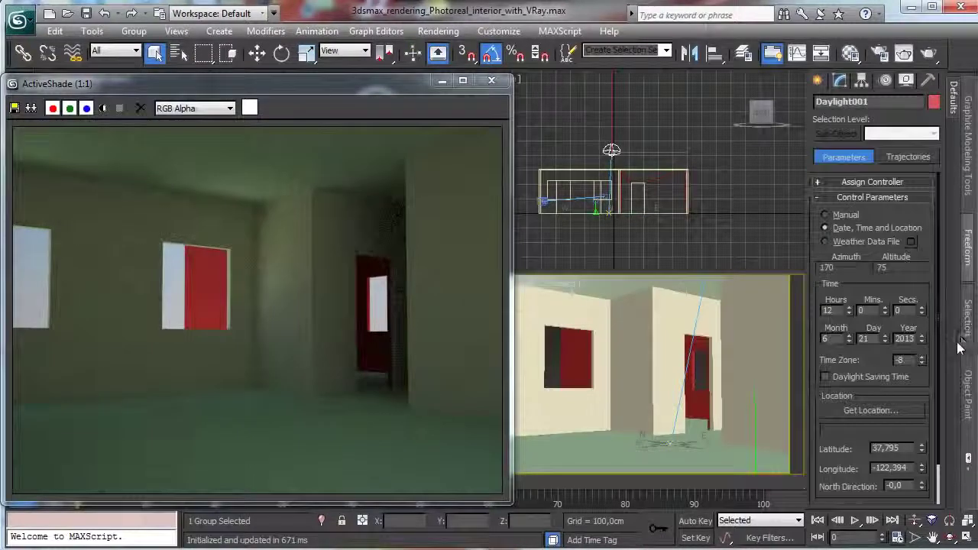
{"action": "double_click", "coordinate": [849, 314]}
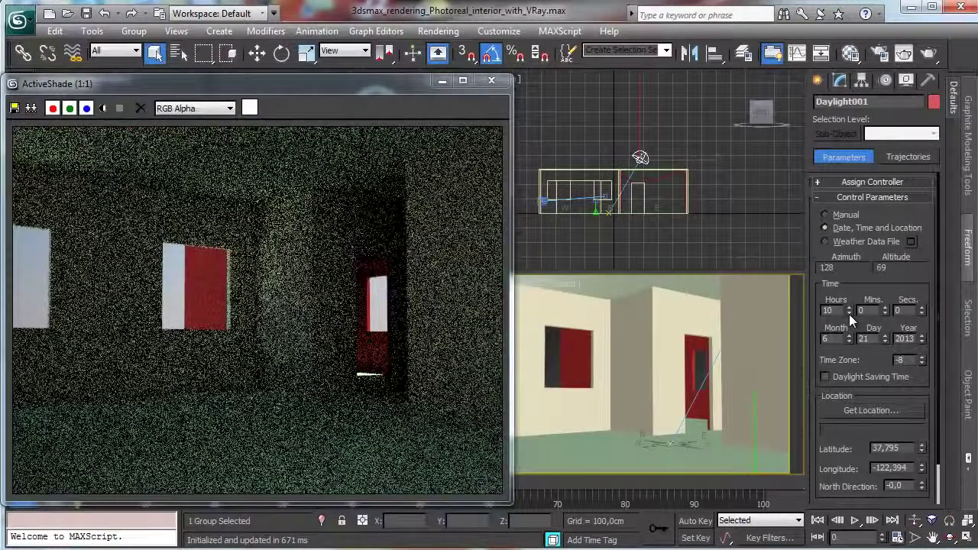
Step: Set the daylight system's time to 9 hours and its north direction to 306, keeping the ActiveShade window clear of the parameters
{"action": "left_click", "coordinate": [849, 314]}
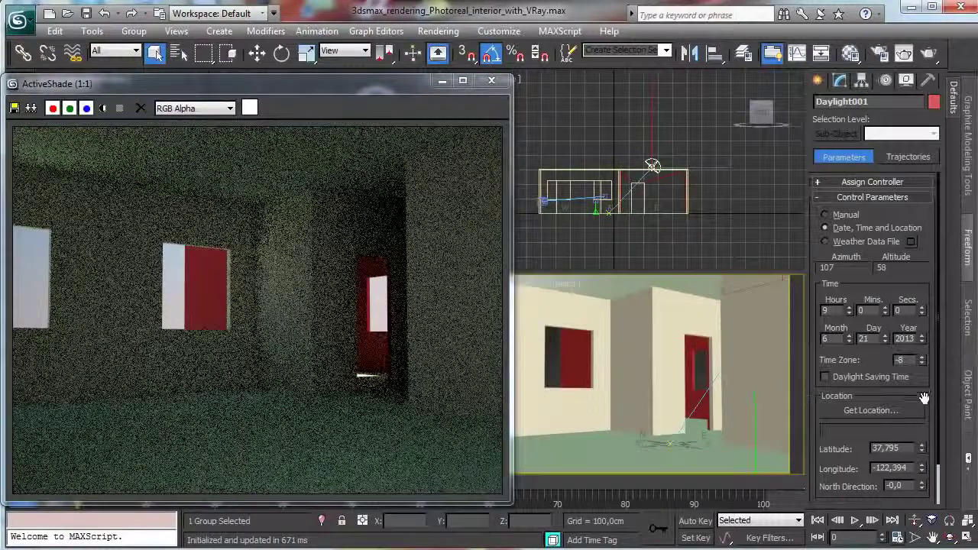
{"action": "left_click_drag", "start_coordinate": [924, 398], "coordinate": [922, 354]}
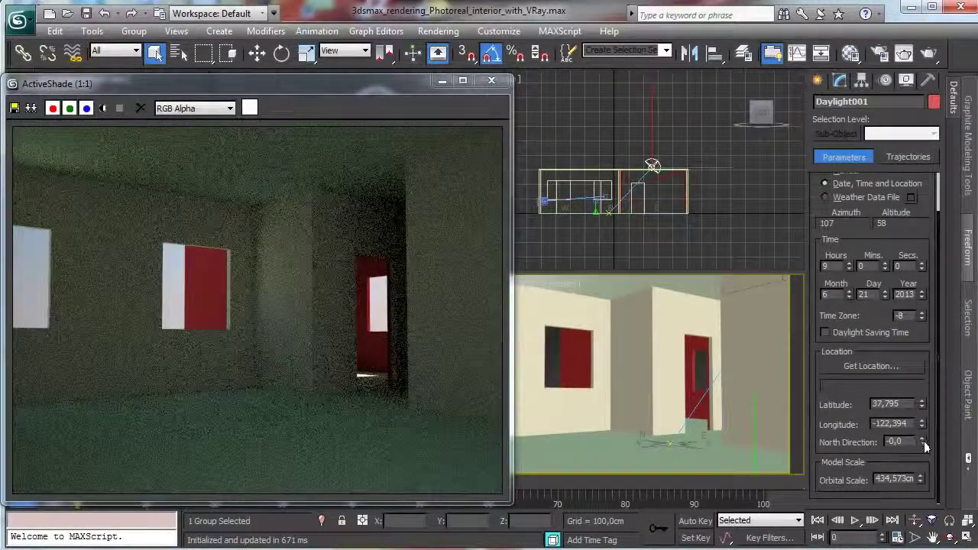
{"action": "left_click_drag", "start_coordinate": [924, 441], "coordinate": [881, 317]}
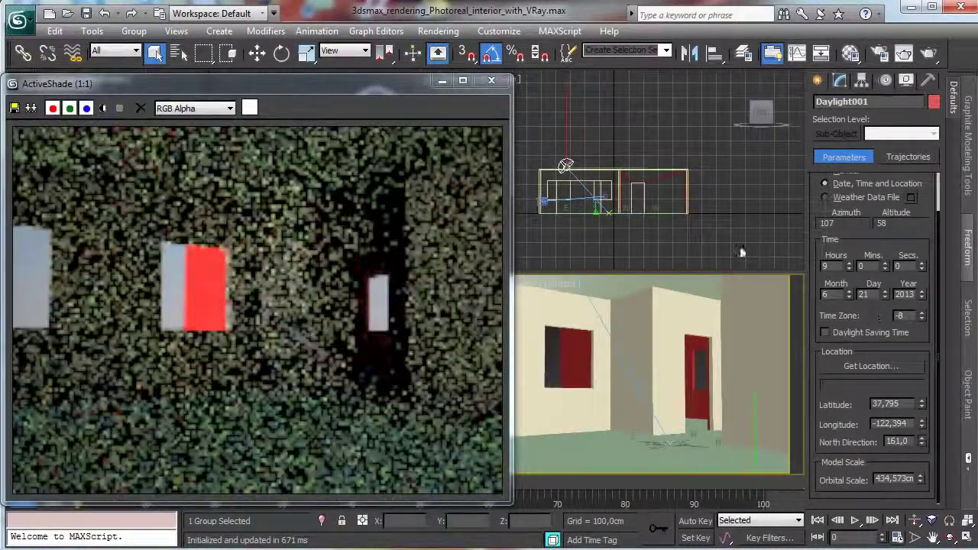
{"action": "left_click_drag", "start_coordinate": [384, 92], "coordinate": [892, 481]}
{"action": "left_click_drag", "start_coordinate": [921, 441], "coordinate": [908, 392]}
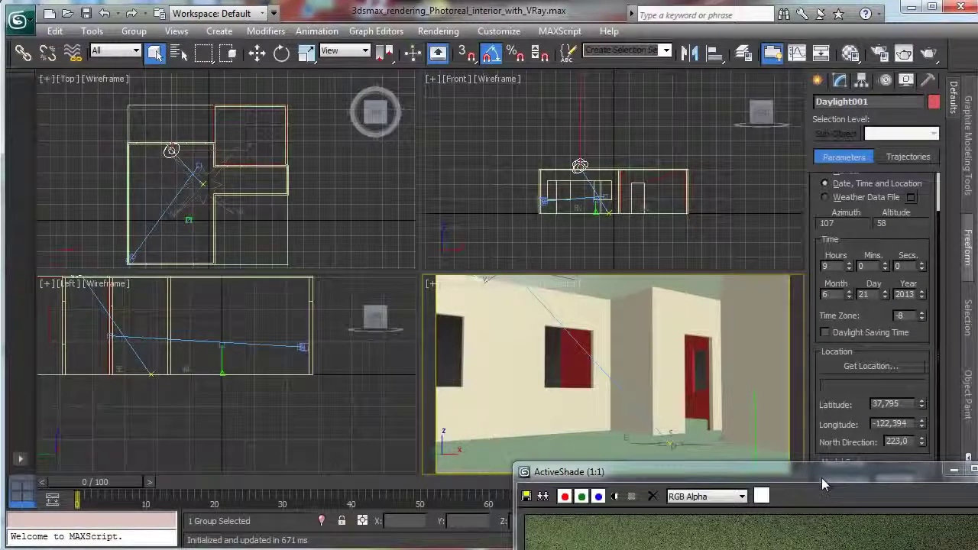
{"action": "left_click_drag", "start_coordinate": [820, 476], "coordinate": [736, 474]}
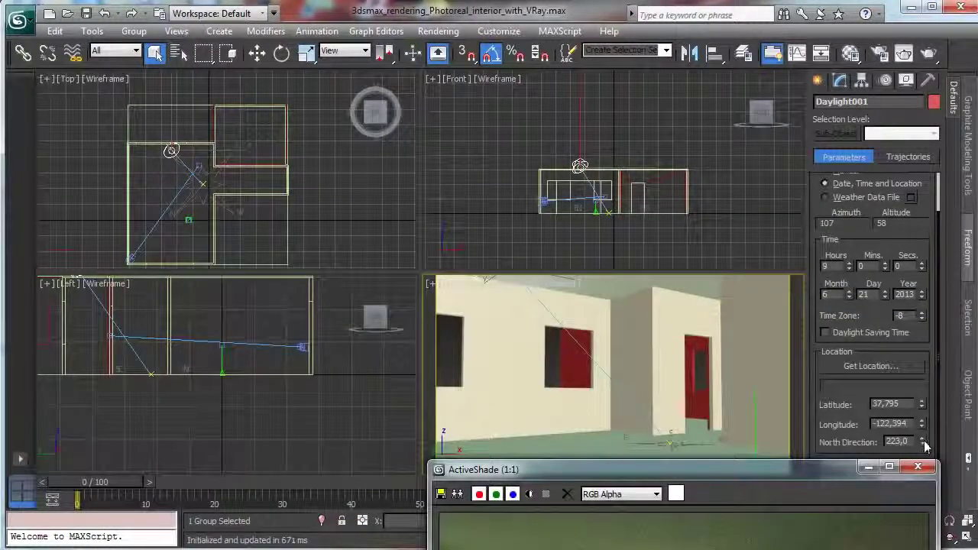
{"action": "left_click_drag", "start_coordinate": [924, 443], "coordinate": [929, 376]}
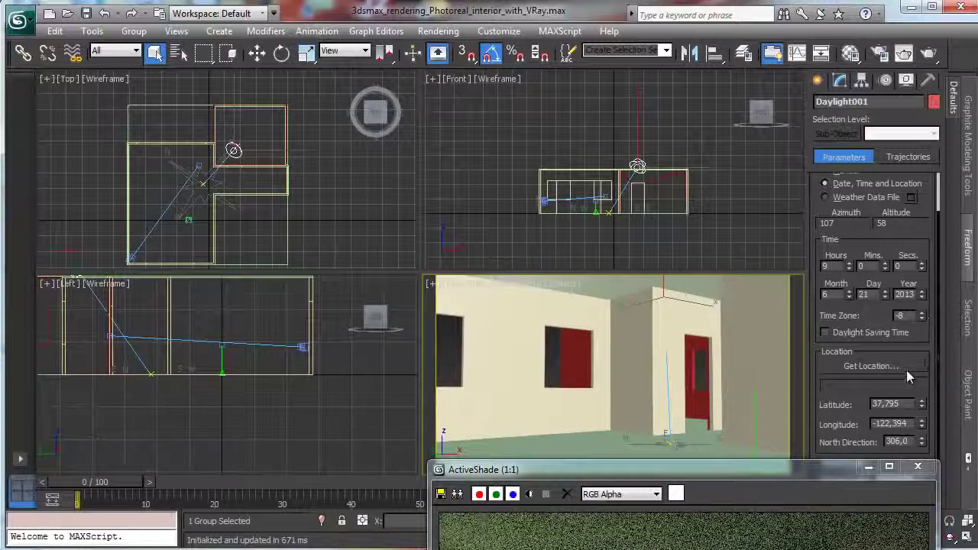
{"action": "left_click", "coordinate": [849, 269]}
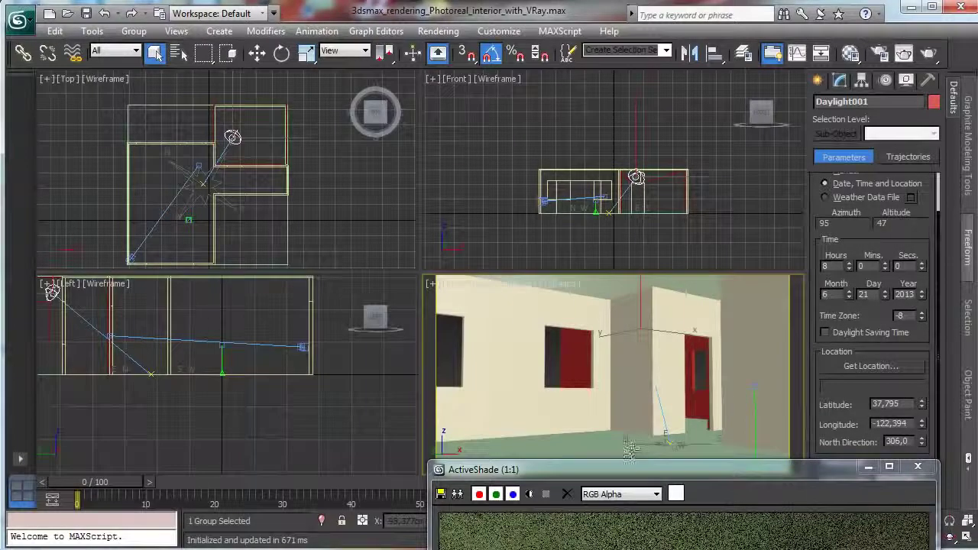
{"action": "left_click", "coordinate": [849, 263]}
Step: Place the ActiveShade window over the Top and Left viewports so the camera view and daylight parameters stay accessible
{"action": "left_click_drag", "start_coordinate": [690, 469], "coordinate": [345, 76]}
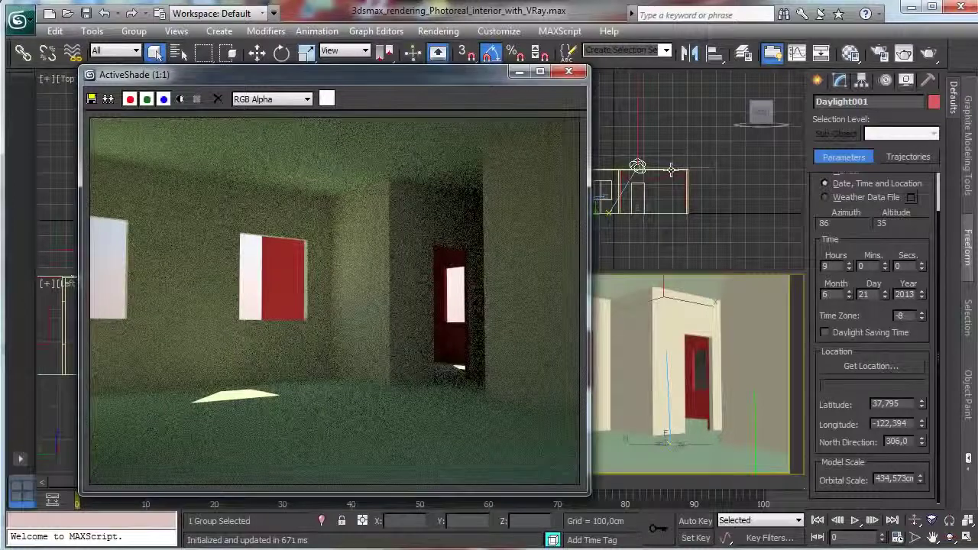
{"action": "left_click_drag", "start_coordinate": [468, 75], "coordinate": [738, 98]}
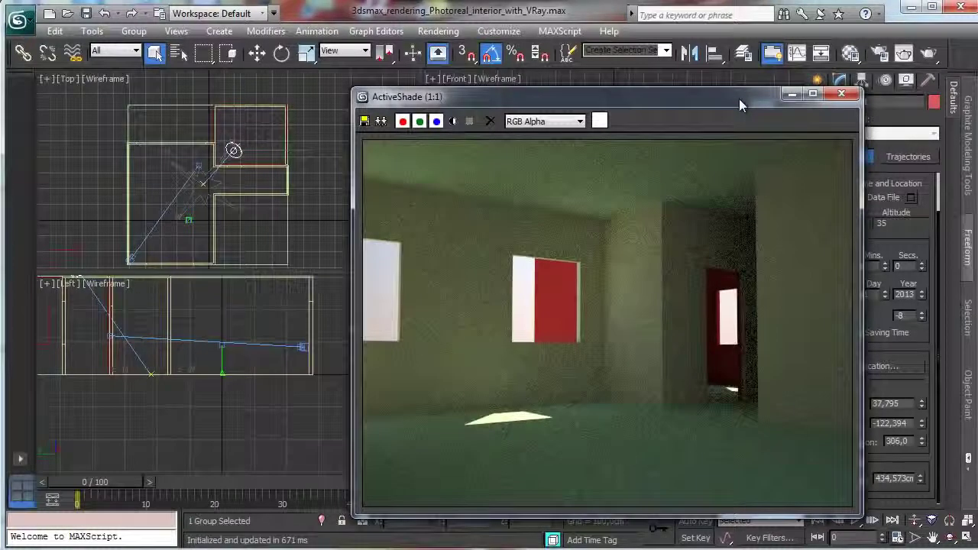
{"action": "left_click_drag", "start_coordinate": [739, 98], "coordinate": [739, 93]}
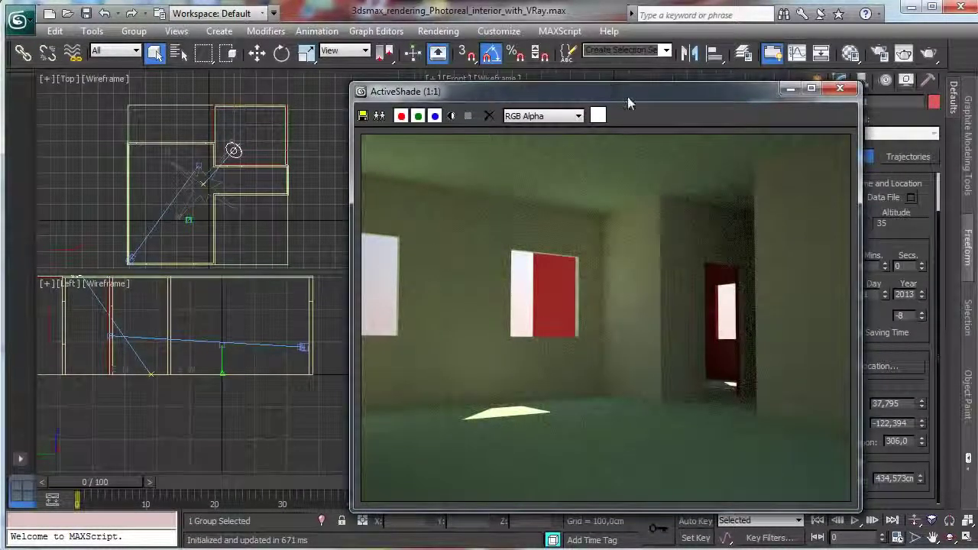
{"action": "left_click_drag", "start_coordinate": [631, 96], "coordinate": [228, 102]}
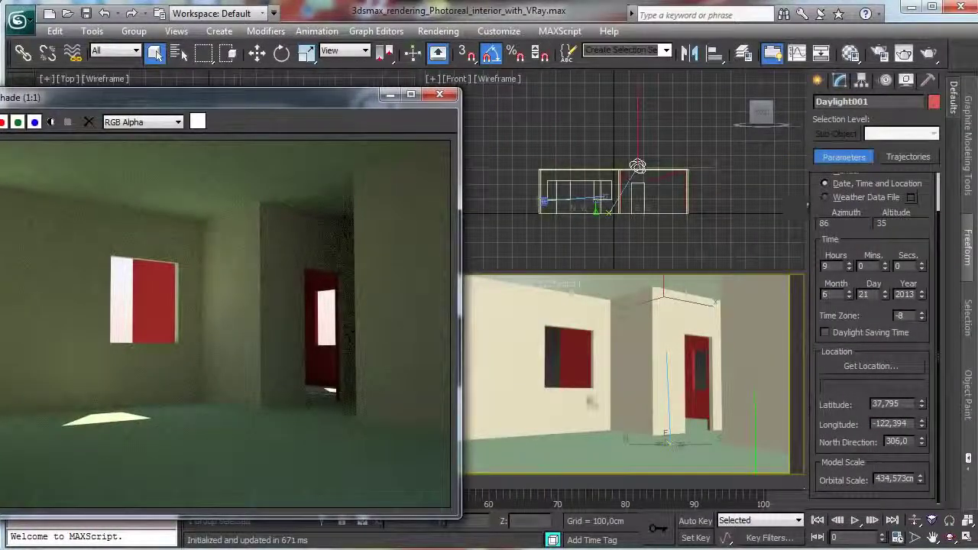
Step: Select the Ground_Room floor in the camera view and name the first material sample slot Pavement
{"action": "left_click", "coordinate": [584, 457]}
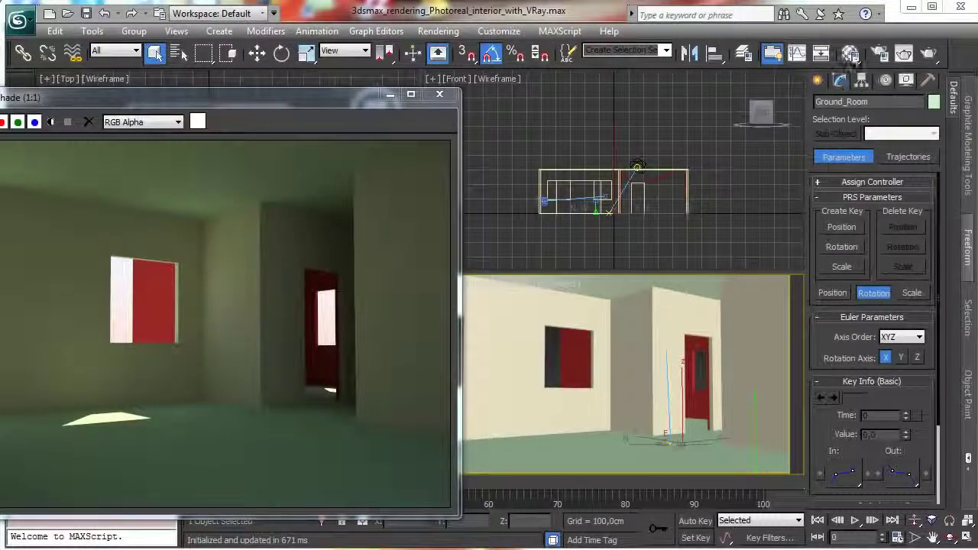
{"action": "left_click", "coordinate": [853, 54]}
{"action": "left_click_drag", "start_coordinate": [196, 23], "coordinate": [793, 42]}
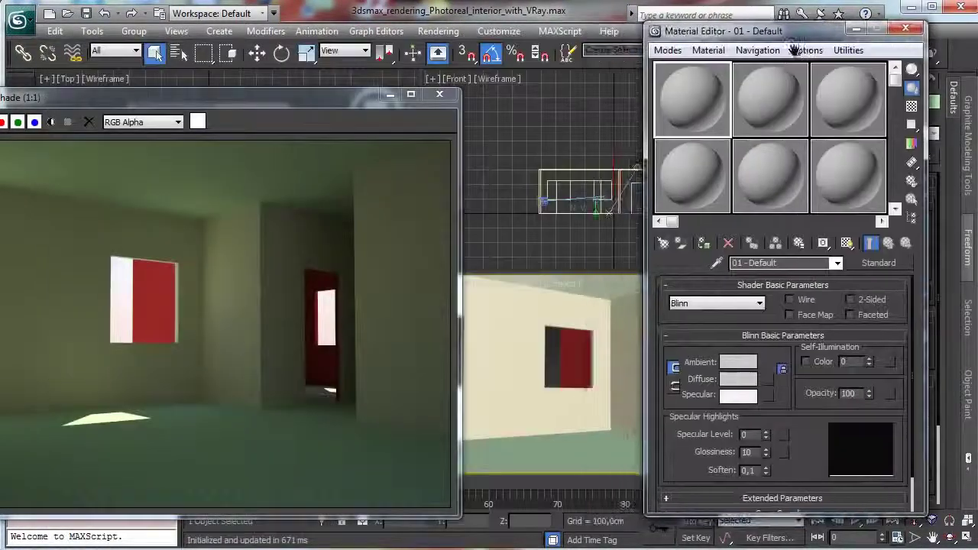
{"action": "double_click", "coordinate": [776, 262]}
{"action": "type", "text": "P"}
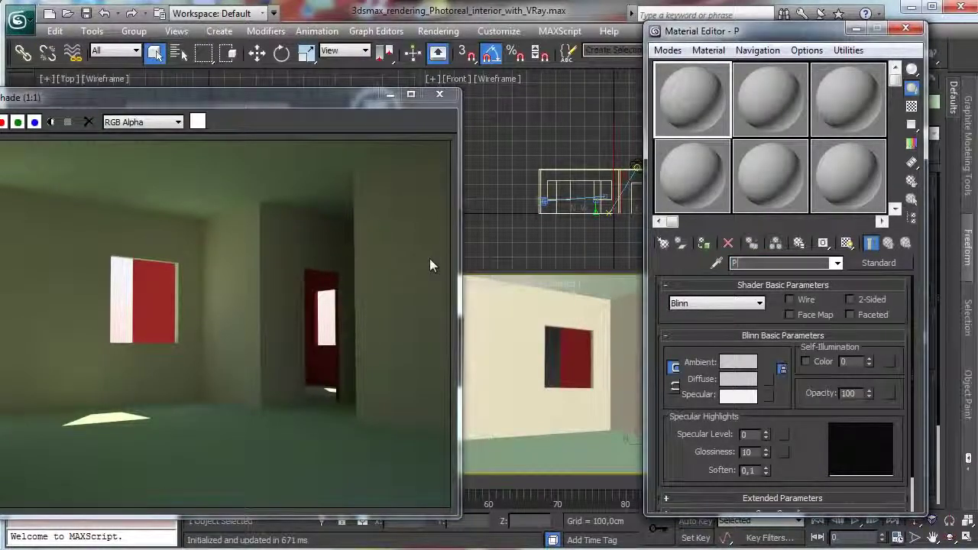
{"action": "type", "text": "avement"}
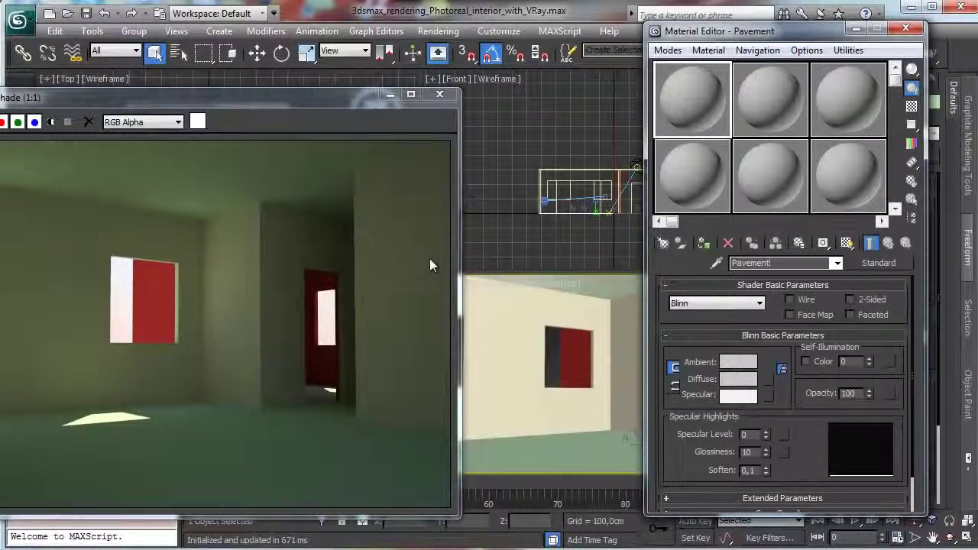
Step: Change the Pavement material to VRayMtl and assign it to the selected floor
{"action": "left_click", "coordinate": [880, 262]}
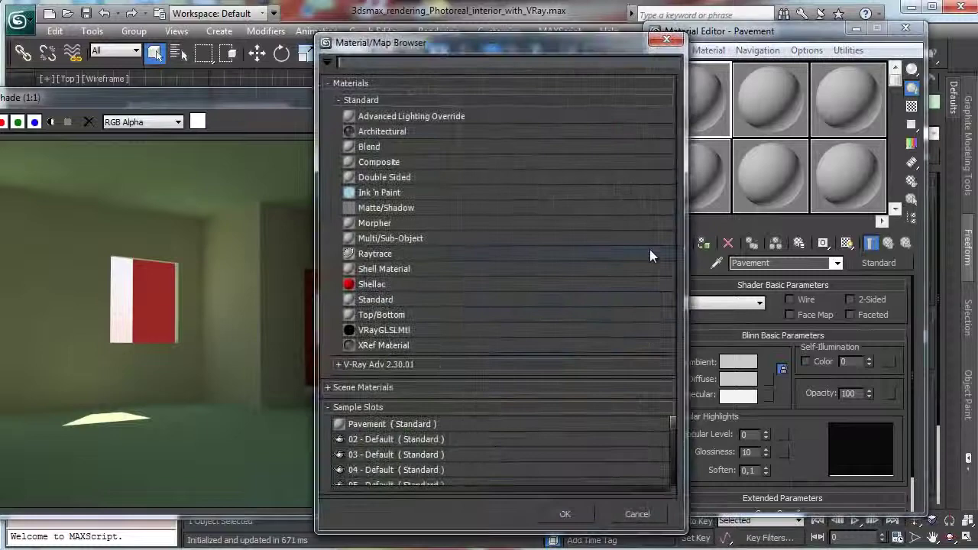
{"action": "left_click", "coordinate": [410, 364]}
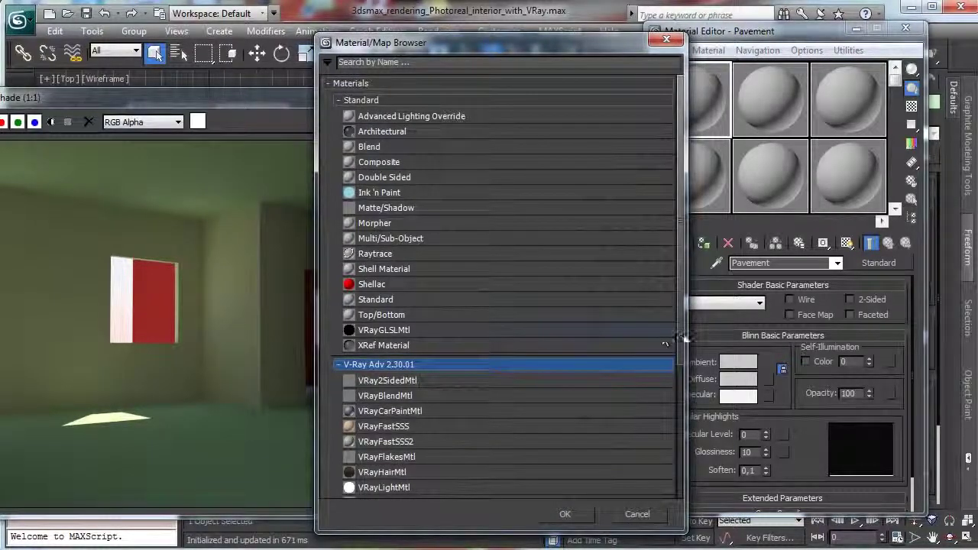
{"action": "scroll", "coordinate": [680, 351], "scroll_direction": "down", "scroll_amount": 3}
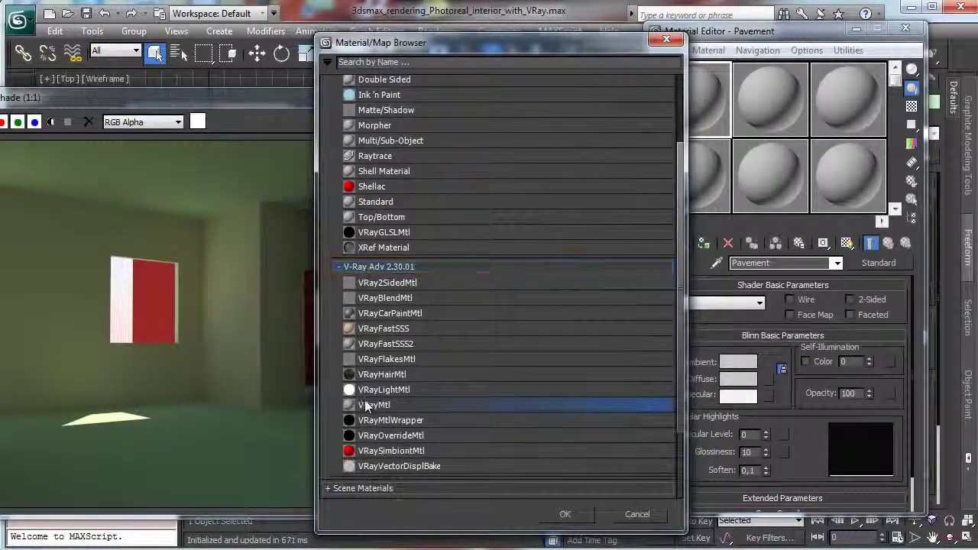
{"action": "double_click", "coordinate": [589, 406]}
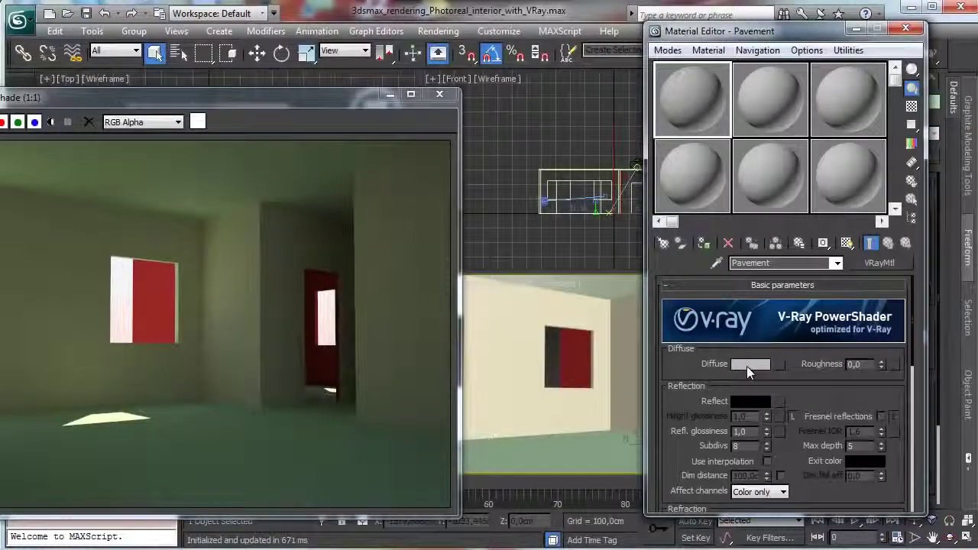
{"action": "left_click", "coordinate": [704, 243]}
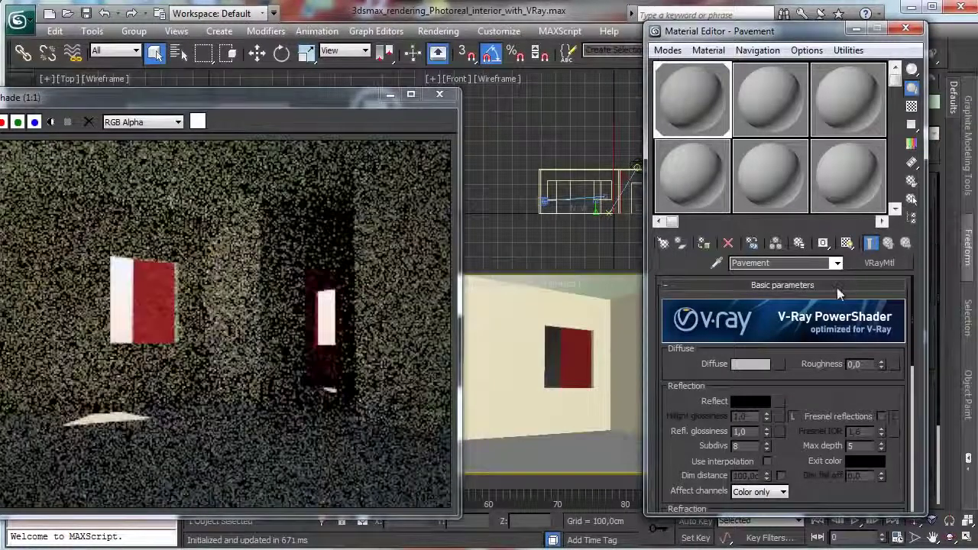
Step: Add a Bitmap map to the Pavement material's diffuse channel and browse to the Maps\ArchMat folder on drive E
{"action": "left_click", "coordinate": [781, 364]}
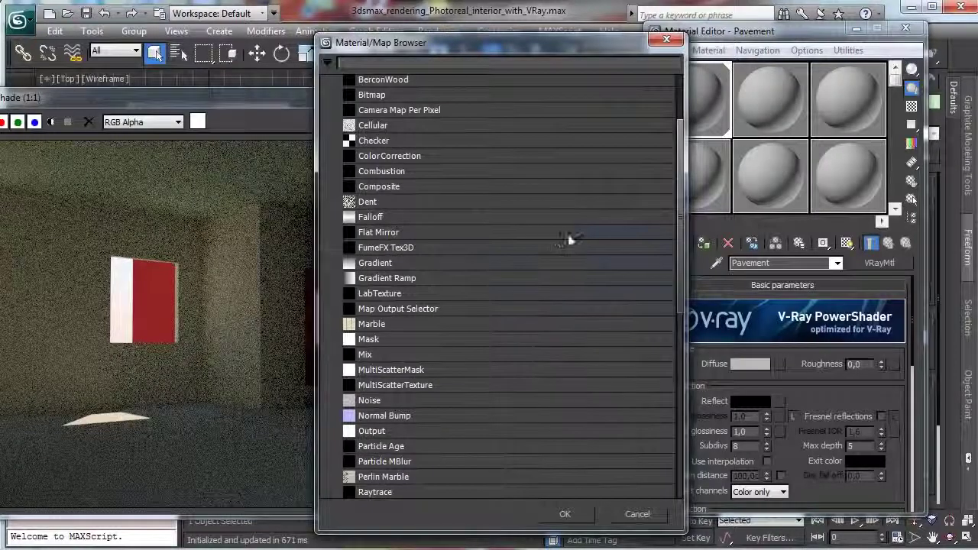
{"action": "left_click_drag", "start_coordinate": [677, 147], "coordinate": [604, 116]}
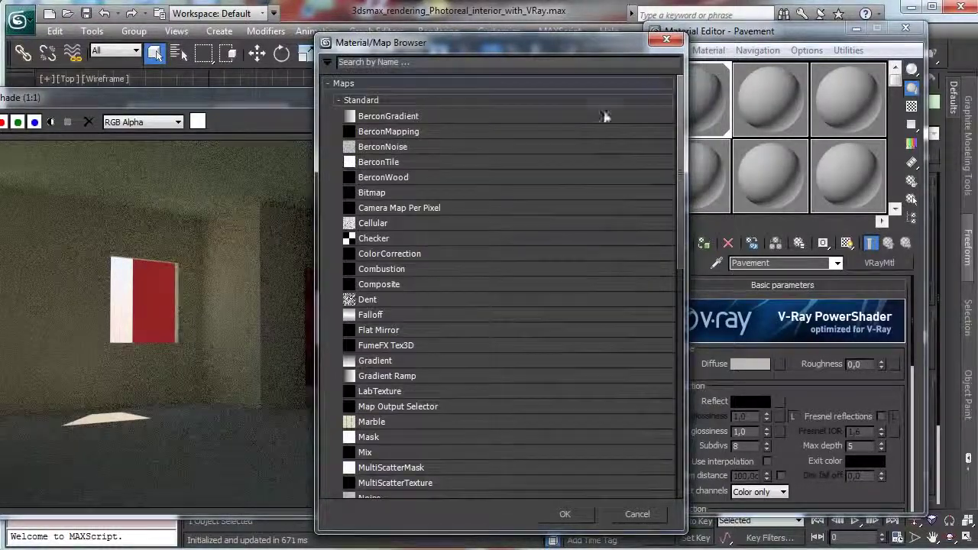
{"action": "double_click", "coordinate": [388, 195]}
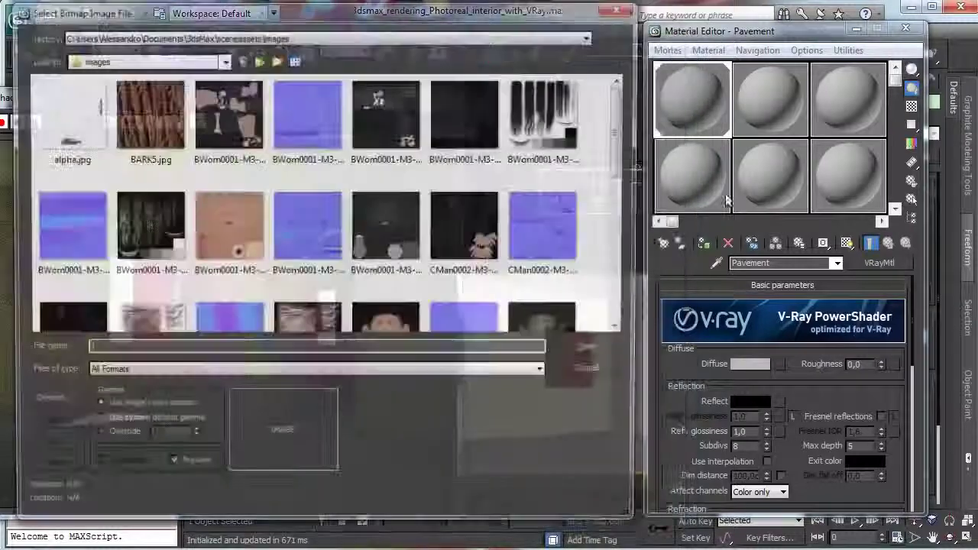
{"action": "left_click", "coordinate": [142, 60]}
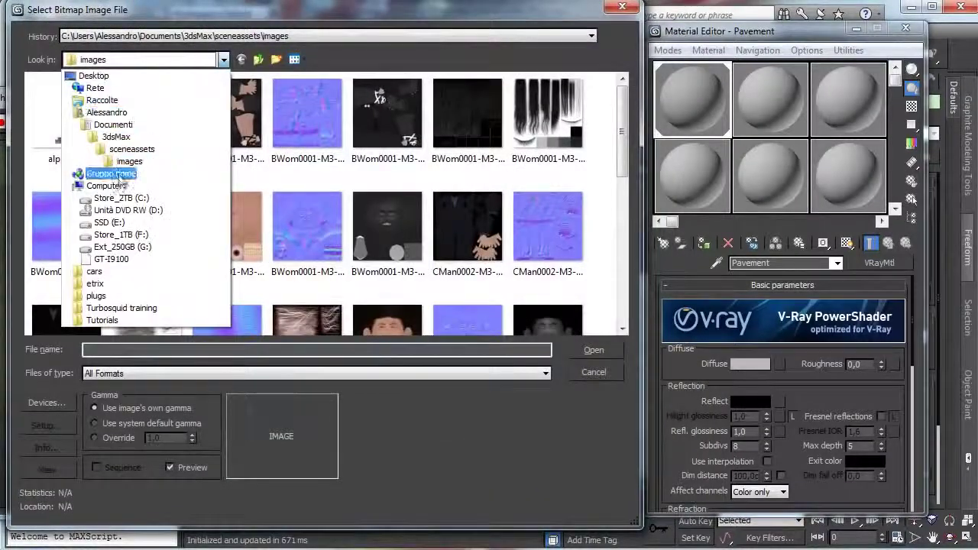
{"action": "left_click", "coordinate": [109, 222]}
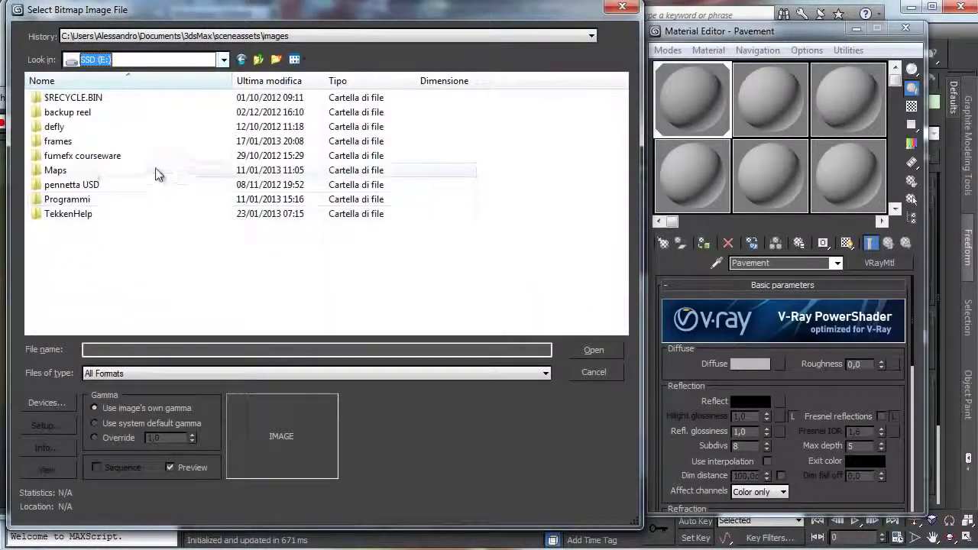
{"action": "double_click", "coordinate": [95, 160]}
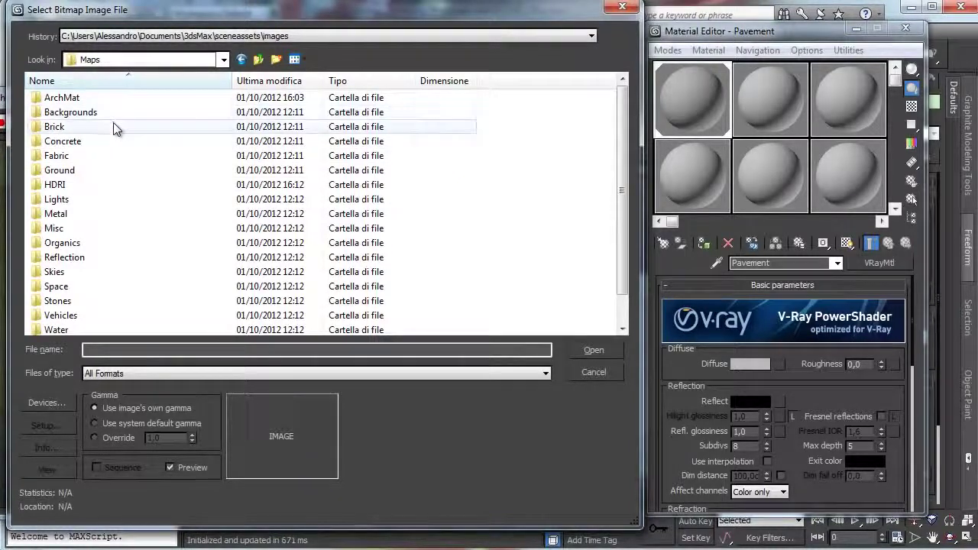
{"action": "double_click", "coordinate": [105, 97]}
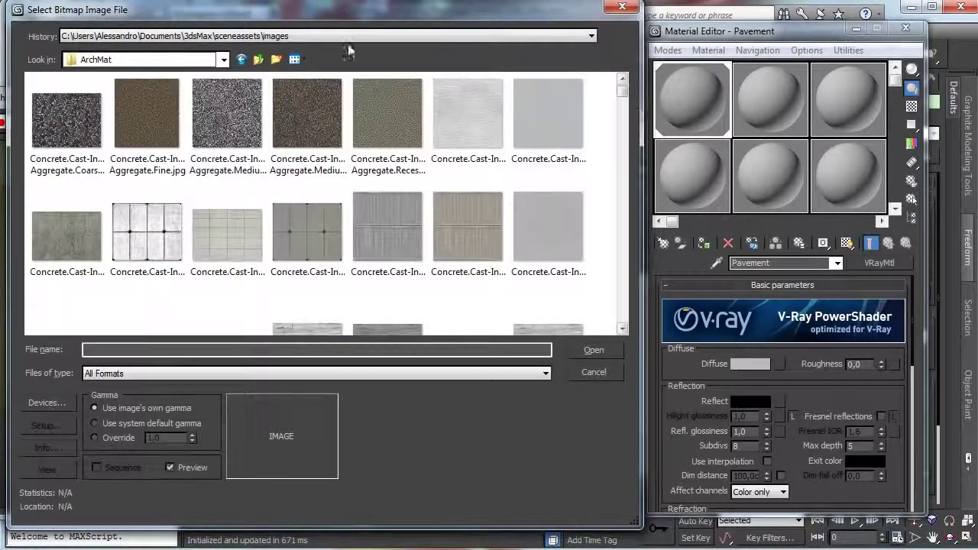
Step: Look through the textures in the Maps\Wood folder and return to the ArchMat folder
{"action": "left_click", "coordinate": [253, 60]}
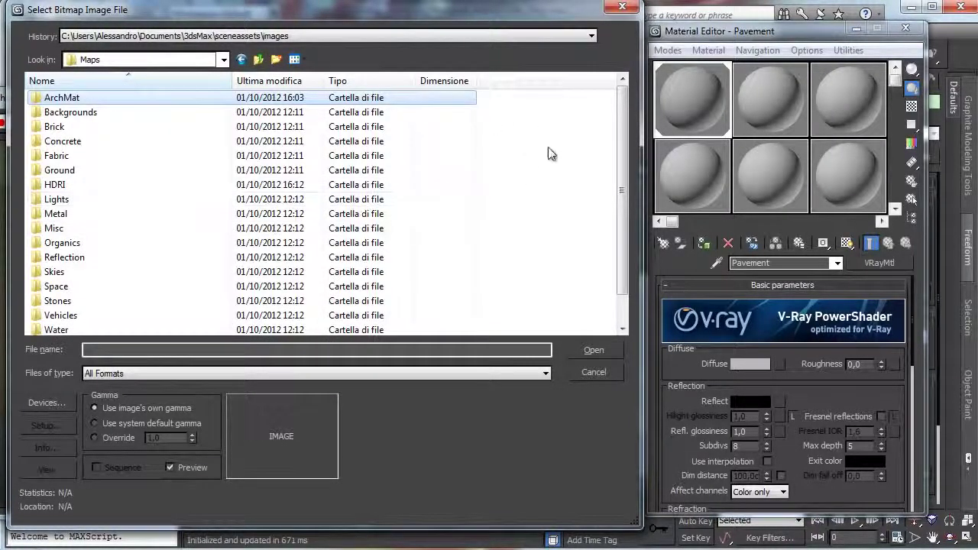
{"action": "scroll", "coordinate": [616, 134], "scroll_direction": "down", "scroll_amount": 1}
{"action": "double_click", "coordinate": [57, 317]}
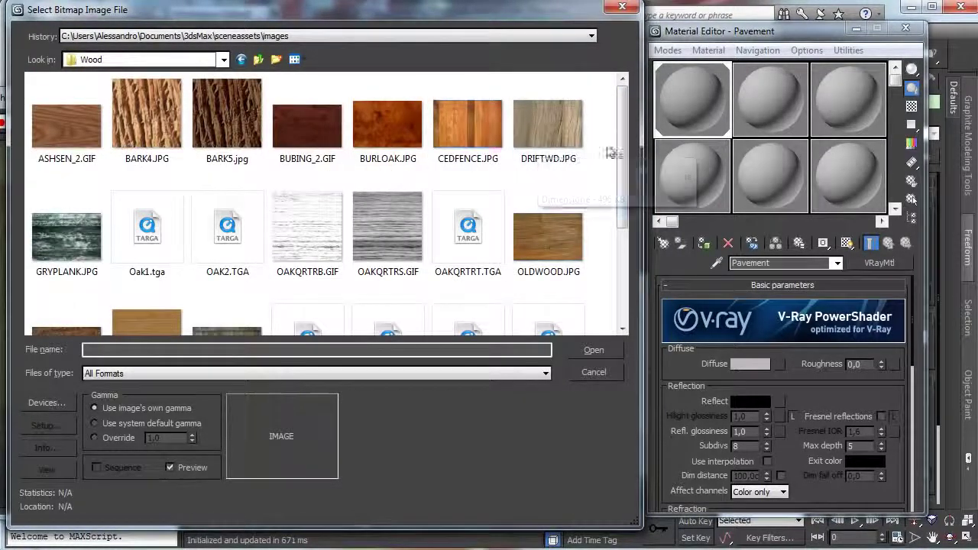
{"action": "left_click_drag", "start_coordinate": [622, 139], "coordinate": [606, 157]}
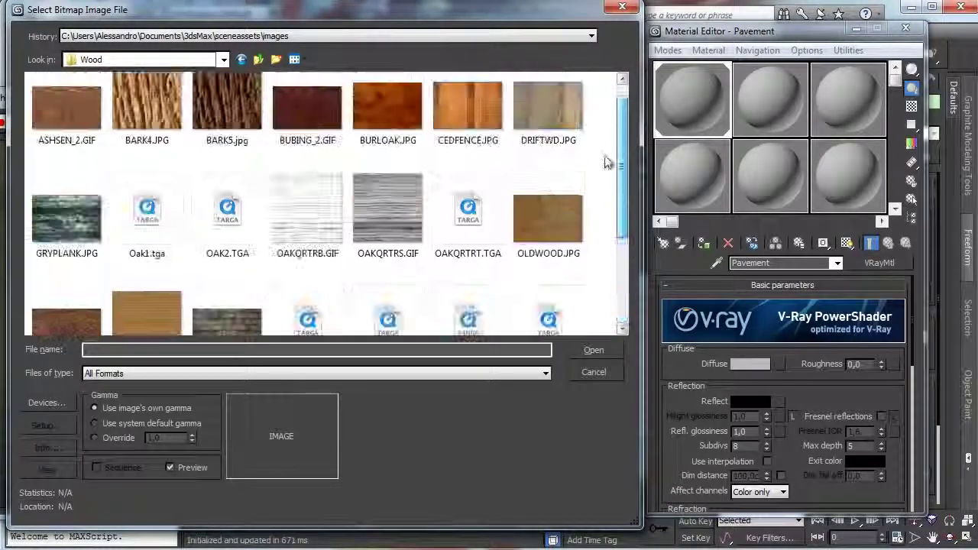
{"action": "left_click", "coordinate": [157, 59]}
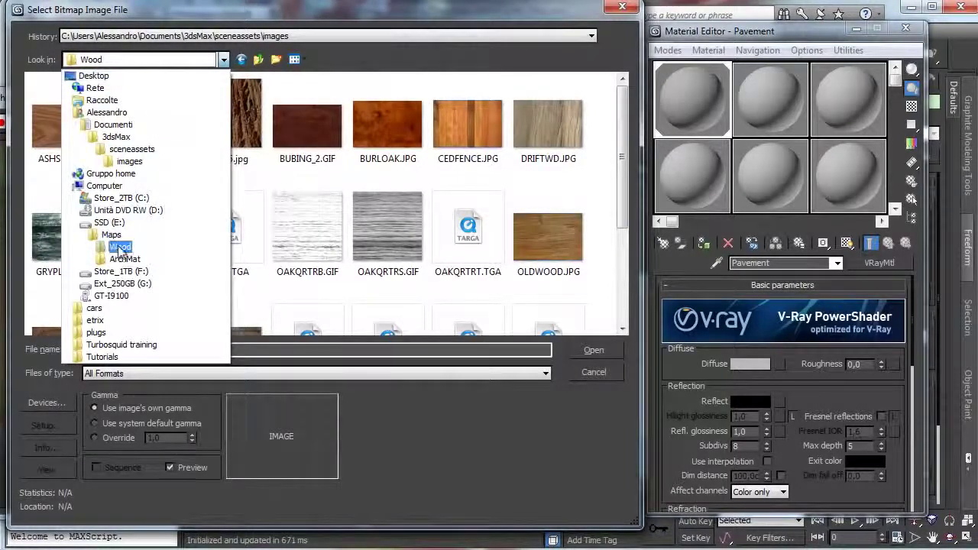
{"action": "left_click", "coordinate": [122, 262]}
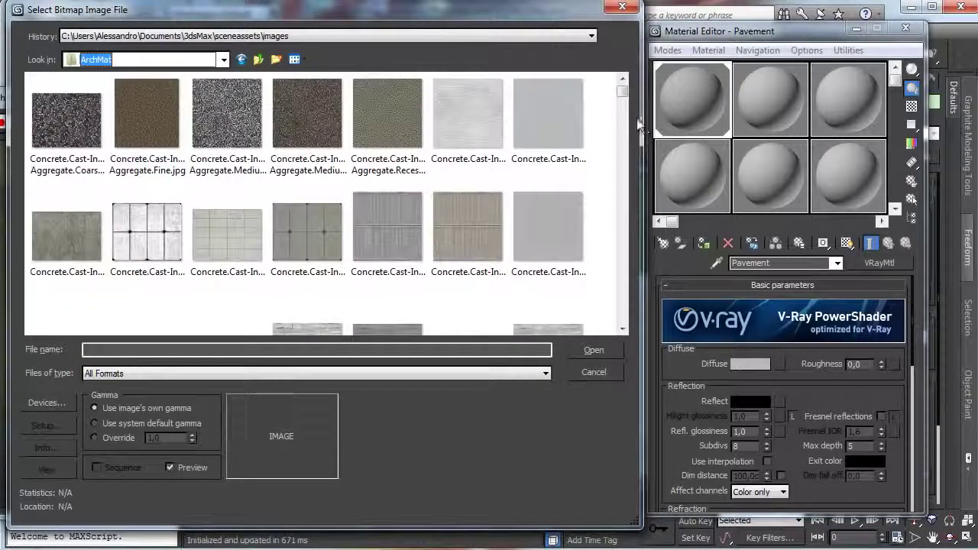
Step: Load Woods&Plastics.FinishCarpentry.Lacquer.jpg from the ArchMat folder as the Pavement material's diffuse bitmap
{"action": "left_click_drag", "start_coordinate": [625, 92], "coordinate": [599, 297]}
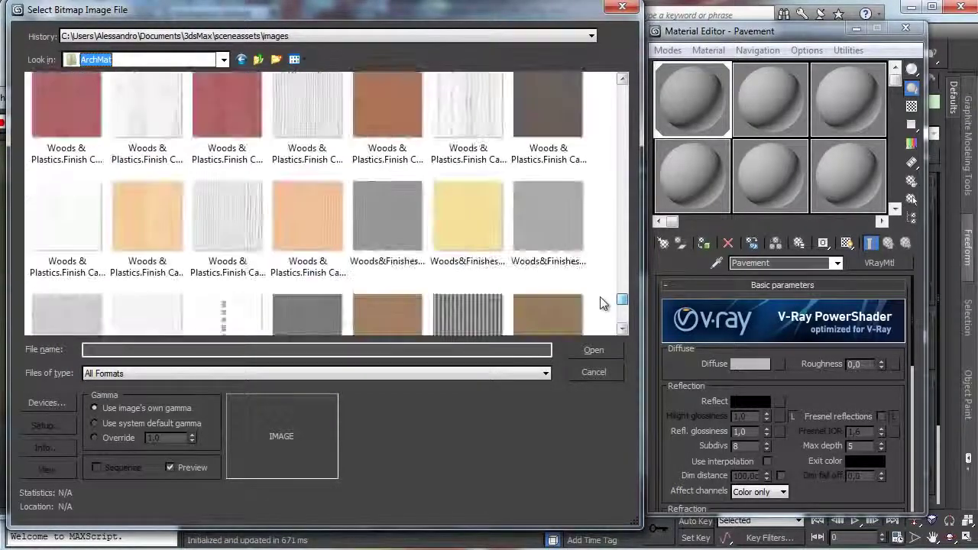
{"action": "scroll", "coordinate": [622, 330], "scroll_direction": "down", "scroll_amount": 3}
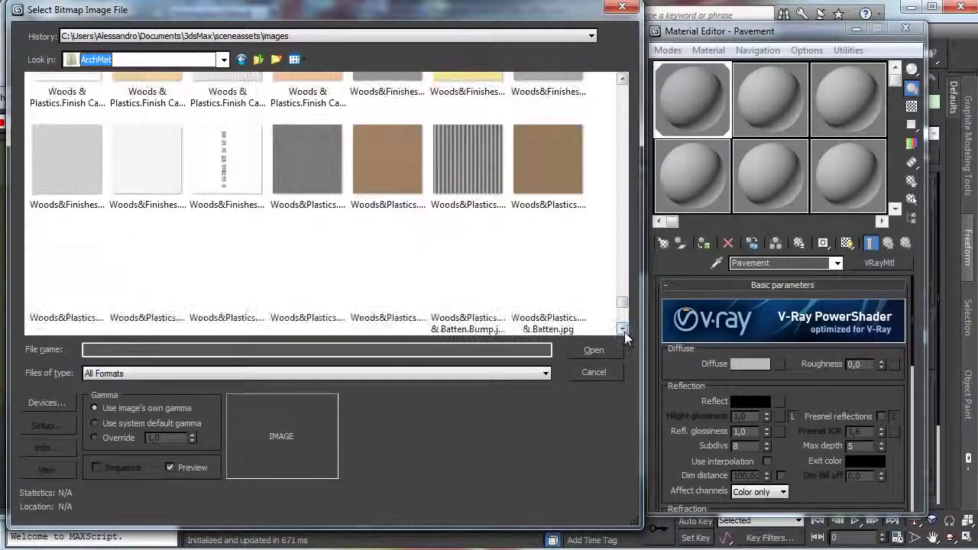
{"action": "left_click", "coordinate": [170, 275]}
{"action": "left_click", "coordinate": [226, 275]}
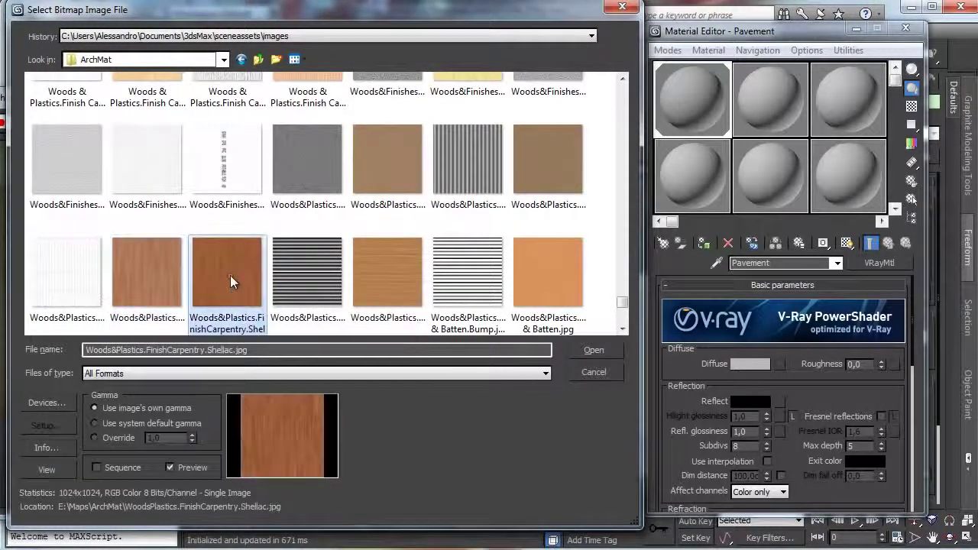
{"action": "left_click", "coordinate": [175, 267]}
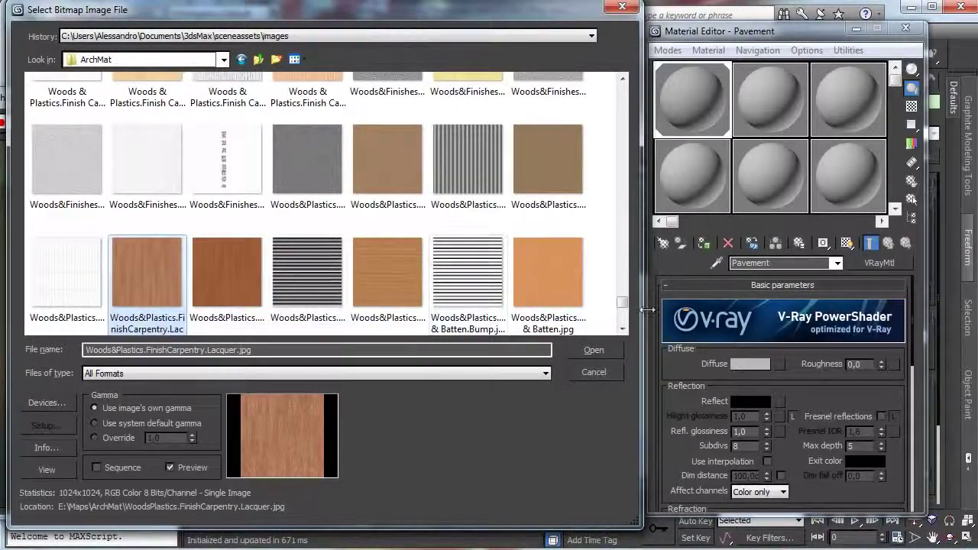
{"action": "left_click", "coordinate": [621, 329]}
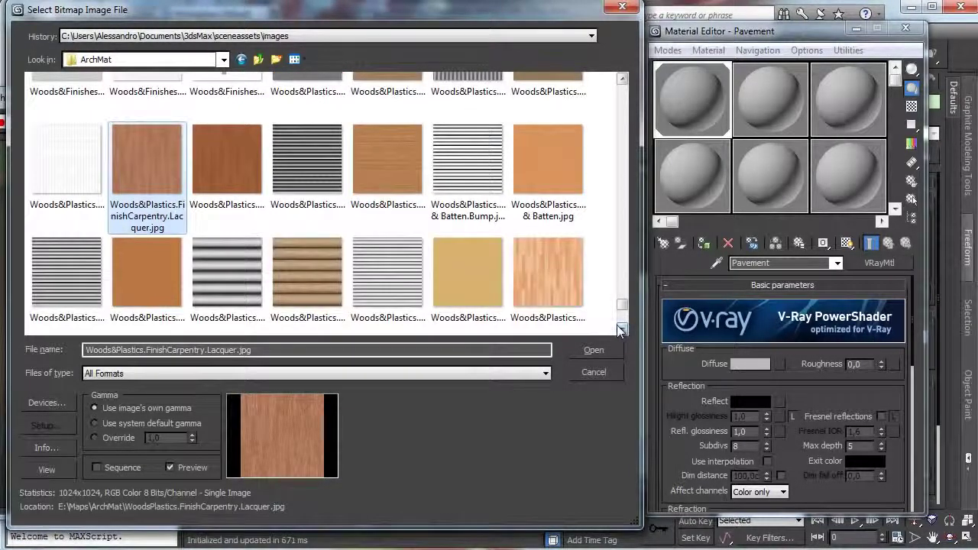
{"action": "left_click", "coordinate": [620, 329]}
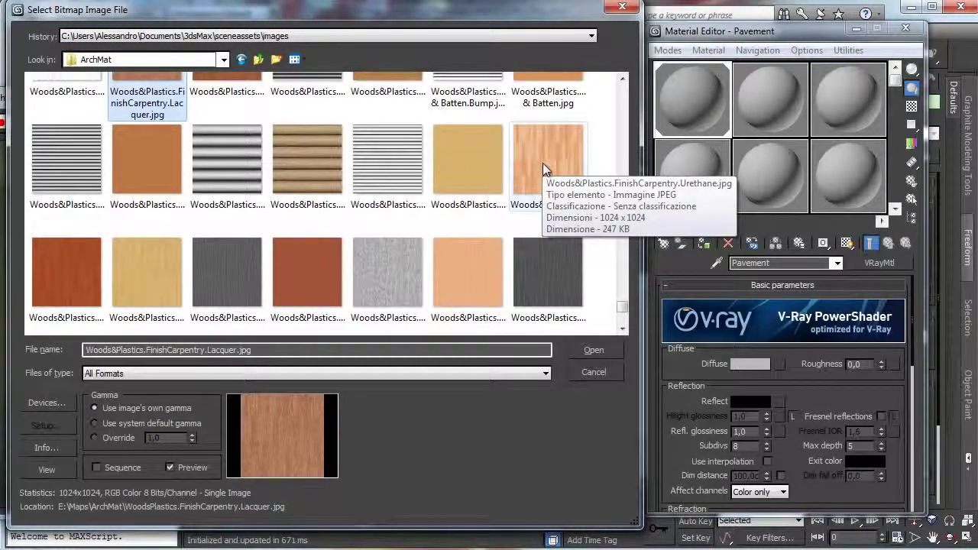
{"action": "left_click", "coordinate": [622, 328]}
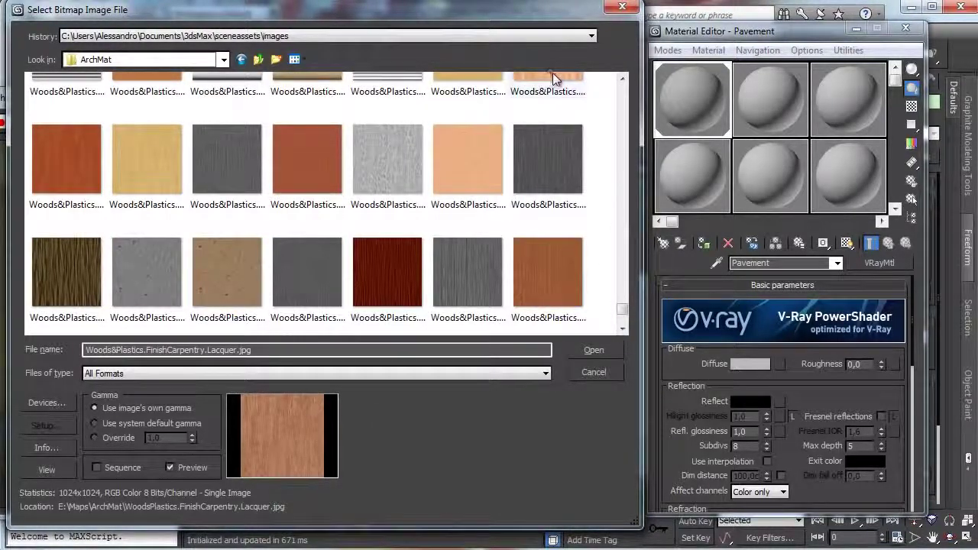
{"action": "left_click", "coordinate": [594, 351]}
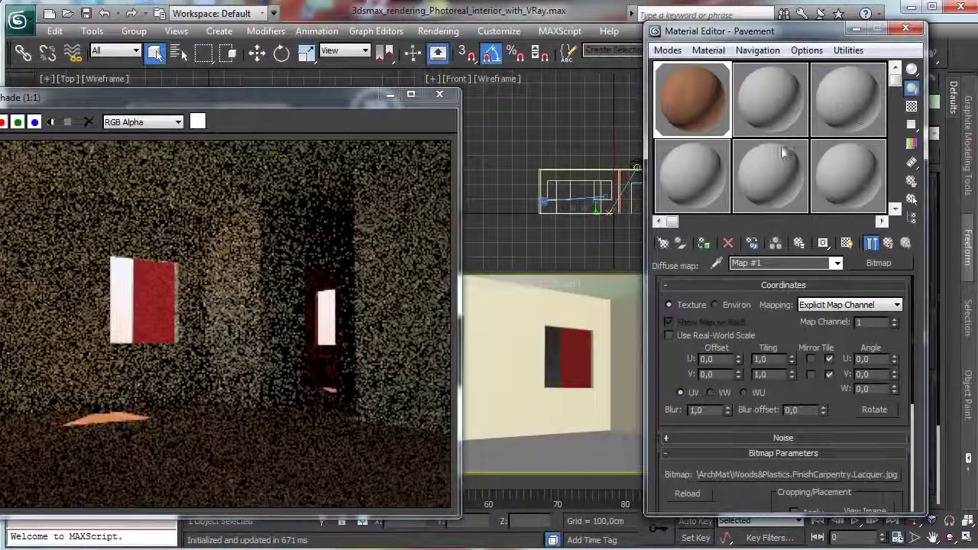
Step: Show the floor texture in the viewport, and maximize the camera view with the ActiveShade window minimized
{"action": "left_click", "coordinate": [846, 243]}
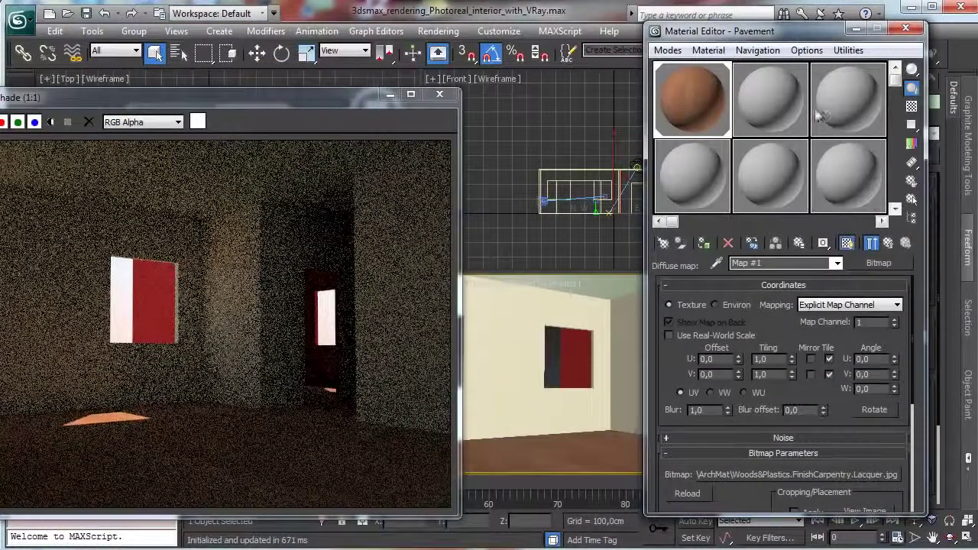
{"action": "left_click", "coordinate": [968, 539]}
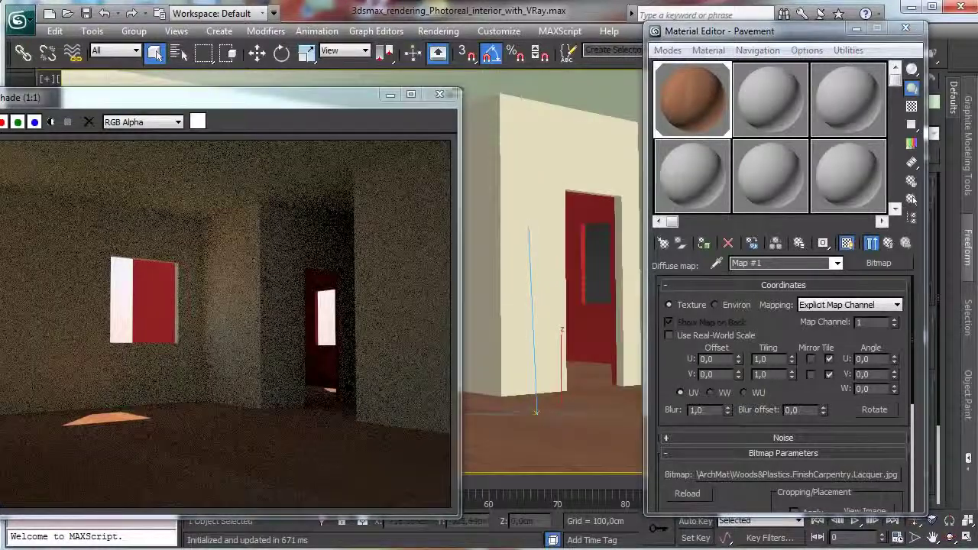
{"action": "left_click", "coordinate": [390, 94]}
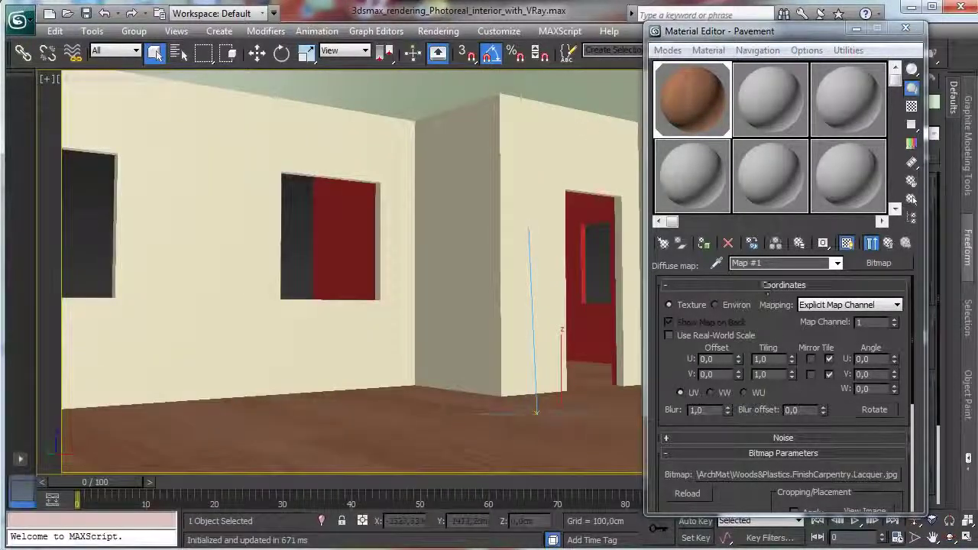
Step: Set the floor bitmap's W angle to 90 and its blur to 0.01
{"action": "double_click", "coordinate": [864, 389]}
{"action": "type", "text": "90"}
{"action": "key", "text": "Return"}
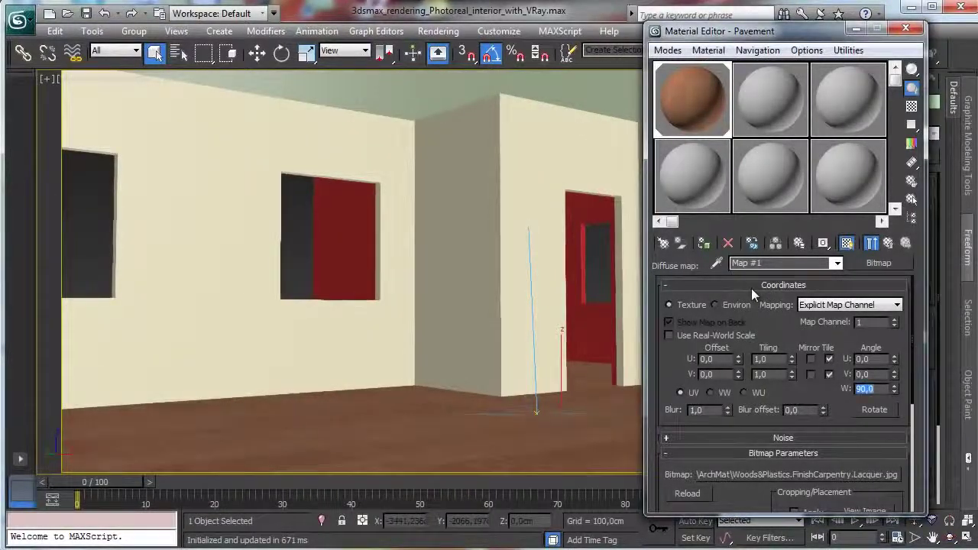
{"action": "left_click_drag", "start_coordinate": [727, 412], "coordinate": [736, 419]}
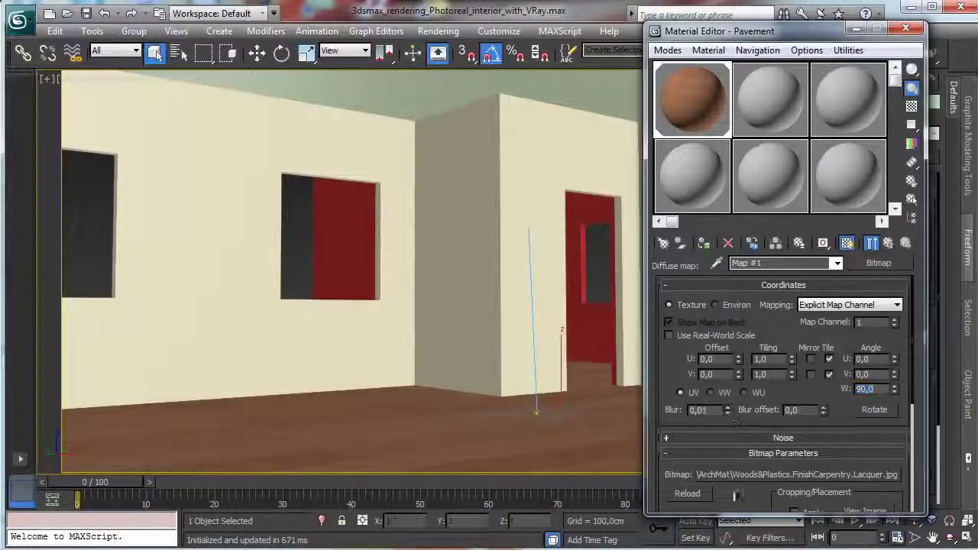
Step: Try a tiling of 5 in both U and V for the floor bitmap
{"action": "double_click", "coordinate": [766, 359]}
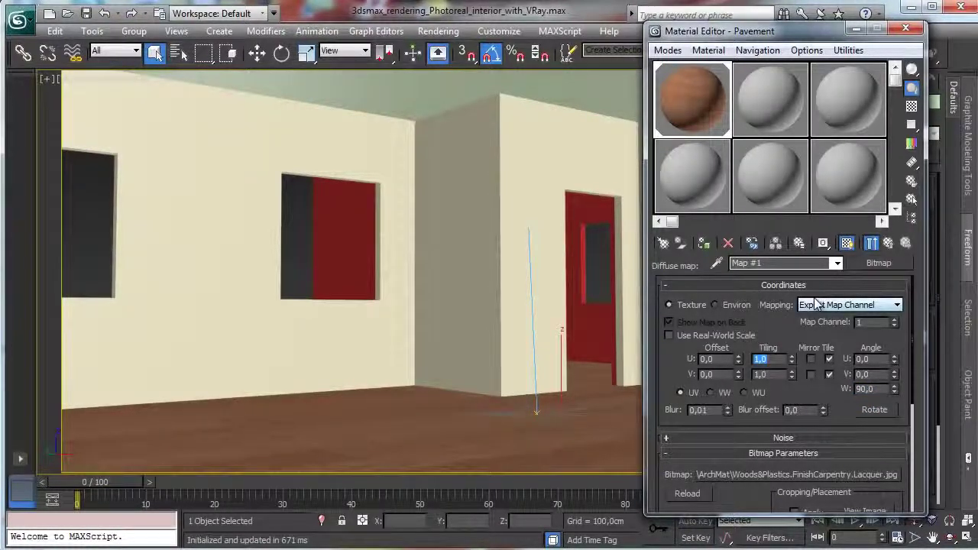
{"action": "type", "text": "5"}
{"action": "key", "text": "Return"}
{"action": "double_click", "coordinate": [766, 375]}
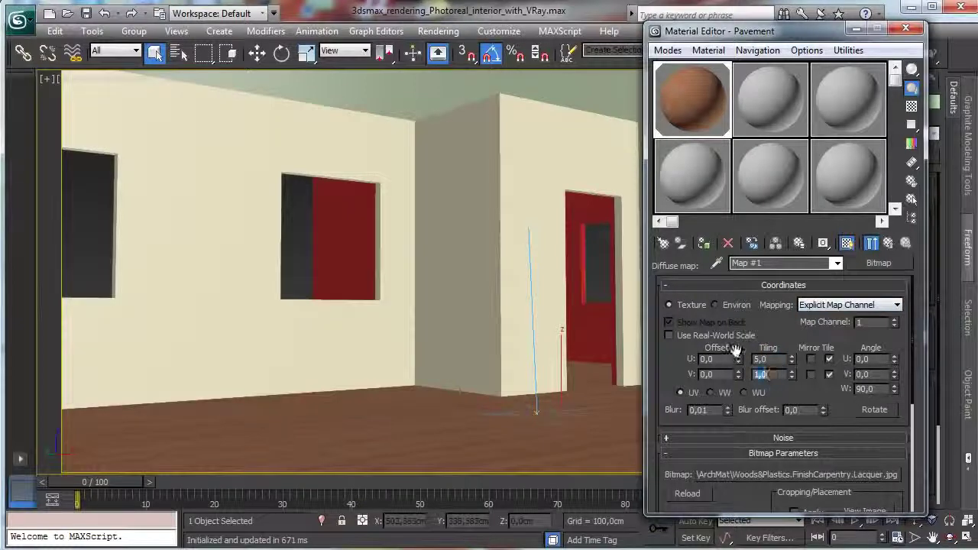
{"action": "type", "text": "5"}
{"action": "key", "text": "Return"}
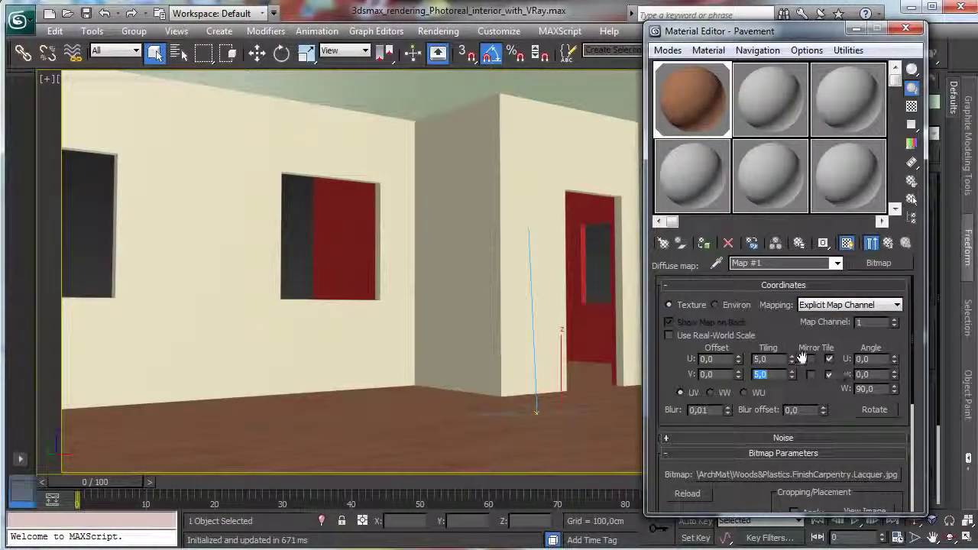
Step: Set the floor bitmap's U and V tiling to 8
{"action": "double_click", "coordinate": [766, 359]}
{"action": "type", "text": "8"}
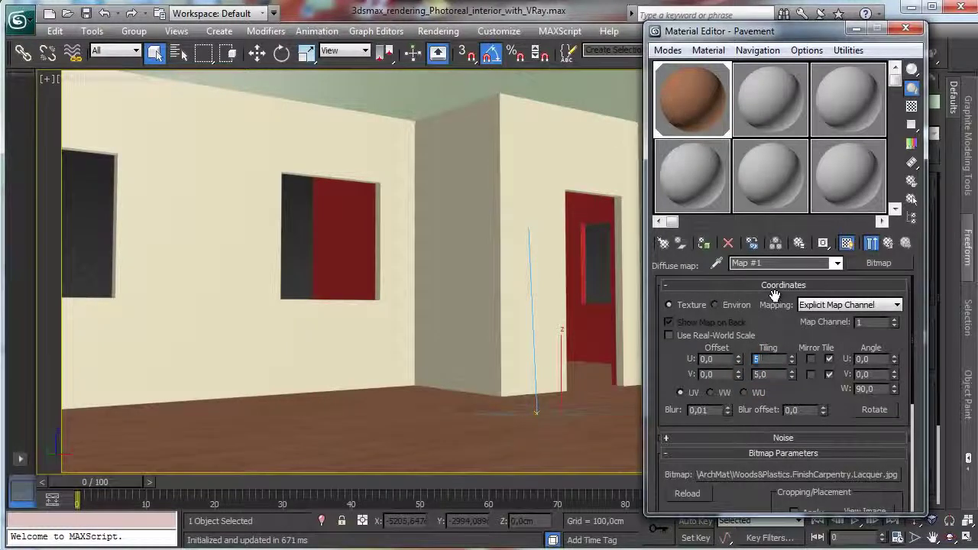
{"action": "key", "text": "Return"}
{"action": "double_click", "coordinate": [766, 375]}
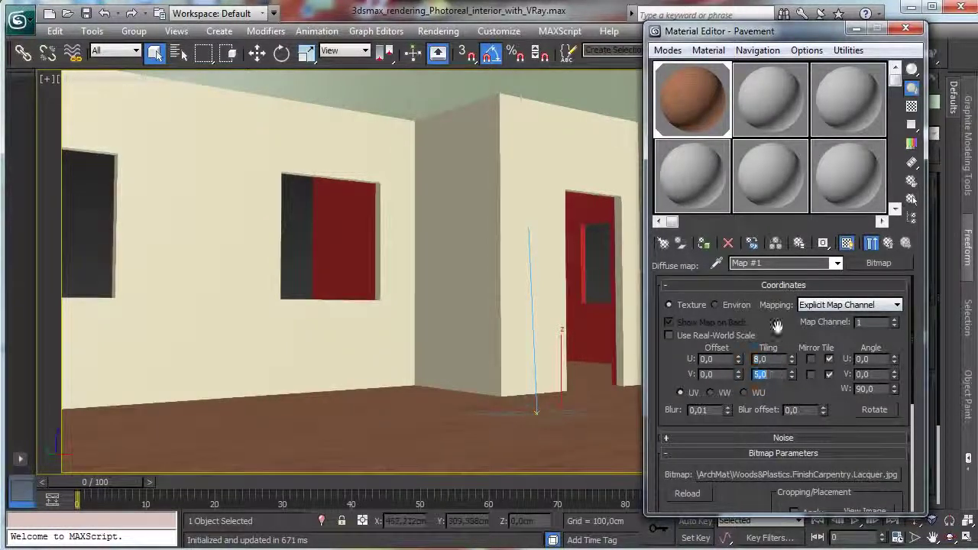
{"action": "type", "text": "8"}
{"action": "key", "text": "Return"}
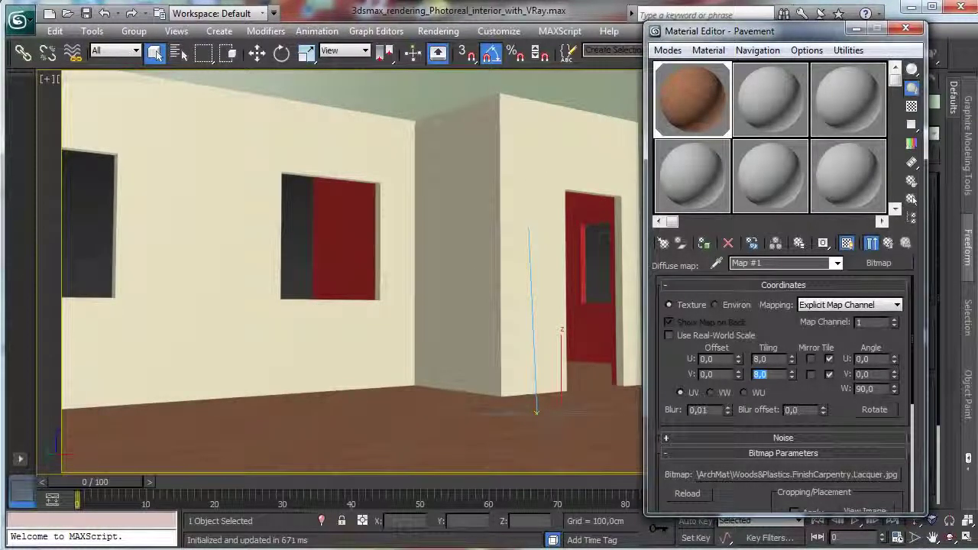
Step: Open the render setup's indirect illumination settings, with the ActiveShade and Material Editor windows minimized
{"action": "key", "text": "F10"}
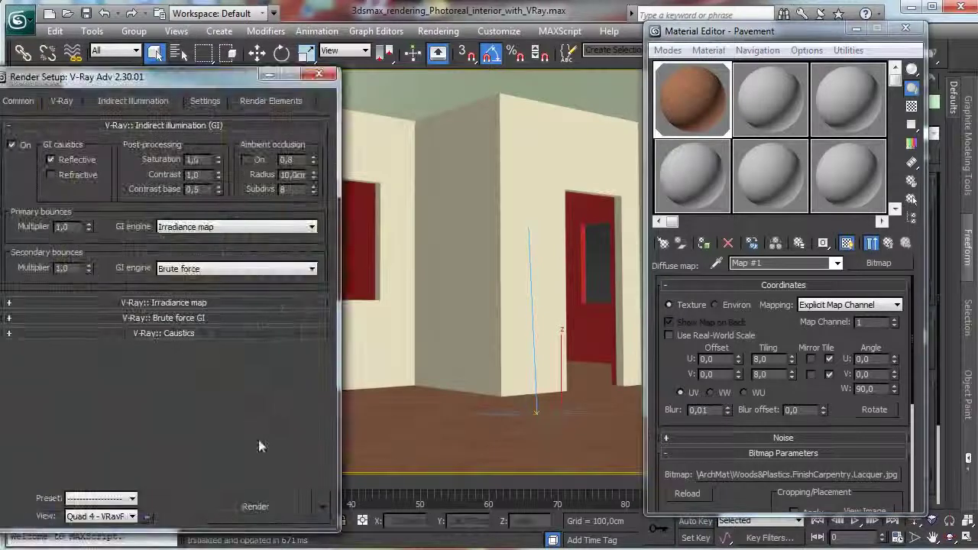
{"action": "left_click", "coordinate": [953, 54]}
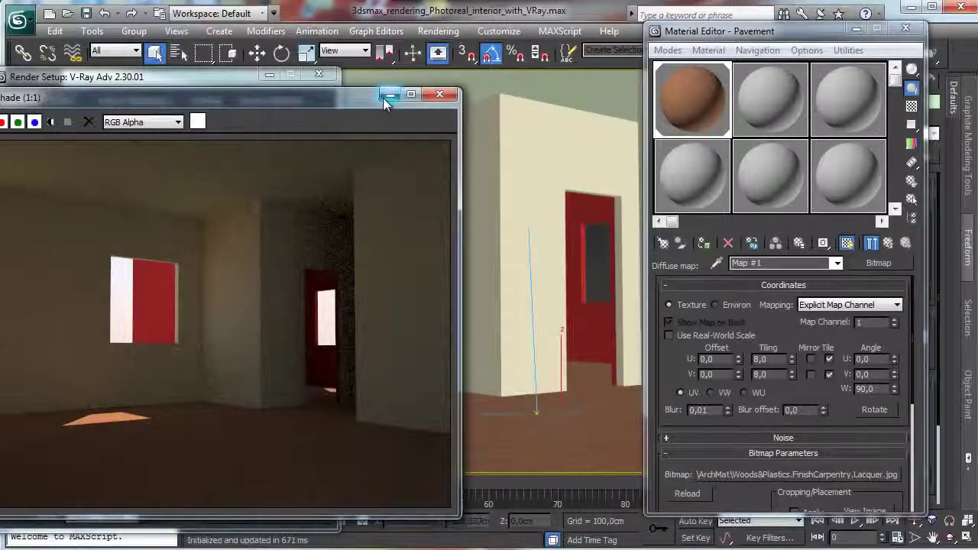
{"action": "left_click", "coordinate": [388, 96]}
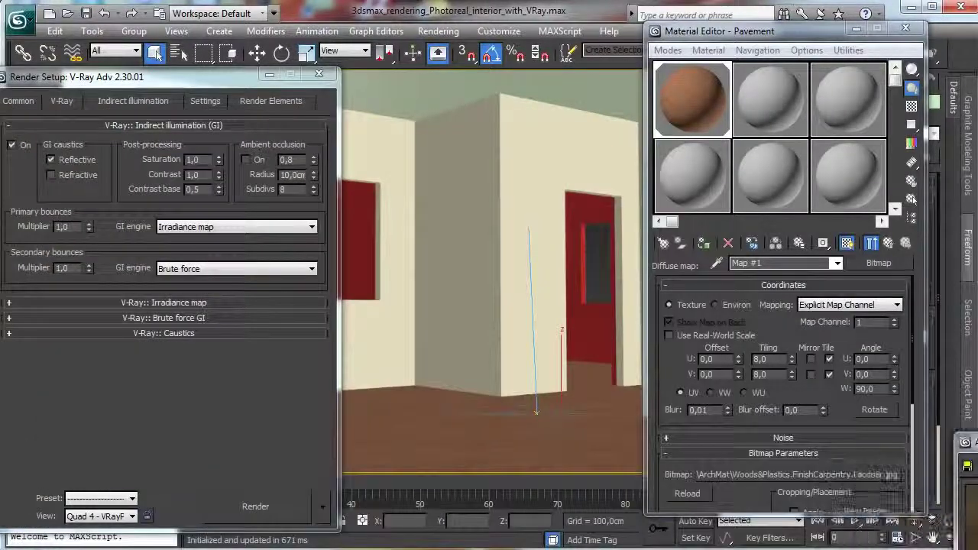
{"action": "left_click", "coordinate": [856, 35]}
{"action": "left_click", "coordinate": [18, 101]}
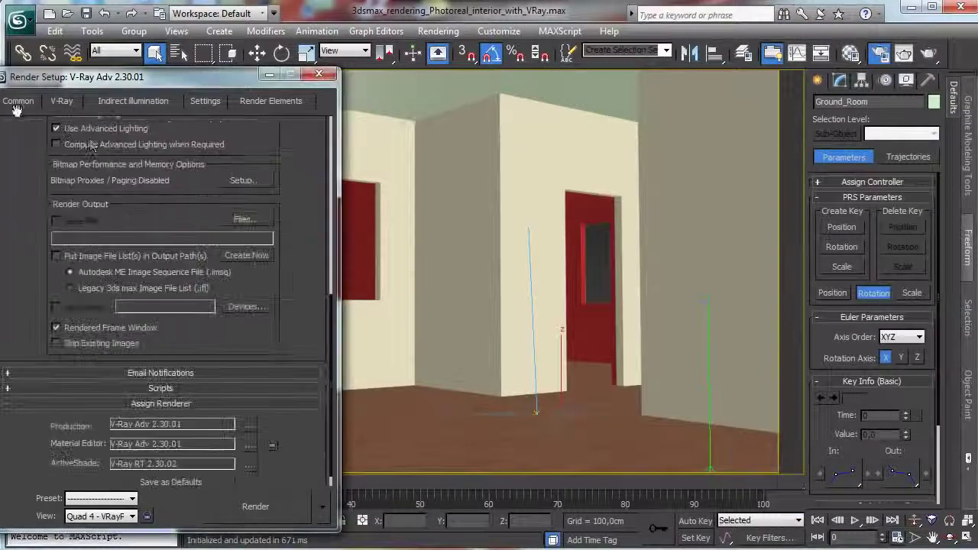
{"action": "left_click_drag", "start_coordinate": [177, 80], "coordinate": [220, 59]}
{"action": "left_click", "coordinate": [185, 81]}
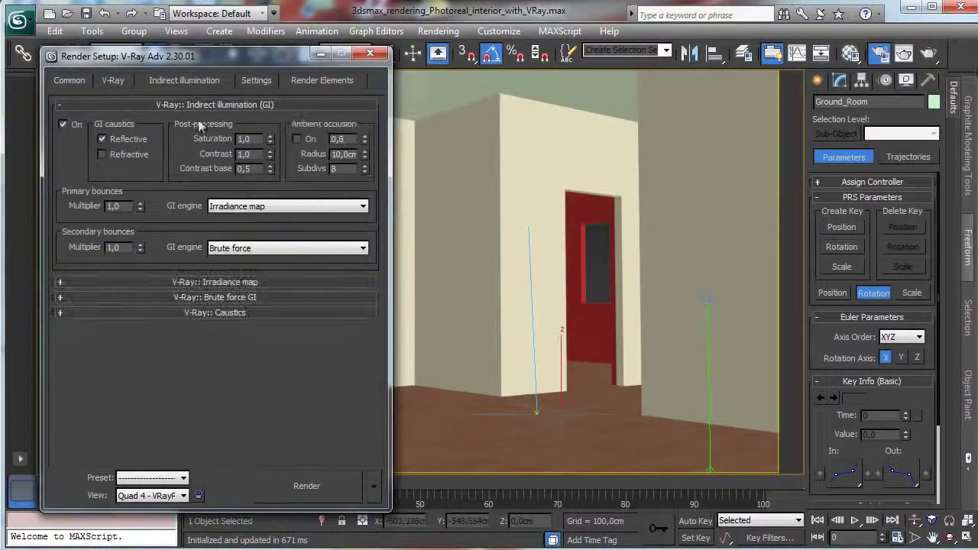
Step: Set the irradiance map preset to Very low and the secondary bounces GI engine to Light cache
{"action": "left_click", "coordinate": [236, 281]}
{"action": "left_click", "coordinate": [251, 131]}
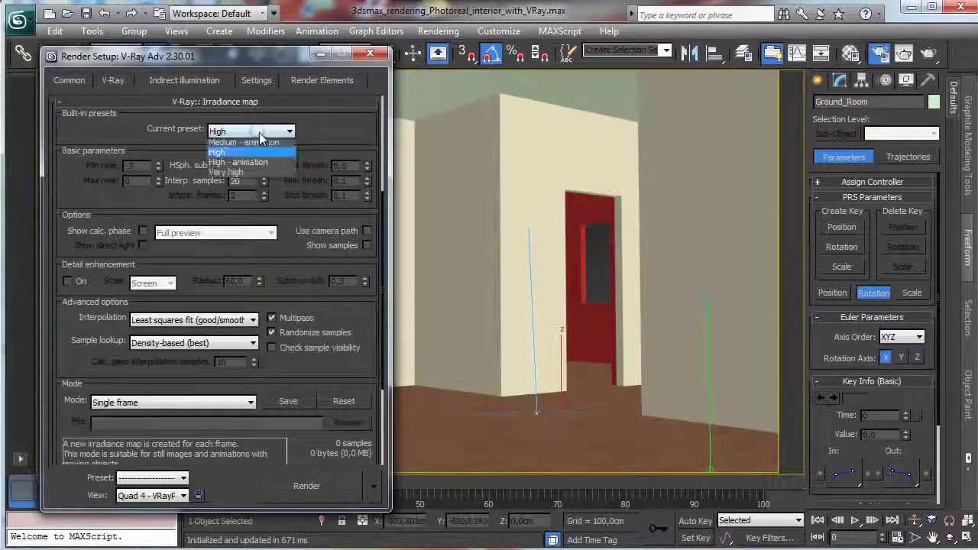
{"action": "left_click", "coordinate": [251, 154]}
{"action": "scroll", "coordinate": [251, 153], "scroll_direction": "up", "scroll_amount": 3}
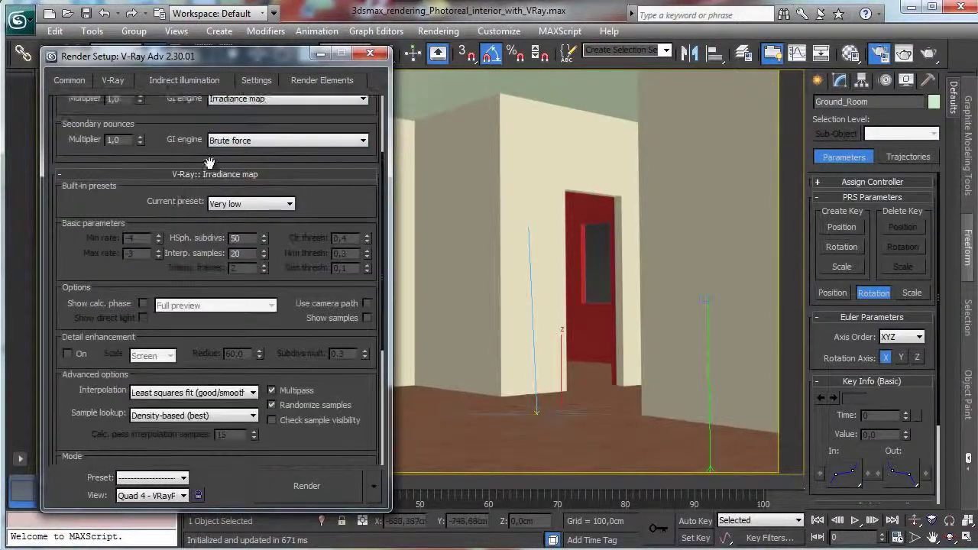
{"action": "left_click", "coordinate": [229, 140]}
{"action": "left_click", "coordinate": [229, 184]}
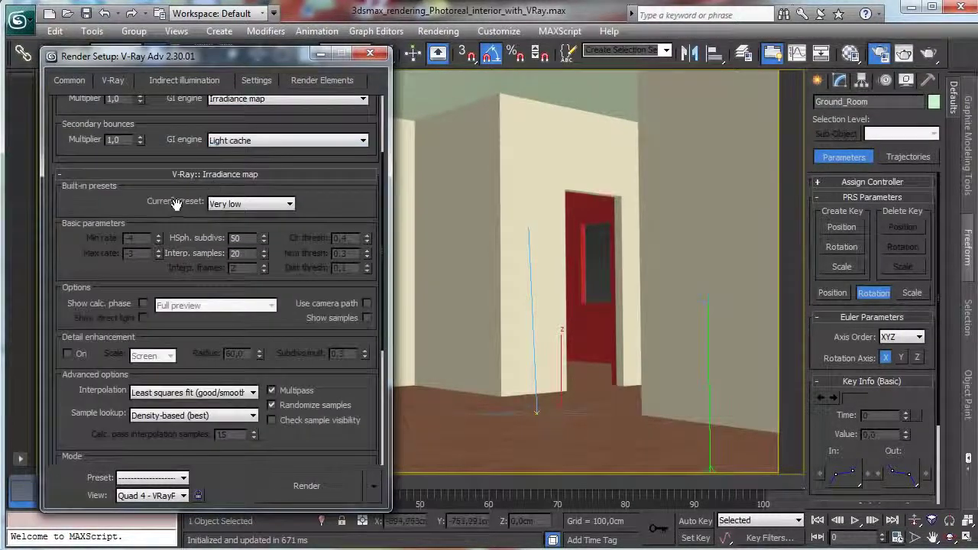
Step: Enable the irradiance map's calculation phase display and set the light cache's number of passes to 32
{"action": "scroll", "coordinate": [141, 153], "scroll_direction": "down", "scroll_amount": 5}
{"action": "left_click", "coordinate": [143, 133]}
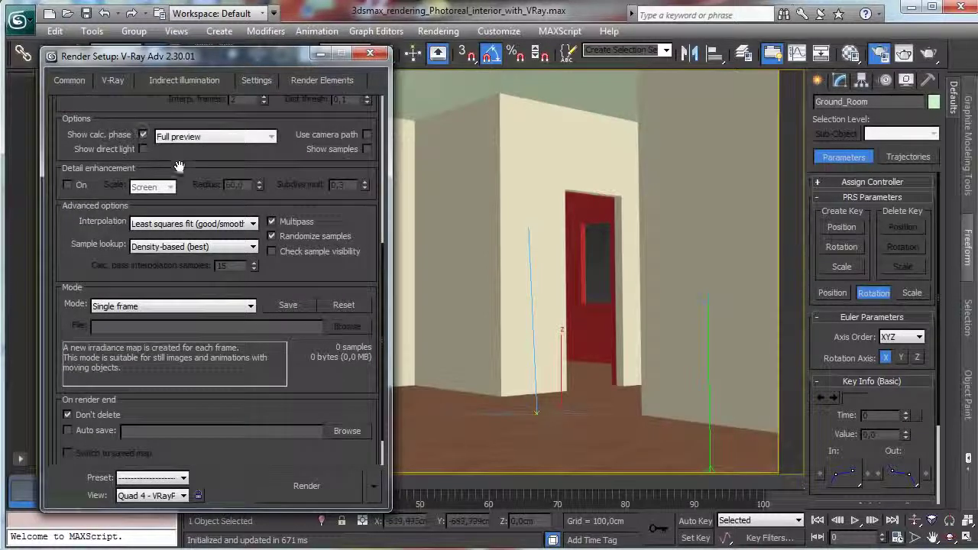
{"action": "scroll", "coordinate": [191, 115], "scroll_direction": "down", "scroll_amount": 2}
{"action": "left_click", "coordinate": [215, 444]}
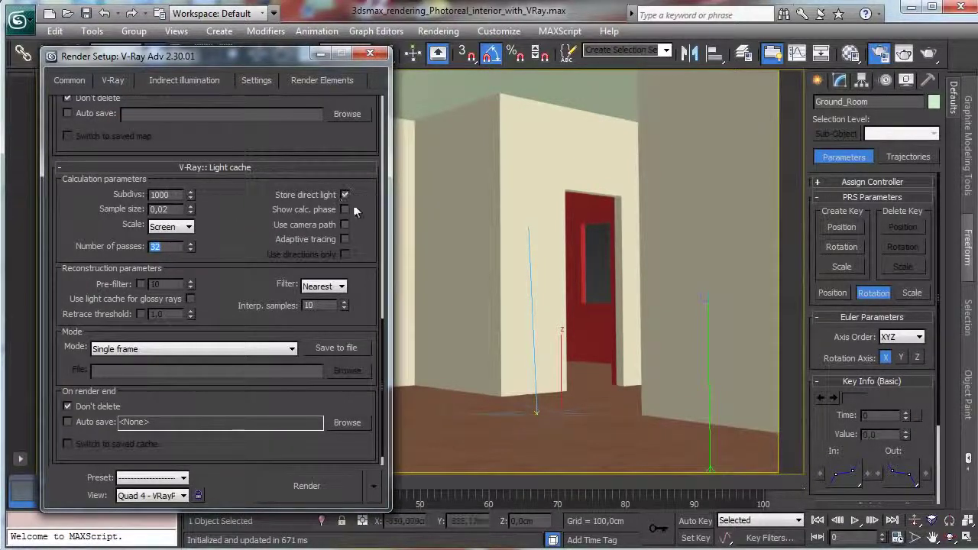
Step: Set the V-Ray dynamic memory limit to 32000 MB and the render region division to 24
{"action": "left_click", "coordinate": [256, 80]}
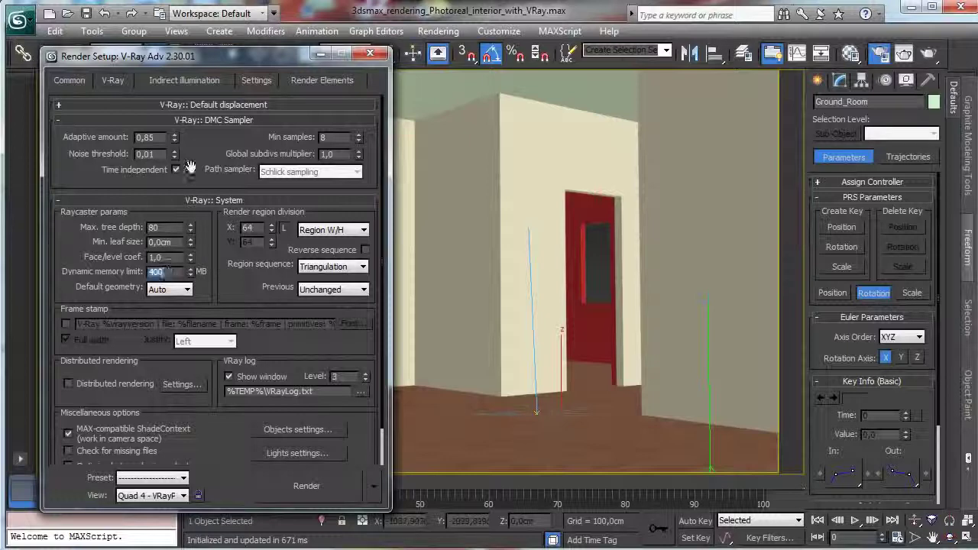
{"action": "type", "text": "32000"}
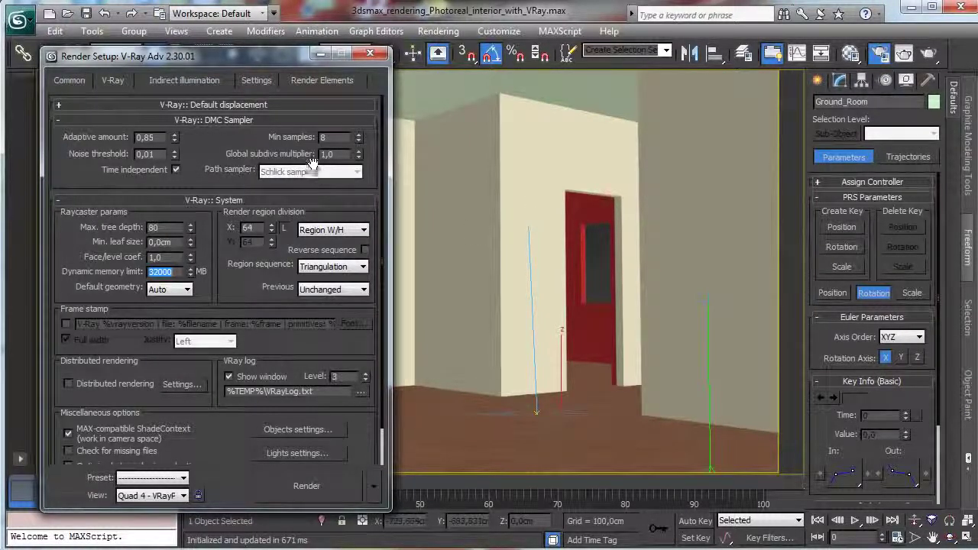
{"action": "key", "text": "Tab"}
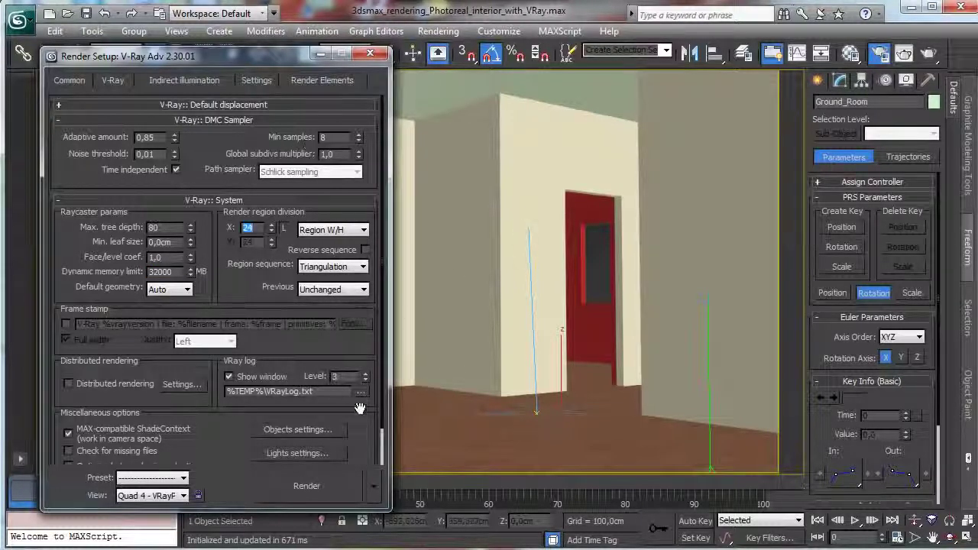
Step: Render a test image of the VRayPhysicalCamera001 view and minimize the rendered frame window
{"action": "left_click", "coordinate": [307, 486]}
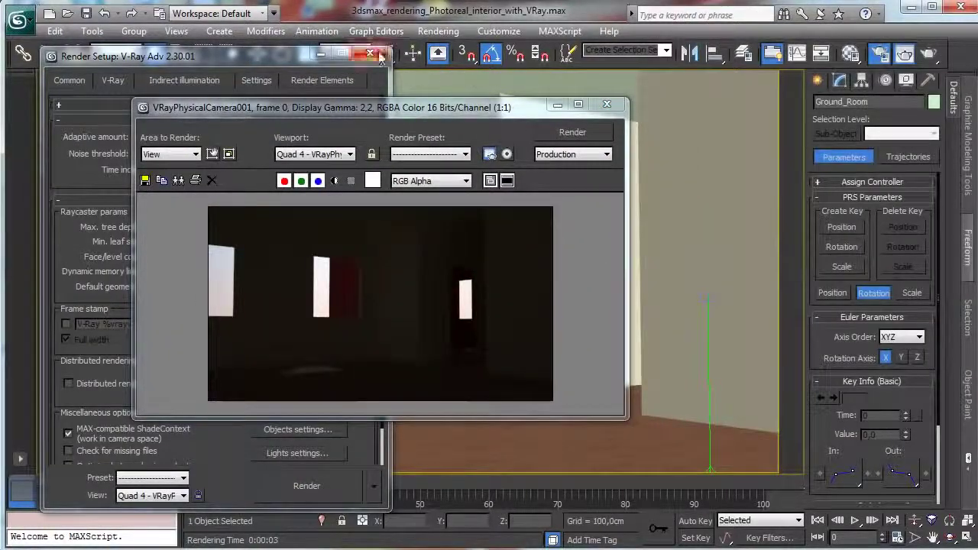
{"action": "left_click", "coordinate": [559, 106]}
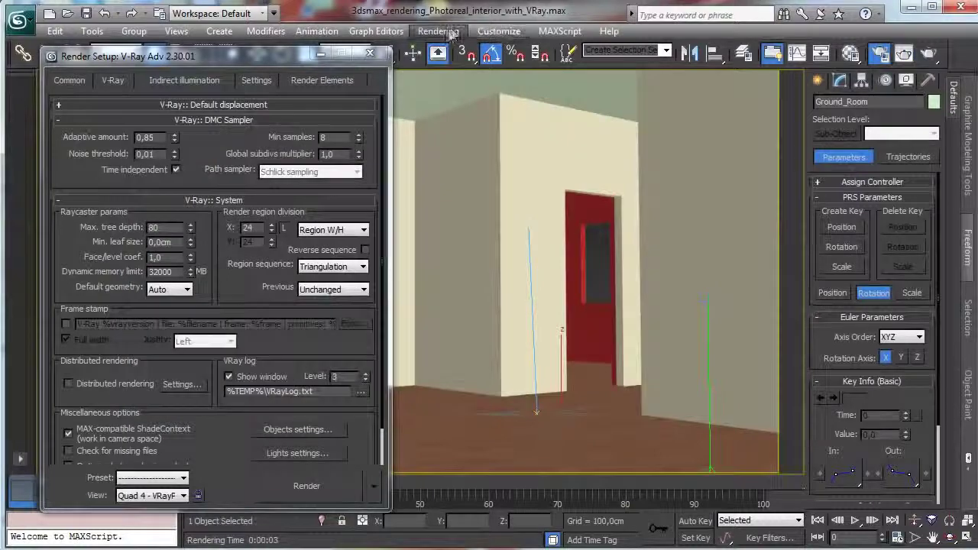
Step: Review the Gamma and LUT preference settings
{"action": "left_click", "coordinate": [438, 31]}
{"action": "left_click", "coordinate": [489, 388]}
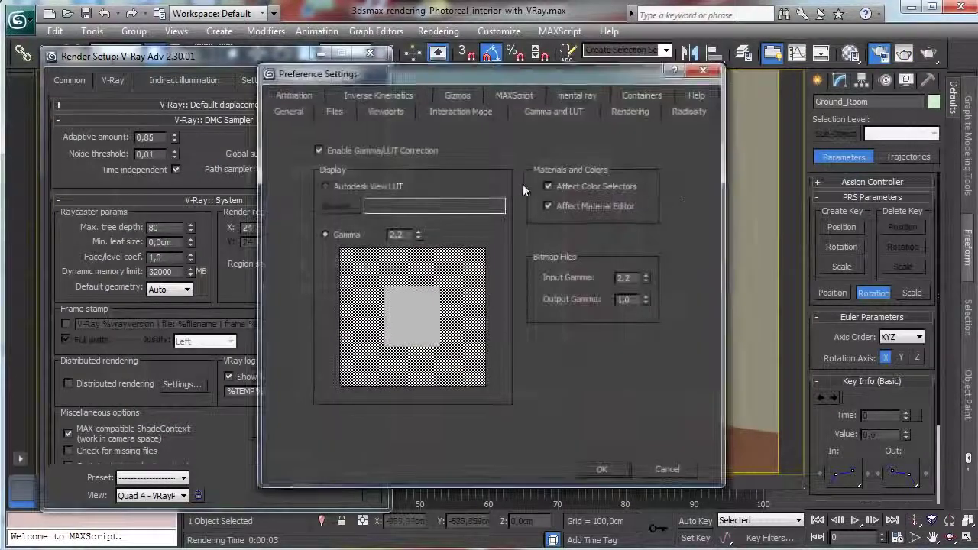
{"action": "left_click", "coordinate": [604, 468]}
Step: Set the gamma in the V-Ray color mapping settings to 2,2
{"action": "left_click", "coordinate": [112, 84]}
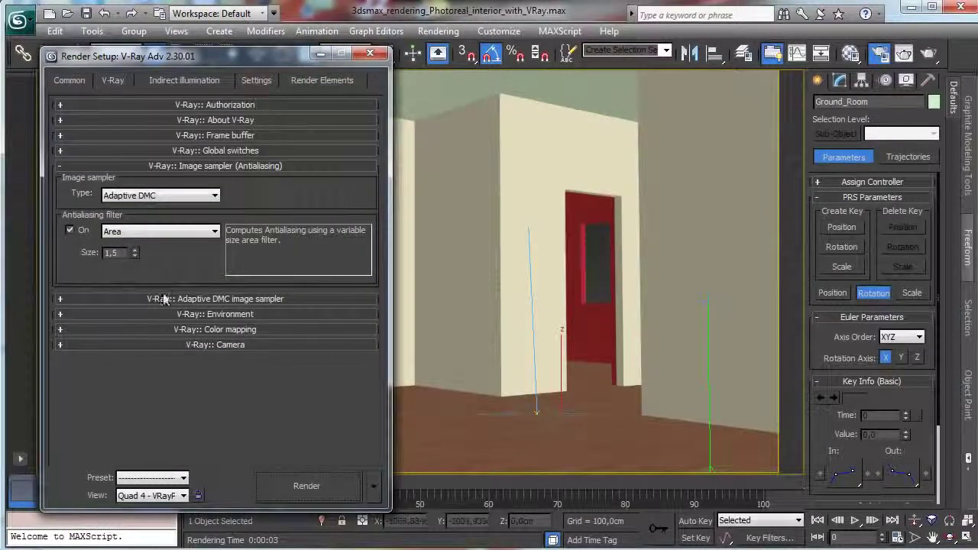
{"action": "left_click", "coordinate": [163, 330]}
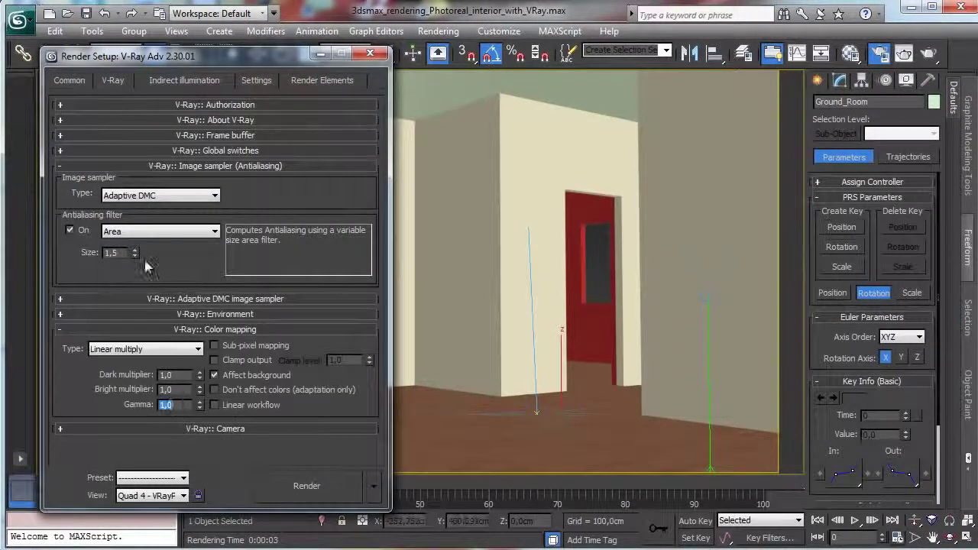
{"action": "type", "text": "2,2"}
{"action": "key", "text": "Return"}
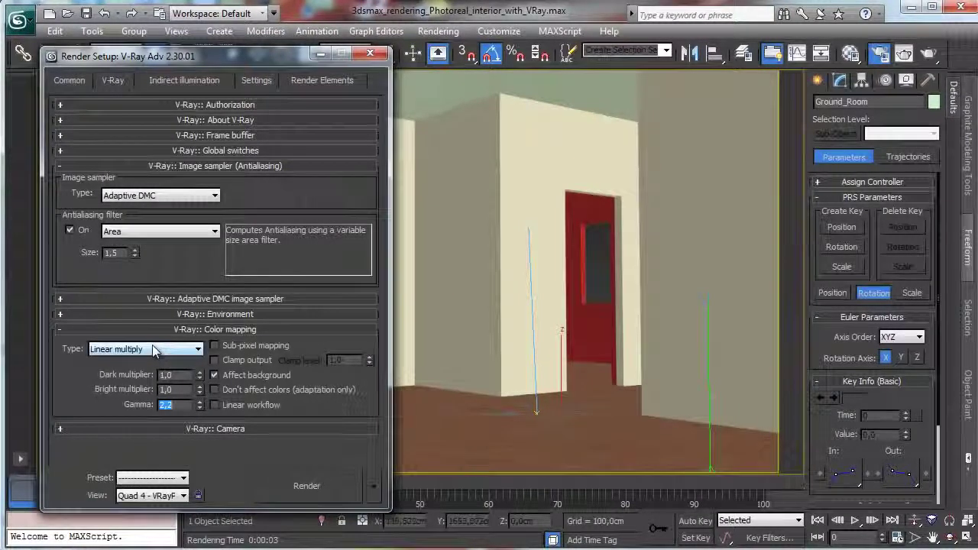
Step: Render a test image of the camera view, then minimize the render setup and rendered frame windows
{"action": "left_click", "coordinate": [337, 490]}
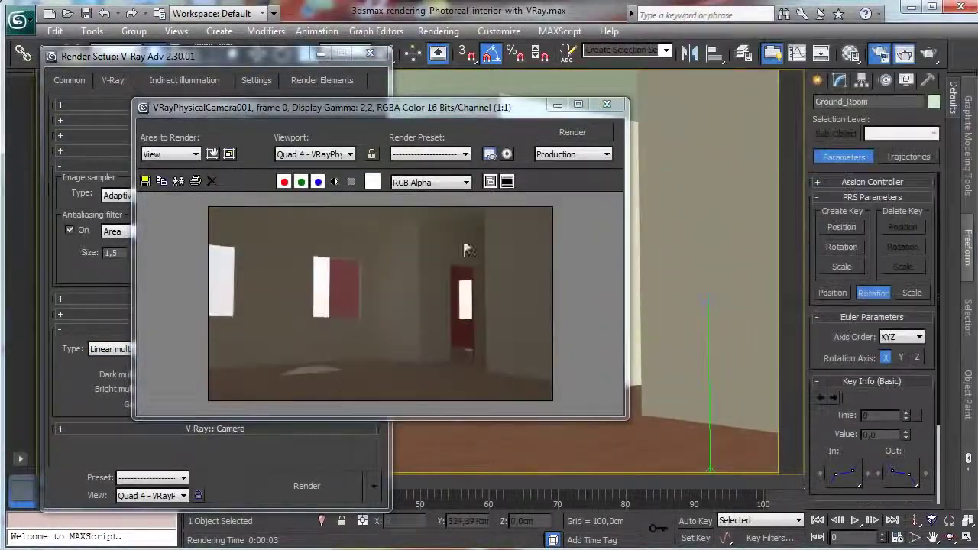
{"action": "left_click", "coordinate": [322, 62]}
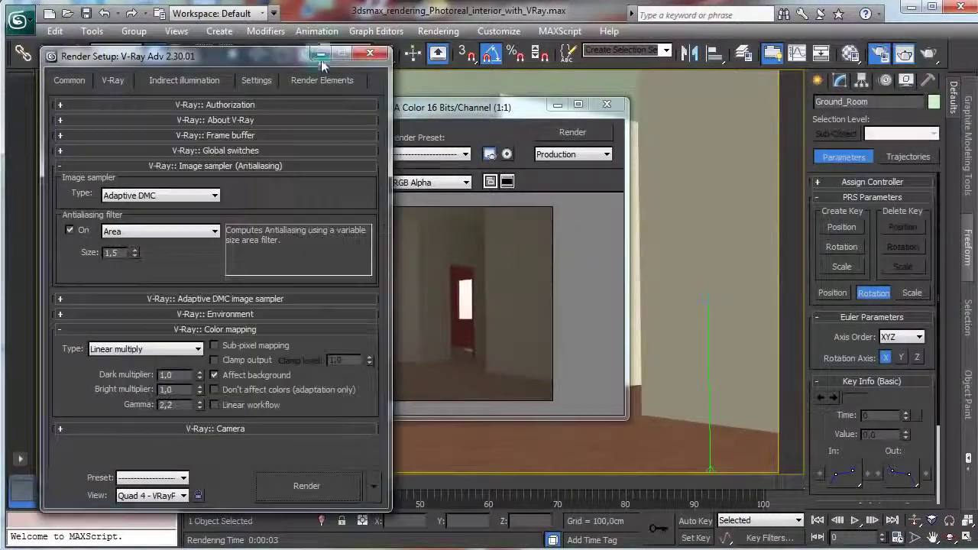
{"action": "left_click", "coordinate": [319, 58]}
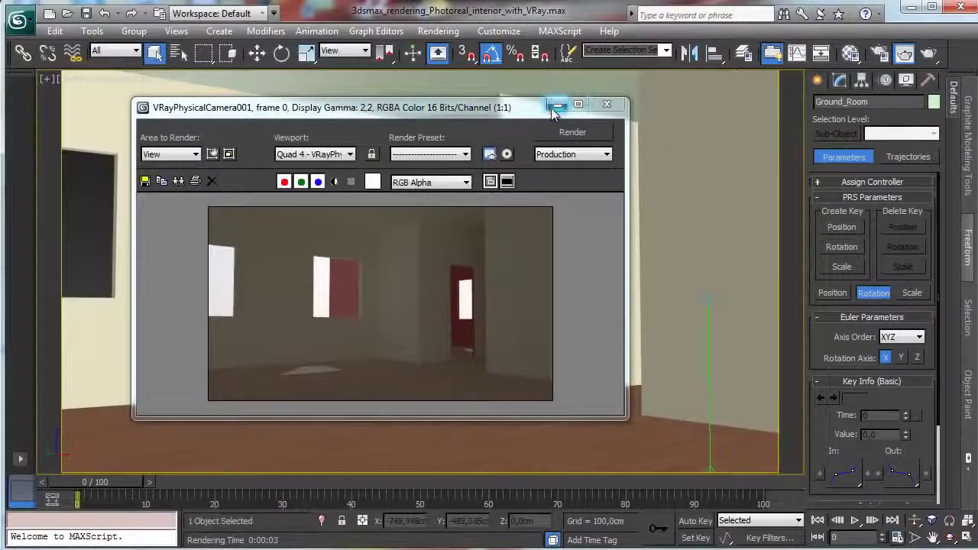
{"action": "left_click", "coordinate": [557, 105]}
Step: Enable the built-in V-Ray frame buffer in the render setup and review the common render output options
{"action": "left_click", "coordinate": [880, 53]}
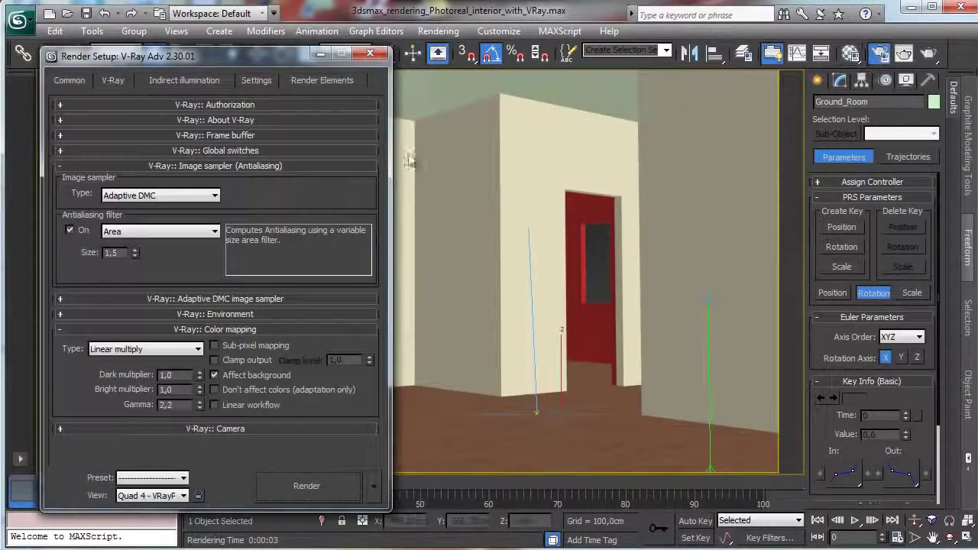
{"action": "left_click", "coordinate": [157, 151]}
{"action": "left_click", "coordinate": [160, 135]}
{"action": "left_click", "coordinate": [92, 153]}
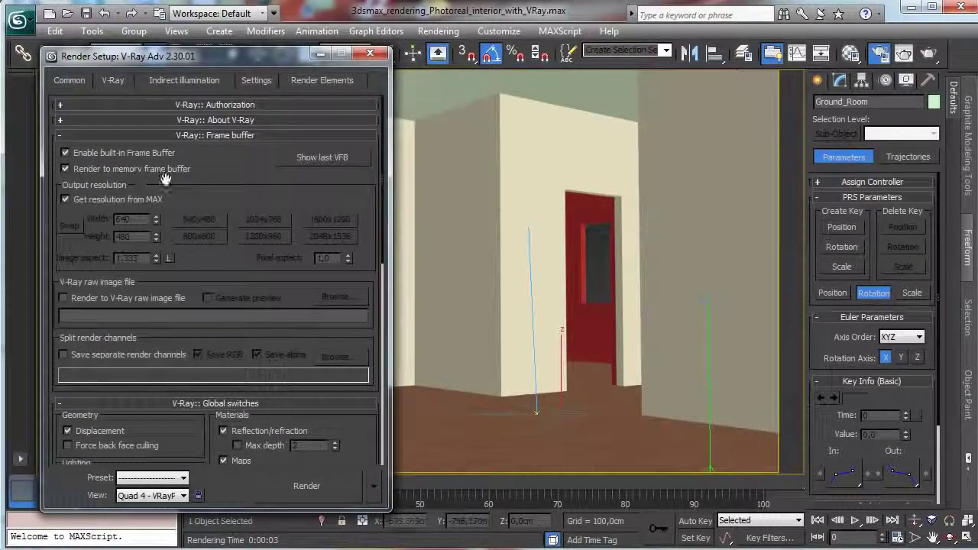
{"action": "left_click", "coordinate": [76, 81]}
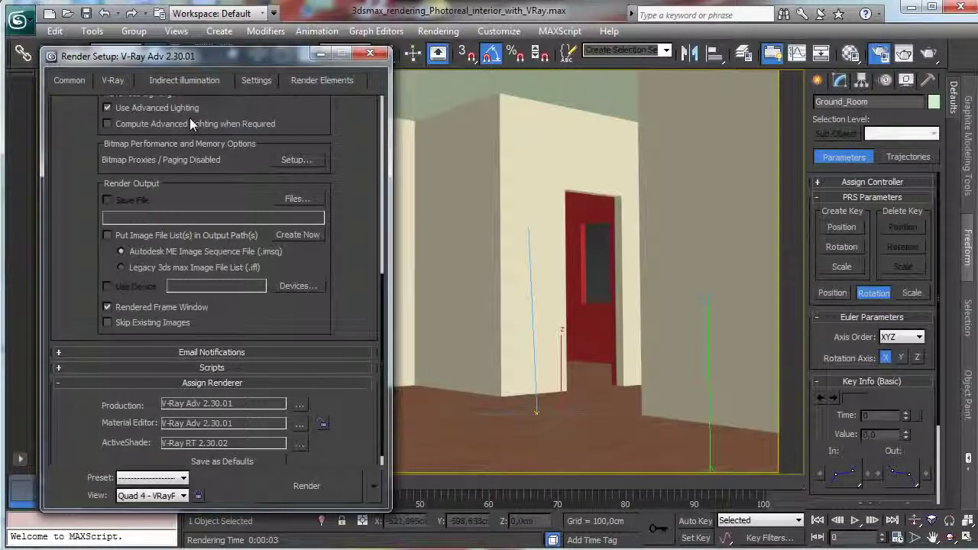
{"action": "left_click", "coordinate": [320, 55]}
Step: Select the VRayPhysicalCamera001 of the current view, disable its vignetting and set its white balance to Neutral
{"action": "left_click", "coordinate": [92, 80]}
{"action": "left_click", "coordinate": [162, 333]}
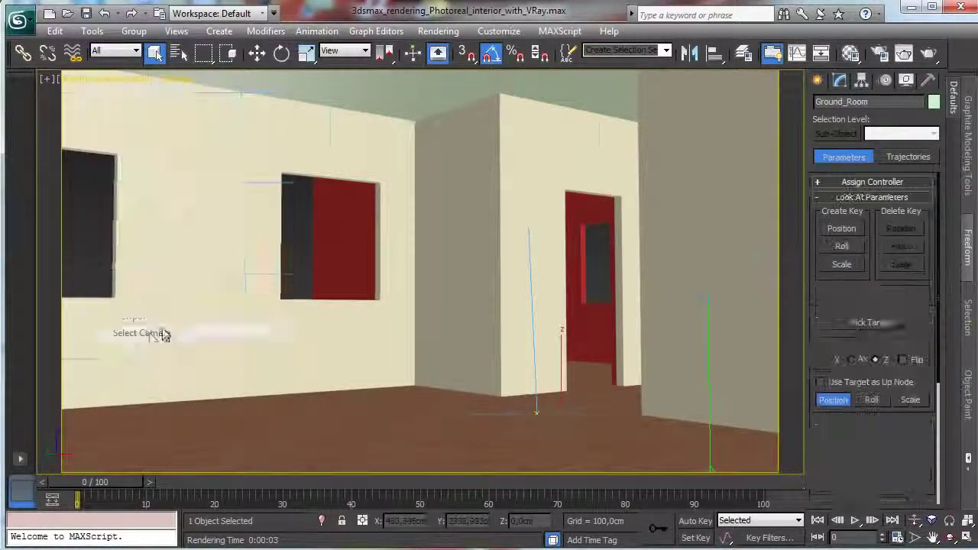
{"action": "left_click", "coordinate": [839, 80]}
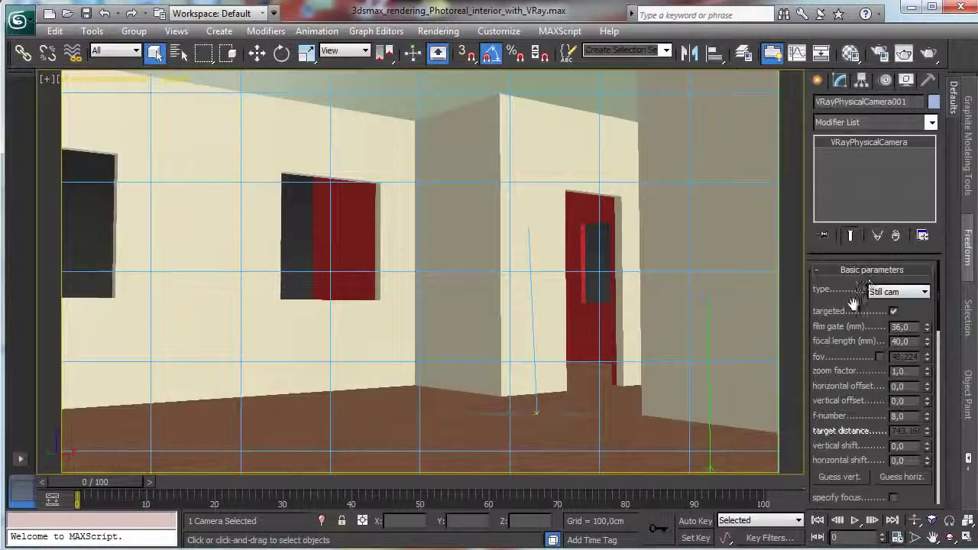
{"action": "left_click", "coordinate": [898, 293]}
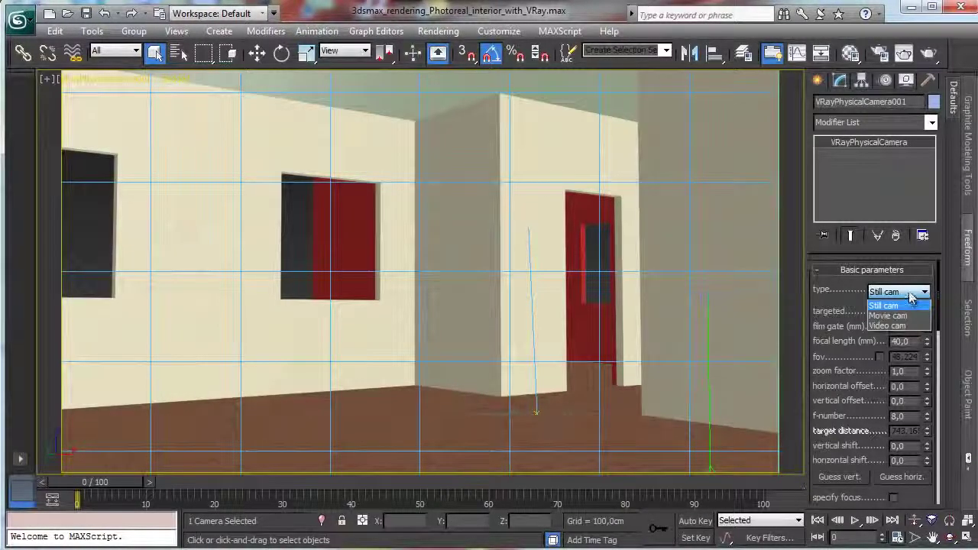
{"action": "left_click", "coordinate": [909, 299]}
{"action": "left_click_drag", "start_coordinate": [909, 321], "coordinate": [923, 190]}
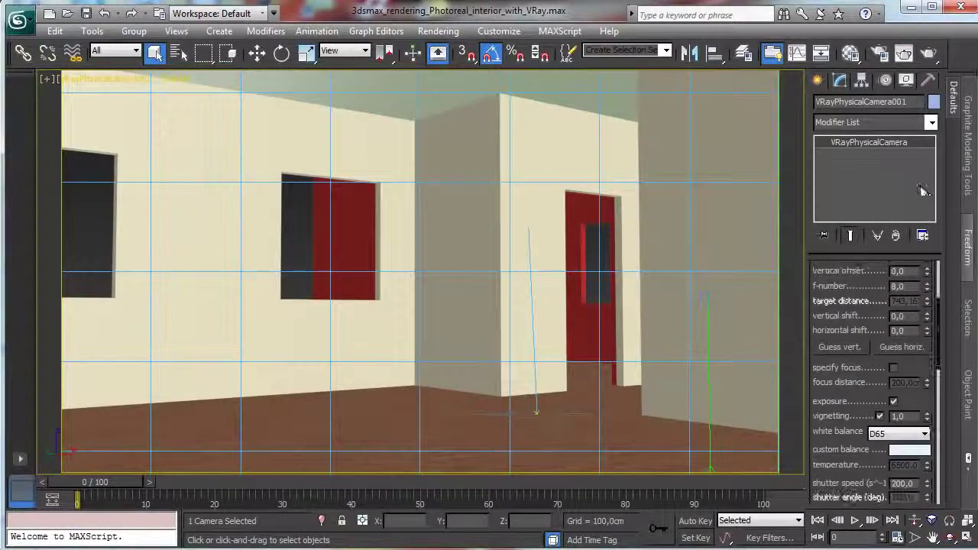
{"action": "scroll", "coordinate": [917, 367], "scroll_direction": "down", "scroll_amount": 3}
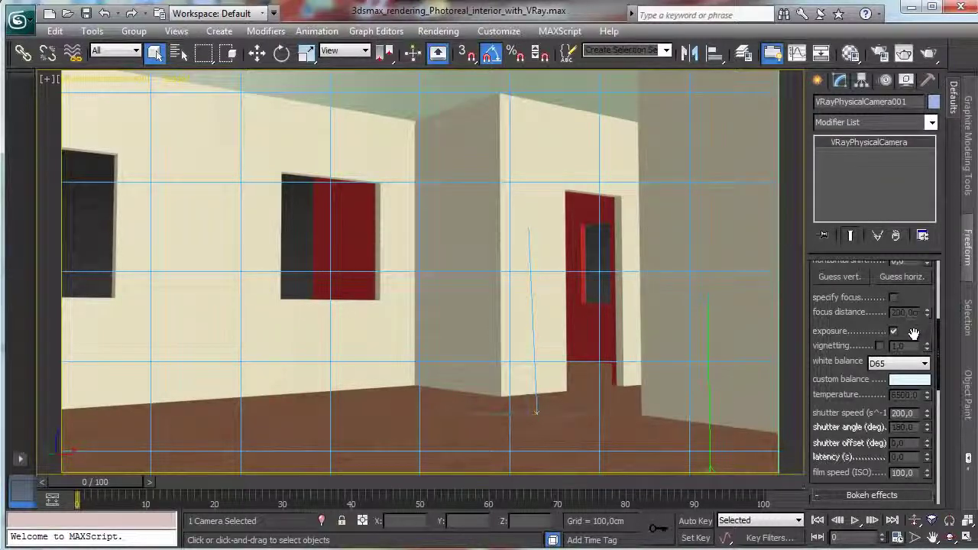
{"action": "left_click", "coordinate": [909, 367]}
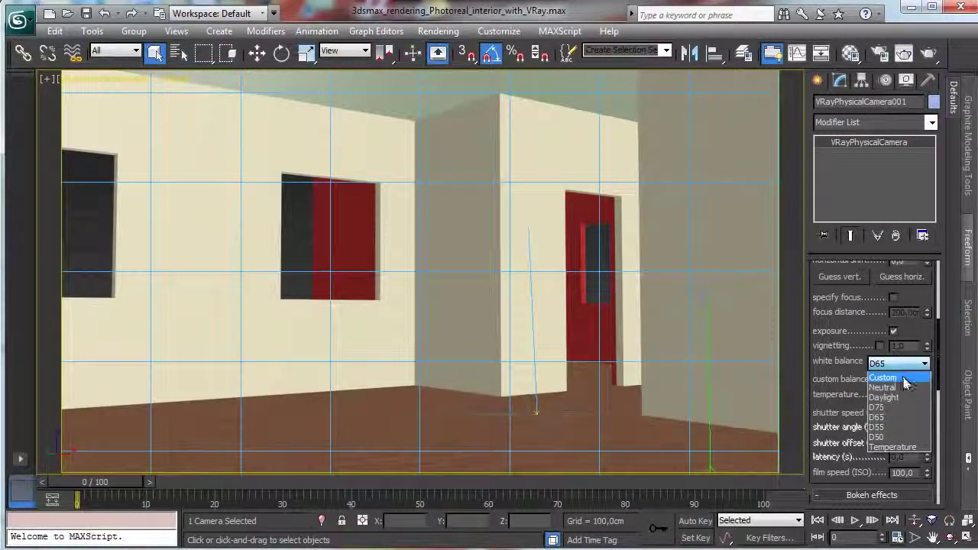
{"action": "left_click", "coordinate": [904, 379]}
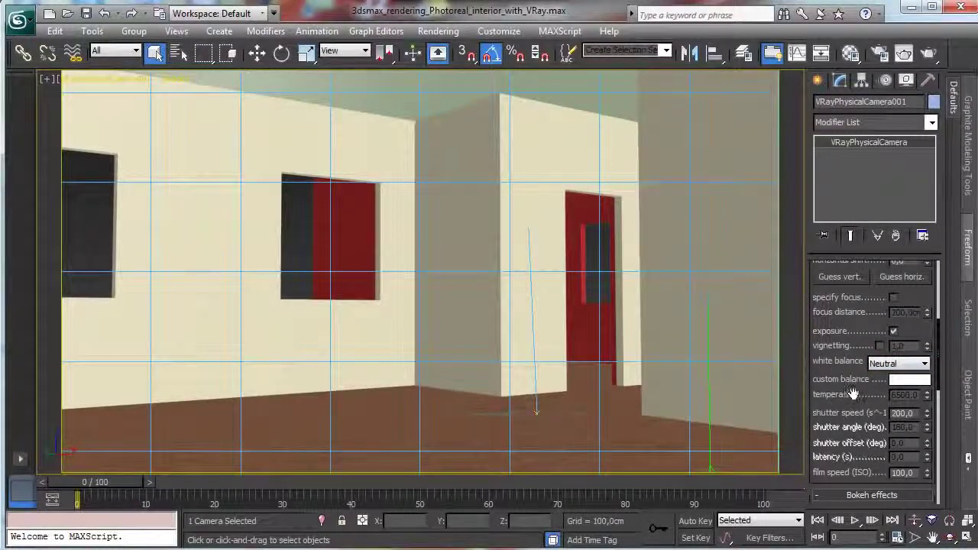
Step: Set the camera's film speed (ISO) to 250 and render a test image into the V-Ray frame buffer
{"action": "left_click", "coordinate": [910, 474]}
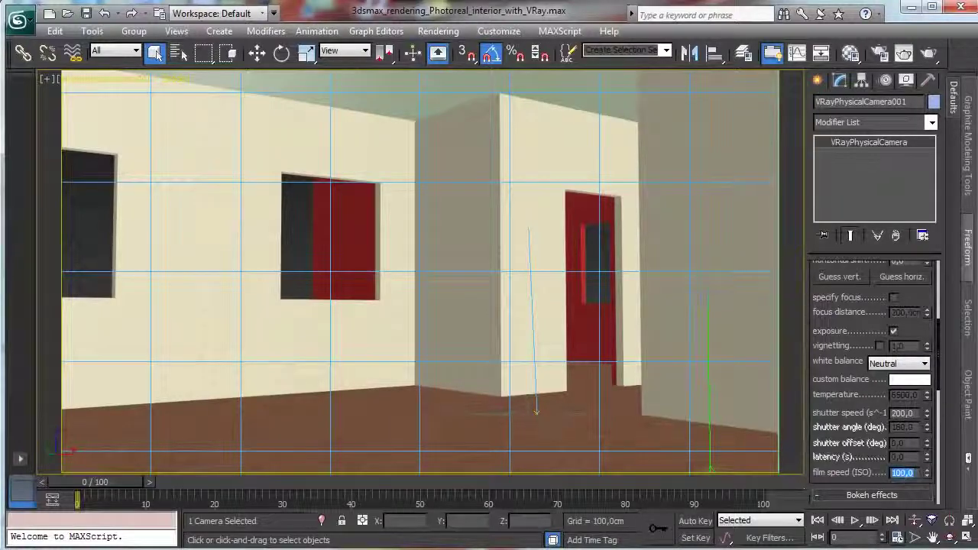
{"action": "left_click", "coordinate": [926, 51]}
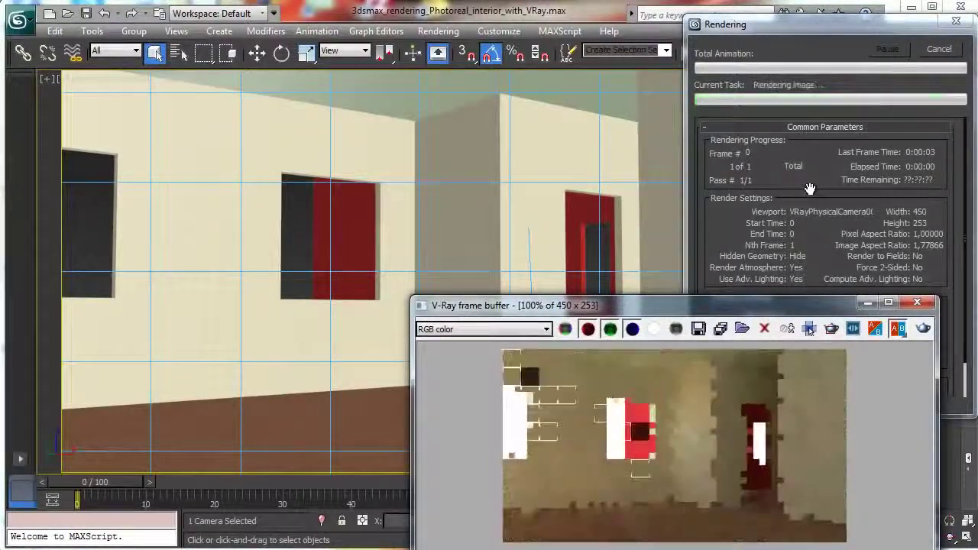
{"action": "left_click_drag", "start_coordinate": [530, 305], "coordinate": [202, 117]}
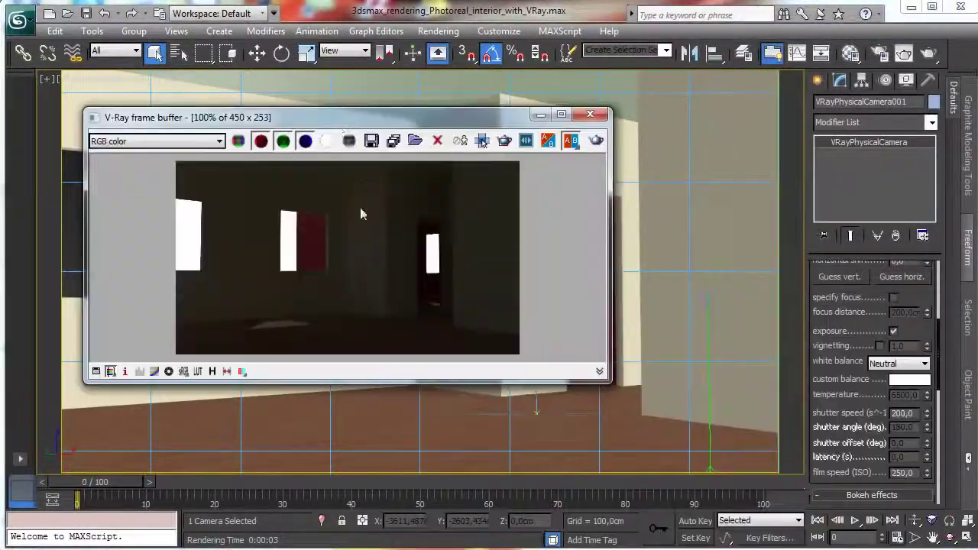
Step: Display the rendered image in sRGB color space in the V-Ray frame buffer, then minimize the frame buffer
{"action": "left_click", "coordinate": [183, 371]}
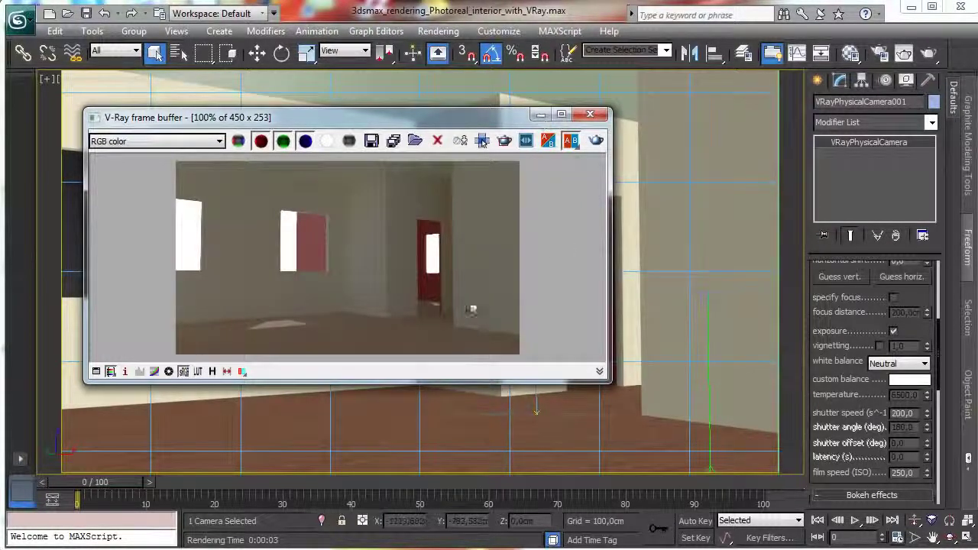
{"action": "left_click_drag", "start_coordinate": [855, 298], "coordinate": [856, 493]}
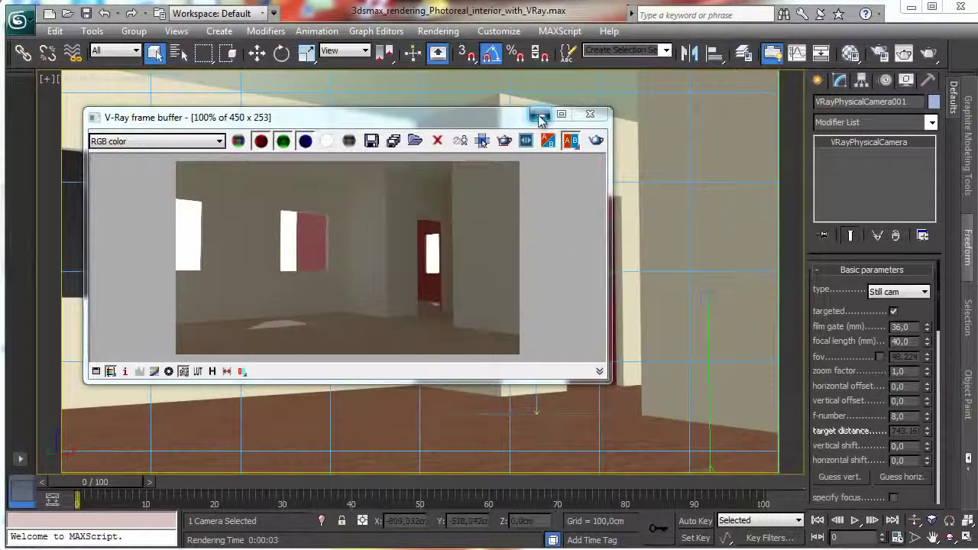
{"action": "left_click", "coordinate": [540, 114]}
Step: Switch to the four-viewport layout and show the V-Ray light types for creation
{"action": "left_click", "coordinate": [967, 538]}
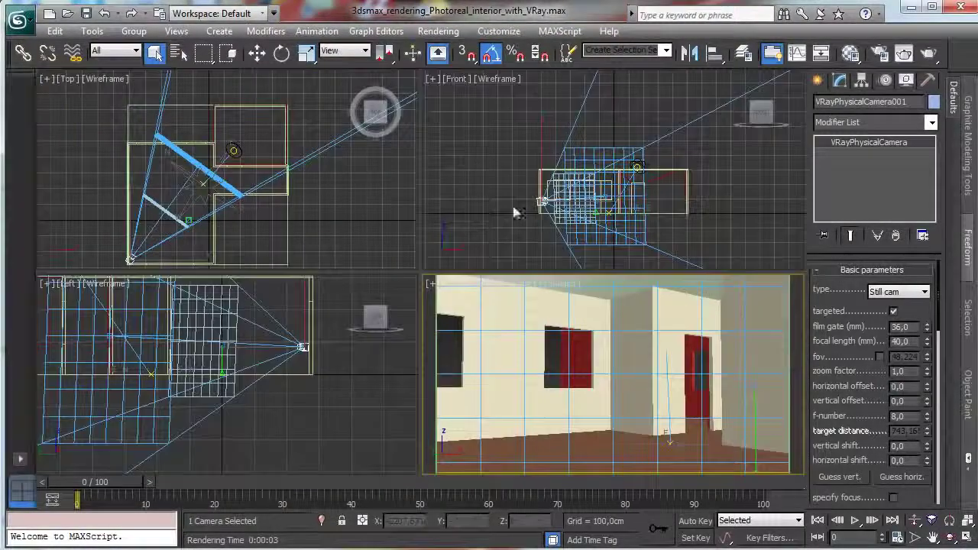
{"action": "left_click", "coordinate": [818, 80]}
{"action": "left_click", "coordinate": [859, 104]}
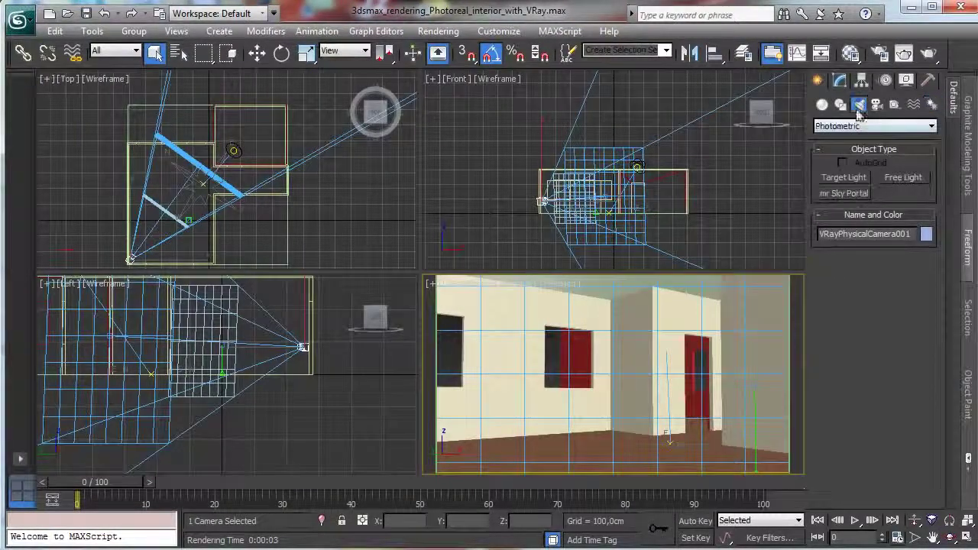
{"action": "left_click", "coordinate": [854, 128]}
{"action": "left_click", "coordinate": [848, 157]}
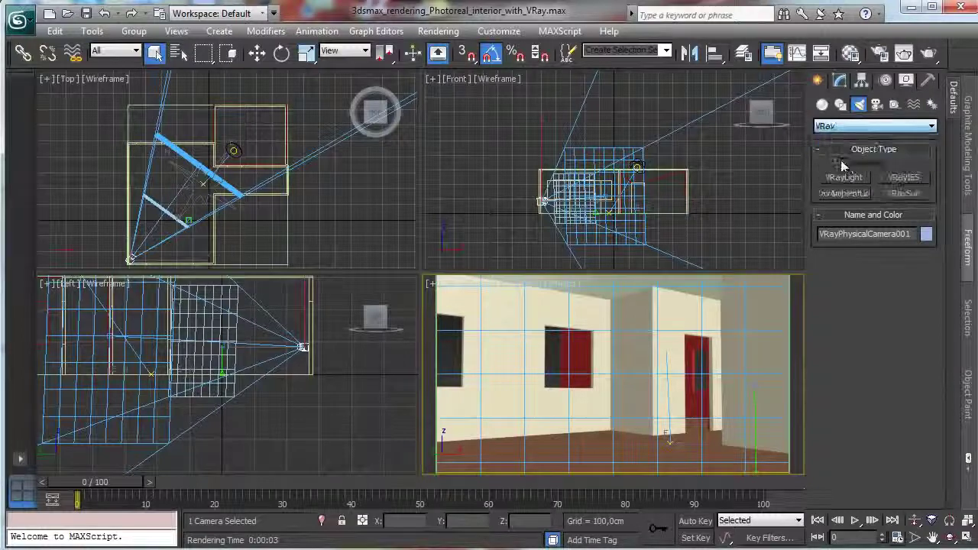
{"action": "left_click", "coordinate": [901, 196]}
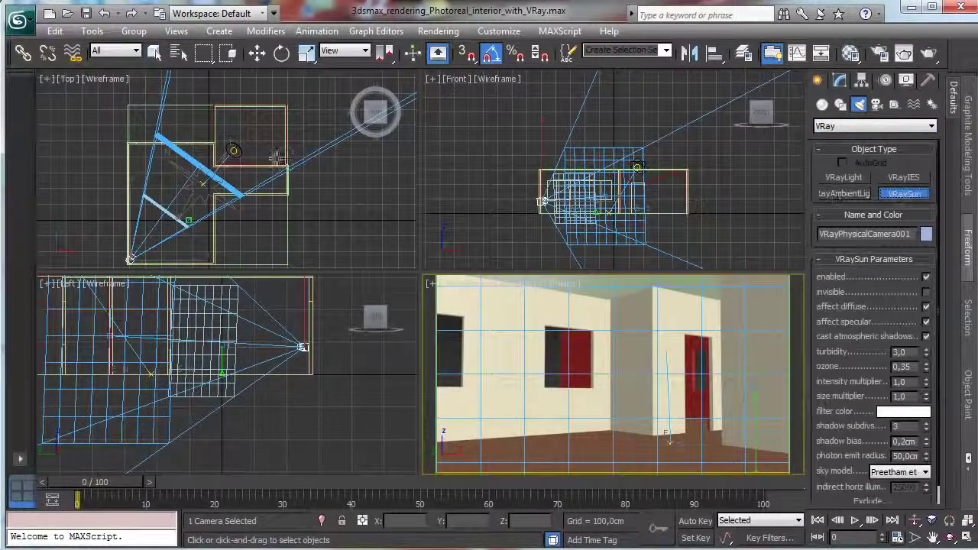
{"action": "left_click_drag", "start_coordinate": [201, 180], "coordinate": [212, 197]}
{"action": "left_click", "coordinate": [716, 472]}
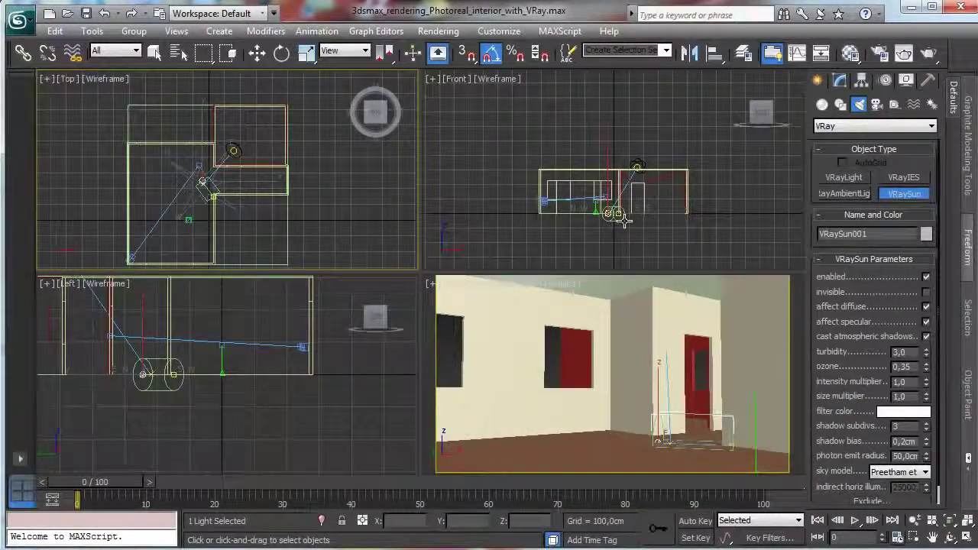
{"action": "left_click", "coordinate": [625, 221]}
Step: Create a VRayLight near the compass in the Top view and change its type to Dome
{"action": "left_click", "coordinate": [844, 178]}
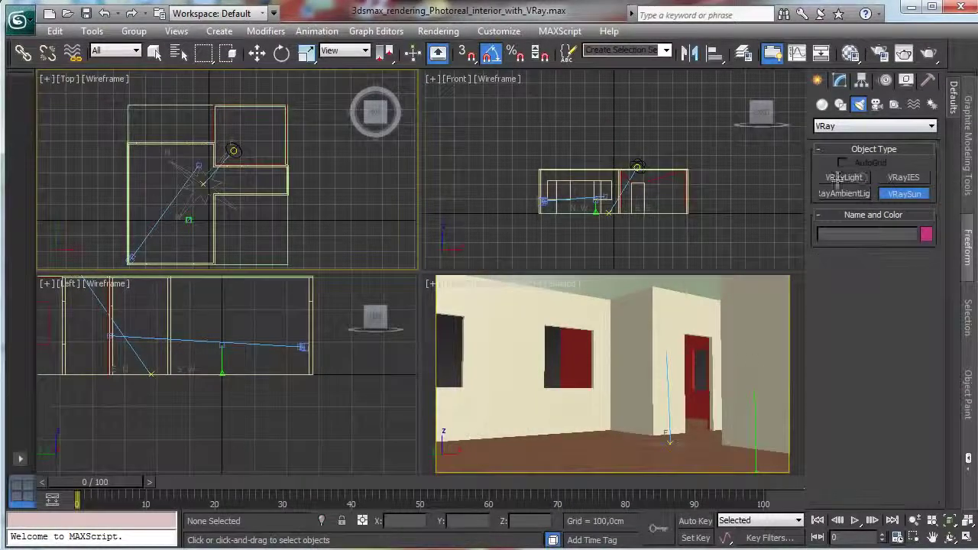
{"action": "left_click_drag", "start_coordinate": [193, 172], "coordinate": [219, 214]}
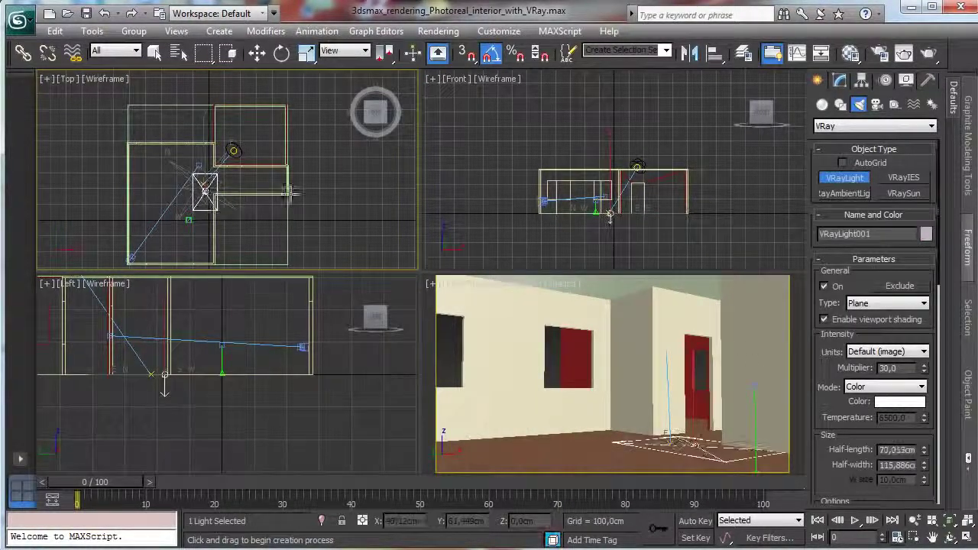
{"action": "left_click", "coordinate": [840, 81]}
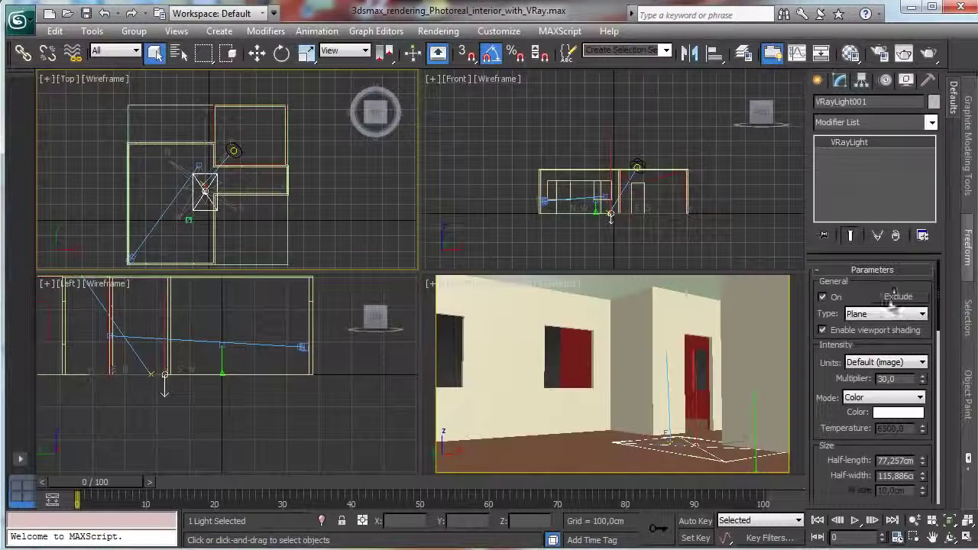
{"action": "left_click", "coordinate": [879, 314]}
{"action": "left_click", "coordinate": [884, 337]}
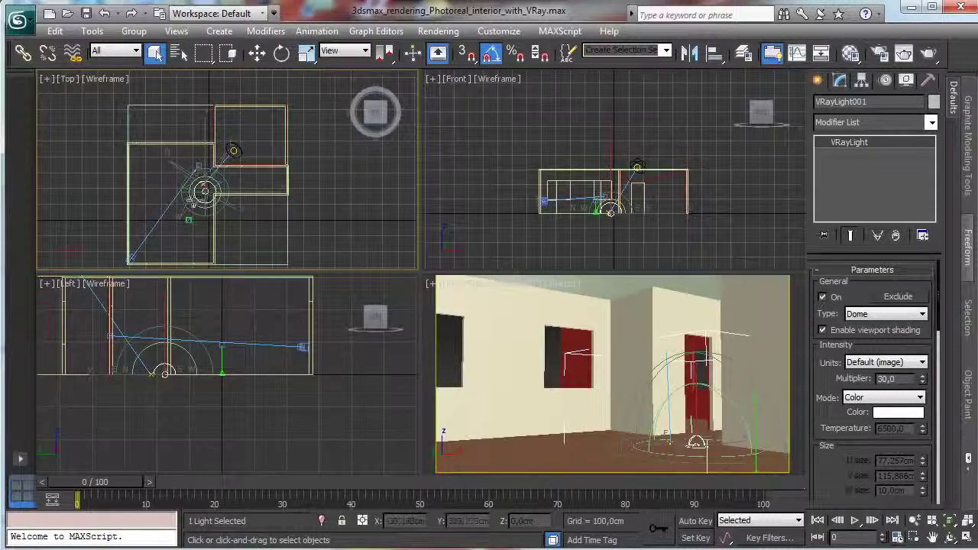
Step: Deactivate the sunlight of the Daylight001 system and make the camera view the active viewport
{"action": "left_click", "coordinate": [235, 150]}
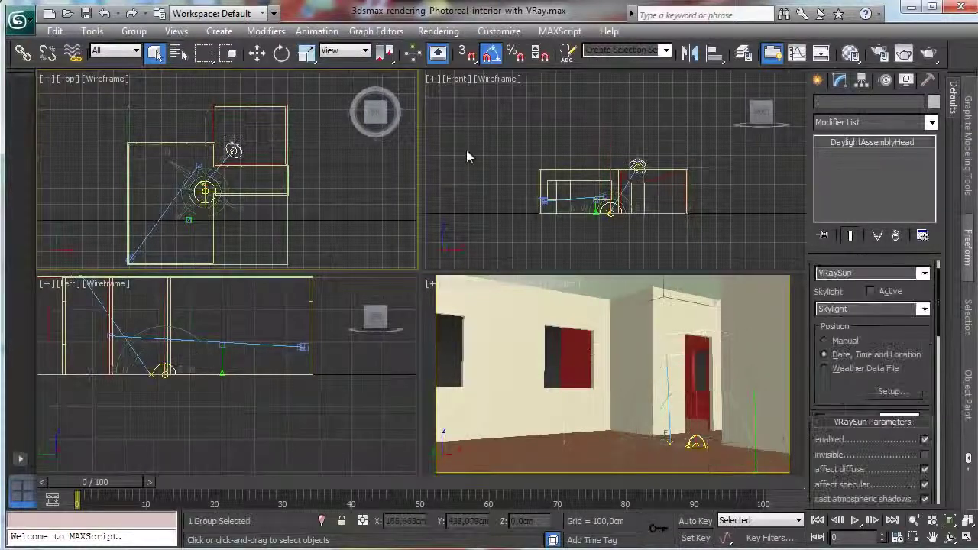
{"action": "left_click", "coordinate": [870, 285]}
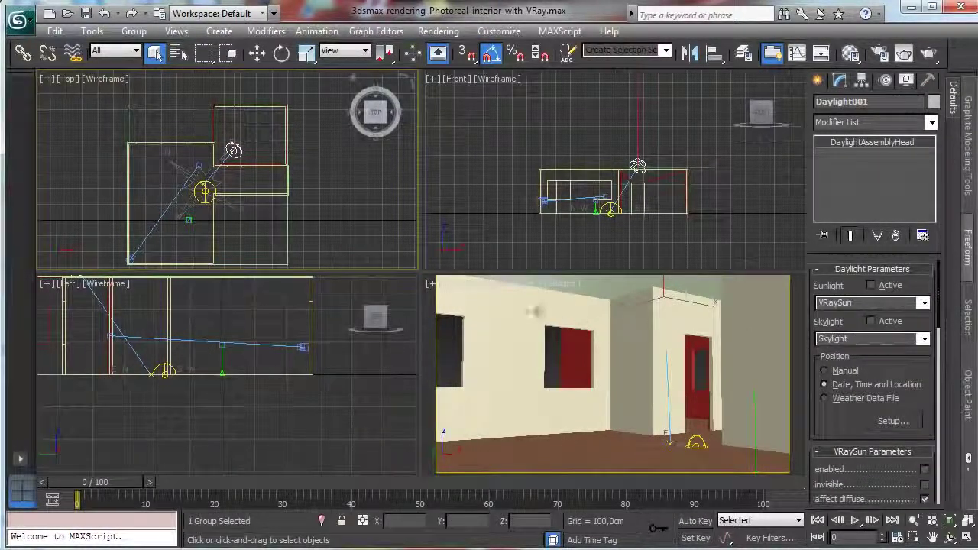
{"action": "left_click", "coordinate": [206, 196]}
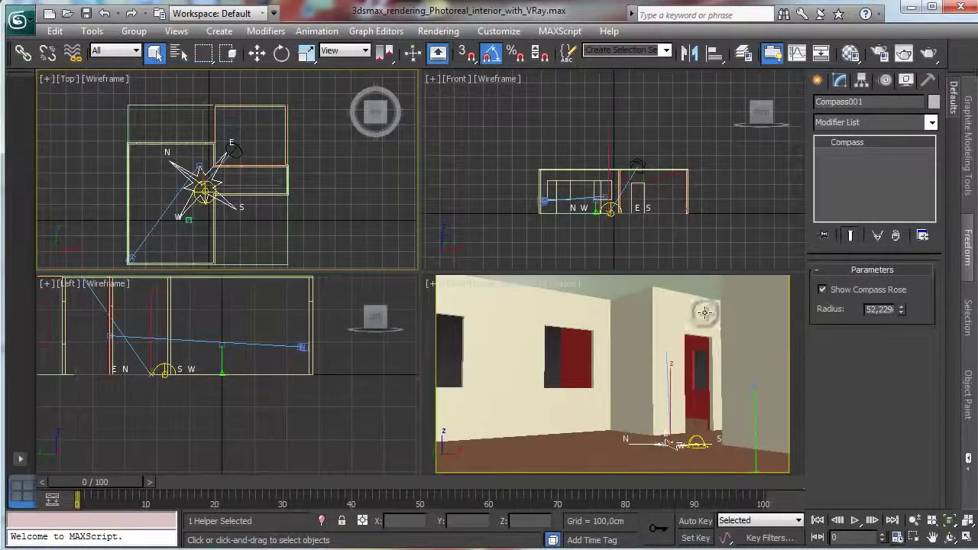
{"action": "right_click", "coordinate": [704, 312]}
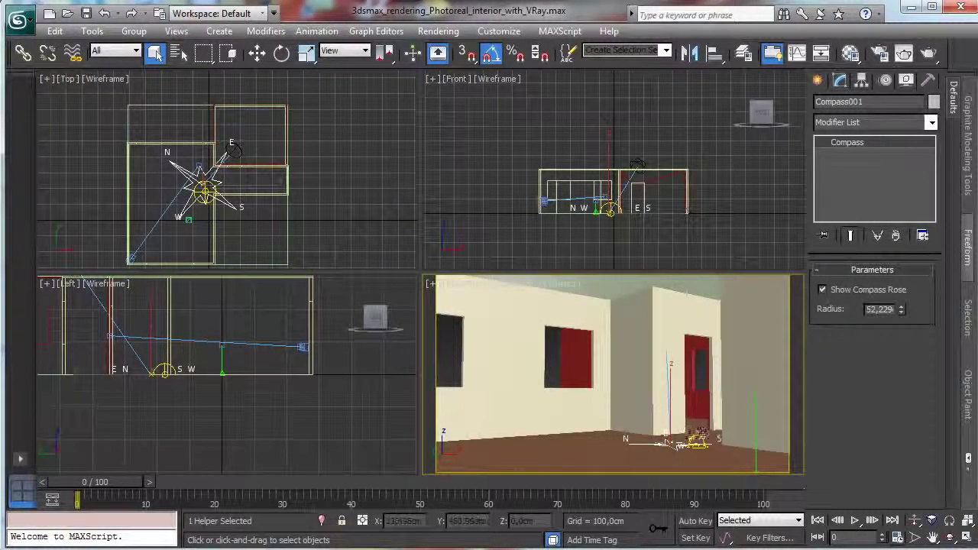
Step: Select the dome light and assign a VRayHDRI map to the diffuse color of the 02 - Default material
{"action": "left_click", "coordinate": [696, 442]}
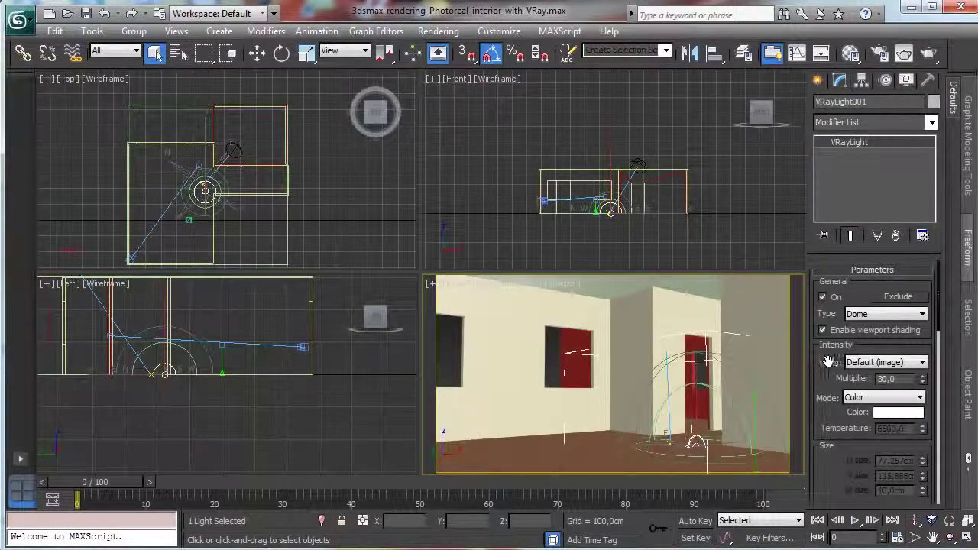
{"action": "scroll", "coordinate": [822, 367], "scroll_direction": "down", "scroll_amount": 5}
{"action": "key", "text": "m"}
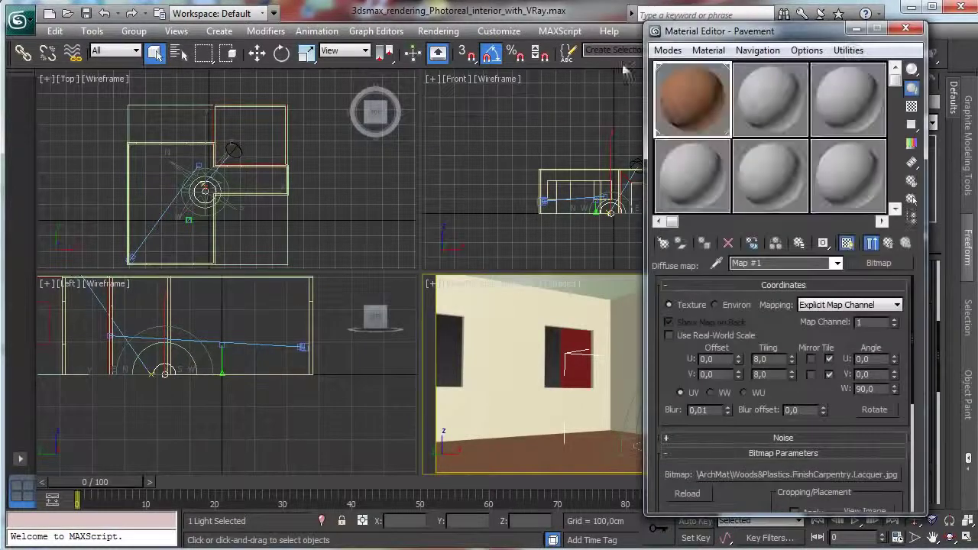
{"action": "left_click", "coordinate": [765, 85]}
{"action": "left_click_drag", "start_coordinate": [736, 29], "coordinate": [202, 34]}
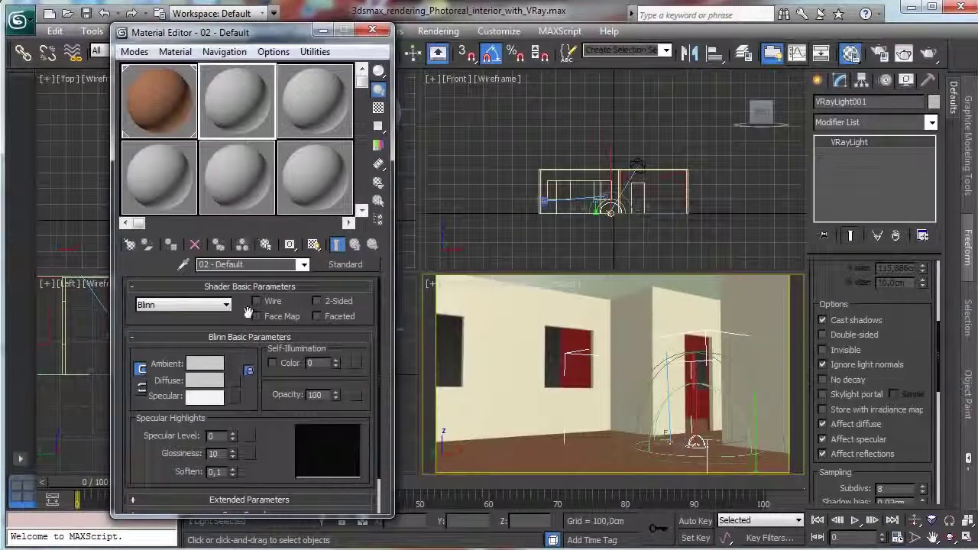
{"action": "left_click", "coordinate": [235, 380]}
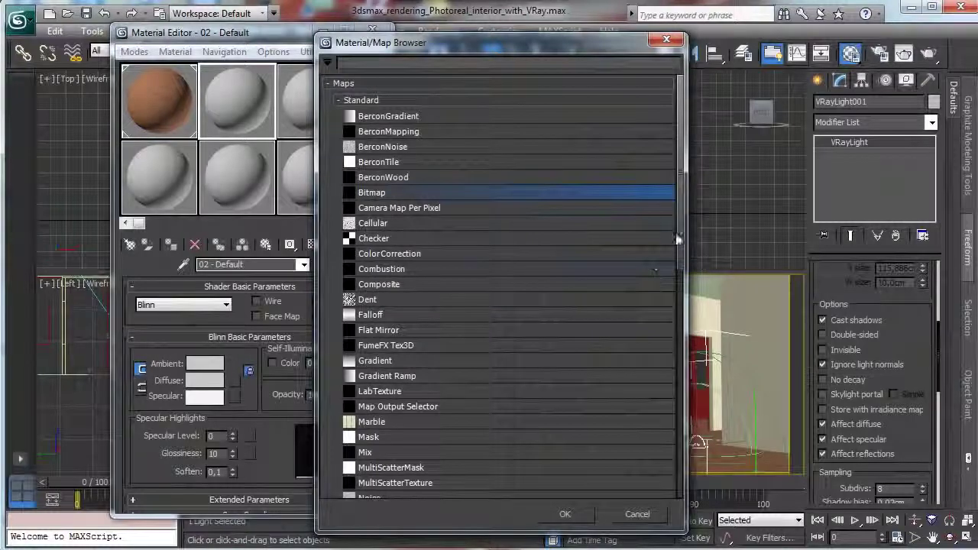
{"action": "left_click_drag", "start_coordinate": [681, 243], "coordinate": [653, 451]}
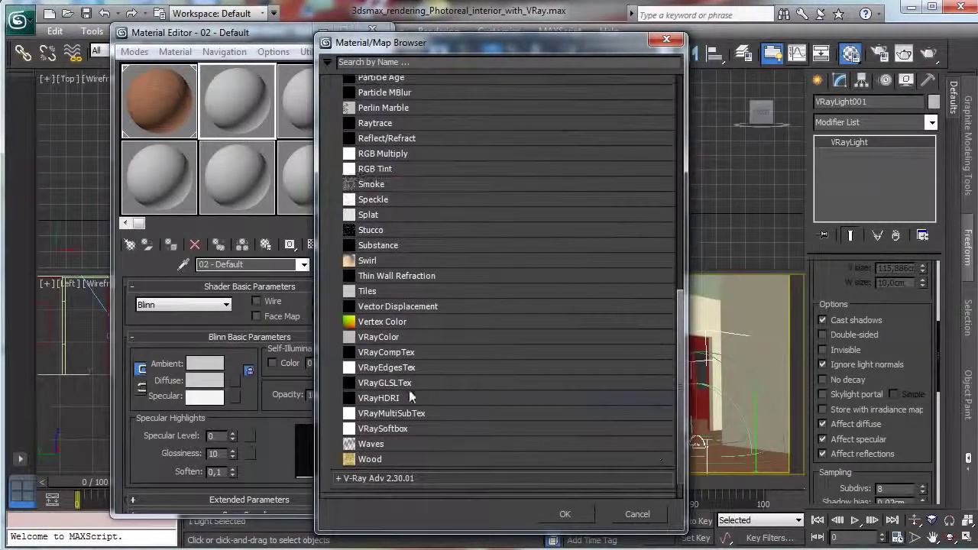
{"action": "left_click", "coordinate": [400, 400]}
{"action": "left_click", "coordinate": [555, 518]}
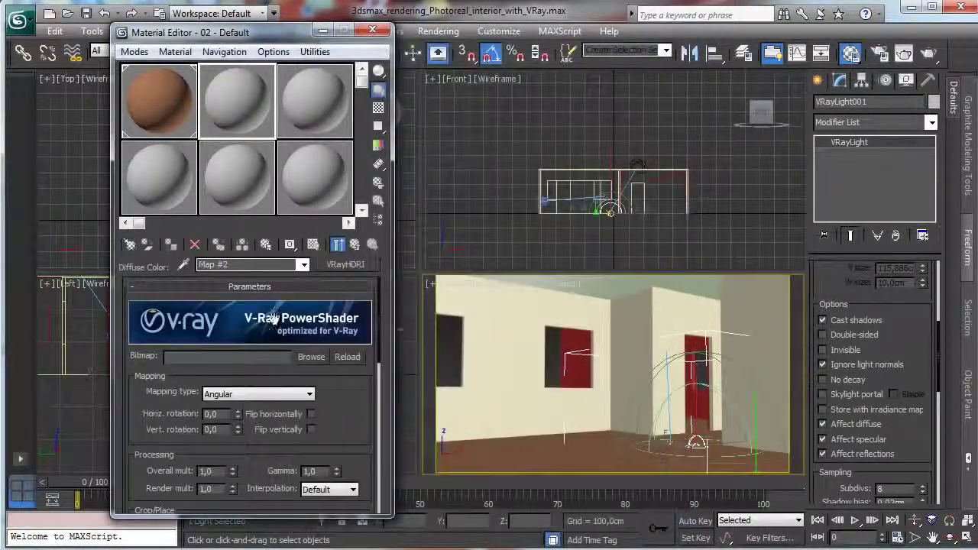
Step: Load SpheronVR_hdri_02.hdr into the VRayHDRI map and set its mapping type to Spherical
{"action": "left_click", "coordinate": [321, 353]}
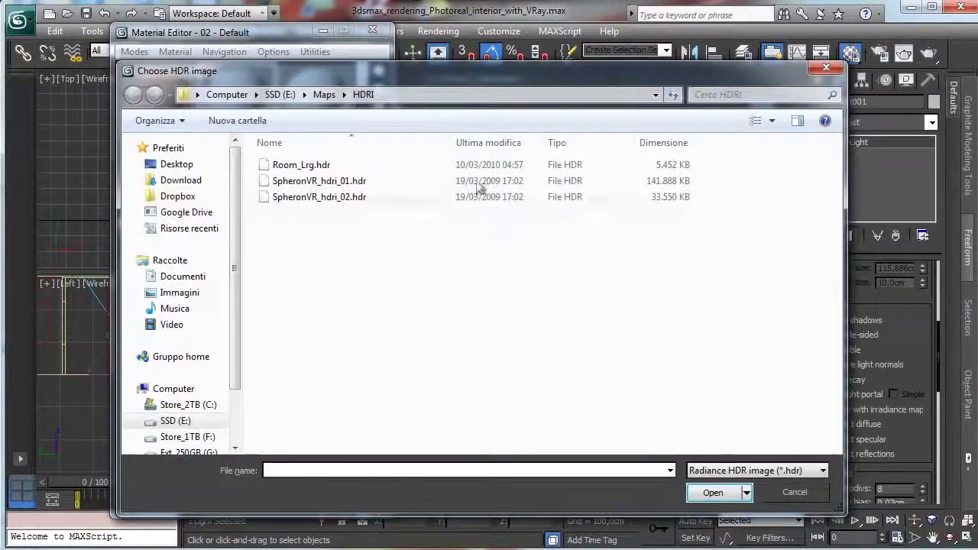
{"action": "left_click", "coordinate": [343, 197]}
{"action": "left_click", "coordinate": [718, 492]}
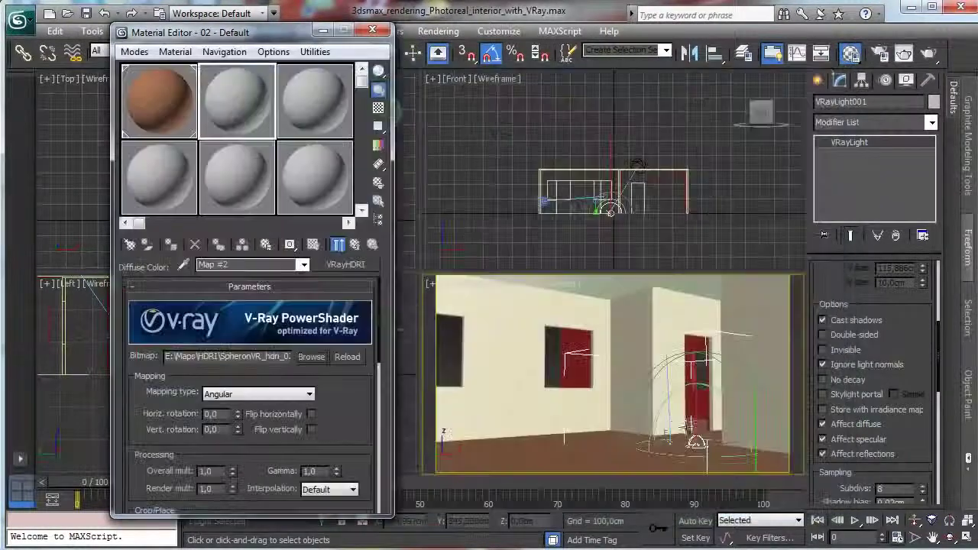
{"action": "left_click", "coordinate": [259, 394]}
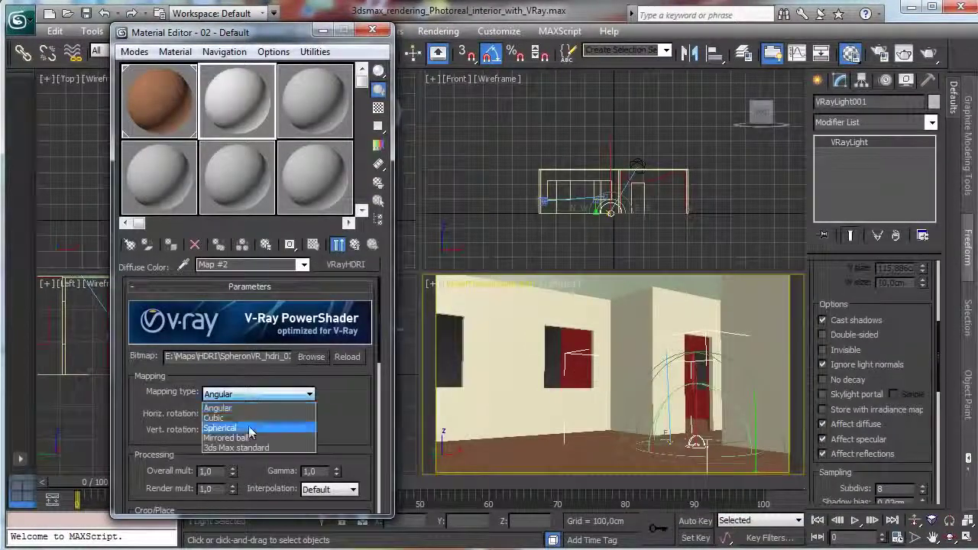
{"action": "left_click", "coordinate": [259, 427]}
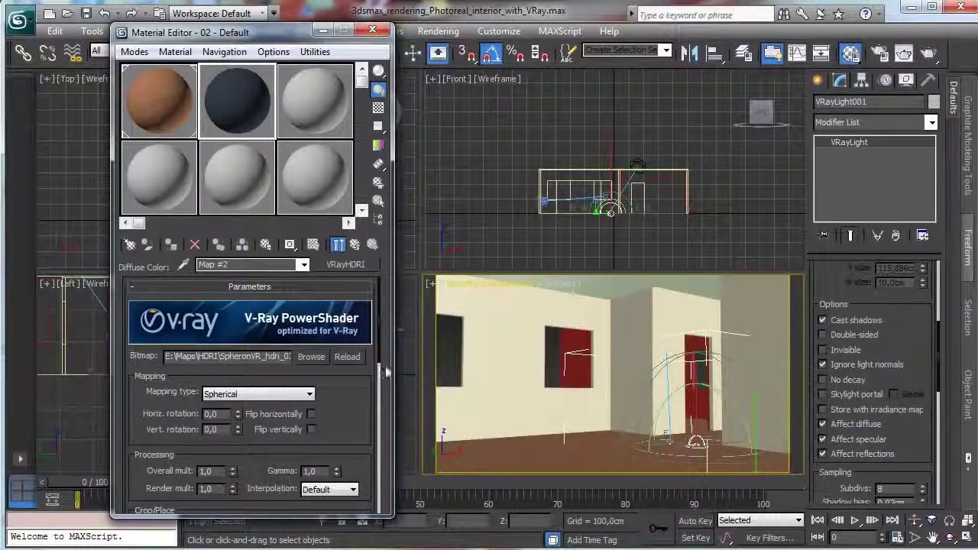
Step: Use the VRayHDRI map as the dome light's texture at resolution 1024 and enable its spherical full dome option
{"action": "scroll", "coordinate": [907, 327], "scroll_direction": "down", "scroll_amount": 5}
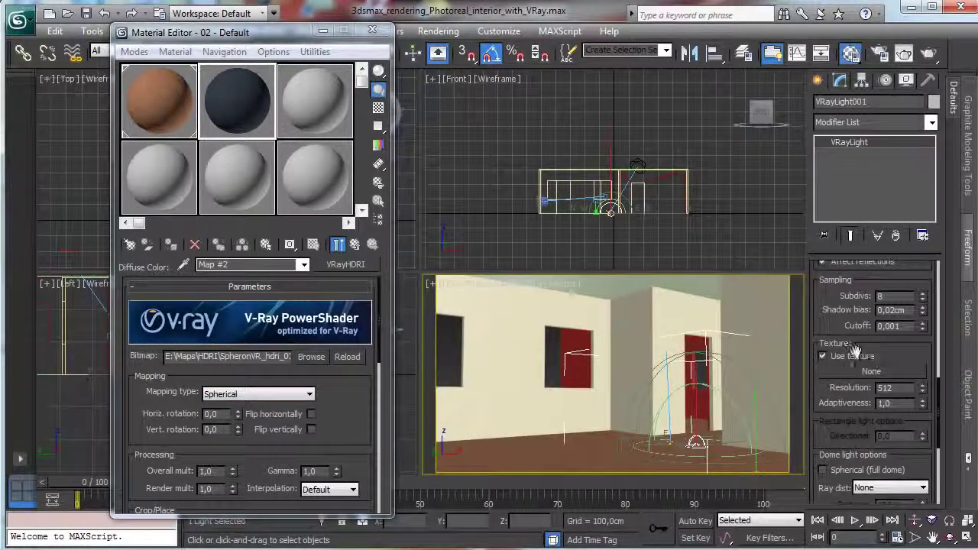
{"action": "left_click_drag", "start_coordinate": [337, 269], "coordinate": [849, 372]}
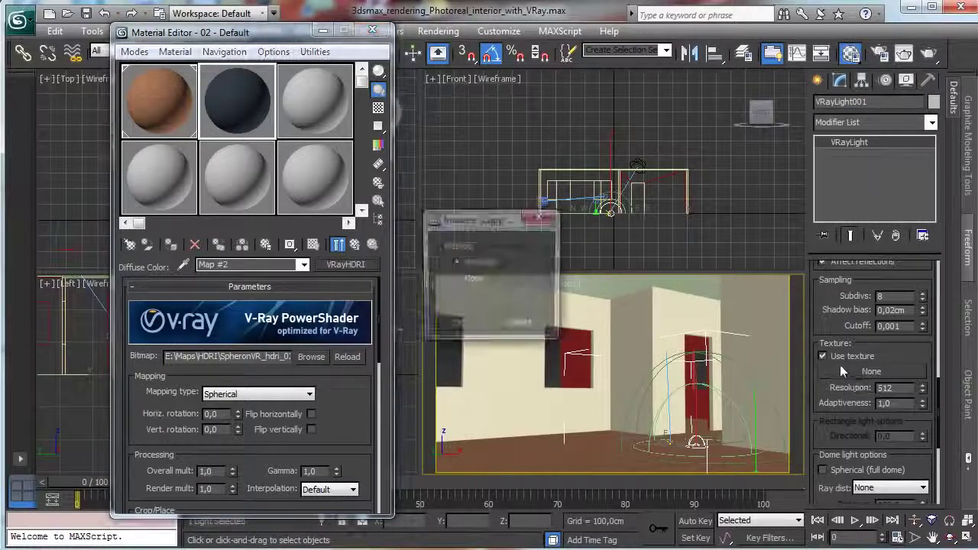
{"action": "left_click", "coordinate": [456, 325]}
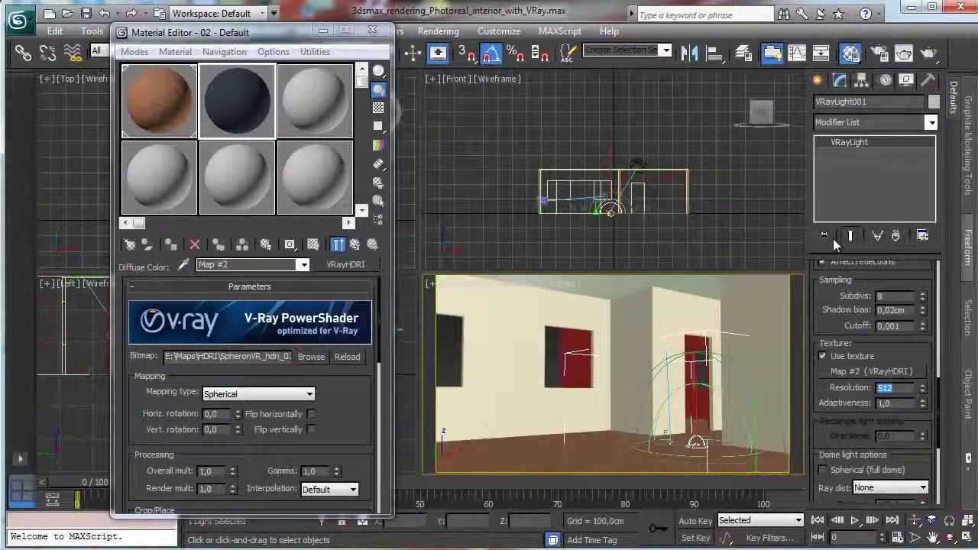
{"action": "type", "text": "1024"}
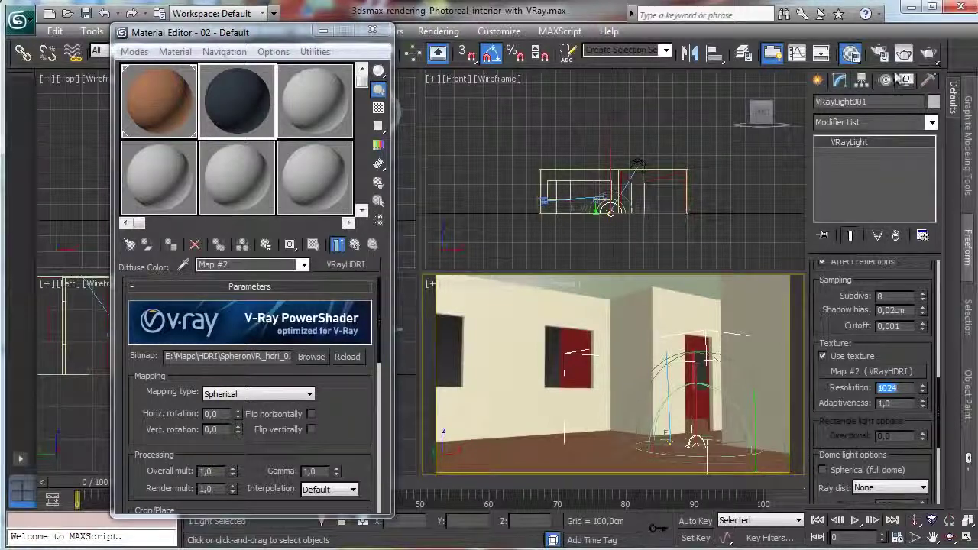
{"action": "left_click", "coordinate": [824, 470]}
Step: Close the Material Editor and render the camera view with the HDRI-textured dome light
{"action": "scroll", "coordinate": [847, 369], "scroll_direction": "up", "scroll_amount": 5}
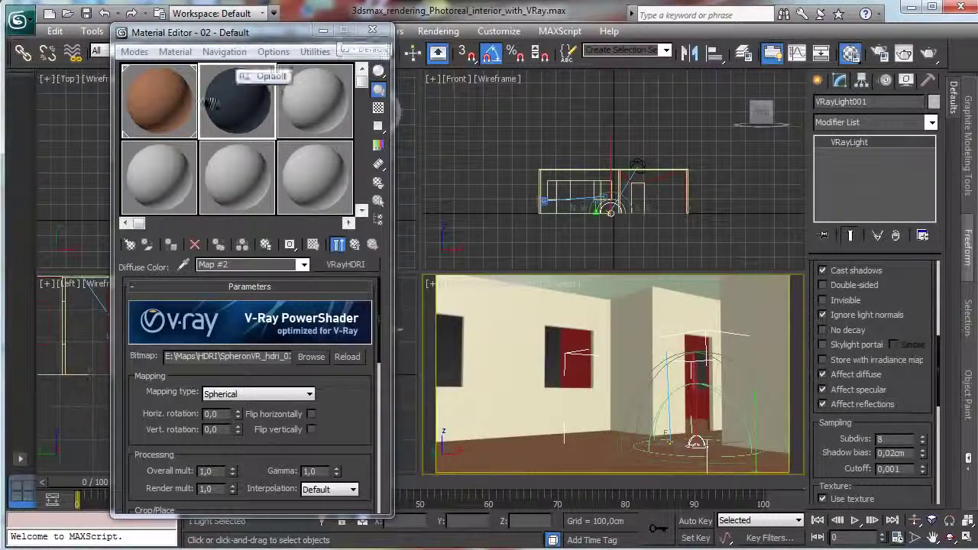
{"action": "left_click", "coordinate": [372, 30]}
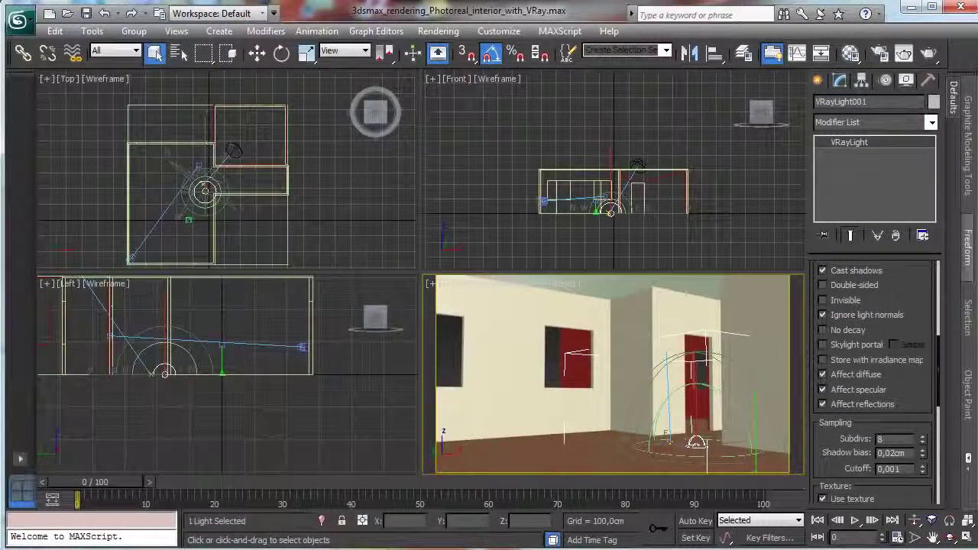
{"action": "left_click", "coordinate": [929, 53]}
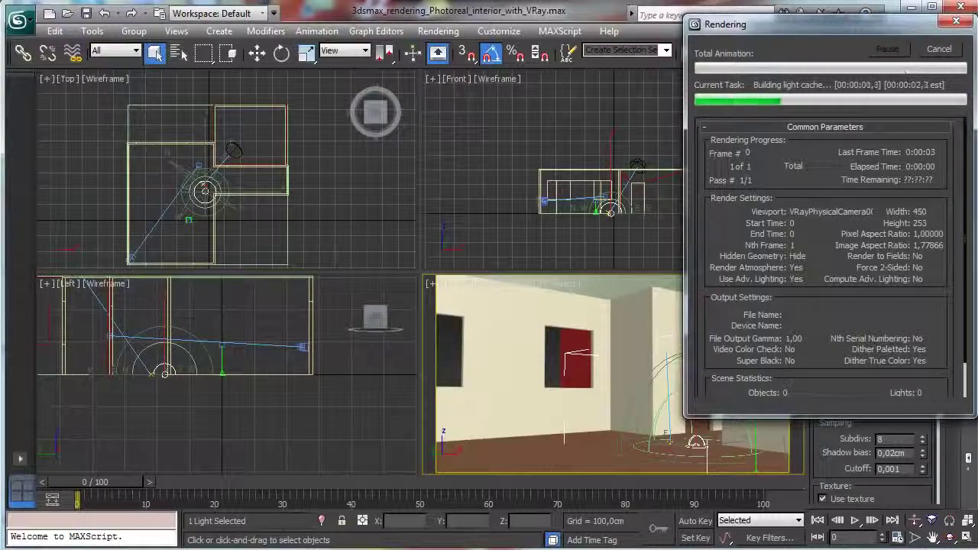
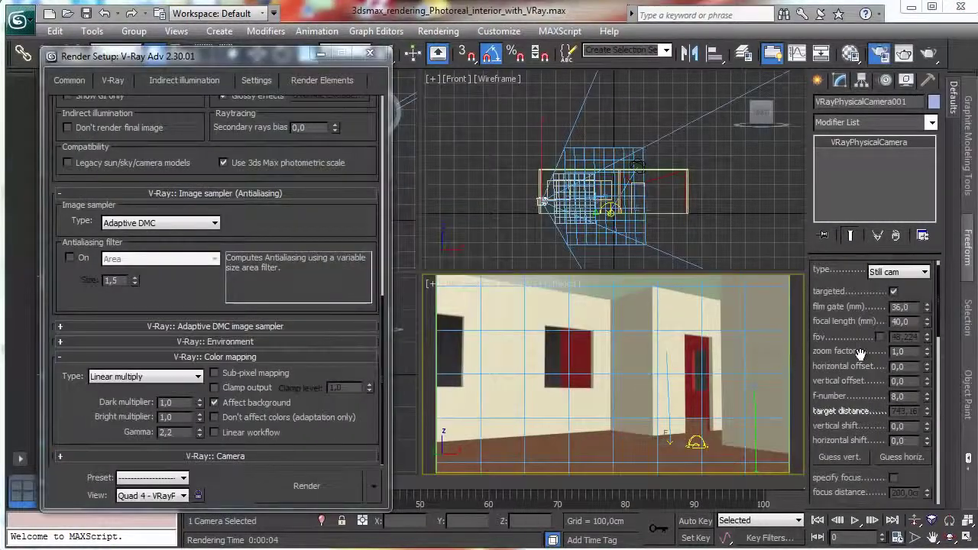
Step: Set the physical camera's shutter speed to 10 and the V-Ray color mapping type to Reinhard
{"action": "scroll", "coordinate": [861, 353], "scroll_direction": "down", "scroll_amount": 5}
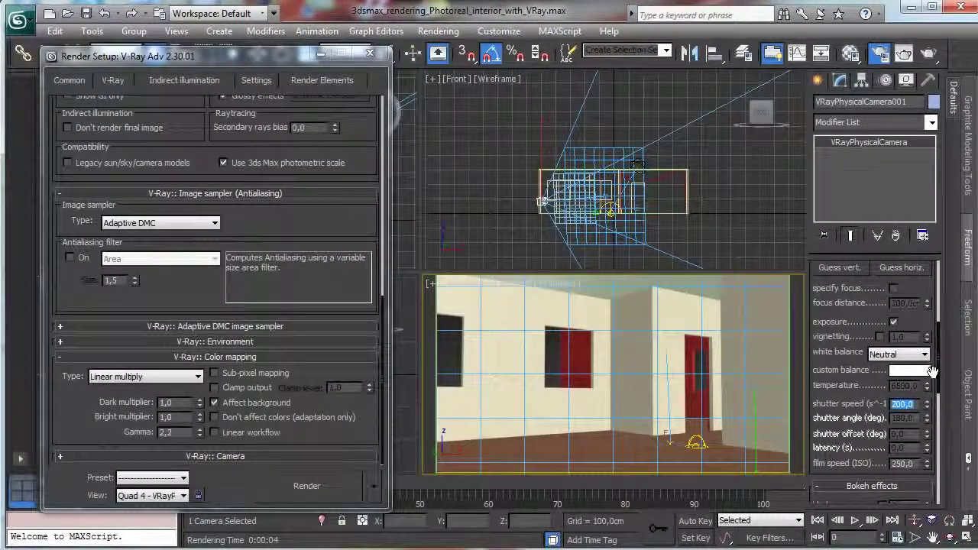
{"action": "type", "text": "10"}
{"action": "key", "text": "Return"}
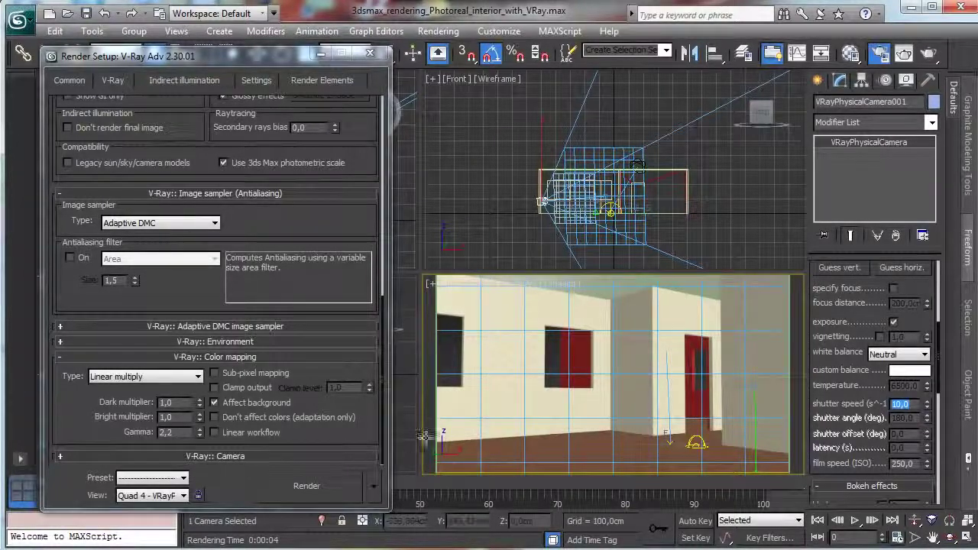
{"action": "left_click", "coordinate": [187, 376]}
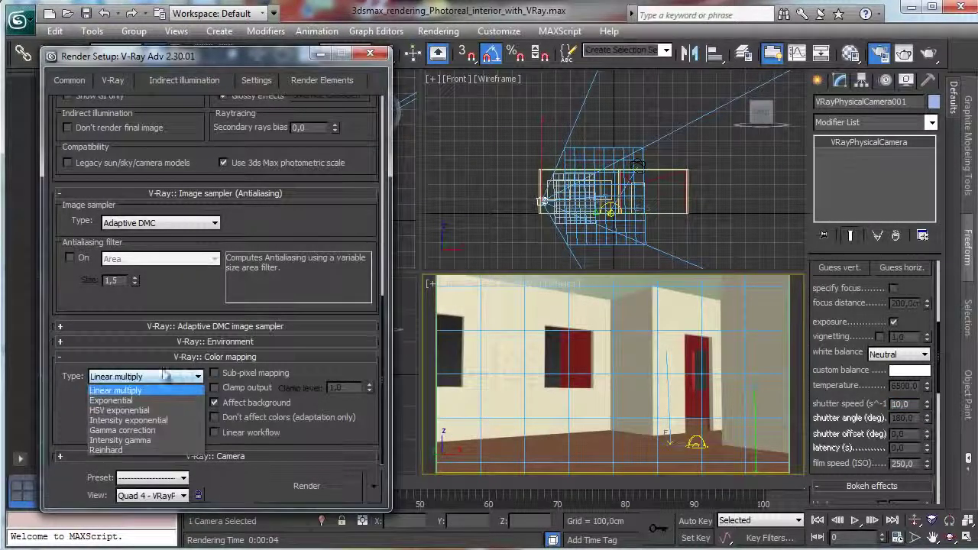
{"action": "left_click", "coordinate": [143, 450]}
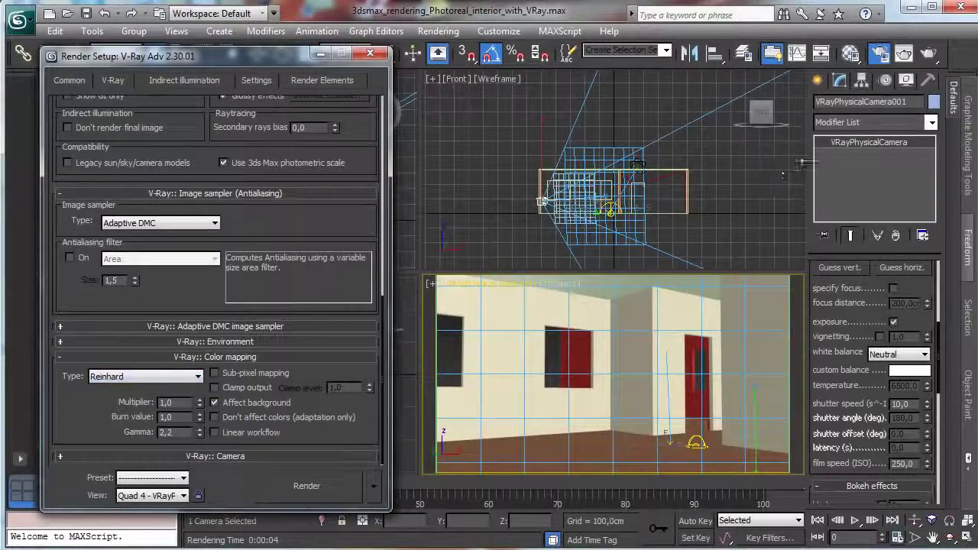
Step: Render the camera view to check the exposure, minimize the V-Ray frame buffer and close Render Setup
{"action": "left_click", "coordinate": [930, 53]}
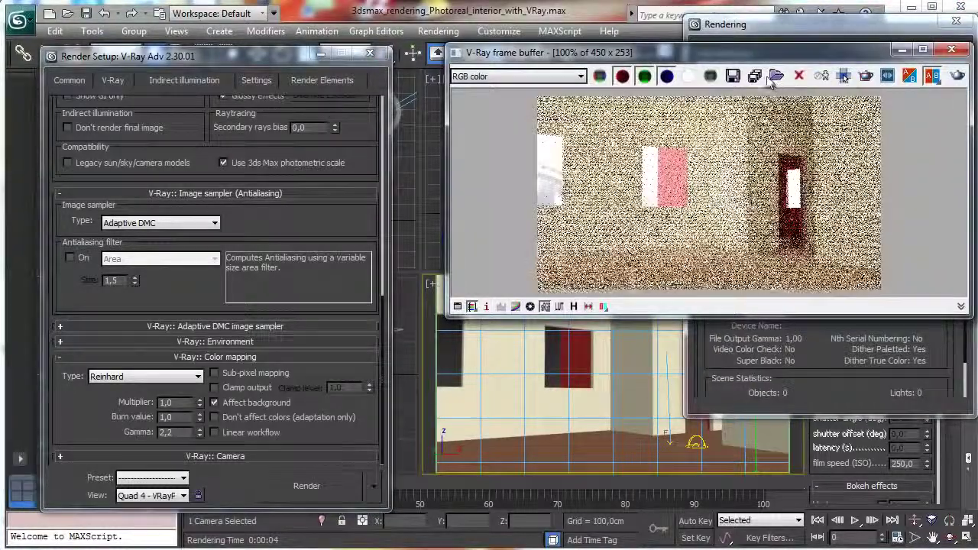
{"action": "left_click_drag", "start_coordinate": [740, 58], "coordinate": [445, 148]}
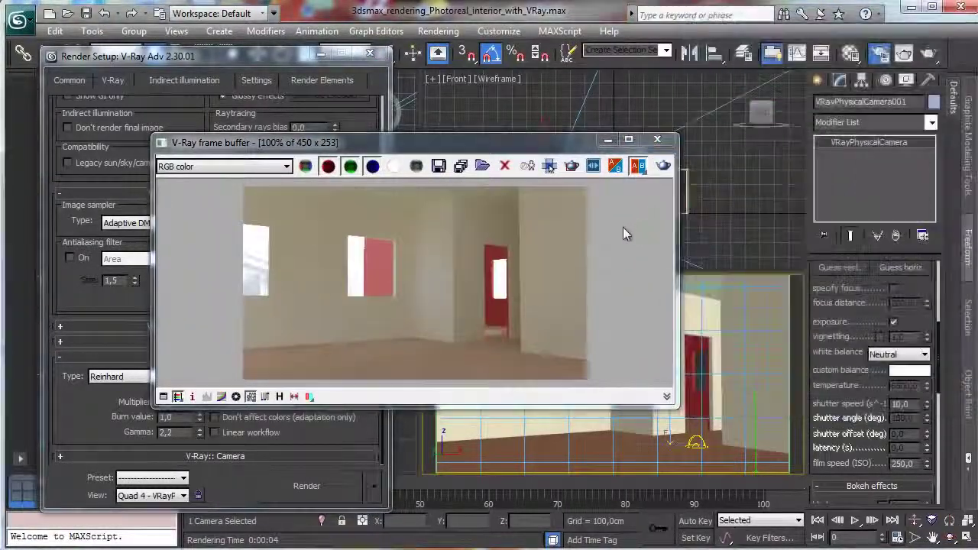
{"action": "left_click_drag", "start_coordinate": [451, 143], "coordinate": [554, 128]}
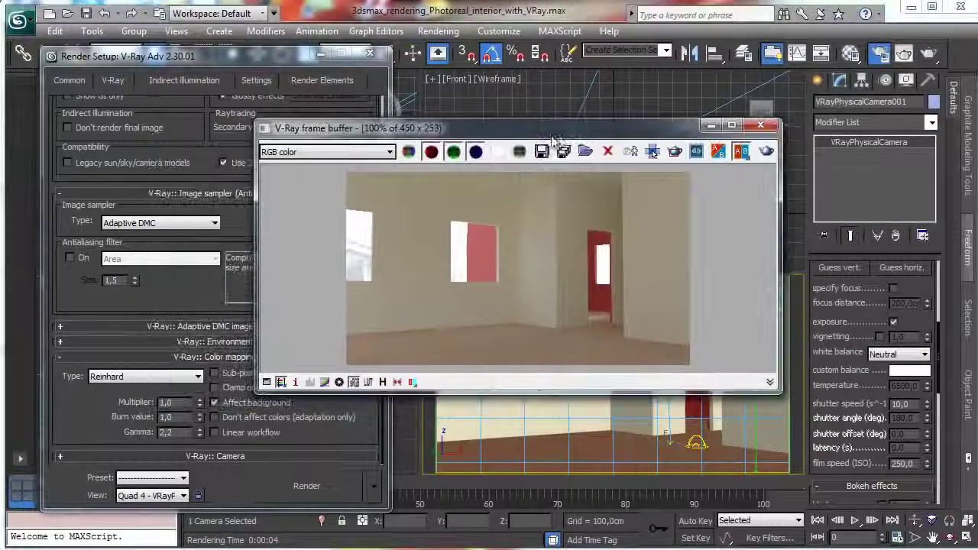
{"action": "left_click", "coordinate": [710, 126]}
{"action": "left_click", "coordinate": [370, 53]}
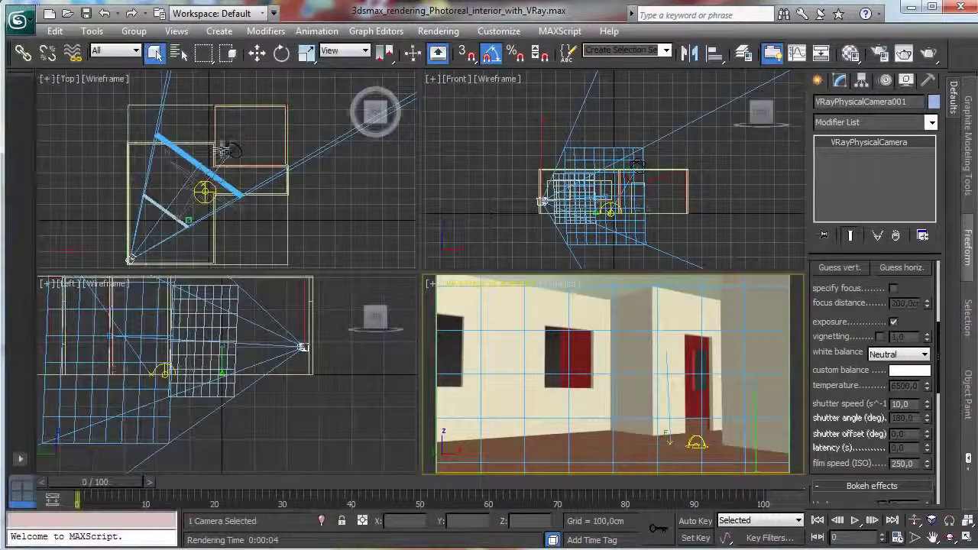
Step: Replace the VRayHDRI map of the 02 - Default material with a ColorCorrection map, keeping the old map as sub-map
{"action": "left_click", "coordinate": [850, 53]}
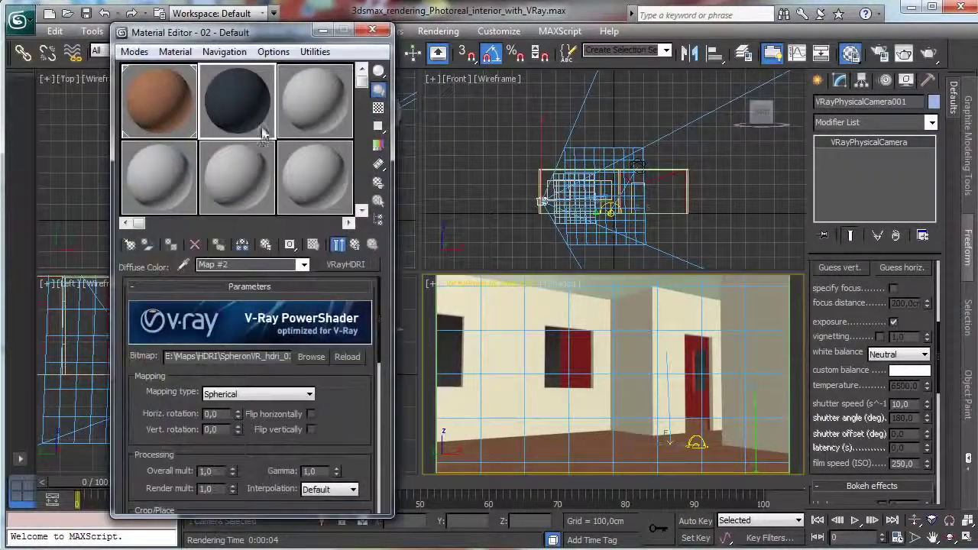
{"action": "left_click", "coordinate": [347, 264]}
{"action": "left_click_drag", "start_coordinate": [680, 300], "coordinate": [676, 159]}
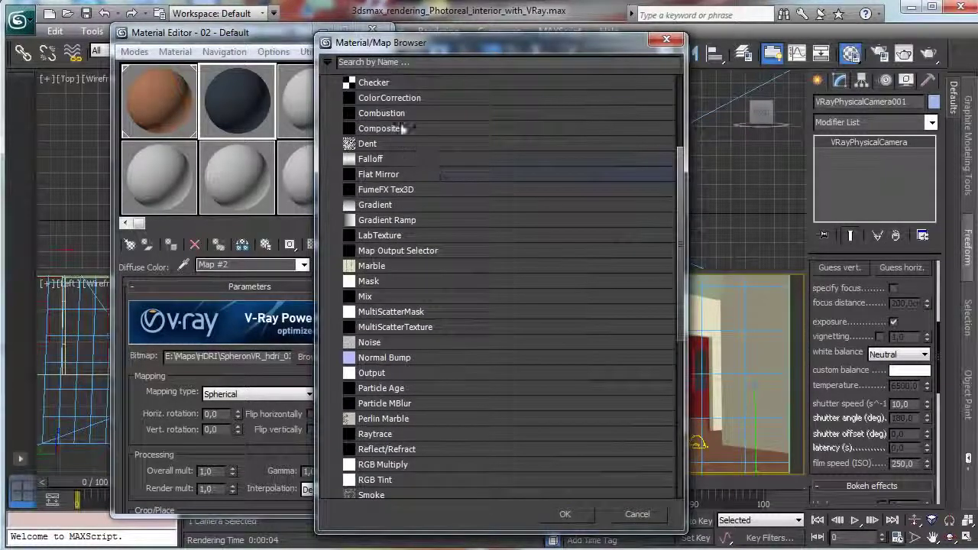
{"action": "double_click", "coordinate": [401, 99]}
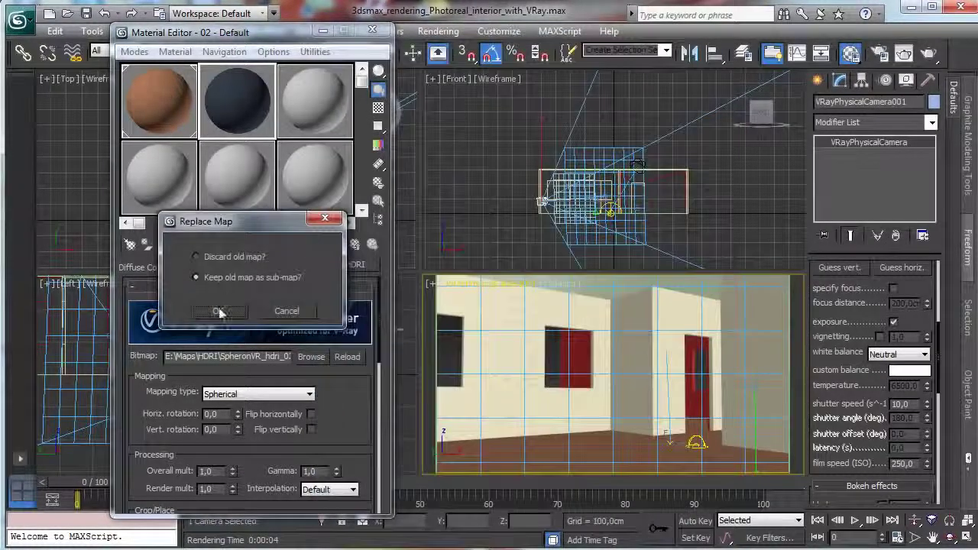
{"action": "left_click", "coordinate": [219, 311]}
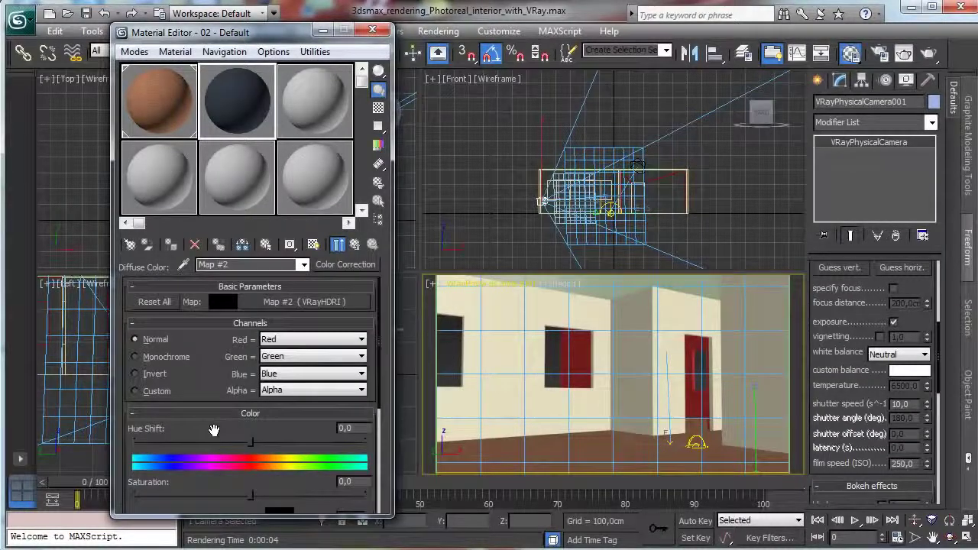
Step: Raise the Color Correction brightness to about 23.6 and contrast to about 52.8, and re-render the camera view
{"action": "scroll", "coordinate": [214, 431], "scroll_direction": "down", "scroll_amount": 5}
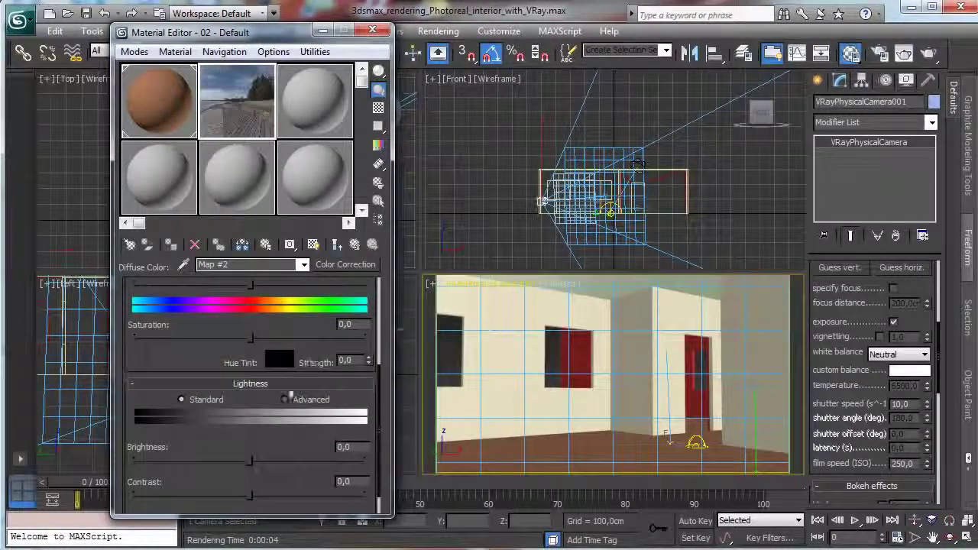
{"action": "scroll", "coordinate": [258, 432], "scroll_direction": "down", "scroll_amount": 1}
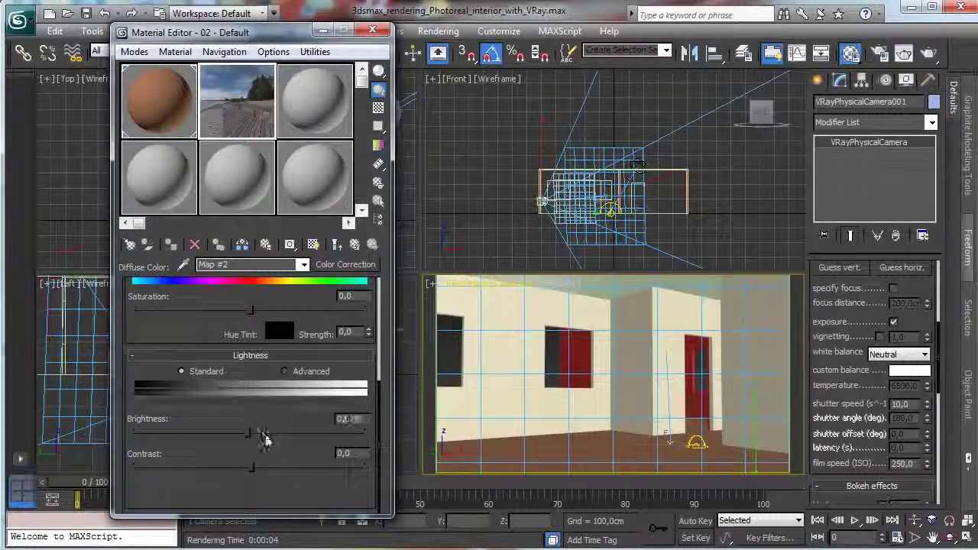
{"action": "left_click_drag", "start_coordinate": [262, 433], "coordinate": [279, 437]}
{"action": "left_click_drag", "start_coordinate": [252, 466], "coordinate": [325, 459]}
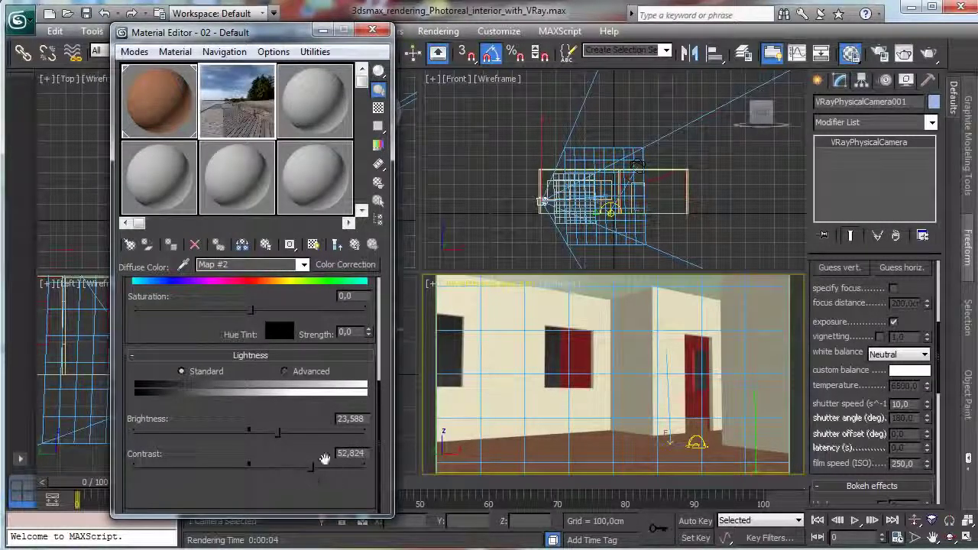
{"action": "left_click", "coordinate": [929, 53]}
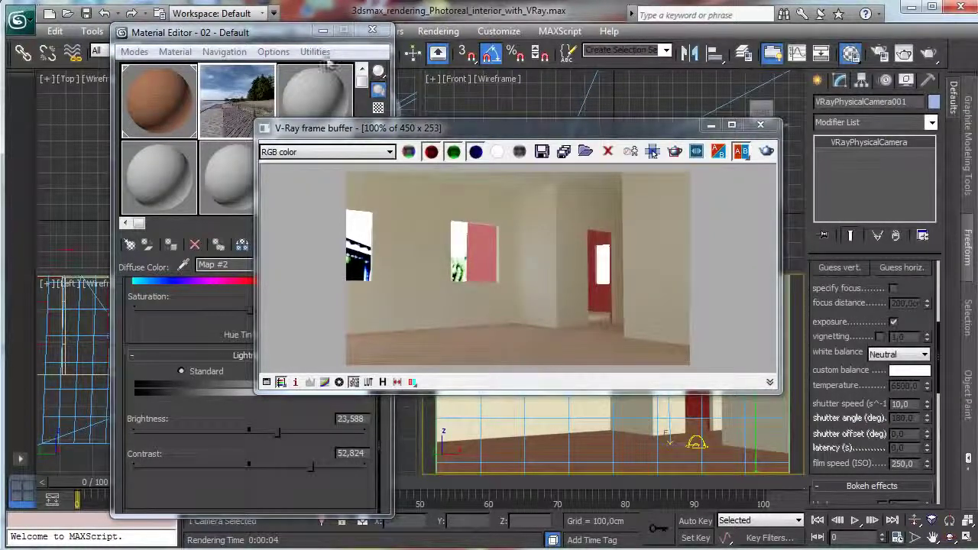
{"action": "left_click", "coordinate": [372, 31]}
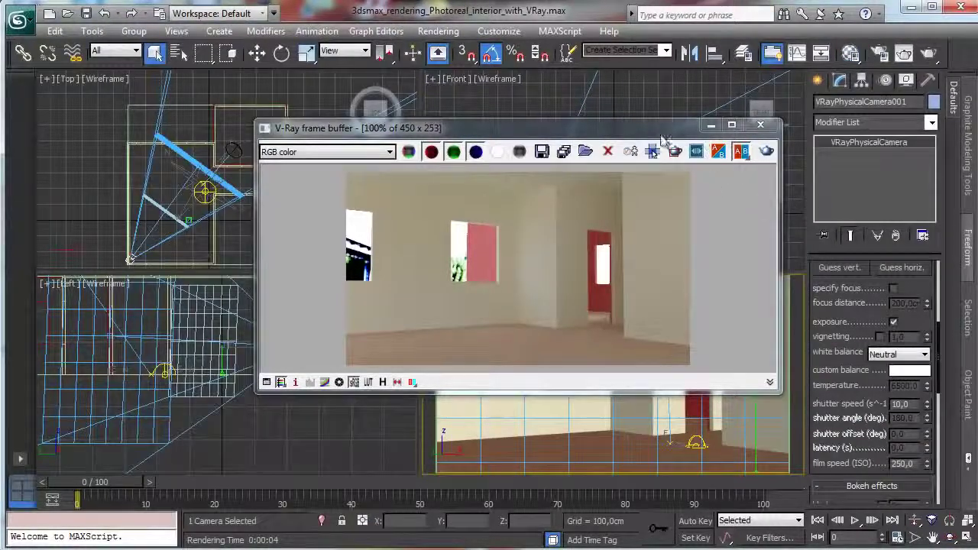
Step: Minimize the V-Ray frame buffer and set up an ActiveShade render of the camera view over the wireframe viewports
{"action": "left_click_drag", "start_coordinate": [507, 123], "coordinate": [125, 63]}
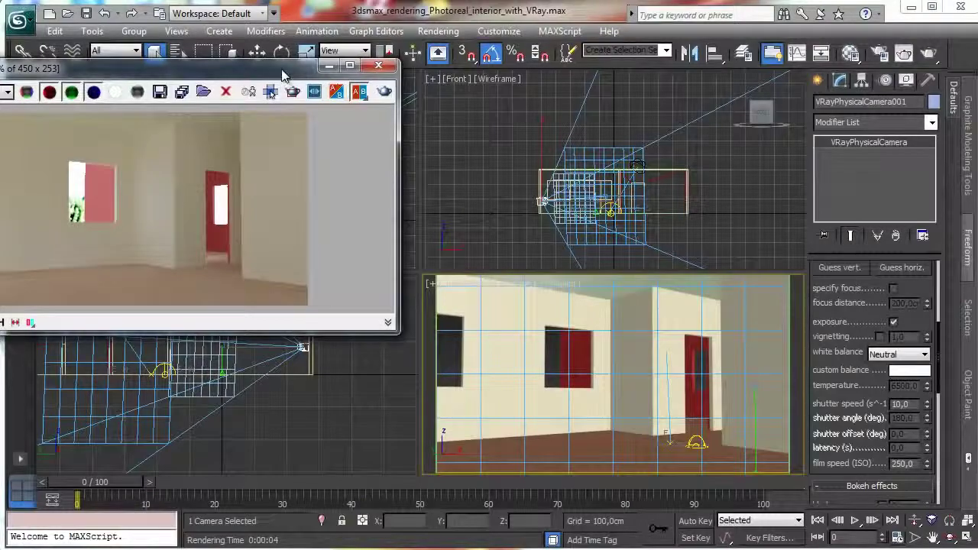
{"action": "left_click_drag", "start_coordinate": [283, 75], "coordinate": [405, 73]}
{"action": "left_click", "coordinate": [454, 64]}
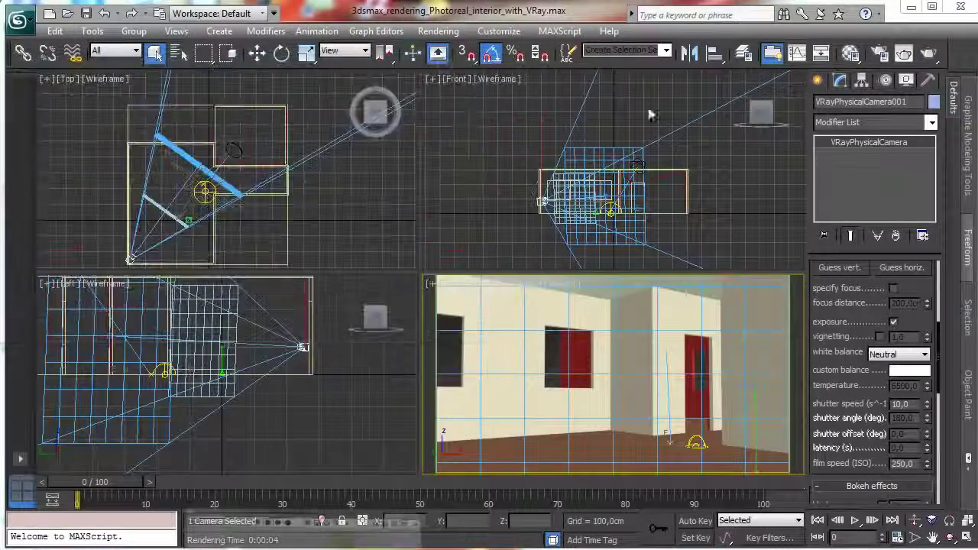
{"action": "left_click_drag", "start_coordinate": [344, 151], "coordinate": [337, 48]}
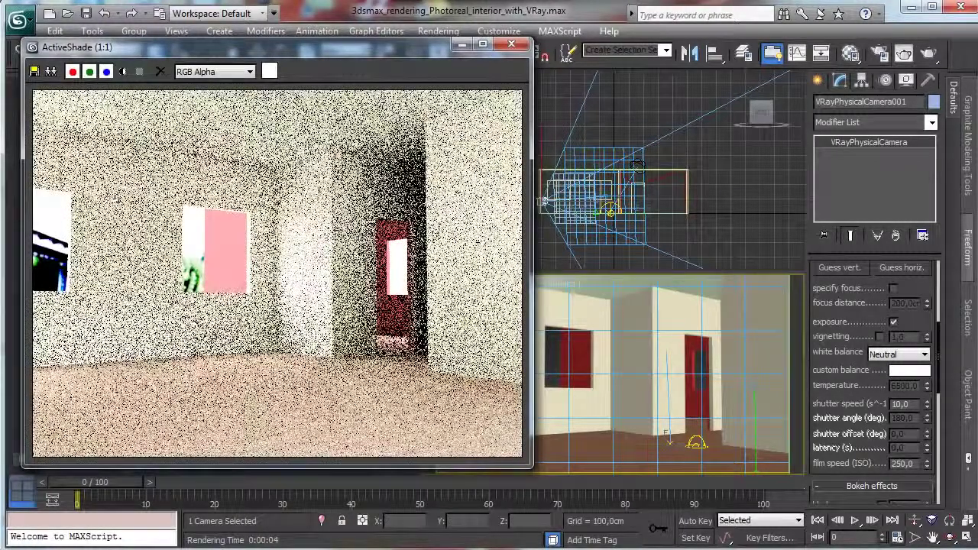
Step: Open the Pavement material in the Material Editor and place the editor beside the ActiveShade render
{"action": "left_click", "coordinate": [851, 53]}
{"action": "left_click", "coordinate": [222, 97]}
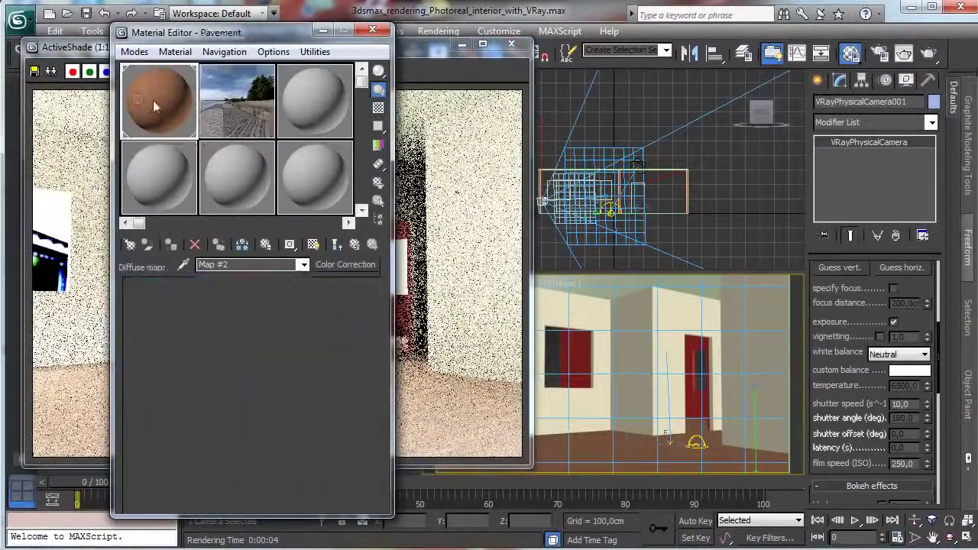
{"action": "left_click_drag", "start_coordinate": [220, 32], "coordinate": [684, 31]}
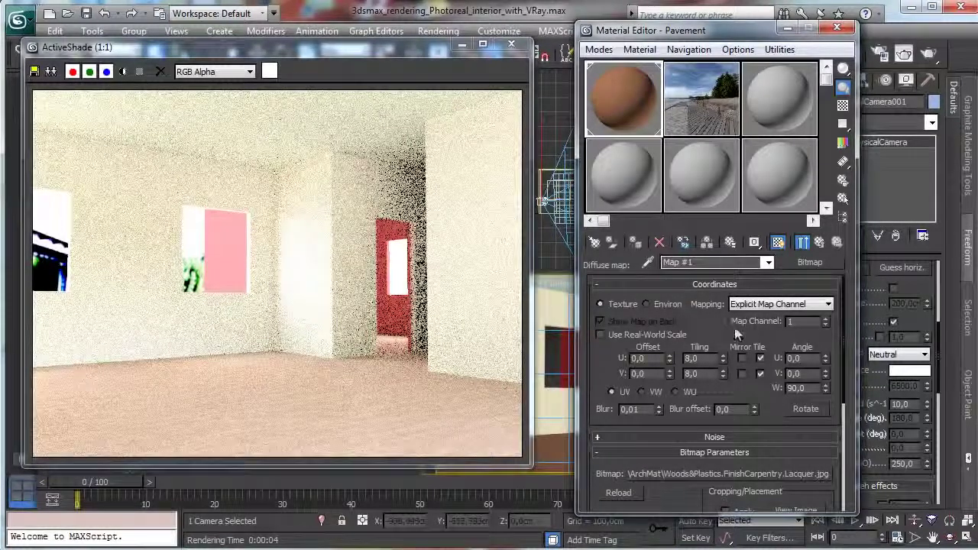
Step: Replace the Pavement material's diffuse bitmap with a ColorCorrection map, keeping the old map as sub-map
{"action": "left_click", "coordinate": [818, 242]}
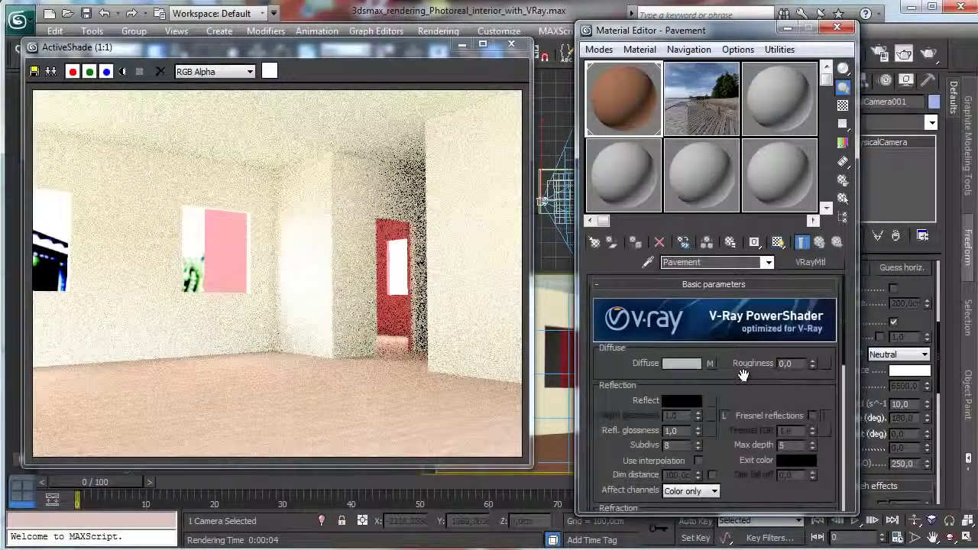
{"action": "left_click", "coordinate": [711, 364]}
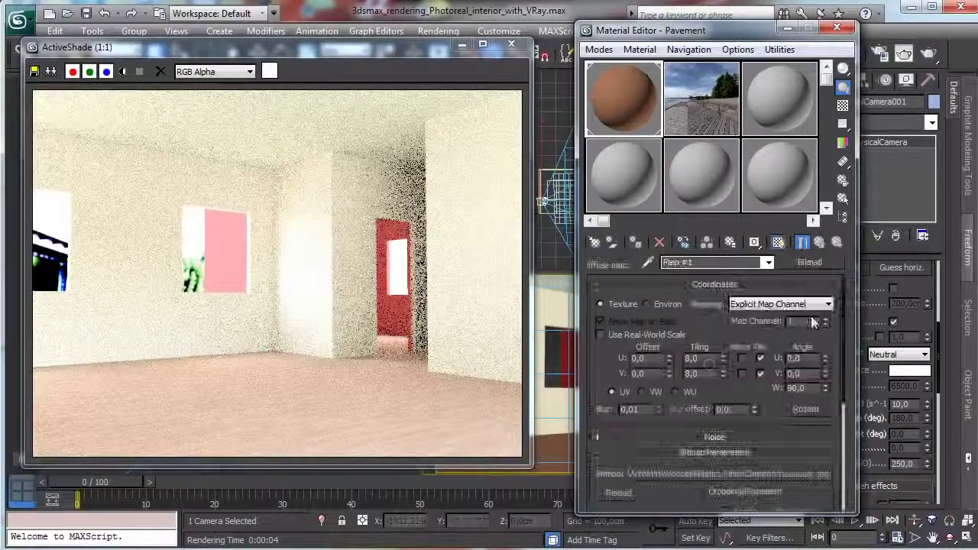
{"action": "left_click", "coordinate": [810, 262]}
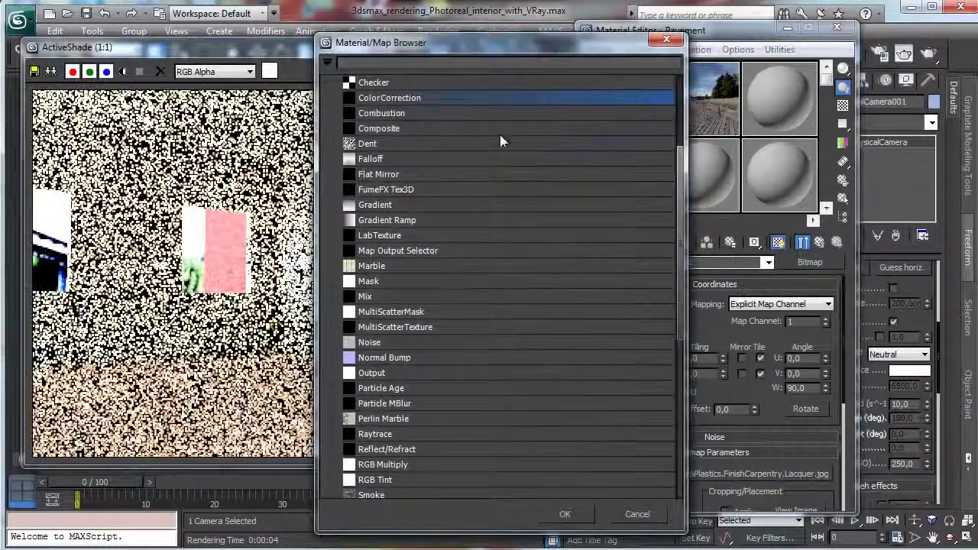
{"action": "double_click", "coordinate": [407, 102]}
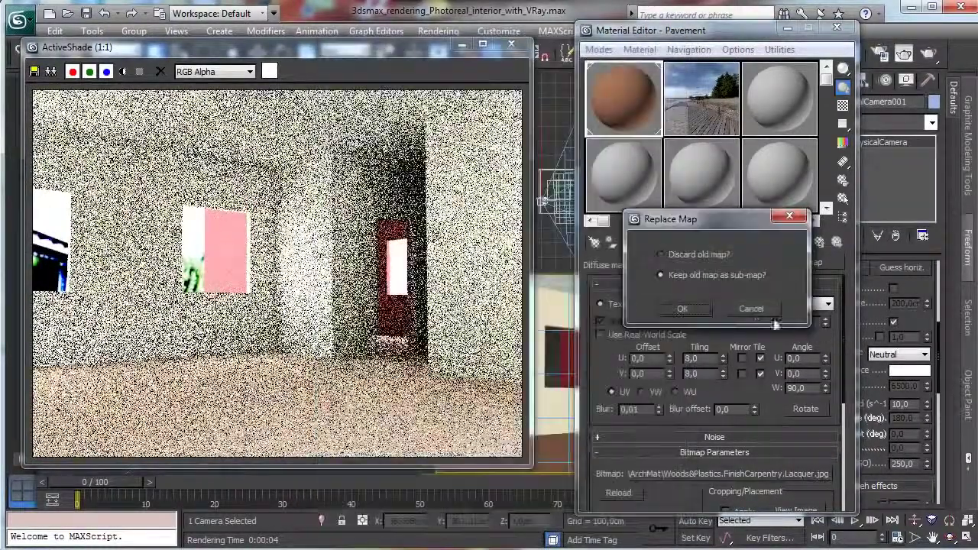
{"action": "left_click", "coordinate": [684, 309]}
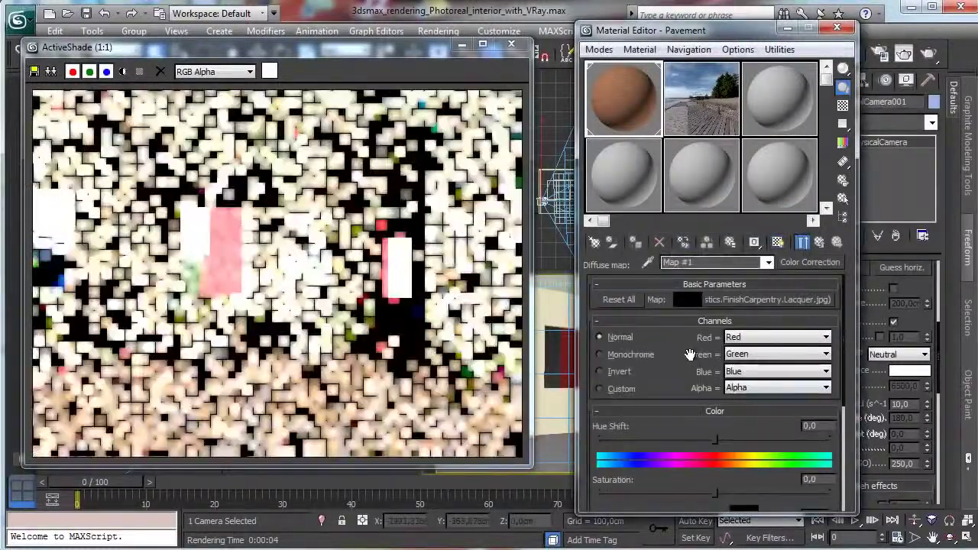
Step: Lower the Pavement Color Correction brightness to about -18.9 and contrast to about -13.6
{"action": "scroll", "coordinate": [696, 352], "scroll_direction": "down", "scroll_amount": 5}
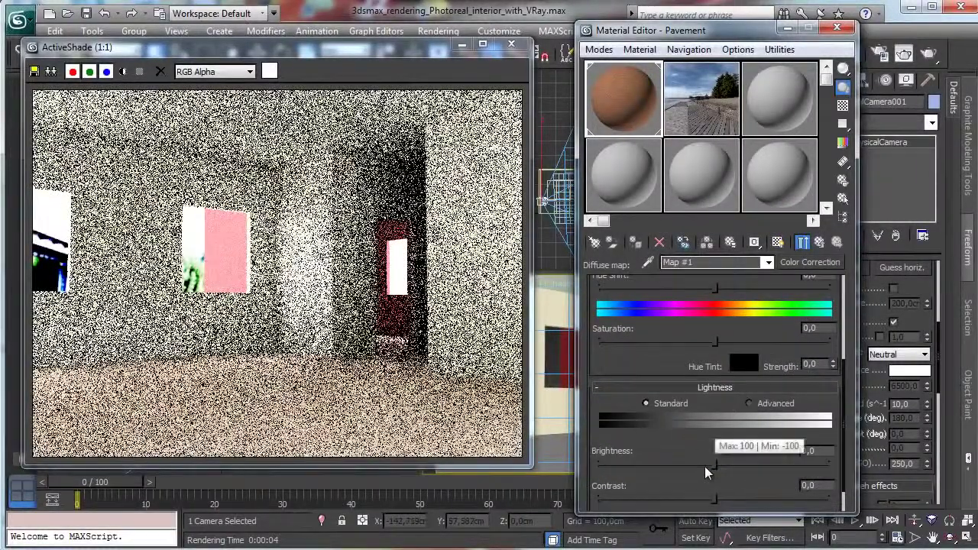
{"action": "left_click", "coordinate": [705, 466]}
{"action": "left_click_drag", "start_coordinate": [693, 472], "coordinate": [689, 472]}
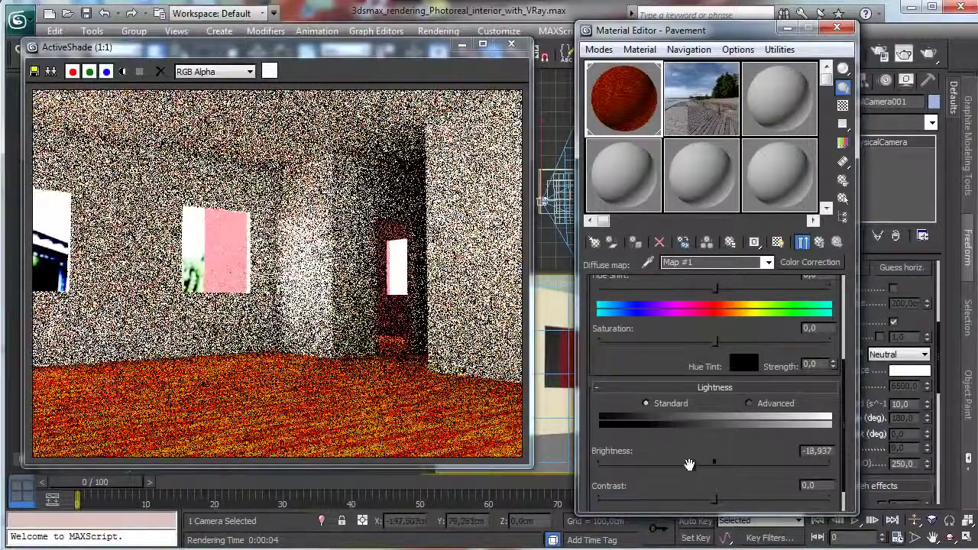
{"action": "left_click", "coordinate": [699, 505]}
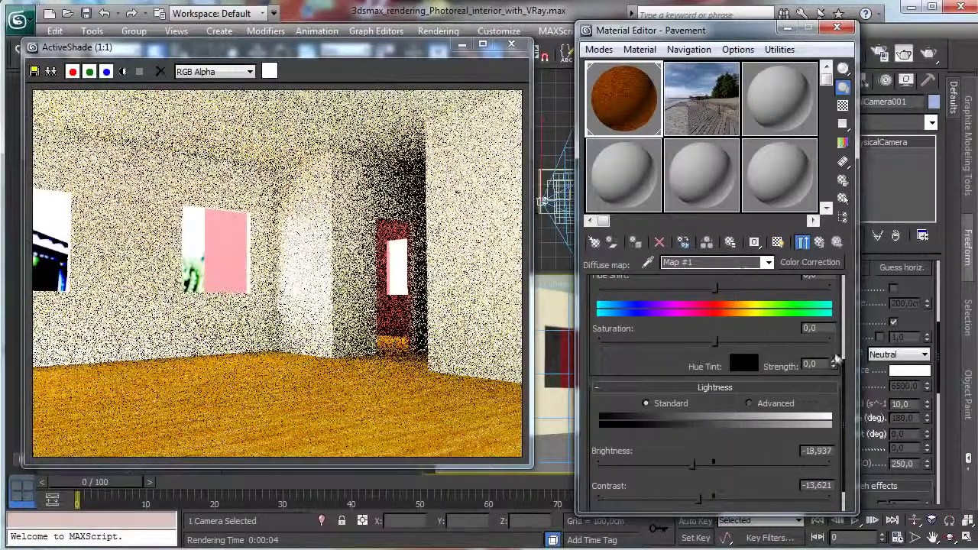
Step: Replace the Pavement Color Correction map with a copy of its own bitmap sub-map, removing the correction
{"action": "scroll", "coordinate": [808, 348], "scroll_direction": "up", "scroll_amount": 5}
{"action": "left_click_drag", "start_coordinate": [782, 294], "coordinate": [818, 264]}
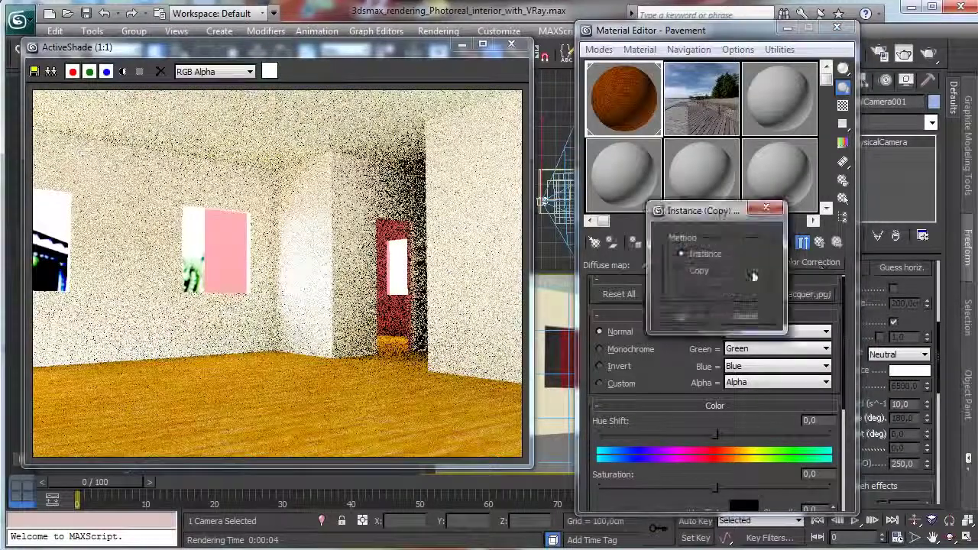
{"action": "left_click", "coordinate": [698, 272]}
{"action": "left_click", "coordinate": [684, 317]}
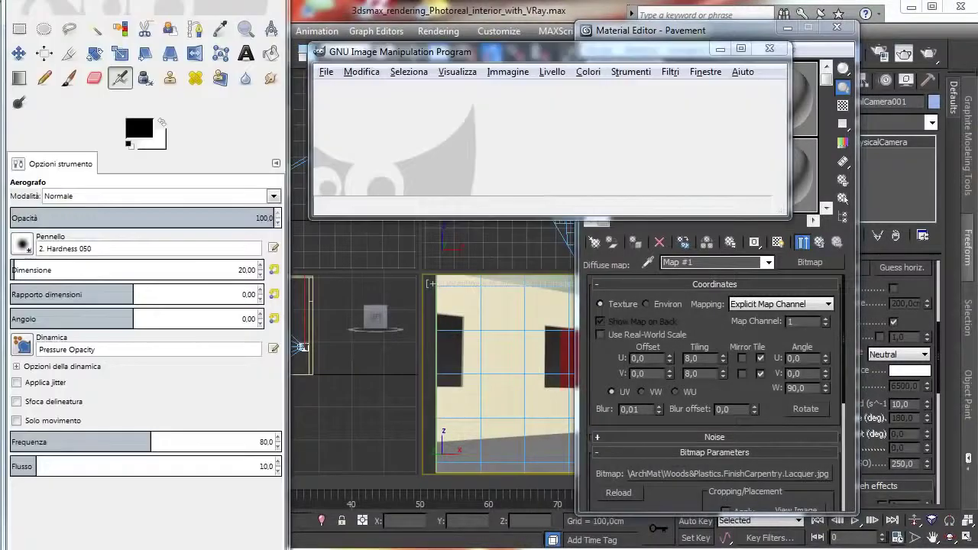
Step: In GIMP, start opening an image and browse to the Maps\ArchMat folder on the SSD (E:) drive
{"action": "left_click", "coordinate": [327, 72]}
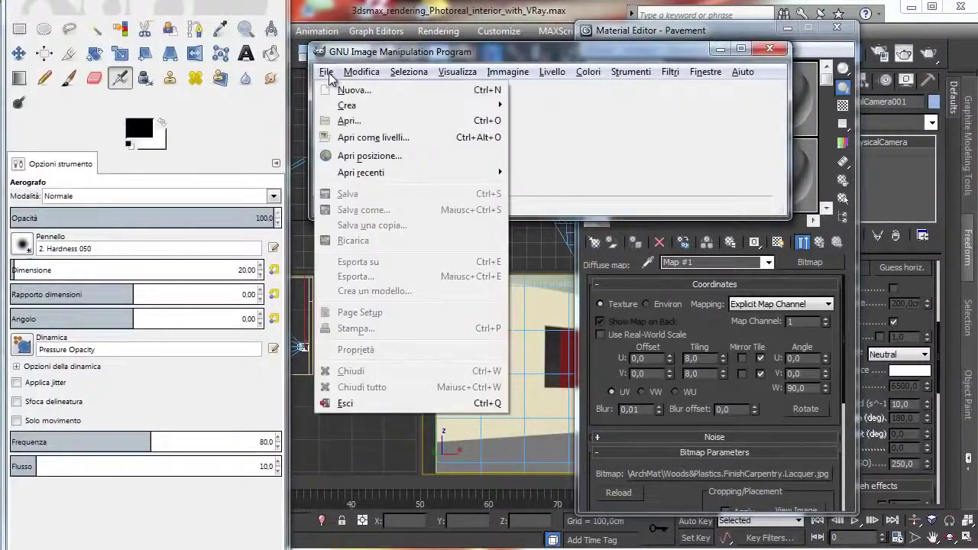
{"action": "left_click", "coordinate": [374, 123]}
{"action": "left_click_drag", "start_coordinate": [473, 63], "coordinate": [349, 39]}
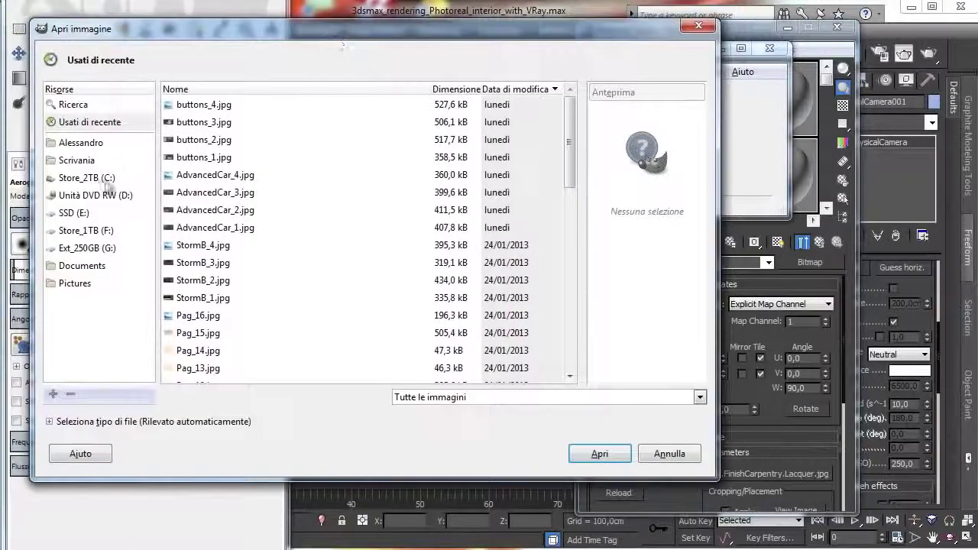
{"action": "left_click", "coordinate": [74, 212]}
{"action": "left_click", "coordinate": [201, 164]}
{"action": "double_click", "coordinate": [191, 192]}
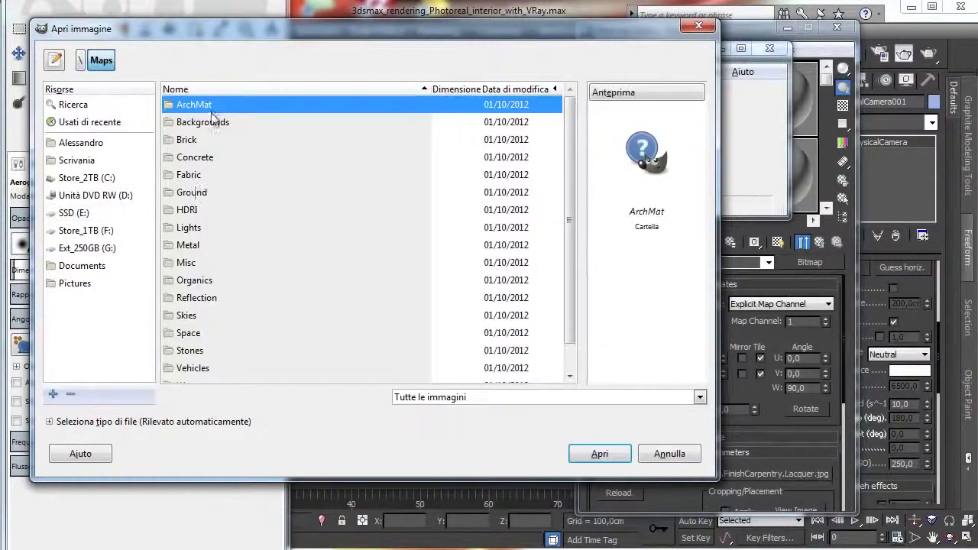
{"action": "double_click", "coordinate": [200, 104]}
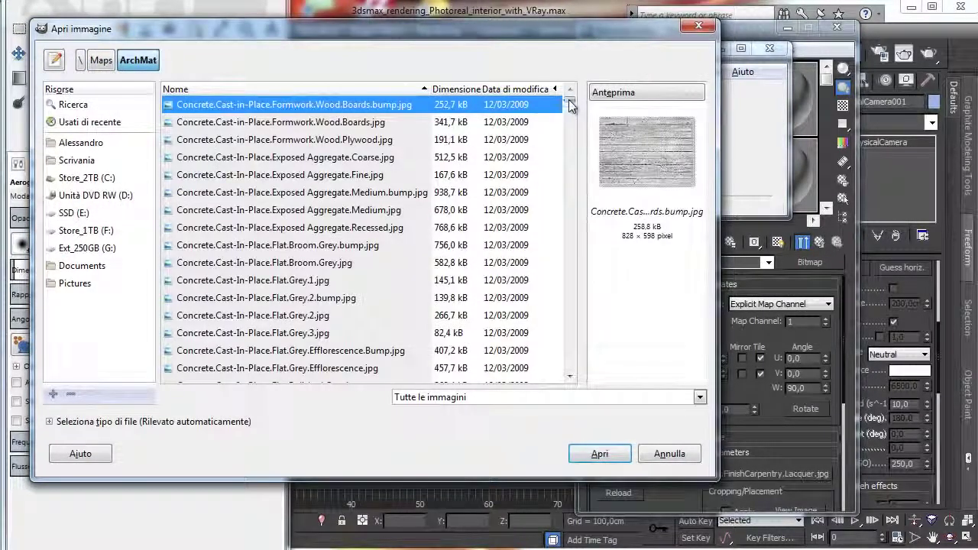
Step: Preview the concrete formwork wood boards, plywood and exposed aggregate textures, including their bump versions
{"action": "left_click", "coordinate": [356, 127]}
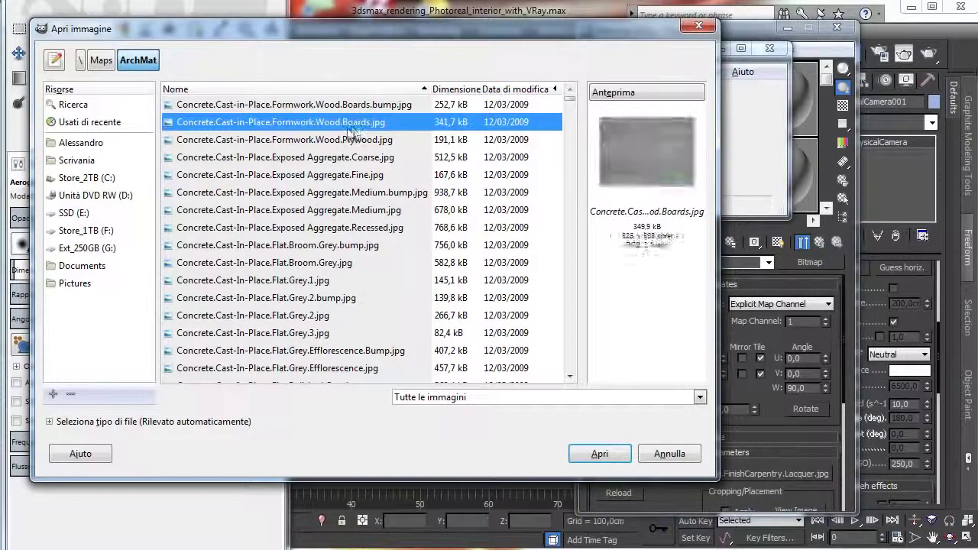
{"action": "left_click", "coordinate": [348, 141]}
{"action": "left_click", "coordinate": [353, 124]}
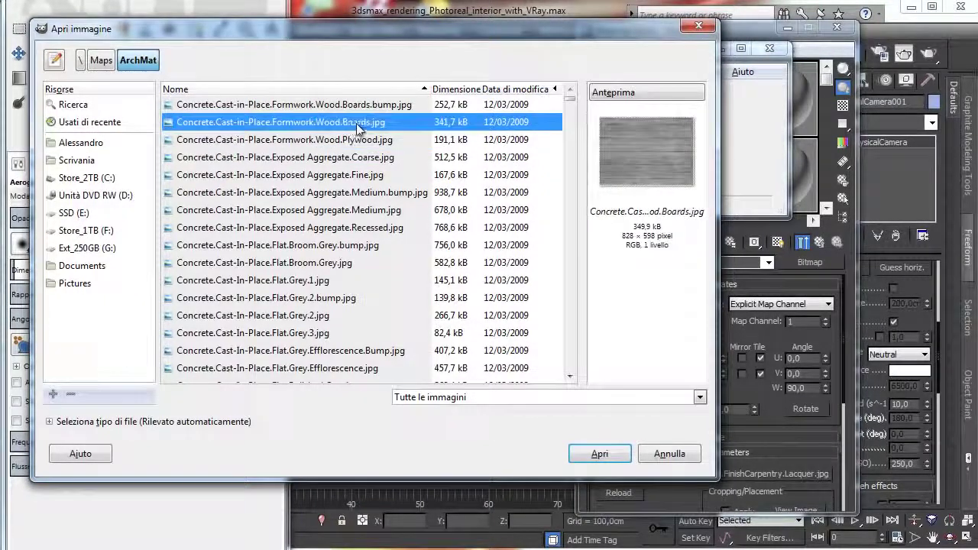
{"action": "left_click", "coordinate": [360, 105]}
{"action": "left_click", "coordinate": [354, 123]}
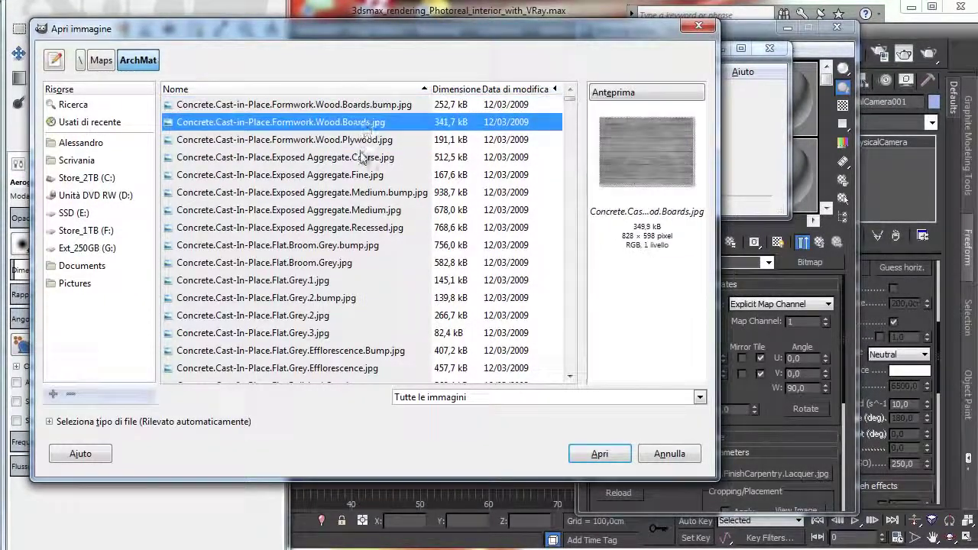
{"action": "left_click", "coordinate": [364, 192]}
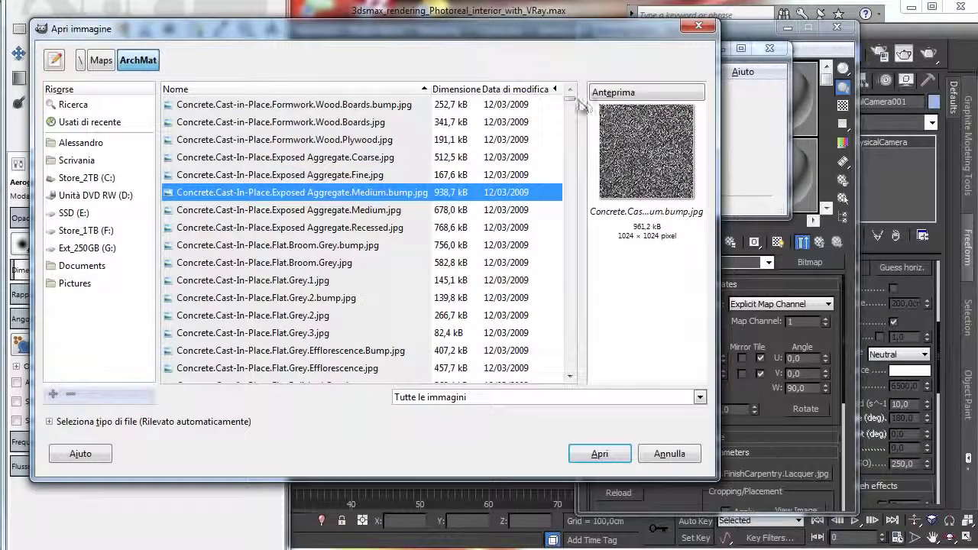
Step: Find the floor texture Woods&Plastics.FinishCarpentry.Lacquer.jpg in the ArchMat folder and open it
{"action": "scroll", "coordinate": [574, 126], "scroll_direction": "down", "scroll_amount": 3}
{"action": "left_click_drag", "start_coordinate": [574, 126], "coordinate": [566, 386]}
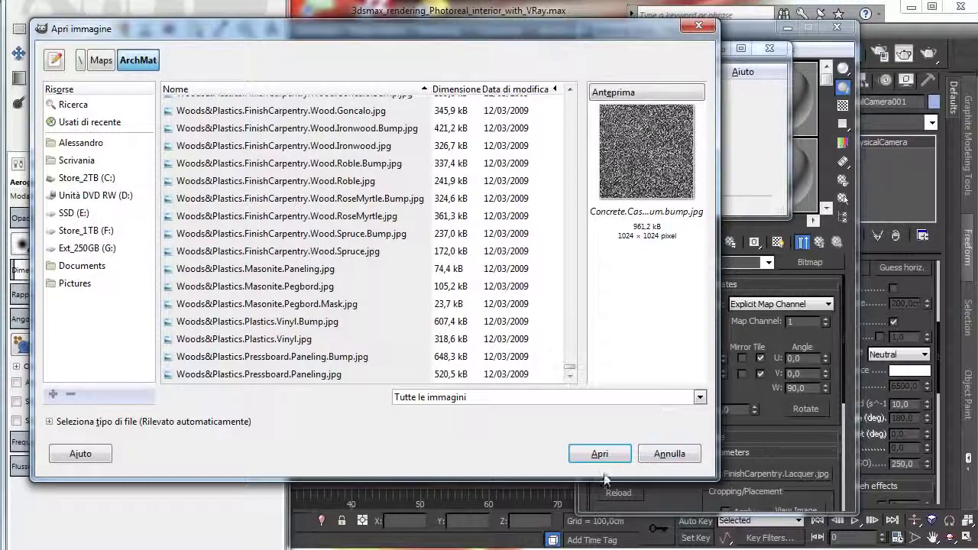
{"action": "left_click_drag", "start_coordinate": [608, 477], "coordinate": [607, 433]}
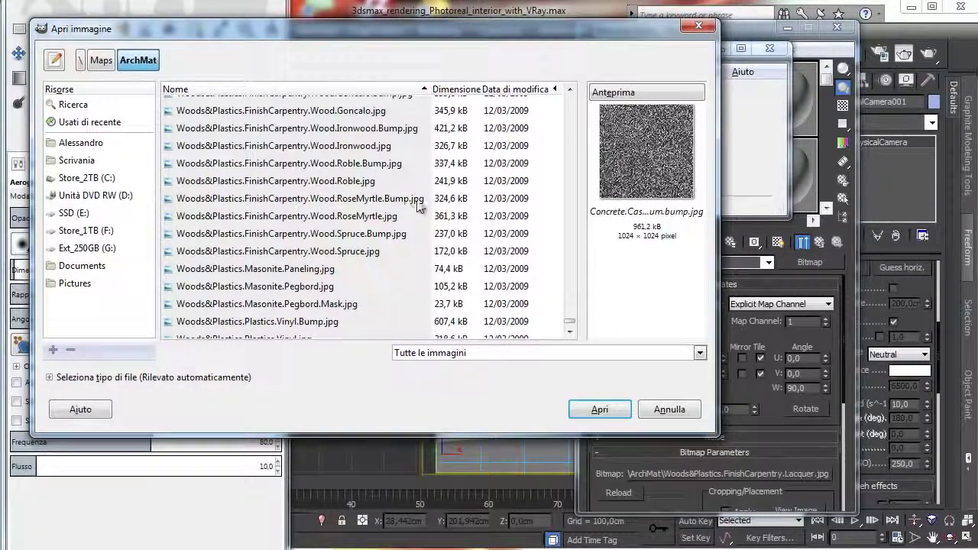
{"action": "left_click", "coordinate": [570, 90]}
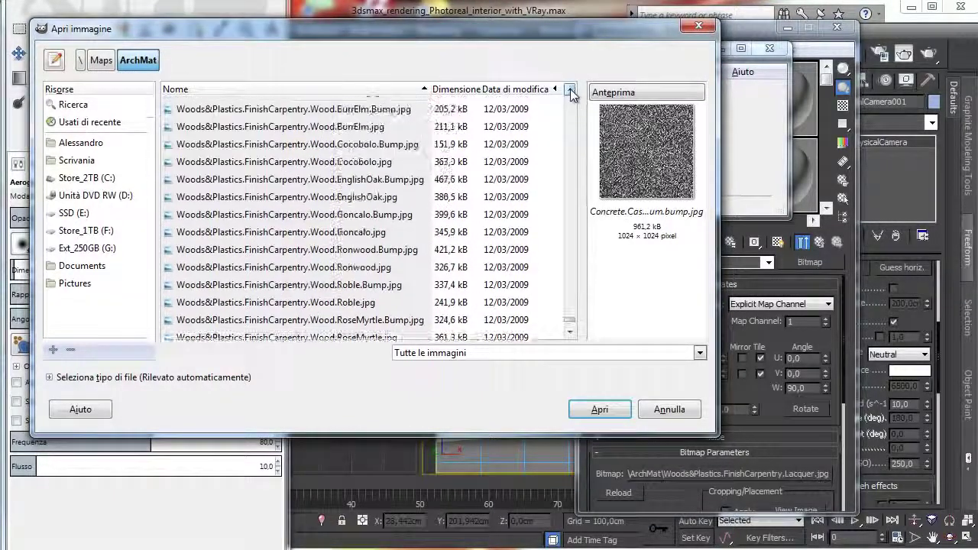
{"action": "left_click_drag", "start_coordinate": [570, 326], "coordinate": [572, 319]}
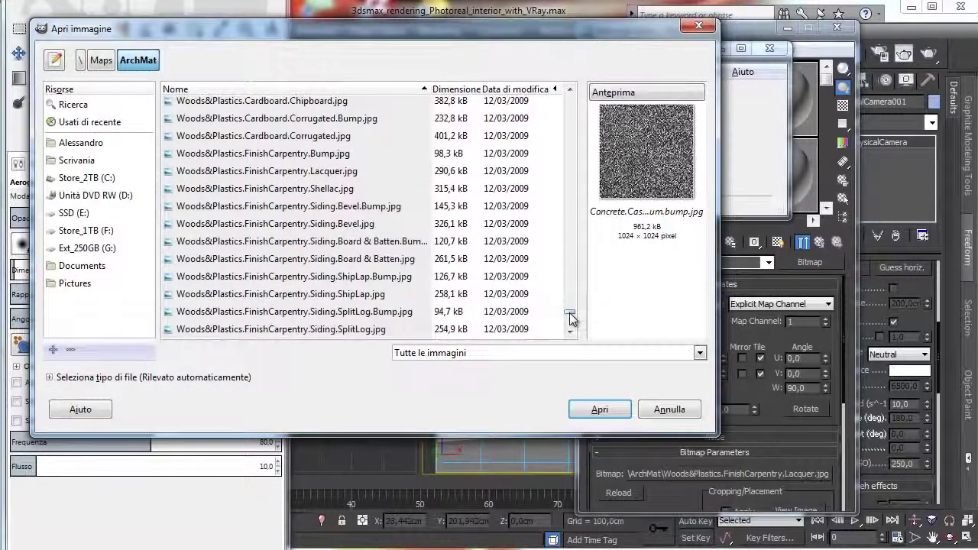
{"action": "left_click", "coordinate": [343, 174]}
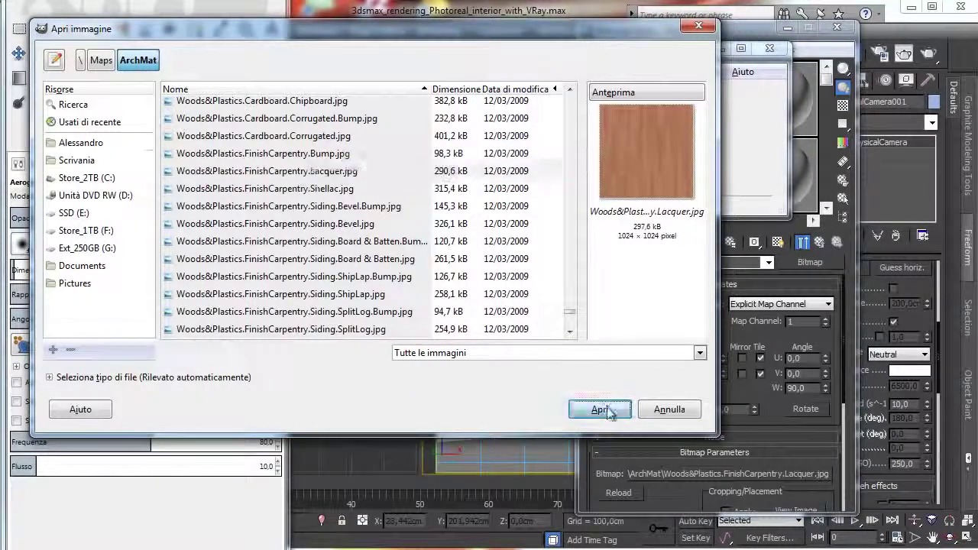
{"action": "left_click", "coordinate": [598, 410]}
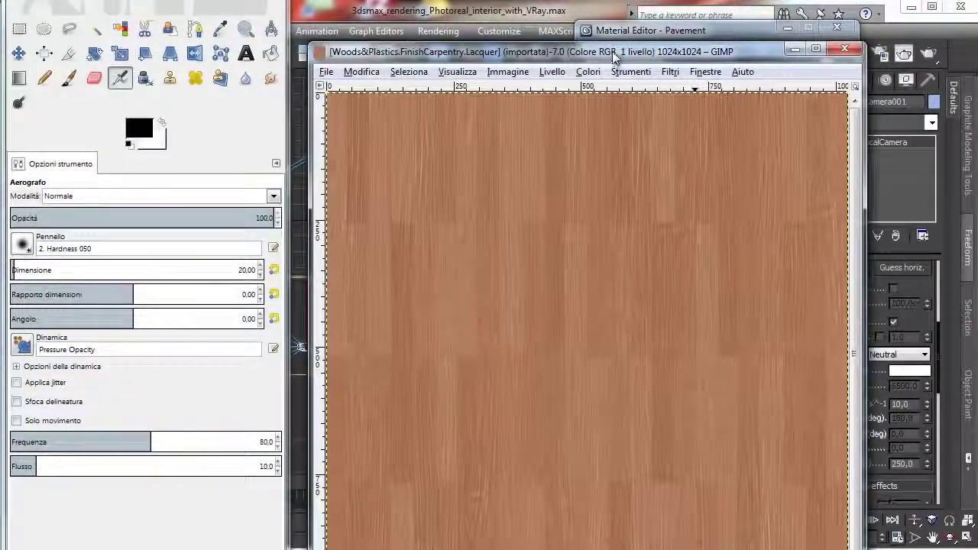
{"action": "left_click", "coordinate": [614, 38]}
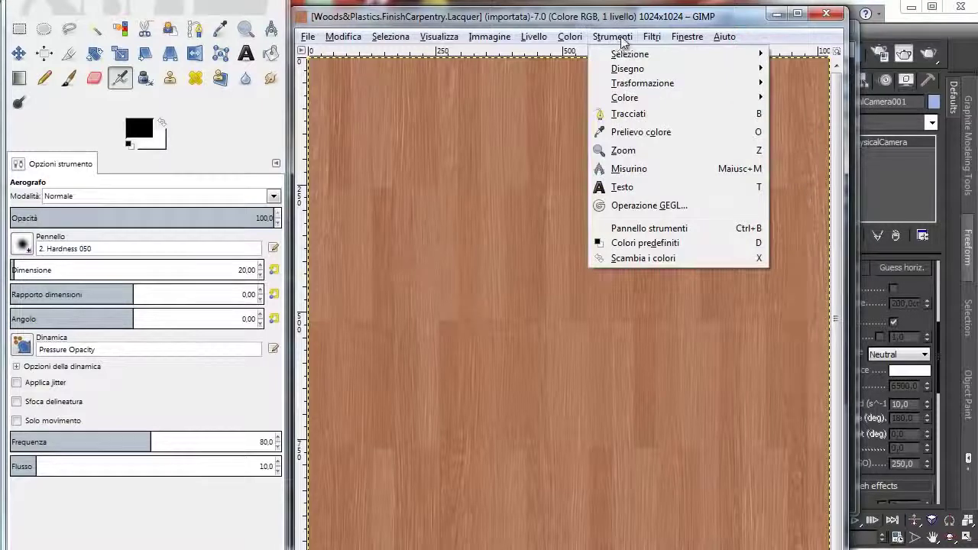
{"action": "left_click", "coordinate": [621, 37]}
{"action": "left_click", "coordinate": [566, 37]}
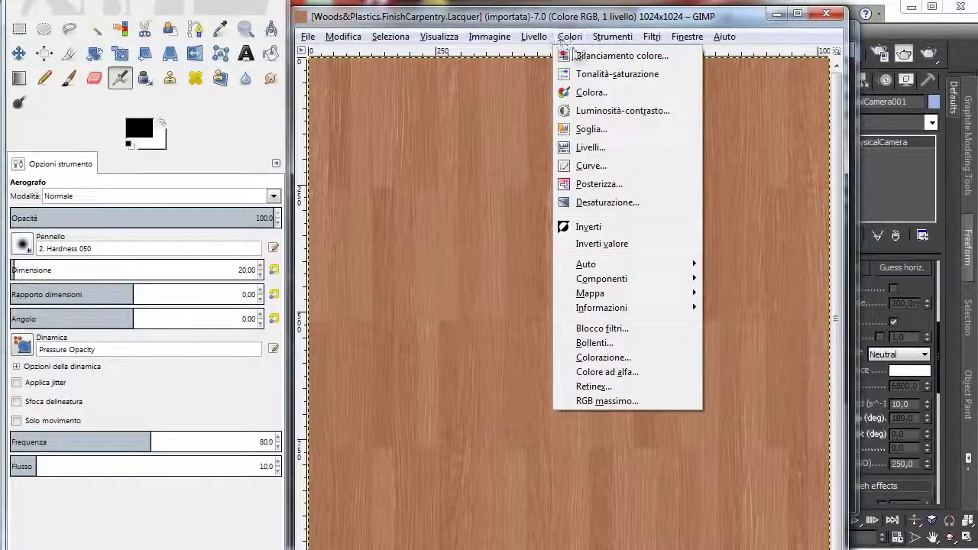
{"action": "mouse_move", "coordinate": [666, 31]}
{"action": "left_click", "coordinate": [616, 29]}
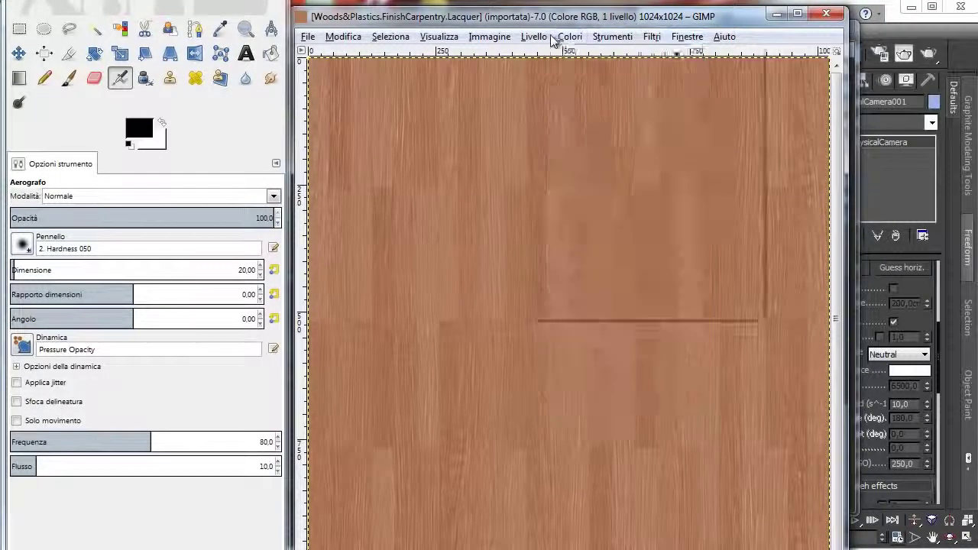
Step: Open the Brightness-Contrast adjustment for the wood floor texture and set brightness to -80 and contrast to 40
{"action": "left_click", "coordinate": [569, 37]}
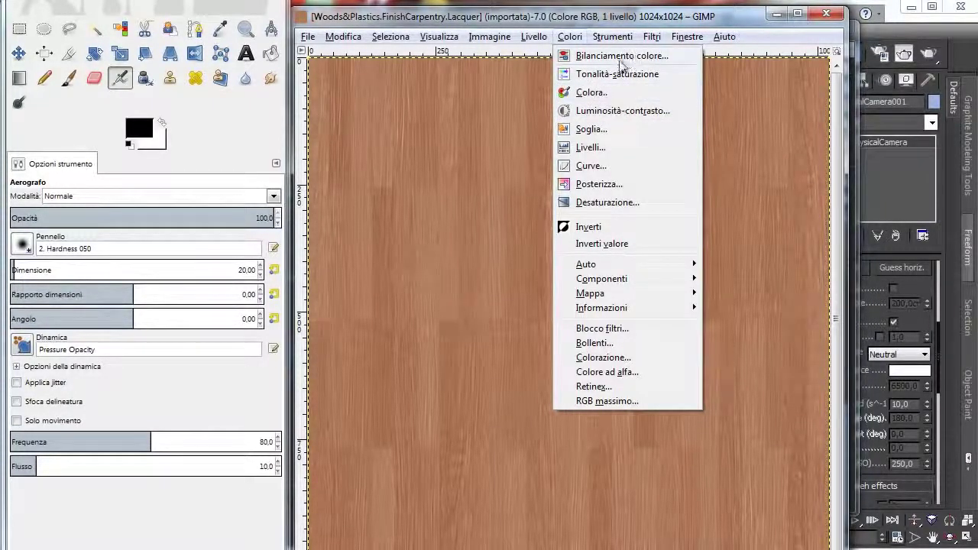
{"action": "left_click", "coordinate": [619, 113]}
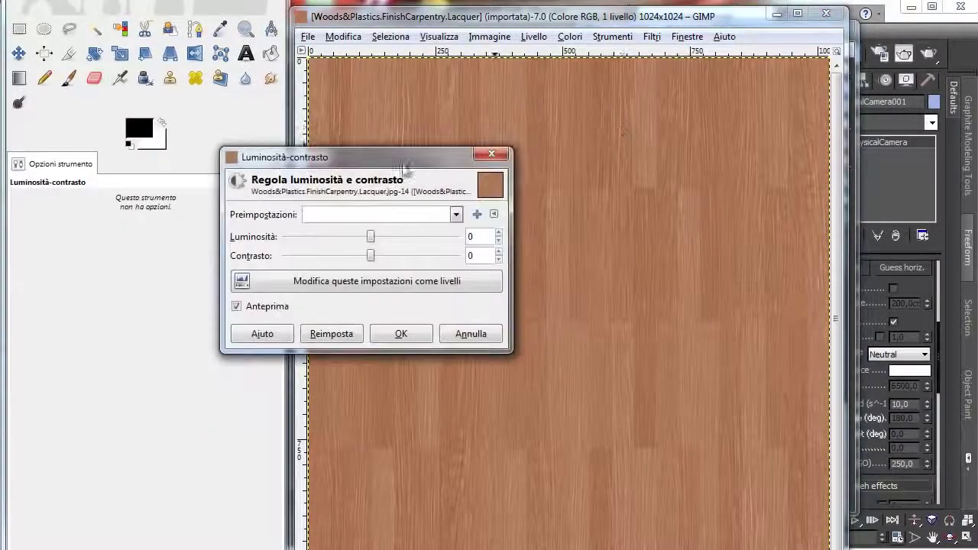
{"action": "left_click_drag", "start_coordinate": [418, 159], "coordinate": [639, 91]}
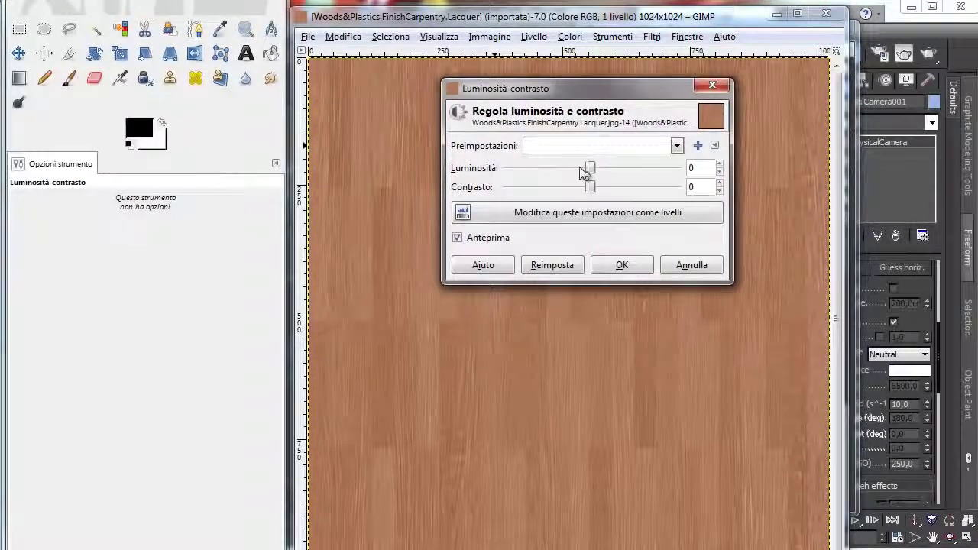
{"action": "left_click_drag", "start_coordinate": [588, 168], "coordinate": [537, 171]}
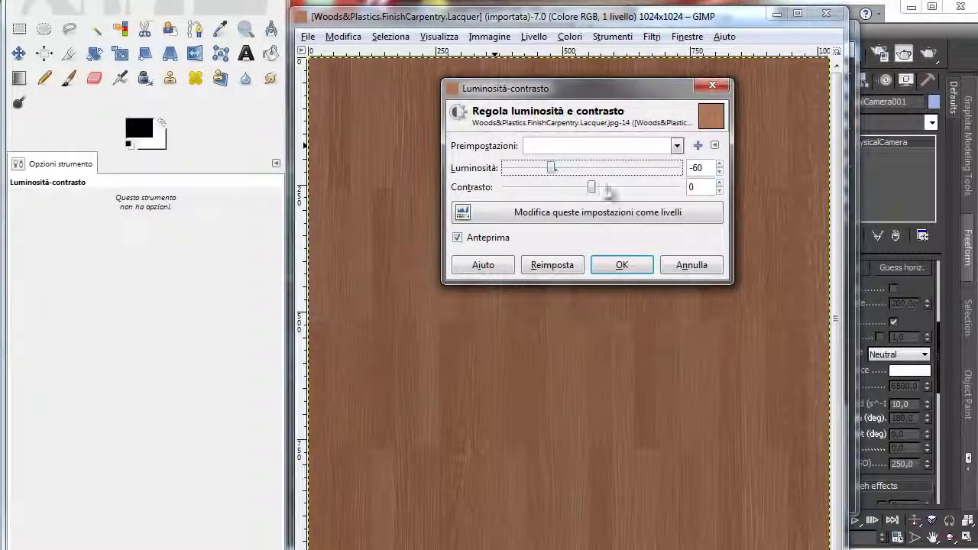
{"action": "left_click_drag", "start_coordinate": [607, 191], "coordinate": [615, 191]}
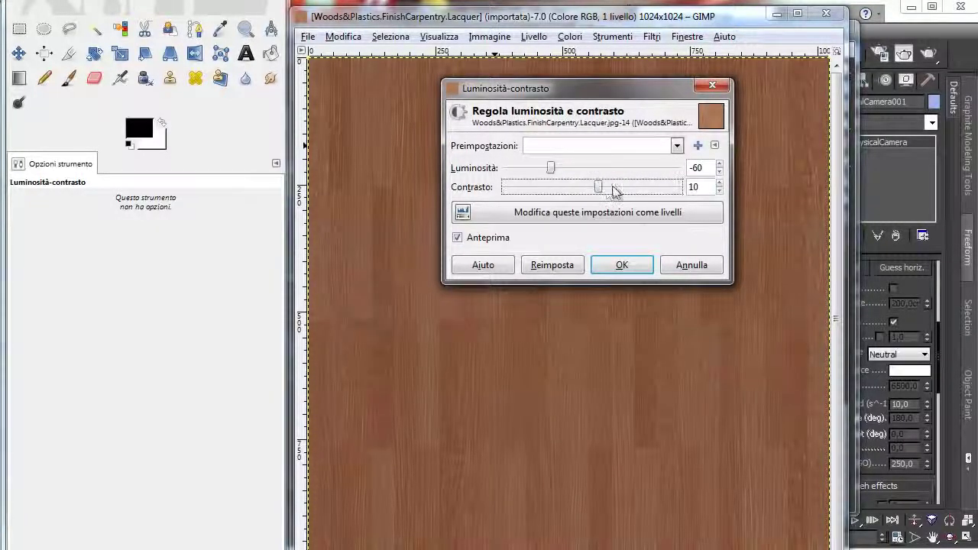
{"action": "left_click", "coordinate": [541, 167]}
{"action": "left_click", "coordinate": [619, 187]}
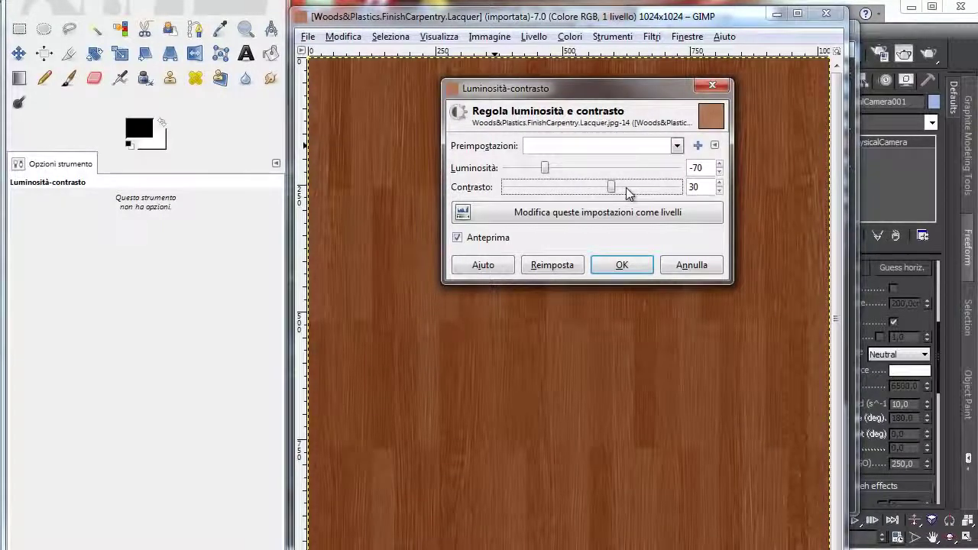
{"action": "left_click", "coordinate": [626, 191]}
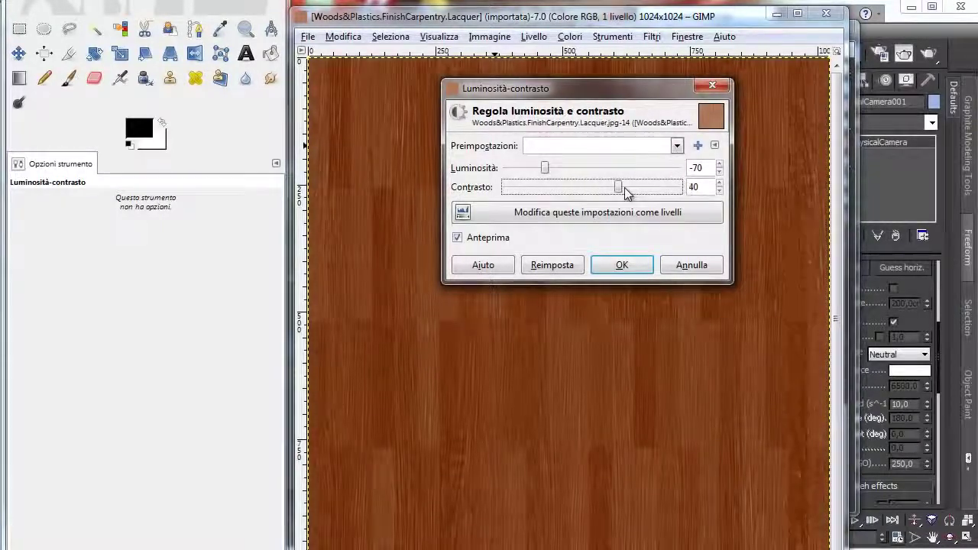
{"action": "left_click", "coordinate": [539, 170]}
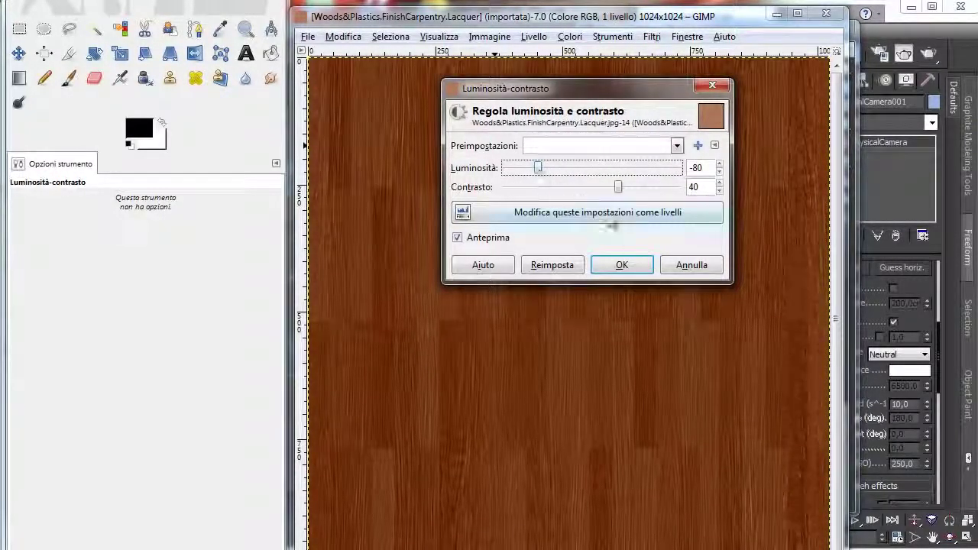
Step: Compare the texture with the preview off and on, and apply the brightness and contrast adjustment
{"action": "left_click", "coordinate": [475, 239]}
{"action": "left_click", "coordinate": [471, 239]}
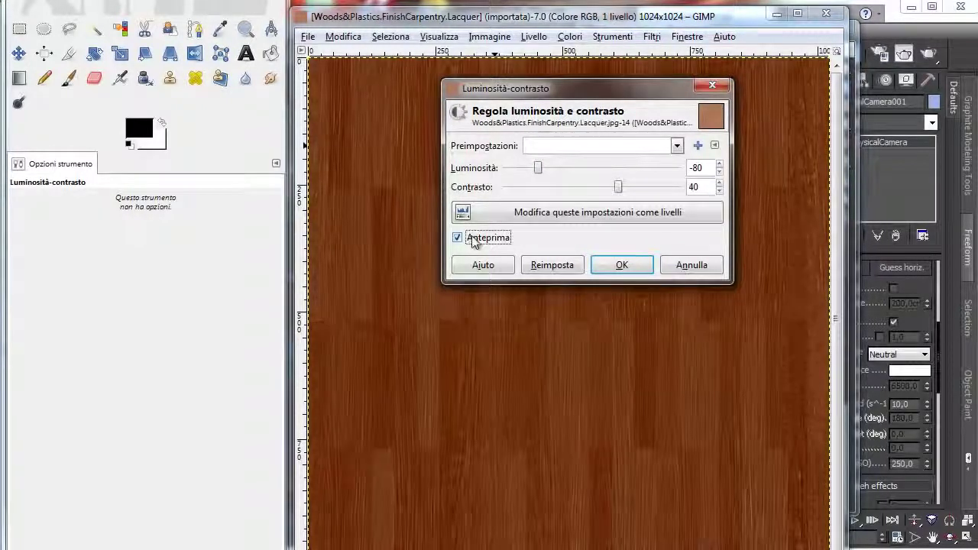
{"action": "left_click", "coordinate": [473, 239]}
{"action": "left_click", "coordinate": [473, 239]}
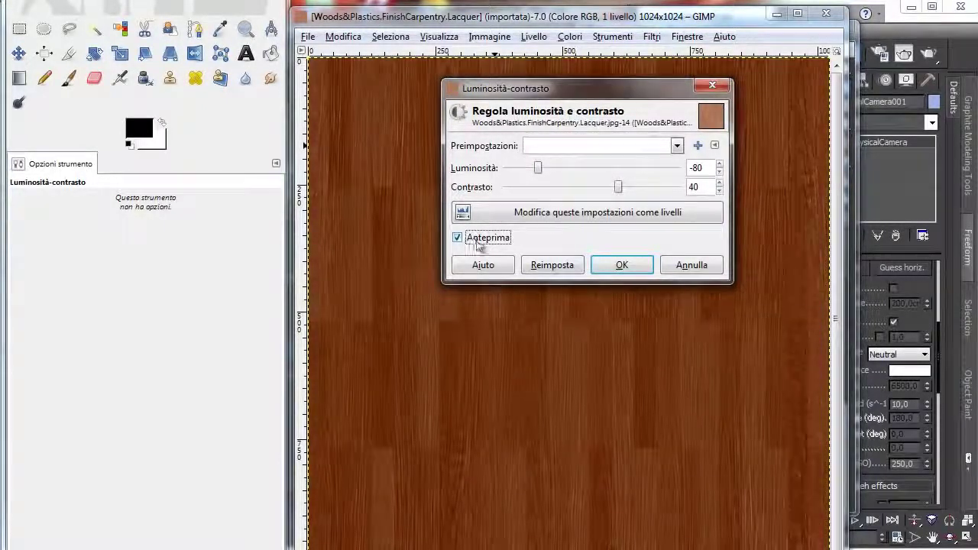
{"action": "left_click", "coordinate": [619, 266]}
Step: Apply a Hue-Saturation adjustment to the wood texture with hue -1, lightness -6 and saturation -33, comparing it with the preview off
{"action": "left_click", "coordinate": [571, 36]}
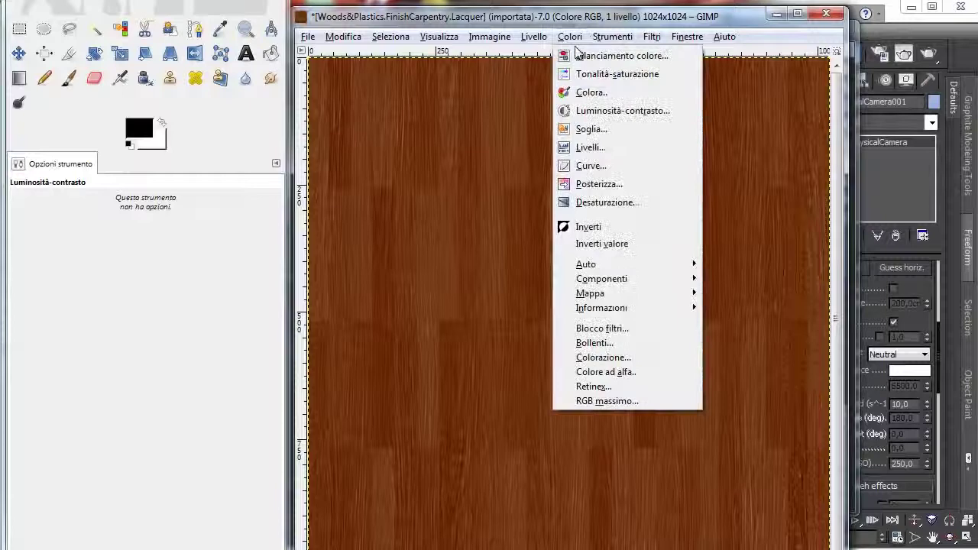
{"action": "left_click", "coordinate": [633, 77]}
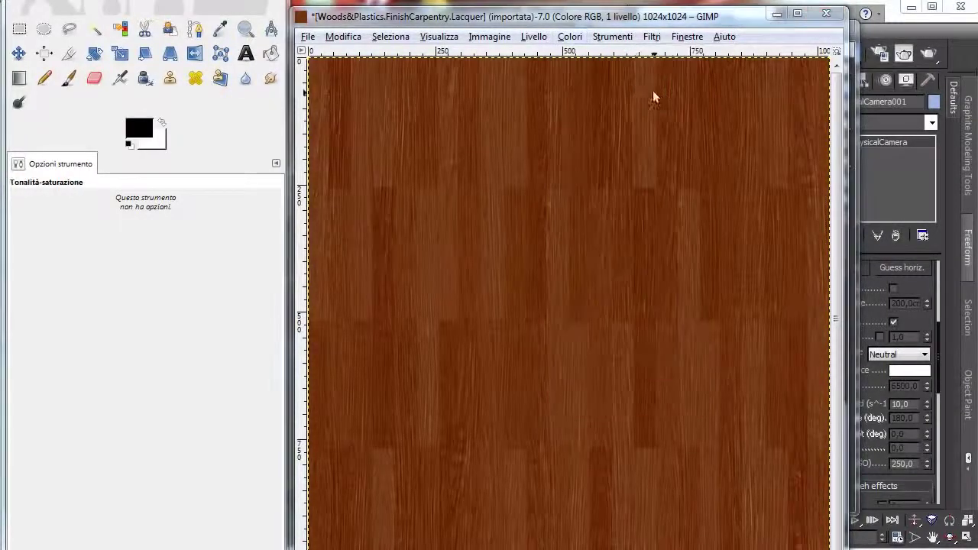
{"action": "left_click_drag", "start_coordinate": [420, 99], "coordinate": [438, 39]}
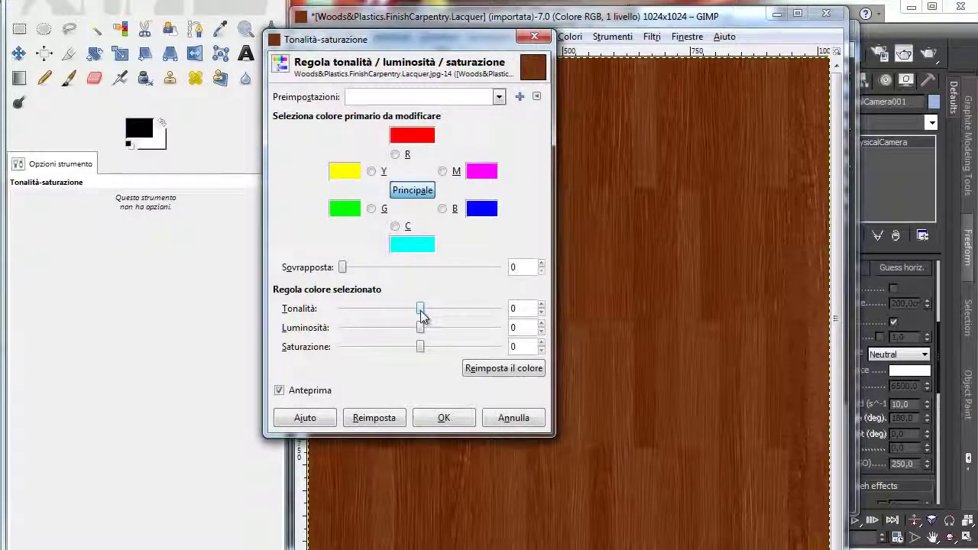
{"action": "left_click_drag", "start_coordinate": [421, 348], "coordinate": [398, 349]}
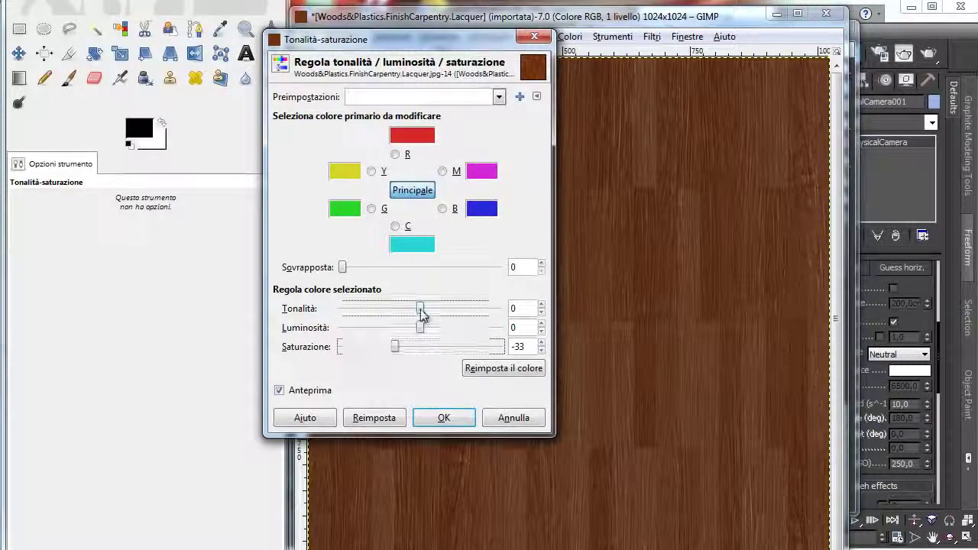
{"action": "left_click_drag", "start_coordinate": [421, 309], "coordinate": [415, 331]}
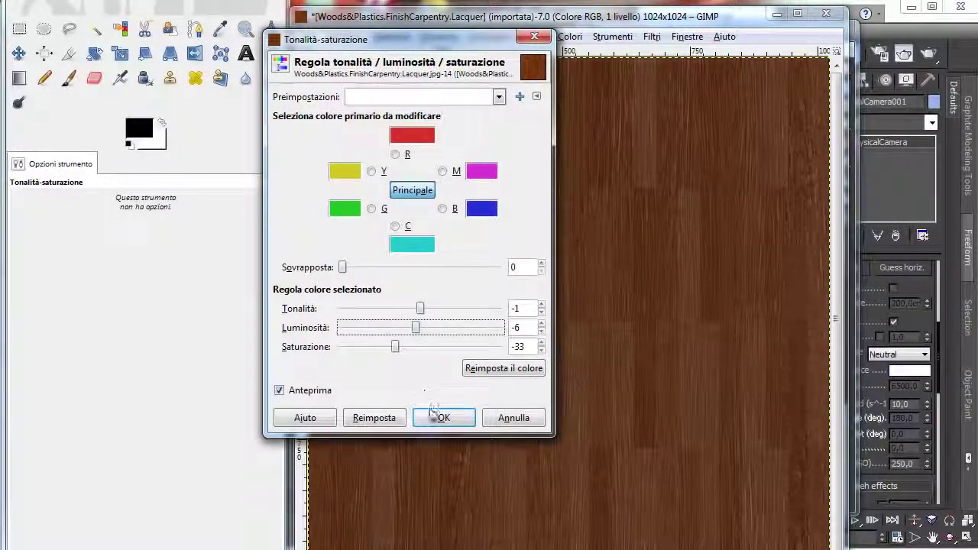
{"action": "left_click", "coordinate": [308, 392]}
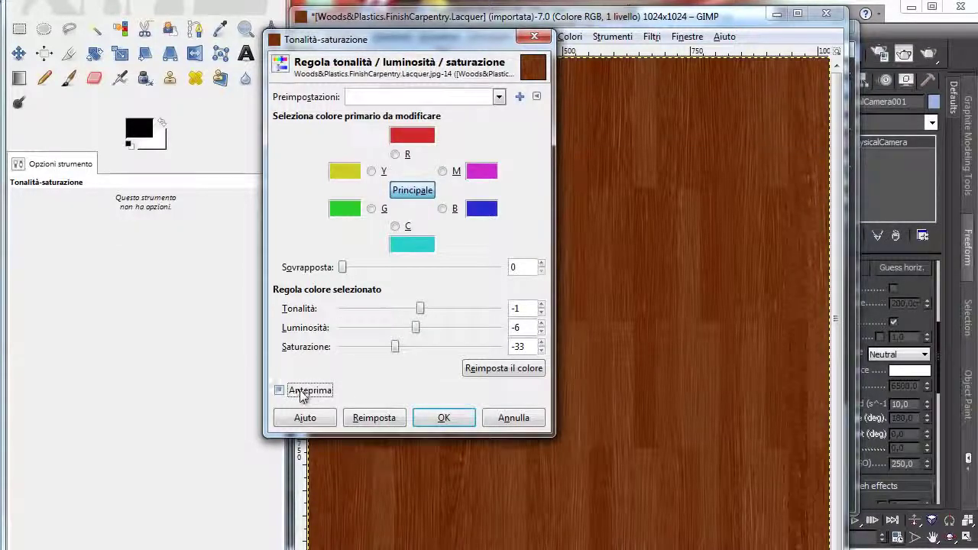
{"action": "left_click", "coordinate": [303, 392]}
{"action": "left_click", "coordinate": [445, 420]}
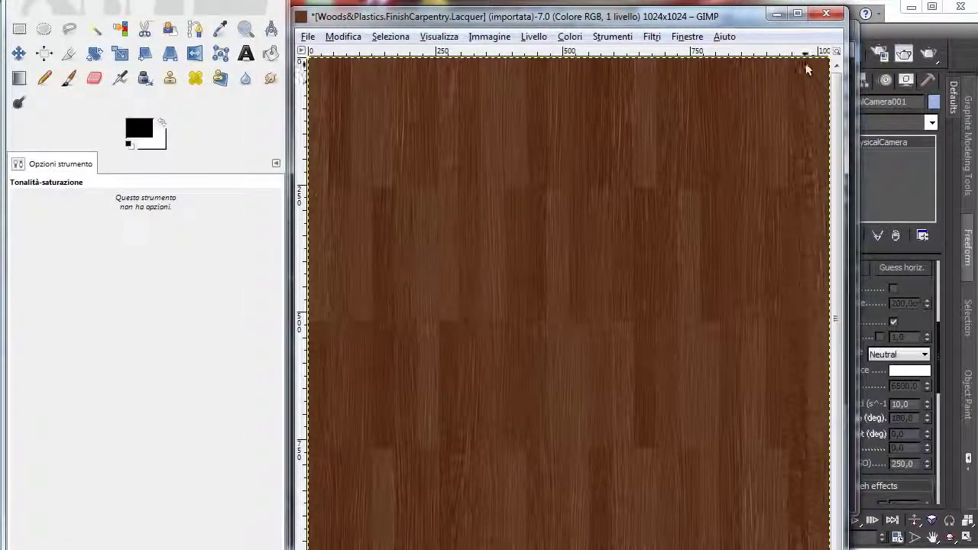
Step: Apply another Brightness-Contrast adjustment to the wood texture with contrast set to 20
{"action": "left_click", "coordinate": [570, 36]}
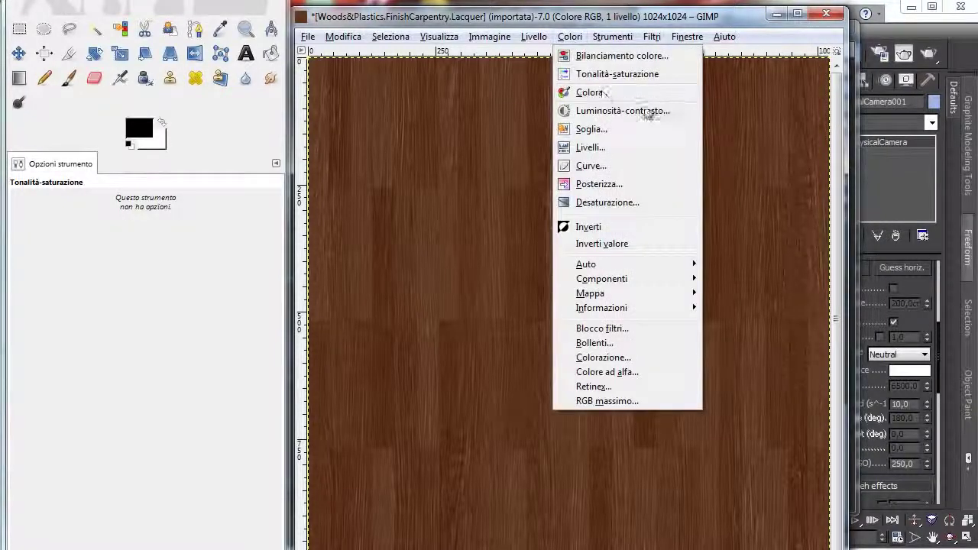
{"action": "left_click", "coordinate": [646, 113]}
{"action": "left_click_drag", "start_coordinate": [604, 195], "coordinate": [617, 179]}
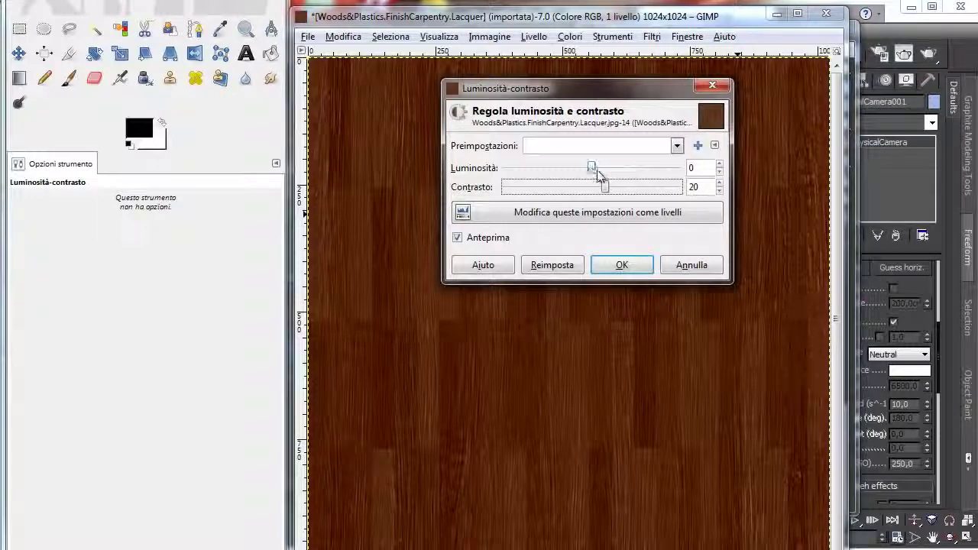
{"action": "left_click", "coordinate": [625, 265]}
Step: Apply a second Hue-Saturation adjustment to the wood texture with saturation set to -20
{"action": "left_click", "coordinate": [611, 39]}
{"action": "mouse_move", "coordinate": [572, 44]}
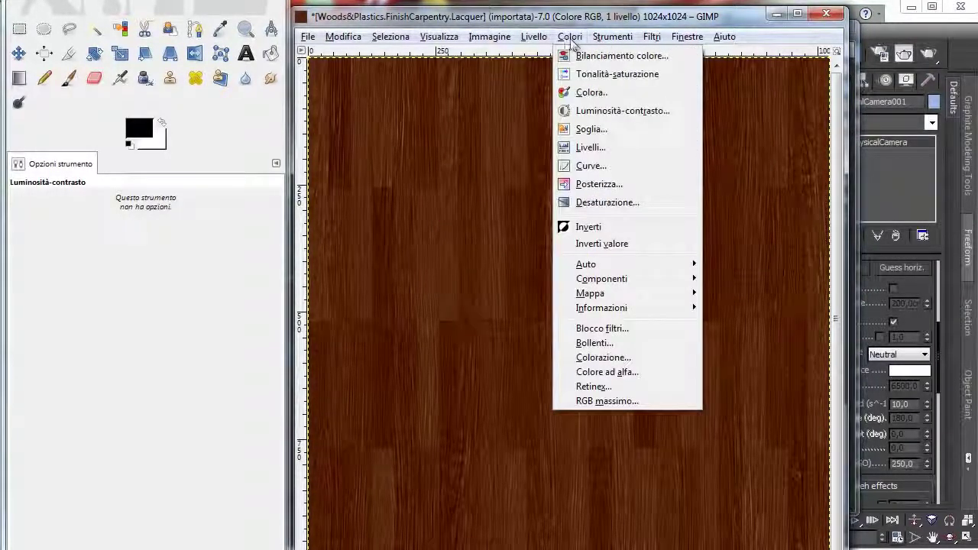
{"action": "left_click", "coordinate": [614, 75]}
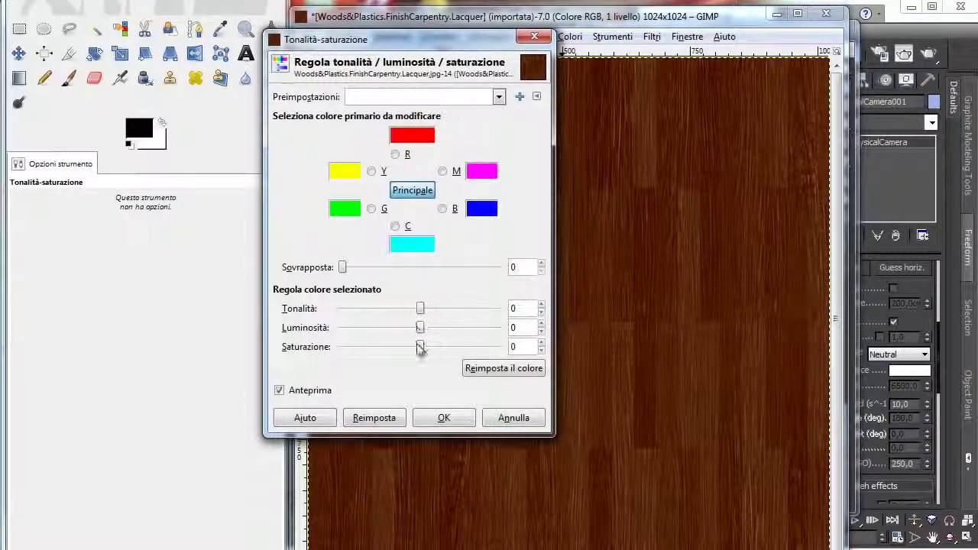
{"action": "left_click_drag", "start_coordinate": [420, 346], "coordinate": [412, 348]}
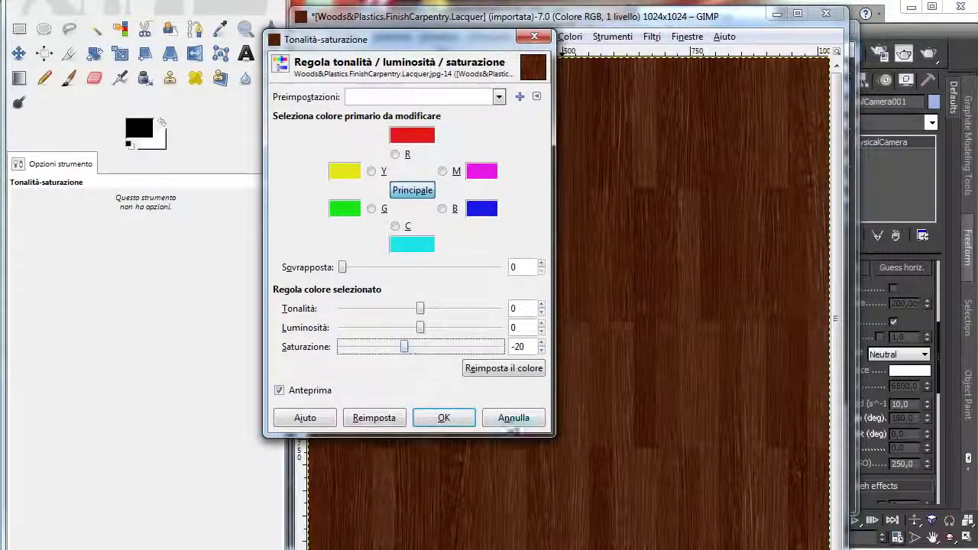
{"action": "left_click", "coordinate": [446, 417]}
{"action": "left_click", "coordinate": [309, 38]}
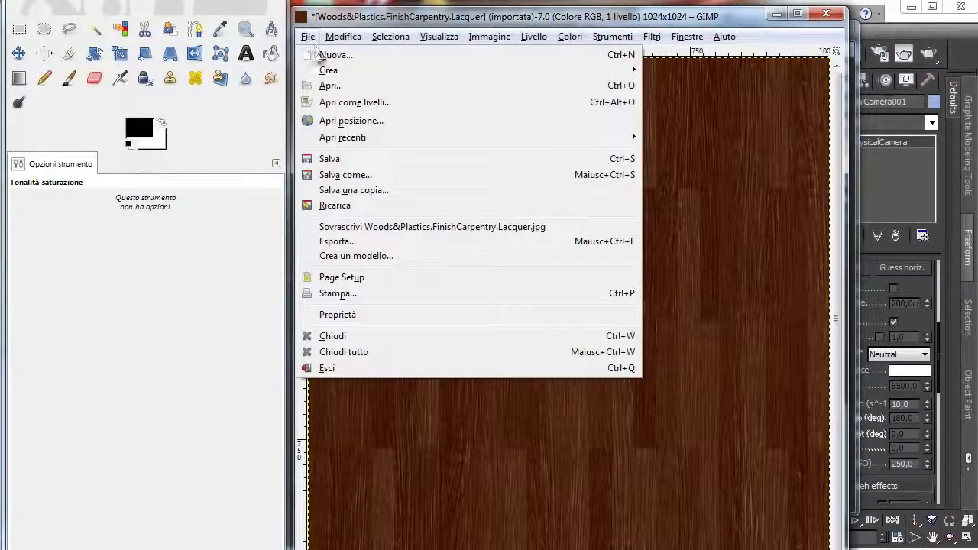
{"action": "left_click", "coordinate": [385, 175]}
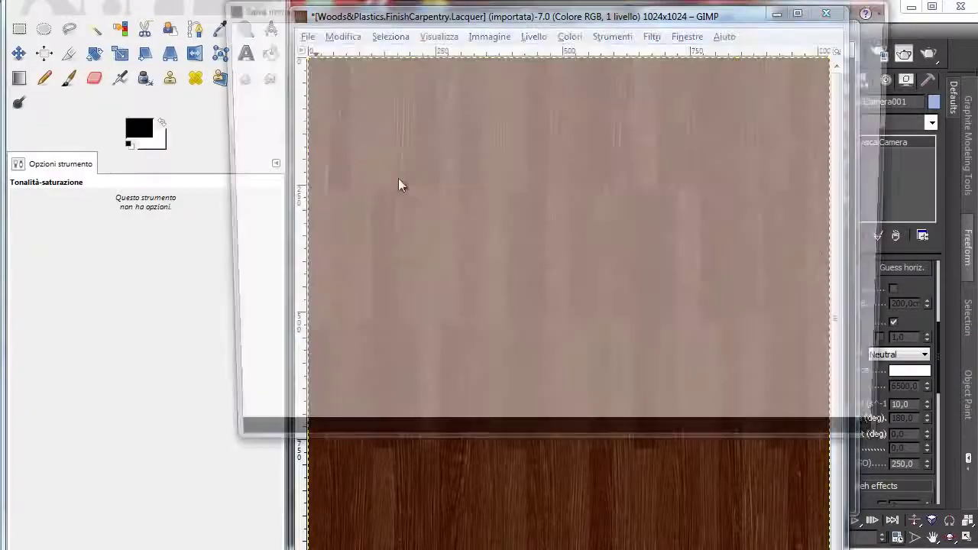
{"action": "left_click", "coordinate": [760, 378]}
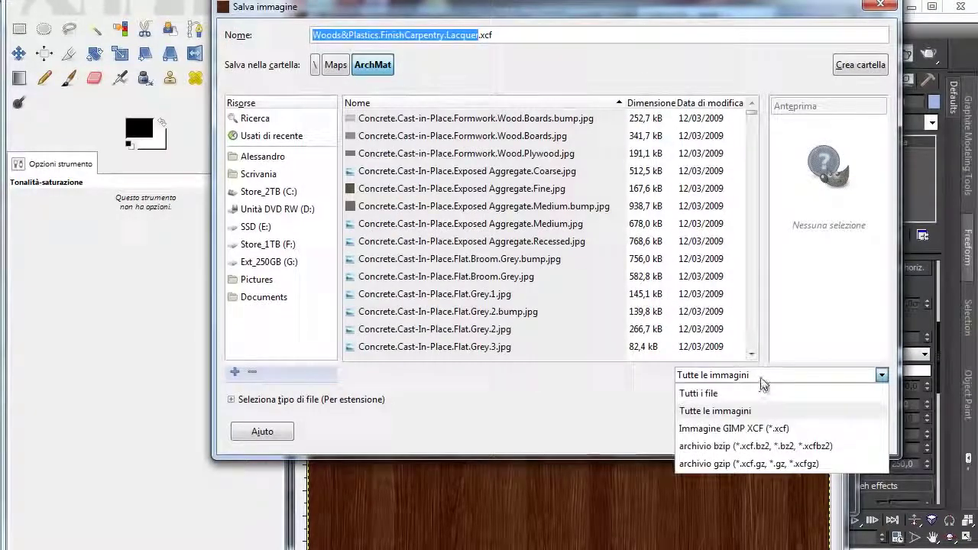
{"action": "left_click", "coordinate": [627, 393]}
{"action": "left_click", "coordinate": [626, 392]}
{"action": "left_click", "coordinate": [849, 495]}
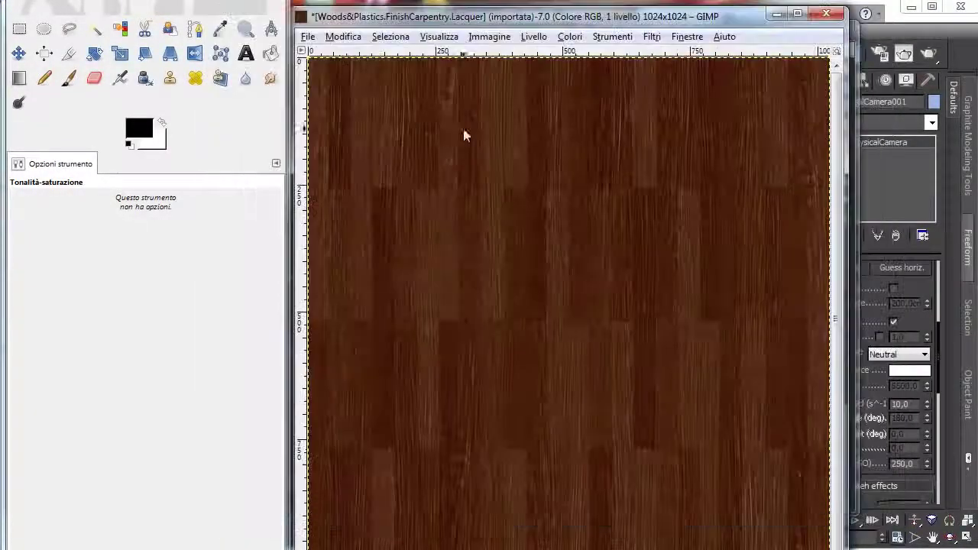
Step: Start exporting the image and browse through Dropbox and the author's folder to tutorials\2013\February\3dsmax_rendering_Photoreal_interior_with_VRay
{"action": "left_click", "coordinate": [309, 37]}
{"action": "left_click", "coordinate": [394, 242]}
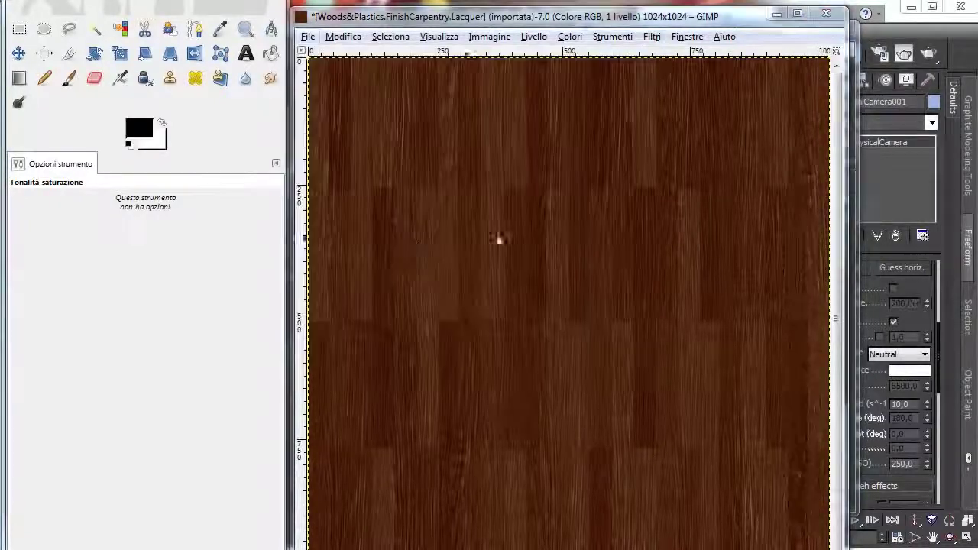
{"action": "left_click_drag", "start_coordinate": [730, 42], "coordinate": [480, 50]}
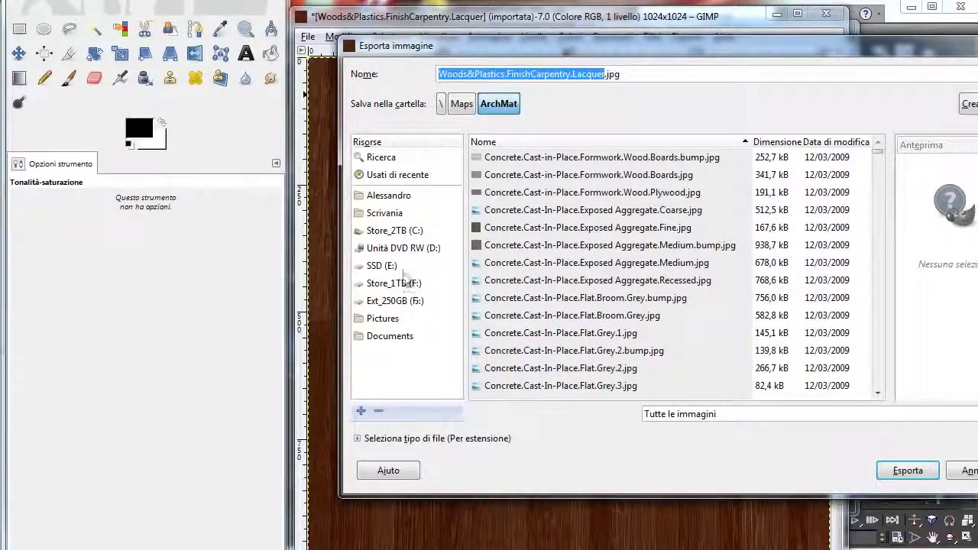
{"action": "left_click", "coordinate": [417, 214]}
{"action": "left_click", "coordinate": [388, 196]}
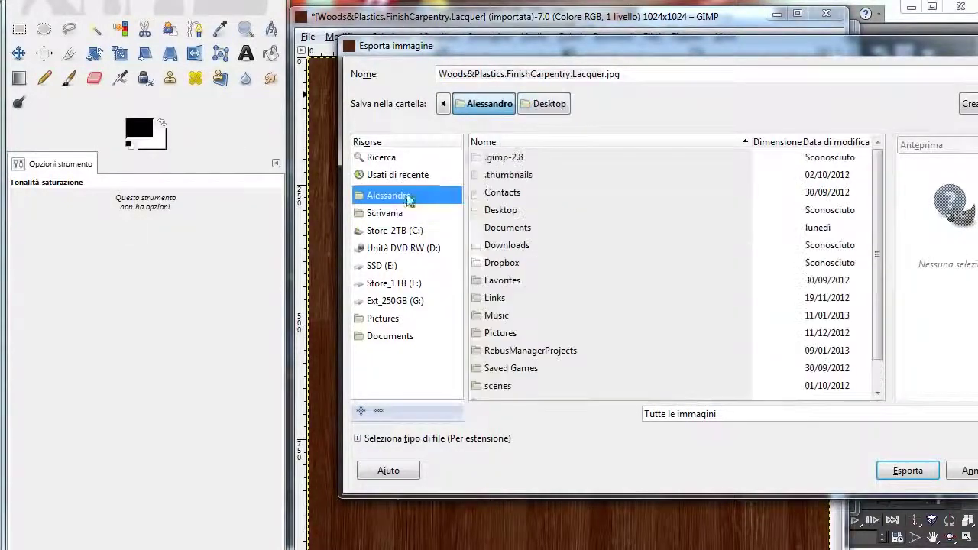
{"action": "double_click", "coordinate": [505, 262]}
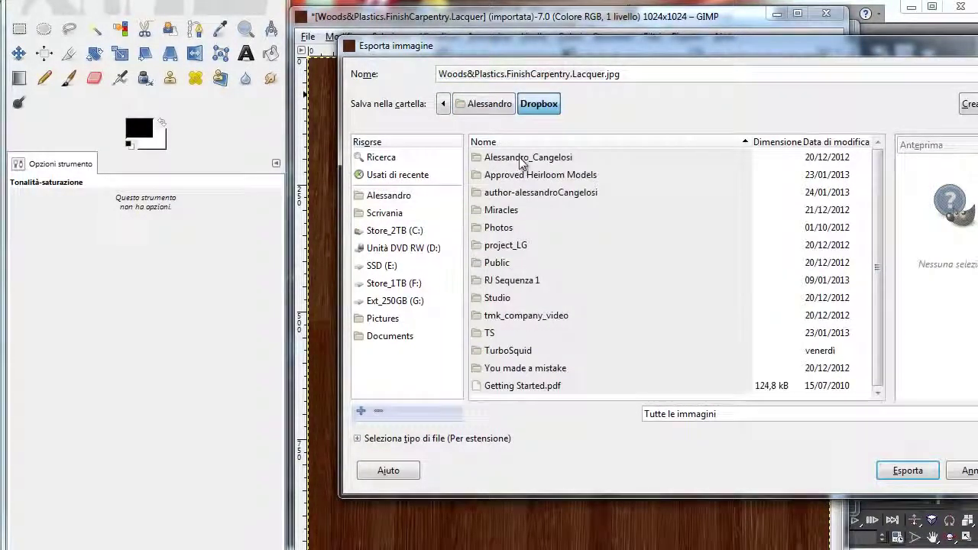
{"action": "double_click", "coordinate": [527, 192]}
{"action": "double_click", "coordinate": [504, 193]}
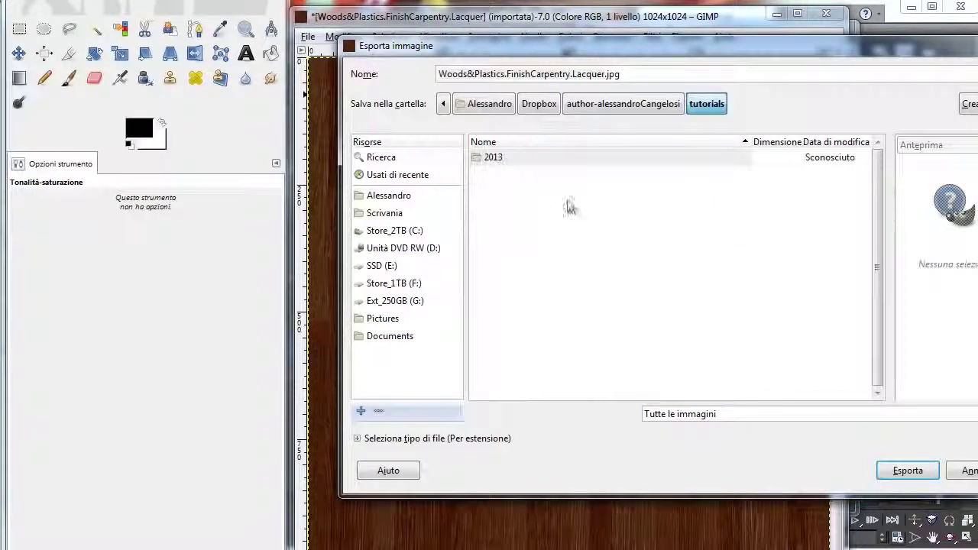
{"action": "left_click", "coordinate": [493, 158]}
{"action": "double_click", "coordinate": [493, 158]}
{"action": "double_click", "coordinate": [515, 162]}
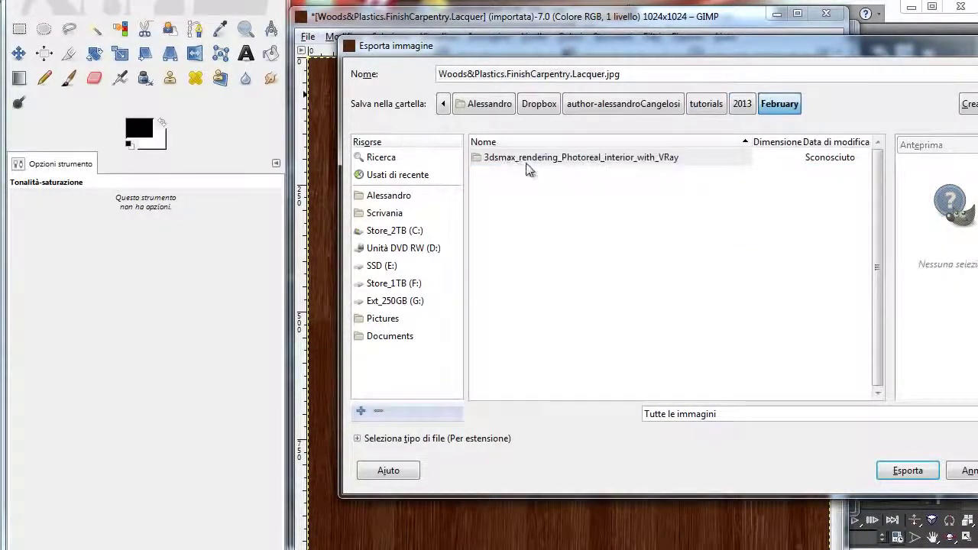
{"action": "double_click", "coordinate": [526, 164]}
Step: Create a new folder named Textures as the export destination inside the interior rendering project folder
{"action": "left_click", "coordinate": [967, 104]}
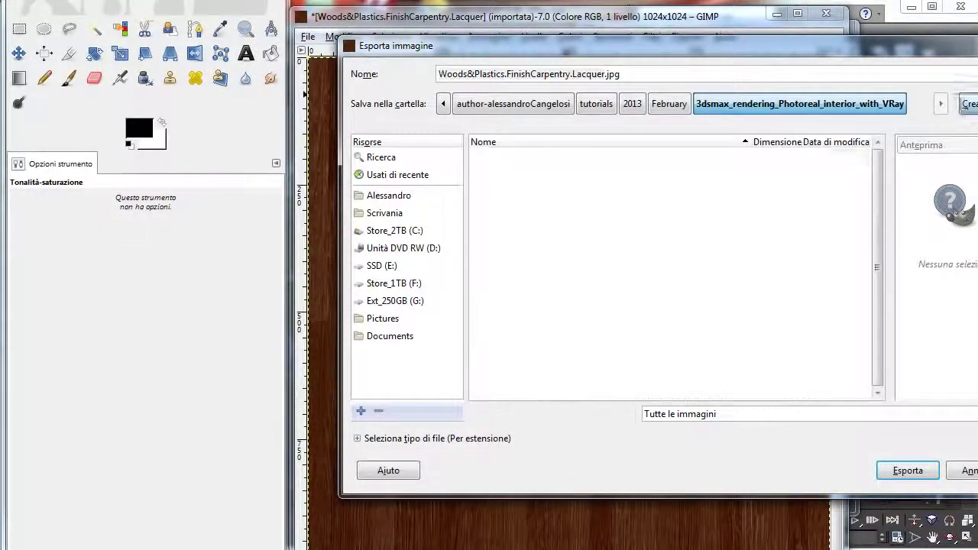
{"action": "type", "text": "Textures"}
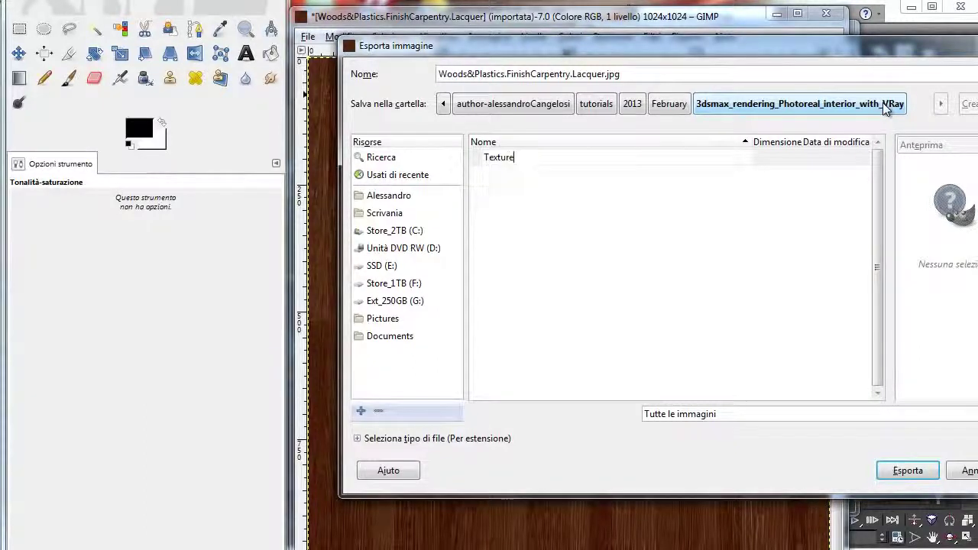
{"action": "key", "text": "Return"}
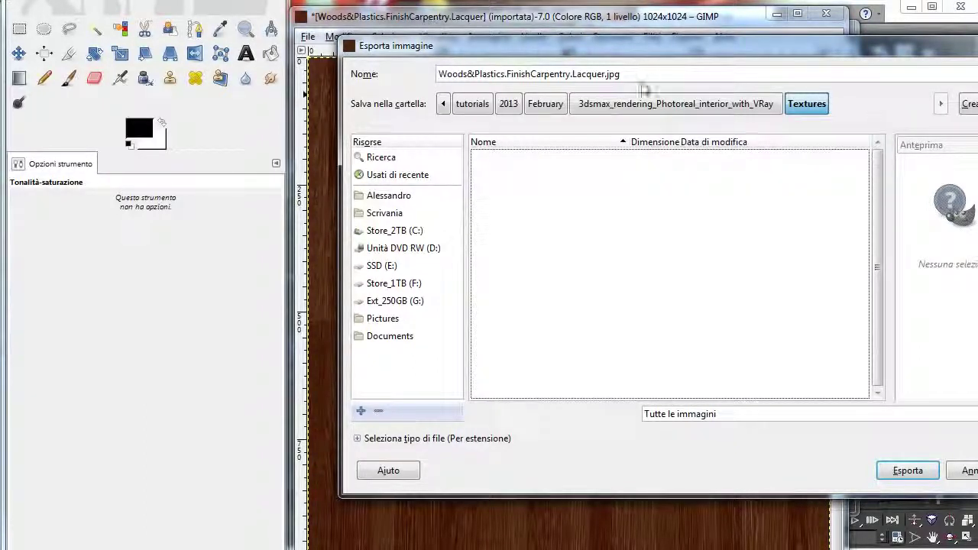
Step: Export the edited wood texture as Wood_Pavement.jpg into the Textures folder
{"action": "left_click_drag", "start_coordinate": [641, 77], "coordinate": [260, 58]}
{"action": "type", "text": "Wood_Pavement"}
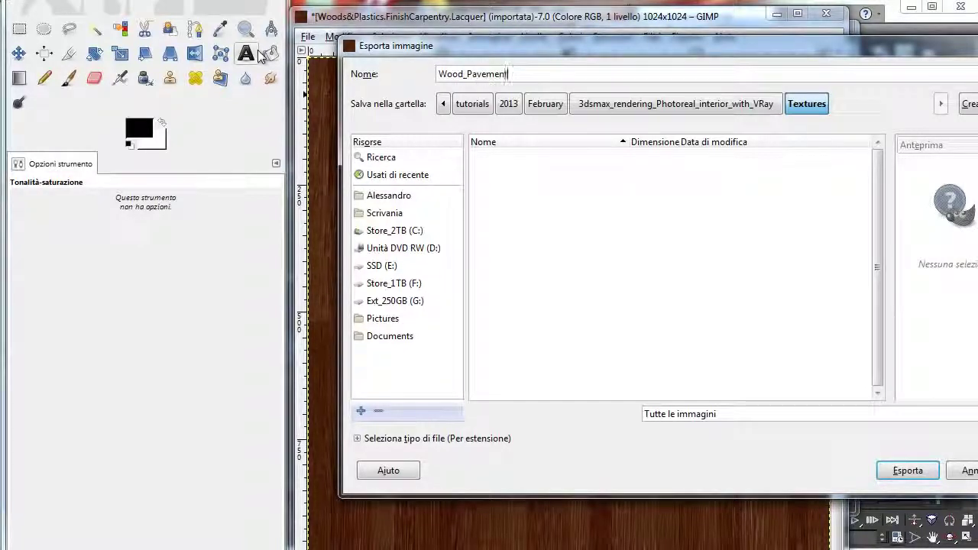
{"action": "type", "text": ".jpg"}
{"action": "key", "text": "Return"}
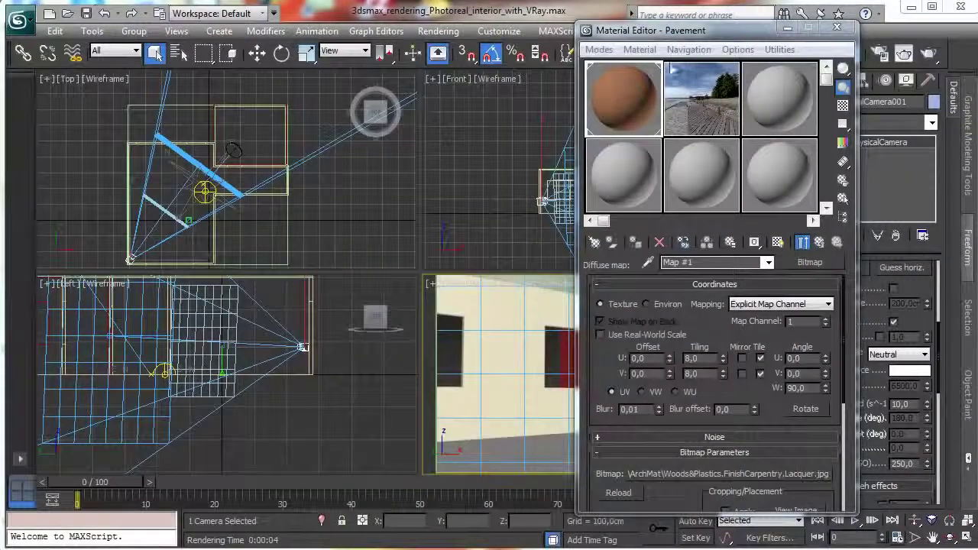
Step: In 3ds Max, start replacing the Pavement diffuse bitmap and browse from the Desktop through Dropbox to the 2013\February interior rendering project folder
{"action": "left_click", "coordinate": [726, 473]}
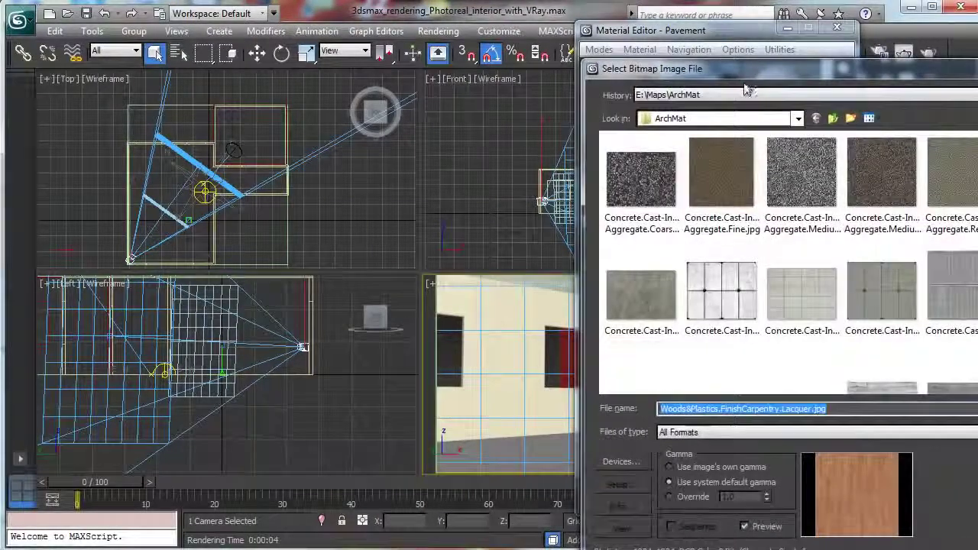
{"action": "left_click_drag", "start_coordinate": [721, 43], "coordinate": [359, 30]}
{"action": "left_click", "coordinate": [353, 78]}
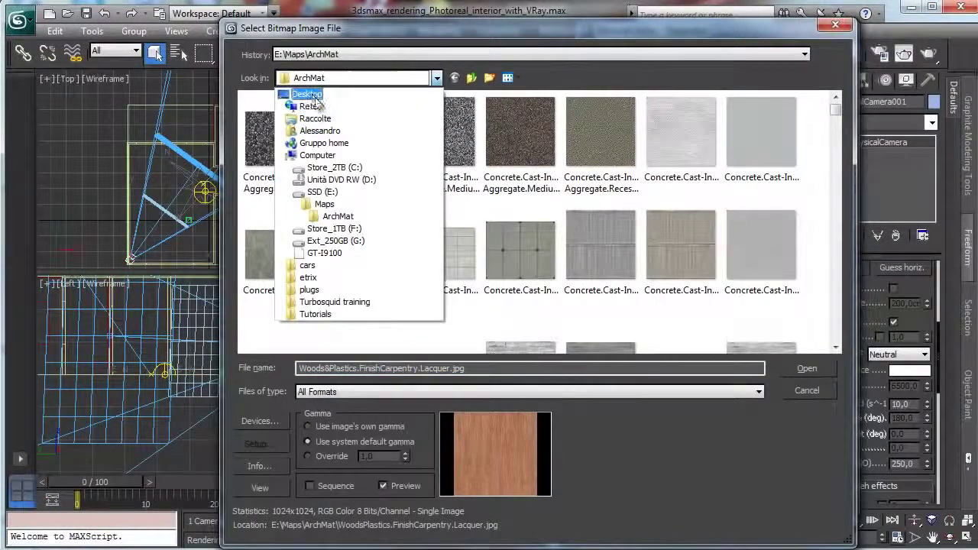
{"action": "left_click", "coordinate": [315, 96]}
{"action": "double_click", "coordinate": [417, 233]}
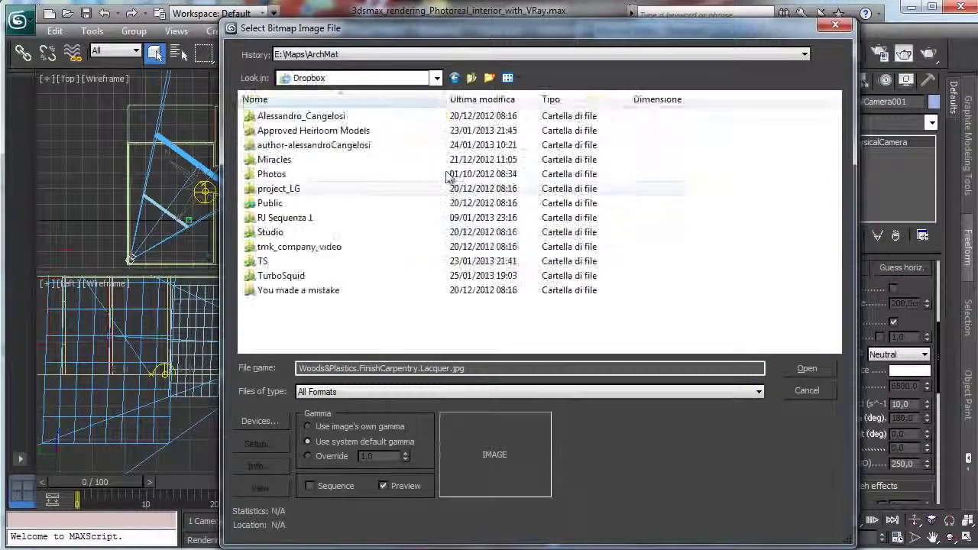
{"action": "double_click", "coordinate": [320, 146]}
{"action": "double_click", "coordinate": [323, 147]}
{"action": "double_click", "coordinate": [269, 118]}
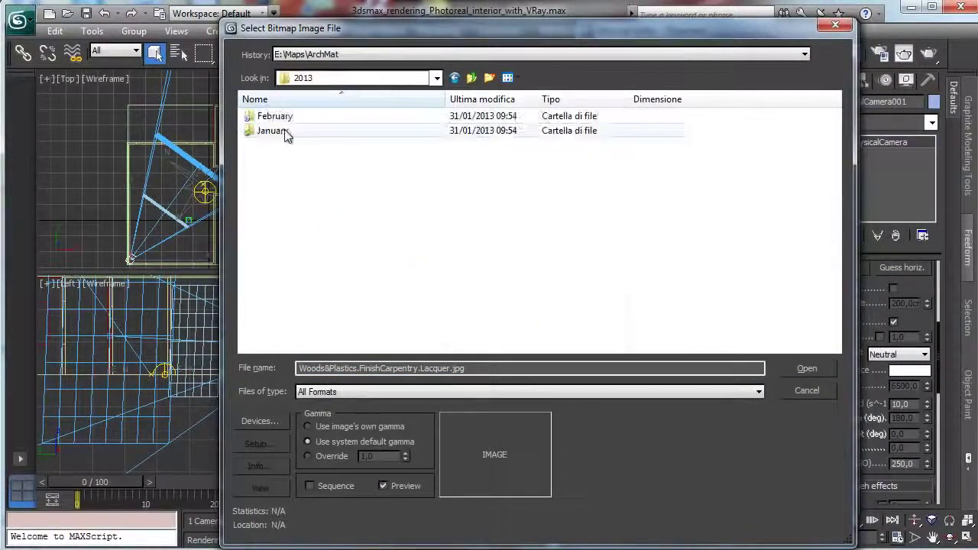
{"action": "double_click", "coordinate": [283, 115]}
{"action": "double_click", "coordinate": [367, 116]}
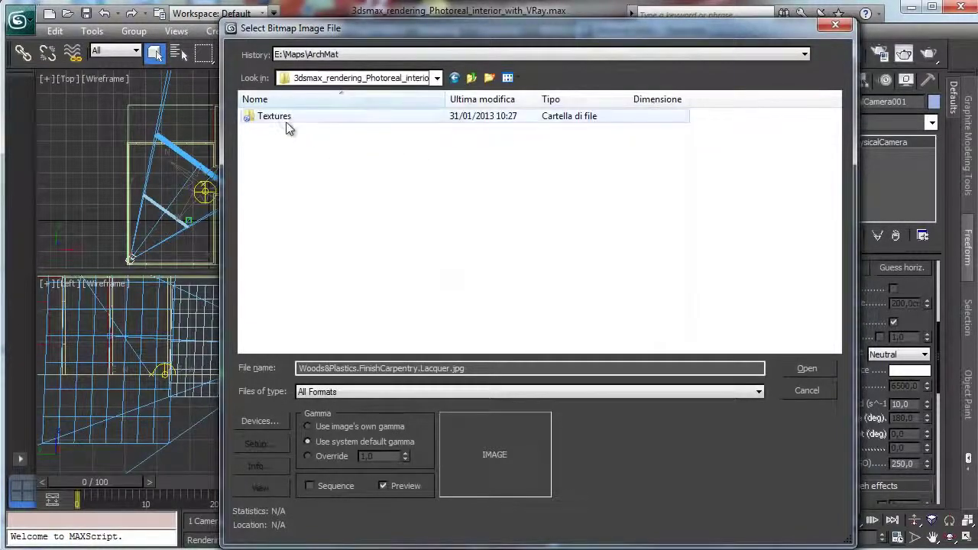
Step: Load Wood_Pavement.jpg from the Textures folder as the Pavement diffuse bitmap
{"action": "double_click", "coordinate": [285, 120]}
{"action": "left_click", "coordinate": [291, 118]}
{"action": "left_click", "coordinate": [813, 365]}
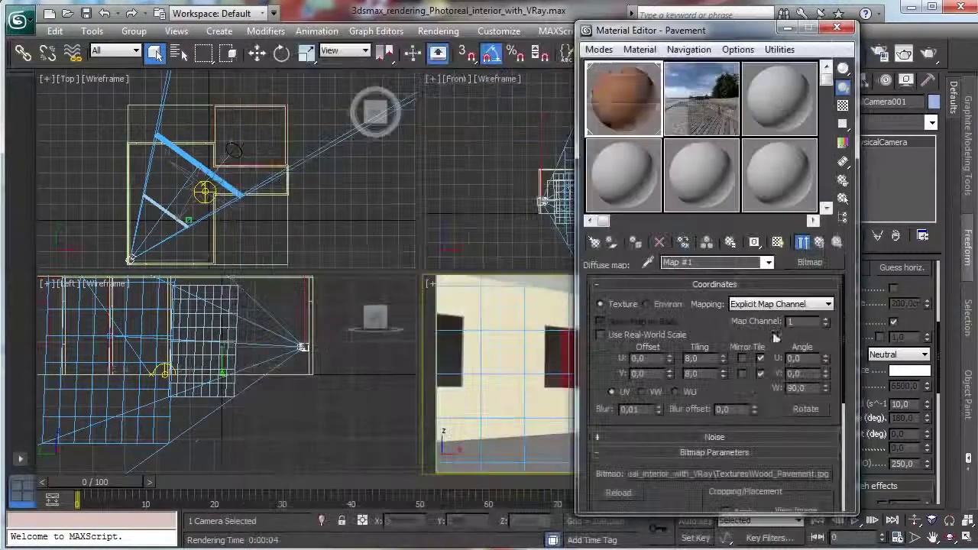
Step: Render the camera view with the new floor texture, placing the Material Editor and V-Ray frame buffer side by side
{"action": "left_click_drag", "start_coordinate": [680, 30], "coordinate": [157, 30]}
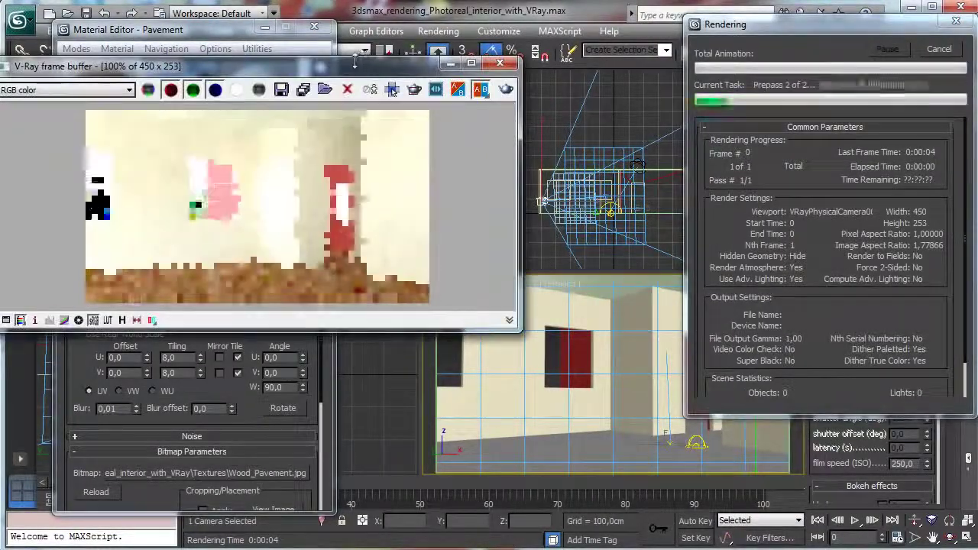
{"action": "left_click_drag", "start_coordinate": [347, 70], "coordinate": [619, 126]}
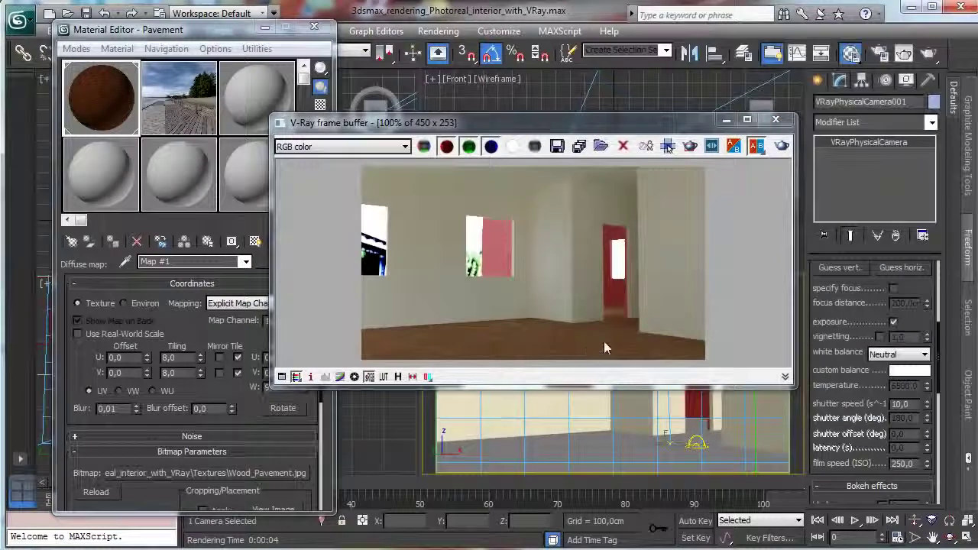
{"action": "left_click_drag", "start_coordinate": [533, 122], "coordinate": [651, 99]}
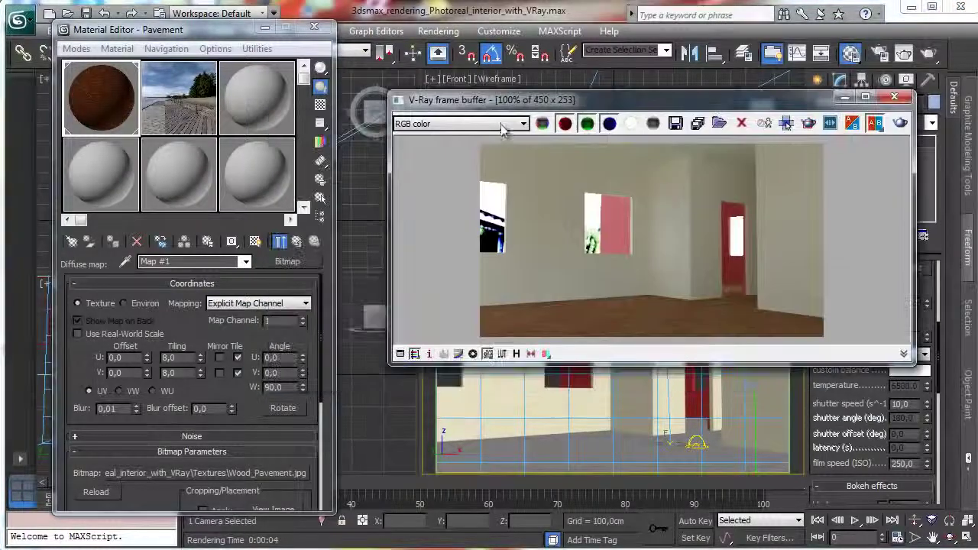
Step: Set the Pavement material's Reflect color to light grey and render the camera view again
{"action": "left_click", "coordinate": [297, 242]}
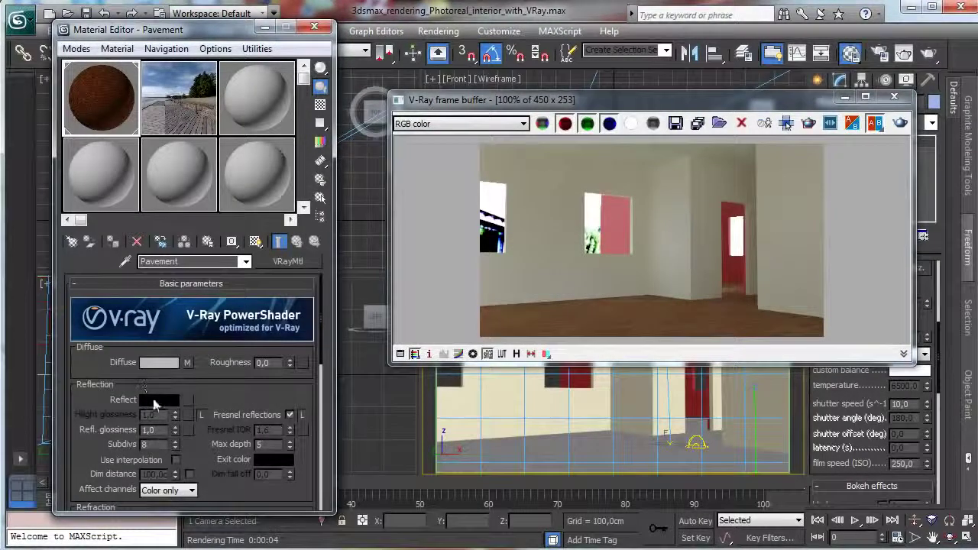
{"action": "left_click", "coordinate": [160, 400]}
{"action": "left_click_drag", "start_coordinate": [392, 86], "coordinate": [391, 128]}
{"action": "left_click", "coordinate": [503, 199]}
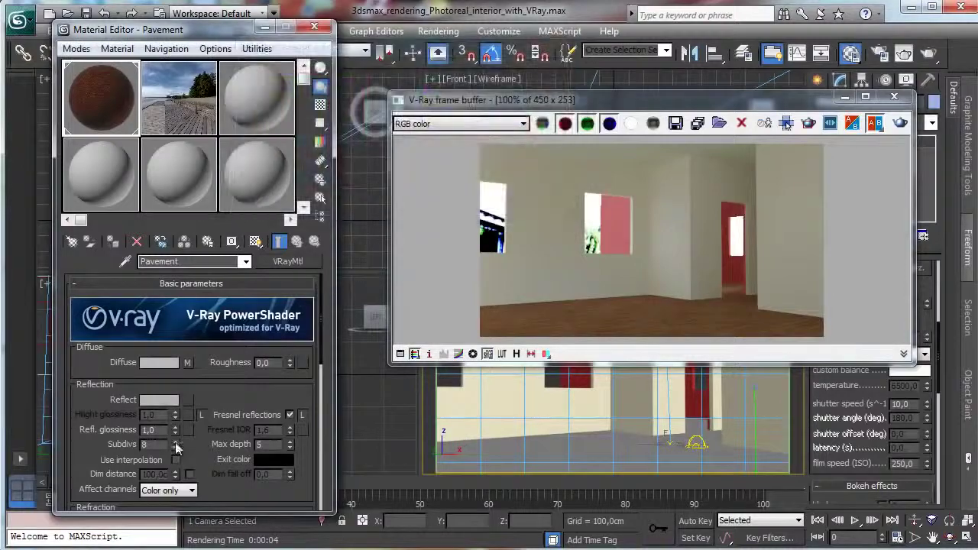
{"action": "left_click", "coordinate": [900, 124]}
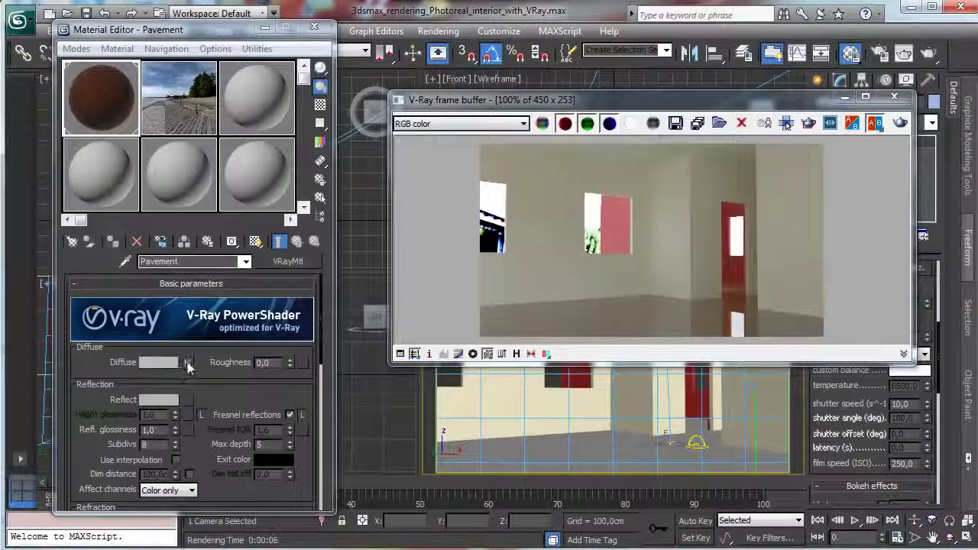
Step: Copy the diffuse map into the Reflect slot and wrap it in a Color Correction map, keeping the old map as sub-map
{"action": "left_click_drag", "start_coordinate": [189, 367], "coordinate": [188, 401]}
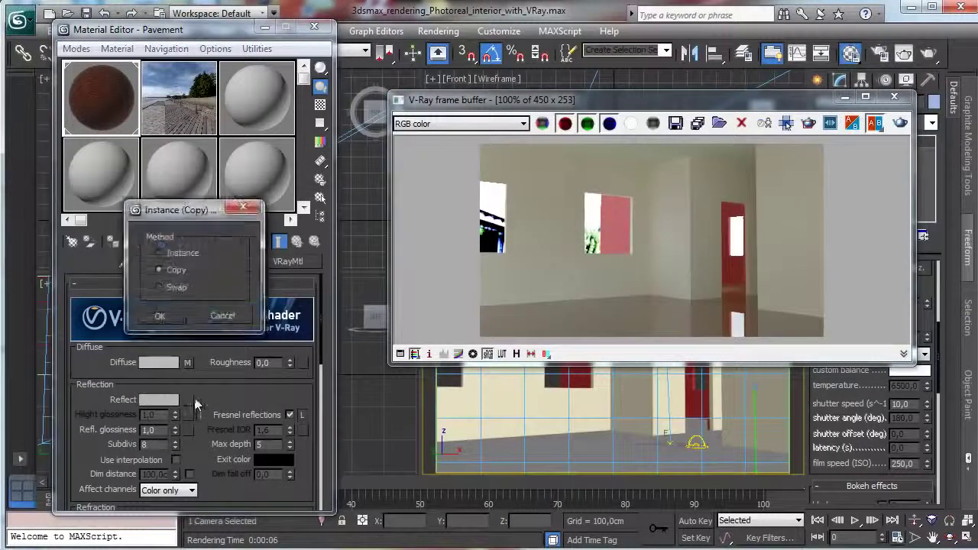
{"action": "left_click", "coordinate": [161, 315]}
{"action": "left_click", "coordinate": [188, 400]}
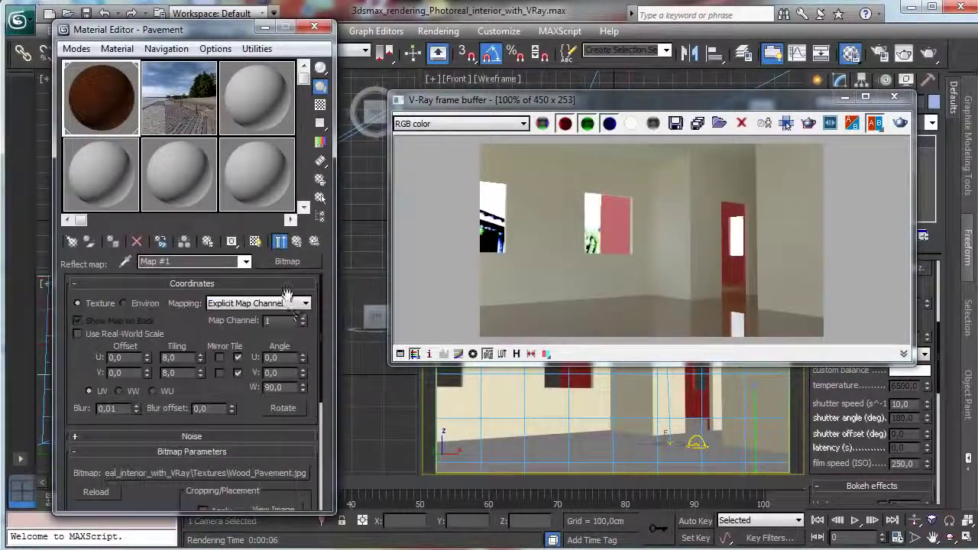
{"action": "left_click", "coordinate": [287, 262]}
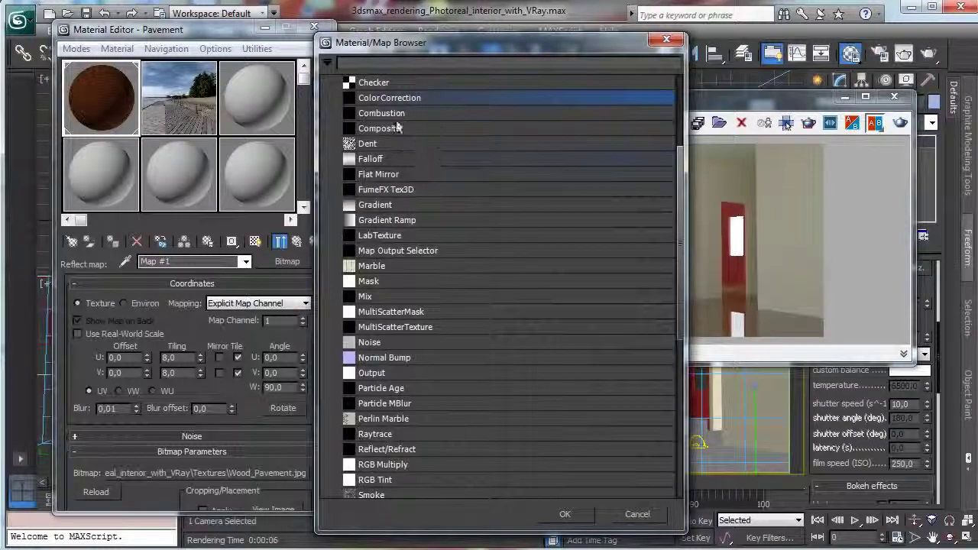
{"action": "double_click", "coordinate": [403, 99]}
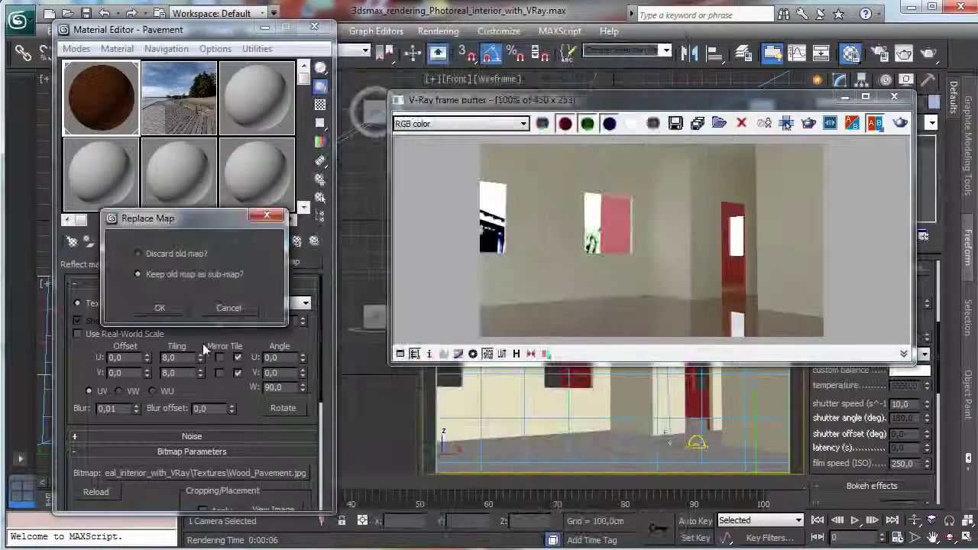
{"action": "left_click", "coordinate": [159, 308]}
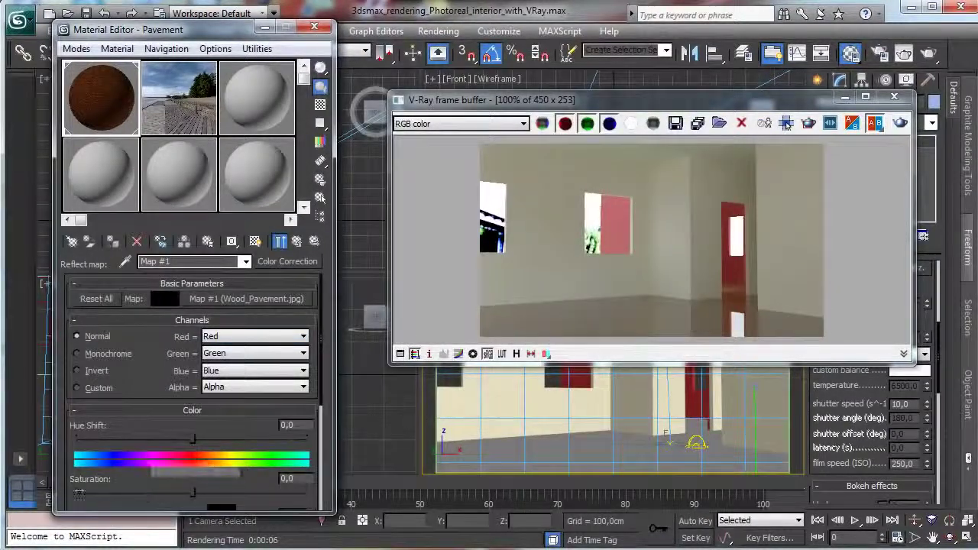
Step: Set the reflection Color Correction's saturation to -100 and render the camera view
{"action": "left_click_drag", "start_coordinate": [194, 494], "coordinate": [79, 494]}
{"action": "scroll", "coordinate": [157, 431], "scroll_direction": "down", "scroll_amount": 3}
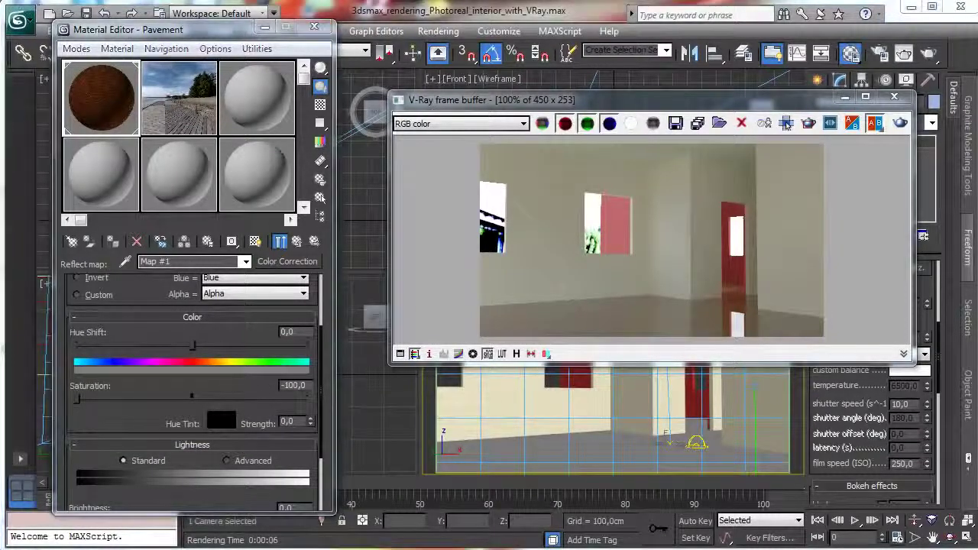
{"action": "left_click", "coordinate": [901, 124]}
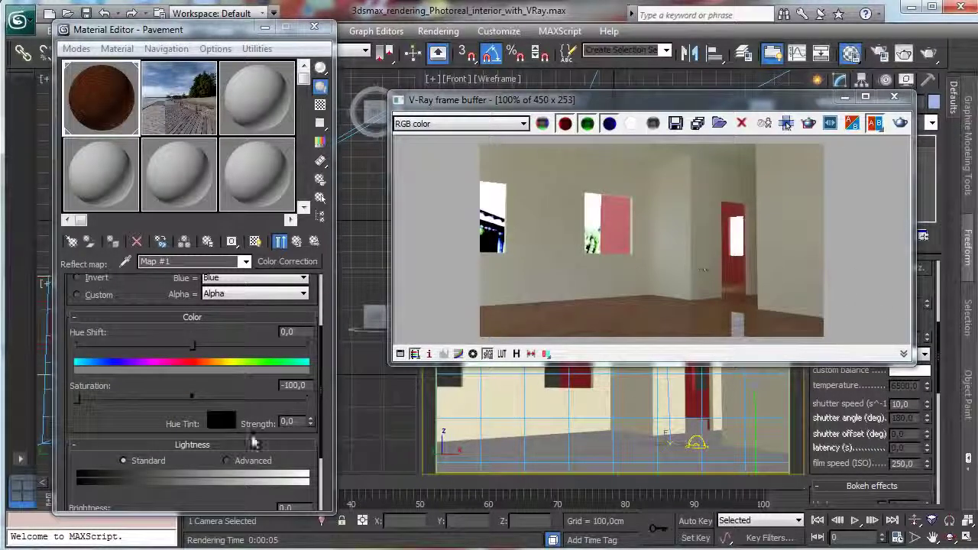
Step: Preview only the reflection Color Correction map and set its brightness to about 30.9 and contrast to about 68.8
{"action": "left_click", "coordinate": [281, 241]}
{"action": "scroll", "coordinate": [216, 395], "scroll_direction": "down", "scroll_amount": 3}
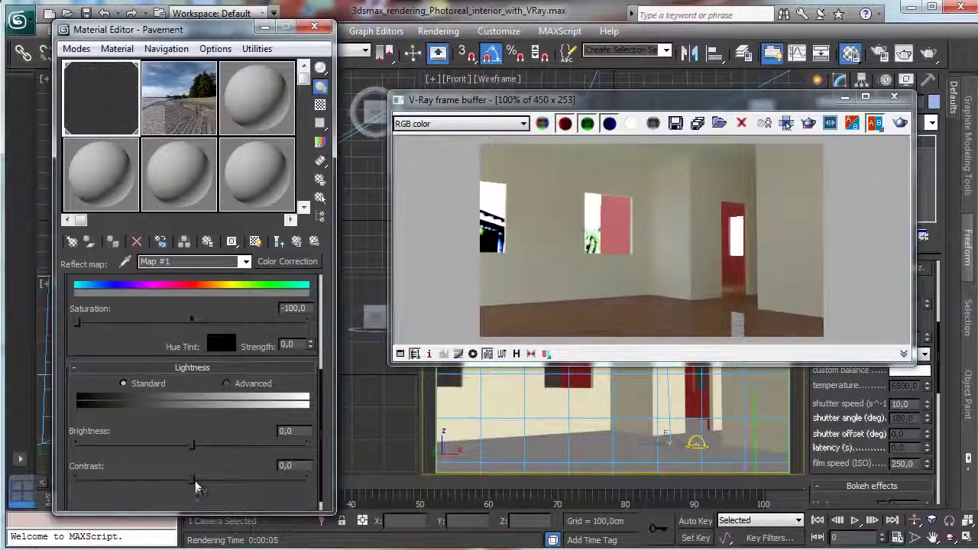
{"action": "left_click_drag", "start_coordinate": [194, 480], "coordinate": [237, 480]}
{"action": "left_click_drag", "start_coordinate": [194, 445], "coordinate": [273, 481]}
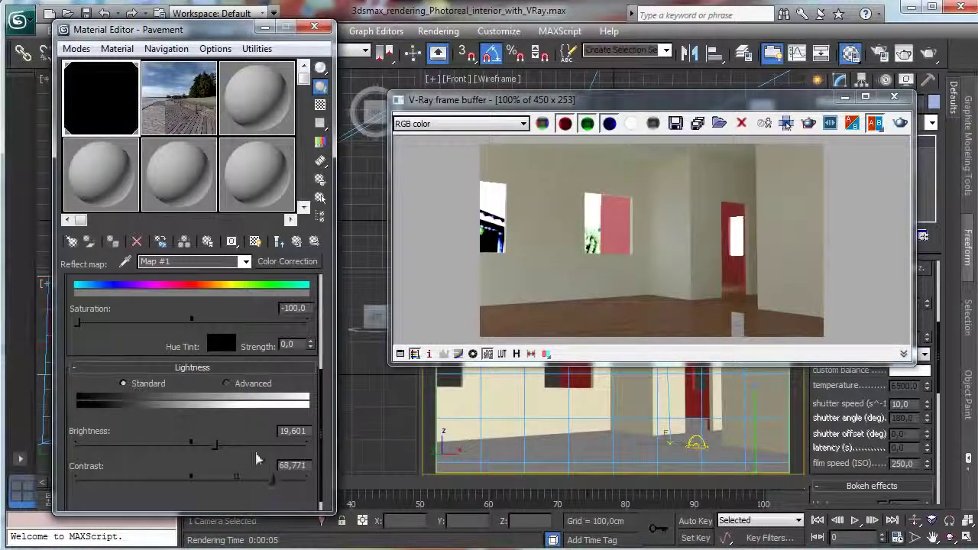
{"action": "left_click_drag", "start_coordinate": [249, 449], "coordinate": [228, 453]}
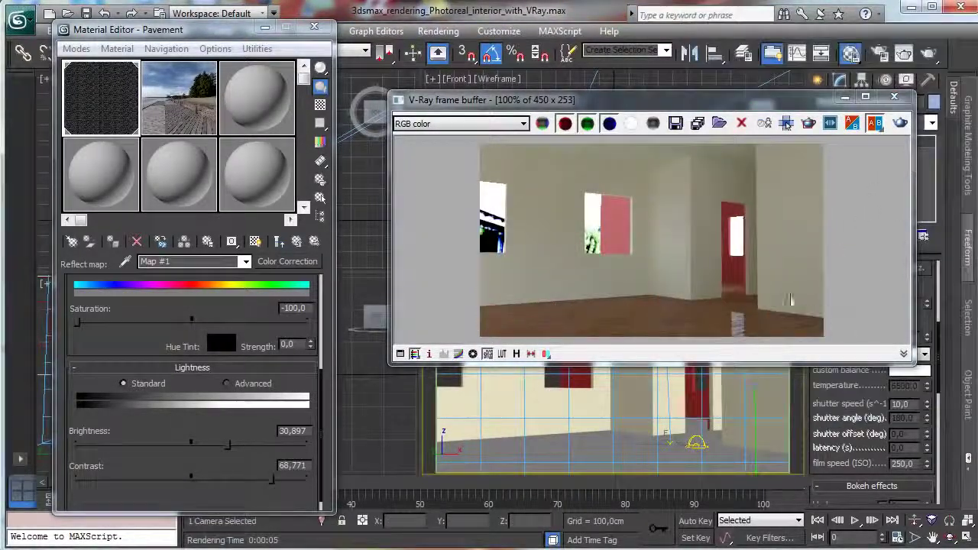
Step: Set the Pavement material's reflection glossiness to 0.78 and render the camera view
{"action": "left_click", "coordinate": [296, 242]}
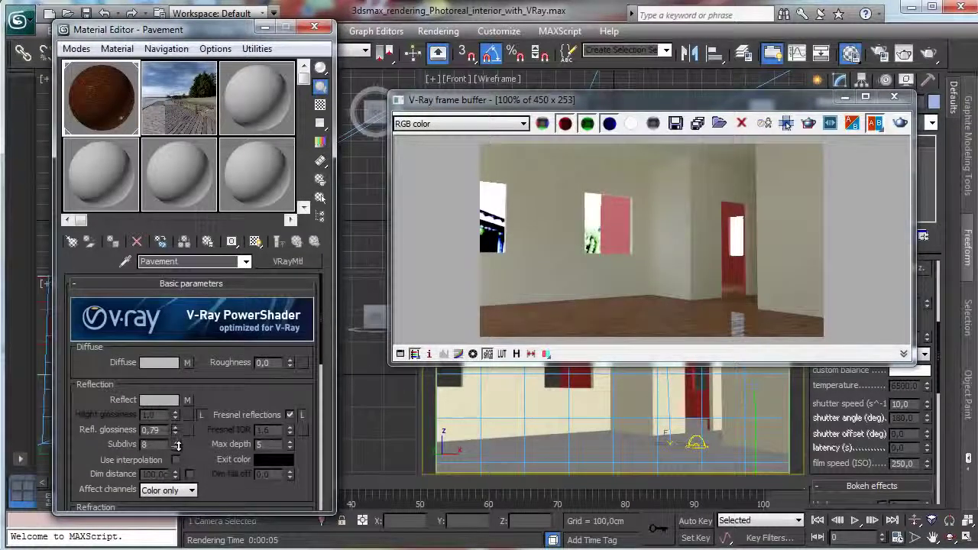
{"action": "left_click_drag", "start_coordinate": [178, 445], "coordinate": [178, 447]}
{"action": "left_click", "coordinate": [899, 123]}
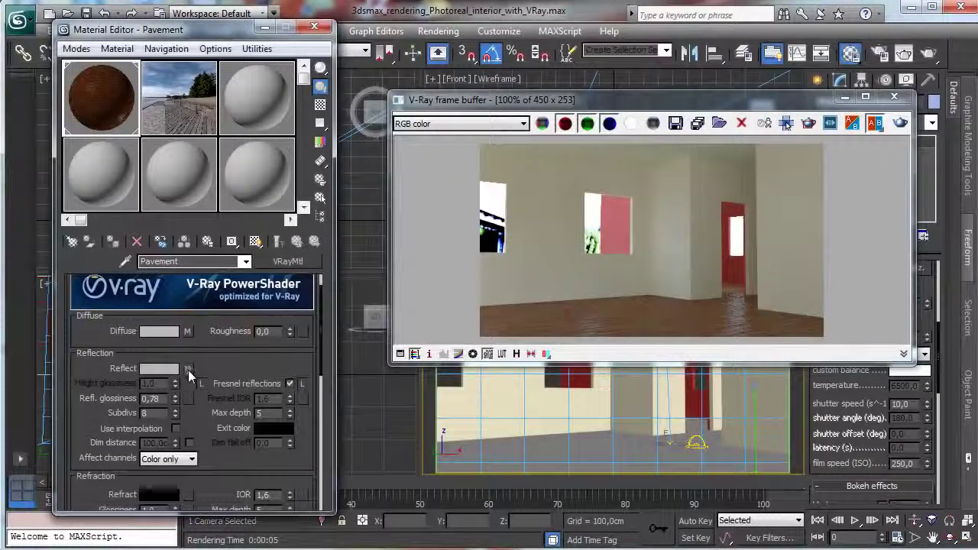
Step: Set the reflection Color Correction's brightness to 40 and render the camera view to test it
{"action": "left_click", "coordinate": [187, 400]}
{"action": "left_click_drag", "start_coordinate": [164, 356], "coordinate": [185, 242]}
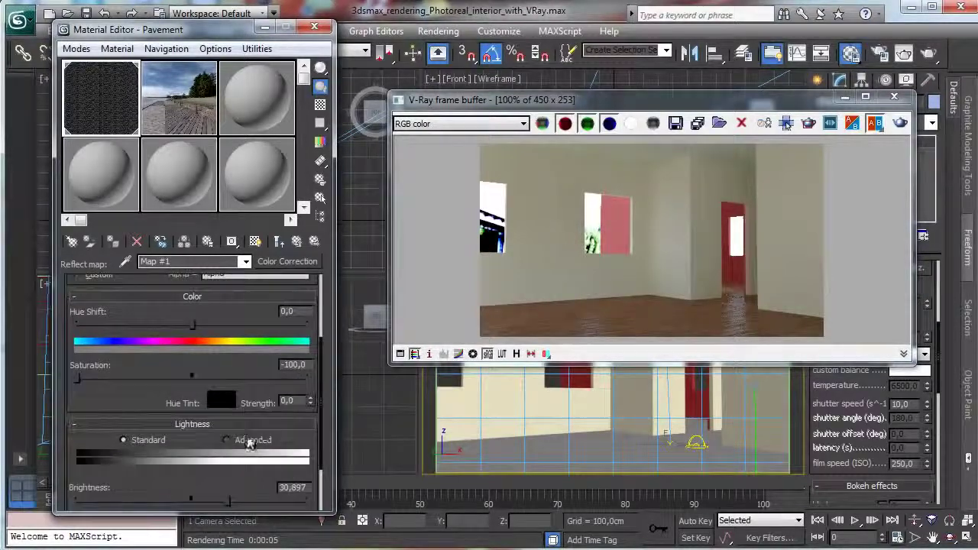
{"action": "left_click_drag", "start_coordinate": [234, 475], "coordinate": [230, 401]}
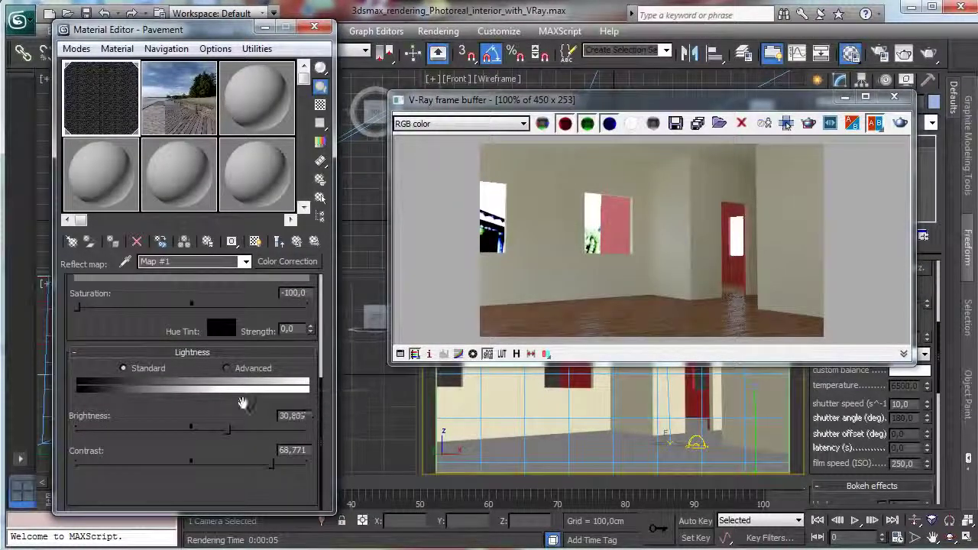
{"action": "double_click", "coordinate": [293, 416]}
{"action": "type", "text": "40"}
{"action": "key", "text": "Return"}
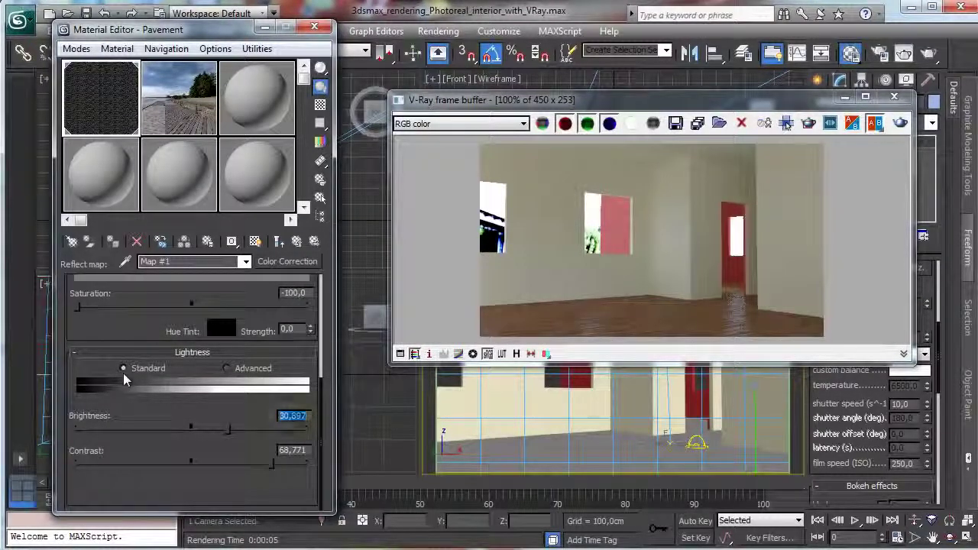
{"action": "left_click", "coordinate": [900, 123]}
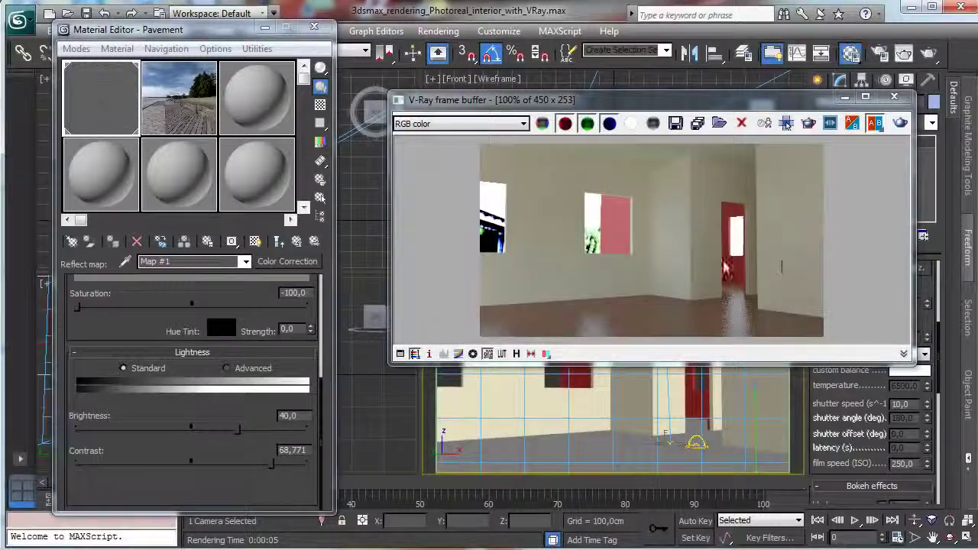
Step: Set the Pavement material's reflection subdivs to 16 and reflection glossiness to 0.82
{"action": "left_click", "coordinate": [298, 243]}
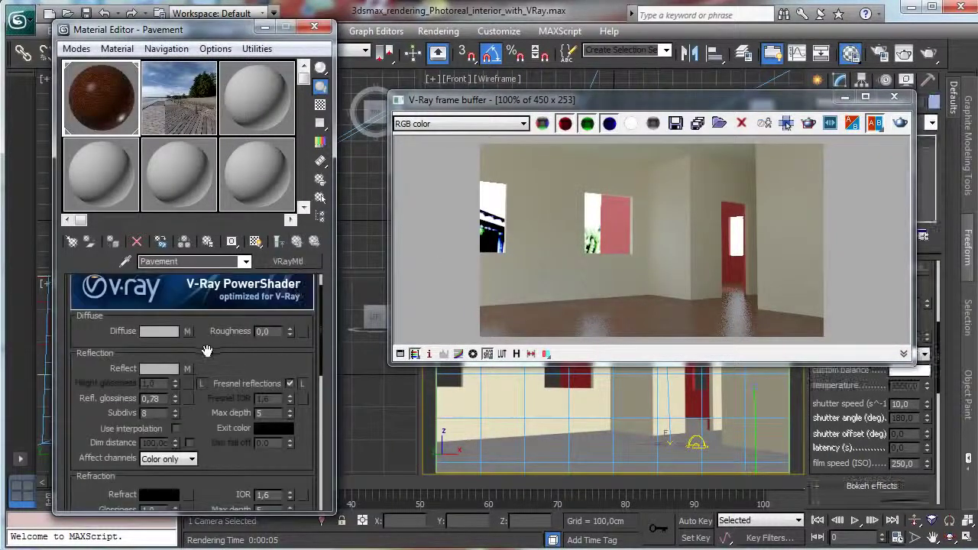
{"action": "scroll", "coordinate": [205, 353], "scroll_direction": "down", "scroll_amount": 3}
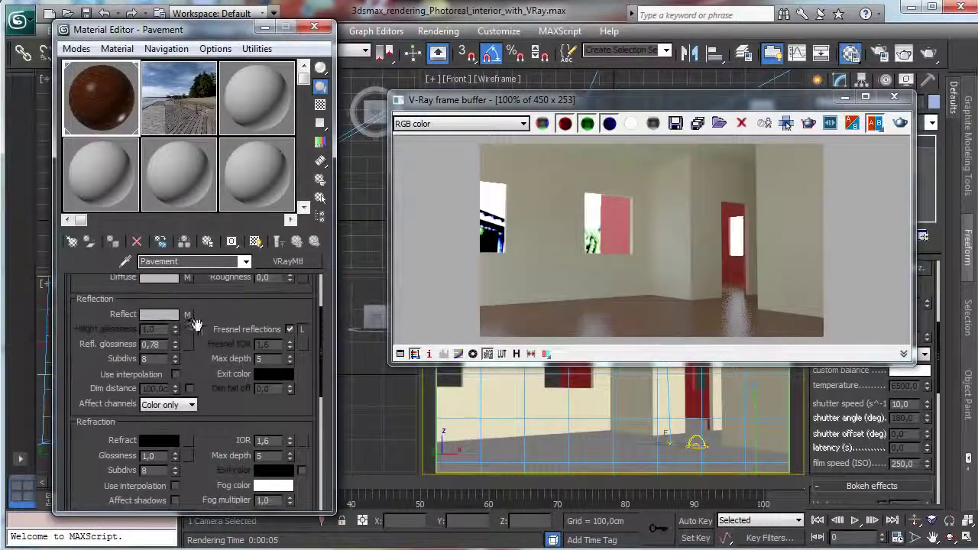
{"action": "left_click", "coordinate": [161, 346]}
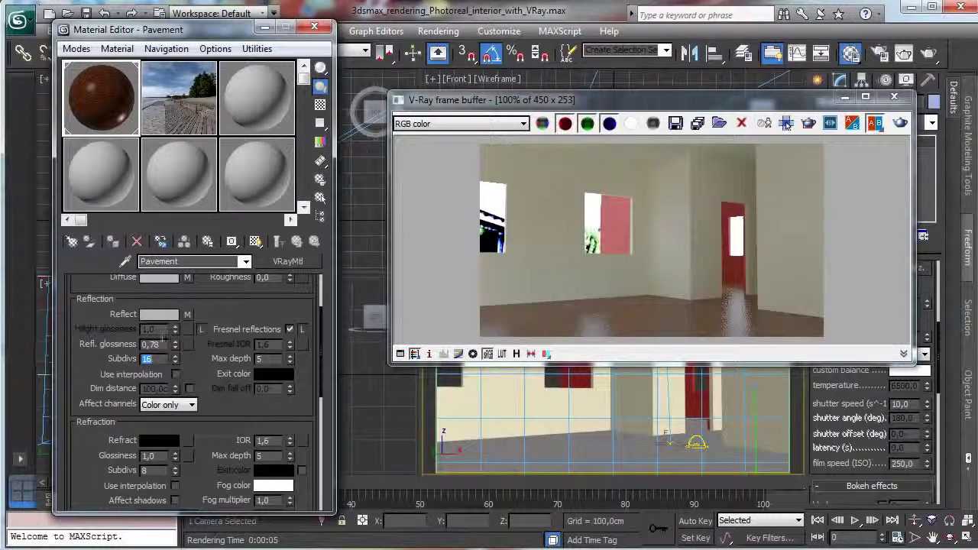
{"action": "left_click", "coordinate": [162, 343]}
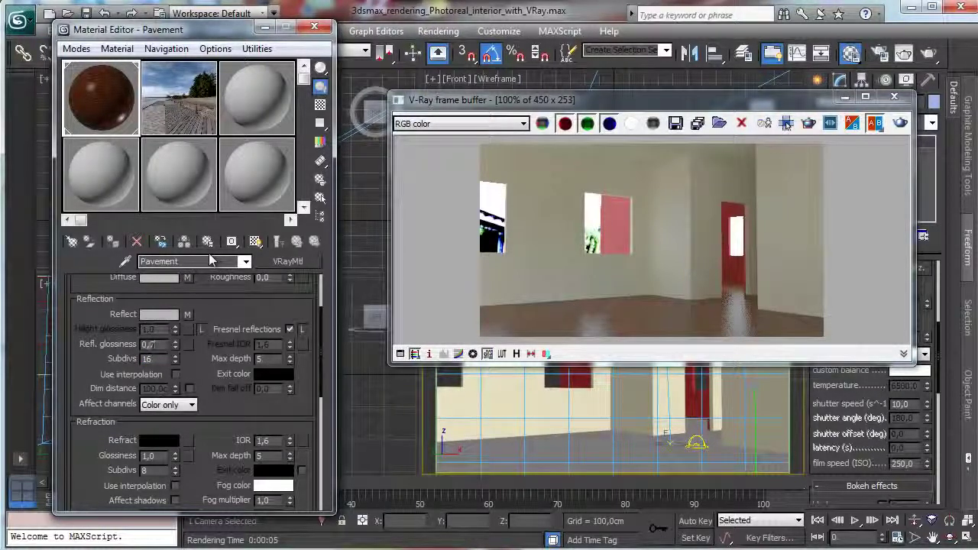
{"action": "key", "text": "Return"}
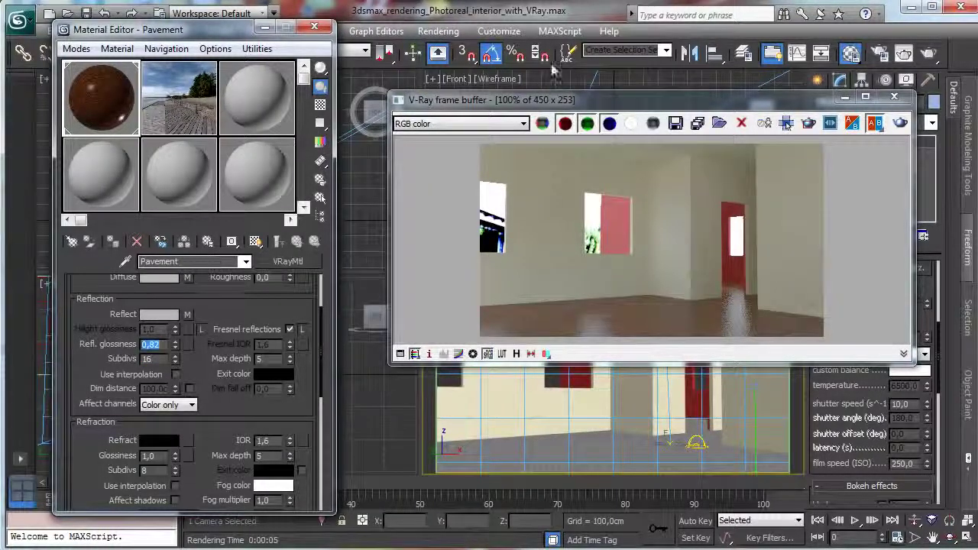
Step: Render the camera view and copy the Pavement material's reflection Color Correction map to its reflection glossiness slot
{"action": "left_click", "coordinate": [900, 124]}
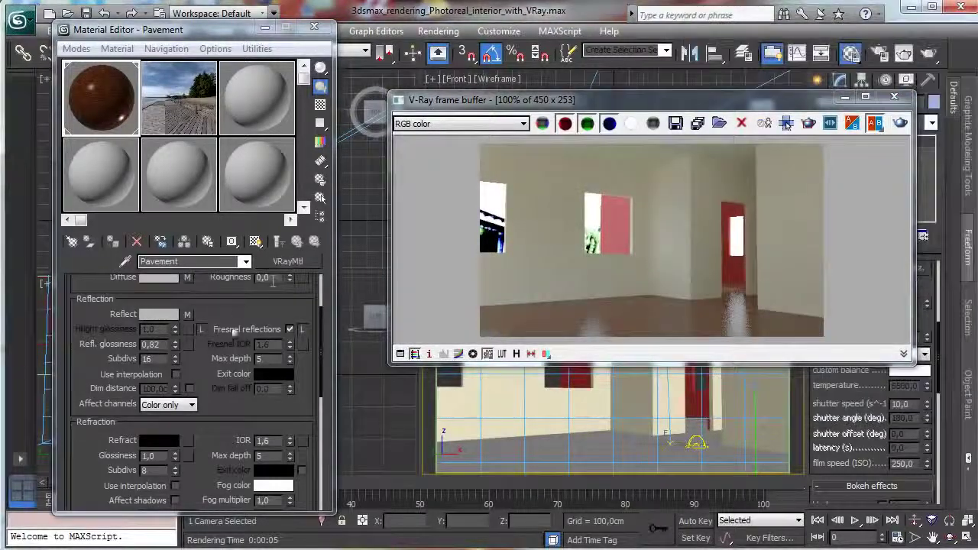
{"action": "left_click_drag", "start_coordinate": [187, 316], "coordinate": [188, 344]}
{"action": "left_click", "coordinate": [160, 317]}
{"action": "left_click", "coordinate": [188, 345]}
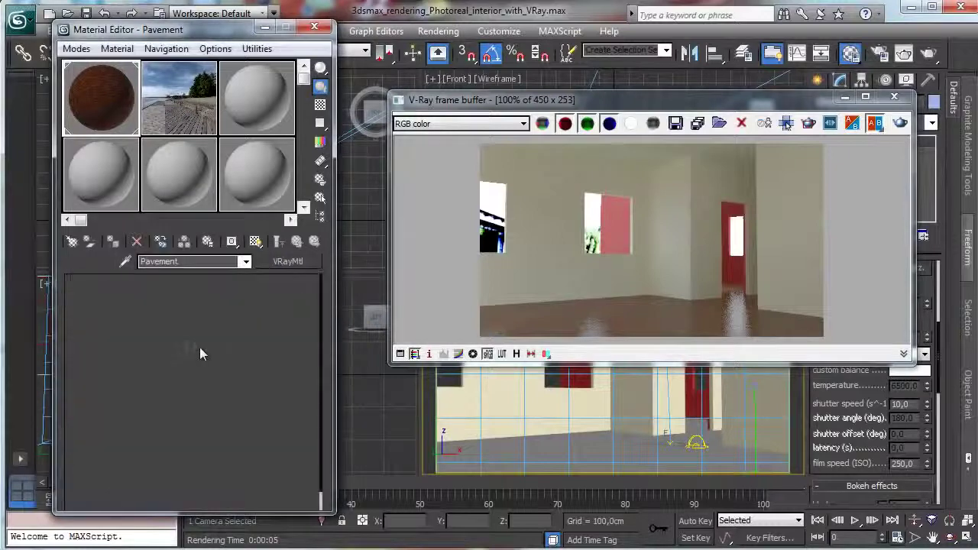
Step: Set the glossiness Color Correction's brightness to about 96 and contrast to about 55.5, and render the camera view
{"action": "left_click_drag", "start_coordinate": [162, 426], "coordinate": [163, 281]}
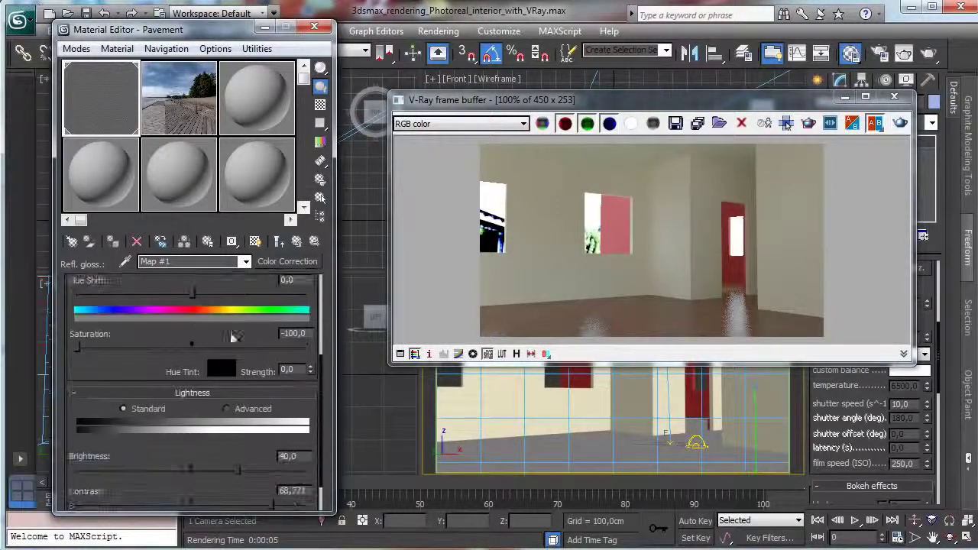
{"action": "left_click_drag", "start_coordinate": [254, 470], "coordinate": [257, 504]}
{"action": "left_click", "coordinate": [280, 241]}
{"action": "left_click", "coordinate": [901, 124]}
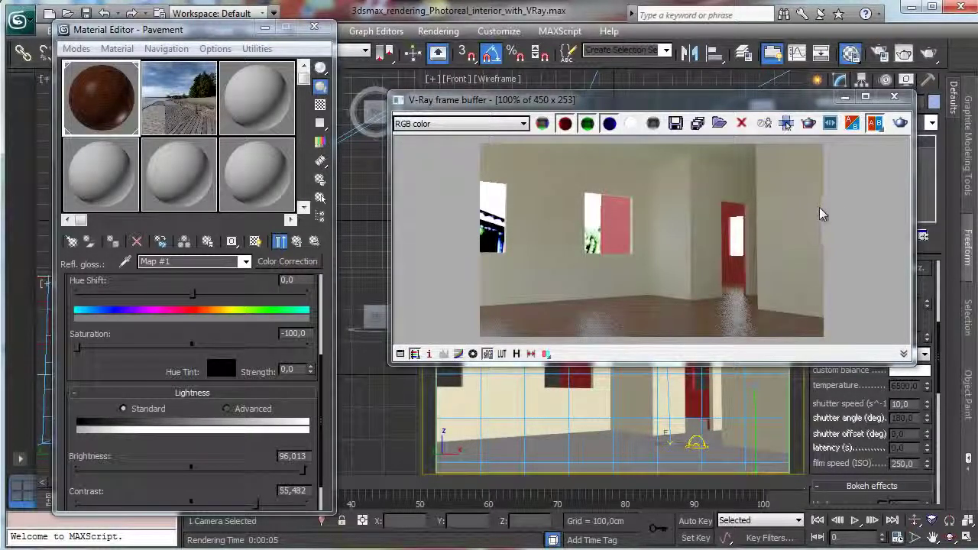
{"action": "left_click", "coordinate": [299, 243]}
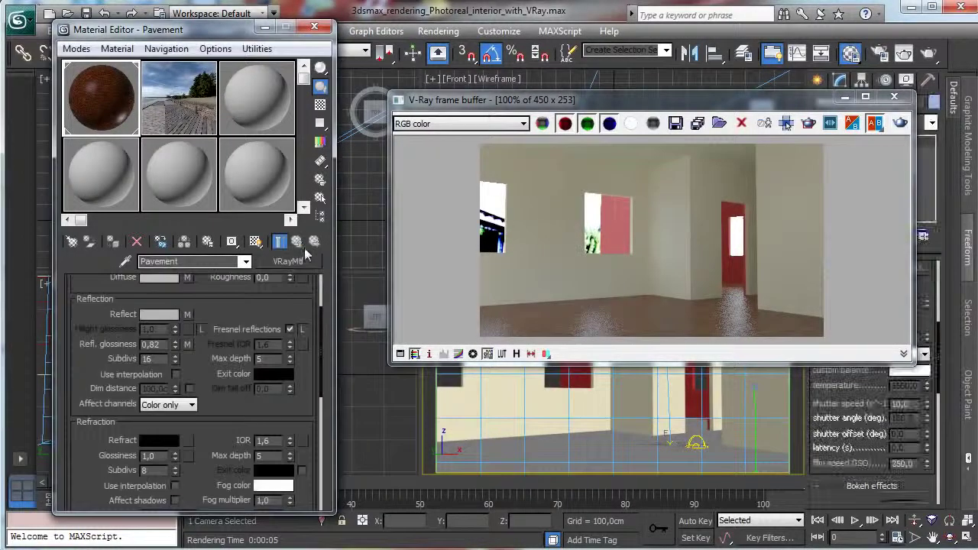
{"action": "left_click_drag", "start_coordinate": [201, 361], "coordinate": [200, 370]}
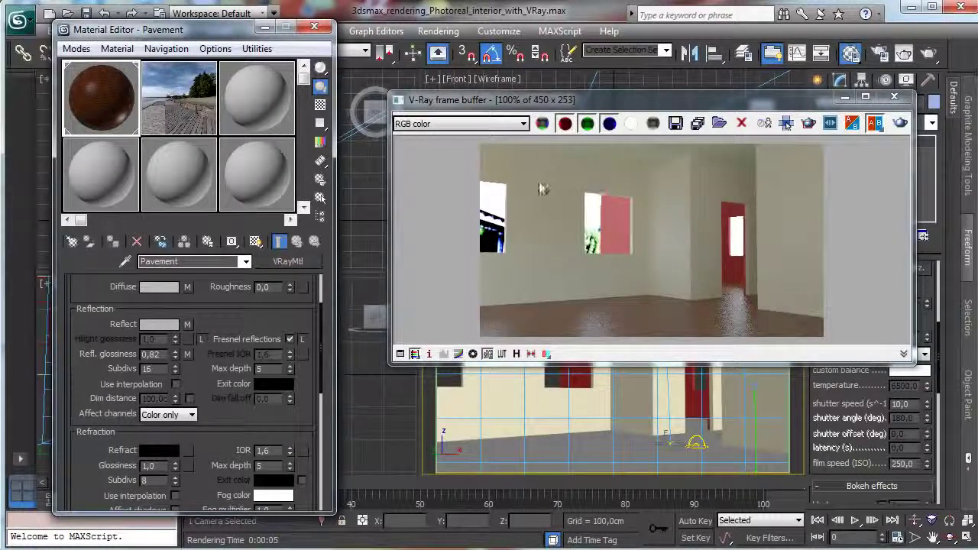
{"action": "scroll", "coordinate": [250, 315], "scroll_direction": "up", "scroll_amount": 3}
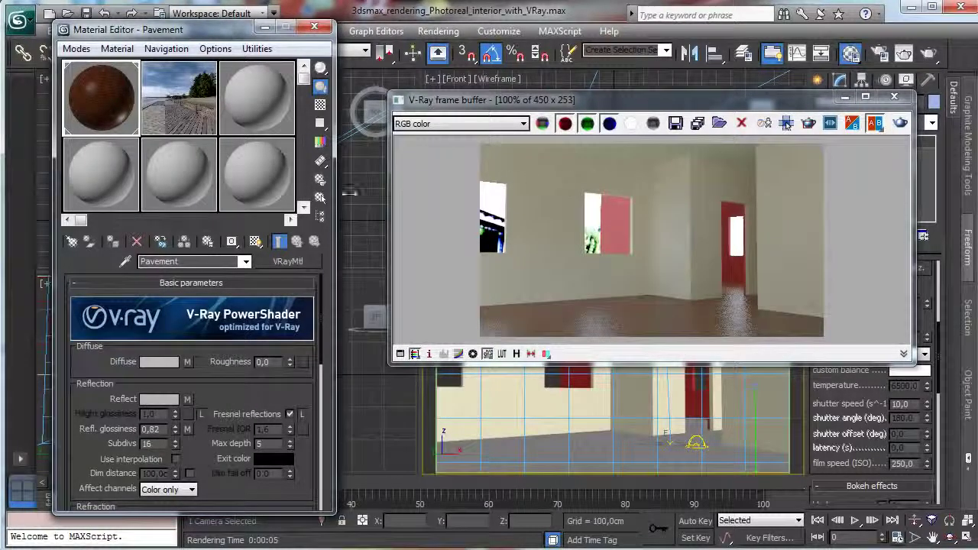
Step: Name the unused 03 - Default material "Wall - Ceiling"
{"action": "left_click", "coordinate": [273, 119]}
{"action": "left_click", "coordinate": [844, 99]}
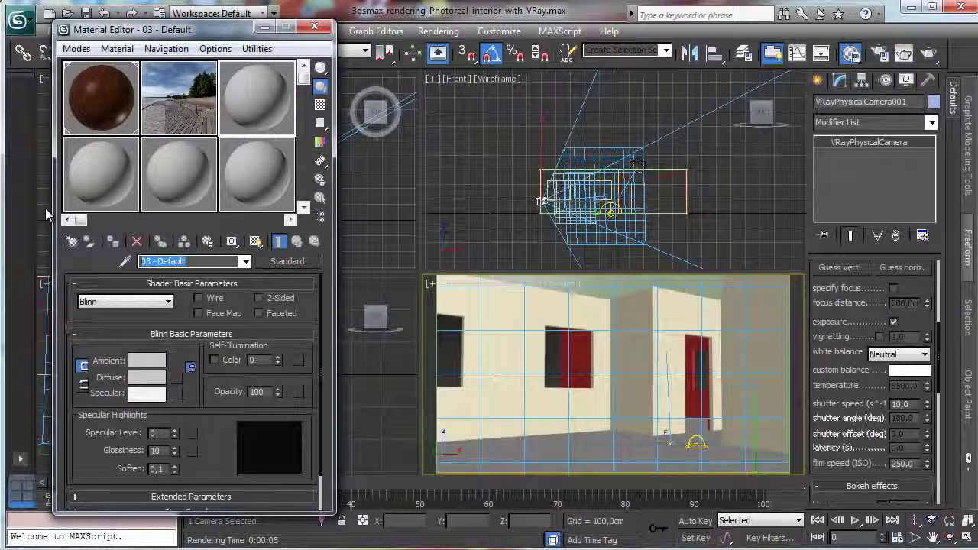
{"action": "type", "text": "w"}
{"action": "key", "text": "BackSpace"}
{"action": "type", "text": "Wall"}
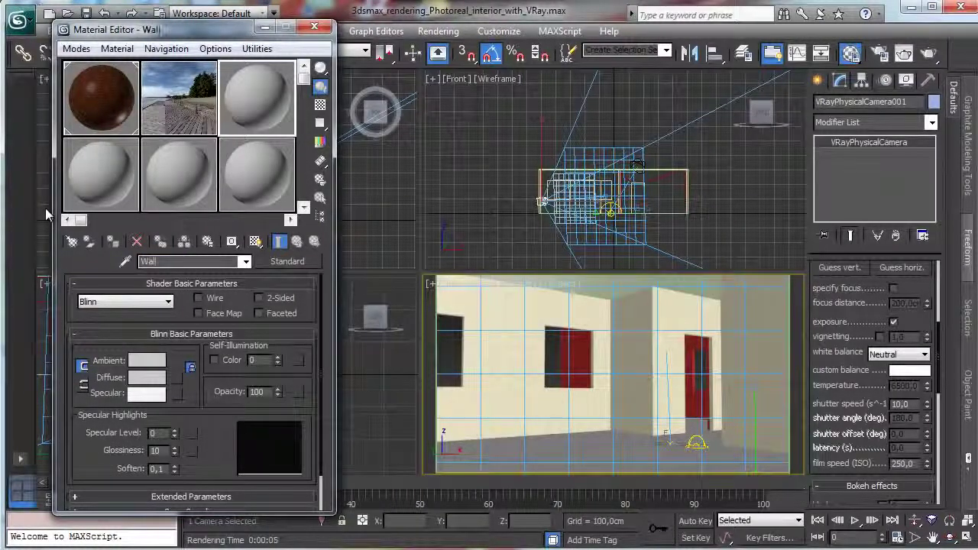
{"action": "type", "text": " - Ceiling"}
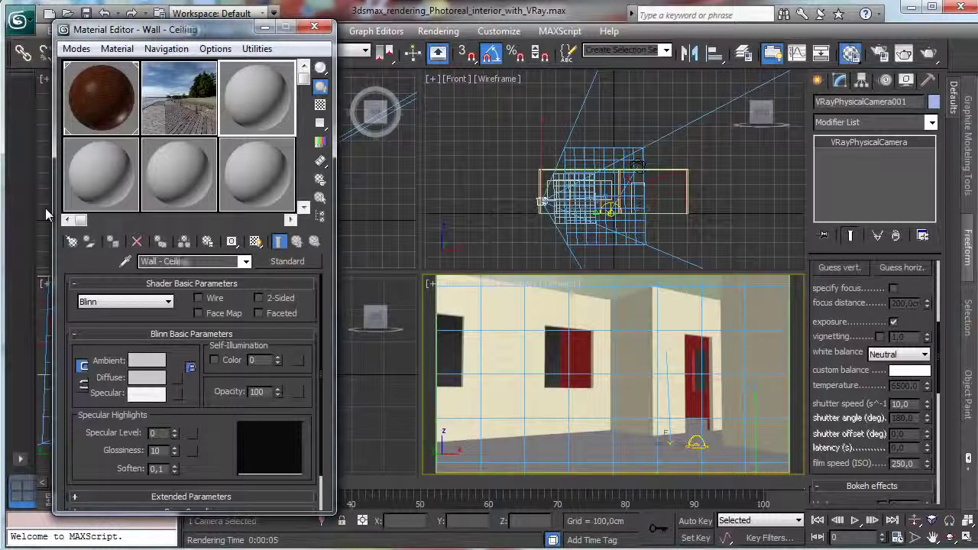
Step: Assign the wall and ceiling material to the room wall mesh and make it a VRayMtl named "Wall 1 - Ceiling"
{"action": "left_click", "coordinate": [622, 312]}
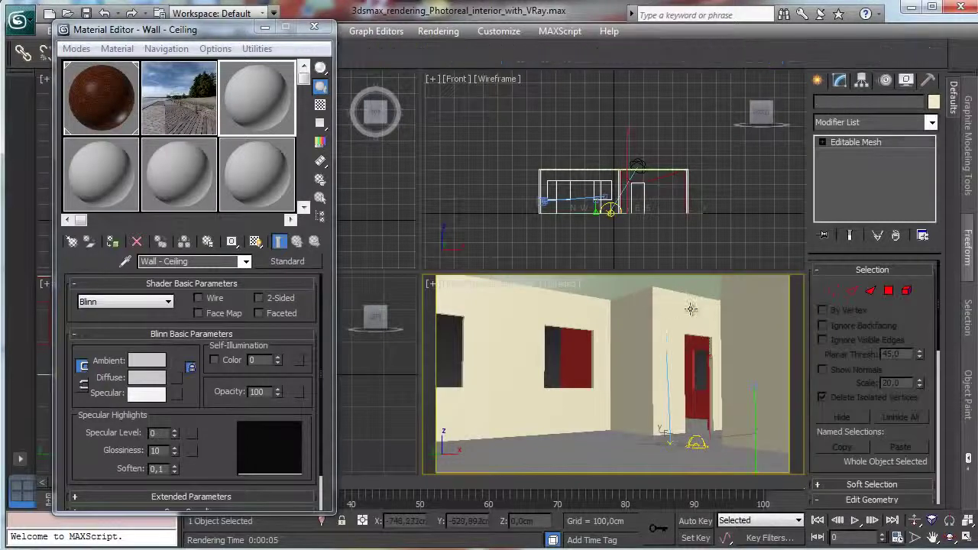
{"action": "left_click", "coordinate": [113, 242]}
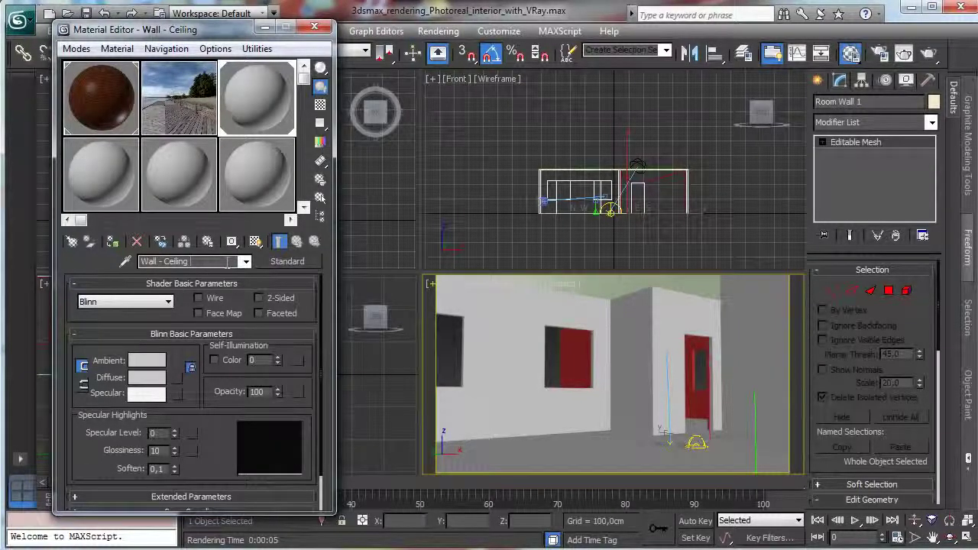
{"action": "left_click", "coordinate": [298, 262]}
{"action": "double_click", "coordinate": [376, 384]}
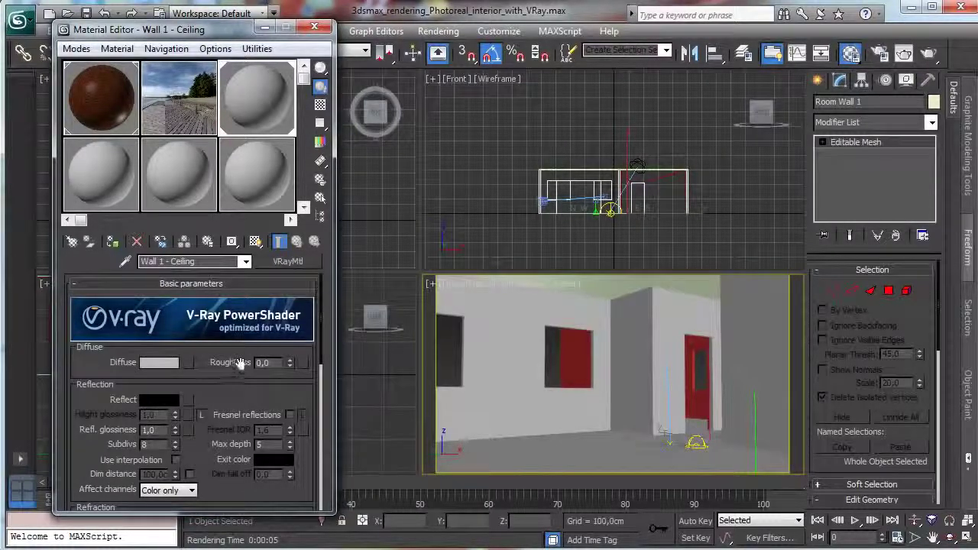
Step: Add a Noise map to the Wall 1 - Ceiling material's diffuse slot and render the camera view
{"action": "left_click", "coordinate": [159, 363]}
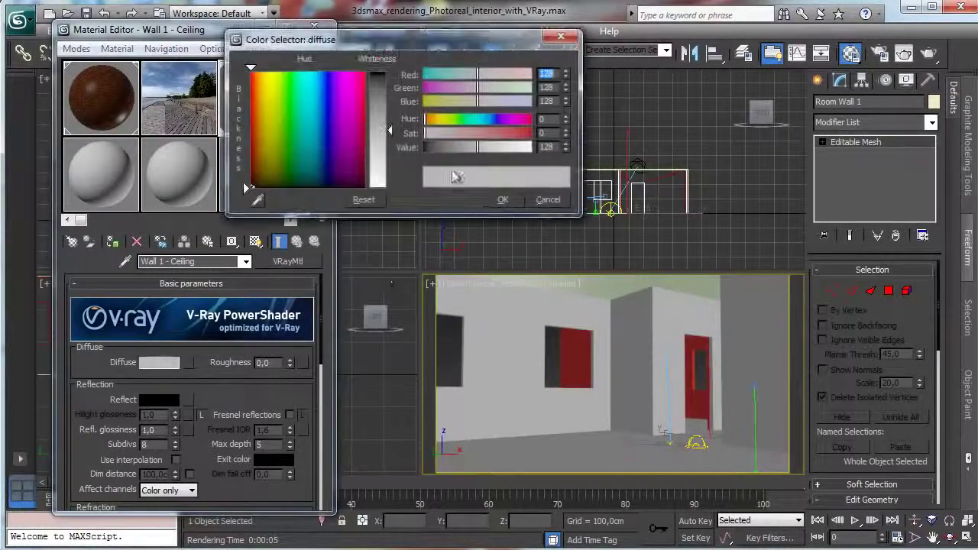
{"action": "left_click", "coordinate": [548, 200]}
{"action": "left_click", "coordinate": [188, 363]}
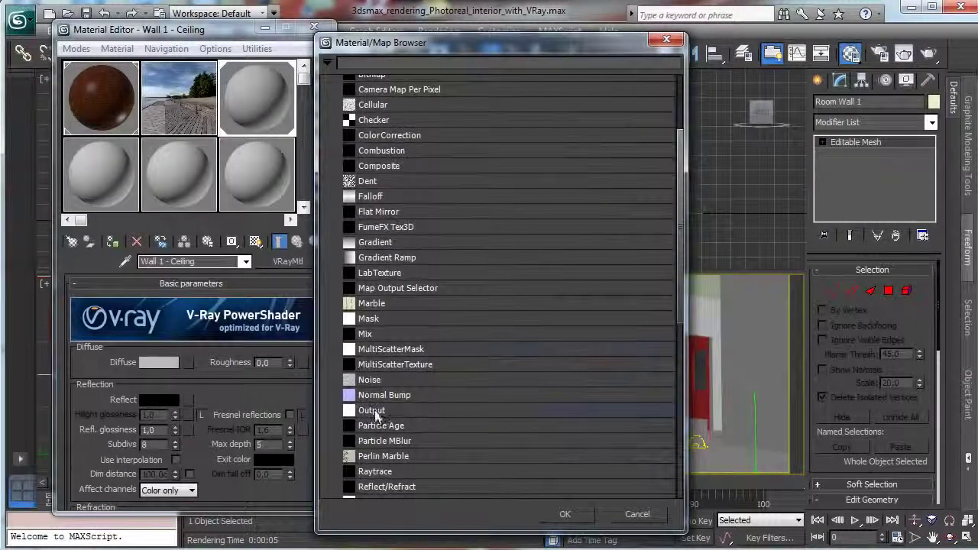
{"action": "double_click", "coordinate": [369, 379]}
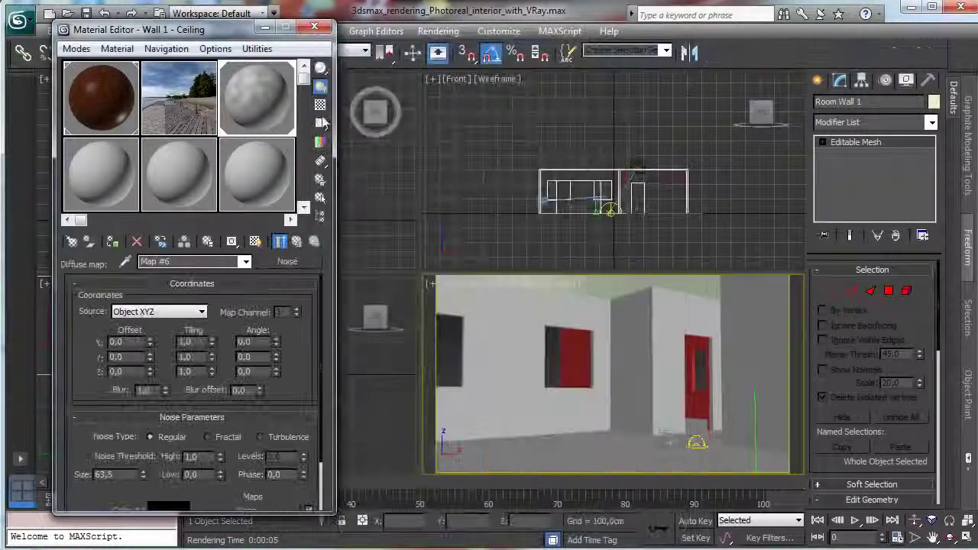
{"action": "left_click", "coordinate": [298, 241]}
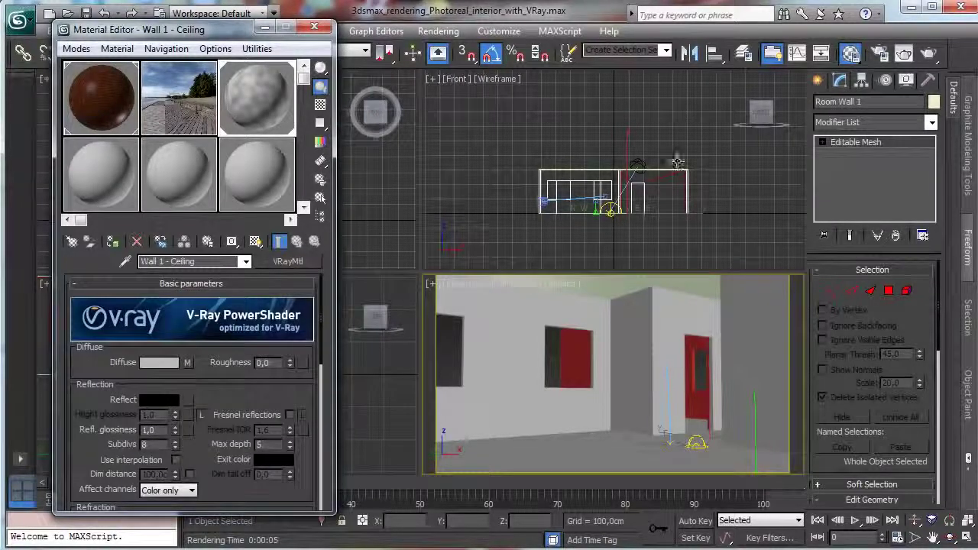
{"action": "left_click", "coordinate": [930, 59]}
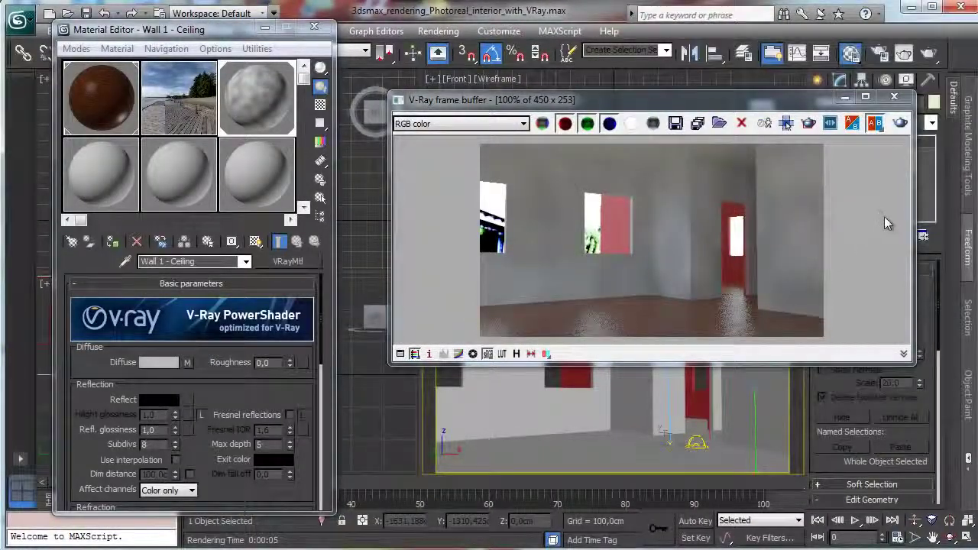
Step: Open the Noise map in the Wall 1 - Ceiling material's diffuse slot
{"action": "left_click", "coordinate": [187, 362]}
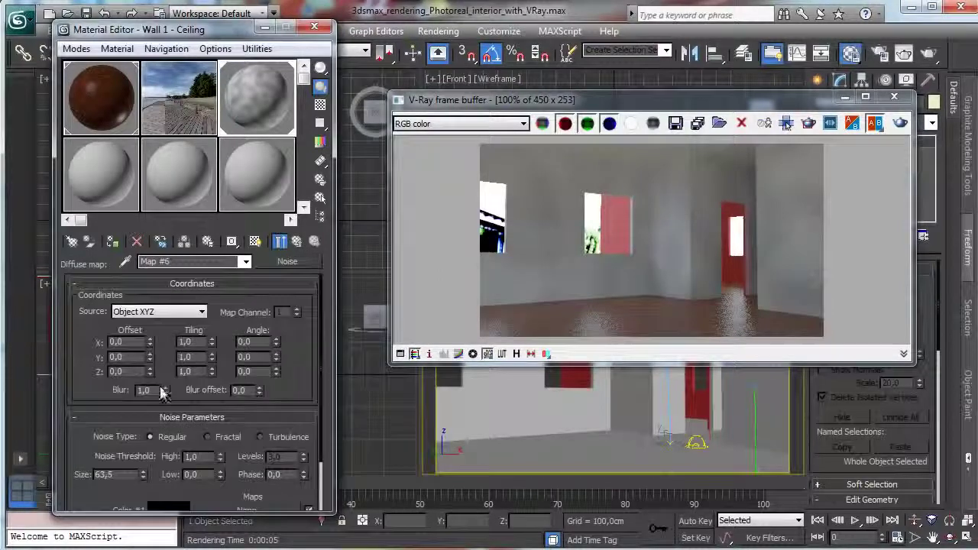
Step: Set the noise map to Fractal with a size of 30, and make Color #2 a warm off-white of RGB 217, 209, 191
{"action": "double_click", "coordinate": [117, 474]}
{"action": "type", "text": "6"}
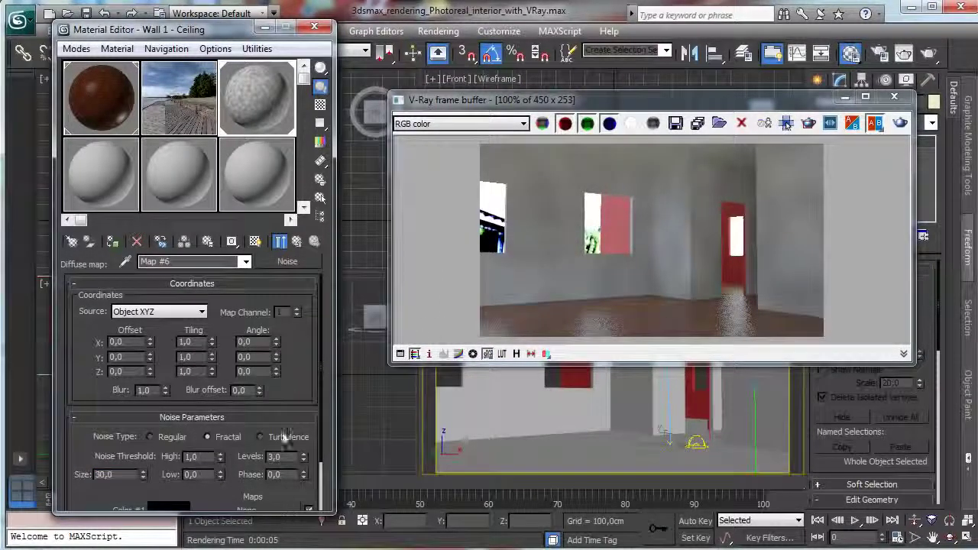
{"action": "scroll", "coordinate": [302, 360], "scroll_direction": "down", "scroll_amount": 2}
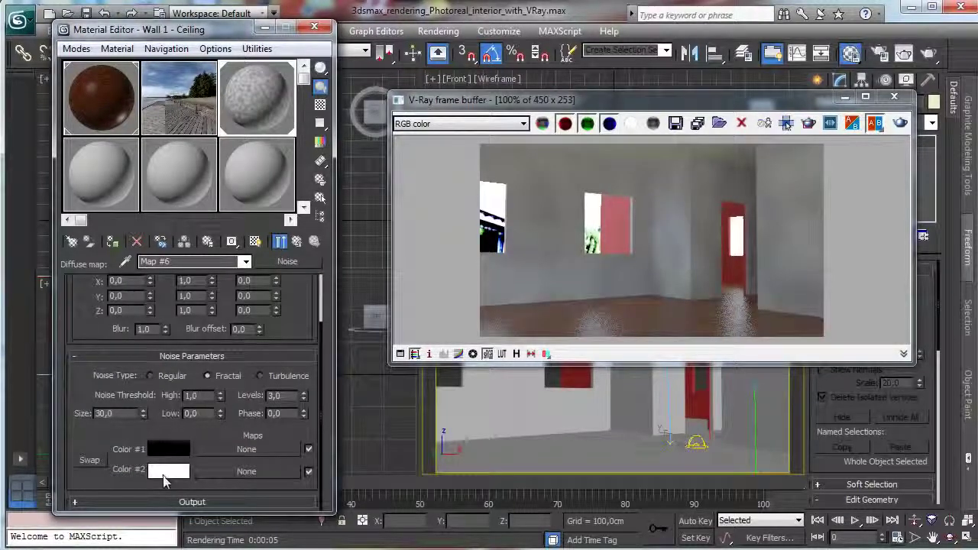
{"action": "left_click", "coordinate": [167, 472]}
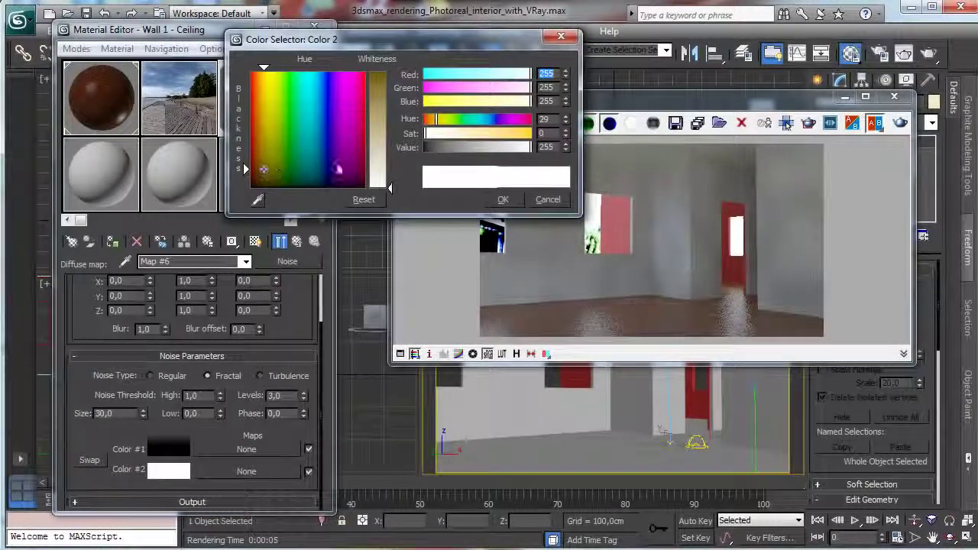
{"action": "left_click_drag", "start_coordinate": [388, 172], "coordinate": [390, 171]}
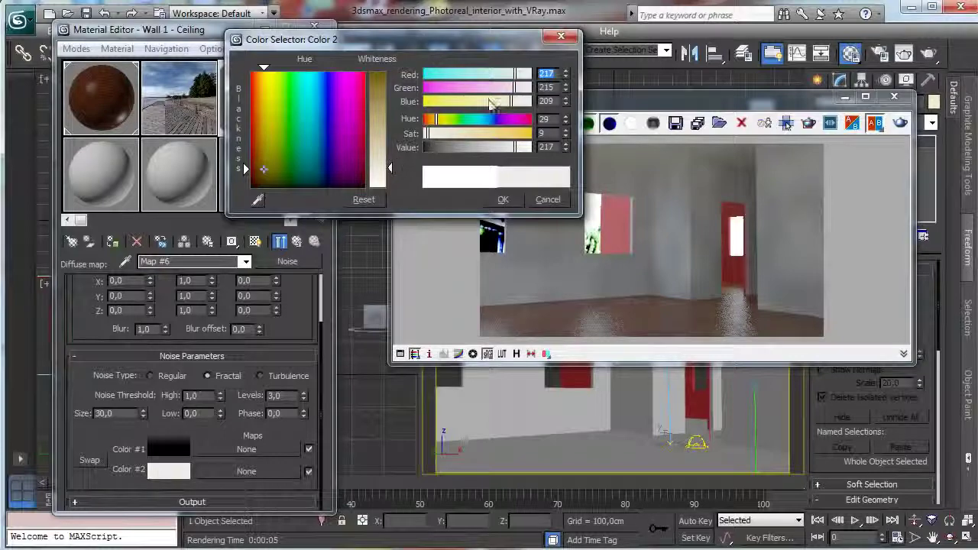
{"action": "left_click_drag", "start_coordinate": [432, 135], "coordinate": [436, 137]}
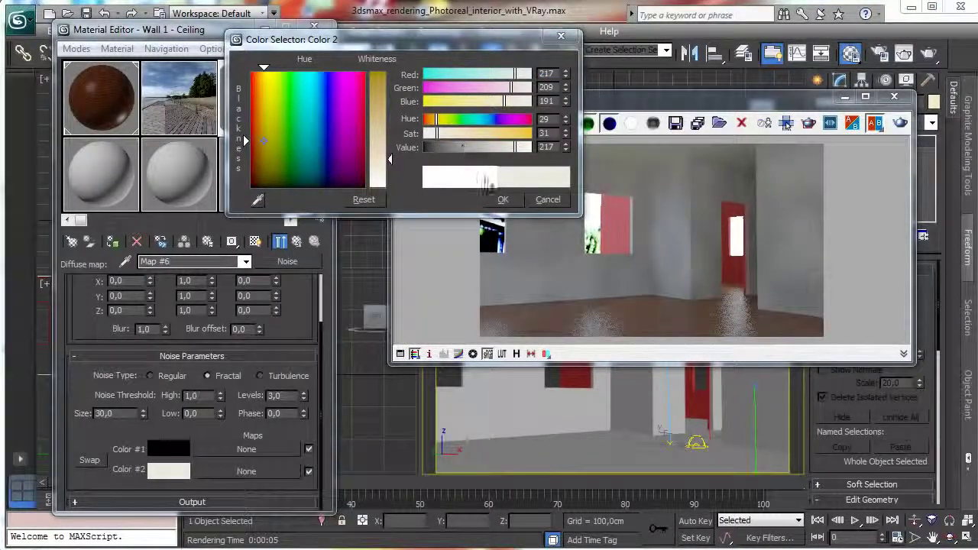
{"action": "left_click", "coordinate": [502, 200]}
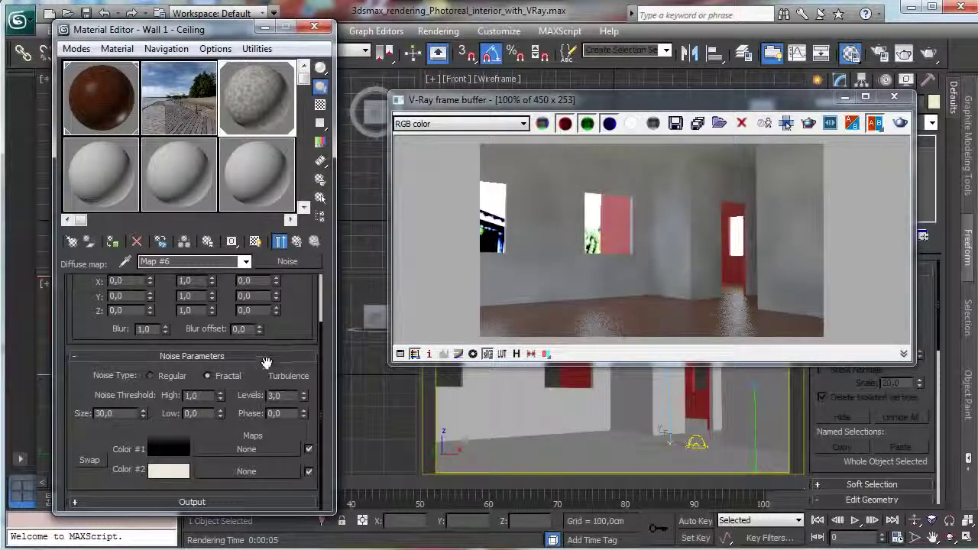
Step: Copy the noise map's Color #2 onto Color #1, darken Color #1 to a value of 187, and render the view
{"action": "left_click", "coordinate": [168, 449]}
{"action": "left_click", "coordinate": [547, 200]}
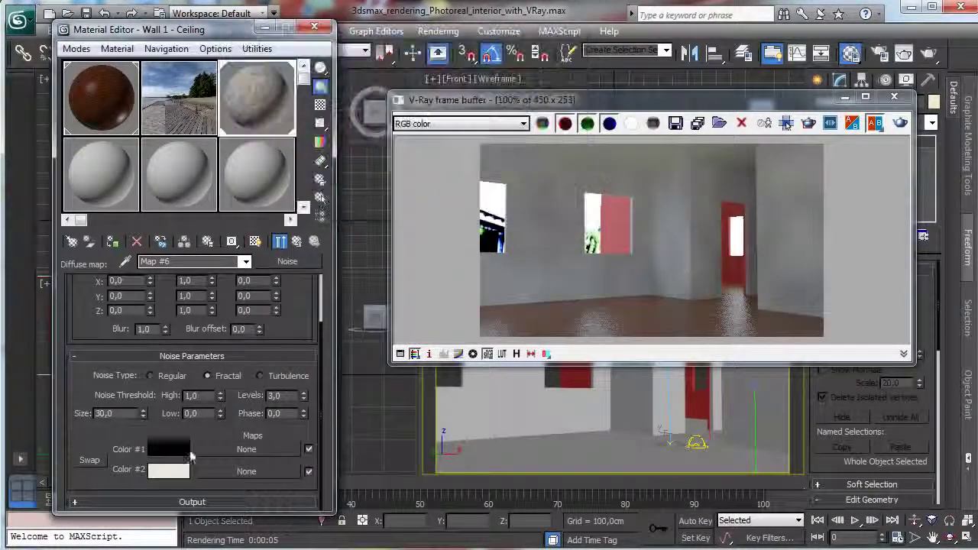
{"action": "left_click_drag", "start_coordinate": [168, 449], "coordinate": [170, 469]}
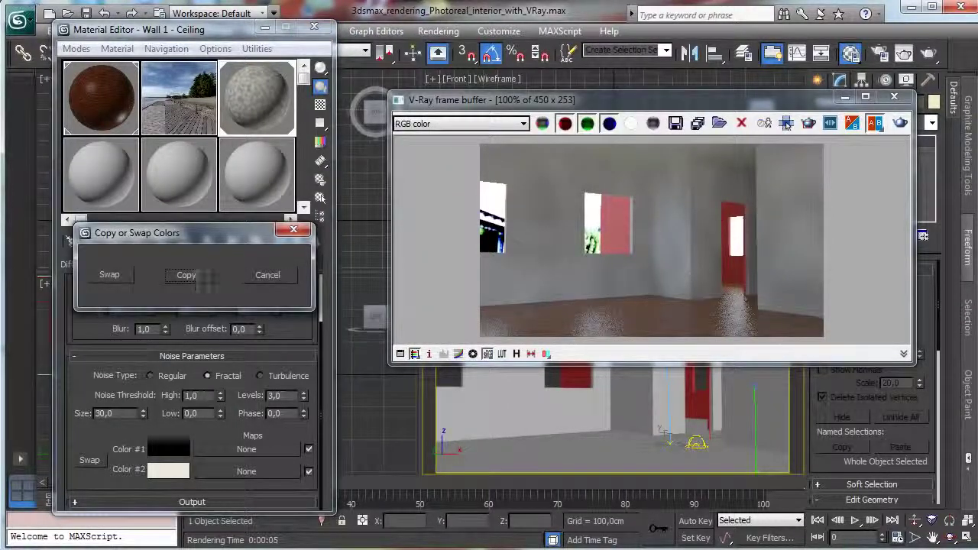
{"action": "left_click", "coordinate": [186, 275]}
{"action": "left_click", "coordinate": [168, 450]}
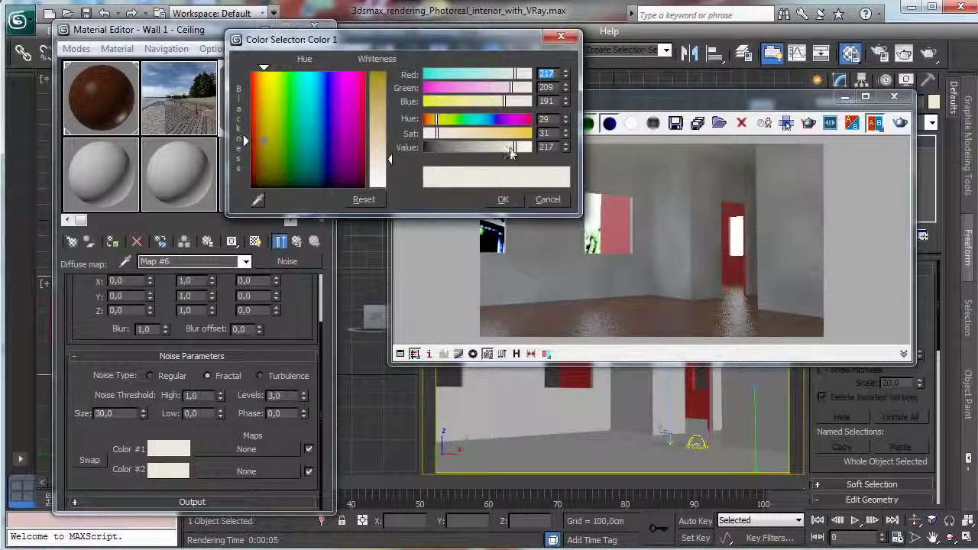
{"action": "left_click_drag", "start_coordinate": [510, 153], "coordinate": [499, 155]}
{"action": "left_click", "coordinate": [503, 201]}
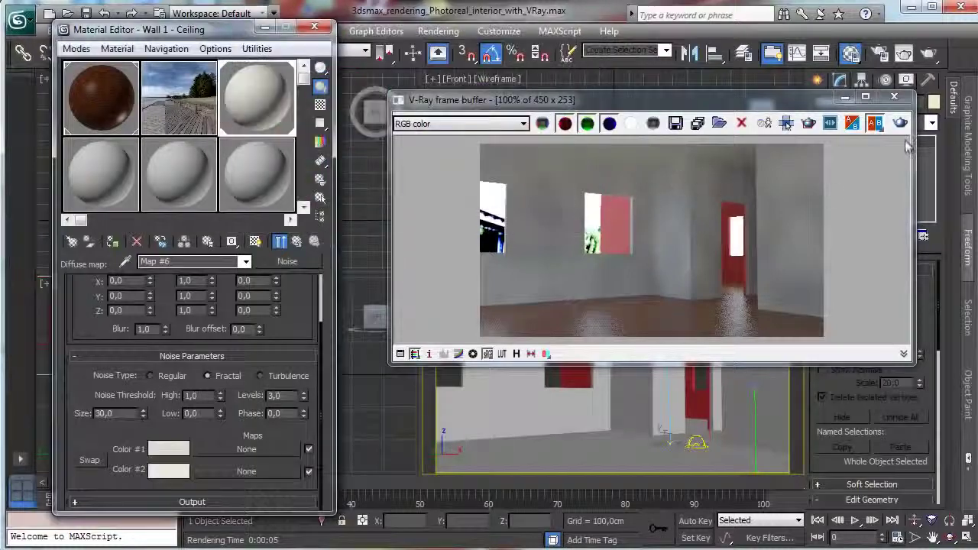
{"action": "left_click", "coordinate": [900, 123]}
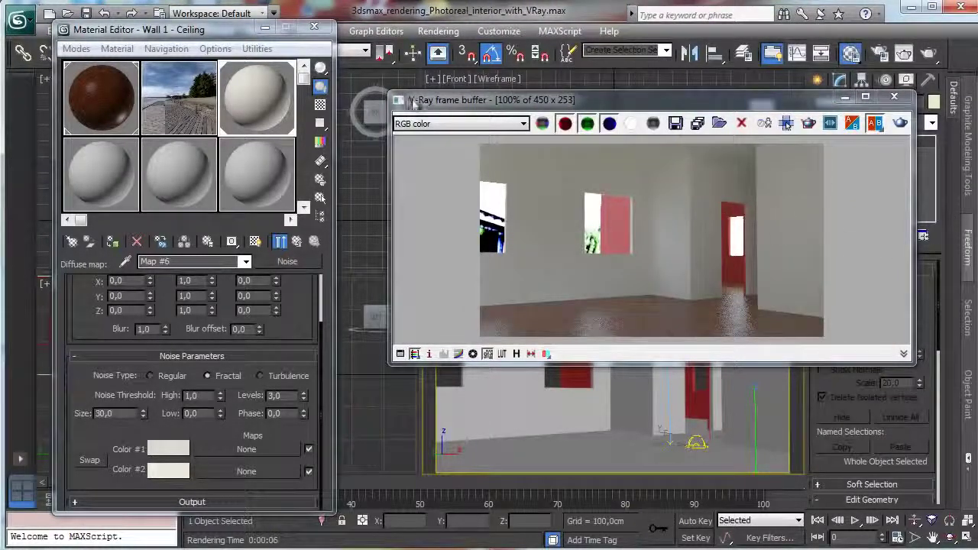
Step: Return to the Wall 1 - Ceiling material, set its diffuse roughness to 0.15 and enable Fresnel reflections
{"action": "left_click", "coordinate": [297, 241]}
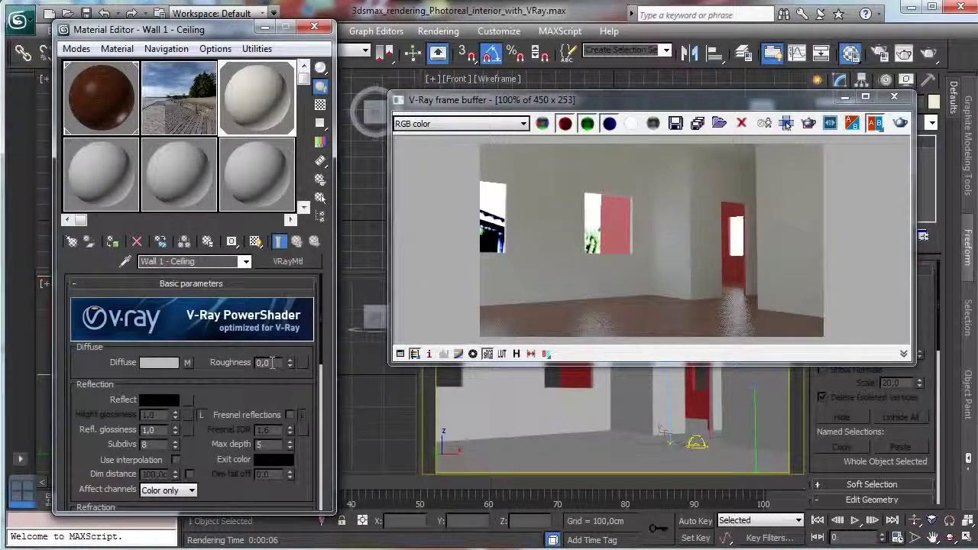
{"action": "left_click", "coordinate": [272, 363]}
{"action": "key", "text": "BackSpace"}
{"action": "type", "text": "15"}
{"action": "key", "text": "Return"}
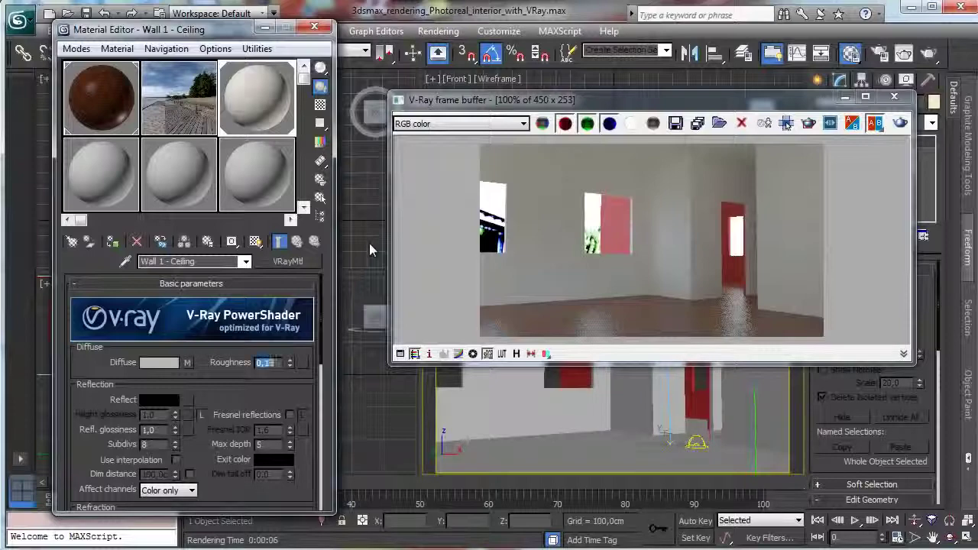
{"action": "left_click", "coordinate": [289, 414]}
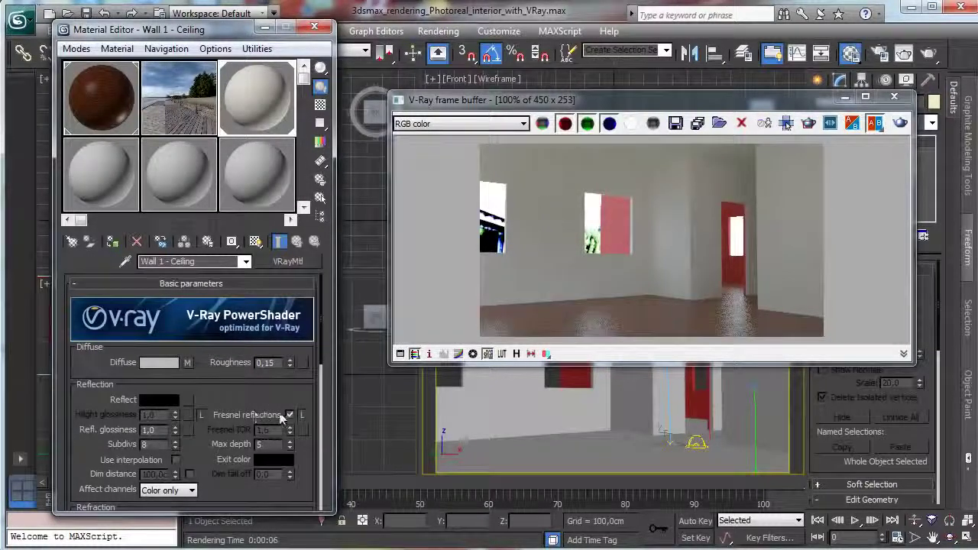
Step: Change the material's reflection color from black to a dark gray and render the view
{"action": "left_click", "coordinate": [149, 401]}
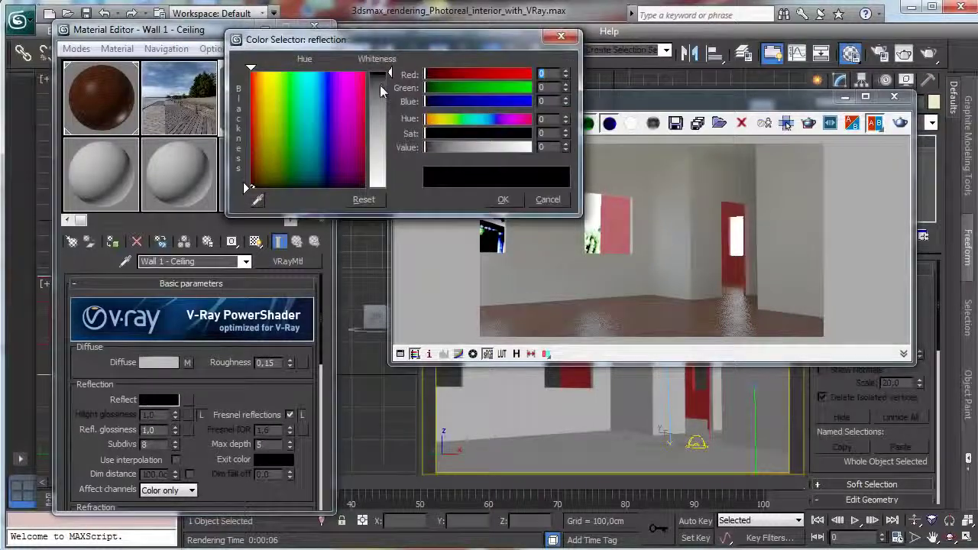
{"action": "left_click_drag", "start_coordinate": [387, 87], "coordinate": [390, 95]}
{"action": "left_click", "coordinate": [503, 199]}
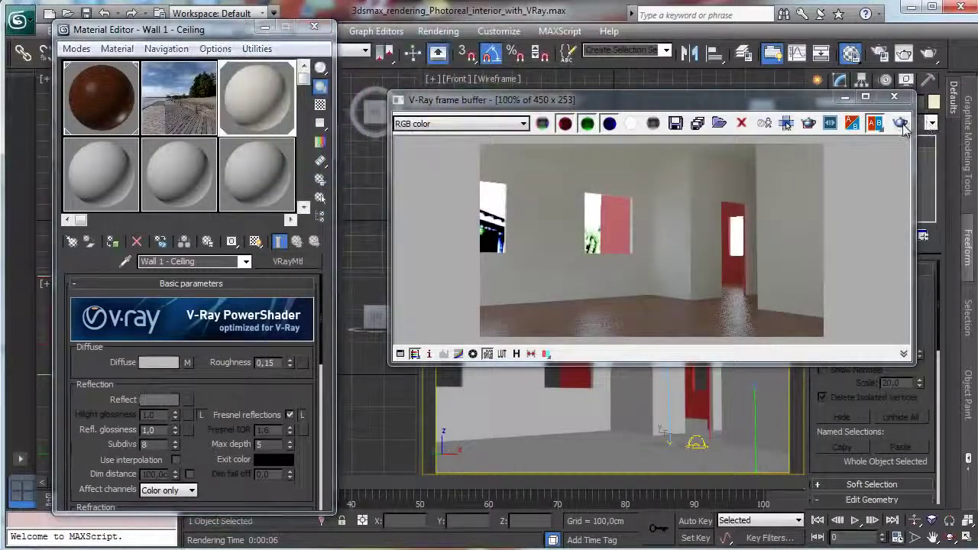
{"action": "left_click", "coordinate": [900, 123]}
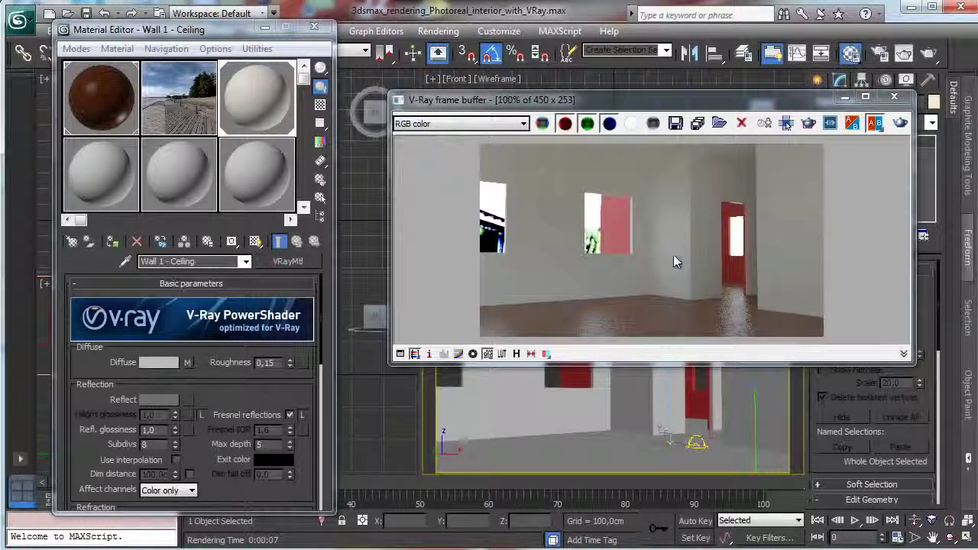
Step: Set the reflection glossiness to 0.65 and the reflection subdivs to 16, and render the view
{"action": "scroll", "coordinate": [244, 387], "scroll_direction": "down", "scroll_amount": 2}
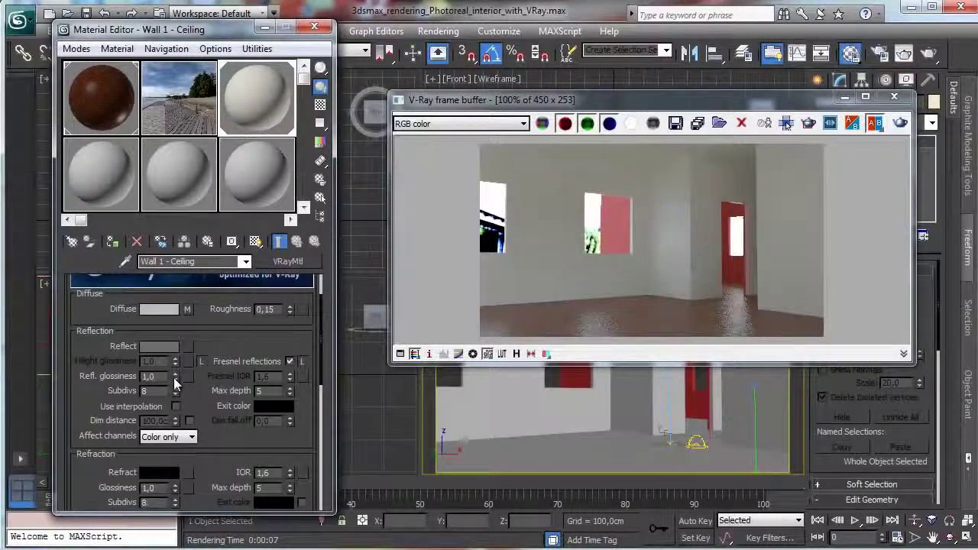
{"action": "left_click_drag", "start_coordinate": [175, 378], "coordinate": [175, 405]}
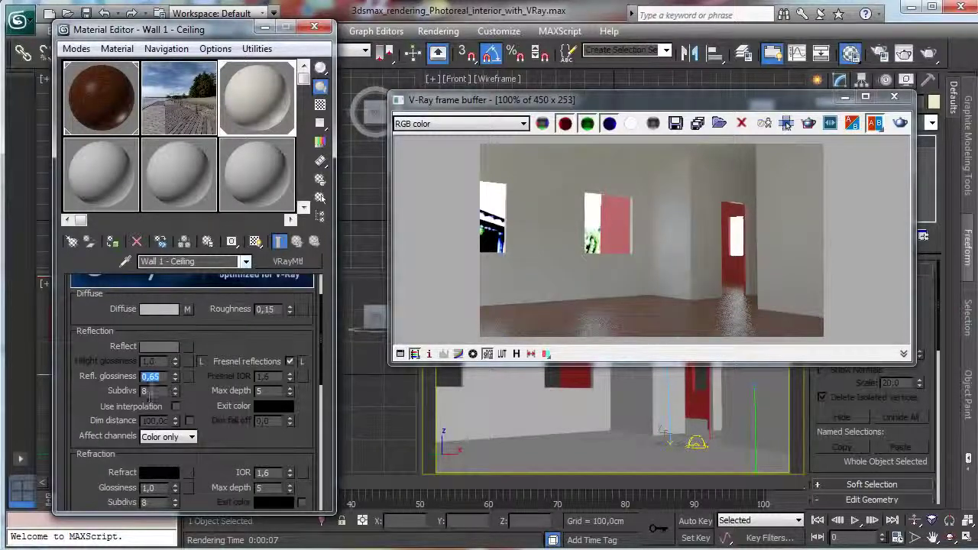
{"action": "double_click", "coordinate": [152, 391]}
{"action": "type", "text": "16"}
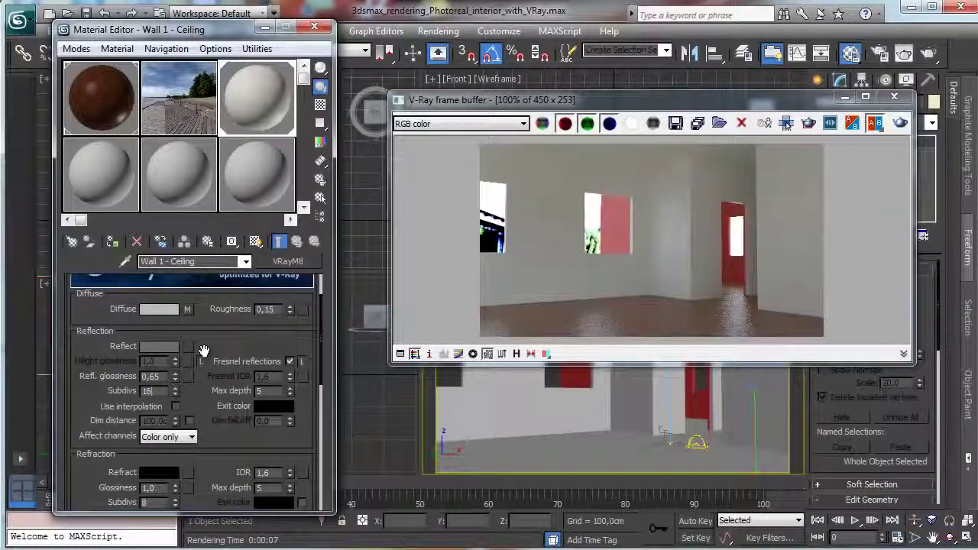
{"action": "left_click", "coordinate": [899, 124]}
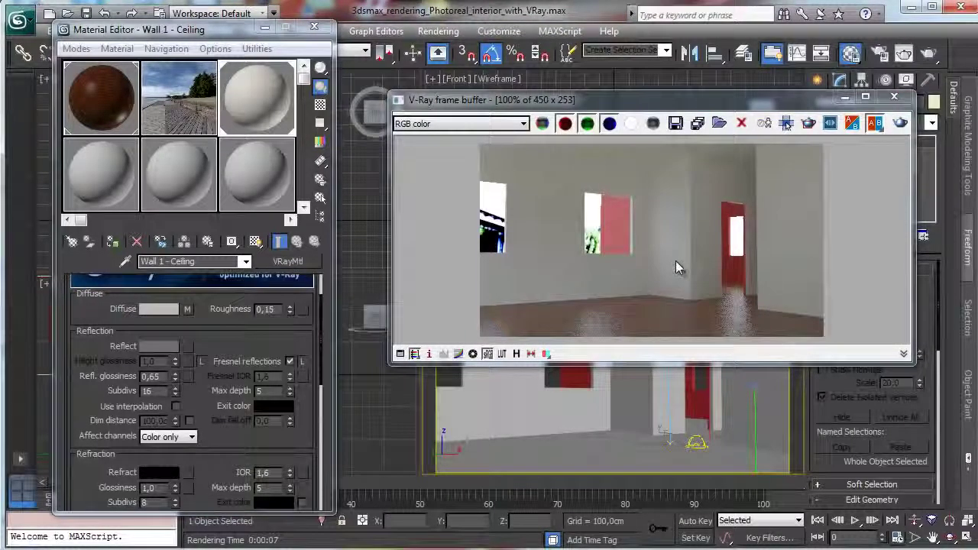
Step: Lighten the reflection color to a gray of RGB 70, 70, 70 and rename the material to Wall 1
{"action": "left_click", "coordinate": [159, 346]}
{"action": "left_click_drag", "start_coordinate": [391, 110], "coordinate": [391, 133]}
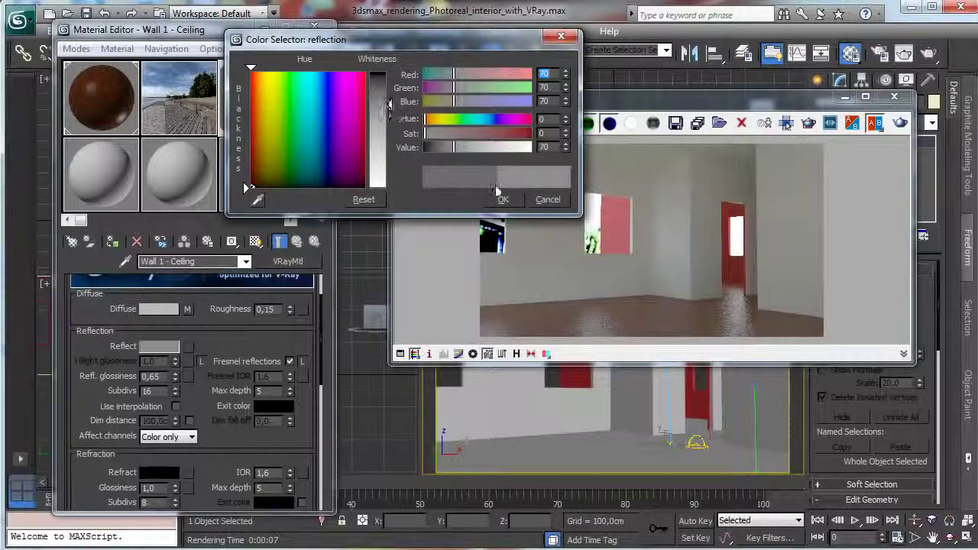
{"action": "left_click", "coordinate": [503, 199]}
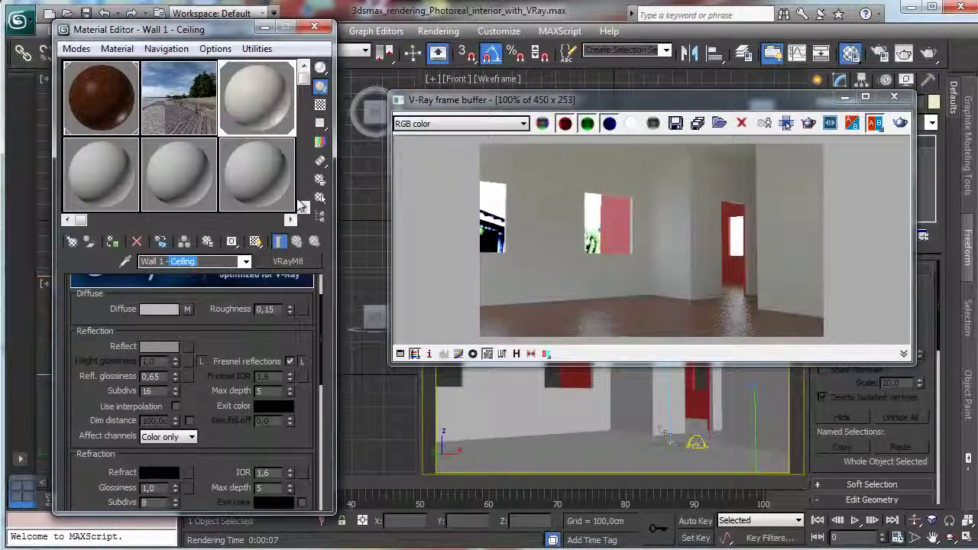
{"action": "key", "text": "BackSpace"}
{"action": "key", "text": "Return"}
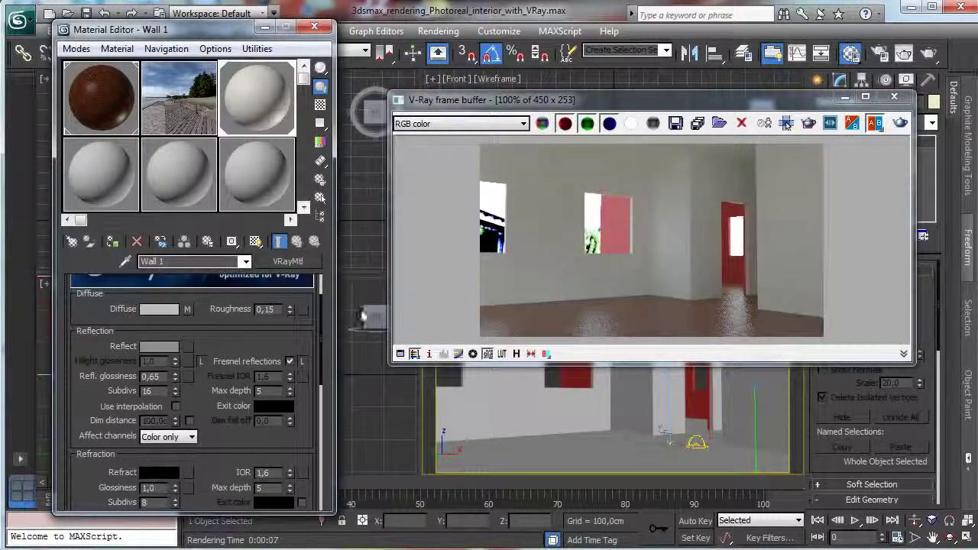
Step: In the Wall 1 diffuse noise map, set the saturation of Color #2 to 40
{"action": "left_click", "coordinate": [190, 310]}
{"action": "scroll", "coordinate": [166, 477], "scroll_direction": "down", "scroll_amount": 3}
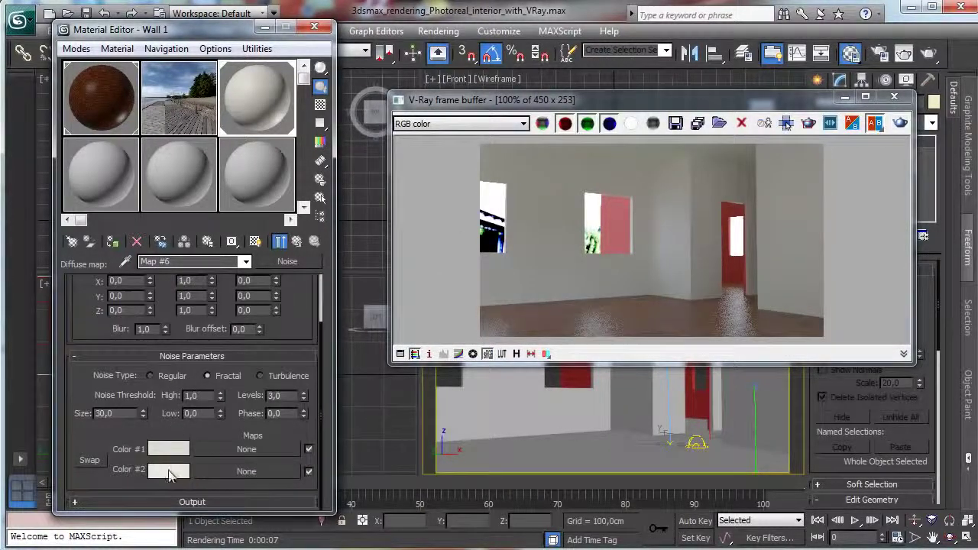
{"action": "left_click", "coordinate": [170, 472]}
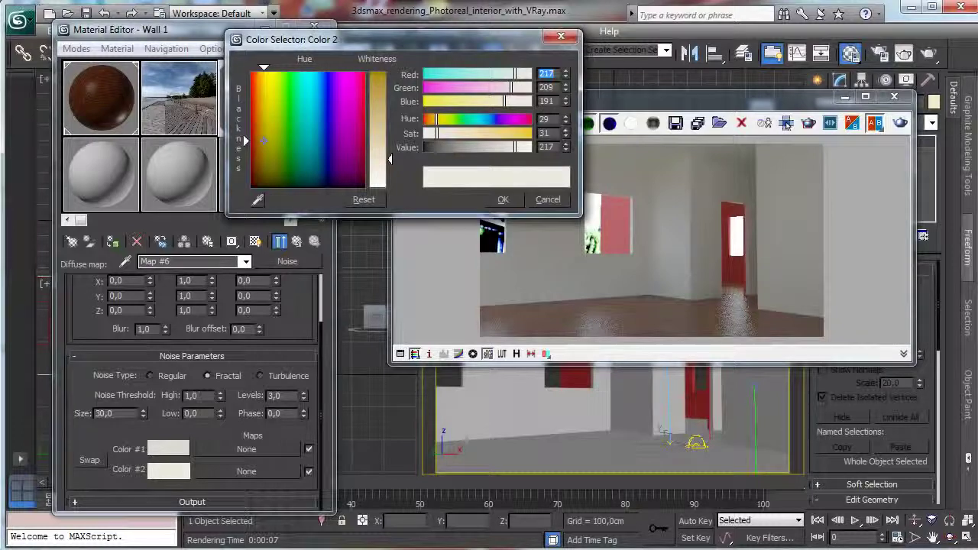
{"action": "key", "text": "BackSpace"}
{"action": "key", "text": "BackSpace"}
{"action": "type", "text": "40"}
{"action": "key", "text": "Return"}
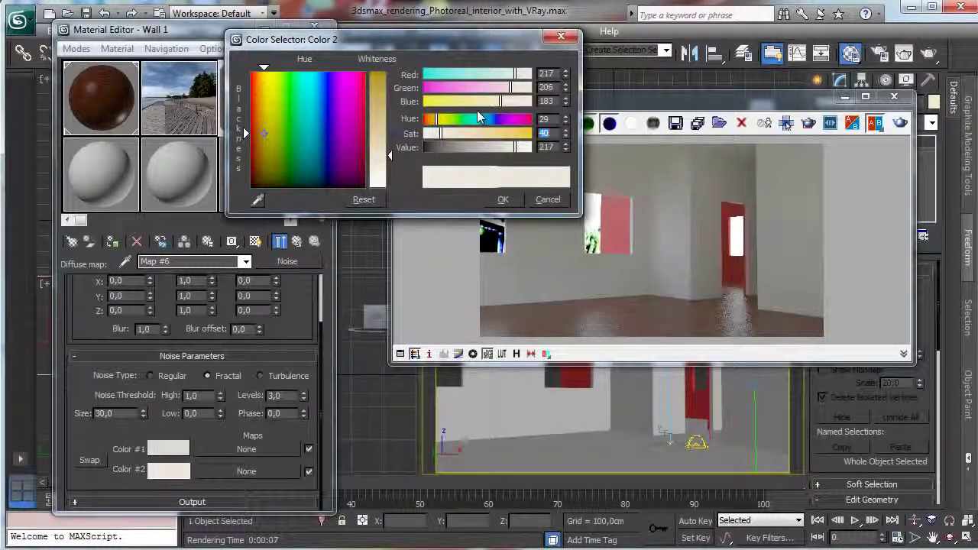
{"action": "left_click", "coordinate": [505, 200]}
Step: Set the saturation of the noise map's Color #1 to 40
{"action": "left_click", "coordinate": [168, 449]}
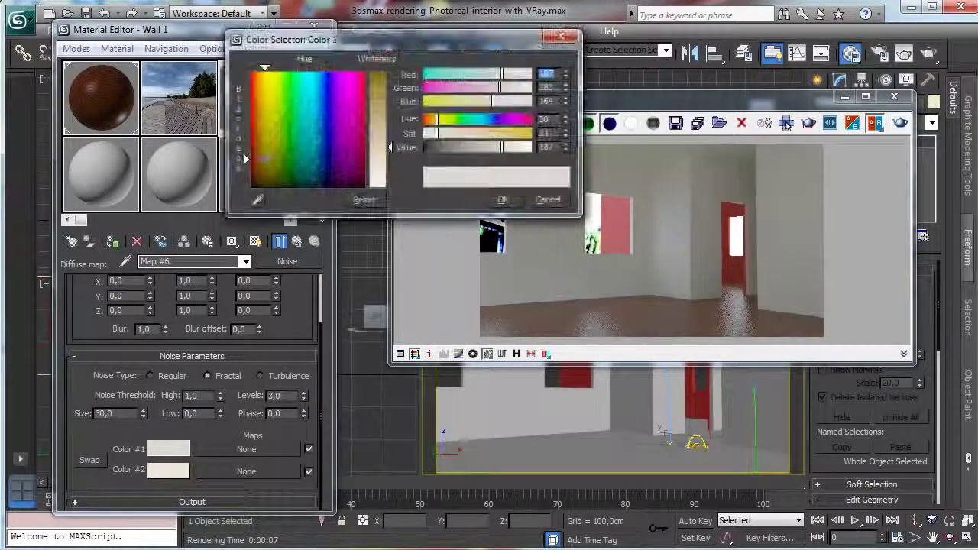
{"action": "double_click", "coordinate": [545, 132]}
{"action": "type", "text": "40"}
{"action": "key", "text": "Return"}
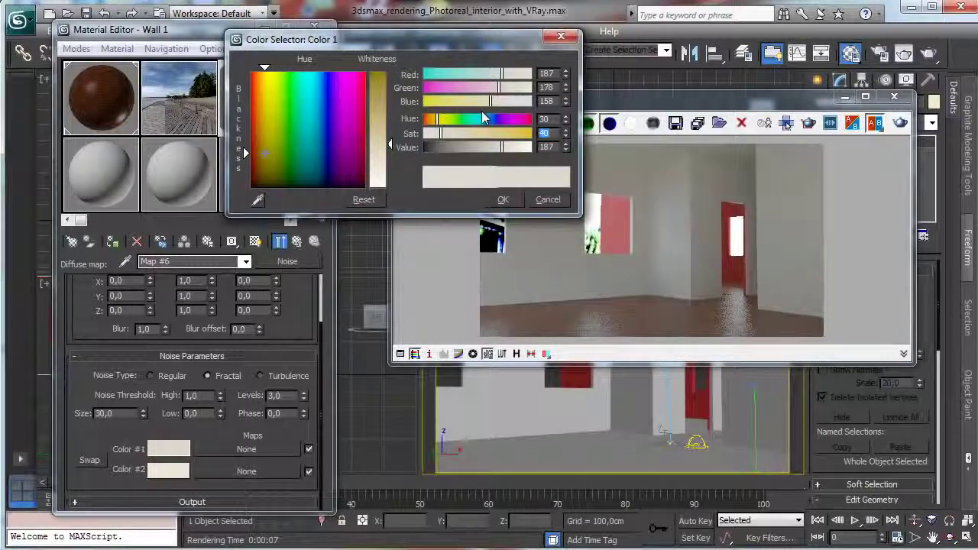
{"action": "left_click", "coordinate": [504, 201]}
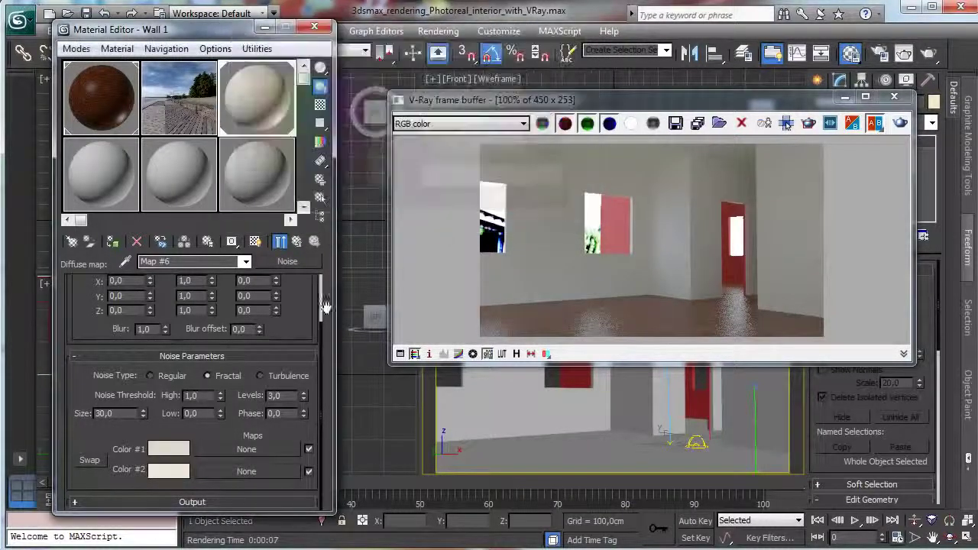
Step: Set the brightness value of the noise map's Color #1 to 180
{"action": "left_click", "coordinate": [168, 449]}
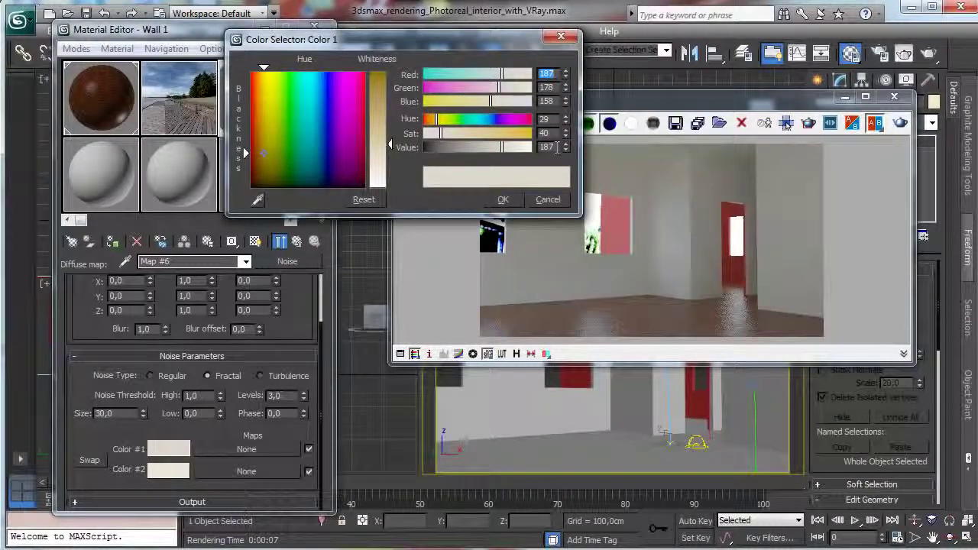
{"action": "left_click_drag", "start_coordinate": [557, 147], "coordinate": [509, 149]}
{"action": "type", "text": "180"}
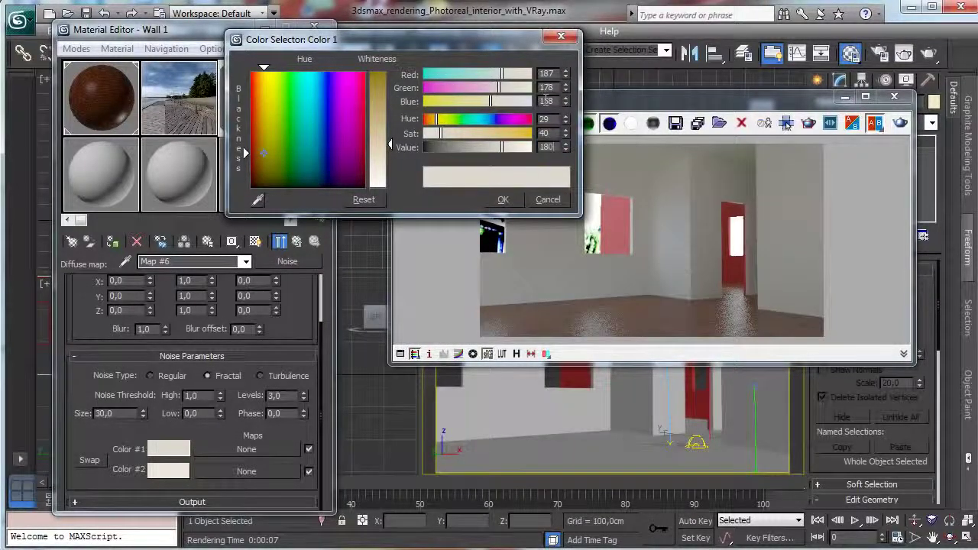
{"action": "key", "text": "Return"}
{"action": "left_click", "coordinate": [505, 200]}
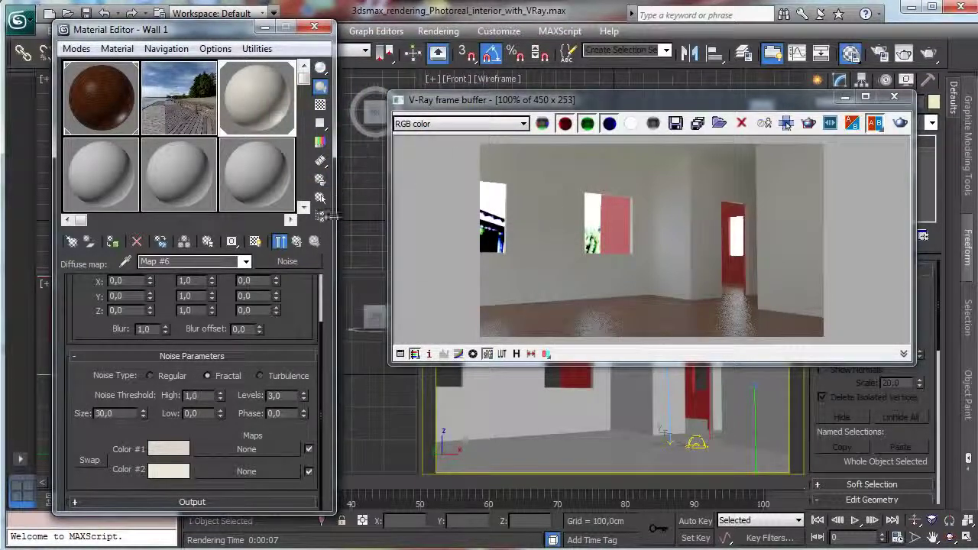
Step: Load the bitmap Concrete.Cast-In-Place.Exposed Aggregate.Medium.bump.jpg as the bump map of the Wall 1 material
{"action": "left_click", "coordinate": [280, 242]}
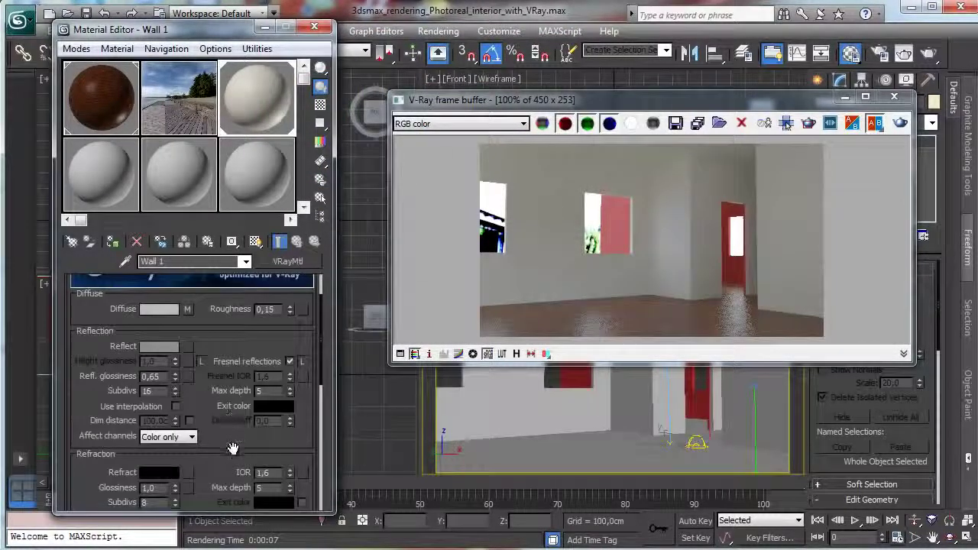
{"action": "scroll", "coordinate": [233, 448], "scroll_direction": "down", "scroll_amount": 10}
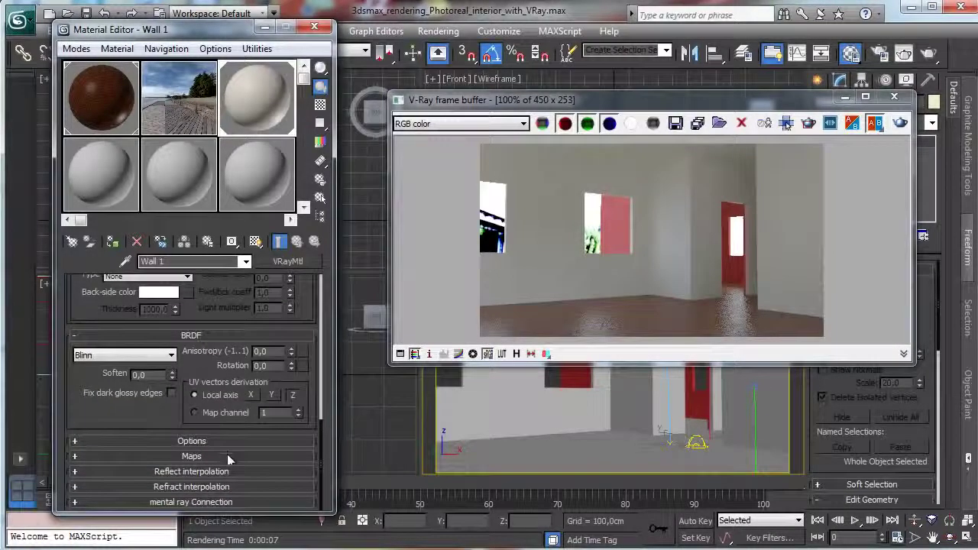
{"action": "left_click", "coordinate": [227, 456]}
{"action": "left_click", "coordinate": [229, 479]}
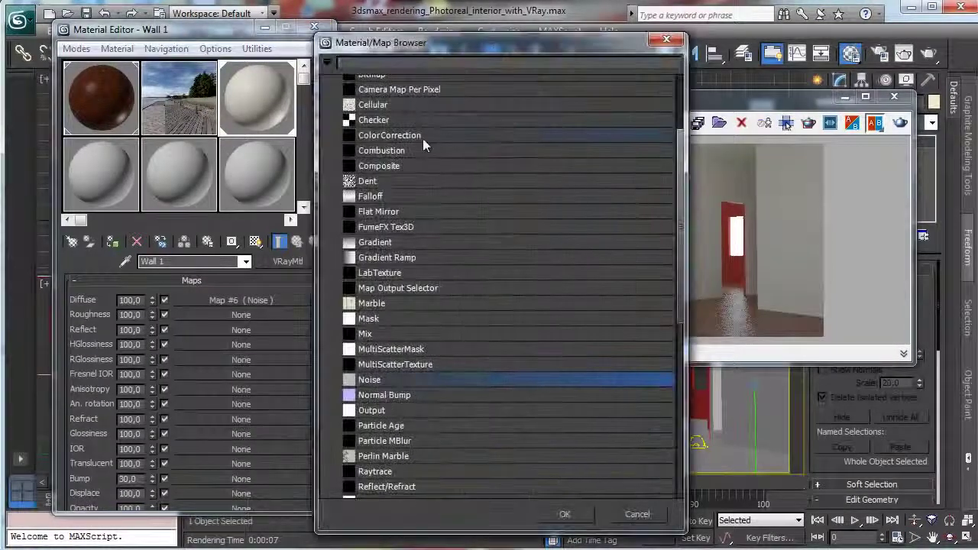
{"action": "left_click", "coordinate": [422, 77]}
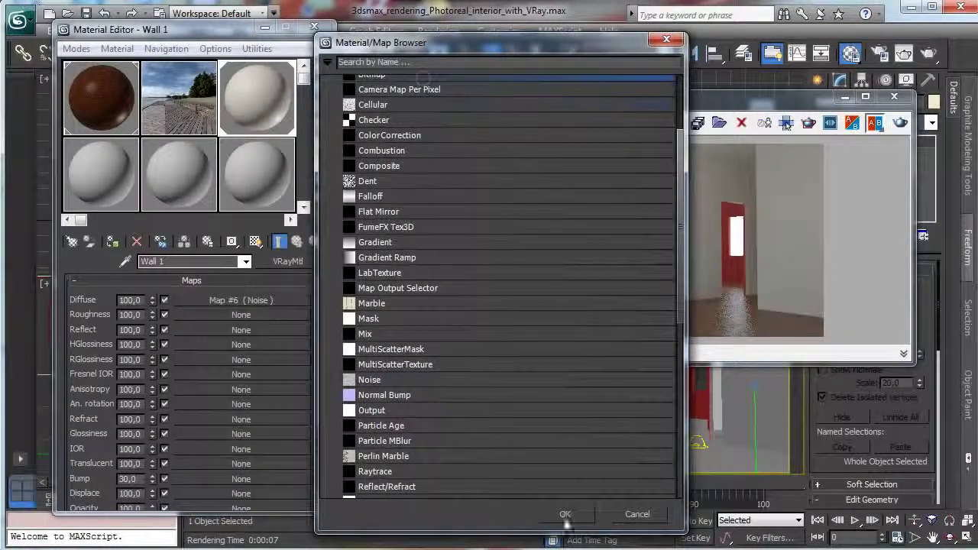
{"action": "left_click", "coordinate": [565, 514]}
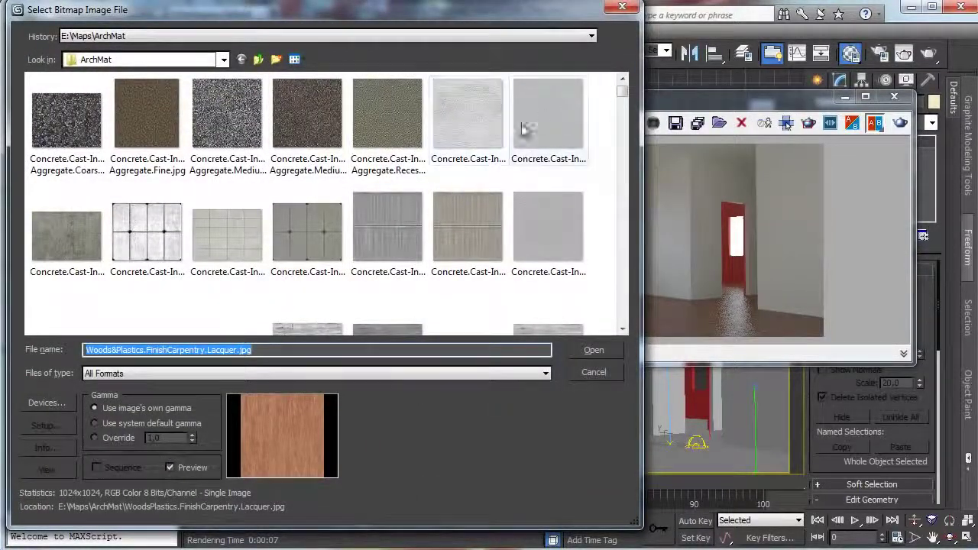
{"action": "left_click", "coordinate": [226, 119]}
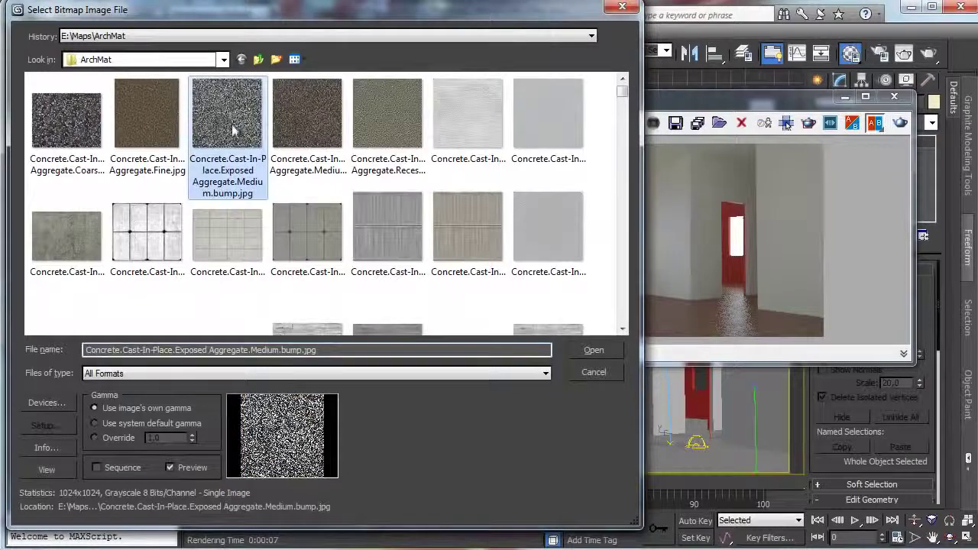
{"action": "left_click", "coordinate": [594, 352]}
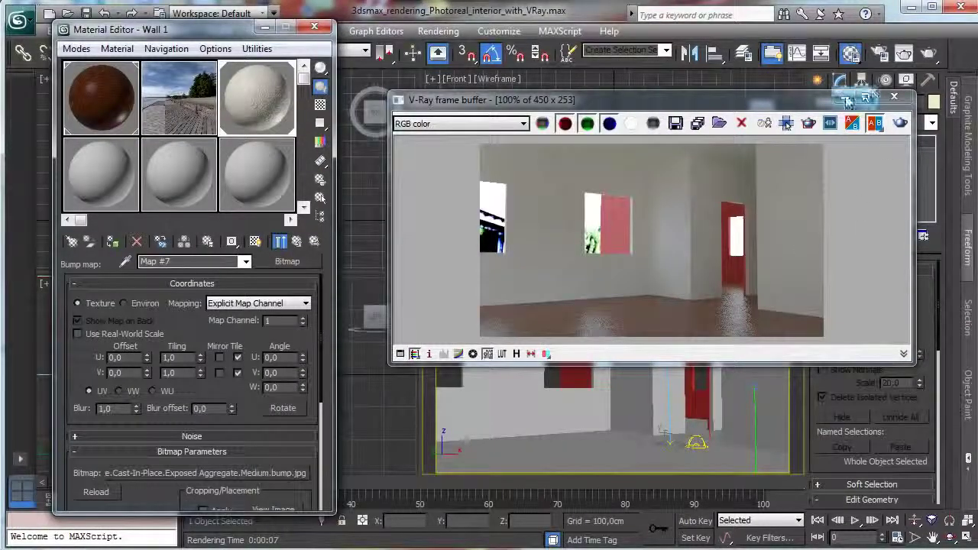
Step: Show the bump bitmap in the viewport and add a UVW Map modifier with Box mapping to Room Wall 1
{"action": "left_click", "coordinate": [847, 100]}
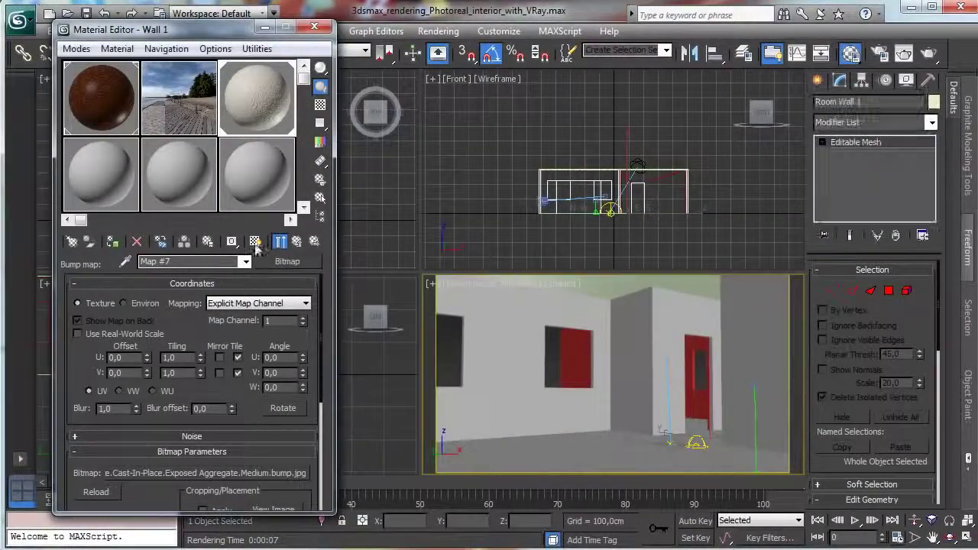
{"action": "left_click", "coordinate": [255, 241]}
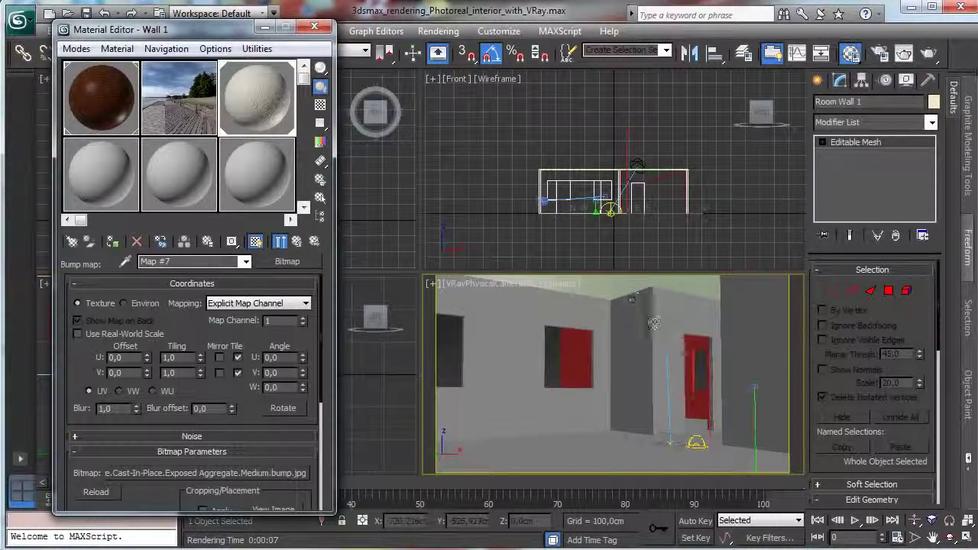
{"action": "left_click", "coordinate": [933, 126]}
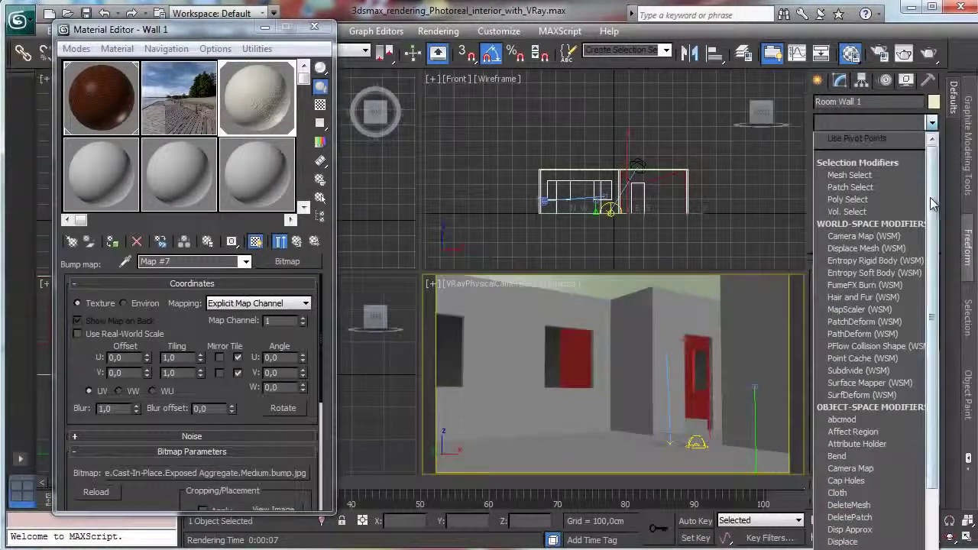
{"action": "scroll", "coordinate": [925, 487], "scroll_direction": "down", "scroll_amount": 20}
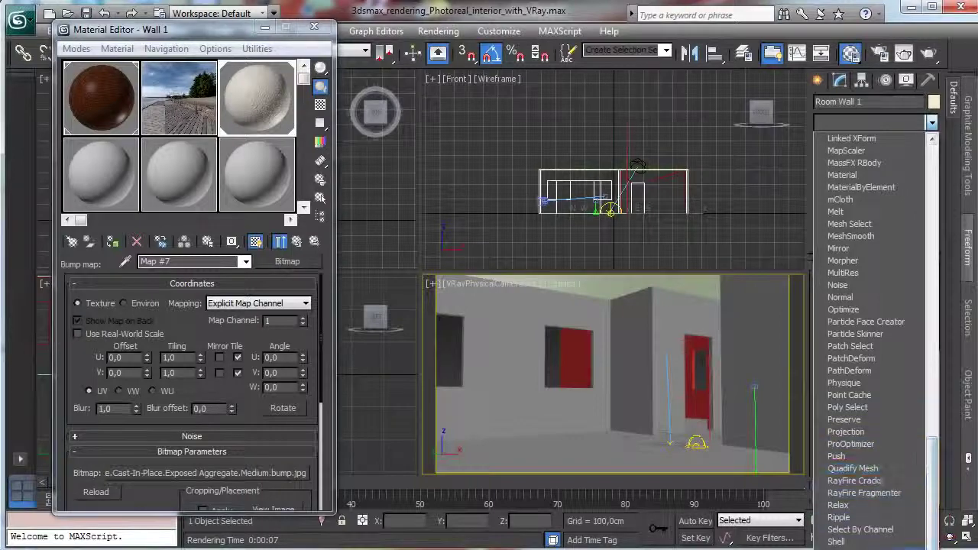
{"action": "scroll", "coordinate": [903, 483], "scroll_direction": "down", "scroll_amount": 3}
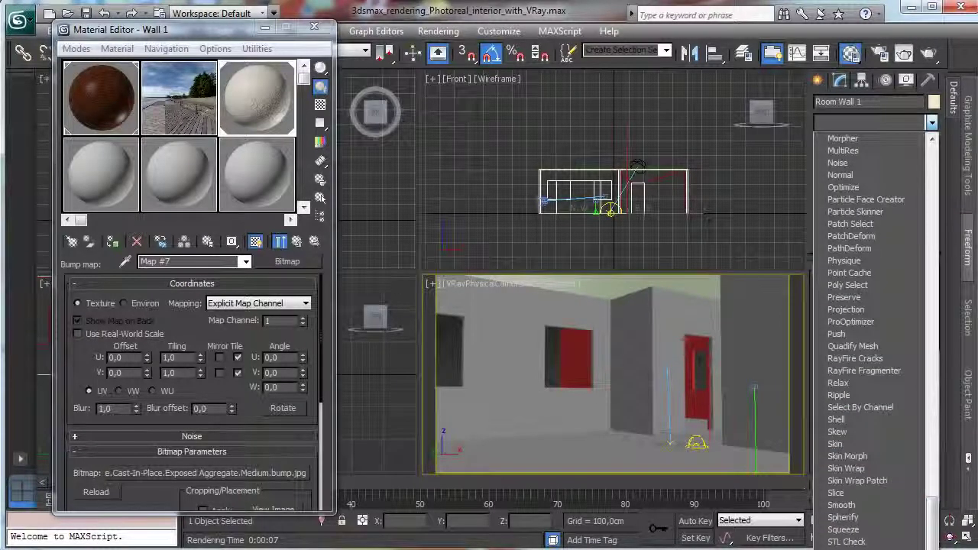
{"action": "scroll", "coordinate": [910, 396], "scroll_direction": "down", "scroll_amount": 5}
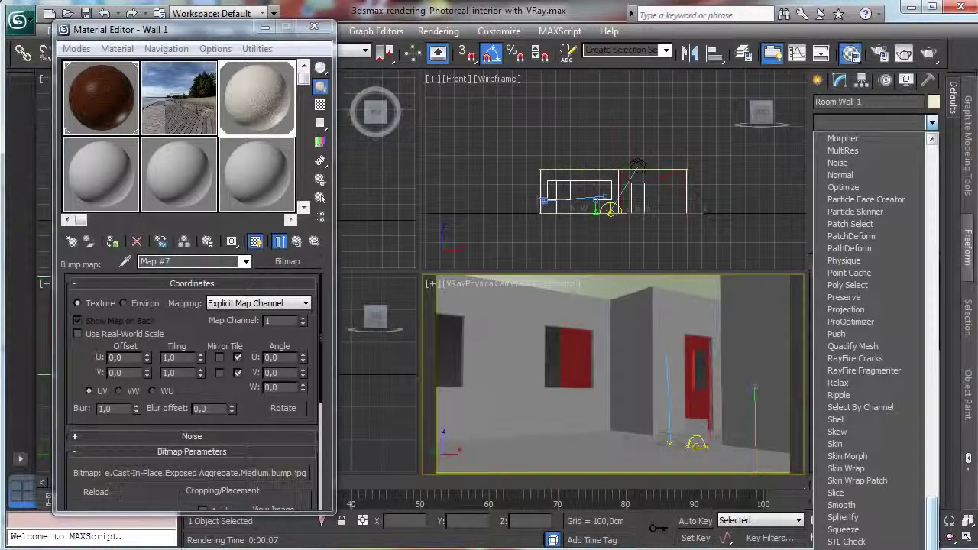
{"action": "left_click", "coordinate": [909, 396]}
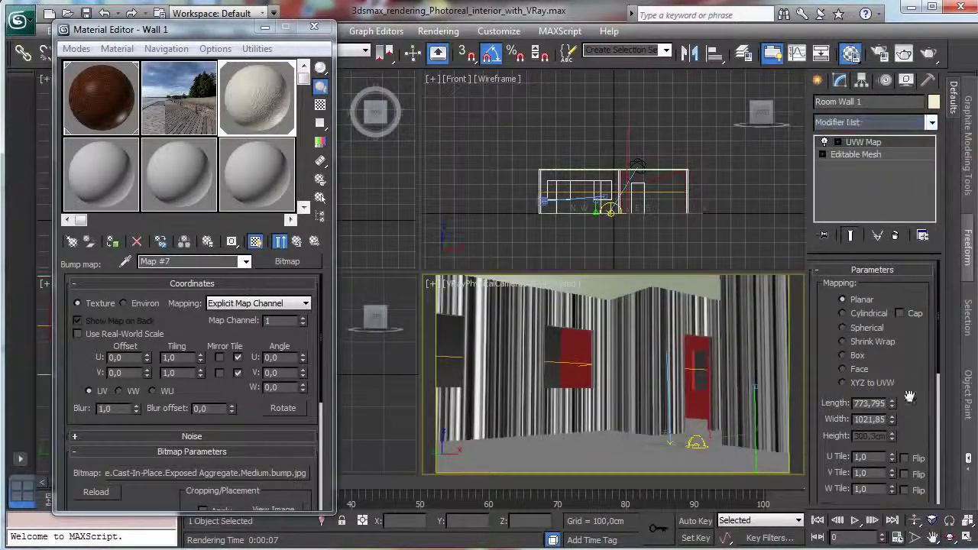
{"action": "left_click", "coordinate": [847, 356]}
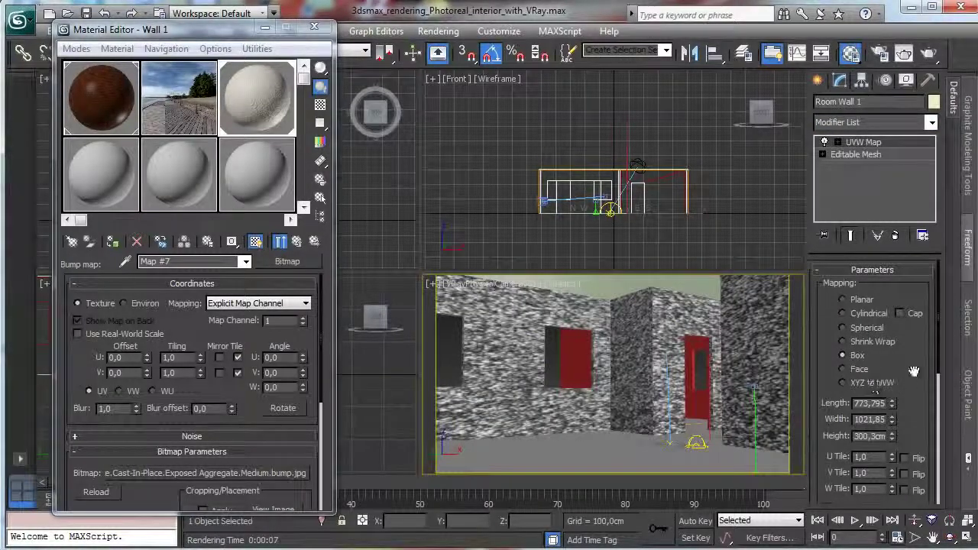
Step: Set the bump bitmap's tiling to U 20 and V 8
{"action": "left_click_drag", "start_coordinate": [200, 358], "coordinate": [201, 341]}
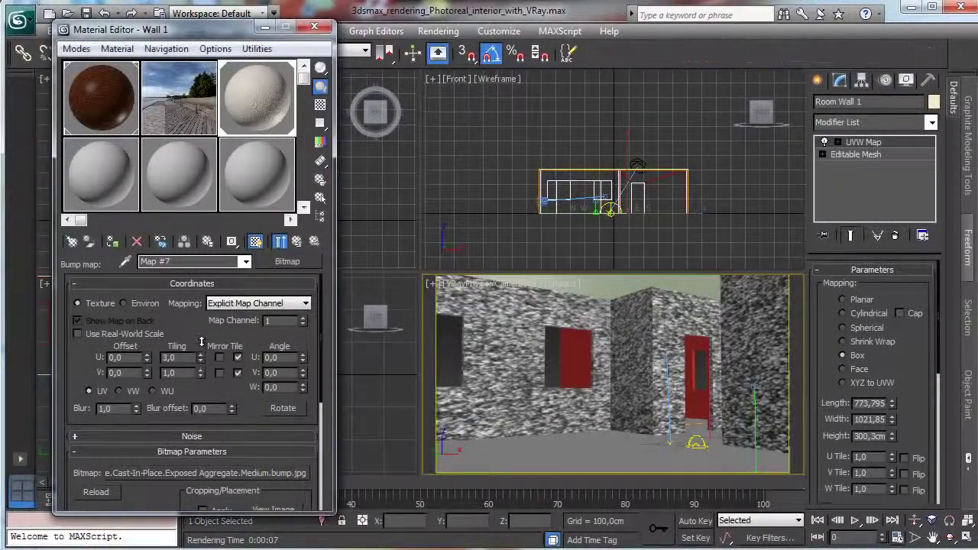
{"action": "double_click", "coordinate": [183, 358]}
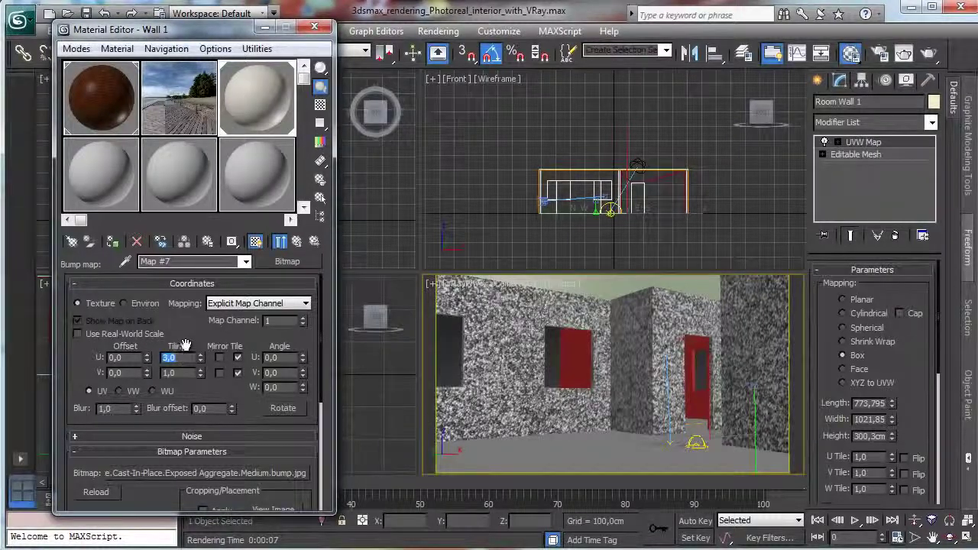
{"action": "key", "text": "Return"}
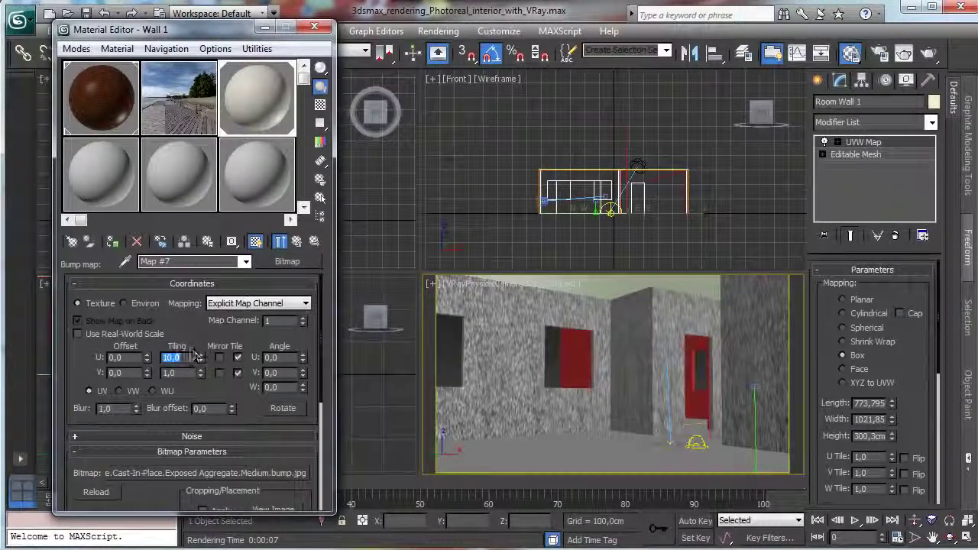
{"action": "double_click", "coordinate": [182, 372]}
{"action": "type", "text": "20"}
{"action": "key", "text": "Return"}
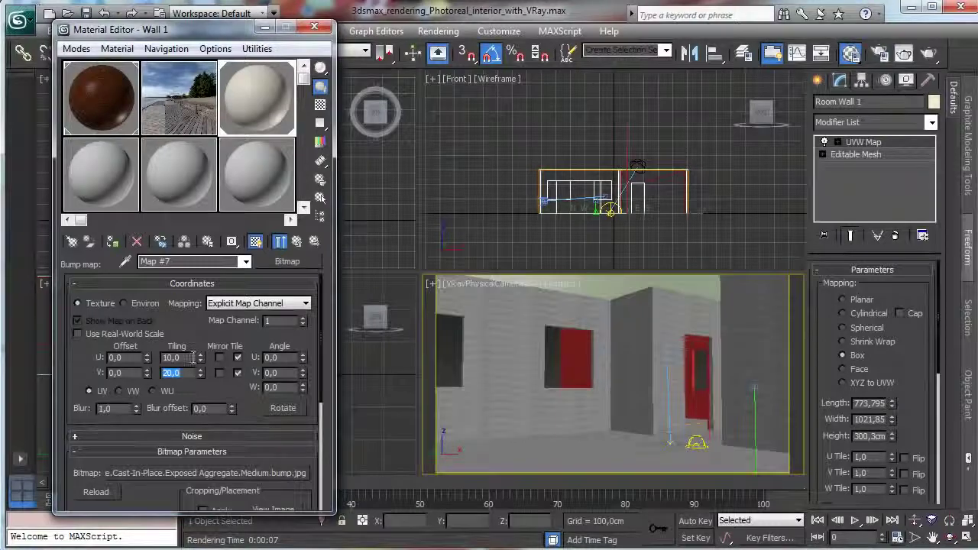
{"action": "type", "text": "10"}
{"action": "key", "text": "Return"}
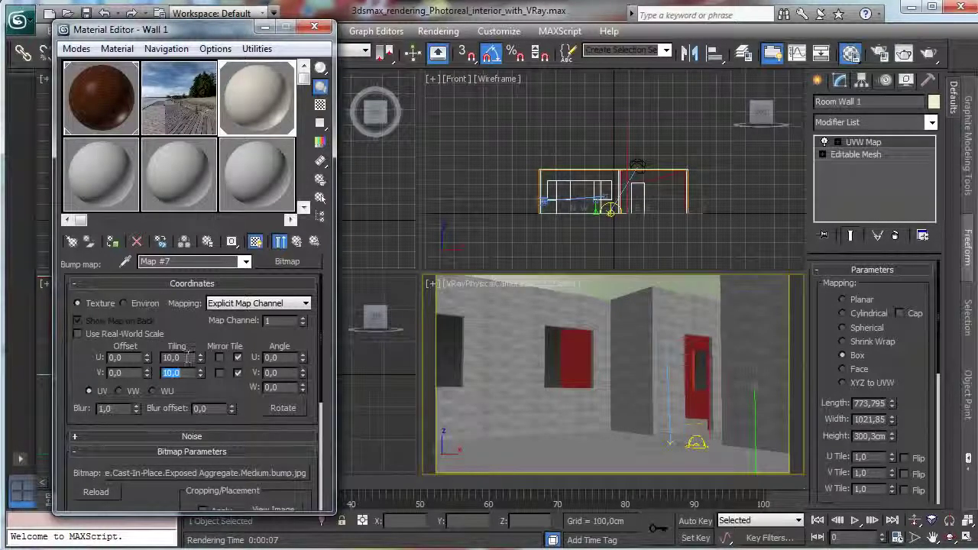
{"action": "type", "text": "8"}
{"action": "double_click", "coordinate": [182, 357]}
{"action": "type", "text": "20"}
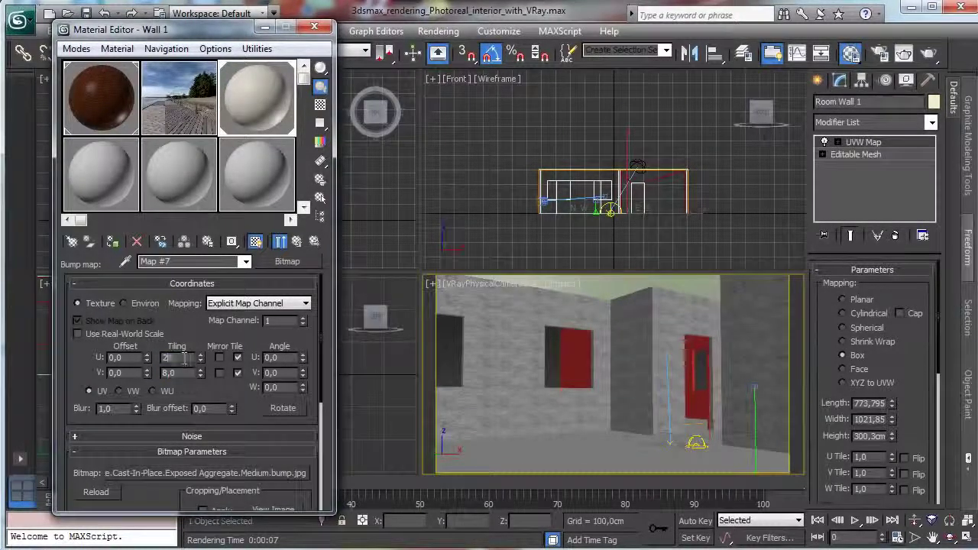
{"action": "key", "text": "Return"}
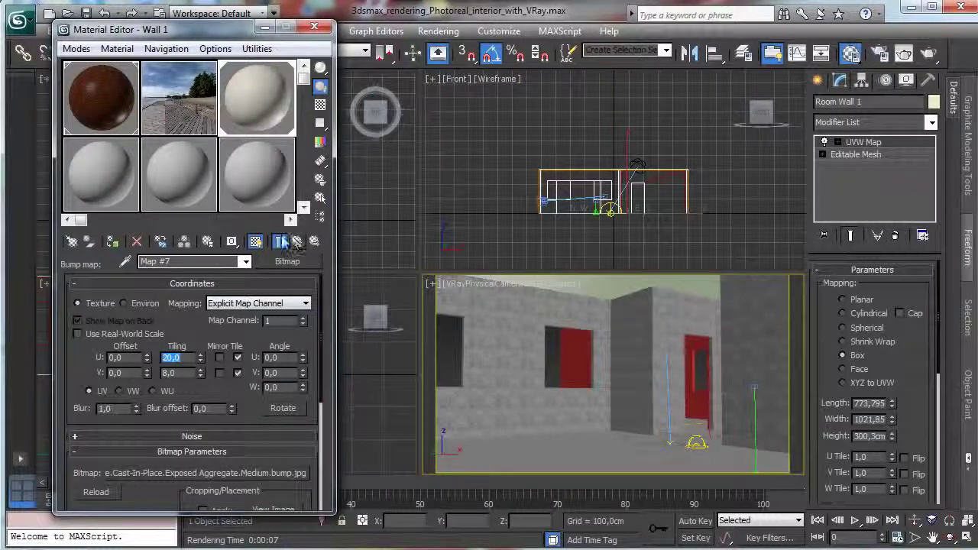
Step: Set the bump bitmap's blur to 0,25 and render the camera view to check the walls
{"action": "left_click_drag", "start_coordinate": [113, 406], "coordinate": [22, 399]}
{"action": "type", "text": "0,25"}
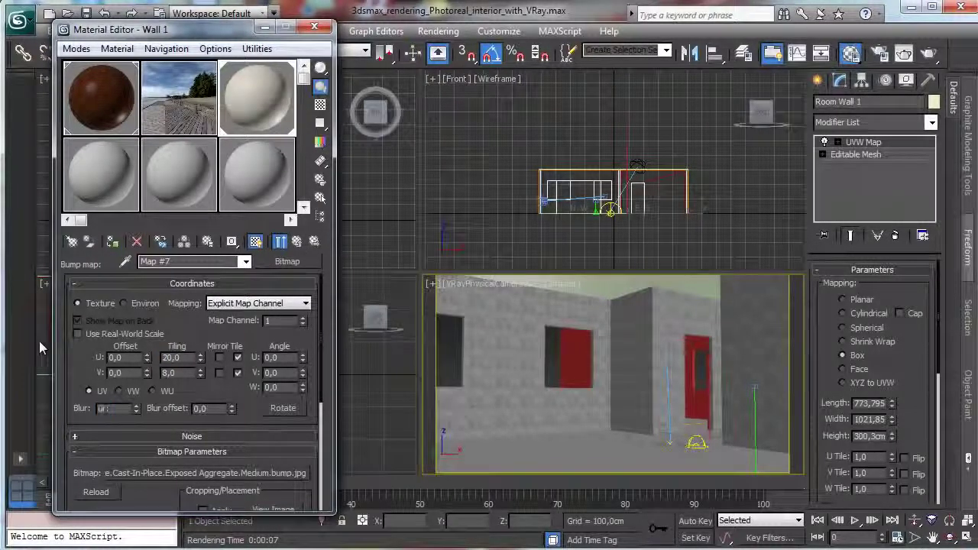
{"action": "key", "text": "Return"}
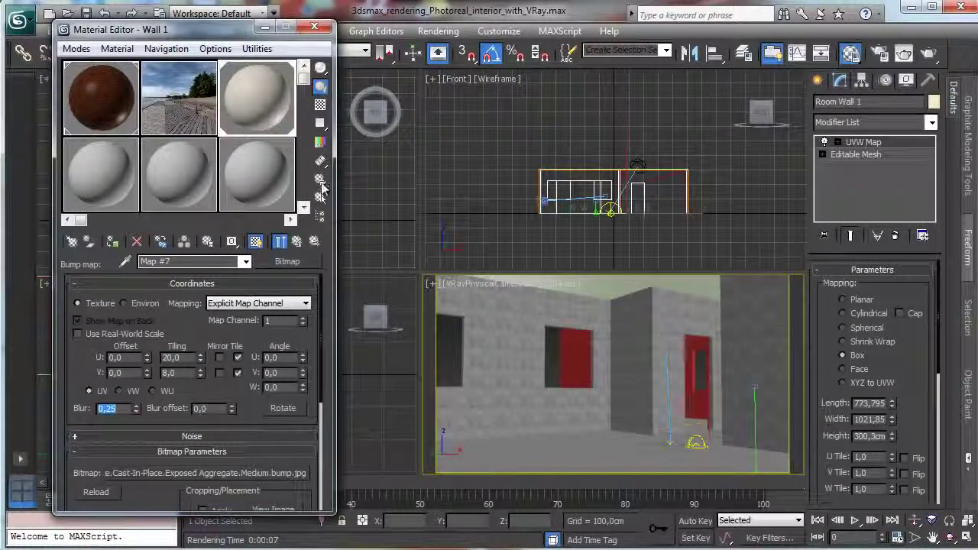
{"action": "left_click", "coordinate": [296, 242]}
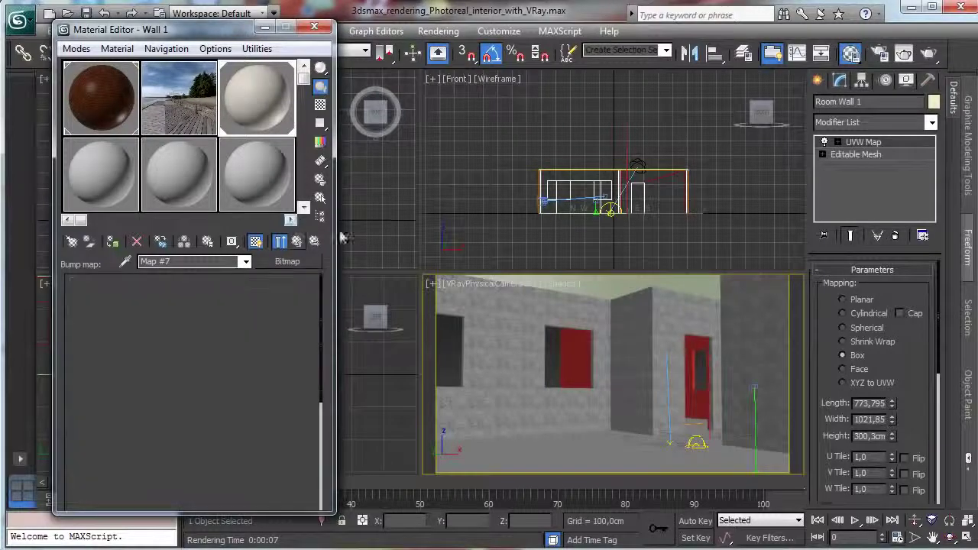
{"action": "left_click", "coordinate": [928, 53]}
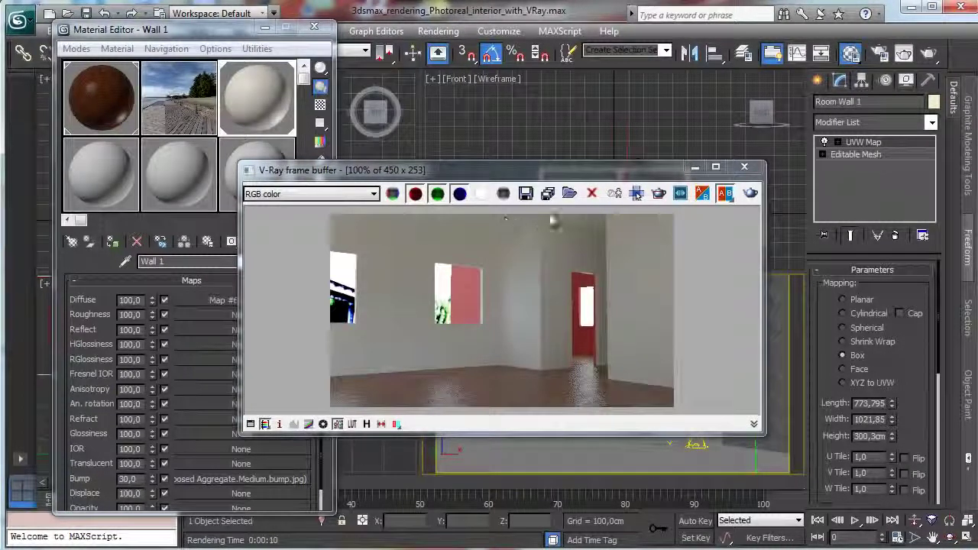
{"action": "left_click", "coordinate": [694, 167]}
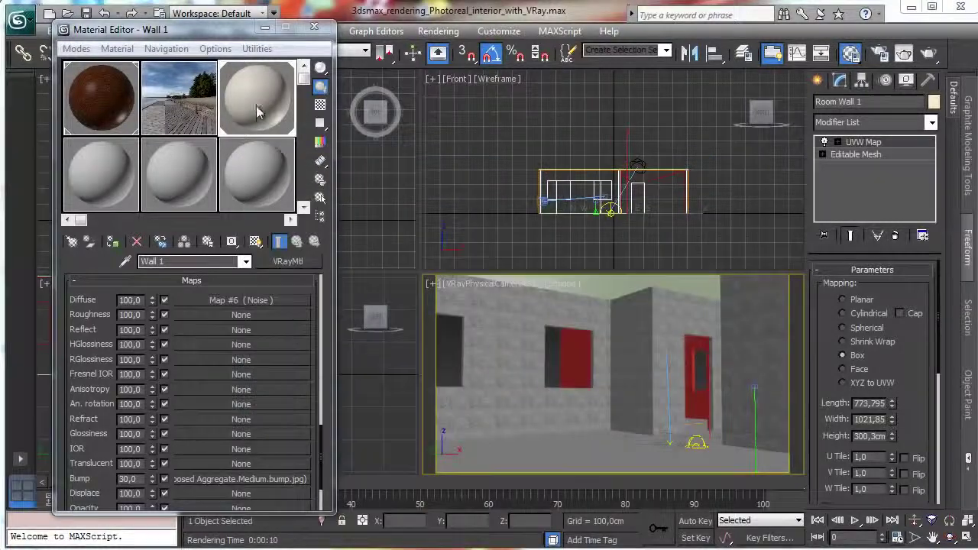
Step: Duplicate the Wall 1 material into an empty slot as Ceiling and assign it to the room's ceiling object
{"action": "left_click_drag", "start_coordinate": [256, 106], "coordinate": [95, 180]}
{"action": "left_click_drag", "start_coordinate": [183, 261], "coordinate": [21, 235]}
{"action": "type", "text": "Ceiling"}
{"action": "key", "text": "Return"}
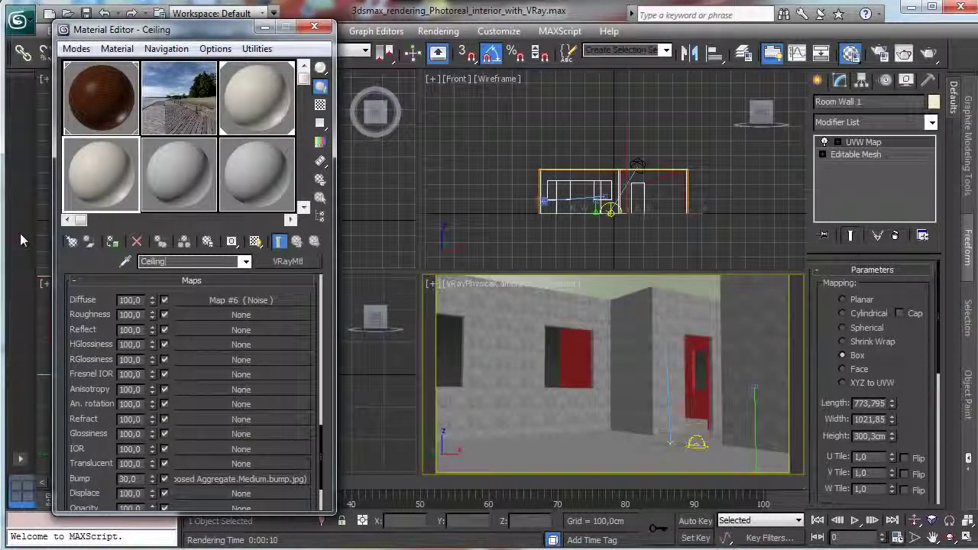
{"action": "left_click", "coordinate": [638, 287]}
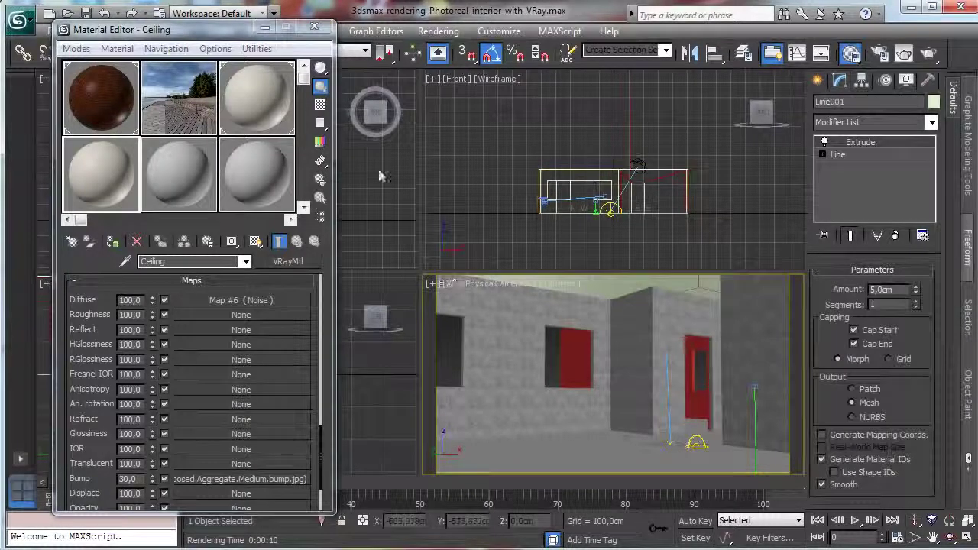
{"action": "left_click", "coordinate": [119, 240]}
Step: Change Color #2 of the Ceiling material's diffuse noise map to white
{"action": "left_click", "coordinate": [249, 301]}
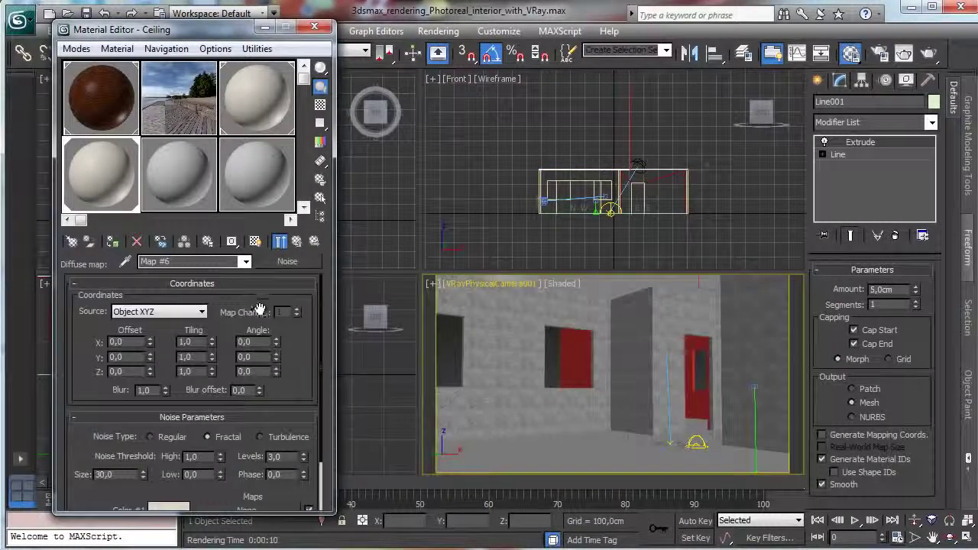
{"action": "left_click_drag", "start_coordinate": [298, 424], "coordinate": [260, 218]}
{"action": "left_click", "coordinate": [176, 469]}
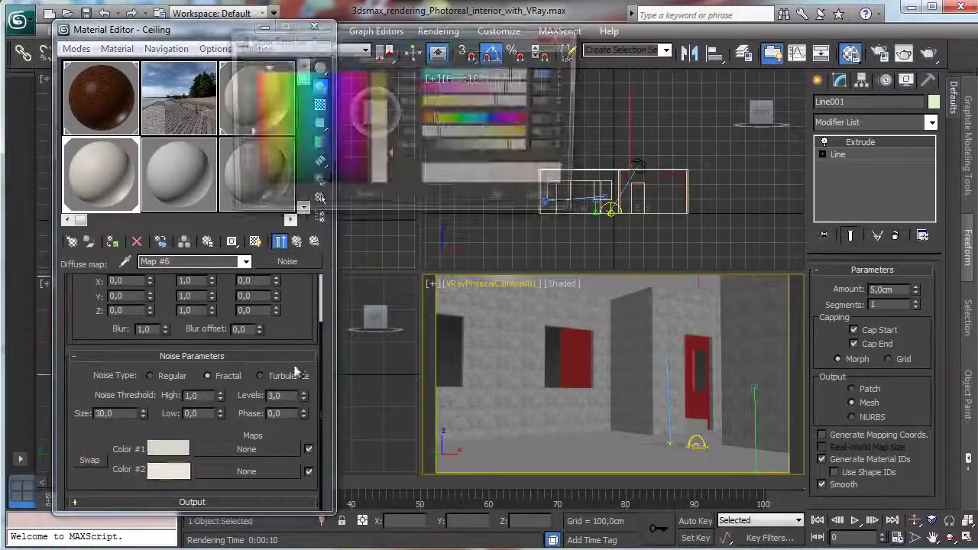
{"action": "left_click_drag", "start_coordinate": [520, 148], "coordinate": [563, 157]}
{"action": "left_click_drag", "start_coordinate": [376, 178], "coordinate": [387, 213]}
{"action": "left_click", "coordinate": [502, 200]}
Step: Change the noise map's Color #1 to a neutral gray of RGB 180, 180, 180
{"action": "left_click", "coordinate": [185, 447]}
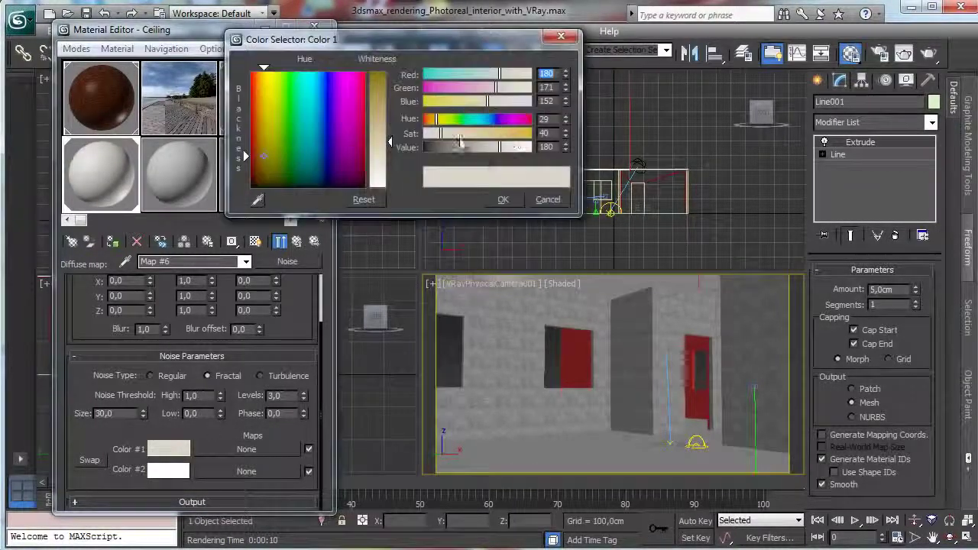
{"action": "left_click_drag", "start_coordinate": [392, 140], "coordinate": [390, 153]}
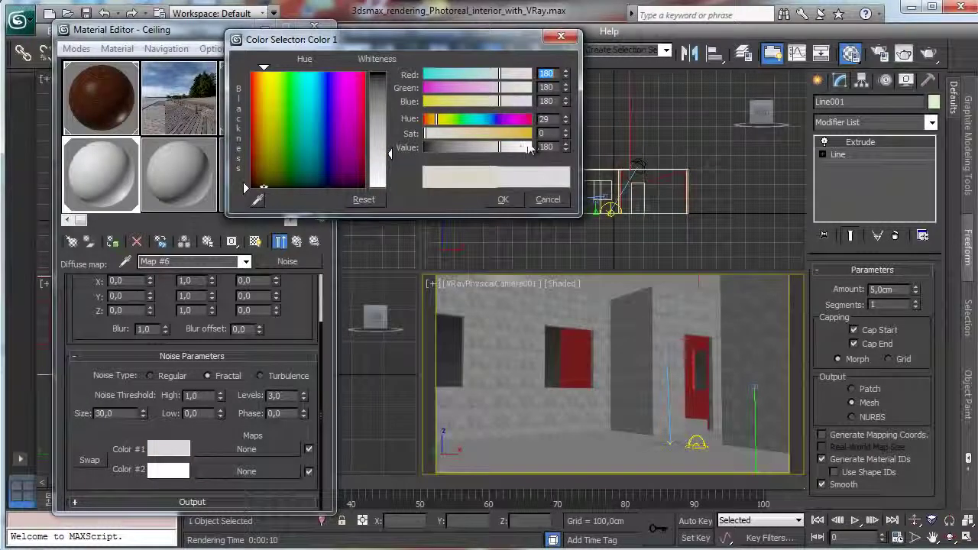
{"action": "left_click", "coordinate": [504, 199]}
Step: Open the Ceiling material's bump bitmap and enable generated mapping coordinates on the ceiling object's Extrude
{"action": "left_click", "coordinate": [304, 241]}
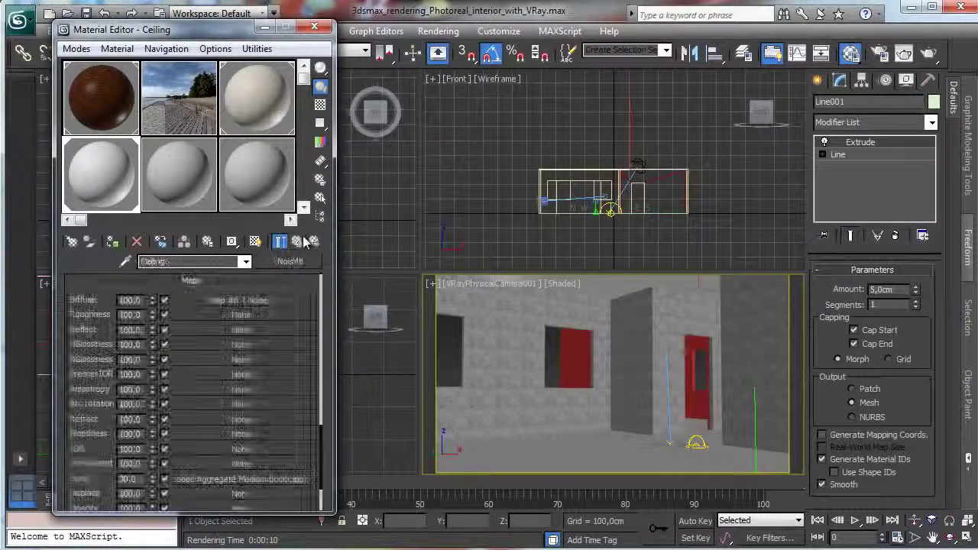
{"action": "left_click", "coordinate": [214, 479]}
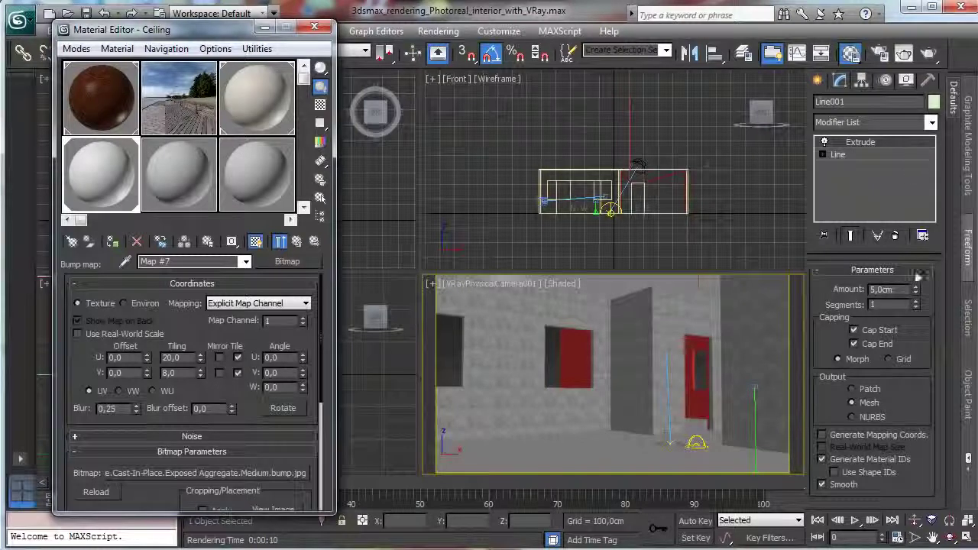
{"action": "left_click", "coordinate": [821, 435]}
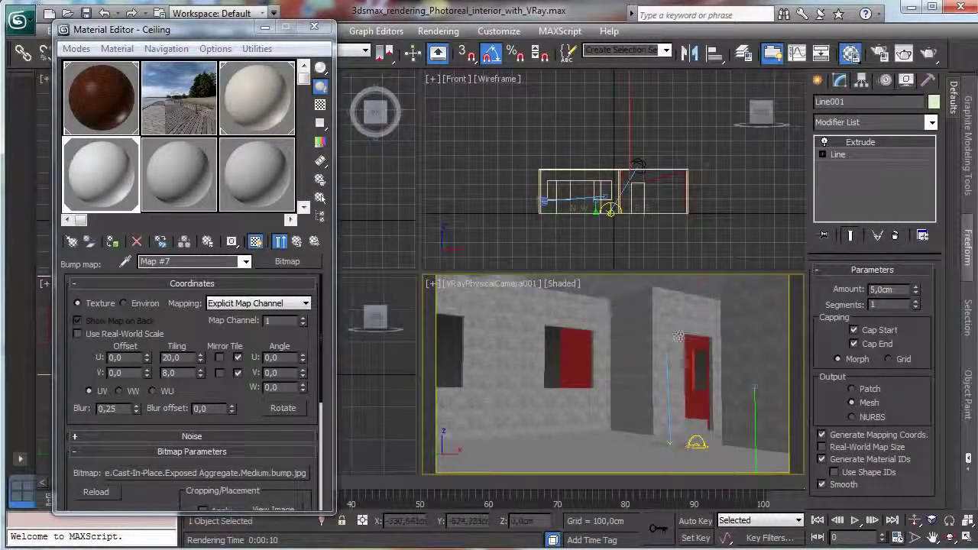
Step: Set the Ceiling bump bitmap's U and V tiling to 20
{"action": "double_click", "coordinate": [184, 358]}
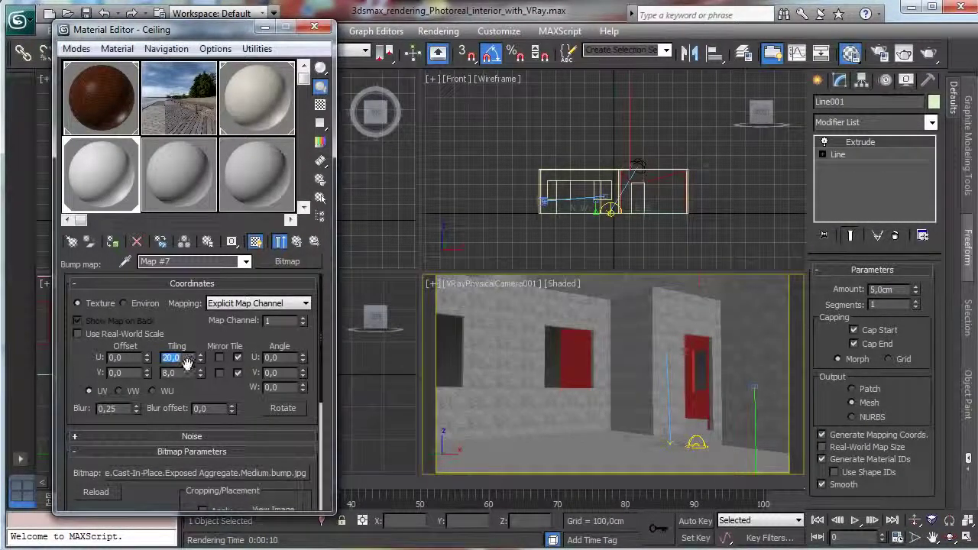
{"action": "key", "text": "Return"}
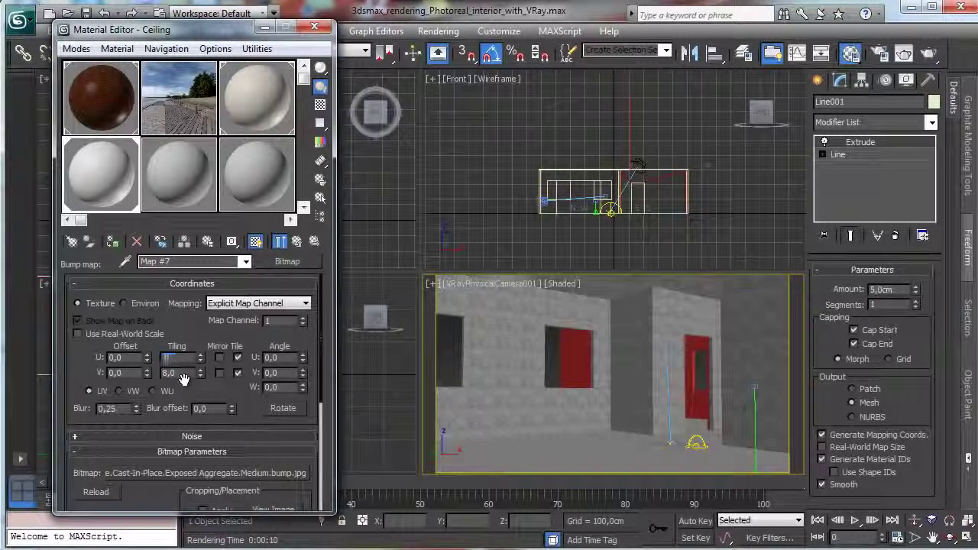
{"action": "key", "text": "Return"}
{"action": "type", "text": "20"}
{"action": "key", "text": "Return"}
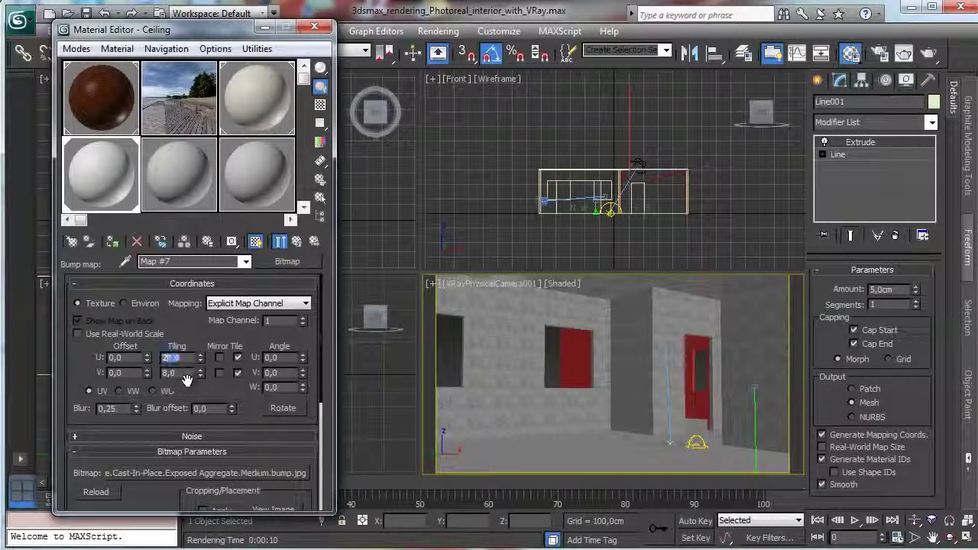
{"action": "double_click", "coordinate": [180, 373]}
{"action": "type", "text": "20"}
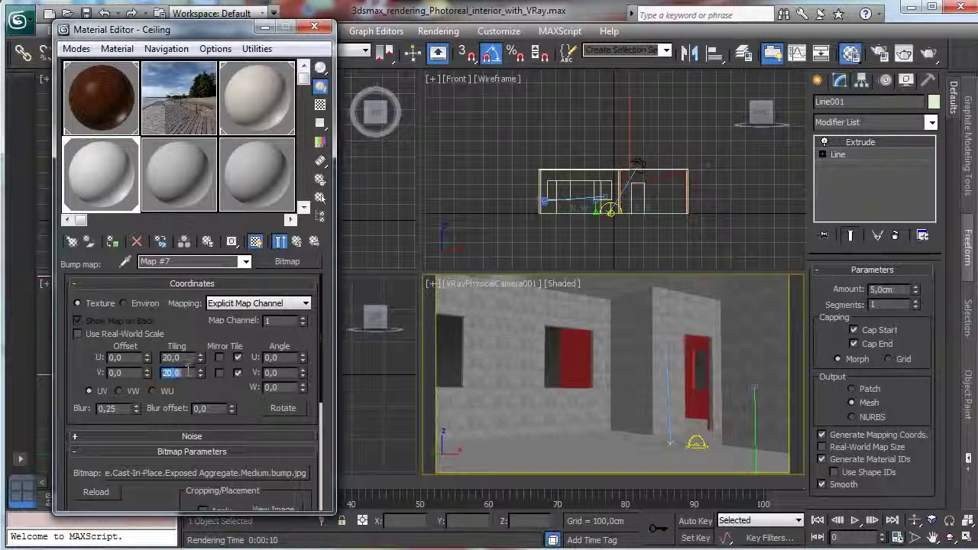
{"action": "key", "text": "Return"}
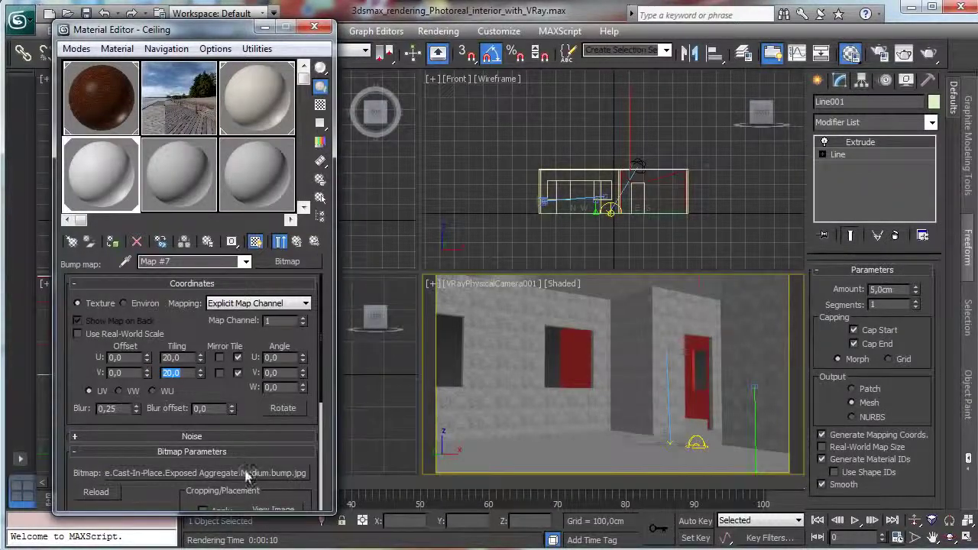
Step: Replace the Ceiling bump image with Concrete.Cast-In-Place.Flat.Polished.Grey.jpg from the ArchMat folder
{"action": "left_click", "coordinate": [246, 473]}
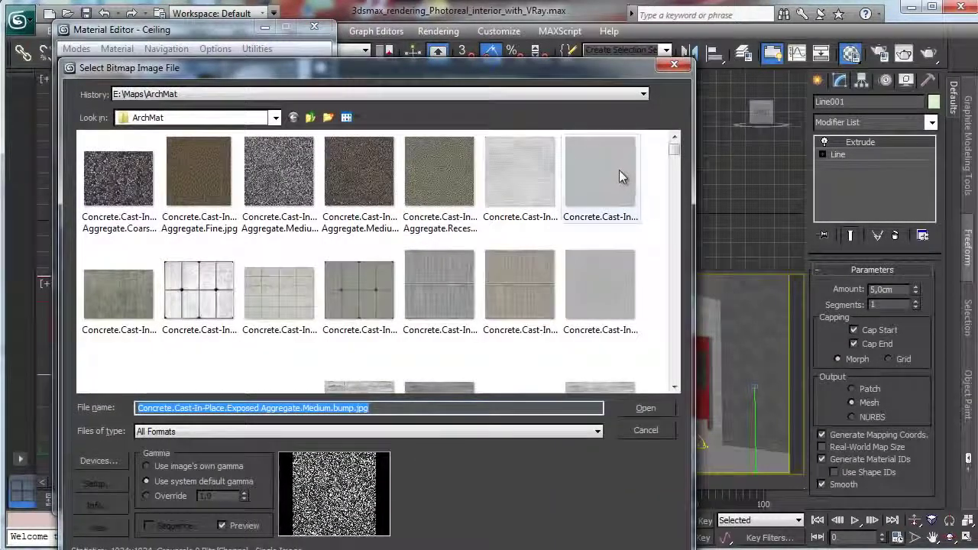
{"action": "left_click", "coordinate": [534, 178]}
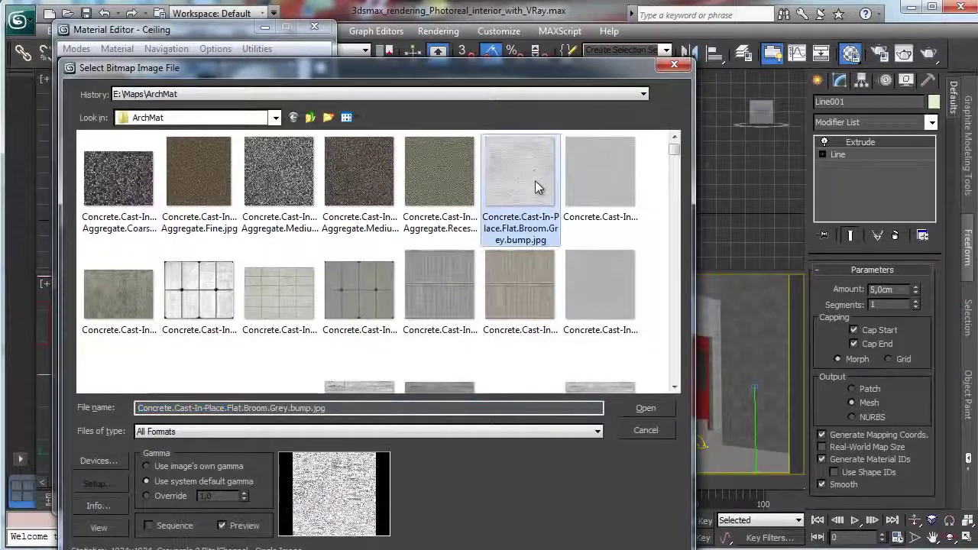
{"action": "left_click", "coordinate": [628, 279]}
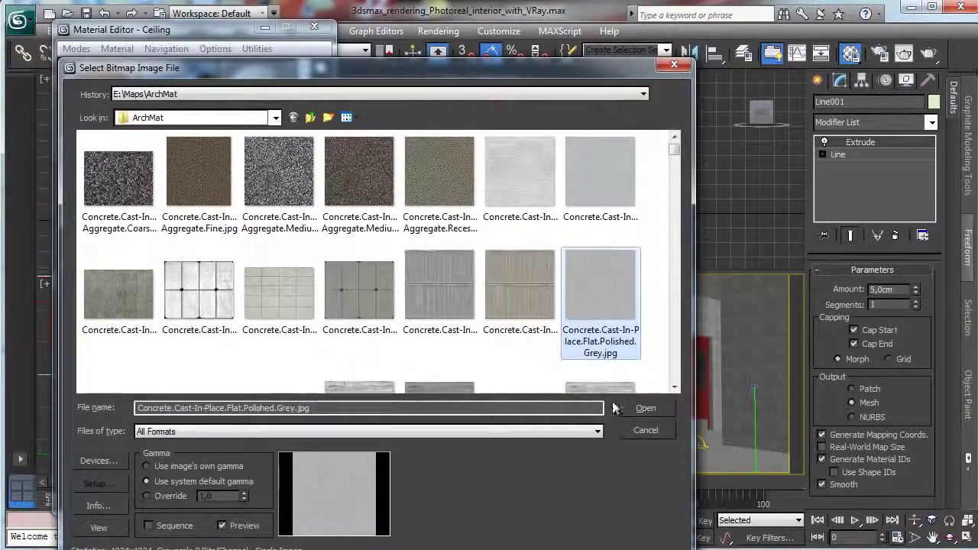
{"action": "left_click", "coordinate": [646, 409]}
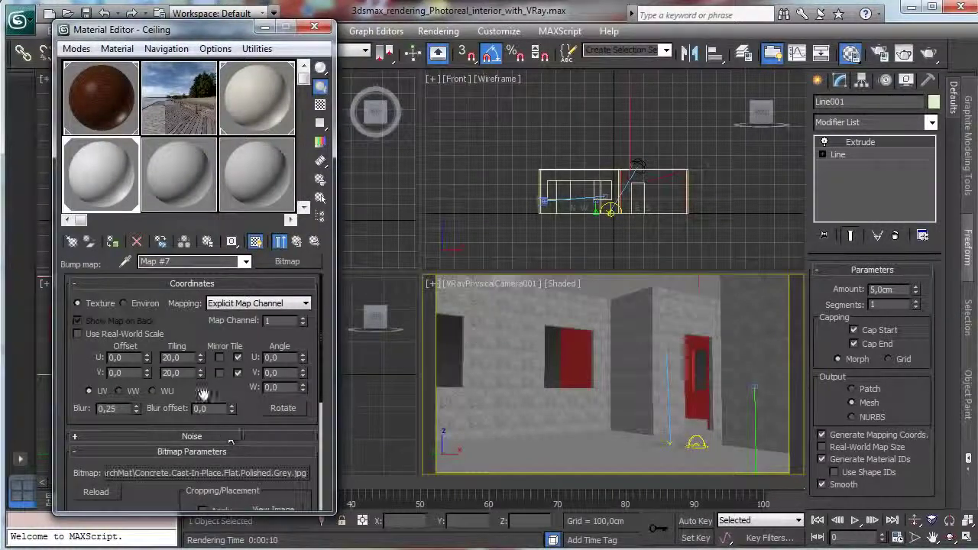
Step: Try a tiling of 10 in both U and V for the polished concrete bump bitmap
{"action": "double_click", "coordinate": [174, 357]}
{"action": "type", "text": "1"}
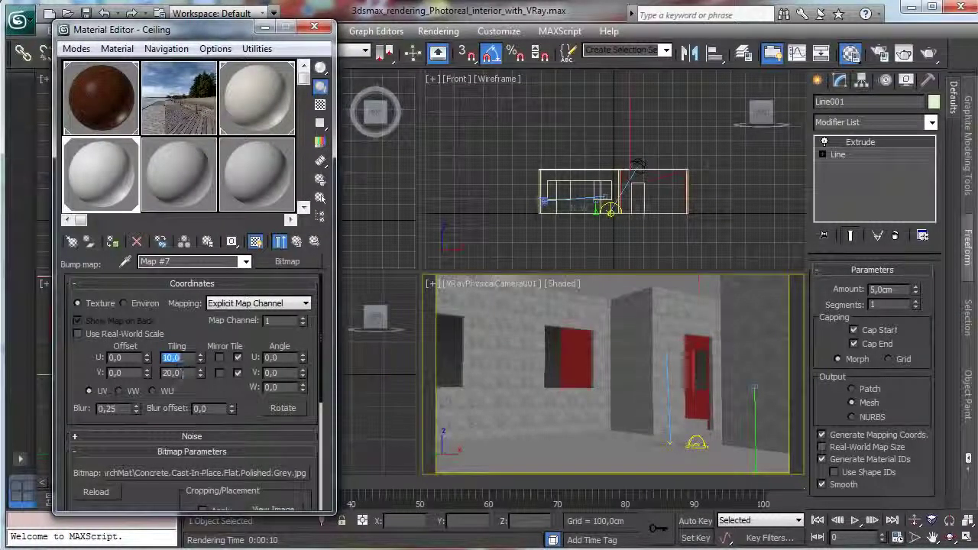
{"action": "double_click", "coordinate": [175, 372]}
{"action": "type", "text": "10"}
{"action": "key", "text": "Return"}
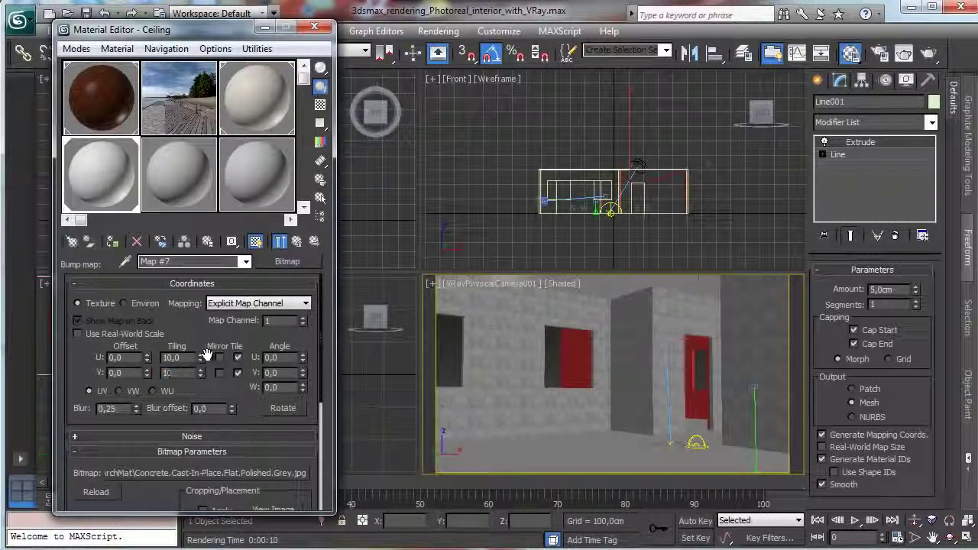
Step: Reduce the bump bitmap's U and V tiling to 5 and maximize the camera viewport
{"action": "type", "text": "5"}
{"action": "key", "text": "Return"}
{"action": "double_click", "coordinate": [176, 358]}
{"action": "type", "text": "5"}
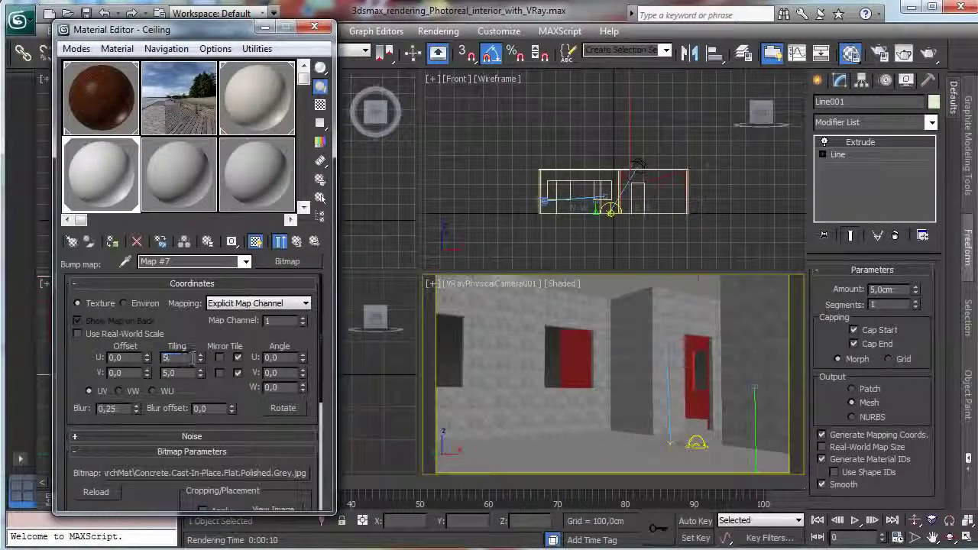
{"action": "key", "text": "Return"}
{"action": "key", "text": "alt+w"}
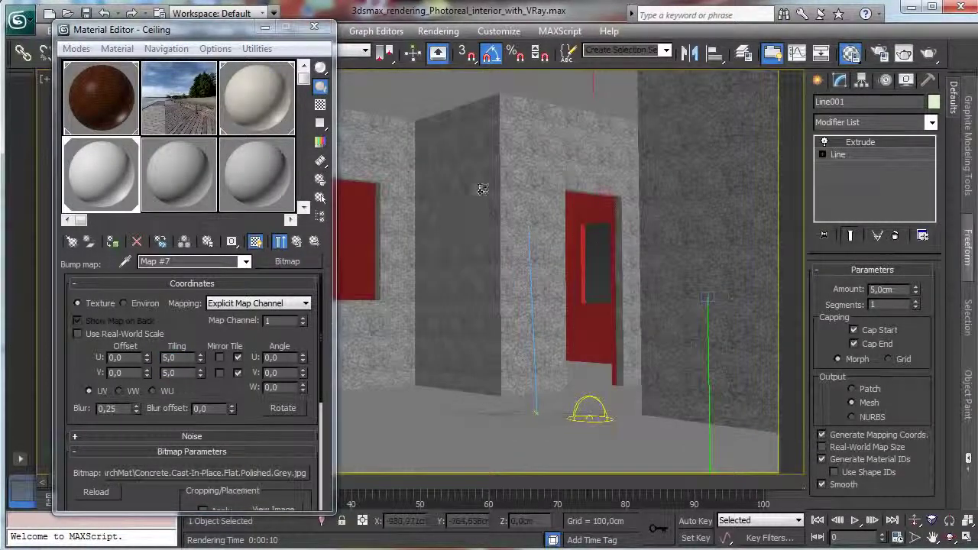
Step: Try a tiling of 1 in both U and V for the Ceiling bump bitmap
{"action": "double_click", "coordinate": [172, 357]}
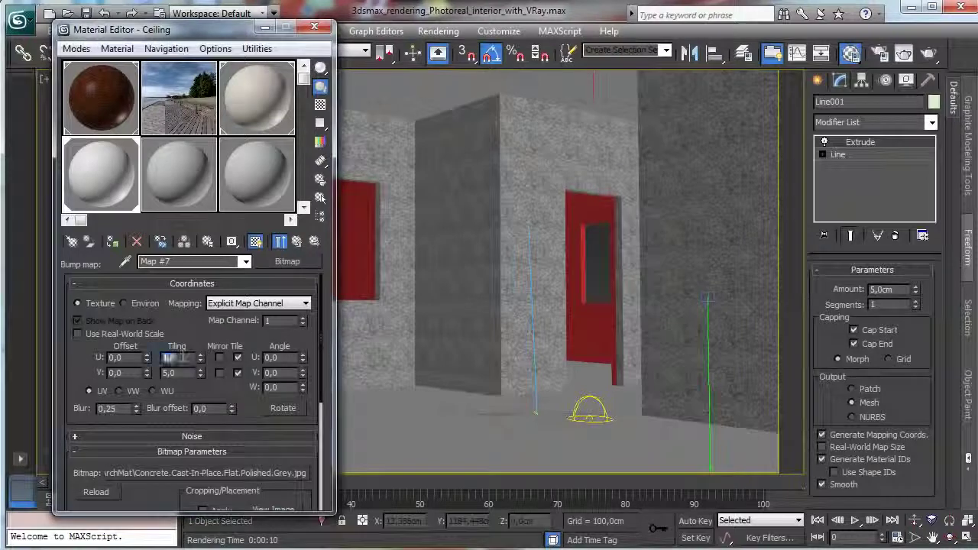
{"action": "type", "text": "1"}
{"action": "key", "text": "Return"}
{"action": "double_click", "coordinate": [174, 373]}
{"action": "type", "text": "1"}
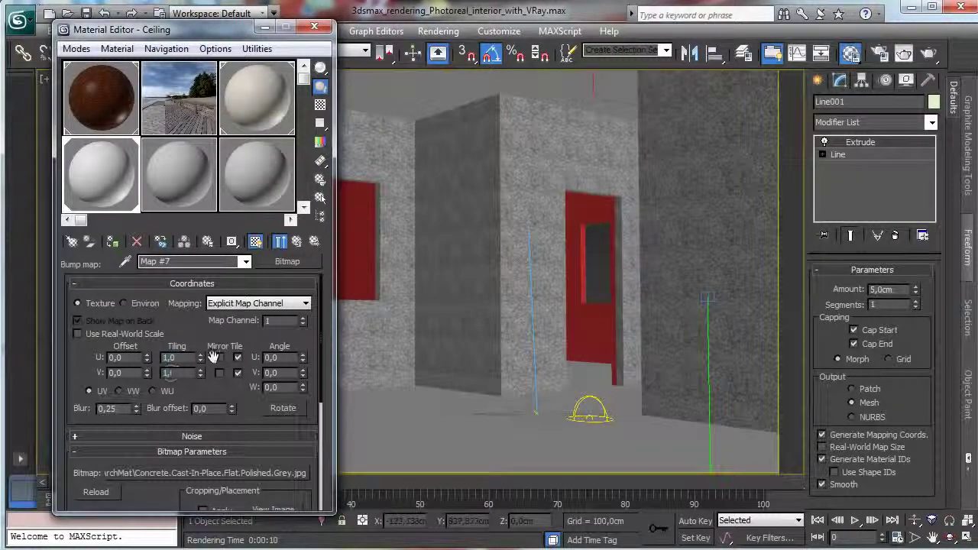
Step: Change the Ceiling bump bitmap's U and V tiling to 5
{"action": "double_click", "coordinate": [182, 358]}
{"action": "type", "text": "5"}
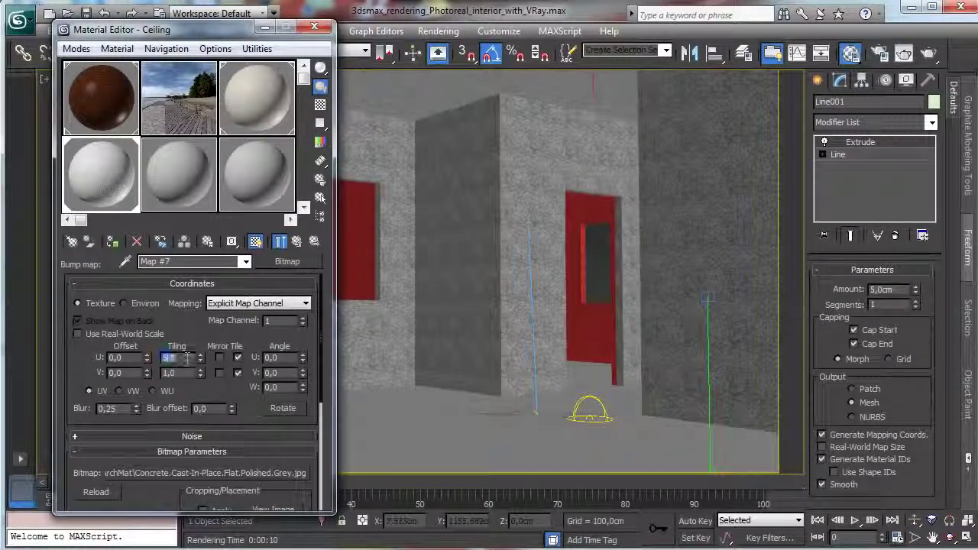
{"action": "double_click", "coordinate": [177, 373]}
{"action": "type", "text": "5"}
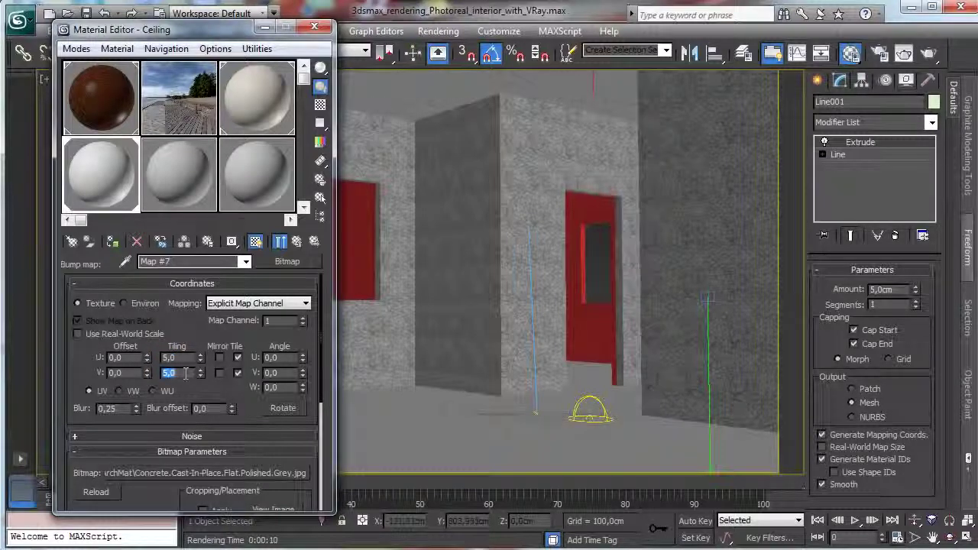
Step: Set the bump bitmap's U and V tiling to 10 and return to the Ceiling material's main level
{"action": "type", "text": "10"}
{"action": "key", "text": "Return"}
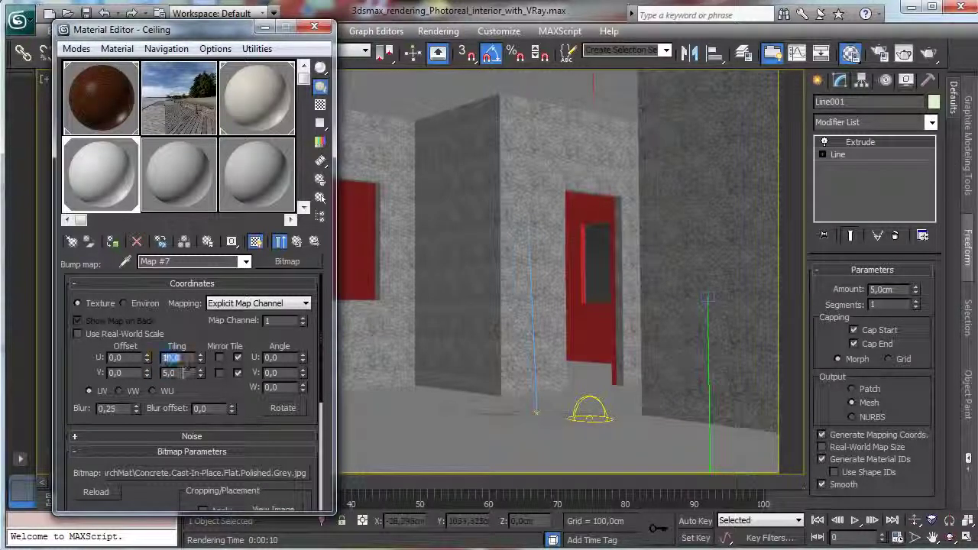
{"action": "double_click", "coordinate": [186, 373]}
{"action": "type", "text": "10"}
{"action": "key", "text": "Return"}
{"action": "left_click", "coordinate": [297, 243]}
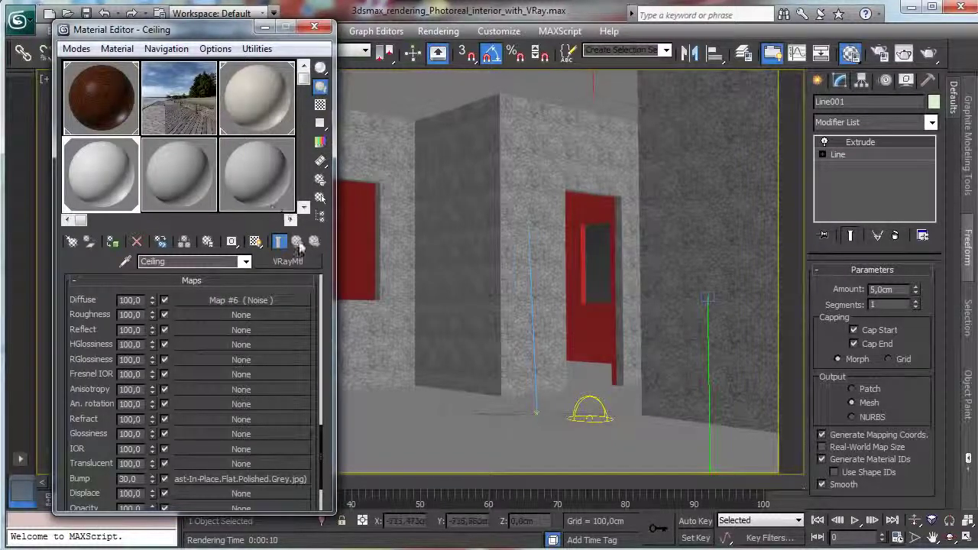
Step: Save the scene and render the camera view to check the ceiling, then put the frame buffer away
{"action": "left_click", "coordinate": [85, 13]}
{"action": "left_click", "coordinate": [929, 53]}
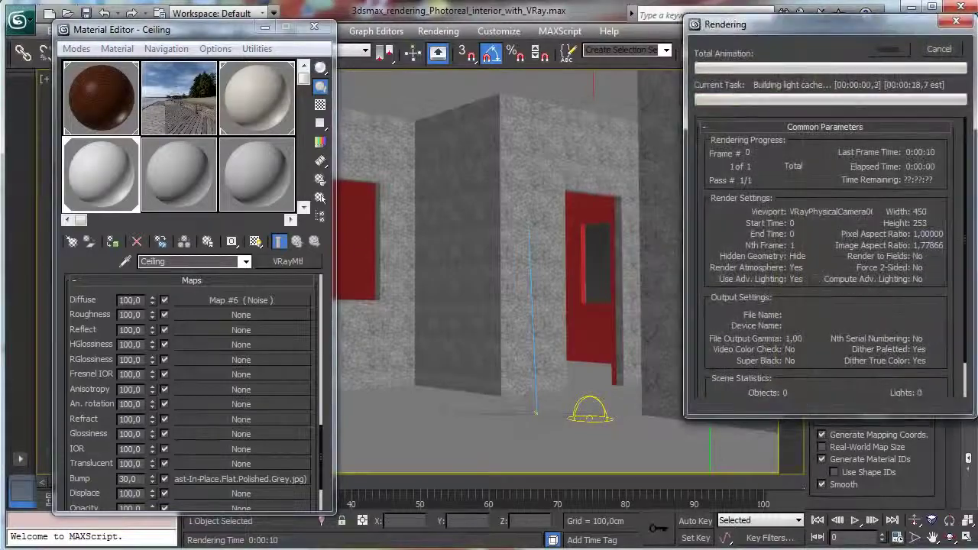
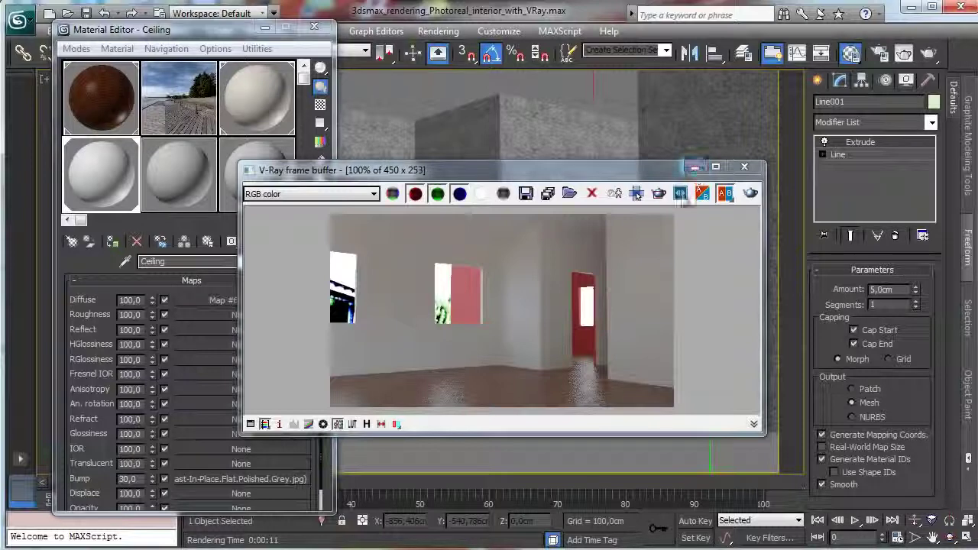
{"action": "left_click", "coordinate": [695, 168]}
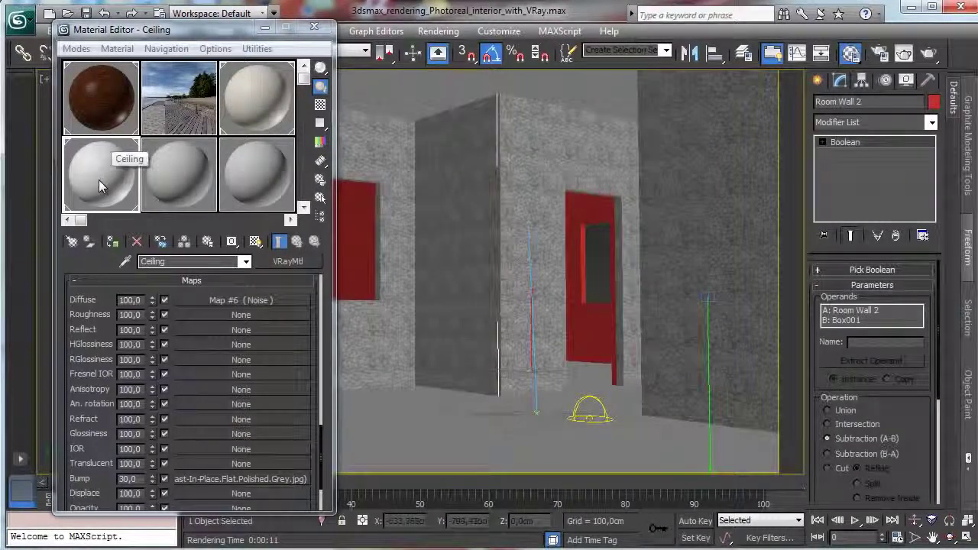
Step: Duplicate the Wall 1 material into the next slot as Wall 2, open its diffuse noise map and assign the material to Room Wall 2
{"action": "left_click", "coordinate": [168, 198]}
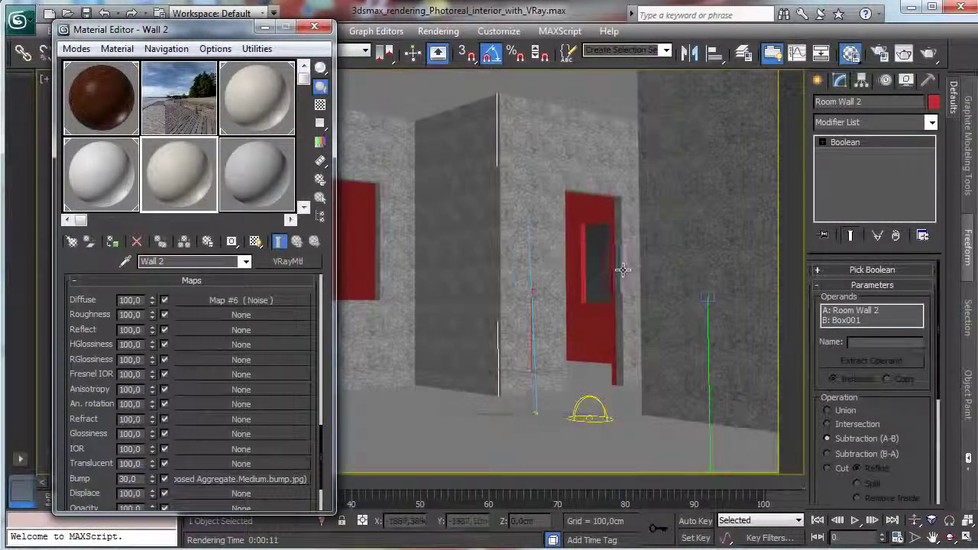
{"action": "left_click", "coordinate": [236, 301]}
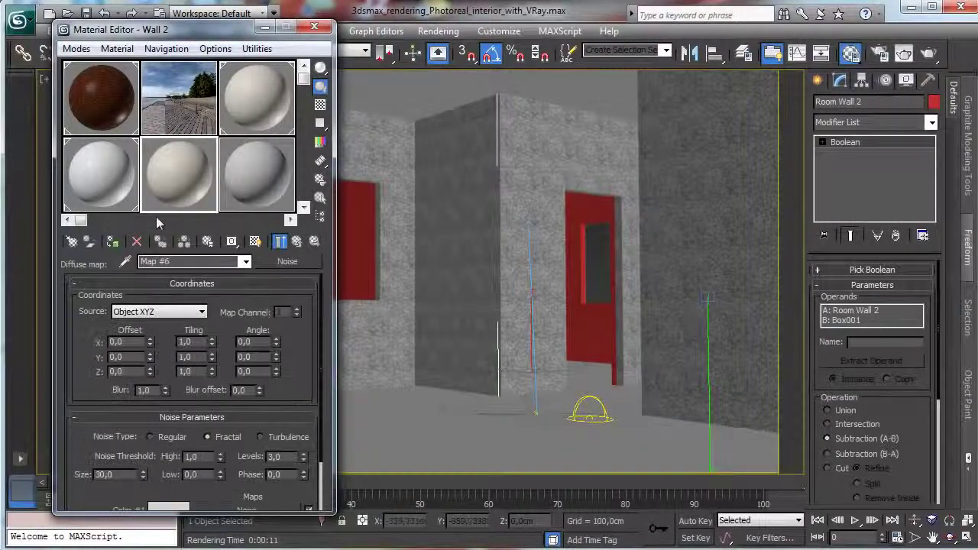
{"action": "left_click", "coordinate": [112, 241]}
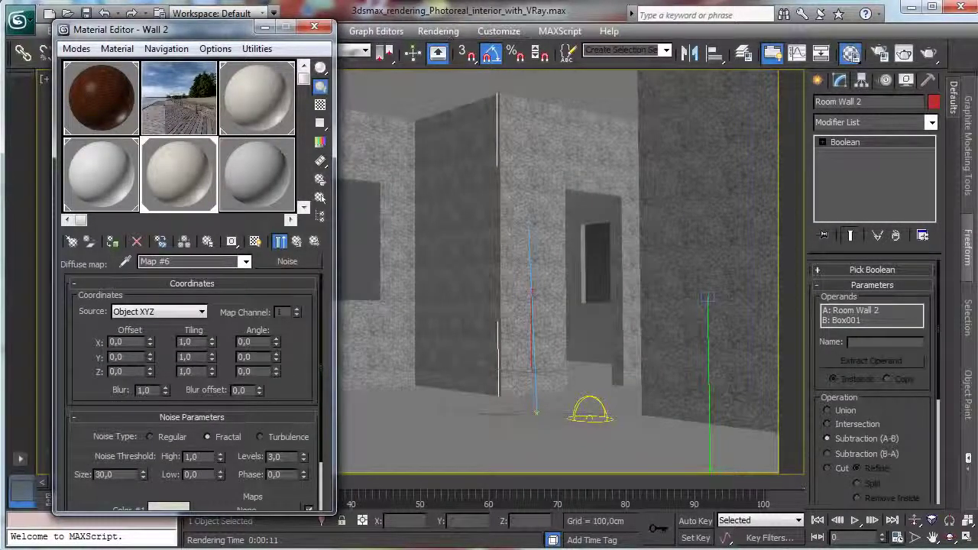
Step: Add a UVW Map modifier to Room Wall 2 and acquire the adjoining wall's mapping with the Acquire Absolute option
{"action": "left_click_drag", "start_coordinate": [220, 29], "coordinate": [159, 78]}
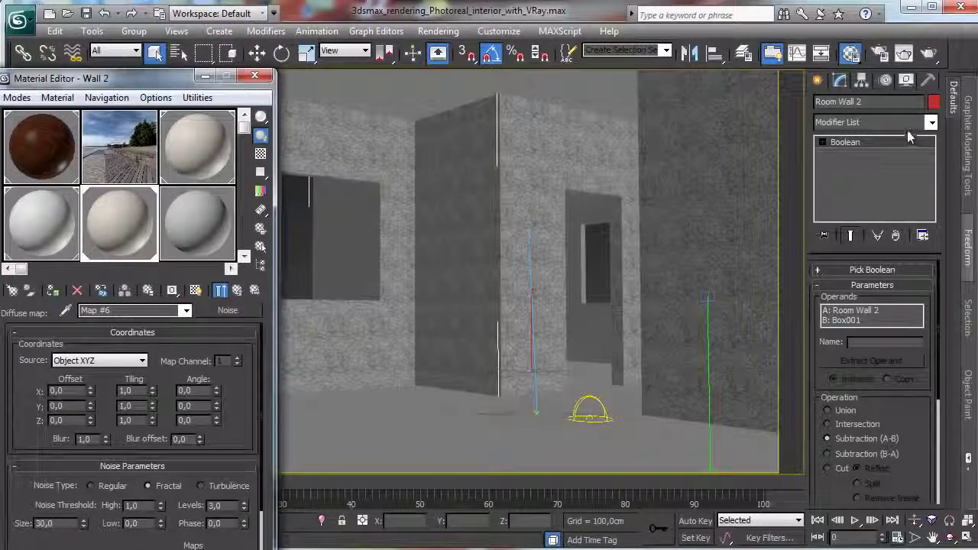
{"action": "left_click", "coordinate": [931, 123]}
{"action": "scroll", "coordinate": [879, 306], "scroll_direction": "down", "scroll_amount": 10}
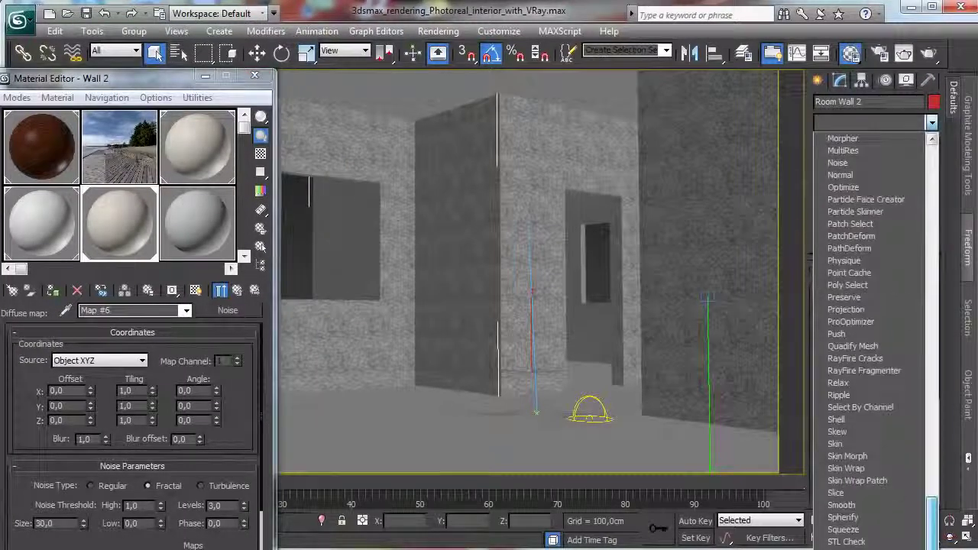
{"action": "left_click", "coordinate": [867, 547]}
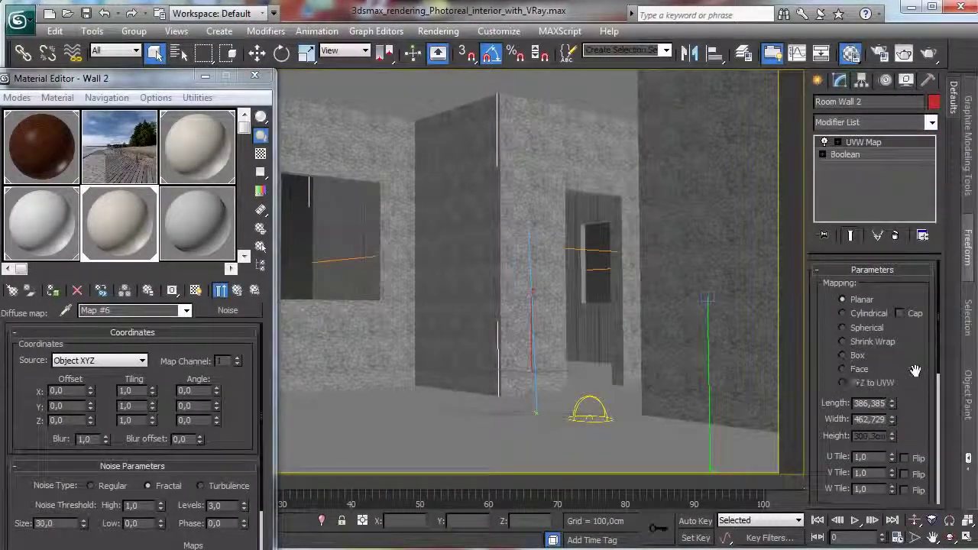
{"action": "left_click_drag", "start_coordinate": [916, 372], "coordinate": [848, 127]}
{"action": "left_click", "coordinate": [899, 430]}
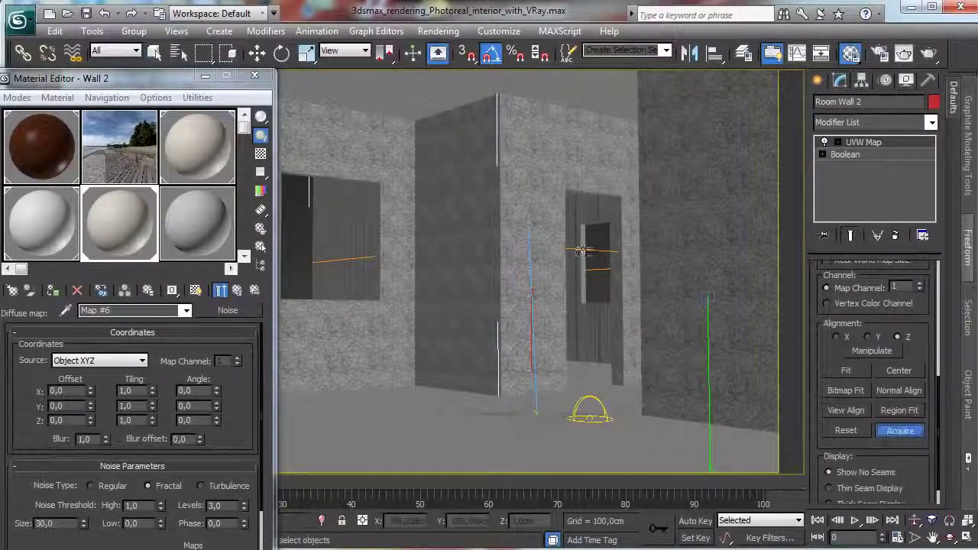
{"action": "left_click", "coordinate": [630, 178]}
{"action": "left_click", "coordinate": [463, 285]}
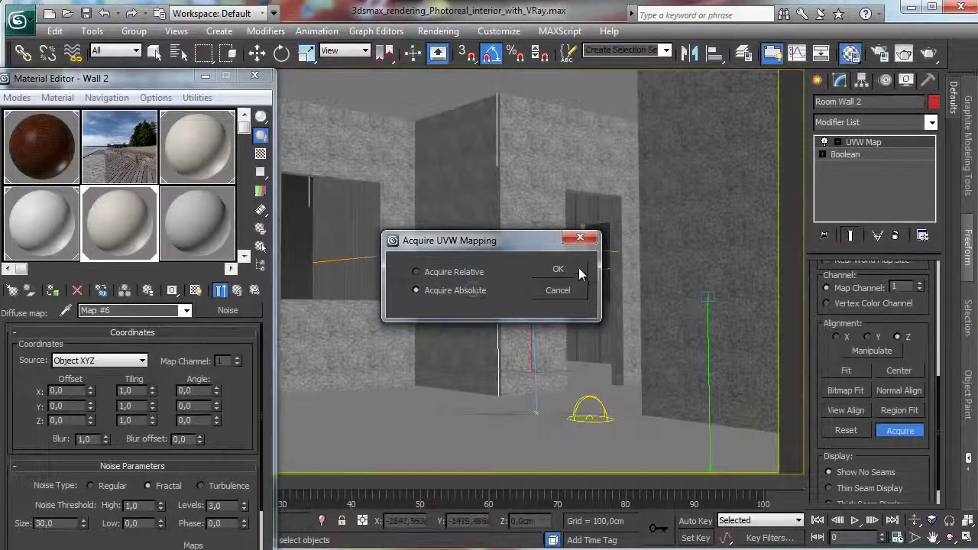
{"action": "left_click", "coordinate": [578, 269]}
Step: Change Color #2 of the Wall 2 diffuse noise map to a light blue
{"action": "left_click_drag", "start_coordinate": [188, 77], "coordinate": [323, 33]}
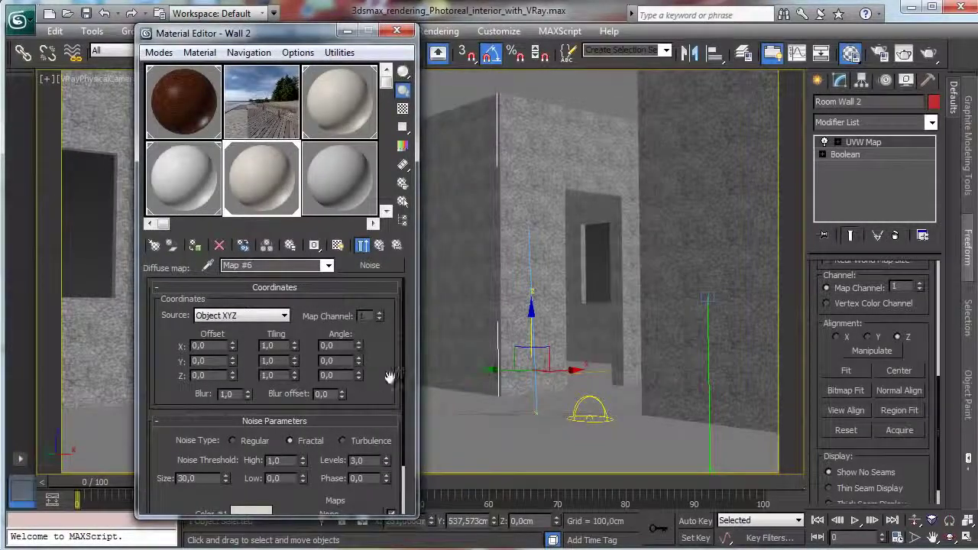
{"action": "left_click_drag", "start_coordinate": [389, 377], "coordinate": [390, 316]}
{"action": "left_click", "coordinate": [251, 474]}
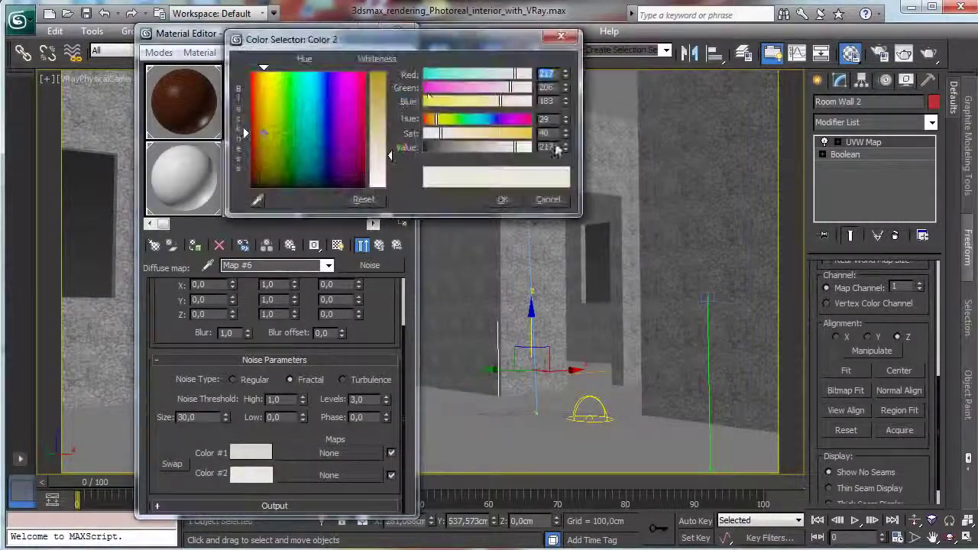
{"action": "left_click", "coordinate": [318, 125]}
{"action": "left_click_drag", "start_coordinate": [391, 156], "coordinate": [390, 136]}
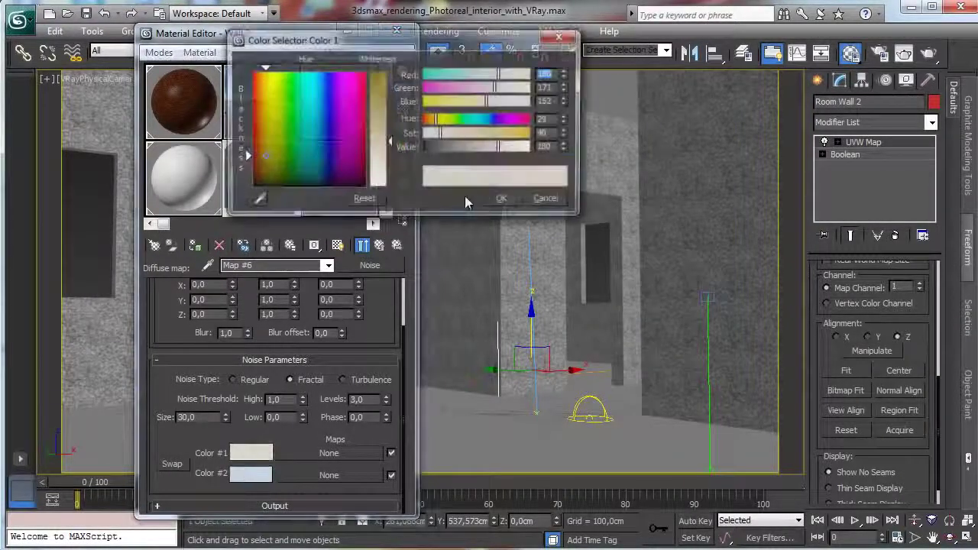
{"action": "left_click", "coordinate": [545, 198]}
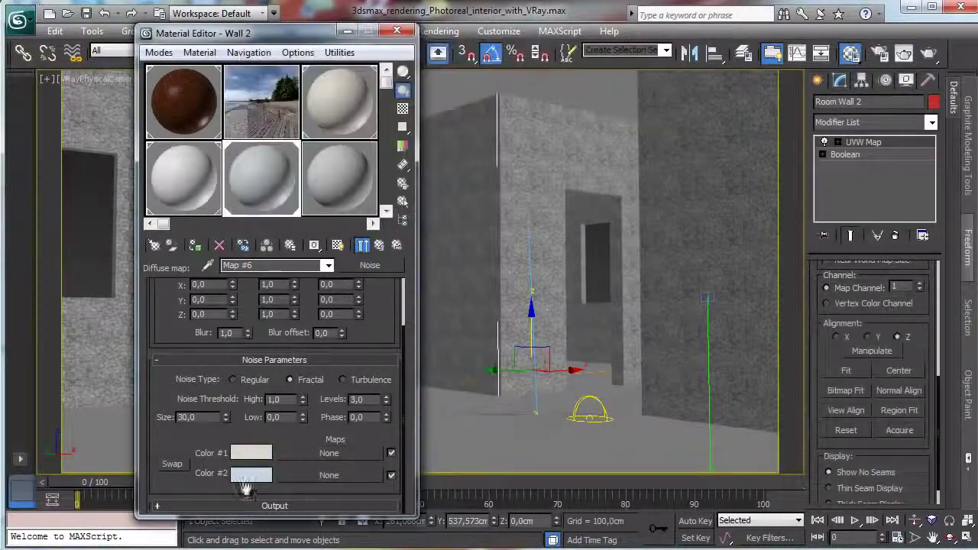
Step: Copy the light blue from Color #2 onto the noise map's Color #1 and fine-tune the Color #1 shade
{"action": "left_click_drag", "start_coordinate": [246, 489], "coordinate": [252, 453]}
{"action": "left_click", "coordinate": [269, 279]}
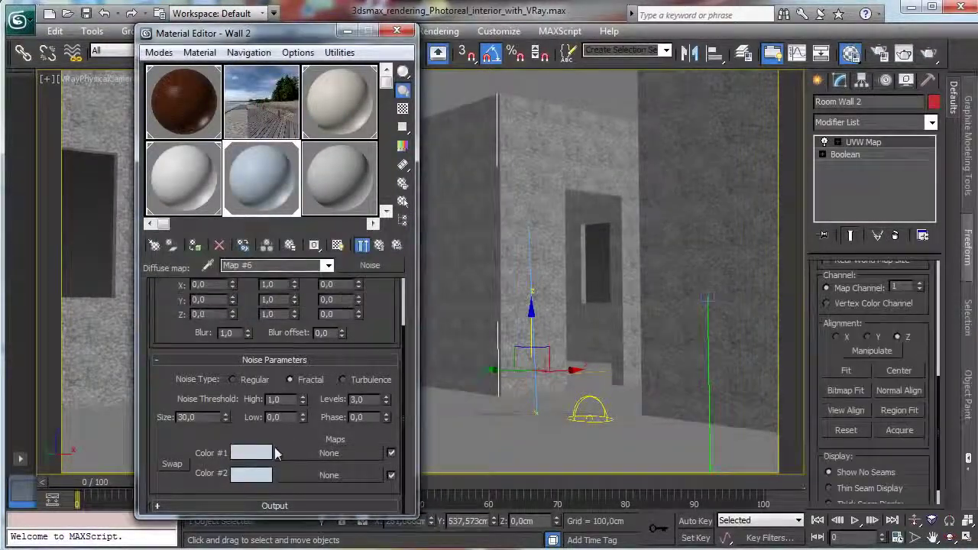
{"action": "left_click", "coordinate": [264, 454]}
{"action": "left_click_drag", "start_coordinate": [473, 139], "coordinate": [500, 148]}
{"action": "left_click", "coordinate": [504, 201]}
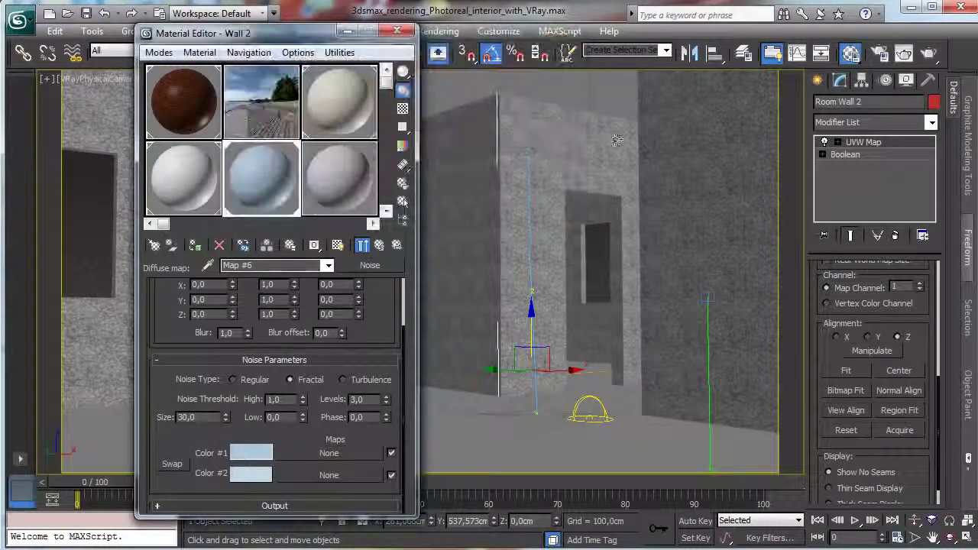
Step: Render the camera view to check the light blue wall, then put away the frame buffer and the material editor
{"action": "left_click", "coordinate": [928, 55]}
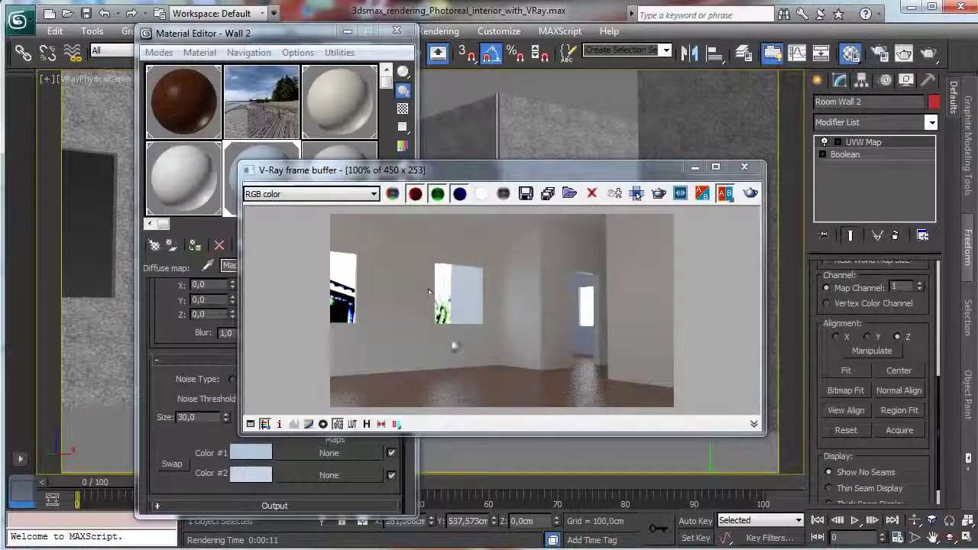
{"action": "left_click", "coordinate": [694, 166]}
{"action": "left_click", "coordinate": [348, 35]}
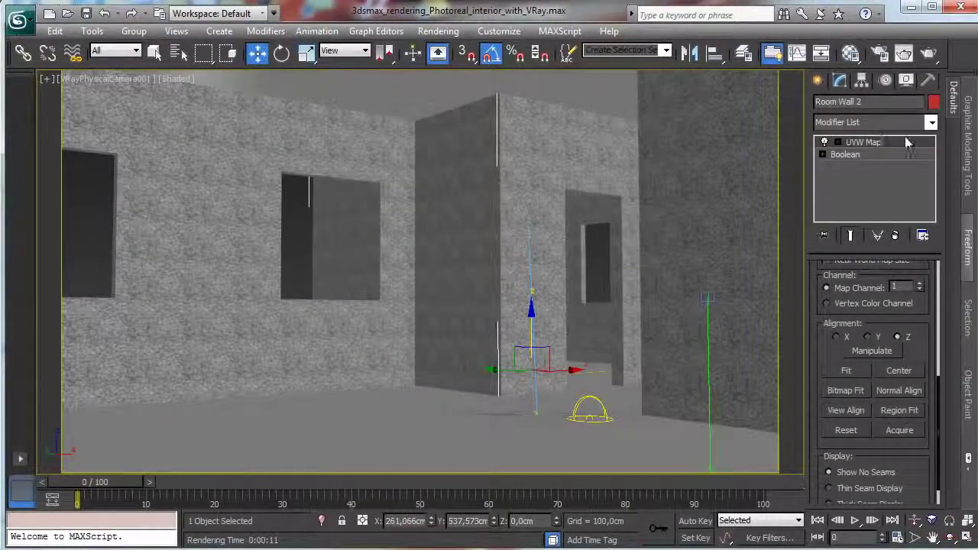
Step: Add an Edit Poly modifier above the UVW Map on Room Wall 2 and enter its polygon level
{"action": "left_click", "coordinate": [930, 124]}
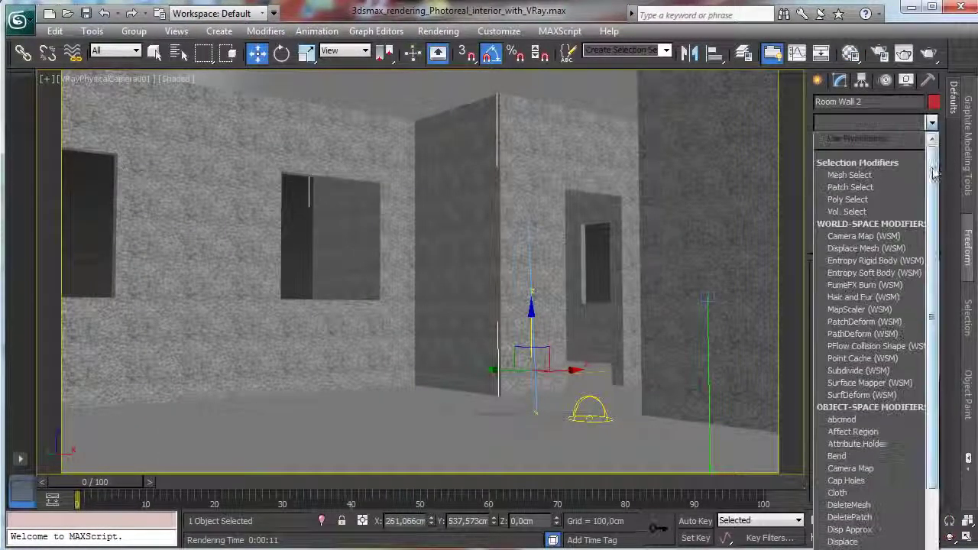
{"action": "scroll", "coordinate": [936, 224], "scroll_direction": "down", "scroll_amount": 1}
{"action": "scroll", "coordinate": [936, 224], "scroll_direction": "up", "scroll_amount": 1}
{"action": "scroll", "coordinate": [936, 224], "scroll_direction": "down", "scroll_amount": 1}
{"action": "scroll", "coordinate": [936, 223], "scroll_direction": "down", "scroll_amount": 1}
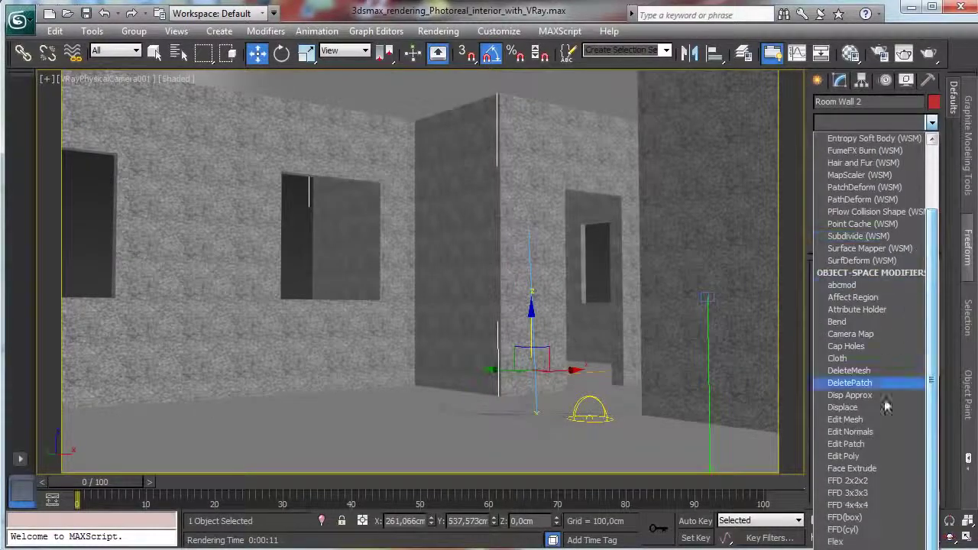
{"action": "left_click", "coordinate": [848, 456]}
{"action": "left_click", "coordinate": [886, 390]}
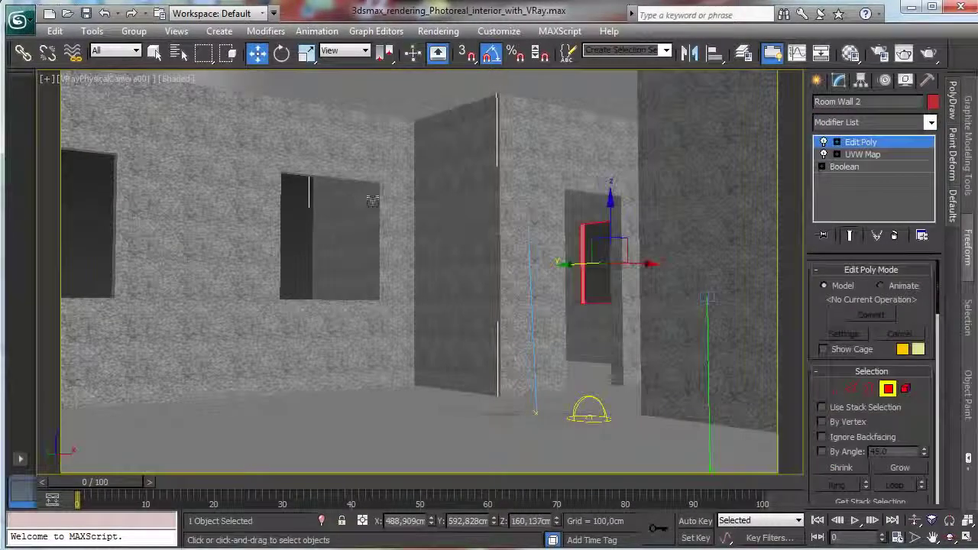
Step: Select the outer wall polygon seen through the window and the adjoining outer polygon at the corner, using a Perspective view
{"action": "left_click", "coordinate": [332, 237]}
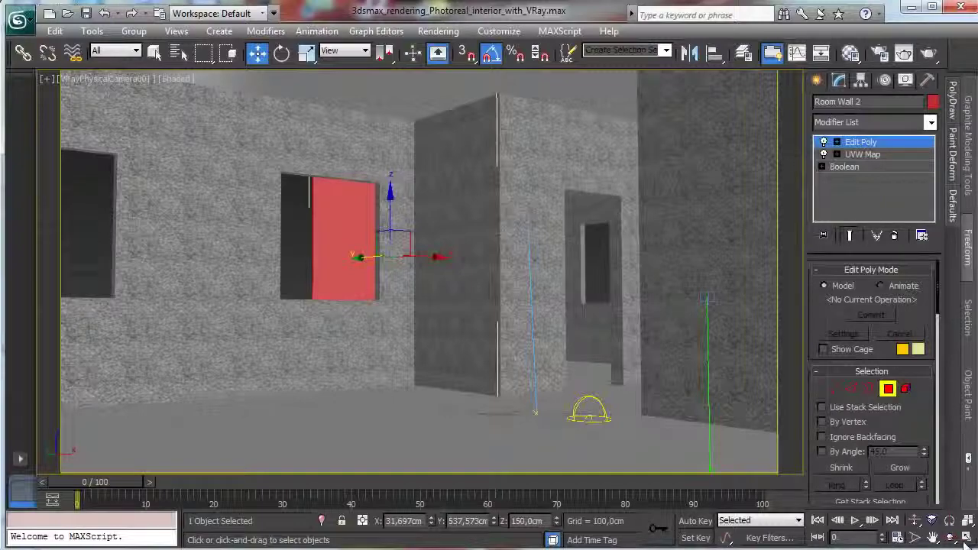
{"action": "key", "text": "alt+w"}
{"action": "left_click", "coordinate": [486, 285]}
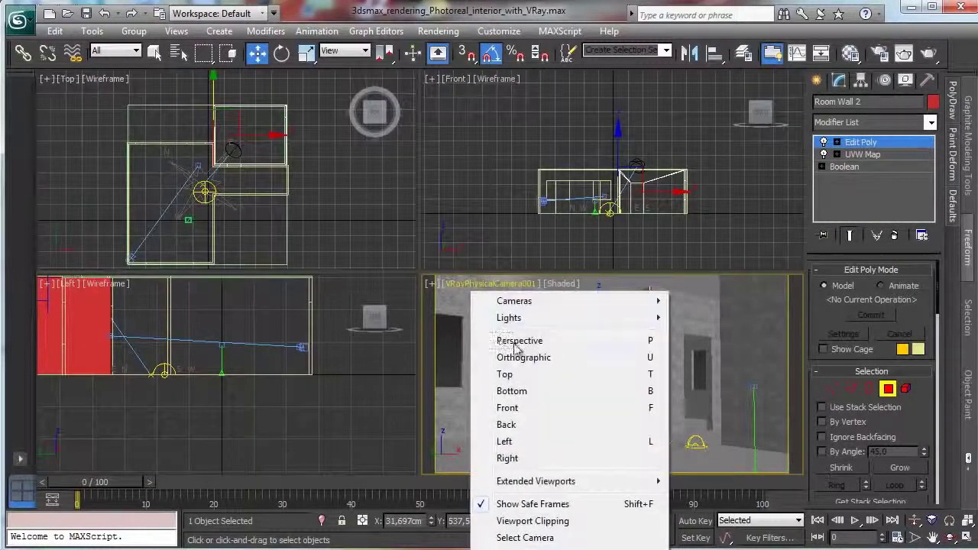
{"action": "left_click", "coordinate": [517, 343]}
{"action": "left_click", "coordinate": [950, 538]}
{"action": "left_click_drag", "start_coordinate": [612, 375], "coordinate": [772, 388]}
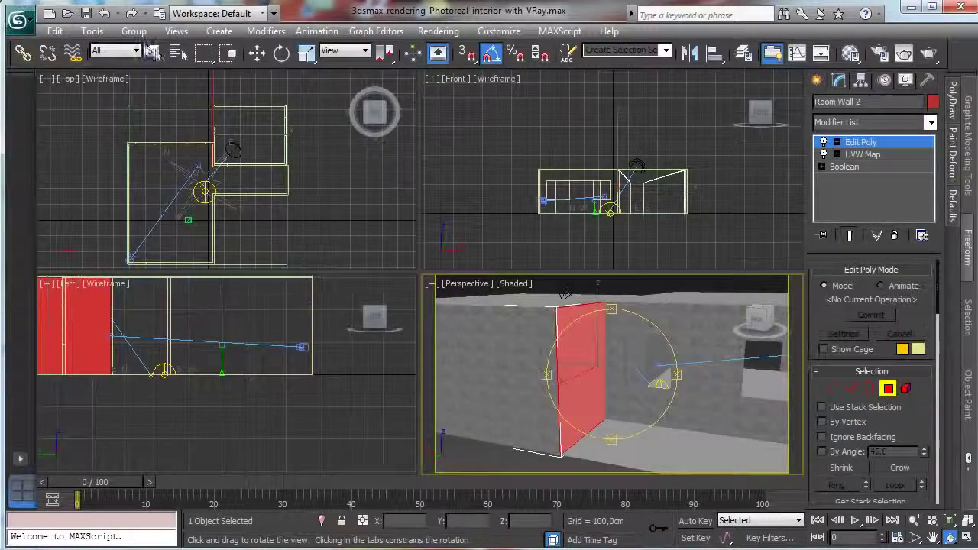
{"action": "left_click", "coordinate": [152, 51]}
{"action": "left_click", "coordinate": [553, 381], "text": "ctrl"}
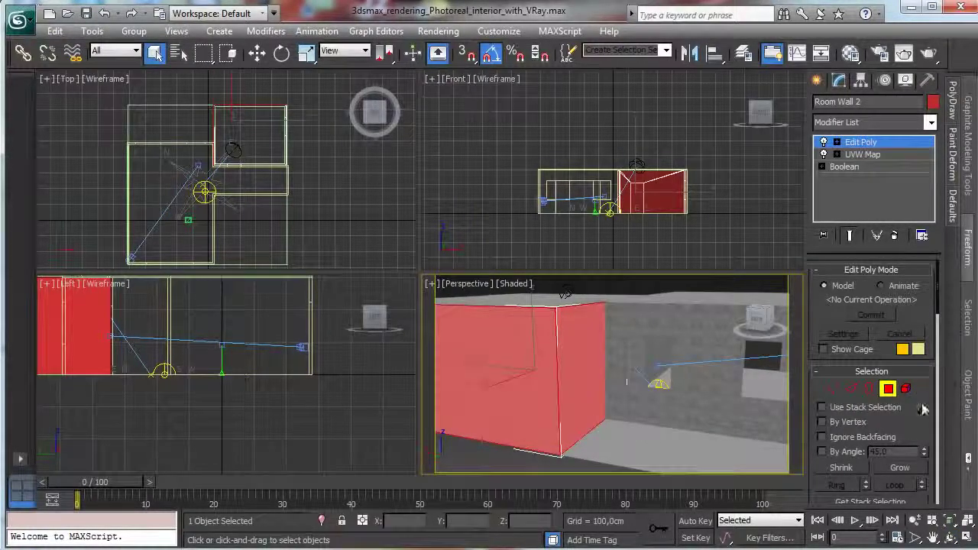
Step: Assign material ID 2 to the two selected outer polygons, then invert the selection and give the remaining polygons ID 1
{"action": "left_click_drag", "start_coordinate": [925, 416], "coordinate": [806, 126]}
{"action": "scroll", "coordinate": [914, 390], "scroll_direction": "down", "scroll_amount": 5}
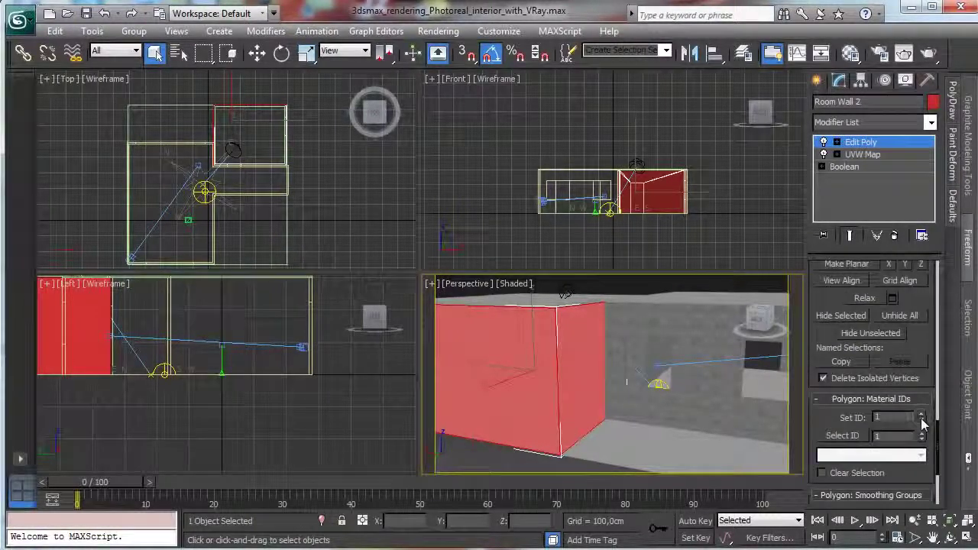
{"action": "left_click", "coordinate": [55, 31]}
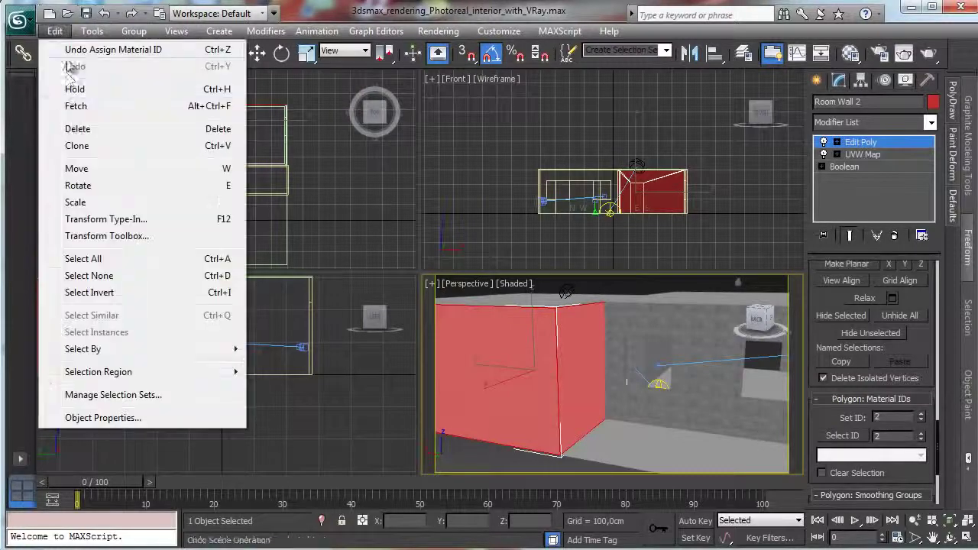
{"action": "left_click", "coordinate": [89, 275]}
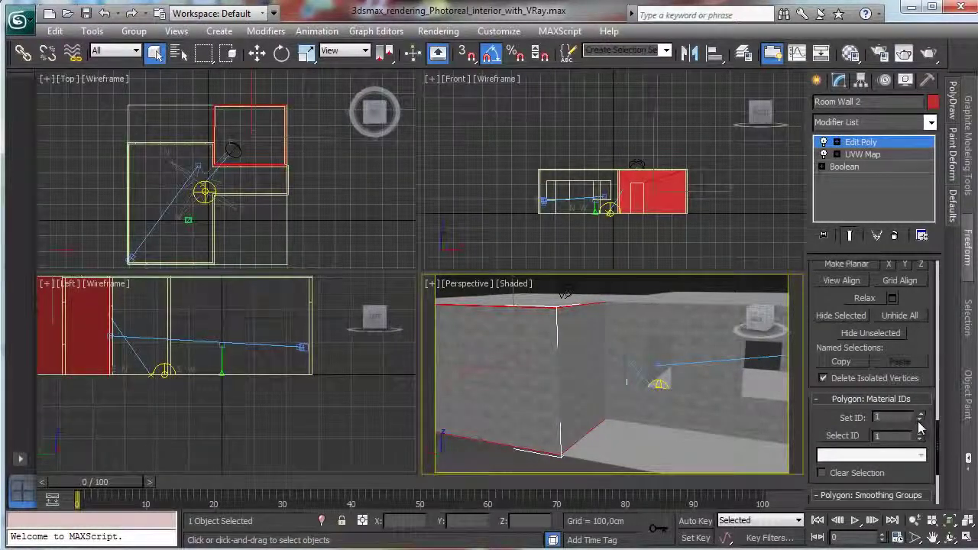
Step: Leave polygon editing on Room Wall 2 and return the perspective viewport to the VRayPhysicalCamera001 view
{"action": "left_click", "coordinate": [861, 142]}
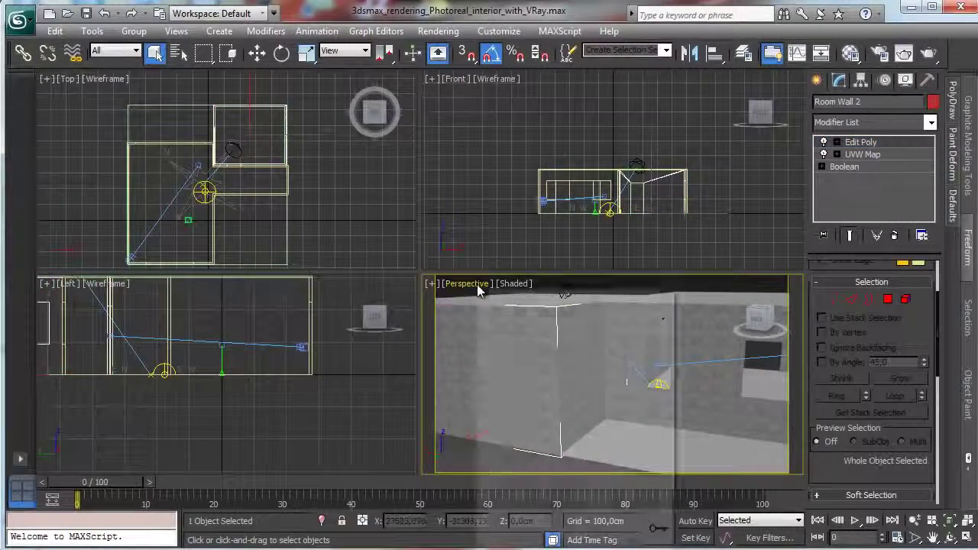
{"action": "left_click", "coordinate": [478, 283]}
{"action": "mouse_move", "coordinate": [575, 301]}
{"action": "left_click", "coordinate": [714, 302]}
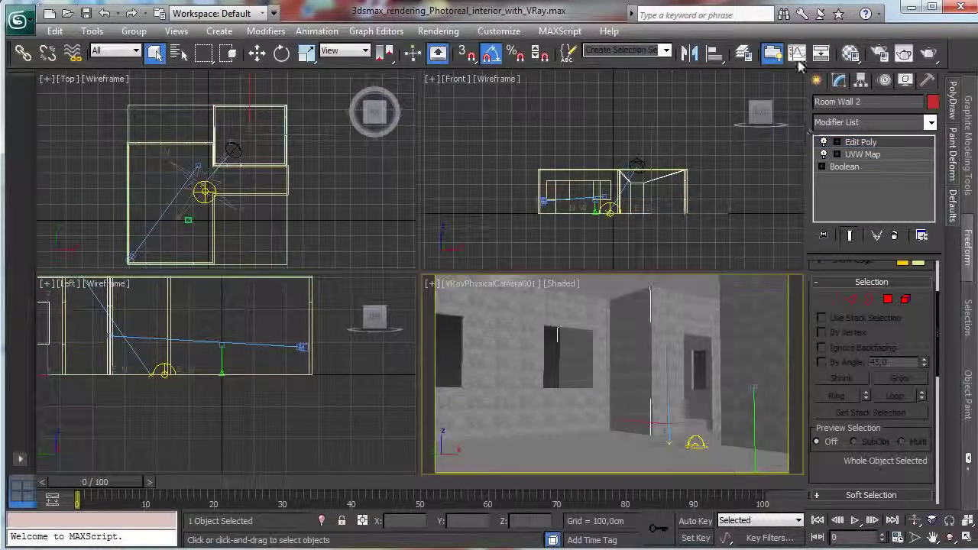
Step: Convert the Wall 2 material to a Multi/Sub-Object material, keeping the old material as a sub-material
{"action": "left_click", "coordinate": [851, 53]}
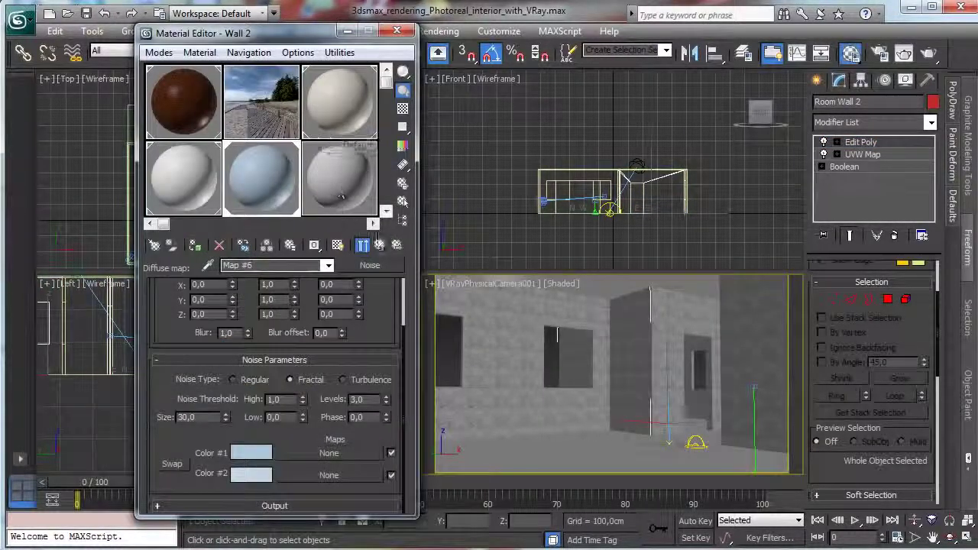
{"action": "left_click", "coordinate": [380, 245]}
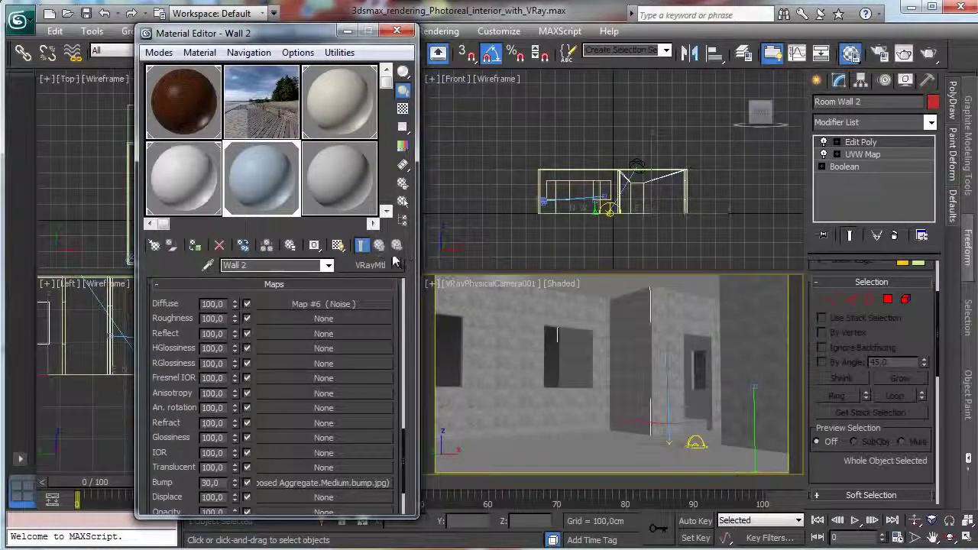
{"action": "left_click", "coordinate": [372, 265]}
{"action": "left_click", "coordinate": [423, 123]}
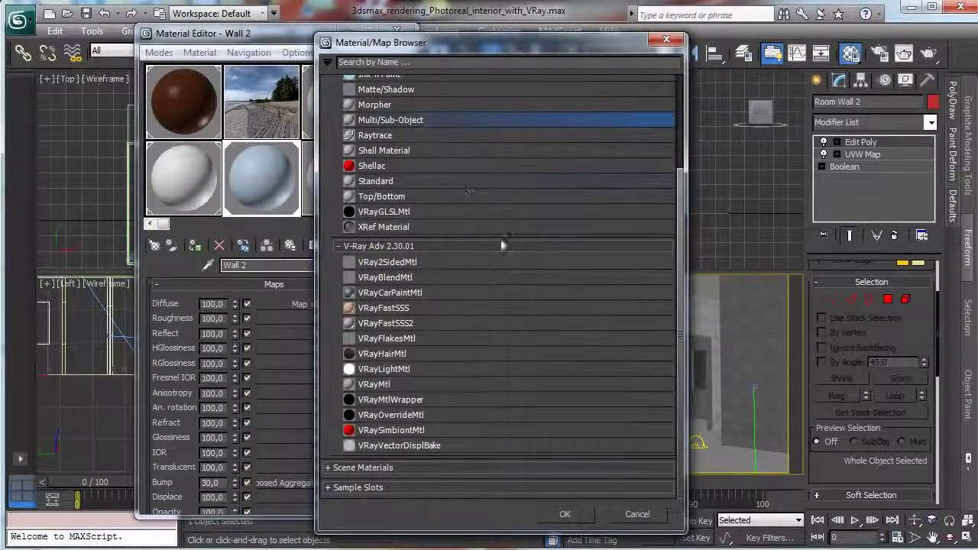
{"action": "left_click", "coordinate": [576, 517]}
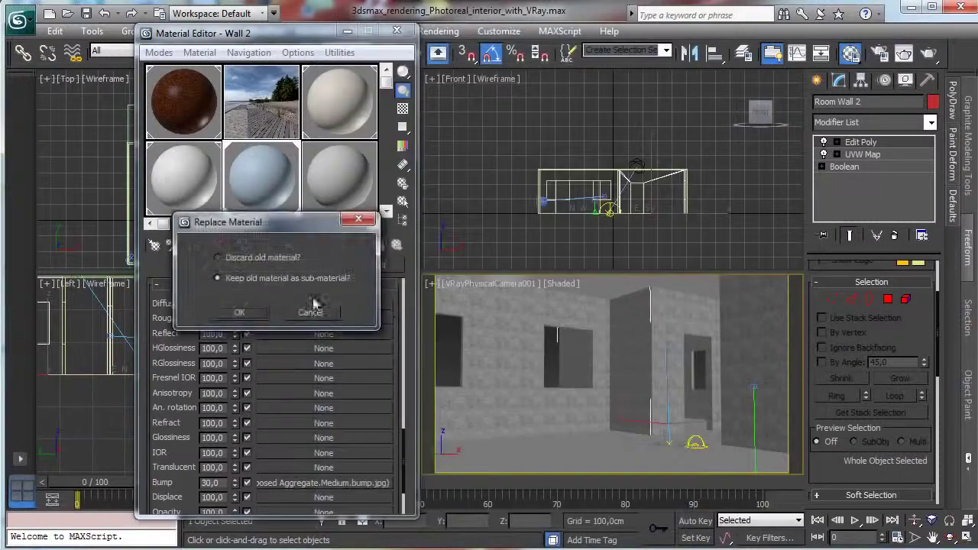
{"action": "left_click", "coordinate": [239, 312]}
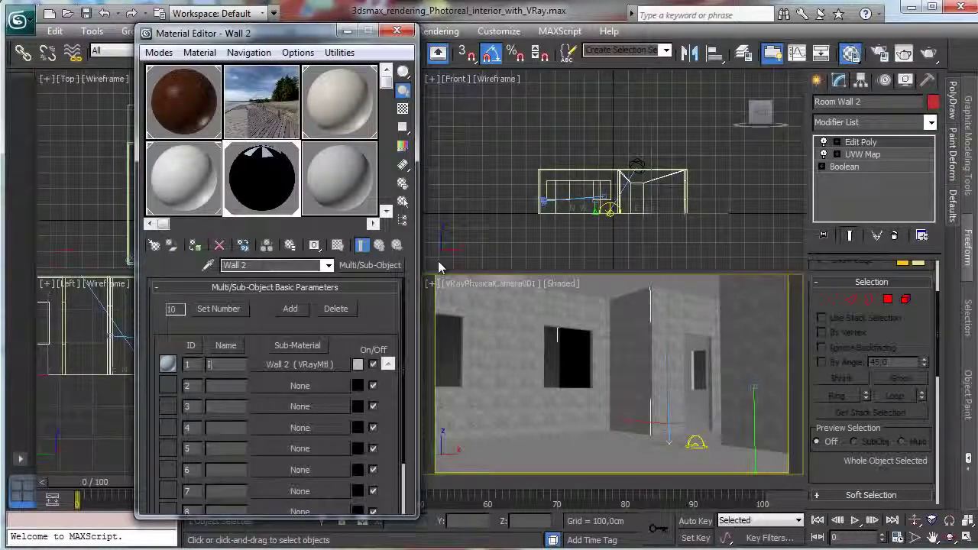
Step: Name sub-material 1 "Interior wall" and set the number of sub-materials to 2
{"action": "type", "text": "Interior Wall"}
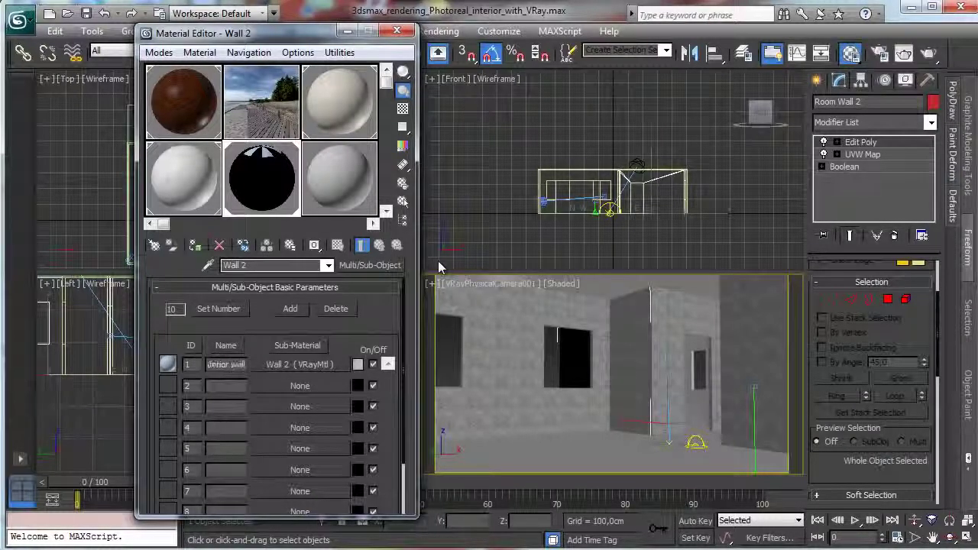
{"action": "left_click", "coordinate": [206, 308]}
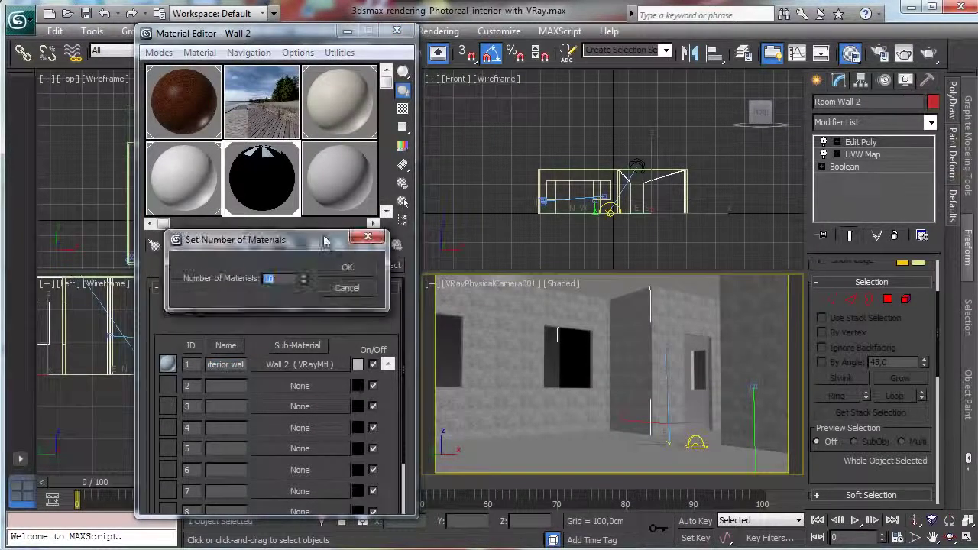
{"action": "type", "text": "1"}
{"action": "left_click", "coordinate": [305, 275]}
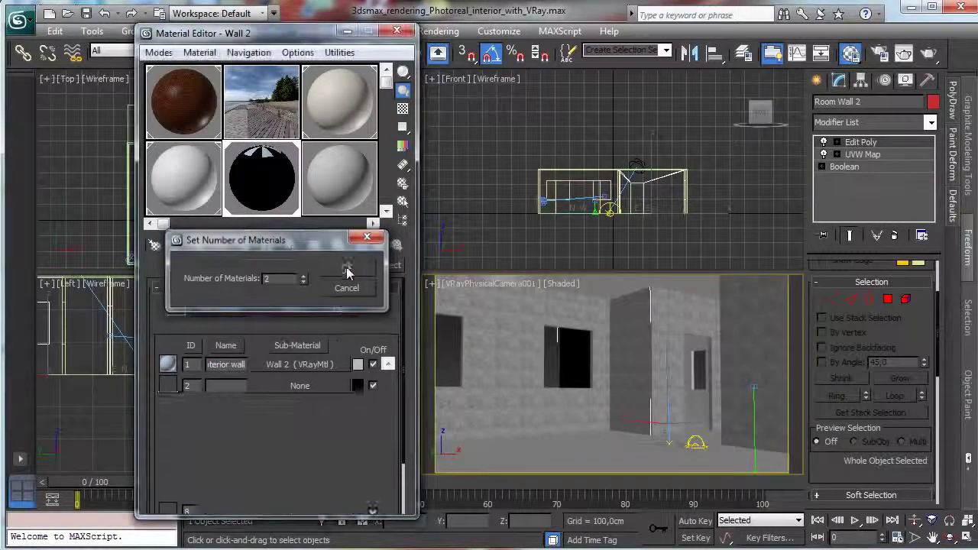
{"action": "left_click", "coordinate": [347, 267]}
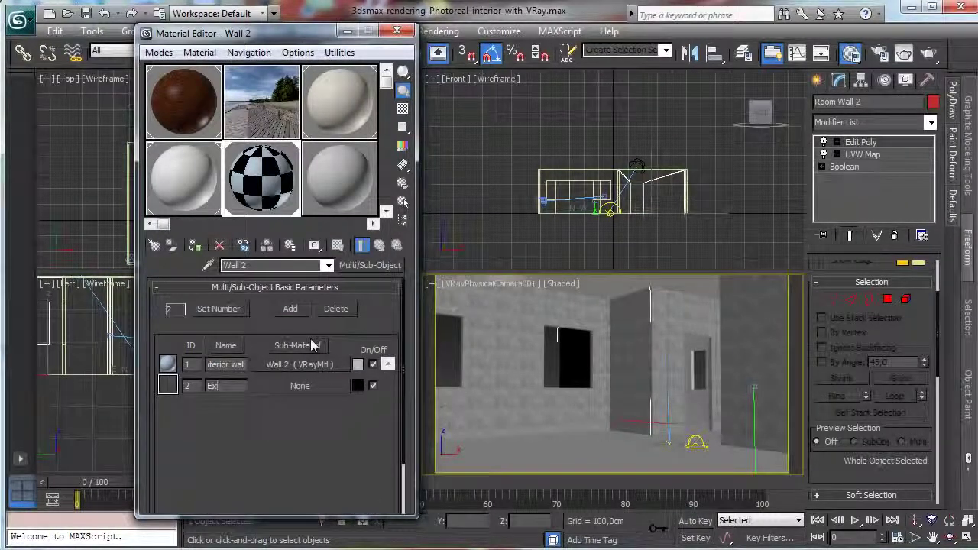
Step: Name sub-material 2 "Exterior wall" and assign it a VRayMtl material
{"action": "type", "text": "Exterior wall"}
{"action": "key", "text": "Return"}
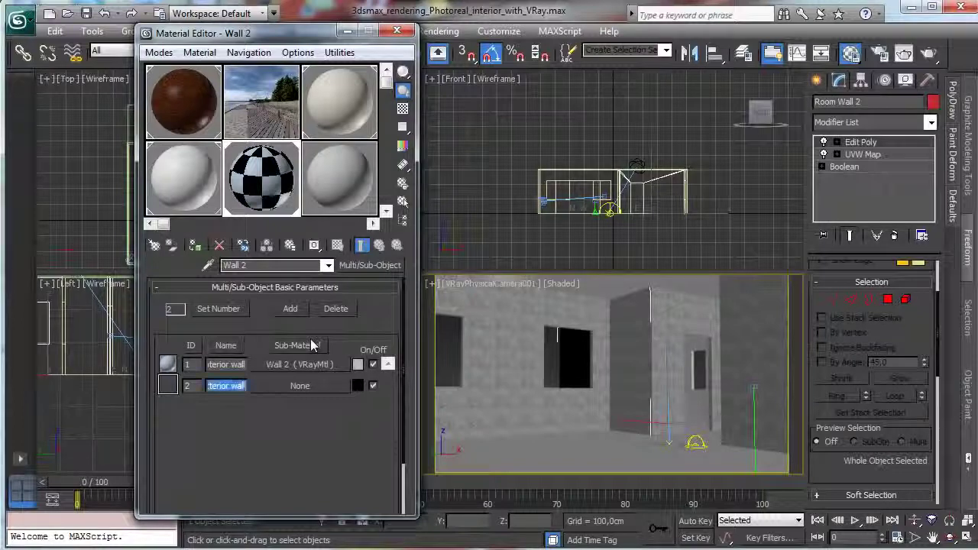
{"action": "left_click", "coordinate": [322, 385]}
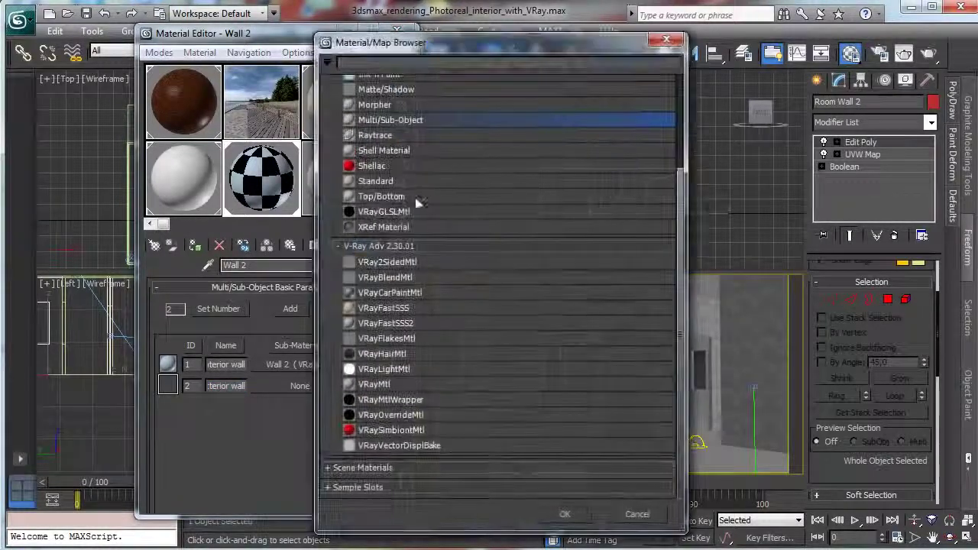
{"action": "double_click", "coordinate": [399, 385]}
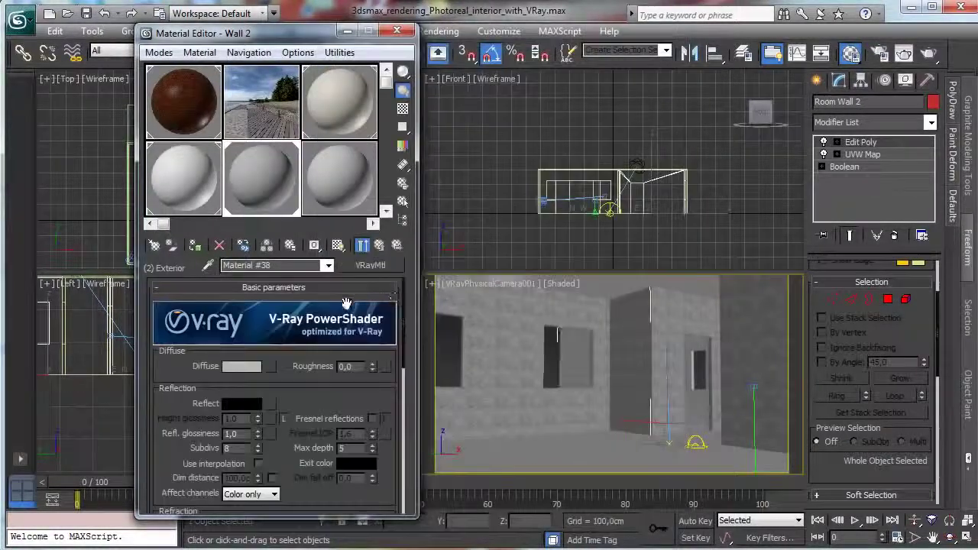
Step: Assign a Bitmap map to the Diffuse channel of the Exterior wall sub-material
{"action": "left_click", "coordinate": [271, 366]}
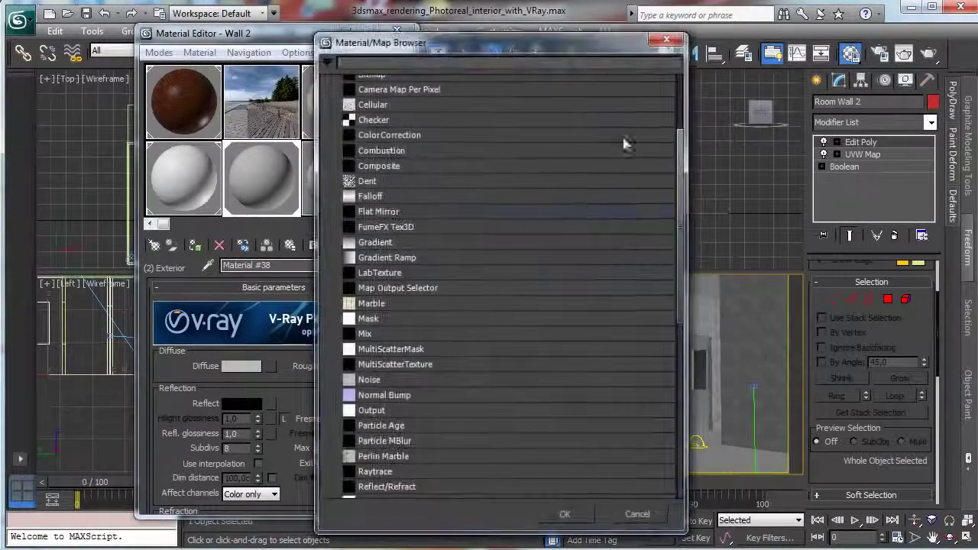
{"action": "scroll", "coordinate": [680, 152], "scroll_direction": "up", "scroll_amount": 3}
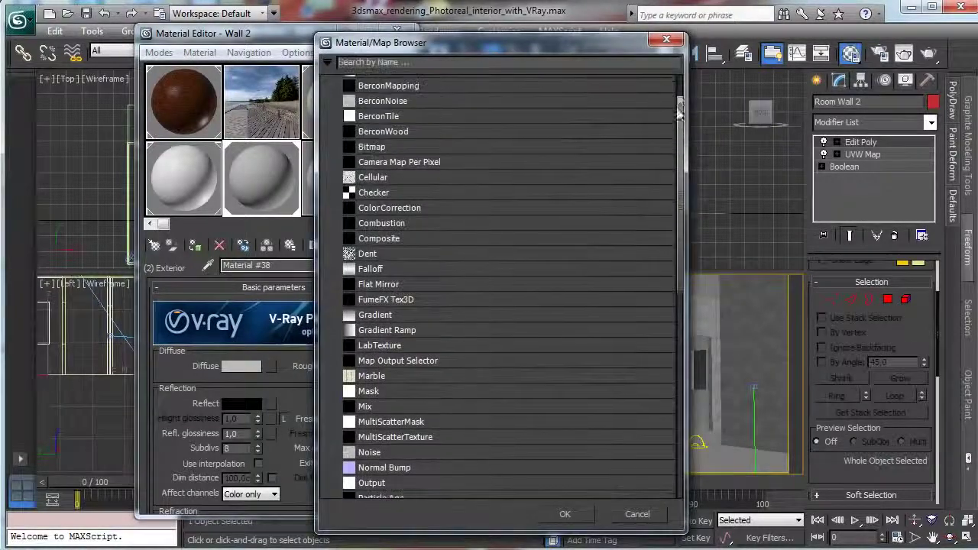
{"action": "double_click", "coordinate": [373, 146]}
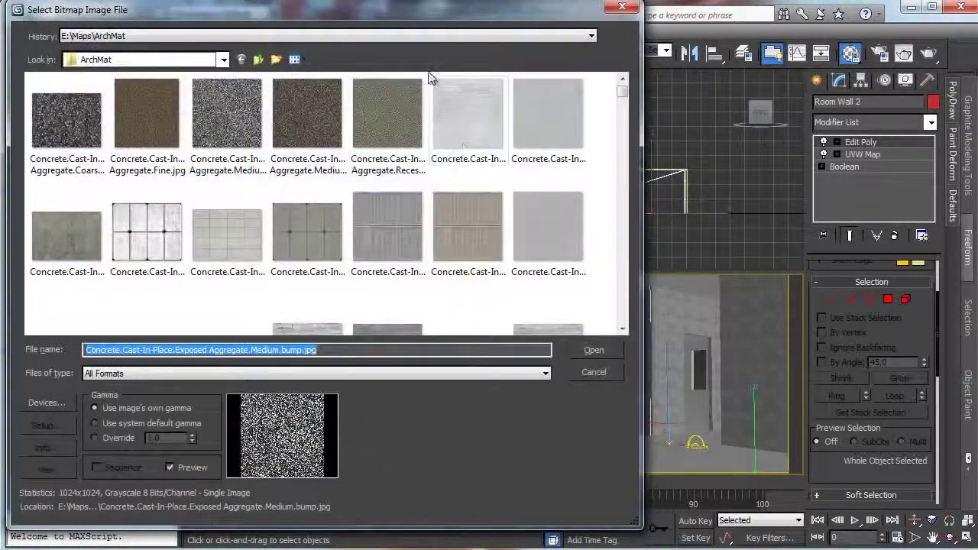
Step: Look through the textures in the Stones map folder and return to the ArchMat folder
{"action": "left_click", "coordinate": [259, 61]}
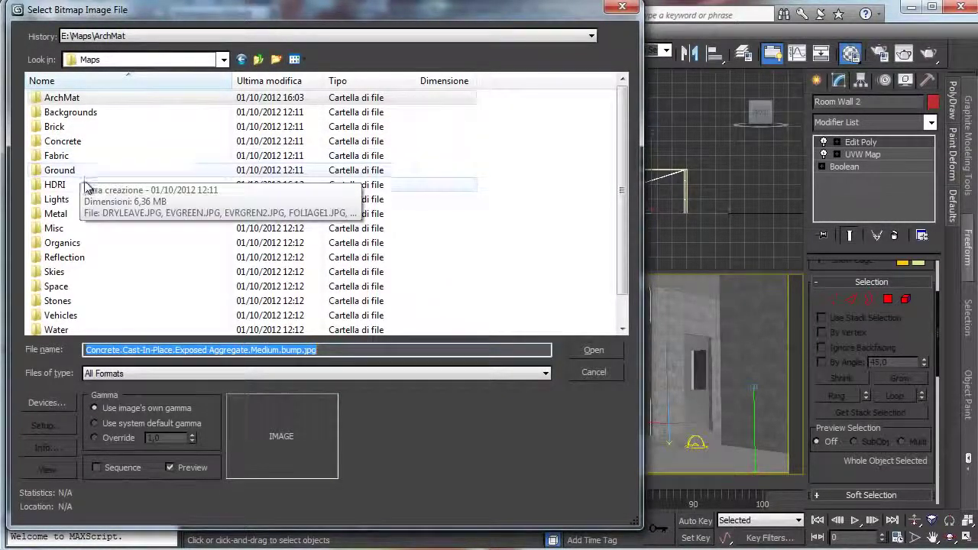
{"action": "double_click", "coordinate": [85, 302]}
{"action": "left_click_drag", "start_coordinate": [619, 155], "coordinate": [623, 196]}
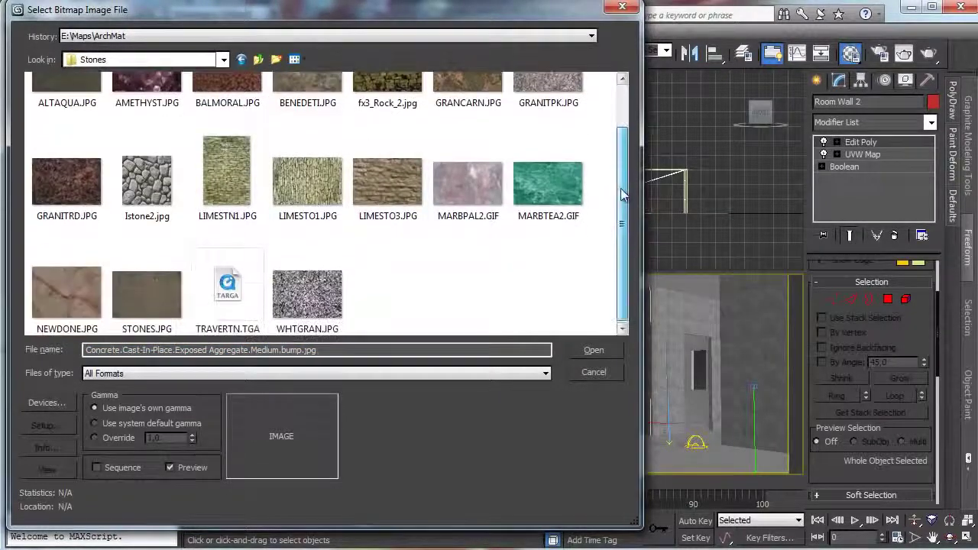
{"action": "scroll", "coordinate": [619, 224], "scroll_direction": "up", "scroll_amount": 2}
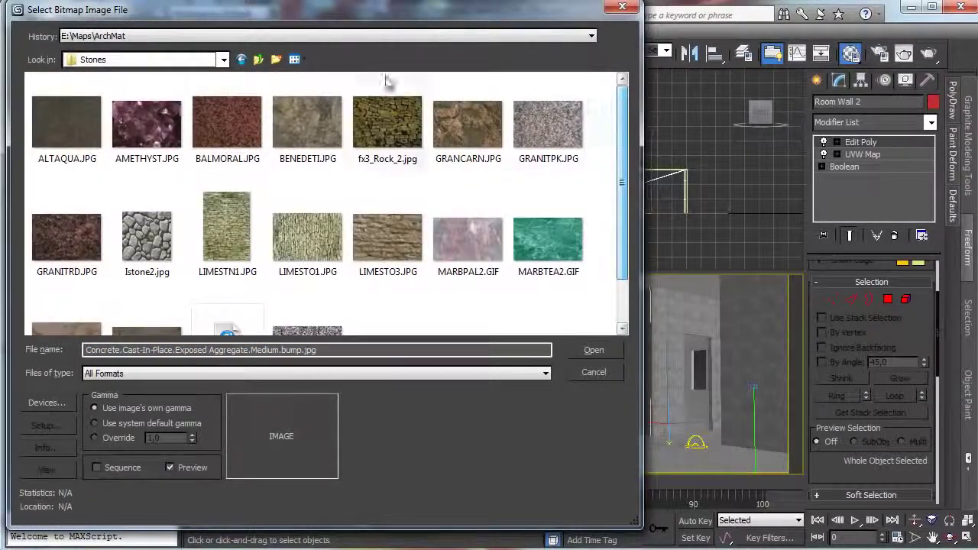
{"action": "left_click", "coordinate": [258, 58]}
{"action": "double_click", "coordinate": [76, 98]}
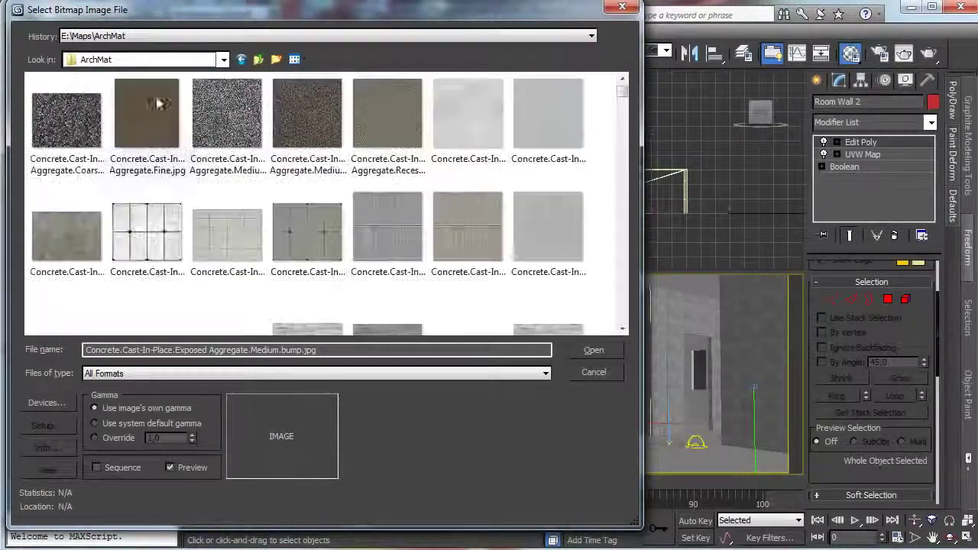
Step: Find the brick texture "Masonry.Unit Masonry.Brick.Modular.English Cross.jpg" in the ArchMat folder and load it as the diffuse bitmap
{"action": "left_click_drag", "start_coordinate": [623, 98], "coordinate": [626, 134]}
{"action": "scroll", "coordinate": [623, 106], "scroll_direction": "down", "scroll_amount": 10}
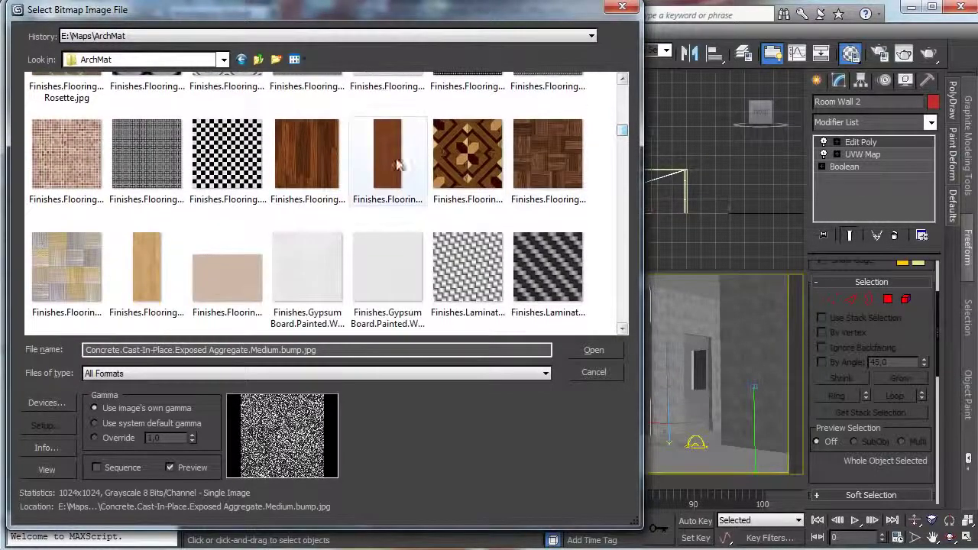
{"action": "mouse_move", "coordinate": [322, 167]}
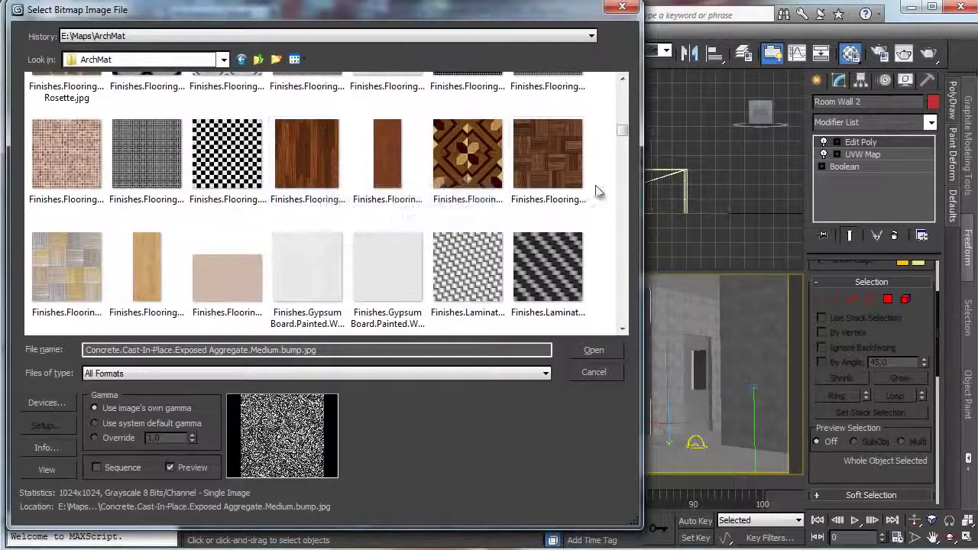
{"action": "scroll", "coordinate": [625, 136], "scroll_direction": "down", "scroll_amount": 5}
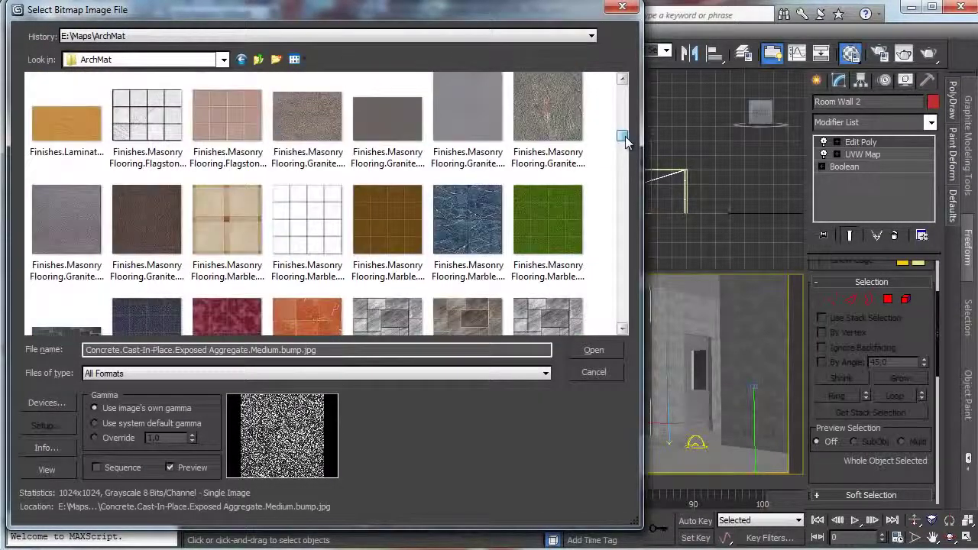
{"action": "scroll", "coordinate": [625, 136], "scroll_direction": "down", "scroll_amount": 4}
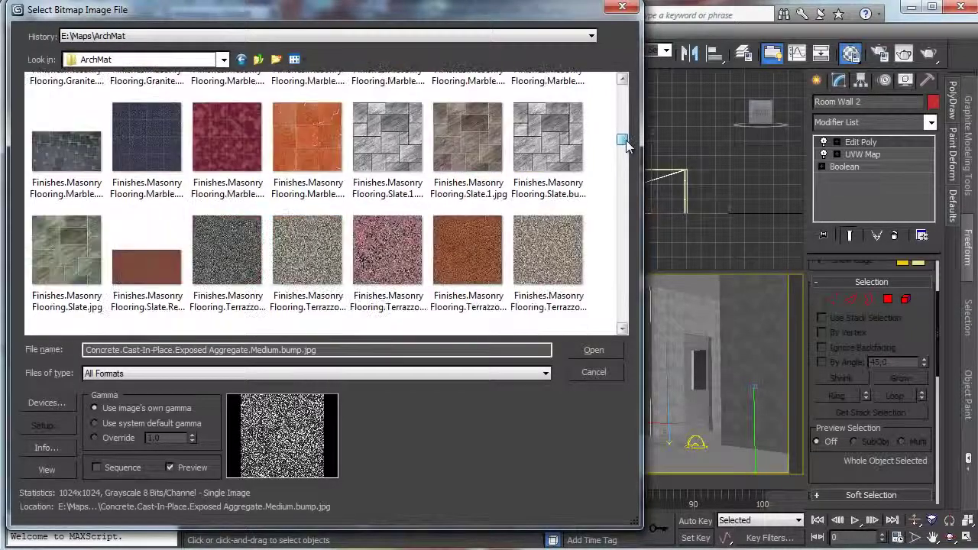
{"action": "left_click_drag", "start_coordinate": [626, 140], "coordinate": [623, 193]}
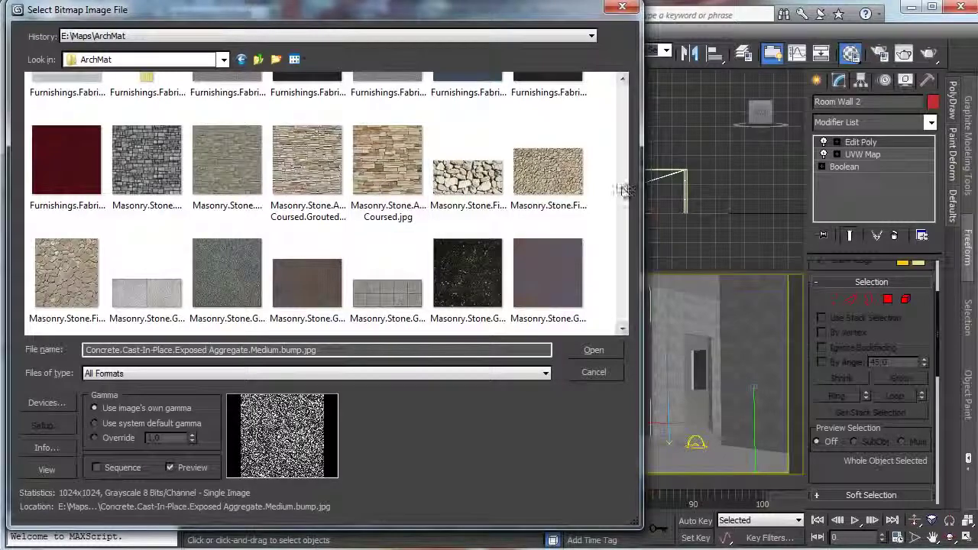
{"action": "scroll", "coordinate": [623, 192], "scroll_direction": "down", "scroll_amount": 1}
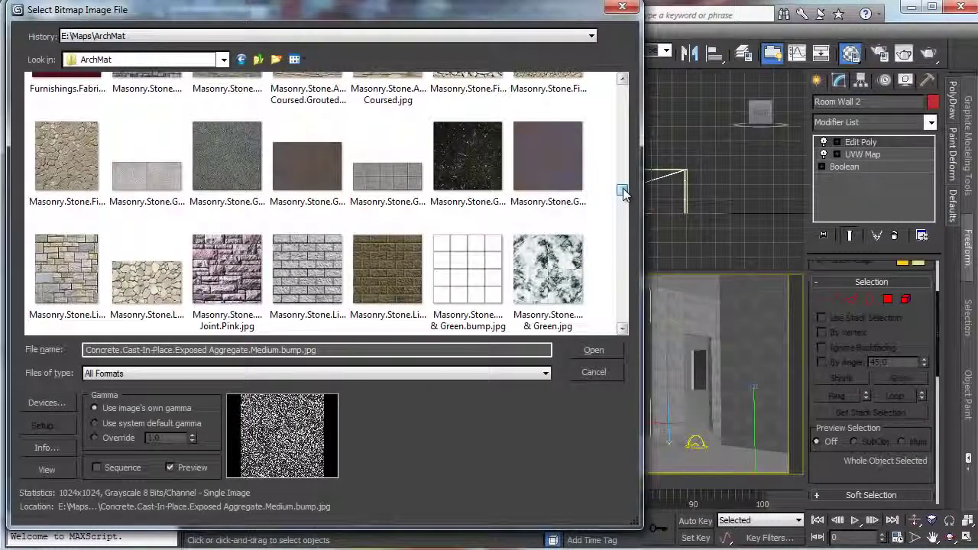
{"action": "left_click_drag", "start_coordinate": [623, 188], "coordinate": [625, 203]}
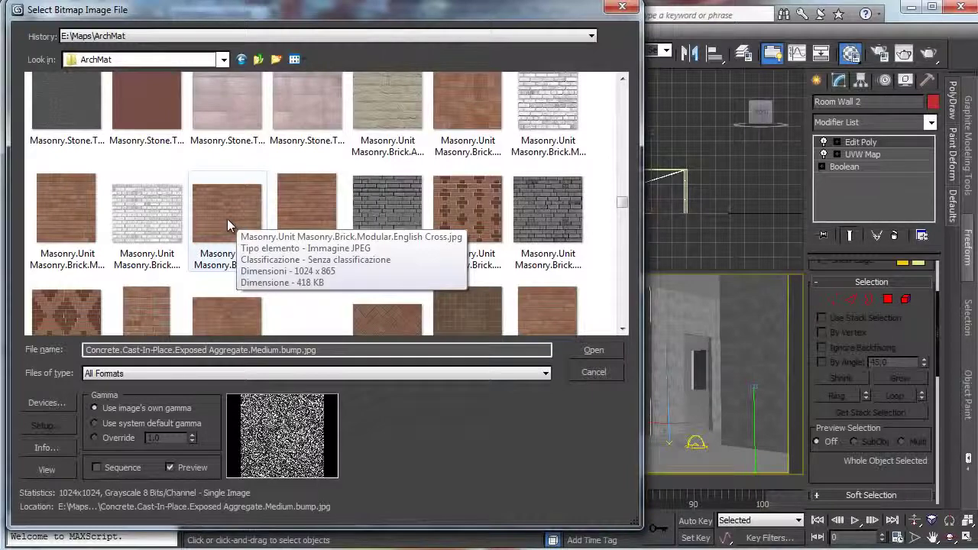
{"action": "left_click_drag", "start_coordinate": [623, 203], "coordinate": [625, 210]}
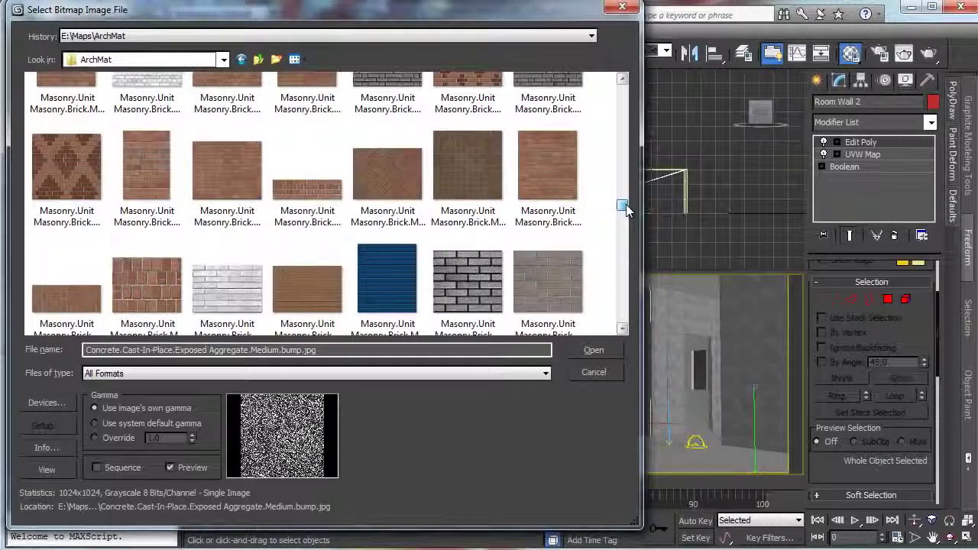
{"action": "scroll", "coordinate": [625, 210], "scroll_direction": "up", "scroll_amount": 1}
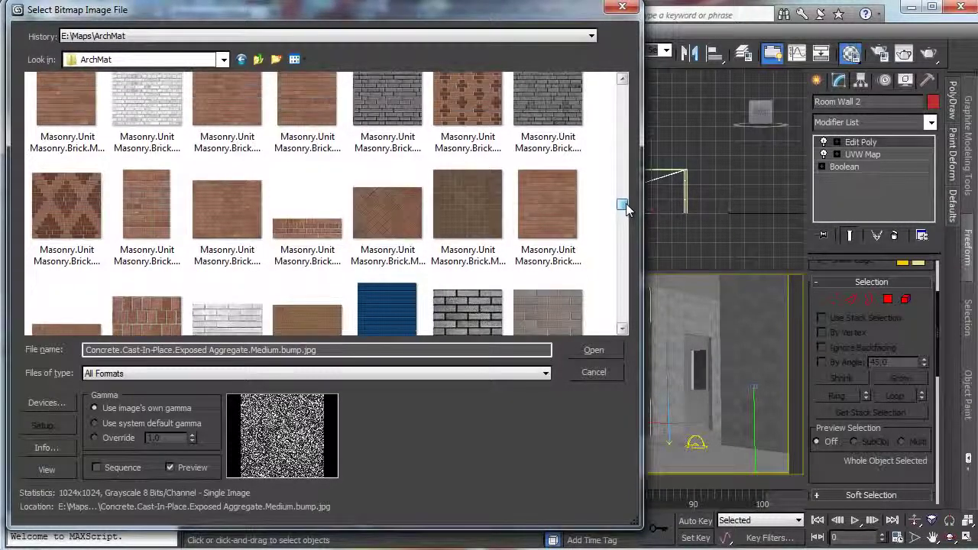
{"action": "scroll", "coordinate": [625, 210], "scroll_direction": "up", "scroll_amount": 2}
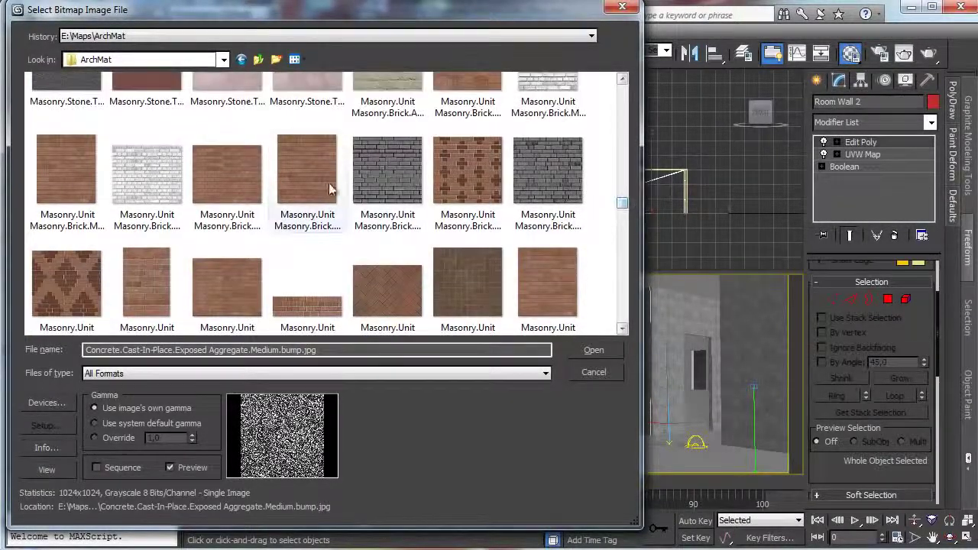
{"action": "left_click", "coordinate": [236, 184]}
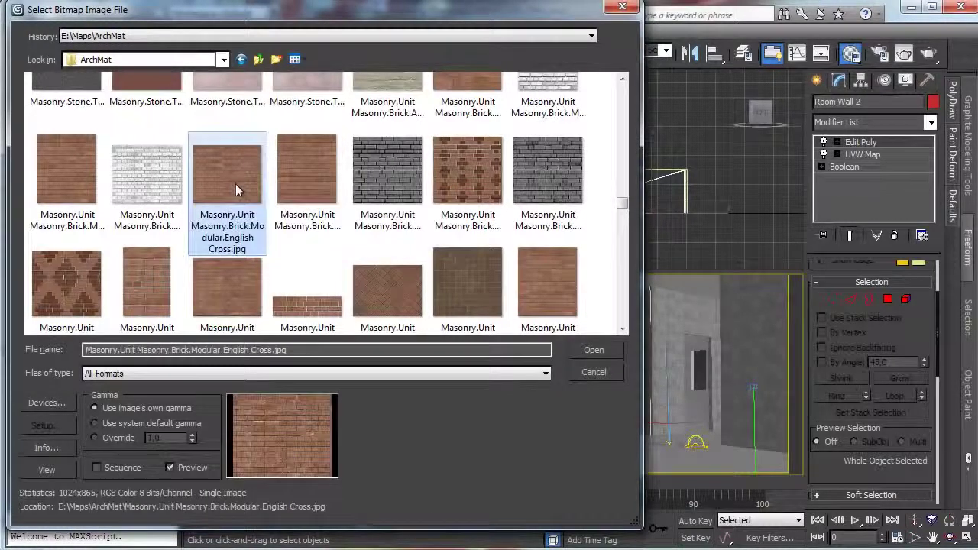
{"action": "left_click", "coordinate": [593, 350]}
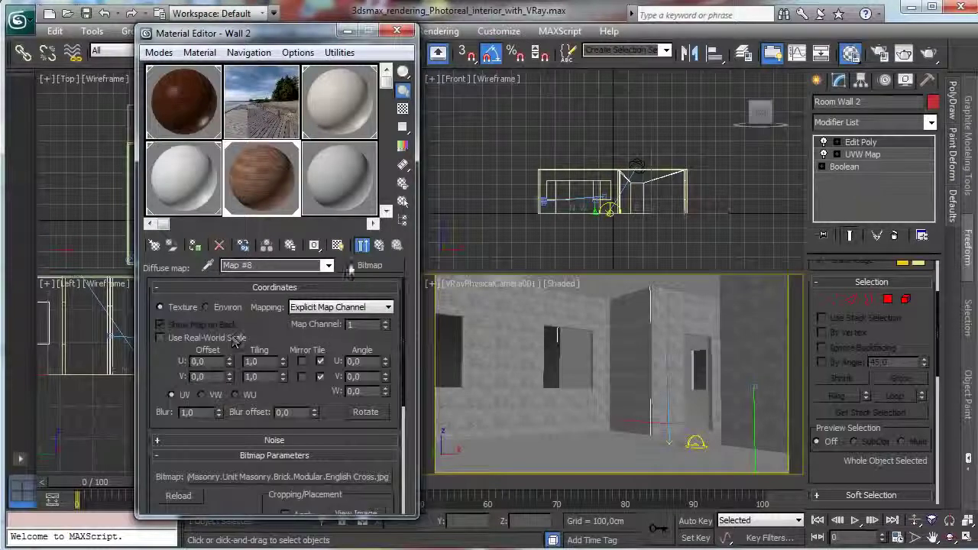
Step: Show the brick map in the viewport with blur 0,01 and U and V tiling 3,0, and maximize the camera viewport
{"action": "left_click", "coordinate": [338, 246]}
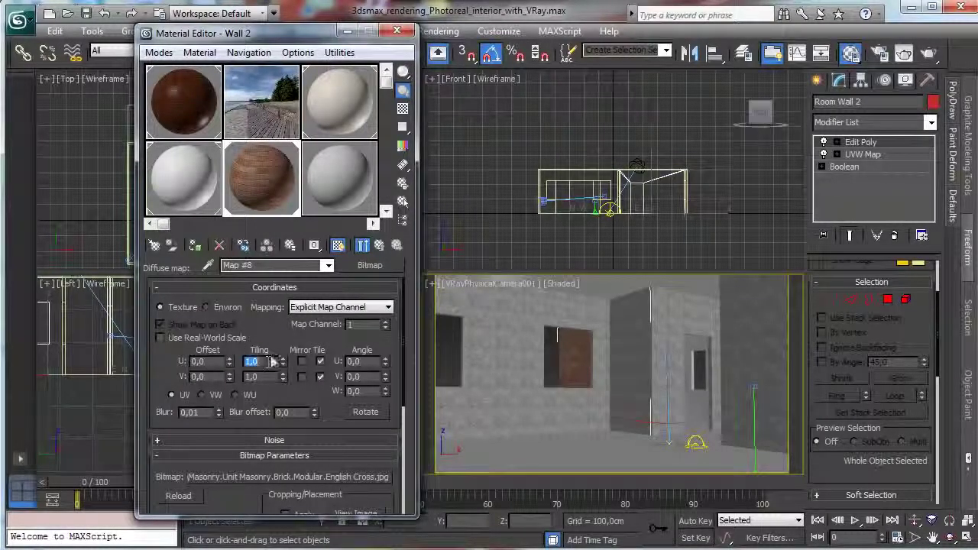
{"action": "type", "text": "3"}
{"action": "key", "text": "Return"}
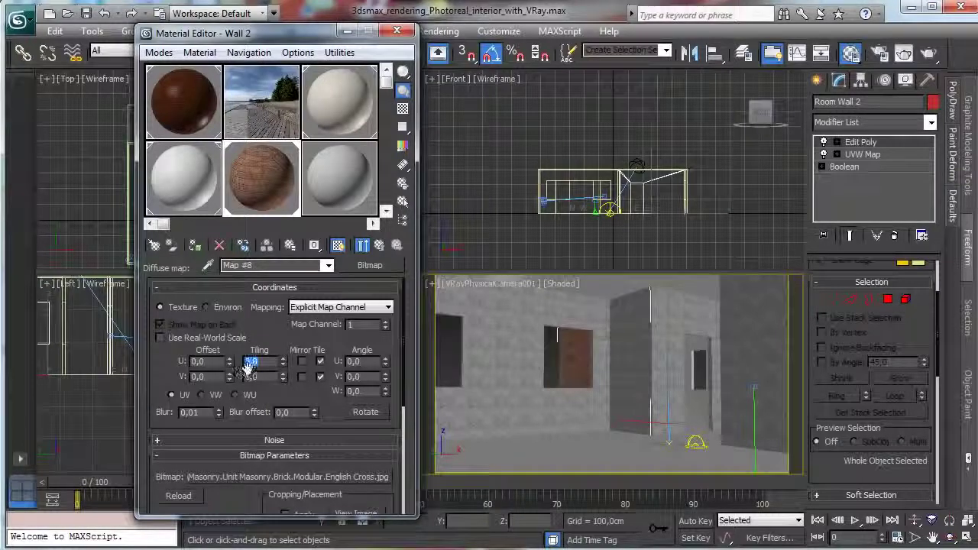
{"action": "key", "text": "Tab"}
{"action": "type", "text": "3"}
{"action": "key", "text": "Return"}
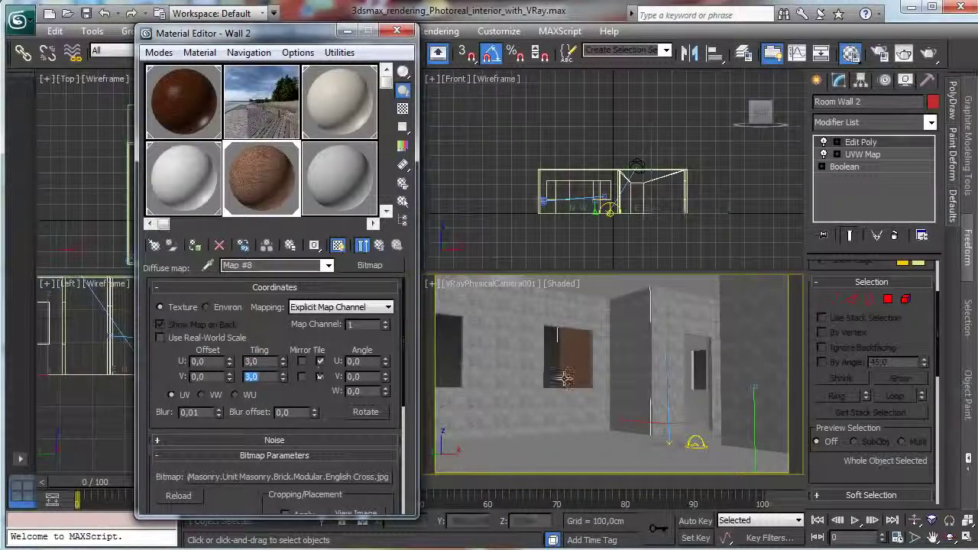
{"action": "left_click", "coordinate": [966, 538]}
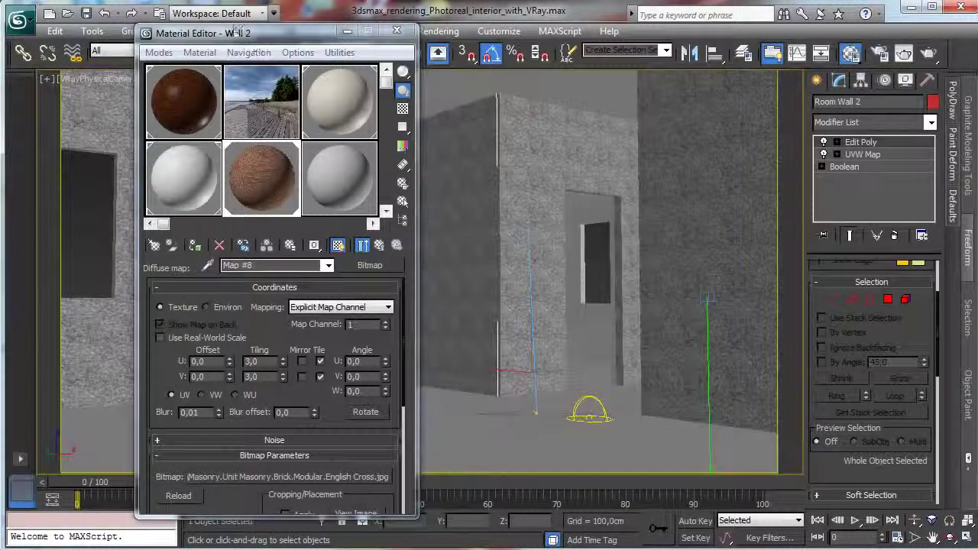
{"action": "left_click_drag", "start_coordinate": [234, 33], "coordinate": [713, 44]}
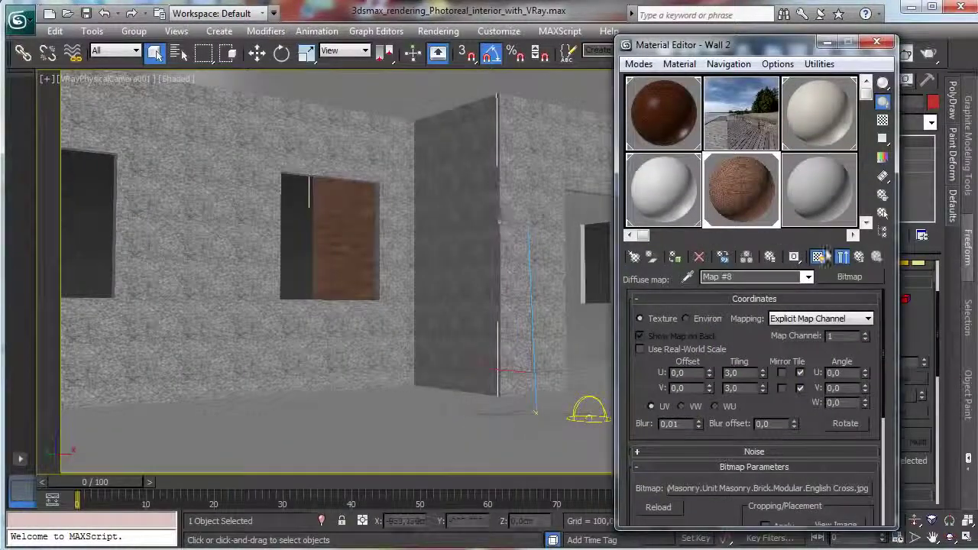
Step: Copy the diffuse brick map into the Bump slot of the Exterior wall material
{"action": "left_click", "coordinate": [860, 257]}
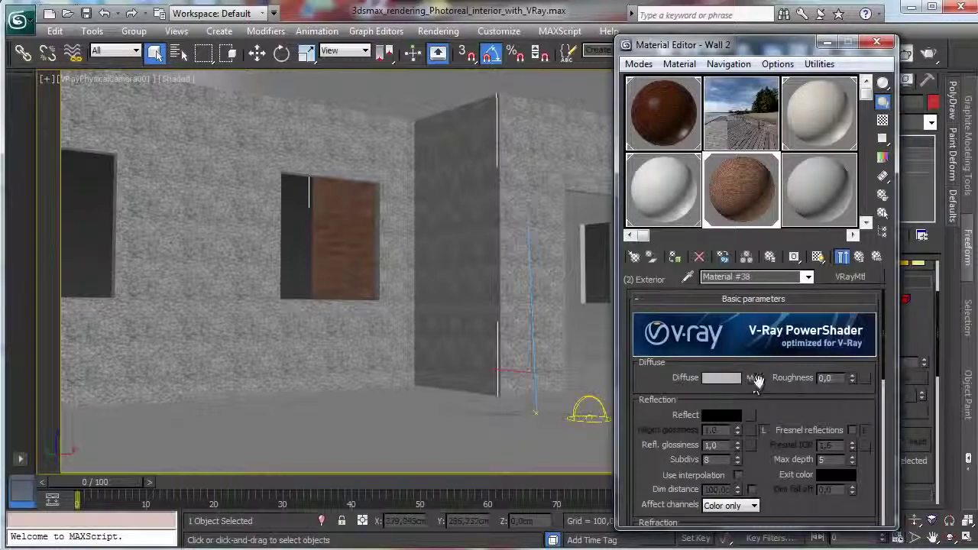
{"action": "scroll", "coordinate": [788, 408], "scroll_direction": "down", "scroll_amount": 10}
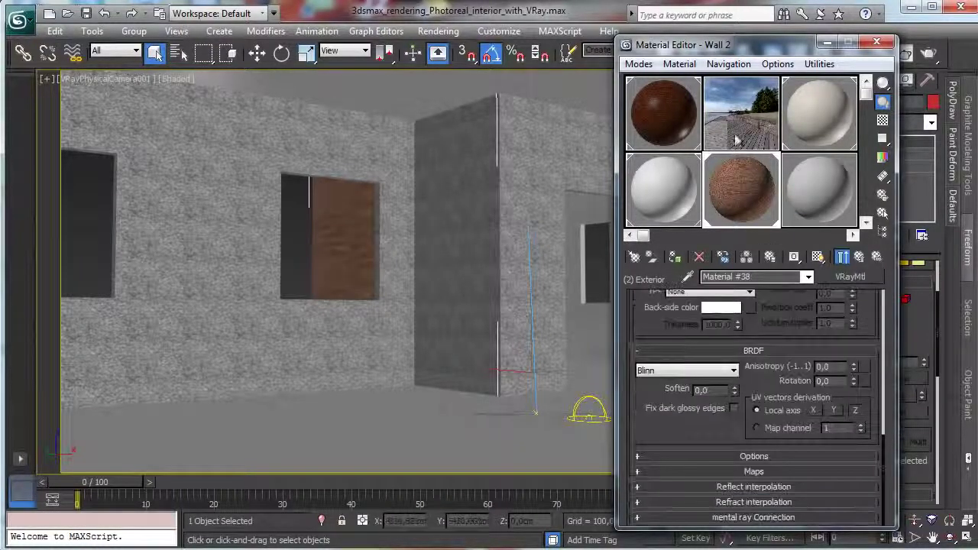
{"action": "left_click", "coordinate": [788, 472]}
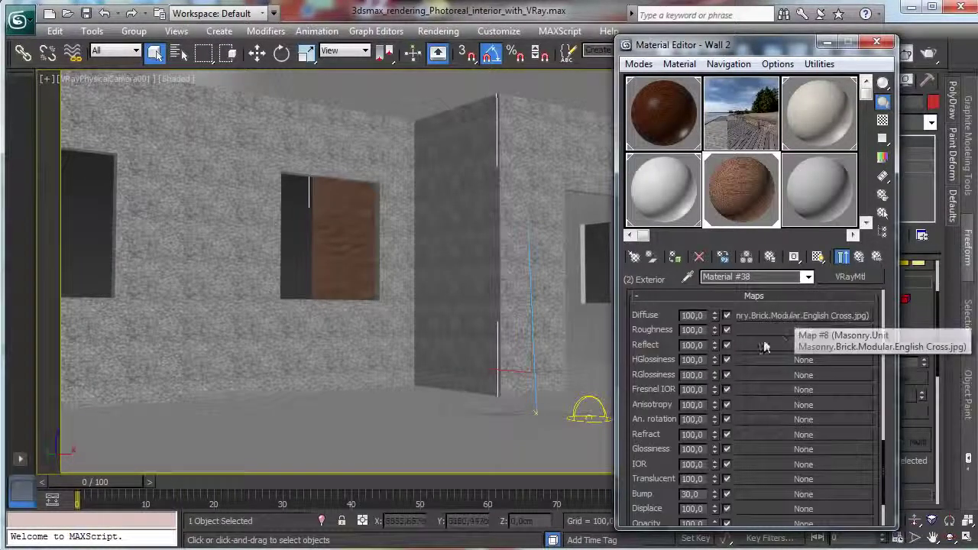
{"action": "left_click_drag", "start_coordinate": [785, 315], "coordinate": [767, 493]}
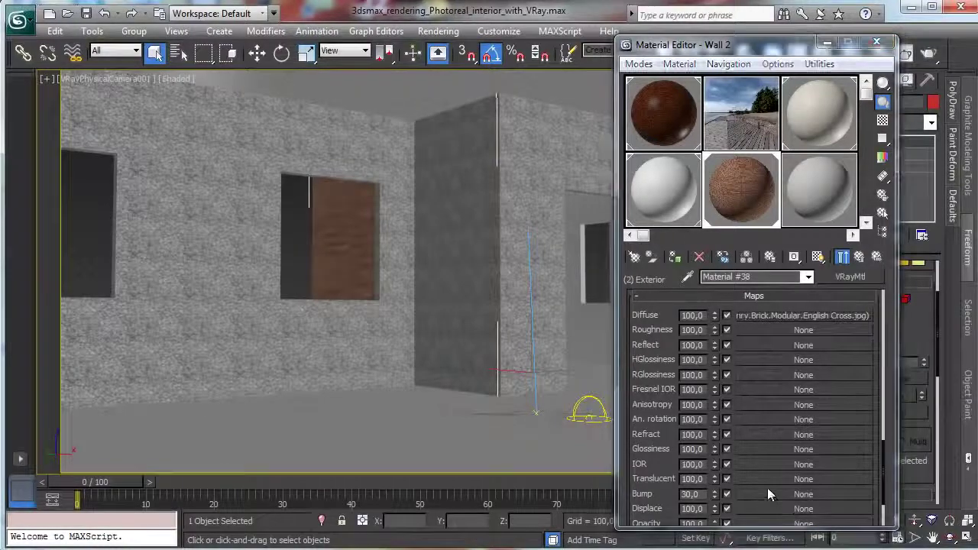
{"action": "left_click", "coordinate": [722, 331]}
Step: Replace the bump map's image with "Masonry.Unit Masonry.Brick.Modular.English Cross.bump.jpg" and return to the Exterior wall material's maps
{"action": "left_click", "coordinate": [803, 494]}
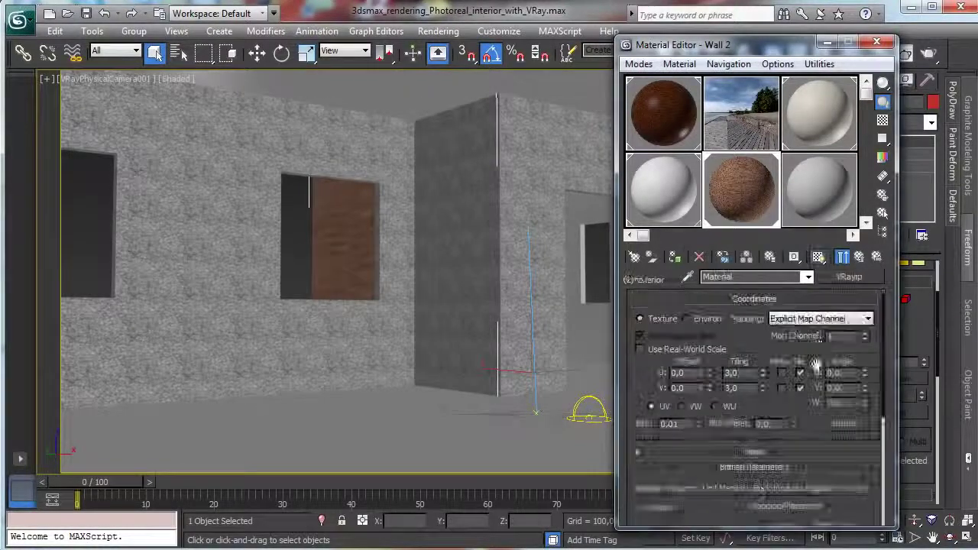
{"action": "left_click", "coordinate": [810, 493]}
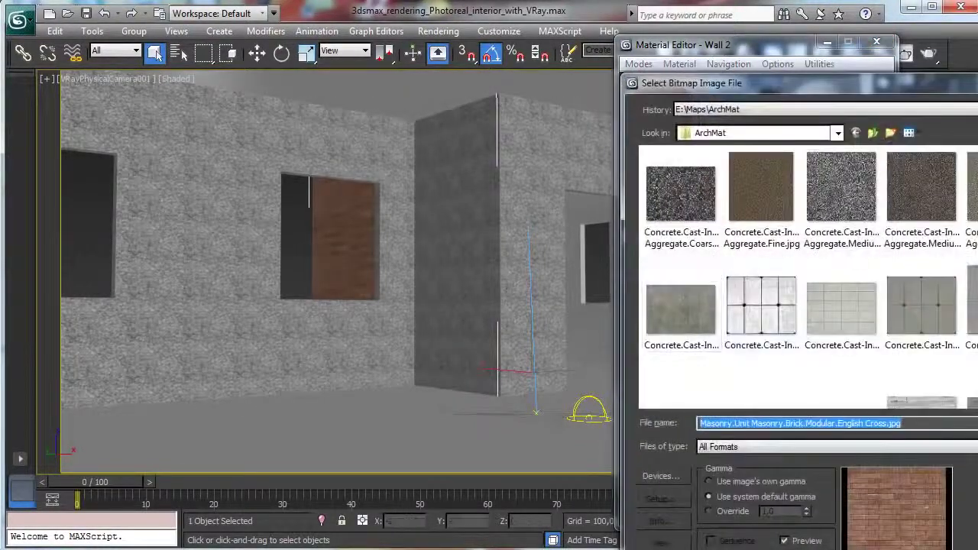
{"action": "left_click_drag", "start_coordinate": [964, 76], "coordinate": [457, 35]}
{"action": "left_click_drag", "start_coordinate": [724, 104], "coordinate": [726, 230]}
{"action": "left_click_drag", "start_coordinate": [724, 221], "coordinate": [722, 212]}
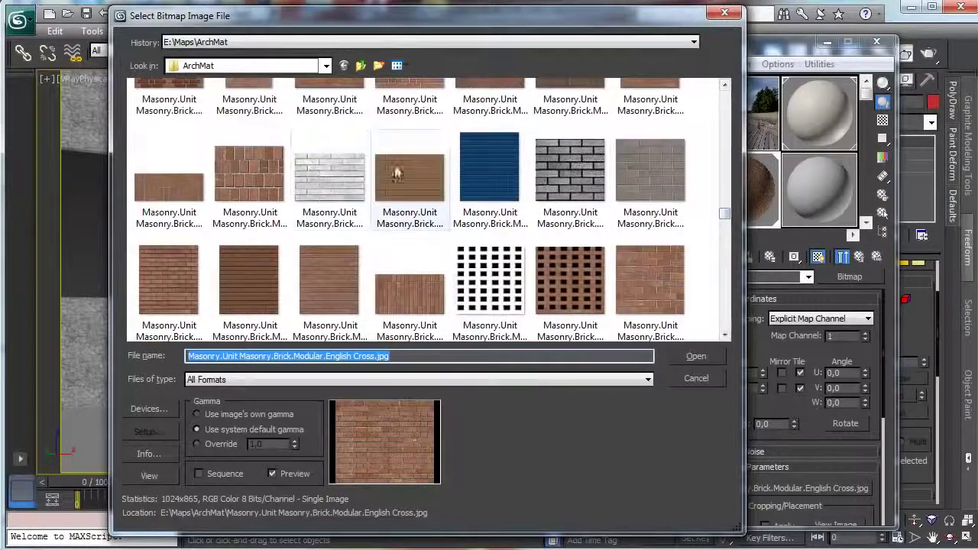
{"action": "left_click", "coordinate": [728, 89]}
{"action": "left_click", "coordinate": [249, 116]}
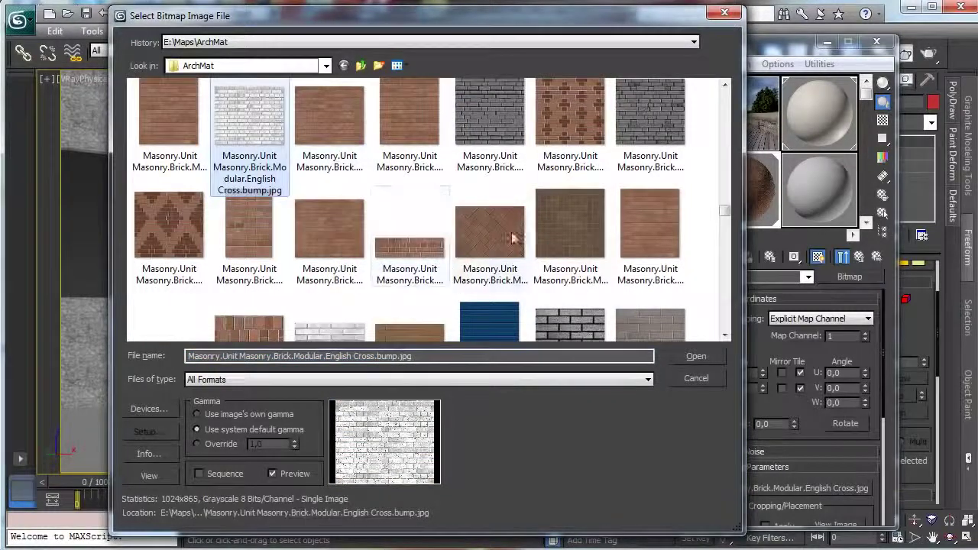
{"action": "left_click", "coordinate": [718, 358]}
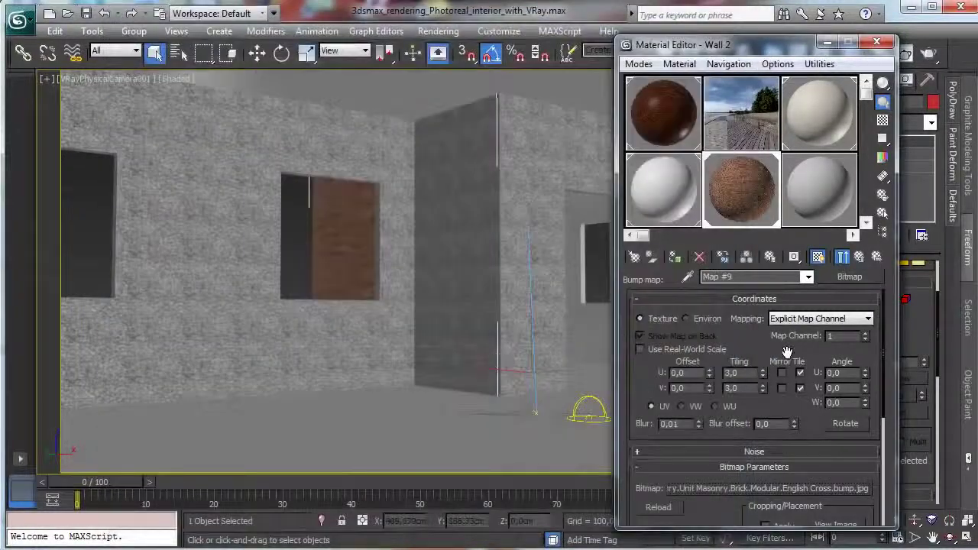
{"action": "left_click", "coordinate": [858, 257]}
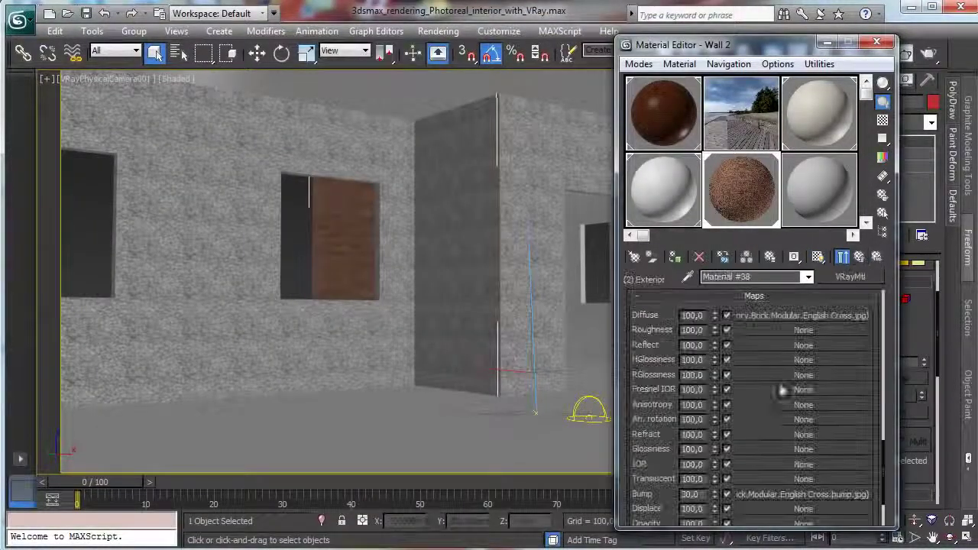
{"action": "left_click_drag", "start_coordinate": [740, 53], "coordinate": [176, 66]}
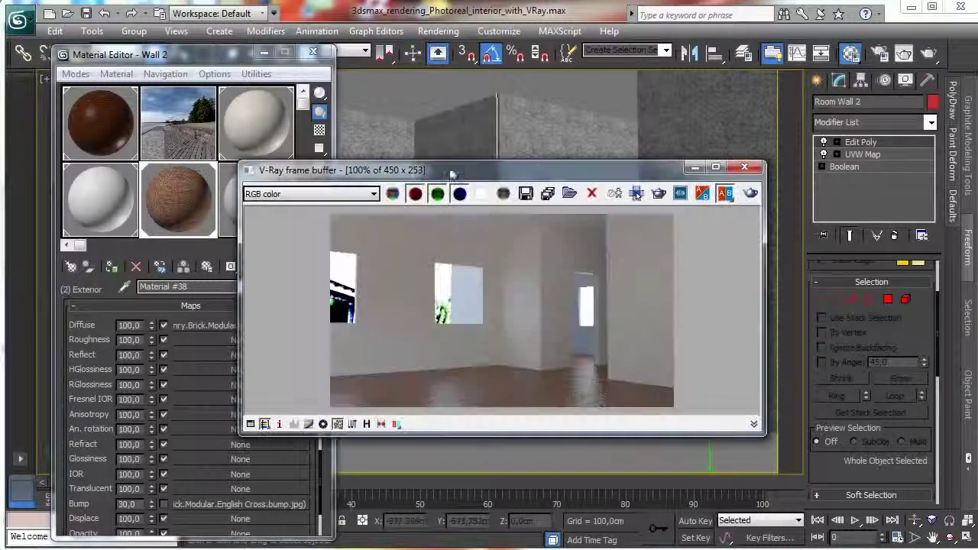
Step: Render a test region around the middle window of the interior in the frame buffer
{"action": "left_click_drag", "start_coordinate": [452, 174], "coordinate": [504, 131]}
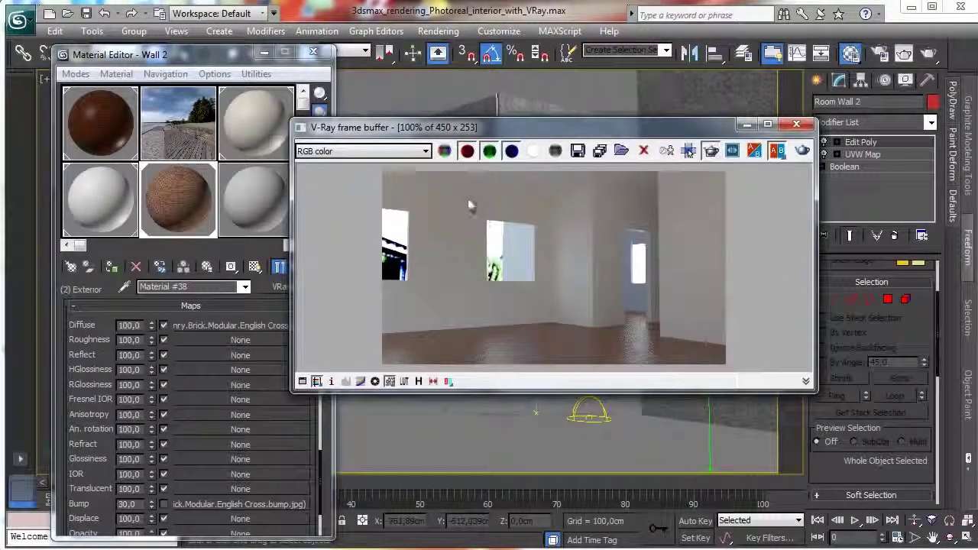
{"action": "left_click_drag", "start_coordinate": [468, 199], "coordinate": [576, 316]}
{"action": "left_click", "coordinate": [803, 150]}
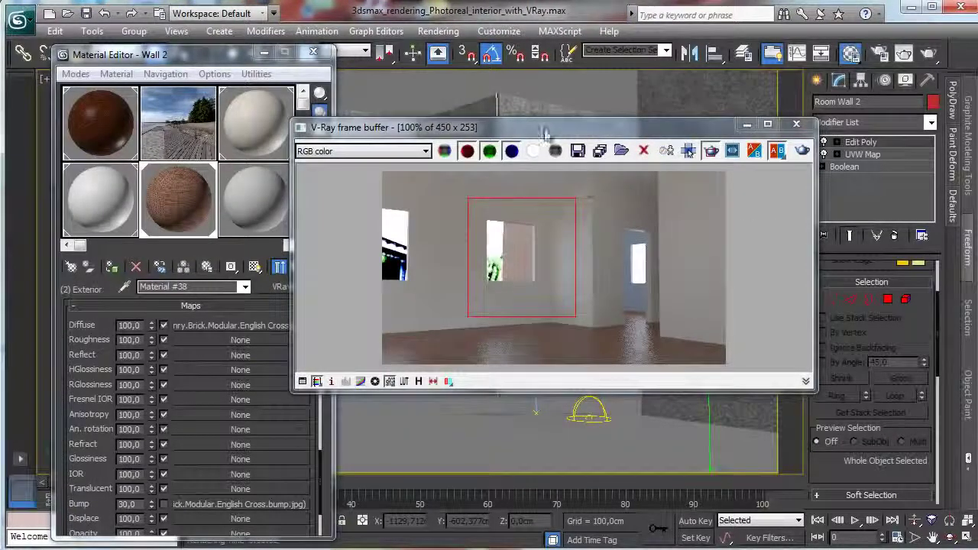
{"action": "left_click_drag", "start_coordinate": [544, 128], "coordinate": [616, 100]}
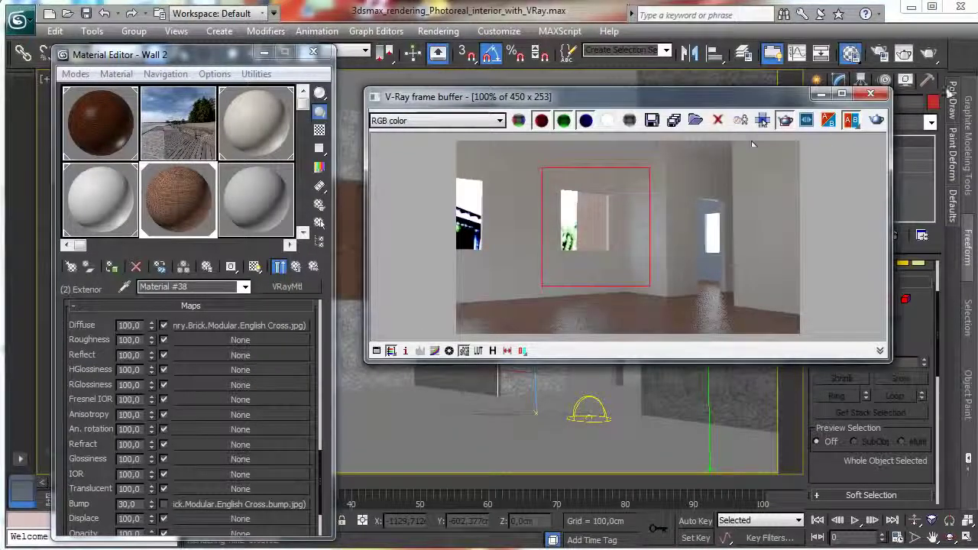
Step: Turn off the region render, set the render output width to 900, and render the camera view
{"action": "left_click", "coordinate": [785, 120]}
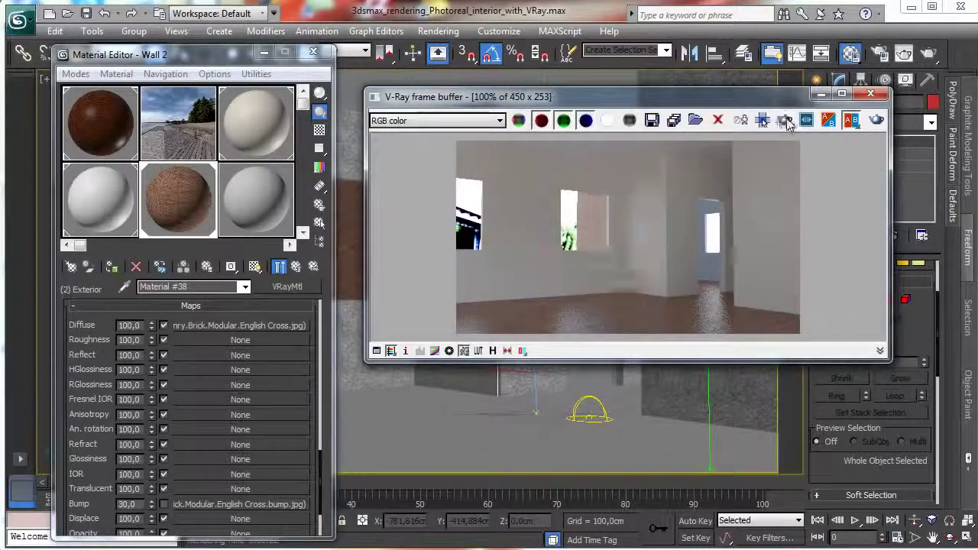
{"action": "left_click", "coordinate": [879, 52]}
{"action": "left_click", "coordinate": [75, 81]}
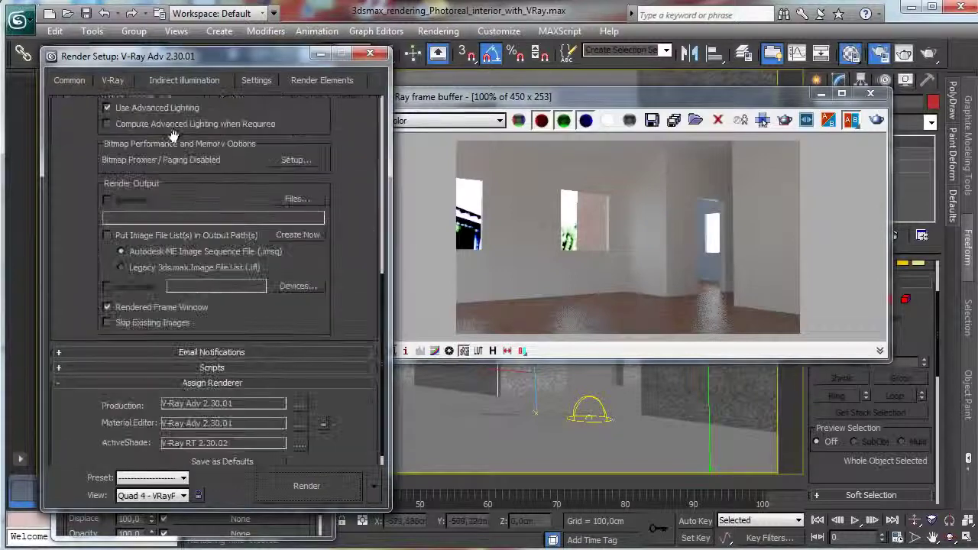
{"action": "scroll", "coordinate": [226, 261], "scroll_direction": "up", "scroll_amount": 15}
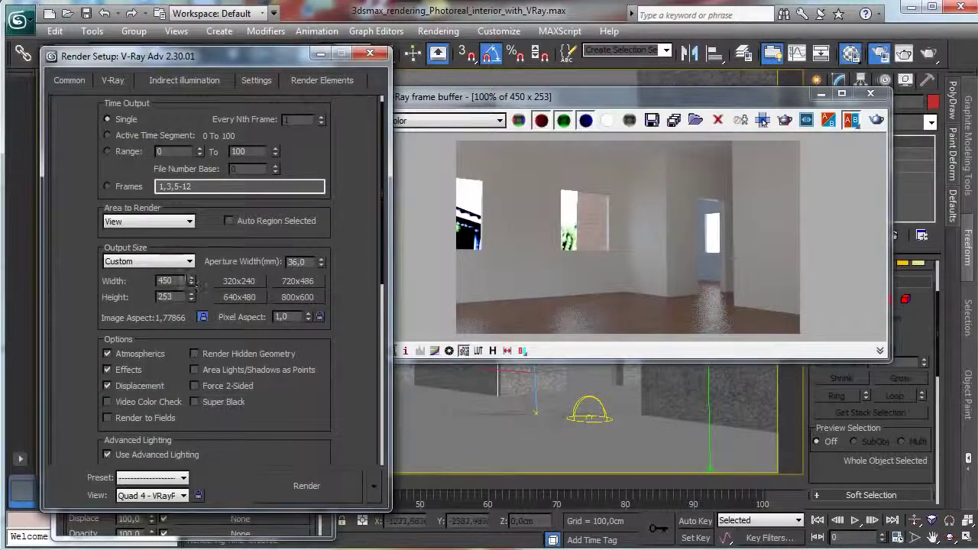
{"action": "double_click", "coordinate": [168, 281]}
{"action": "type", "text": "900"}
{"action": "key", "text": "Tab"}
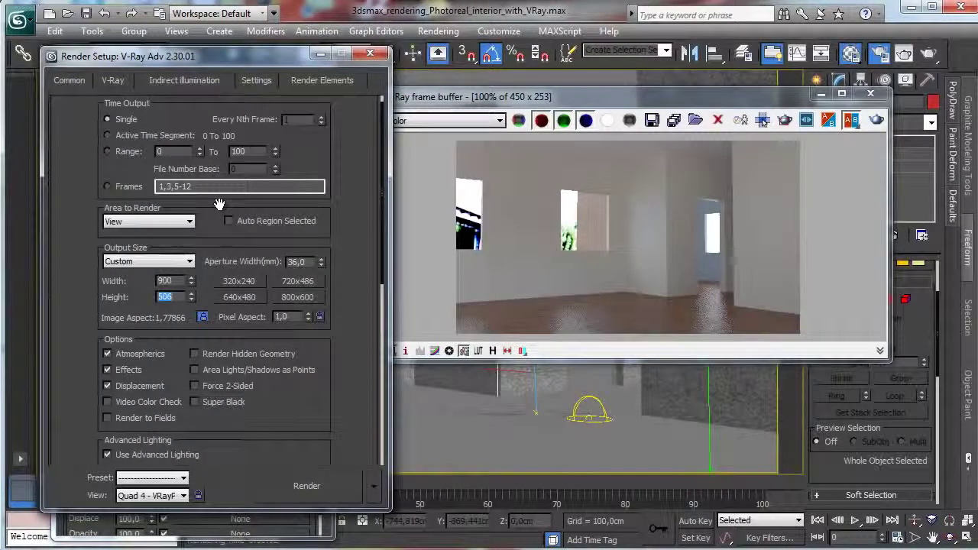
{"action": "left_click", "coordinate": [343, 480]}
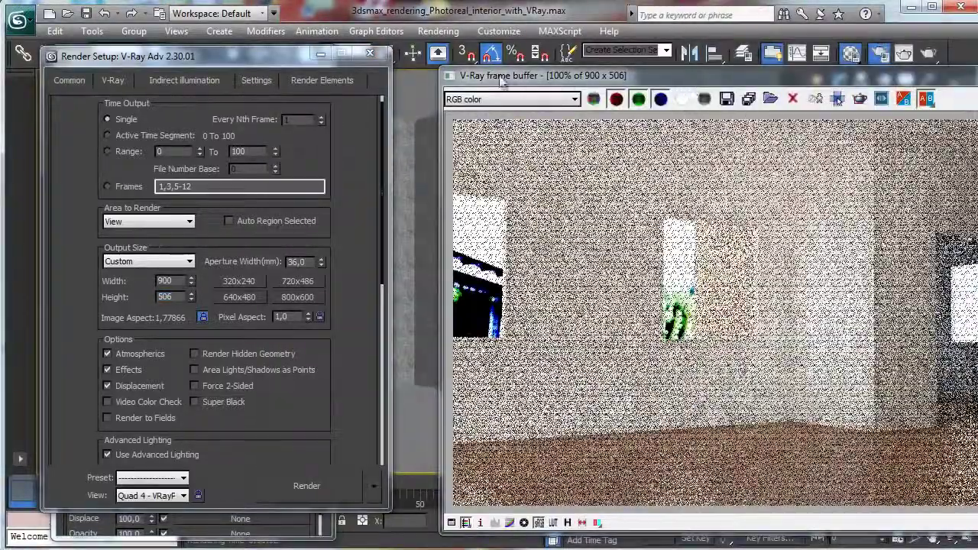
Step: Define a new render region around the middle window in the enlarged frame and render it
{"action": "left_click_drag", "start_coordinate": [500, 76], "coordinate": [307, 69]}
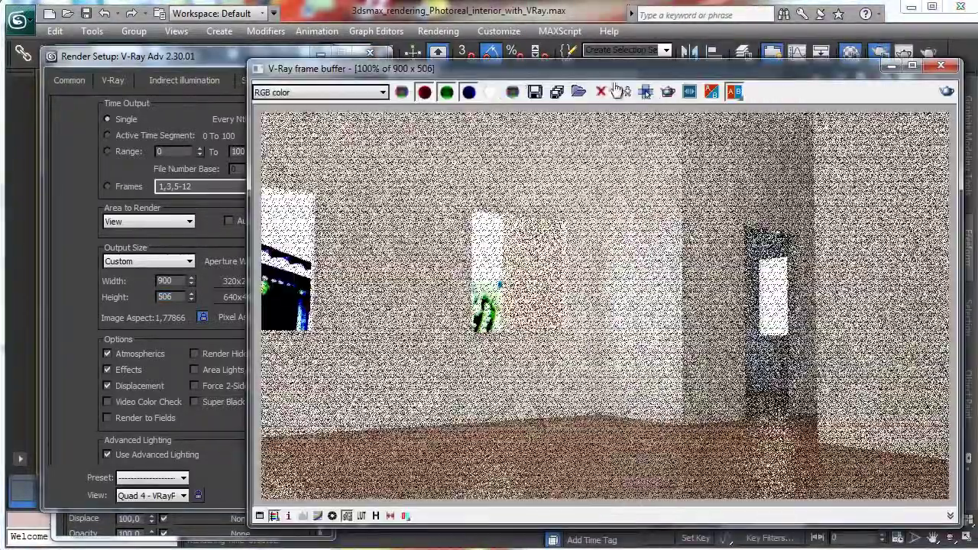
{"action": "left_click", "coordinate": [646, 91]}
{"action": "mouse_move", "coordinate": [461, 177]}
{"action": "left_mouse_down"}
{"action": "mouse_move", "coordinate": [590, 382]}
{"action": "mouse_move", "coordinate": [607, 388]}
{"action": "left_mouse_up"}
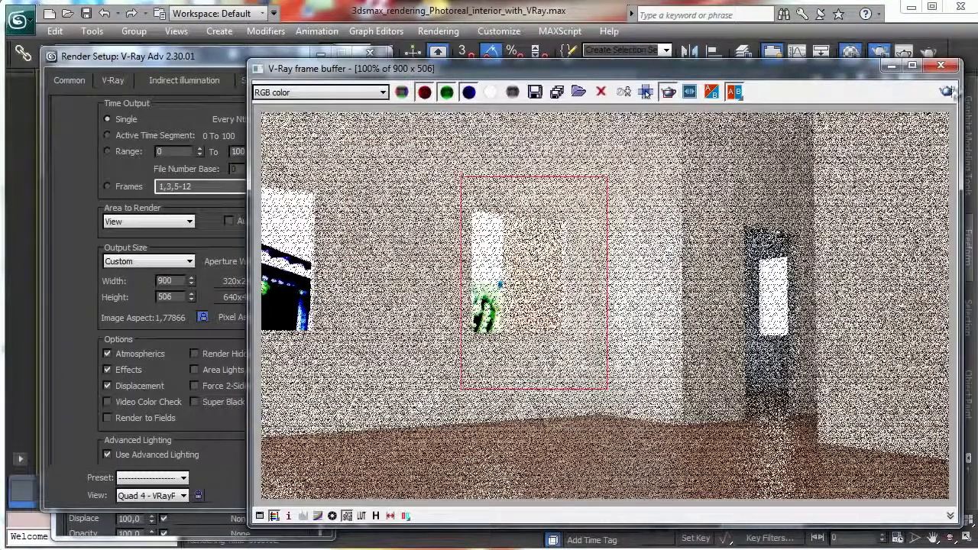
{"action": "left_click", "coordinate": [946, 92]}
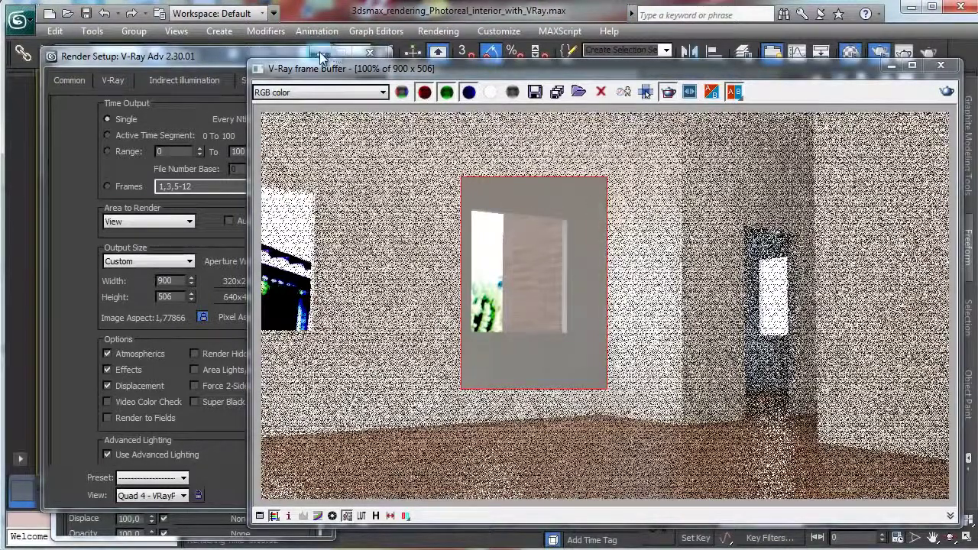
Step: Copy the Exterior material's bump map into its Displace slot as a copy
{"action": "key", "text": "m"}
{"action": "left_click_drag", "start_coordinate": [163, 70], "coordinate": [186, 52]}
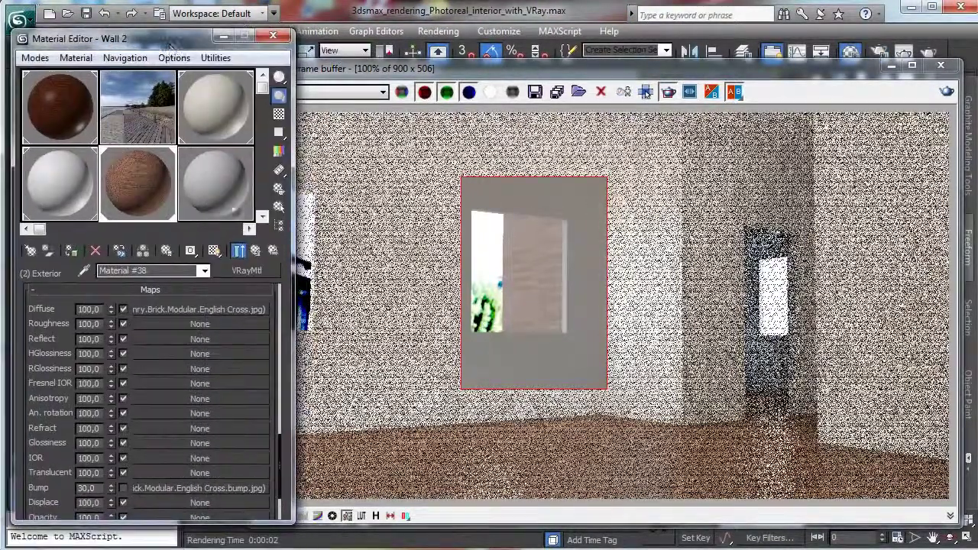
{"action": "left_click_drag", "start_coordinate": [275, 442], "coordinate": [278, 480]}
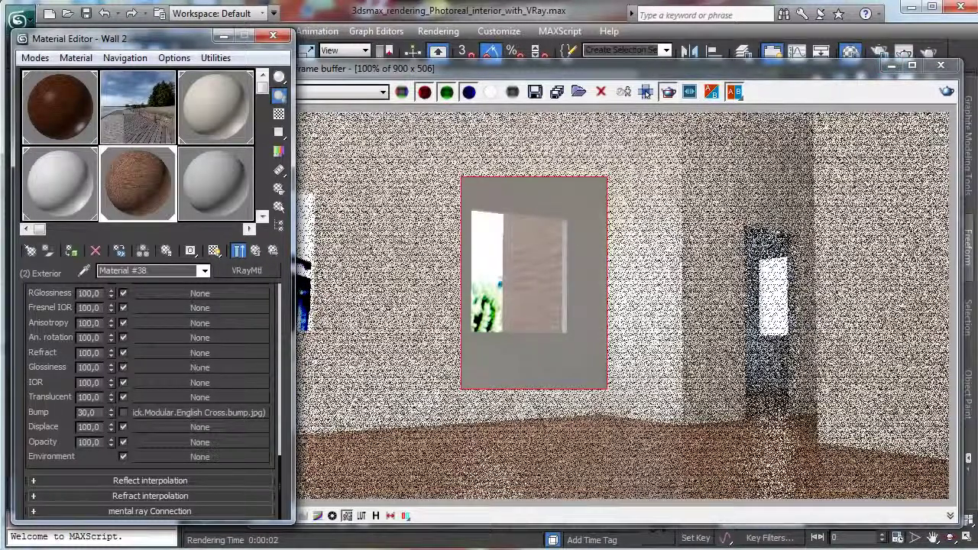
{"action": "left_click_drag", "start_coordinate": [160, 413], "coordinate": [156, 427]}
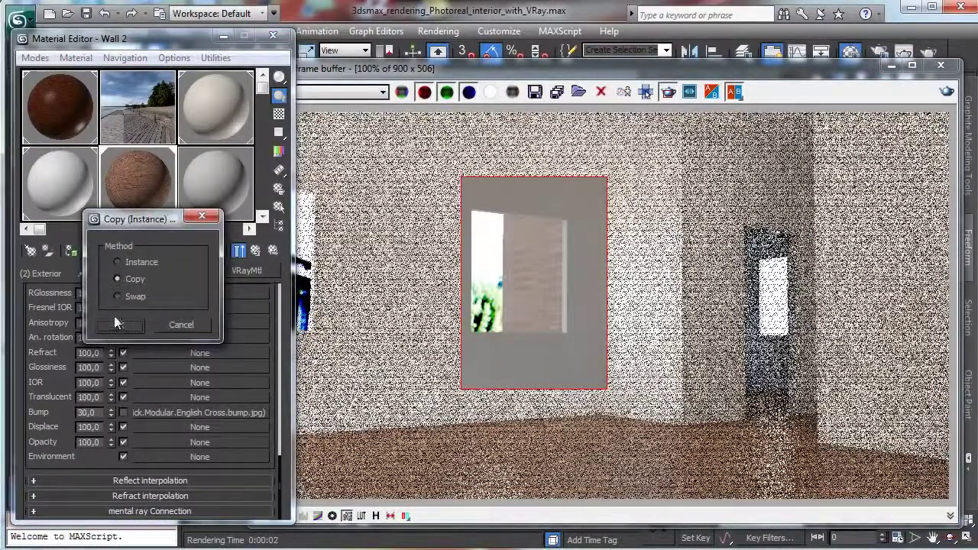
{"action": "left_click", "coordinate": [113, 322]}
Step: Set the Exterior material's Displace amount to 20 and re-render the window region
{"action": "double_click", "coordinate": [97, 428]}
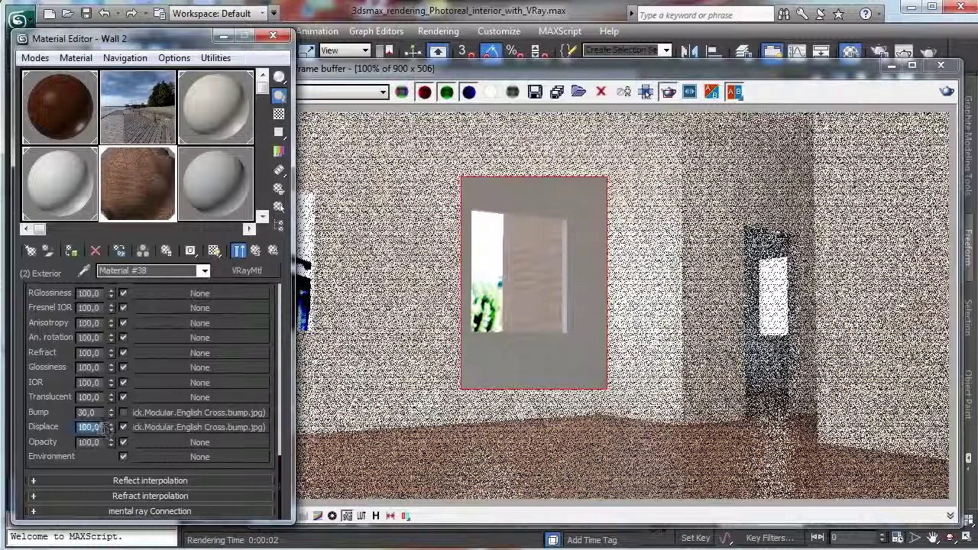
{"action": "type", "text": "20"}
{"action": "key", "text": "Return"}
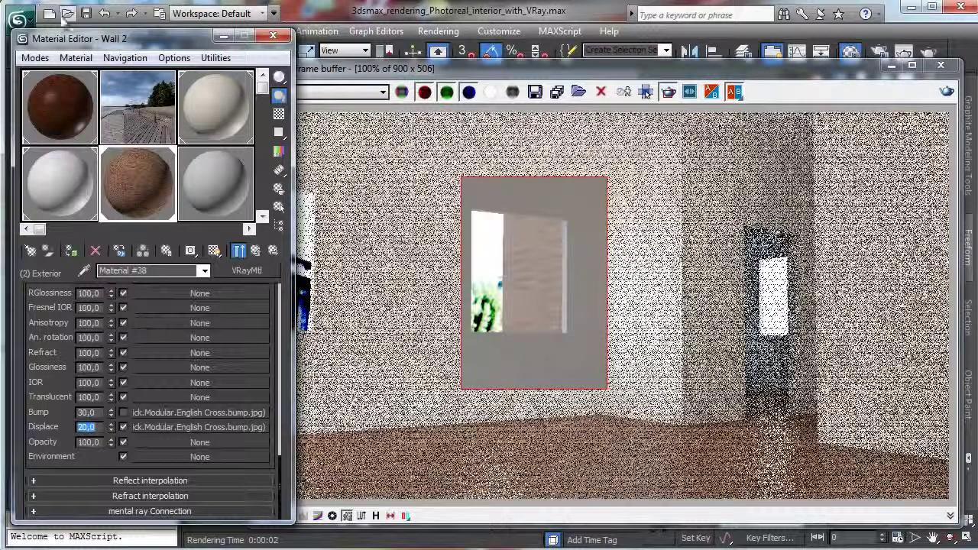
{"action": "left_click", "coordinate": [946, 92]}
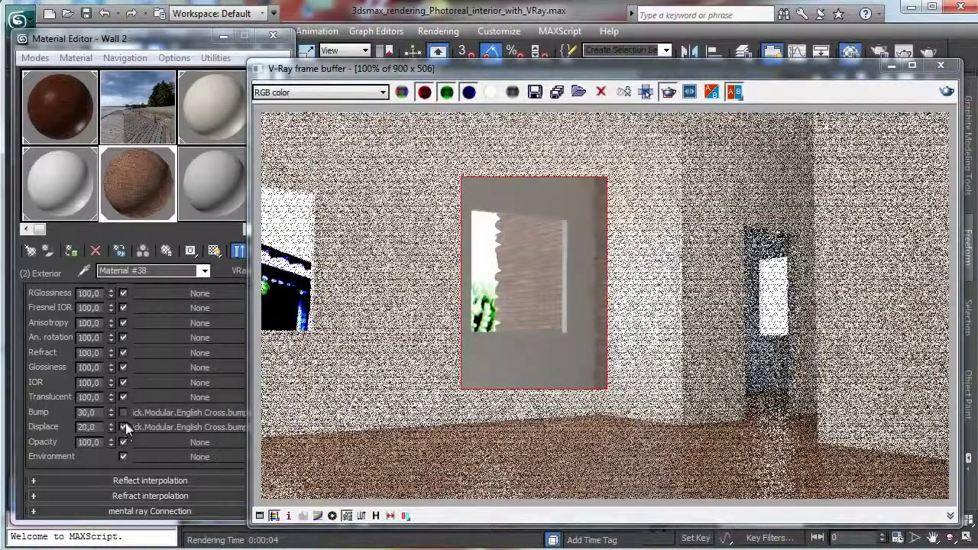
Step: Set the Displace amount to 10 and the displacement map's blur to 1,0, and re-render the region
{"action": "left_click", "coordinate": [105, 426]}
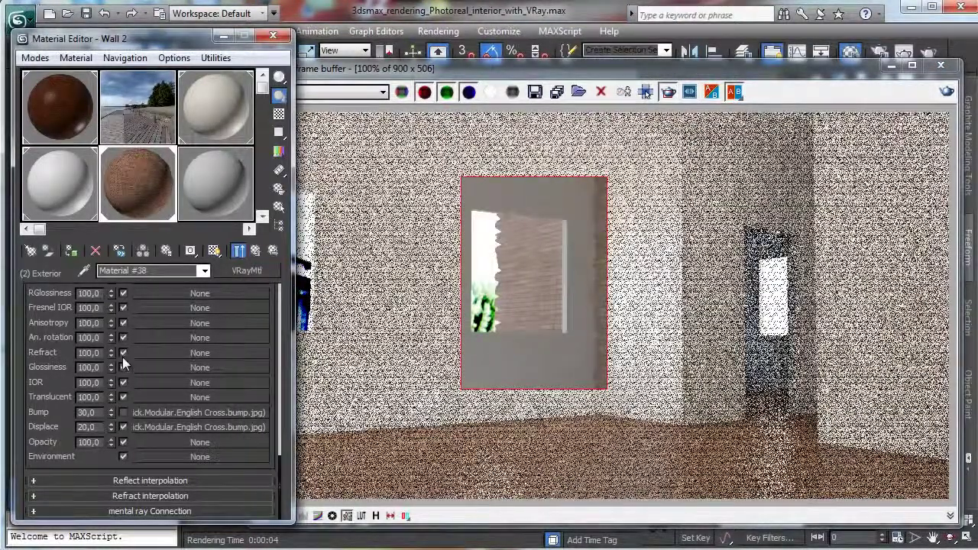
{"action": "key", "text": "BackSpace"}
{"action": "type", "text": "10"}
{"action": "key", "text": "Return"}
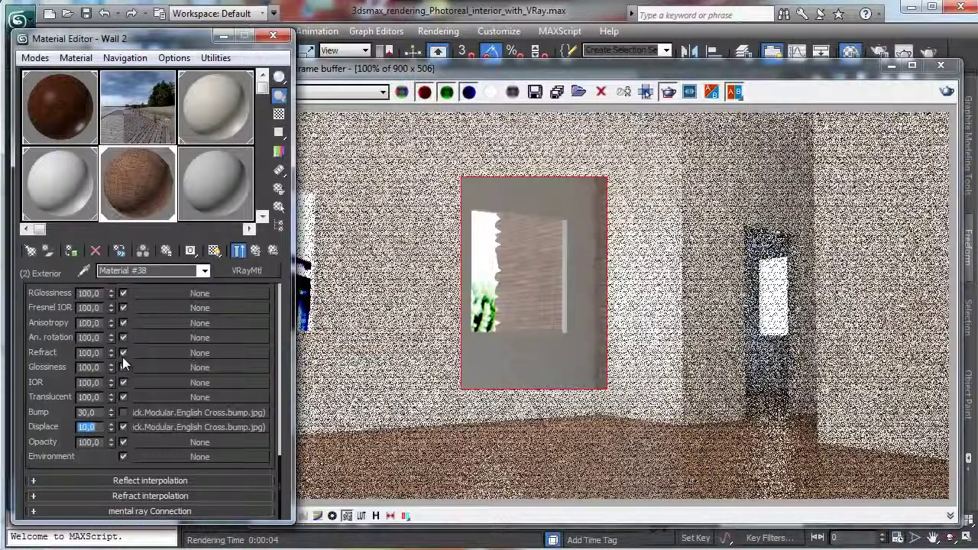
{"action": "left_click", "coordinate": [149, 428]}
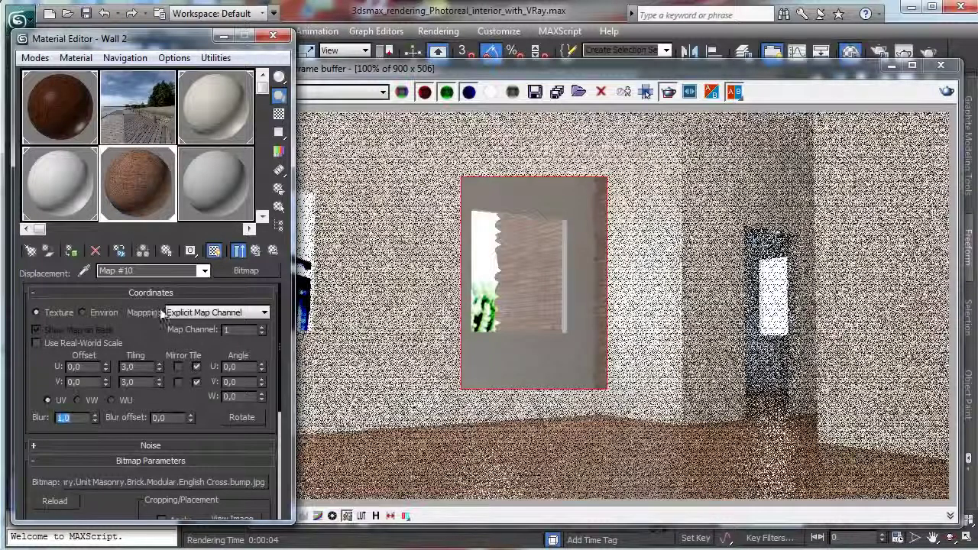
{"action": "left_click", "coordinate": [947, 94]}
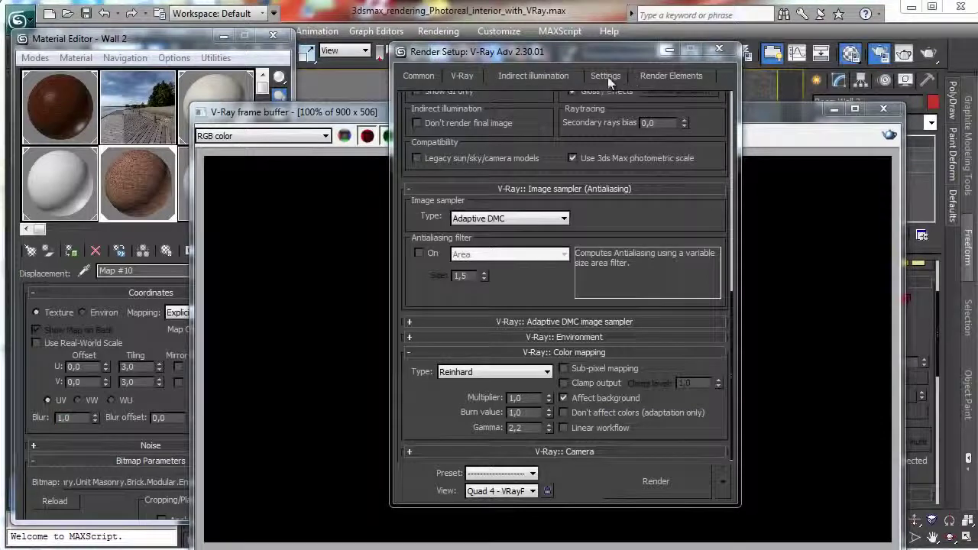
Step: Set V-Ray's default displacement edge length to 1 pixel and re-render the window region
{"action": "left_click", "coordinate": [606, 76]}
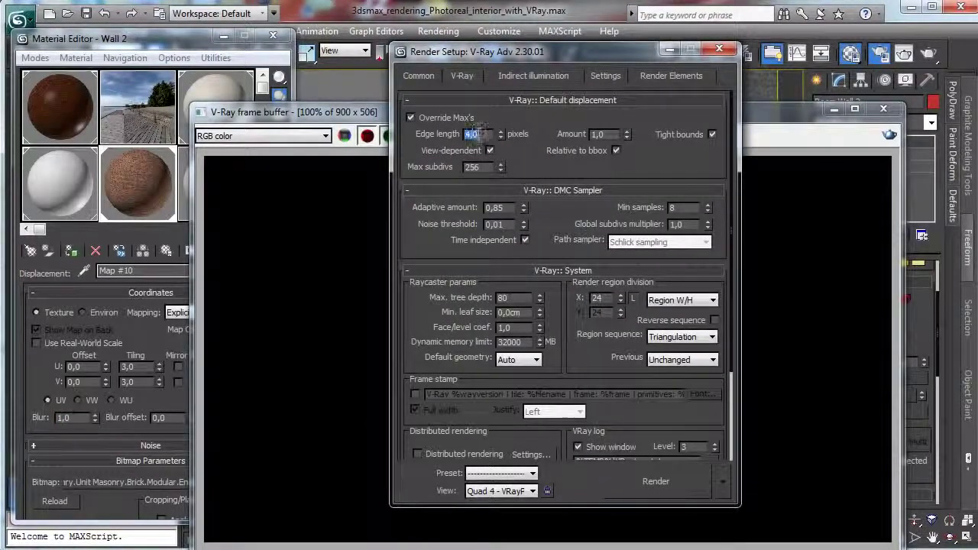
{"action": "type", "text": "1"}
{"action": "key", "text": "Return"}
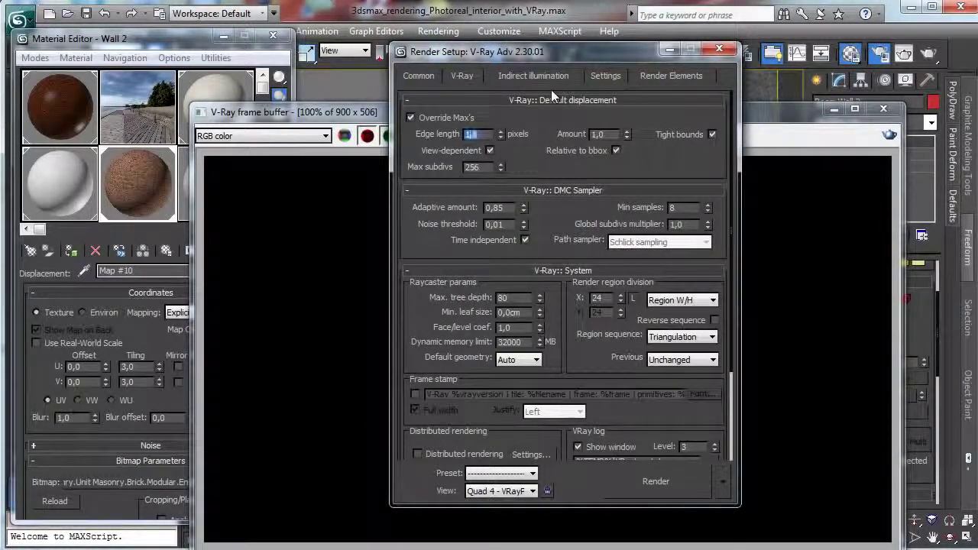
{"action": "left_click_drag", "start_coordinate": [540, 56], "coordinate": [977, 61]}
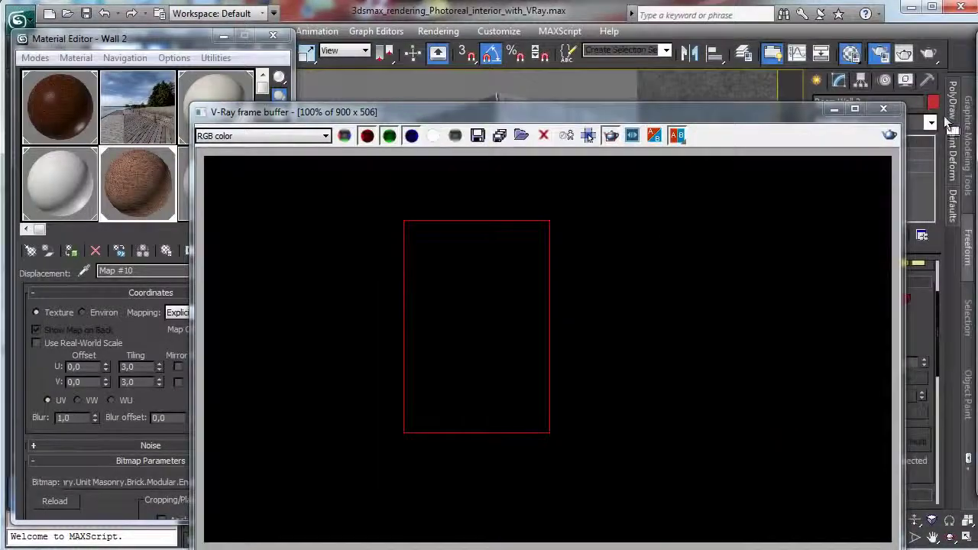
{"action": "left_click", "coordinate": [890, 135]}
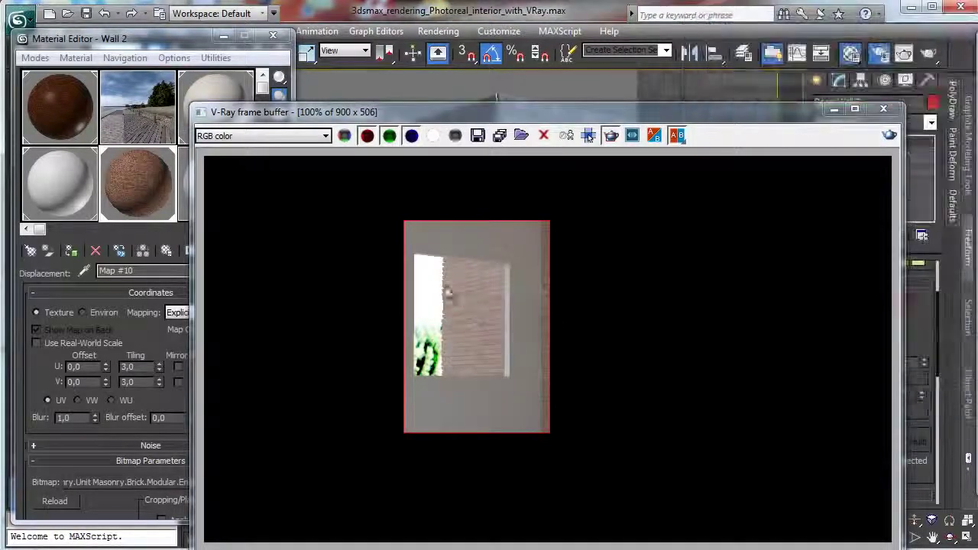
Step: Minimize the frame buffer, return to the Exterior material's maps, and set the Displace amount to 5
{"action": "left_click", "coordinate": [833, 109]}
{"action": "left_click", "coordinate": [256, 250]}
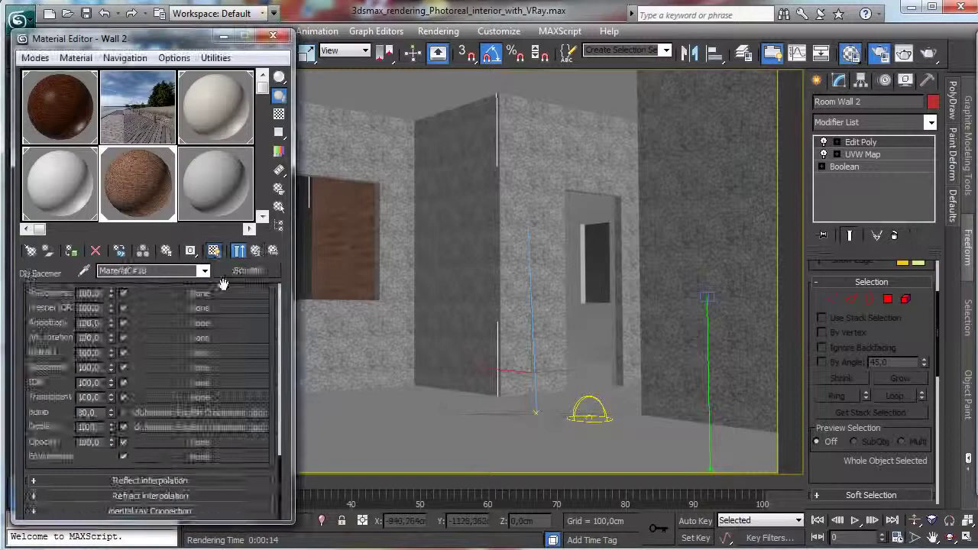
{"action": "left_click", "coordinate": [123, 412]}
{"action": "type", "text": "5"}
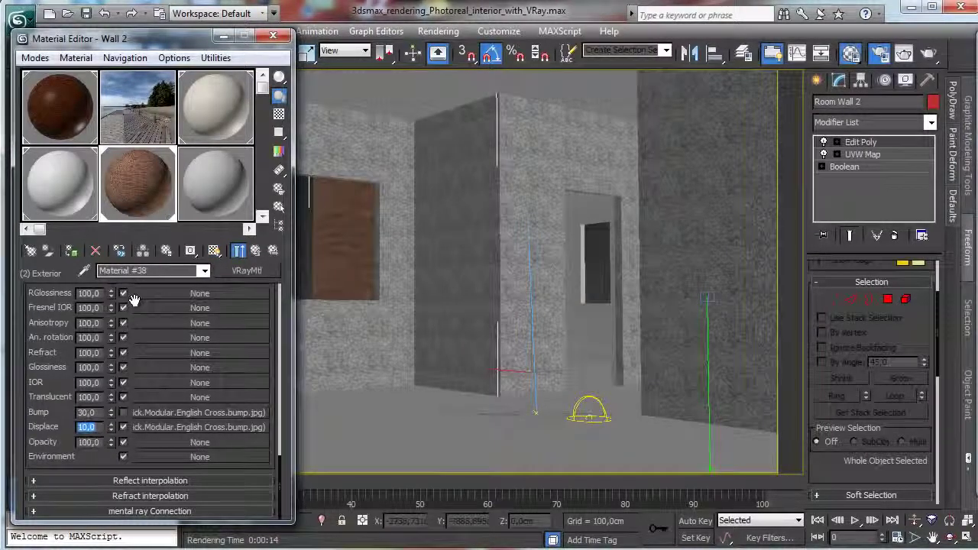
{"action": "key", "text": "Return"}
Step: Open the displacement map and show it alone in an enlarged sample preview
{"action": "left_click", "coordinate": [237, 427]}
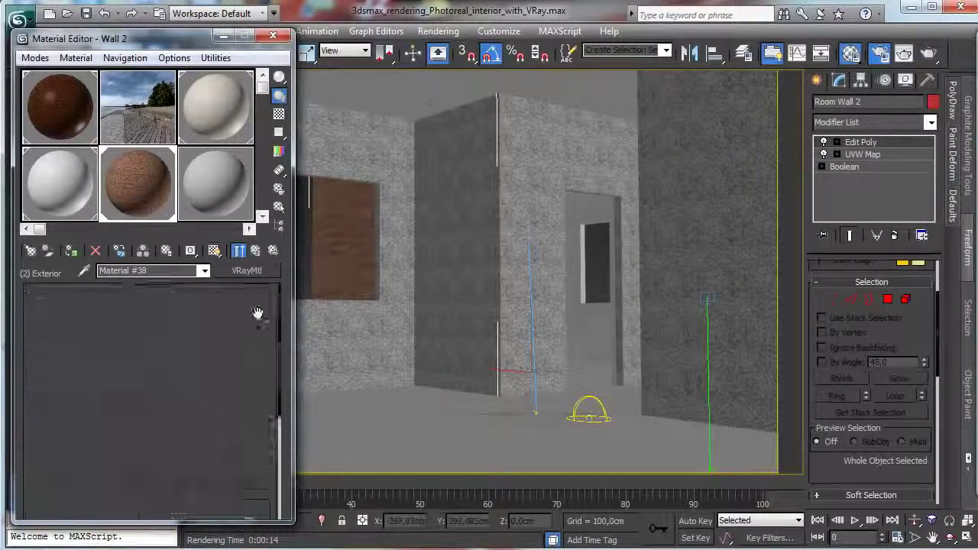
{"action": "left_click", "coordinate": [238, 250]}
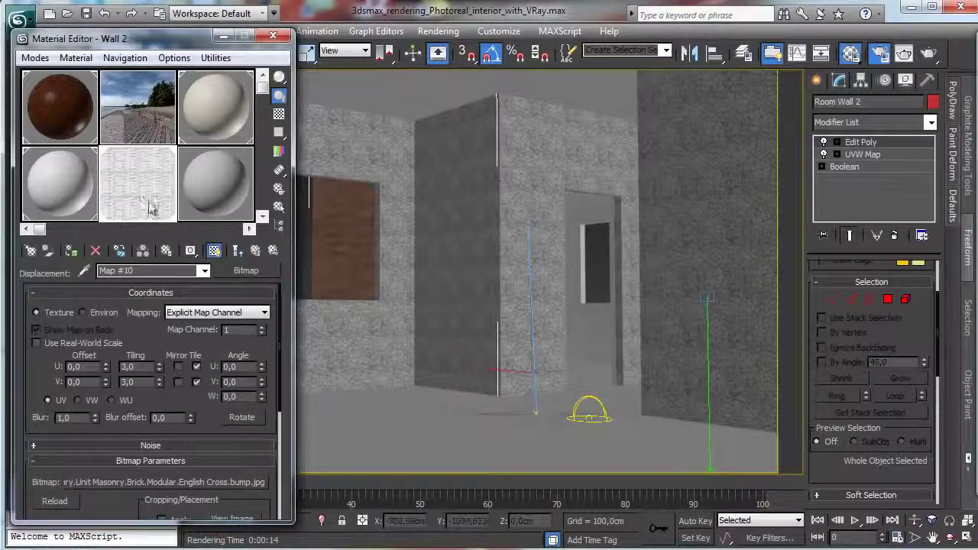
{"action": "double_click", "coordinate": [145, 201]}
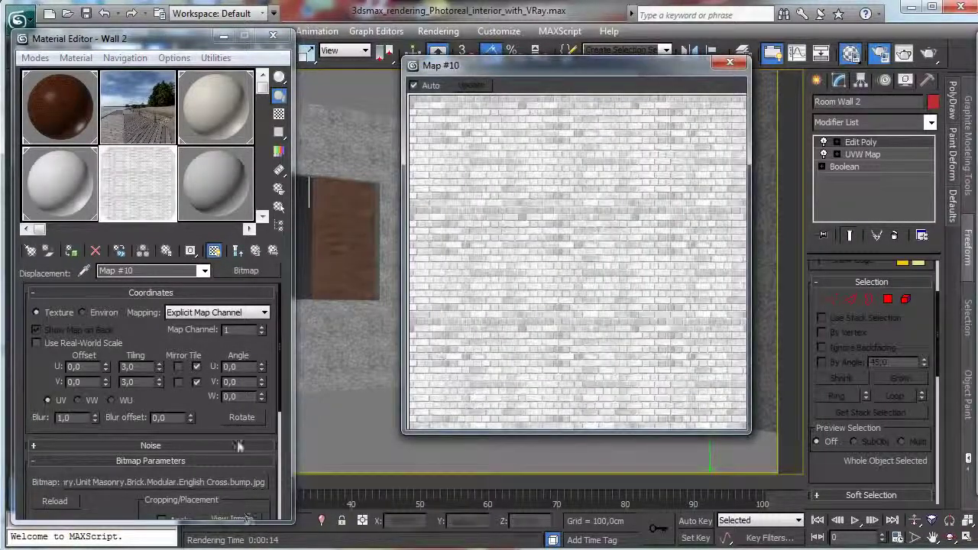
Step: Replace the displacement bitmap with a ColorCorrection map, keeping the old map as a sub-map
{"action": "left_click_drag", "start_coordinate": [212, 415], "coordinate": [218, 319]}
{"action": "left_click", "coordinate": [243, 272]}
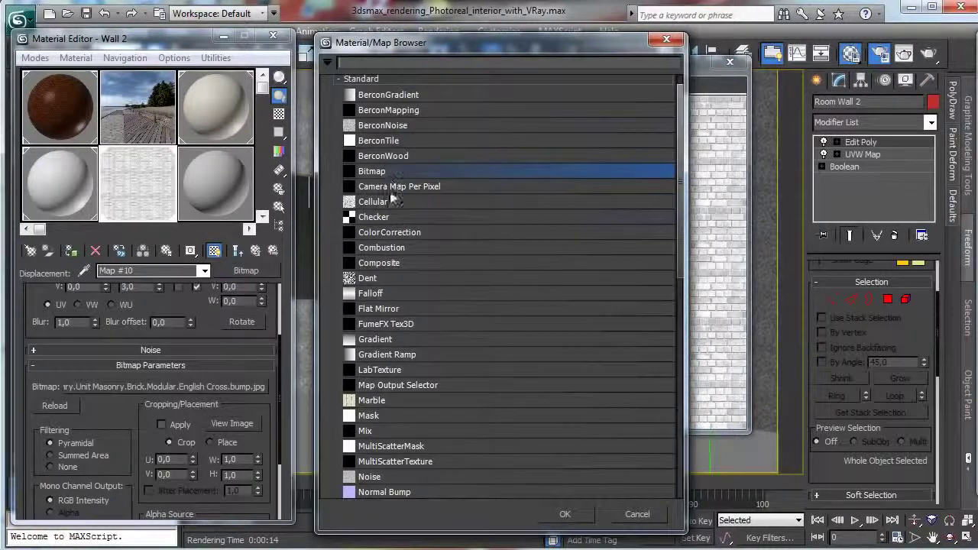
{"action": "double_click", "coordinate": [401, 236]}
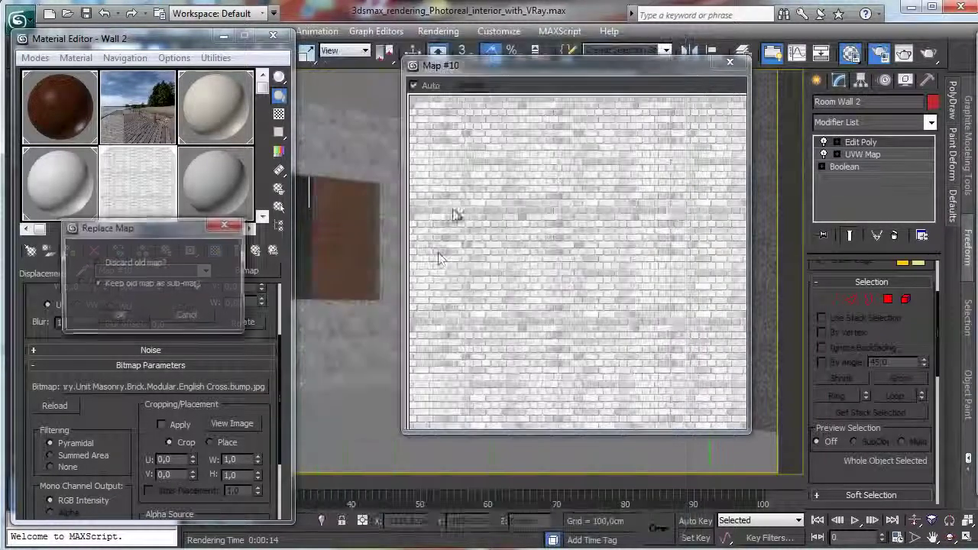
{"action": "left_click", "coordinate": [131, 318]}
Step: Set the color correction's saturation to -100, brightness to about 32,89 and contrast to about 89,369
{"action": "left_click_drag", "start_coordinate": [104, 384], "coordinate": [121, 256]}
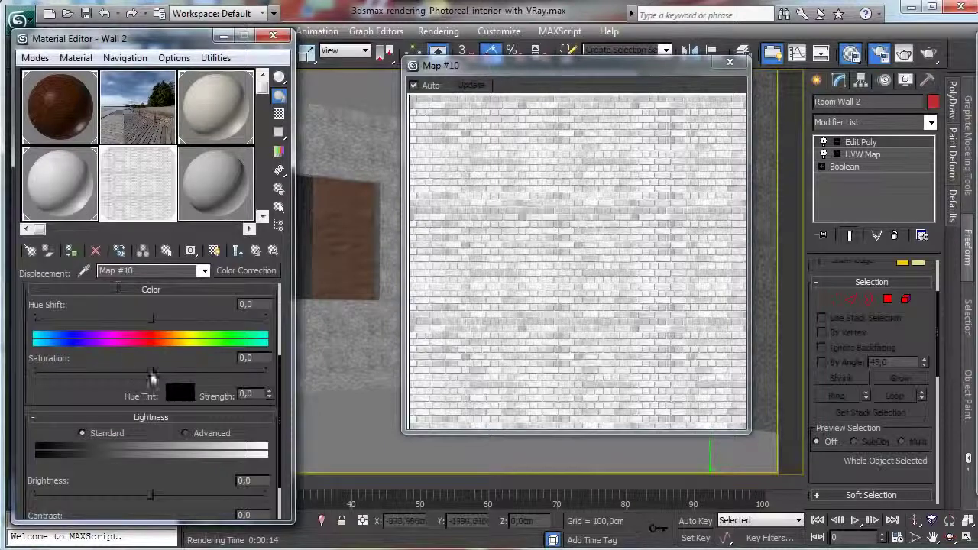
{"action": "left_click_drag", "start_coordinate": [152, 373], "coordinate": [35, 376]}
{"action": "left_click_drag", "start_coordinate": [100, 386], "coordinate": [101, 330]}
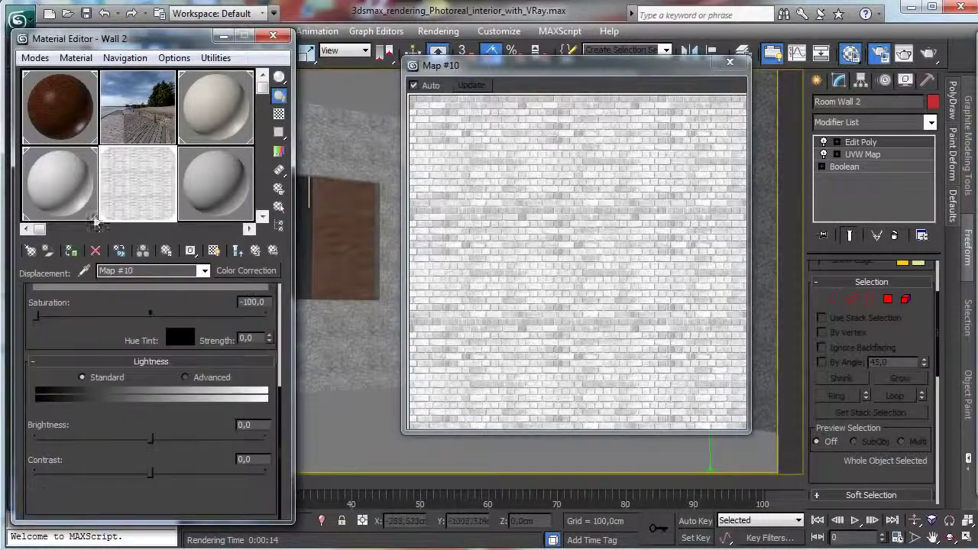
{"action": "left_click_drag", "start_coordinate": [152, 440], "coordinate": [252, 471]}
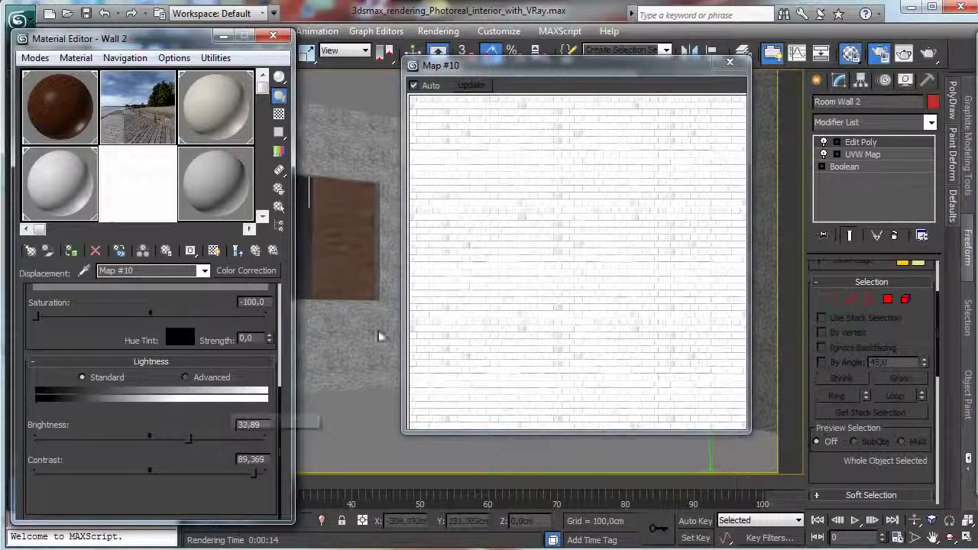
Step: Close the map preview, return to the Exterior material's maps, set the Displace amount to 10 and render the region
{"action": "left_click", "coordinate": [730, 61]}
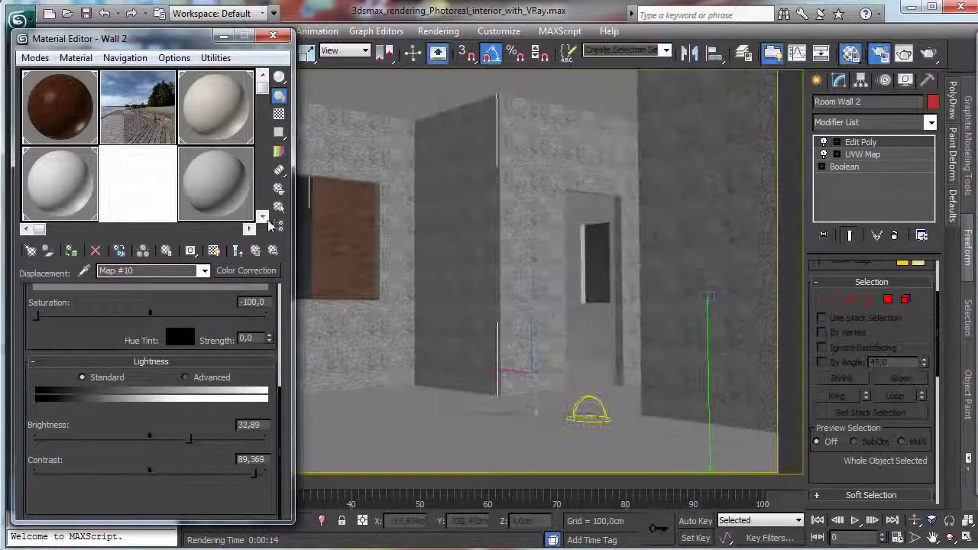
{"action": "left_click", "coordinate": [255, 251]}
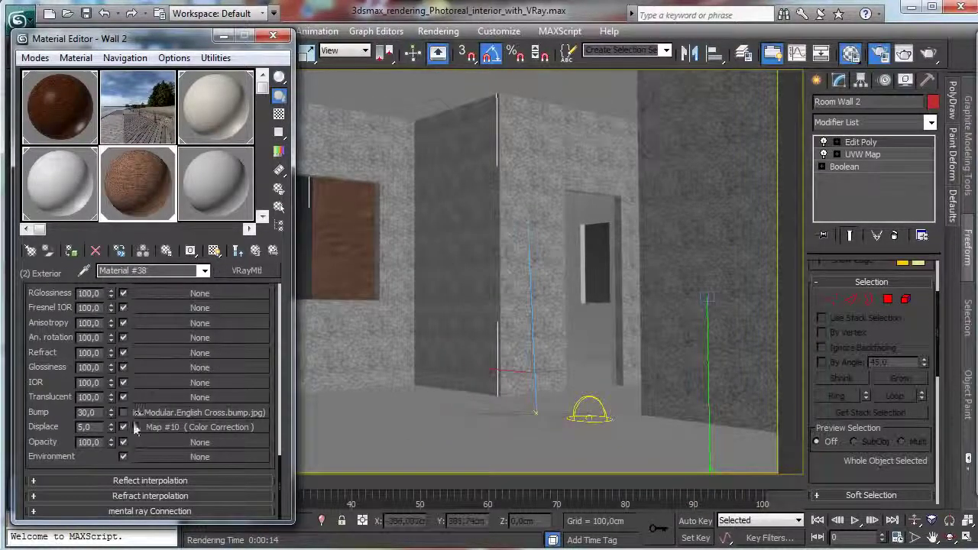
{"action": "double_click", "coordinate": [86, 427]}
{"action": "type", "text": "10"}
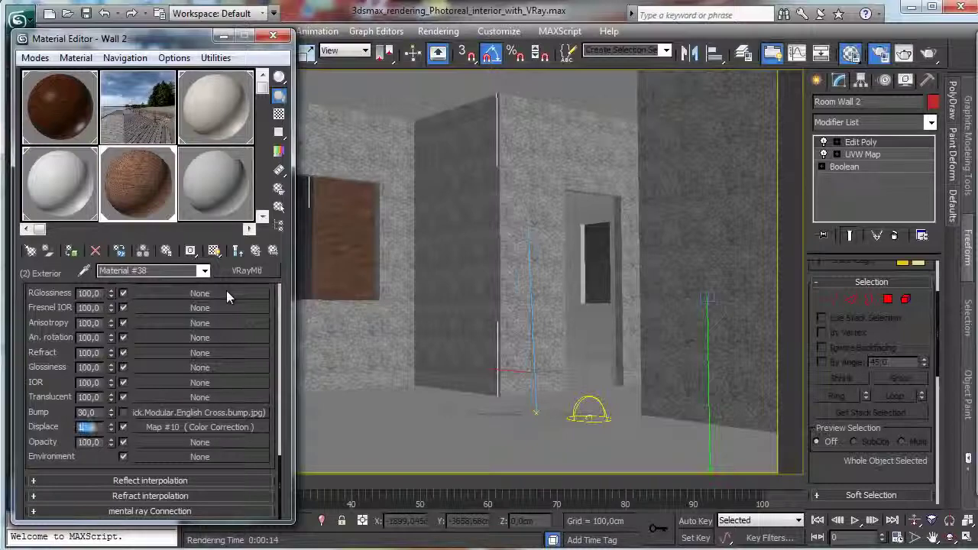
{"action": "key", "text": "Return"}
{"action": "left_click", "coordinate": [927, 52]}
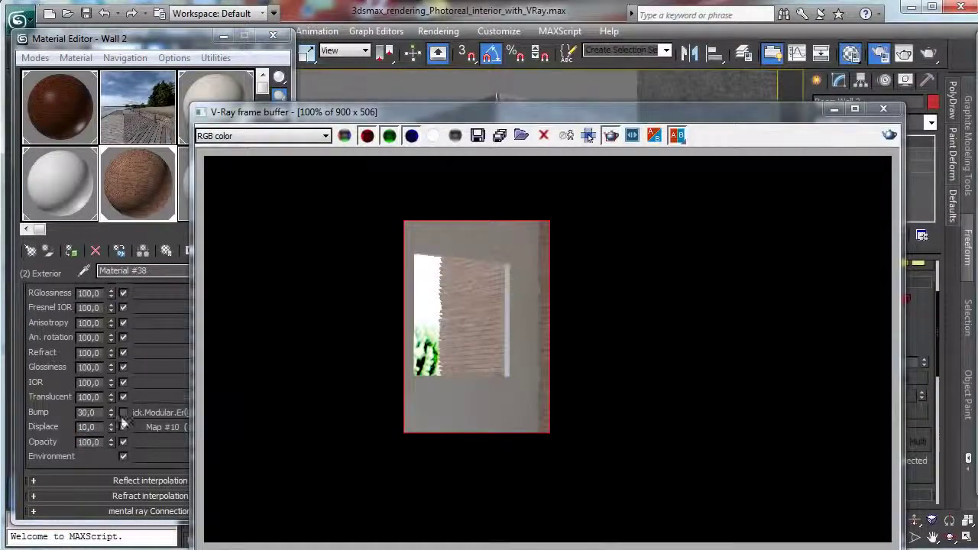
Step: Set the Exterior material's Displace amount to 5 with its displacement map enabled
{"action": "left_click", "coordinate": [99, 426]}
{"action": "key", "text": "BackSpace"}
{"action": "key", "text": "BackSpace"}
{"action": "key", "text": "BackSpace"}
{"action": "key", "text": "BackSpace"}
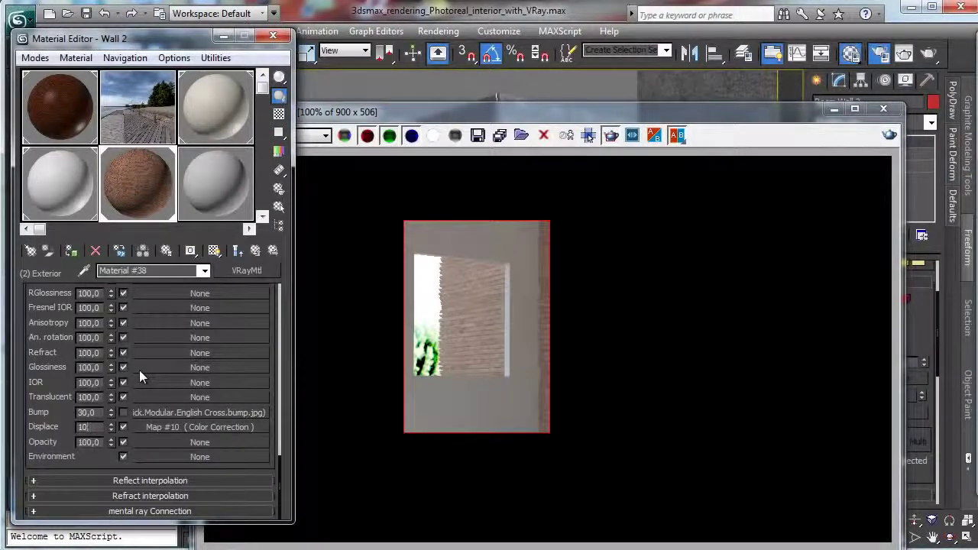
{"action": "type", "text": "5"}
{"action": "key", "text": "Return"}
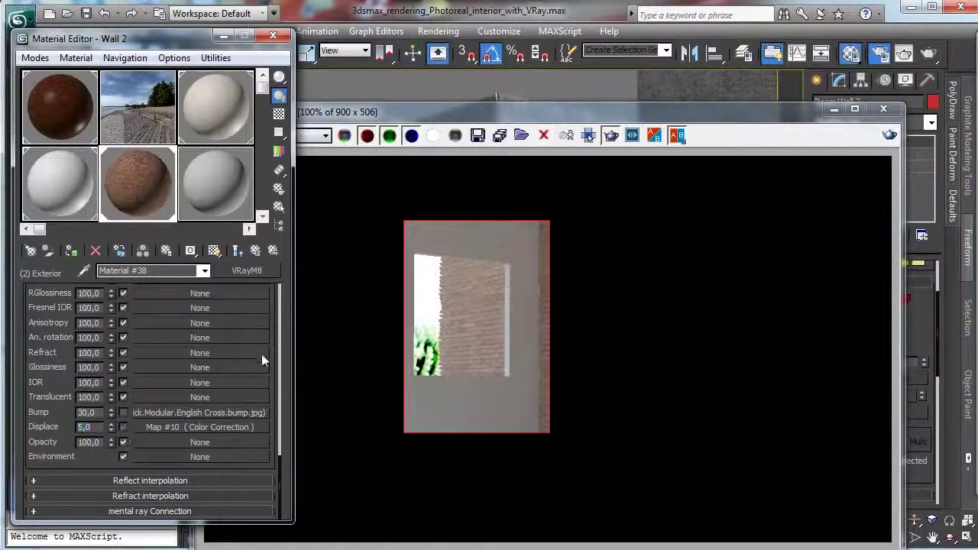
{"action": "left_click", "coordinate": [123, 427]}
Step: Turn off Displacement in the V-Ray global switches of the render setup and close the setup
{"action": "key", "text": "F10"}
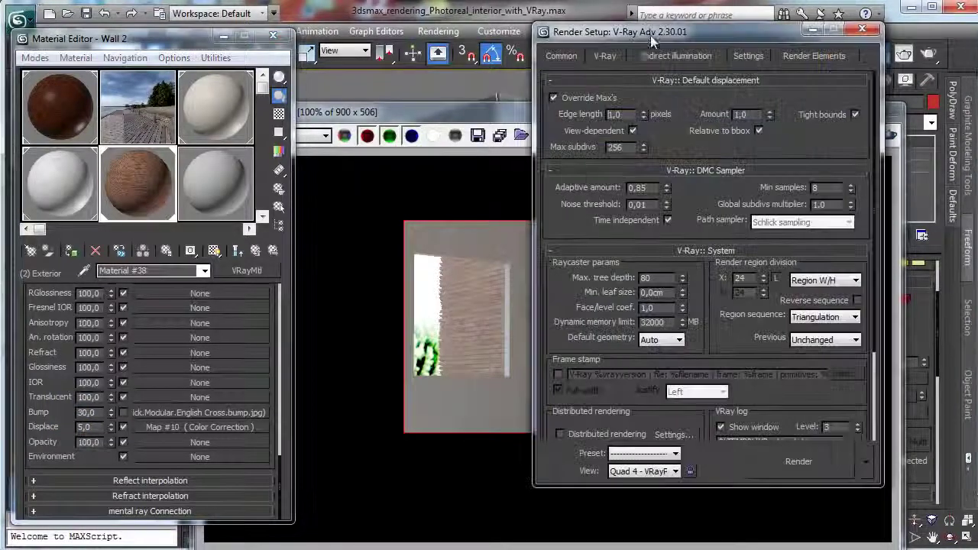
{"action": "left_click", "coordinate": [561, 56]}
{"action": "left_click", "coordinate": [606, 56]}
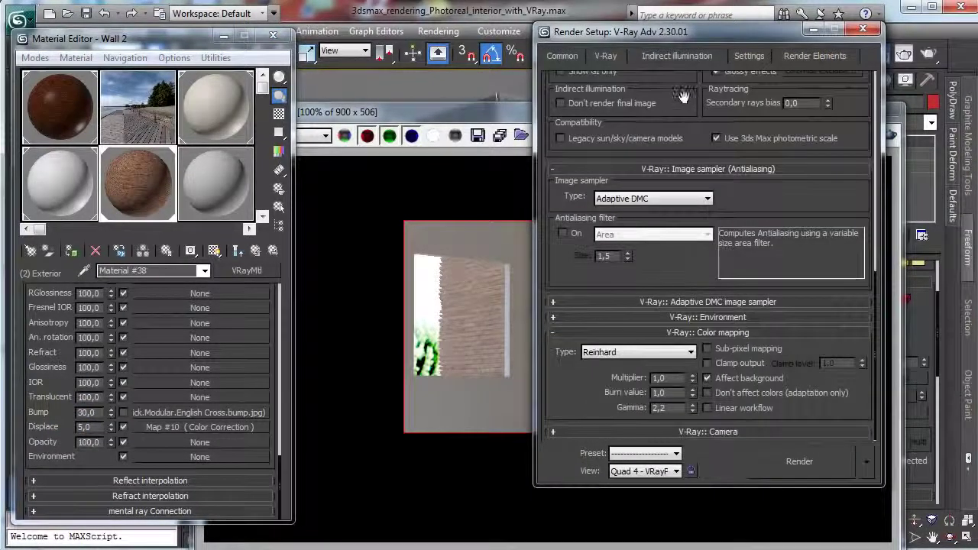
{"action": "scroll", "coordinate": [687, 257], "scroll_direction": "up", "scroll_amount": 4}
{"action": "scroll", "coordinate": [688, 257], "scroll_direction": "up", "scroll_amount": 4}
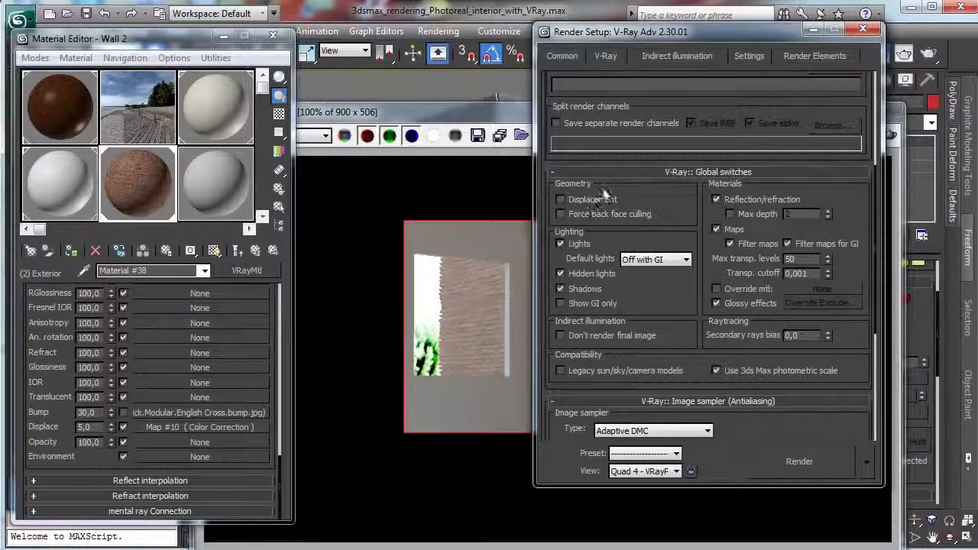
{"action": "left_click", "coordinate": [862, 31]}
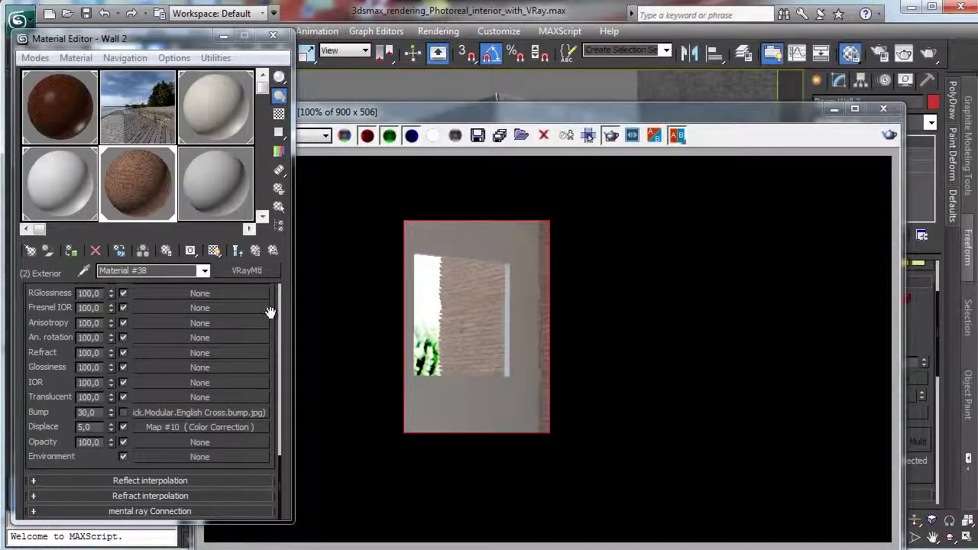
Step: Reopen the Exterior sub-material and place a copy of its bump bitmap in the Reflect map slot
{"action": "left_click_drag", "start_coordinate": [274, 306], "coordinate": [247, 489]}
{"action": "left_click", "coordinate": [237, 251]}
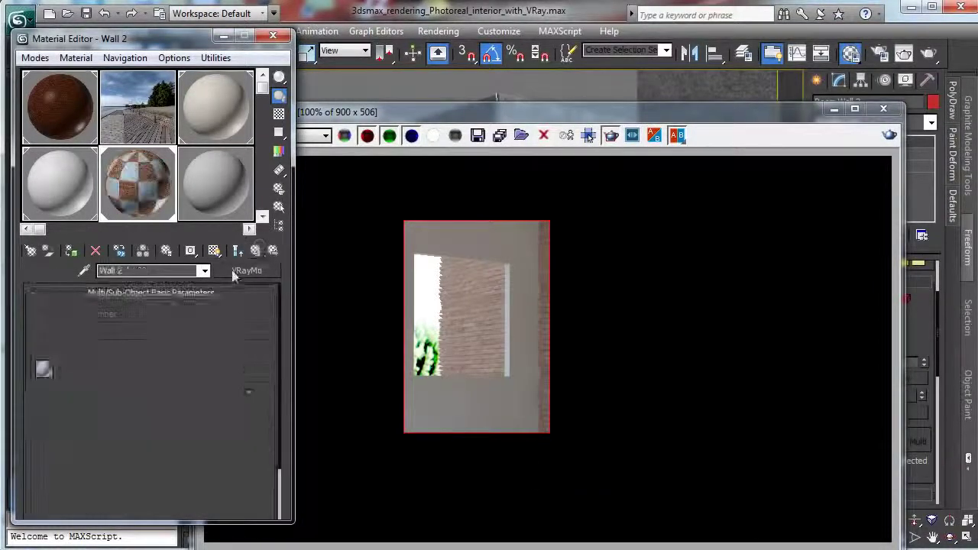
{"action": "left_click", "coordinate": [165, 391]}
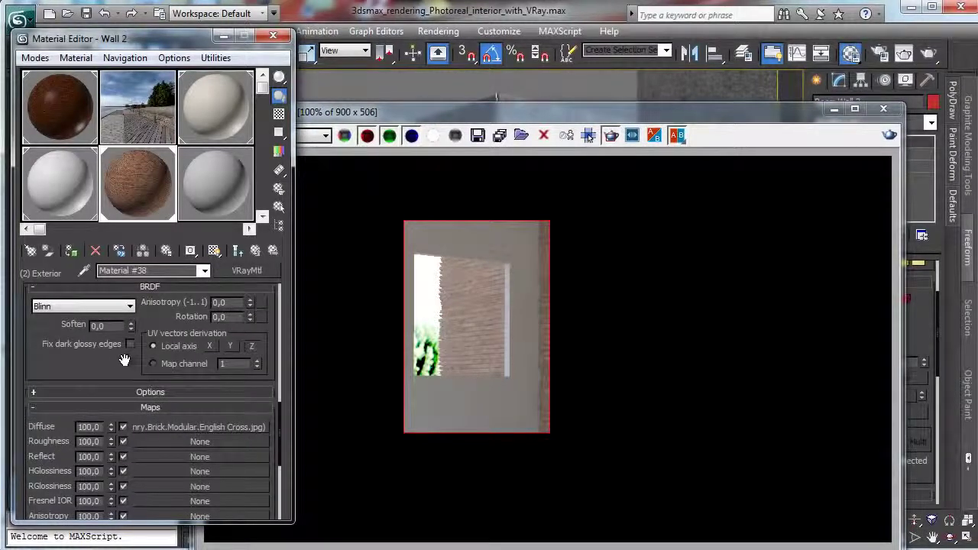
{"action": "left_click_drag", "start_coordinate": [120, 365], "coordinate": [110, 264]}
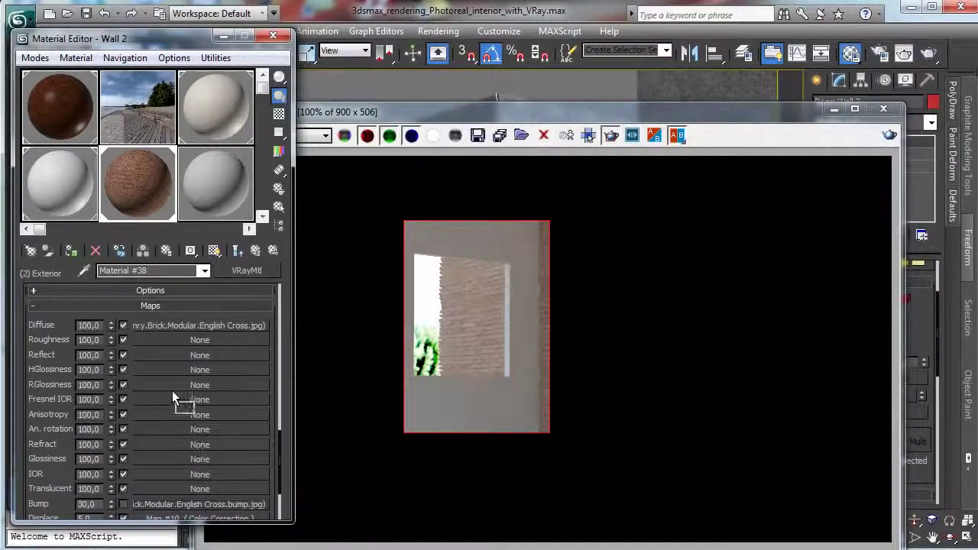
{"action": "left_click_drag", "start_coordinate": [172, 356], "coordinate": [173, 356]}
{"action": "left_click", "coordinate": [130, 280]}
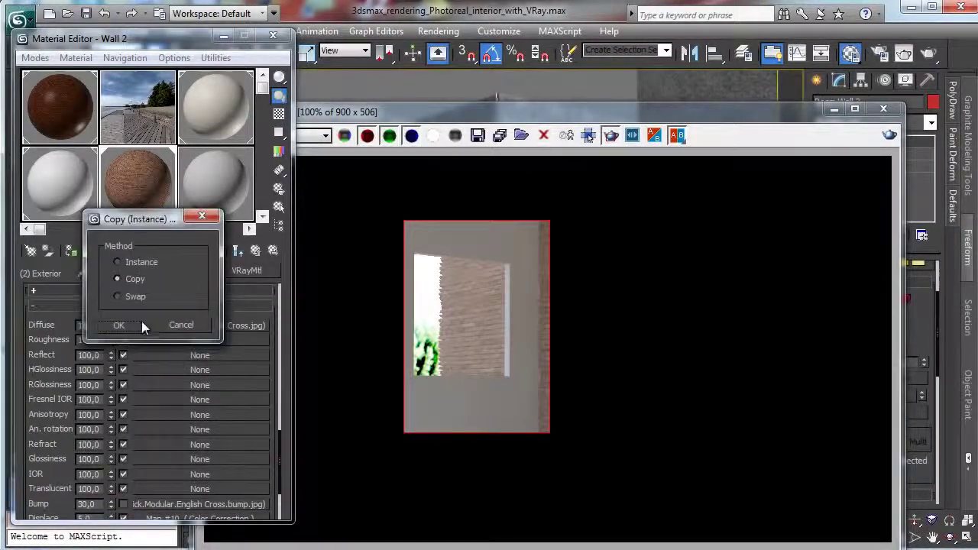
{"action": "left_click", "coordinate": [142, 323]}
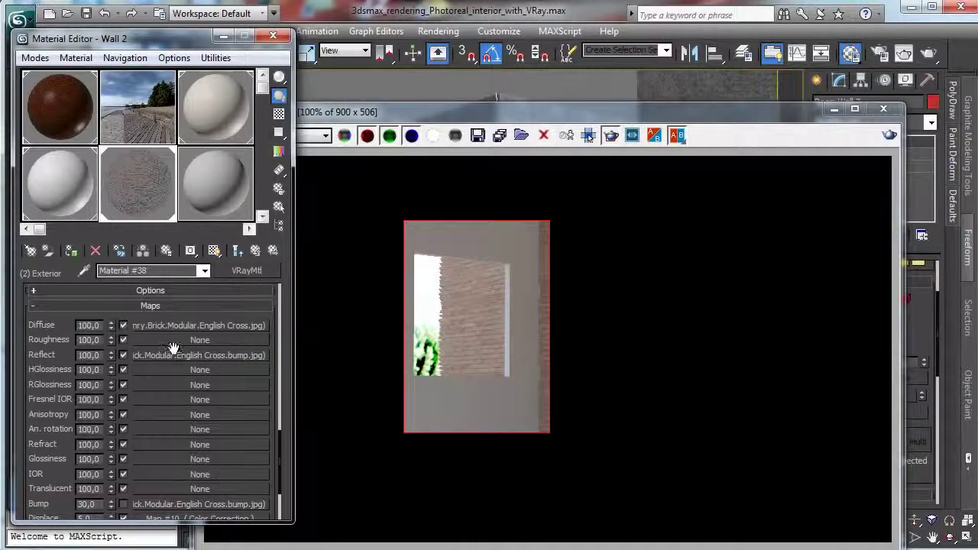
Step: Enable Fresnel reflections on the Exterior material, set its IOR to 1,5, and test-render the window region
{"action": "left_click", "coordinate": [253, 252]}
{"action": "left_click", "coordinate": [181, 392]}
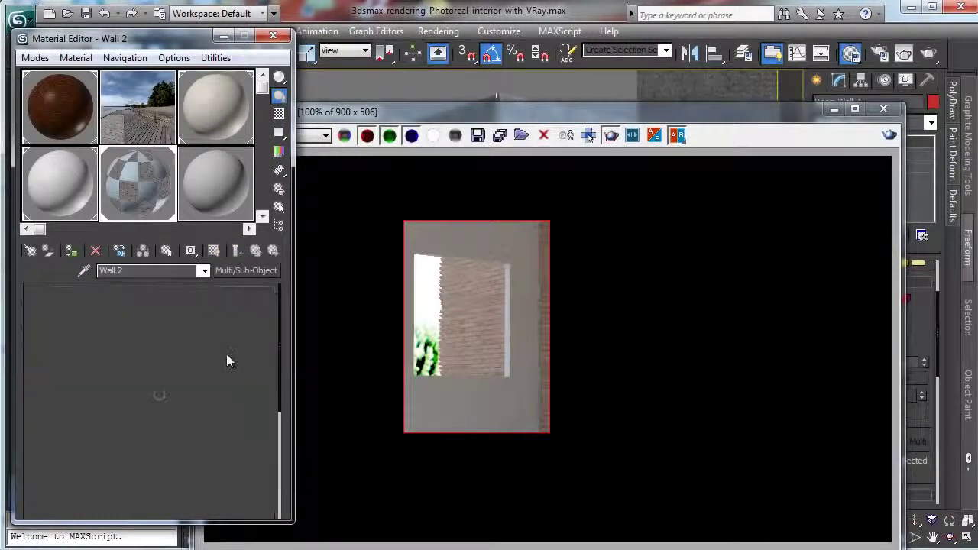
{"action": "left_click_drag", "start_coordinate": [254, 312], "coordinate": [285, 460]}
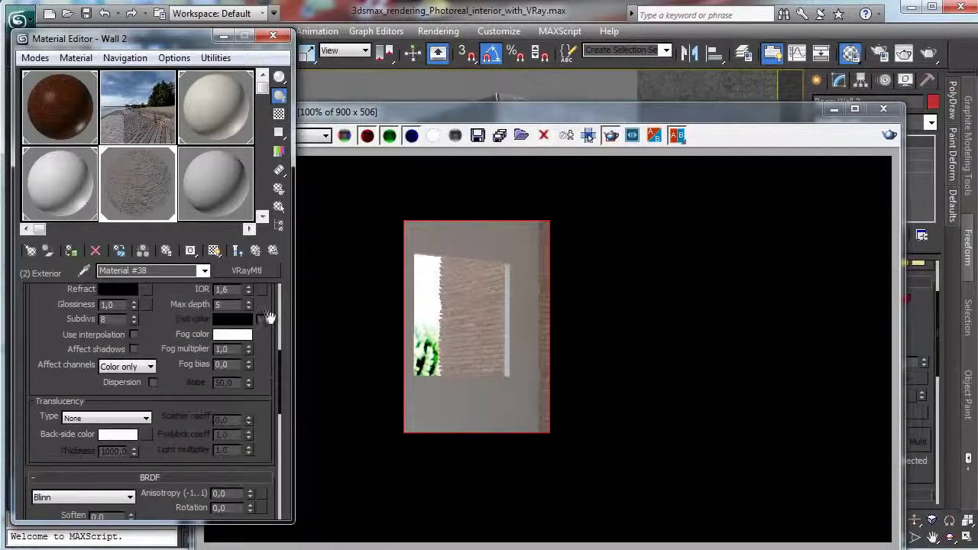
{"action": "left_click_drag", "start_coordinate": [268, 327], "coordinate": [261, 397]}
{"action": "left_click_drag", "start_coordinate": [253, 317], "coordinate": [245, 402]}
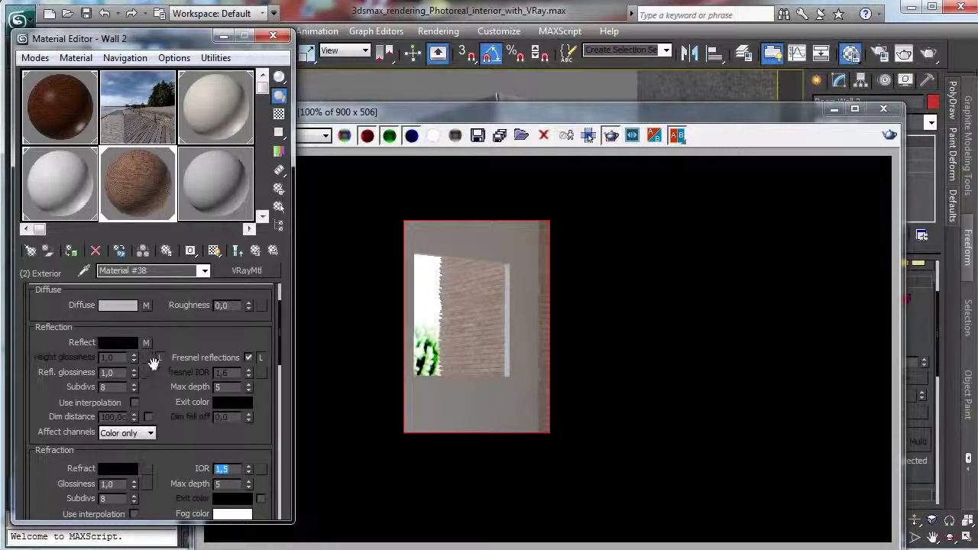
{"action": "left_click", "coordinate": [890, 136]}
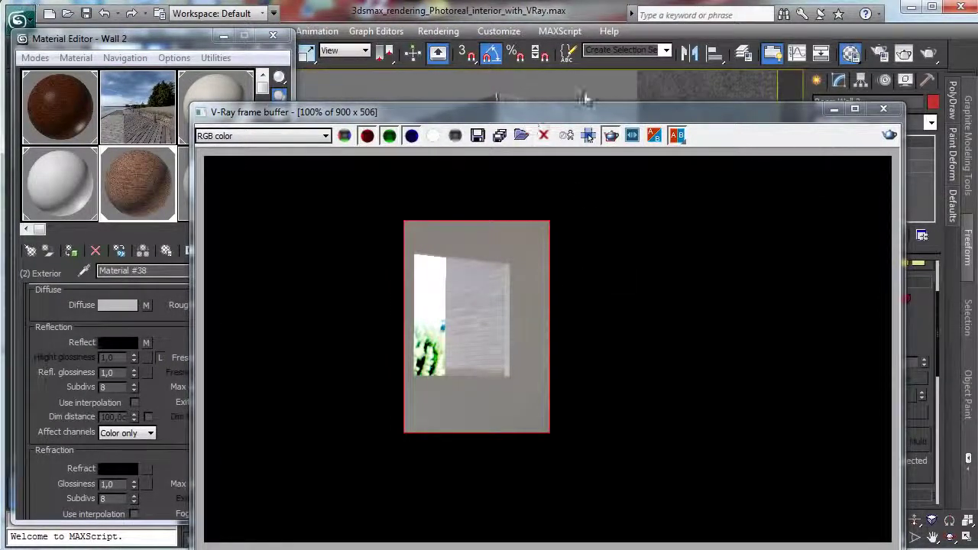
{"action": "left_click_drag", "start_coordinate": [524, 117], "coordinate": [614, 45]}
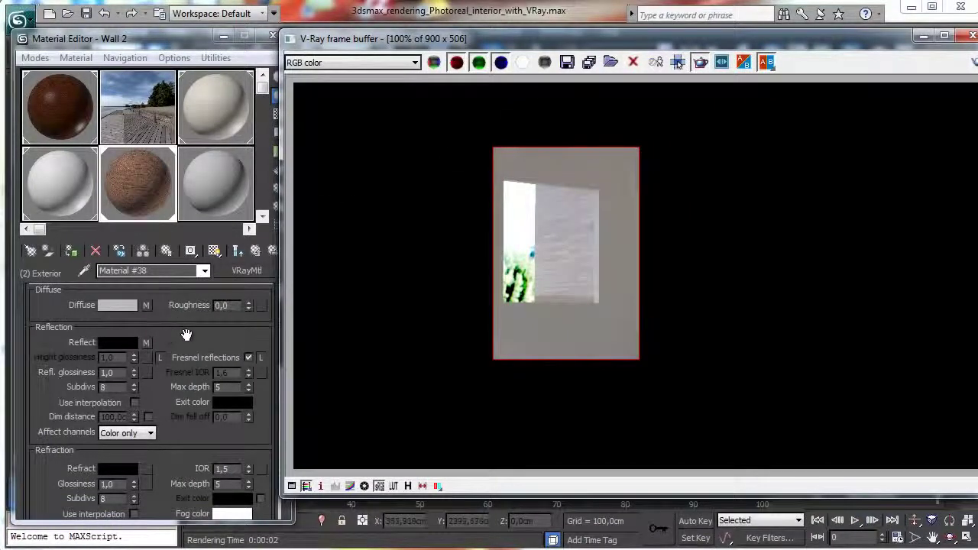
Step: Replace the Reflect bitmap with a Color Correction map, keeping the old map as a sub-map
{"action": "left_click", "coordinate": [147, 343]}
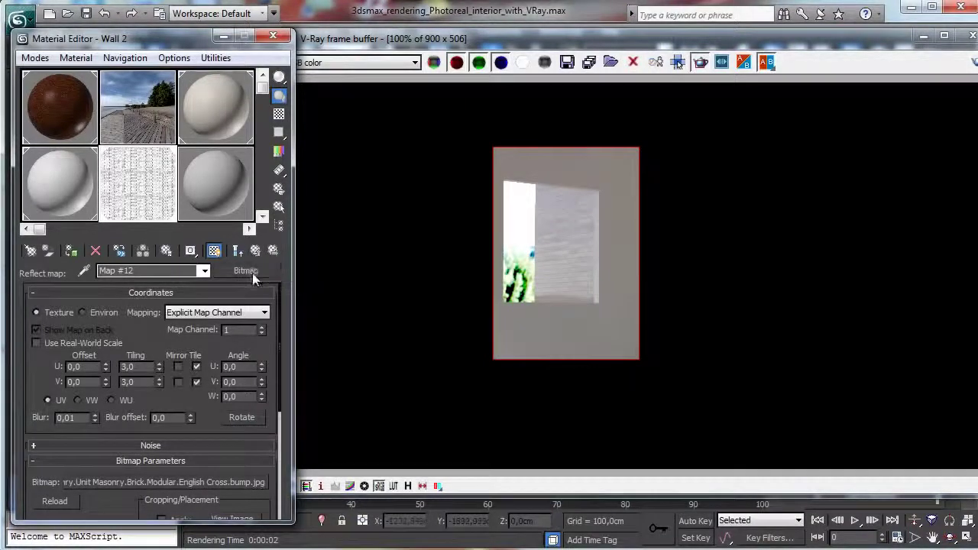
{"action": "left_click", "coordinate": [246, 272]}
{"action": "double_click", "coordinate": [380, 233]}
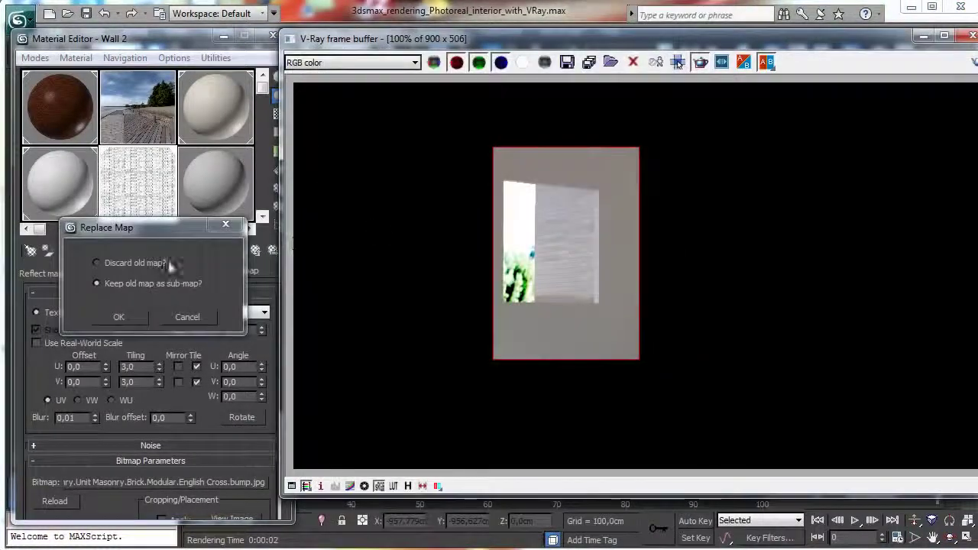
{"action": "left_click", "coordinate": [120, 317]}
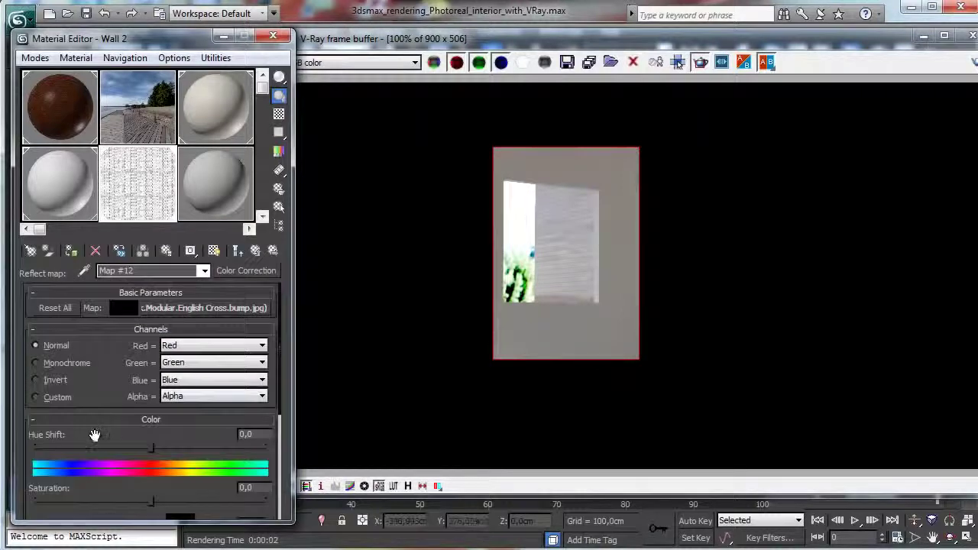
Step: Lower the Reflect color correction's brightness to about -41,528 and render the region again
{"action": "scroll", "coordinate": [159, 397], "scroll_direction": "down", "scroll_amount": 3}
{"action": "left_click_drag", "start_coordinate": [151, 503], "coordinate": [131, 504]}
{"action": "scroll", "coordinate": [118, 394], "scroll_direction": "down", "scroll_amount": 2}
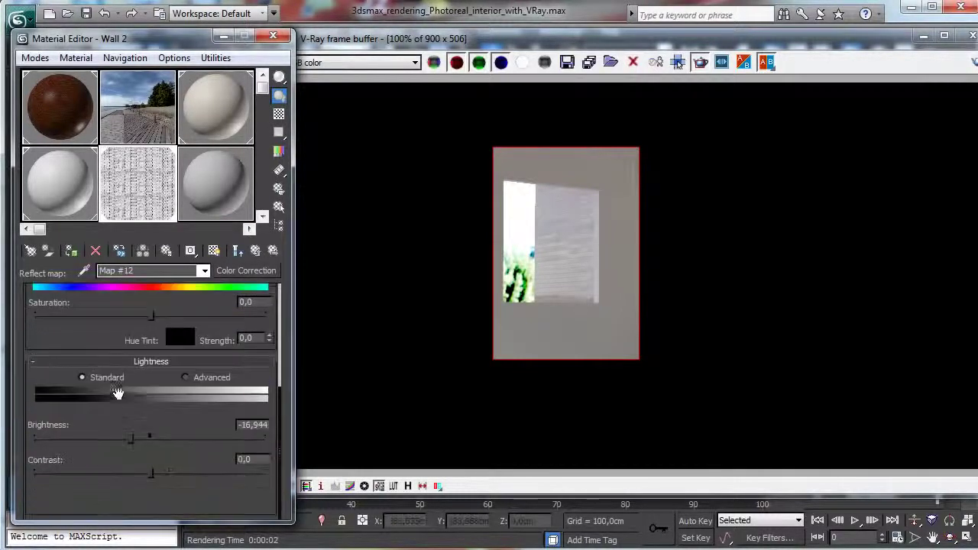
{"action": "left_click_drag", "start_coordinate": [118, 438], "coordinate": [103, 440]}
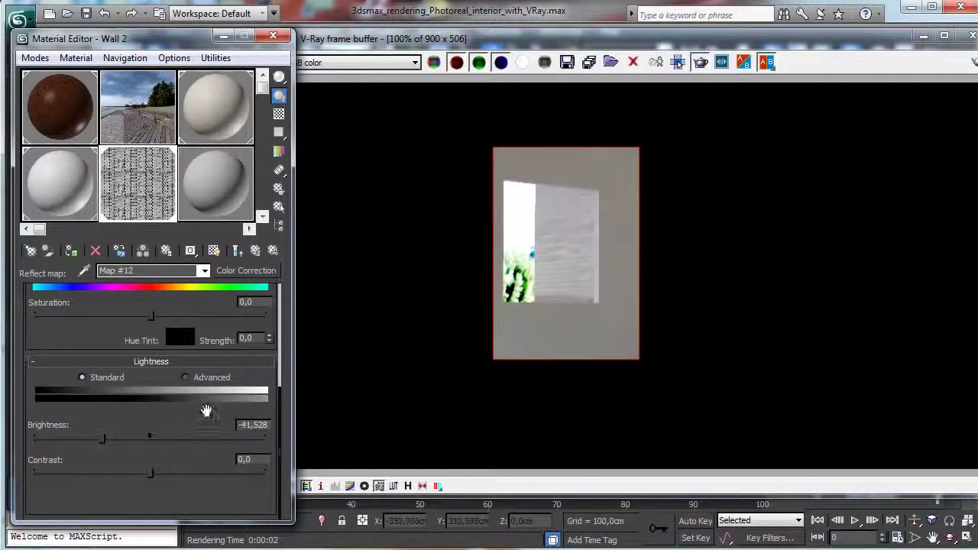
{"action": "left_click", "coordinate": [975, 62]}
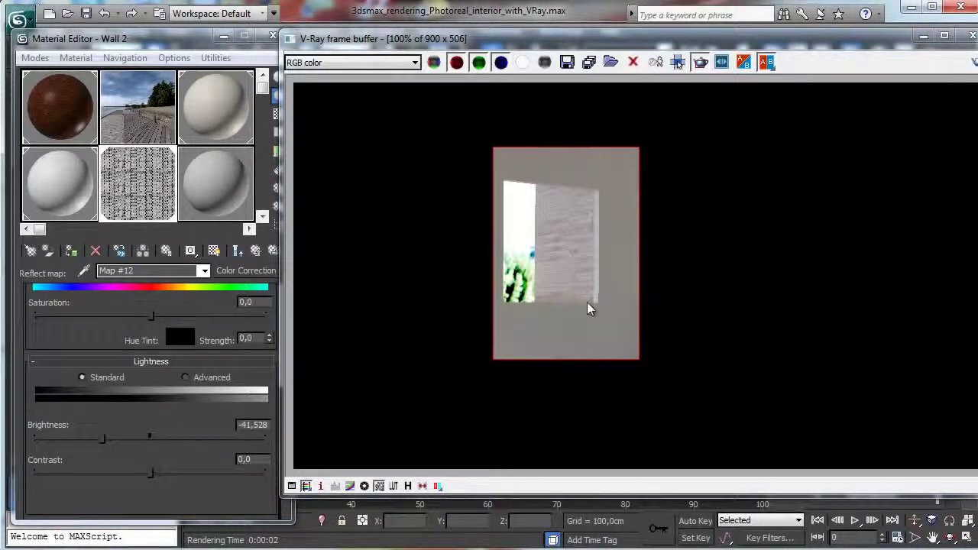
Step: Return to the Exterior material, set its reflection glossiness to 0,74 and render the region
{"action": "left_click", "coordinate": [255, 255]}
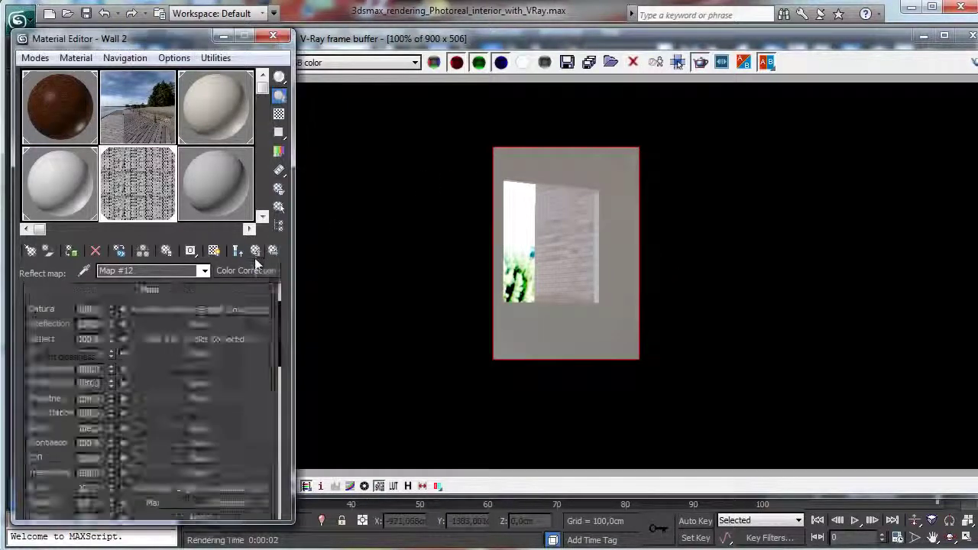
{"action": "scroll", "coordinate": [182, 328], "scroll_direction": "down", "scroll_amount": 1}
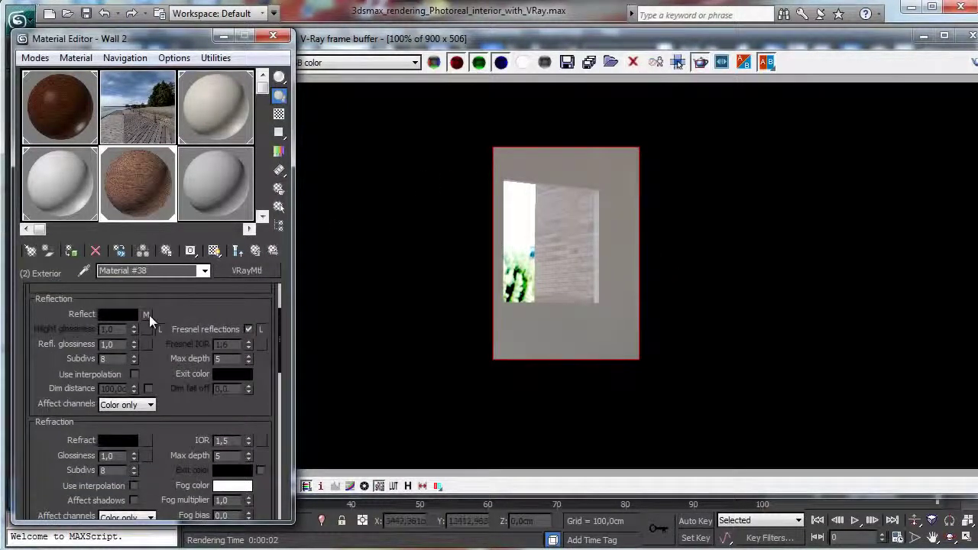
{"action": "left_click_drag", "start_coordinate": [134, 345], "coordinate": [135, 365]}
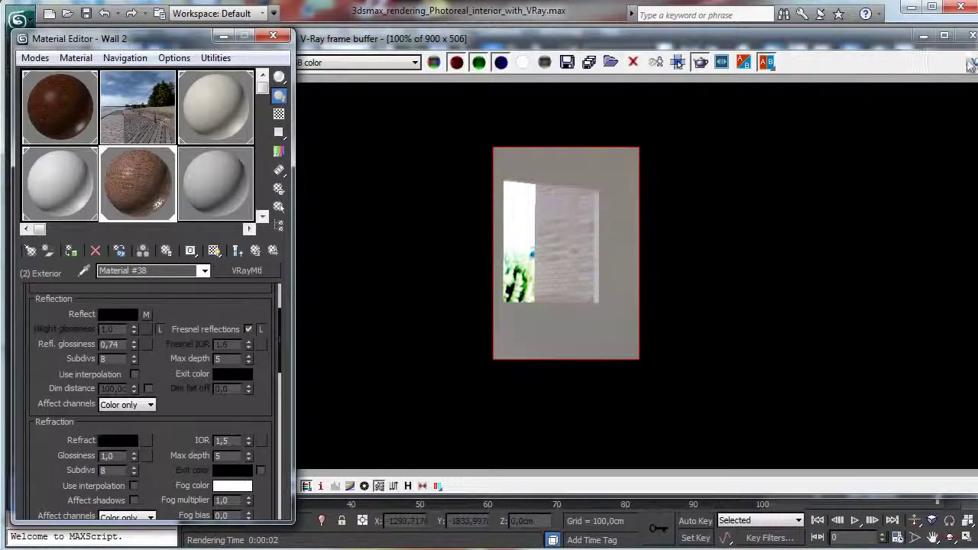
{"action": "left_click", "coordinate": [921, 79]}
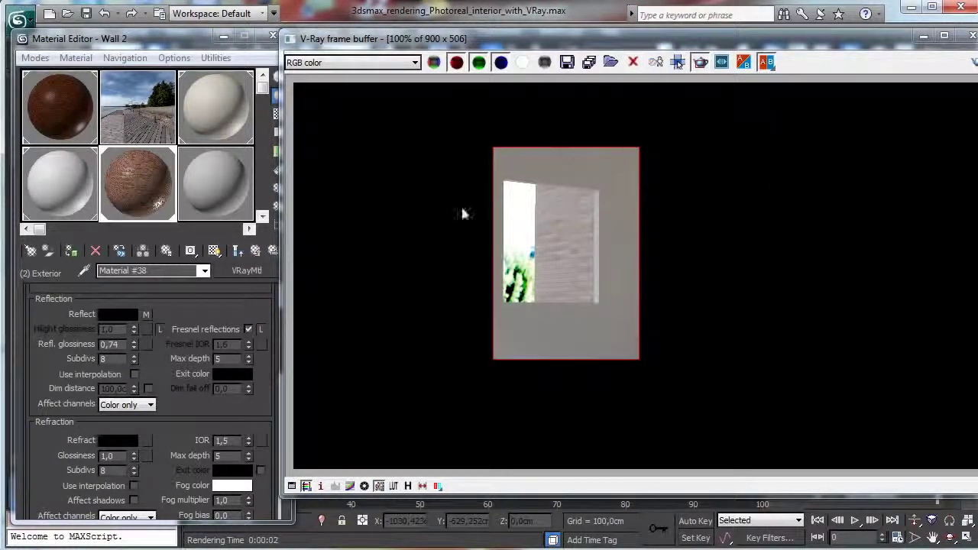
Step: Duplicate the color-corrected Reflect map into the reflection glossiness slot, test-render the region, and return to the Exterior material
{"action": "left_click_drag", "start_coordinate": [146, 314], "coordinate": [144, 346]}
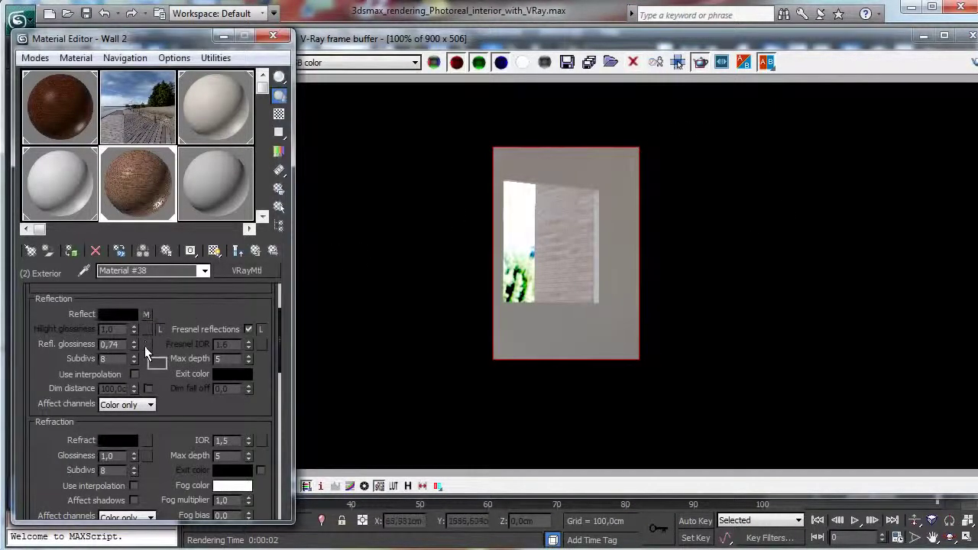
{"action": "left_click", "coordinate": [142, 326]}
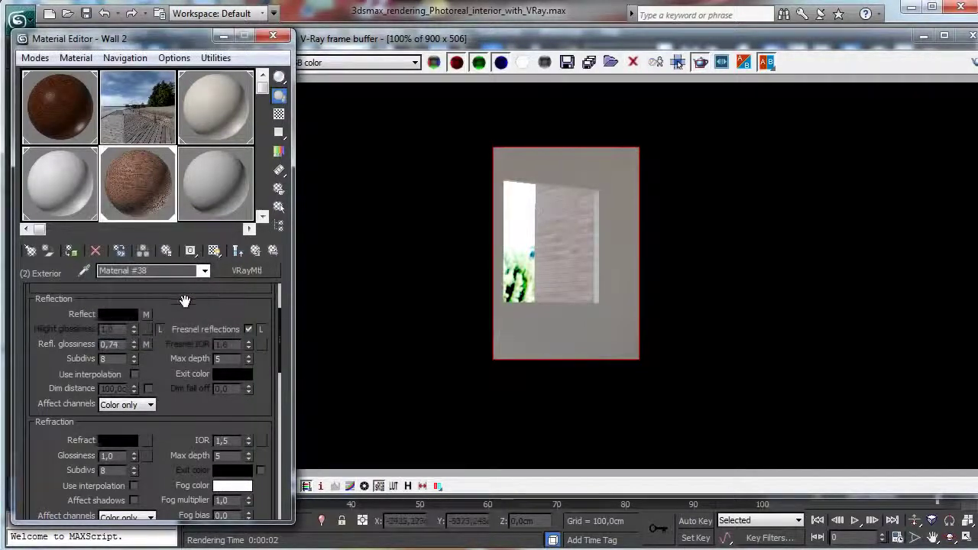
{"action": "left_click", "coordinate": [147, 346]}
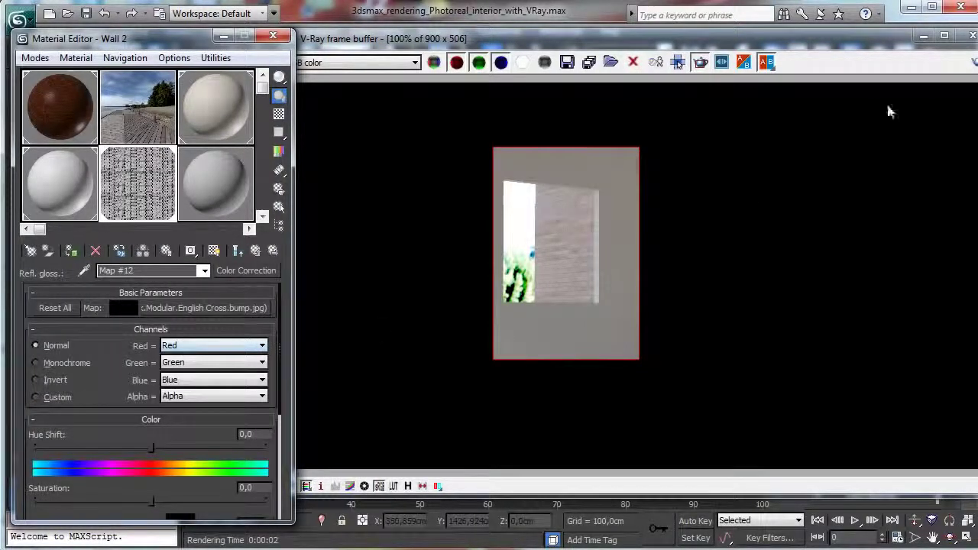
{"action": "left_click", "coordinate": [976, 63]}
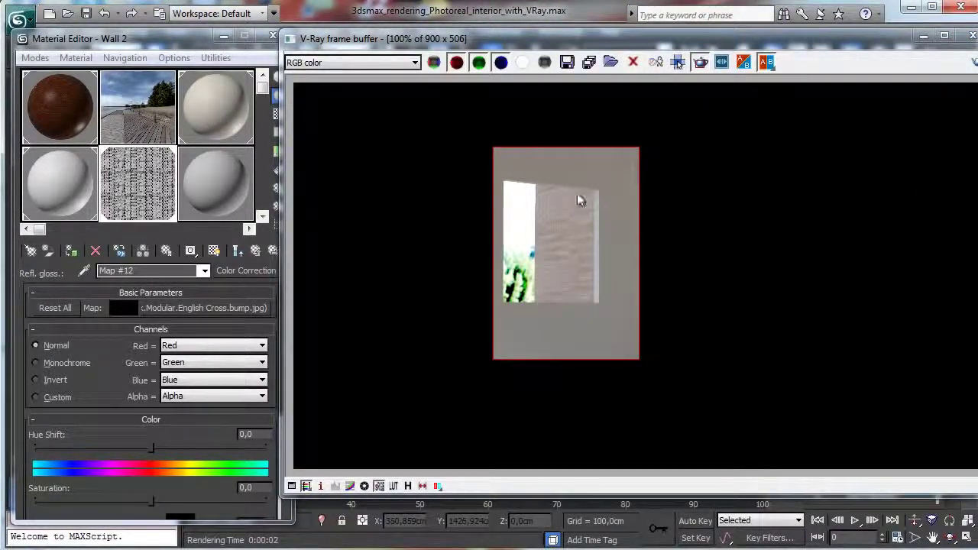
{"action": "left_click", "coordinate": [255, 252]}
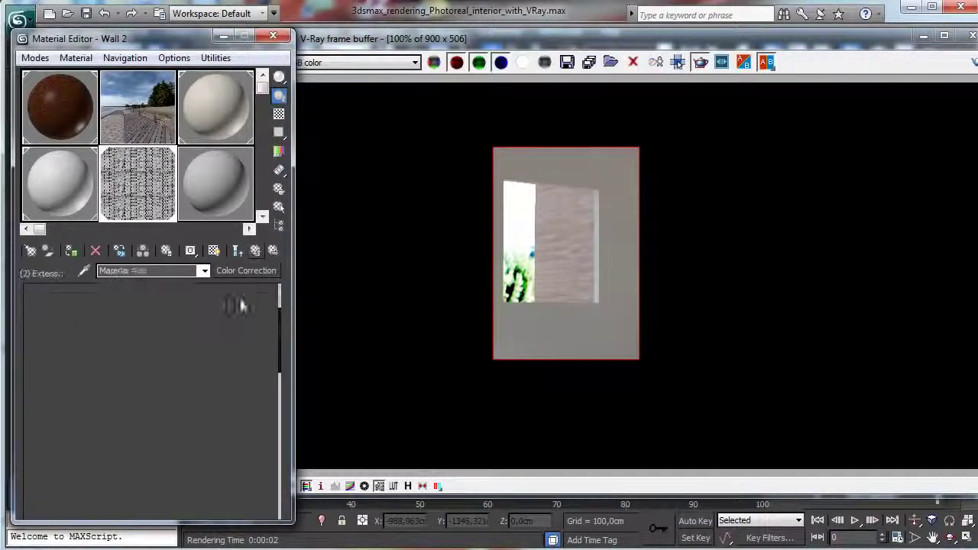
Step: Set the blur of the Exterior material's bump bitmap to 0,25, re-render the region, and return to the Exterior material
{"action": "scroll", "coordinate": [200, 412], "scroll_direction": "down", "scroll_amount": 10}
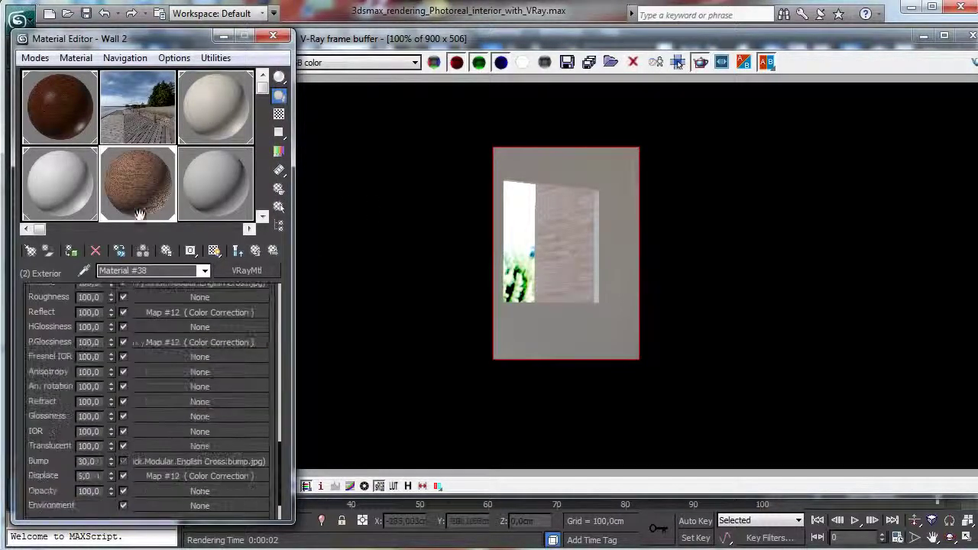
{"action": "left_click", "coordinate": [182, 413]}
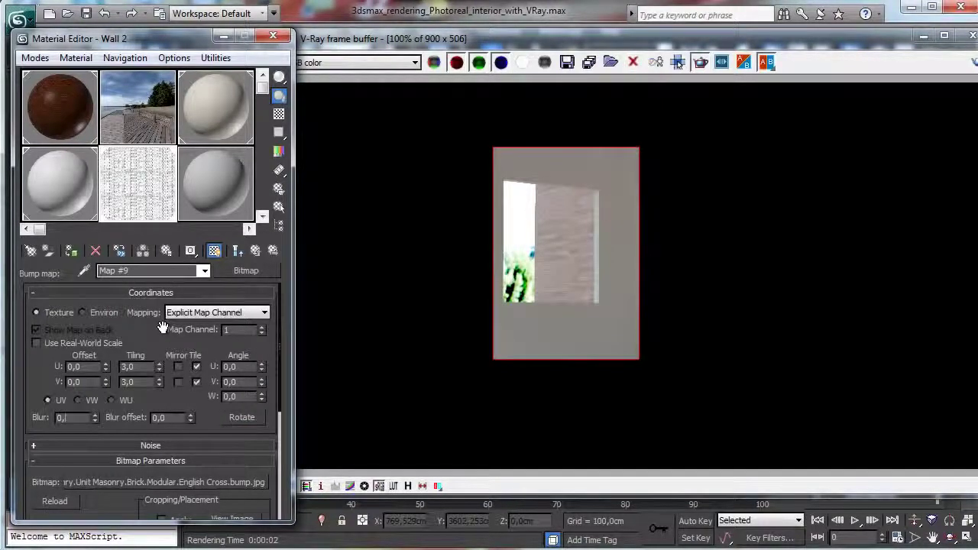
{"action": "left_click", "coordinate": [972, 65]}
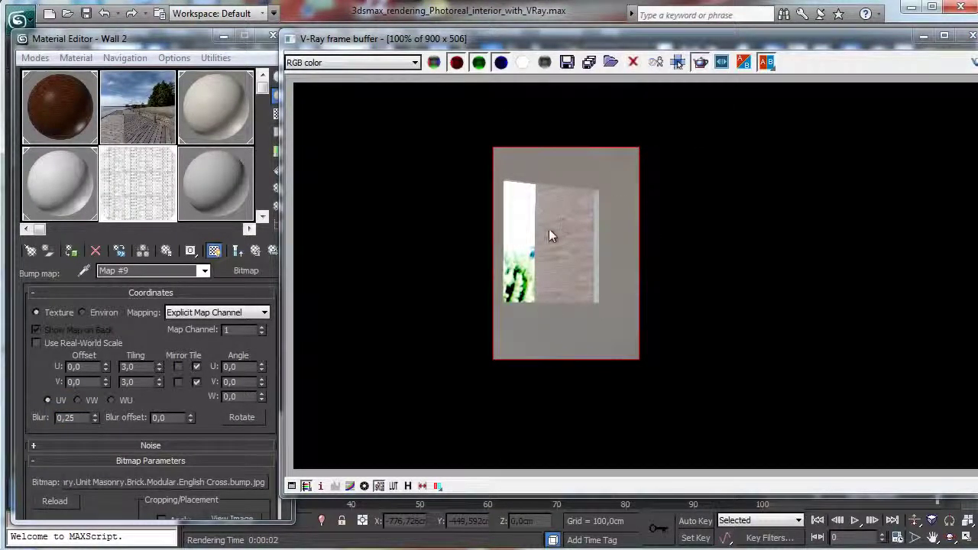
{"action": "left_click", "coordinate": [257, 252]}
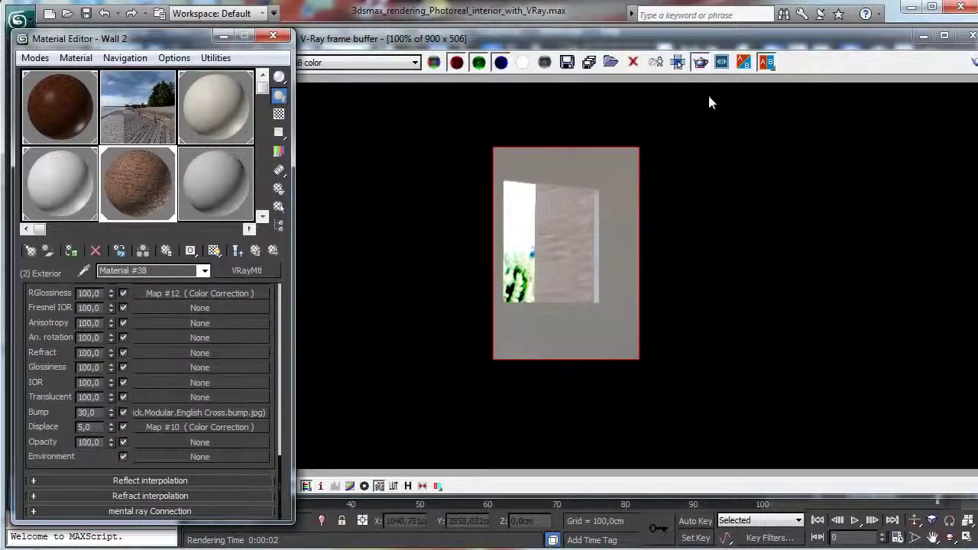
Step: Set the render output width to 500 with the image aspect locked and render the full camera view
{"action": "left_click_drag", "start_coordinate": [560, 42], "coordinate": [432, 66]}
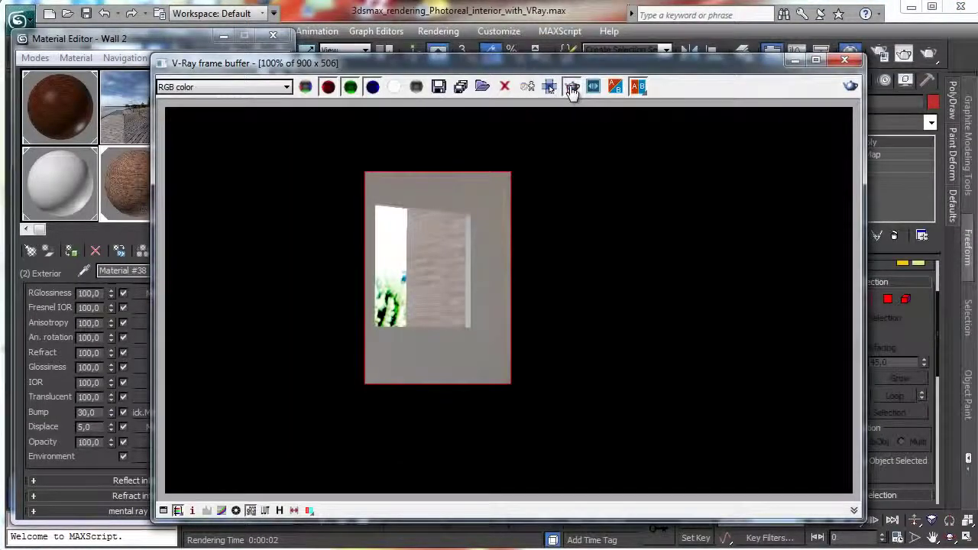
{"action": "left_click", "coordinate": [844, 60]}
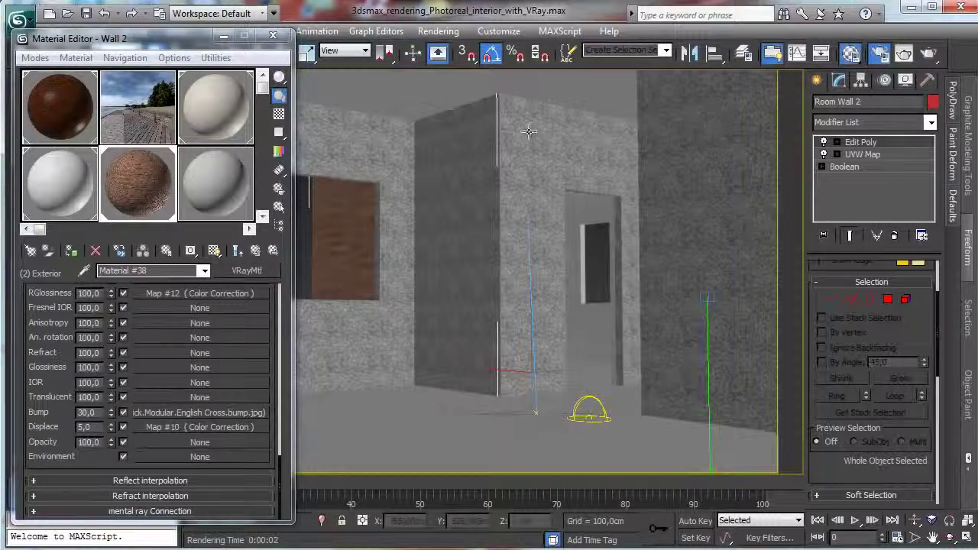
{"action": "key", "text": "F10"}
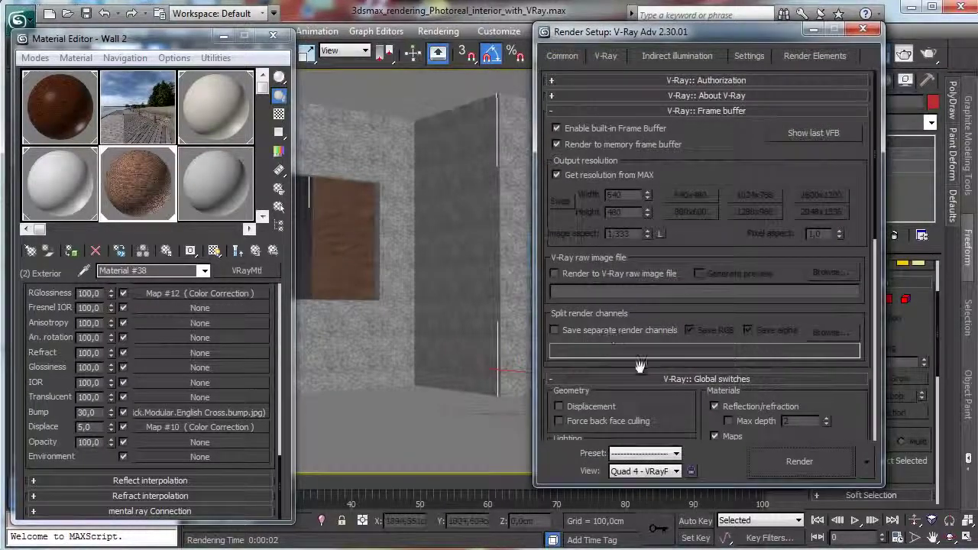
{"action": "left_click", "coordinate": [563, 56]}
{"action": "double_click", "coordinate": [659, 272]}
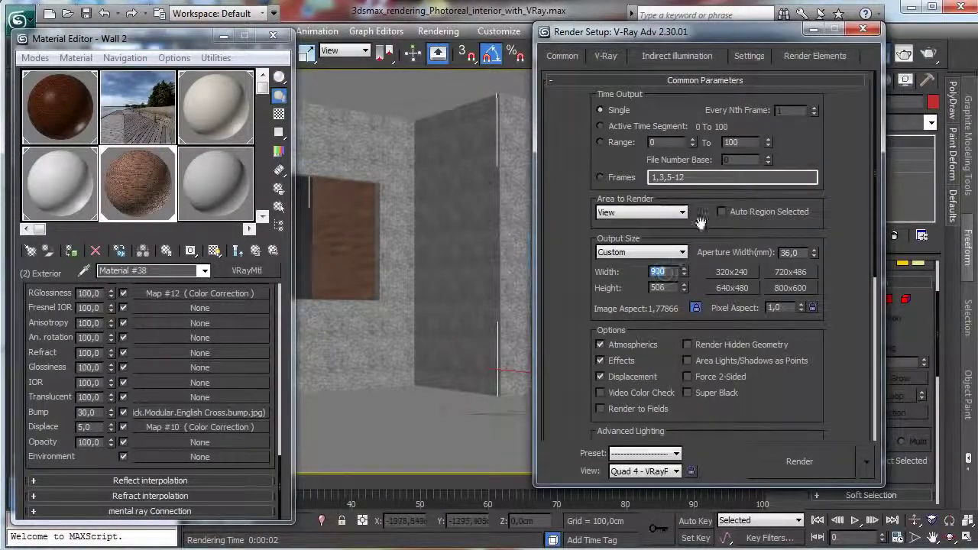
{"action": "type", "text": "500"}
{"action": "key", "text": "Return"}
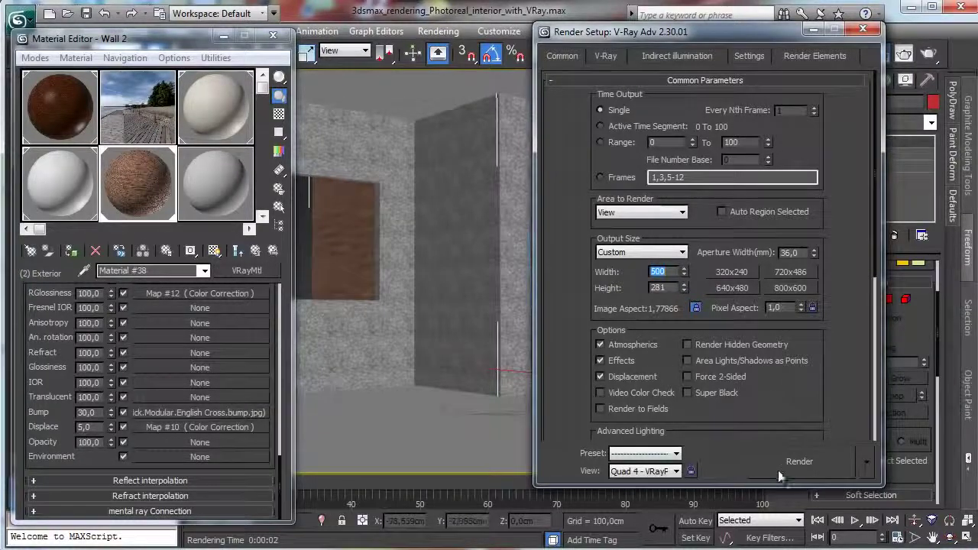
{"action": "left_click", "coordinate": [798, 462]}
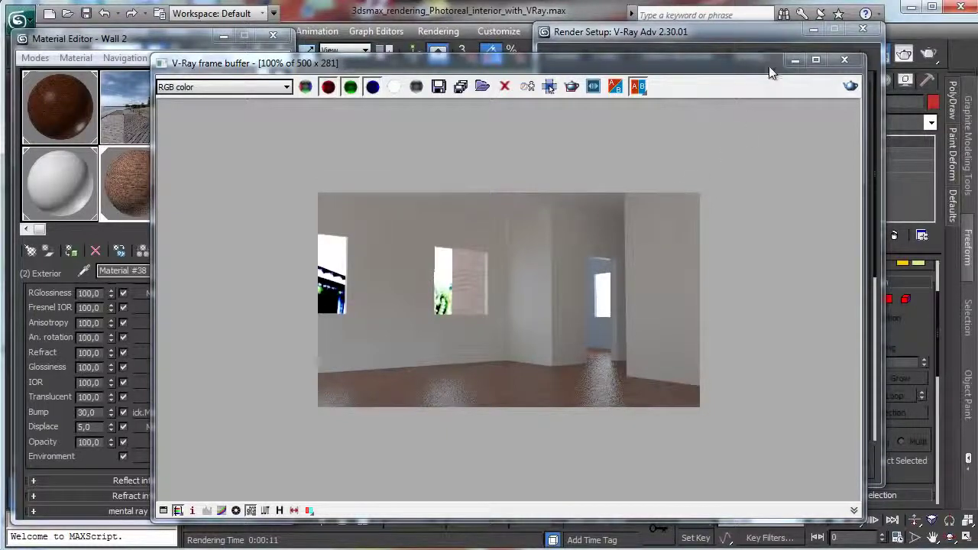
Step: Clear the render and material windows off the scene and select Room Wall 1 in the camera view
{"action": "left_click", "coordinate": [794, 60]}
{"action": "left_click", "coordinate": [813, 30]}
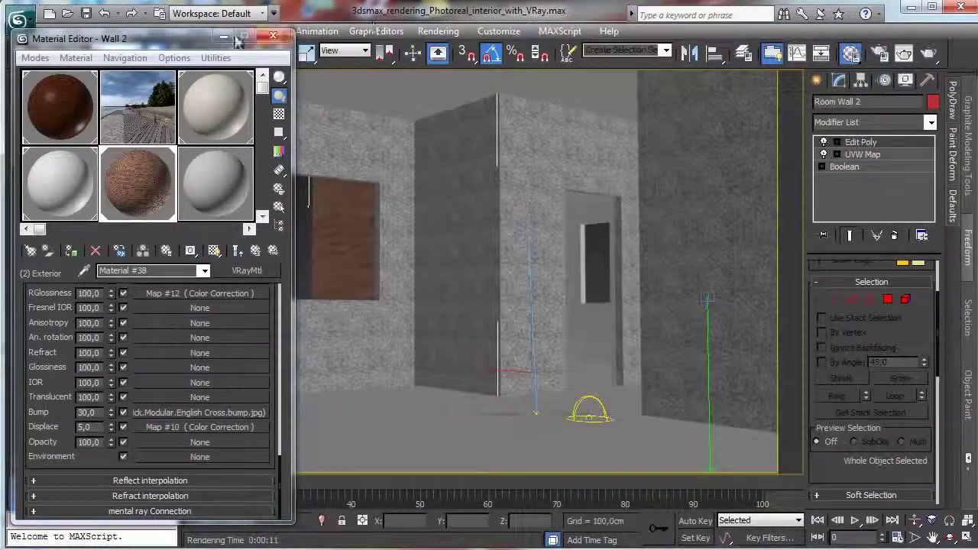
{"action": "left_click", "coordinate": [273, 35]}
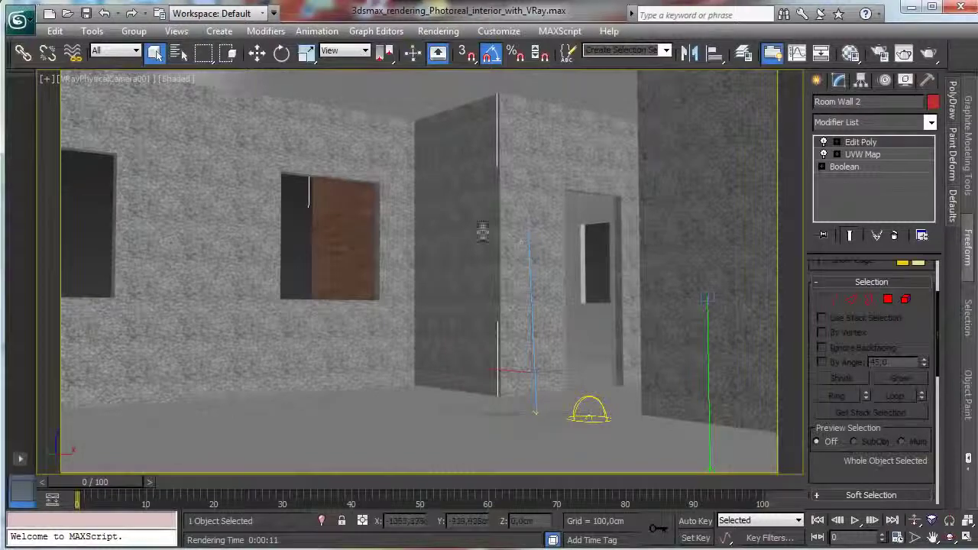
{"action": "left_click", "coordinate": [483, 229]}
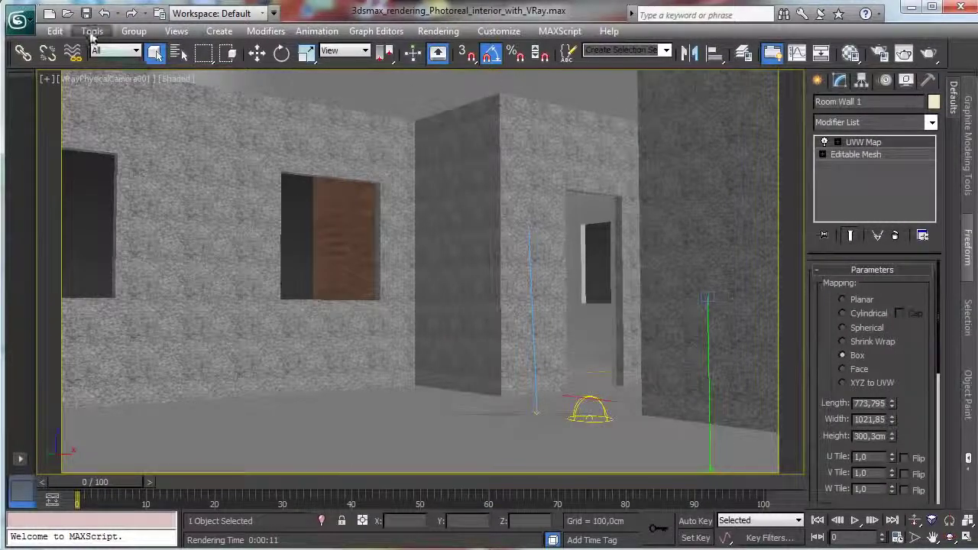
{"action": "left_click", "coordinate": [105, 13]}
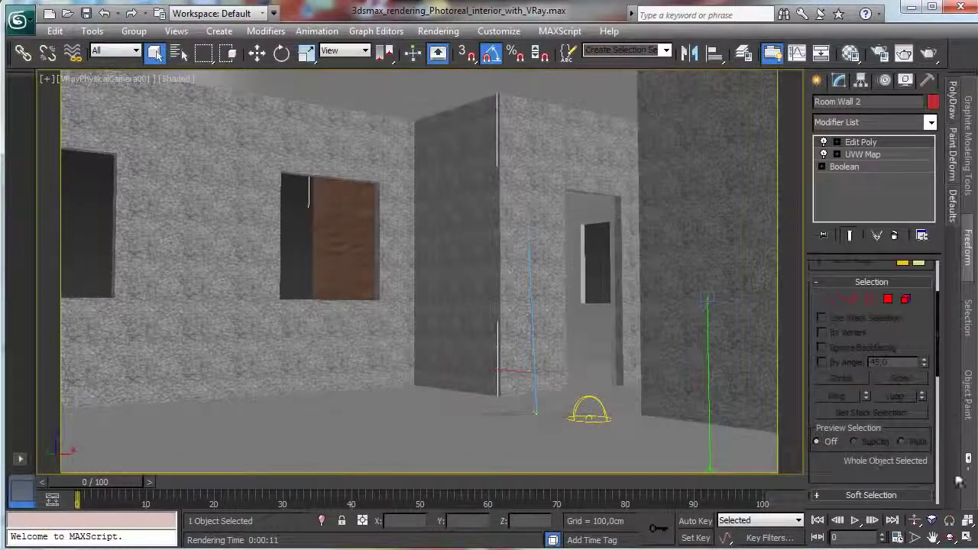
{"action": "left_click", "coordinate": [967, 538]}
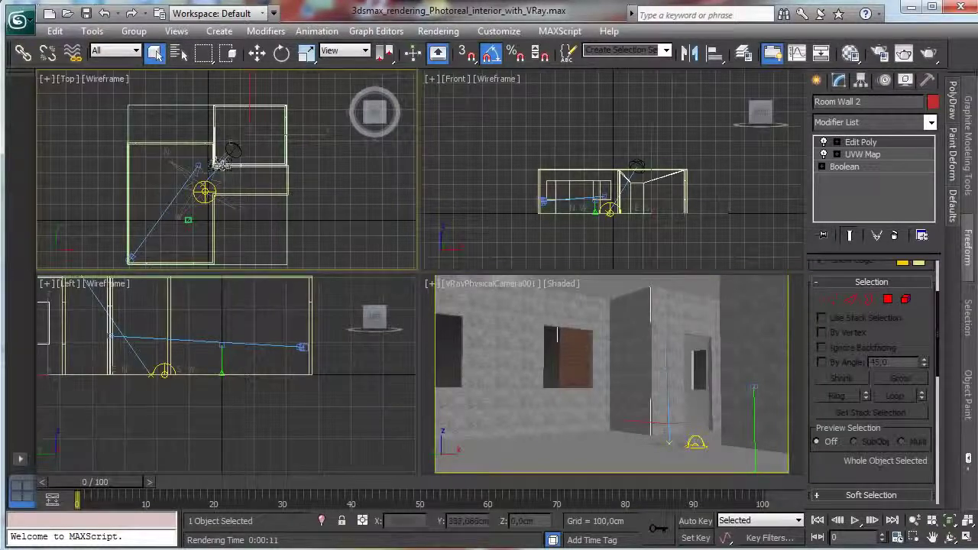
{"action": "left_click", "coordinate": [633, 331]}
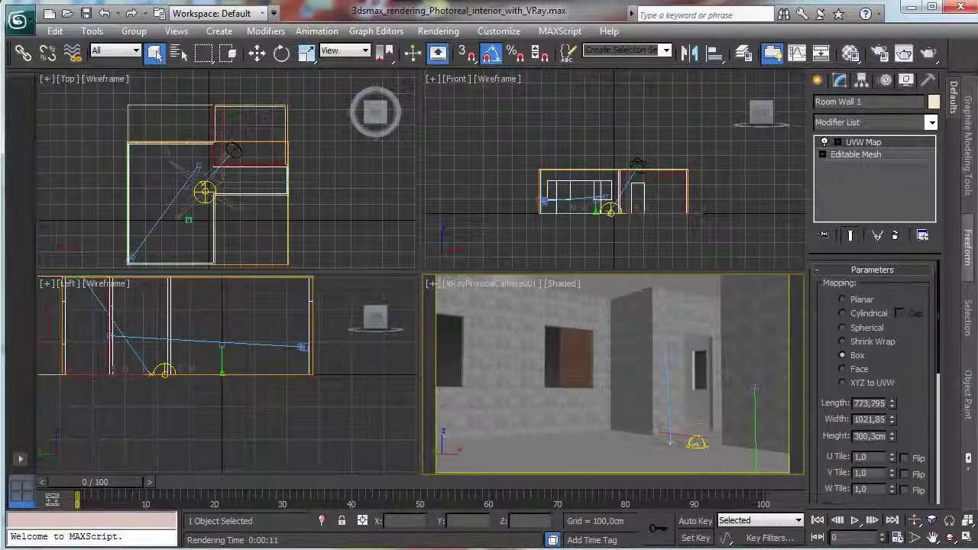
{"action": "left_click", "coordinate": [966, 538]}
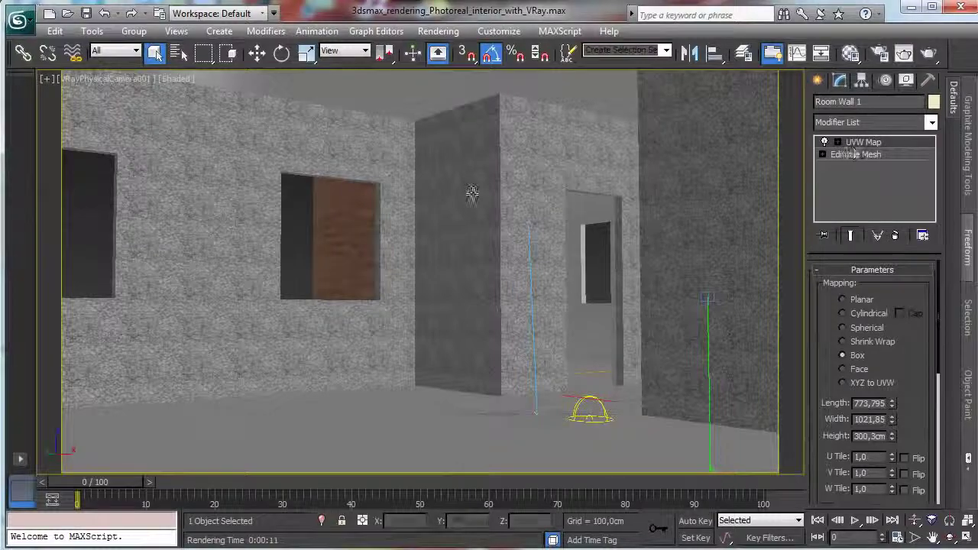
Step: Add an Edit Poly modifier to Room Wall 1 and select its three vertical corner edges seen by the camera
{"action": "left_click", "coordinate": [932, 122]}
{"action": "scroll", "coordinate": [953, 274], "scroll_direction": "down", "scroll_amount": 5}
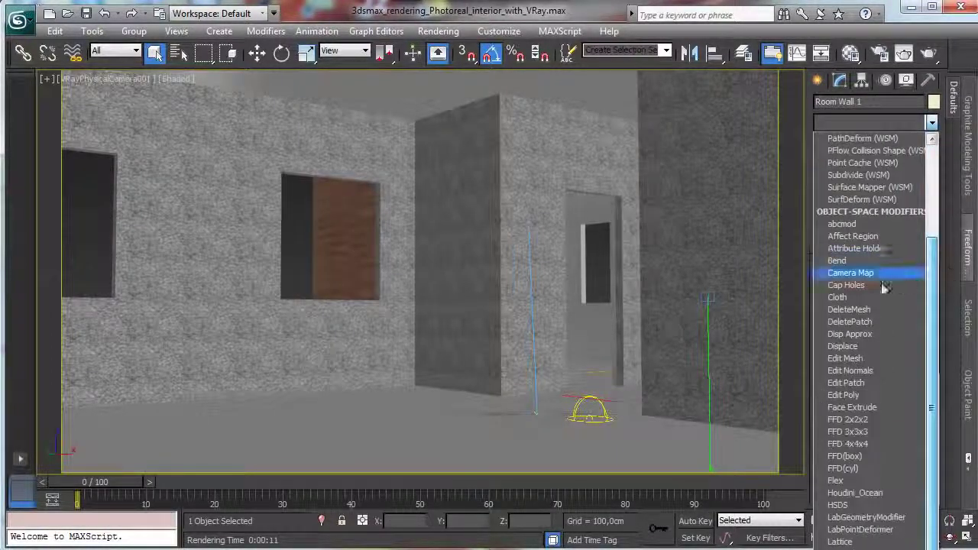
{"action": "left_click", "coordinate": [845, 394]}
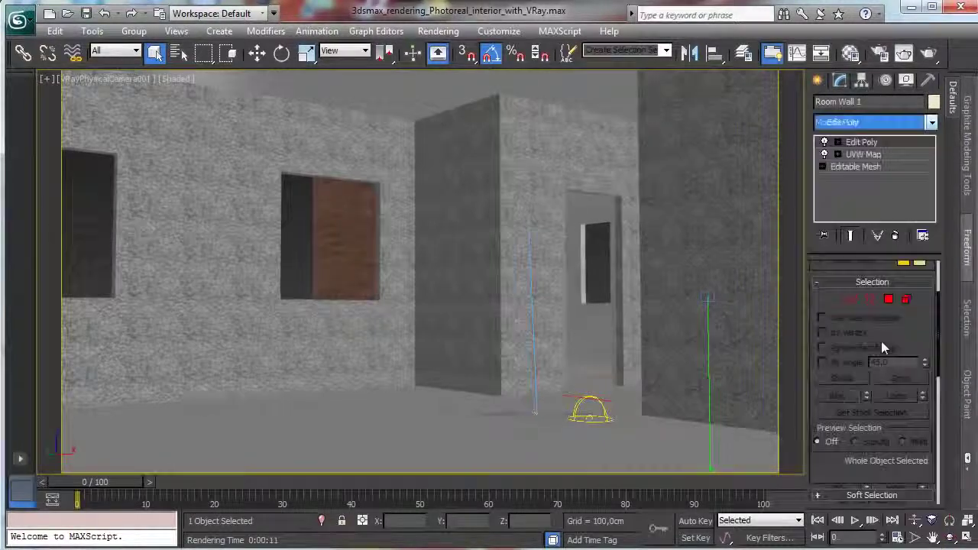
{"action": "left_click", "coordinate": [852, 299]}
{"action": "left_click", "coordinate": [416, 197]}
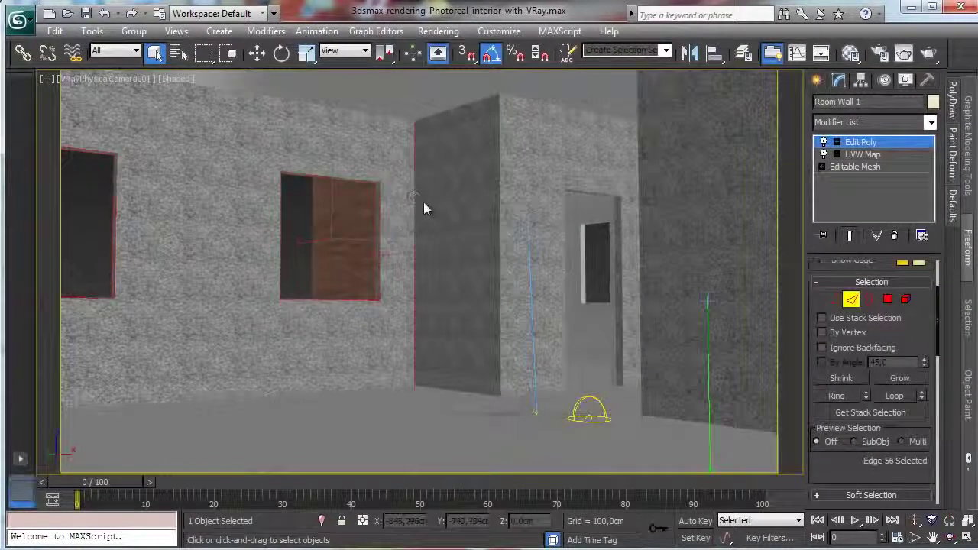
{"action": "left_click", "coordinate": [500, 206], "text": "ctrl"}
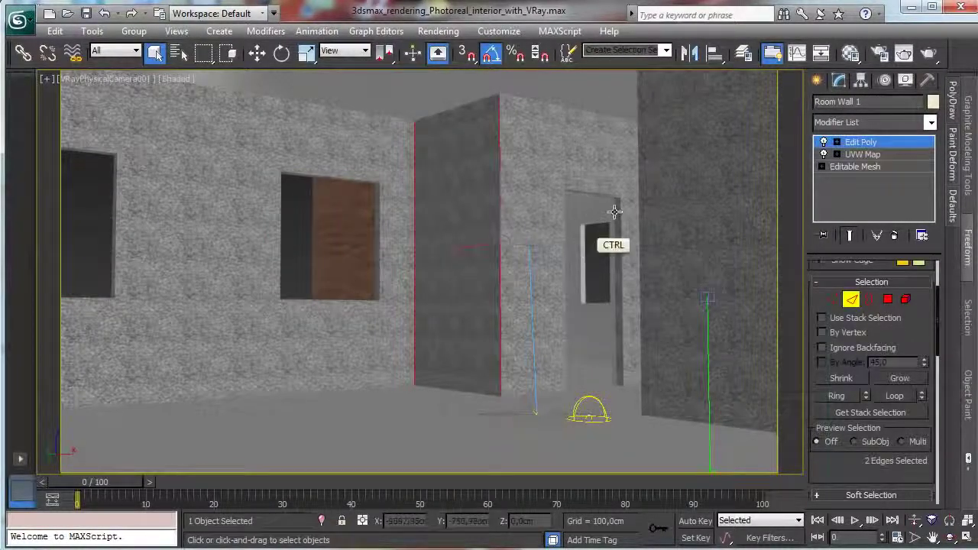
{"action": "left_click", "coordinate": [638, 186], "text": "ctrl"}
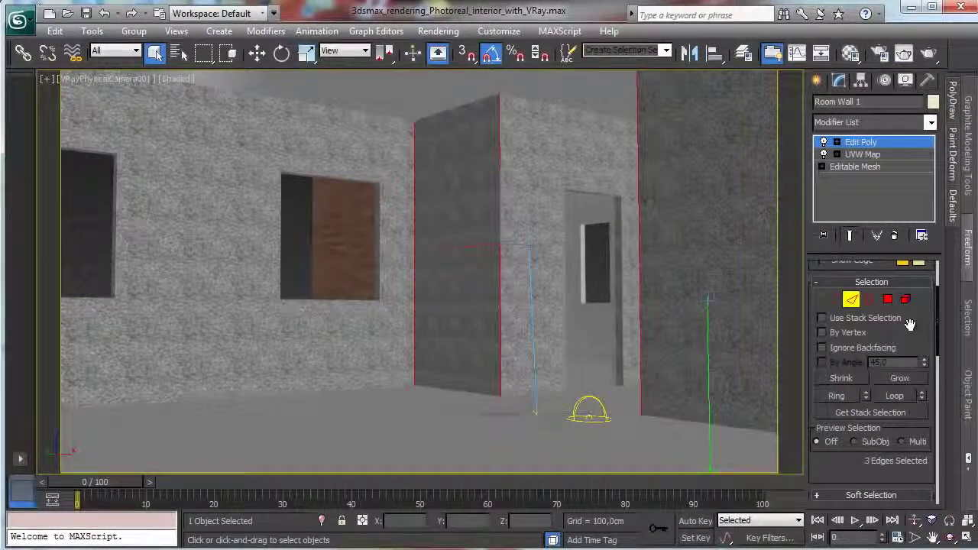
Step: Chamfer the three selected corner edges of Room Wall 1 by 0,5 cm and leave edge editing
{"action": "scroll", "coordinate": [831, 454], "scroll_direction": "down", "scroll_amount": 5}
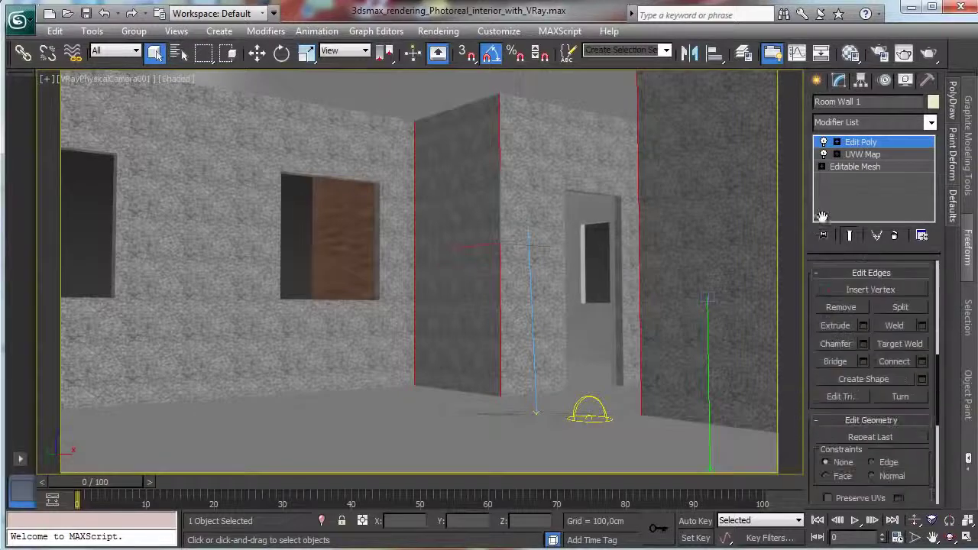
{"action": "left_click", "coordinate": [865, 329]}
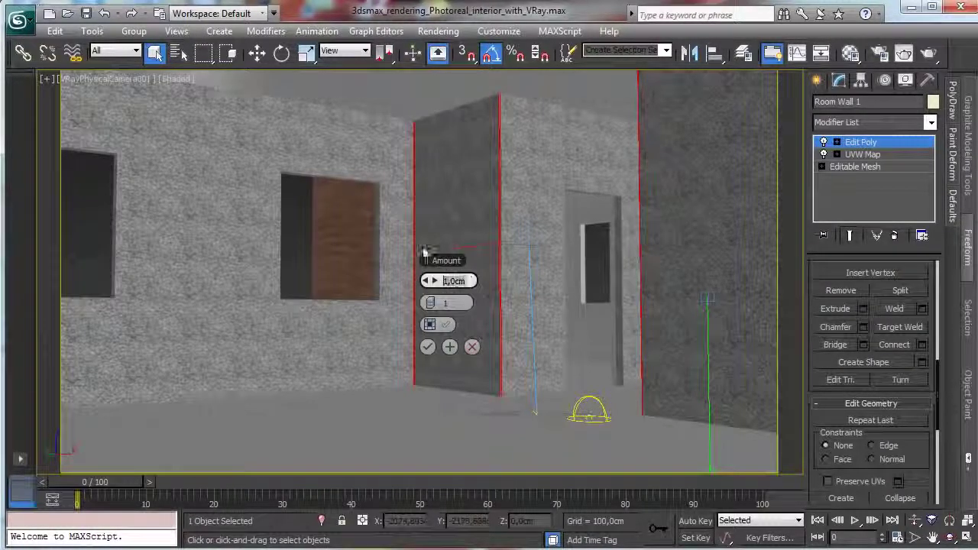
{"action": "type", "text": "0,5"}
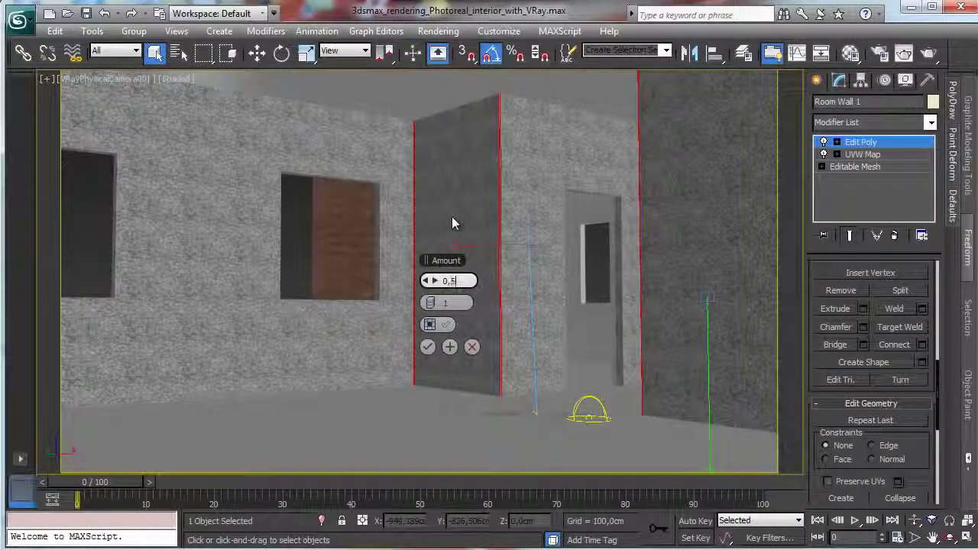
{"action": "left_click", "coordinate": [437, 304]}
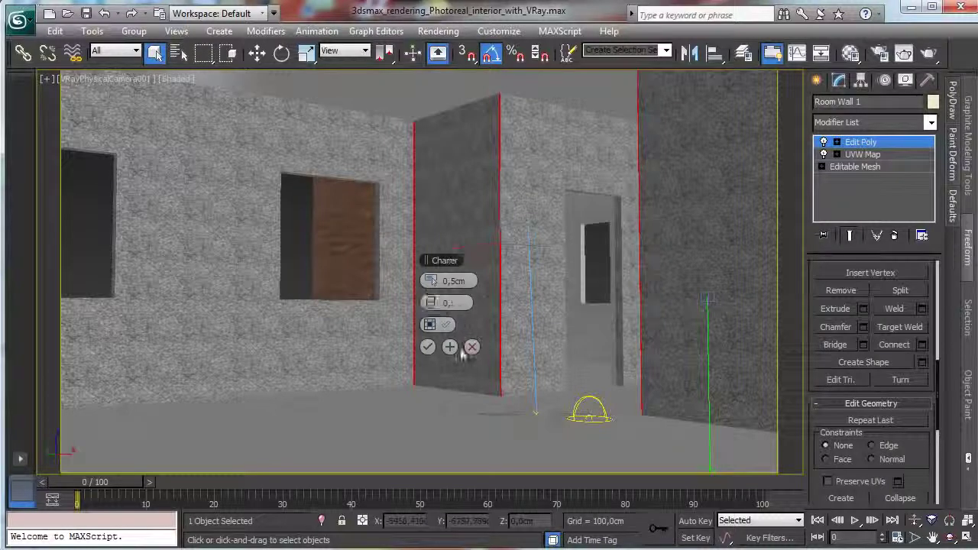
{"action": "left_click", "coordinate": [427, 346]}
{"action": "left_click", "coordinate": [860, 145]}
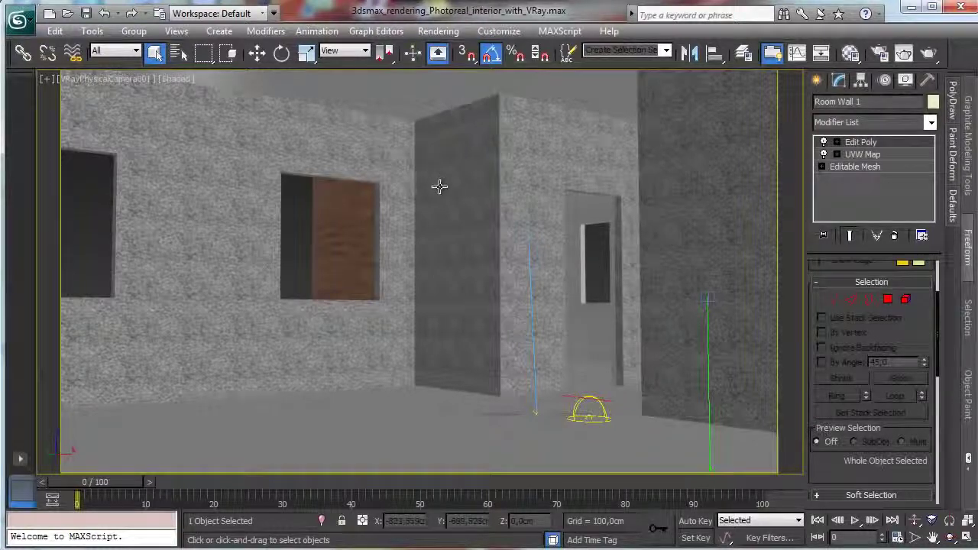
Step: Undo the chamfer operations back to the plain three-edge selection on Room Wall 1
{"action": "left_click", "coordinate": [117, 13]}
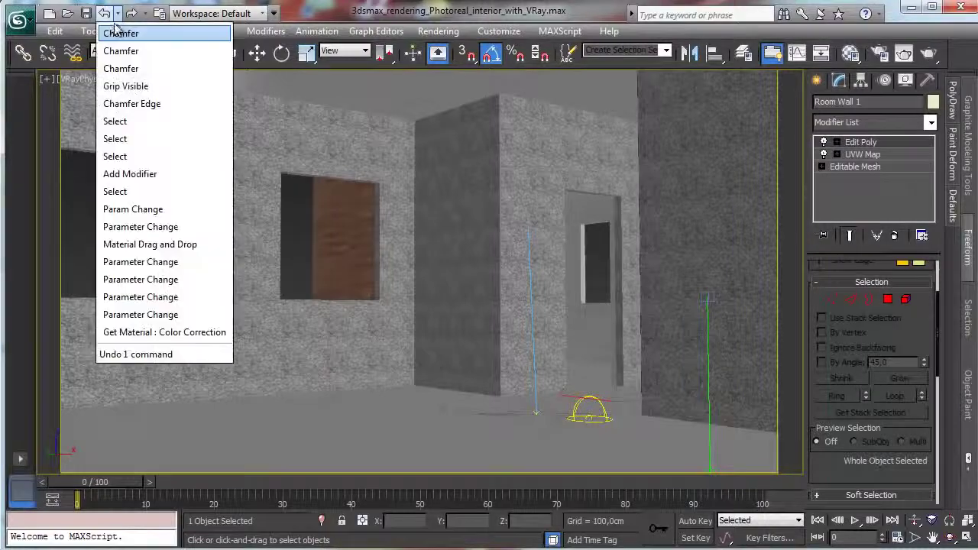
{"action": "left_click", "coordinate": [148, 70]}
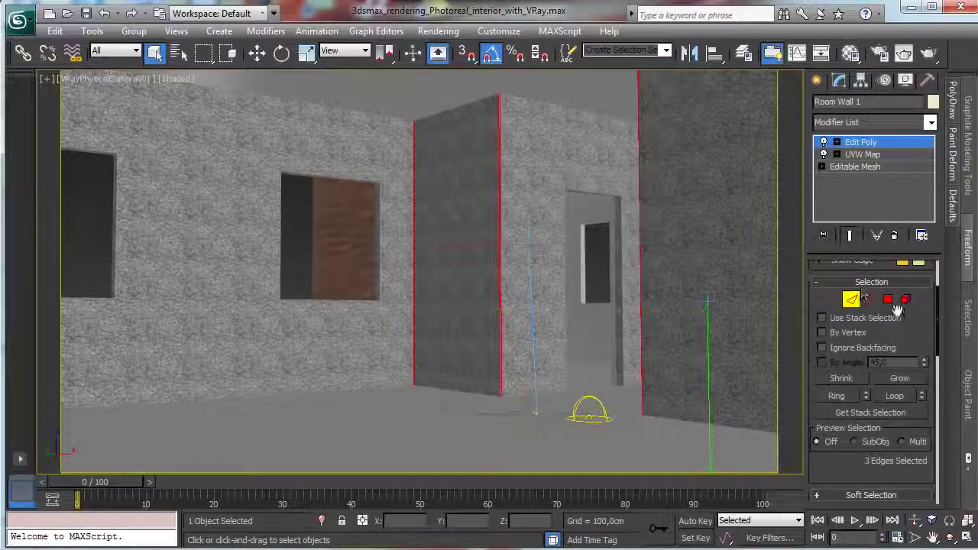
{"action": "left_click", "coordinate": [105, 13]}
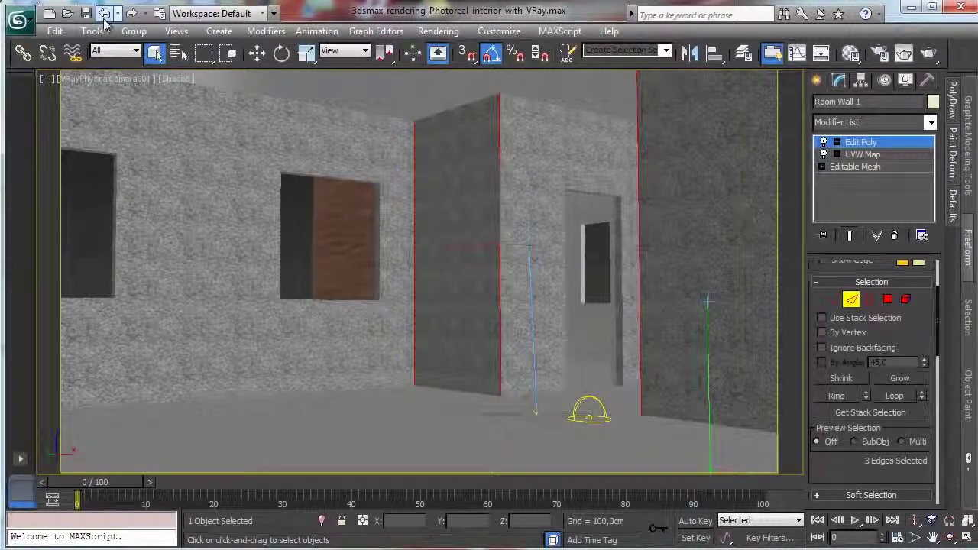
Step: Chamfer the three corner edges of Room Wall 1 by 1,0 cm with 3 segments and leave edge editing
{"action": "left_click_drag", "start_coordinate": [918, 330], "coordinate": [871, 254]}
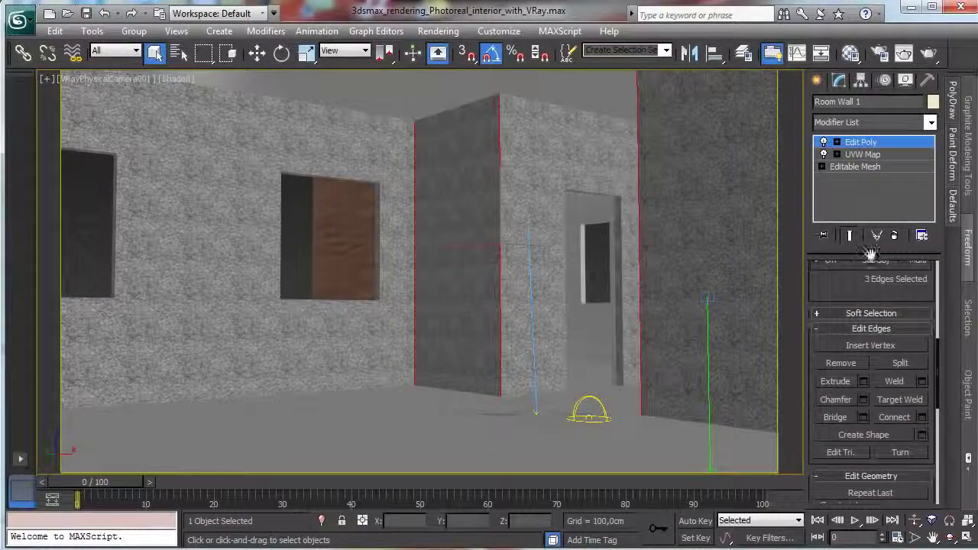
{"action": "left_click", "coordinate": [862, 402]}
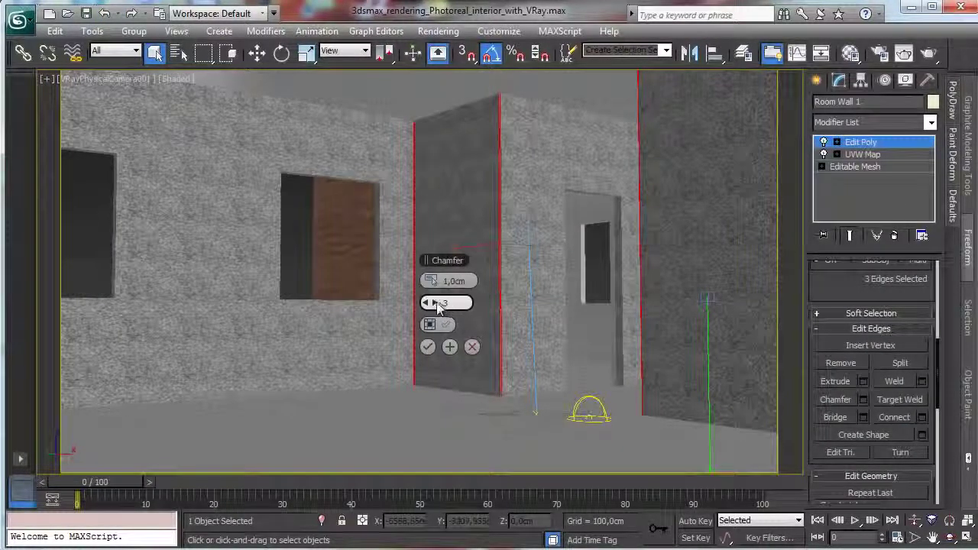
{"action": "left_click", "coordinate": [428, 346]}
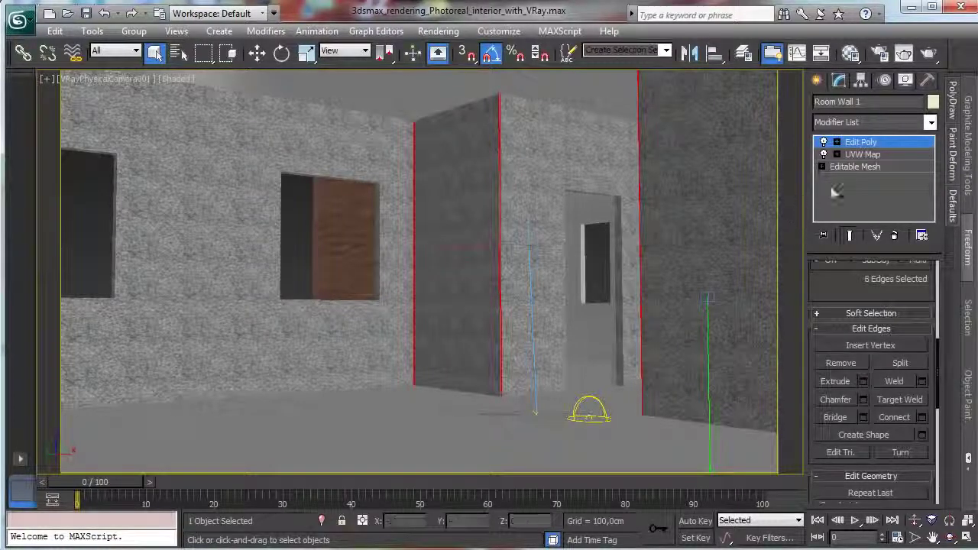
{"action": "left_click", "coordinate": [859, 146]}
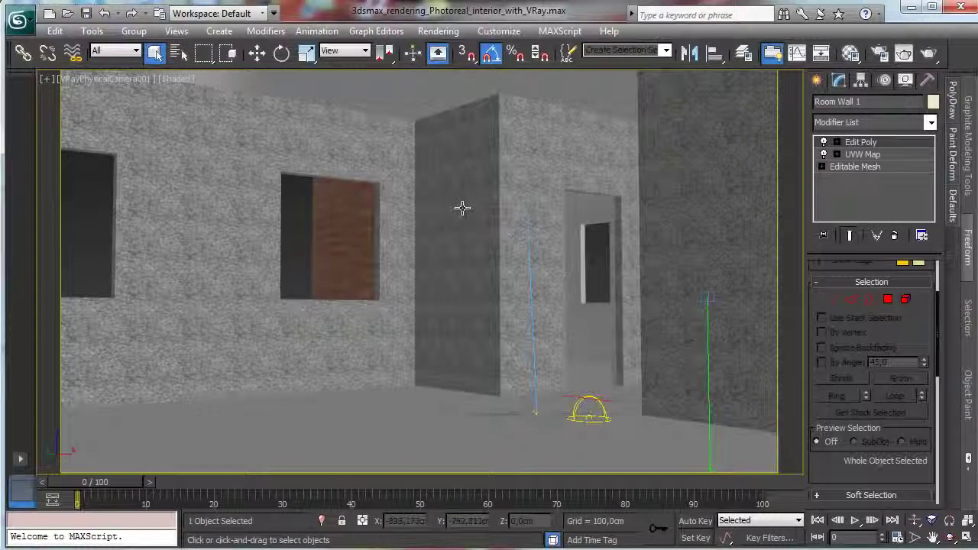
{"action": "left_click", "coordinate": [969, 538]}
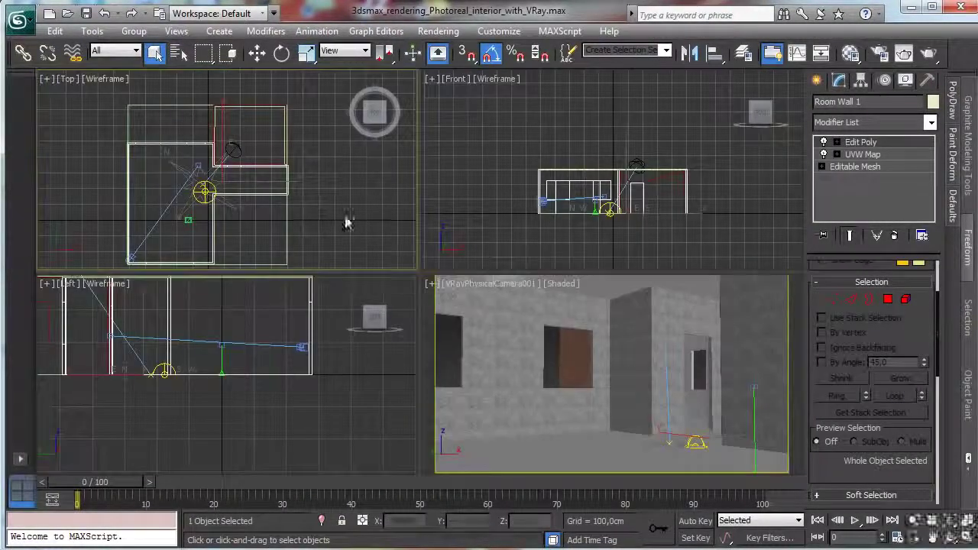
Step: Set up snapped spline drawing with the Line tool in an enlarged Top view
{"action": "left_click", "coordinate": [967, 538]}
{"action": "left_click", "coordinate": [951, 519]}
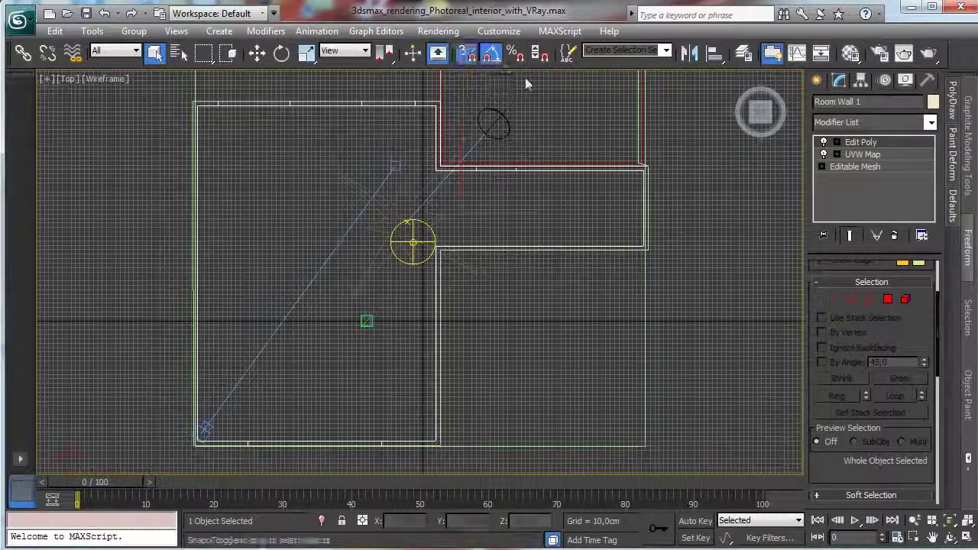
{"action": "left_click", "coordinate": [468, 55]}
{"action": "left_click", "coordinate": [817, 81]}
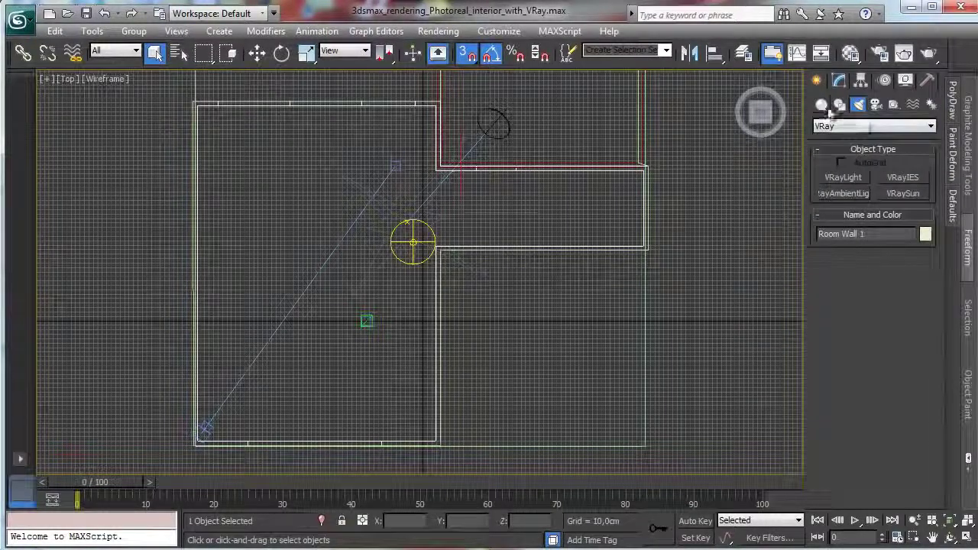
{"action": "left_click", "coordinate": [840, 105]}
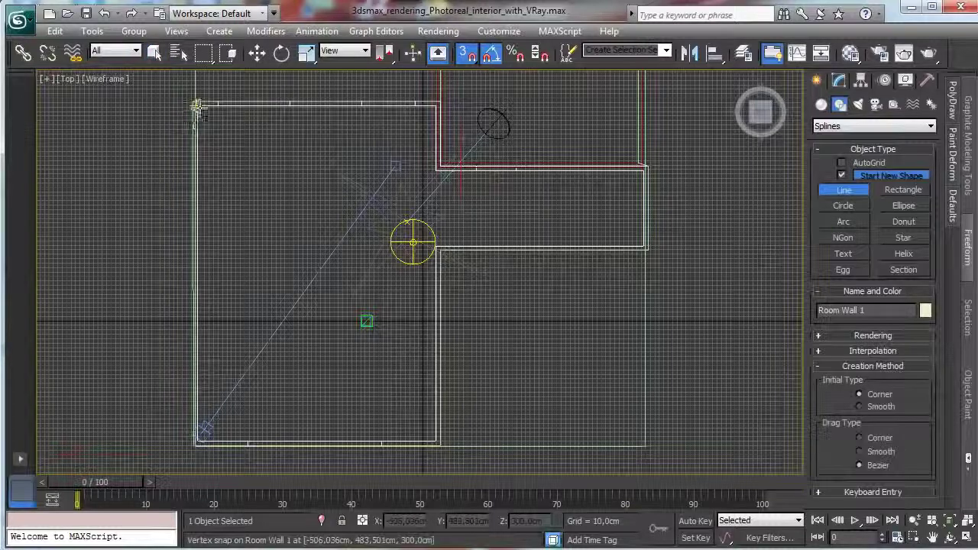
{"action": "left_click", "coordinate": [197, 105]}
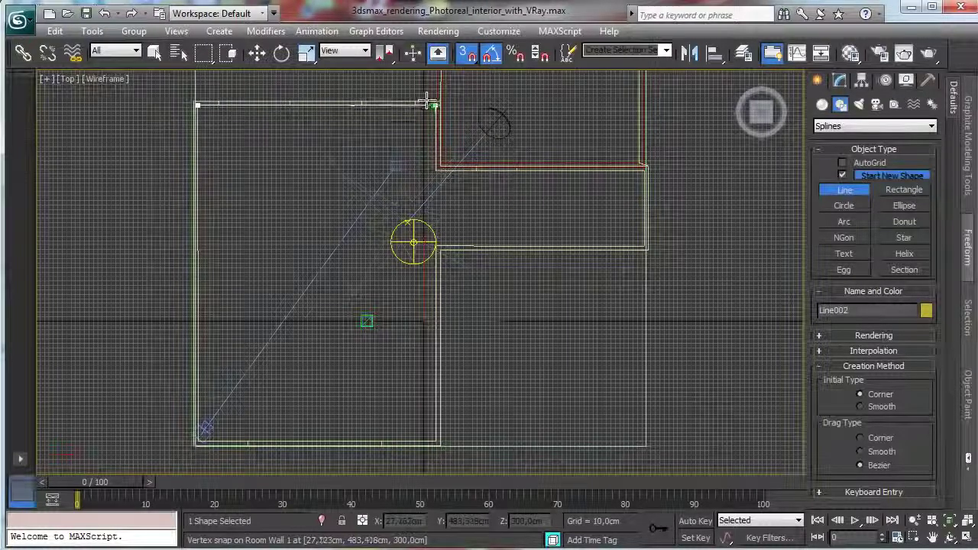
{"action": "right_click", "coordinate": [528, 120]}
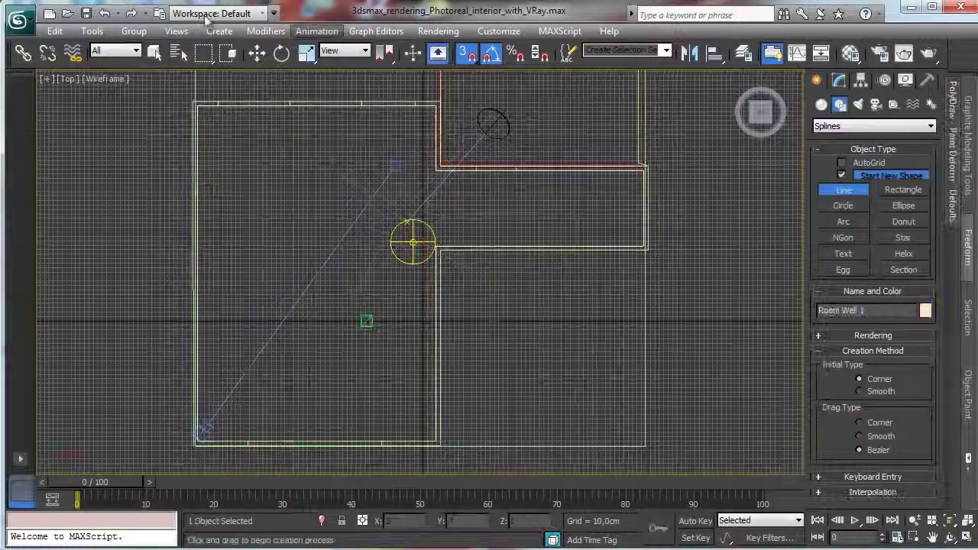
{"action": "left_click", "coordinate": [118, 15]}
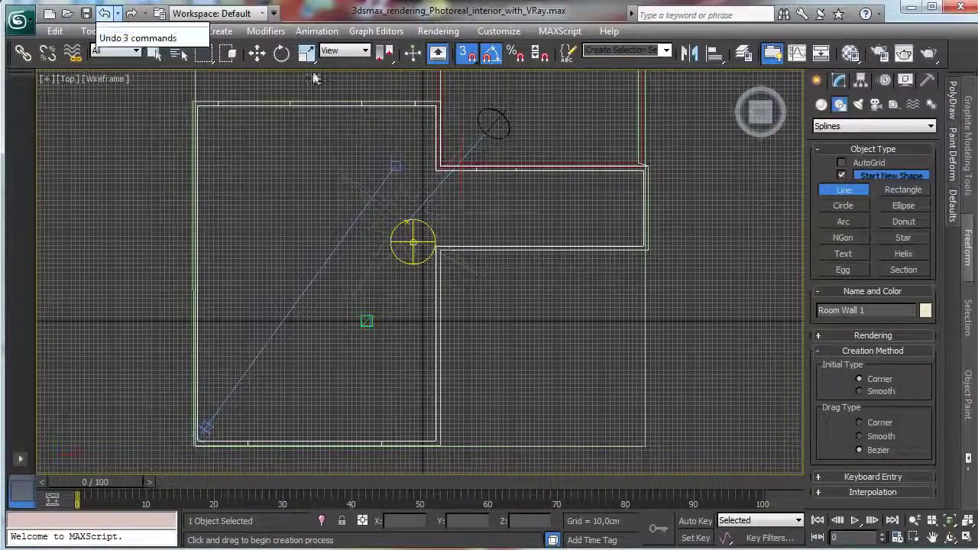
{"action": "left_click", "coordinate": [576, 11]}
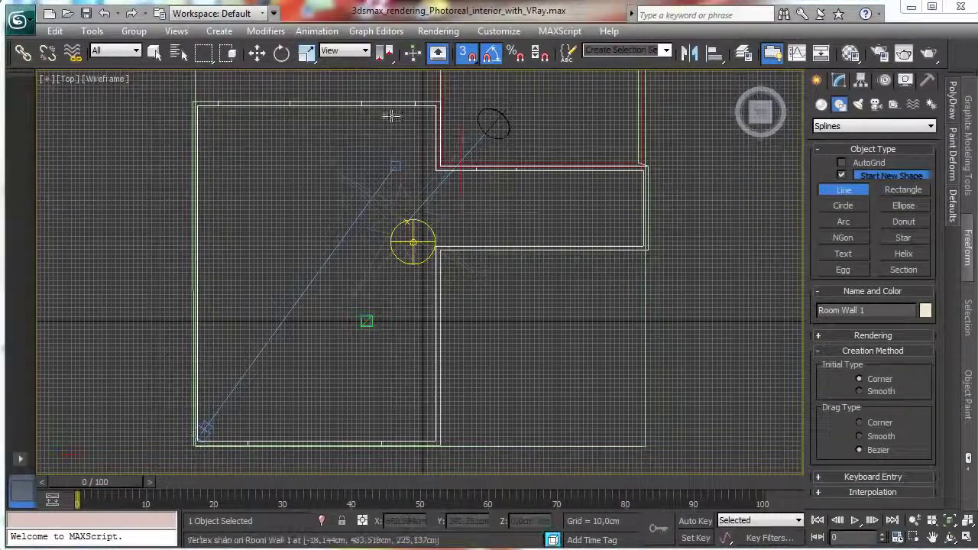
Step: Draw a line snapped to the inner wall corners from the room's lower-left corner, around the corridor, to the doorway's right side
{"action": "left_click", "coordinate": [197, 441]}
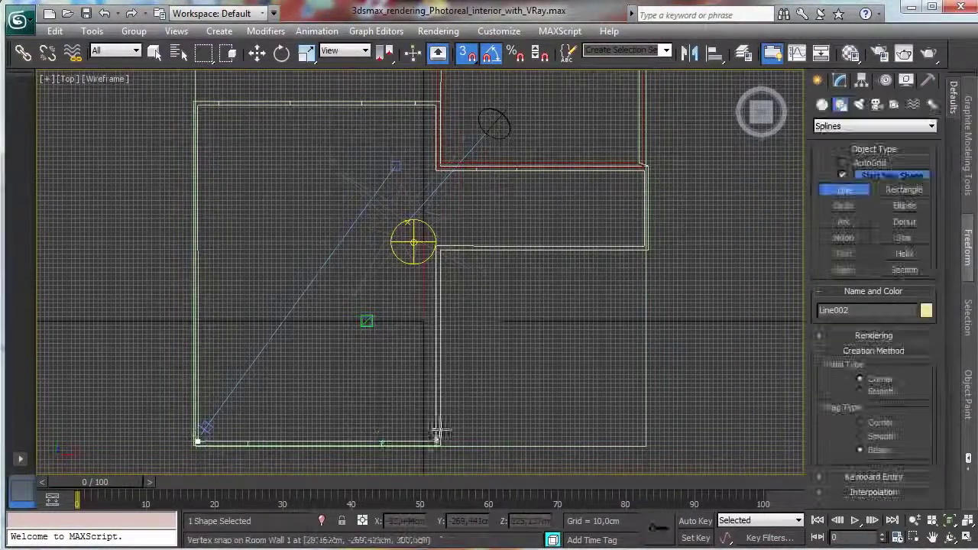
{"action": "left_click", "coordinate": [436, 441]}
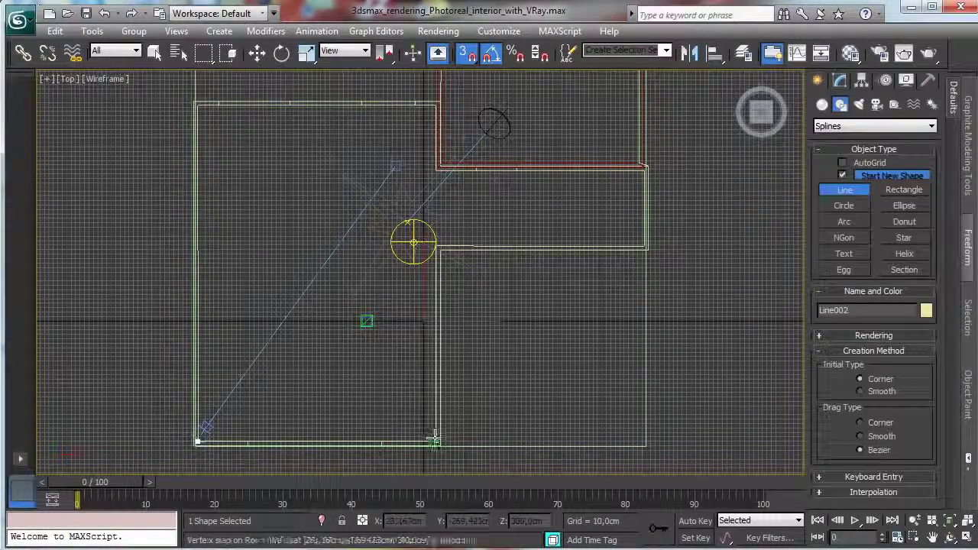
{"action": "left_click", "coordinate": [435, 245]}
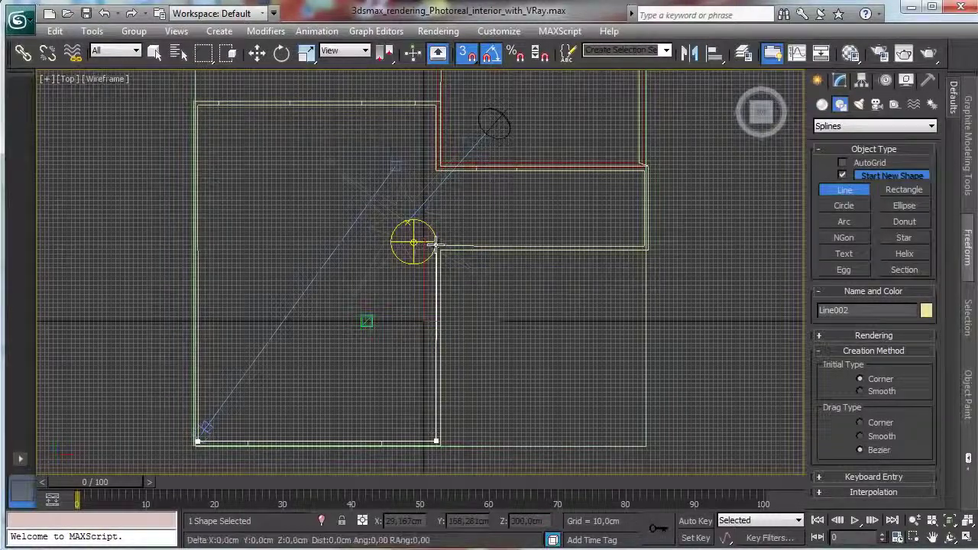
{"action": "left_click", "coordinate": [643, 246]}
{"action": "left_click", "coordinate": [644, 169]}
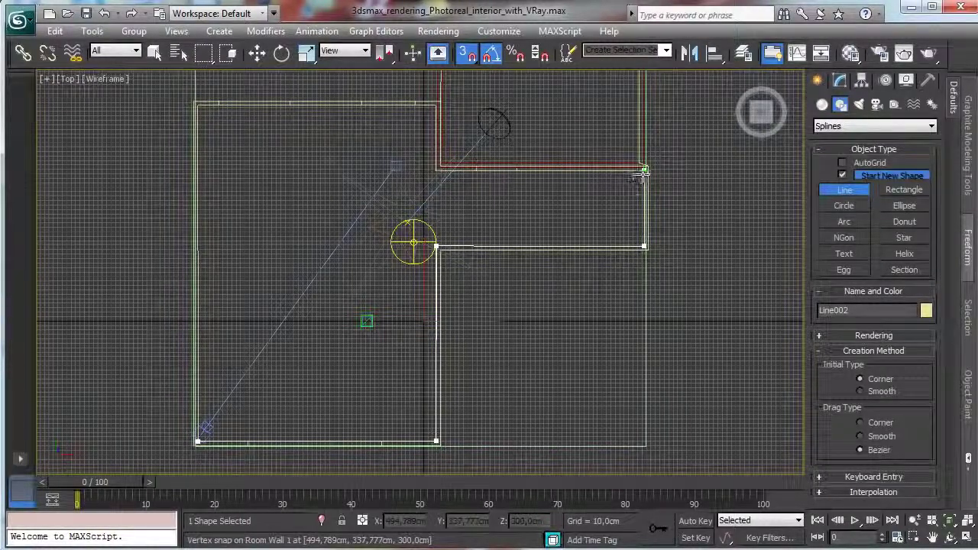
{"action": "left_click", "coordinate": [515, 173]}
{"action": "right_click", "coordinate": [576, 227]}
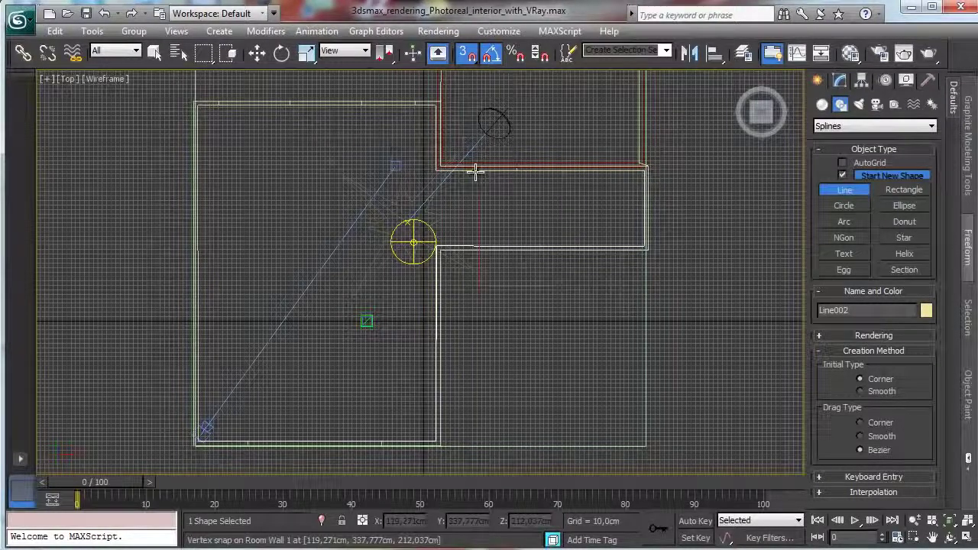
Step: Draw a second snapped line from the doorway's left side along the inner wall corners to the room's lower-left corner
{"action": "left_click", "coordinate": [475, 170]}
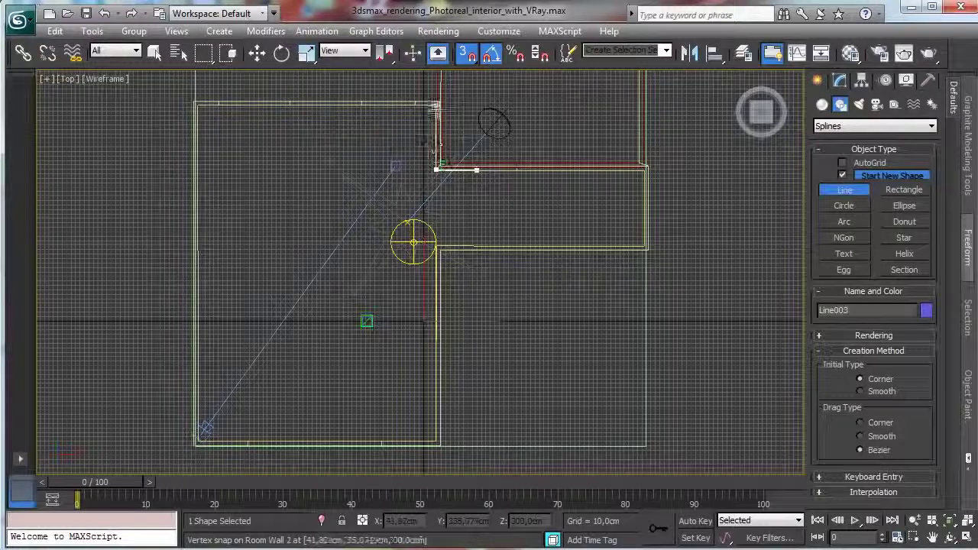
{"action": "left_click", "coordinate": [437, 170]}
{"action": "left_click", "coordinate": [436, 106]}
{"action": "left_click", "coordinate": [197, 106]}
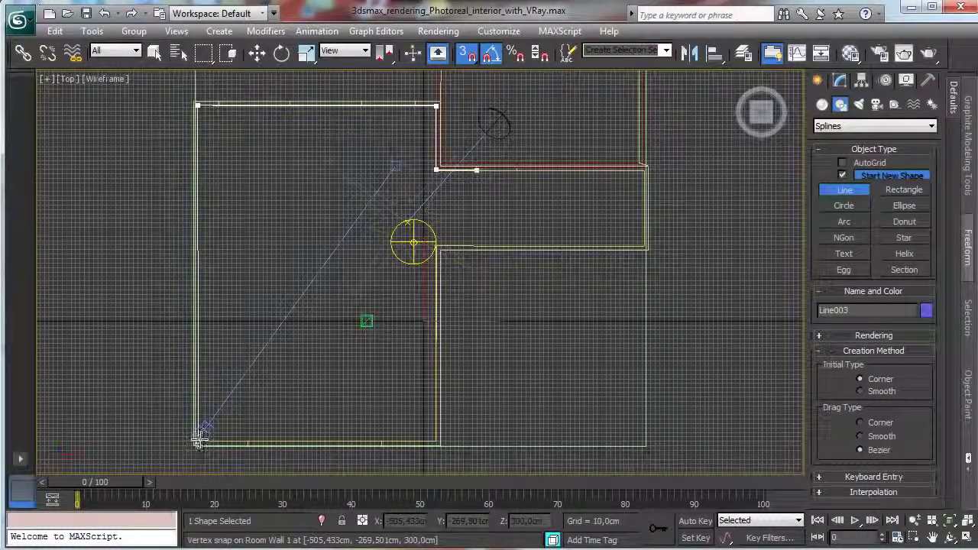
{"action": "left_click", "coordinate": [198, 441]}
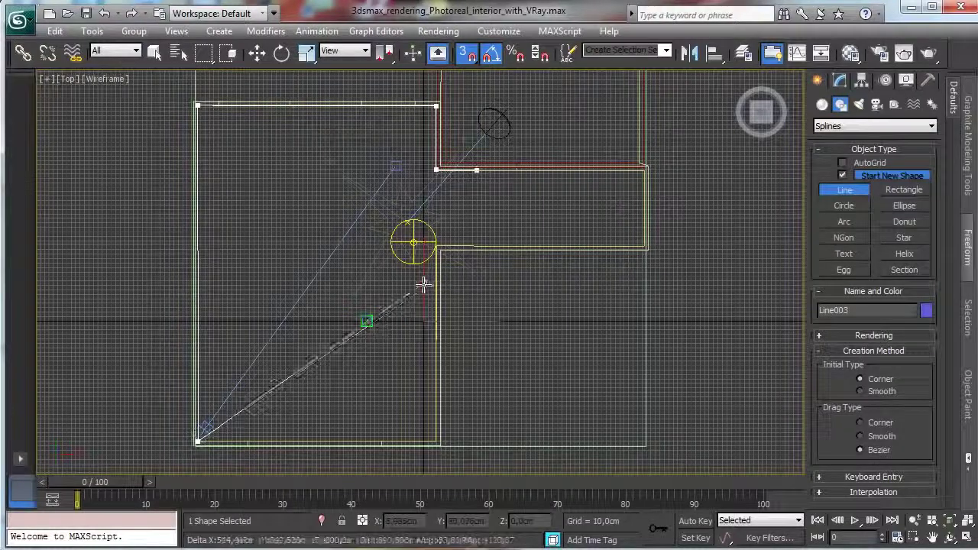
Step: Hide all geometry by category, leaving the drawn lines in view
{"action": "left_click", "coordinate": [842, 82]}
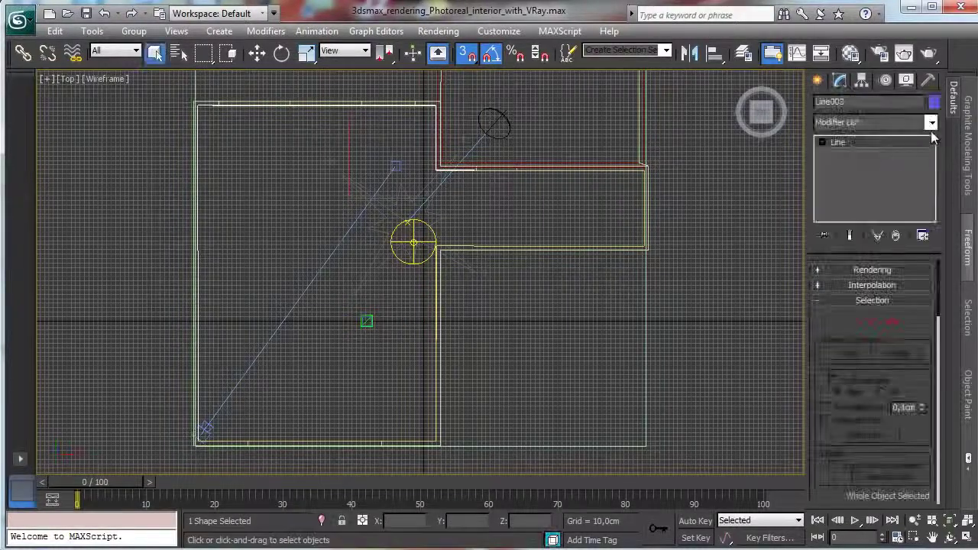
{"action": "left_click", "coordinate": [906, 81]}
{"action": "left_click", "coordinate": [832, 228]}
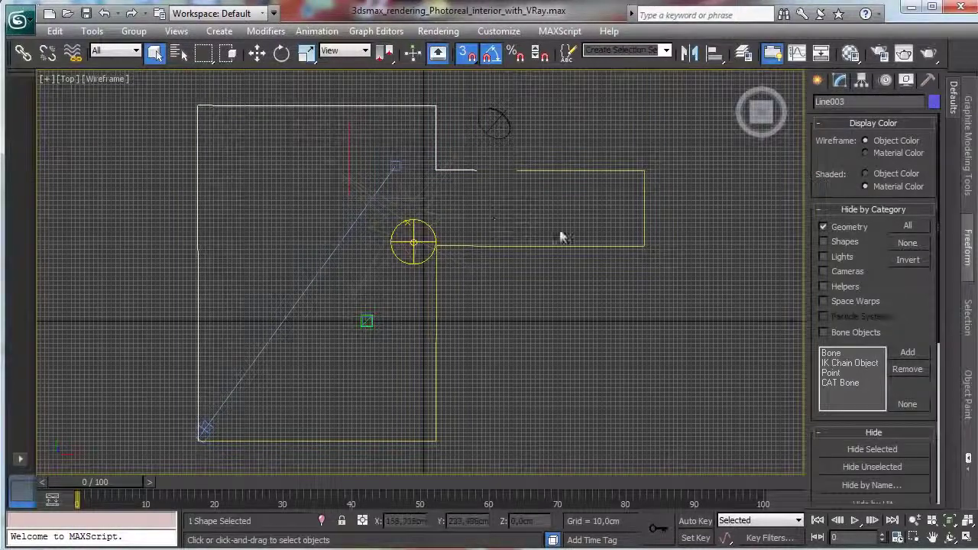
Step: Move the second line's upper-right room corner vertex without snapping to about Y 483,6 cm to straighten the top segment
{"action": "left_click", "coordinate": [840, 80]}
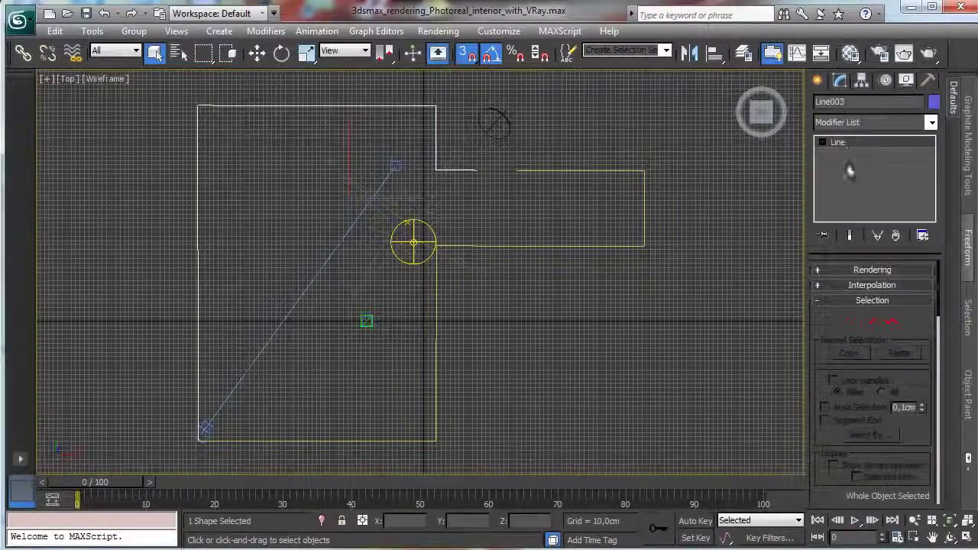
{"action": "left_click", "coordinate": [856, 321]}
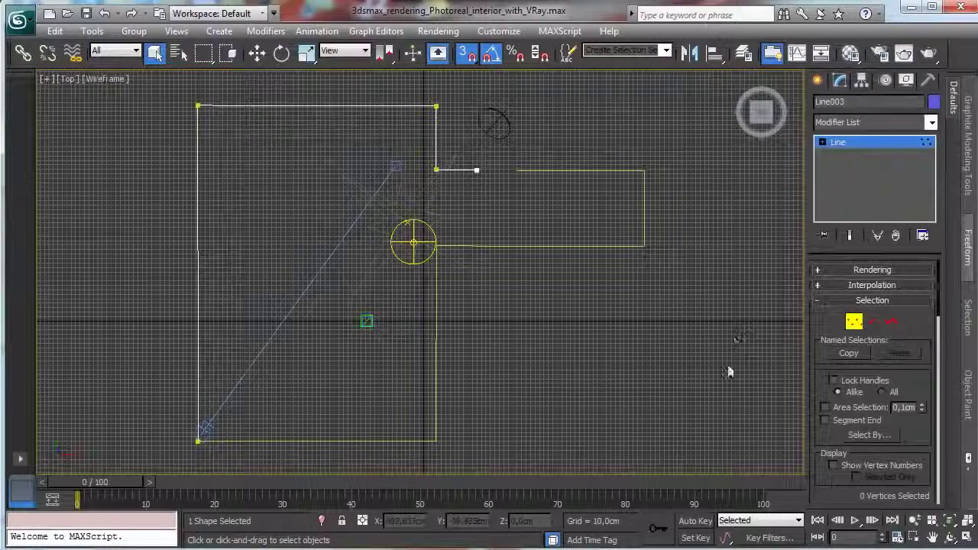
{"action": "left_click", "coordinate": [914, 538]}
{"action": "left_click_drag", "start_coordinate": [412, 264], "coordinate": [515, 481]}
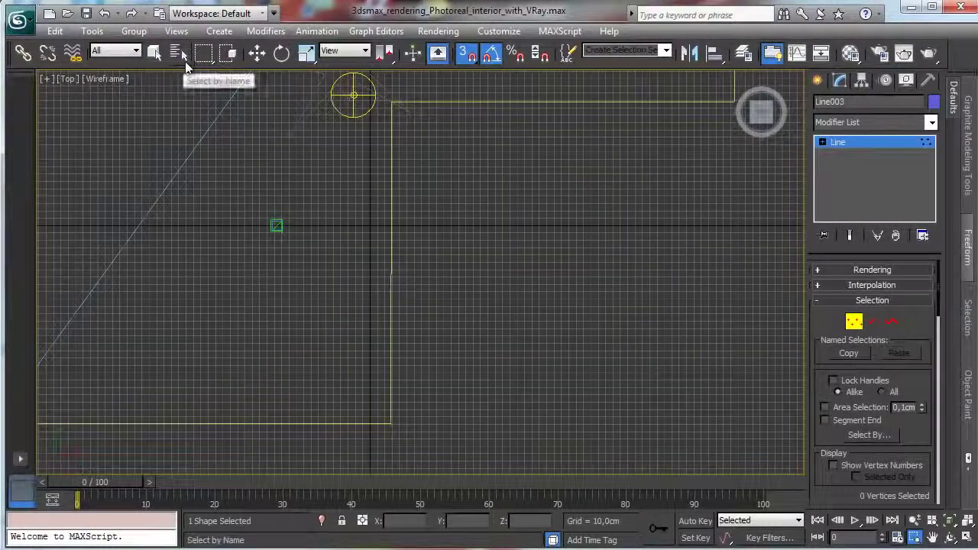
{"action": "left_click", "coordinate": [256, 52]}
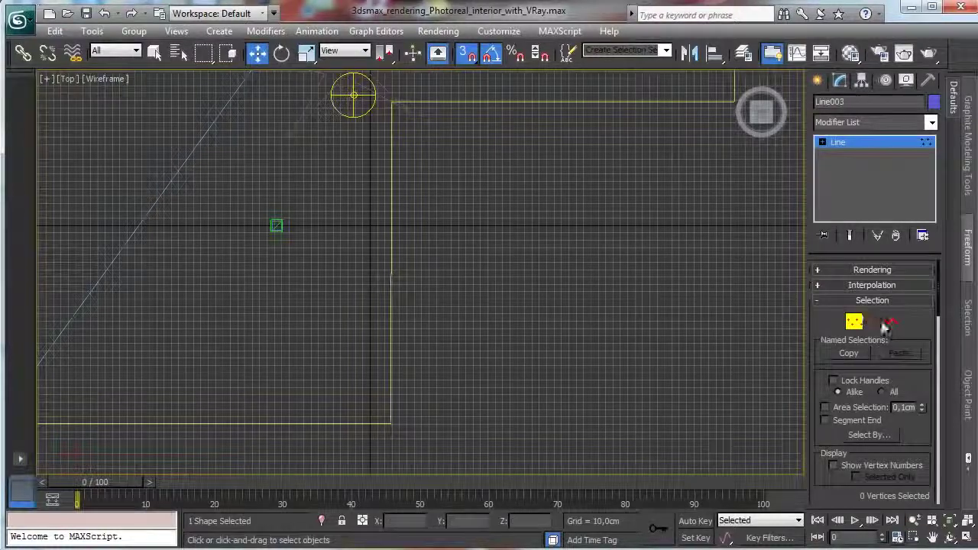
{"action": "left_click", "coordinate": [932, 538]}
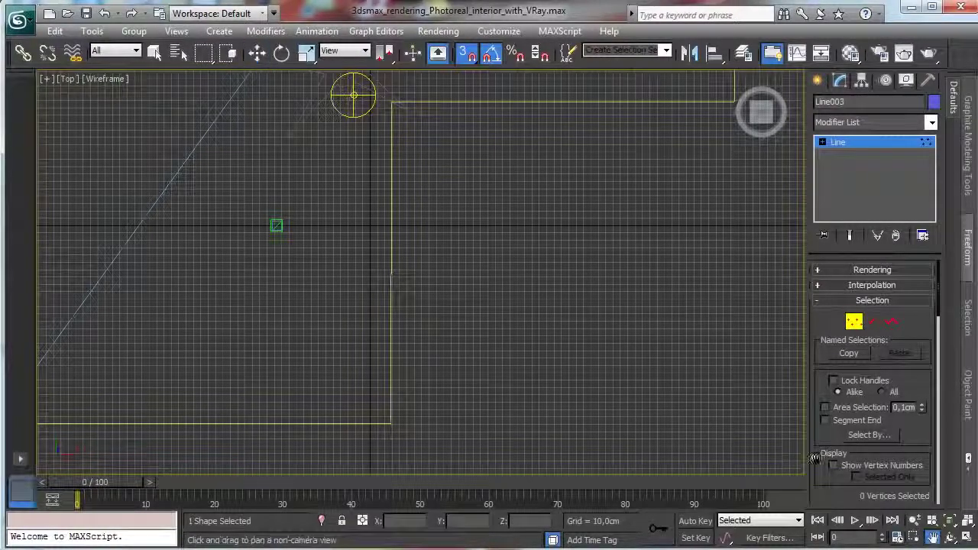
{"action": "left_click_drag", "start_coordinate": [222, 221], "coordinate": [423, 289]}
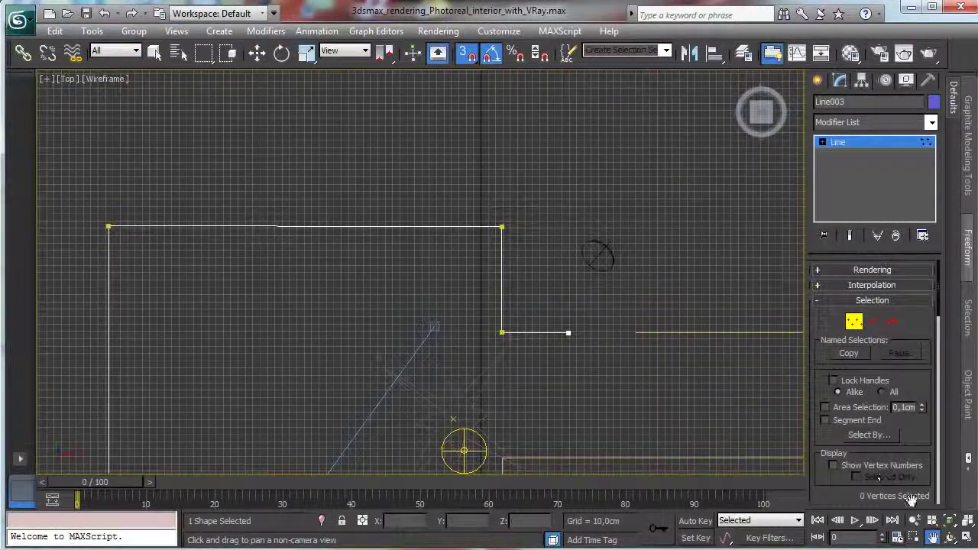
{"action": "left_click", "coordinate": [914, 520]}
{"action": "left_click_drag", "start_coordinate": [337, 305], "coordinate": [334, 257]}
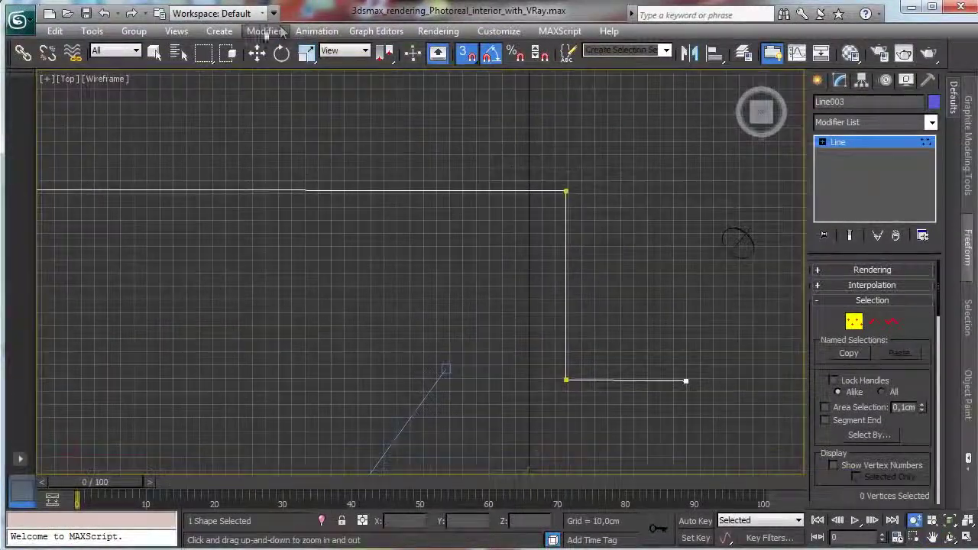
{"action": "left_click", "coordinate": [257, 52]}
{"action": "left_click_drag", "start_coordinate": [524, 157], "coordinate": [603, 218]}
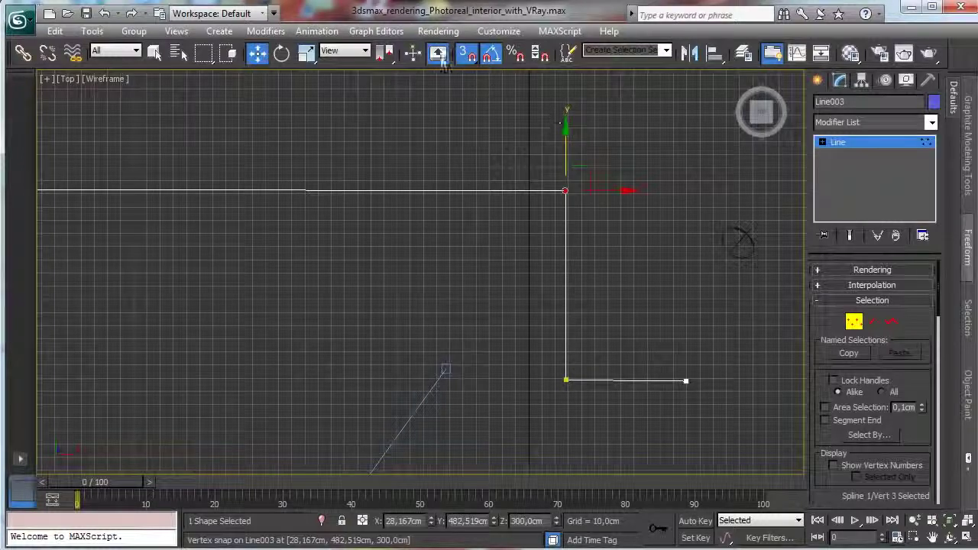
{"action": "left_click_drag", "start_coordinate": [566, 141], "coordinate": [567, 139]}
{"action": "left_click", "coordinate": [854, 321]}
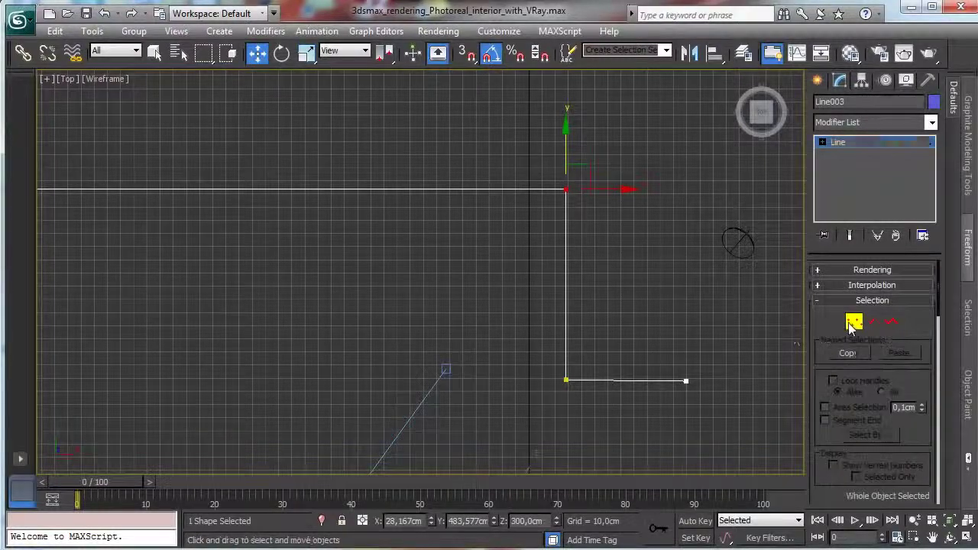
Step: Move the second line's doorway end vertex to about Y 338,5 cm to level the short segment, and leave vertex editing
{"action": "left_click", "coordinate": [853, 322]}
{"action": "left_click", "coordinate": [686, 379]}
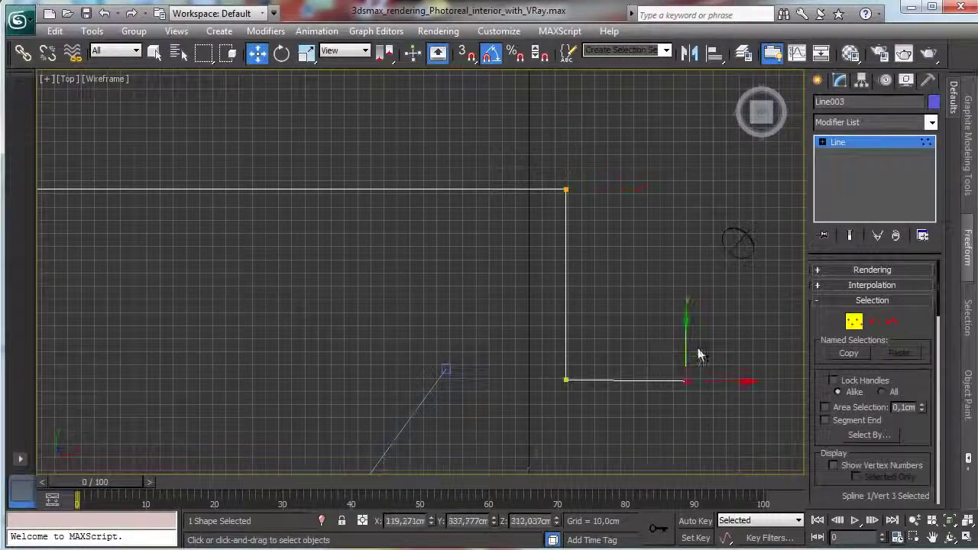
{"action": "left_click_drag", "start_coordinate": [689, 341], "coordinate": [694, 341]}
{"action": "left_click", "coordinate": [854, 322]}
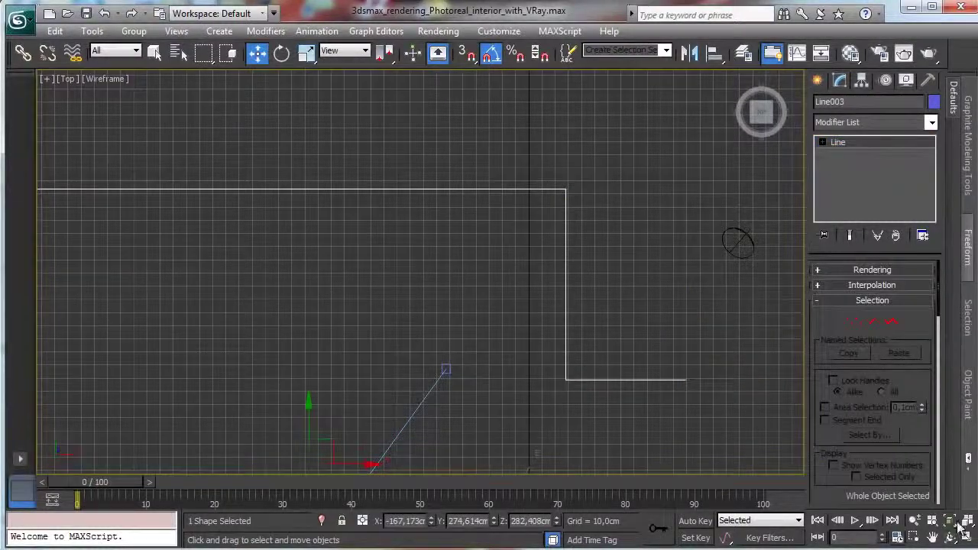
Step: Show the hidden geometry category again around the complete wall outline
{"action": "left_click", "coordinate": [959, 524]}
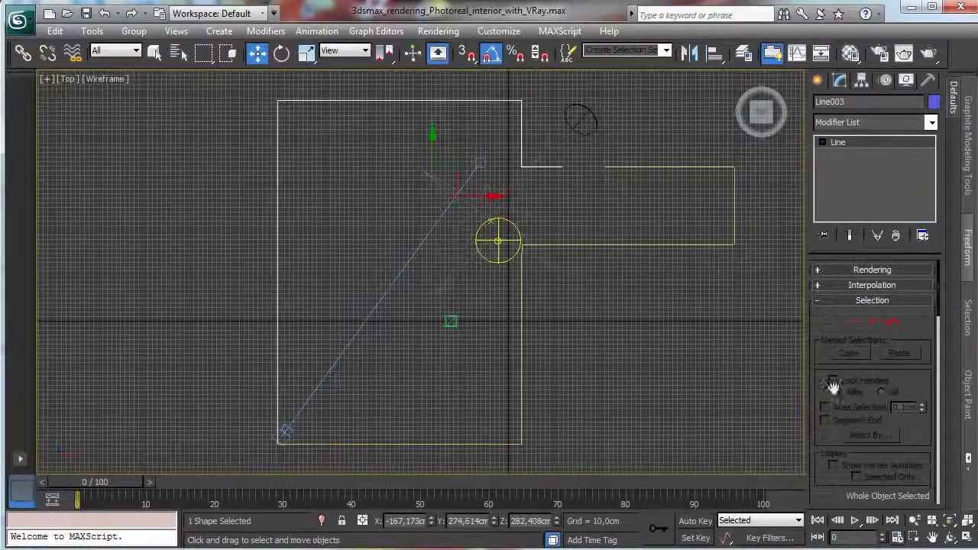
{"action": "left_click", "coordinate": [929, 81]}
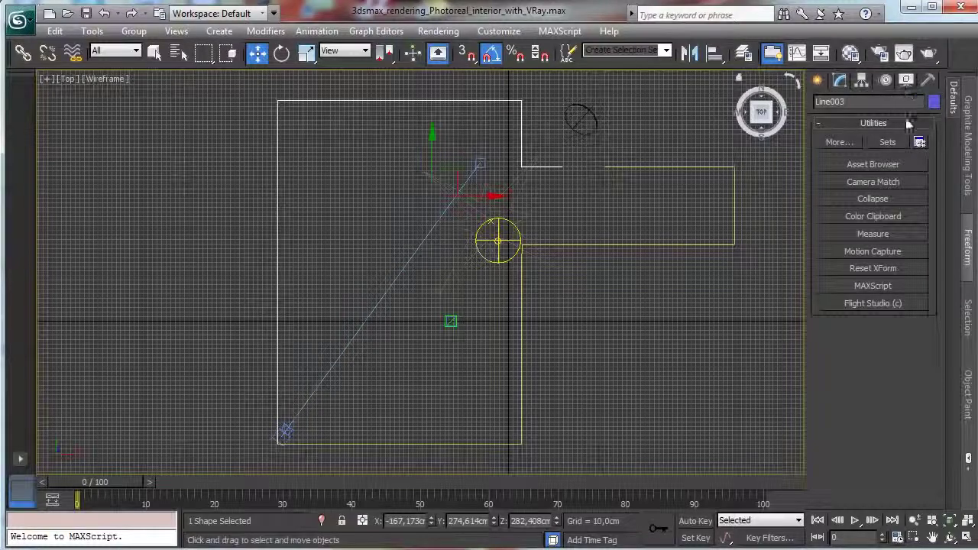
{"action": "left_click", "coordinate": [906, 80]}
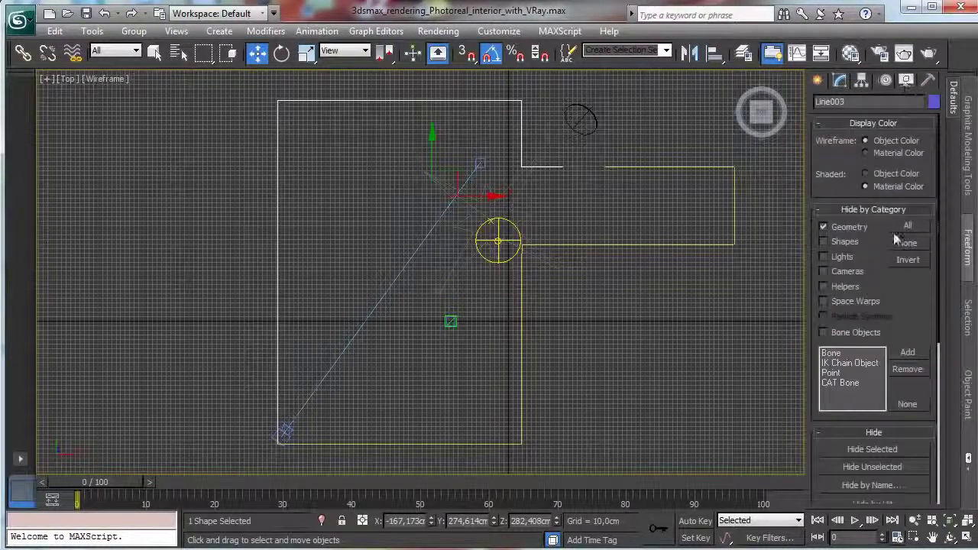
{"action": "left_click", "coordinate": [850, 228]}
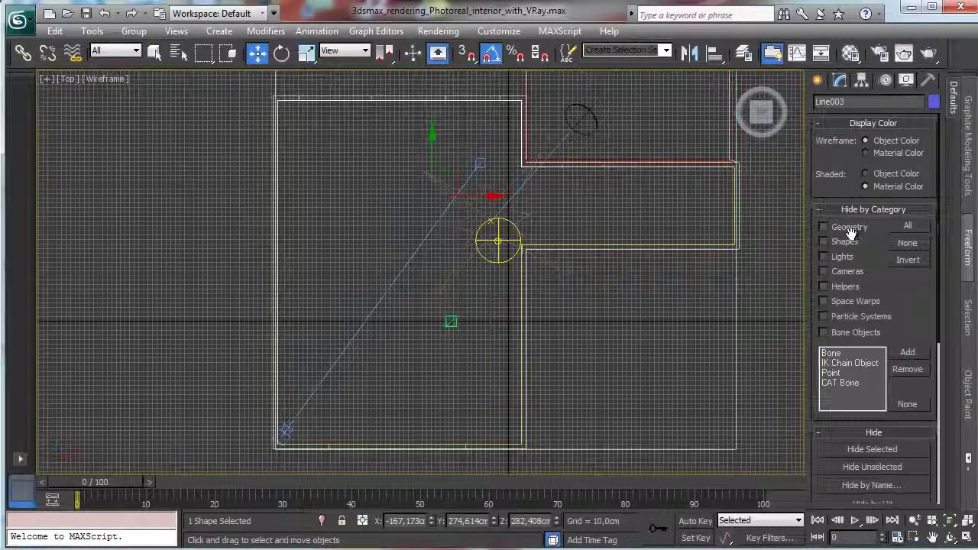
Step: Raise the second line's doorway end vertex to the ceiling edge in the front view, and leave vertex editing
{"action": "left_click", "coordinate": [950, 520]}
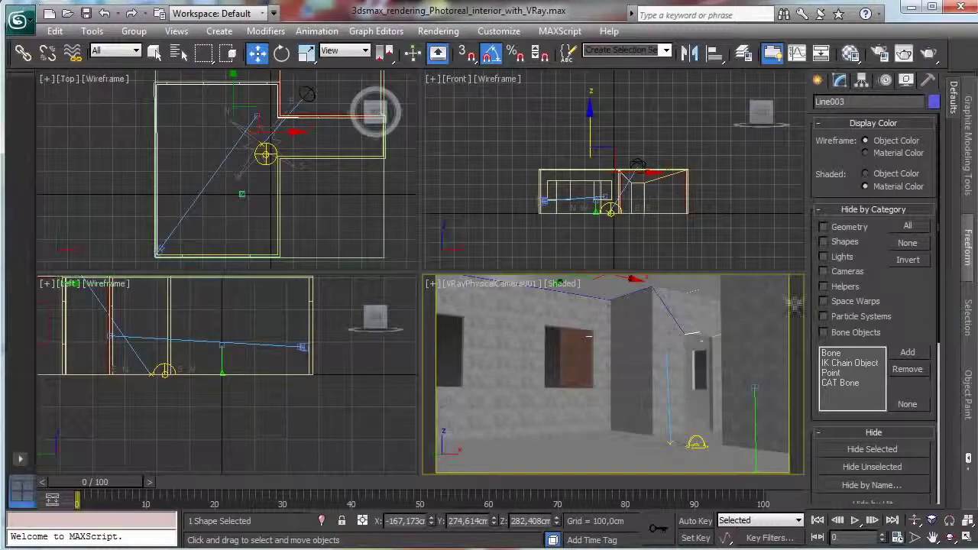
{"action": "left_click", "coordinate": [839, 81]}
{"action": "left_click", "coordinate": [854, 323]}
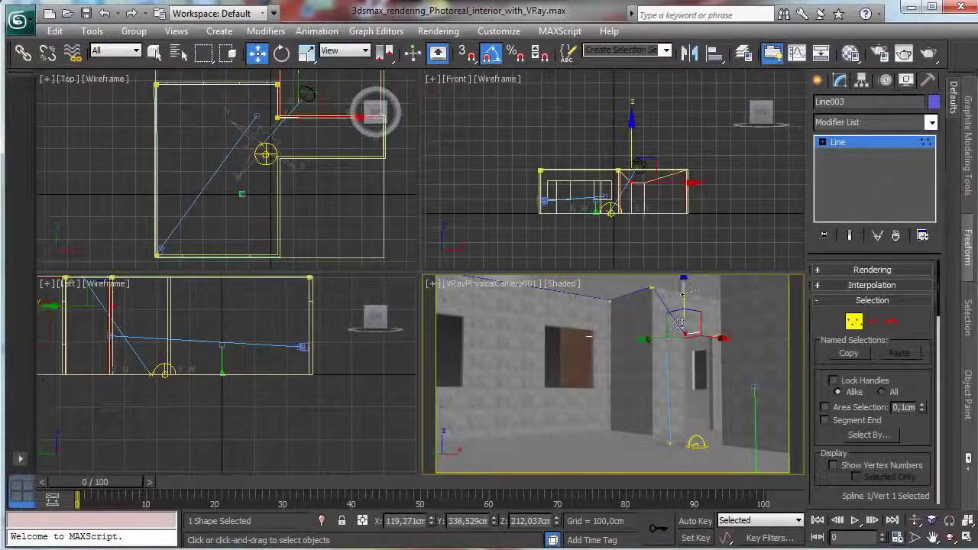
{"action": "left_click", "coordinate": [960, 537]}
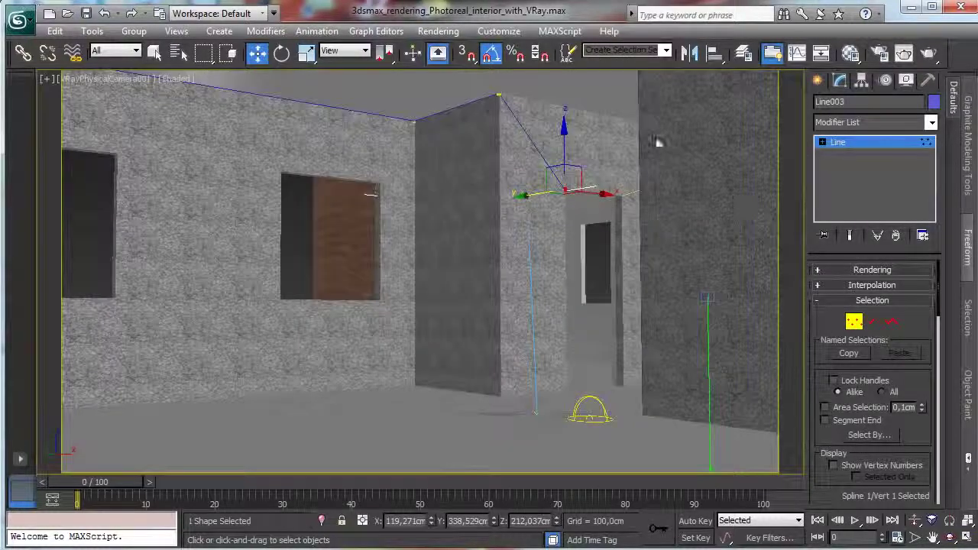
{"action": "left_click", "coordinate": [966, 538]}
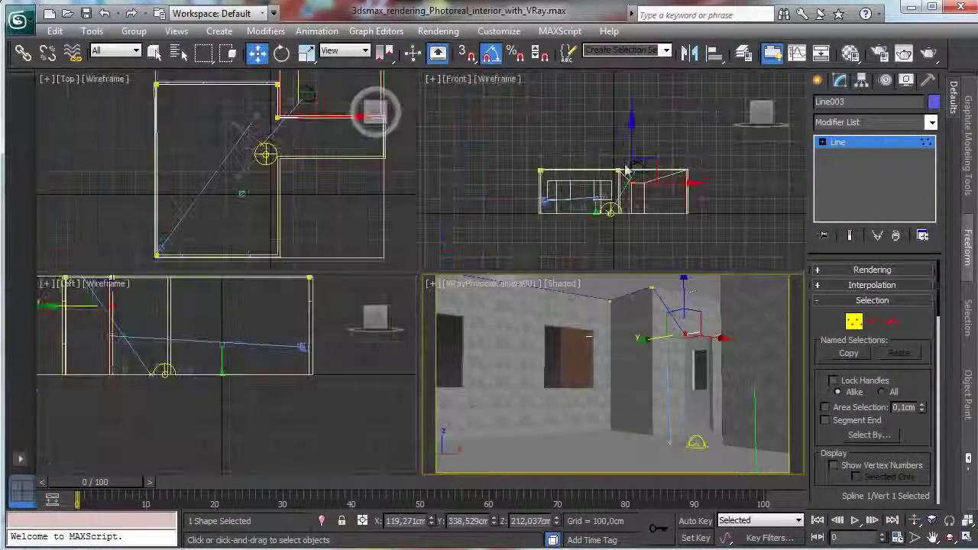
{"action": "left_click", "coordinate": [966, 538]}
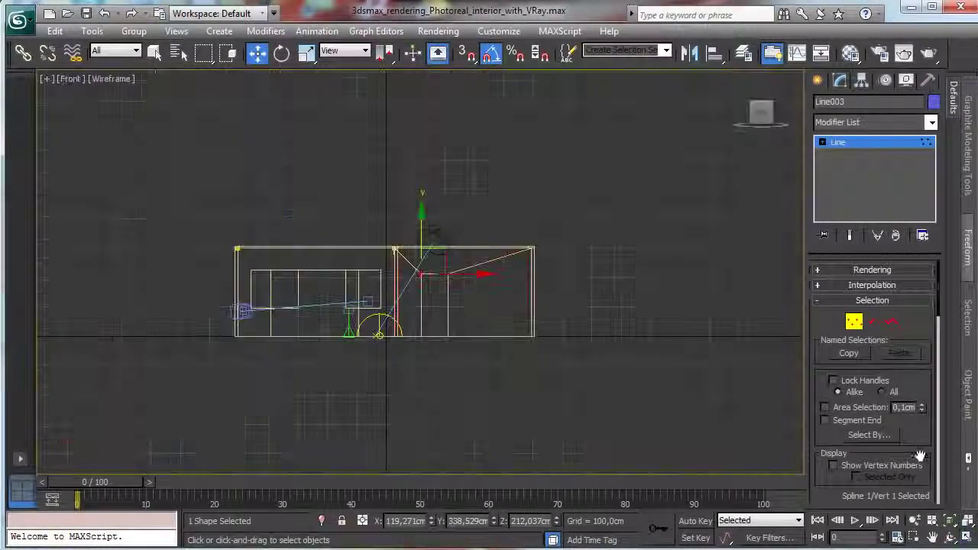
{"action": "left_click", "coordinate": [914, 520]}
{"action": "left_click_drag", "start_coordinate": [386, 287], "coordinate": [420, 170]}
{"action": "left_click", "coordinate": [257, 53]}
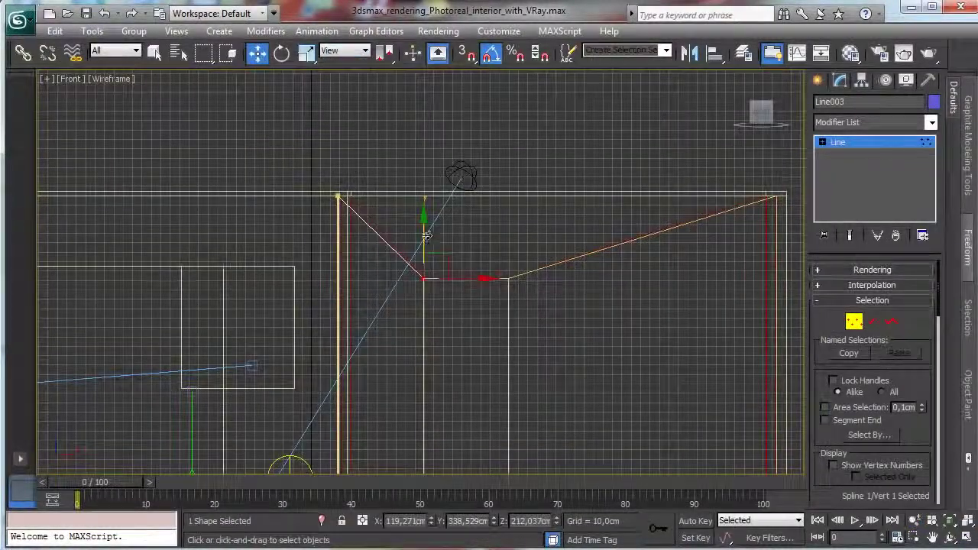
{"action": "left_click_drag", "start_coordinate": [424, 239], "coordinate": [423, 153]}
{"action": "left_click", "coordinate": [858, 327]}
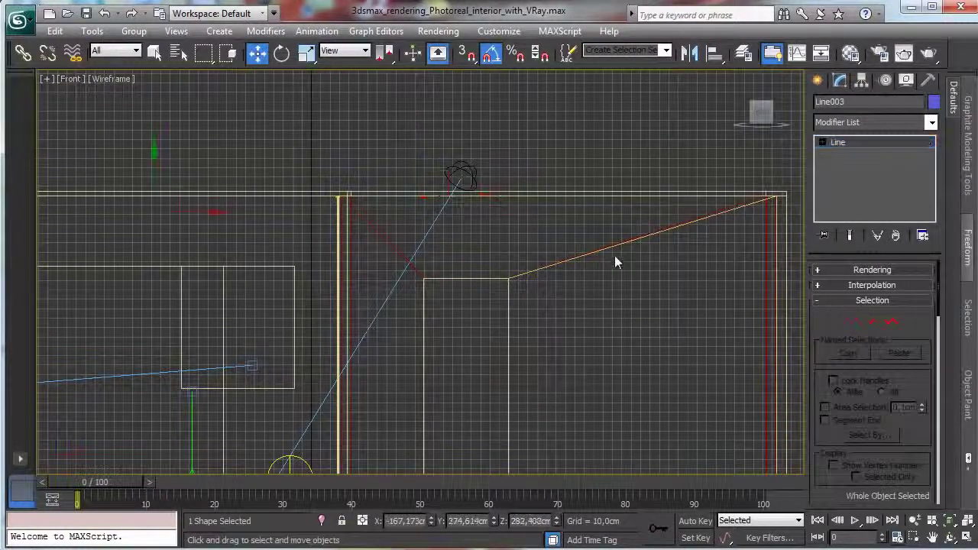
Step: Raise the first line's doorway end vertex to the ceiling edge at about Z 299,8 cm, and leave vertex editing
{"action": "left_click", "coordinate": [607, 249]}
{"action": "left_click", "coordinate": [849, 323]}
{"action": "left_click", "coordinate": [508, 278]}
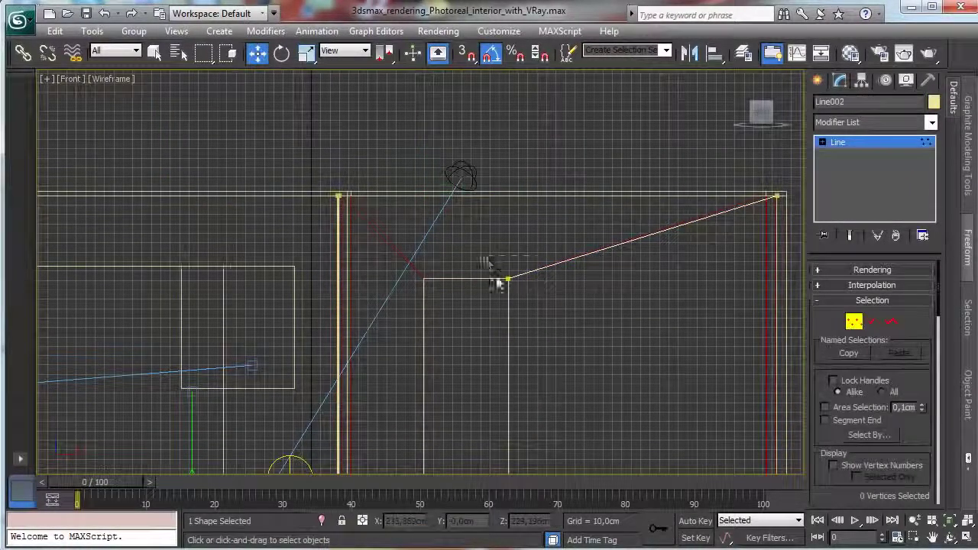
{"action": "left_click_drag", "start_coordinate": [505, 232], "coordinate": [522, 152]}
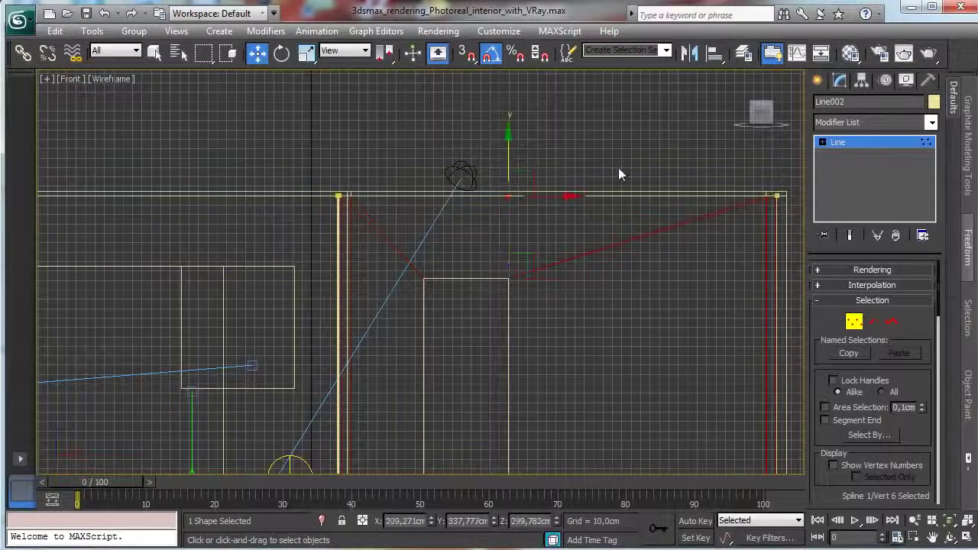
{"action": "left_click", "coordinate": [849, 323]}
Step: With selection limited to Shapes, select both wall lines and move them down about 52,7 cm in the front view
{"action": "key", "text": "alt+w"}
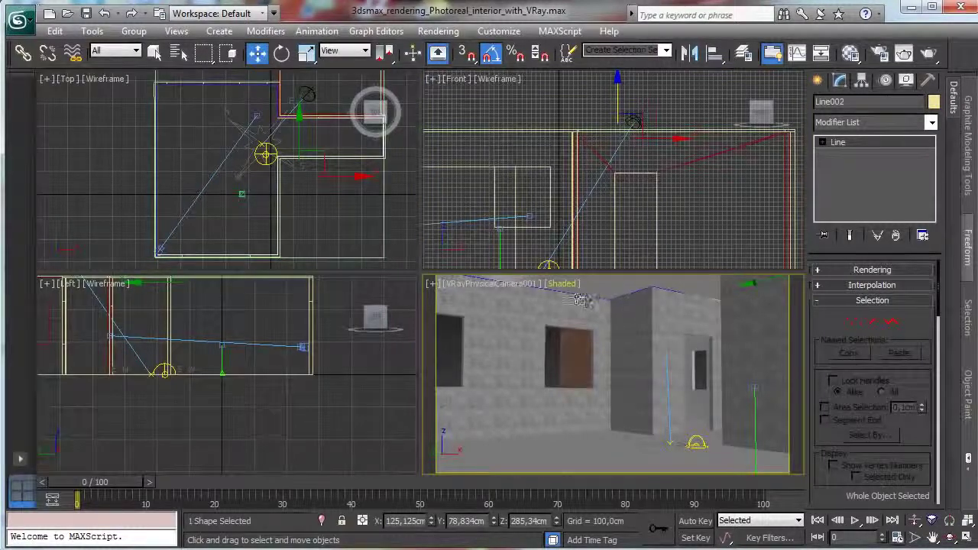
{"action": "left_click", "coordinate": [116, 51]}
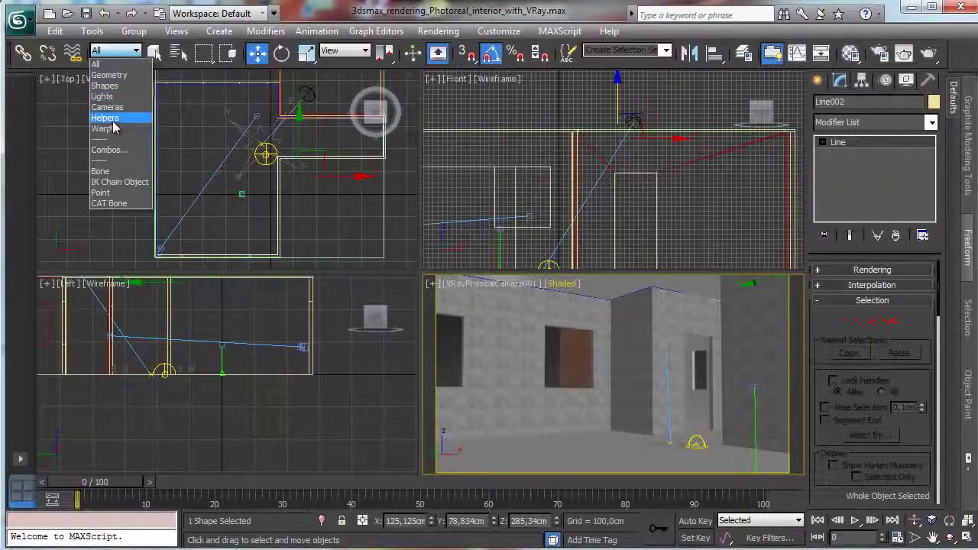
{"action": "left_click", "coordinate": [124, 86]}
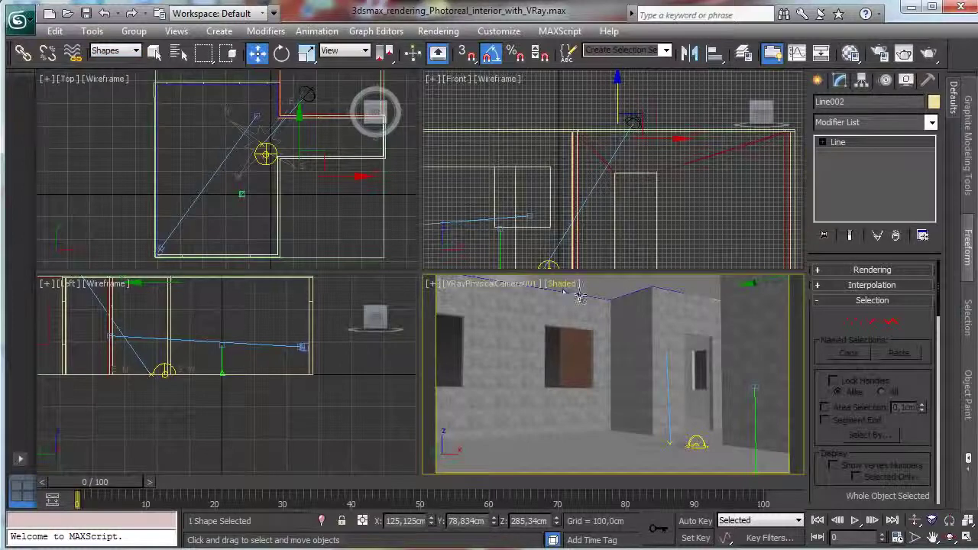
{"action": "left_click", "coordinate": [605, 295], "text": "ctrl"}
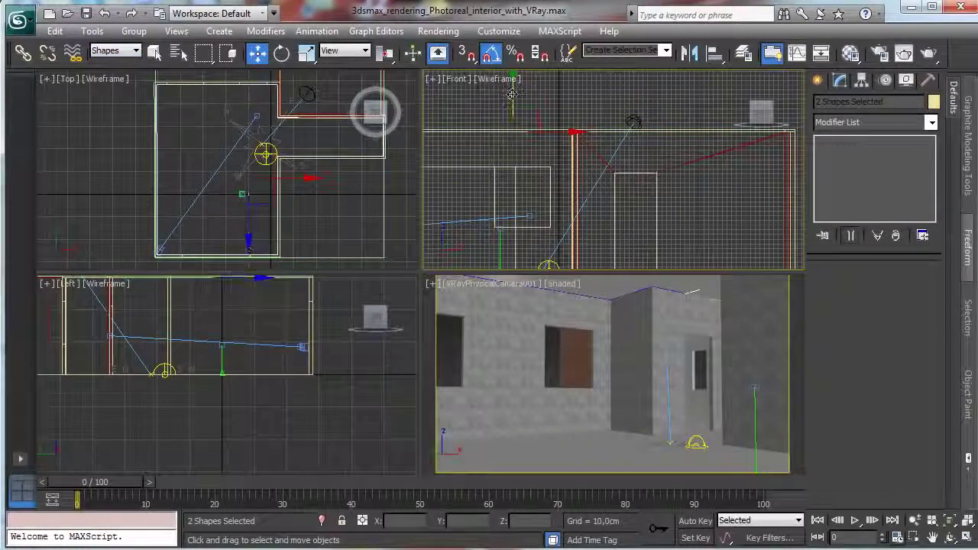
{"action": "left_click_drag", "start_coordinate": [502, 97], "coordinate": [510, 119]}
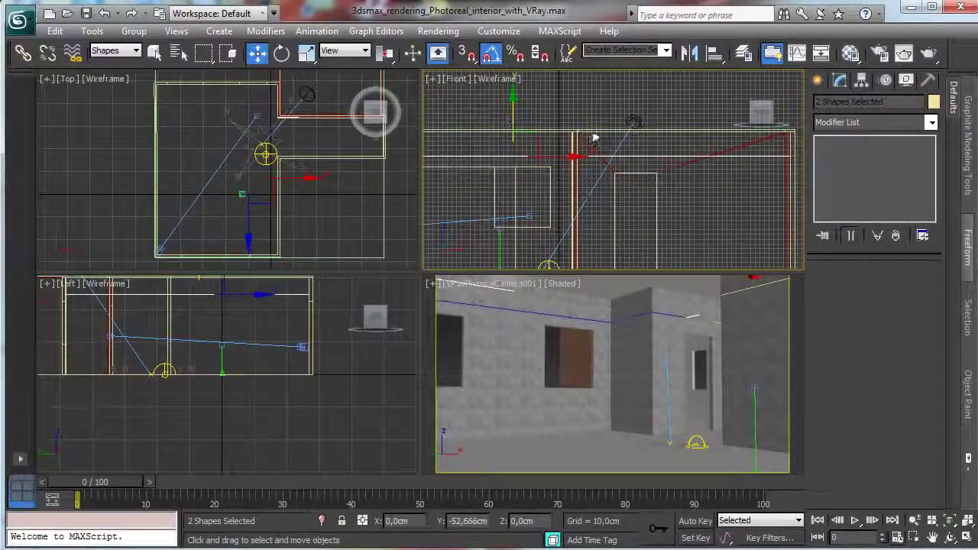
Step: Clone the two selected wall lines in place
{"action": "left_click", "coordinate": [916, 537]}
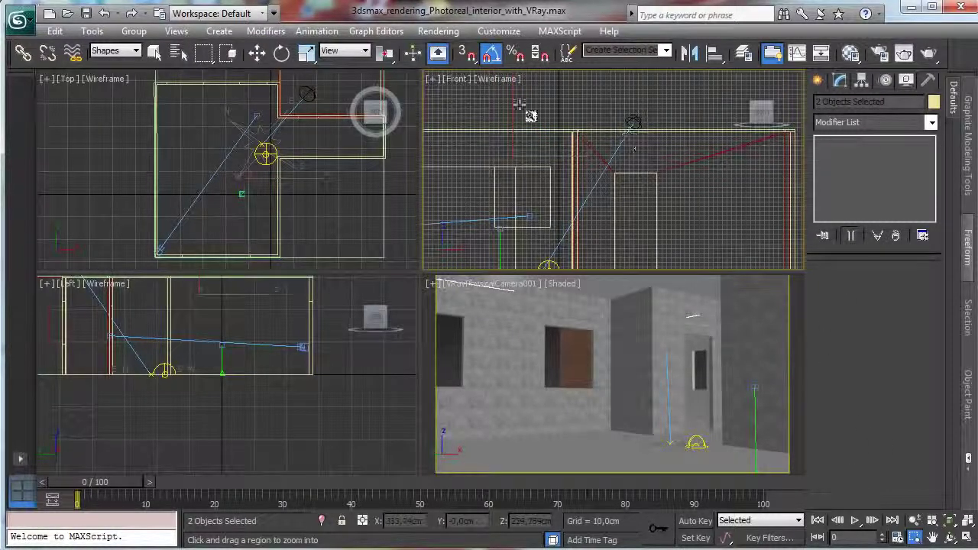
{"action": "left_click", "coordinate": [154, 52]}
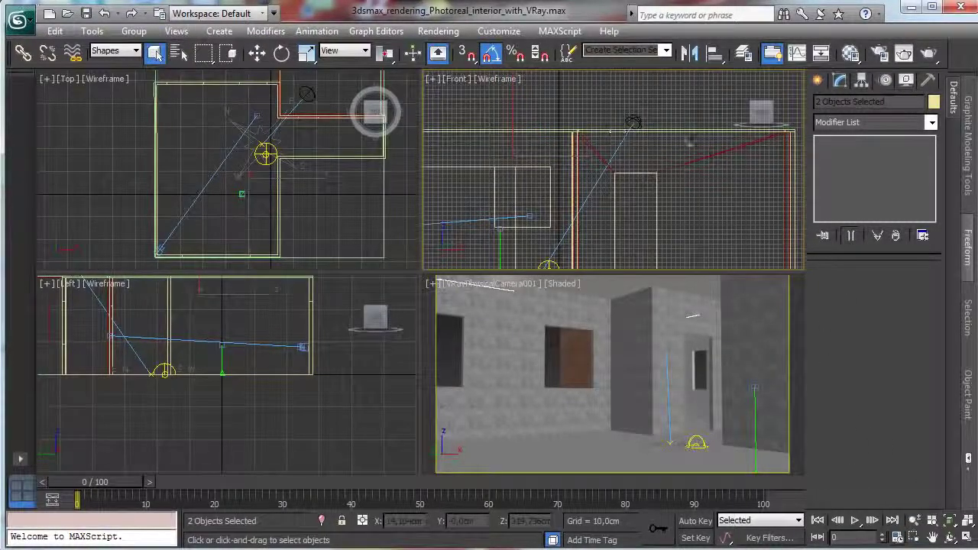
{"action": "left_click", "coordinate": [54, 31]}
{"action": "left_click", "coordinate": [84, 145]}
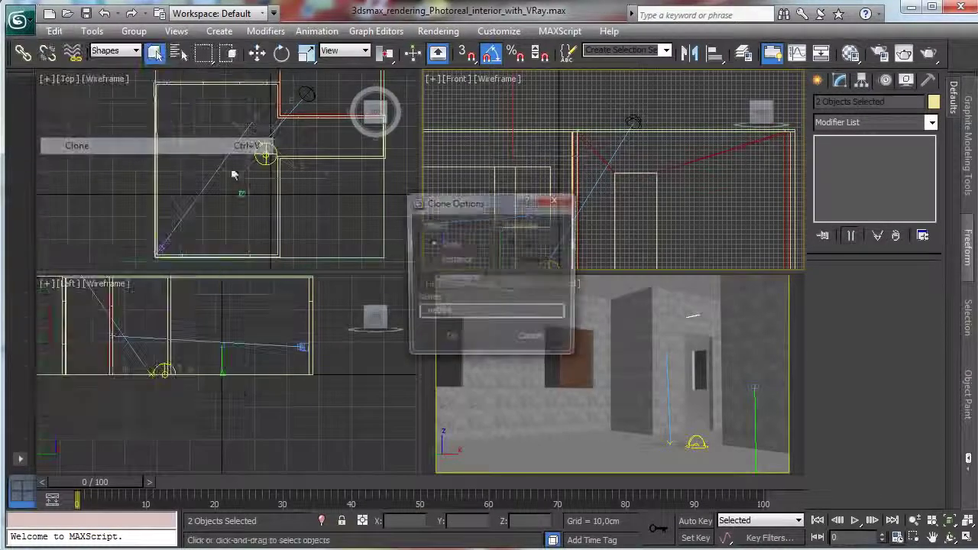
{"action": "left_click", "coordinate": [453, 341]}
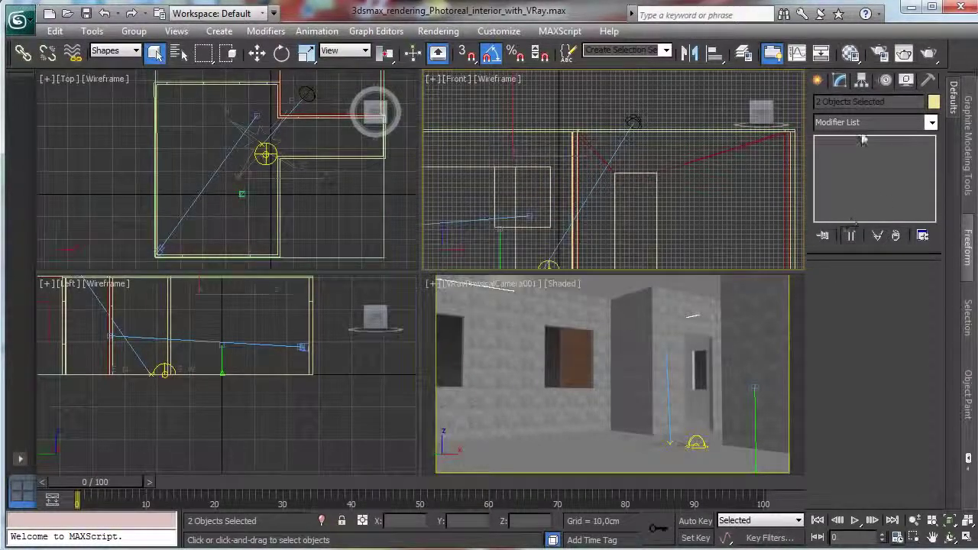
Step: Start a new Line spline in the front view, placing its first point just outside the room's right wall
{"action": "left_click", "coordinate": [815, 82]}
{"action": "left_click", "coordinate": [844, 190]}
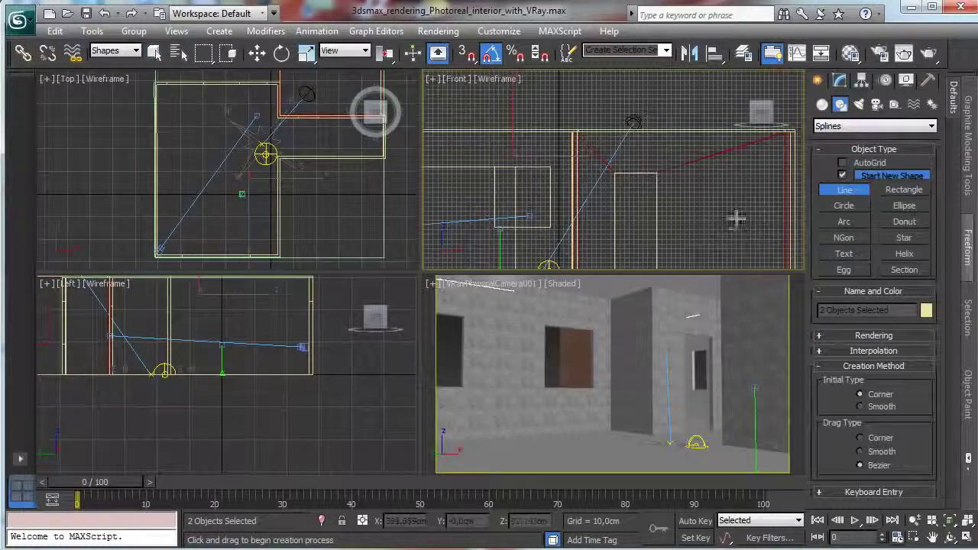
{"action": "left_click", "coordinate": [914, 537]}
{"action": "left_click_drag", "start_coordinate": [756, 153], "coordinate": [813, 197]}
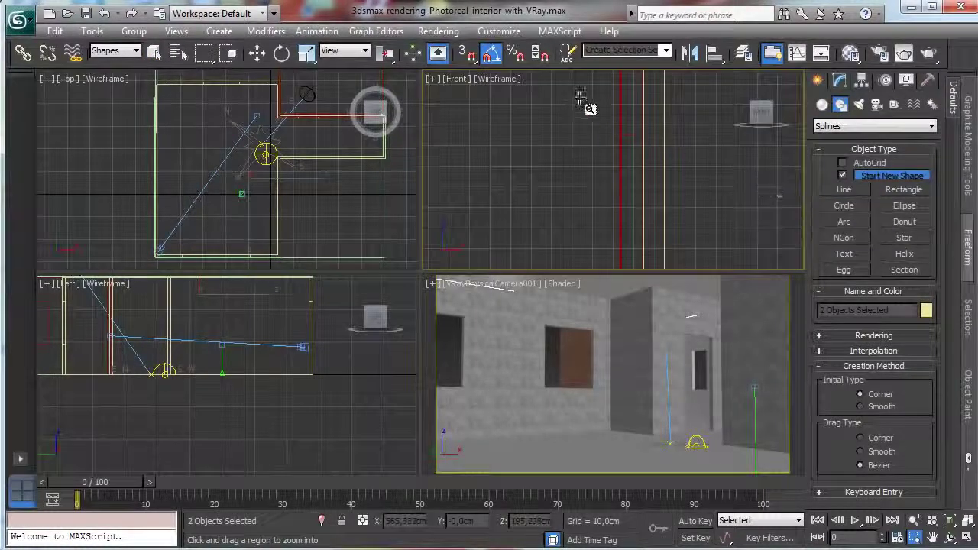
{"action": "left_click_drag", "start_coordinate": [581, 99], "coordinate": [702, 181]}
{"action": "left_click", "coordinate": [843, 190]}
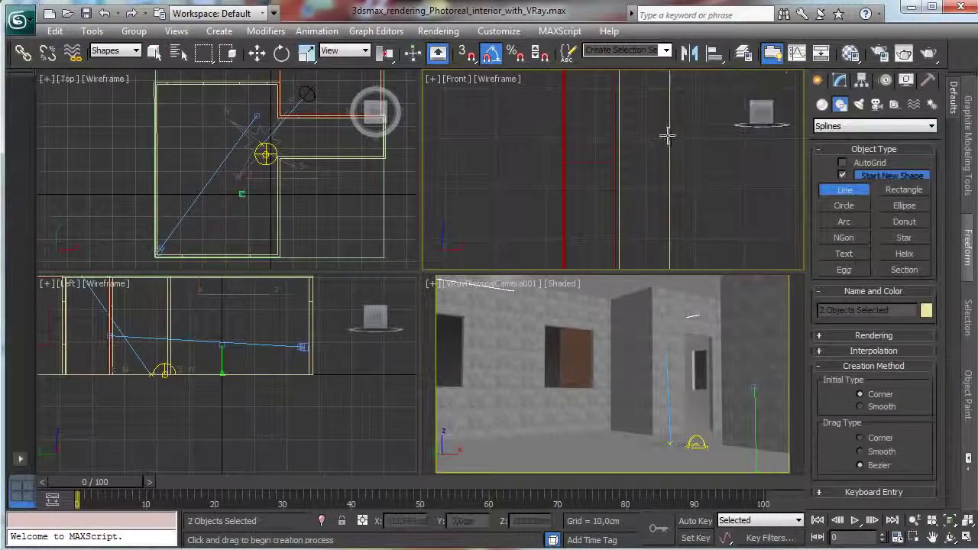
{"action": "left_click", "coordinate": [704, 159]}
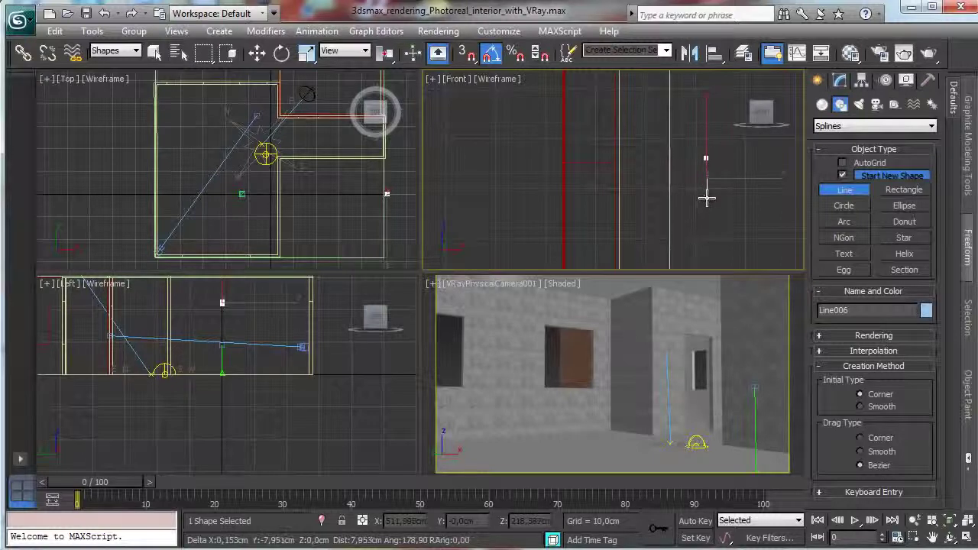
Step: Draw the remaining points of the small moulding profile in the Front view and close the spline
{"action": "left_click", "coordinate": [705, 198]}
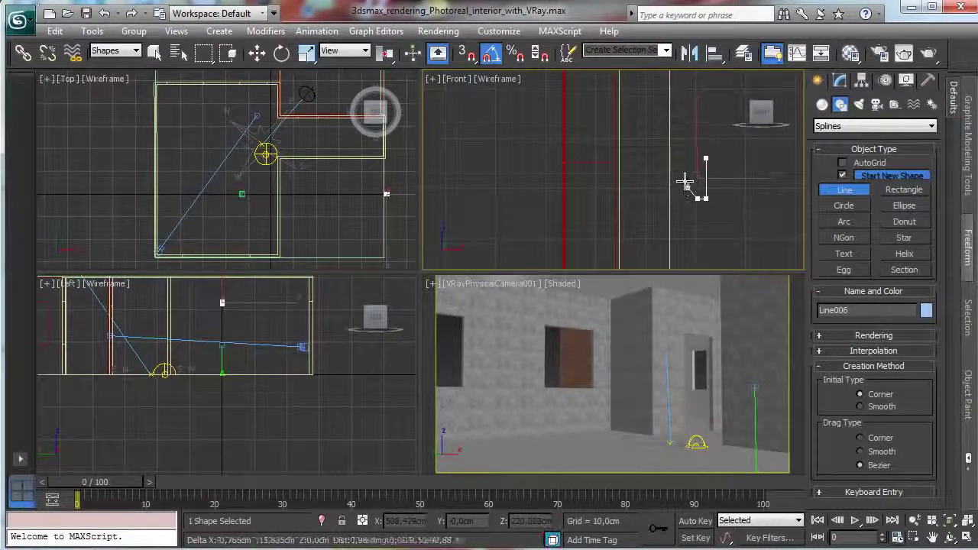
{"action": "left_click", "coordinate": [683, 175]}
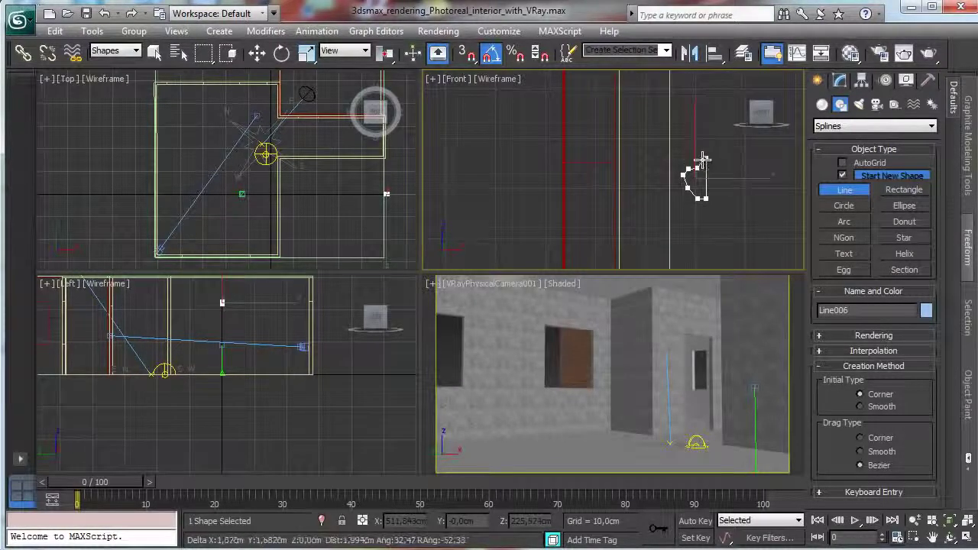
{"action": "left_click", "coordinate": [704, 159]}
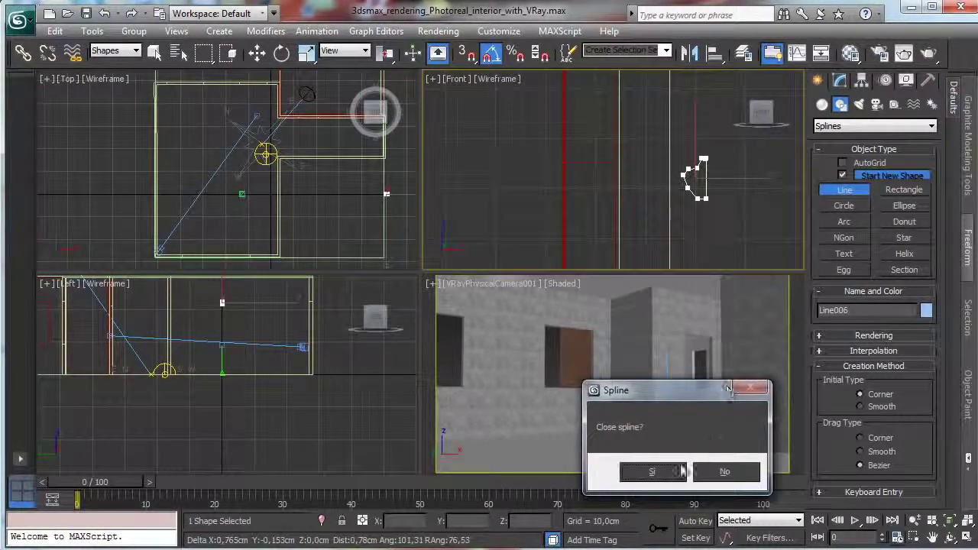
{"action": "left_click", "coordinate": [654, 472]}
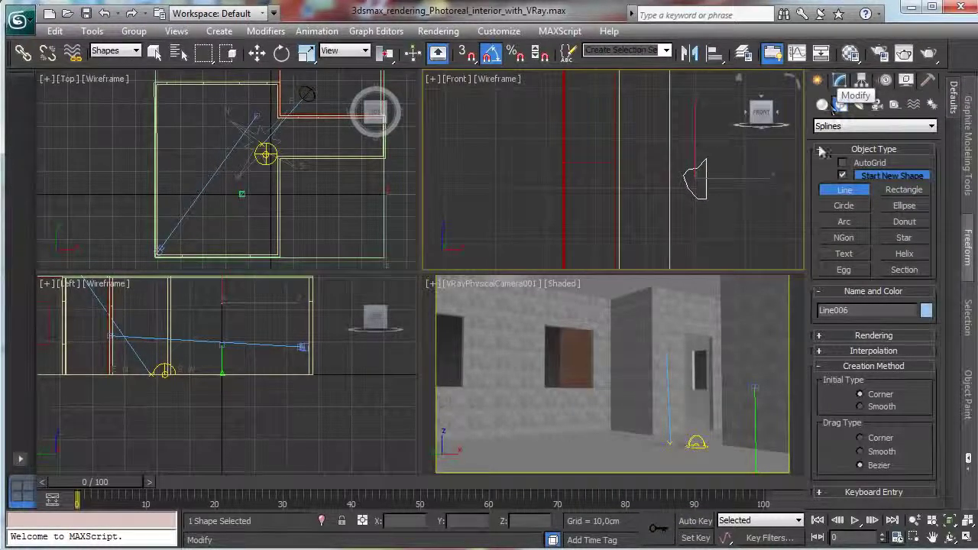
Step: Slightly fillet the five selected vertices along the curved side of the moulding profile, leaving its straight-edge corners sharp
{"action": "left_click", "coordinate": [950, 520]}
{"action": "left_click", "coordinate": [839, 81]}
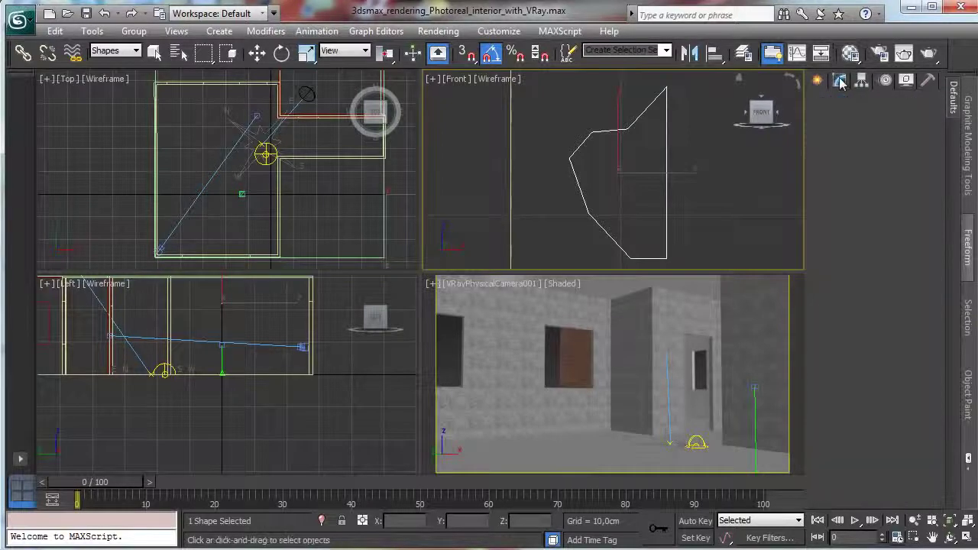
{"action": "left_click", "coordinate": [854, 322]}
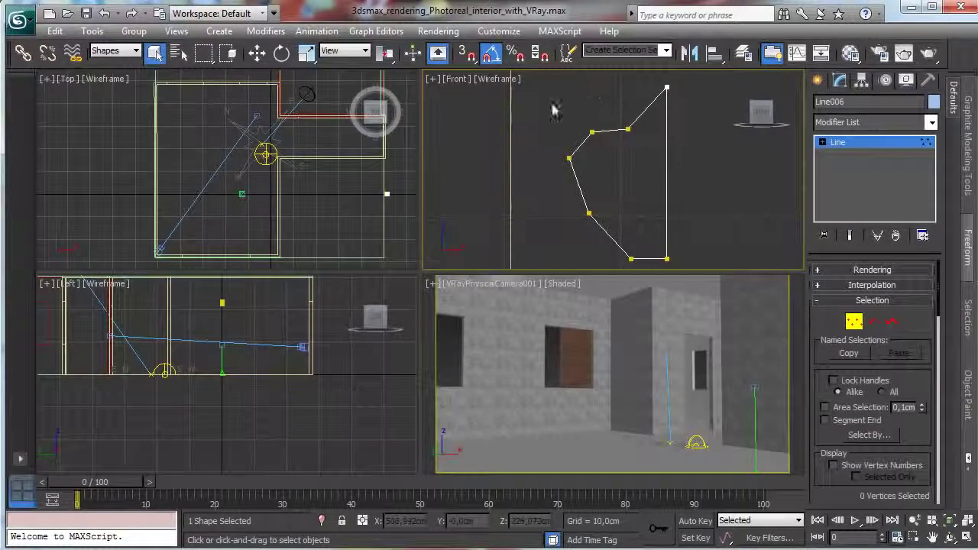
{"action": "left_click_drag", "start_coordinate": [550, 95], "coordinate": [674, 277]}
{"action": "scroll", "coordinate": [852, 329], "scroll_direction": "down", "scroll_amount": 5}
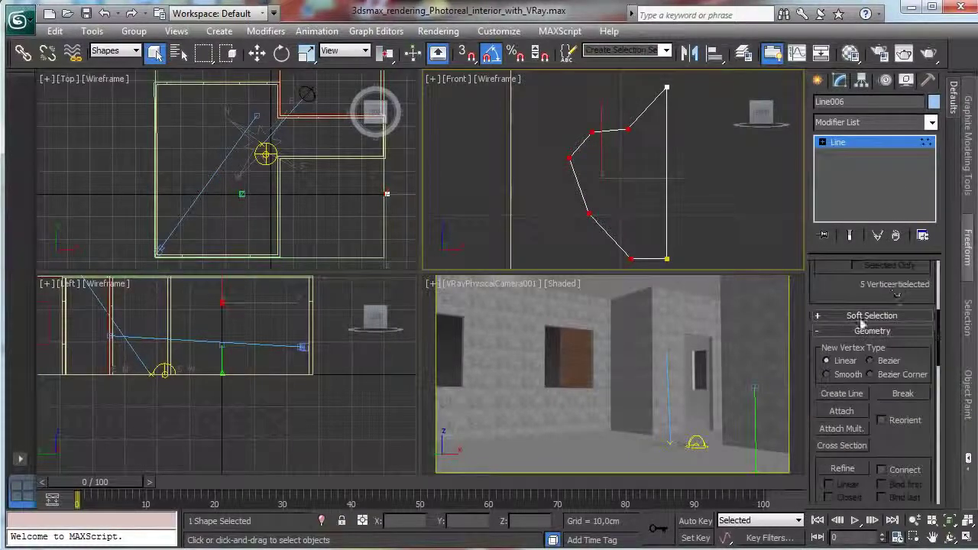
{"action": "scroll", "coordinate": [847, 285], "scroll_direction": "down", "scroll_amount": 5}
{"action": "scroll", "coordinate": [875, 343], "scroll_direction": "down", "scroll_amount": 3}
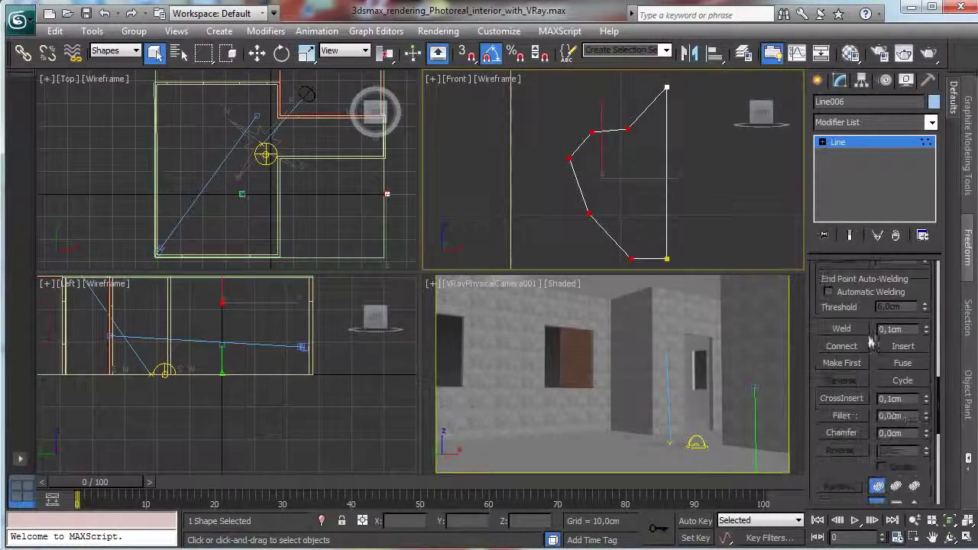
{"action": "left_click", "coordinate": [842, 415]}
{"action": "left_click_drag", "start_coordinate": [592, 131], "coordinate": [593, 127]}
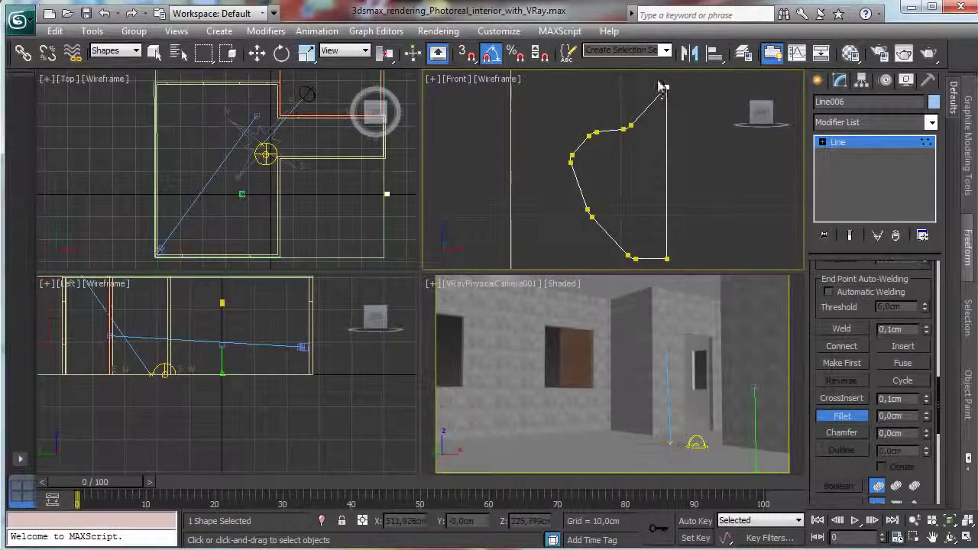
Step: Chamfer the topmost vertex of the moulding profile by about 0.6 cm and finish vertex editing
{"action": "left_click", "coordinate": [843, 433]}
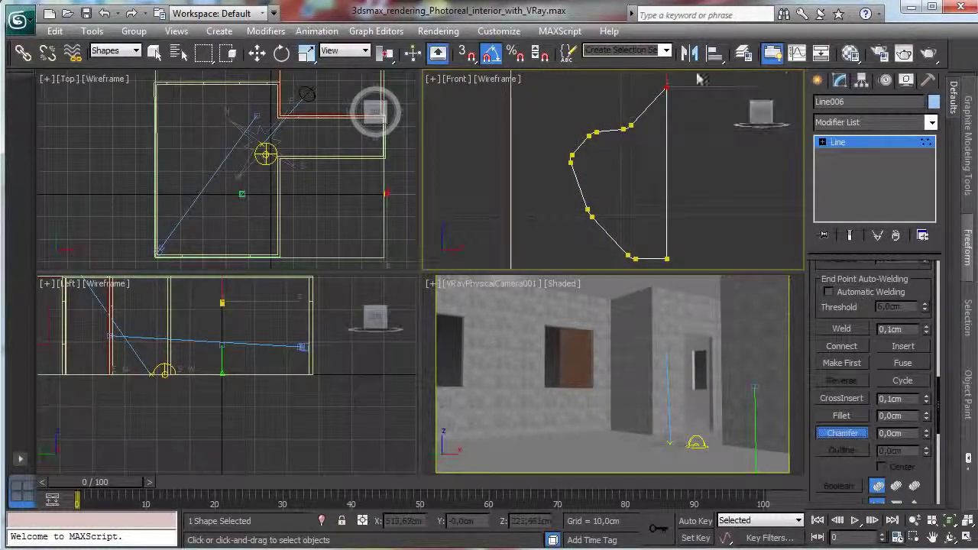
{"action": "left_click_drag", "start_coordinate": [666, 89], "coordinate": [665, 78]}
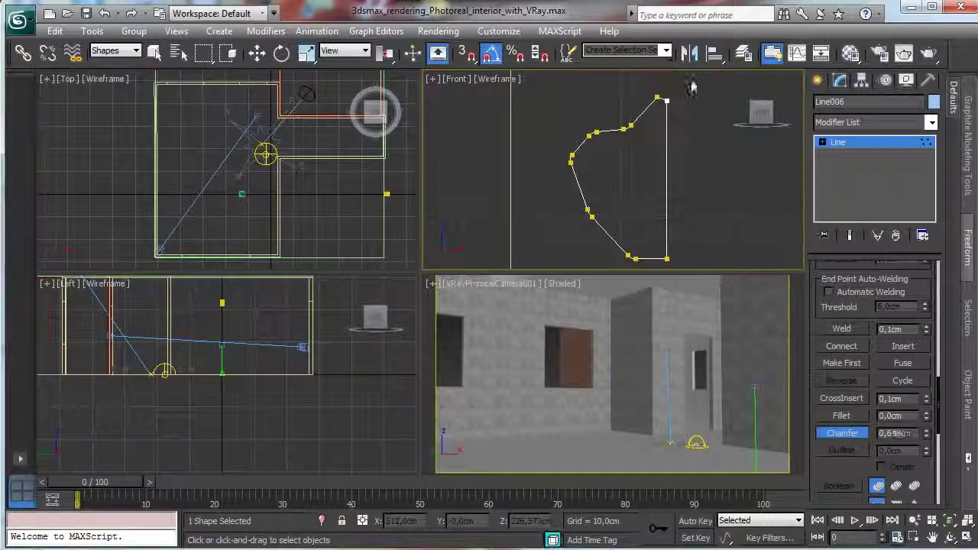
{"action": "left_click", "coordinate": [857, 156]}
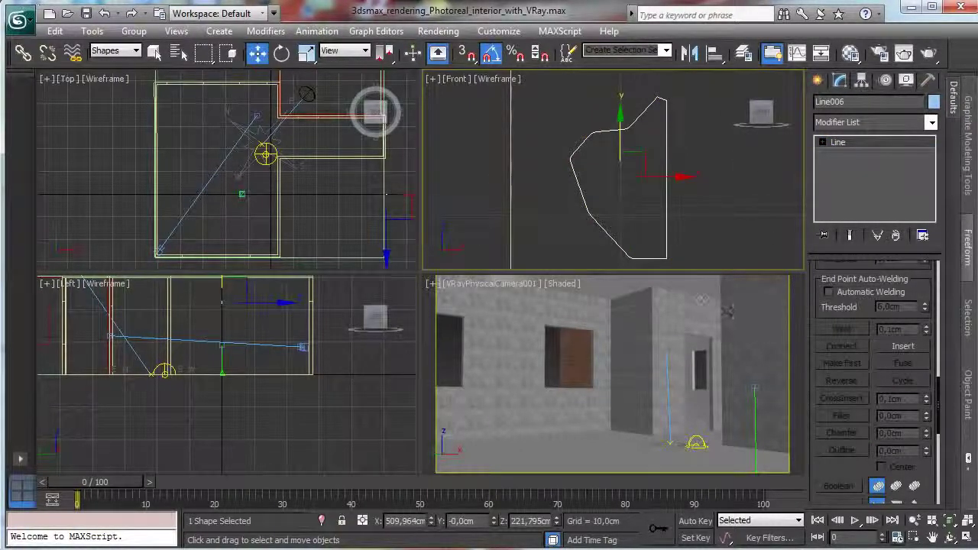
Step: Change the VRayPhysicalCamera001 viewport's display style from Shaded to Wireframe
{"action": "right_click", "coordinate": [553, 323]}
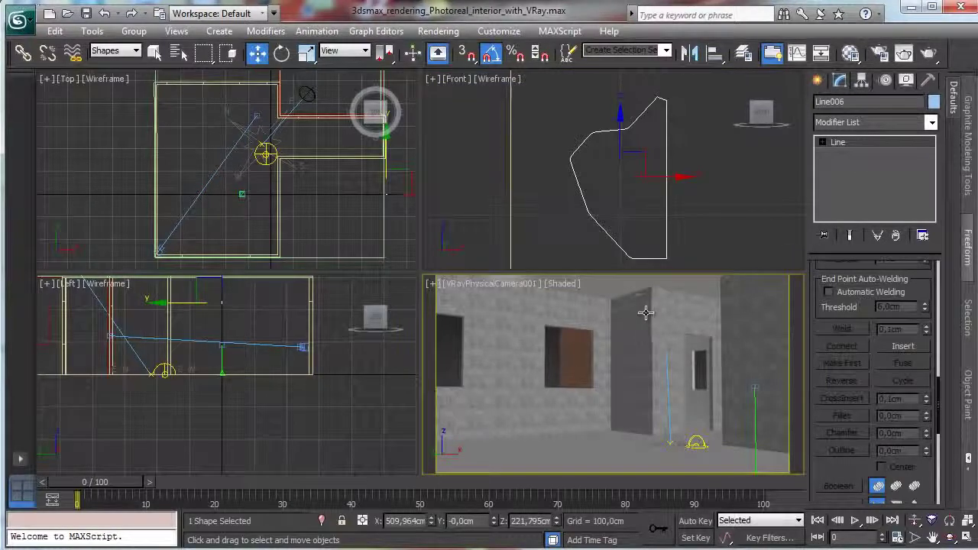
{"action": "left_click", "coordinate": [564, 284]}
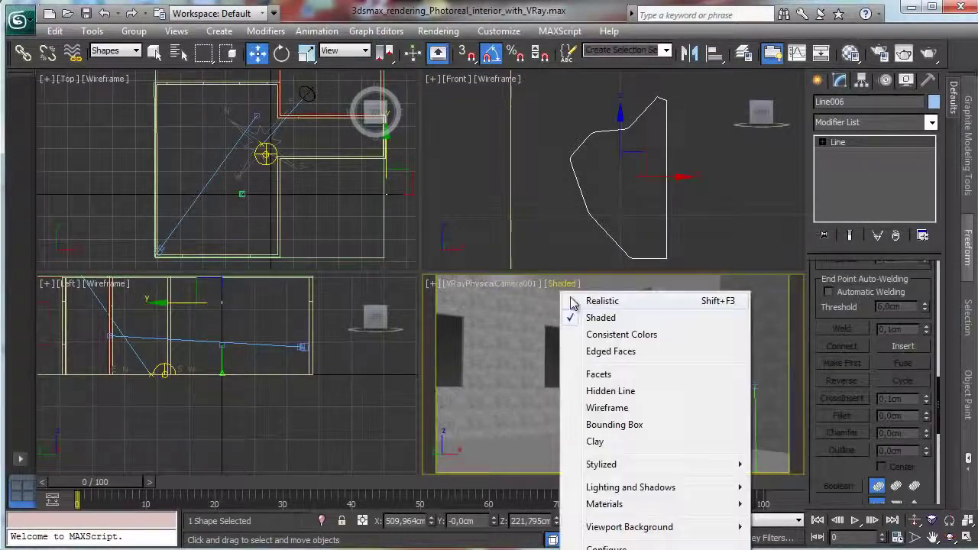
{"action": "left_click", "coordinate": [608, 408]}
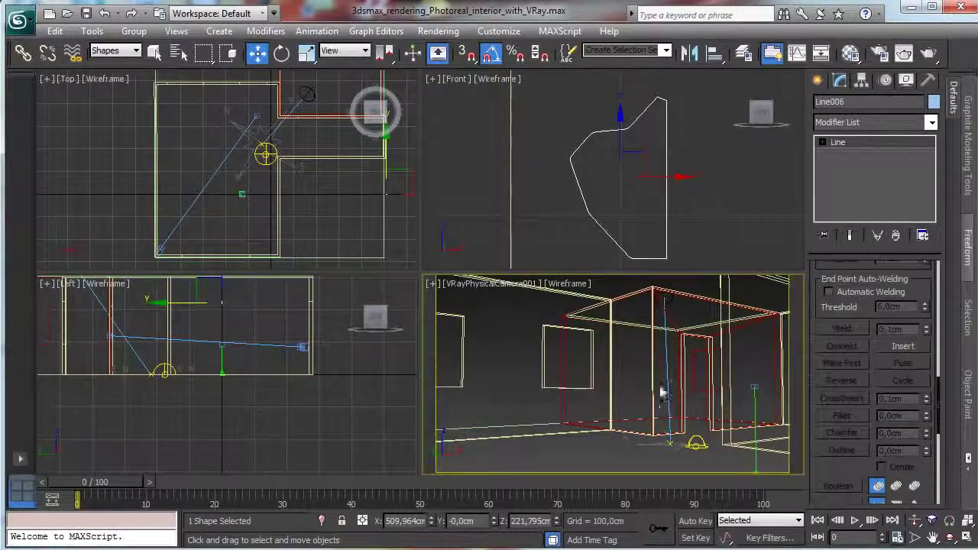
Step: Set the selection filter to All and select Line005 from the scene's object list
{"action": "left_click", "coordinate": [908, 81]}
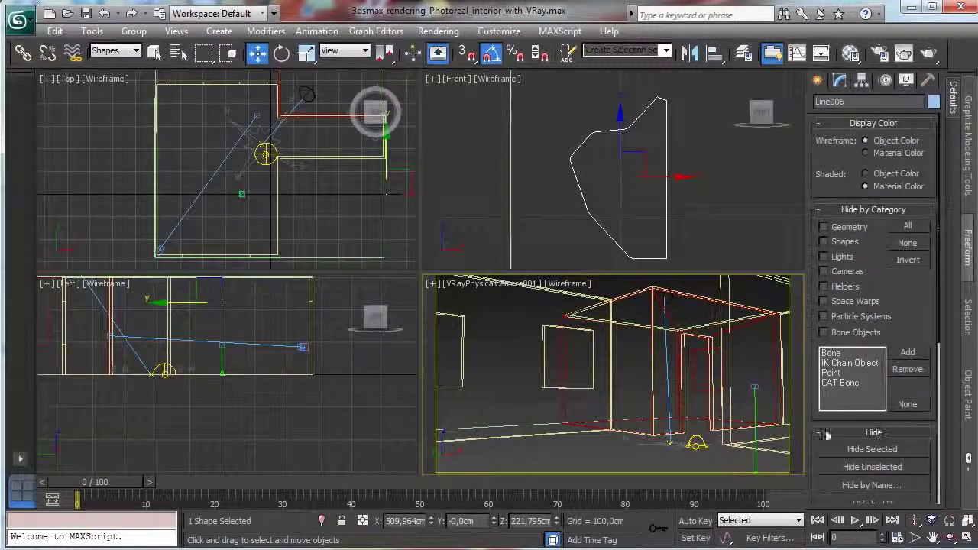
{"action": "left_click", "coordinate": [117, 52]}
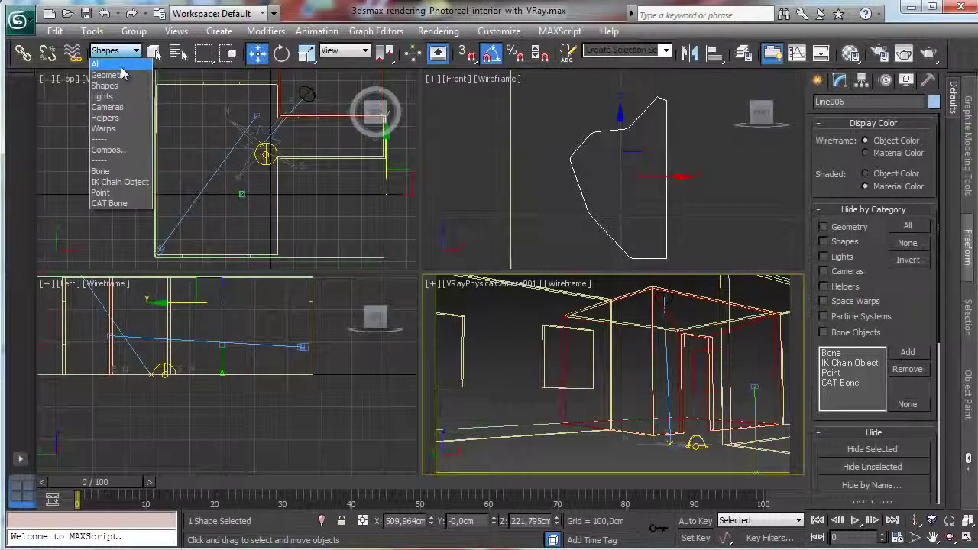
{"action": "left_click", "coordinate": [114, 59]}
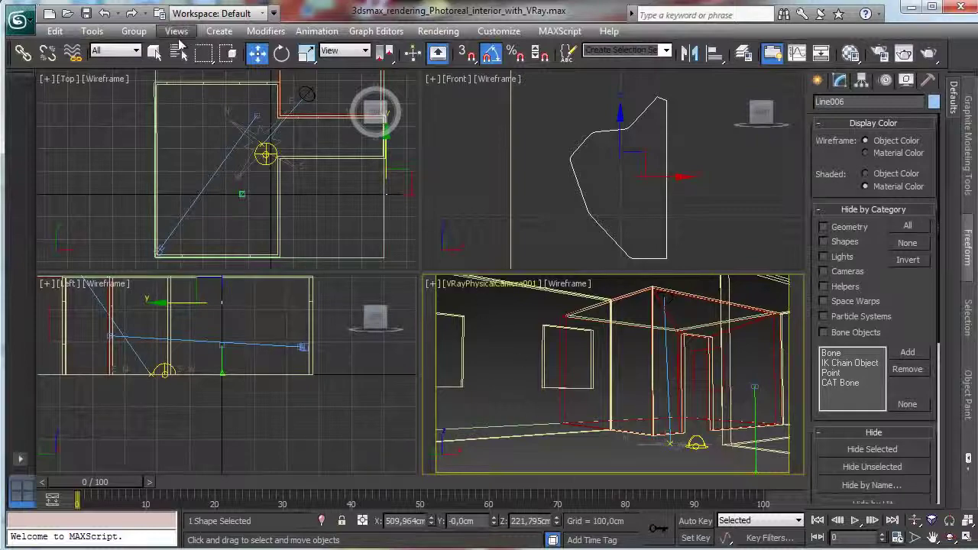
{"action": "left_click", "coordinate": [179, 51]}
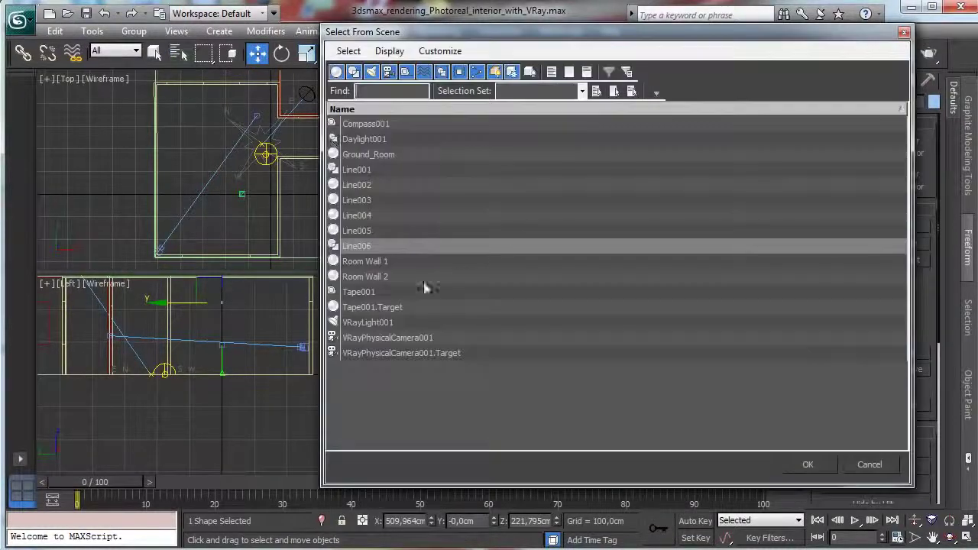
{"action": "double_click", "coordinate": [374, 230]}
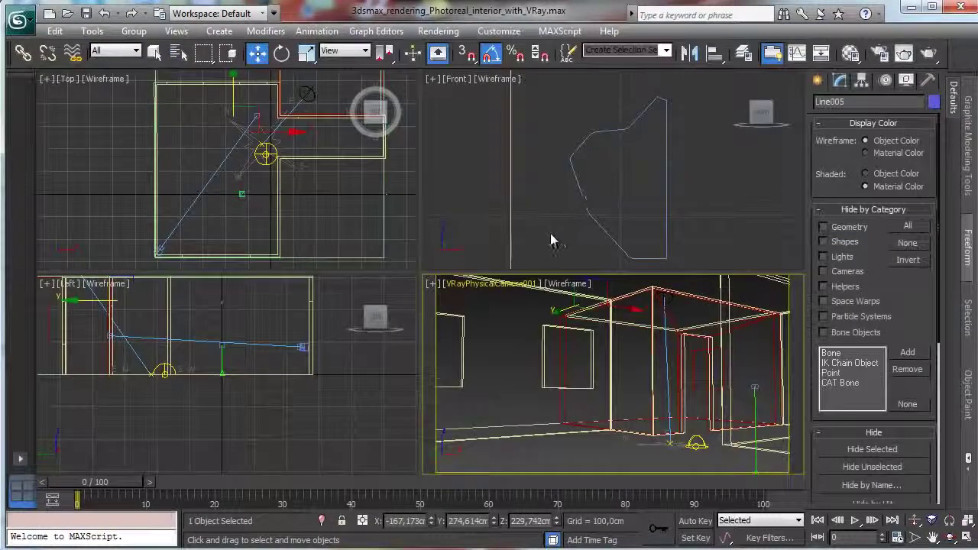
Step: Check which compound object commands are available for Line005 and inspect its modifier stack
{"action": "left_click", "coordinate": [565, 189]}
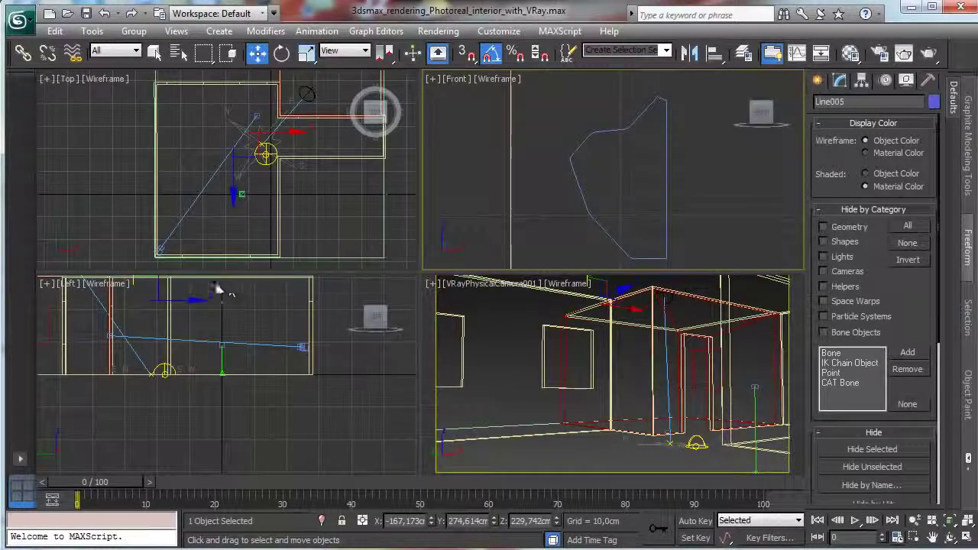
{"action": "right_click", "coordinate": [214, 318]}
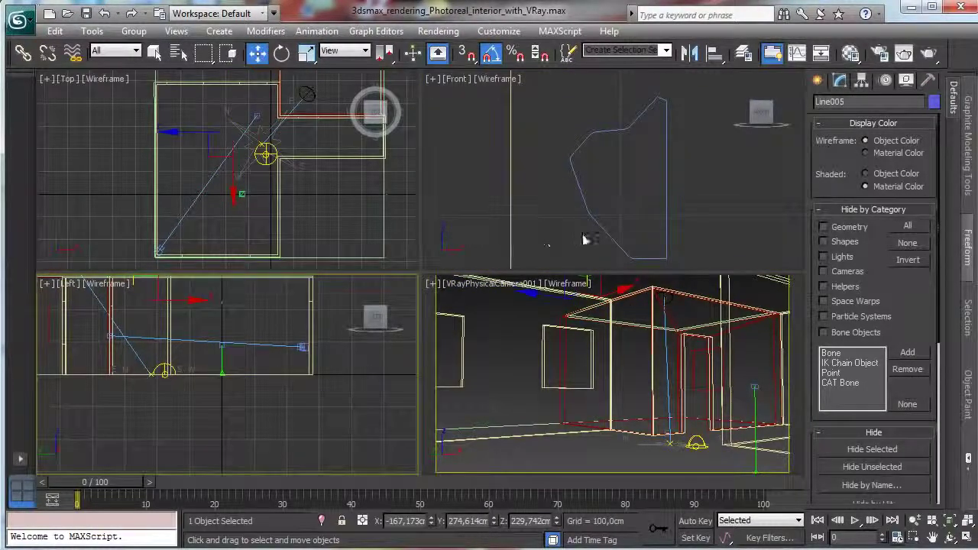
{"action": "left_click", "coordinate": [840, 80]}
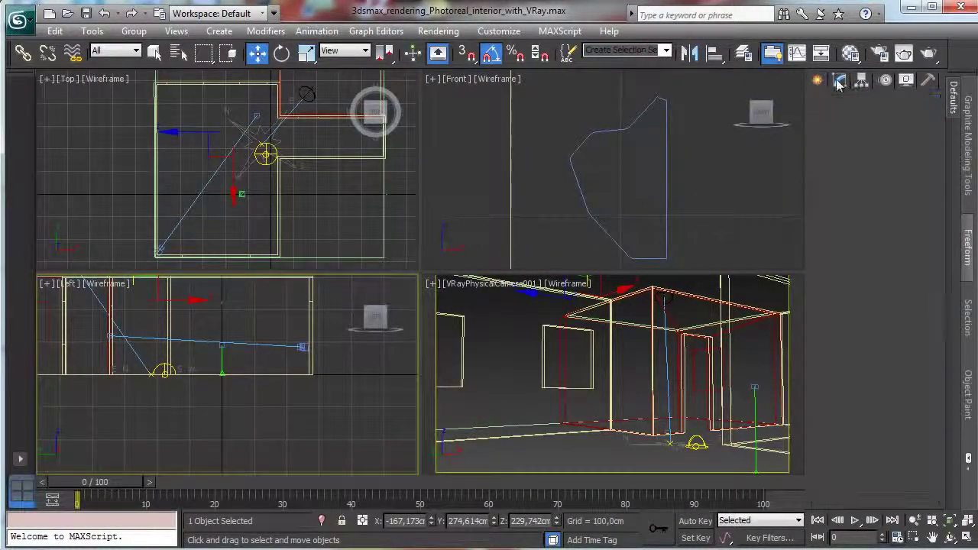
{"action": "left_click", "coordinate": [816, 81]}
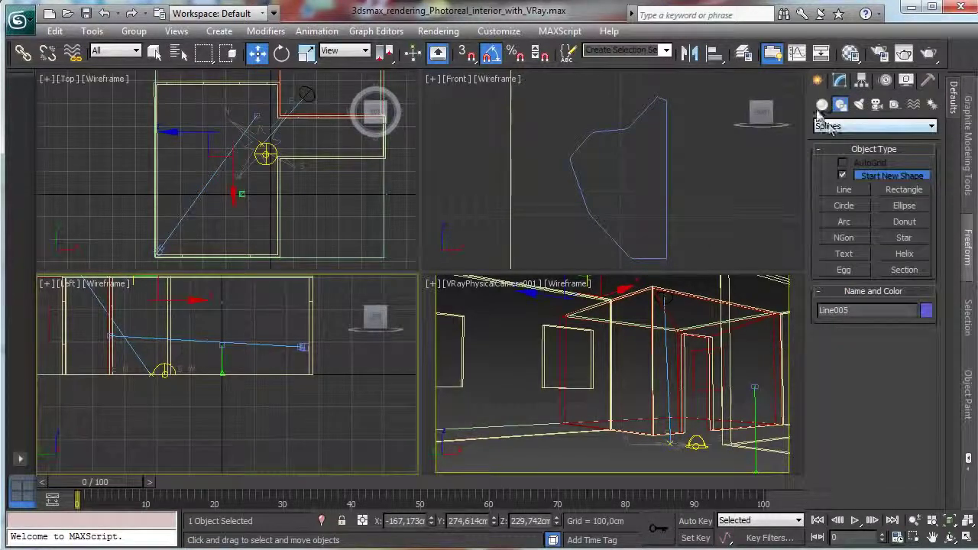
{"action": "left_click", "coordinate": [822, 104]}
{"action": "left_click", "coordinate": [871, 127]}
{"action": "left_click", "coordinate": [841, 153]}
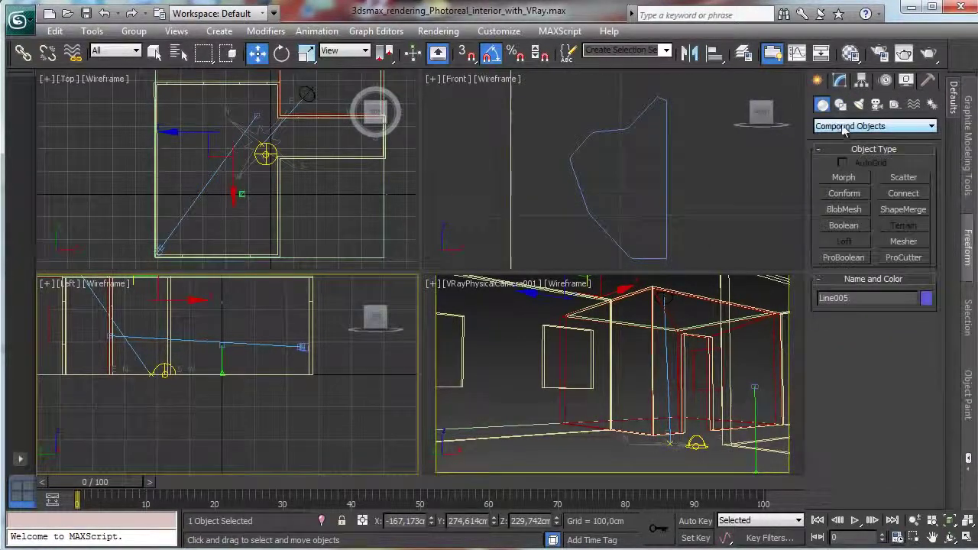
{"action": "left_click", "coordinate": [839, 82]}
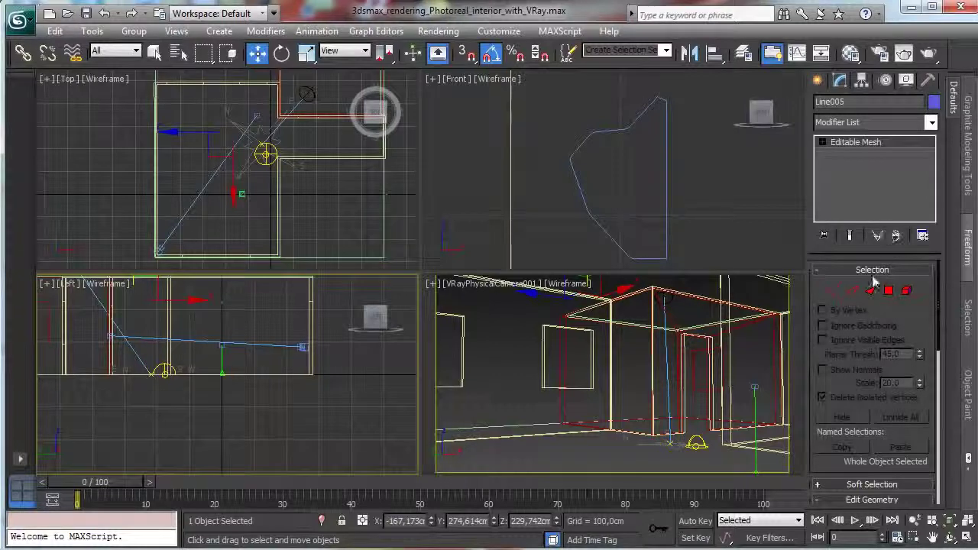
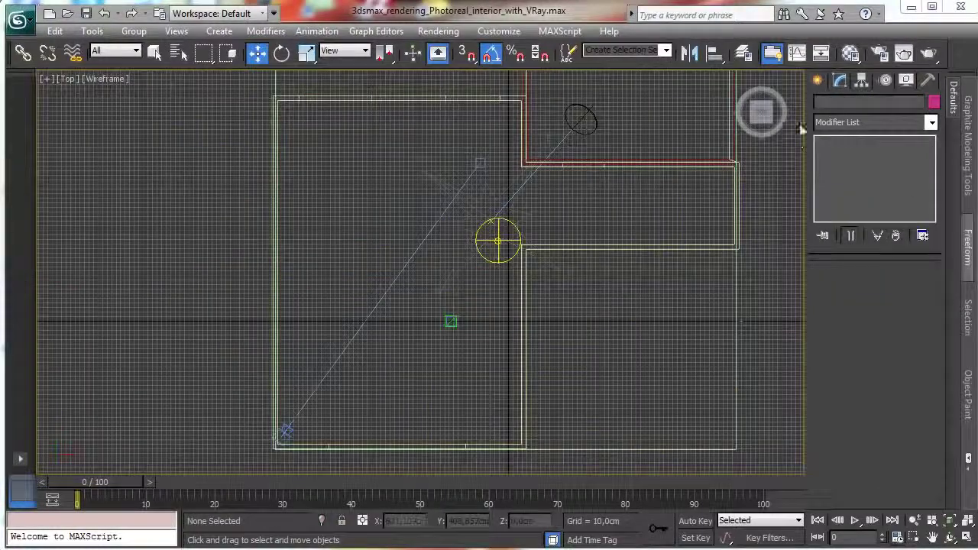
Step: Draw a closed line in the maximized Top view that follows the inner walls of the room and its side corridor
{"action": "left_click", "coordinate": [817, 81]}
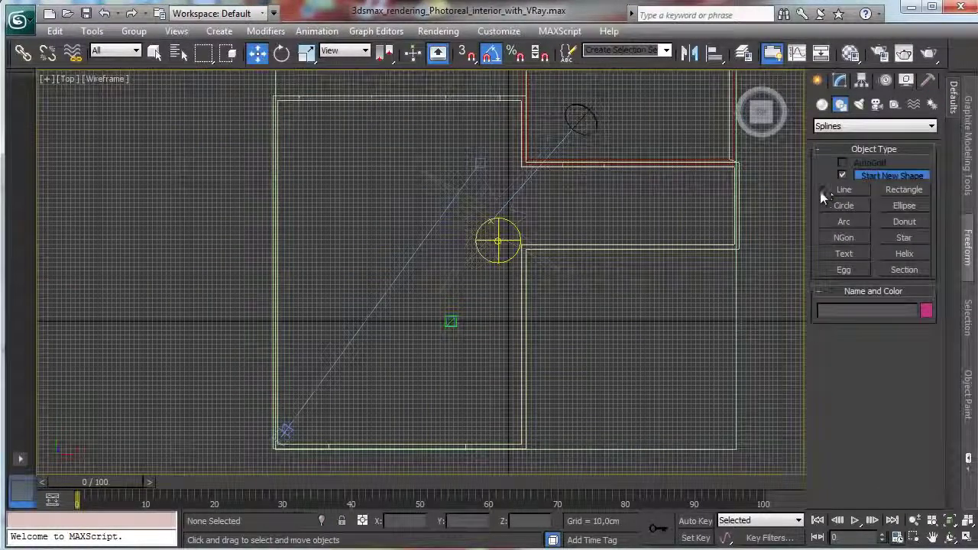
{"action": "left_click", "coordinate": [851, 190]}
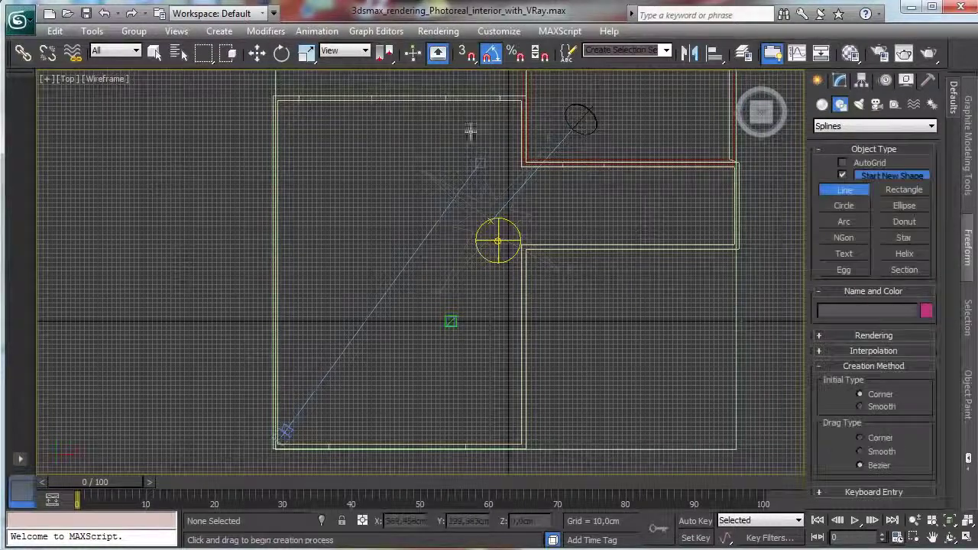
{"action": "left_click", "coordinate": [275, 100]}
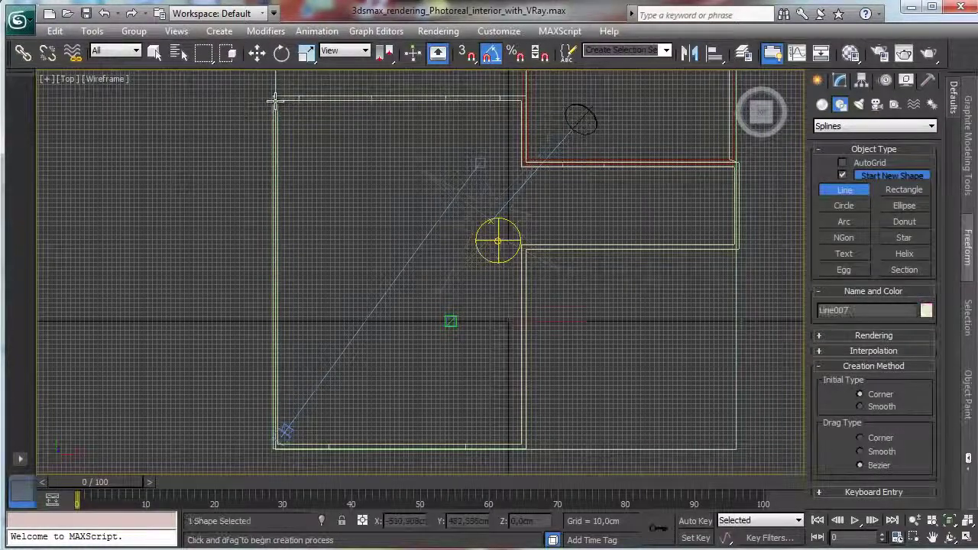
{"action": "left_click", "coordinate": [519, 100]}
{"action": "left_click", "coordinate": [519, 166]}
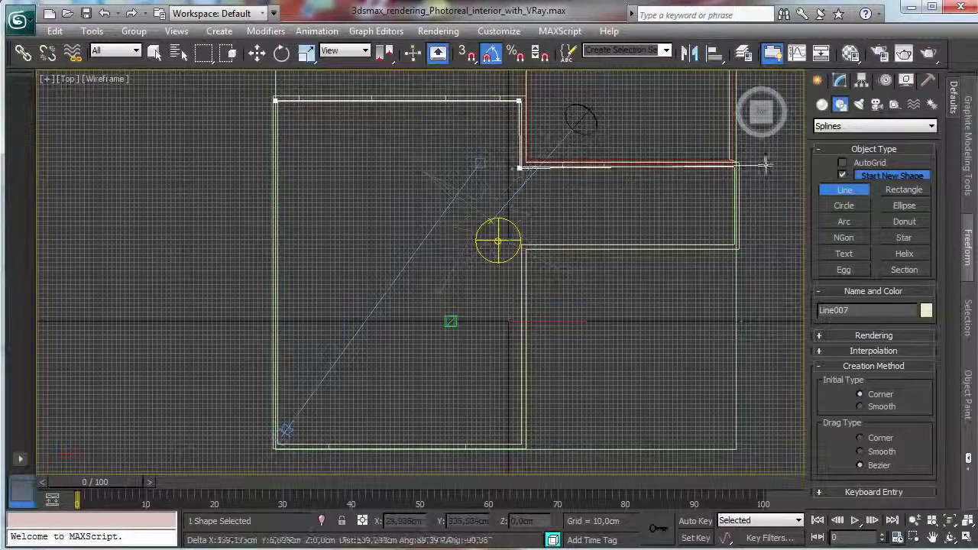
{"action": "left_click", "coordinate": [732, 167]}
{"action": "left_click", "coordinate": [735, 245]}
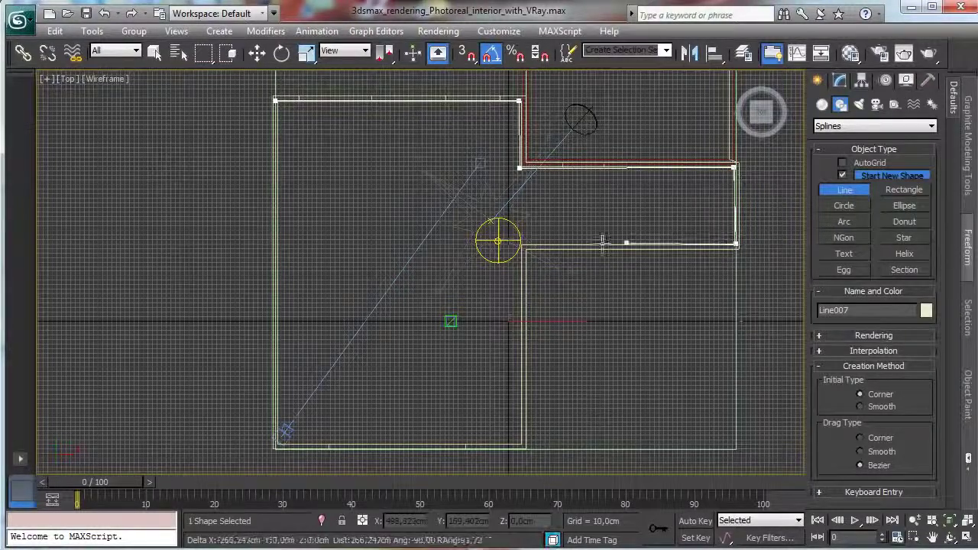
{"action": "left_click", "coordinate": [522, 244]}
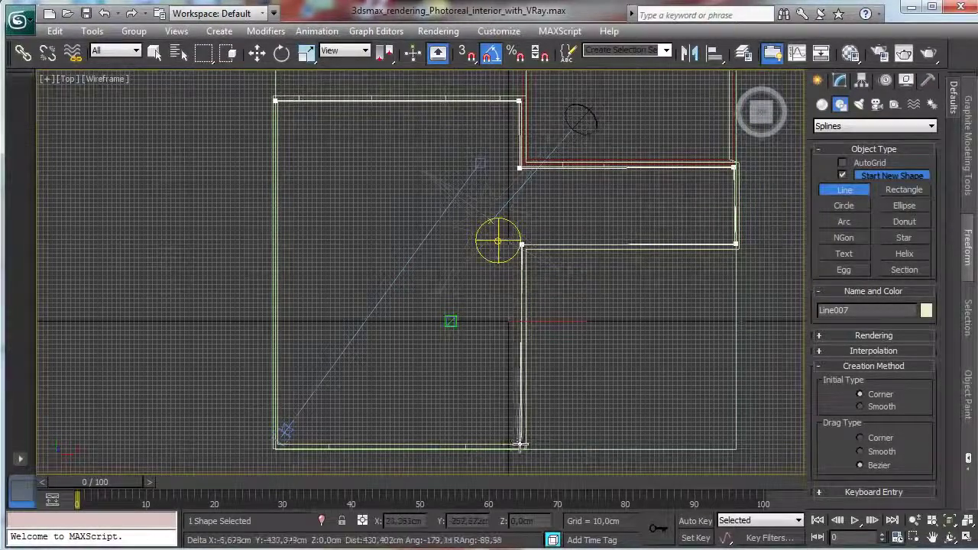
{"action": "left_click", "coordinate": [522, 443]}
{"action": "left_click", "coordinate": [278, 443]}
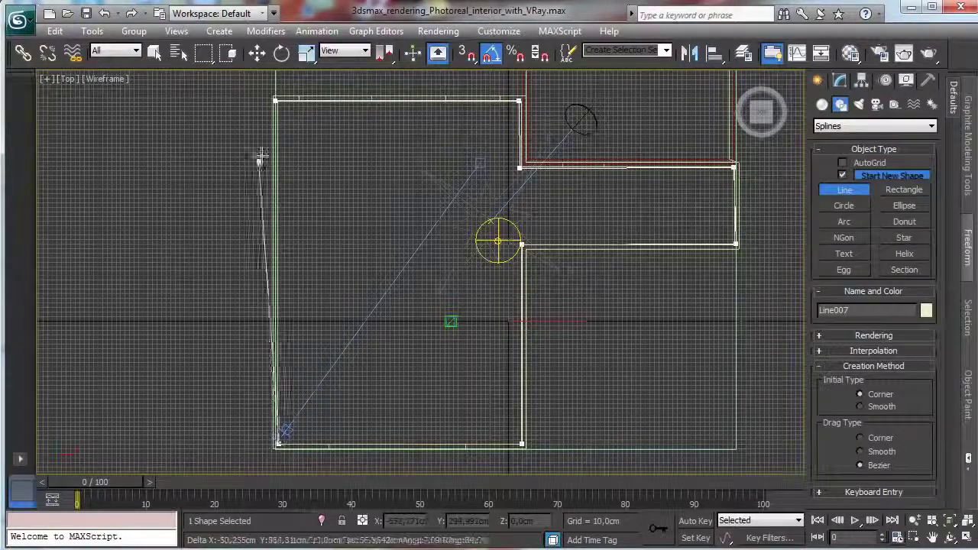
{"action": "left_click", "coordinate": [277, 99]}
{"action": "left_click", "coordinate": [625, 470]}
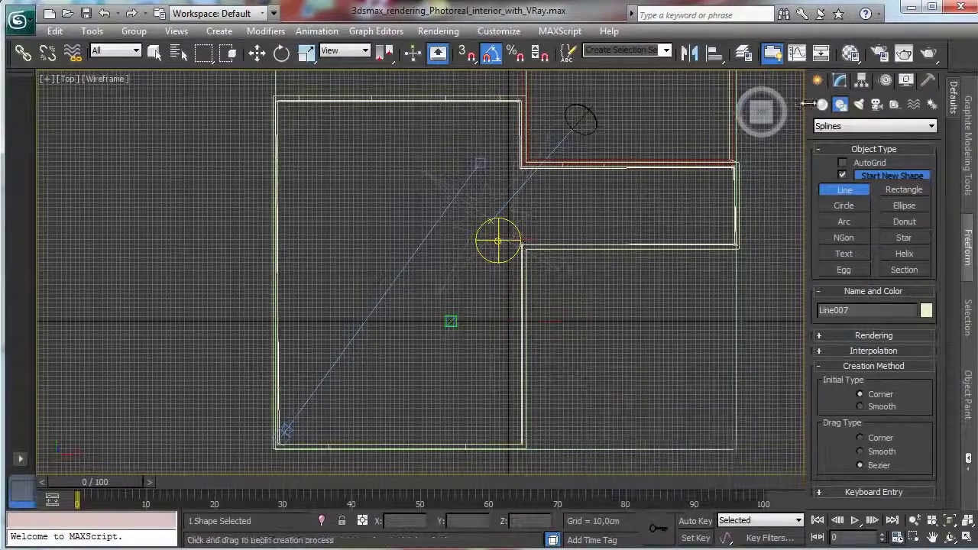
Step: Edit the traced line's vertices and move the two at the far end of the side corridor onto the inner wall corners
{"action": "left_click", "coordinate": [839, 80]}
{"action": "left_click", "coordinate": [822, 142]}
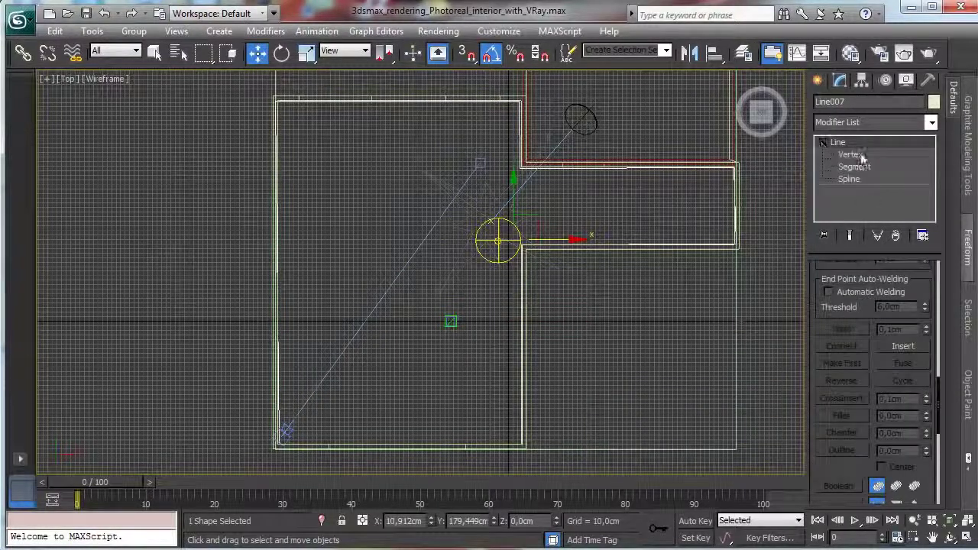
{"action": "left_click", "coordinate": [850, 154]}
{"action": "left_click", "coordinate": [915, 537]}
{"action": "left_click_drag", "start_coordinate": [690, 149], "coordinate": [781, 261]}
{"action": "left_click", "coordinate": [256, 52]}
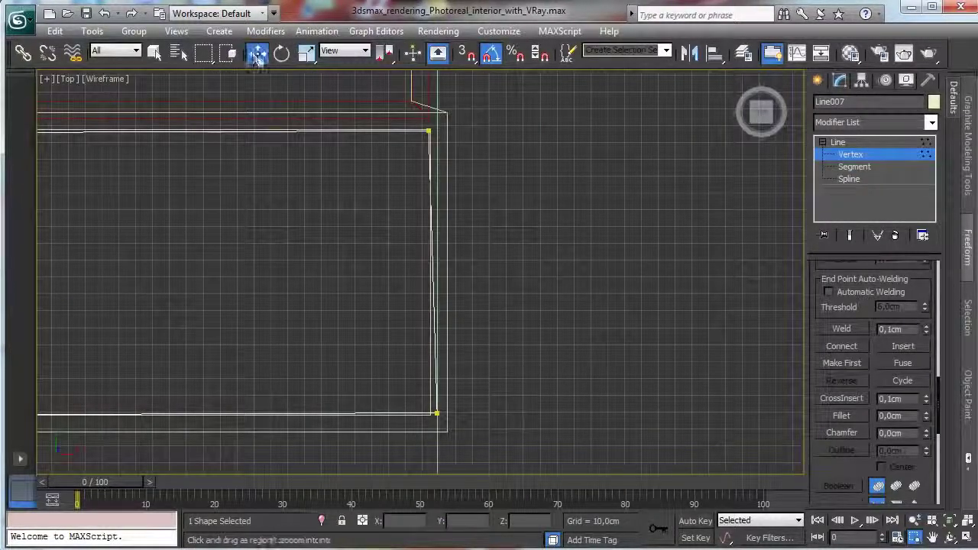
{"action": "left_click", "coordinate": [428, 132]}
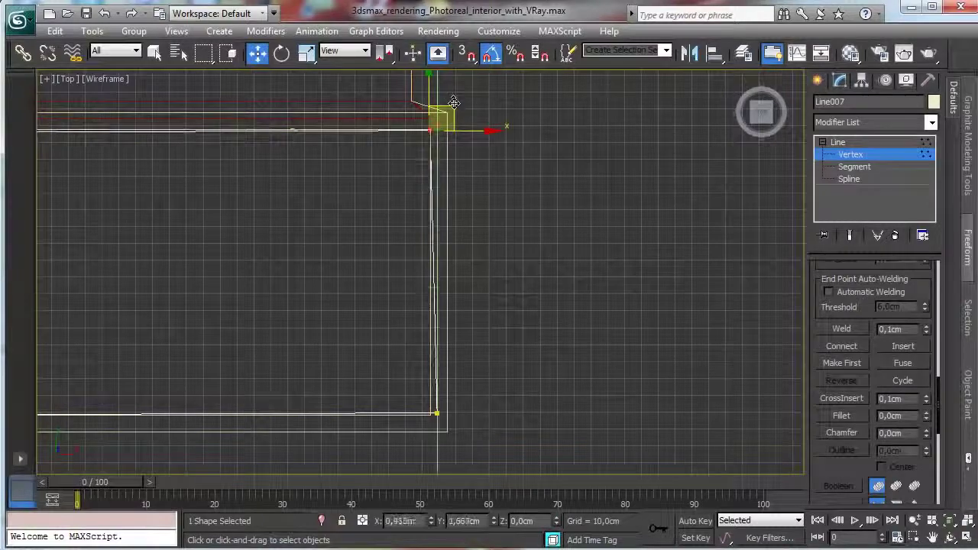
{"action": "left_click", "coordinate": [437, 413]}
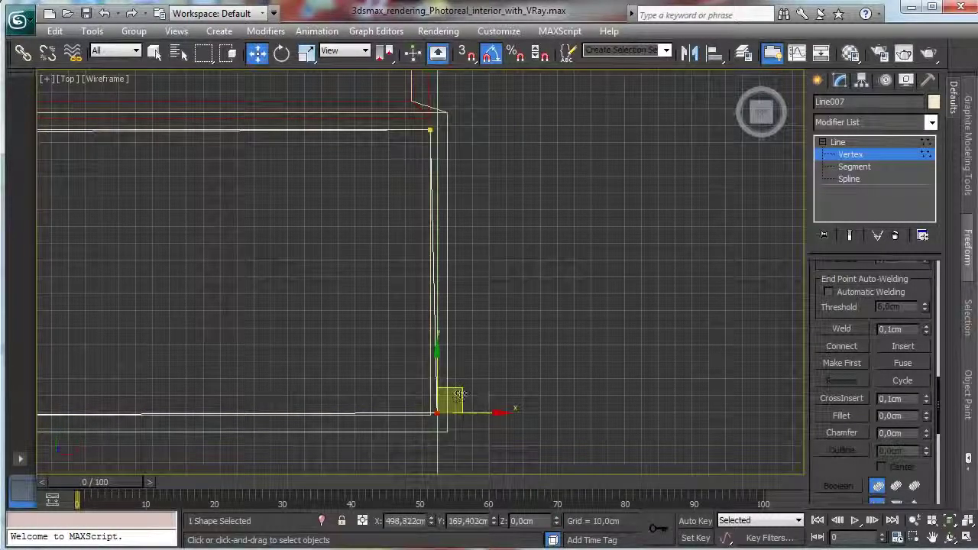
{"action": "left_click_drag", "start_coordinate": [456, 395], "coordinate": [458, 393]}
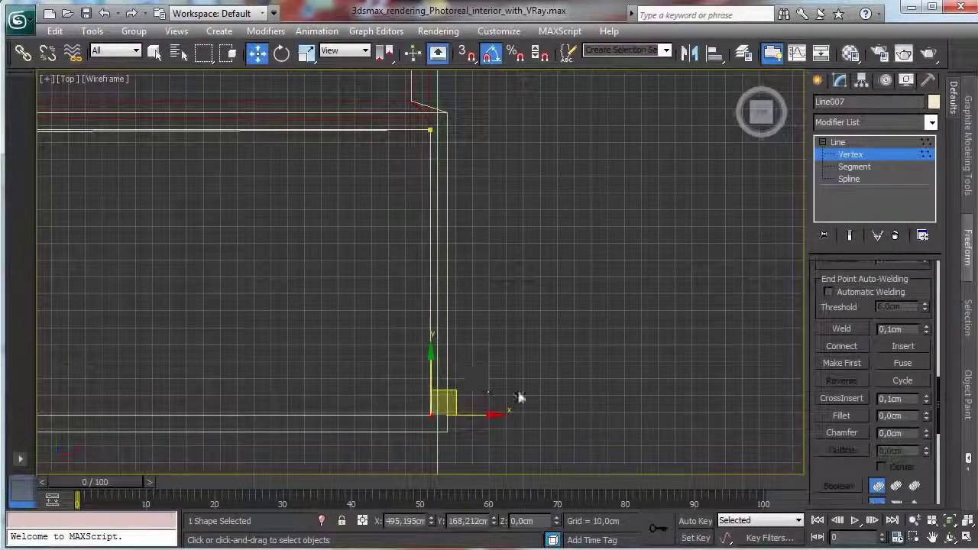
Step: Align the two vertices where the side corridor opens into the main room with the inner wall corners
{"action": "left_click", "coordinate": [933, 537]}
{"action": "left_click_drag", "start_coordinate": [237, 240], "coordinate": [692, 240]}
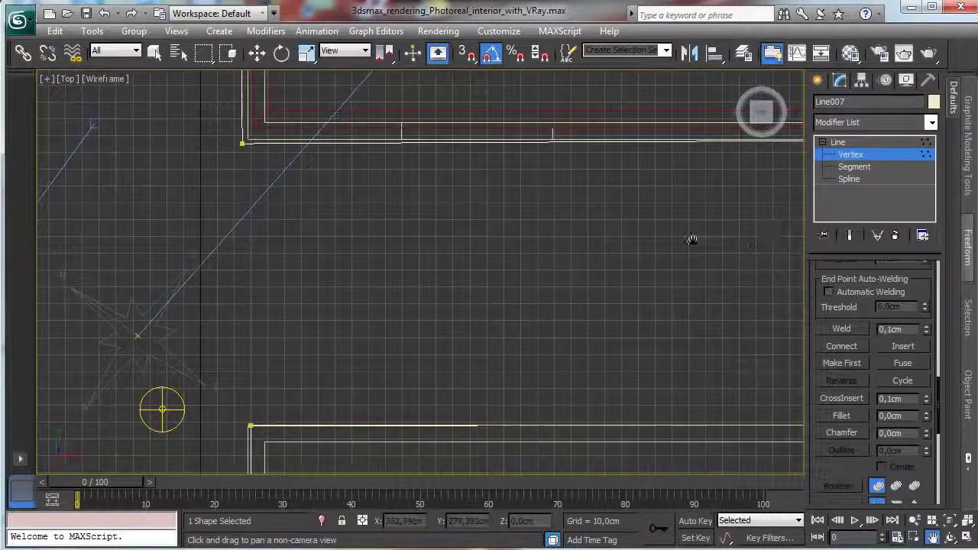
{"action": "left_click", "coordinate": [257, 54]}
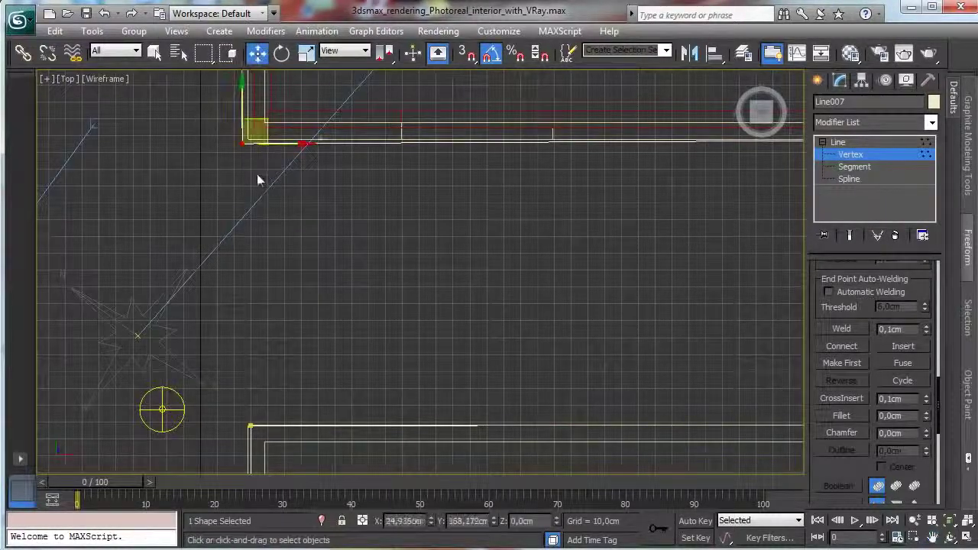
{"action": "left_click_drag", "start_coordinate": [267, 119], "coordinate": [277, 112]}
{"action": "left_click", "coordinate": [250, 425]}
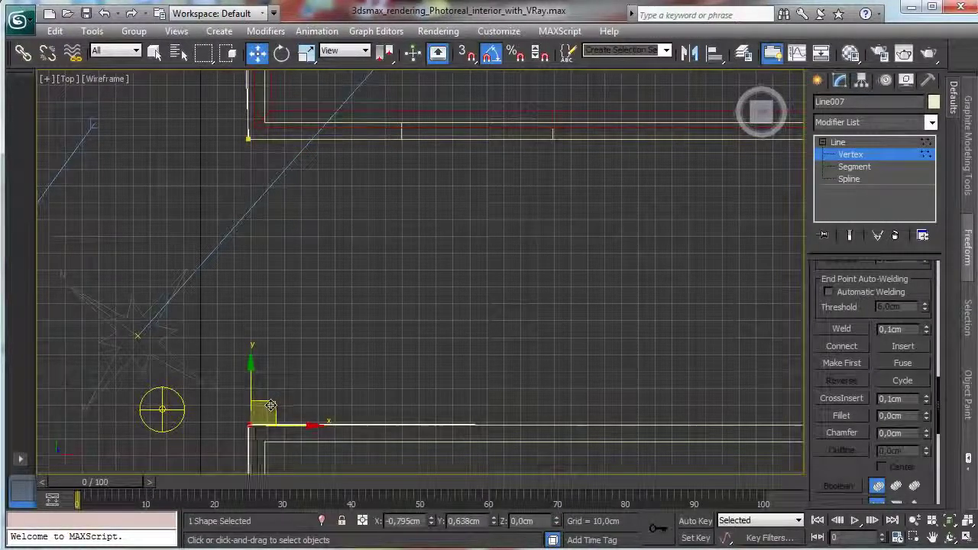
{"action": "left_click_drag", "start_coordinate": [271, 405], "coordinate": [266, 406]}
Step: Snap the path vertex at the main room's lower-right corner onto the inner wall corner by eye
{"action": "left_click", "coordinate": [933, 539]}
{"action": "left_click_drag", "start_coordinate": [303, 335], "coordinate": [485, 88]}
{"action": "left_click_drag", "start_coordinate": [441, 408], "coordinate": [432, 113]}
{"action": "left_click_drag", "start_coordinate": [463, 384], "coordinate": [480, 114]}
{"action": "left_click_drag", "start_coordinate": [469, 356], "coordinate": [495, 308]}
{"action": "left_click", "coordinate": [257, 52]}
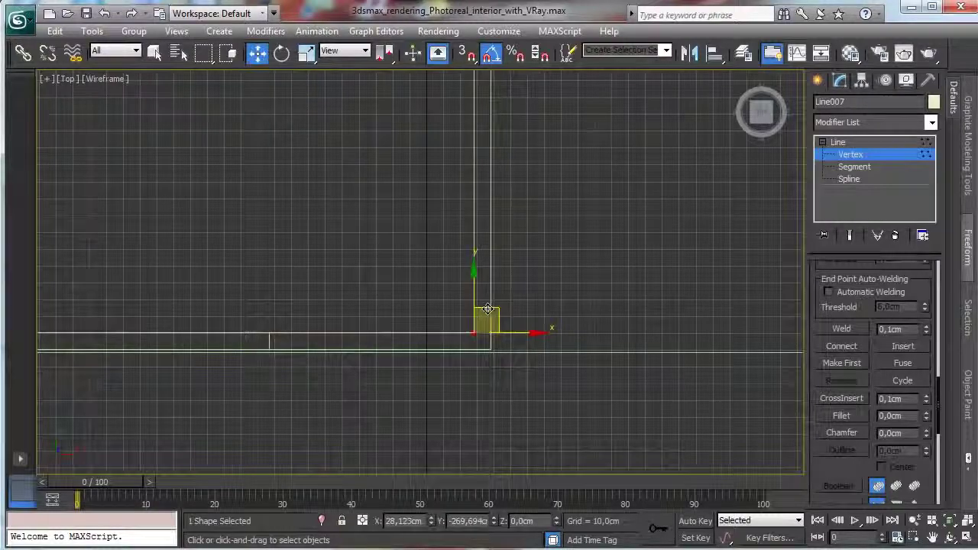
Step: Move the path vertex at the main room's lower-left corner onto the inner wall corner
{"action": "left_click", "coordinate": [934, 541]}
{"action": "left_click_drag", "start_coordinate": [191, 336], "coordinate": [623, 321]}
{"action": "left_click_drag", "start_coordinate": [175, 299], "coordinate": [611, 323]}
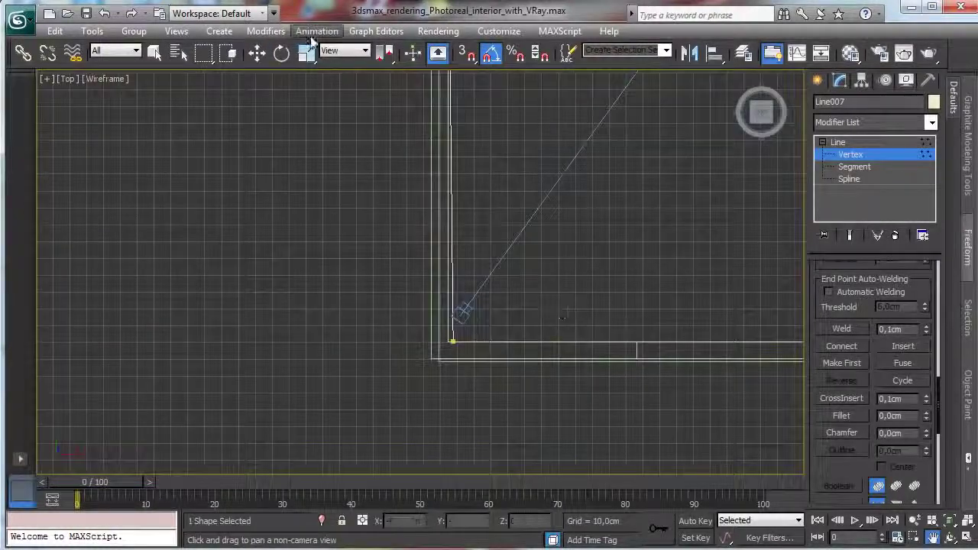
{"action": "left_click", "coordinate": [257, 52]}
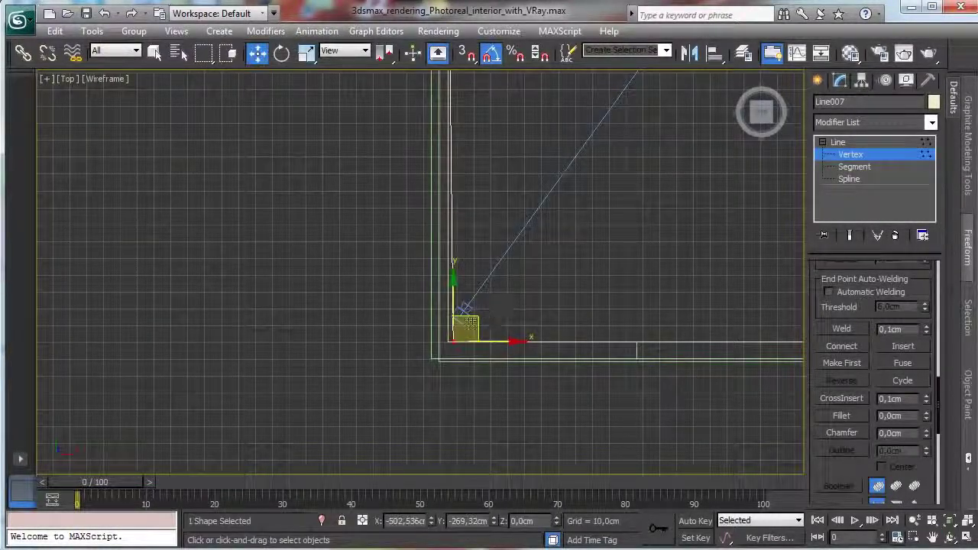
{"action": "left_click_drag", "start_coordinate": [471, 322], "coordinate": [460, 319]}
Step: Move the path vertex at the main room's upper-left corner onto the inner wall corner
{"action": "left_click", "coordinate": [932, 538]}
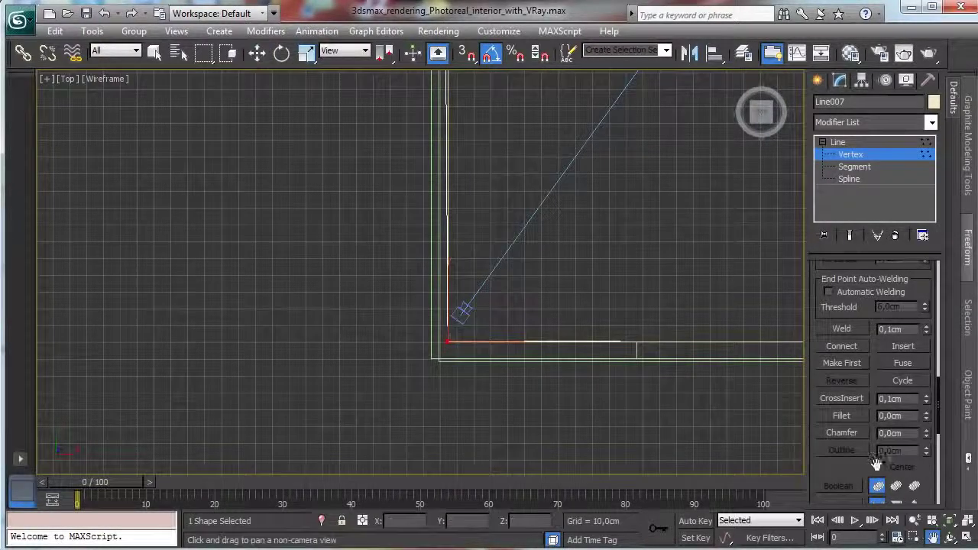
{"action": "left_click_drag", "start_coordinate": [583, 211], "coordinate": [454, 427]}
{"action": "left_click_drag", "start_coordinate": [444, 149], "coordinate": [476, 424]}
{"action": "left_click_drag", "start_coordinate": [395, 174], "coordinate": [348, 342]}
{"action": "mouse_move", "coordinate": [412, 156]}
{"action": "left_mouse_down"}
{"action": "mouse_move", "coordinate": [445, 273]}
{"action": "mouse_move", "coordinate": [435, 411]}
{"action": "left_mouse_up"}
{"action": "left_click", "coordinate": [257, 52]}
{"action": "left_click_drag", "start_coordinate": [250, 175], "coordinate": [385, 299]}
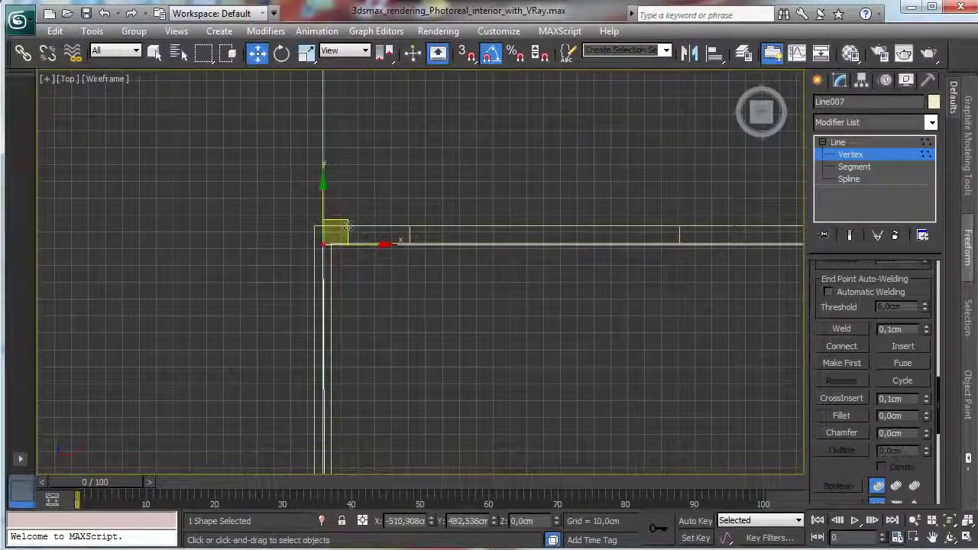
{"action": "left_click_drag", "start_coordinate": [347, 224], "coordinate": [363, 223]}
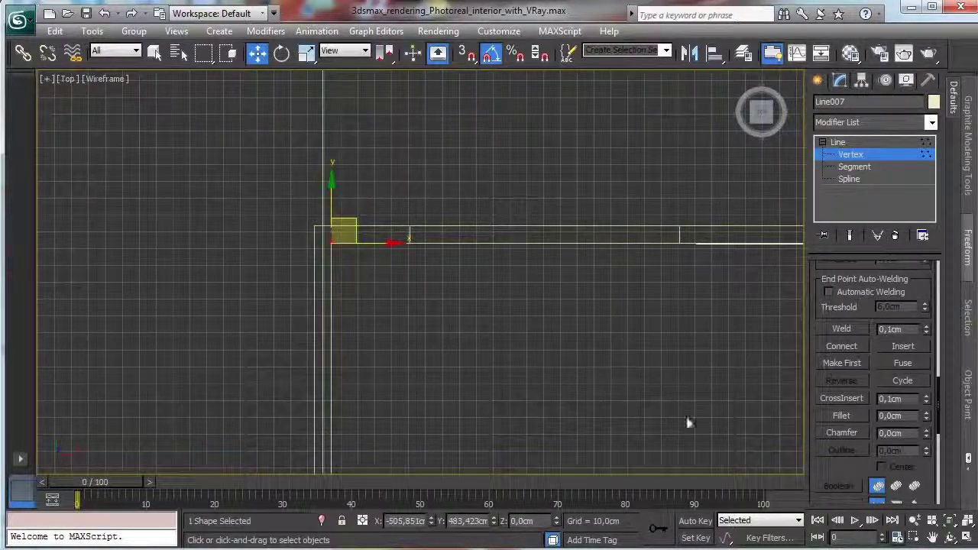
Step: Move the path vertex at the main room's upper-right corner onto the wall corner and finish vertex editing
{"action": "left_click", "coordinate": [932, 537]}
{"action": "left_click_drag", "start_coordinate": [729, 361], "coordinate": [197, 314]}
{"action": "left_click_drag", "start_coordinate": [589, 326], "coordinate": [417, 351]}
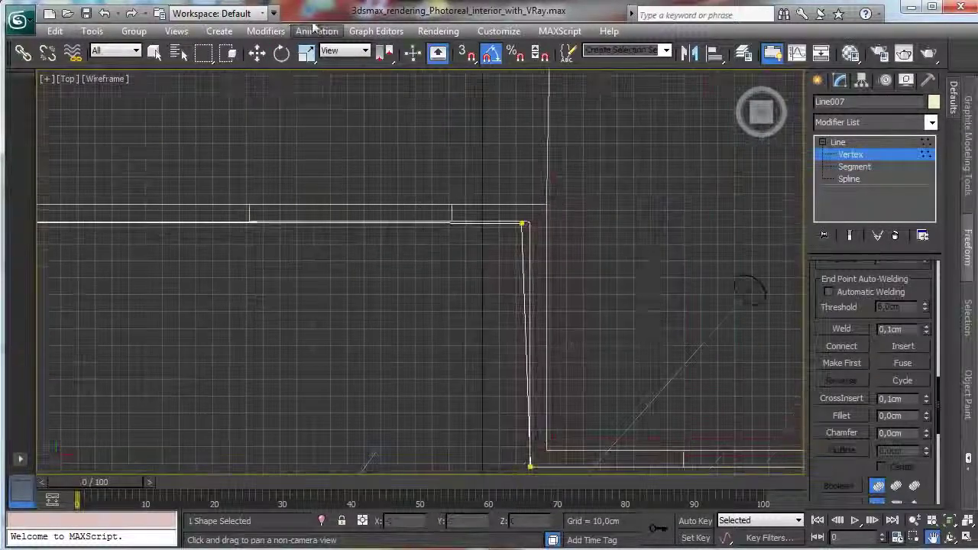
{"action": "left_click", "coordinate": [258, 53]}
{"action": "left_click_drag", "start_coordinate": [469, 175], "coordinate": [592, 243]}
{"action": "left_click_drag", "start_coordinate": [544, 200], "coordinate": [553, 198]}
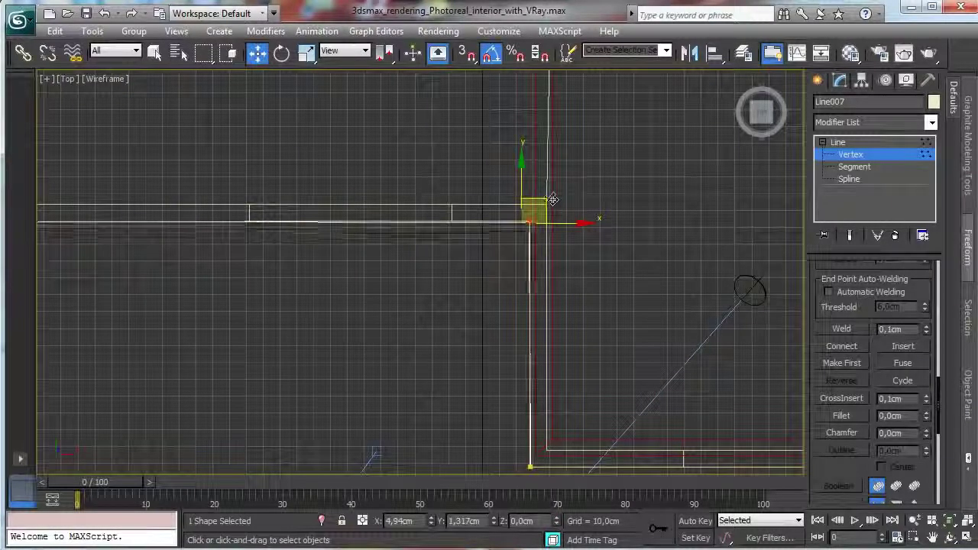
{"action": "left_click_drag", "start_coordinate": [553, 199], "coordinate": [575, 205]}
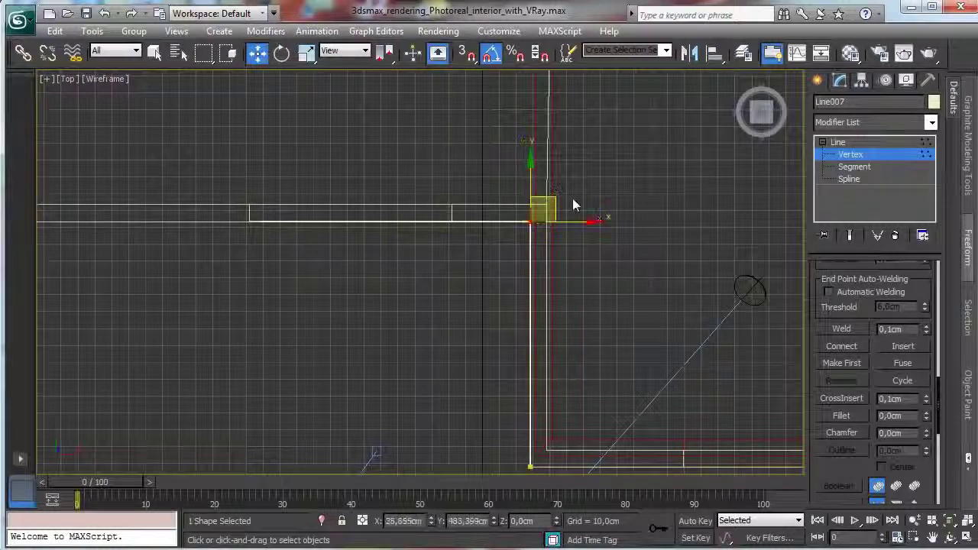
{"action": "left_click", "coordinate": [849, 155]}
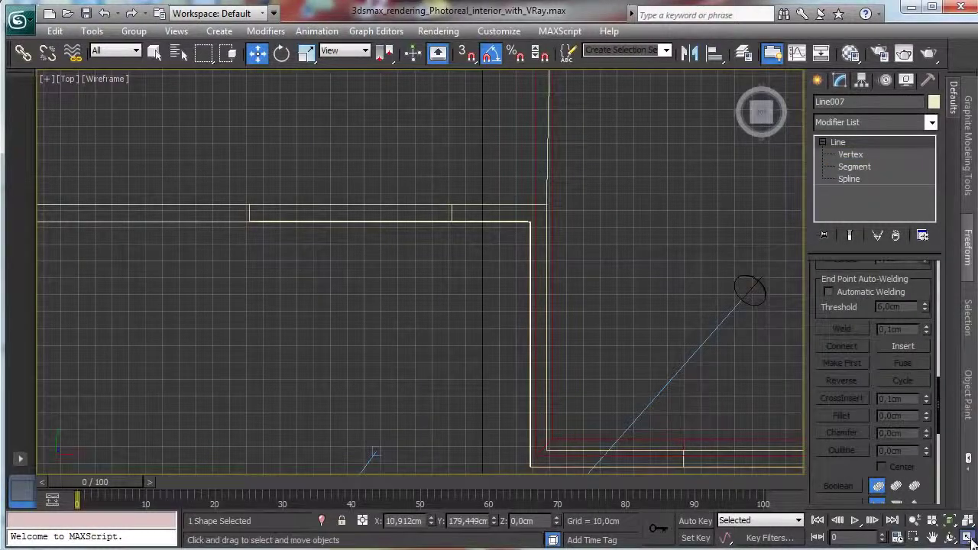
Step: Raise the Line007 path along Z to about 246 cm, near the top of the walls, in the camera view
{"action": "left_click", "coordinate": [950, 537]}
{"action": "right_click", "coordinate": [695, 384]}
{"action": "left_click_drag", "start_coordinate": [710, 390], "coordinate": [727, 234]}
Step: Clone the raised Line007 path and lower the copy to just above the floor
{"action": "left_click", "coordinate": [55, 30]}
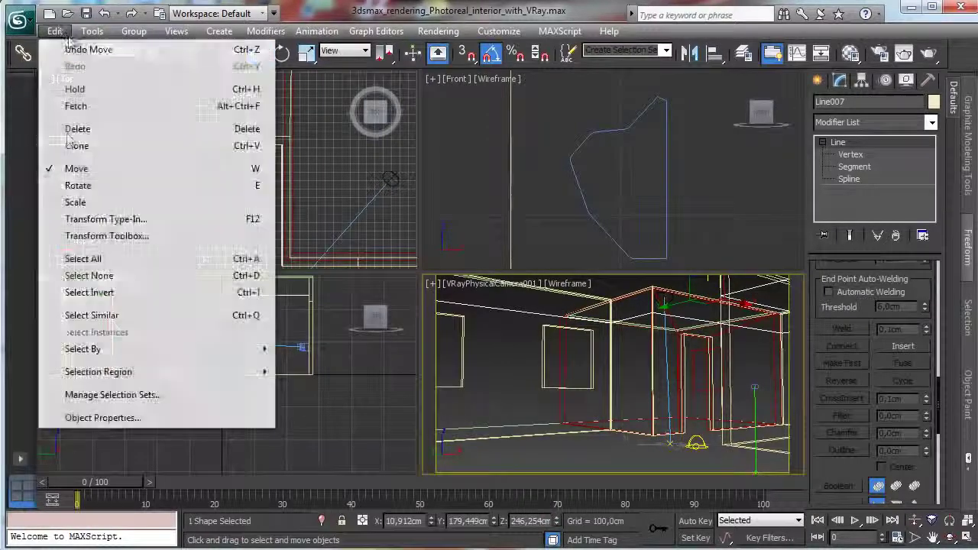
{"action": "left_click", "coordinate": [77, 146]}
{"action": "left_click", "coordinate": [451, 339]}
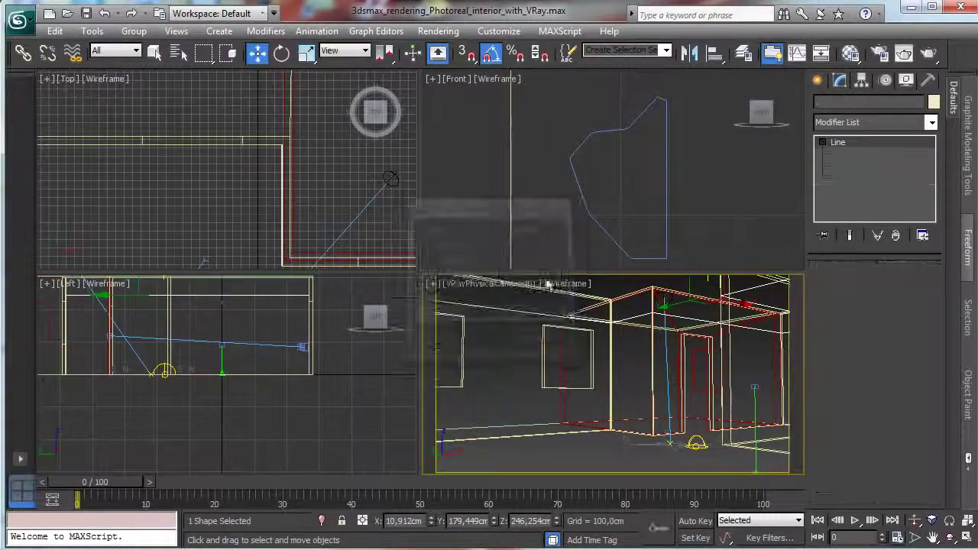
{"action": "left_click_drag", "start_coordinate": [709, 284], "coordinate": [701, 425]}
Step: Loft the upper Line007 path as a compound object, getting the moulding cross-section in the Front view as its shape
{"action": "left_click", "coordinate": [634, 316]}
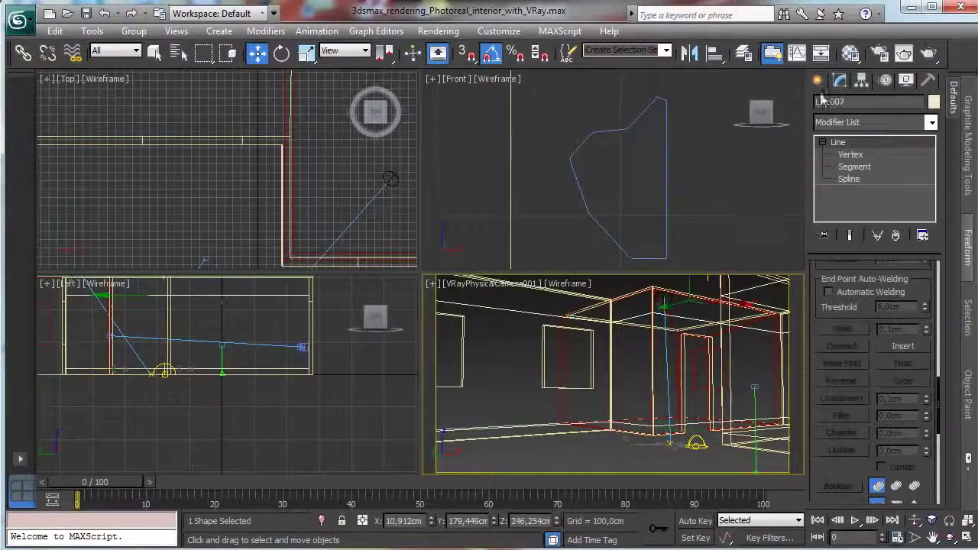
{"action": "left_click", "coordinate": [817, 79]}
{"action": "left_click", "coordinate": [823, 105]}
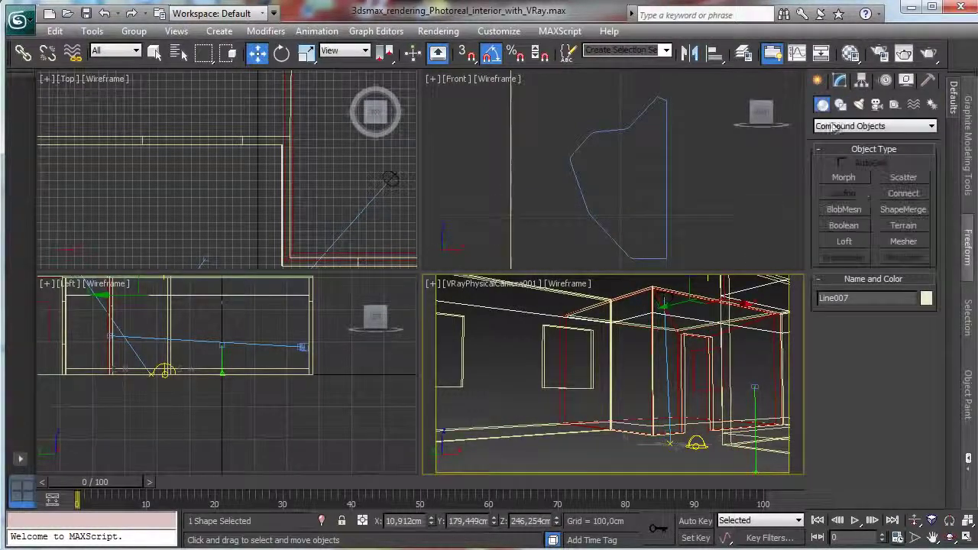
{"action": "left_click", "coordinate": [845, 241]}
{"action": "left_click", "coordinate": [905, 338]}
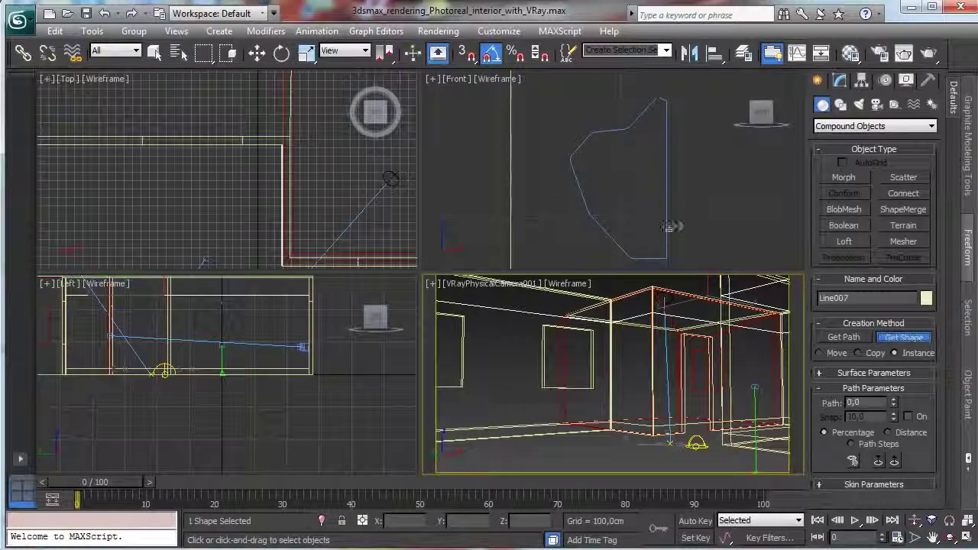
{"action": "left_click", "coordinate": [691, 249]}
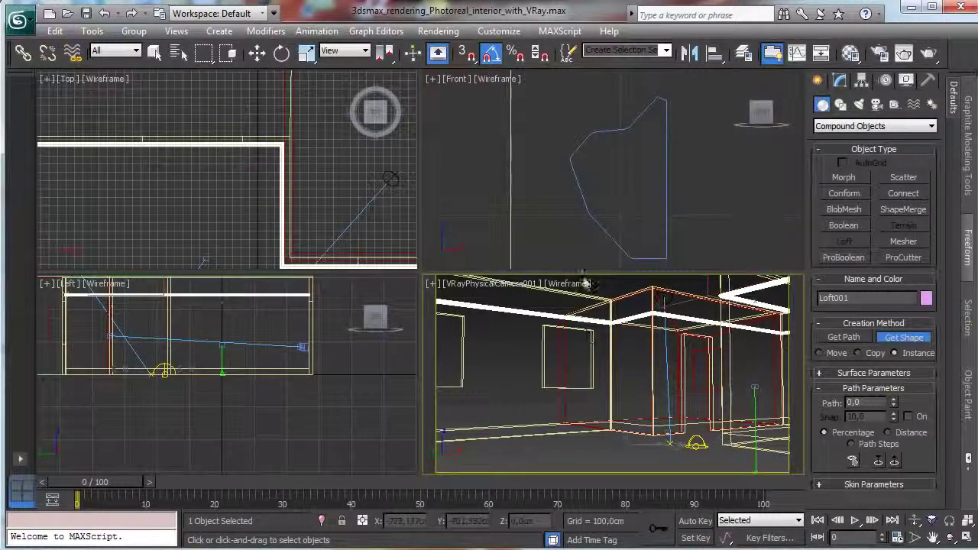
Step: Set the VRayPhysicalCamera001 viewport to Shaded and inspect the lofted moulding in the Front and camera views
{"action": "left_click", "coordinate": [567, 284]}
{"action": "left_click", "coordinate": [616, 316]}
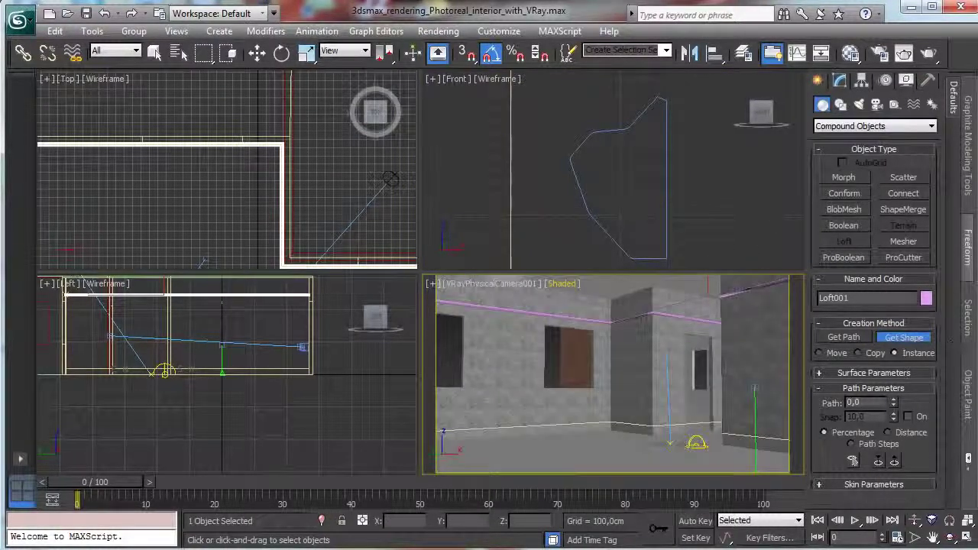
{"action": "left_click", "coordinate": [668, 223], "text": "ctrl"}
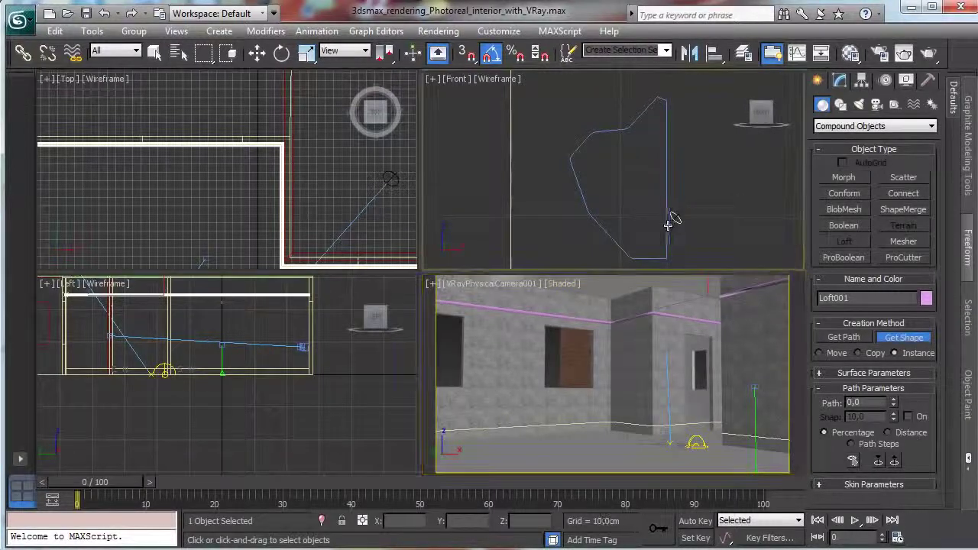
{"action": "left_click", "coordinate": [949, 521]}
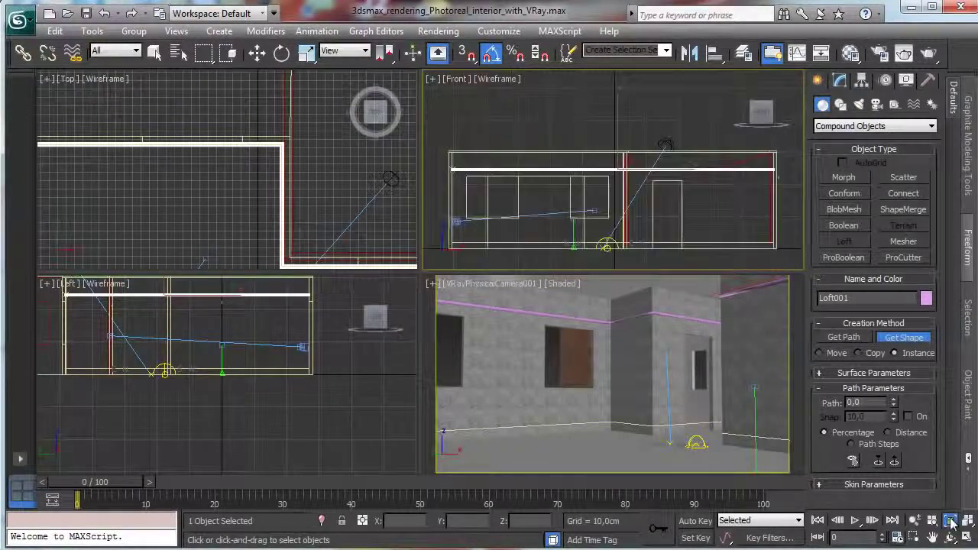
{"action": "left_click", "coordinate": [915, 537]}
{"action": "left_click_drag", "start_coordinate": [771, 179], "coordinate": [794, 220]}
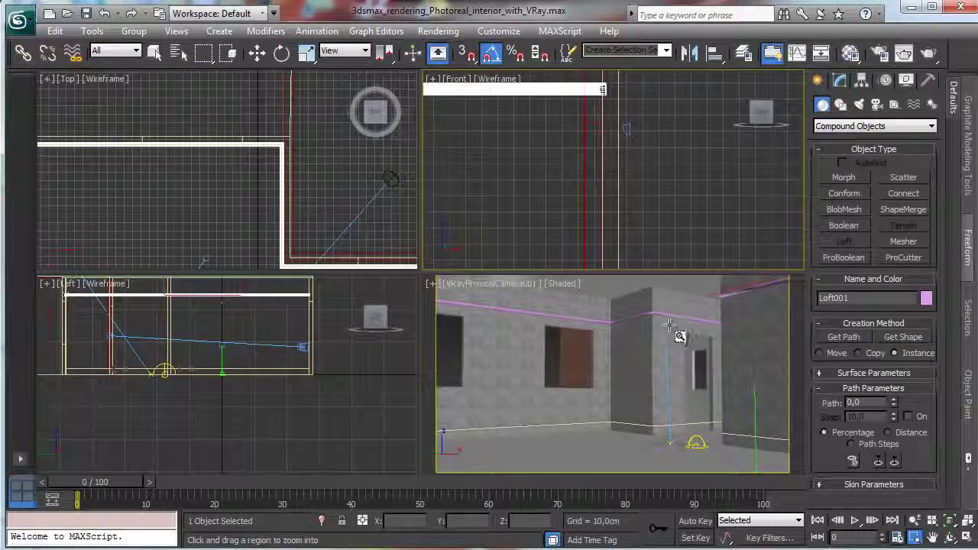
{"action": "right_click", "coordinate": [672, 326]}
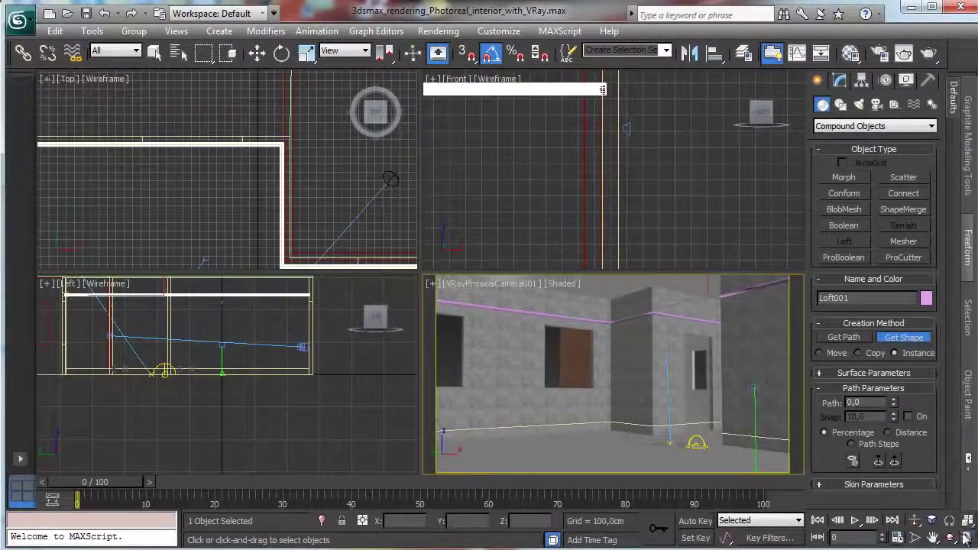
{"action": "left_click", "coordinate": [966, 538]}
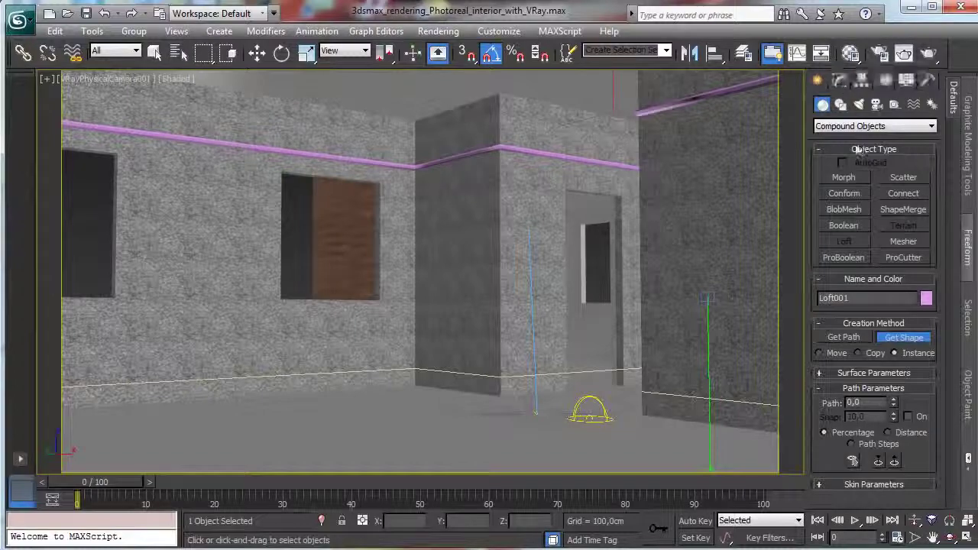
{"action": "left_click", "coordinate": [965, 520]}
Step: Select the cross-section of the lofted ceiling moulding at its Shape sub-object level, picking it in the Top view
{"action": "left_click", "coordinate": [840, 80]}
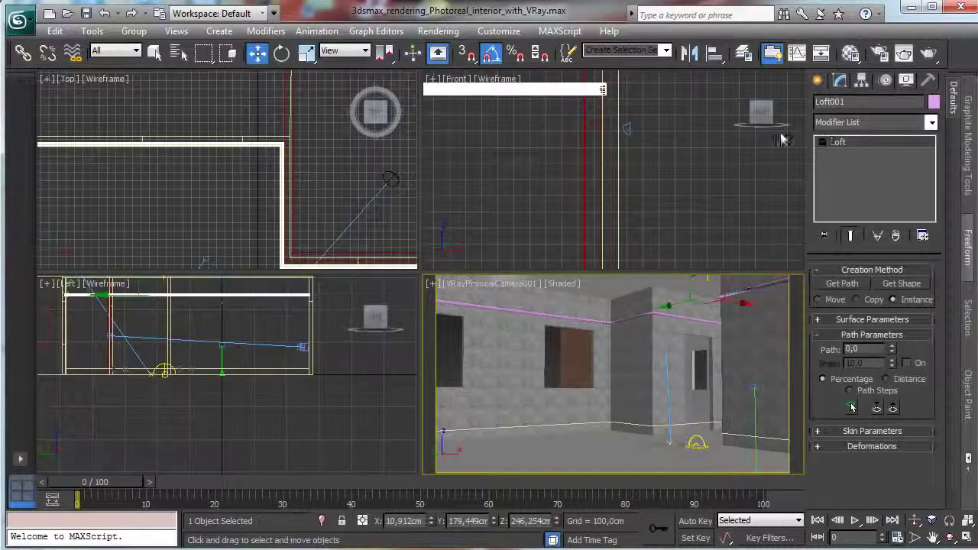
{"action": "left_click", "coordinate": [822, 143]}
{"action": "left_click", "coordinate": [848, 155]}
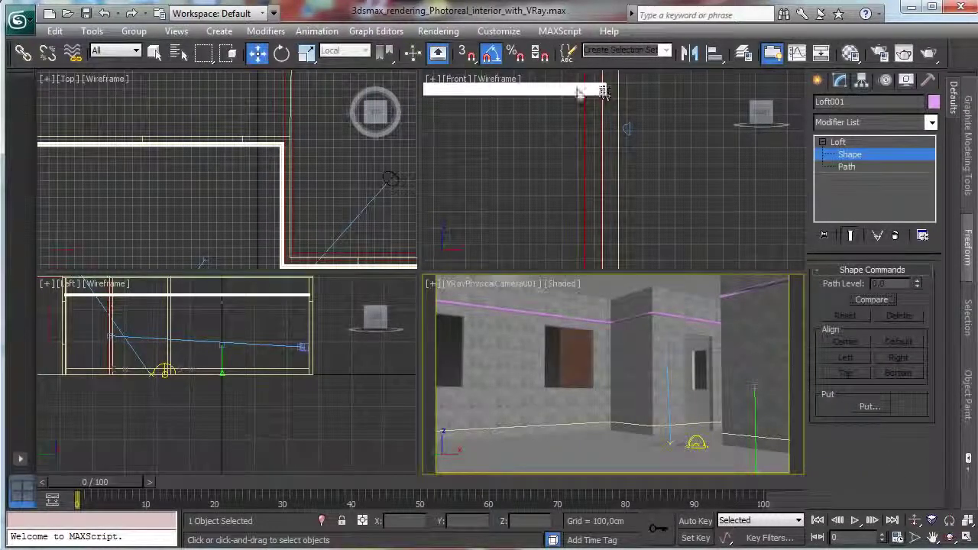
{"action": "right_click", "coordinate": [257, 141]}
{"action": "left_click", "coordinate": [950, 520]}
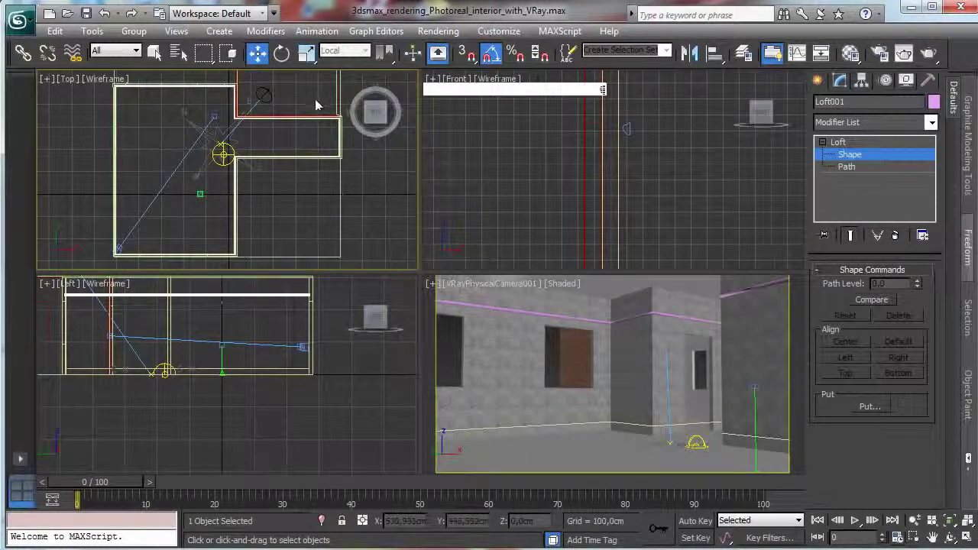
{"action": "left_click_drag", "start_coordinate": [151, 120], "coordinate": [152, 122]}
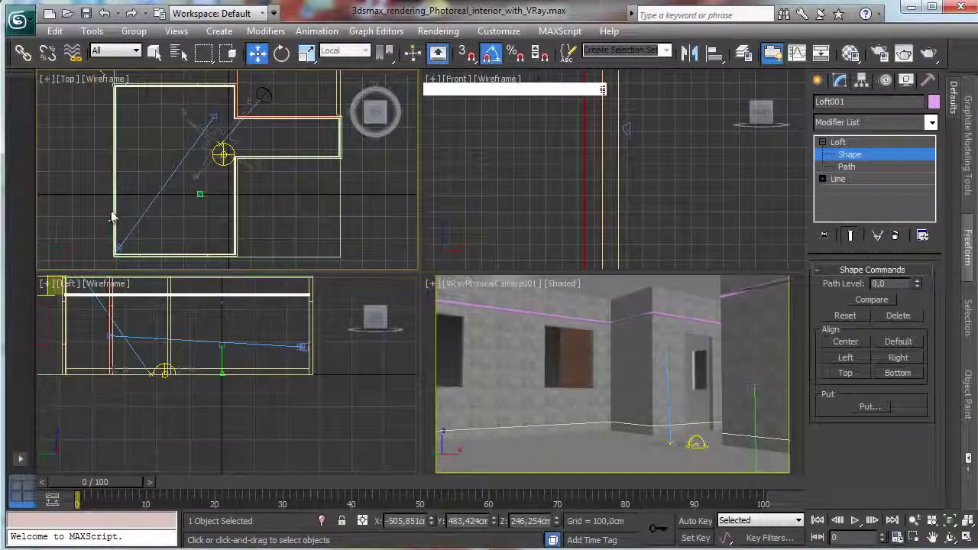
Step: Shift the loft's cross-section flush with the wall in the Front view and scale it down uniformly, returning to the Loft level
{"action": "right_click", "coordinate": [690, 188]}
{"action": "left_click", "coordinate": [949, 520]}
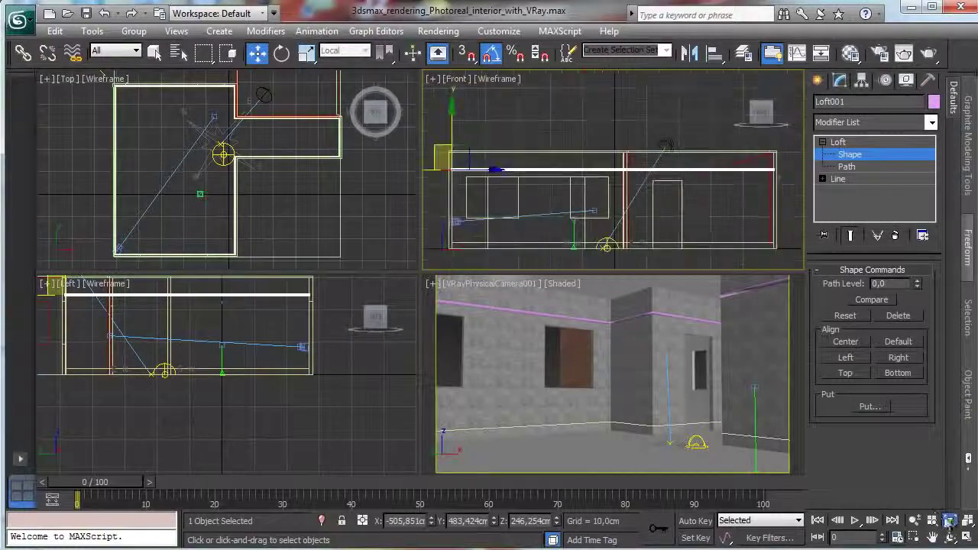
{"action": "left_click", "coordinate": [914, 538]}
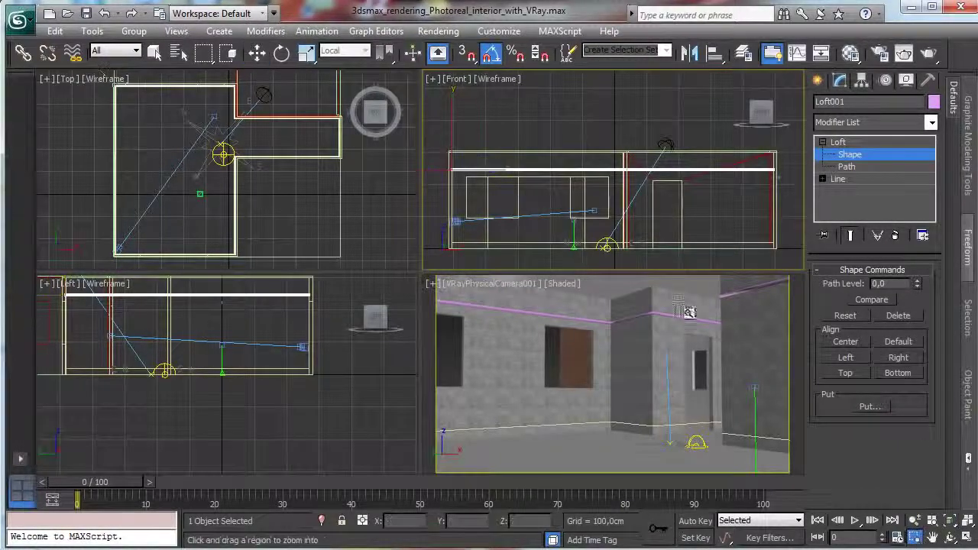
{"action": "left_click_drag", "start_coordinate": [428, 148], "coordinate": [475, 194]}
{"action": "left_click_drag", "start_coordinate": [610, 148], "coordinate": [643, 188]}
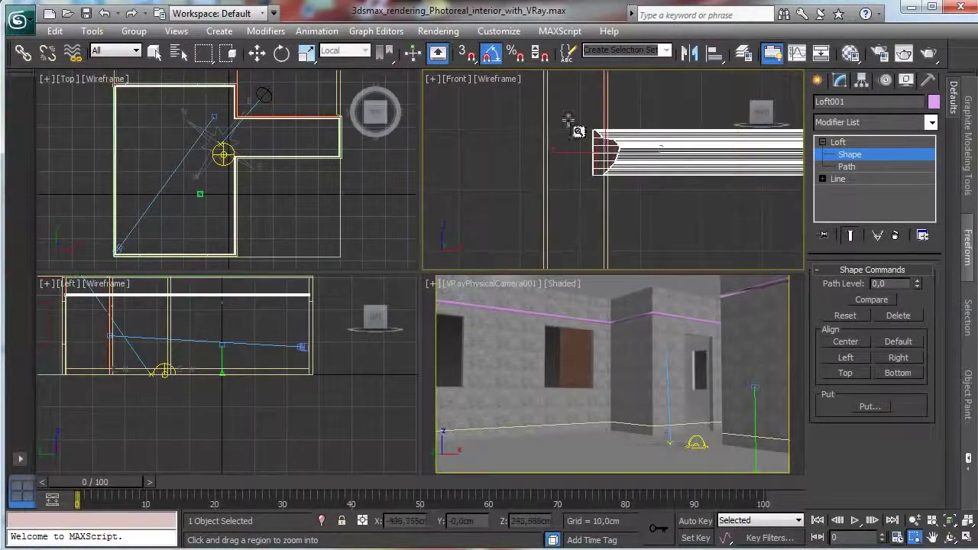
{"action": "left_click_drag", "start_coordinate": [567, 120], "coordinate": [626, 196]}
{"action": "left_click", "coordinate": [258, 52]}
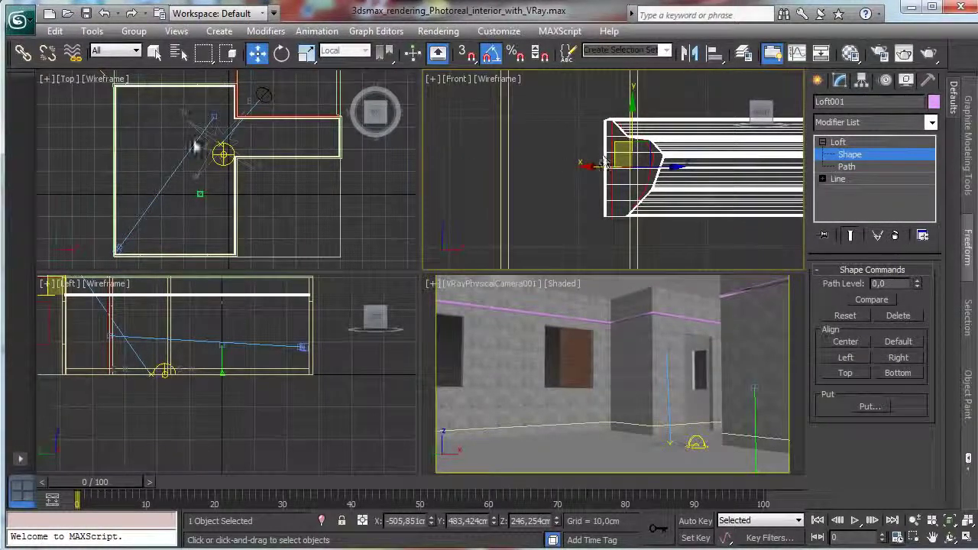
{"action": "right_click", "coordinate": [165, 138]}
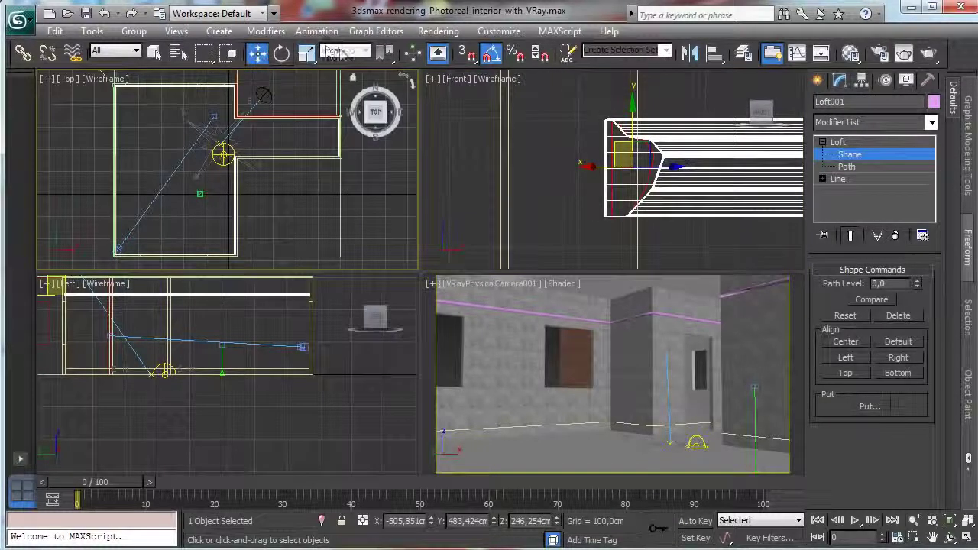
{"action": "left_click_drag", "start_coordinate": [587, 166], "coordinate": [612, 227]}
{"action": "key", "text": "r"}
{"action": "left_click", "coordinate": [851, 156]}
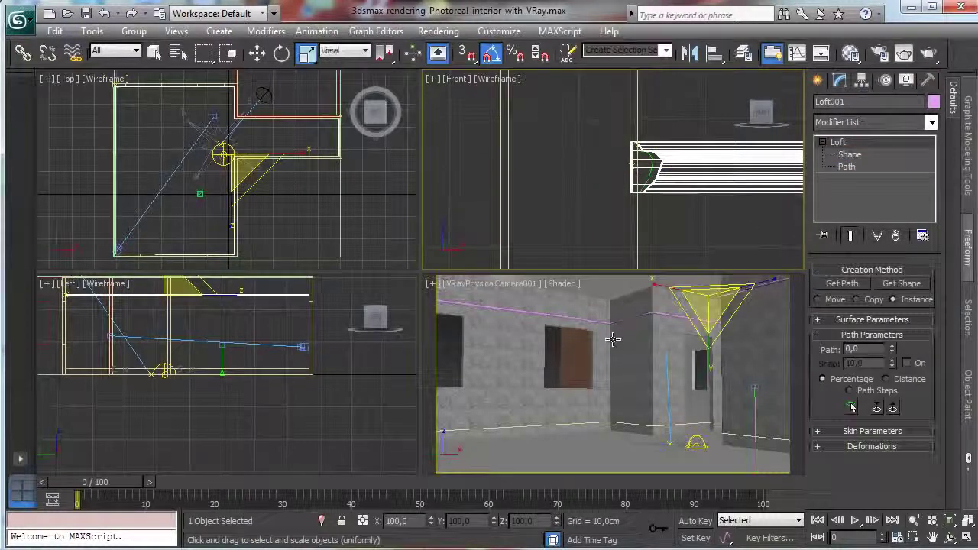
Step: Open the Material Editor and add a UVW Map modifier to the Loft001 moulding
{"action": "right_click", "coordinate": [563, 341]}
{"action": "left_click", "coordinate": [849, 53]}
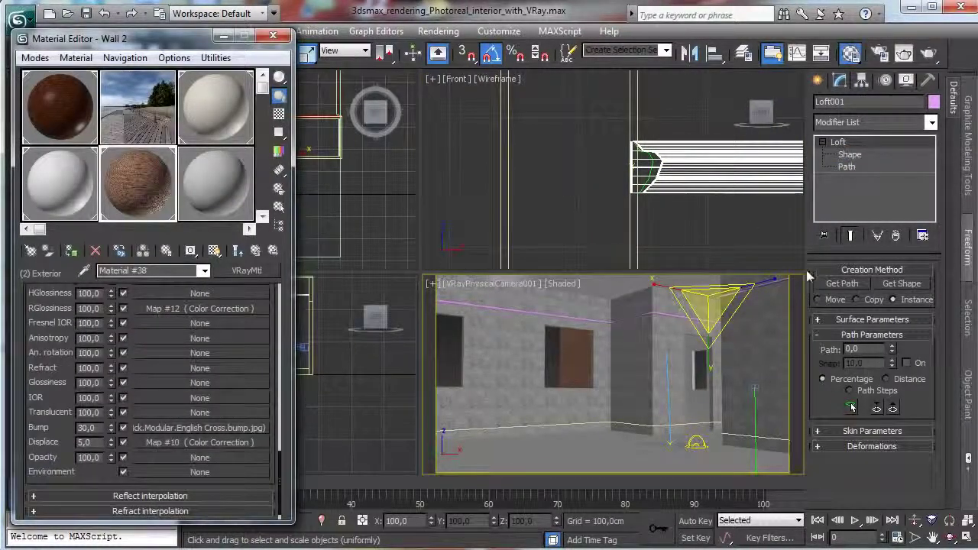
{"action": "left_click", "coordinate": [930, 124]}
{"action": "scroll", "coordinate": [871, 337], "scroll_direction": "down", "scroll_amount": 10}
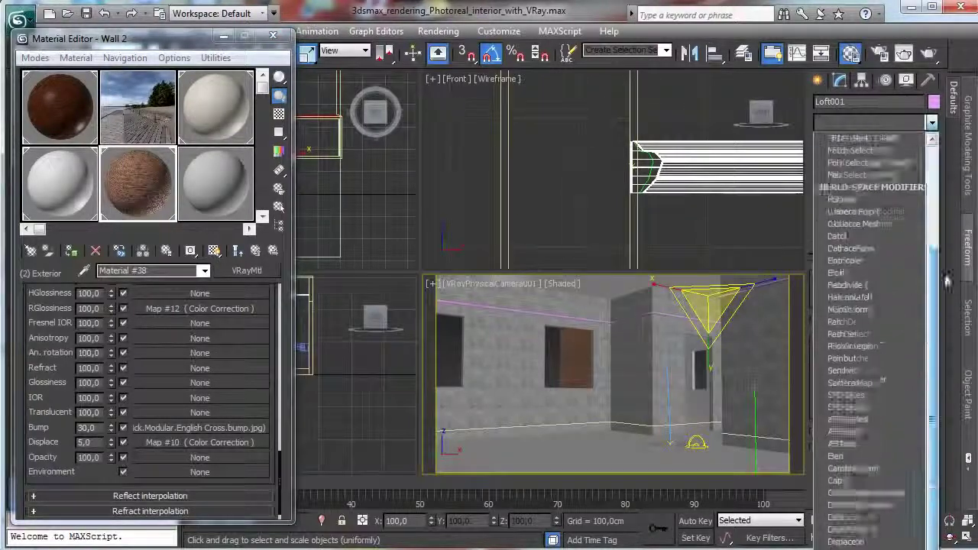
{"action": "left_click", "coordinate": [860, 547]}
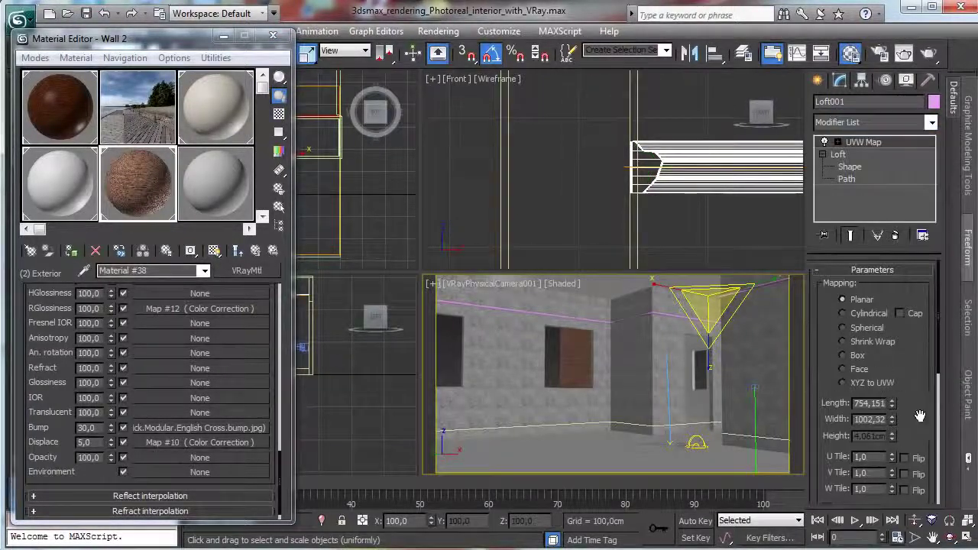
Step: Acquire the wall's UVW mapping for the moulding with Acquire Absolute and assign the Wall 1 material to it
{"action": "left_click_drag", "start_coordinate": [920, 415], "coordinate": [922, 145]}
{"action": "left_click_drag", "start_coordinate": [818, 318], "coordinate": [836, 259]}
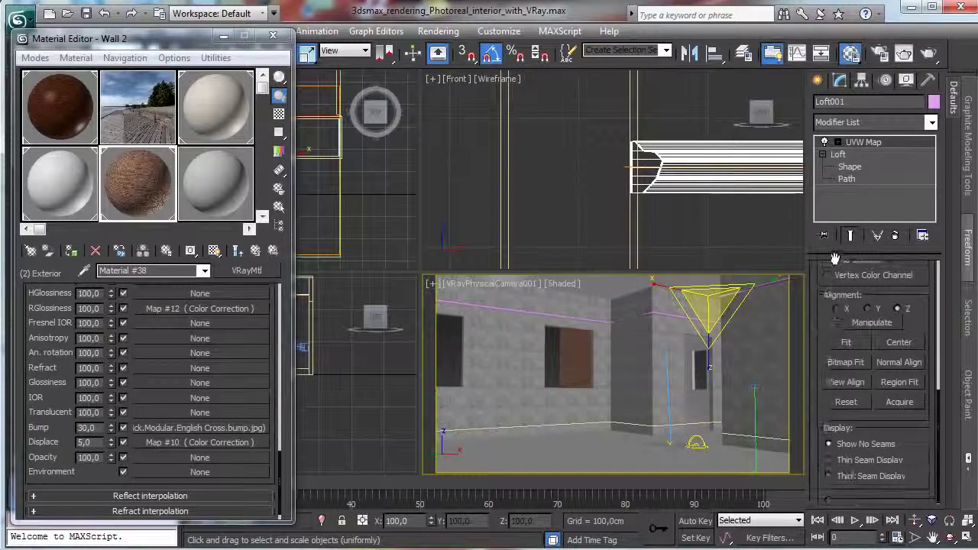
{"action": "left_click", "coordinate": [899, 402]}
{"action": "left_click", "coordinate": [755, 353]}
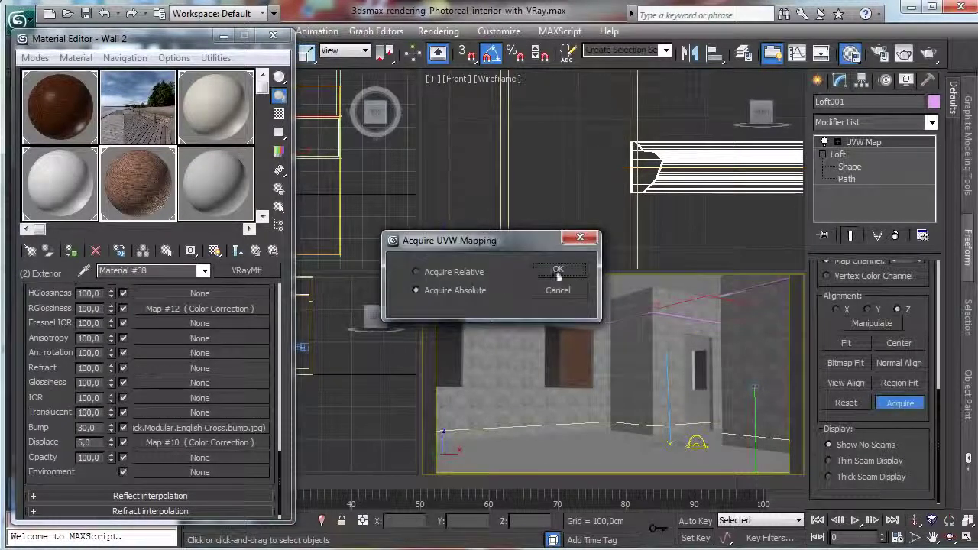
{"action": "left_click", "coordinate": [558, 273]}
{"action": "left_click", "coordinate": [197, 121]}
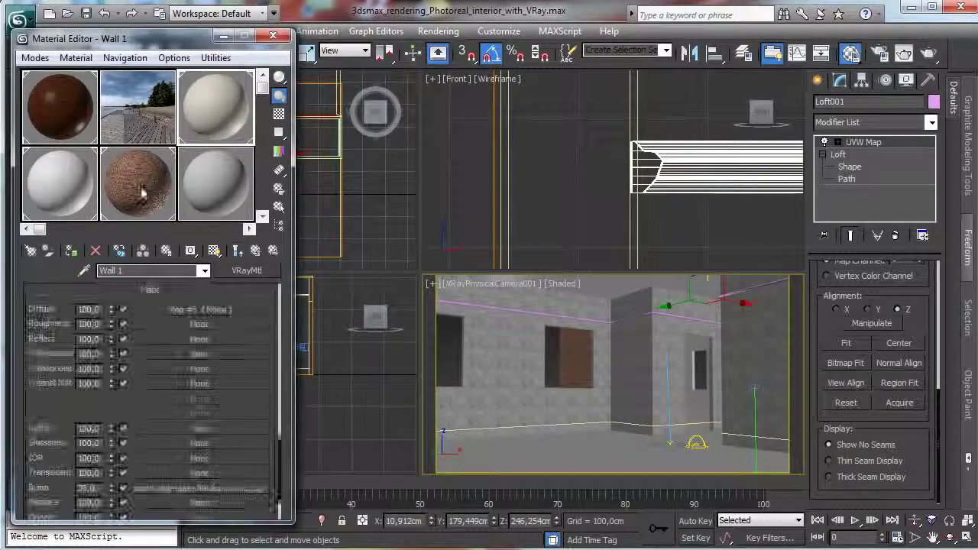
{"action": "left_click", "coordinate": [70, 251]}
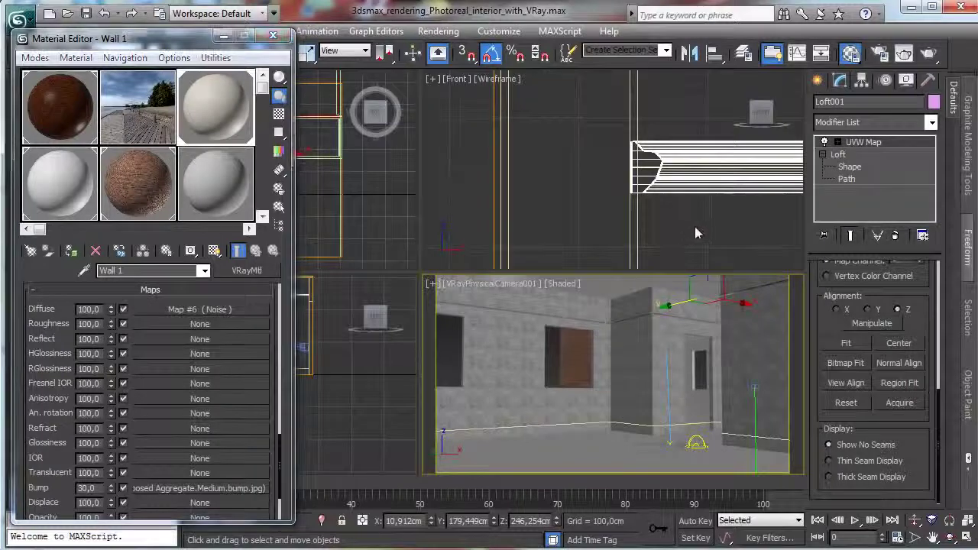
Step: Draw a closed, stepped baseboard profile with the Line tool beside the lower wall corner in the Front view, about 8 cm wide at the base
{"action": "right_click", "coordinate": [695, 227]}
{"action": "left_click", "coordinate": [951, 522]}
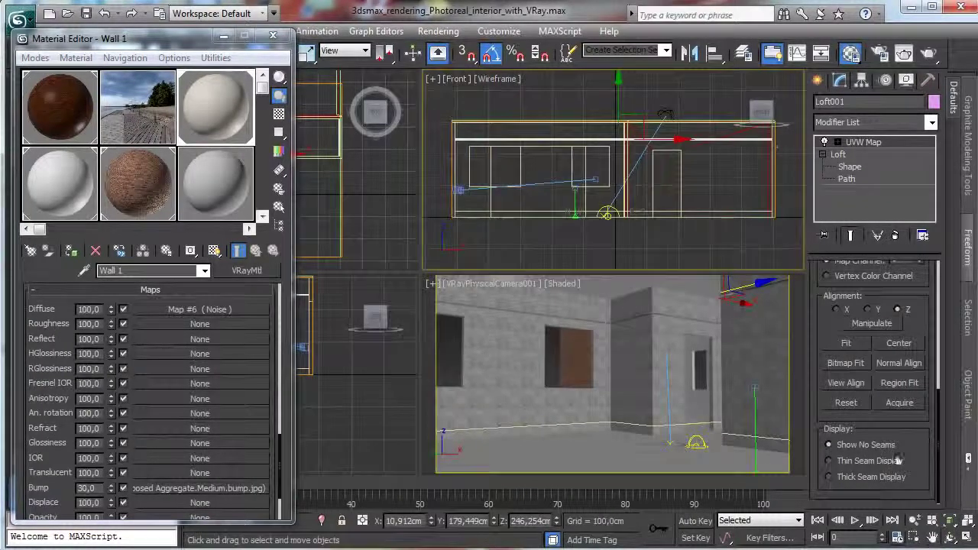
{"action": "left_click", "coordinate": [914, 537]}
{"action": "left_click_drag", "start_coordinate": [735, 184], "coordinate": [770, 220]}
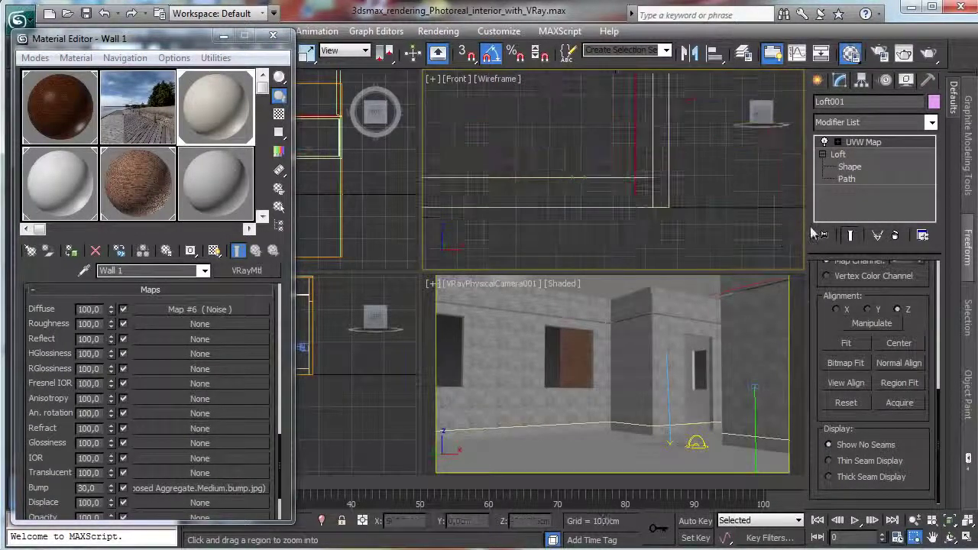
{"action": "left_click", "coordinate": [969, 538]}
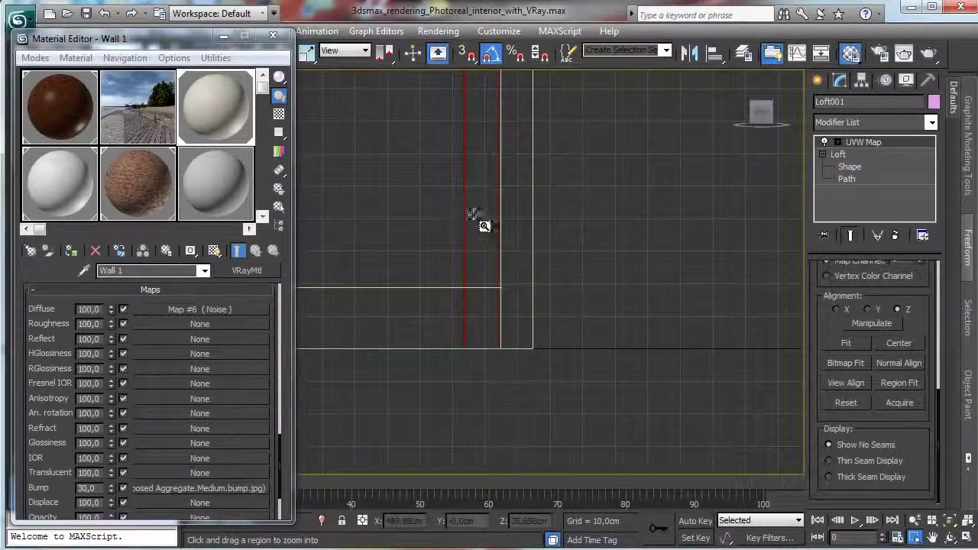
{"action": "left_click_drag", "start_coordinate": [470, 182], "coordinate": [600, 401]}
{"action": "left_click", "coordinate": [817, 82]}
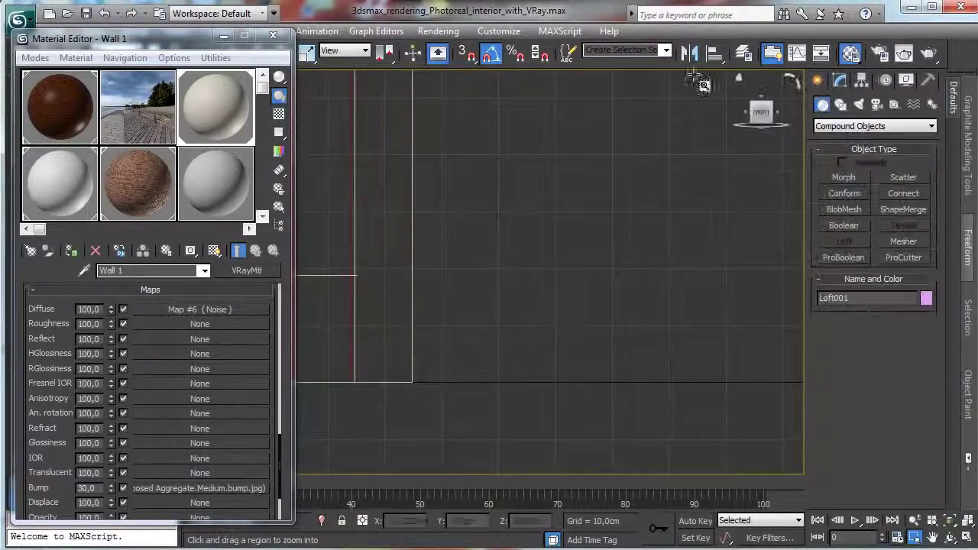
{"action": "left_click", "coordinate": [273, 35]}
{"action": "left_click", "coordinate": [842, 105]}
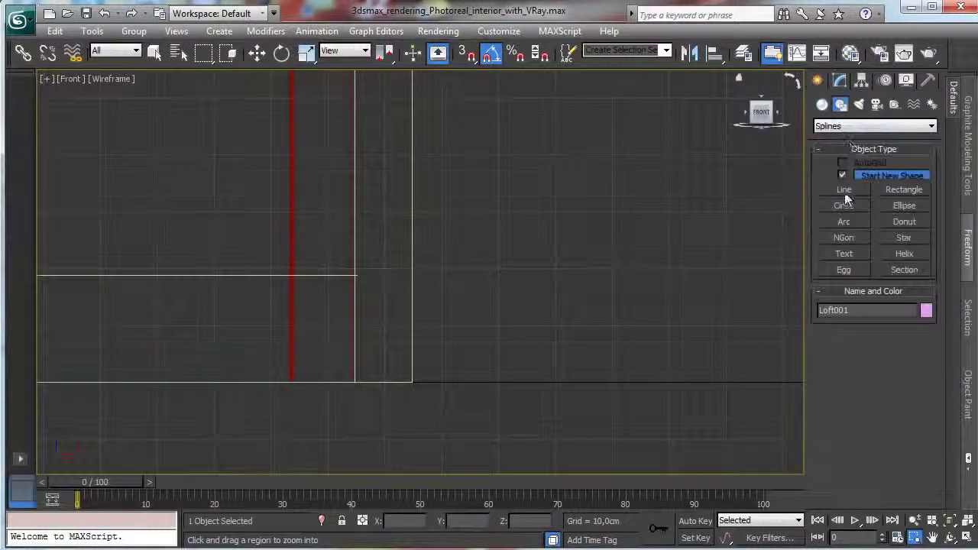
{"action": "left_click", "coordinate": [844, 191]}
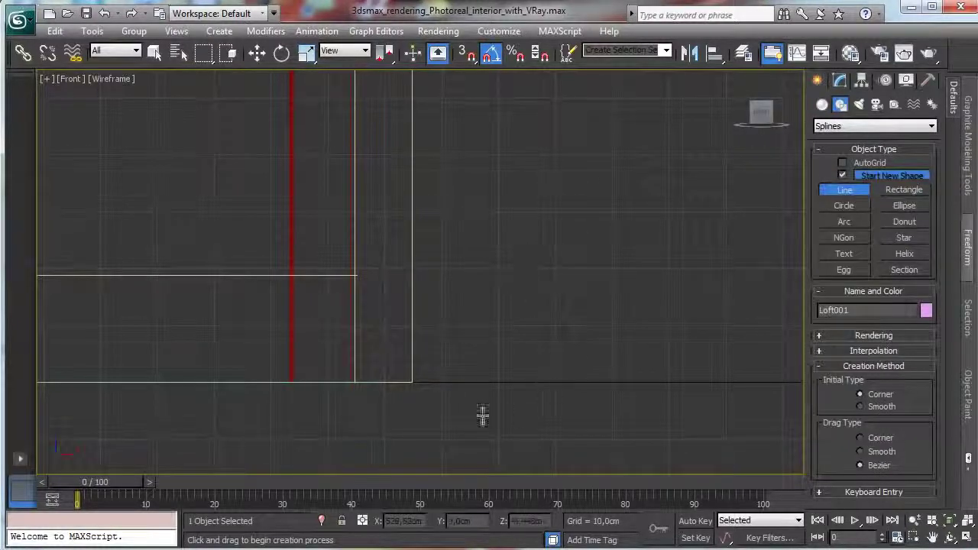
{"action": "left_click", "coordinate": [498, 382]}
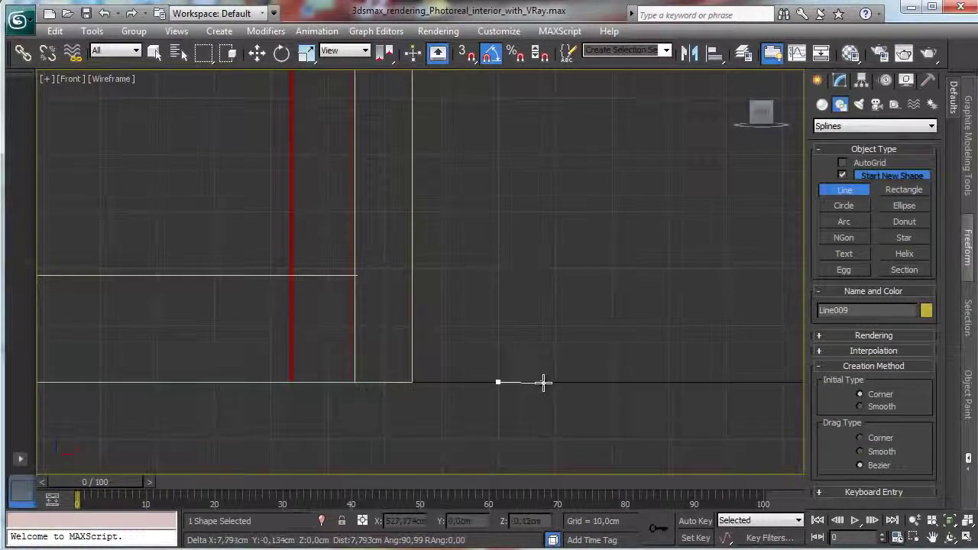
{"action": "left_click", "coordinate": [545, 381]}
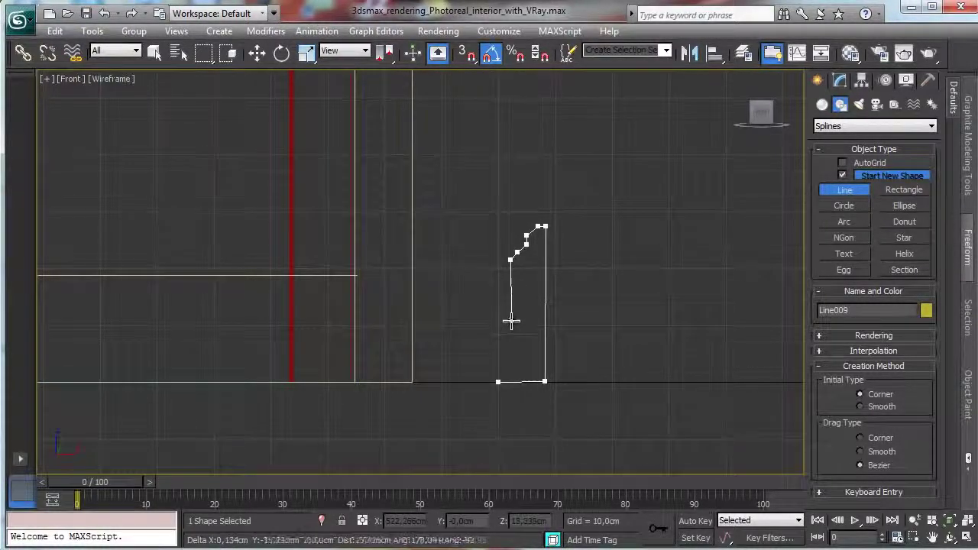
{"action": "left_click", "coordinate": [510, 369]}
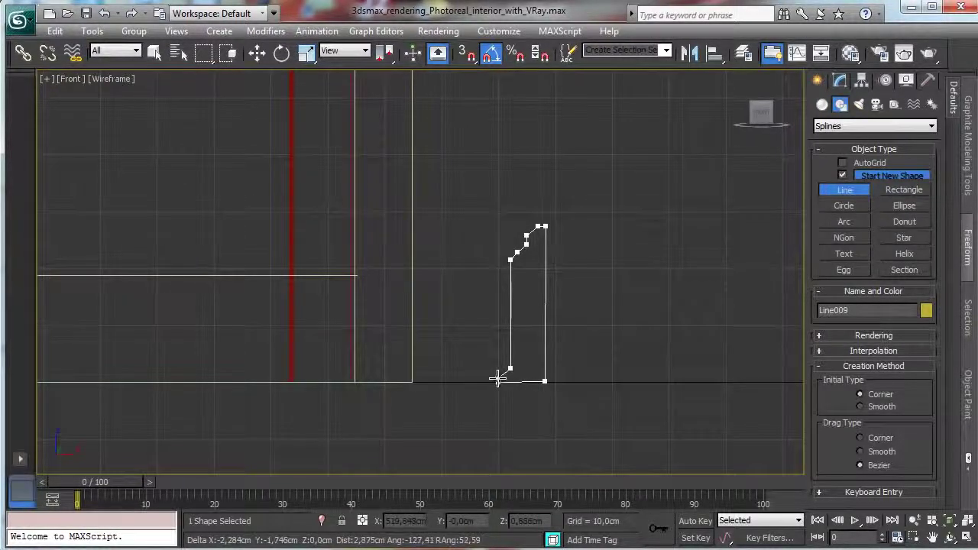
{"action": "left_click", "coordinate": [497, 378]}
{"action": "left_click", "coordinate": [652, 468]}
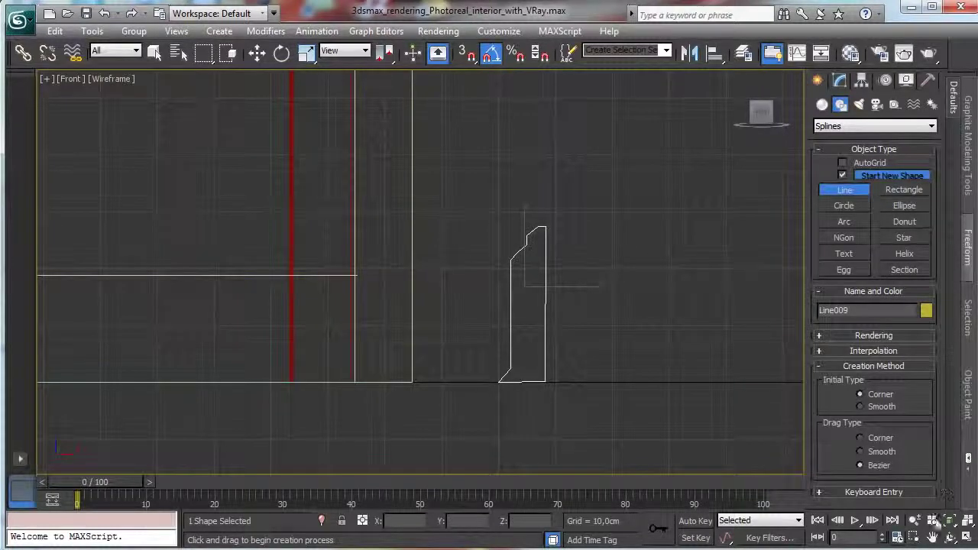
Step: Move the vertex at the back foot of the baseboard profile to X 528,411 cm and Z 0,018 cm, straightening the back and base edges
{"action": "key", "text": "ctrl+w"}
{"action": "left_click_drag", "start_coordinate": [453, 186], "coordinate": [573, 419]}
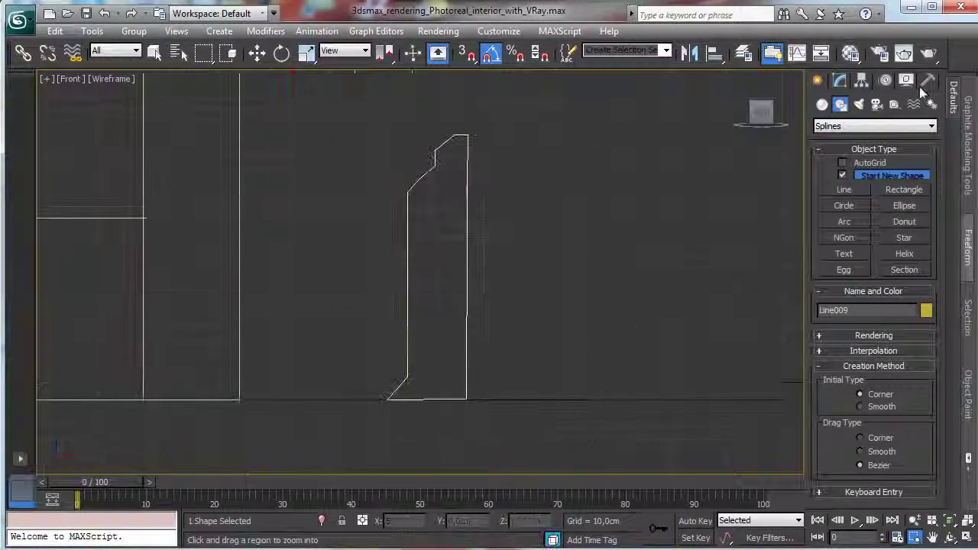
{"action": "left_click", "coordinate": [861, 80]}
{"action": "left_click", "coordinate": [839, 80]}
{"action": "scroll", "coordinate": [860, 329], "scroll_direction": "down", "scroll_amount": 5}
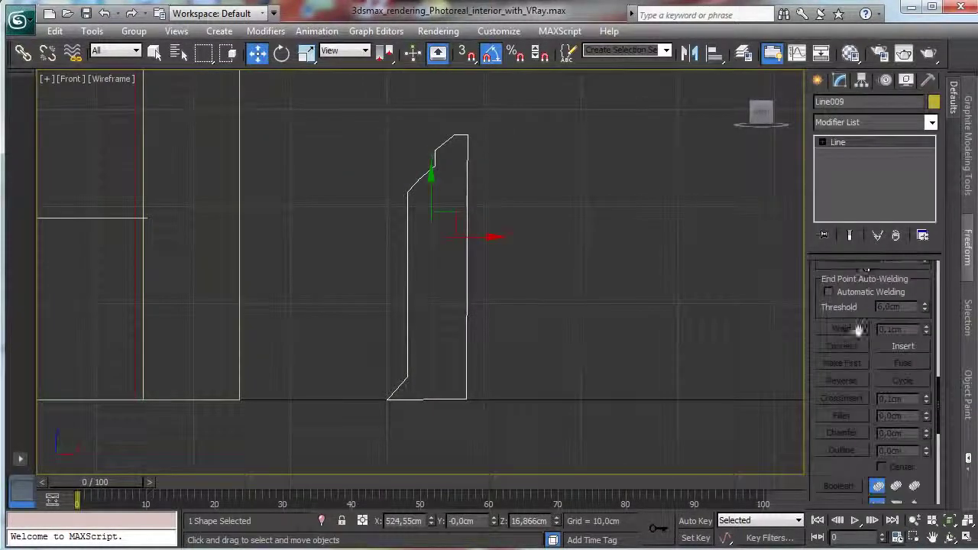
{"action": "left_click", "coordinate": [822, 143]}
{"action": "left_click", "coordinate": [851, 155]}
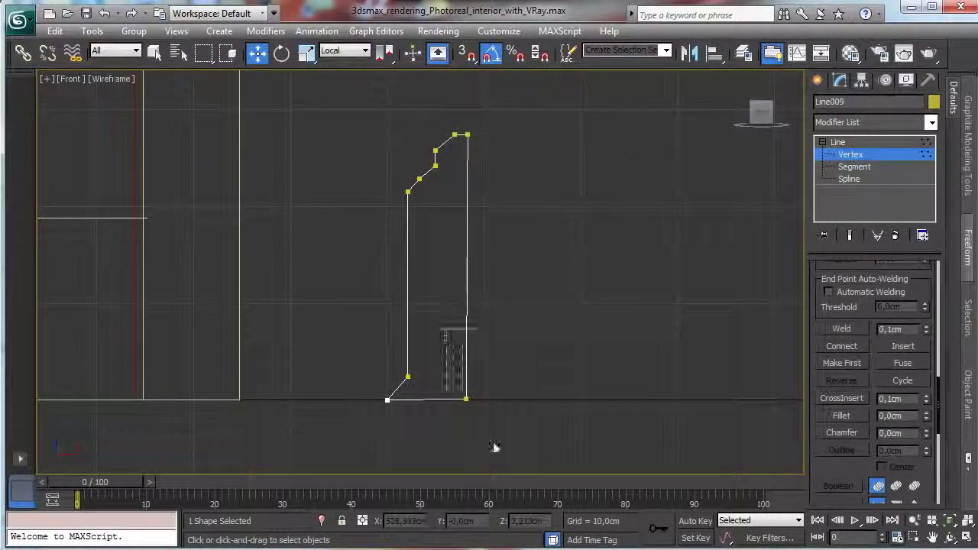
{"action": "left_click", "coordinate": [466, 398]}
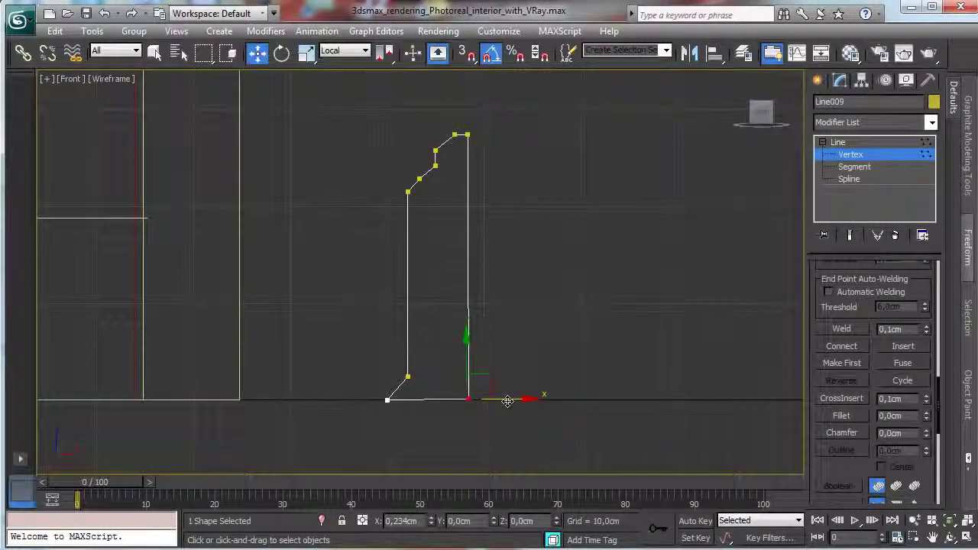
{"action": "left_click_drag", "start_coordinate": [506, 400], "coordinate": [508, 398]}
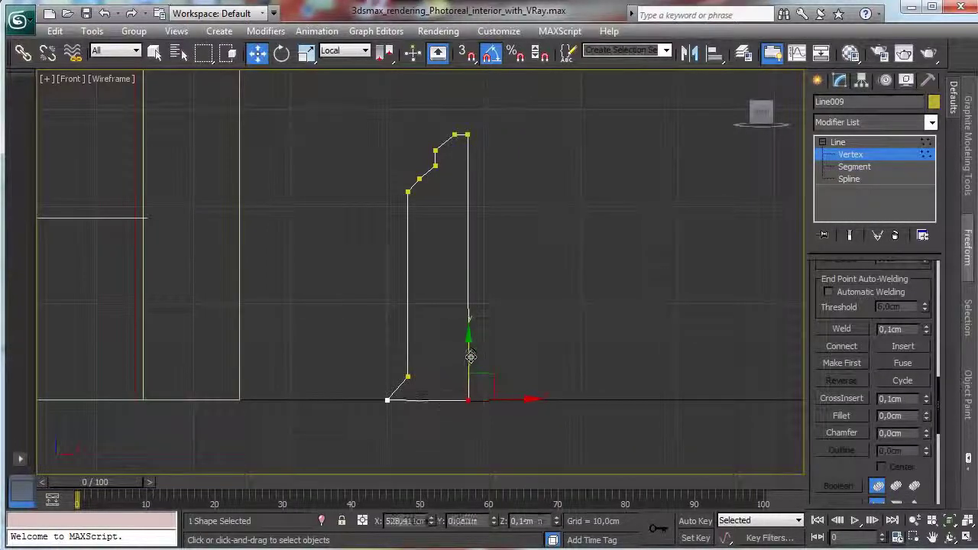
{"action": "left_click_drag", "start_coordinate": [471, 356], "coordinate": [470, 358]}
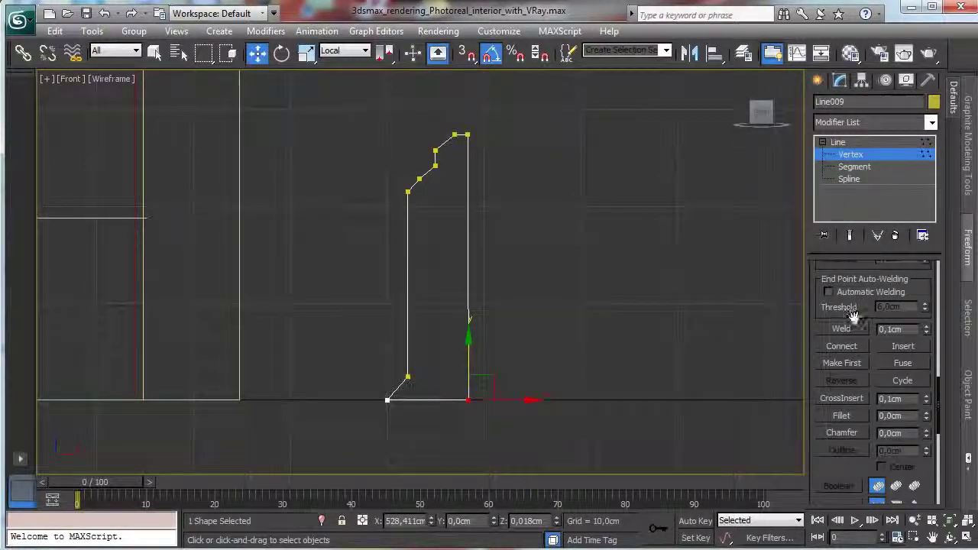
Step: Refine the front vertical edge of the baseboard profile with four closely spaced vertices near its middle
{"action": "scroll", "coordinate": [853, 315], "scroll_direction": "up", "scroll_amount": 5}
{"action": "left_click", "coordinate": [842, 348]}
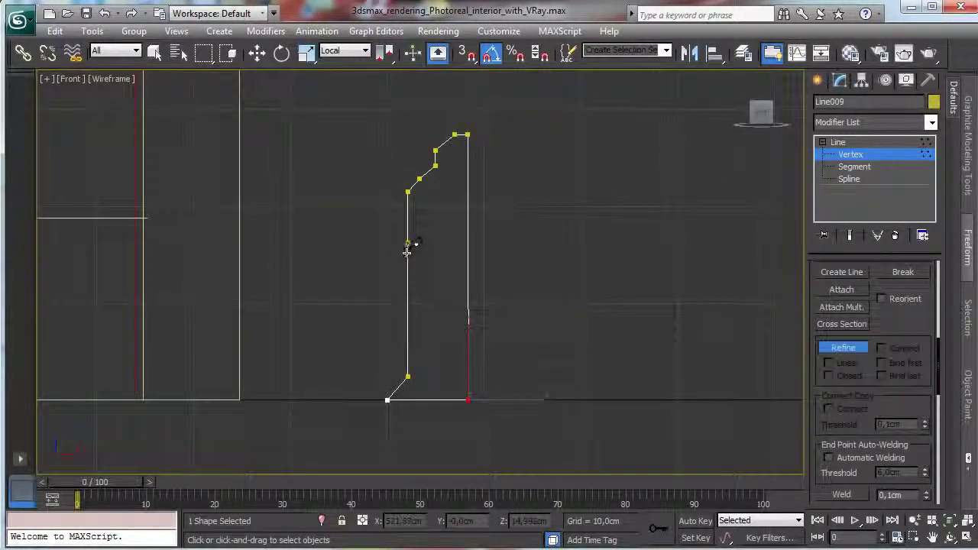
{"action": "left_click", "coordinate": [408, 244]}
{"action": "left_click", "coordinate": [408, 272]}
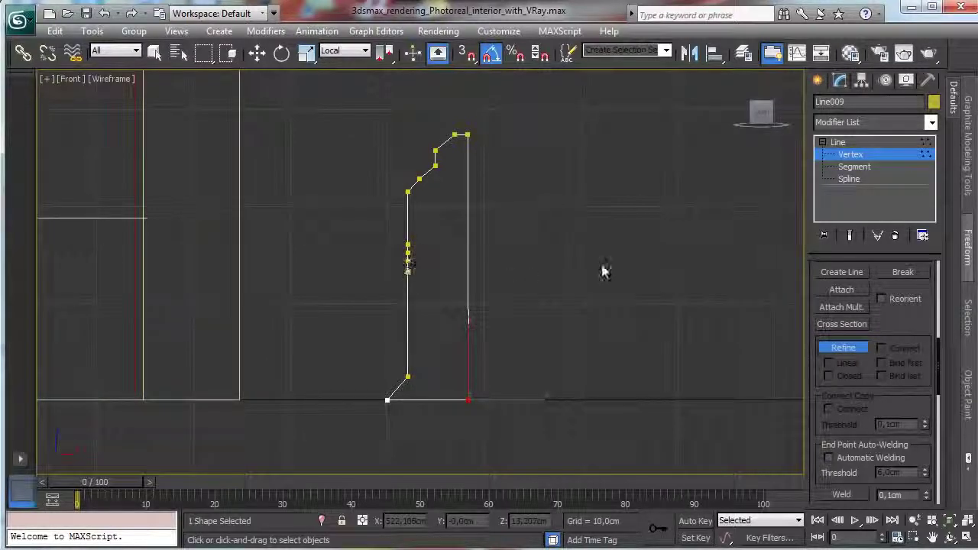
Step: Move the two middle vertices of the refined front edge inward to form a small groove in the baseboard profile
{"action": "left_click", "coordinate": [848, 157]}
{"action": "left_click", "coordinate": [848, 155]}
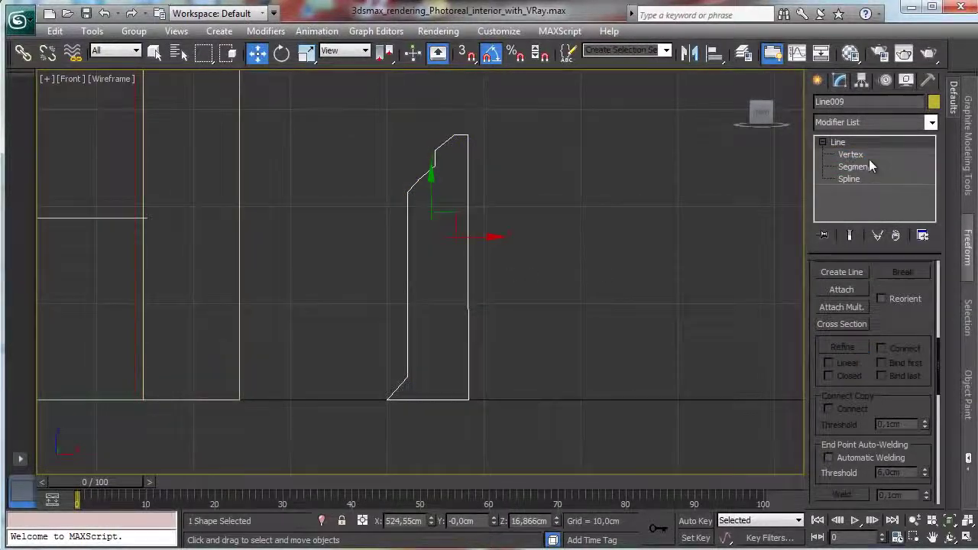
{"action": "left_click", "coordinate": [851, 155]}
{"action": "left_click_drag", "start_coordinate": [392, 246], "coordinate": [456, 261]}
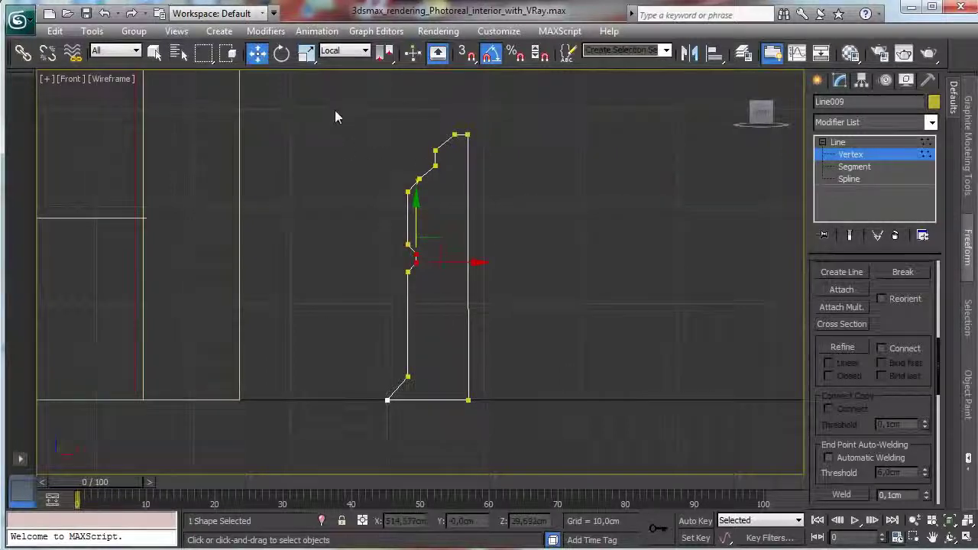
Step: Chamfer the front foot vertex of the baseboard profile into a small bevel above the floor line
{"action": "left_click", "coordinate": [387, 399]}
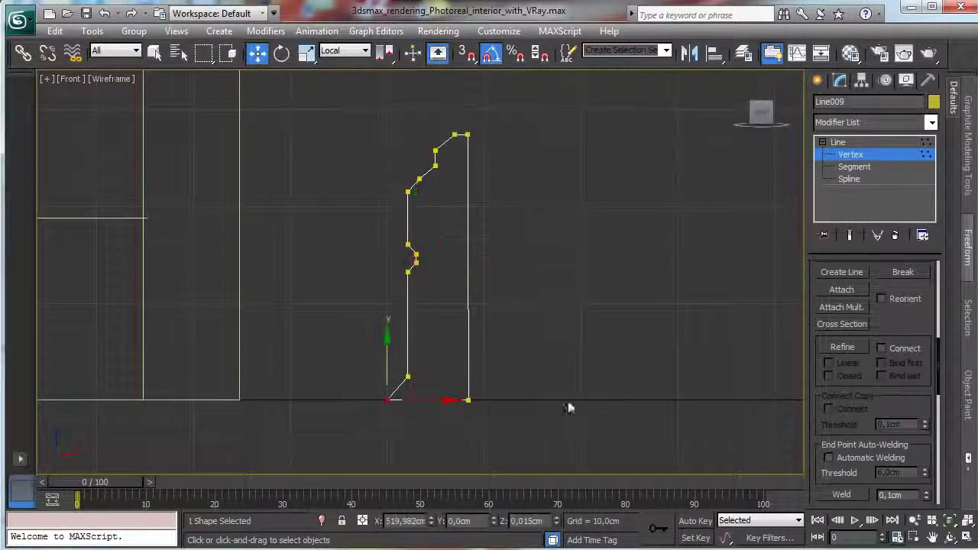
{"action": "left_click_drag", "start_coordinate": [933, 327], "coordinate": [927, 128]}
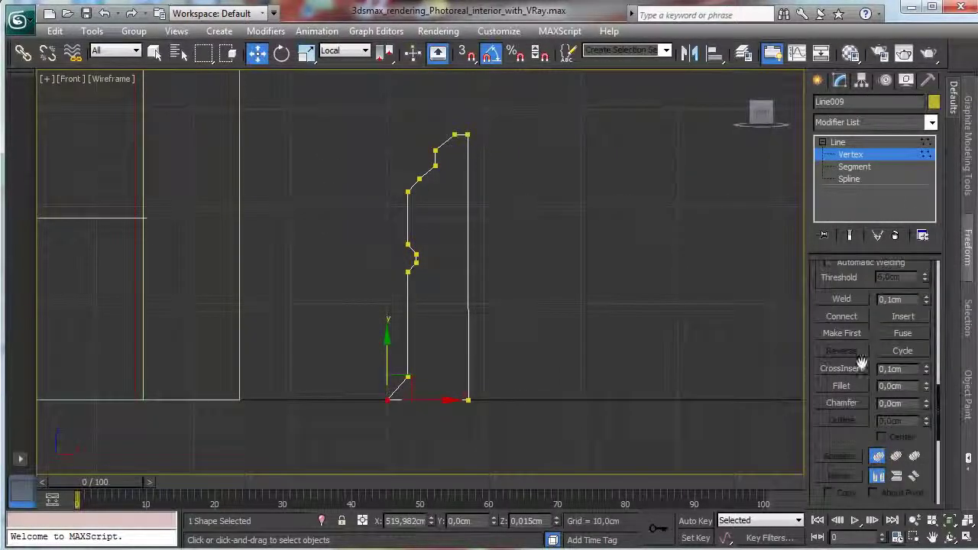
{"action": "left_click", "coordinate": [841, 403]}
{"action": "left_click_drag", "start_coordinate": [391, 397], "coordinate": [390, 393]}
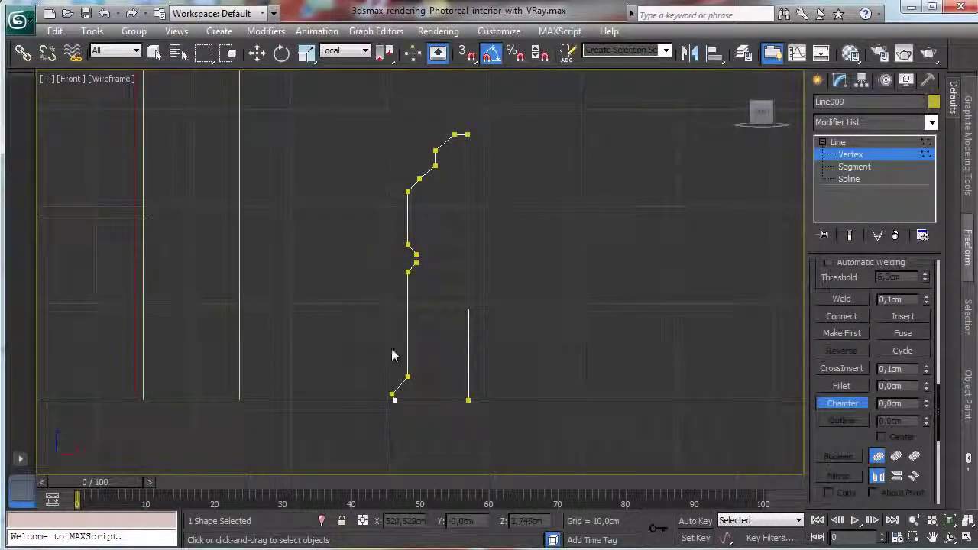
Step: Fillet the vertices along the stepped front of the baseboard profile with a very small radius
{"action": "left_click", "coordinate": [839, 389]}
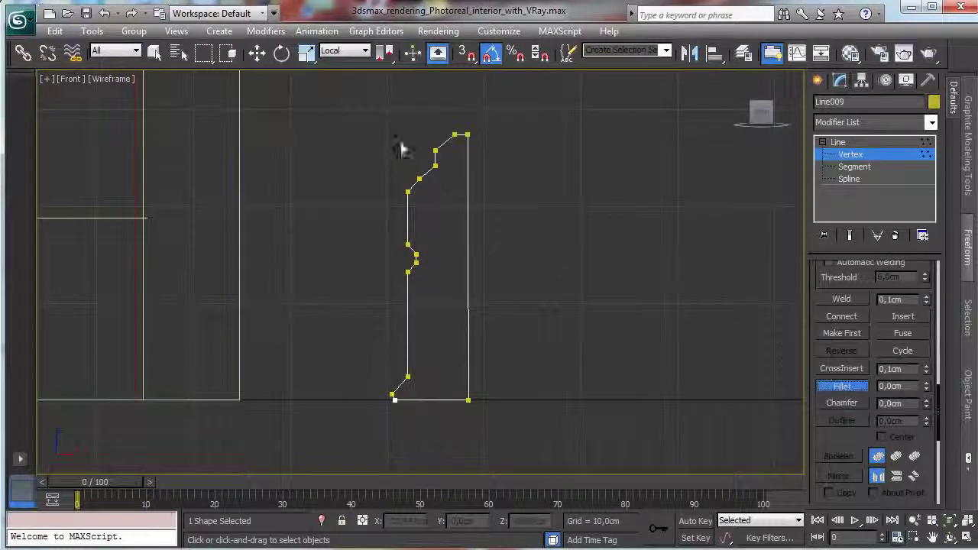
{"action": "left_click_drag", "start_coordinate": [384, 115], "coordinate": [463, 393]}
{"action": "left_click_drag", "start_coordinate": [427, 189], "coordinate": [438, 160]}
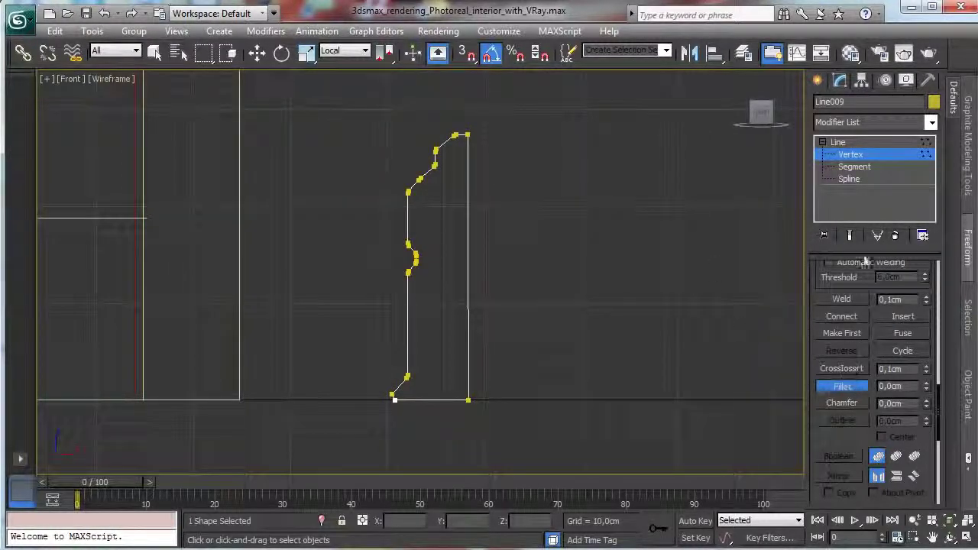
{"action": "left_click", "coordinate": [851, 155]}
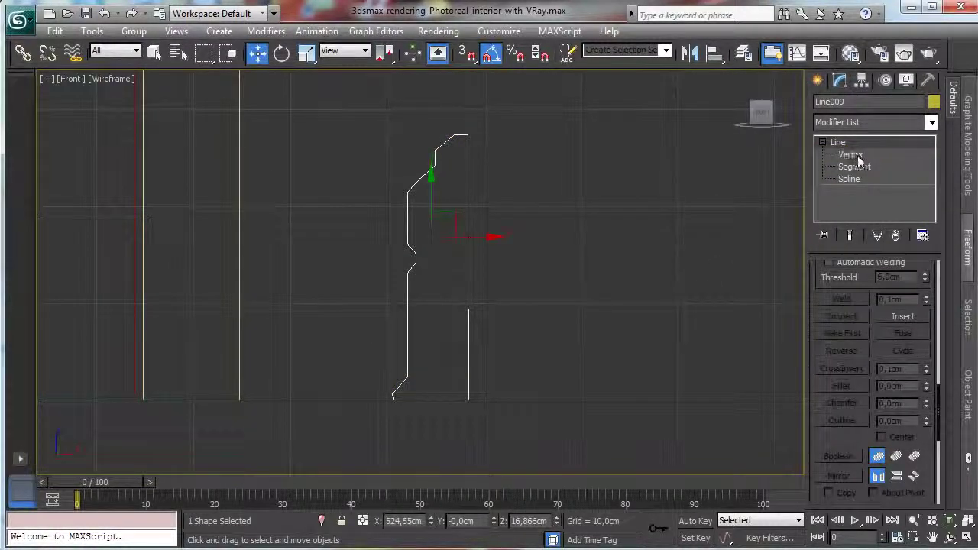
{"action": "left_click", "coordinate": [851, 156]}
{"action": "left_click", "coordinate": [855, 155]}
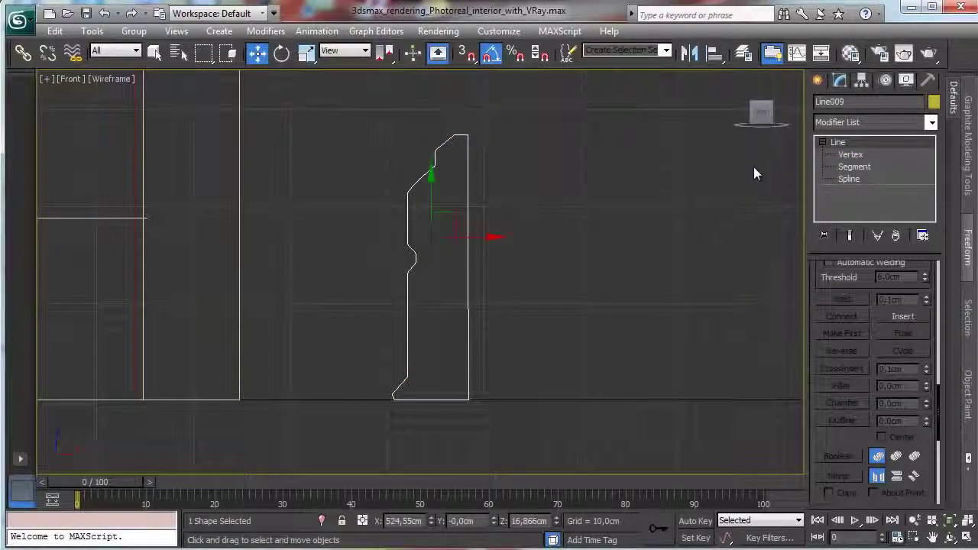
Step: Move the groove's inner vertices deeper into the baseboard profile and slightly raise the vertex midway up its lower slope near the head
{"action": "left_click", "coordinate": [848, 155]}
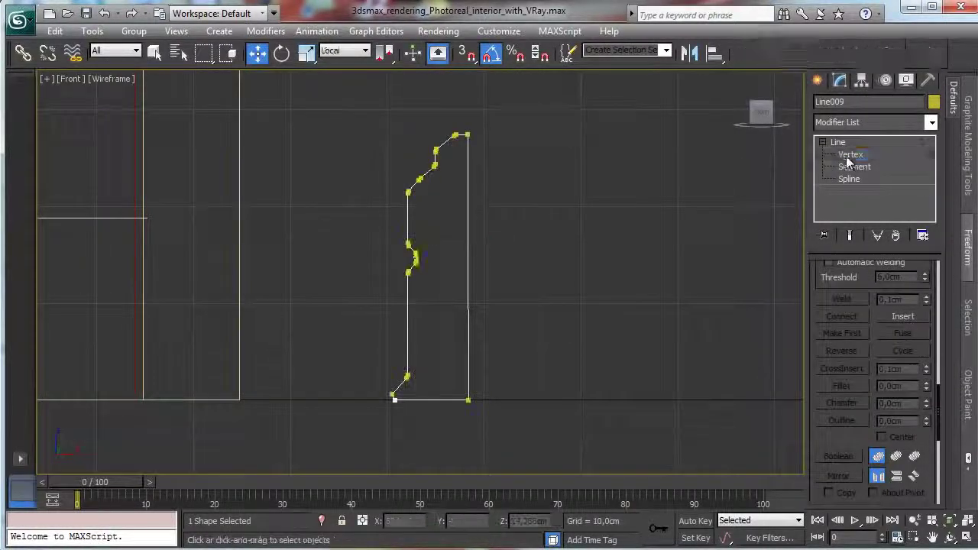
{"action": "left_click_drag", "start_coordinate": [414, 276], "coordinate": [414, 273]}
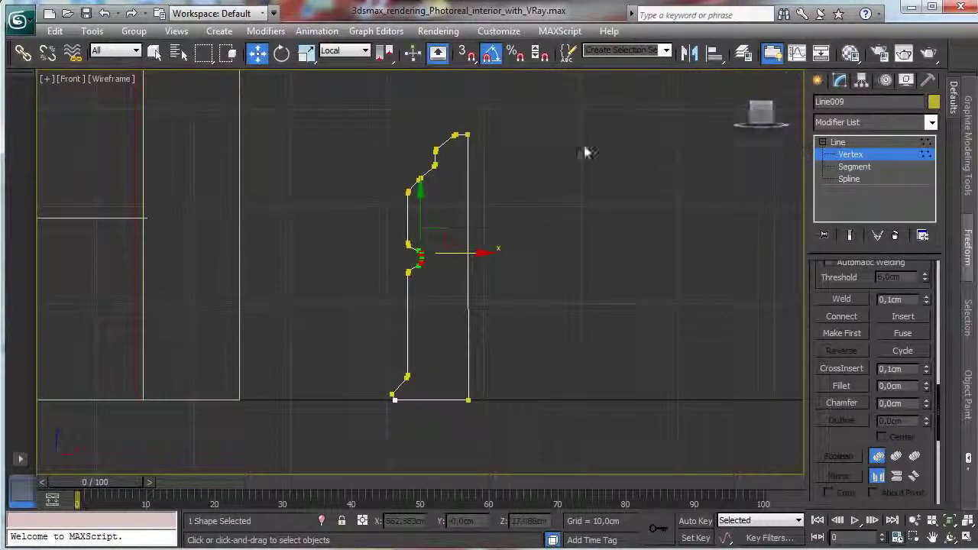
{"action": "left_click", "coordinate": [419, 179]}
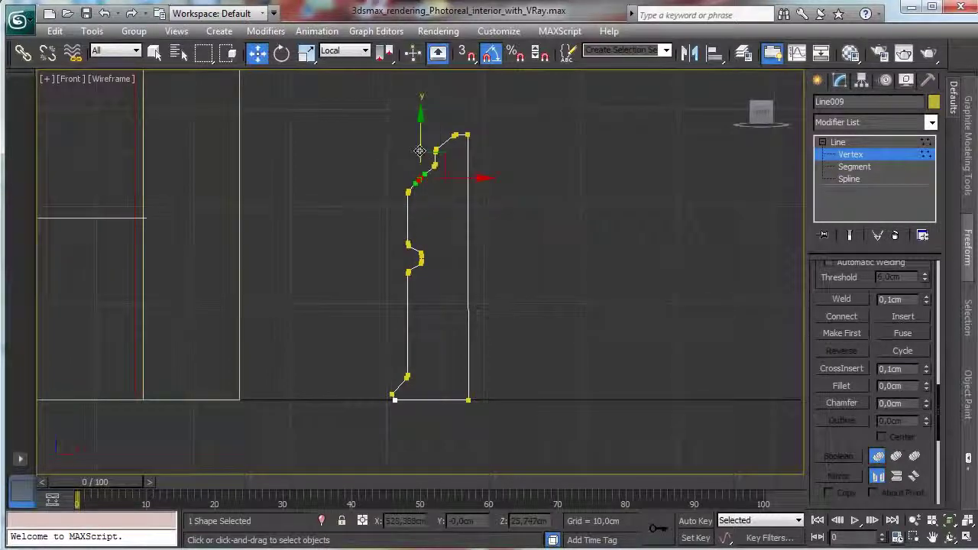
{"action": "left_click_drag", "start_coordinate": [419, 150], "coordinate": [418, 147]}
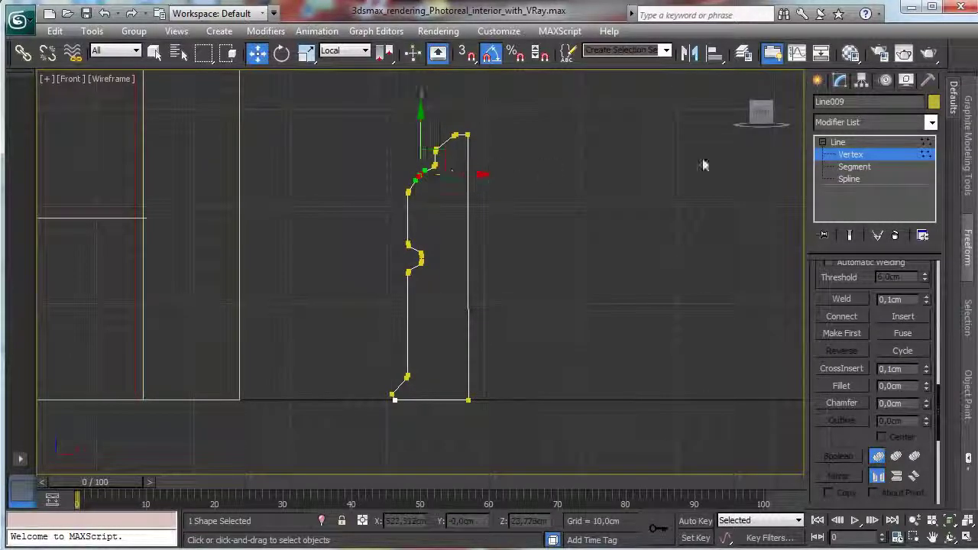
{"action": "left_click", "coordinate": [840, 153]}
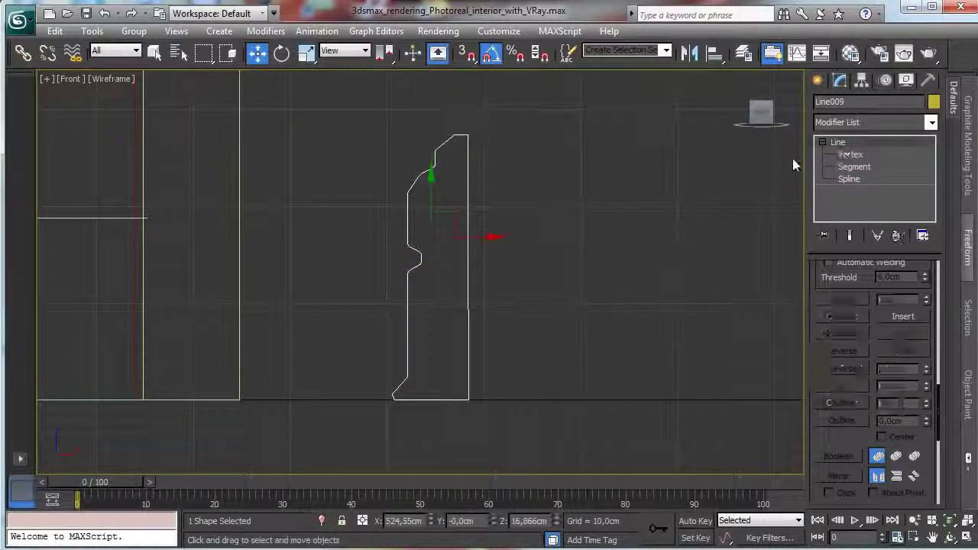
Step: Loft the baseboard profile along the closed wall path Line008, using Line009 as the shape
{"action": "left_click", "coordinate": [950, 521]}
{"action": "left_click", "coordinate": [617, 416]}
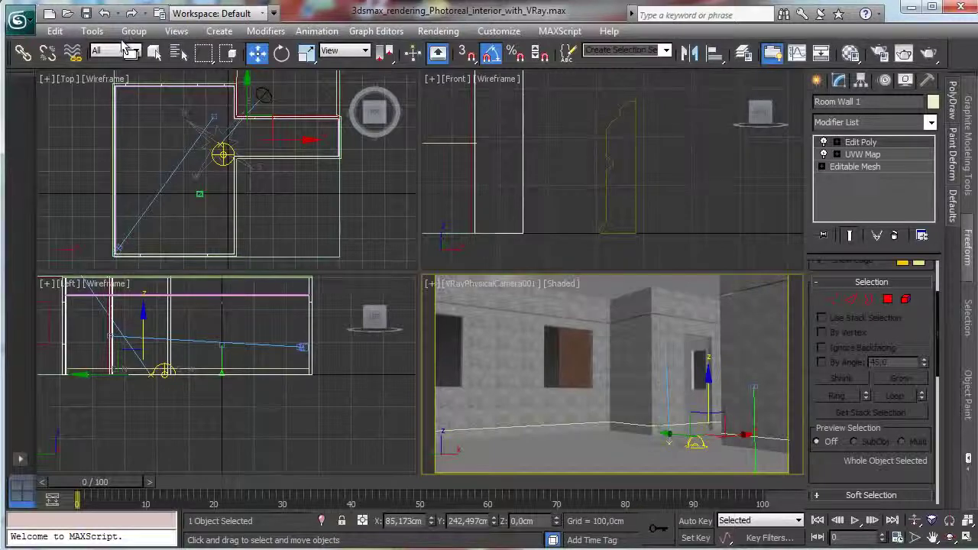
{"action": "left_click", "coordinate": [154, 52]}
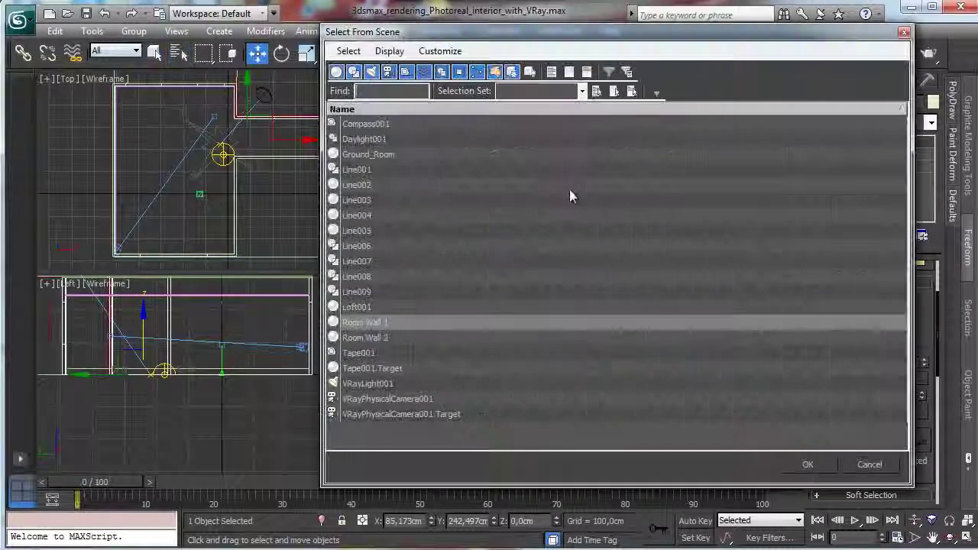
{"action": "double_click", "coordinate": [356, 292]}
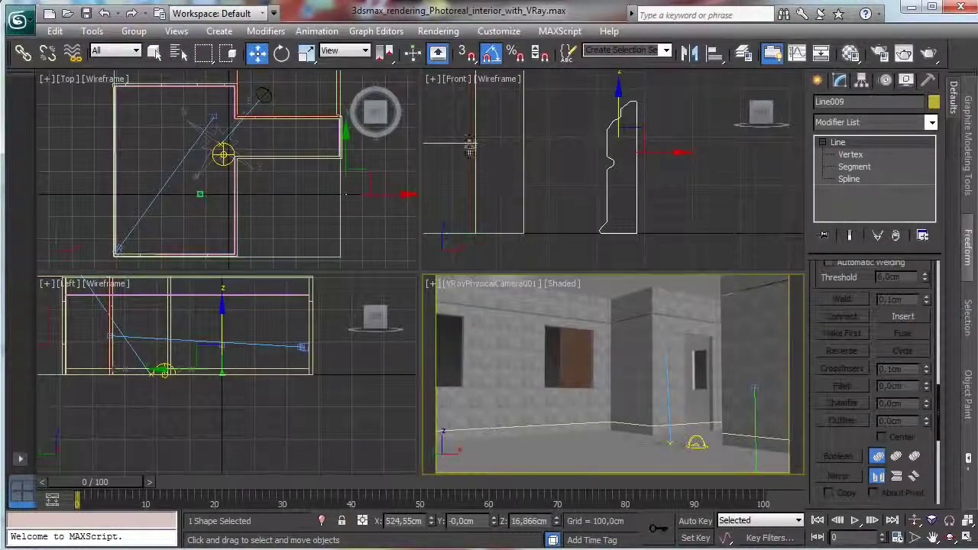
{"action": "left_click", "coordinate": [447, 141]}
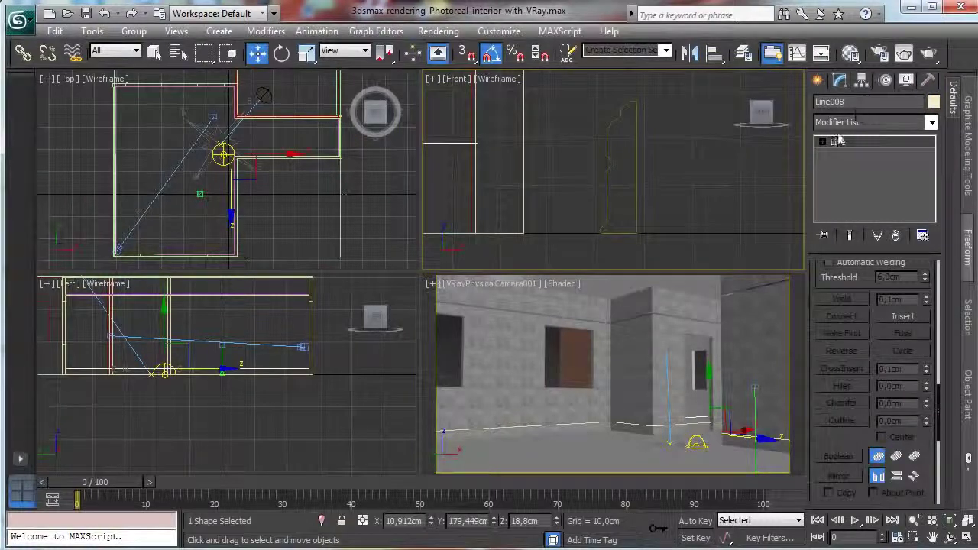
{"action": "left_click", "coordinate": [817, 81]}
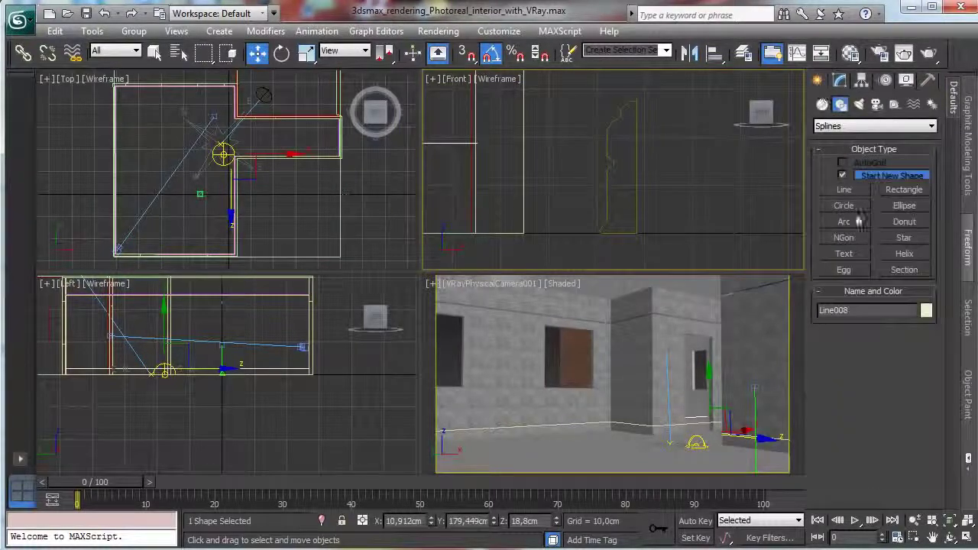
{"action": "left_click", "coordinate": [822, 104]}
{"action": "left_click", "coordinate": [844, 241]}
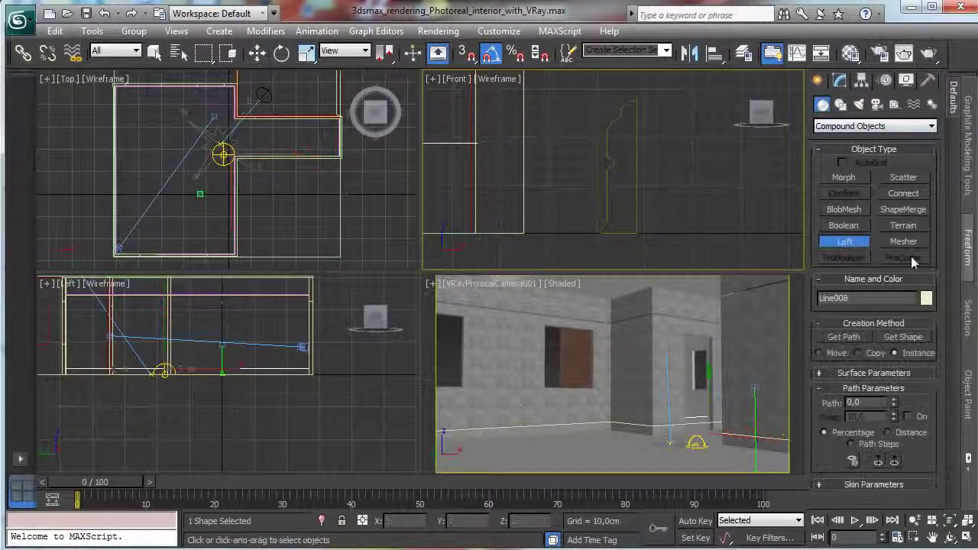
{"action": "left_click", "coordinate": [904, 337]}
{"action": "left_click", "coordinate": [639, 179]}
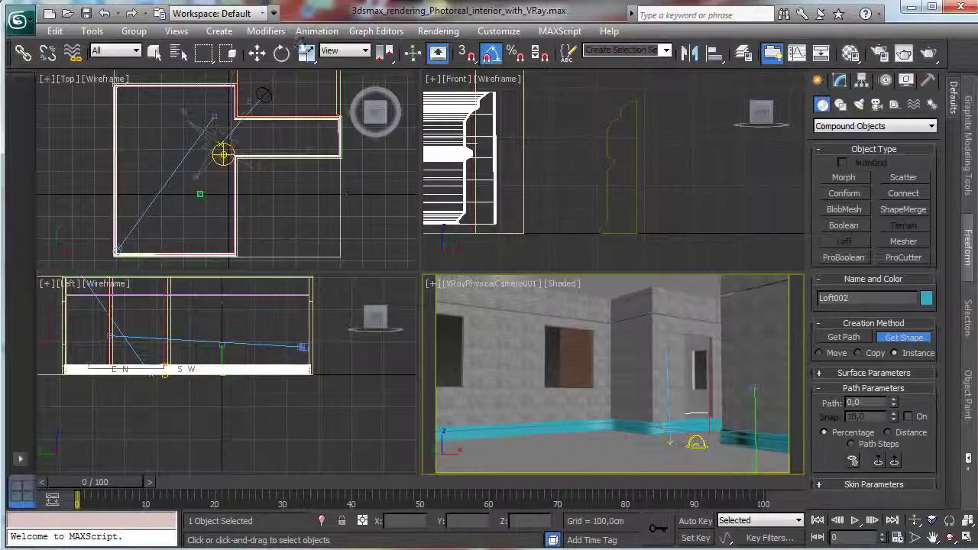
Step: Lower the lofted baseboard to Z 16,797 cm so it rests on the floor
{"action": "left_click", "coordinate": [257, 53]}
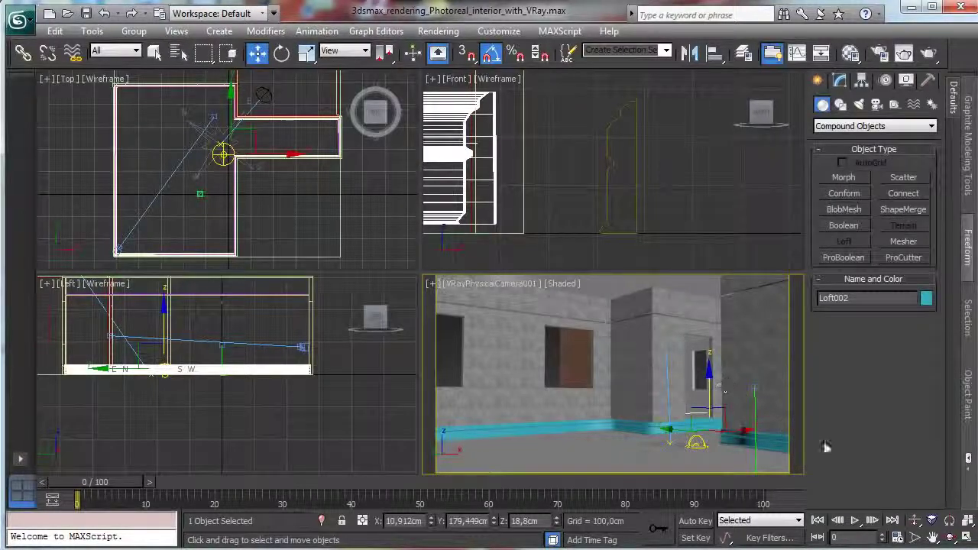
{"action": "left_click", "coordinate": [966, 537]}
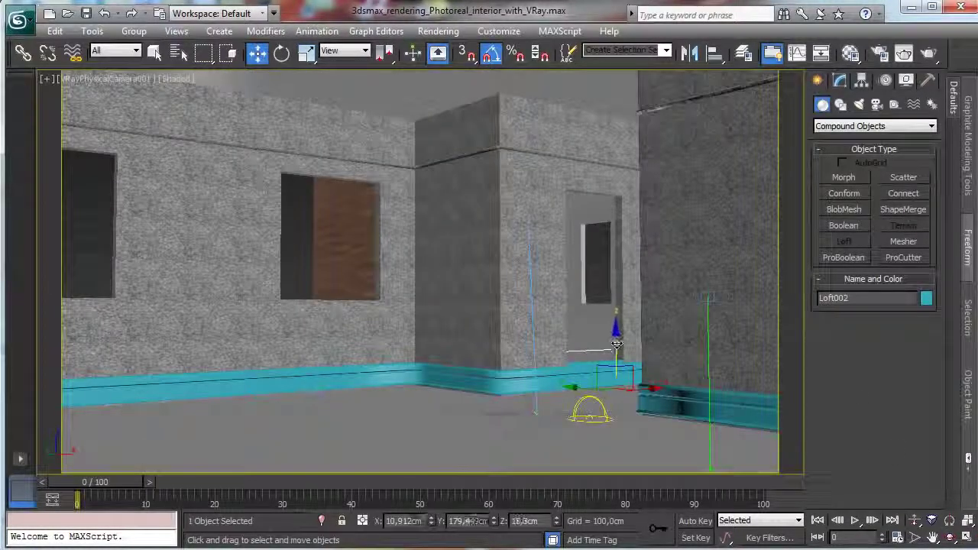
{"action": "left_click_drag", "start_coordinate": [617, 339], "coordinate": [618, 343]}
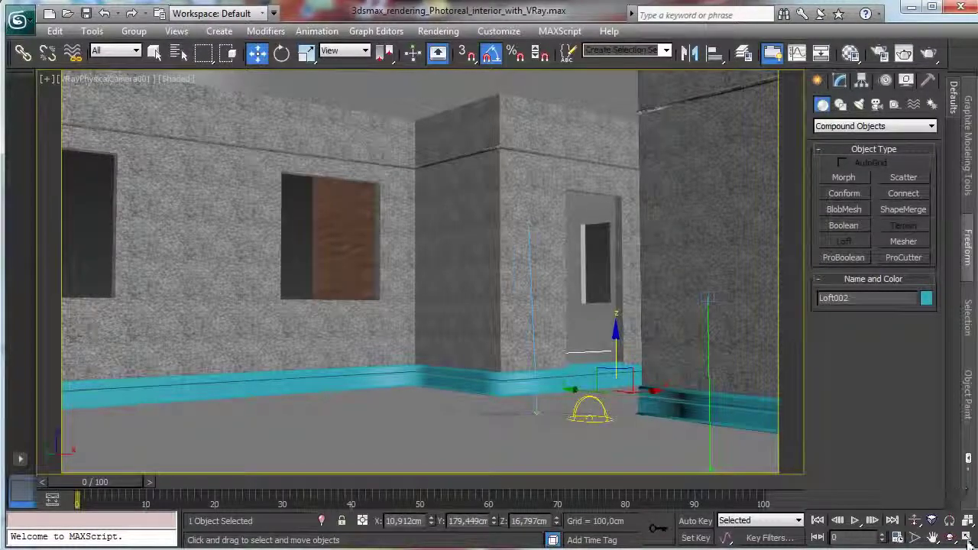
{"action": "left_click", "coordinate": [967, 537]}
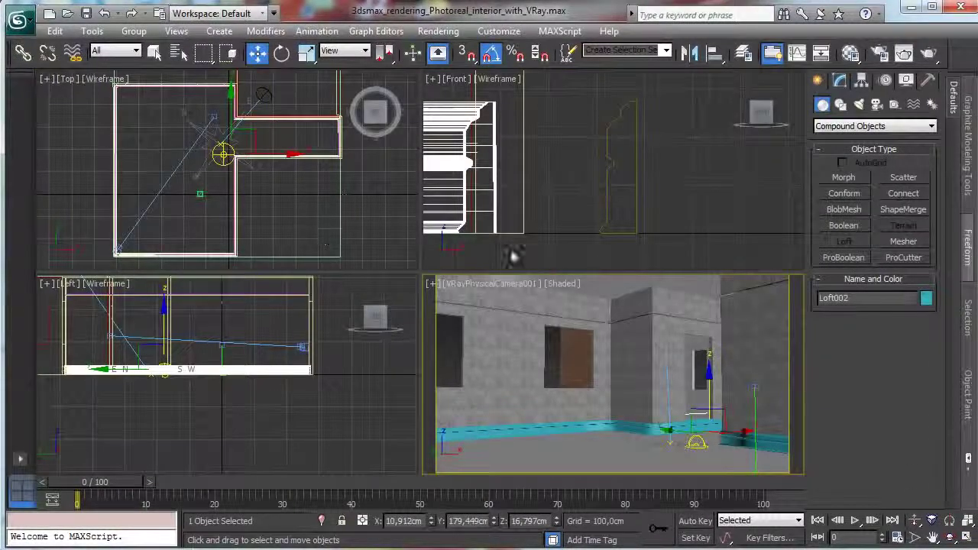
Step: Enable Optimize Shapes in the skin parameters of the baseboard loft
{"action": "left_click", "coordinate": [839, 81]}
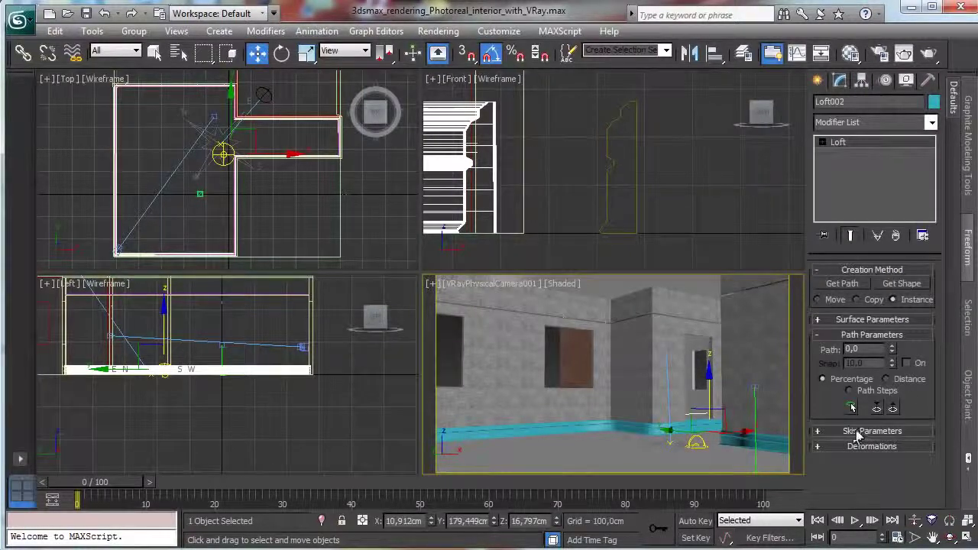
{"action": "left_click", "coordinate": [856, 432]}
{"action": "left_click", "coordinate": [856, 371]}
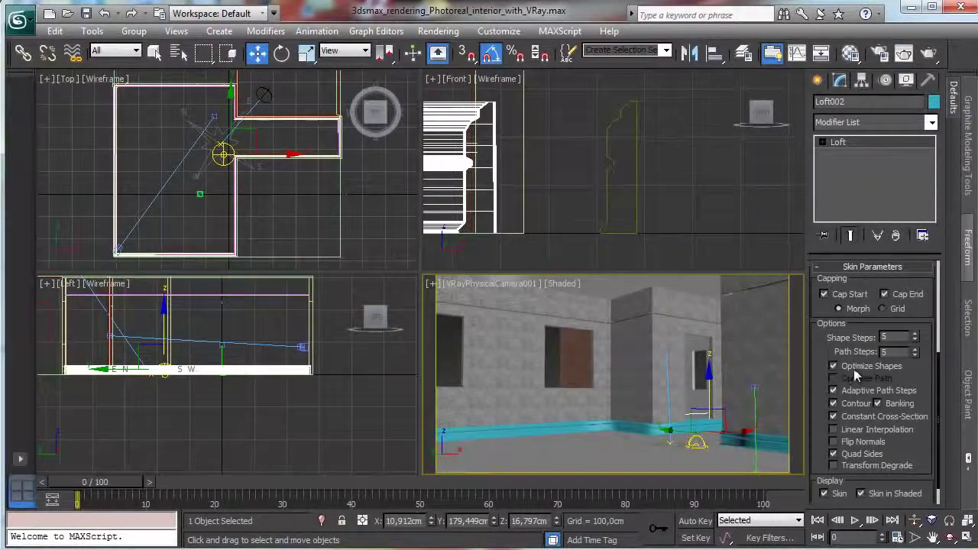
Step: Examine the baseboard loft's skin, deformation and surface parameters
{"action": "left_click_drag", "start_coordinate": [807, 352], "coordinate": [673, 348]}
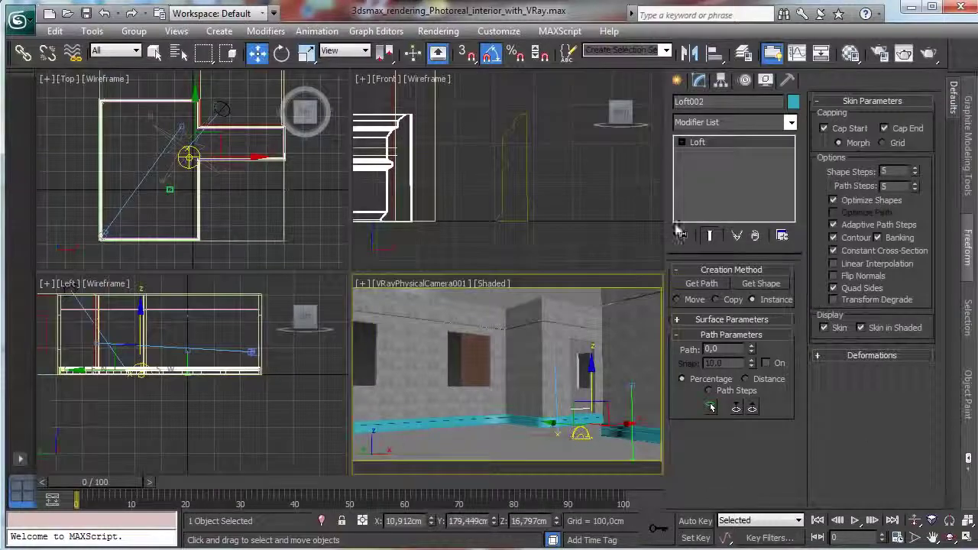
{"action": "left_click_drag", "start_coordinate": [665, 224], "coordinate": [808, 226]}
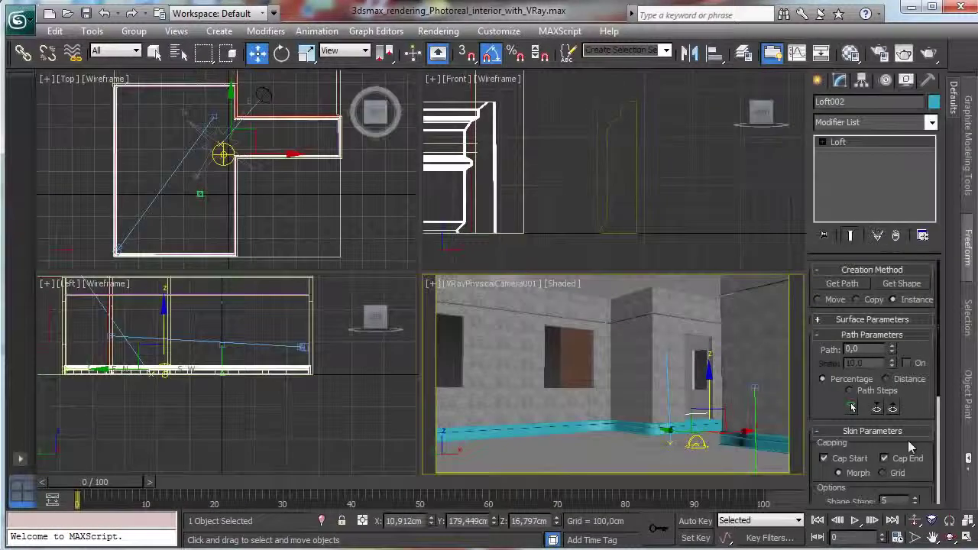
{"action": "left_click_drag", "start_coordinate": [916, 451], "coordinate": [928, 275]}
{"action": "left_click_drag", "start_coordinate": [884, 501], "coordinate": [925, 361]}
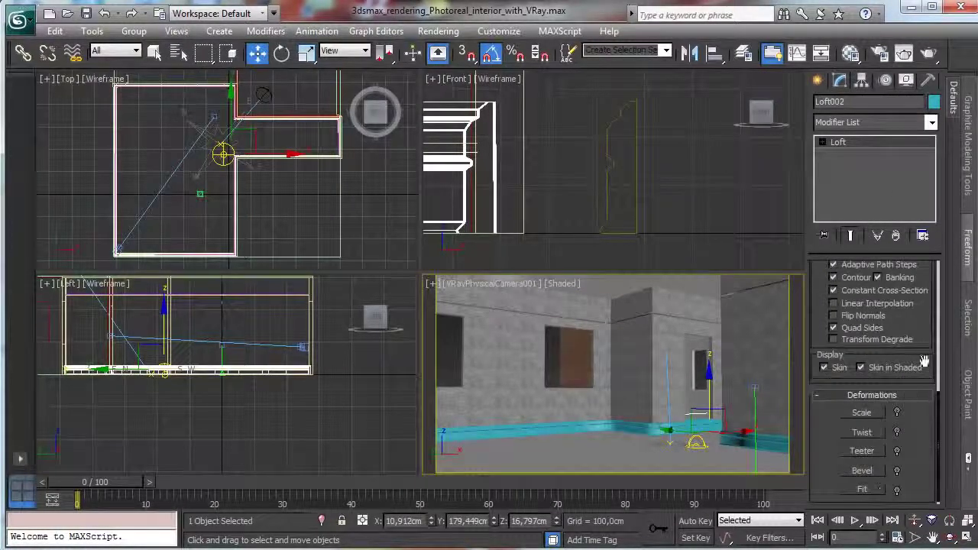
{"action": "left_click_drag", "start_coordinate": [916, 321], "coordinate": [920, 457]}
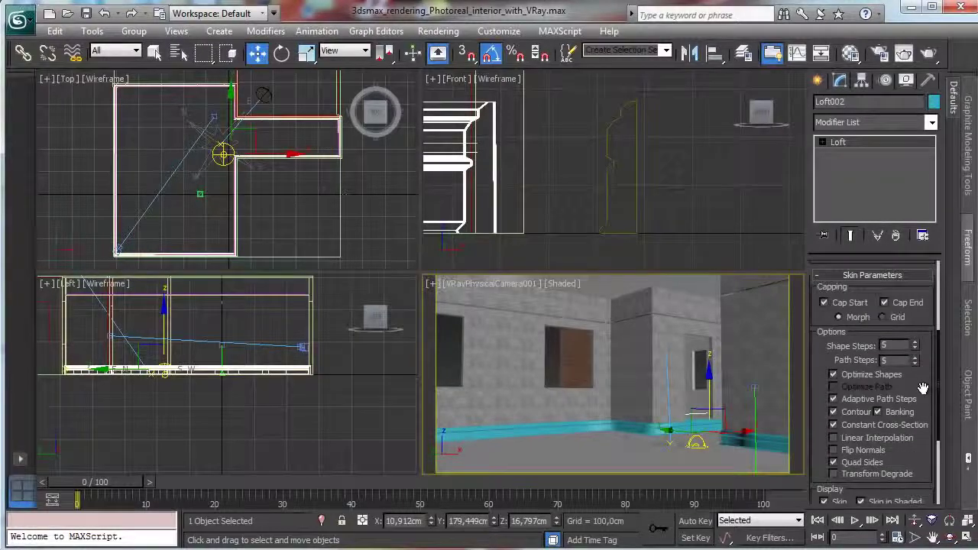
{"action": "left_click_drag", "start_coordinate": [922, 386], "coordinate": [881, 174]}
{"action": "left_click_drag", "start_coordinate": [926, 314], "coordinate": [917, 501]}
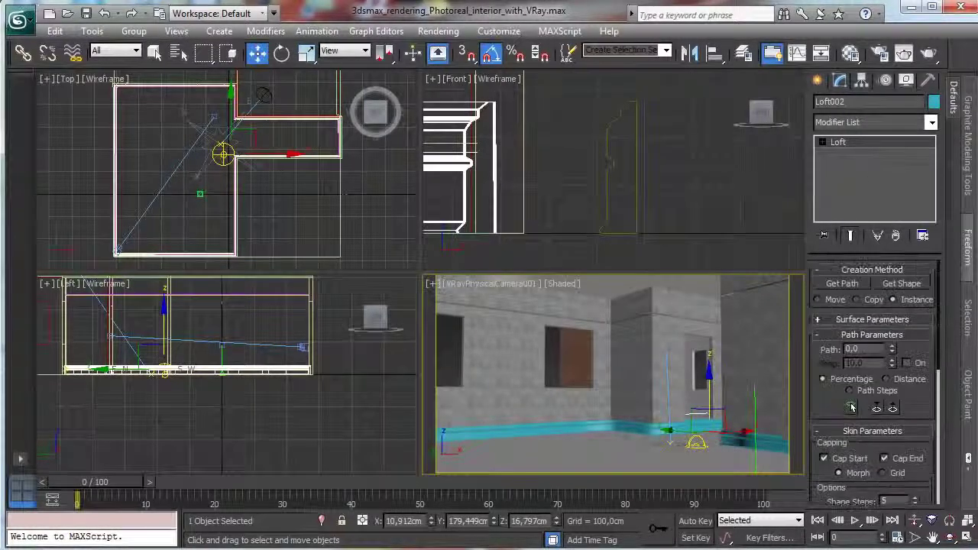
{"action": "left_click", "coordinate": [873, 319]}
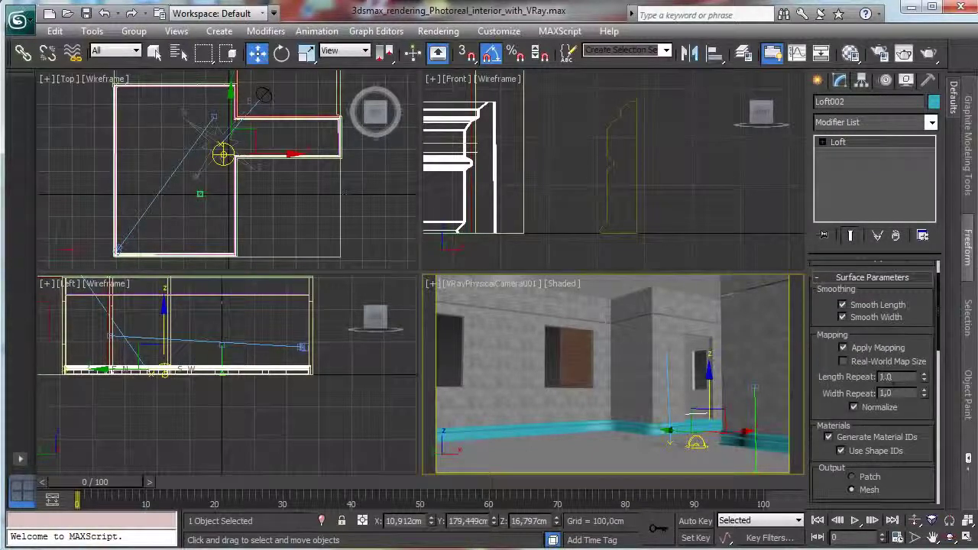
Step: Try to move the baseboard loft's profile shape sideways so its back edge sits against the wall
{"action": "left_click", "coordinate": [822, 142]}
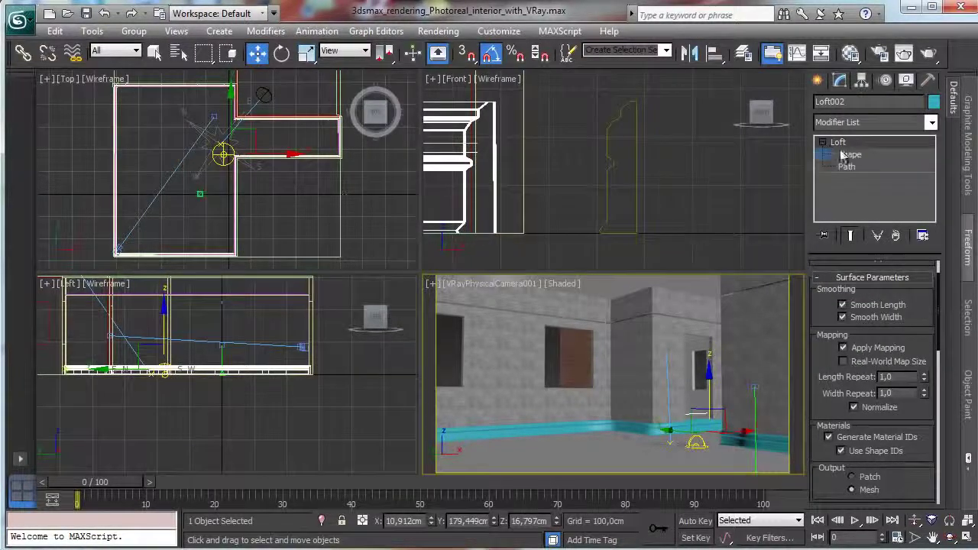
{"action": "left_click", "coordinate": [850, 154]}
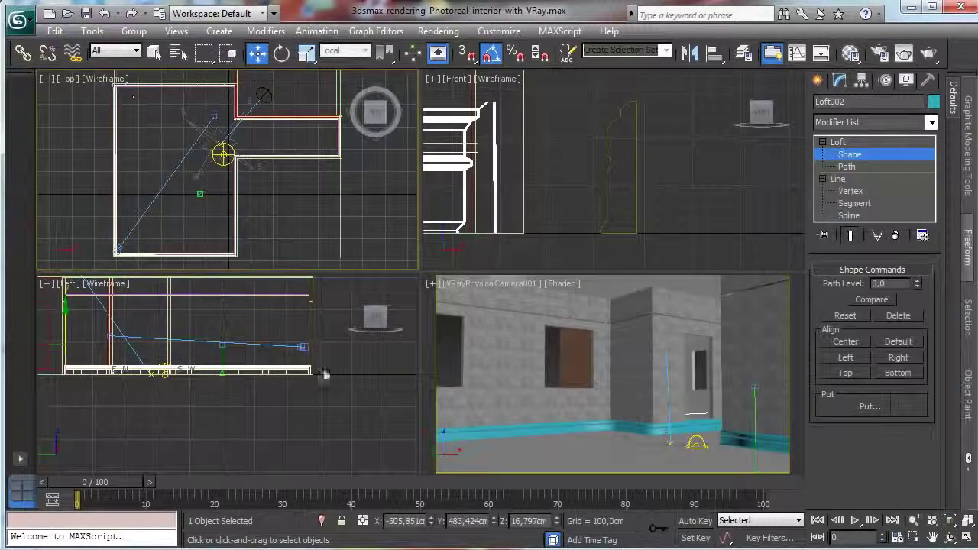
{"action": "right_click", "coordinate": [305, 351]}
{"action": "left_click", "coordinate": [947, 521]}
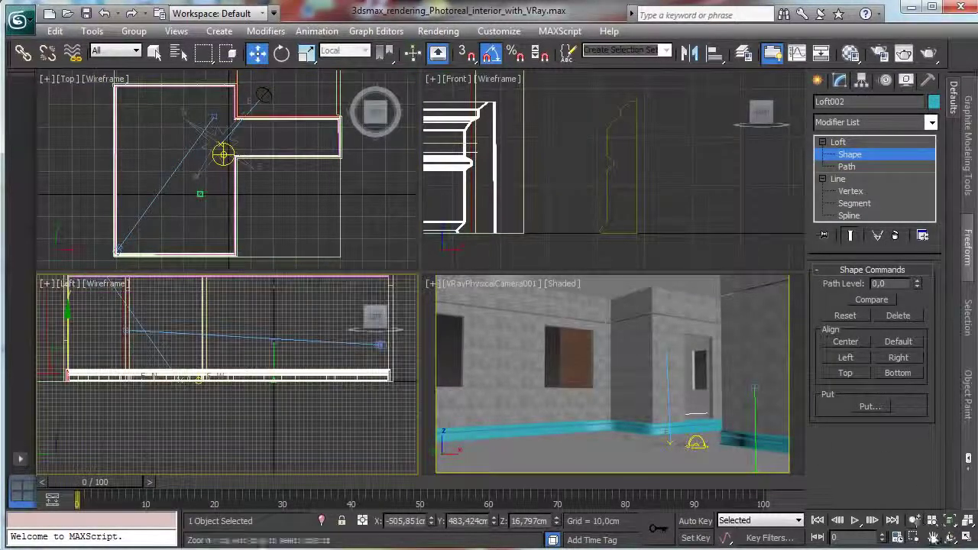
{"action": "left_click", "coordinate": [915, 537]}
{"action": "left_click_drag", "start_coordinate": [58, 365], "coordinate": [86, 397]}
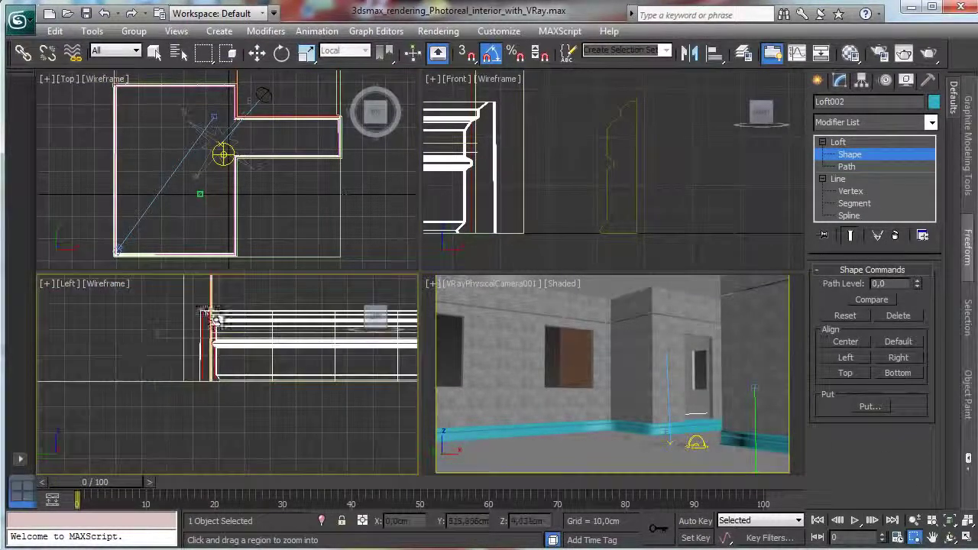
{"action": "left_click_drag", "start_coordinate": [172, 292], "coordinate": [252, 410]}
{"action": "left_click_drag", "start_coordinate": [181, 288], "coordinate": [279, 454]}
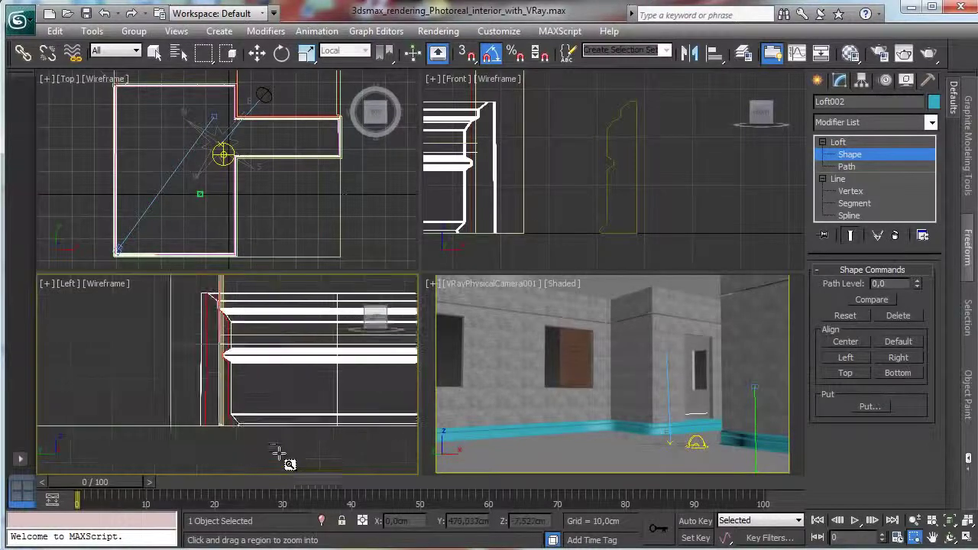
{"action": "left_click", "coordinate": [257, 52]}
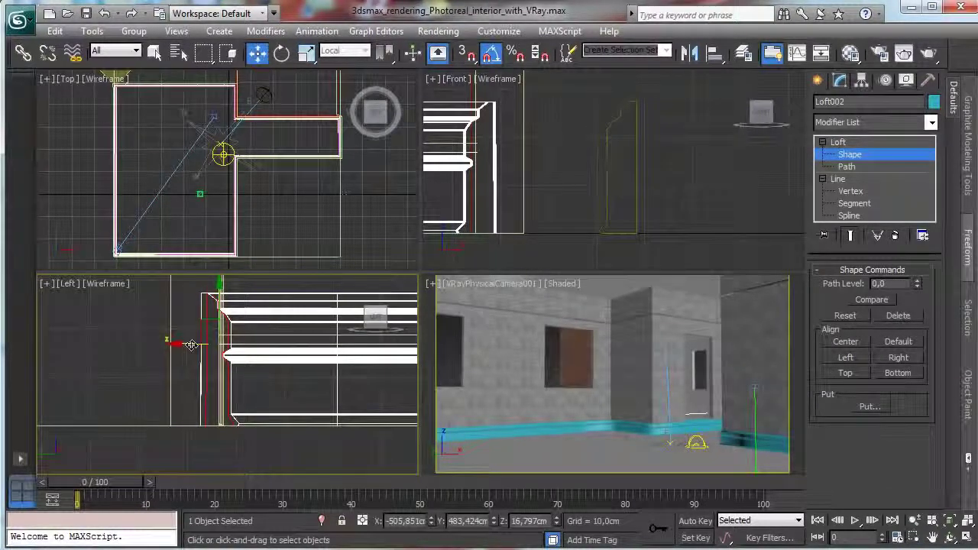
{"action": "left_click_drag", "start_coordinate": [192, 344], "coordinate": [222, 347]}
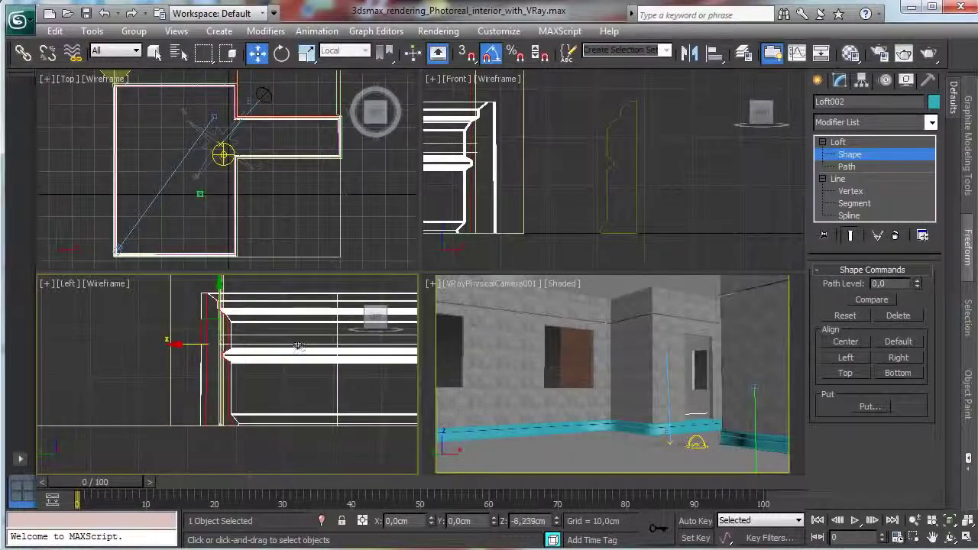
{"action": "left_click", "coordinate": [839, 142]}
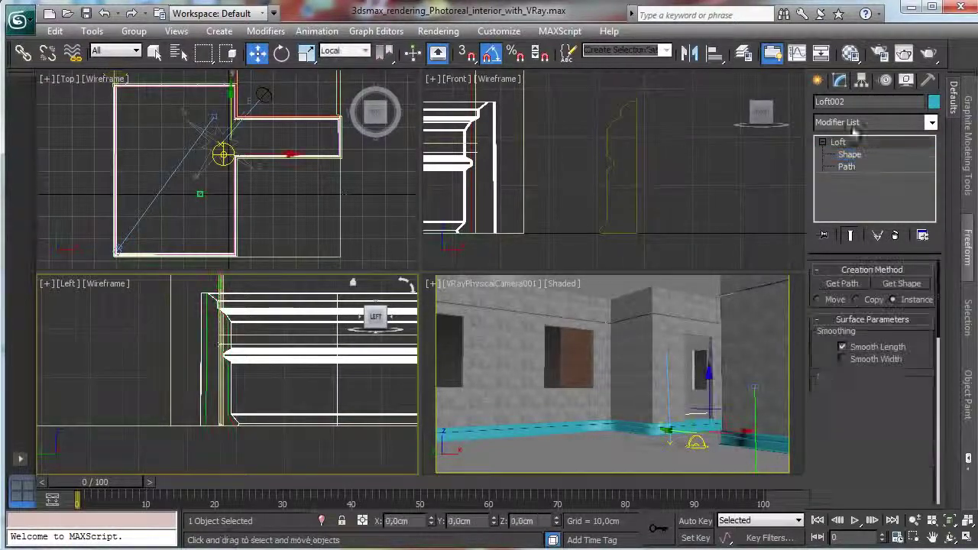
Step: Move the pivot of the baseboard profile Line009 horizontally onto its straight back edge
{"action": "left_click", "coordinate": [635, 147]}
{"action": "left_click", "coordinate": [862, 79]}
{"action": "left_click", "coordinate": [879, 183]}
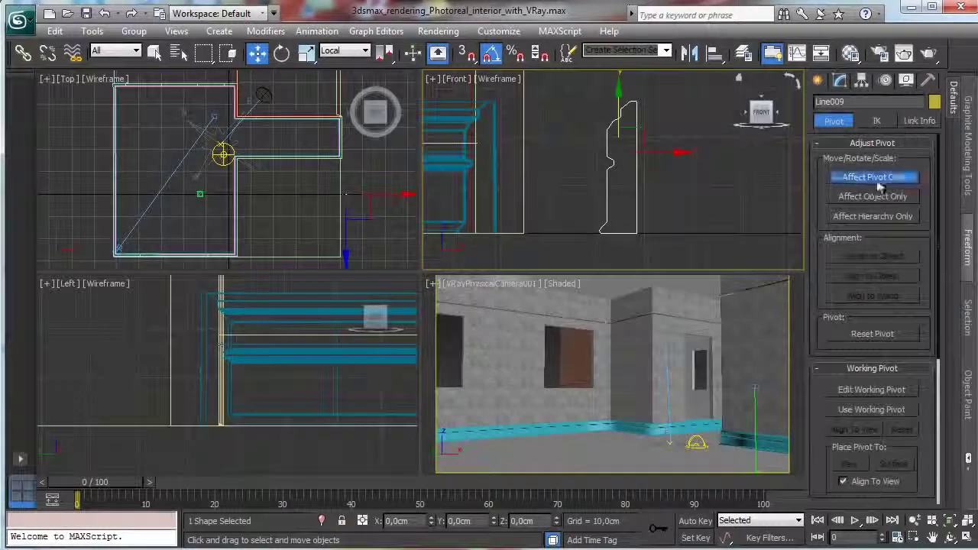
{"action": "left_click_drag", "start_coordinate": [669, 155], "coordinate": [686, 156]}
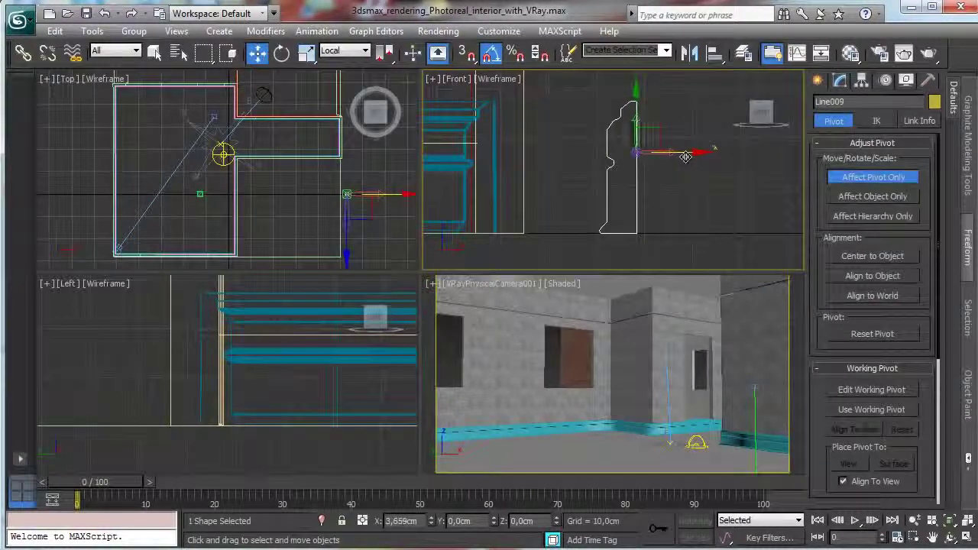
{"action": "left_click", "coordinate": [874, 176]}
Step: Assign the Line009 profile to the baseboard loft again as its instanced shape, using its repositioned pivot
{"action": "left_click", "coordinate": [596, 424]}
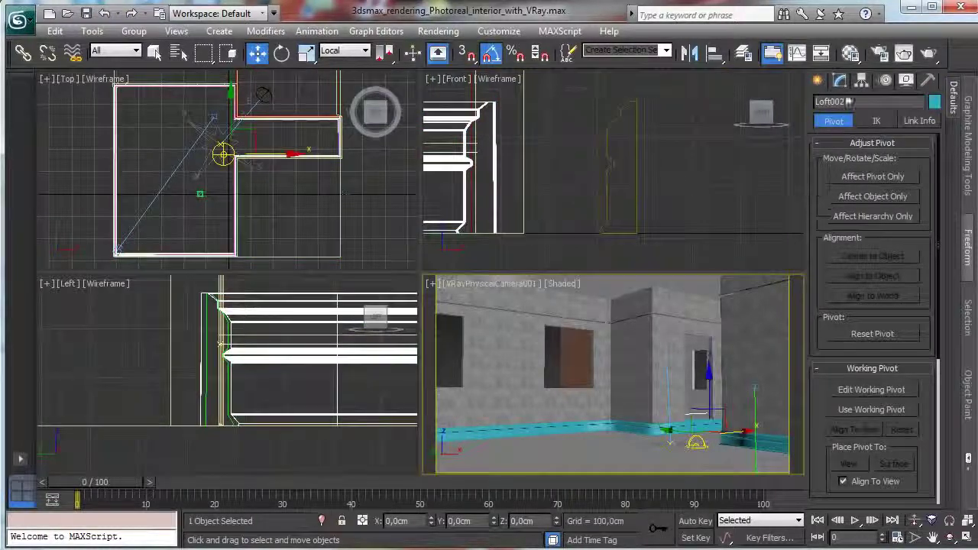
{"action": "left_click", "coordinate": [839, 81]}
{"action": "left_click", "coordinate": [901, 284]}
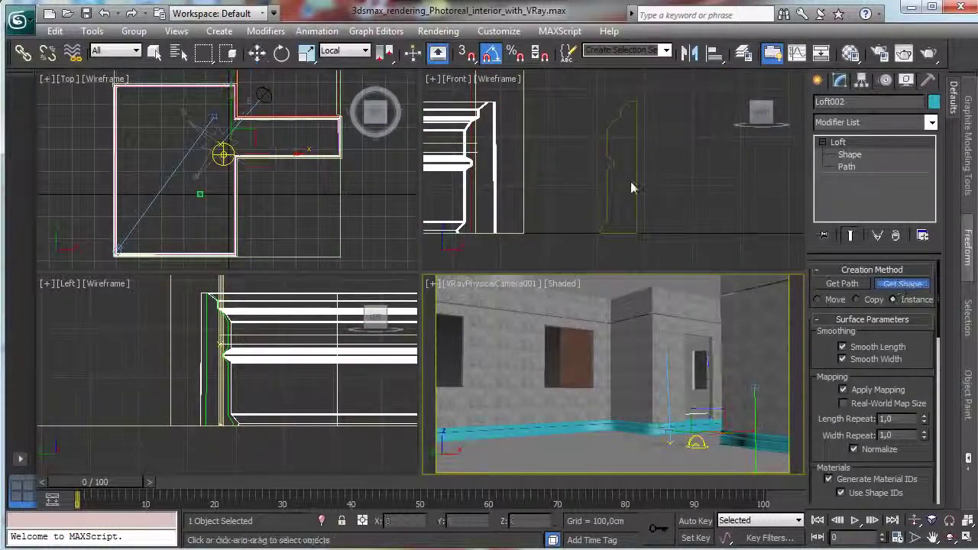
{"action": "left_click", "coordinate": [637, 176]}
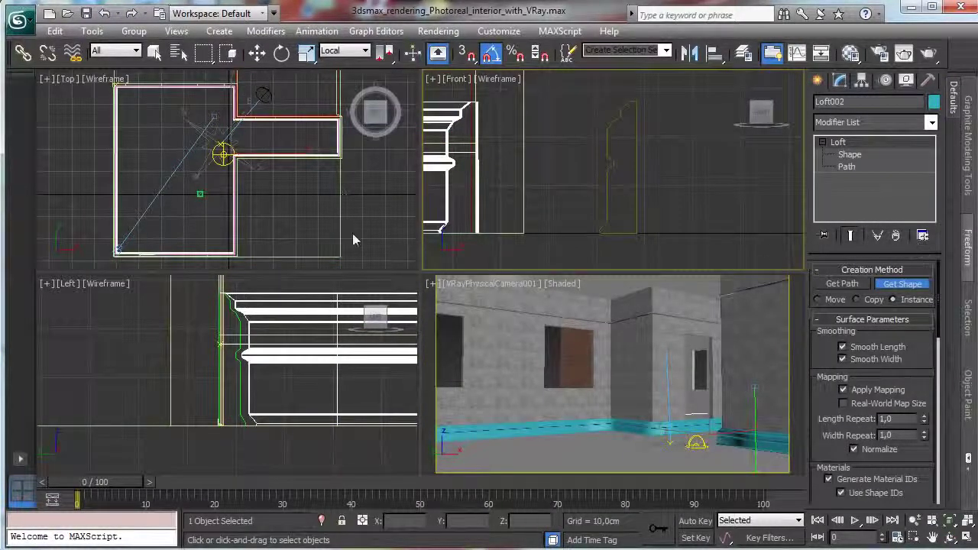
{"action": "left_click", "coordinate": [898, 285]}
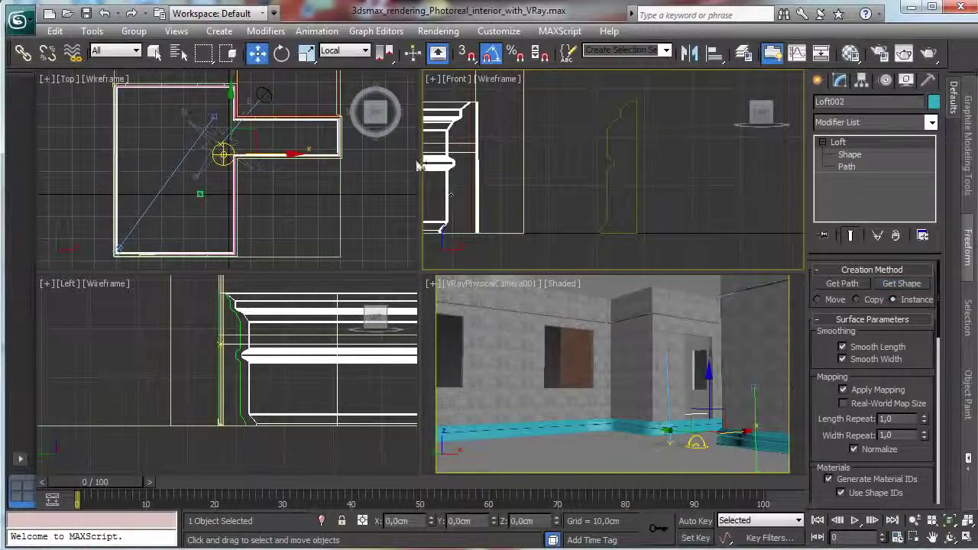
Step: Scale the baseboard loft's profile shape down uniformly to make the moulding smaller
{"action": "left_click", "coordinate": [855, 156]}
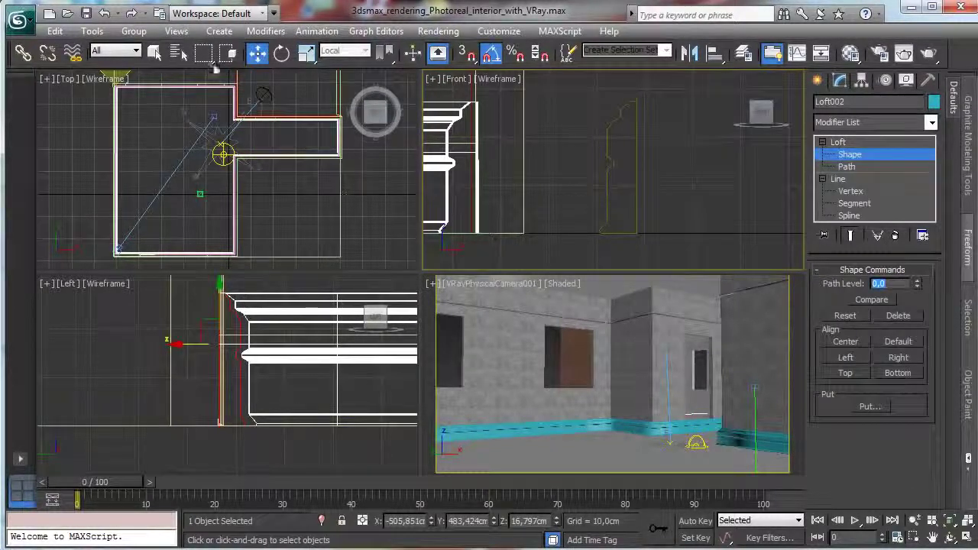
{"action": "left_click", "coordinate": [307, 54]}
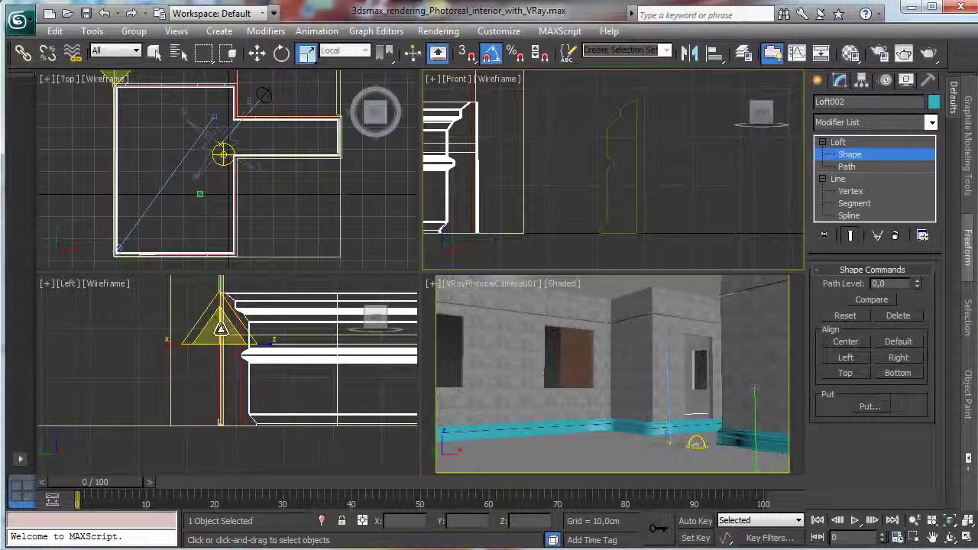
{"action": "left_click_drag", "start_coordinate": [220, 329], "coordinate": [197, 387]}
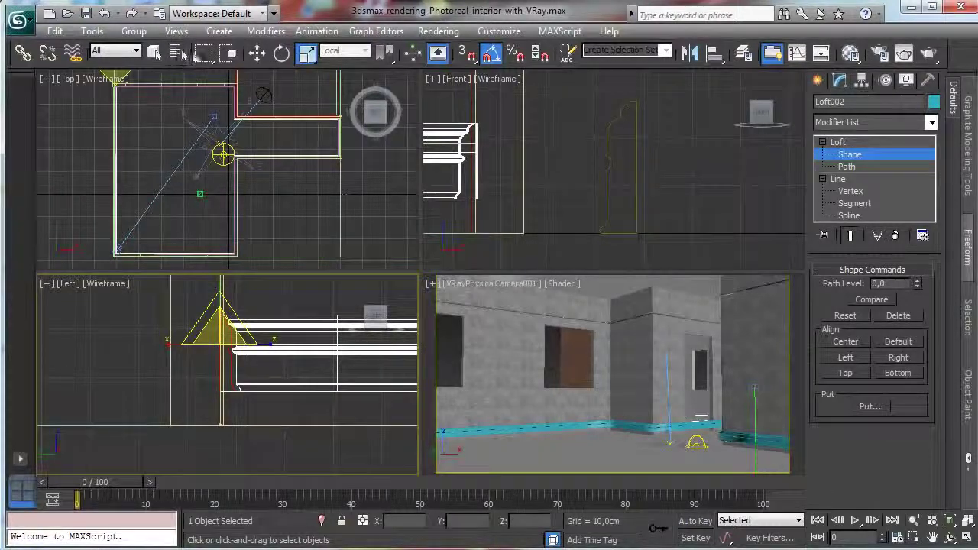
{"action": "left_click", "coordinate": [852, 143]}
Step: Lower the scaled baseboard vertically until its underside rests on the floor, fine-tuning the Z position
{"action": "left_click", "coordinate": [259, 55]}
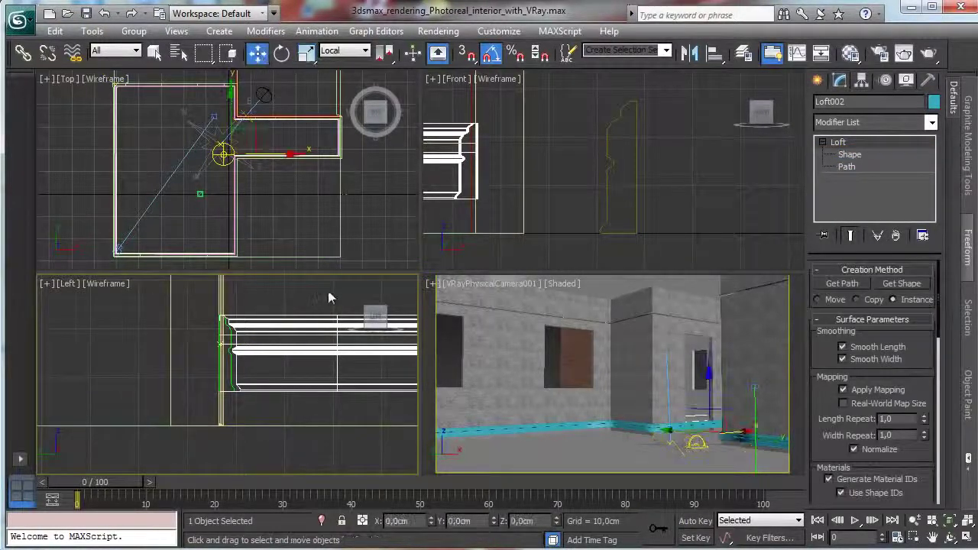
{"action": "left_click_drag", "start_coordinate": [709, 380], "coordinate": [710, 392]}
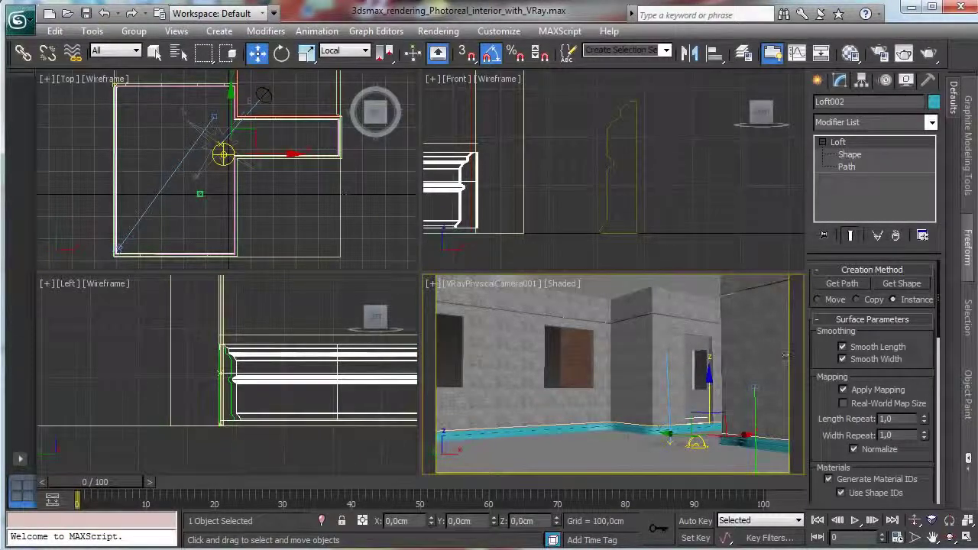
{"action": "right_click", "coordinate": [259, 55]}
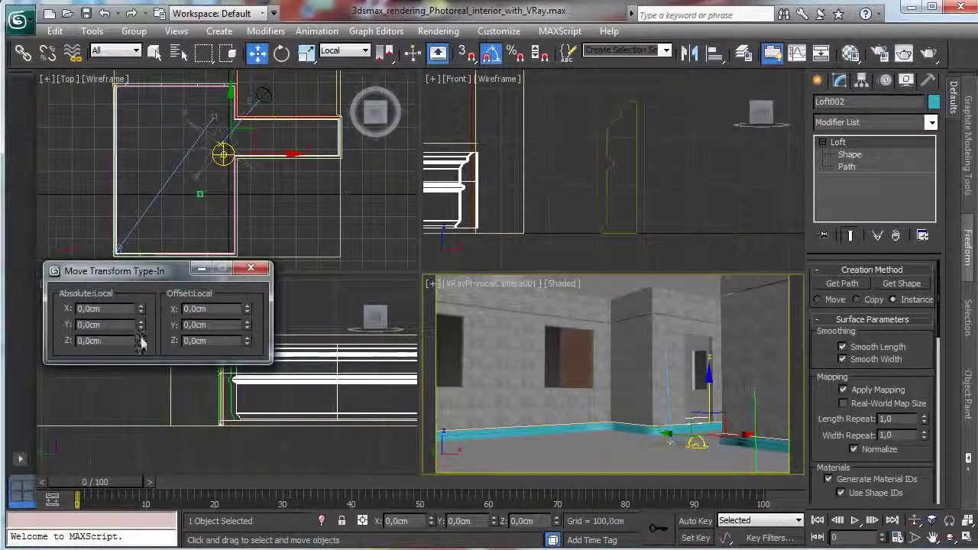
{"action": "left_click_drag", "start_coordinate": [142, 337], "coordinate": [142, 349]}
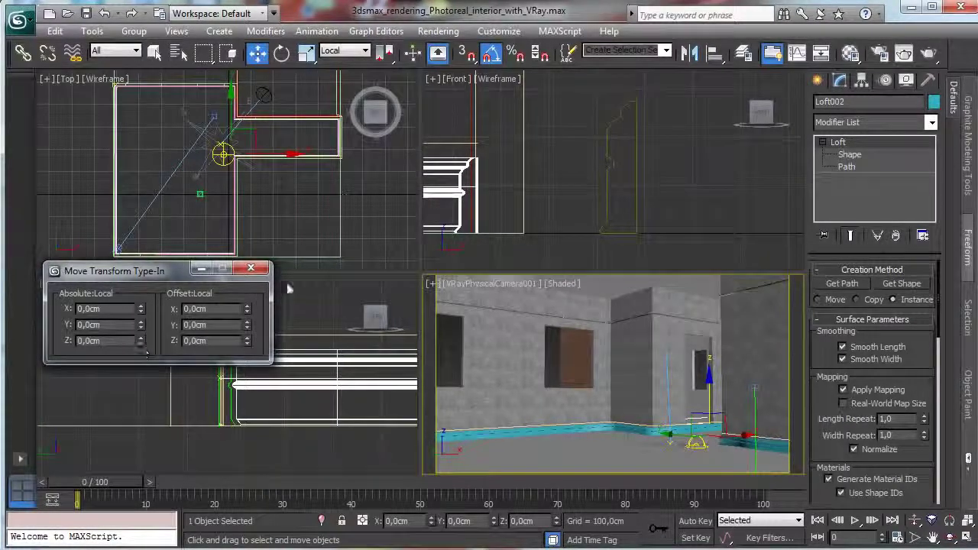
{"action": "left_click", "coordinate": [250, 268]}
{"action": "right_click", "coordinate": [443, 330]}
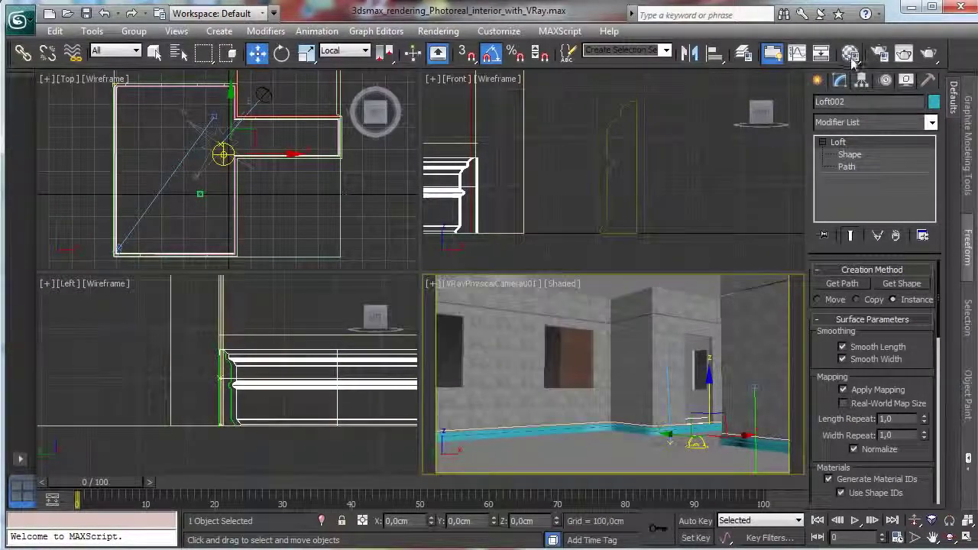
Step: Apply the Ceiling material to the baseboard and test-render the camera view with V-Ray
{"action": "left_click", "coordinate": [852, 55]}
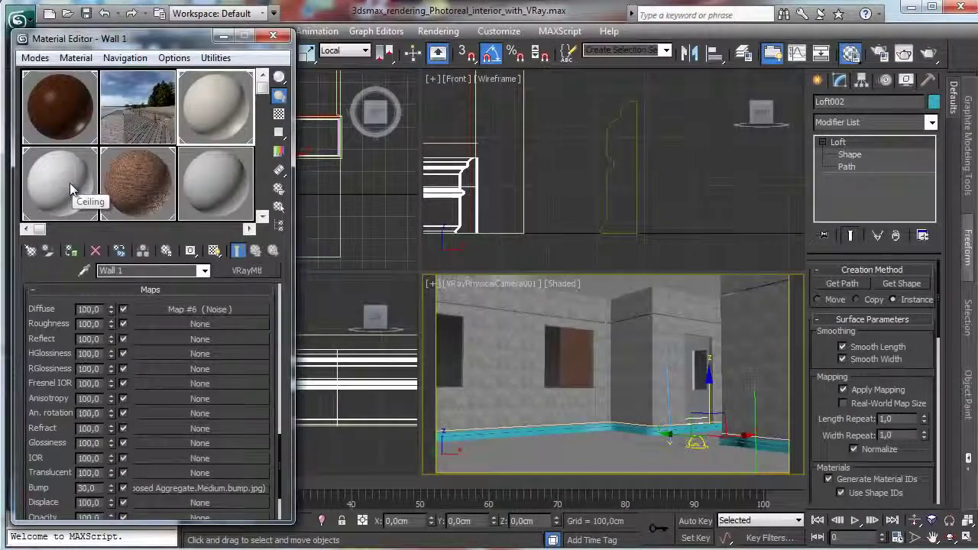
{"action": "left_click", "coordinate": [68, 180]}
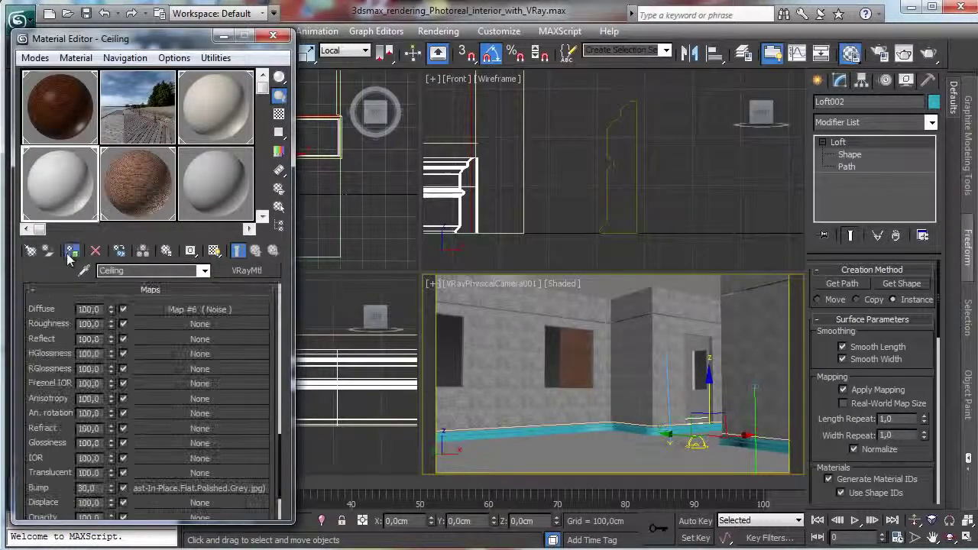
{"action": "right_click", "coordinate": [600, 326]}
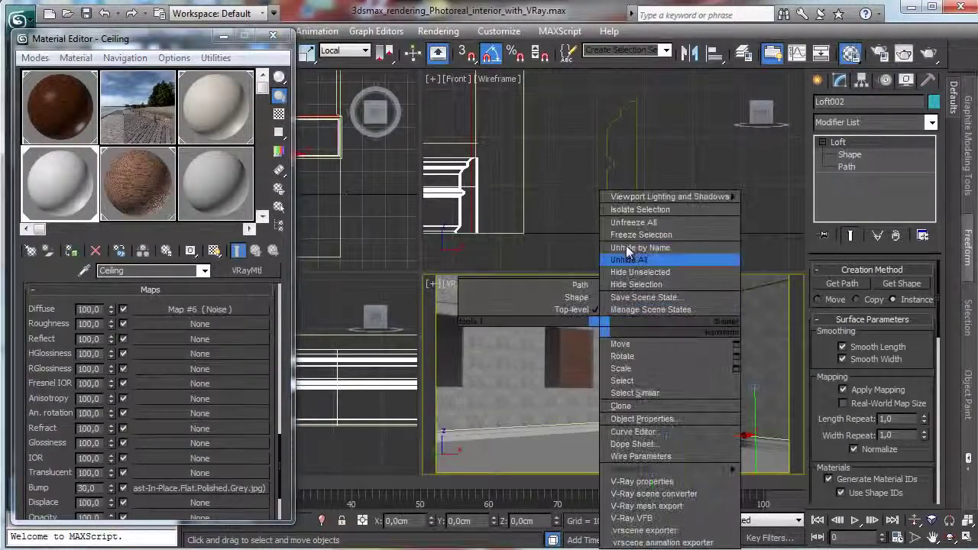
{"action": "left_click", "coordinate": [273, 36]}
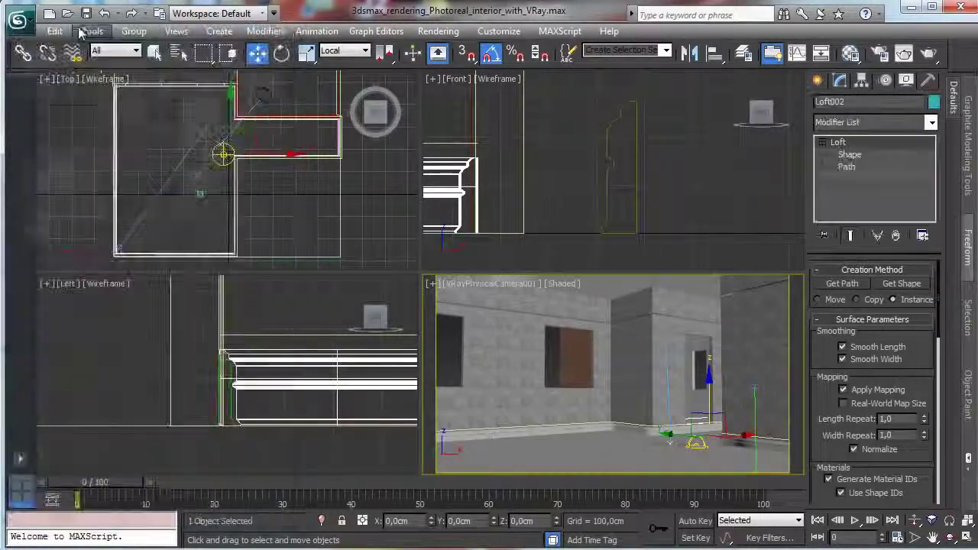
{"action": "left_click", "coordinate": [929, 56]}
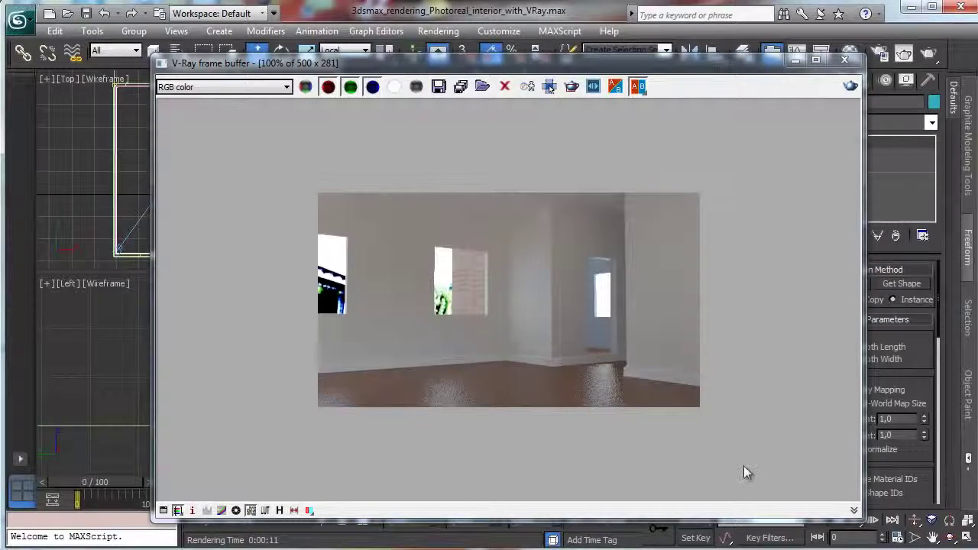
{"action": "left_click", "coordinate": [797, 65]}
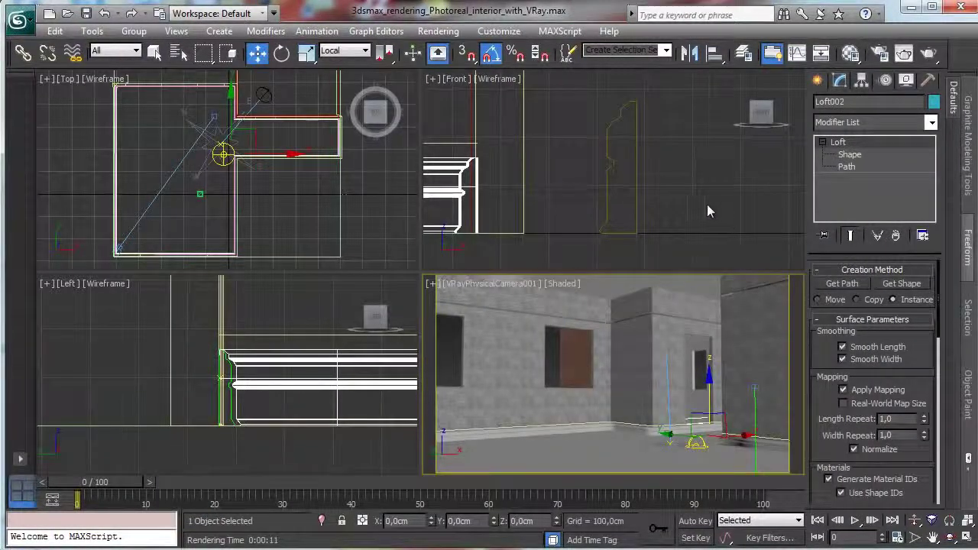
Step: Create a box over the door opening in the front view, about 235 cm long, 90 cm wide and 119 cm high, extending below the floor
{"action": "right_click", "coordinate": [707, 212]}
{"action": "left_click", "coordinate": [949, 519]}
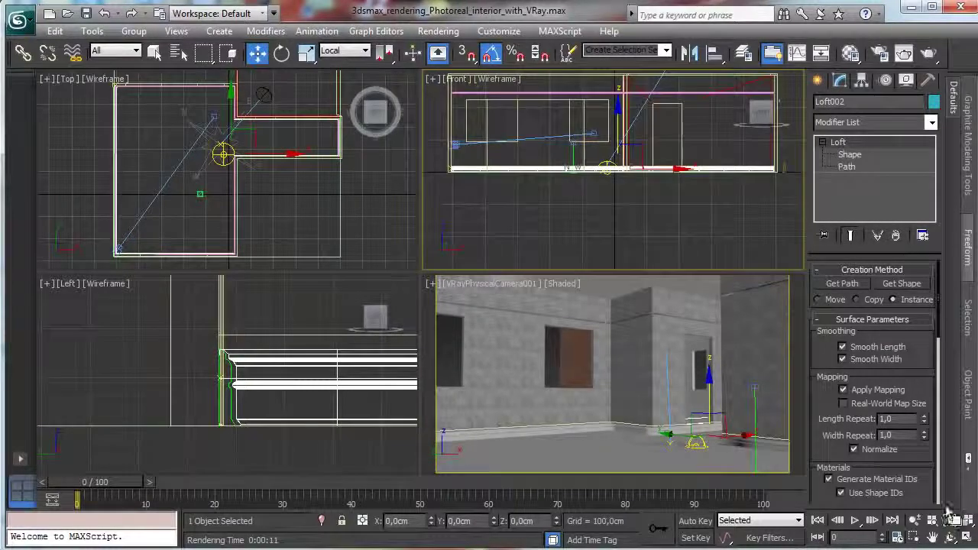
{"action": "left_click", "coordinate": [913, 538]}
{"action": "left_click_drag", "start_coordinate": [635, 88], "coordinate": [711, 191]}
{"action": "key", "text": "alt+w"}
{"action": "left_click", "coordinate": [817, 81]}
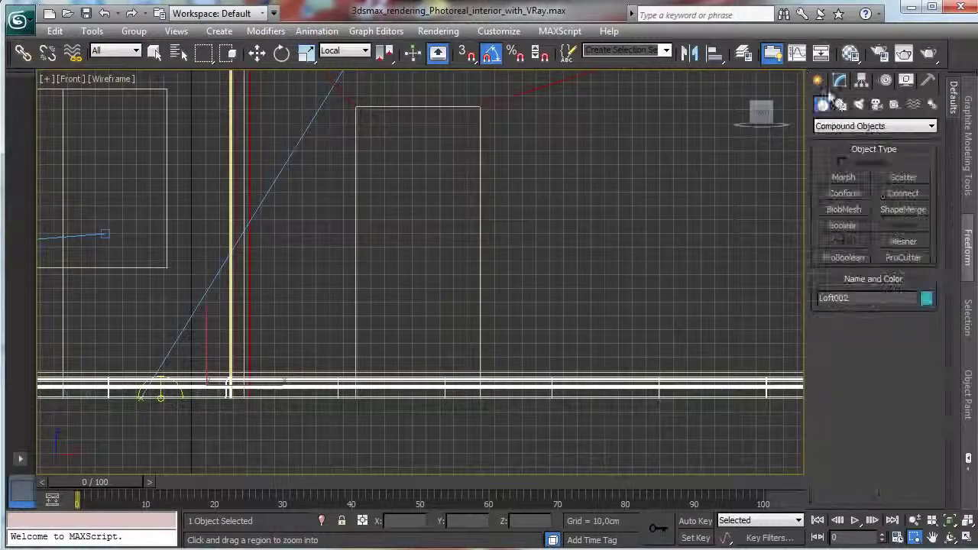
{"action": "left_click", "coordinate": [848, 126]}
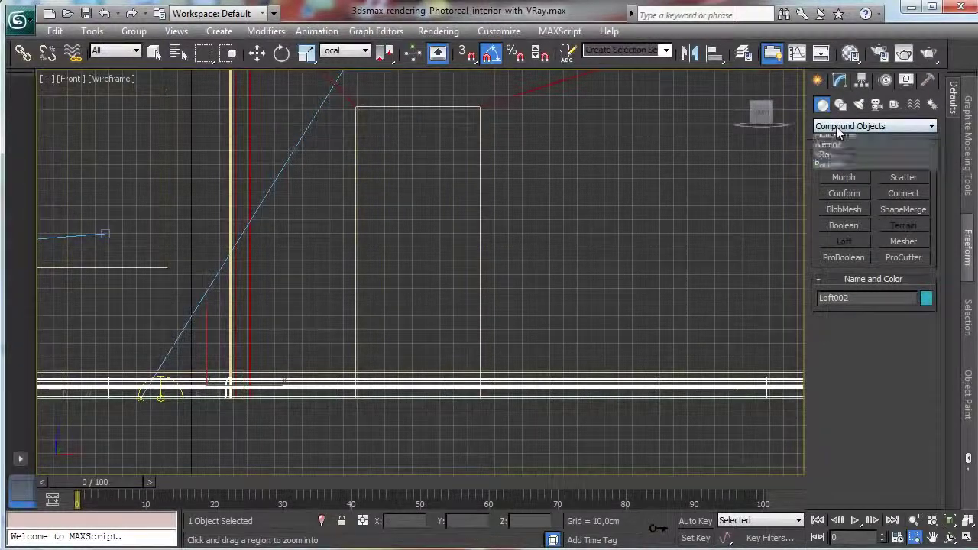
{"action": "left_click", "coordinate": [841, 140]}
{"action": "left_click", "coordinate": [844, 177]}
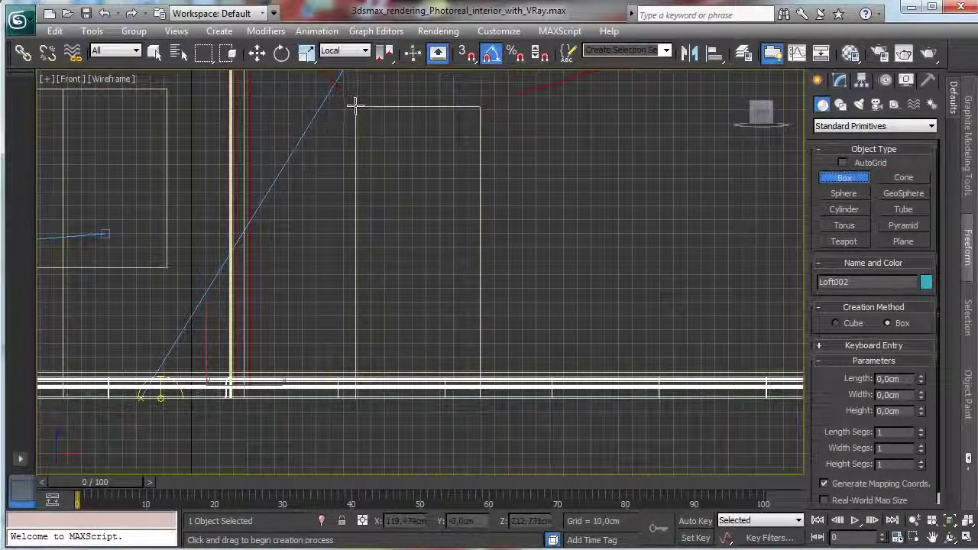
{"action": "left_click_drag", "start_coordinate": [356, 107], "coordinate": [480, 430]}
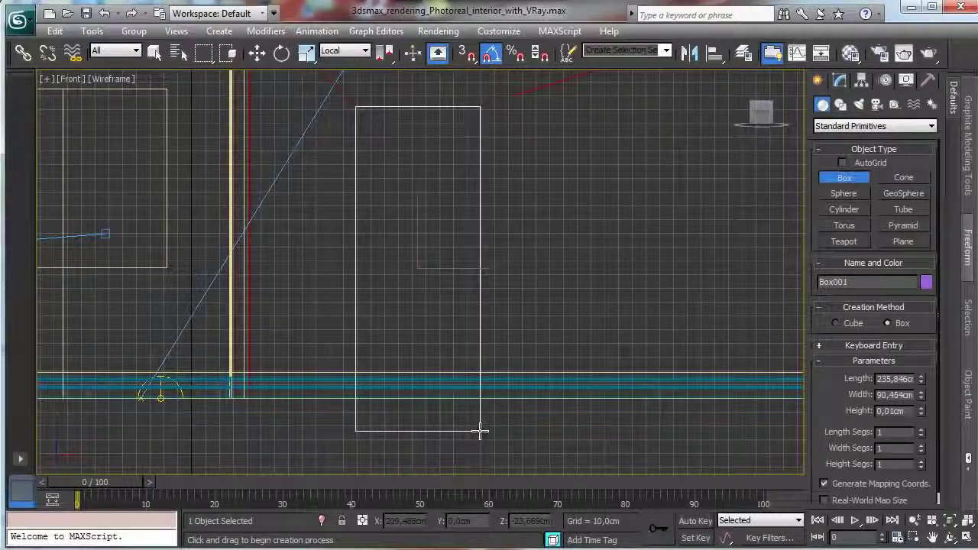
{"action": "left_click", "coordinate": [513, 267]}
{"action": "key", "text": "alt+w"}
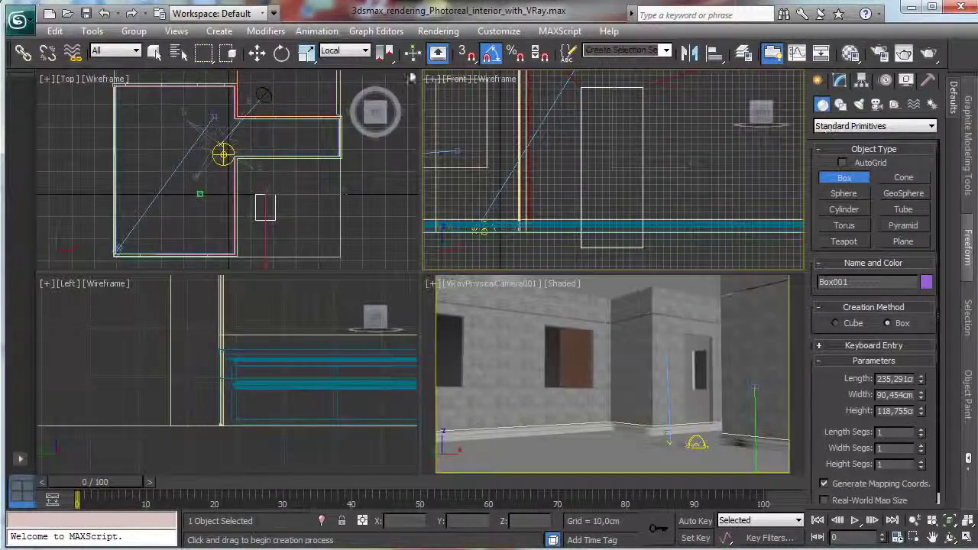
Step: Move the door-opening box in the top view until it straddles the wall and the baseboard at the doorway
{"action": "key", "text": "w"}
{"action": "right_click", "coordinate": [269, 222]}
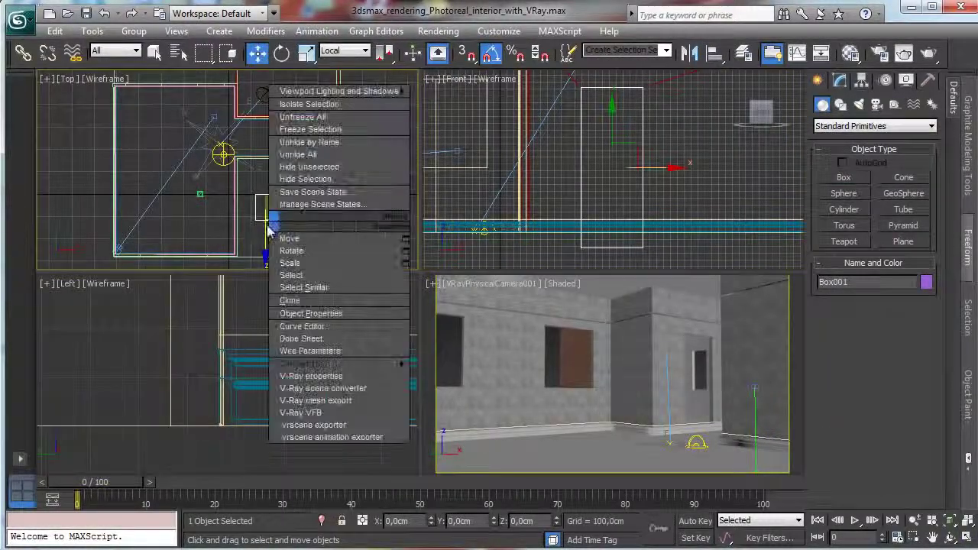
{"action": "left_click", "coordinate": [288, 239]}
{"action": "left_click_drag", "start_coordinate": [264, 245], "coordinate": [264, 164]}
Step: Subtract the doorway box from the baseboard loft with a Boolean compound object, using Subtraction (A-B)
{"action": "left_click", "coordinate": [648, 434]}
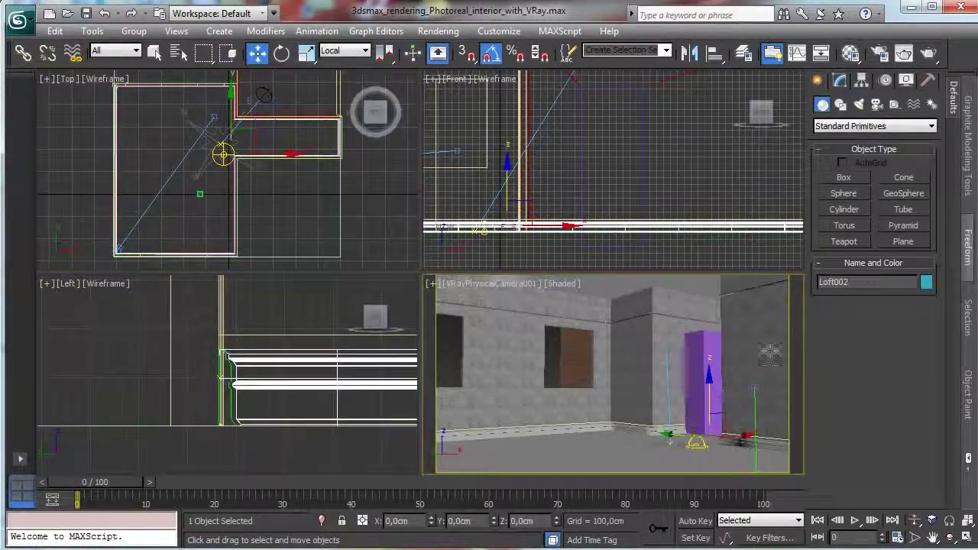
{"action": "left_click", "coordinate": [871, 127]}
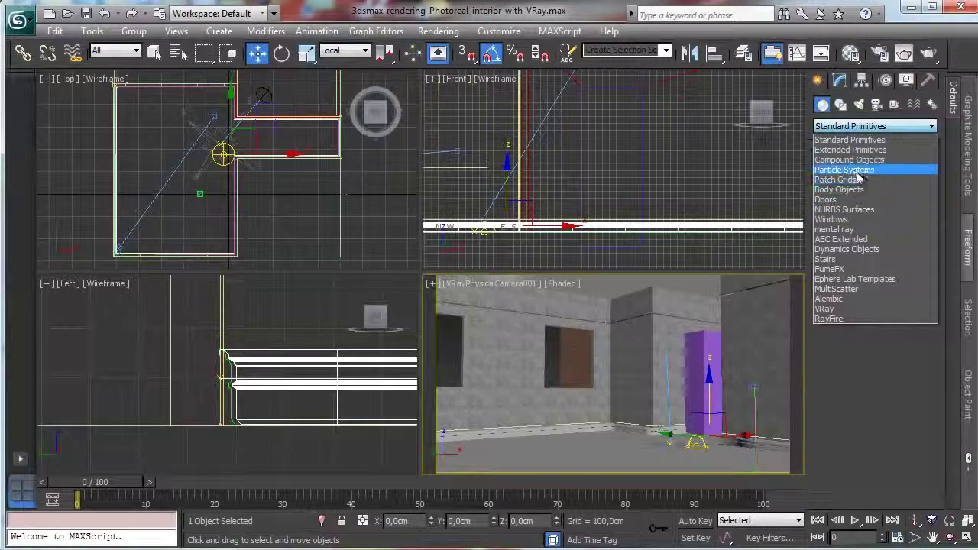
{"action": "left_click", "coordinate": [839, 81]}
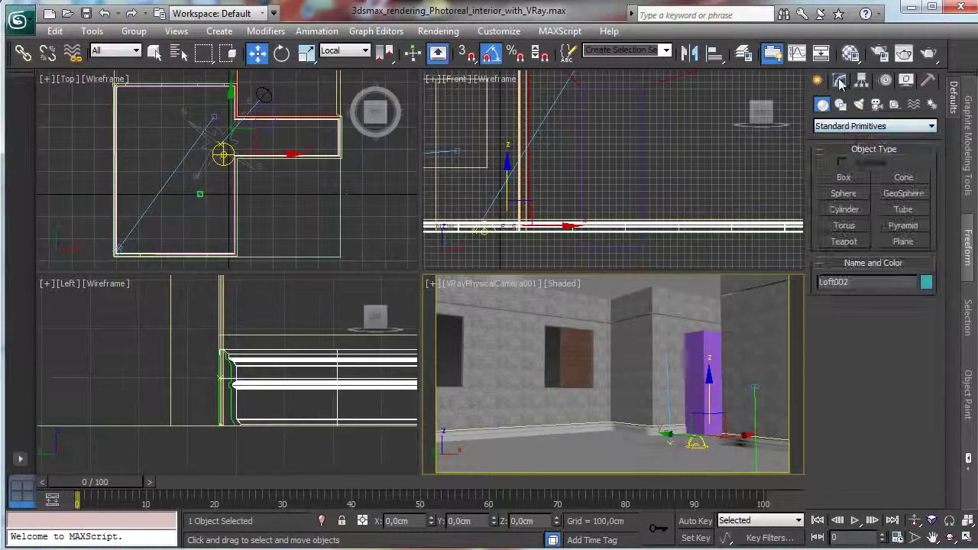
{"action": "left_click", "coordinate": [839, 80]}
{"action": "left_click", "coordinate": [817, 80]}
{"action": "left_click", "coordinate": [871, 126]}
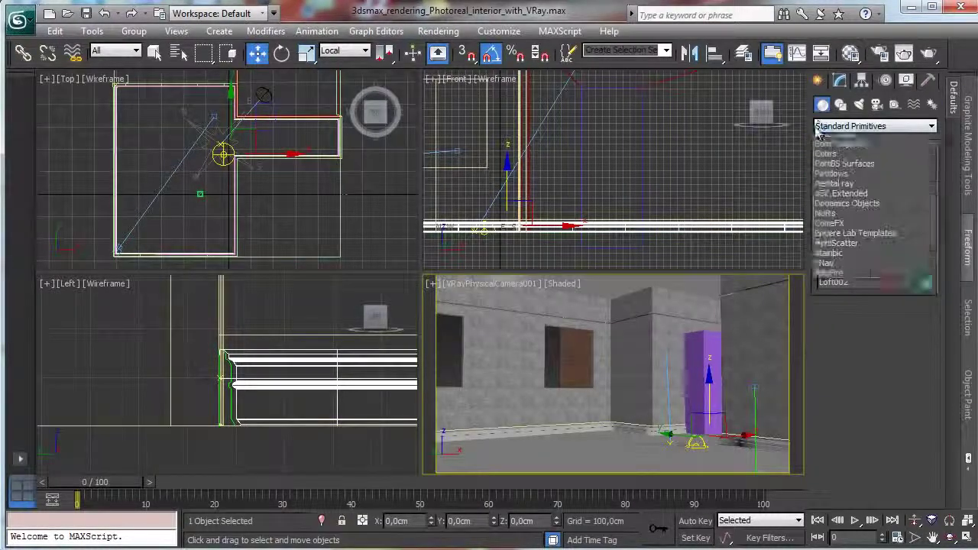
{"action": "left_click", "coordinate": [848, 158]}
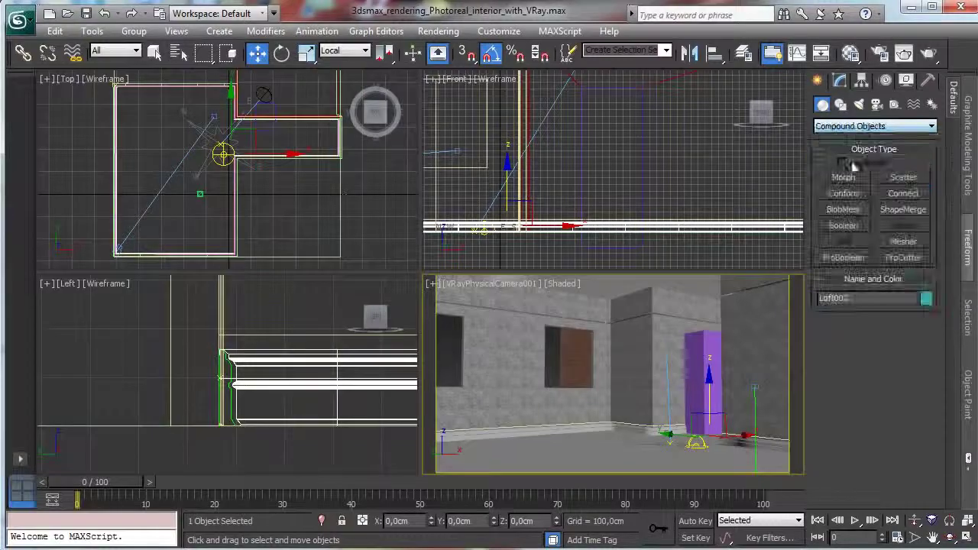
{"action": "left_click", "coordinate": [845, 226]}
{"action": "left_click", "coordinate": [872, 343]}
{"action": "left_click", "coordinate": [696, 355]}
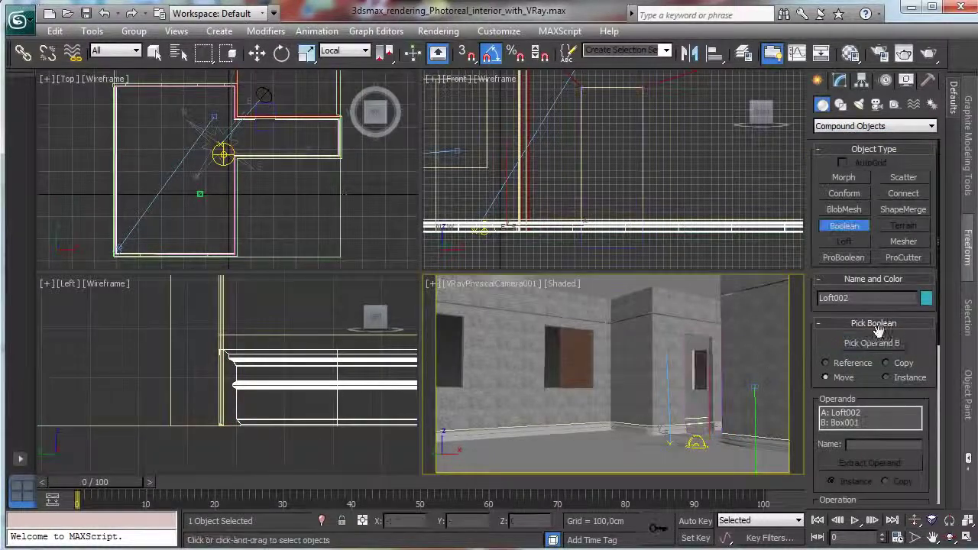
{"action": "left_click", "coordinate": [839, 81]}
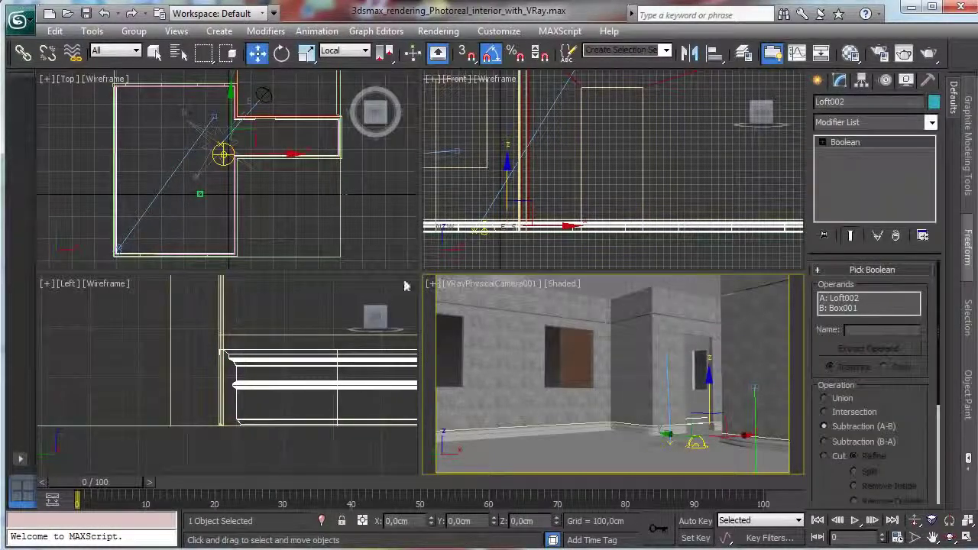
Step: Create a box over the wide opening in the front view, about 268 cm long, 301 cm wide and 117 cm high, extending below the floor
{"action": "key", "text": "w"}
{"action": "left_click", "coordinate": [948, 520]}
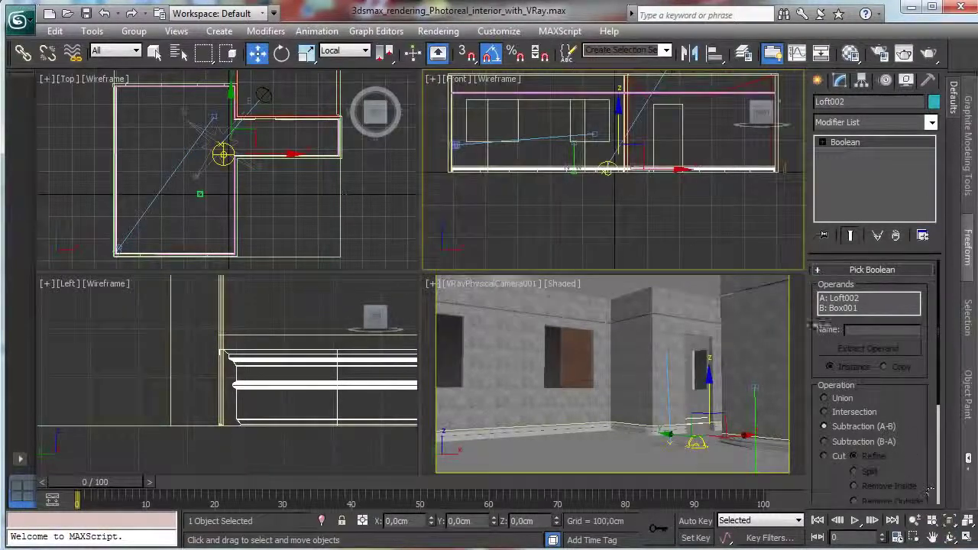
{"action": "left_click", "coordinate": [914, 537]}
{"action": "left_click_drag", "start_coordinate": [479, 95], "coordinate": [597, 187]}
{"action": "left_click", "coordinate": [967, 537]}
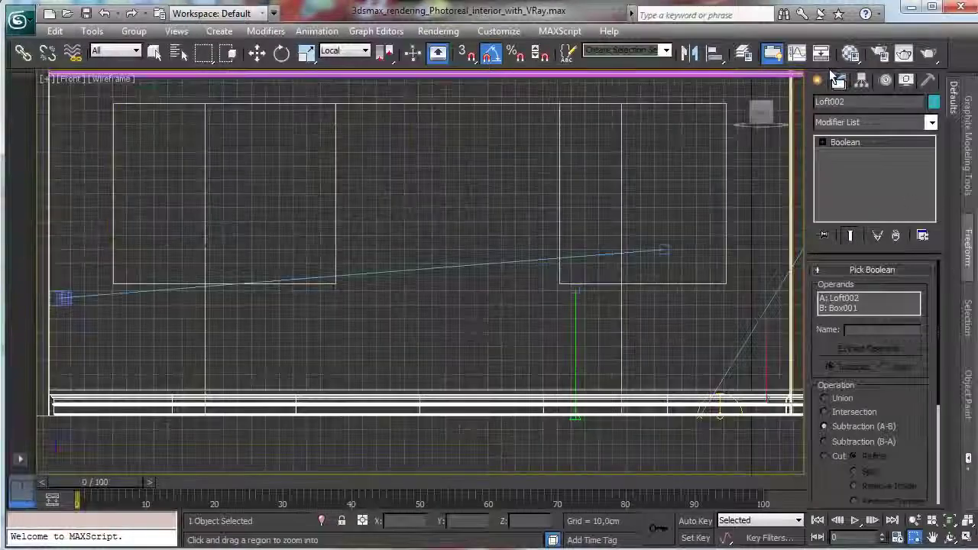
{"action": "left_click", "coordinate": [817, 80]}
{"action": "left_click", "coordinate": [829, 127]}
{"action": "left_click", "coordinate": [829, 130]}
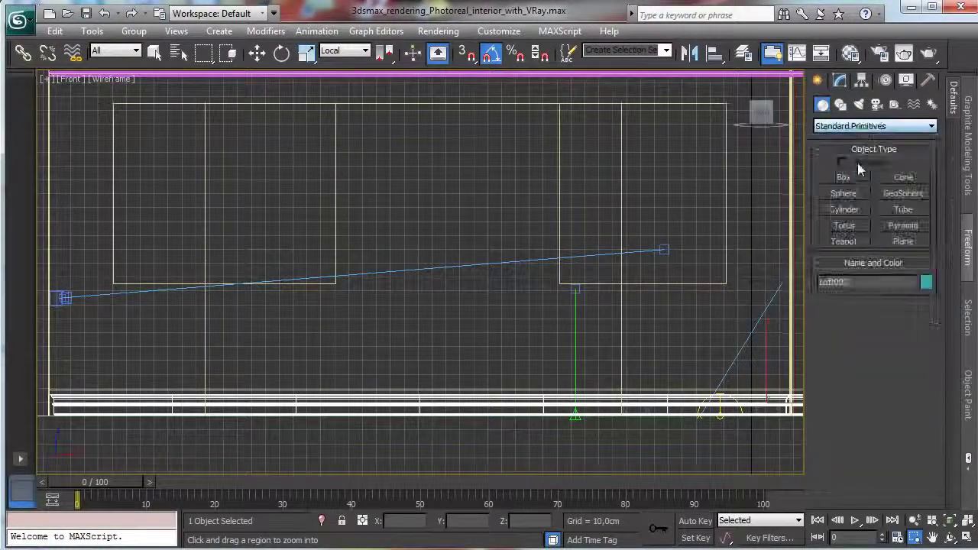
{"action": "left_click", "coordinate": [843, 177]}
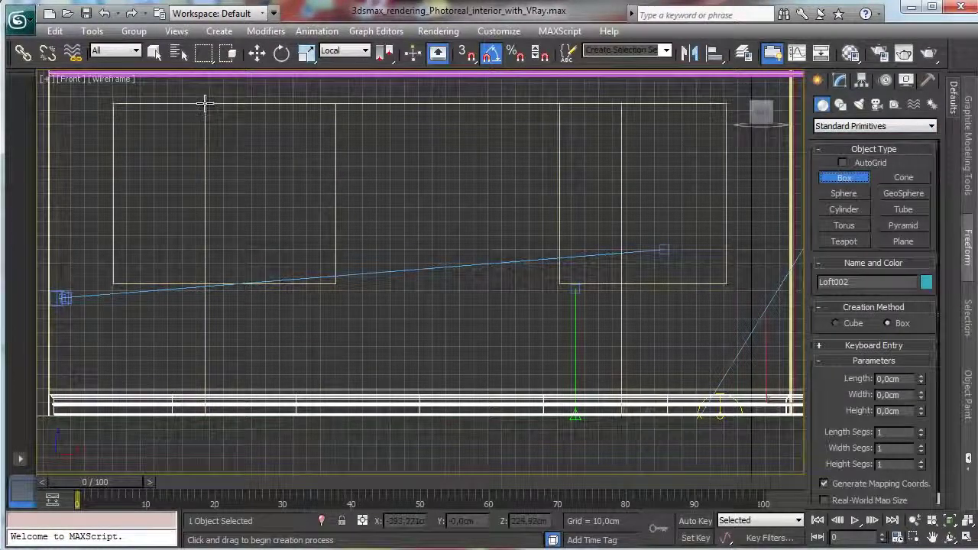
{"action": "left_click_drag", "start_coordinate": [203, 100], "coordinate": [622, 477]}
{"action": "left_click", "coordinate": [545, 315]}
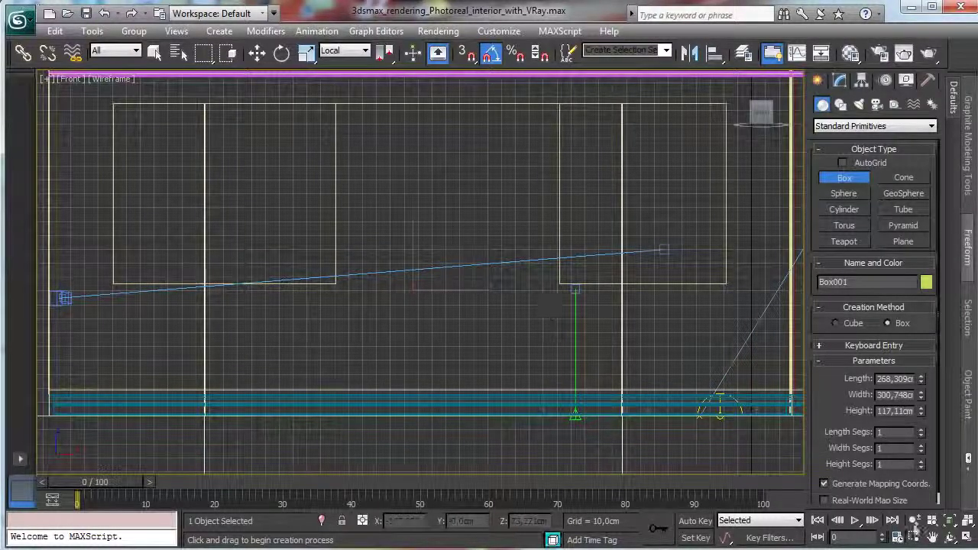
Step: Move the wide box about 208 cm along its local Z in the top view so it crosses the room's front wall and baseboard
{"action": "key", "text": "alt+w"}
{"action": "left_click", "coordinate": [256, 55]}
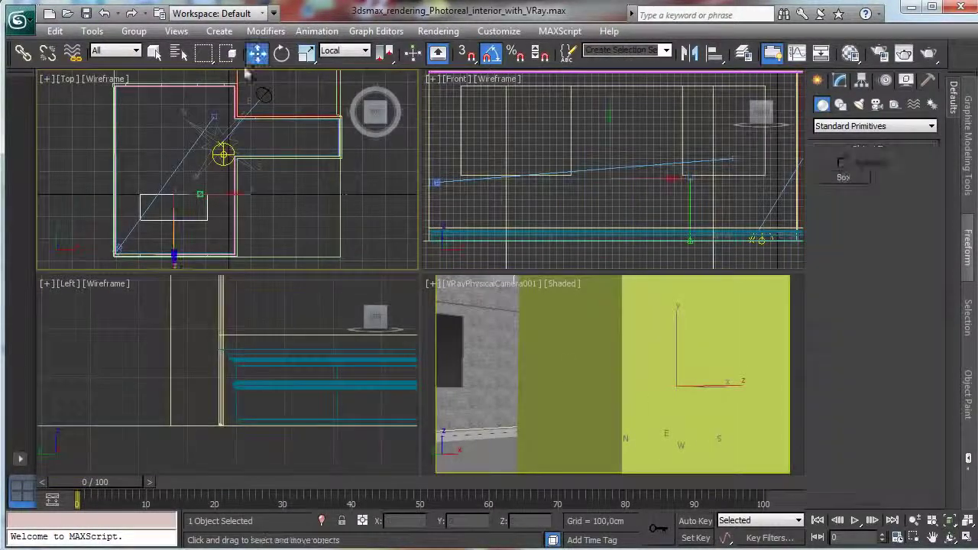
{"action": "right_click", "coordinate": [141, 142]}
{"action": "left_click", "coordinate": [176, 171]}
{"action": "left_click_drag", "start_coordinate": [176, 229], "coordinate": [172, 281]}
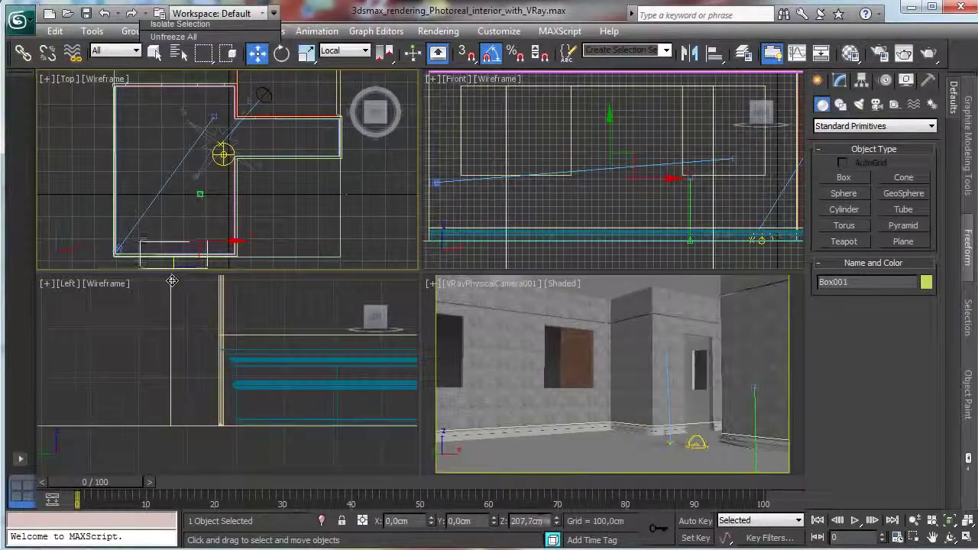
Step: Subtract the wide box from the baseboard with another Boolean operation
{"action": "left_click", "coordinate": [641, 230]}
{"action": "left_click", "coordinate": [840, 128]}
{"action": "left_click", "coordinate": [848, 158]}
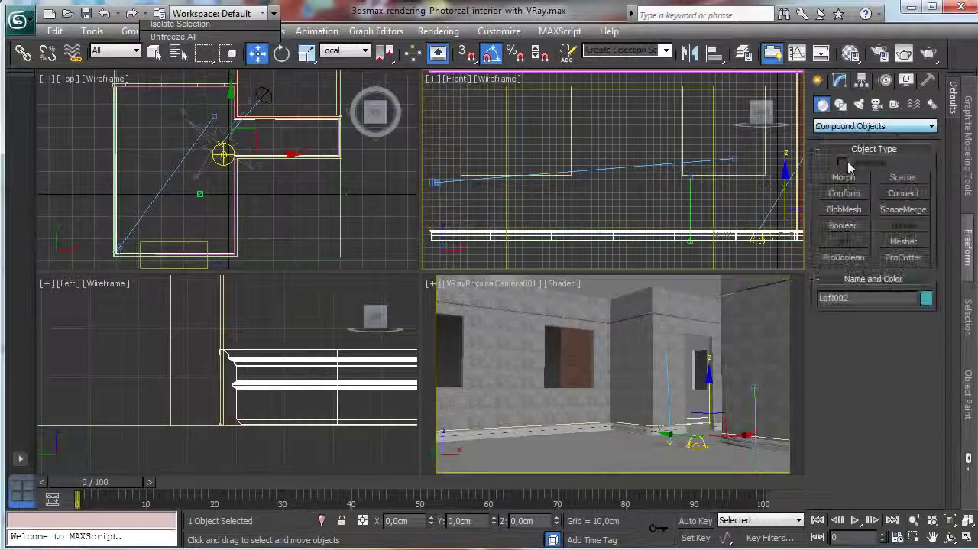
{"action": "left_click", "coordinate": [844, 225]}
{"action": "left_click", "coordinate": [872, 344]}
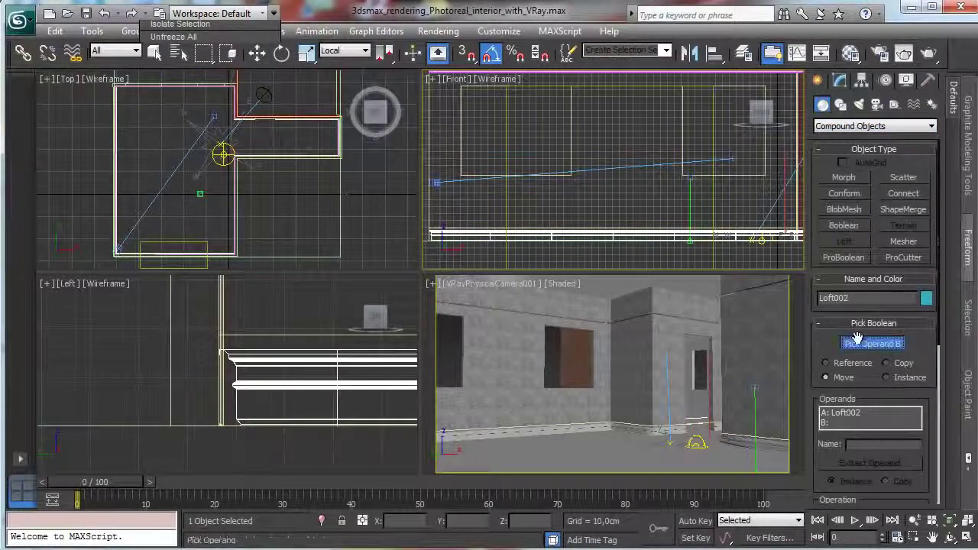
{"action": "left_click", "coordinate": [206, 265]}
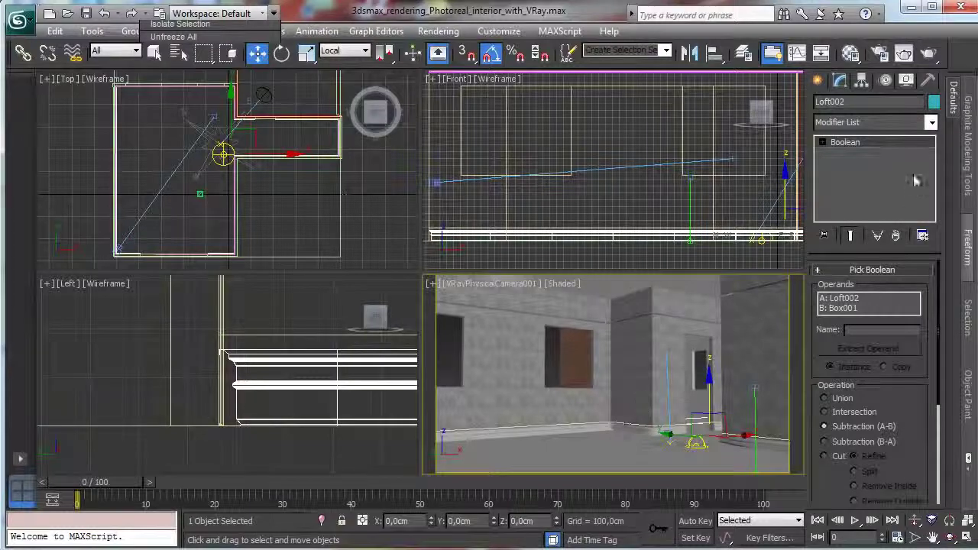
Step: Raise the ceiling moulding's path line, Line007, vertically by about 50 cm in the front view
{"action": "left_click", "coordinate": [652, 312]}
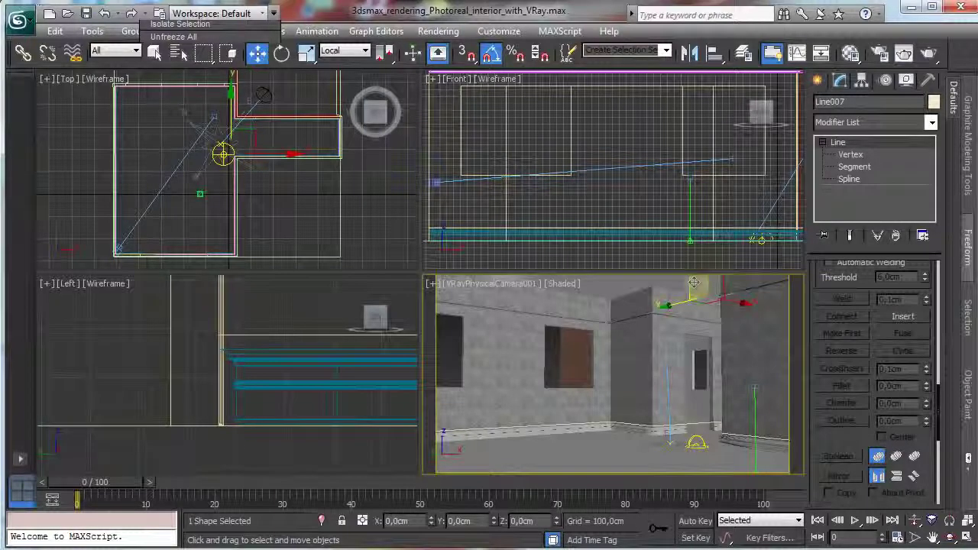
{"action": "right_click", "coordinate": [662, 386]}
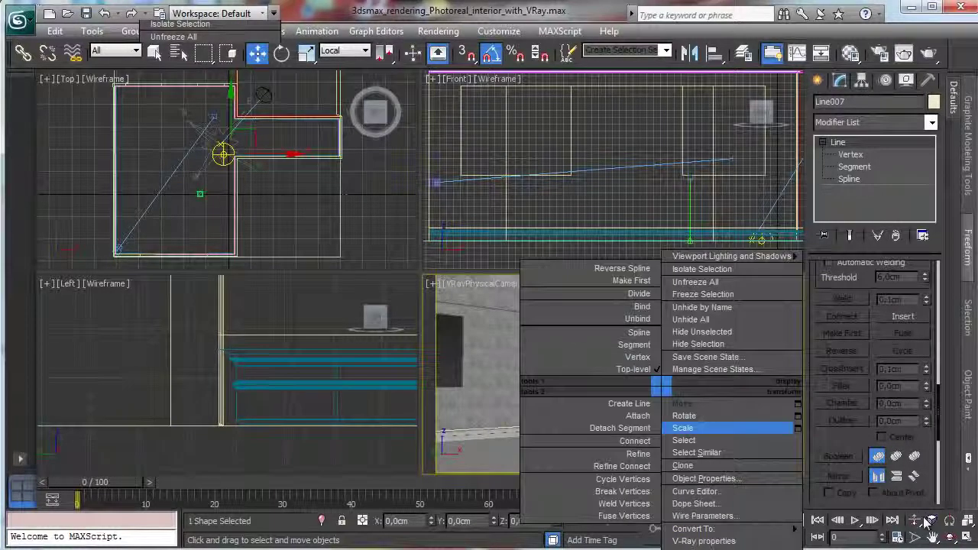
{"action": "left_click", "coordinate": [670, 165]}
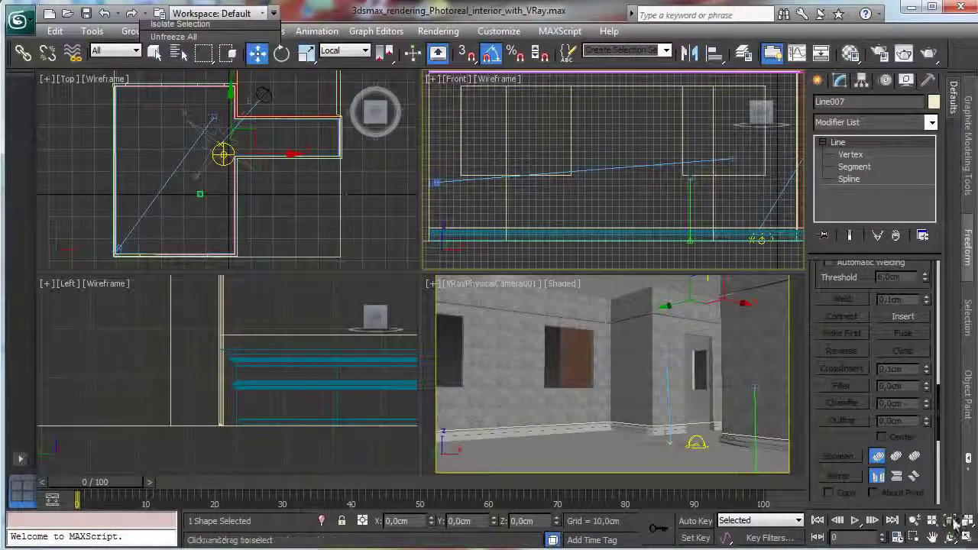
{"action": "left_click", "coordinate": [952, 521]}
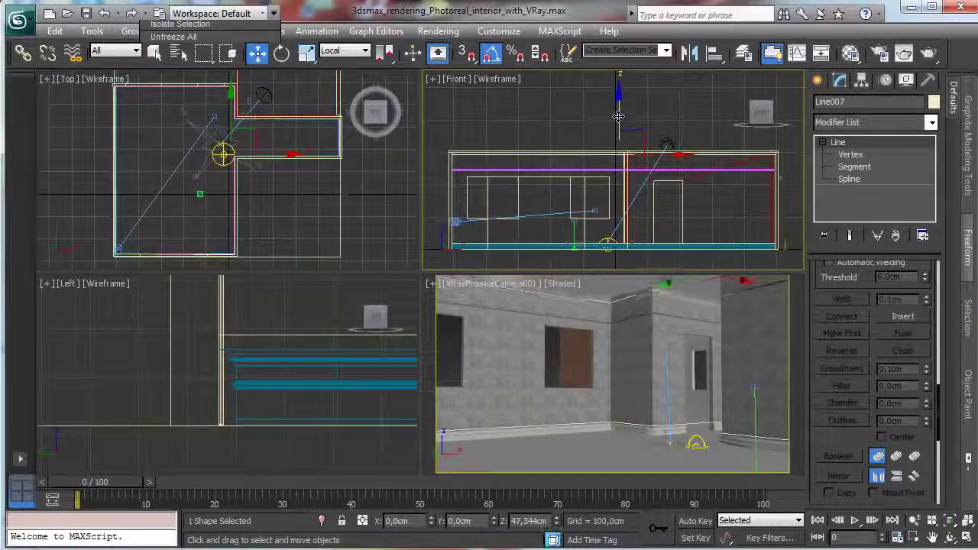
{"action": "left_click_drag", "start_coordinate": [618, 116], "coordinate": [618, 115]}
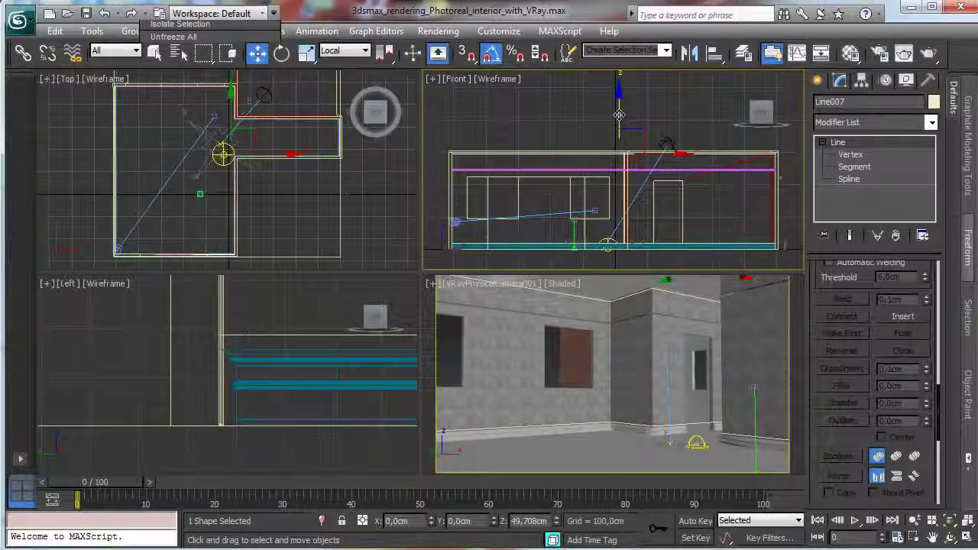
Step: Clone the ceiling moulding loft as one instance slightly above the original, and test-render the camera view
{"action": "left_click", "coordinate": [651, 308]}
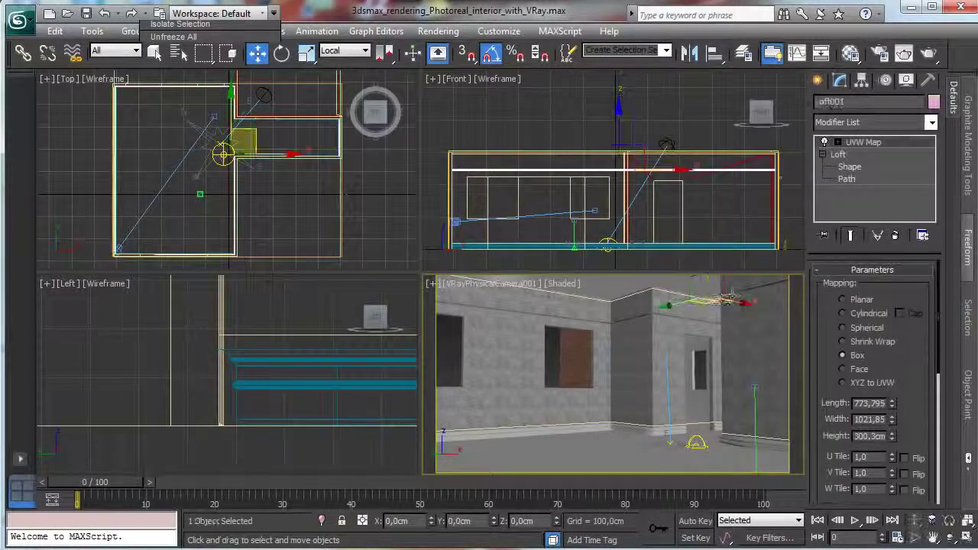
{"action": "left_click", "coordinate": [620, 133]}
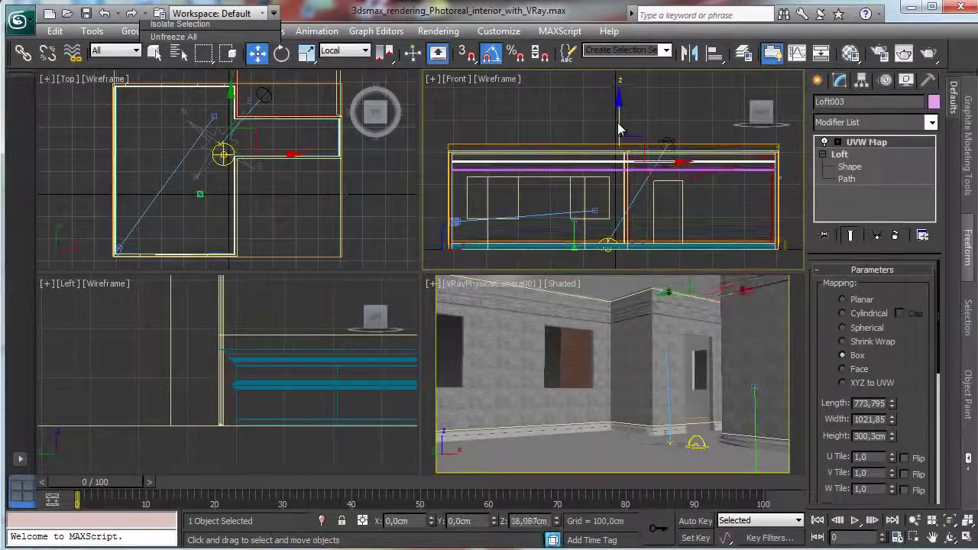
{"action": "left_click_drag", "start_coordinate": [619, 129], "coordinate": [634, 157]}
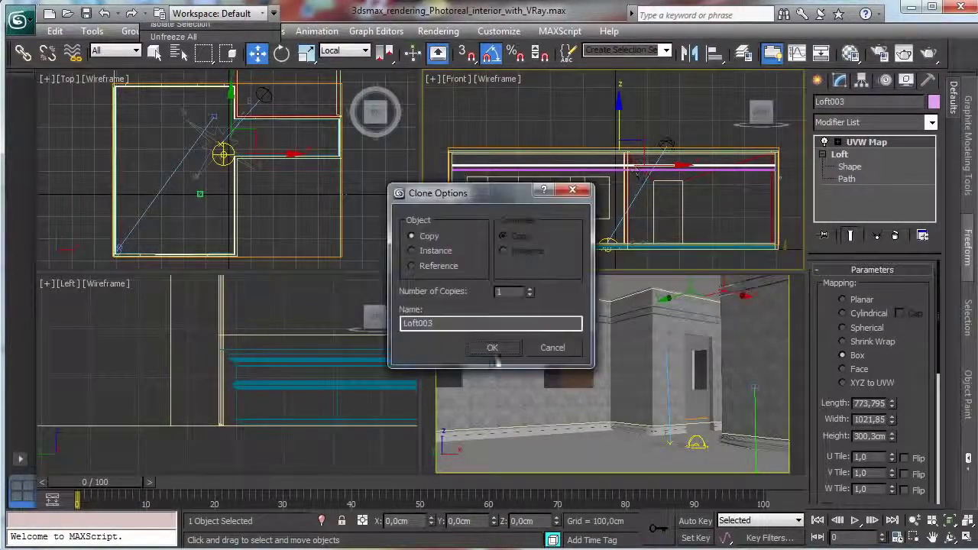
{"action": "left_click", "coordinate": [415, 251]}
{"action": "left_click", "coordinate": [493, 348]}
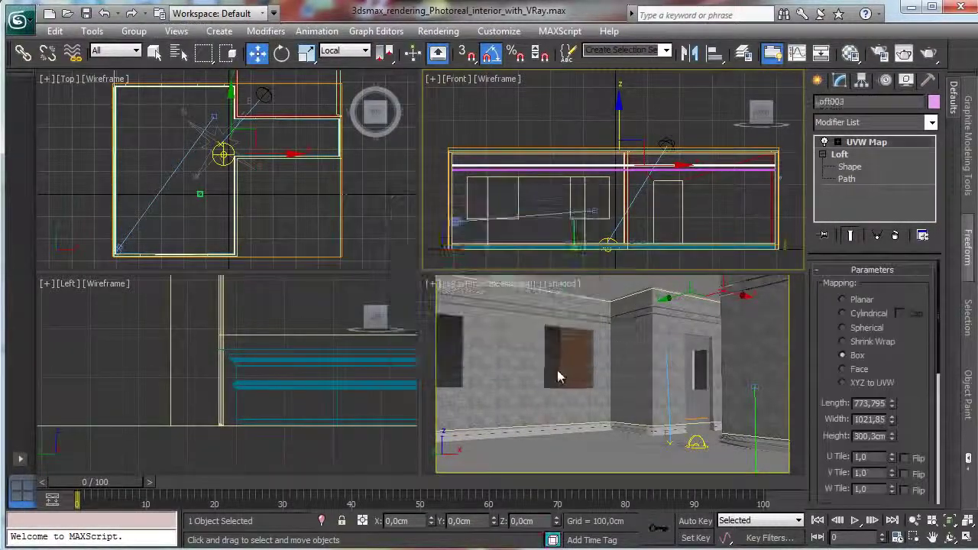
{"action": "left_click", "coordinate": [673, 299]}
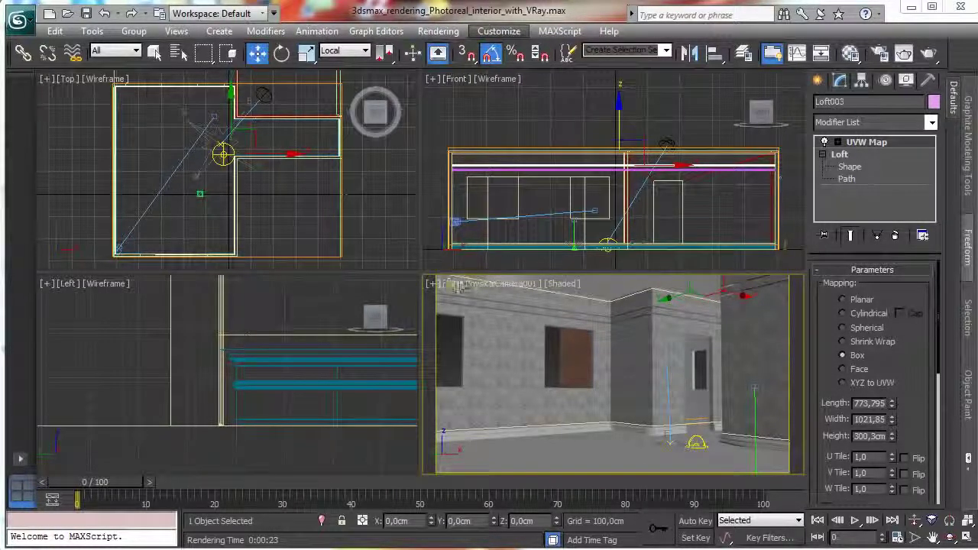
Step: Switch the scene's exposure control from Logarithmic to no exposure control in the environment settings
{"action": "left_click", "coordinate": [438, 31]}
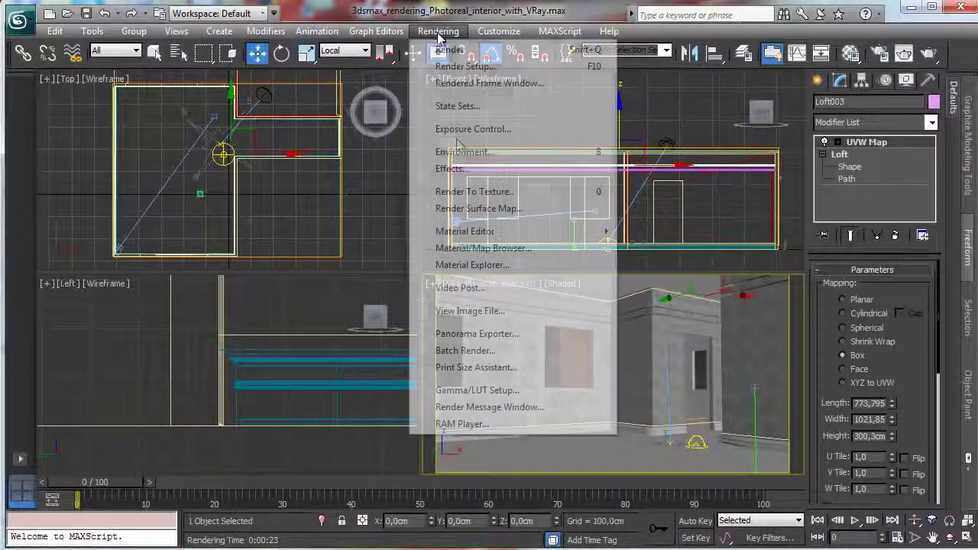
{"action": "left_click", "coordinate": [451, 129]}
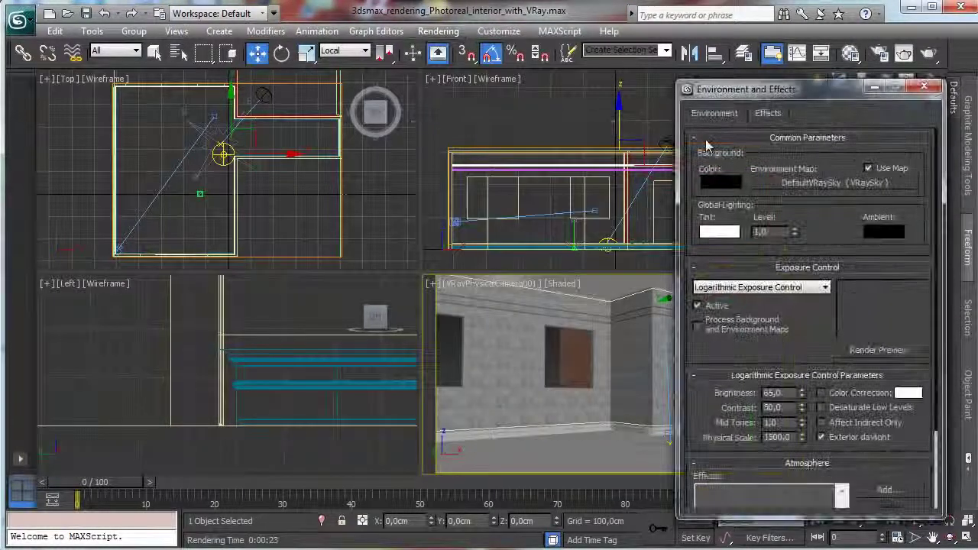
{"action": "left_click_drag", "start_coordinate": [809, 89], "coordinate": [270, 61]}
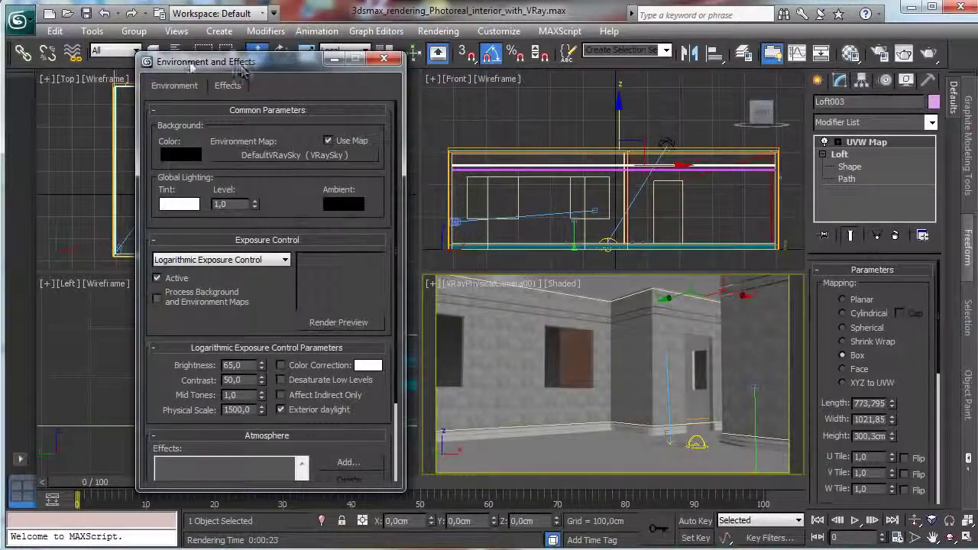
{"action": "left_click_drag", "start_coordinate": [184, 63], "coordinate": [90, 54]}
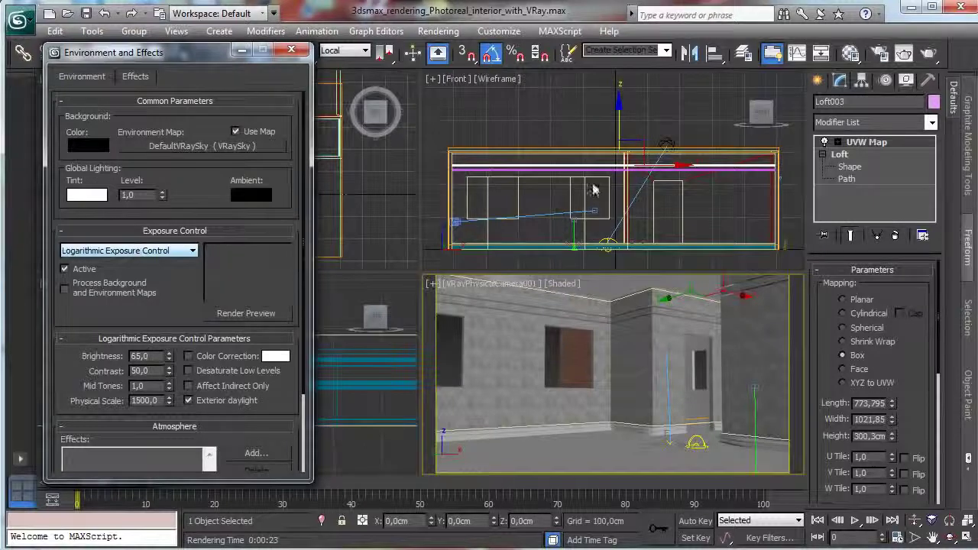
{"action": "left_click", "coordinate": [134, 251]}
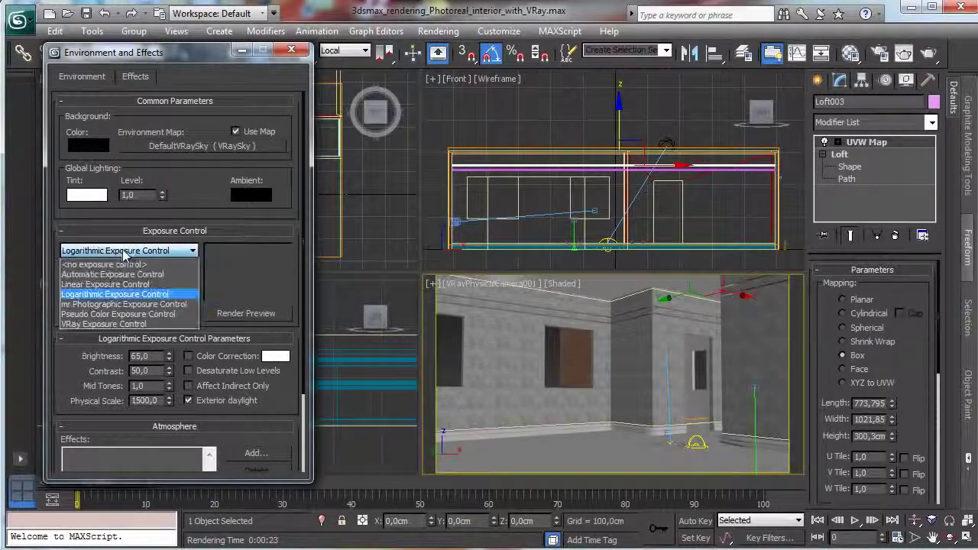
{"action": "left_click", "coordinate": [136, 264]}
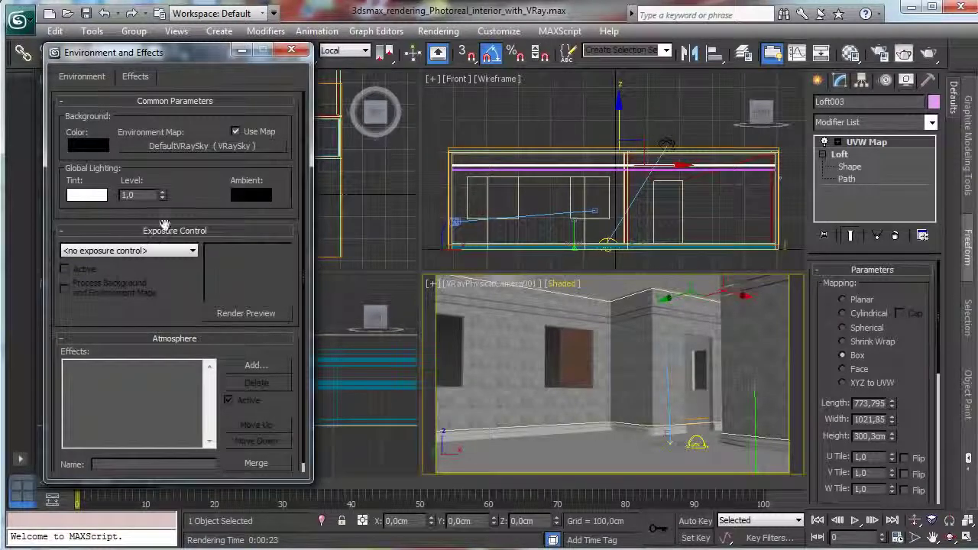
{"action": "left_click", "coordinate": [291, 49]}
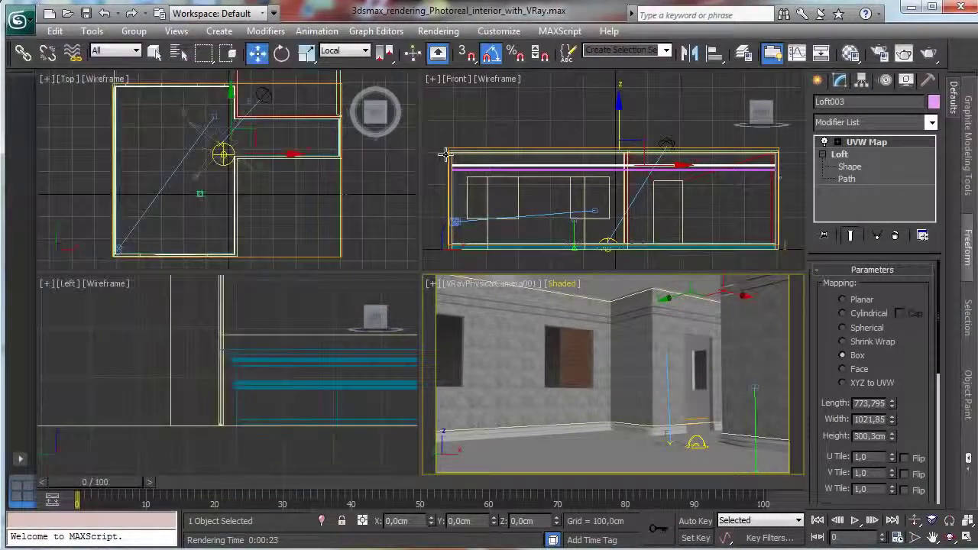
Step: Set the V-Ray physical camera's shutter speed to 20 and its film speed (ISO) to 200
{"action": "left_click", "coordinate": [482, 284]}
{"action": "left_click", "coordinate": [526, 537]}
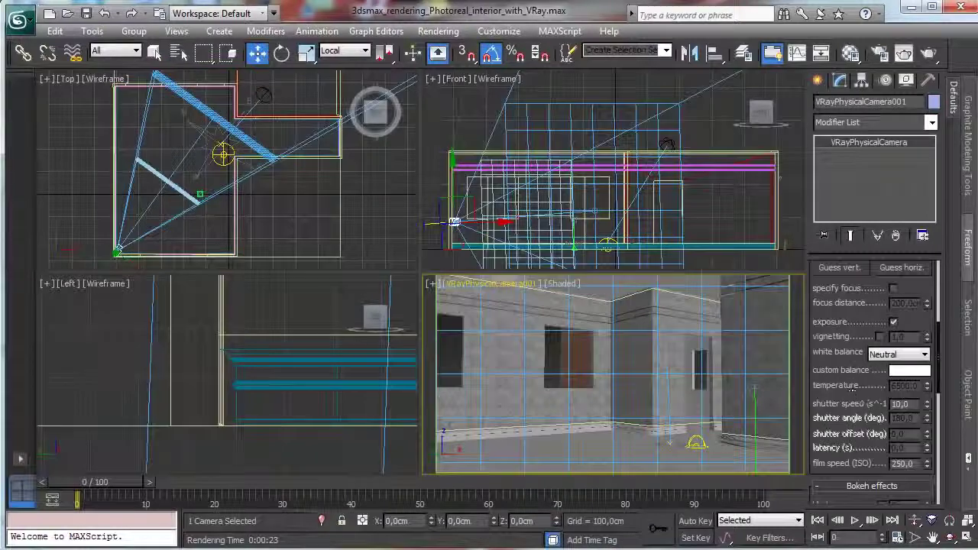
{"action": "double_click", "coordinate": [902, 403]}
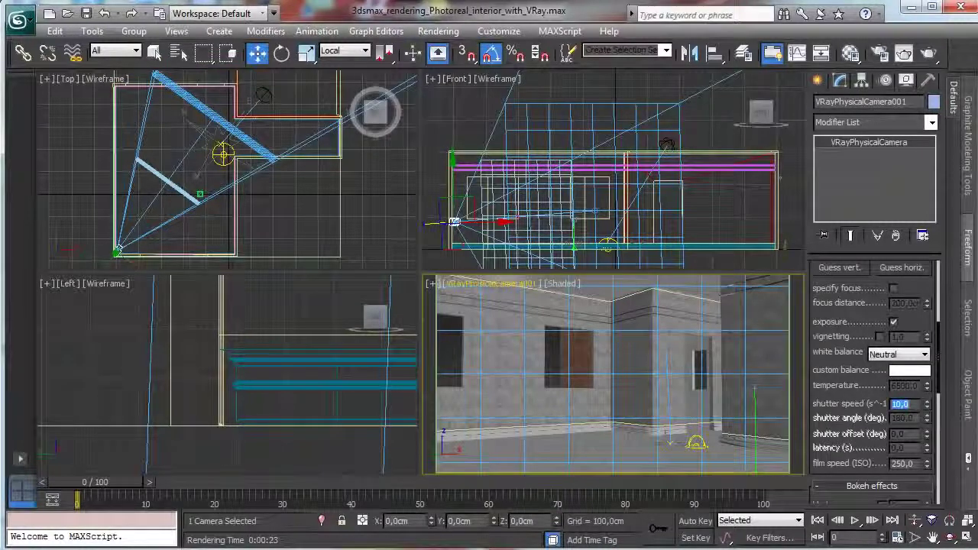
{"action": "type", "text": "20"}
{"action": "key", "text": "Return"}
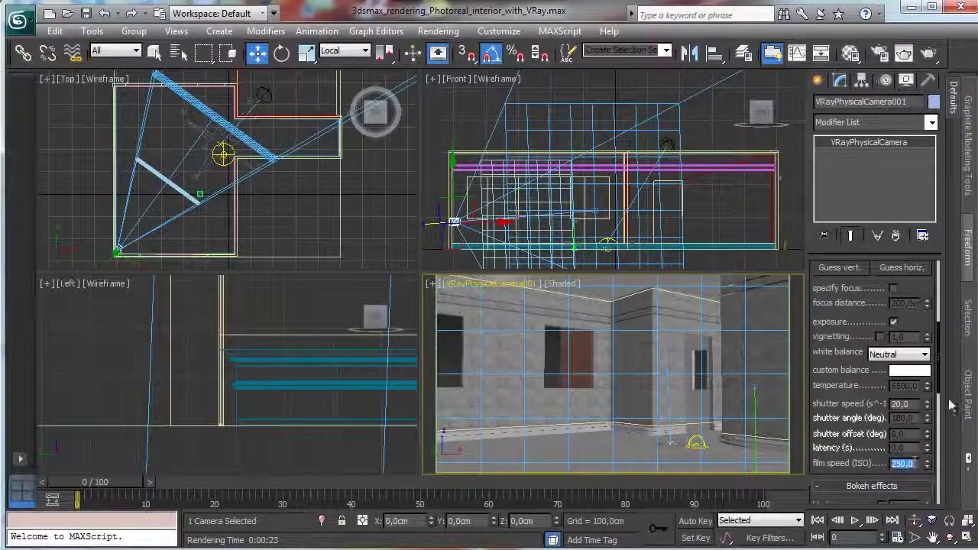
Step: Turn off Detail enhancement for the irradiance map and test-render the camera view
{"action": "left_click", "coordinate": [879, 53]}
{"action": "left_click", "coordinate": [660, 60]}
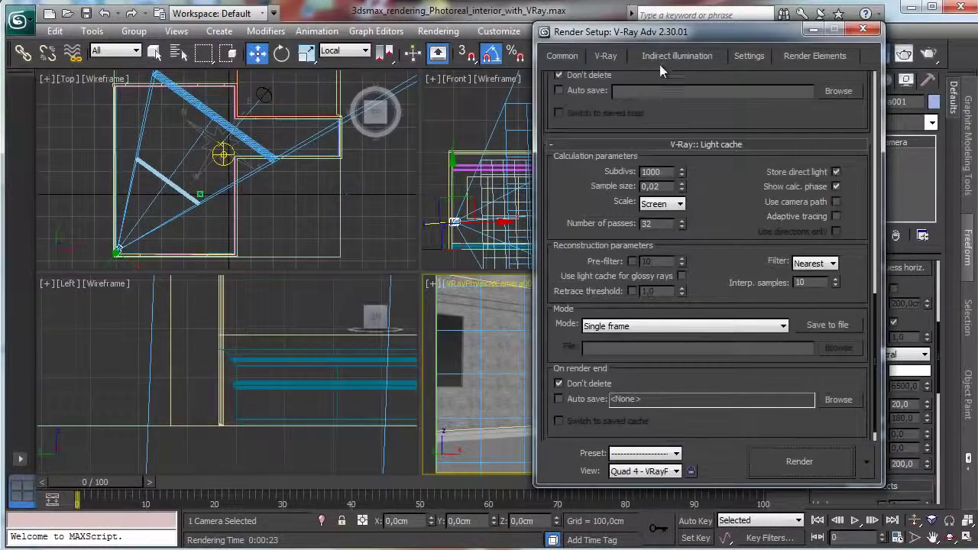
{"action": "left_click_drag", "start_coordinate": [701, 189], "coordinate": [710, 291]}
{"action": "scroll", "coordinate": [711, 291], "scroll_direction": "up", "scroll_amount": 3}
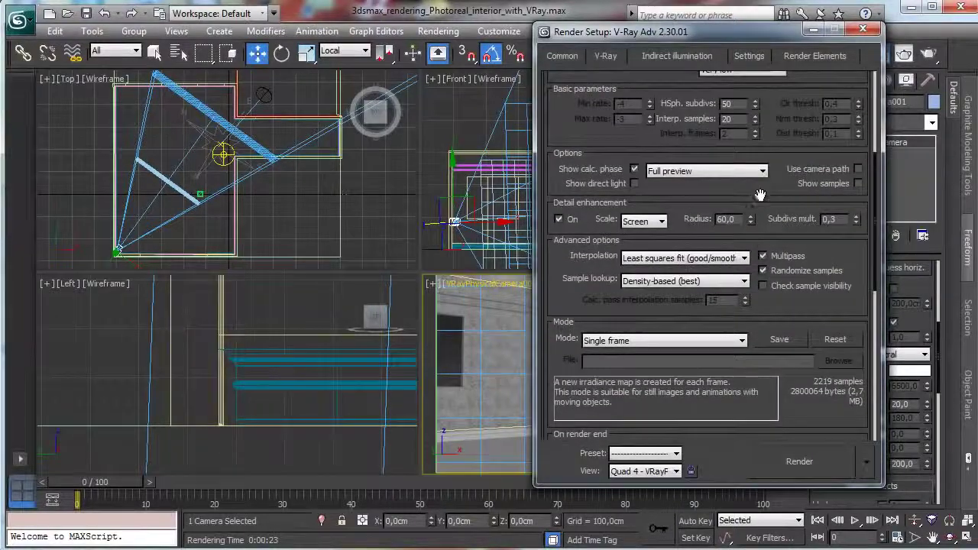
{"action": "scroll", "coordinate": [562, 306], "scroll_direction": "up", "scroll_amount": 2}
{"action": "left_click", "coordinate": [558, 390]}
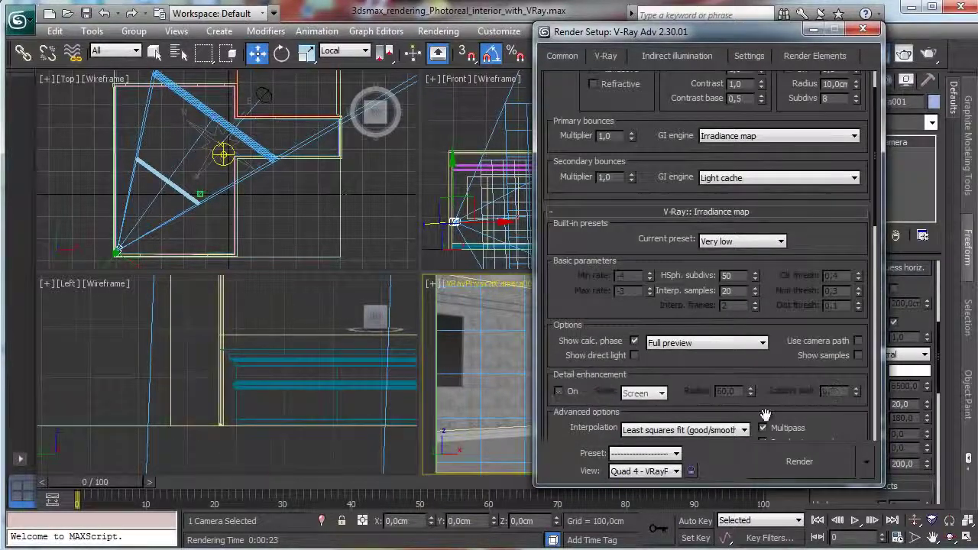
{"action": "left_click", "coordinate": [802, 462]}
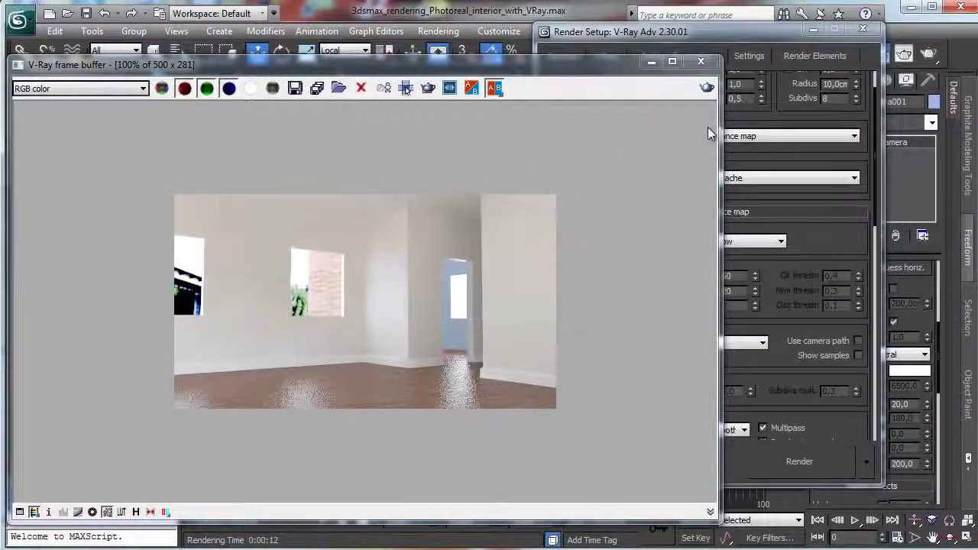
Step: Define a render region covering the floor and baseboards across the full width of the V-Ray frame buffer image
{"action": "left_click", "coordinate": [649, 61]}
{"action": "left_click_drag", "start_coordinate": [739, 40], "coordinate": [684, 151]}
{"action": "left_click", "coordinate": [903, 55]}
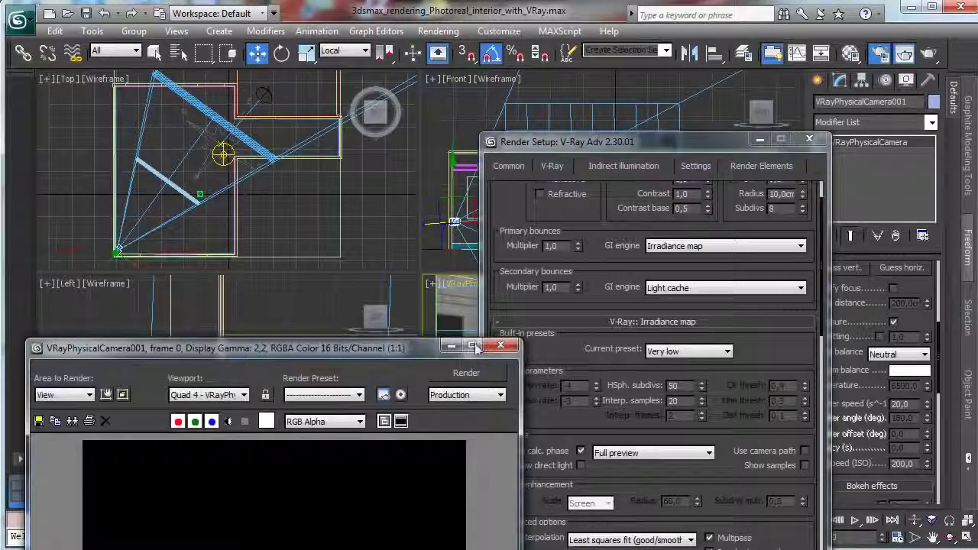
{"action": "left_click", "coordinate": [451, 347]}
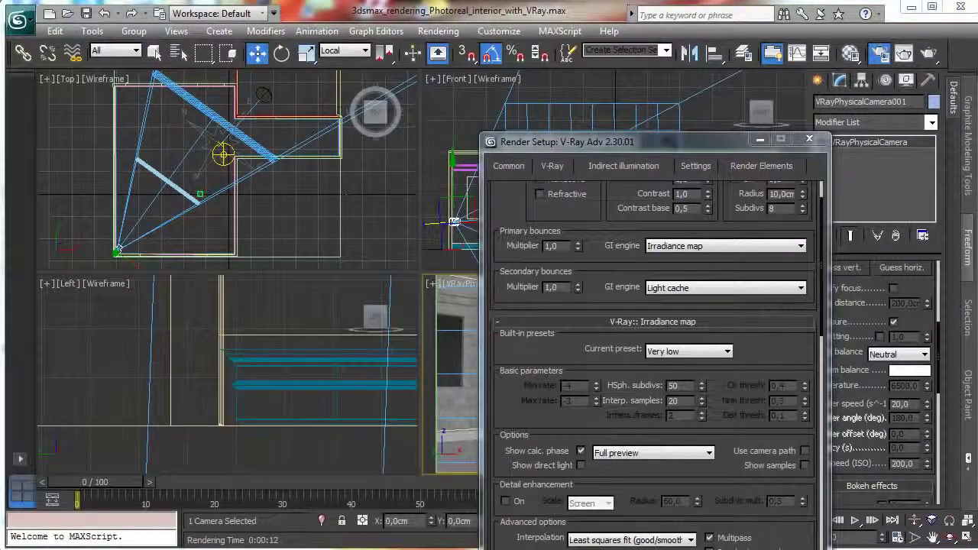
{"action": "left_click", "coordinate": [757, 548]}
{"action": "left_click", "coordinate": [429, 89]}
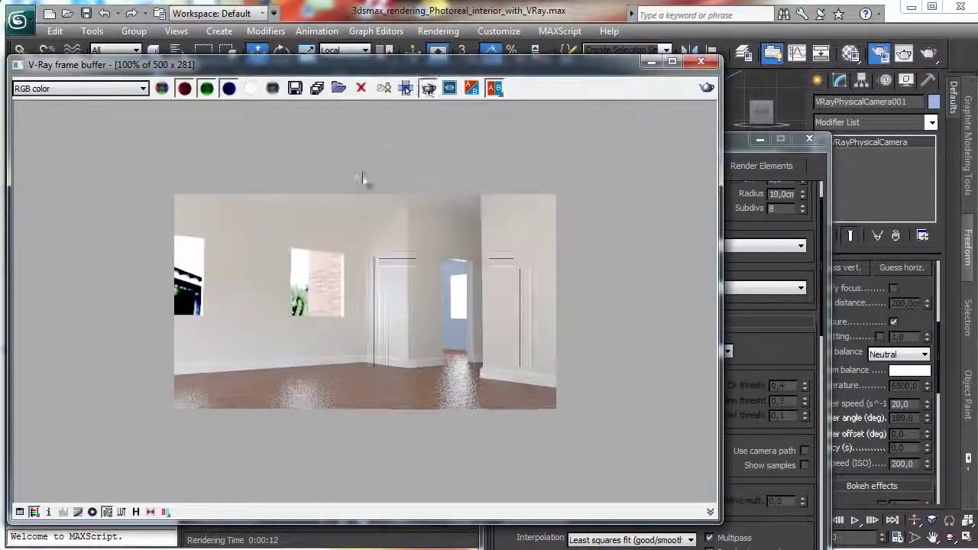
{"action": "left_click_drag", "start_coordinate": [177, 349], "coordinate": [532, 433]}
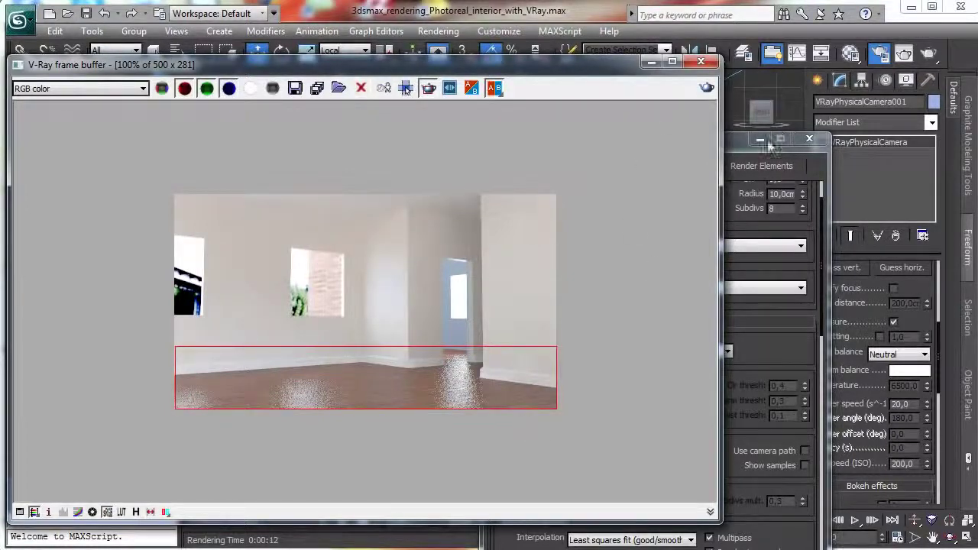
Step: Turn on the Area antialiasing filter for the V-Ray image sampler
{"action": "left_click_drag", "start_coordinate": [772, 144], "coordinate": [756, 47]}
{"action": "left_click", "coordinate": [525, 68]}
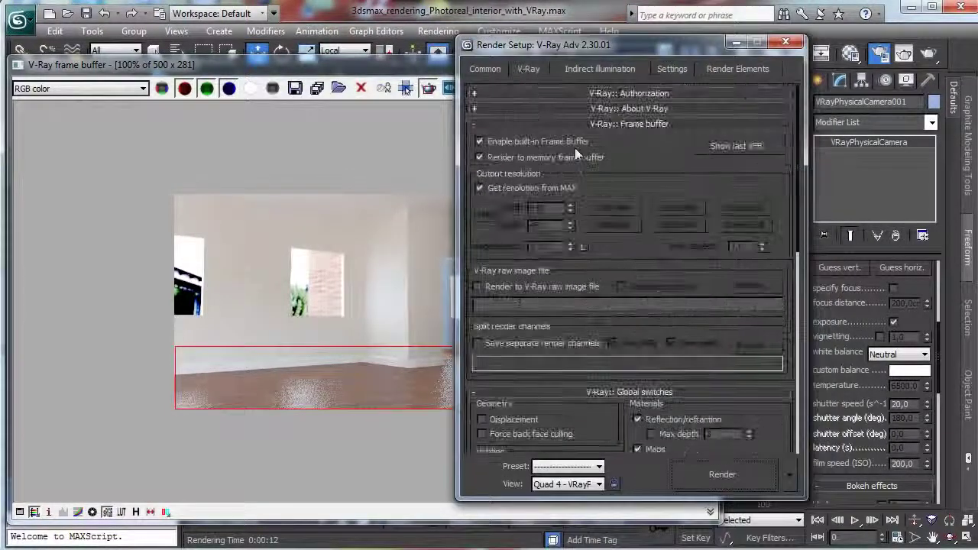
{"action": "left_click", "coordinate": [629, 124]}
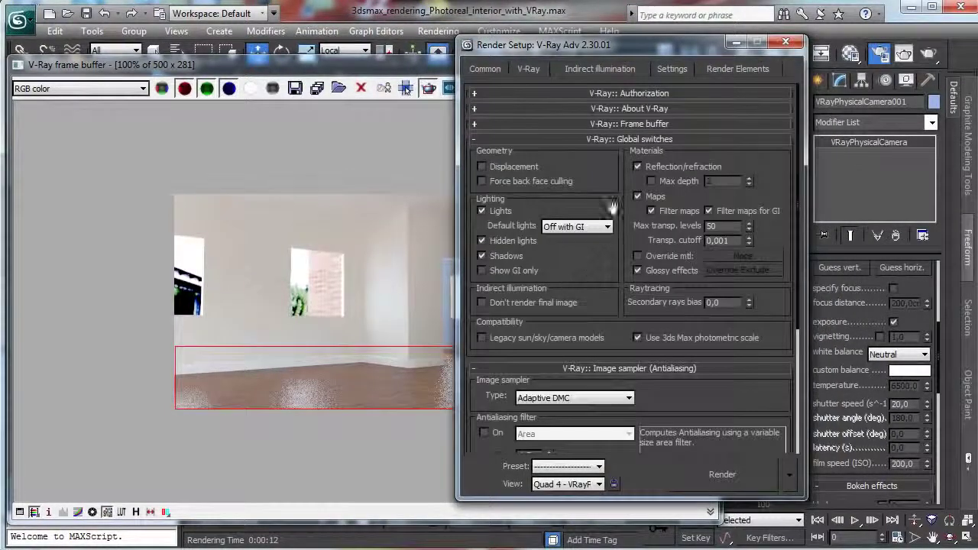
{"action": "left_click", "coordinate": [629, 140]}
{"action": "left_click", "coordinate": [532, 319]}
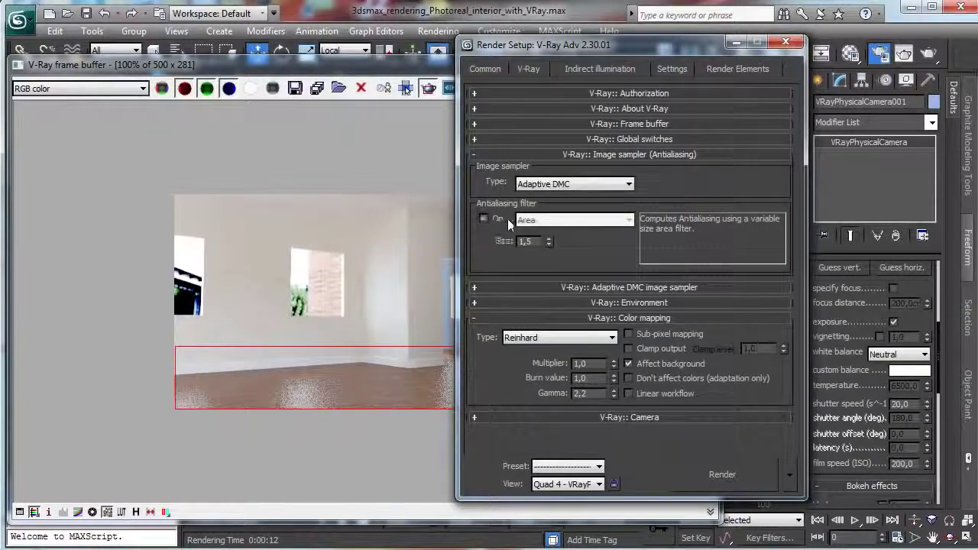
Step: Set the Adaptive DMC image sampler to min subdivs 2 and max subdivs 8, and render the region
{"action": "left_click", "coordinate": [567, 287]}
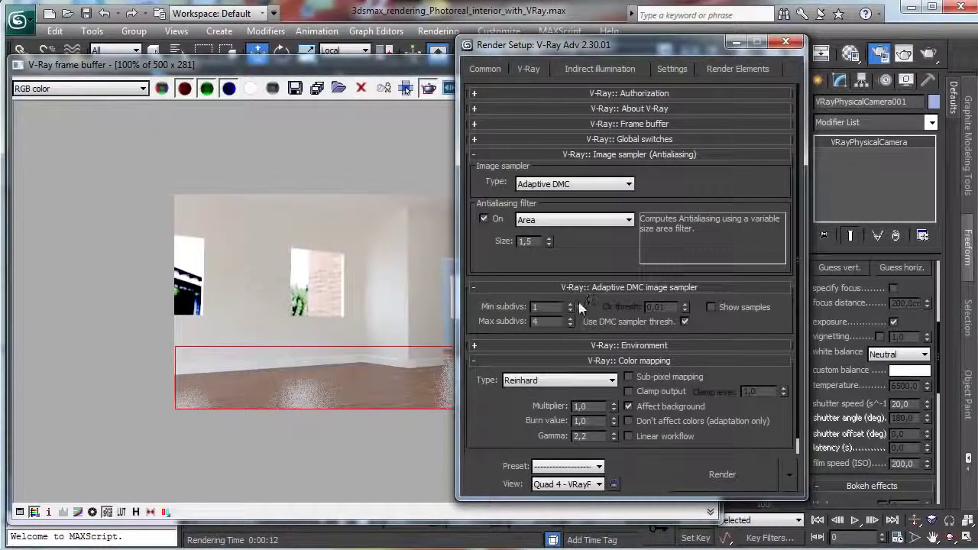
{"action": "left_click", "coordinate": [569, 317]}
{"action": "left_click", "coordinate": [569, 318]}
{"action": "left_click", "coordinate": [570, 318]}
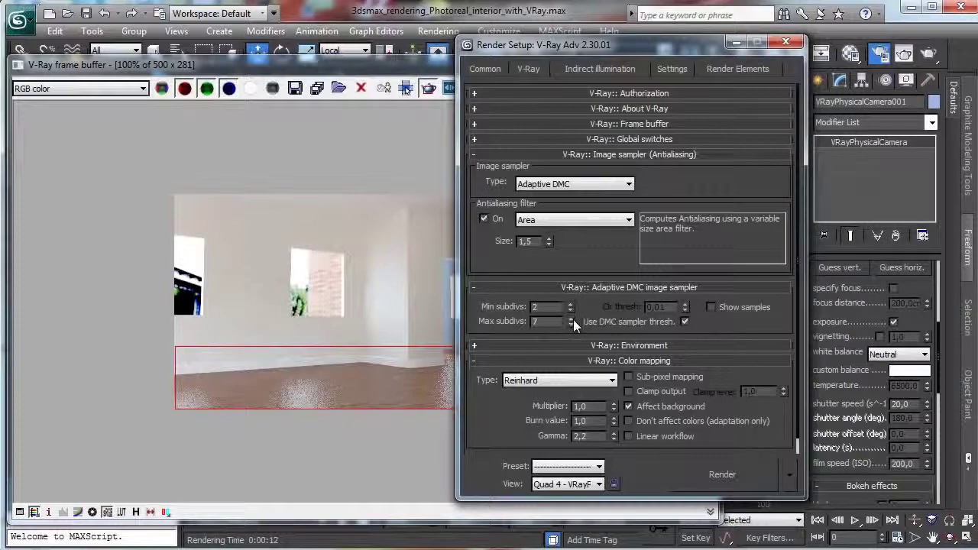
{"action": "left_click", "coordinate": [570, 319]}
{"action": "left_click", "coordinate": [718, 474]}
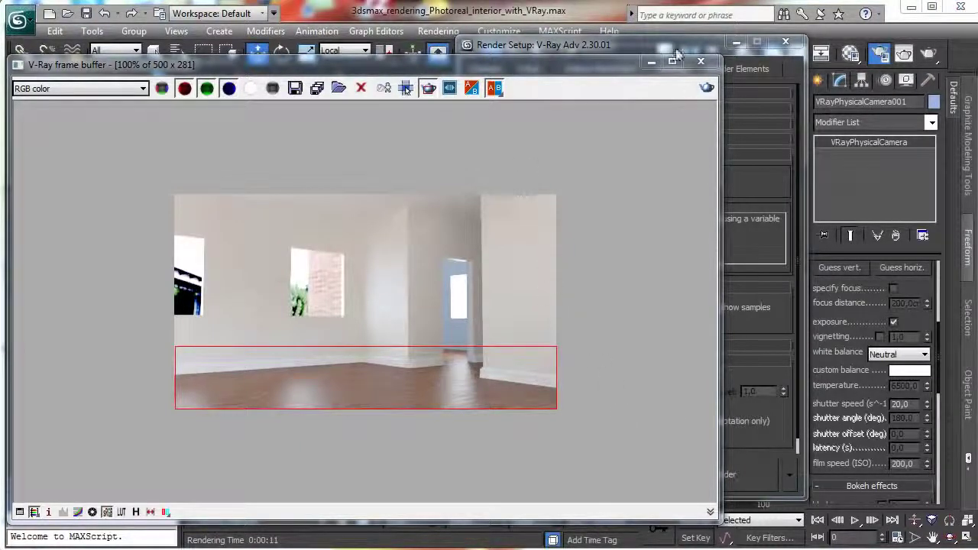
Step: Lower the contrast of the Pavement material's reflection glossiness Color Correction map to about 44.2
{"action": "left_click", "coordinate": [644, 49]}
{"action": "left_click", "coordinate": [851, 53]}
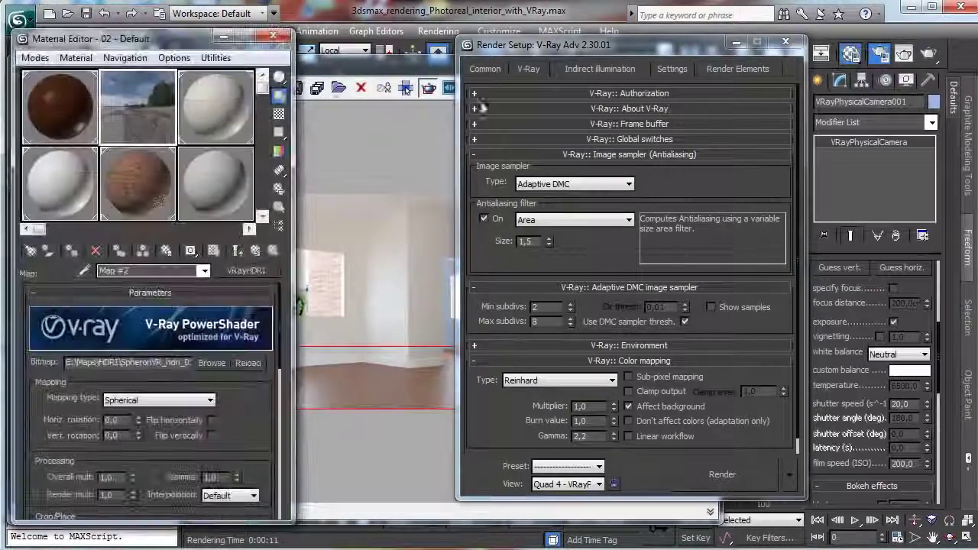
{"action": "left_click", "coordinate": [68, 125]}
{"action": "left_click_drag", "start_coordinate": [187, 38], "coordinate": [623, 18]}
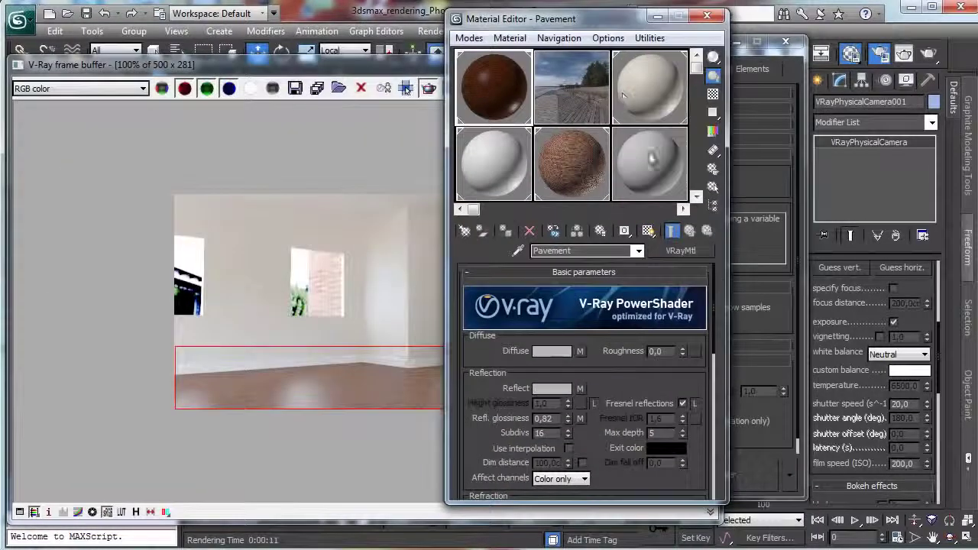
{"action": "left_click_drag", "start_coordinate": [618, 375], "coordinate": [616, 288]}
{"action": "left_click", "coordinate": [580, 334]}
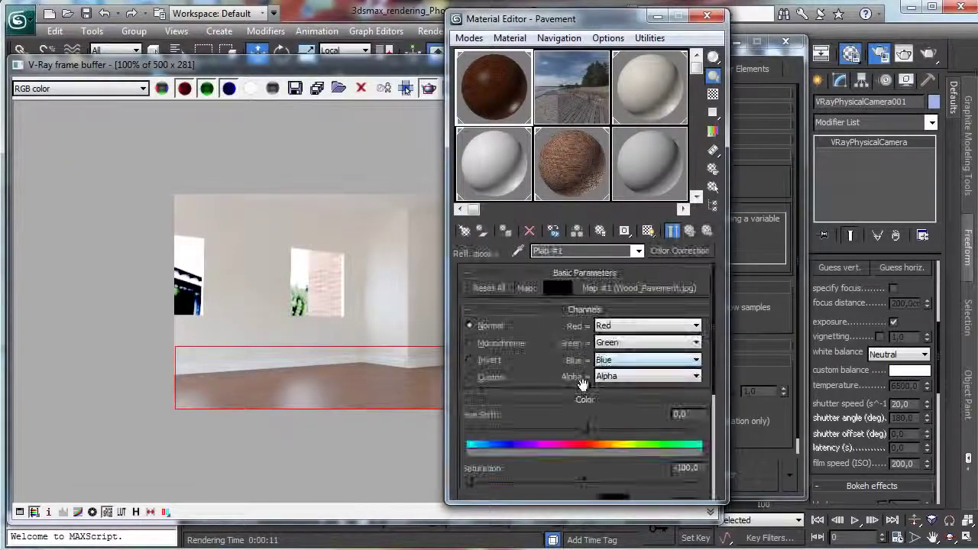
{"action": "left_click_drag", "start_coordinate": [546, 336], "coordinate": [568, 170]}
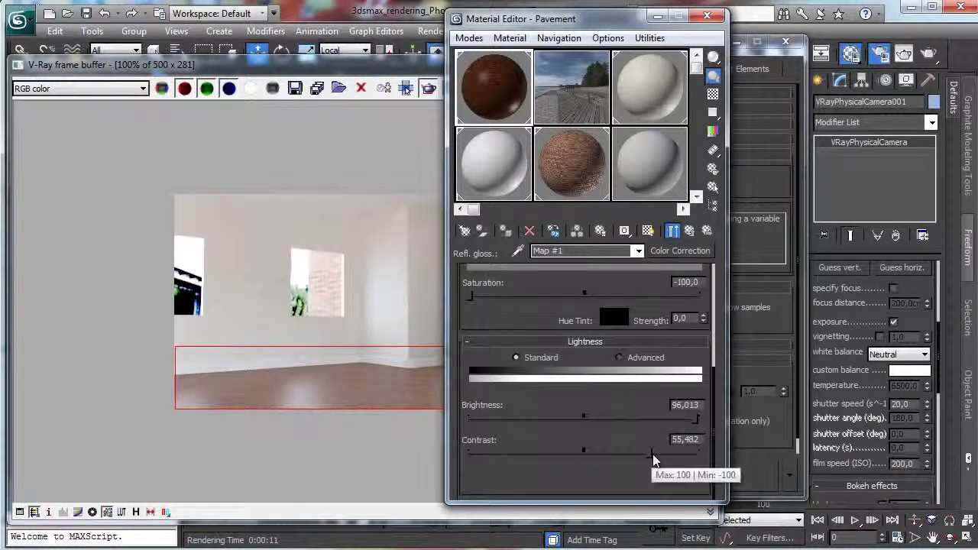
{"action": "mouse_move", "coordinate": [648, 451]}
{"action": "left_mouse_down"}
{"action": "mouse_move", "coordinate": [656, 459]}
{"action": "mouse_move", "coordinate": [636, 453]}
{"action": "left_mouse_up"}
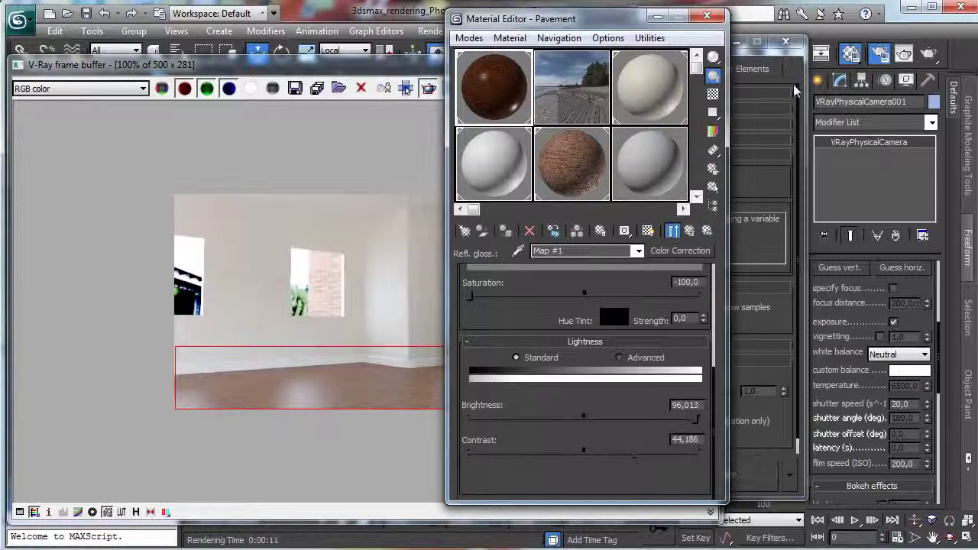
{"action": "left_click", "coordinate": [732, 61]}
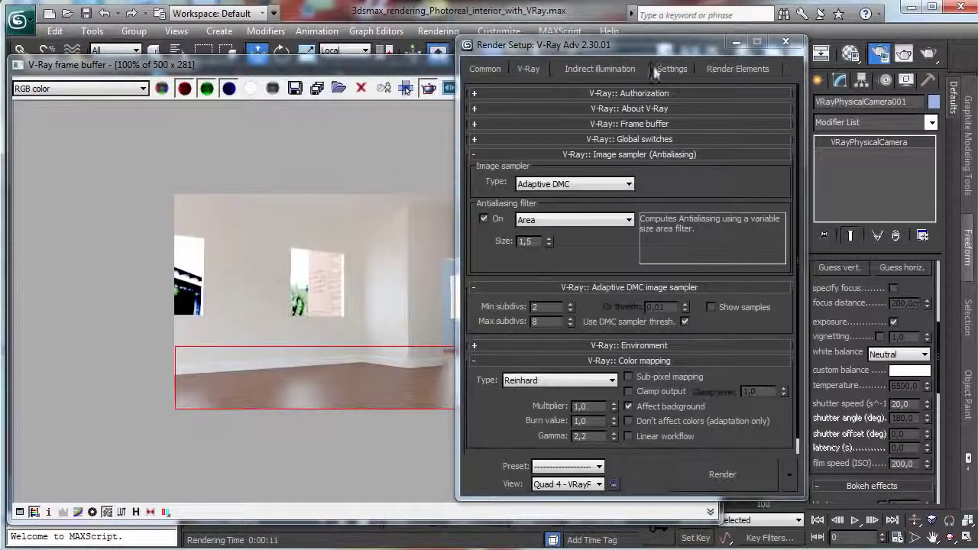
Step: Set the DMC Sampler's min samples to 32 and global subdivs multiplier to 4, and re-render the floor region
{"action": "left_click", "coordinate": [619, 70]}
{"action": "left_click", "coordinate": [664, 71]}
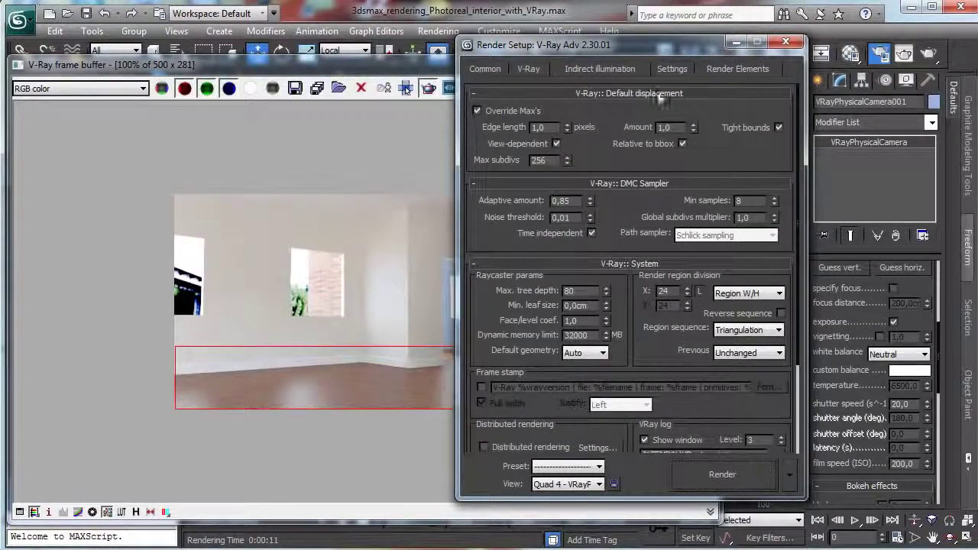
{"action": "left_click", "coordinate": [663, 93]}
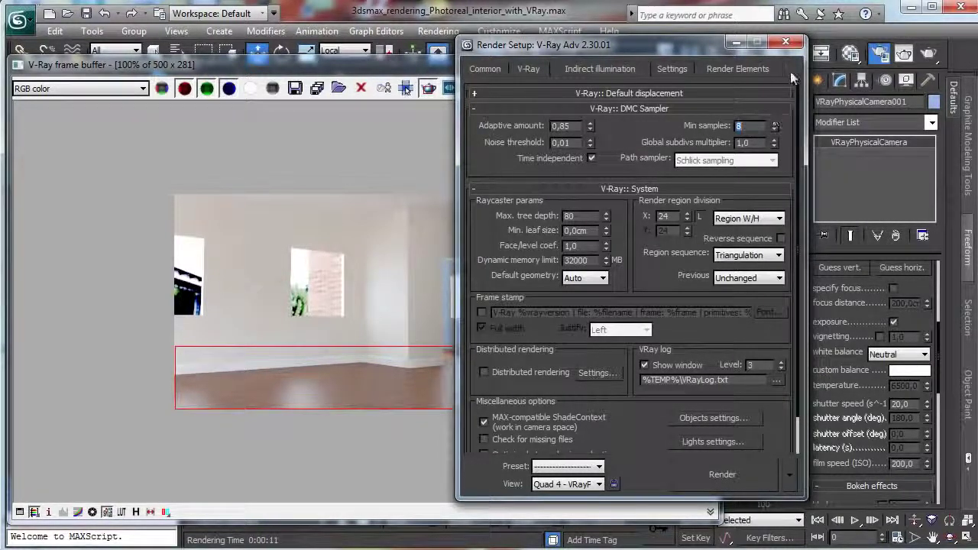
{"action": "type", "text": "32"}
{"action": "key", "text": "Tab"}
{"action": "type", "text": "4"}
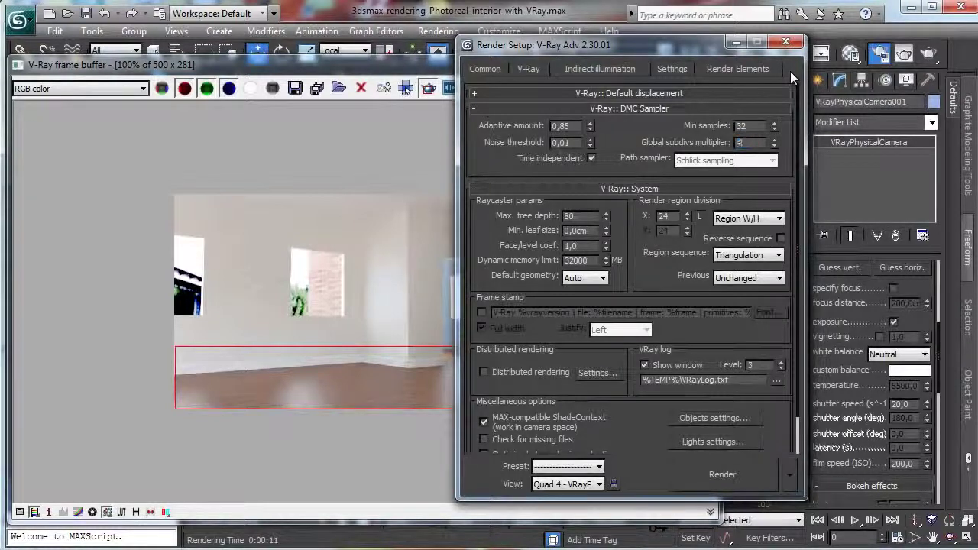
{"action": "key", "text": "Return"}
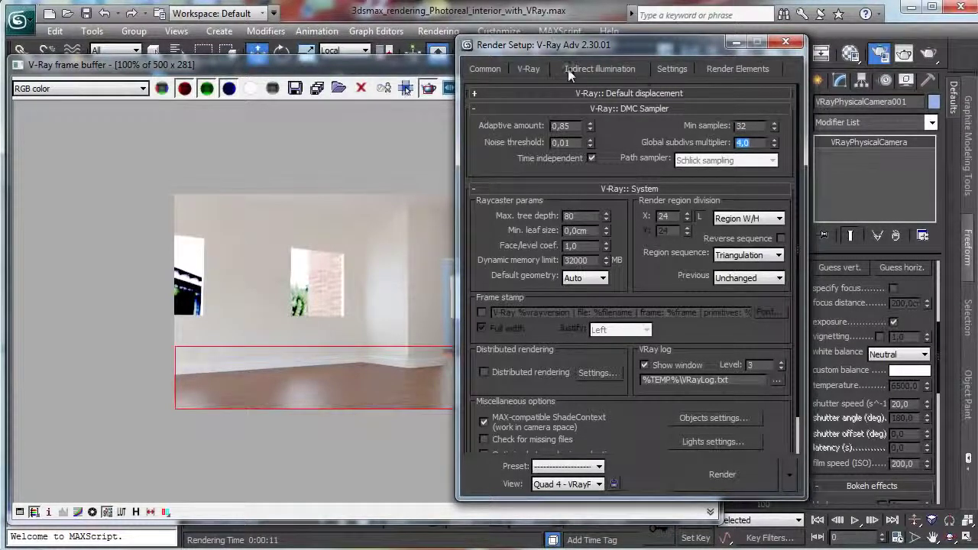
{"action": "left_click", "coordinate": [529, 69]}
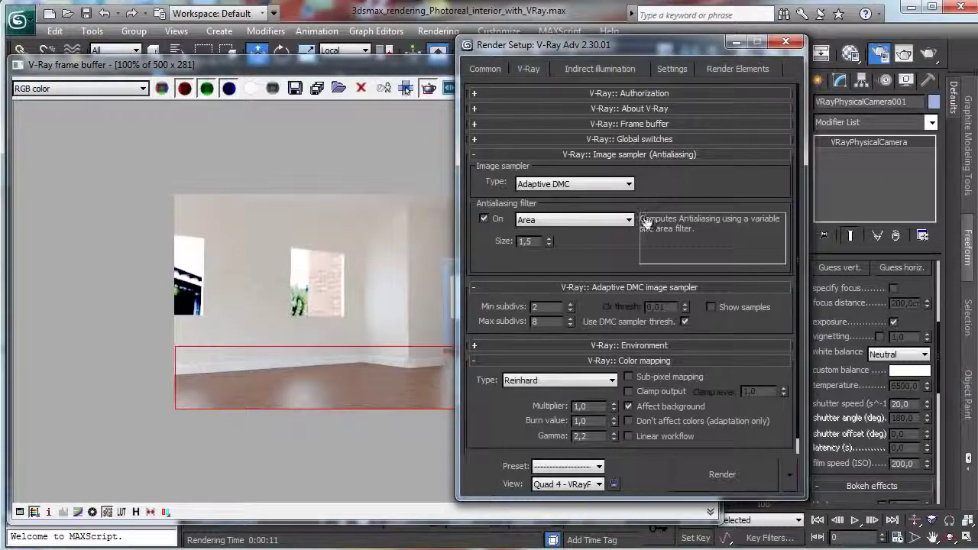
{"action": "left_click", "coordinate": [726, 474]}
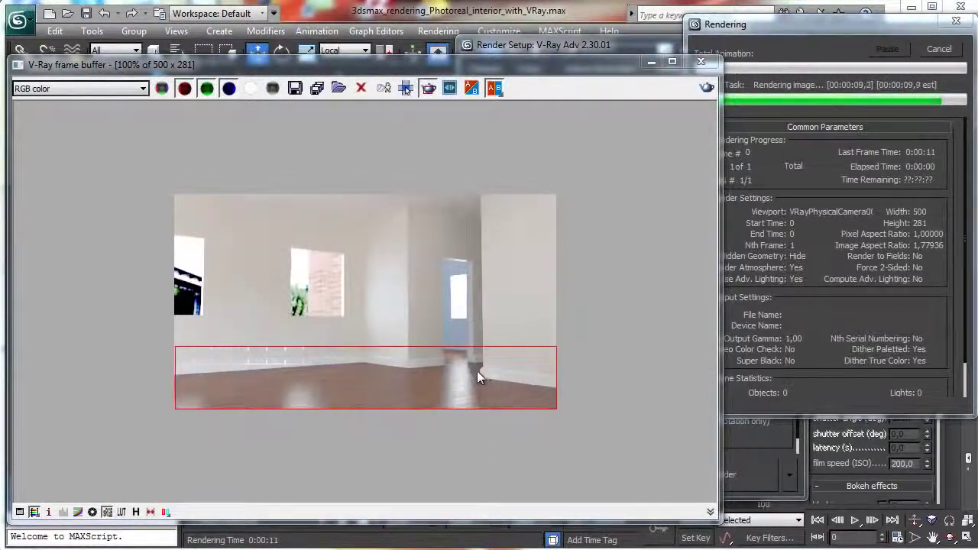
{"action": "left_click", "coordinate": [611, 46]}
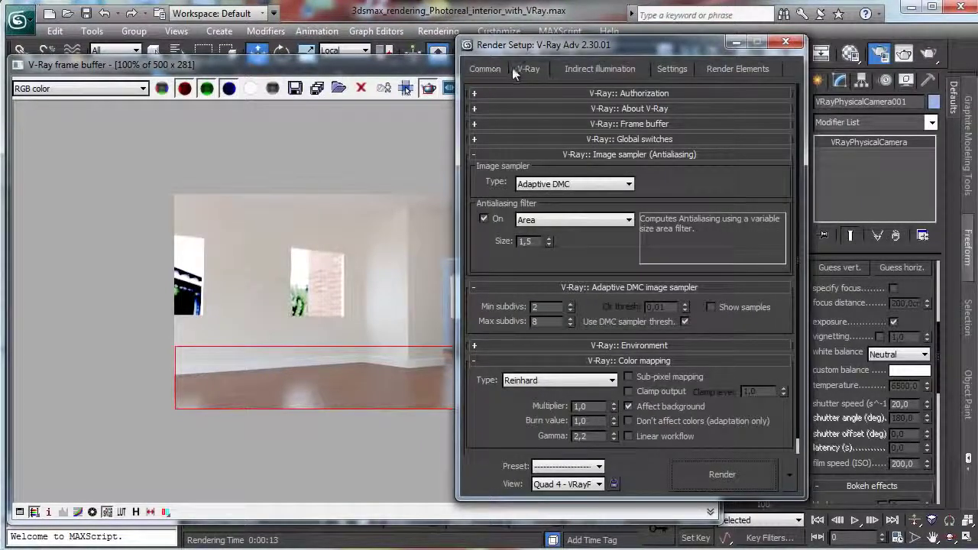
Step: Copy the Pavement material's Reflect Color Correction map into the Bump slot as an independent copy and set the bump amount to 5
{"action": "left_click", "coordinate": [851, 54]}
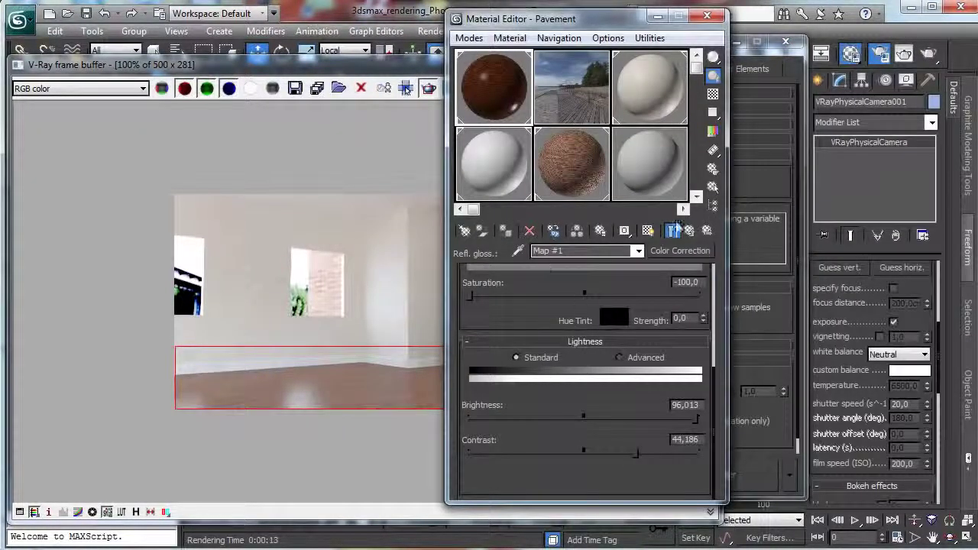
{"action": "left_click", "coordinate": [689, 230]}
{"action": "scroll", "coordinate": [625, 318], "scroll_direction": "down", "scroll_amount": 2}
{"action": "scroll", "coordinate": [624, 318], "scroll_direction": "down", "scroll_amount": 5}
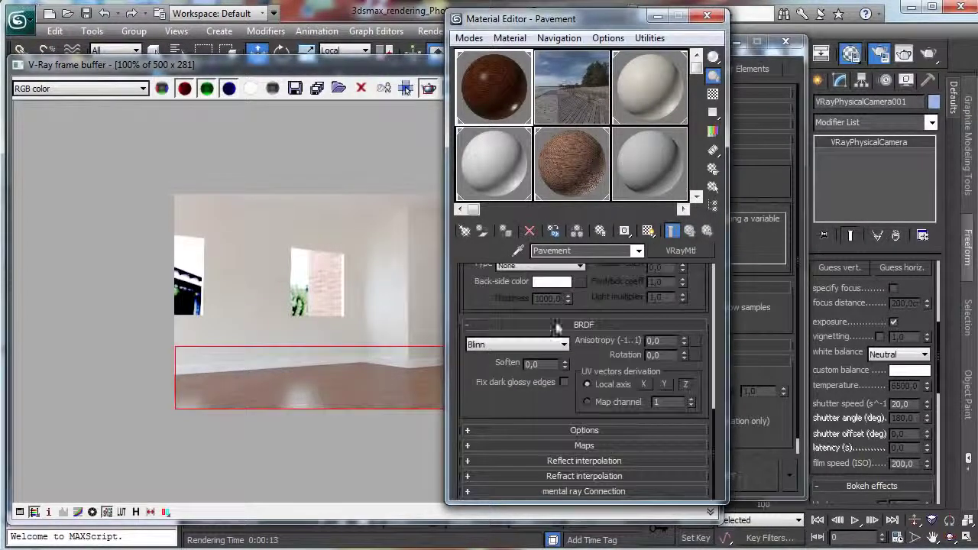
{"action": "left_click", "coordinate": [554, 447]}
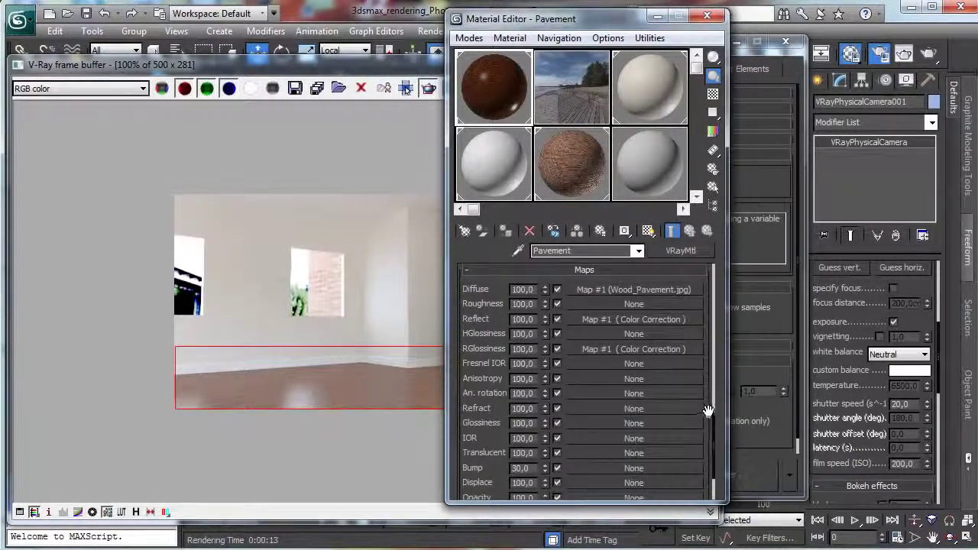
{"action": "left_click_drag", "start_coordinate": [708, 411], "coordinate": [707, 391]}
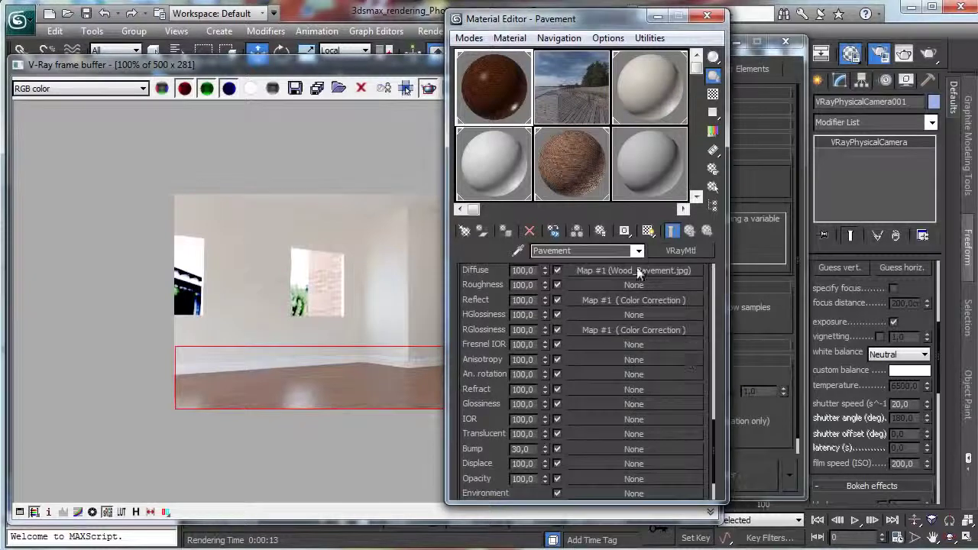
{"action": "left_click_drag", "start_coordinate": [639, 272], "coordinate": [632, 382]}
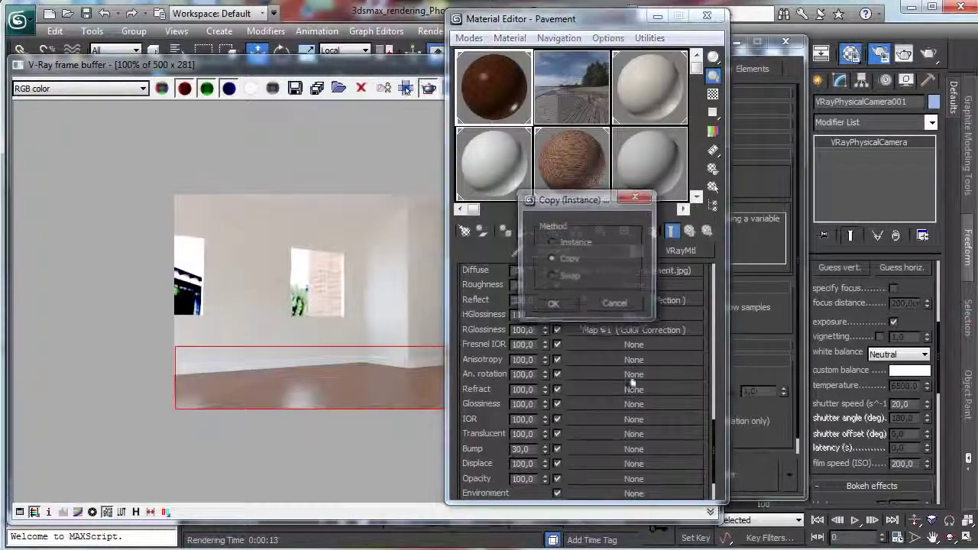
{"action": "left_click", "coordinate": [562, 305]}
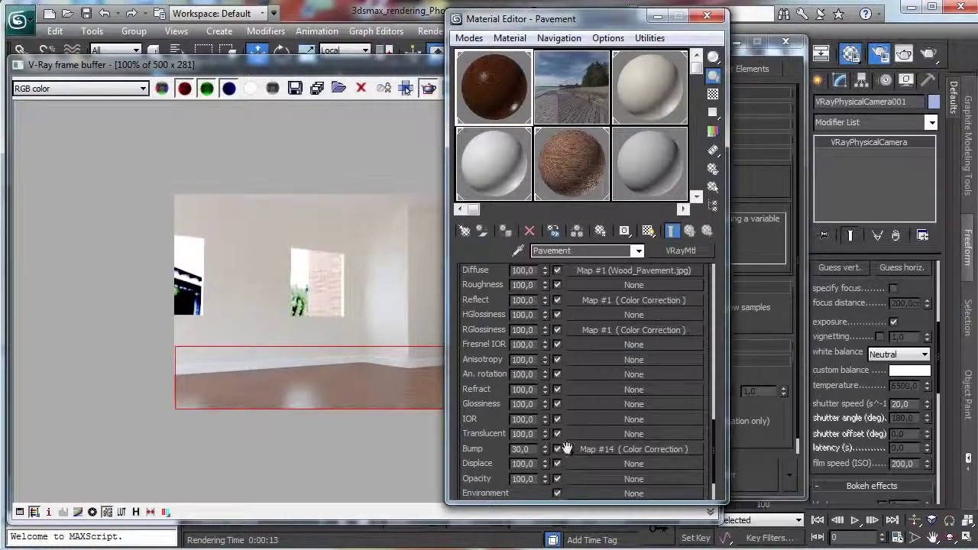
{"action": "left_click", "coordinate": [520, 450]}
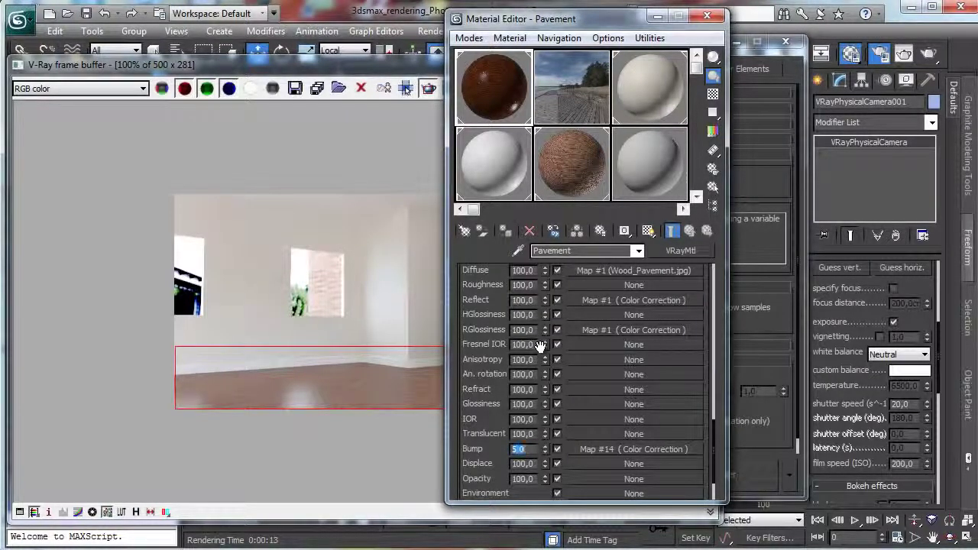
Step: Disable the Pavement material's Reflect and RGlossiness maps, and inspect the bump map's Color Correction with the end result display switched off
{"action": "left_click", "coordinate": [557, 301]}
{"action": "left_click", "coordinate": [635, 448]}
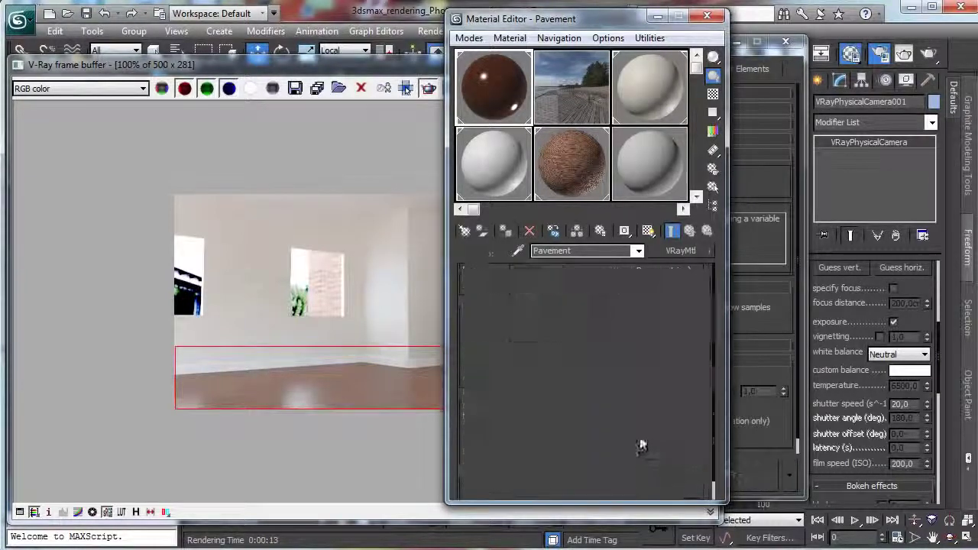
{"action": "left_click", "coordinate": [673, 232]}
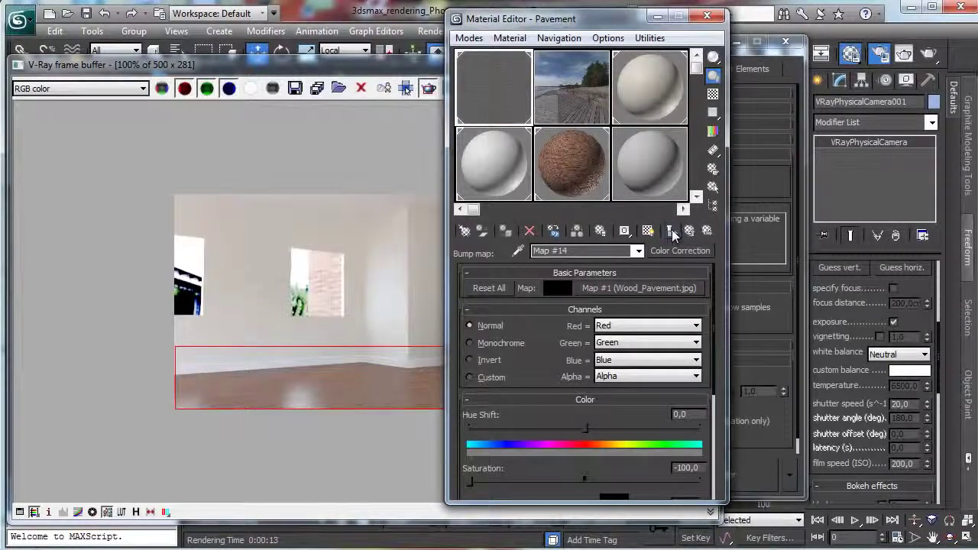
{"action": "left_click", "coordinate": [671, 233]}
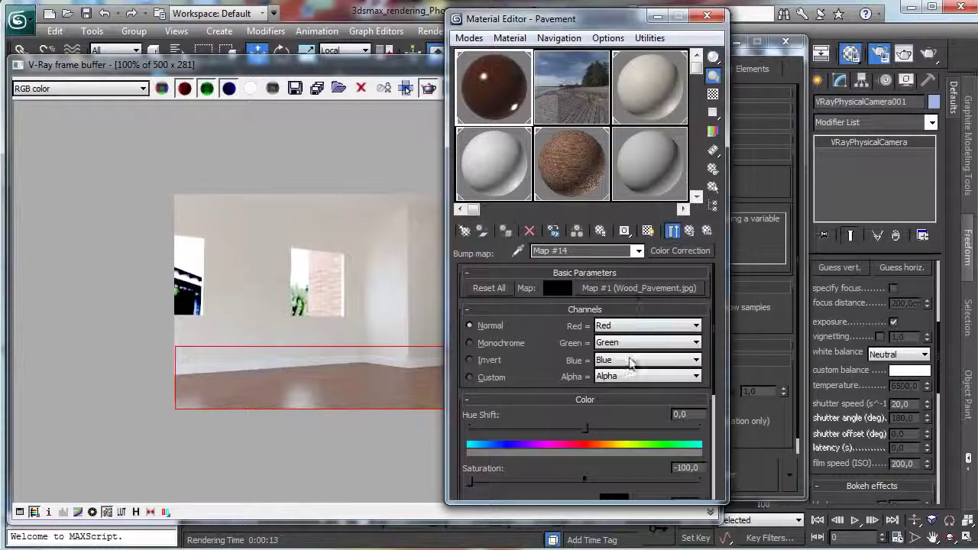
{"action": "left_click_drag", "start_coordinate": [548, 360], "coordinate": [558, 233]}
{"action": "left_click", "coordinate": [671, 232]}
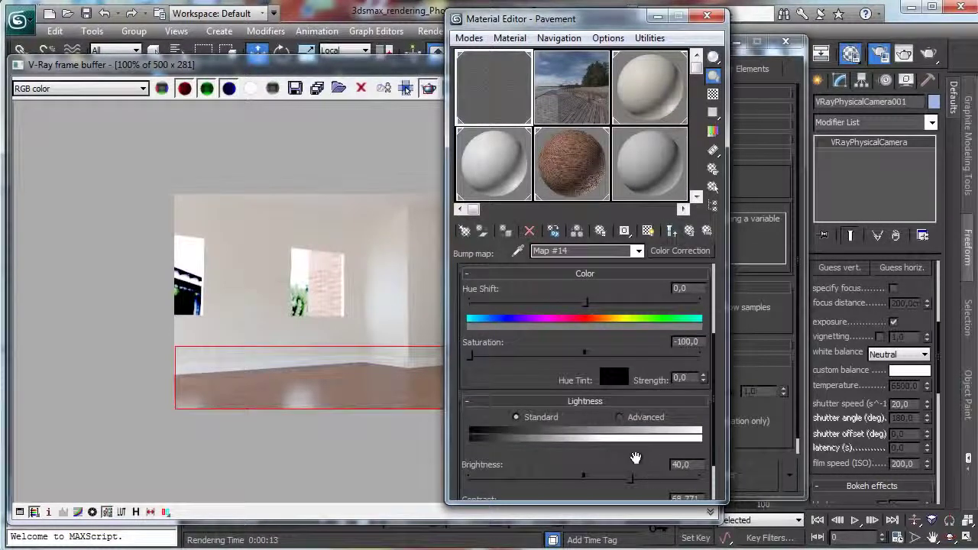
{"action": "left_click_drag", "start_coordinate": [635, 458], "coordinate": [634, 375]}
{"action": "left_click_drag", "start_coordinate": [665, 410], "coordinate": [677, 419]}
{"action": "left_click", "coordinate": [671, 231]}
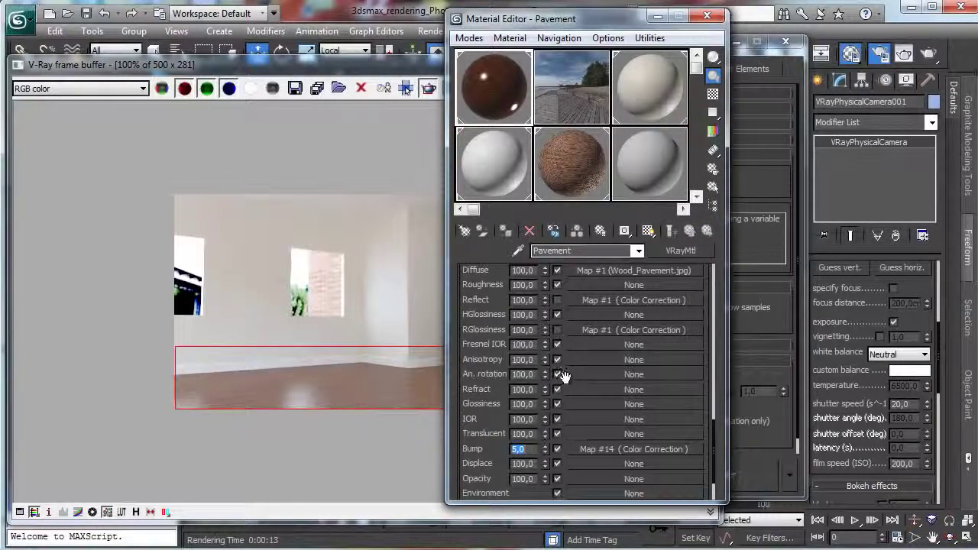
Step: Set the Pavement material's bump amount to 10 and re-render the floor region
{"action": "type", "text": "10"}
{"action": "key", "text": "Return"}
{"action": "left_click_drag", "start_coordinate": [555, 22], "coordinate": [748, 24]}
{"action": "left_click", "coordinate": [424, 65]}
{"action": "left_click", "coordinate": [706, 88]}
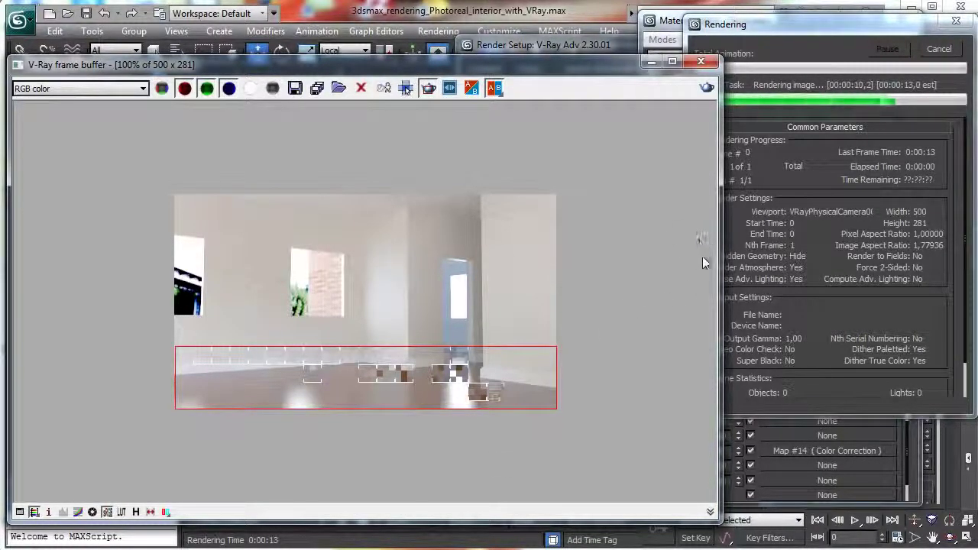
Step: Set the Pavement material's reflection glossiness to 1.0 and re-render the floor region
{"action": "left_click", "coordinate": [781, 28]}
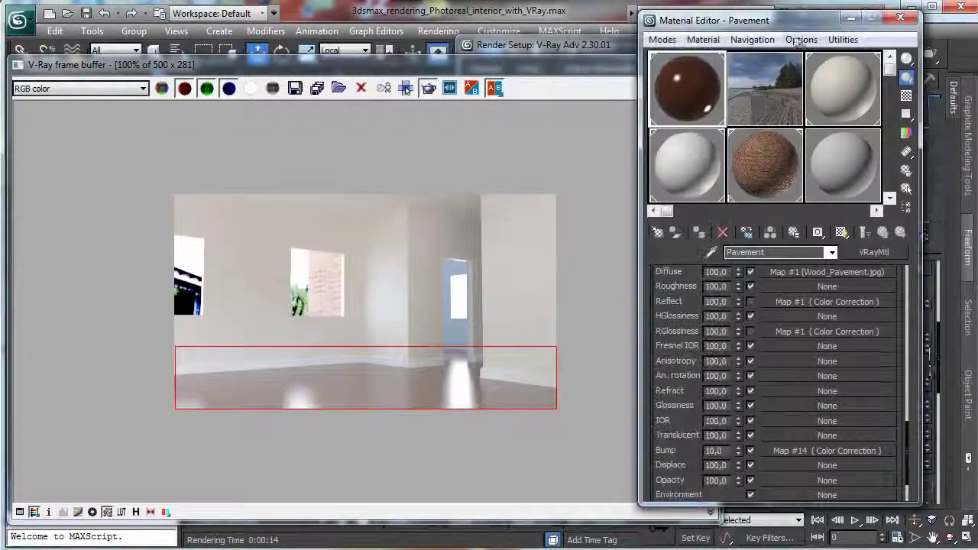
{"action": "scroll", "coordinate": [787, 329], "scroll_direction": "up", "scroll_amount": 10}
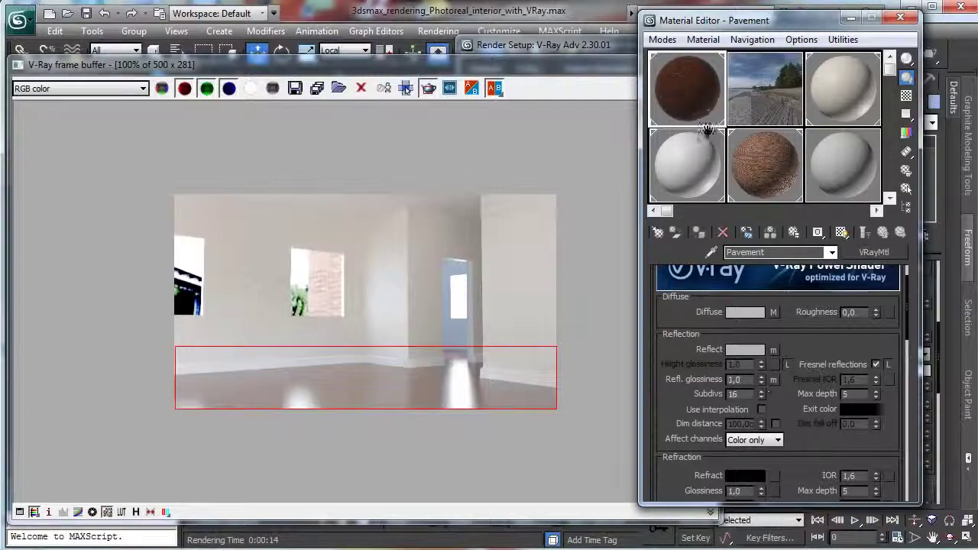
{"action": "left_click", "coordinate": [593, 68]}
{"action": "left_click", "coordinate": [707, 88]}
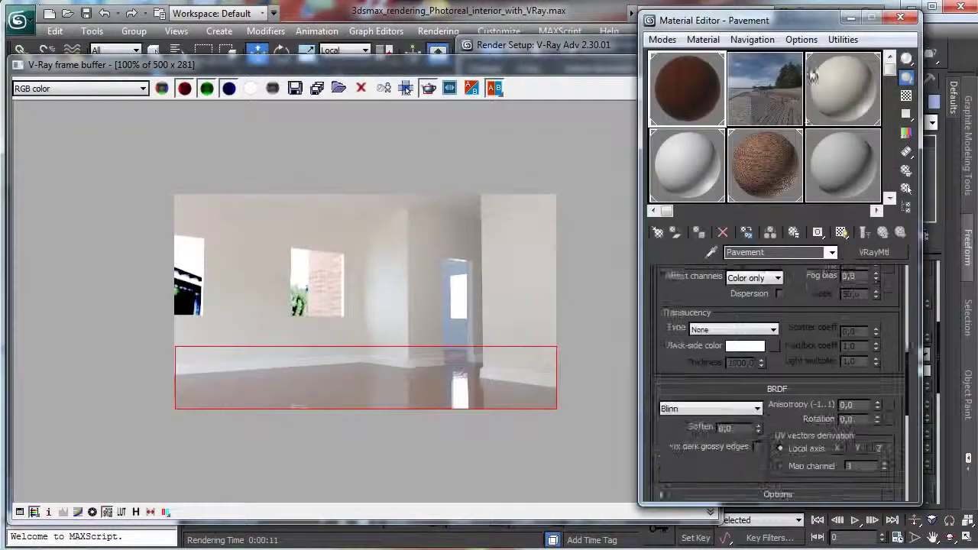
Step: Replace the bump's Color Correction with a Mix map, keeping the old map as sub-map, and assign a Noise map to Color #2
{"action": "left_click", "coordinate": [797, 409]}
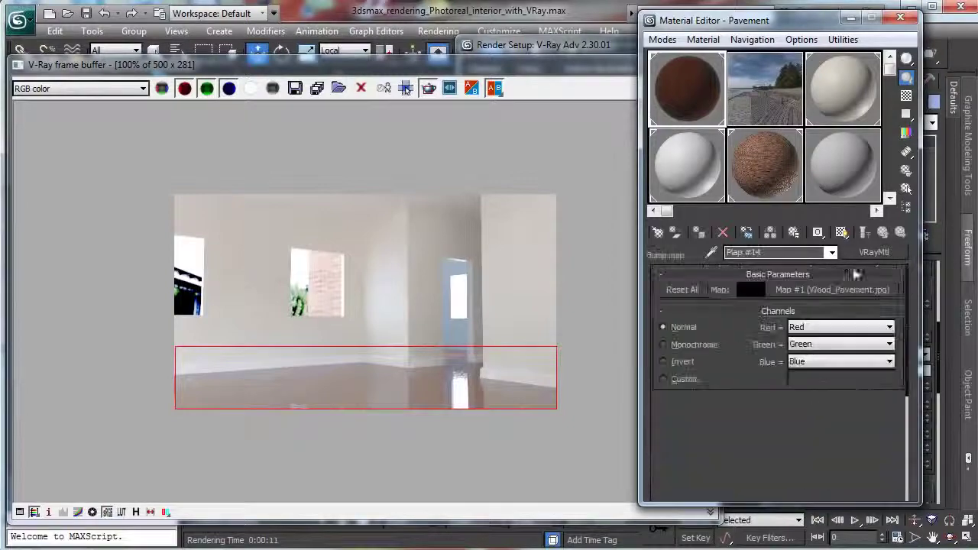
{"action": "left_click", "coordinate": [886, 252]}
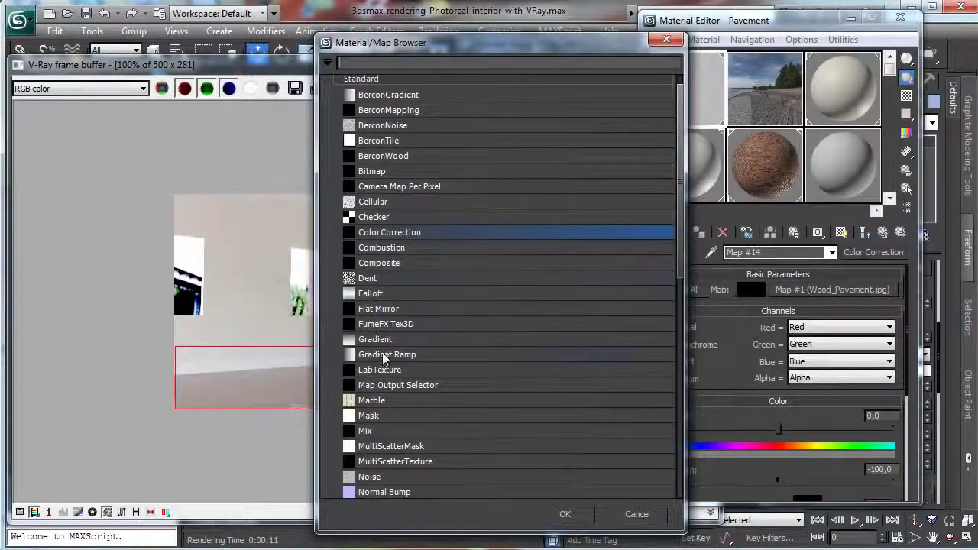
{"action": "double_click", "coordinate": [370, 432]}
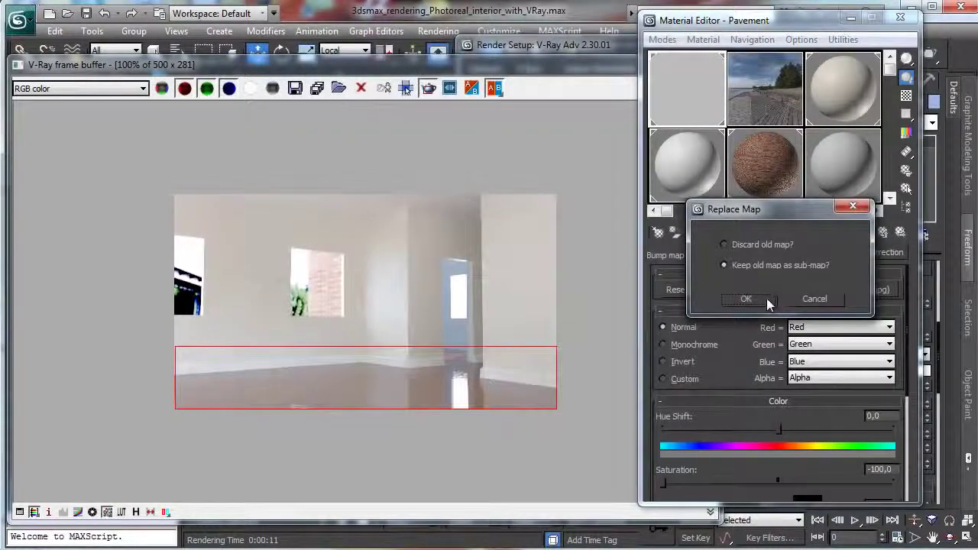
{"action": "left_click", "coordinate": [766, 298]}
{"action": "left_click", "coordinate": [830, 330]}
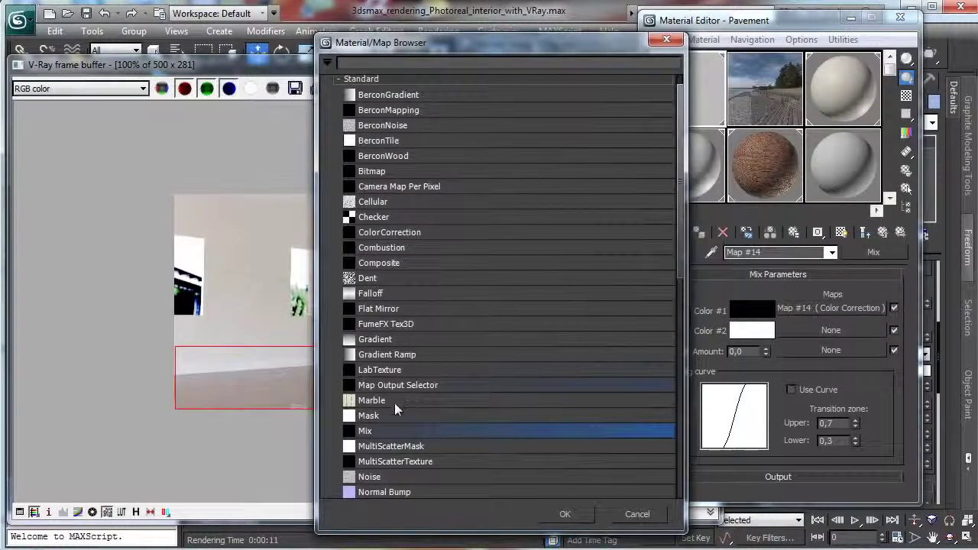
{"action": "double_click", "coordinate": [373, 477]}
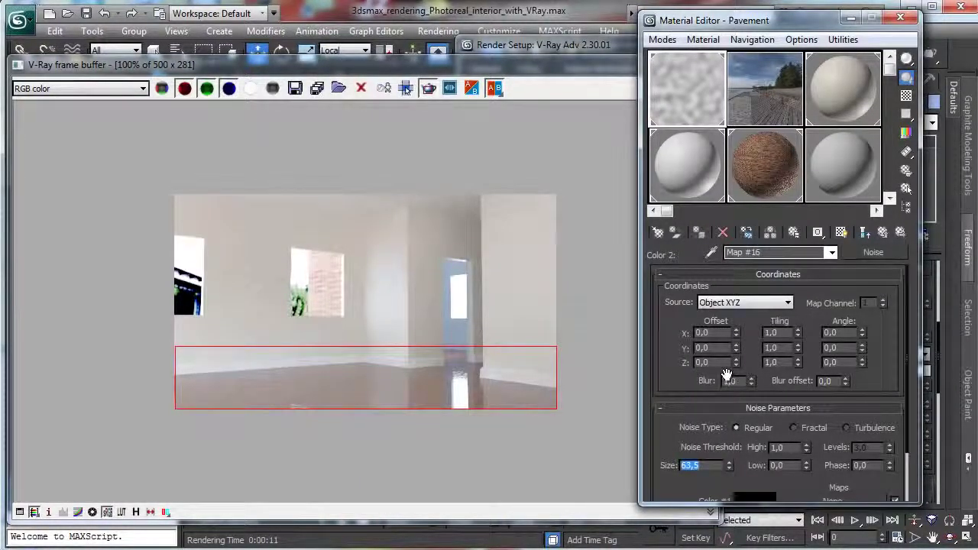
{"action": "left_click", "coordinate": [865, 232]}
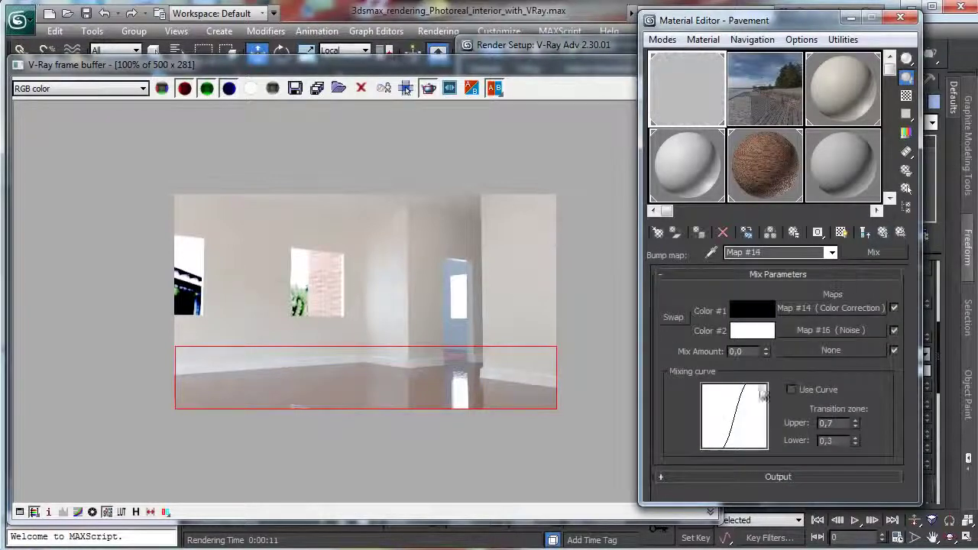
Step: Set the bump Mix map's mix amount to 100 and re-render the floor region
{"action": "left_click_drag", "start_coordinate": [765, 352], "coordinate": [739, 189]}
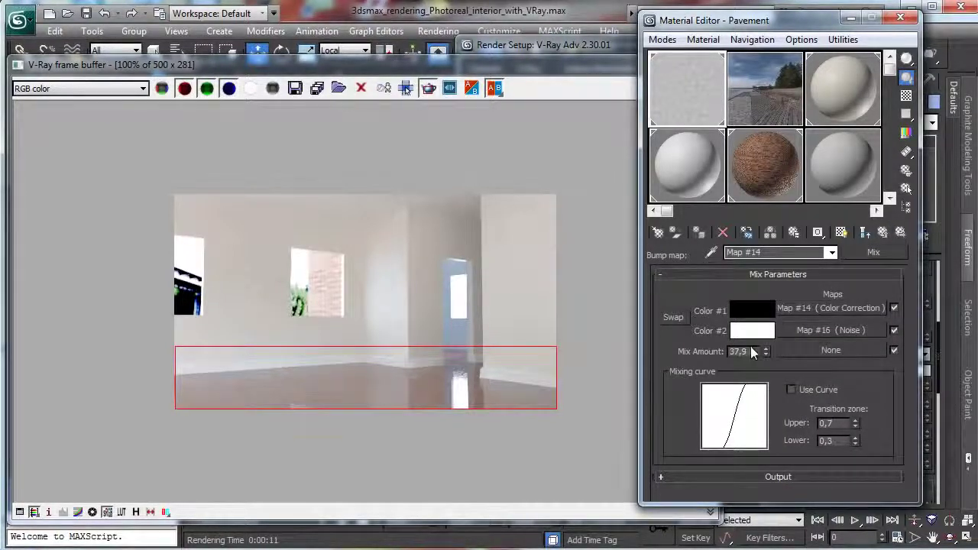
{"action": "type", "text": "100"}
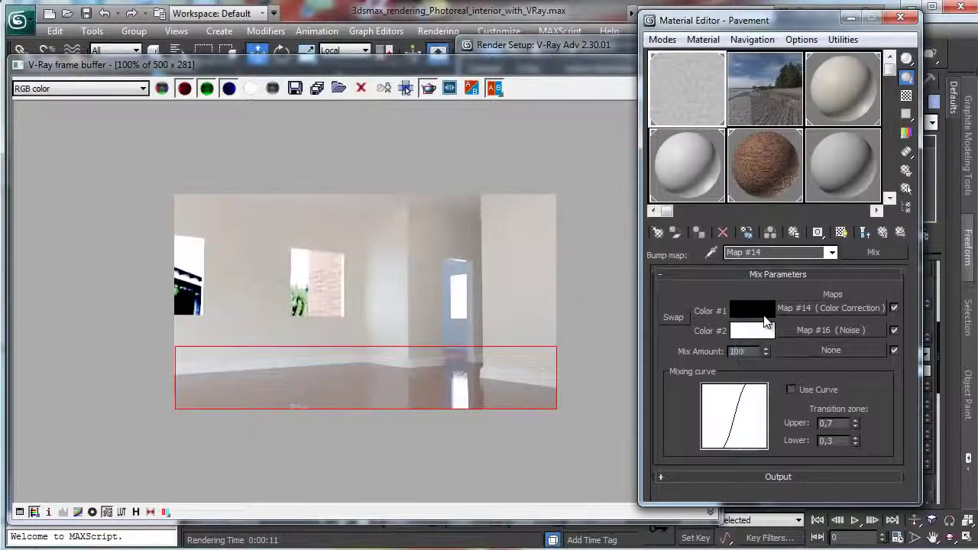
{"action": "left_click_drag", "start_coordinate": [571, 66], "coordinate": [574, 65]}
{"action": "left_click", "coordinate": [710, 88]}
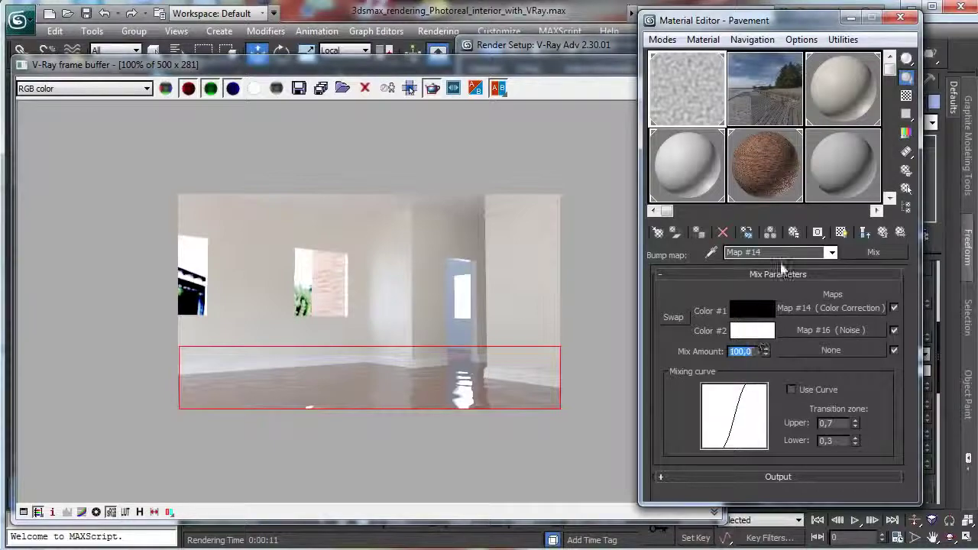
Step: Reduce the bump Mix map's mix amount to 25 and re-render the floor region
{"action": "type", "text": "25"}
{"action": "key", "text": "Return"}
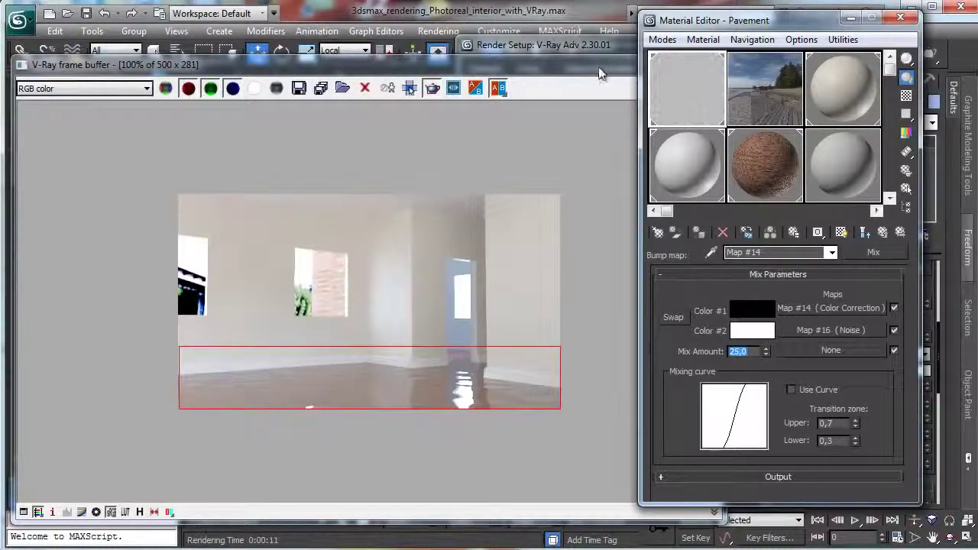
{"action": "key", "text": "shift+q"}
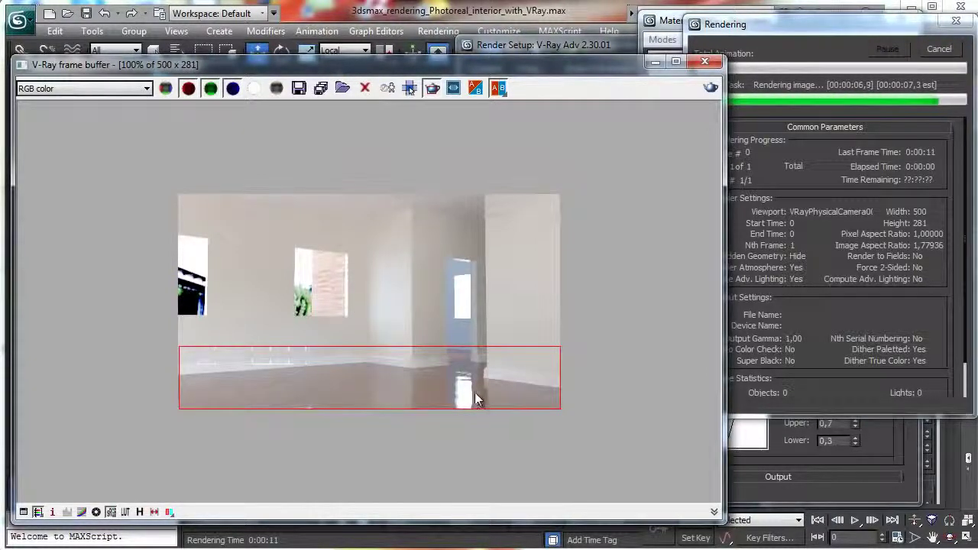
Step: Lower the bump Mix map's mix amount to 15 and re-render the floor region
{"action": "left_click", "coordinate": [802, 369]}
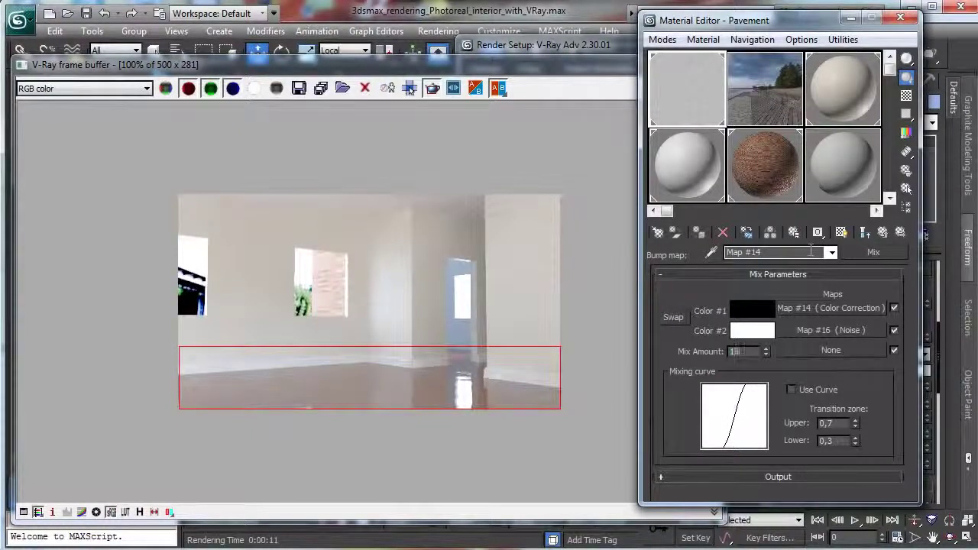
{"action": "left_click", "coordinate": [623, 79]}
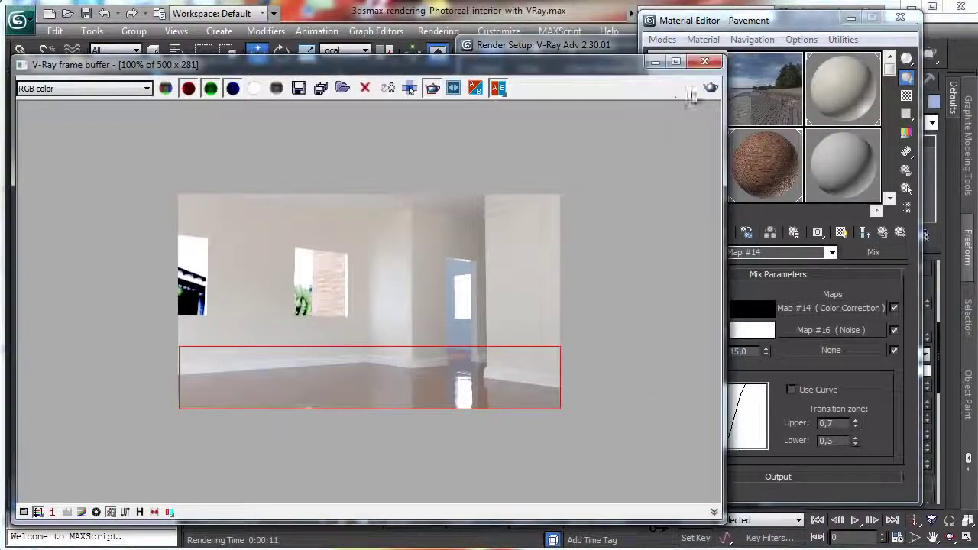
{"action": "left_click", "coordinate": [711, 88]}
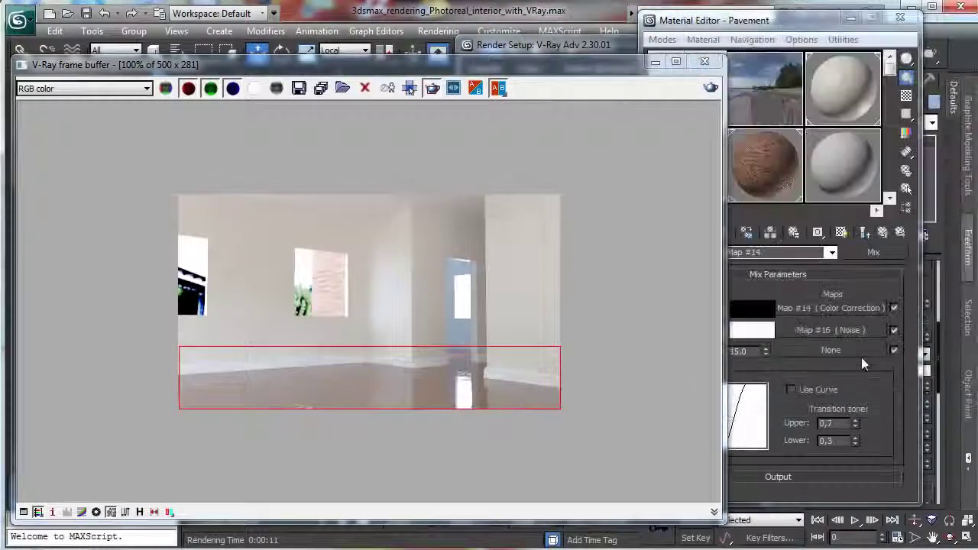
Step: Re-enable the Pavement material's Reflect map and re-render the floor region
{"action": "left_click", "coordinate": [883, 234]}
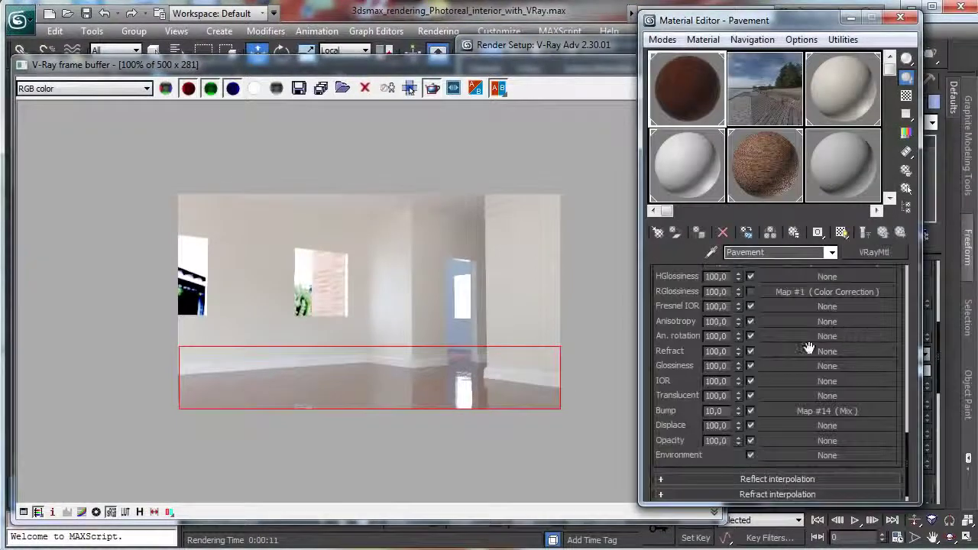
{"action": "left_click_drag", "start_coordinate": [902, 288], "coordinate": [897, 390]}
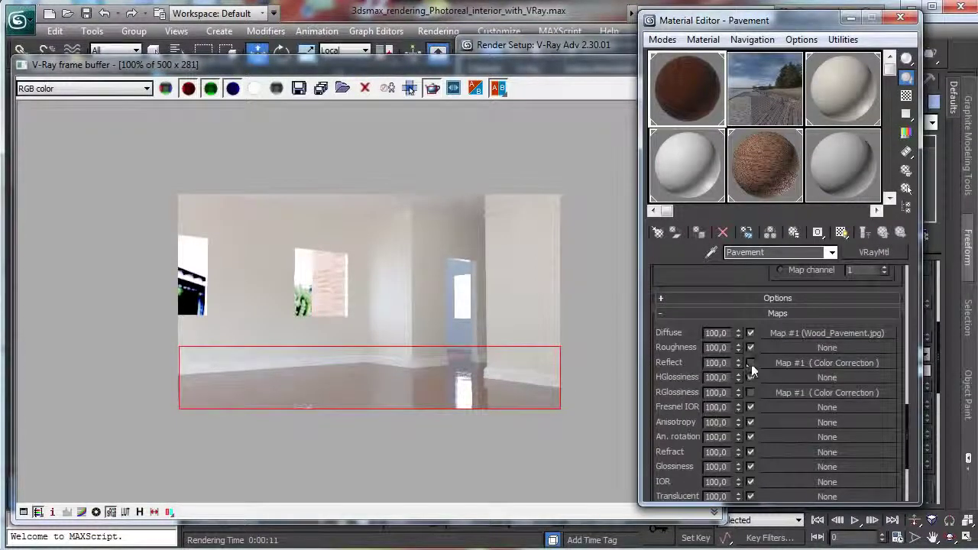
{"action": "left_click", "coordinate": [592, 71]}
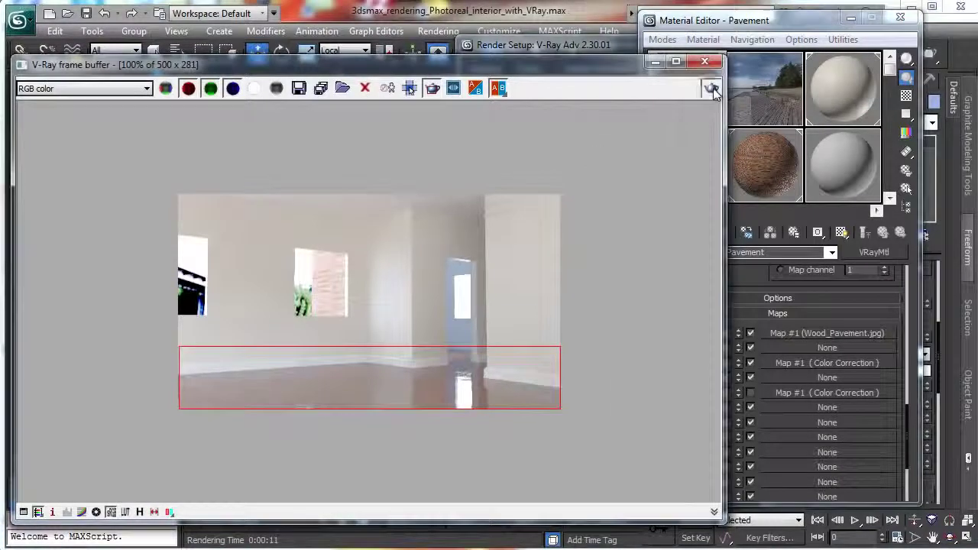
{"action": "left_click", "coordinate": [713, 89]}
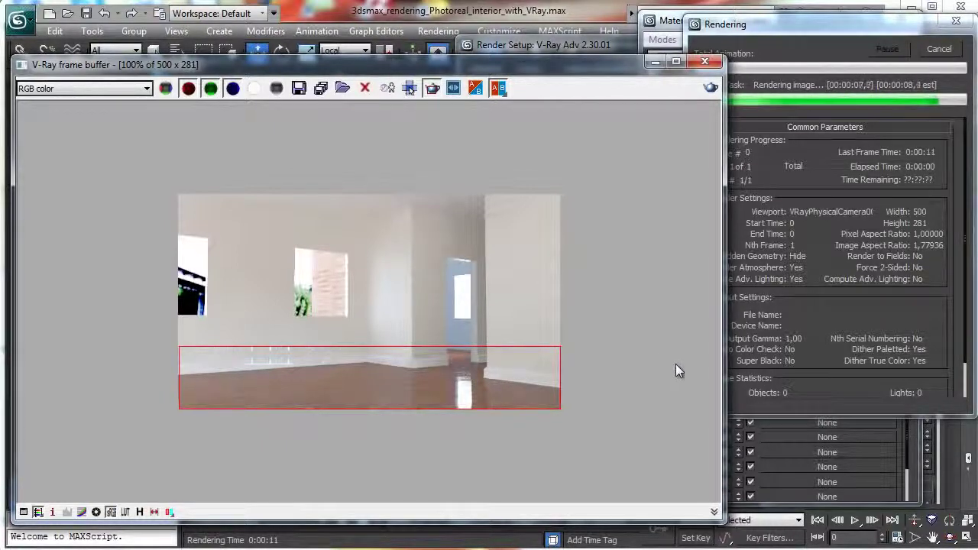
Step: Raise the contrast of the Reflect map's Color Correction to about 82 and re-render the floor region
{"action": "left_click", "coordinate": [877, 365]}
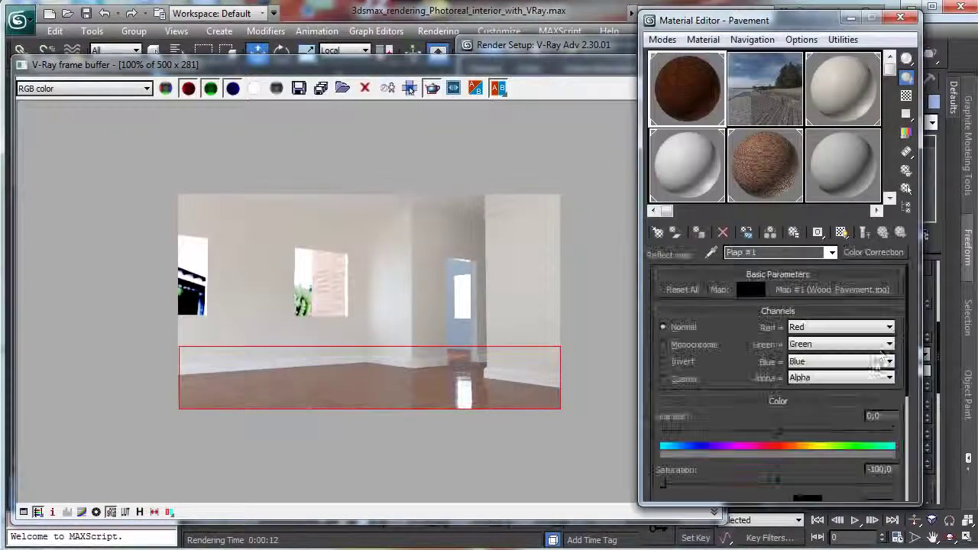
{"action": "scroll", "coordinate": [748, 362], "scroll_direction": "down", "scroll_amount": 5}
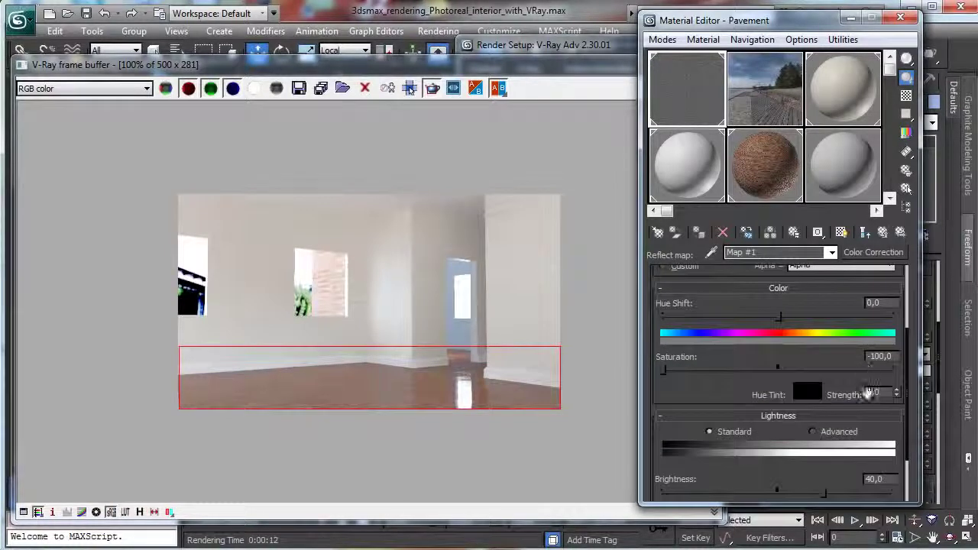
{"action": "left_click_drag", "start_coordinate": [857, 457], "coordinate": [873, 456]}
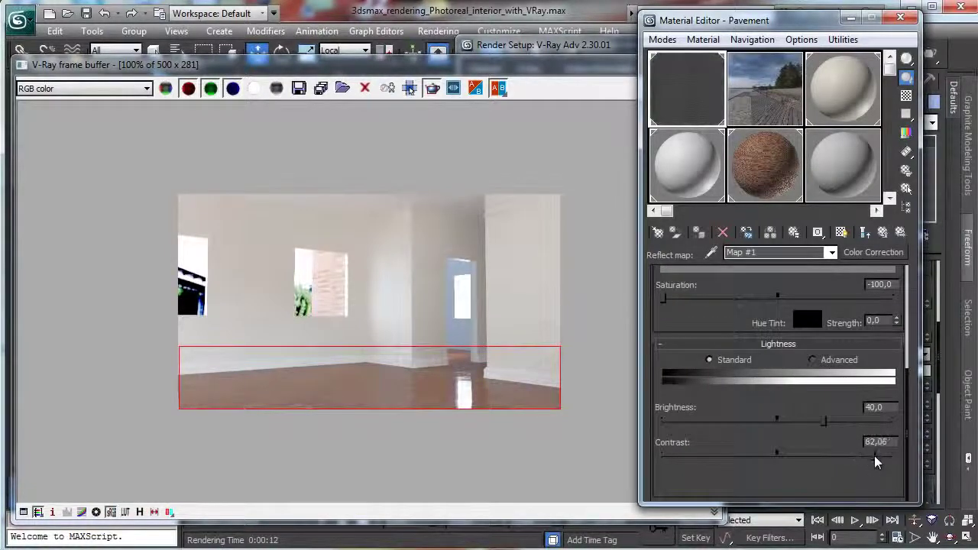
{"action": "left_click", "coordinate": [627, 82]}
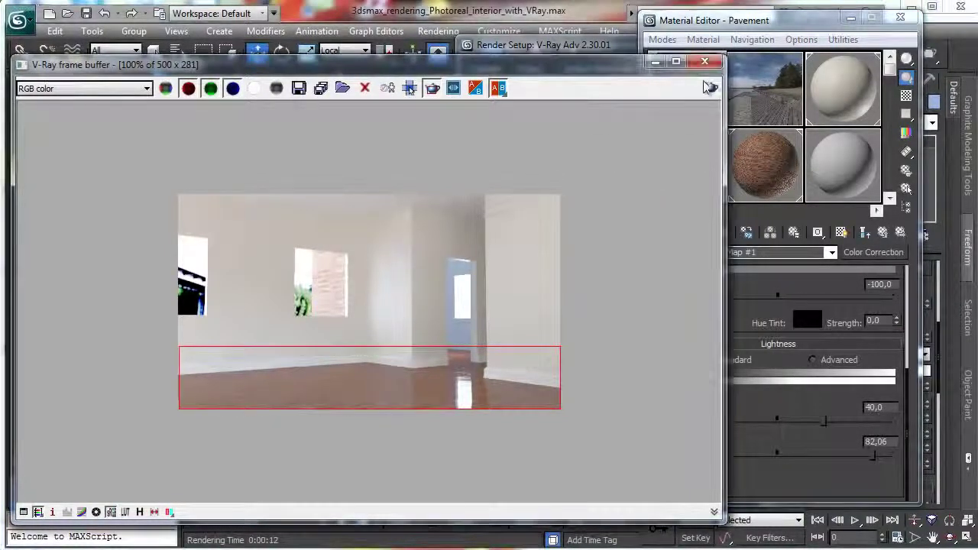
{"action": "left_click", "coordinate": [709, 89]}
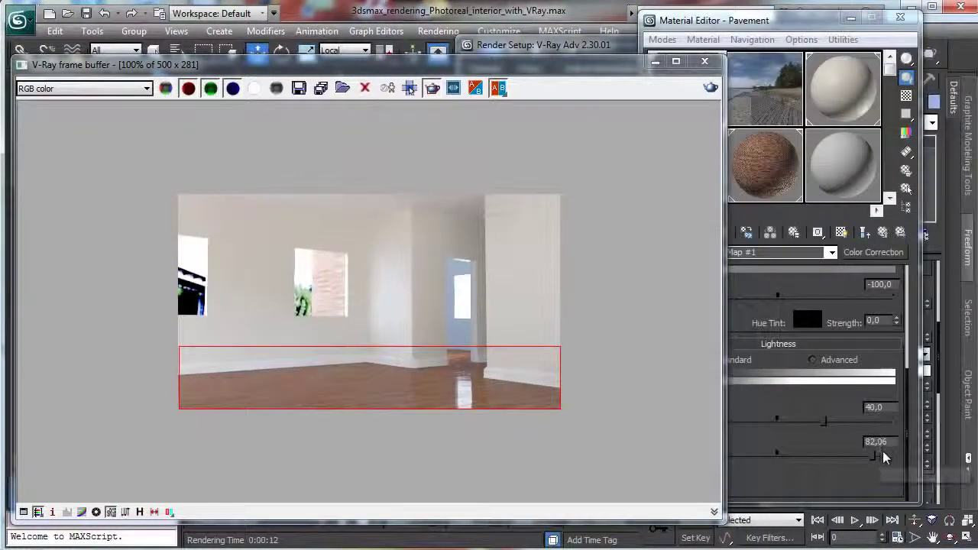
Step: Increase the Reflect Color Correction map's contrast to about 92 and re-render the floor region
{"action": "left_click", "coordinate": [837, 393]}
{"action": "left_click", "coordinate": [884, 459]}
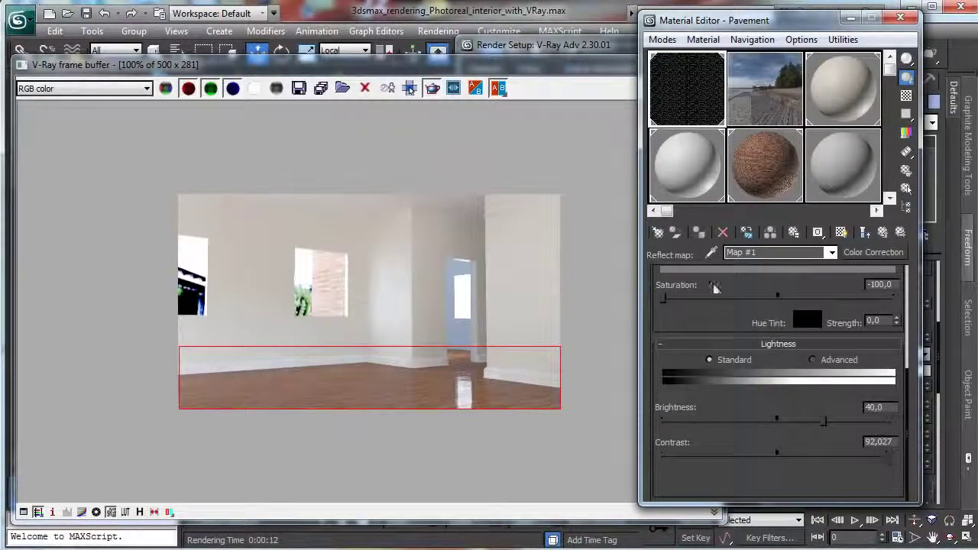
{"action": "left_click", "coordinate": [587, 68]}
{"action": "left_click", "coordinate": [432, 88]}
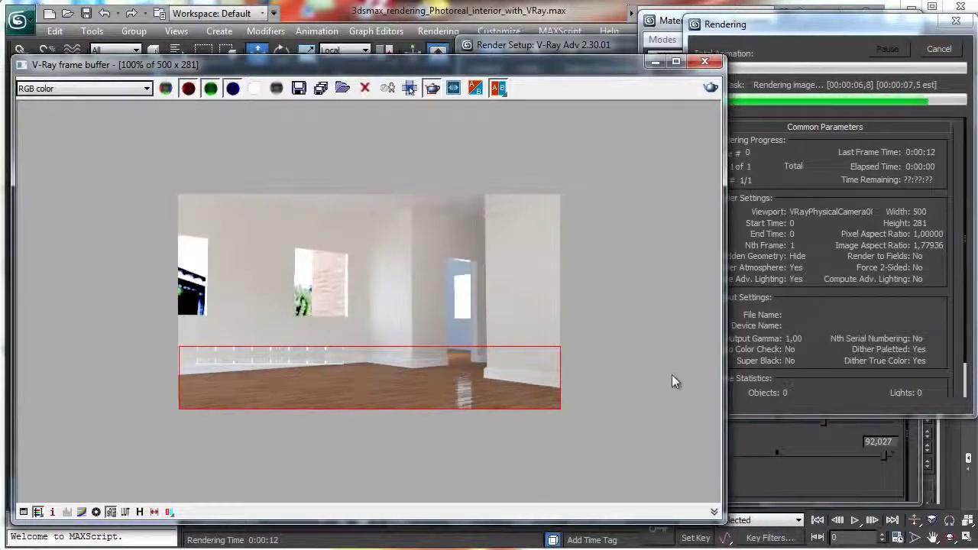
Step: Return to the Pavement material's main parameters and set its Reflect map amount to 90
{"action": "left_click", "coordinate": [883, 233]}
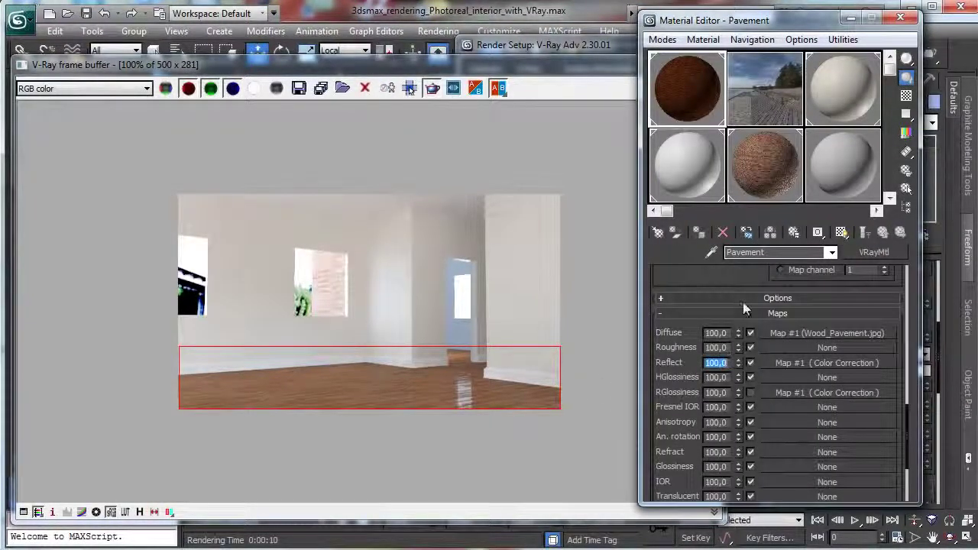
{"action": "type", "text": "90"}
{"action": "key", "text": "Return"}
Step: Change the Pavement material's reflection color to pure white, value 255, and re-render the floor region
{"action": "scroll", "coordinate": [737, 290], "scroll_direction": "up", "scroll_amount": 10}
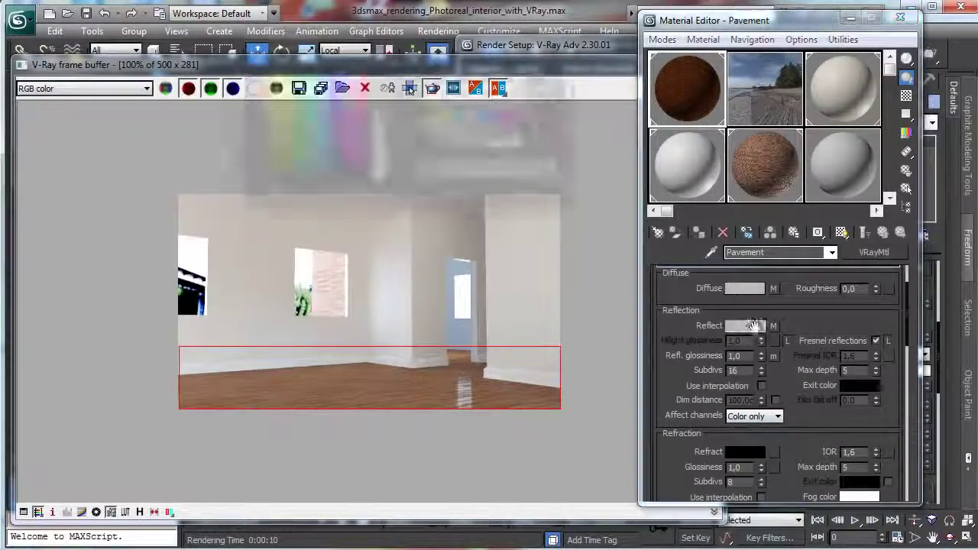
{"action": "left_click", "coordinate": [754, 326]}
{"action": "left_click_drag", "start_coordinate": [508, 147], "coordinate": [589, 147]}
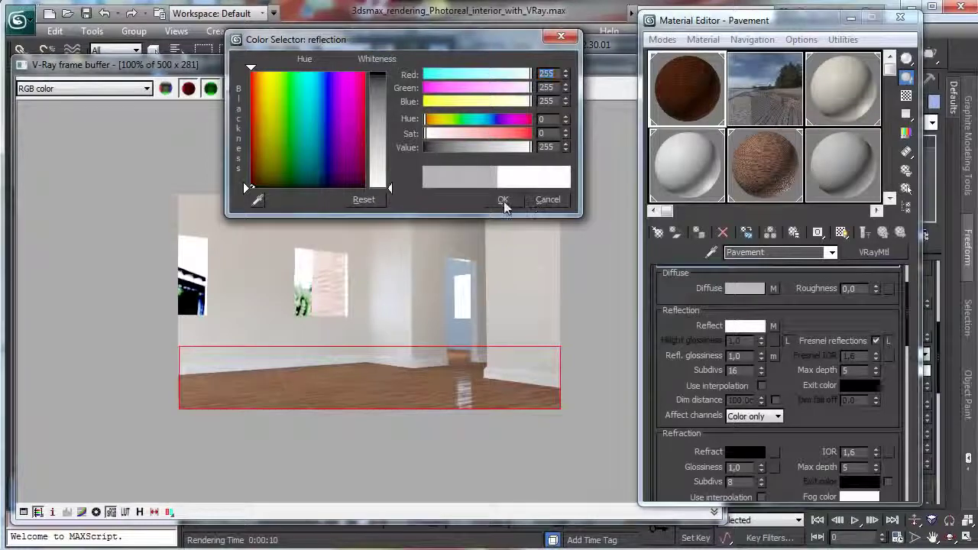
{"action": "left_click", "coordinate": [503, 201]}
{"action": "left_click", "coordinate": [614, 153]}
{"action": "left_click", "coordinate": [710, 87]}
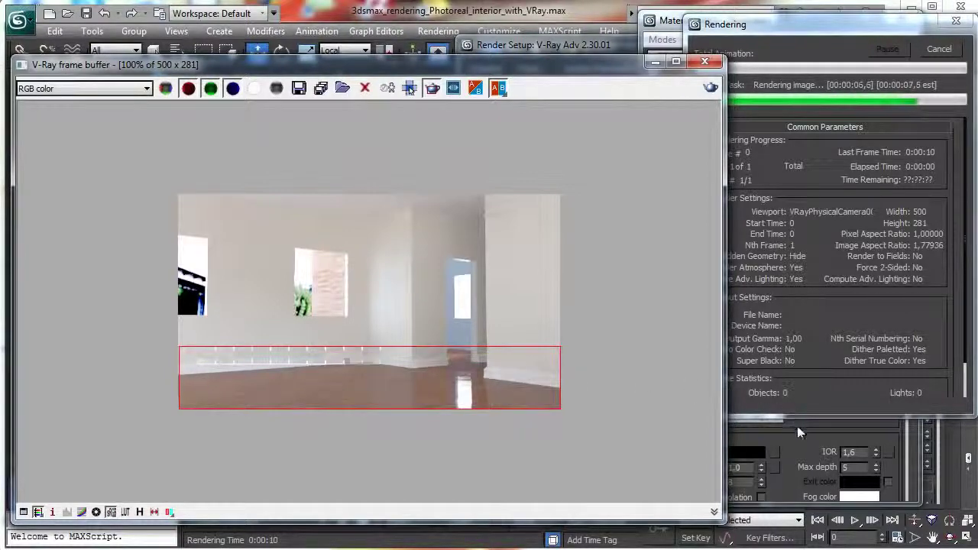
Step: Set the Pavement material's Reflect map amount to 95 and re-render the floor region
{"action": "left_click_drag", "start_coordinate": [815, 409], "coordinate": [772, 96]}
{"action": "scroll", "coordinate": [734, 301], "scroll_direction": "down", "scroll_amount": 5}
{"action": "double_click", "coordinate": [714, 351]}
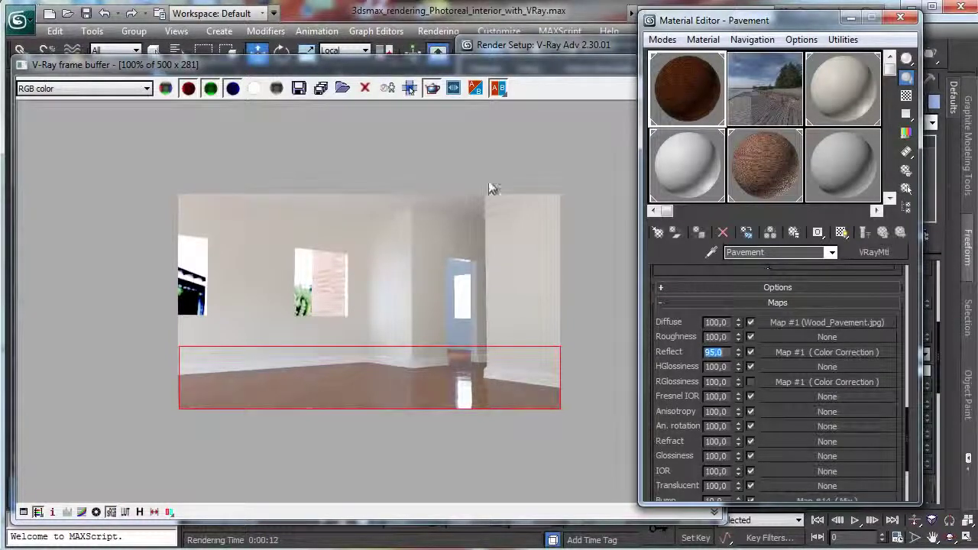
{"action": "left_click", "coordinate": [532, 262]}
{"action": "left_click", "coordinate": [711, 88]}
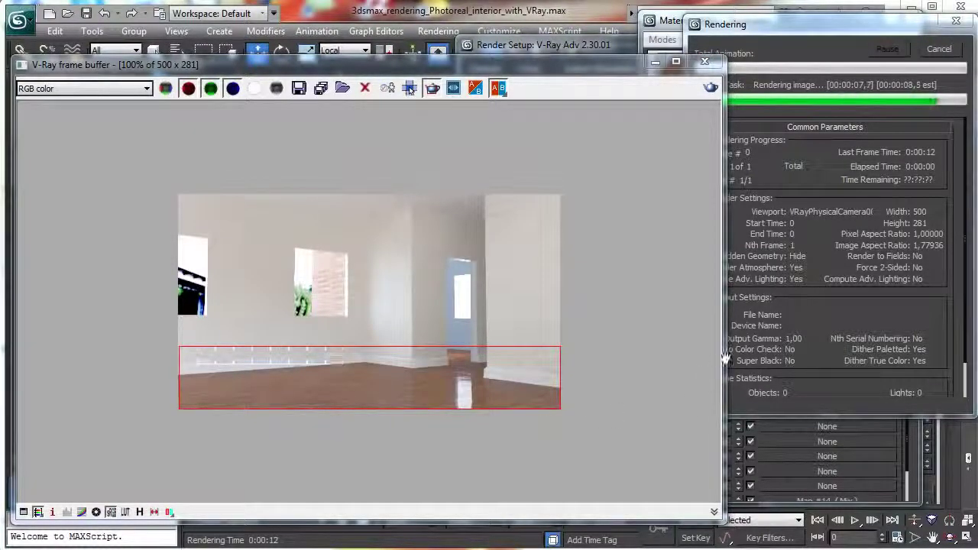
Step: Re-enable the Pavement material's RGlossiness map and re-render the floor region
{"action": "left_click", "coordinate": [748, 294]}
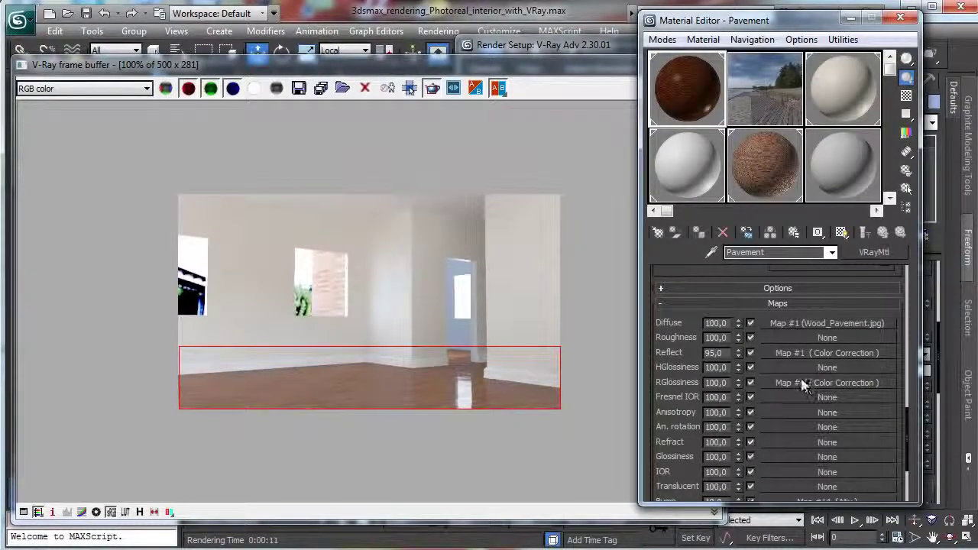
{"action": "left_click", "coordinate": [572, 64]}
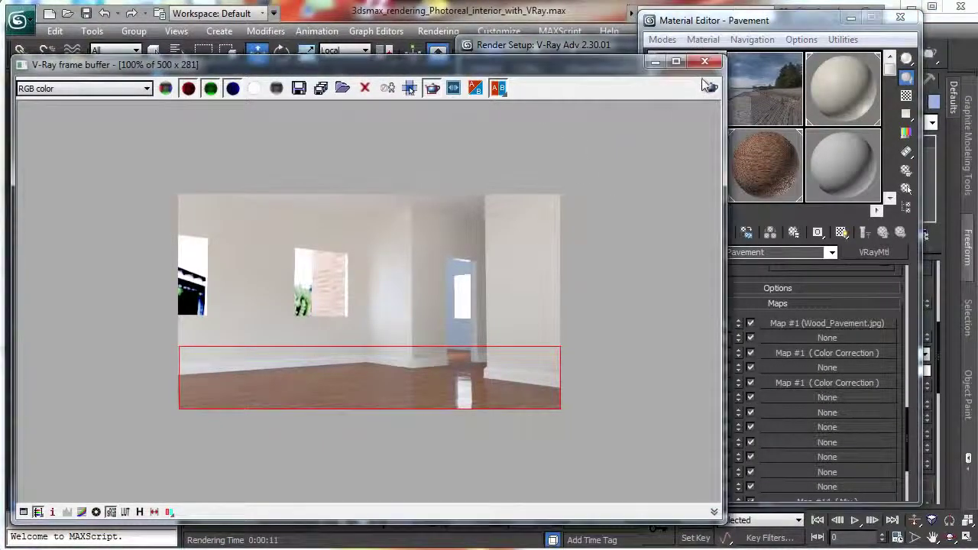
{"action": "left_click", "coordinate": [710, 88]}
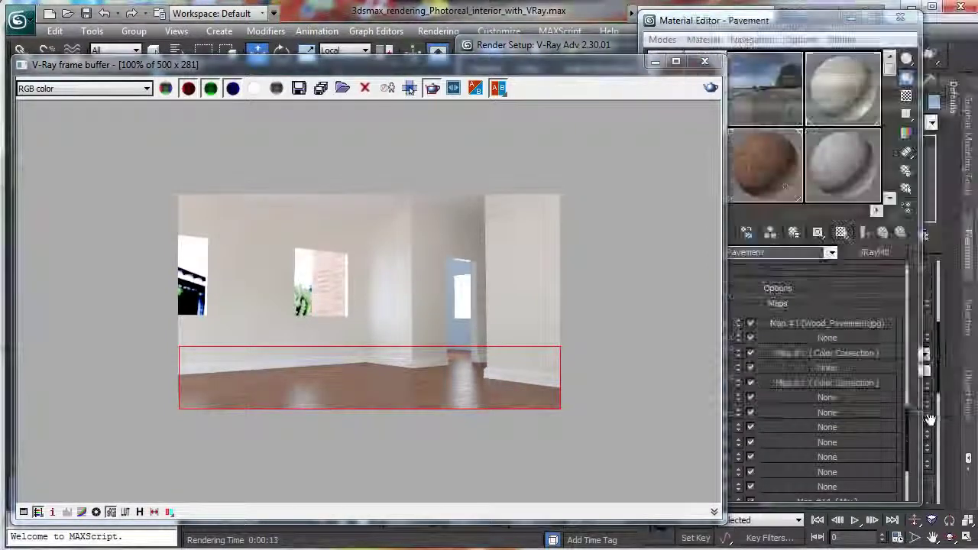
Step: In the RGlossiness Color Correction map, set brightness to 100 and contrast to about 75, and re-render the floor region
{"action": "left_click", "coordinate": [826, 382]}
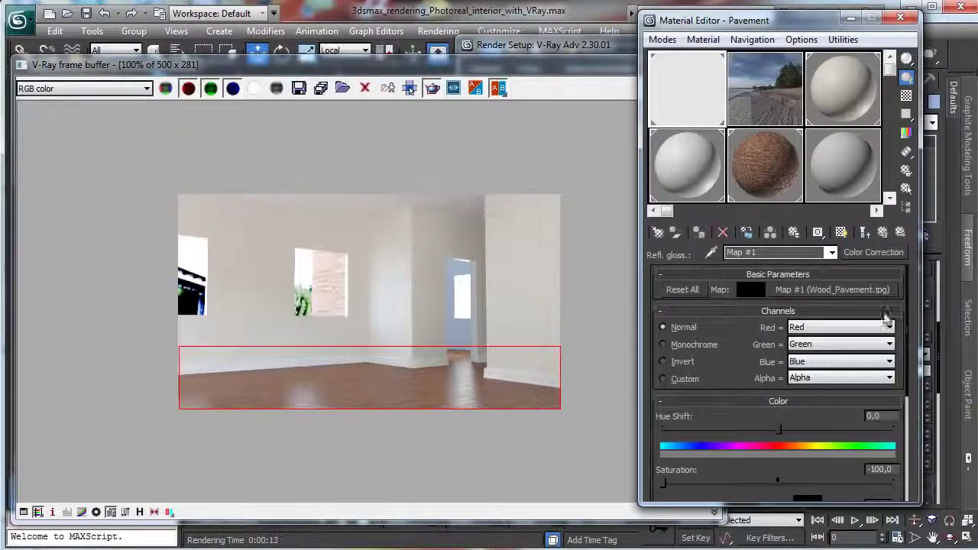
{"action": "scroll", "coordinate": [757, 359], "scroll_direction": "down", "scroll_amount": 6}
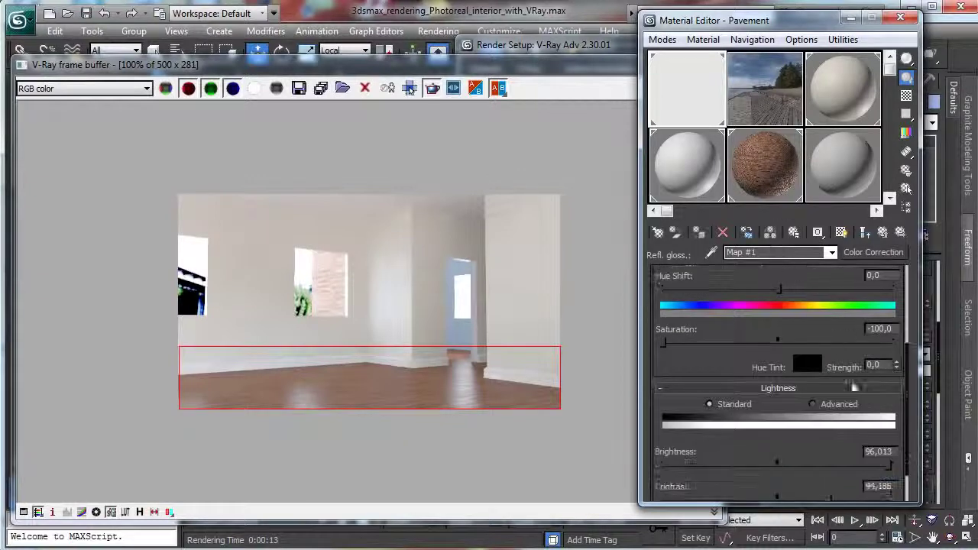
{"action": "left_click_drag", "start_coordinate": [830, 456], "coordinate": [856, 455]}
{"action": "left_click_drag", "start_coordinate": [889, 420], "coordinate": [894, 421]}
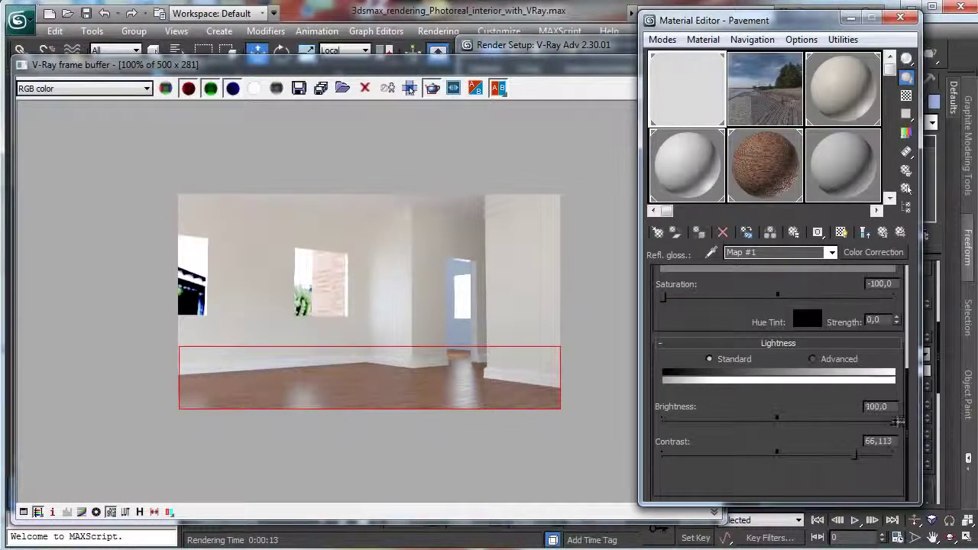
{"action": "left_click_drag", "start_coordinate": [862, 459], "coordinate": [864, 456]}
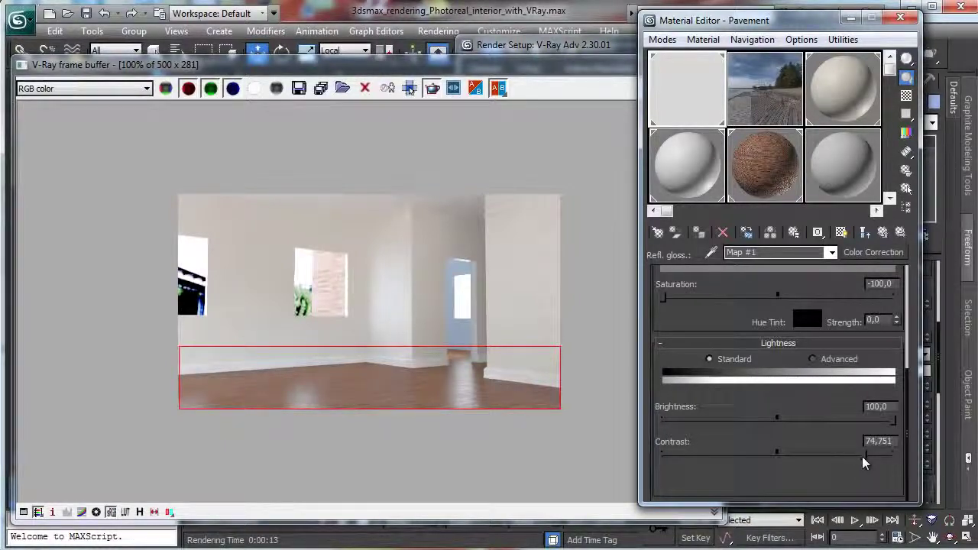
{"action": "left_click", "coordinate": [710, 88]}
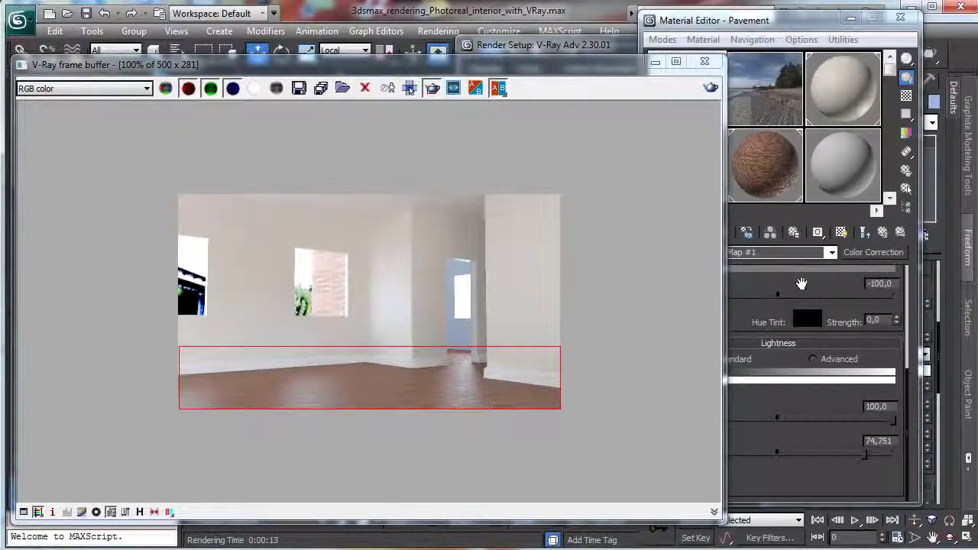
Step: Set the Pavement material's reflection glossiness to 0,9 and re-render the floor region
{"action": "left_click", "coordinate": [805, 288]}
{"action": "left_click", "coordinate": [883, 233]}
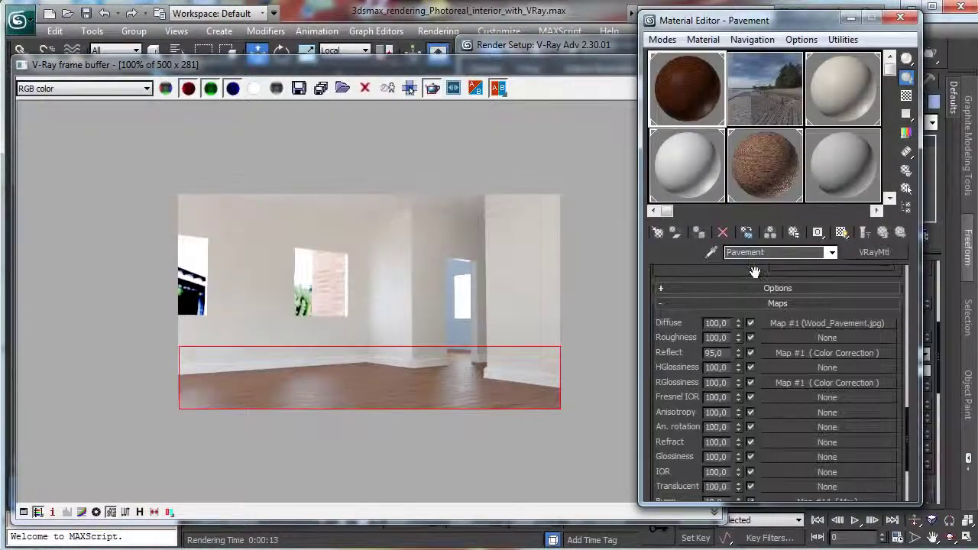
{"action": "left_click_drag", "start_coordinate": [754, 272], "coordinate": [760, 349]}
{"action": "scroll", "coordinate": [740, 282], "scroll_direction": "up", "scroll_amount": 5}
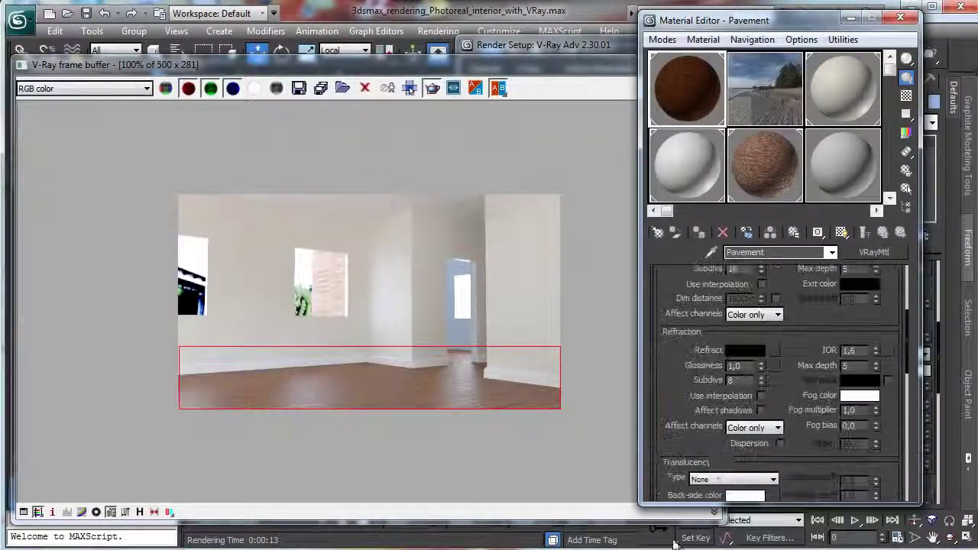
{"action": "scroll", "coordinate": [745, 303], "scroll_direction": "up", "scroll_amount": 2}
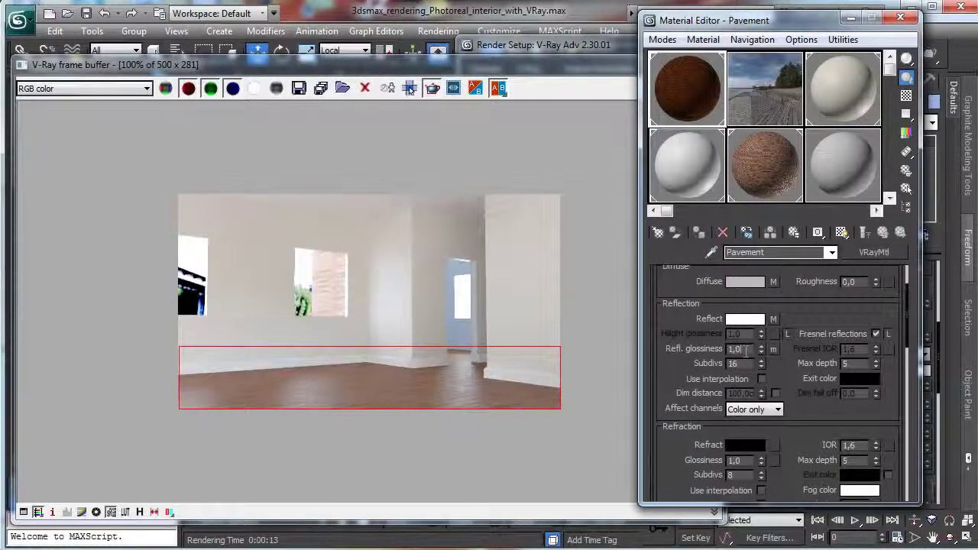
{"action": "type", "text": "0,9"}
{"action": "key", "text": "Return"}
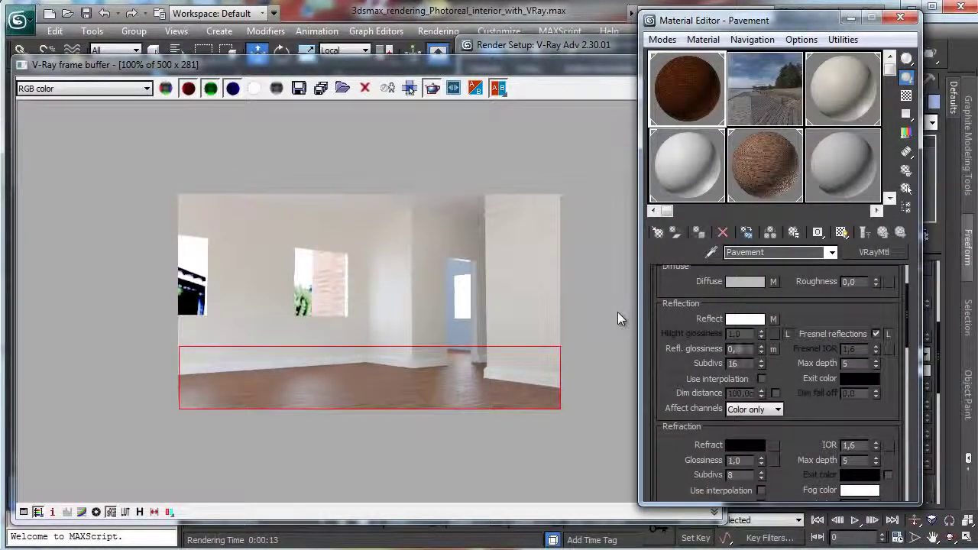
{"action": "left_click", "coordinate": [608, 72]}
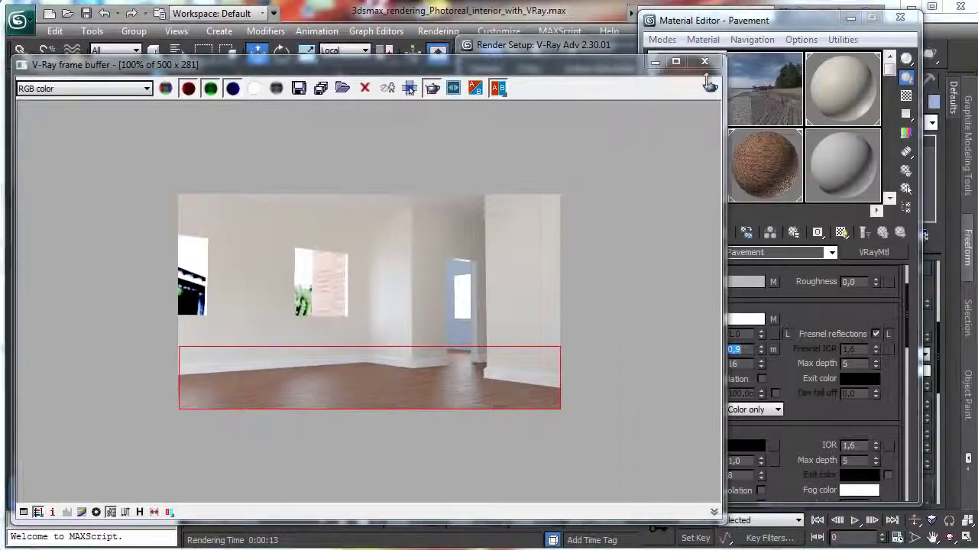
{"action": "left_click", "coordinate": [710, 87]}
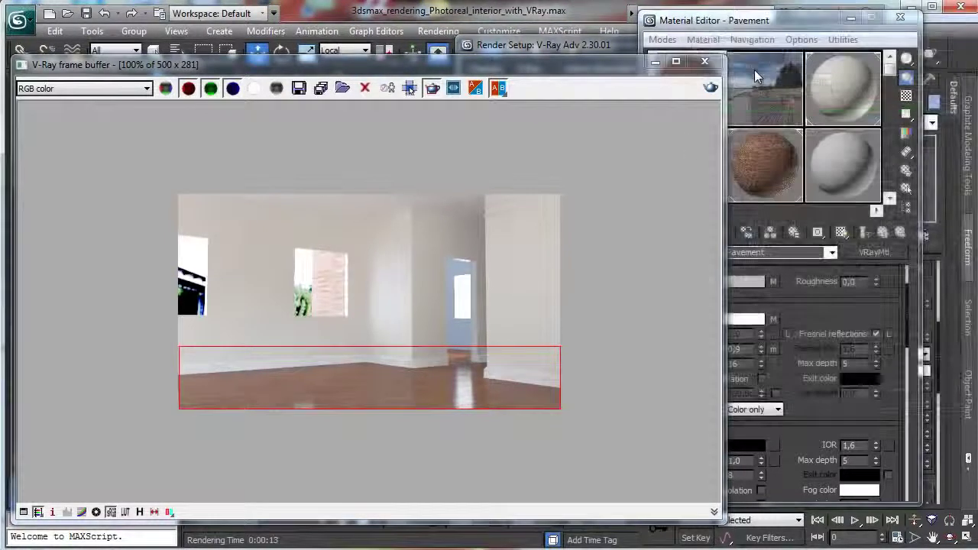
Step: Set the Pavement material's RGlossiness map amount to 70 and re-render the floor region
{"action": "left_click", "coordinate": [775, 38]}
{"action": "scroll", "coordinate": [770, 373], "scroll_direction": "down", "scroll_amount": 5}
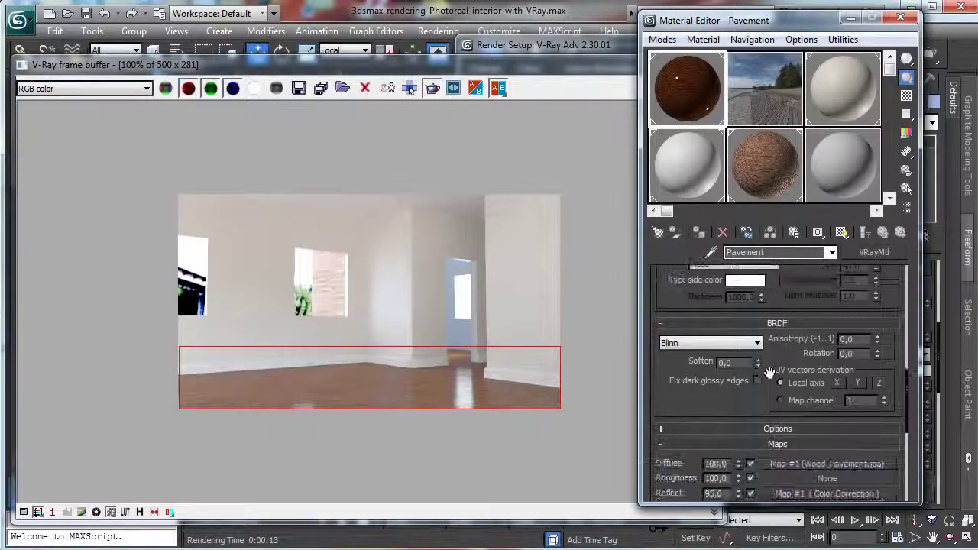
{"action": "scroll", "coordinate": [769, 373], "scroll_direction": "down", "scroll_amount": 5}
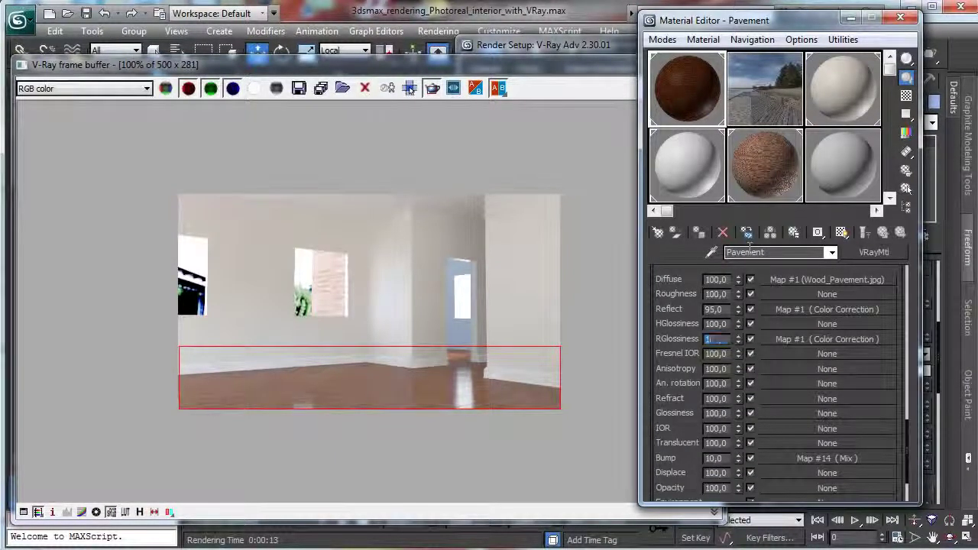
{"action": "left_click", "coordinate": [563, 67]}
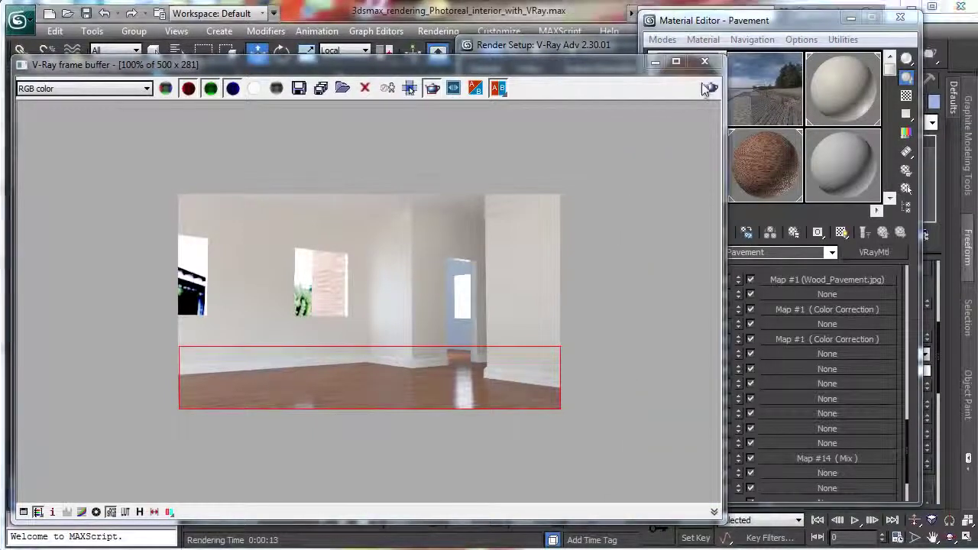
{"action": "left_click", "coordinate": [710, 88]}
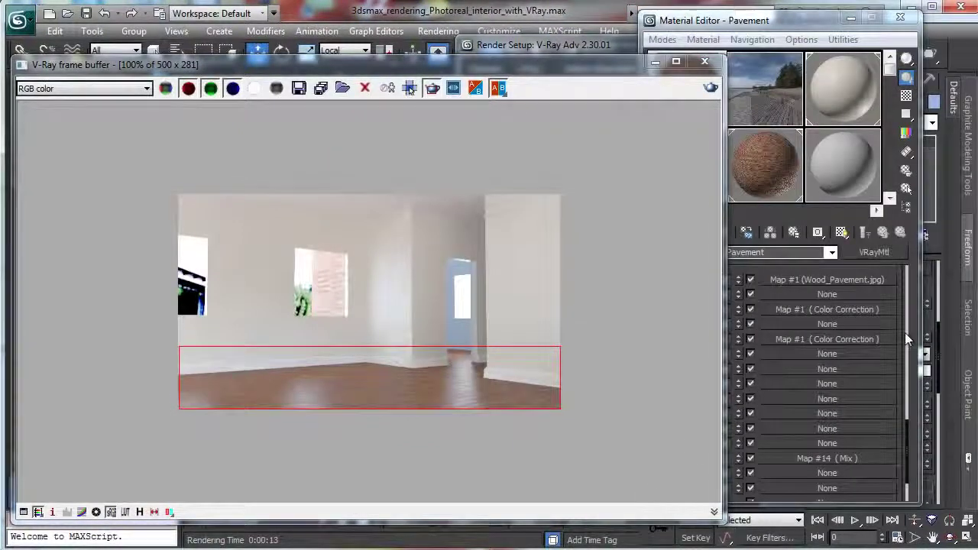
Step: Lower the Pavement material's RGlossiness map amount to 45 and re-render the floor region
{"action": "left_click", "coordinate": [904, 339]}
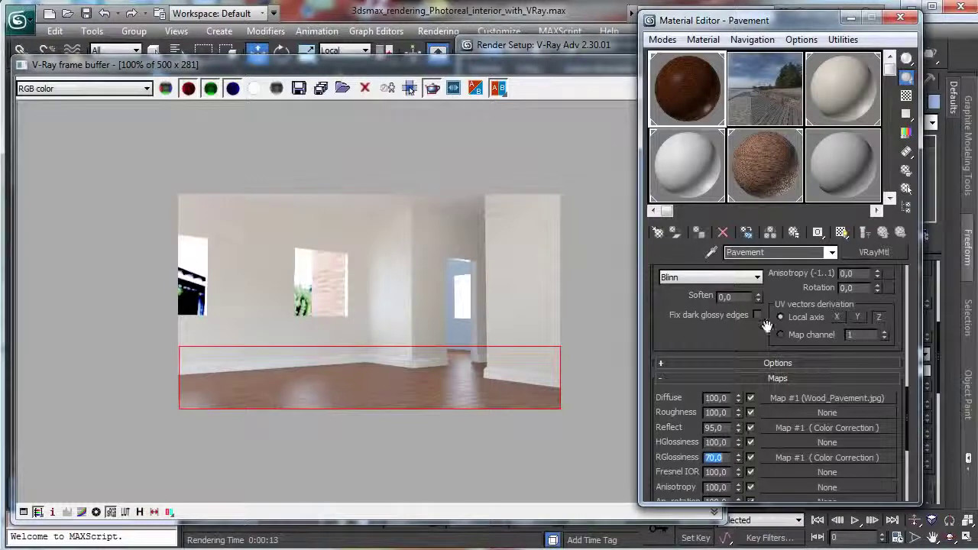
{"action": "type", "text": "45"}
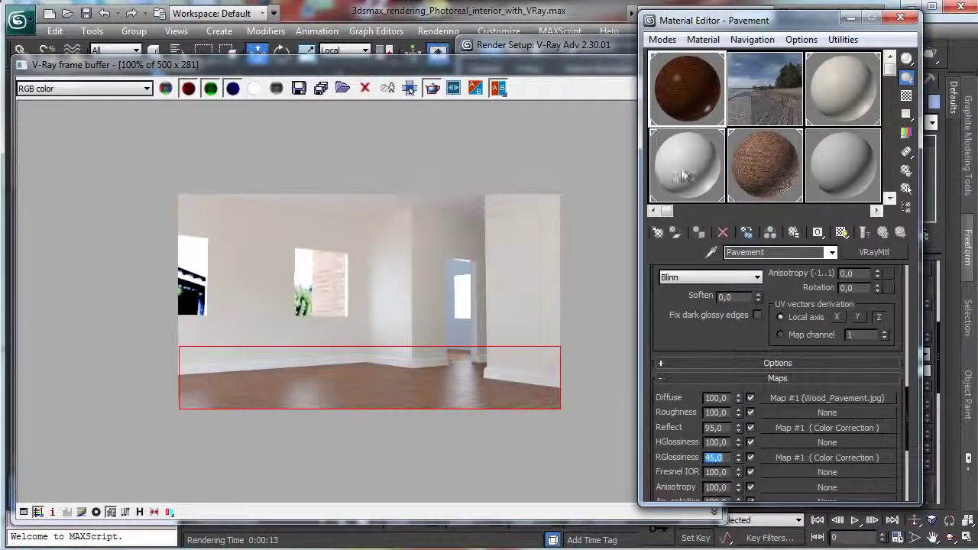
{"action": "left_click", "coordinate": [600, 85]}
{"action": "left_click", "coordinate": [710, 89]}
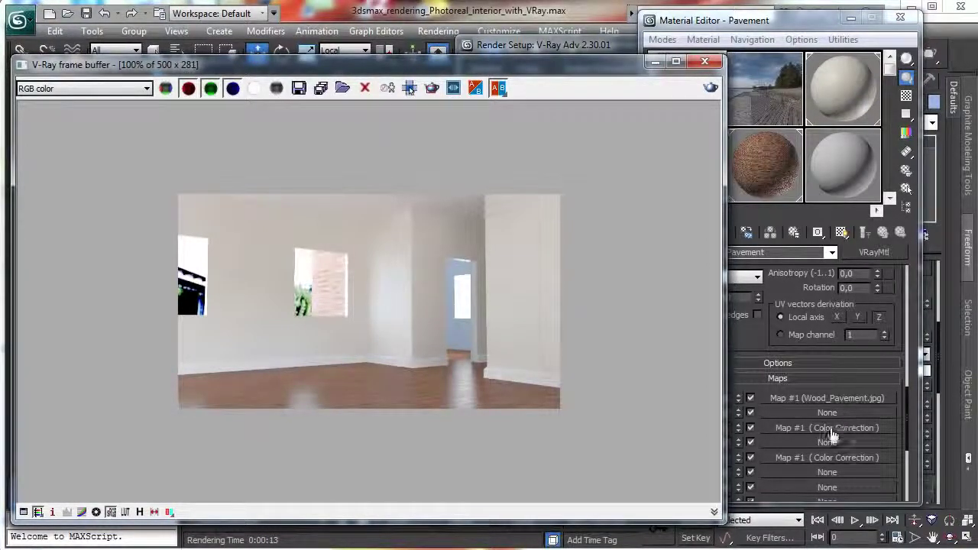
Step: Turn on ambient occlusion for the indirect illumination and mark a render region around the wall corners, ceiling and doorway
{"action": "key", "text": "shift+q"}
{"action": "left_click", "coordinate": [735, 485]}
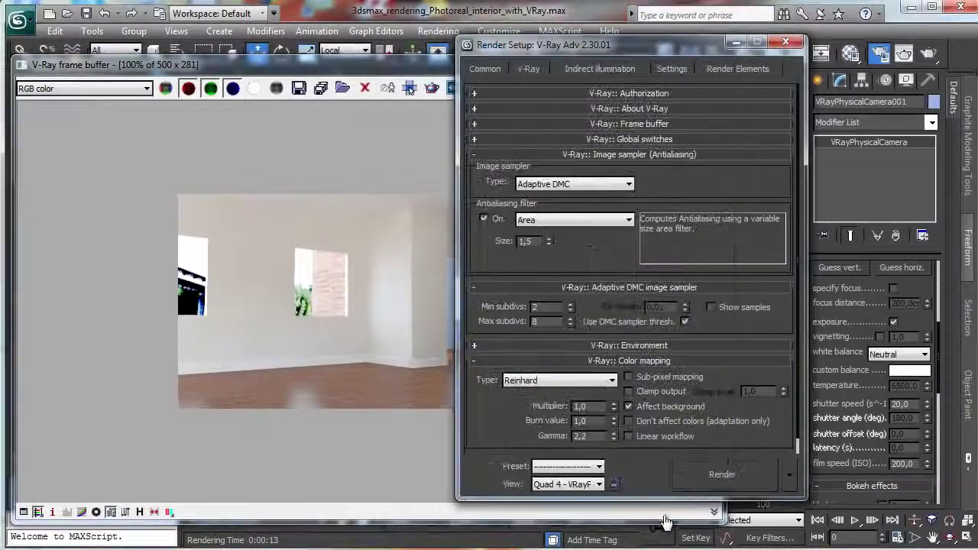
{"action": "left_click_drag", "start_coordinate": [574, 44], "coordinate": [677, 41]}
{"action": "left_click", "coordinate": [776, 66]}
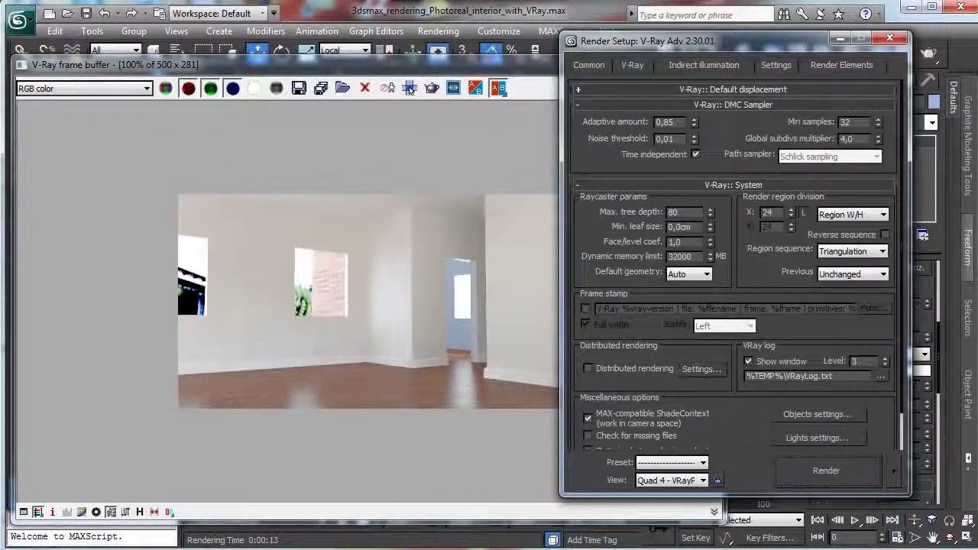
{"action": "left_click", "coordinate": [704, 65]}
{"action": "scroll", "coordinate": [733, 264], "scroll_direction": "up", "scroll_amount": 2}
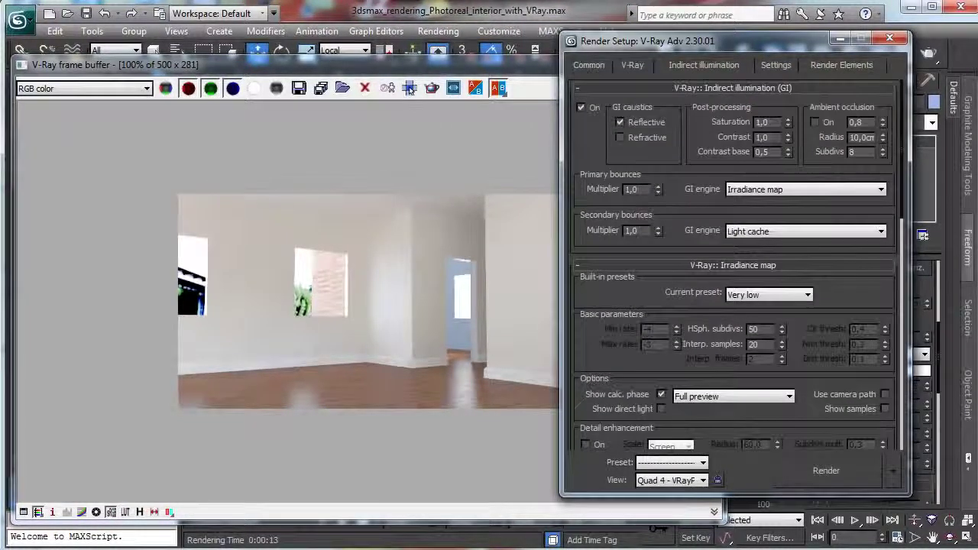
{"action": "left_click", "coordinate": [815, 122]}
{"action": "left_click", "coordinate": [432, 88]}
{"action": "left_click_drag", "start_coordinate": [335, 194], "coordinate": [561, 389]}
Step: Set the ambient occlusion amount to 1,0, radius to 35 cm and subdivs to 16, and render the region
{"action": "left_click_drag", "start_coordinate": [868, 122], "coordinate": [848, 122]}
{"action": "type", "text": "1"}
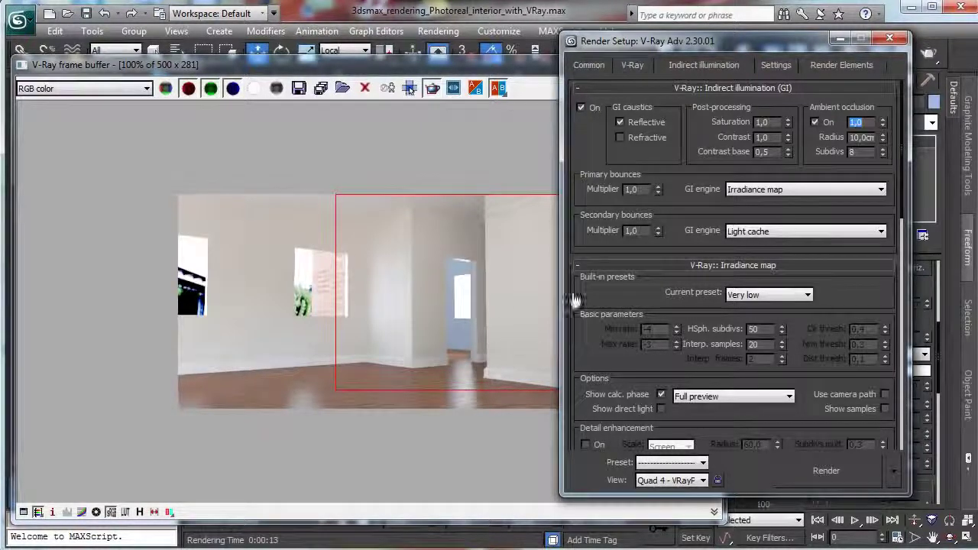
{"action": "key", "text": "Tab"}
{"action": "type", "text": "35"}
{"action": "key", "text": "Return"}
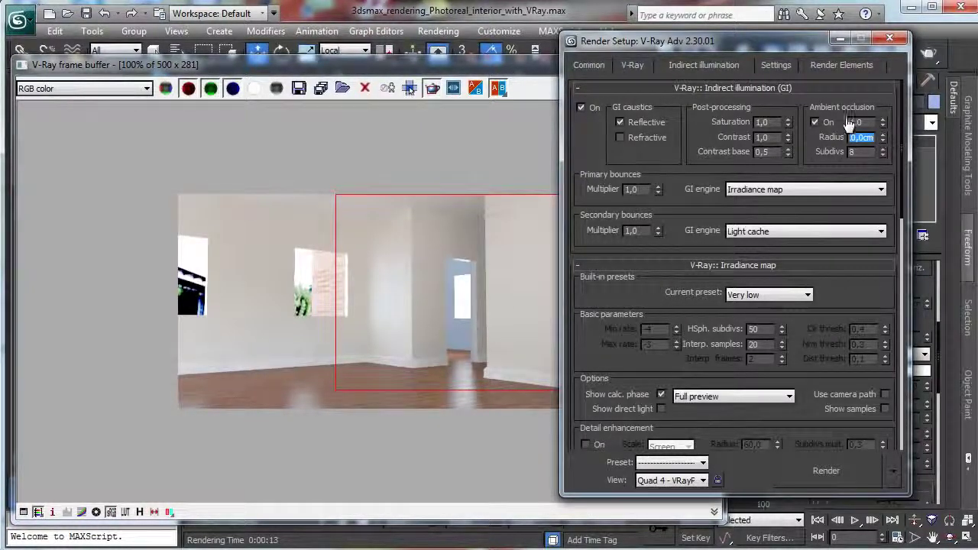
{"action": "key", "text": "Tab"}
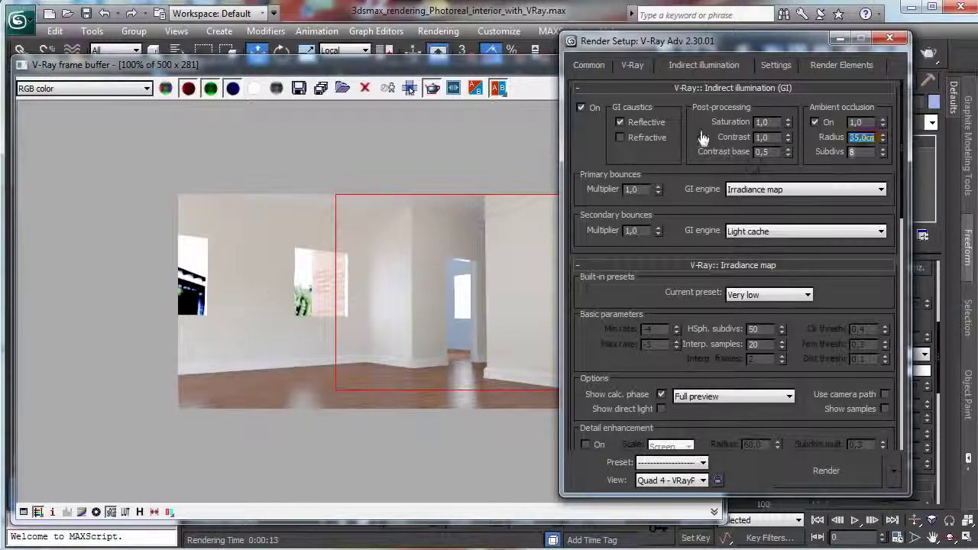
{"action": "type", "text": "16"}
{"action": "key", "text": "Return"}
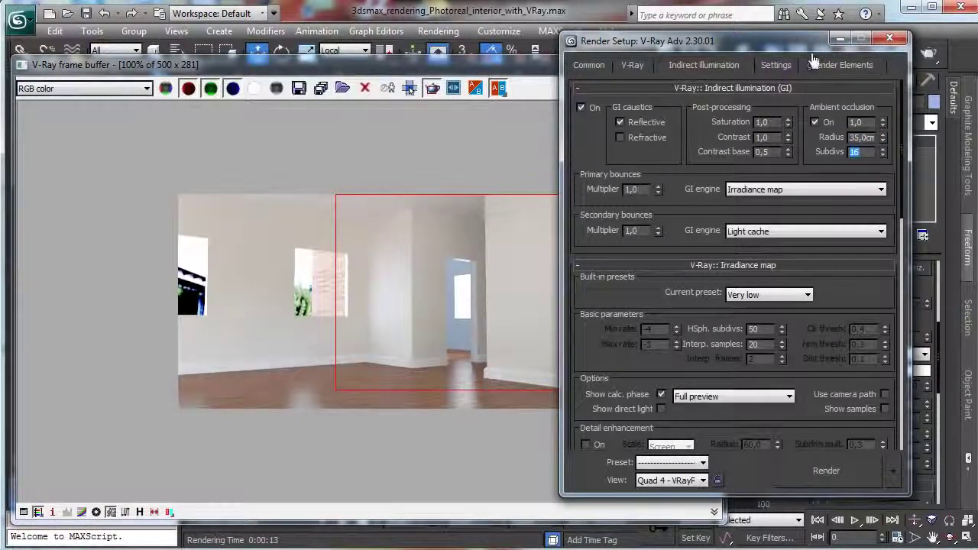
{"action": "key", "text": "shift+q"}
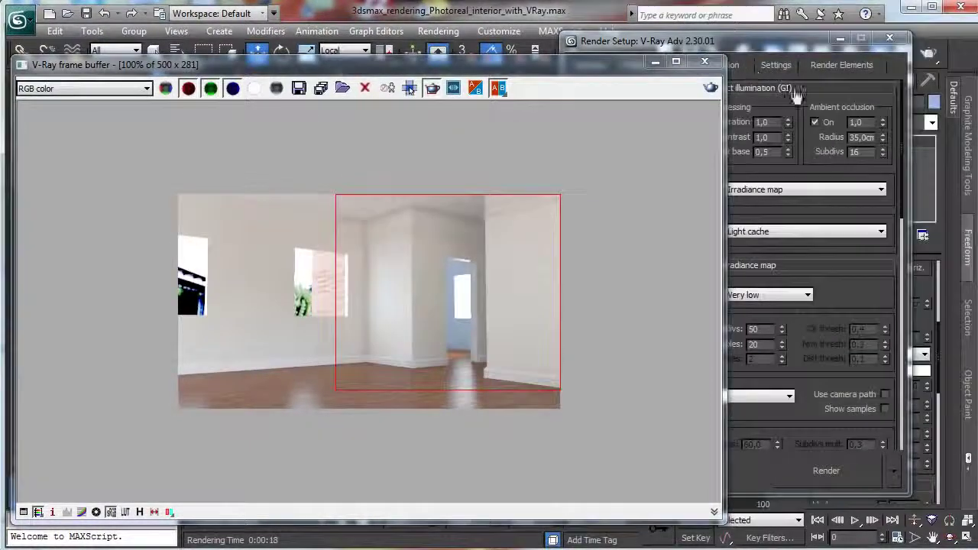
Step: Reduce the ambient occlusion amount to 0,75
{"action": "left_click", "coordinate": [715, 69]}
{"action": "type", "text": "0"}
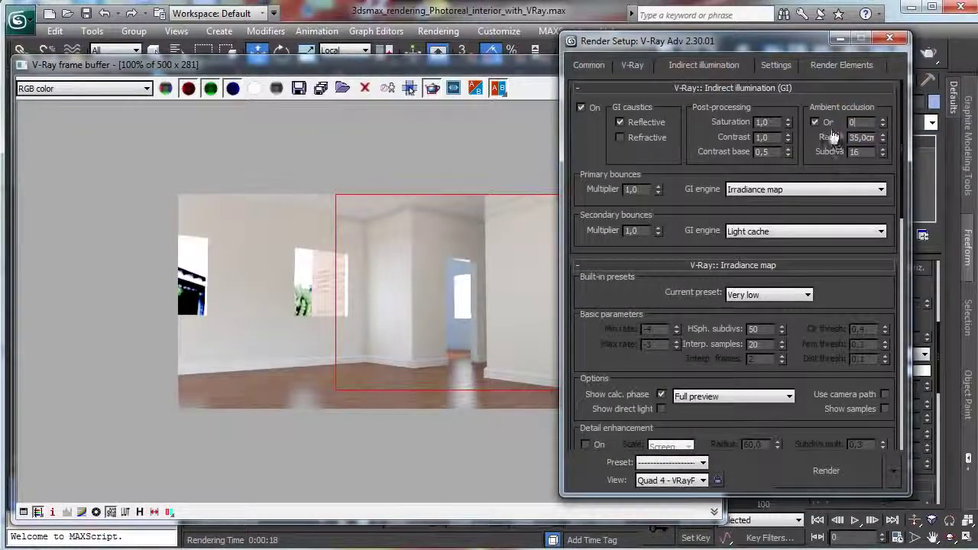
{"action": "type", "text": ",75"}
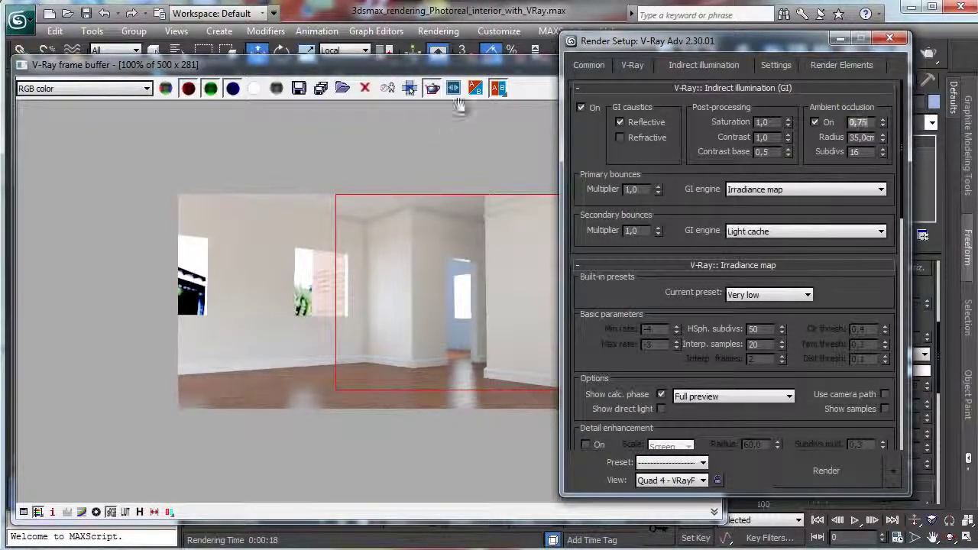
{"action": "key", "text": "Return"}
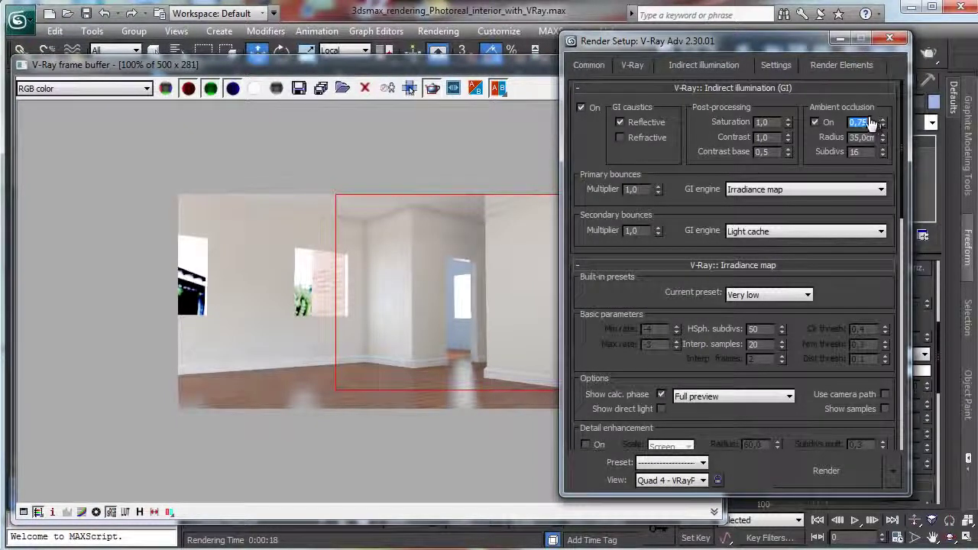
Step: Set the irradiance map preset to High and turn on detail enhancement
{"action": "left_click_drag", "start_coordinate": [875, 160], "coordinate": [913, 76]}
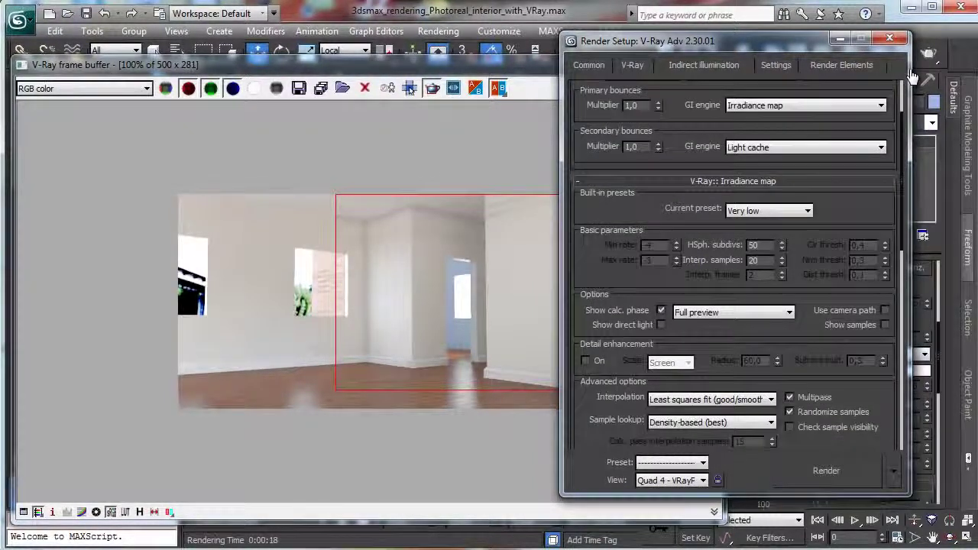
{"action": "left_click", "coordinate": [787, 210]}
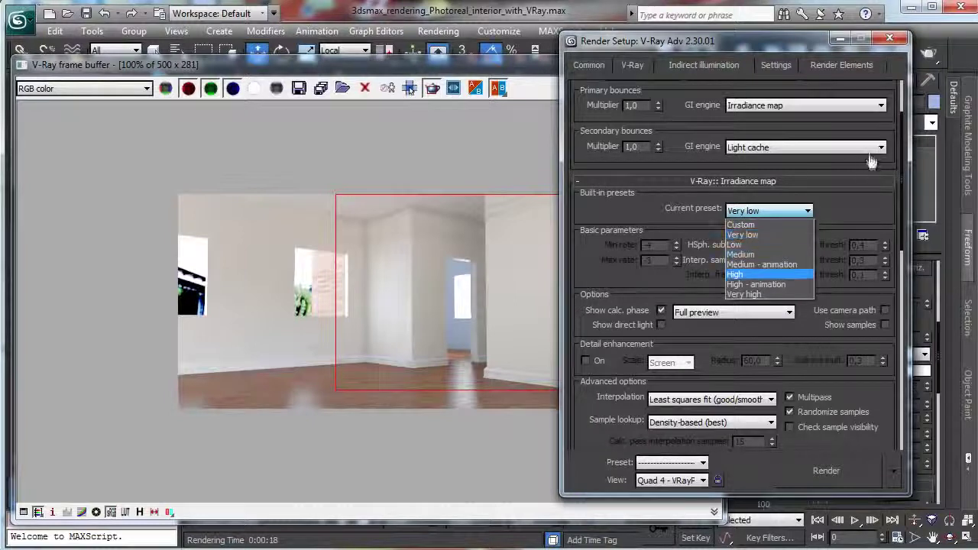
{"action": "key", "text": "Return"}
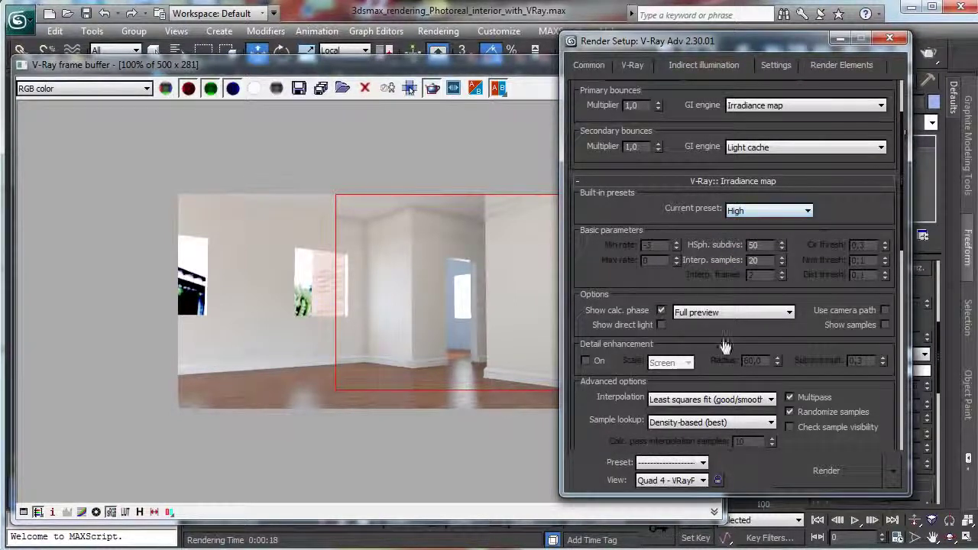
{"action": "left_click", "coordinate": [585, 360]}
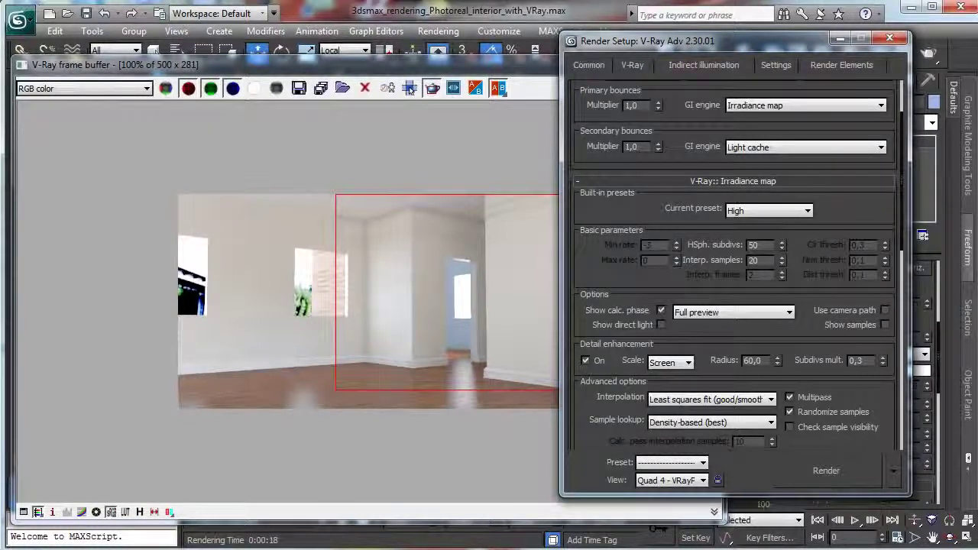
Step: Try the Medium irradiance map preset, return to High, and switch to Custom with a max rate of -1
{"action": "left_click", "coordinate": [772, 211]}
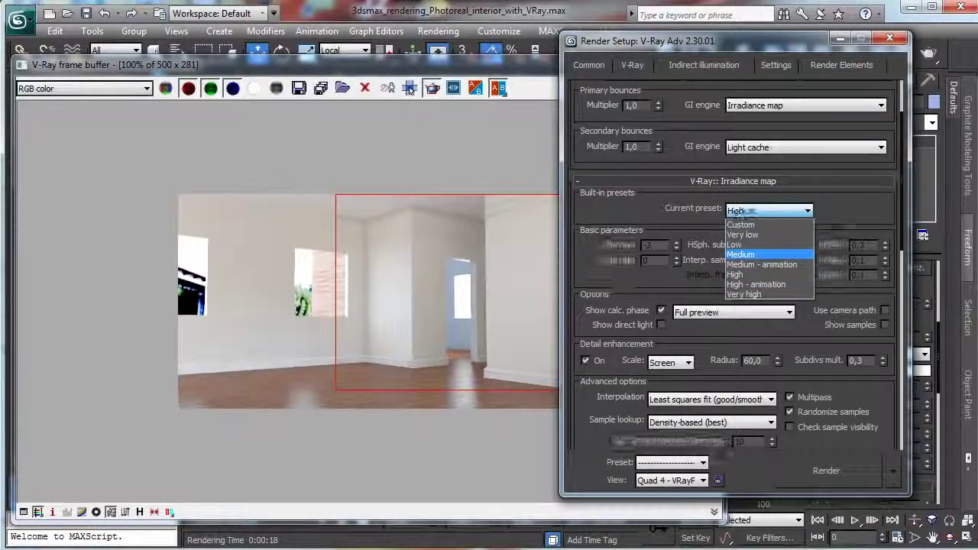
{"action": "left_click", "coordinate": [768, 254]}
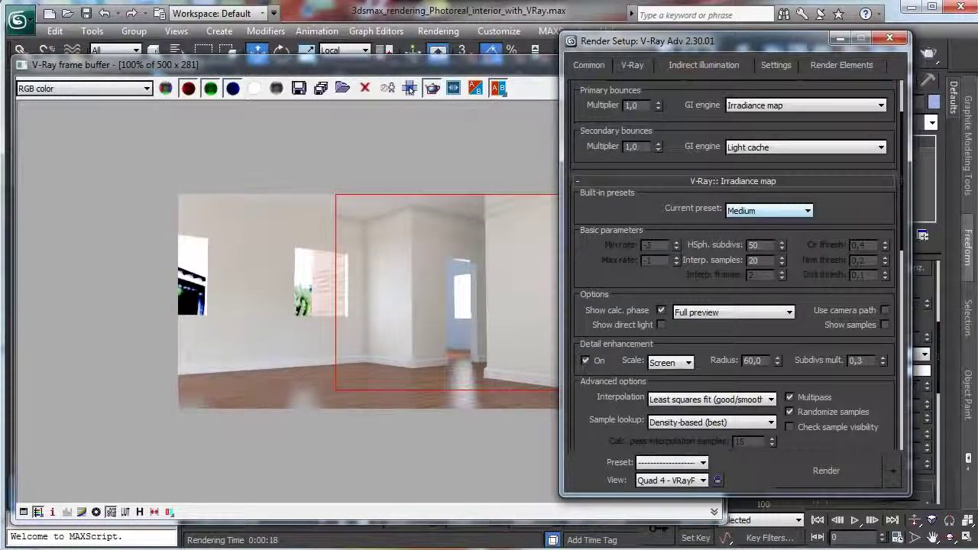
{"action": "left_click", "coordinate": [768, 211]}
{"action": "left_click", "coordinate": [735, 274]}
{"action": "left_click", "coordinate": [768, 211]}
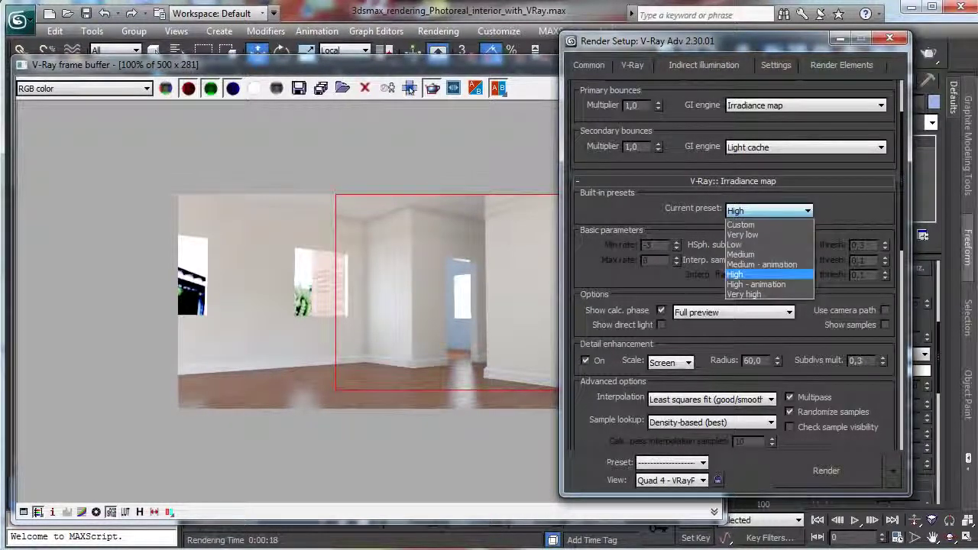
{"action": "left_click", "coordinate": [740, 225]}
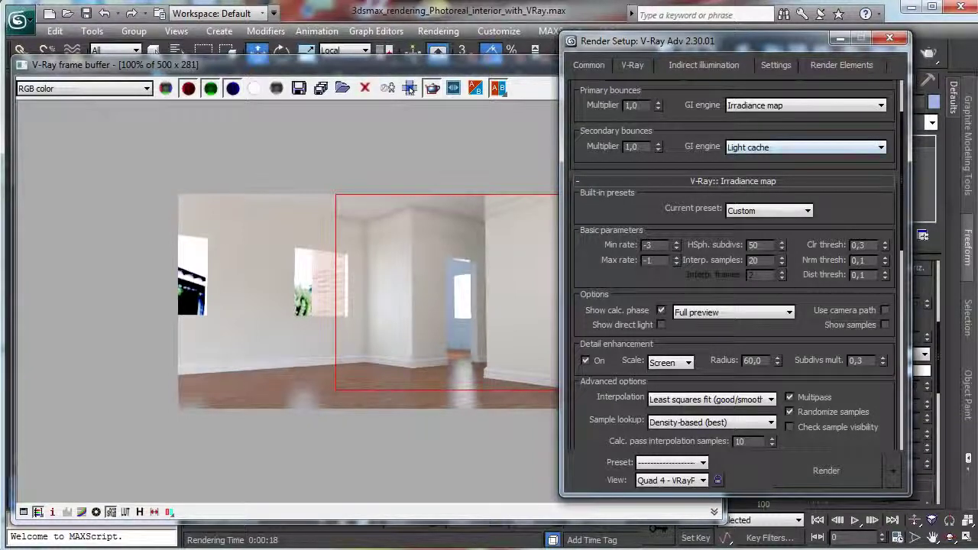
Step: Turn off region rendering, set the output width to 900 pixels, and render the full camera view
{"action": "scroll", "coordinate": [739, 220], "scroll_direction": "up", "scroll_amount": 3}
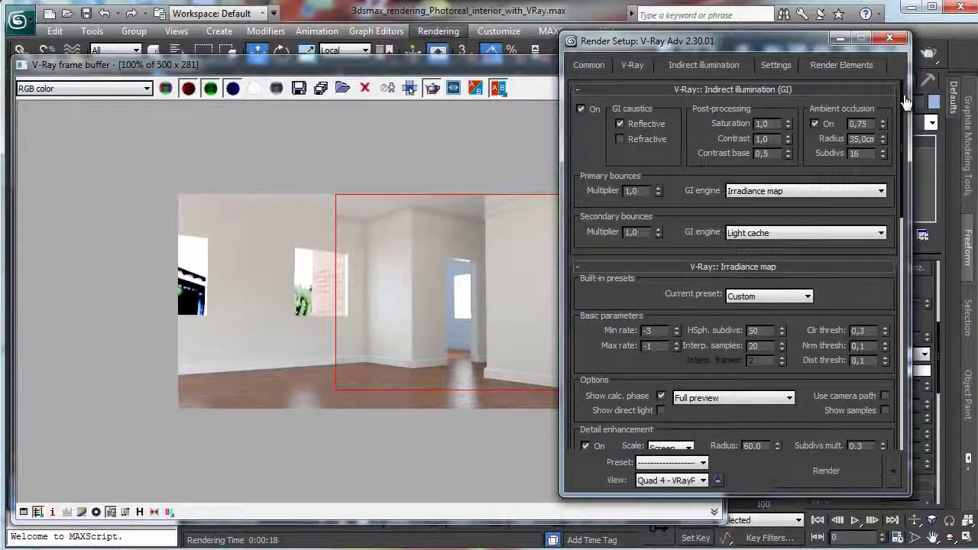
{"action": "key", "text": "shift+q"}
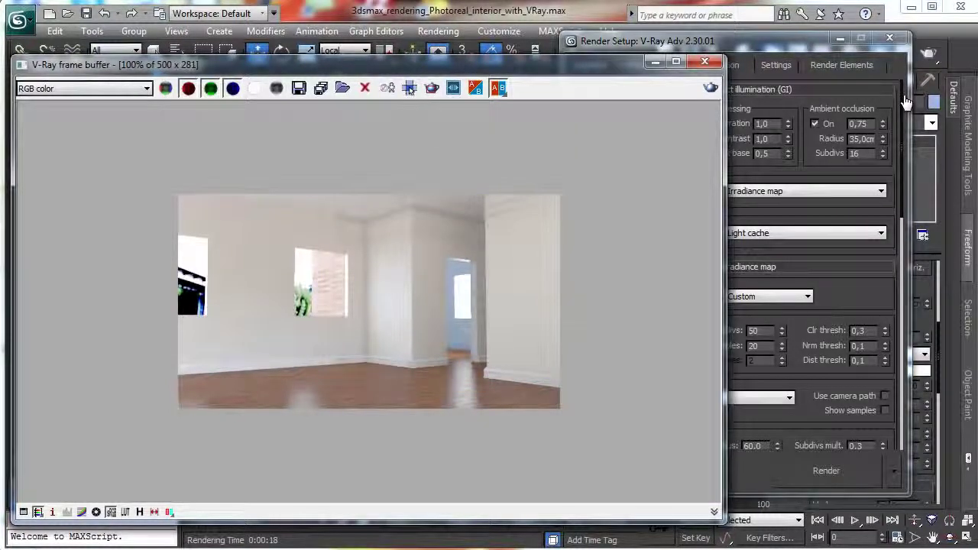
{"action": "left_click", "coordinate": [867, 128]}
{"action": "left_click", "coordinate": [589, 66]}
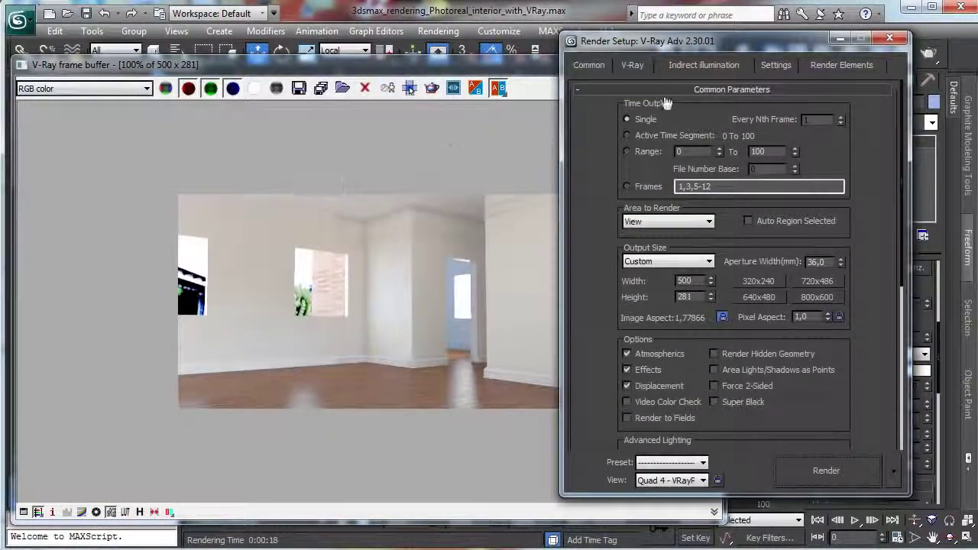
{"action": "double_click", "coordinate": [684, 281]}
{"action": "type", "text": "900"}
{"action": "key", "text": "Return"}
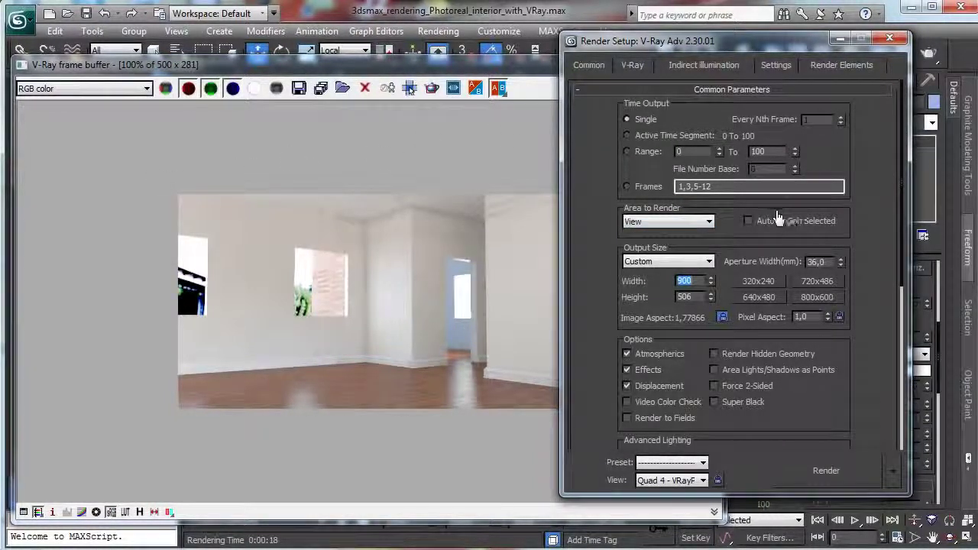
{"action": "key", "text": "shift+q"}
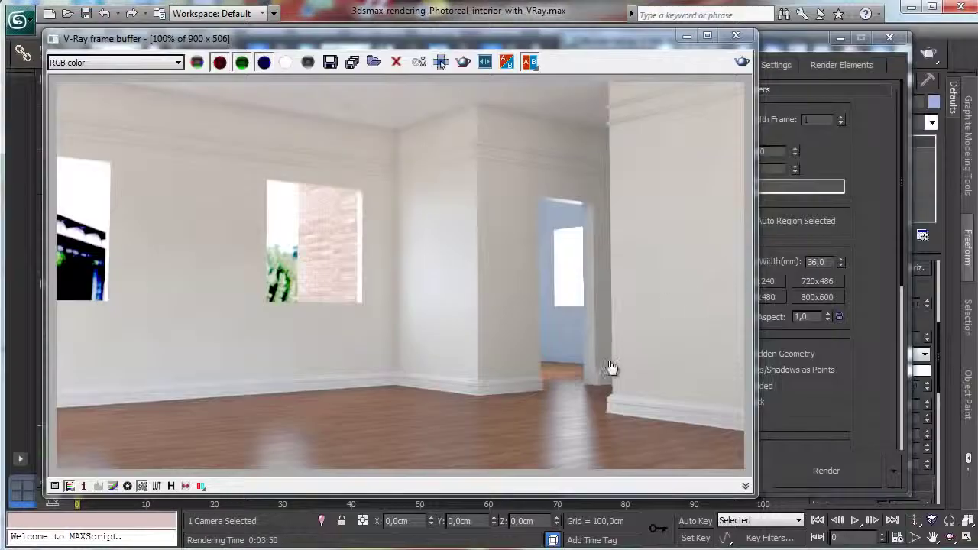